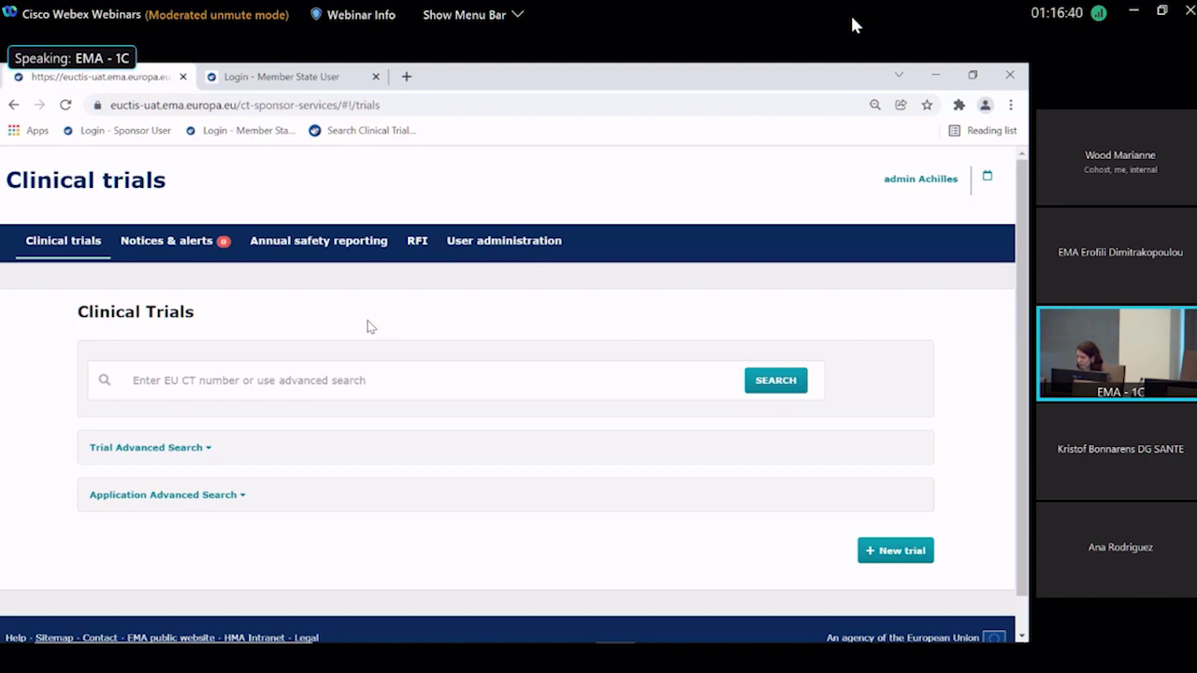
Step: Go to the User administration area of the sponsor workspace
{"action": "left_click", "coordinate": [496, 251]}
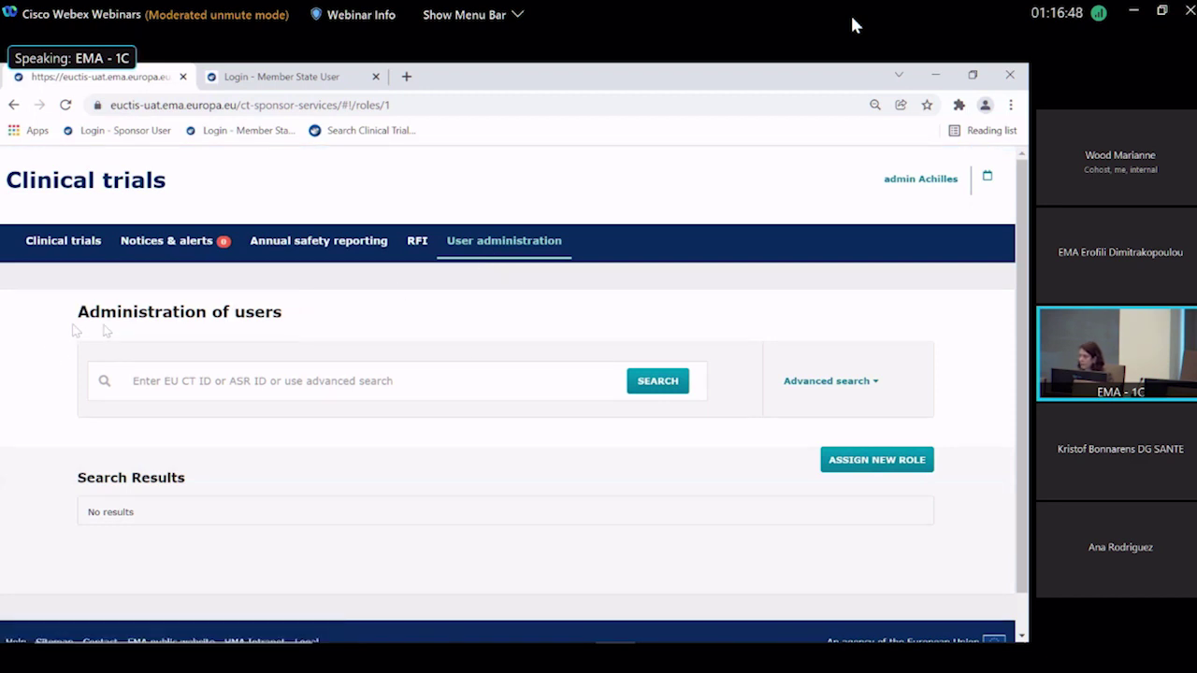
Step: Open the Assign role(s) dialog from the sponsor's user administration page
{"action": "scroll", "coordinate": [262, 329], "scroll_direction": "down", "scroll_amount": 1}
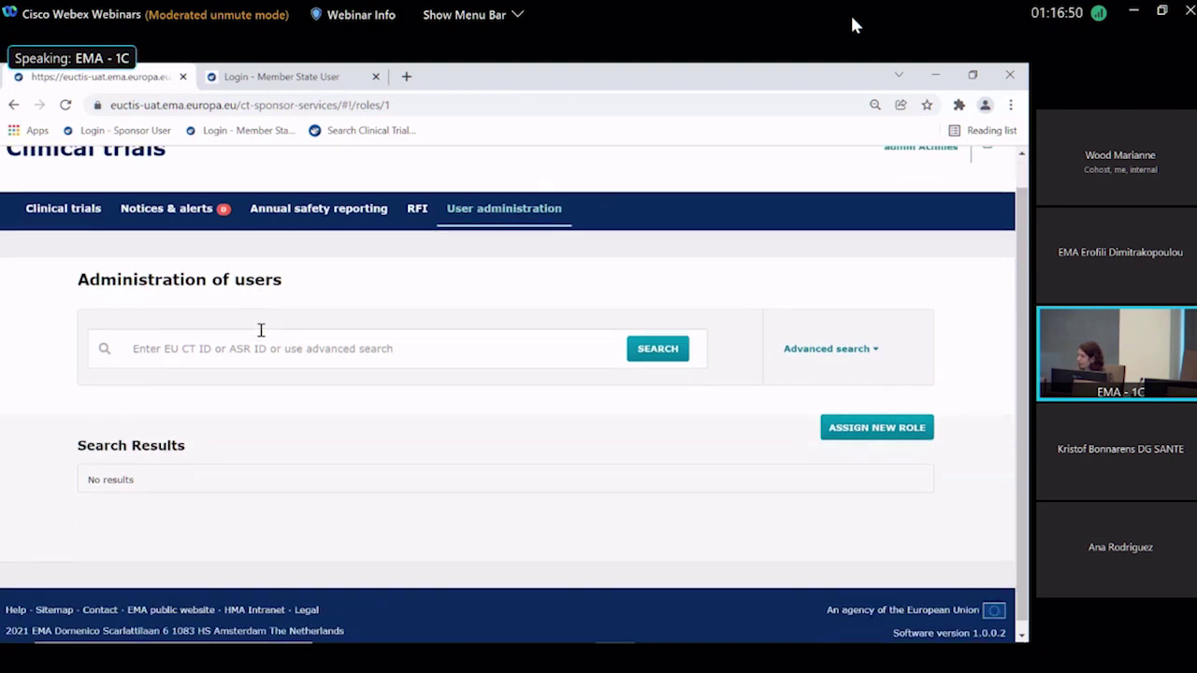
{"action": "left_click", "coordinate": [853, 421]}
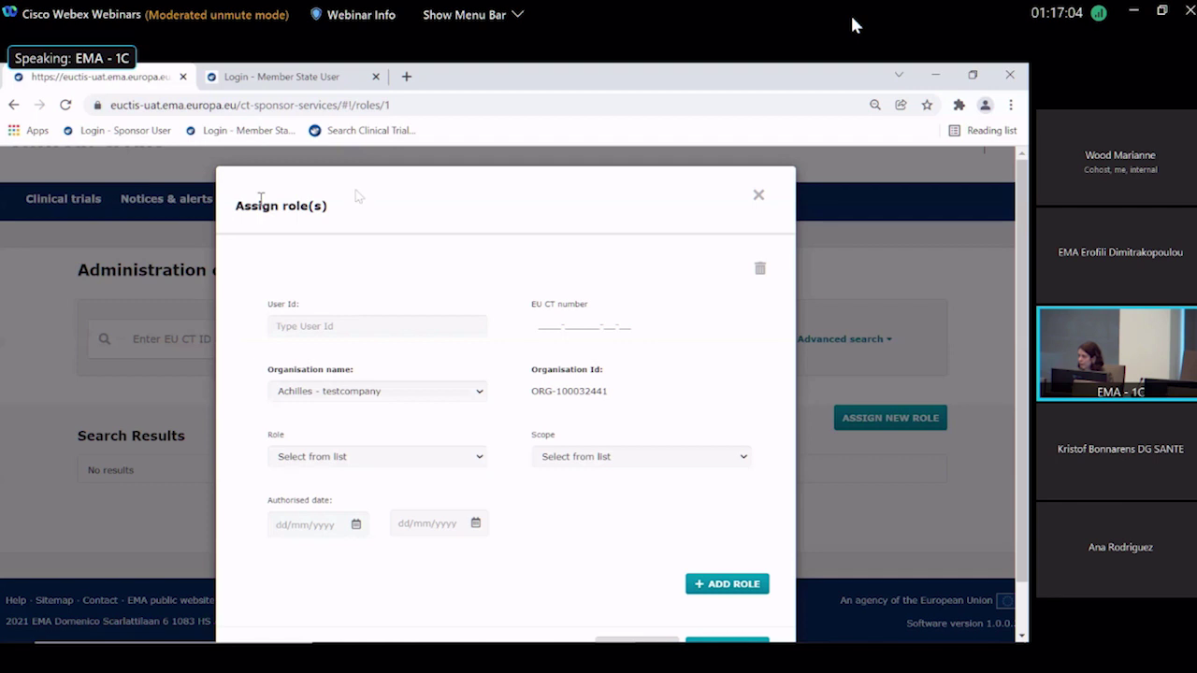
Step: Enter User Id 'cts' and browse the assignable roles without choosing one
{"action": "scroll", "coordinate": [426, 269], "scroll_direction": "down", "scroll_amount": 1}
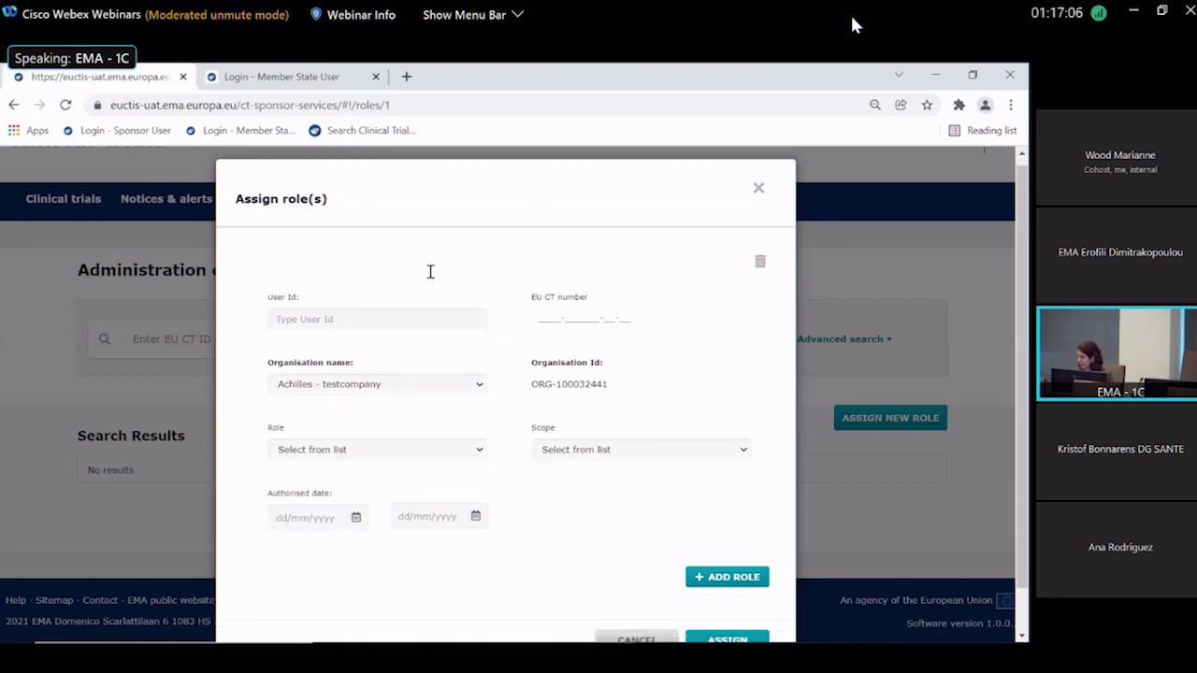
{"action": "left_click", "coordinate": [307, 270]}
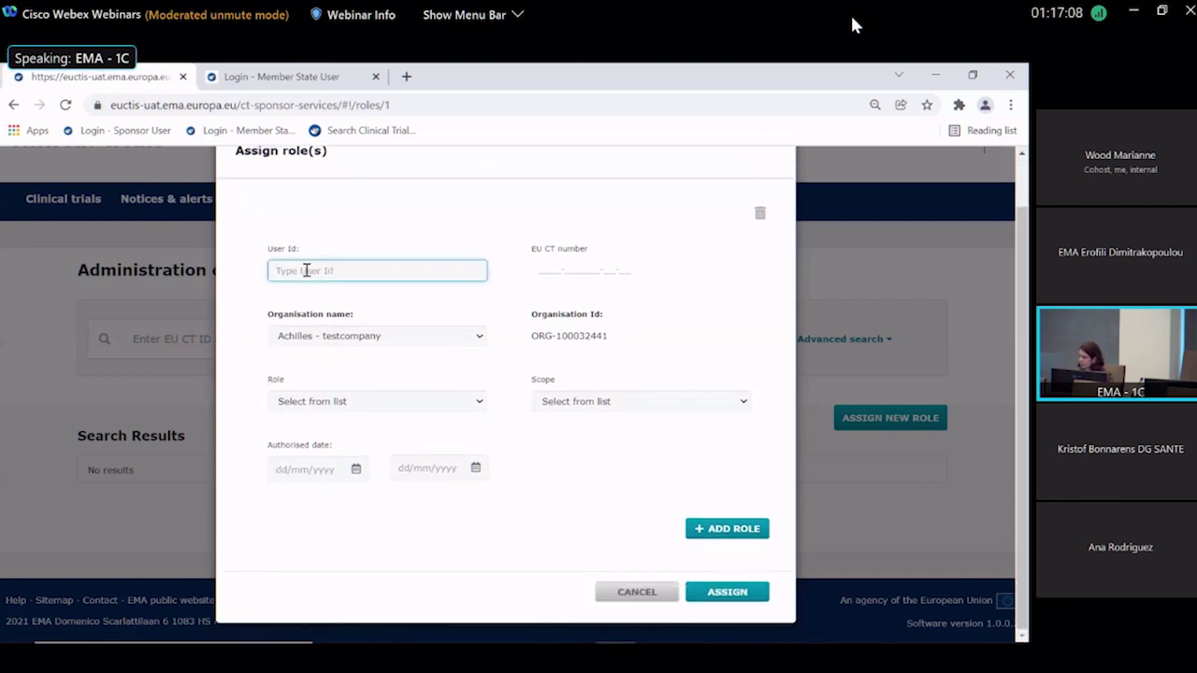
{"action": "type", "text": "cts"}
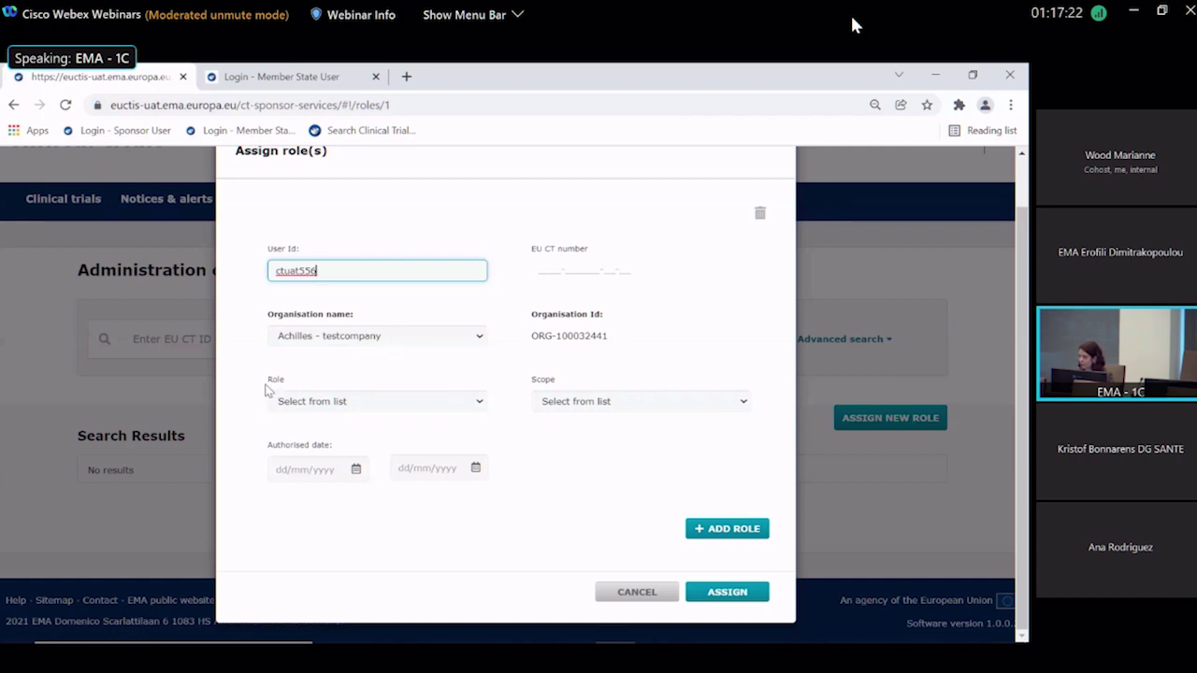
{"action": "left_click", "coordinate": [386, 409]}
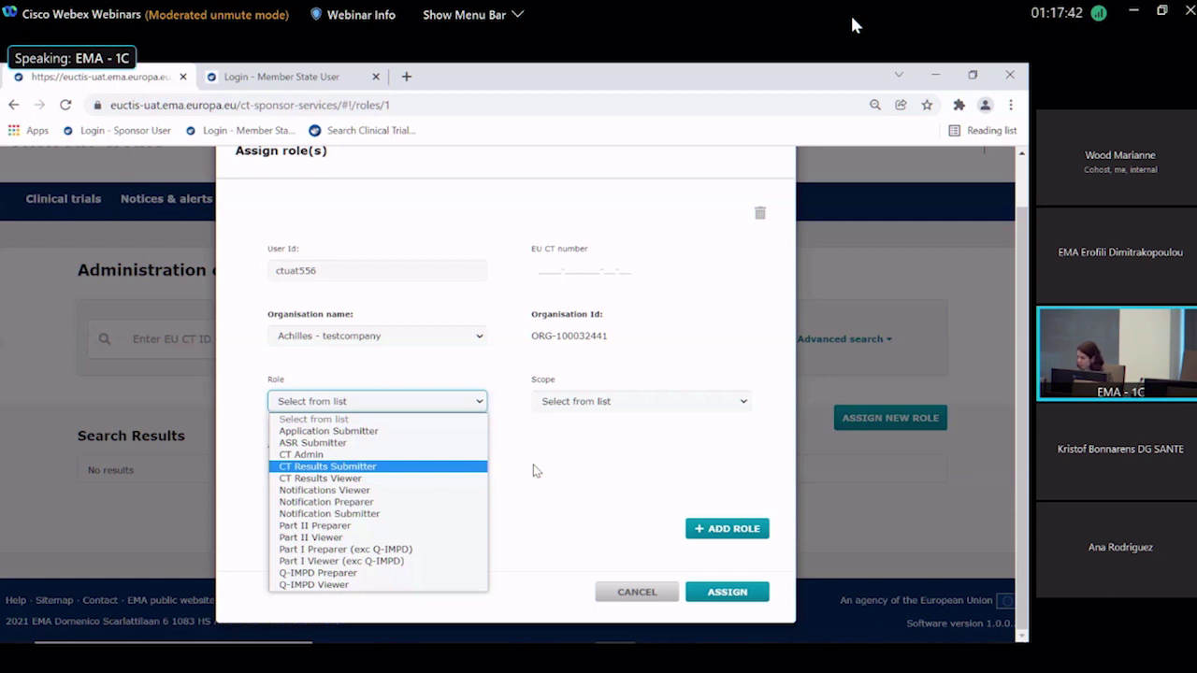
{"action": "left_click", "coordinate": [519, 465]}
Step: Set the scope to Specific trial, start the EU CT number, then cancel the form
{"action": "left_click", "coordinate": [570, 407]}
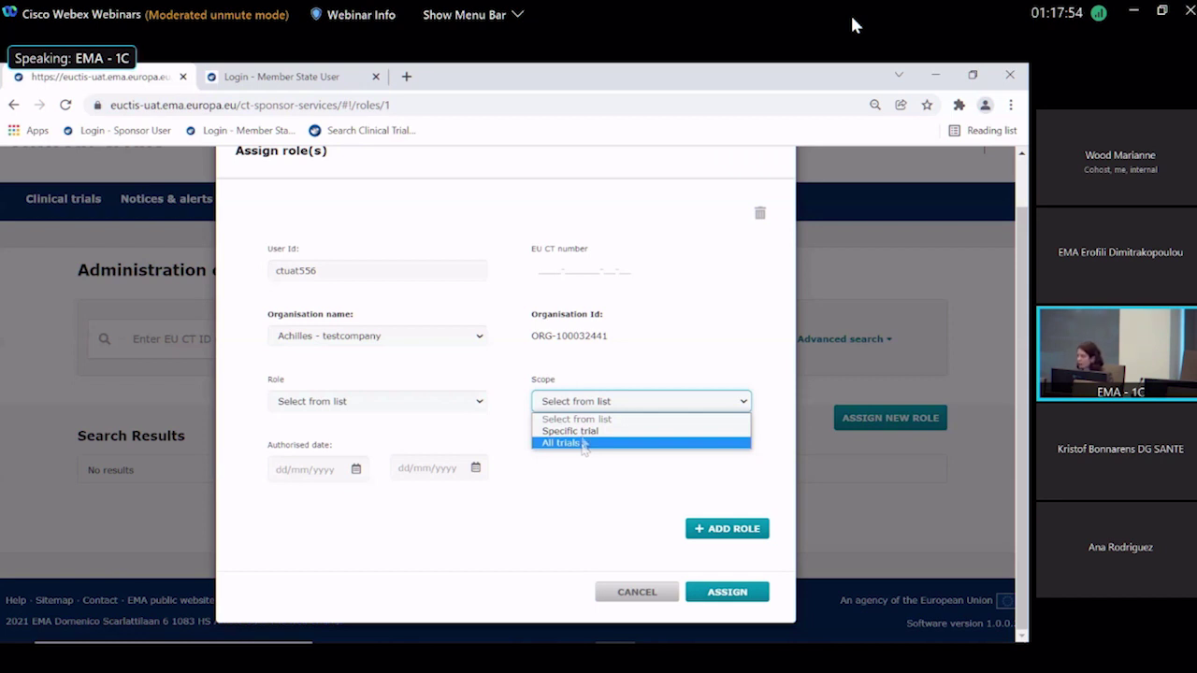
{"action": "left_click", "coordinate": [561, 431]}
{"action": "left_click", "coordinate": [547, 269]}
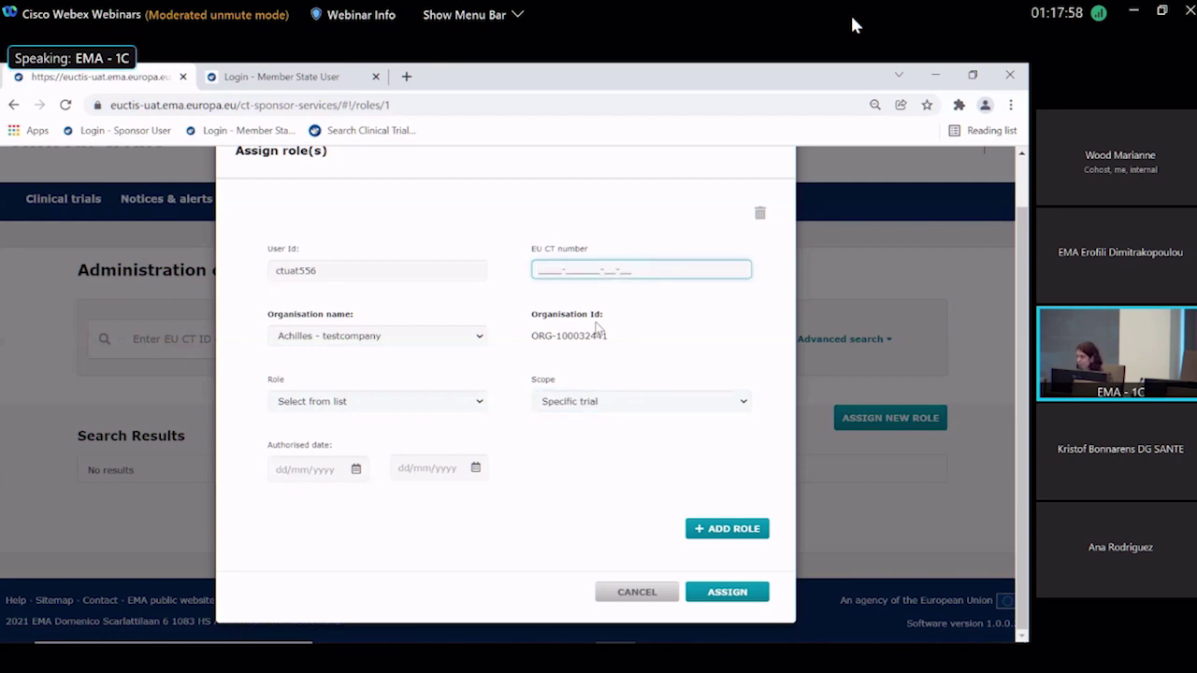
{"action": "left_click", "coordinate": [654, 592]}
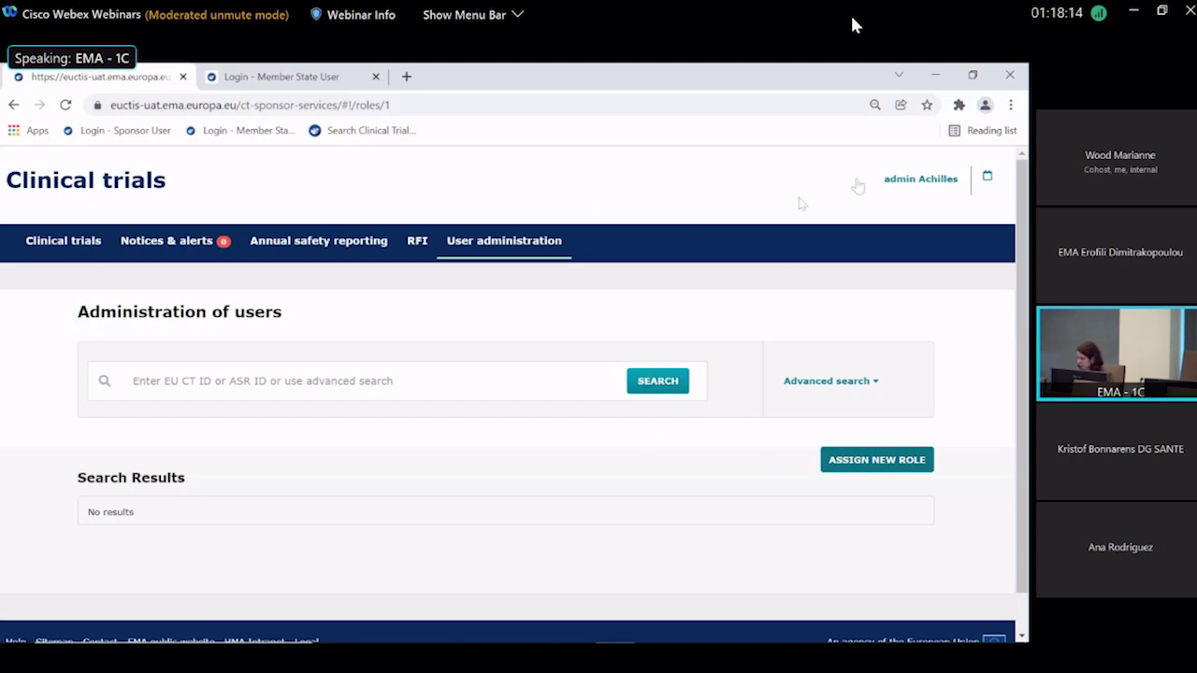
Step: Log out of the admin account, sign in as another saved sponsor user, and view My roles
{"action": "left_click", "coordinate": [900, 180]}
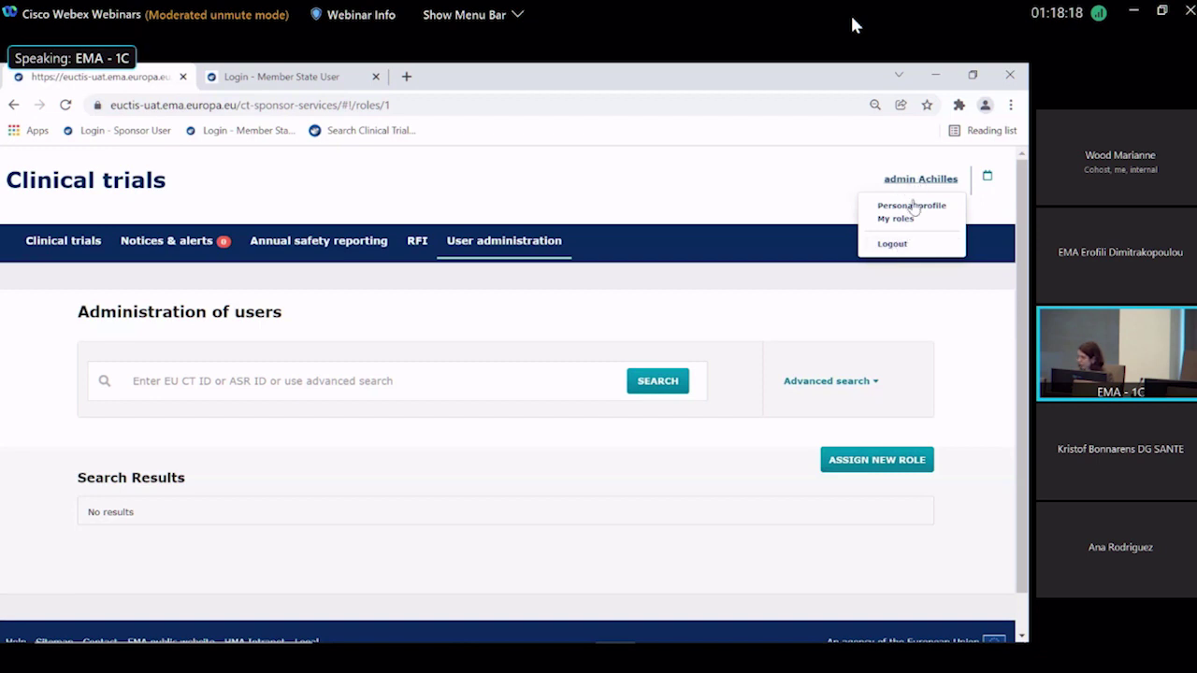
{"action": "left_click", "coordinate": [918, 247]}
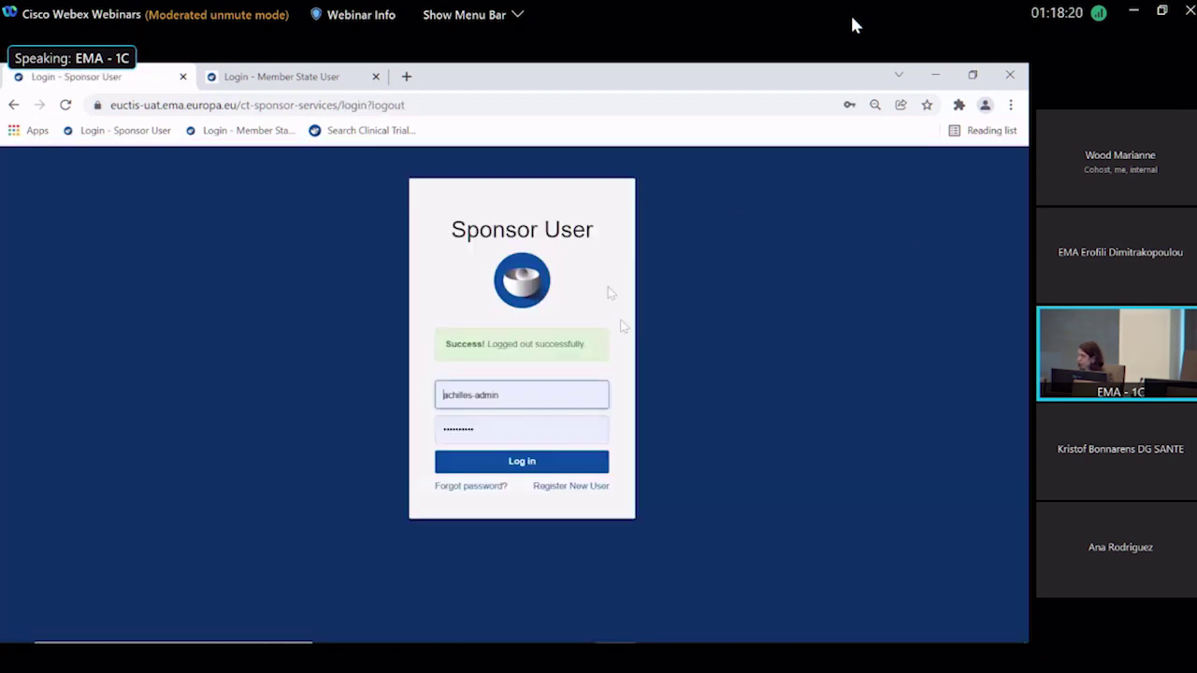
{"action": "left_click", "coordinate": [524, 403]}
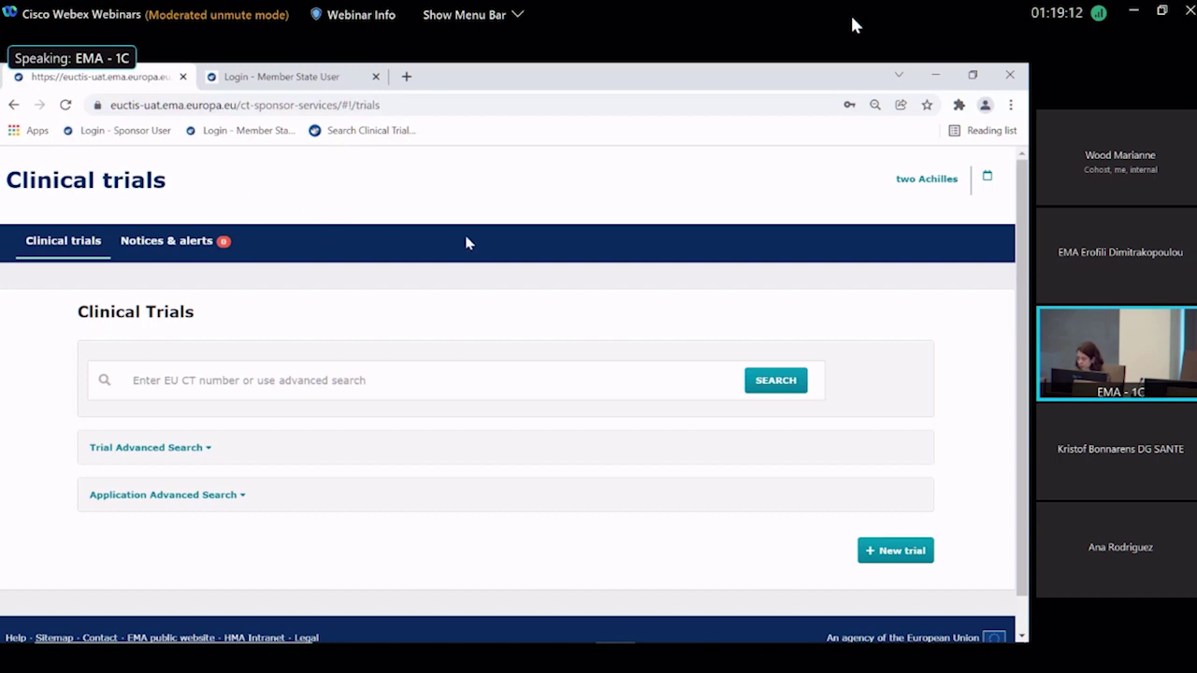
{"action": "left_click", "coordinate": [929, 181]}
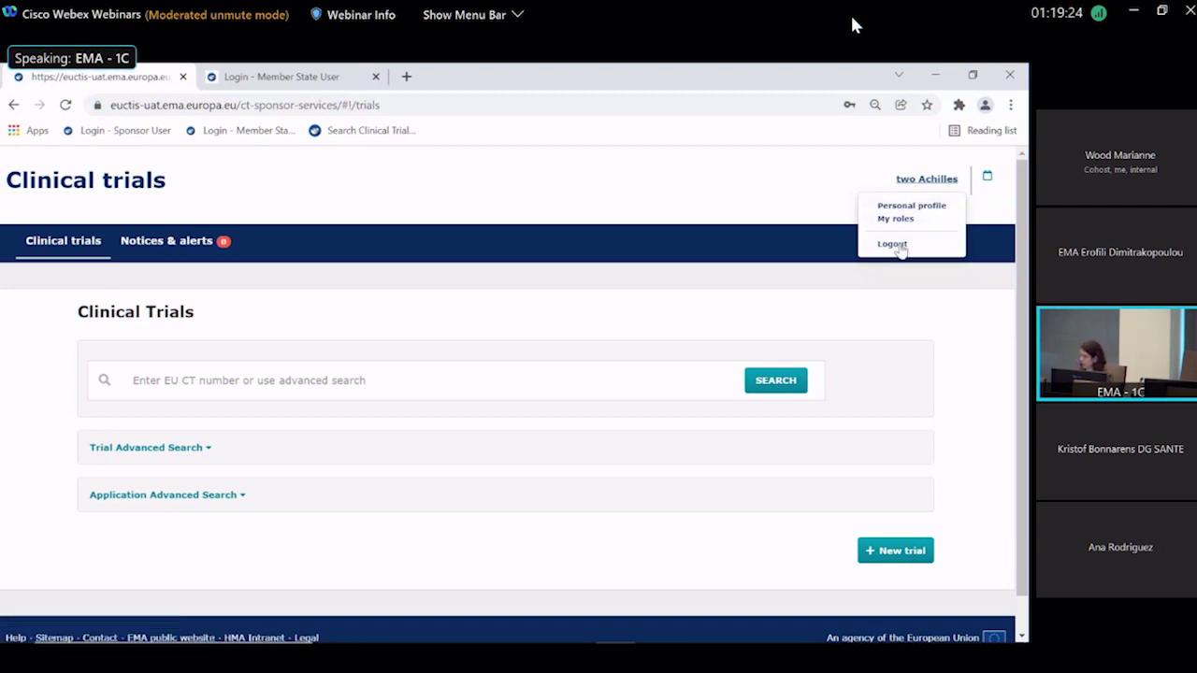
{"action": "left_click", "coordinate": [904, 226]}
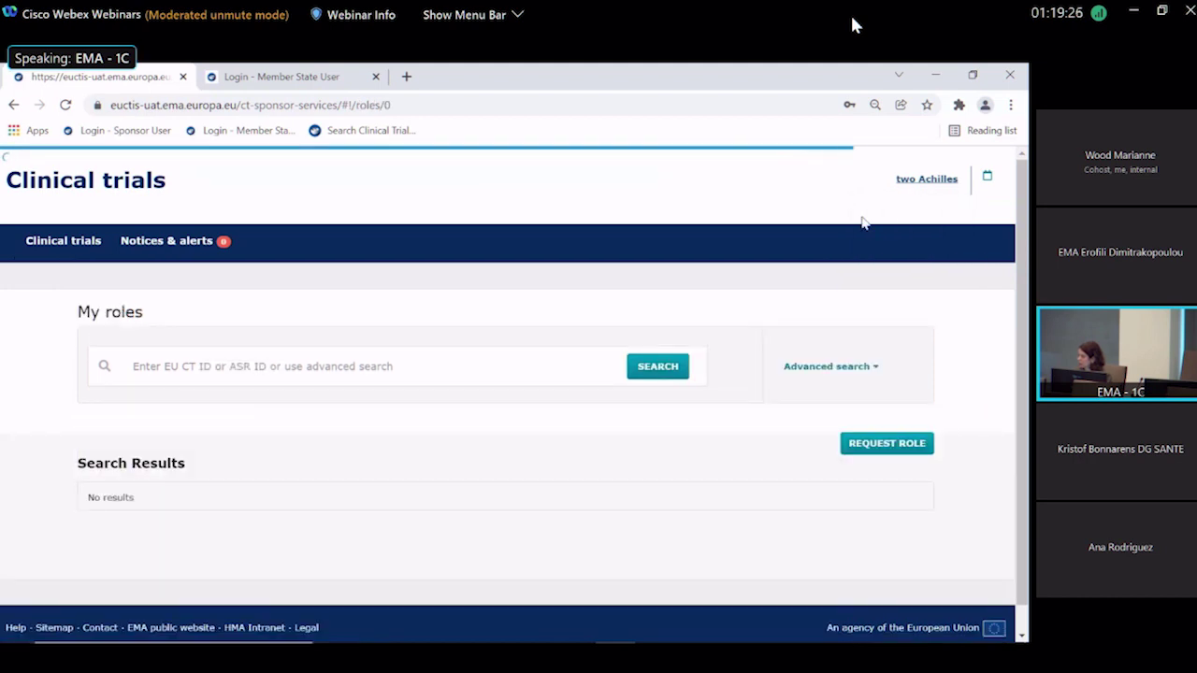
{"action": "left_click", "coordinate": [673, 371]}
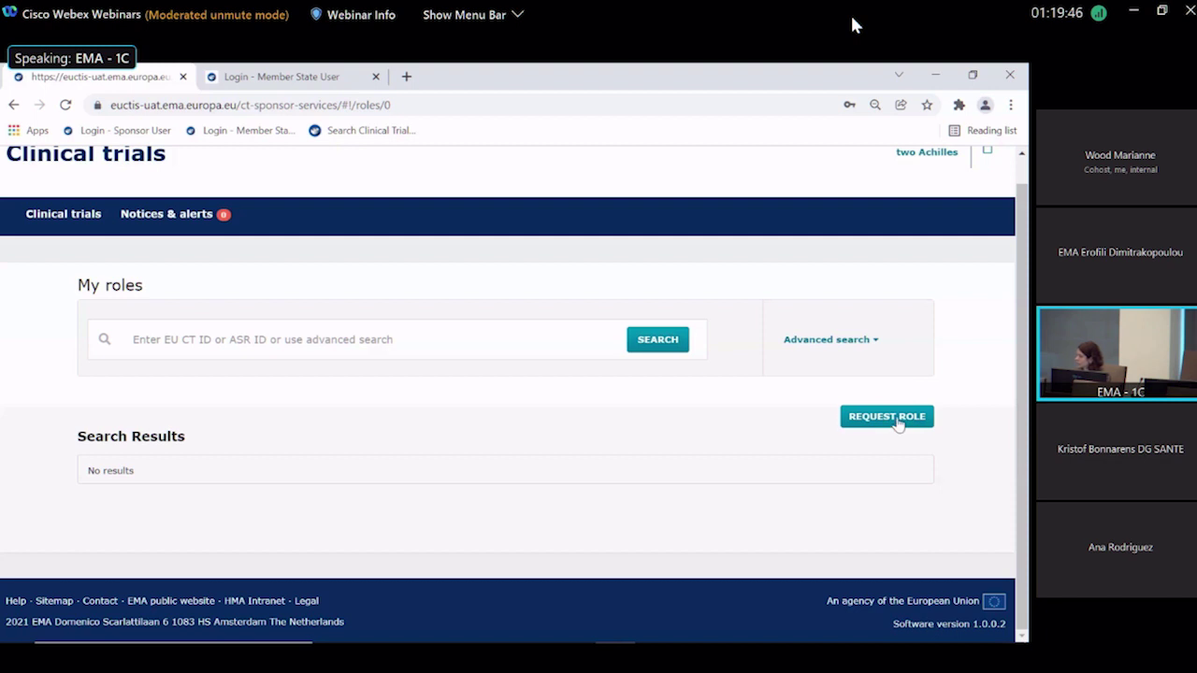
{"action": "left_click", "coordinate": [896, 417]}
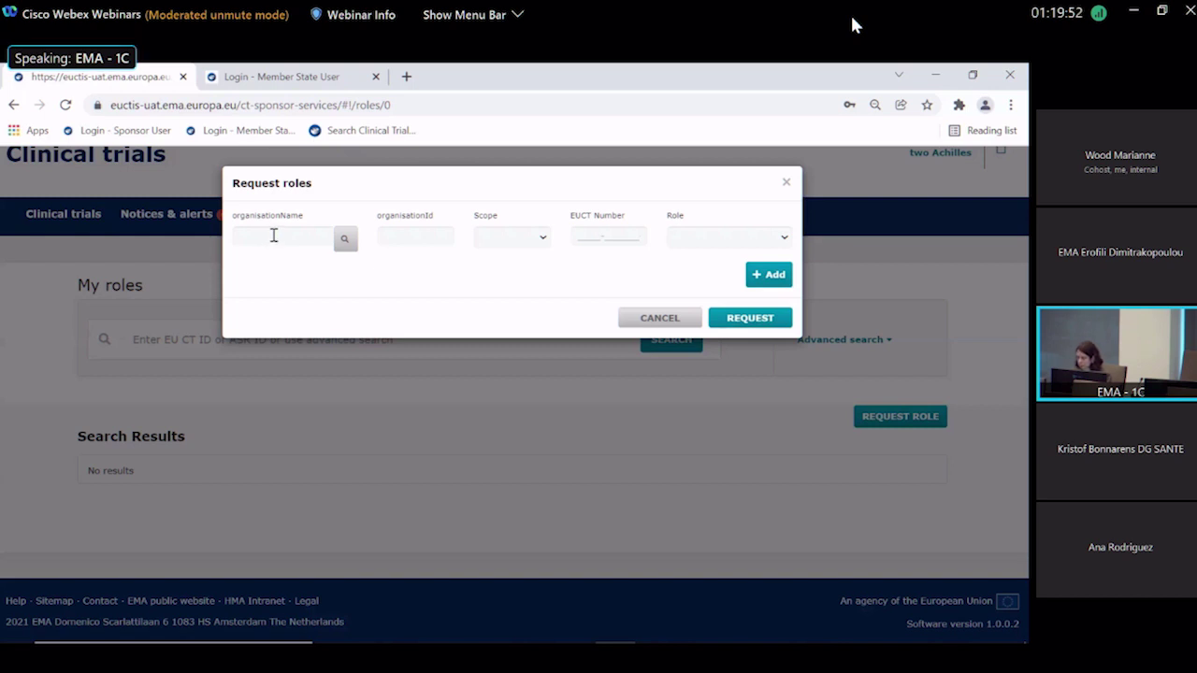
{"action": "left_click", "coordinate": [709, 245]}
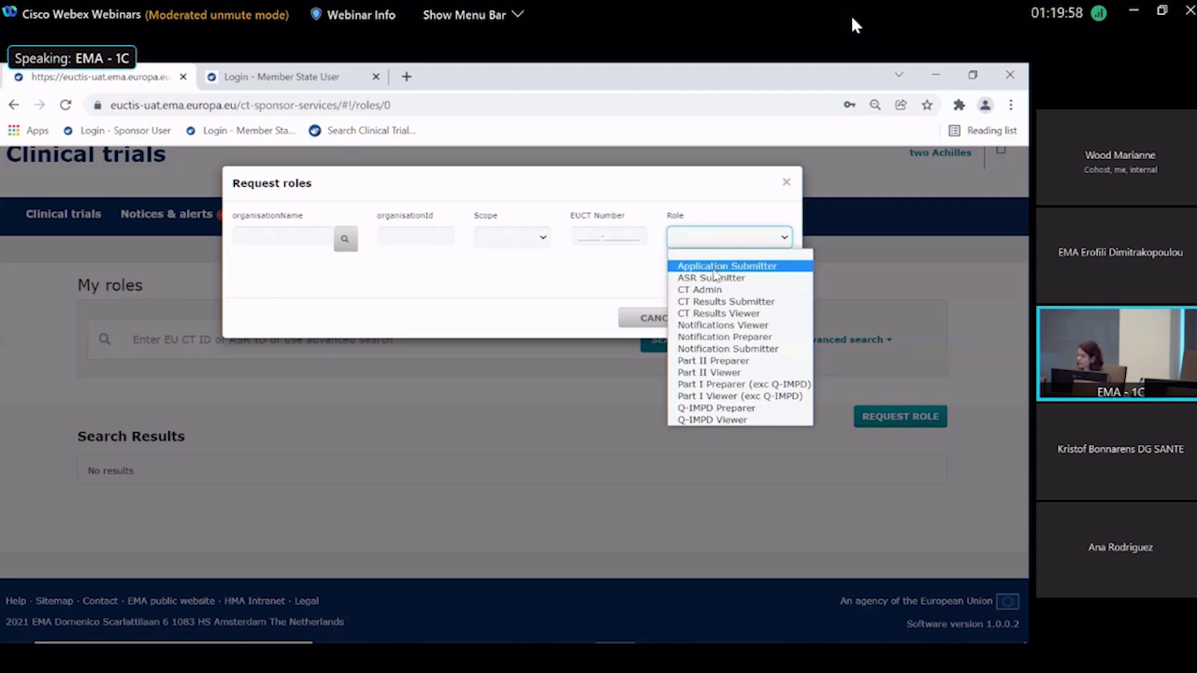
{"action": "left_click", "coordinate": [589, 311]}
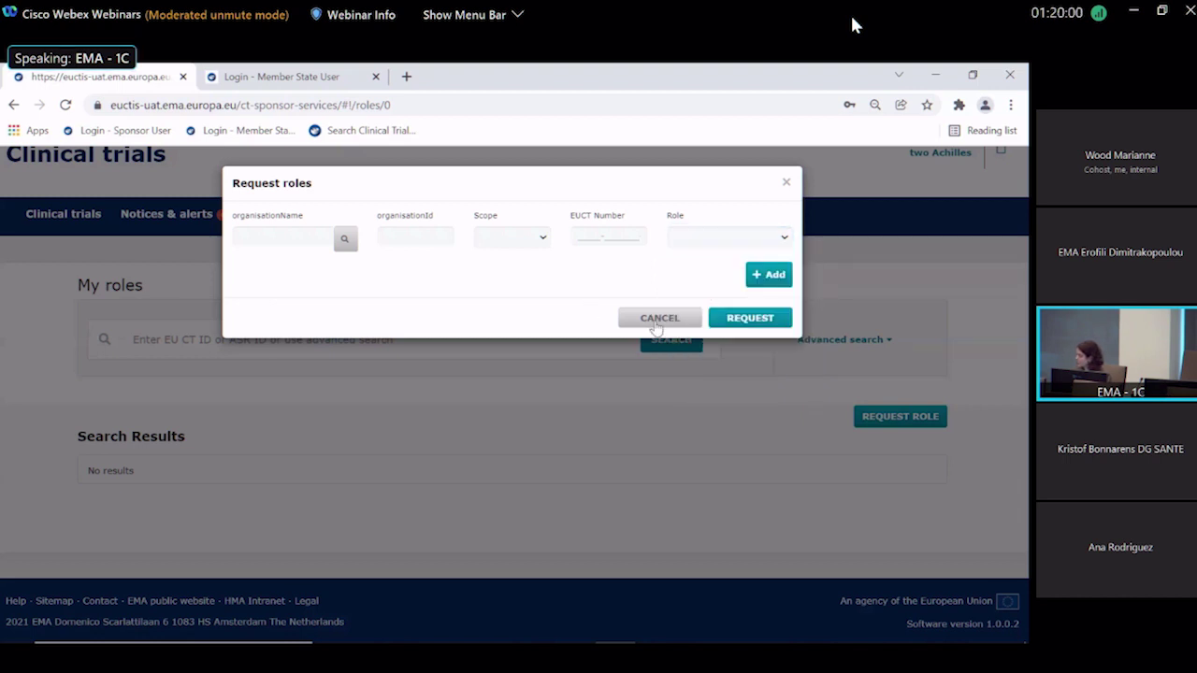
{"action": "left_click", "coordinate": [657, 319]}
{"action": "left_click", "coordinate": [921, 180]}
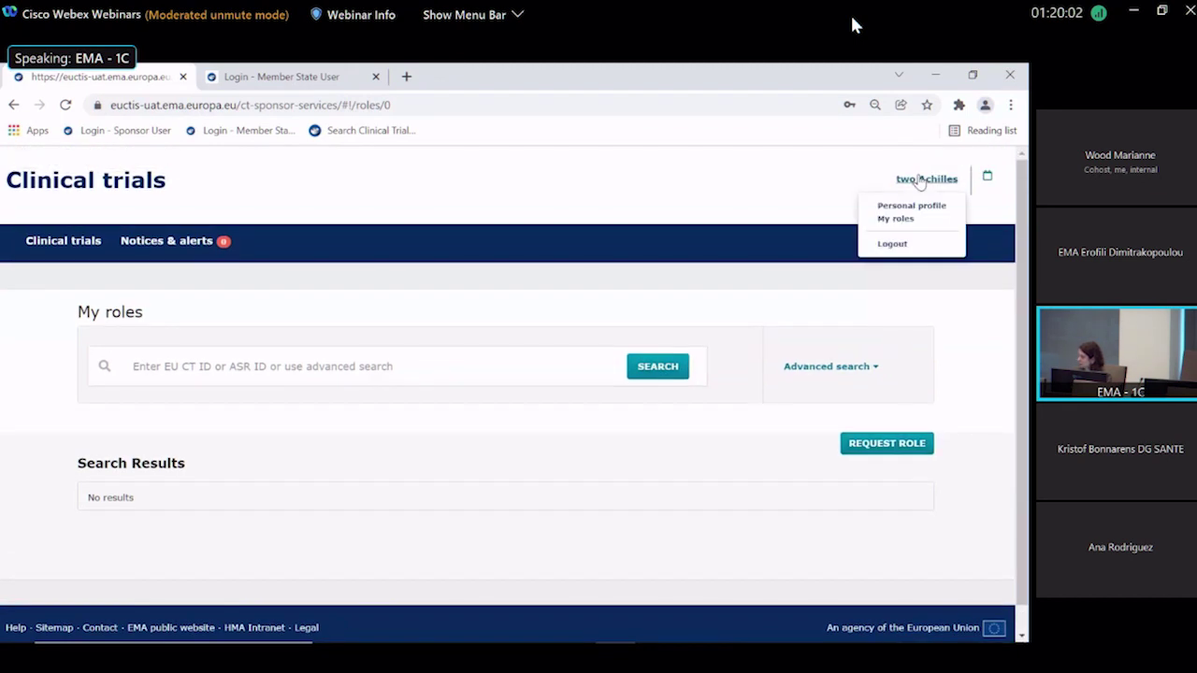
Step: Log out of the sponsor user and sign back in with the admin's saved login
{"action": "left_click", "coordinate": [893, 244]}
{"action": "left_click", "coordinate": [488, 394]}
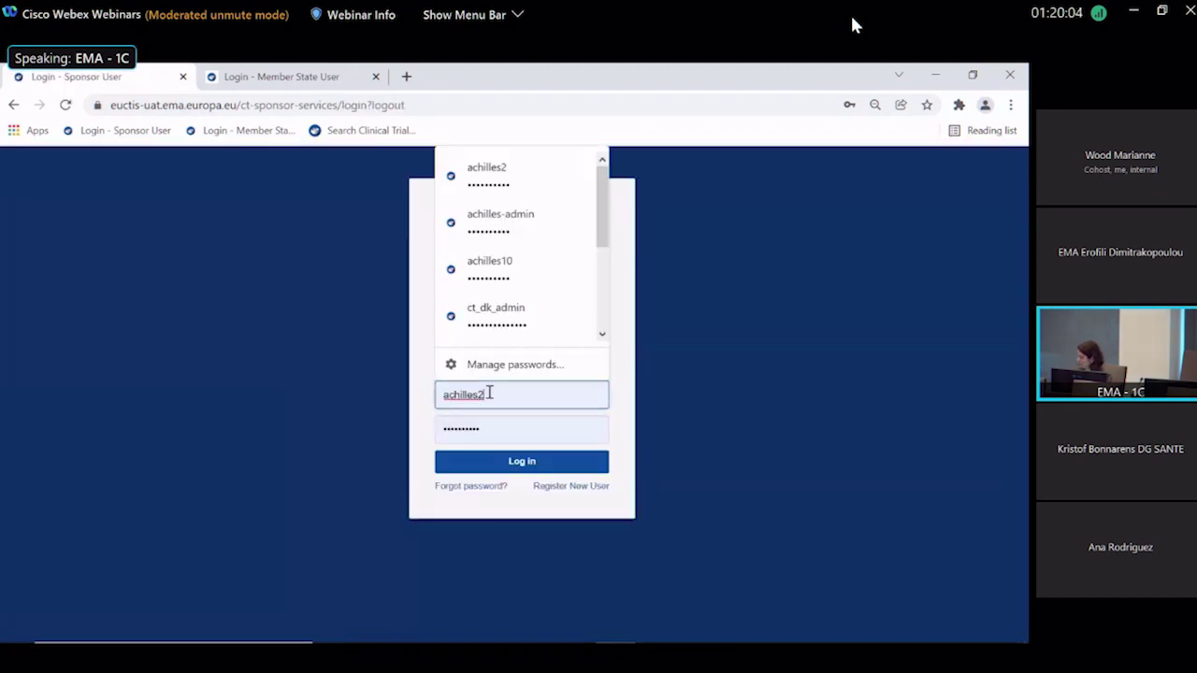
{"action": "key", "text": "BackSpace"}
{"action": "key", "text": "BackSpace"}
{"action": "key", "text": "BackSpace"}
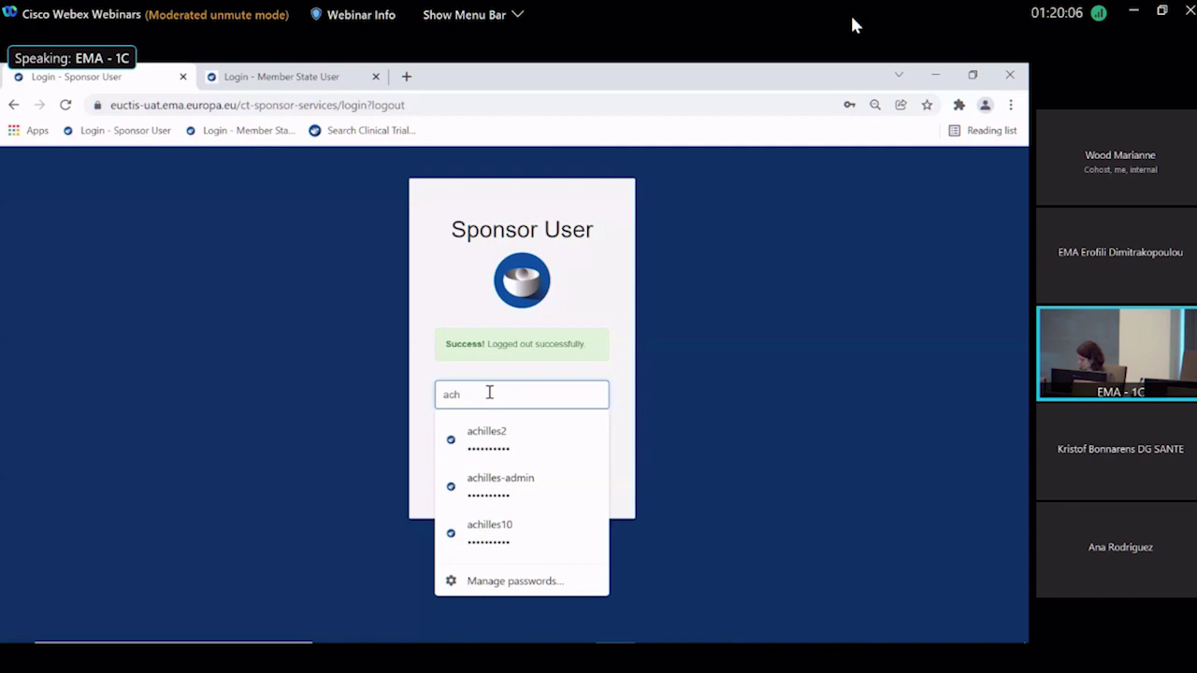
{"action": "left_click", "coordinate": [517, 475]}
{"action": "key", "text": "Return"}
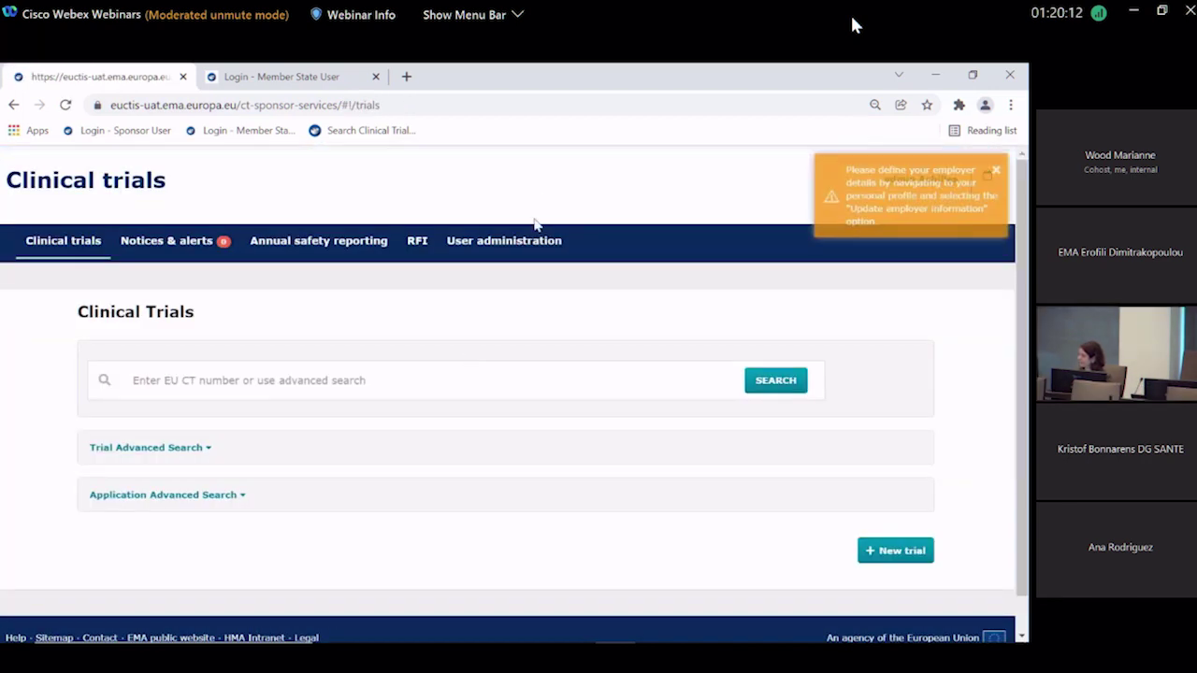
Step: List all 16 user-role entries in user administration, select the third, then log out
{"action": "left_click", "coordinate": [510, 240]}
{"action": "left_click", "coordinate": [673, 382]}
{"action": "scroll", "coordinate": [628, 347], "scroll_direction": "down", "scroll_amount": 2}
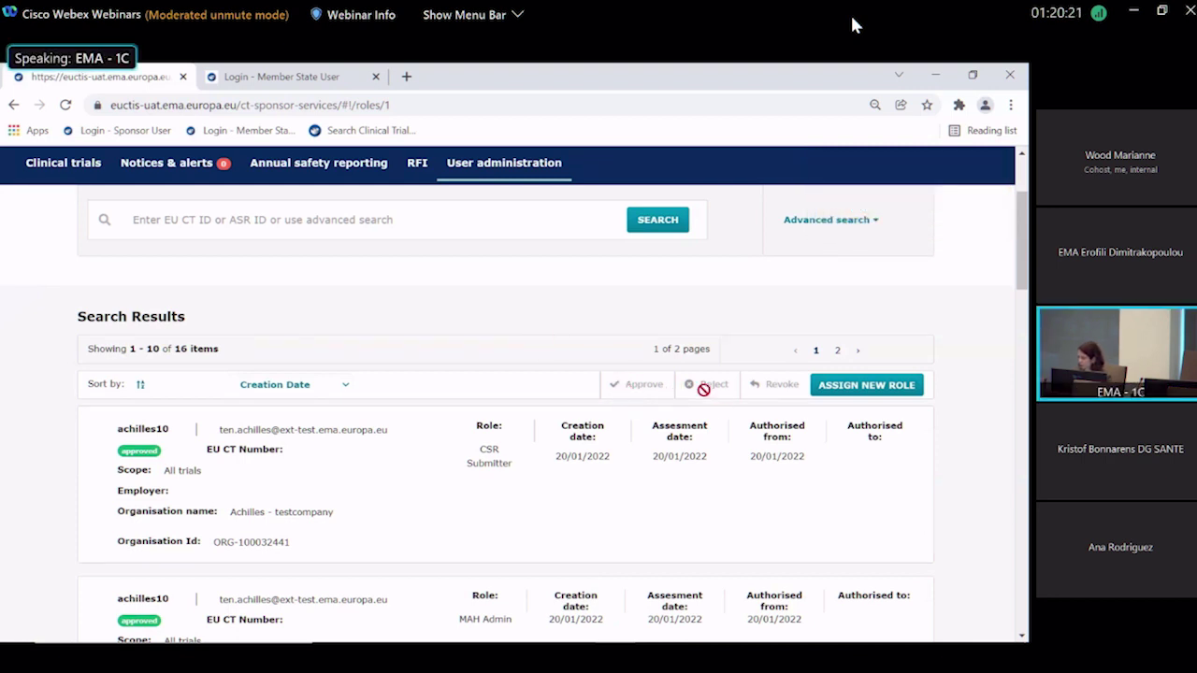
{"action": "scroll", "coordinate": [429, 414], "scroll_direction": "down", "scroll_amount": 5}
{"action": "left_click", "coordinate": [92, 528]}
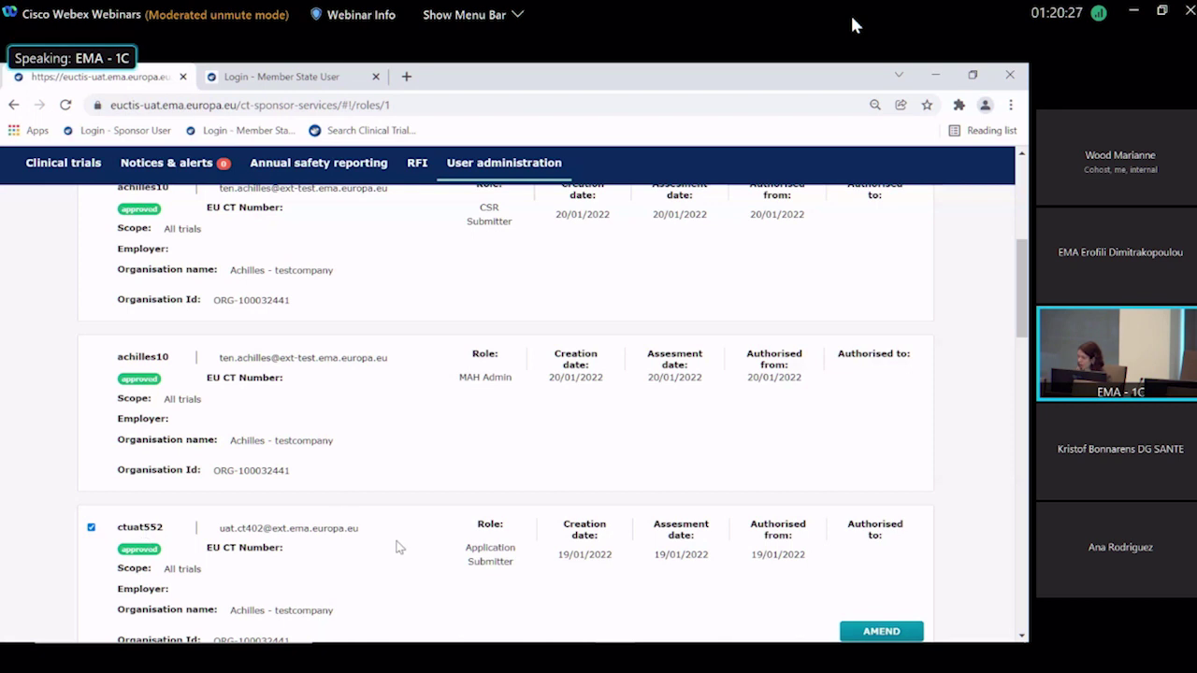
{"action": "scroll", "coordinate": [417, 567], "scroll_direction": "up", "scroll_amount": 5}
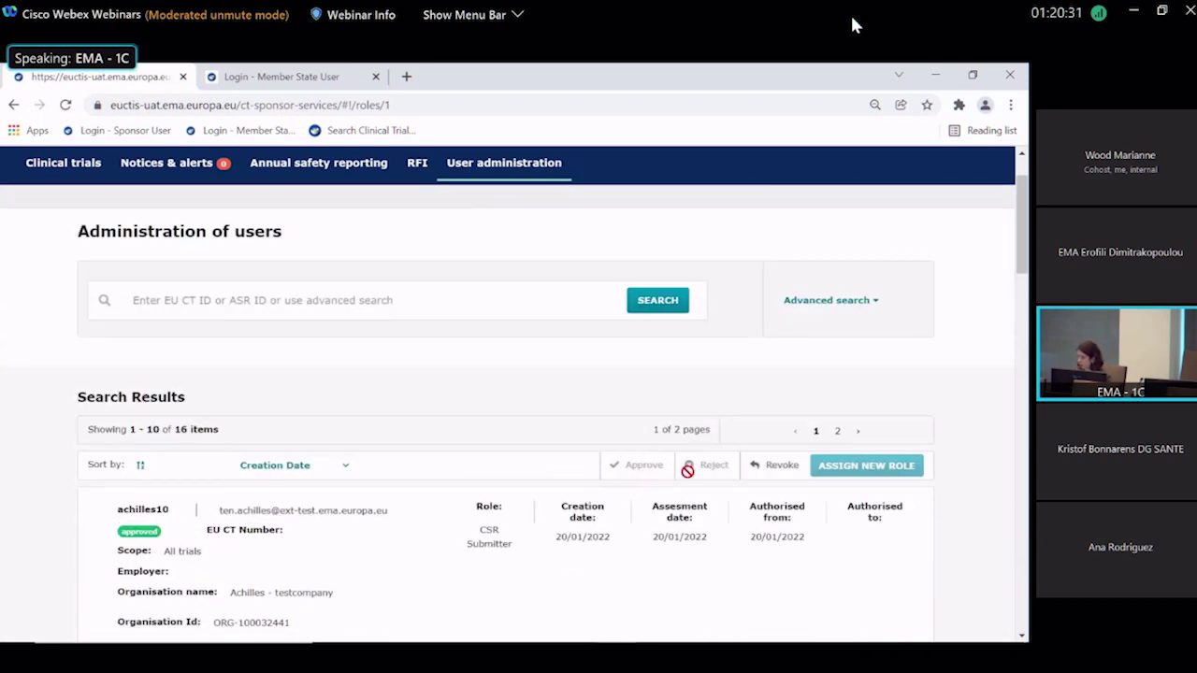
{"action": "scroll", "coordinate": [561, 421], "scroll_direction": "down", "scroll_amount": 3}
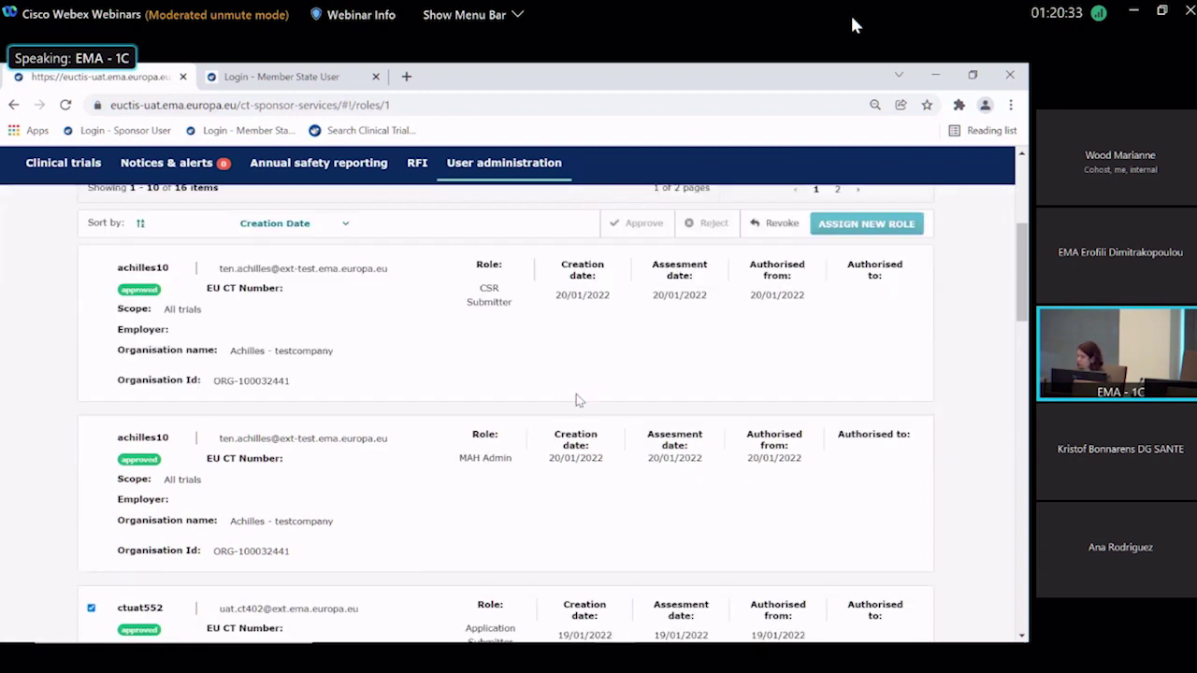
{"action": "scroll", "coordinate": [654, 388], "scroll_direction": "up", "scroll_amount": 2}
{"action": "scroll", "coordinate": [421, 462], "scroll_direction": "up", "scroll_amount": 3}
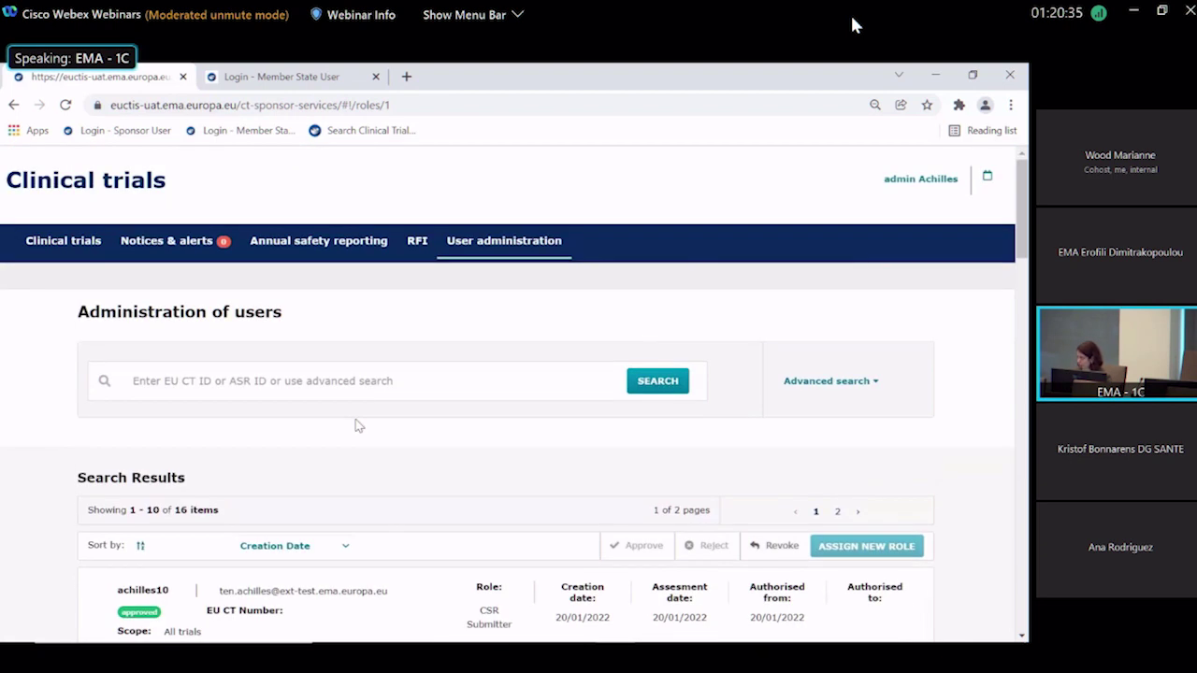
{"action": "left_click", "coordinate": [907, 182]}
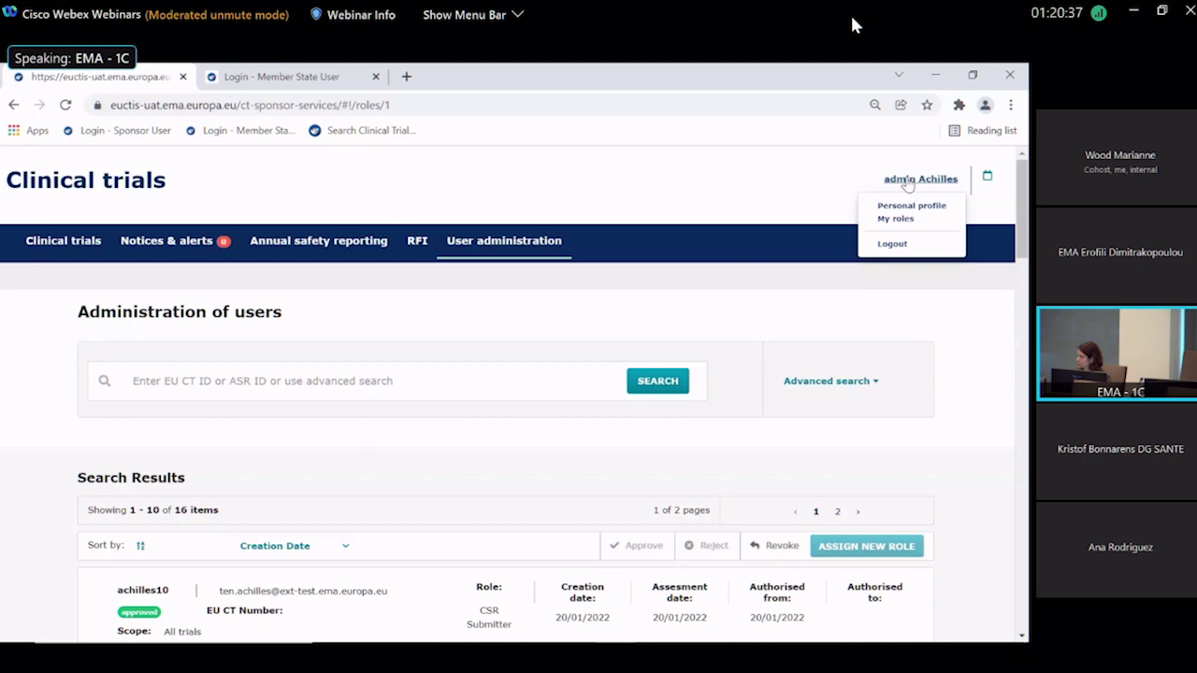
{"action": "left_click", "coordinate": [899, 245]}
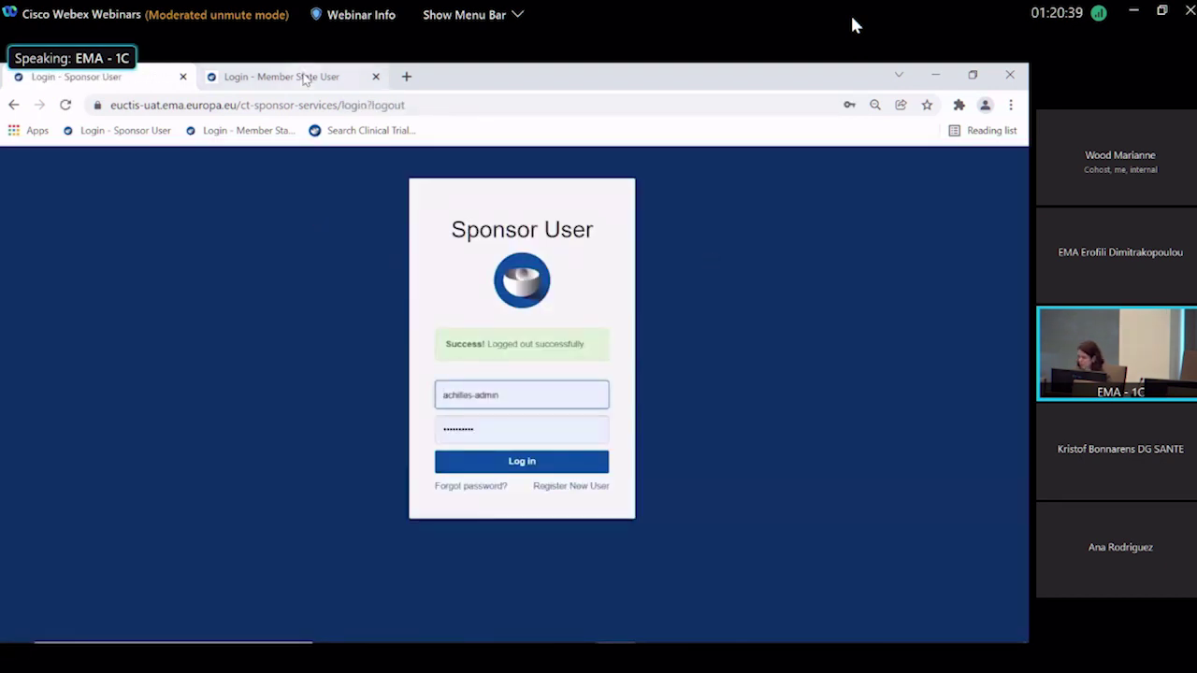
Step: Log in as the Spain member state user, dismiss the employer notice, and open User administration
{"action": "left_click", "coordinate": [297, 73]}
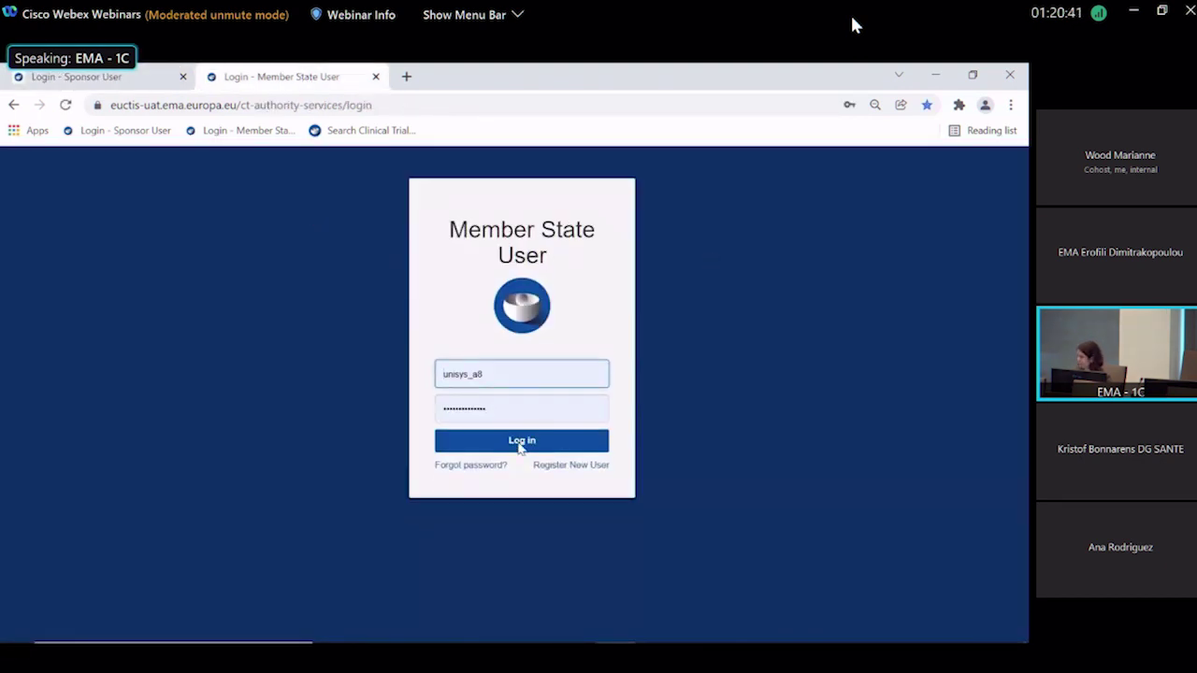
{"action": "left_click", "coordinate": [518, 443]}
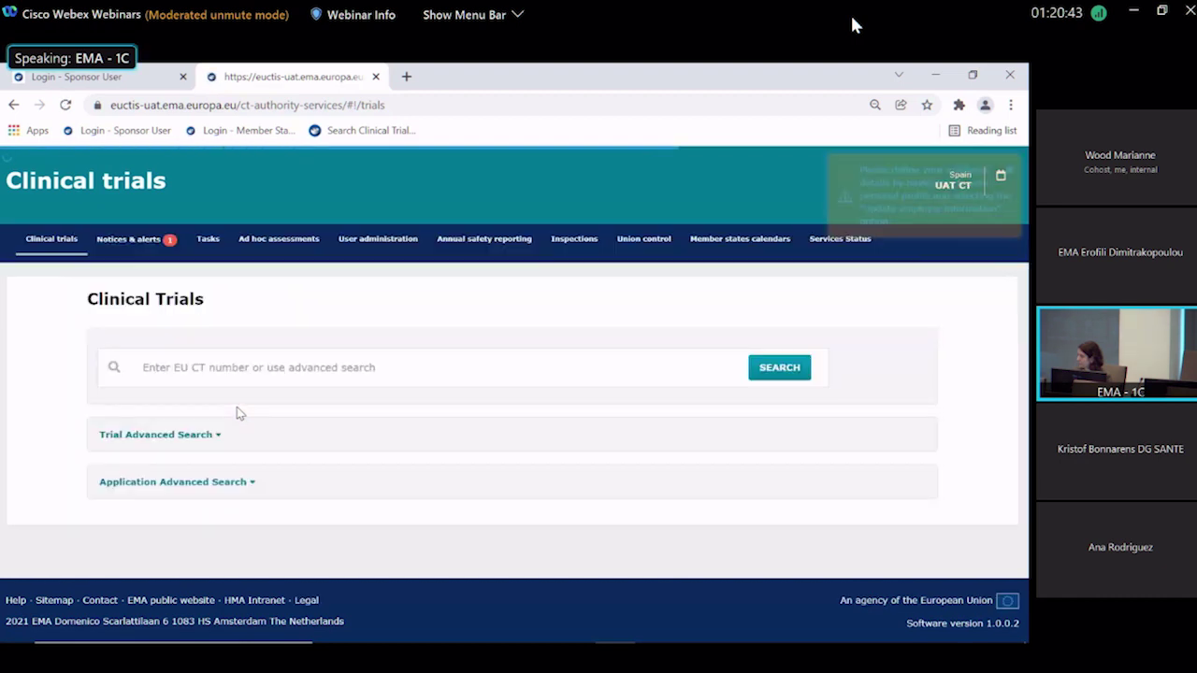
{"action": "left_click", "coordinate": [1012, 173]}
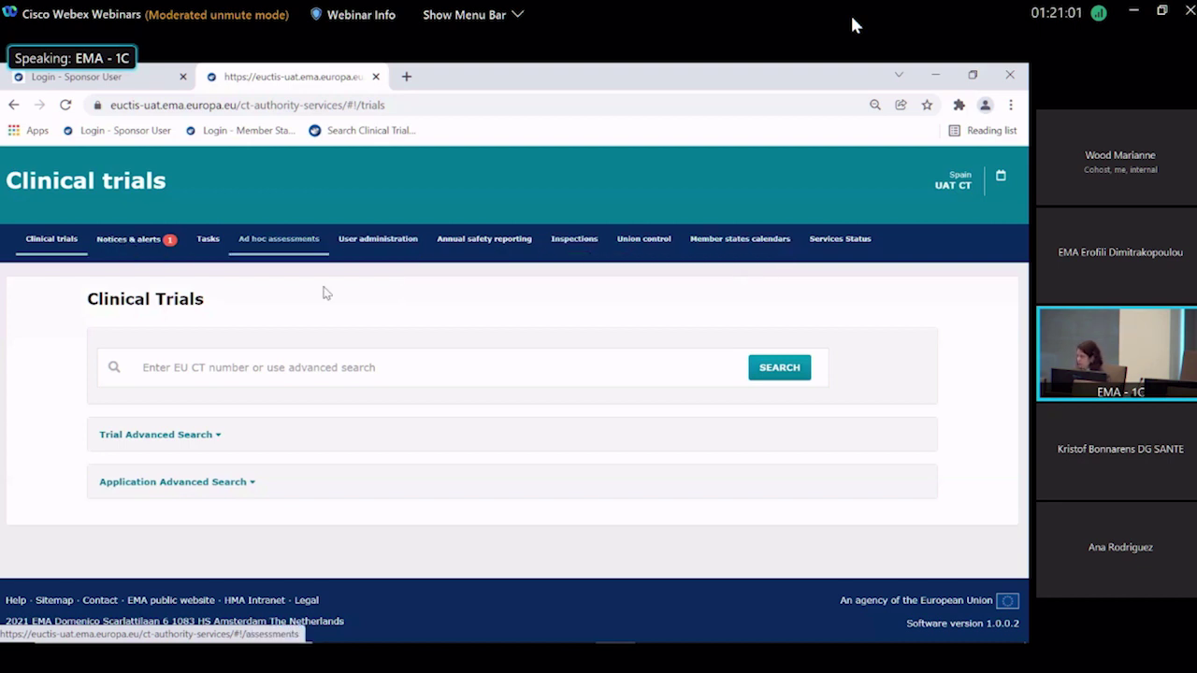
{"action": "left_click", "coordinate": [372, 245]}
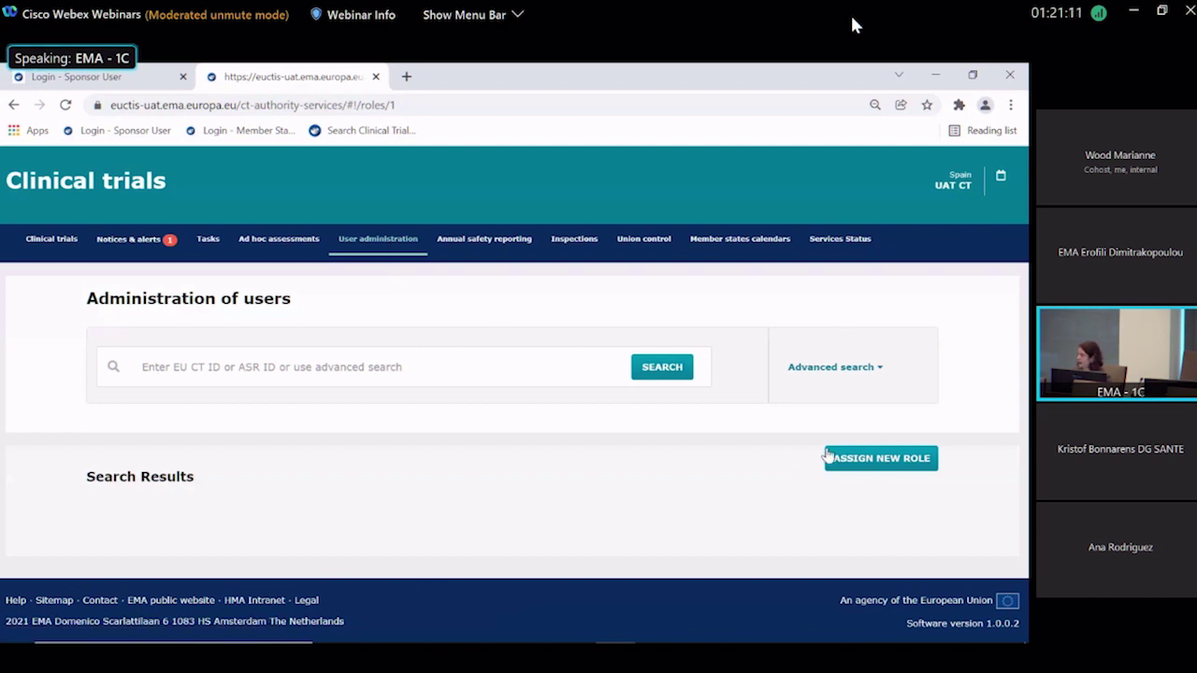
{"action": "left_click", "coordinate": [864, 458]}
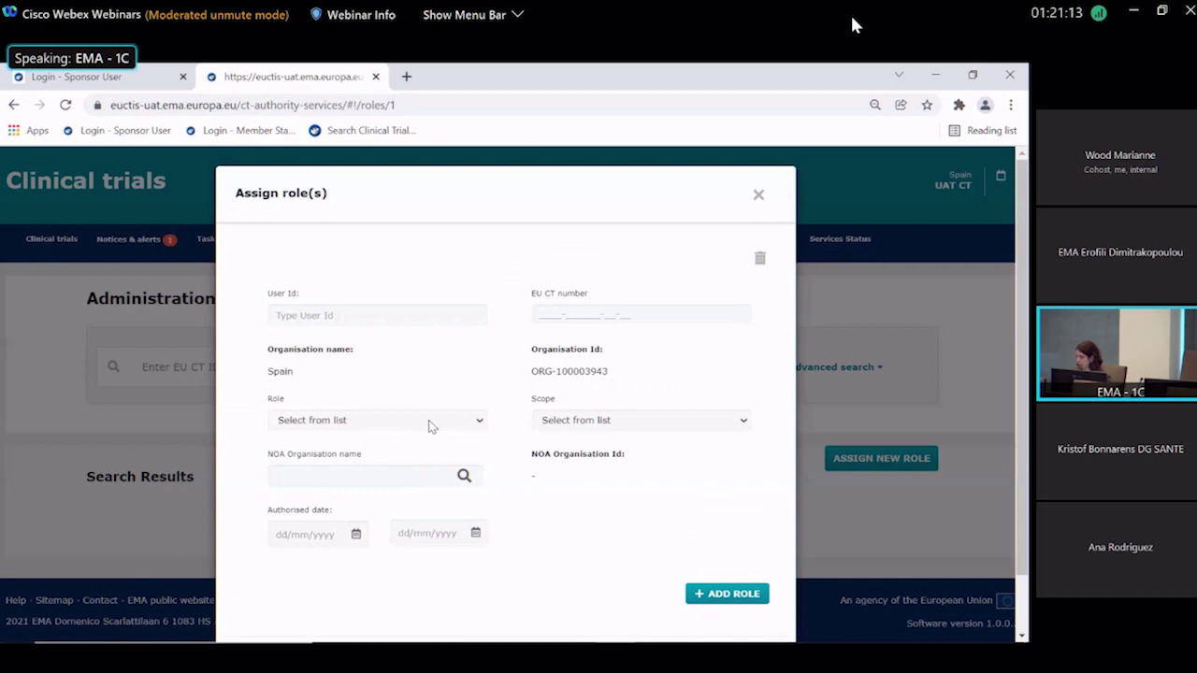
{"action": "left_click", "coordinate": [363, 426]}
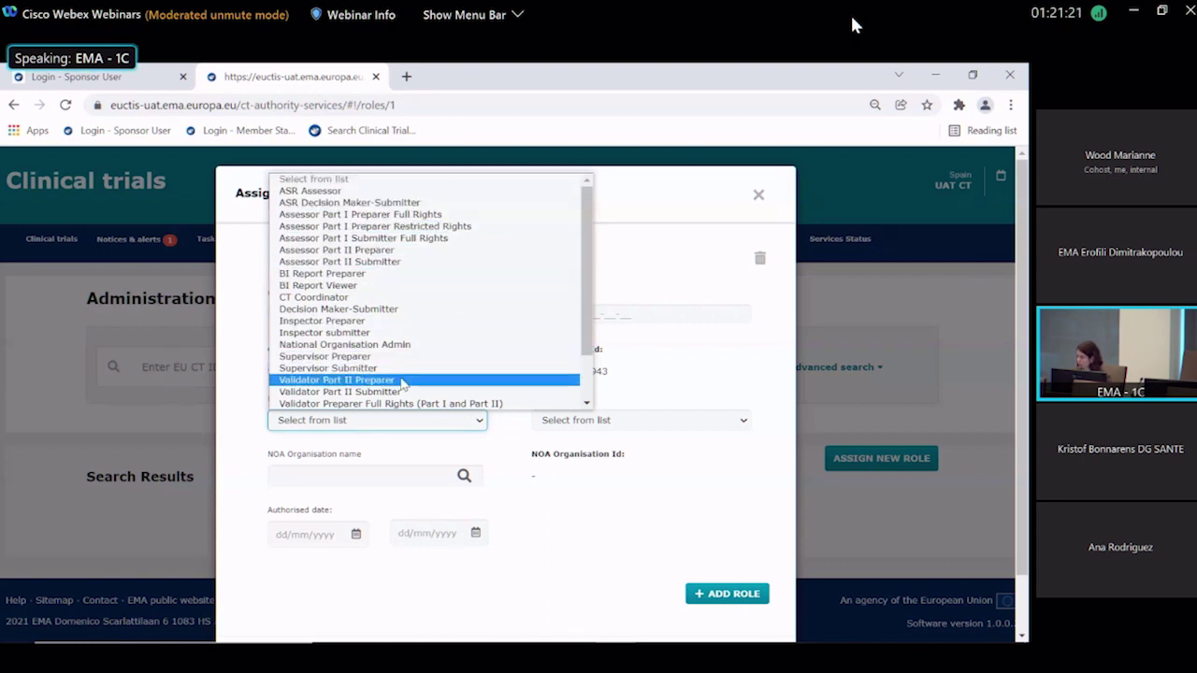
{"action": "scroll", "coordinate": [388, 393], "scroll_direction": "down", "scroll_amount": 2}
{"action": "scroll", "coordinate": [402, 374], "scroll_direction": "up", "scroll_amount": 2}
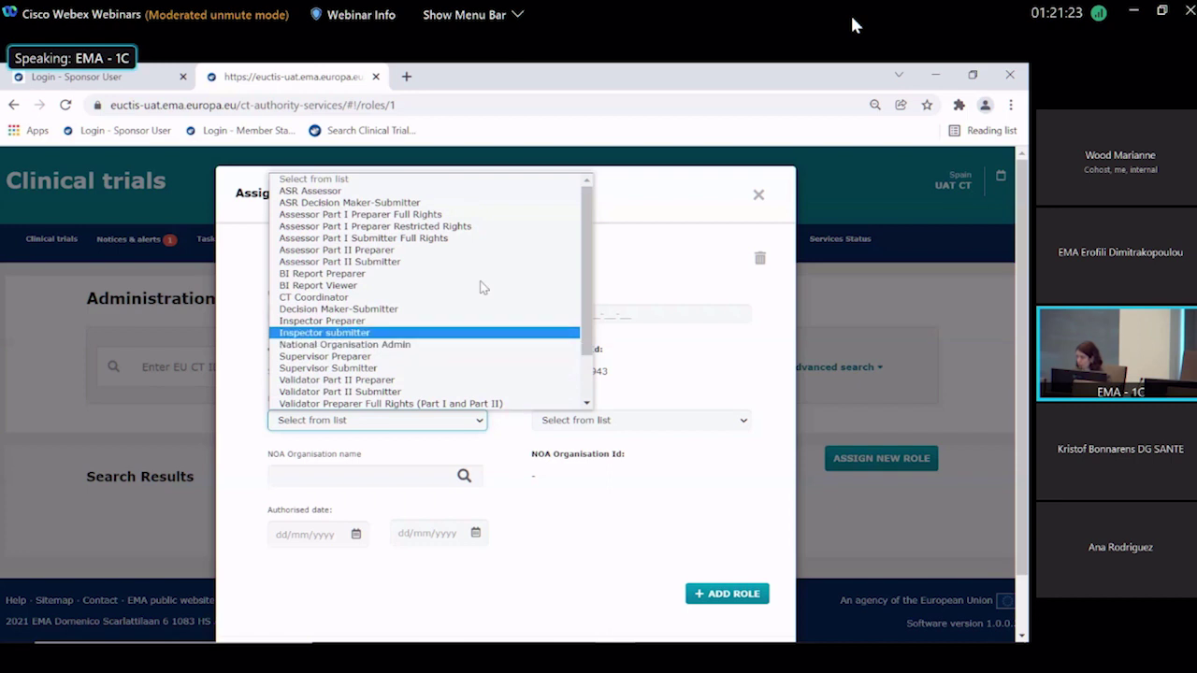
{"action": "left_click", "coordinate": [636, 284]}
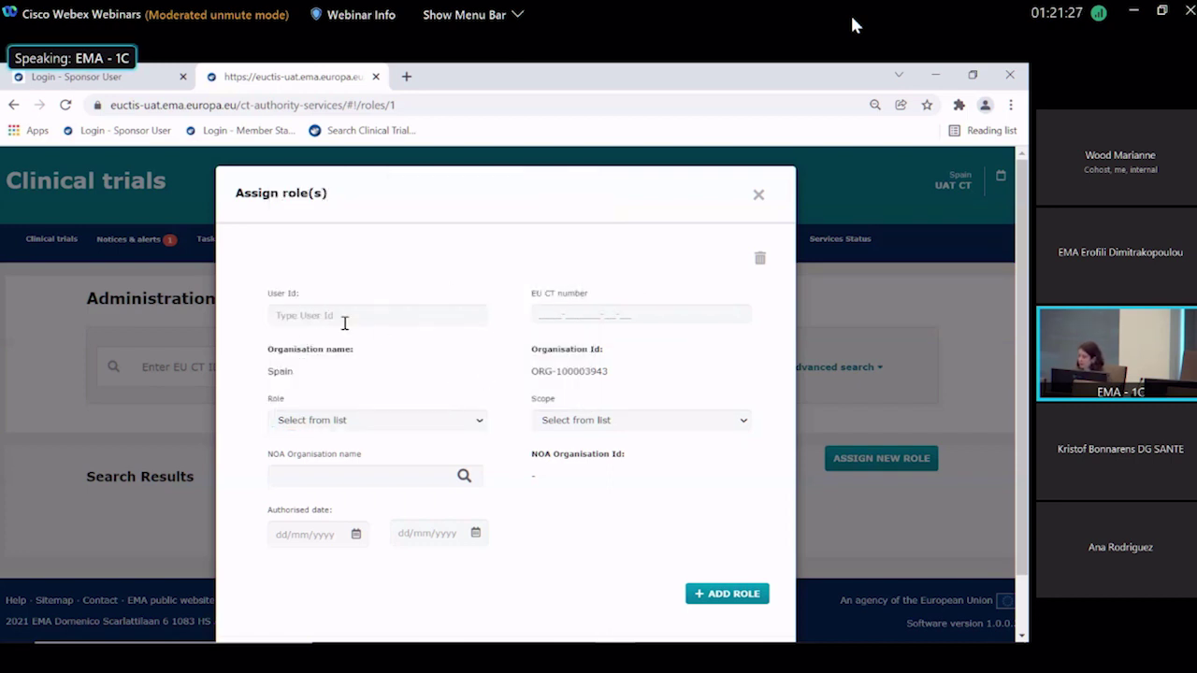
{"action": "scroll", "coordinate": [377, 343], "scroll_direction": "down", "scroll_amount": 2}
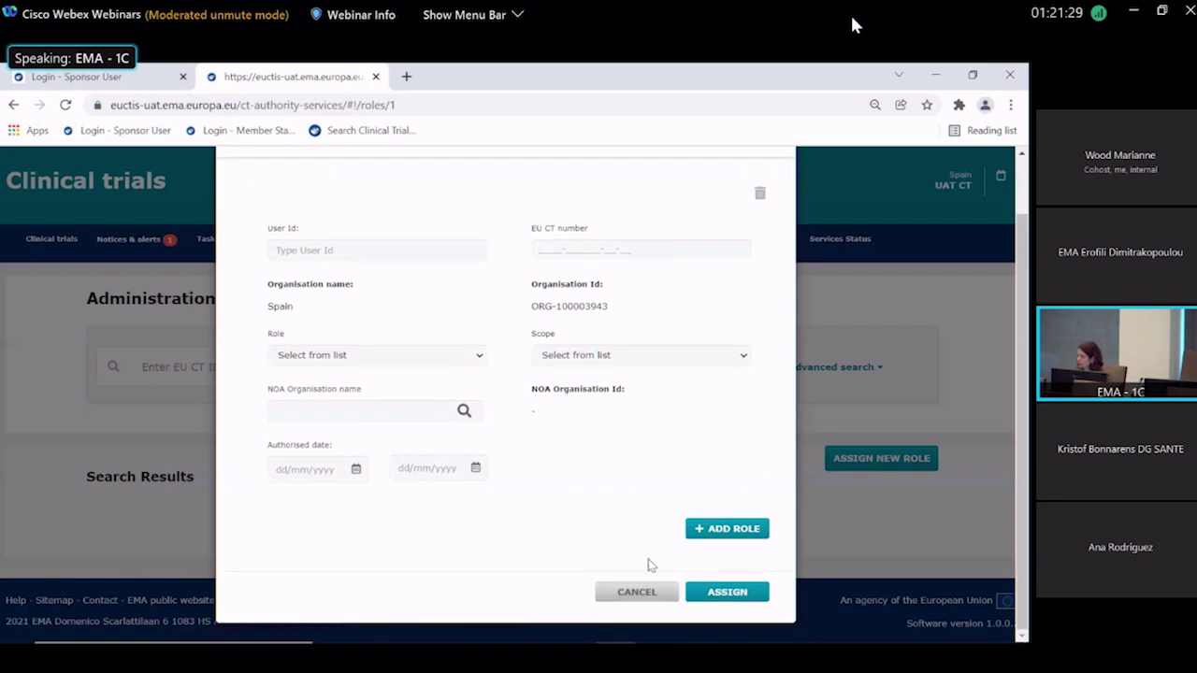
{"action": "scroll", "coordinate": [511, 421], "scroll_direction": "up", "scroll_amount": 2}
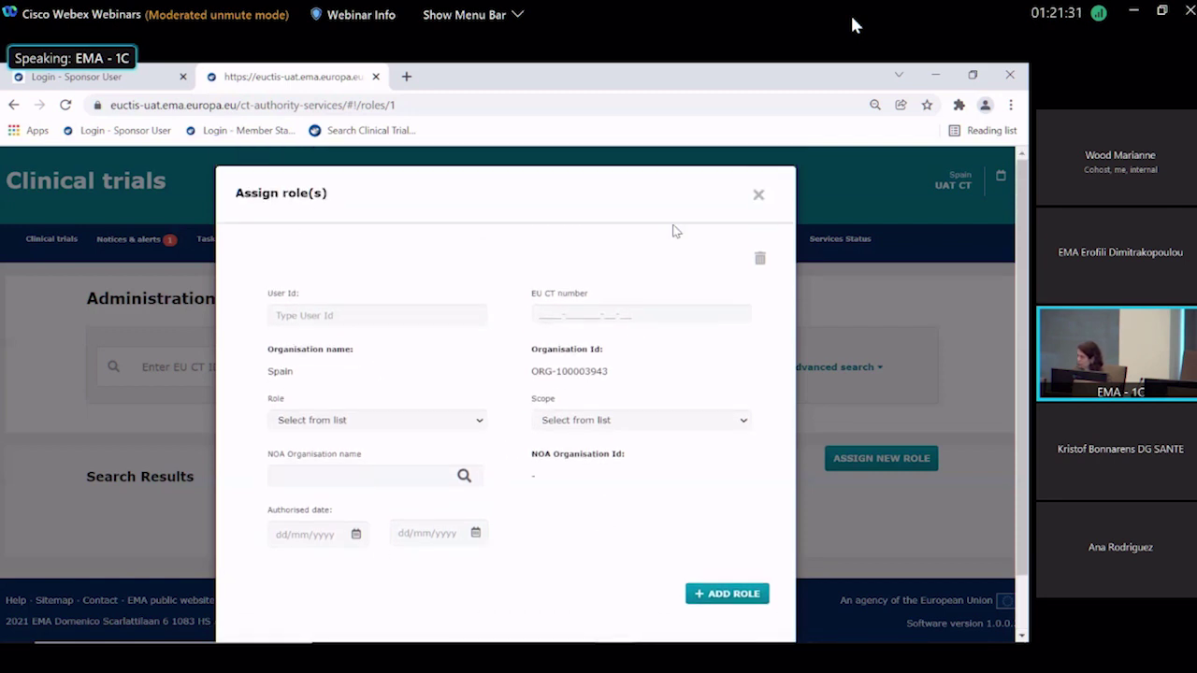
{"action": "left_click", "coordinate": [756, 196]}
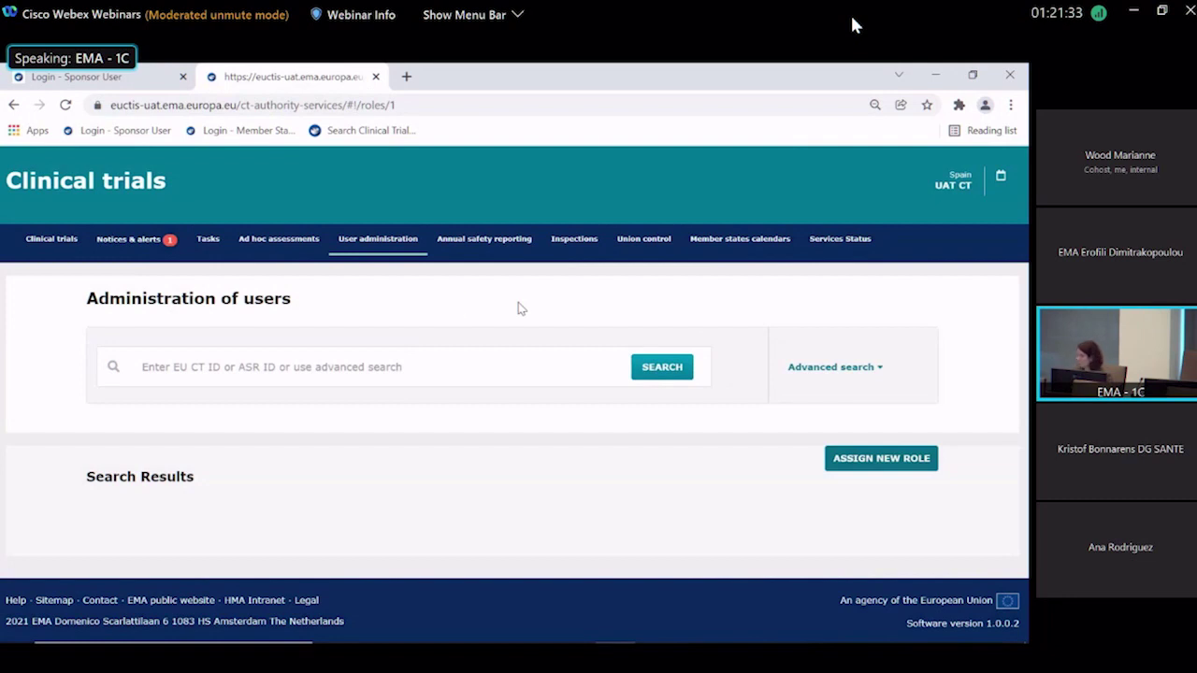
Step: Log out of the member state account and clear the prefilled username to choose another saved login
{"action": "left_click", "coordinate": [958, 184]}
{"action": "left_click", "coordinate": [903, 242]}
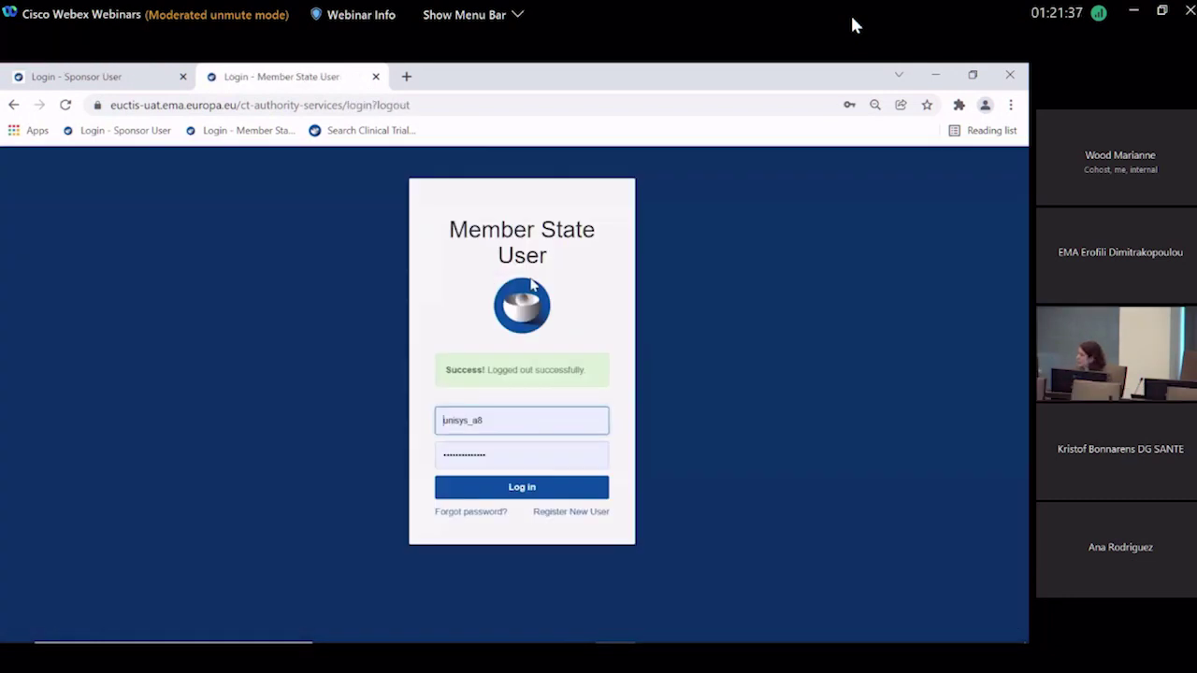
{"action": "key", "text": "Return"}
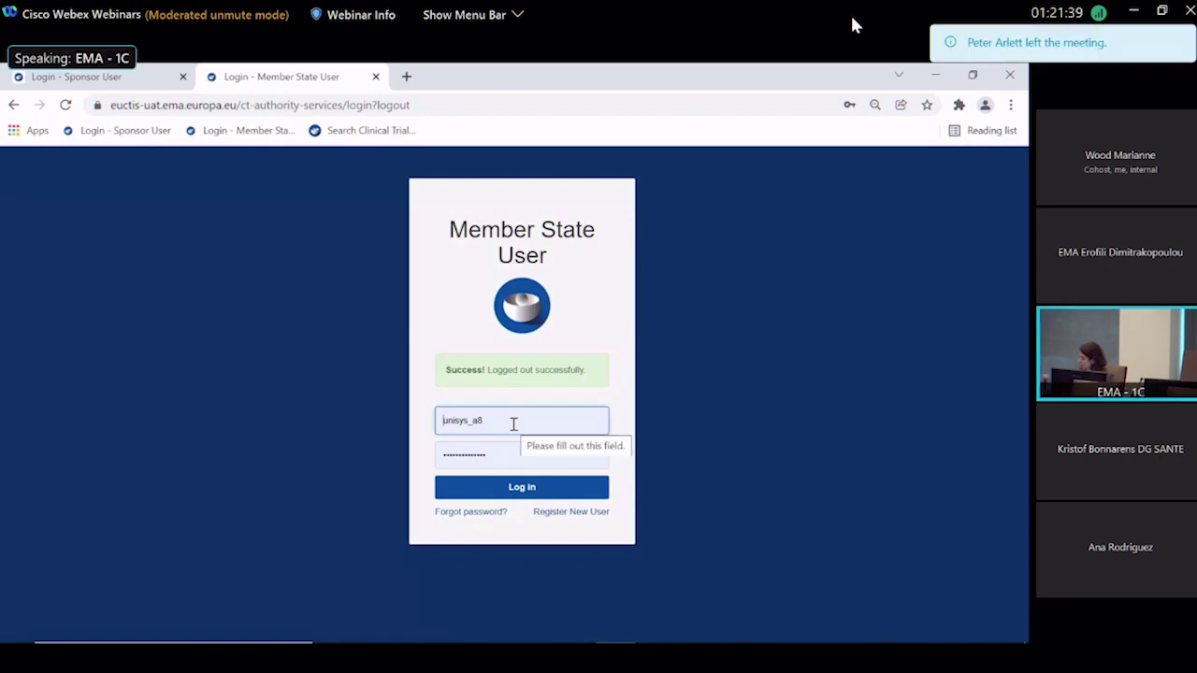
{"action": "left_click", "coordinate": [513, 423]}
{"action": "key", "text": "BackSpace"}
{"action": "key", "text": "BackSpace"}
{"action": "key", "text": "BackSpace"}
{"action": "key", "text": "BackSpace"}
{"action": "key", "text": "BackSpace"}
{"action": "key", "text": "BackSpace"}
{"action": "key", "text": "BackSpace"}
{"action": "key", "text": "BackSpace"}
{"action": "key", "text": "BackSpace"}
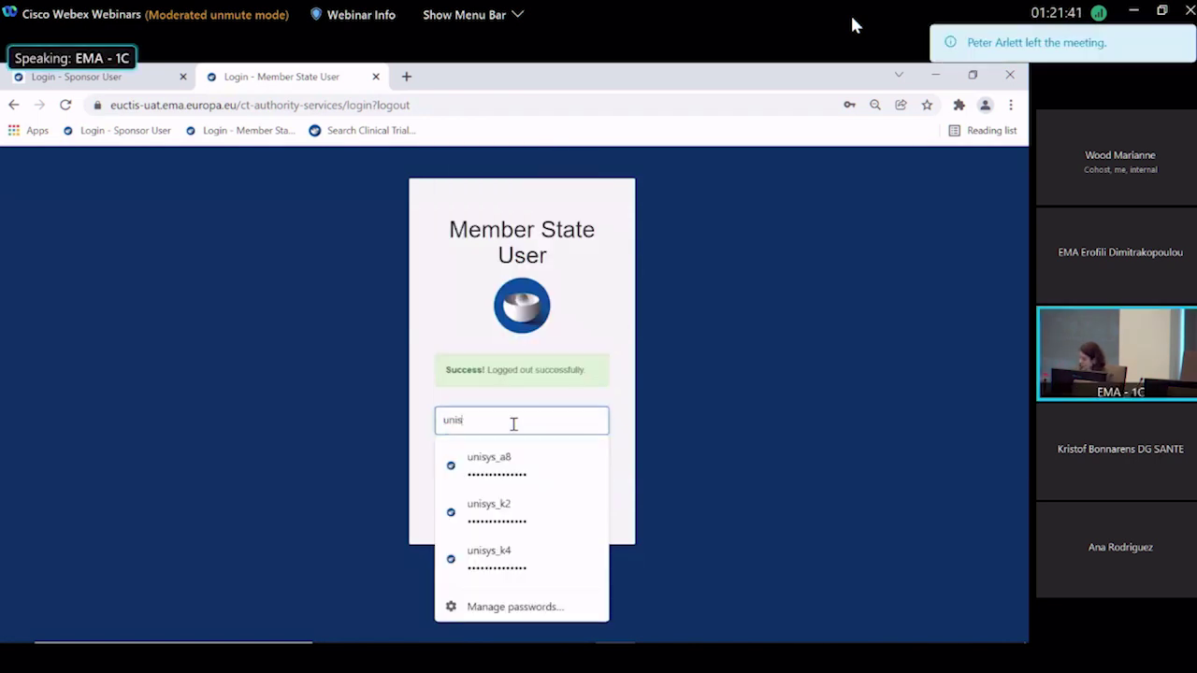
{"action": "scroll", "coordinate": [519, 313], "scroll_direction": "down", "scroll_amount": 3}
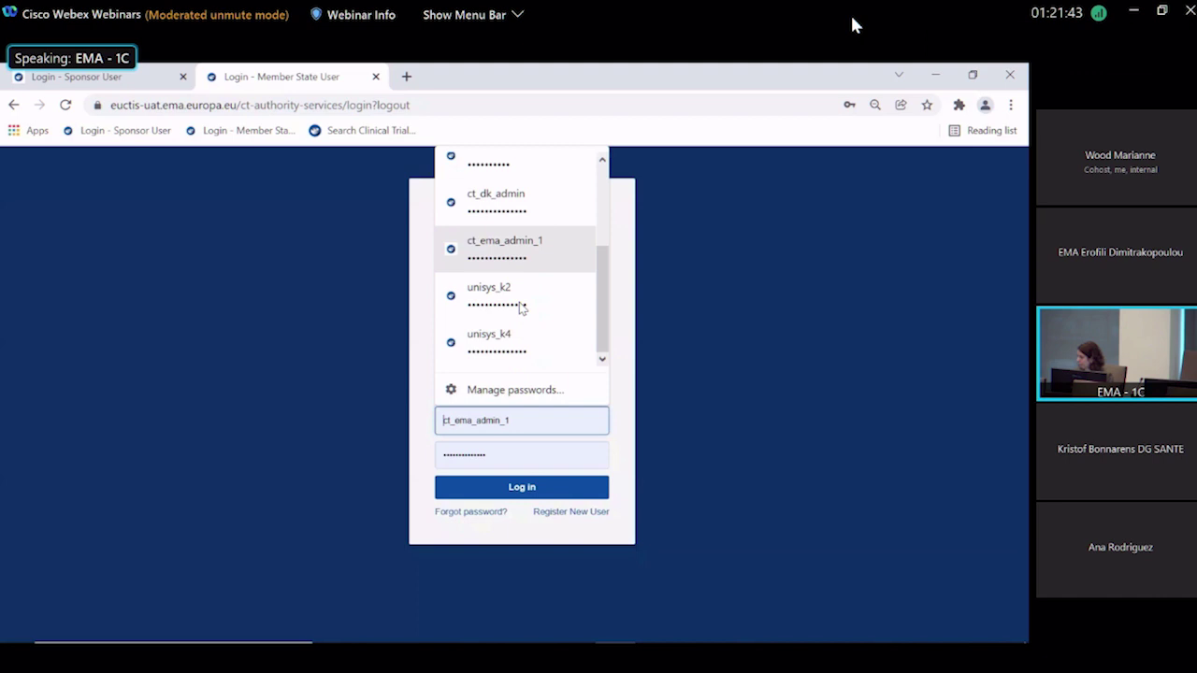
{"action": "scroll", "coordinate": [552, 317], "scroll_direction": "up", "scroll_amount": 3}
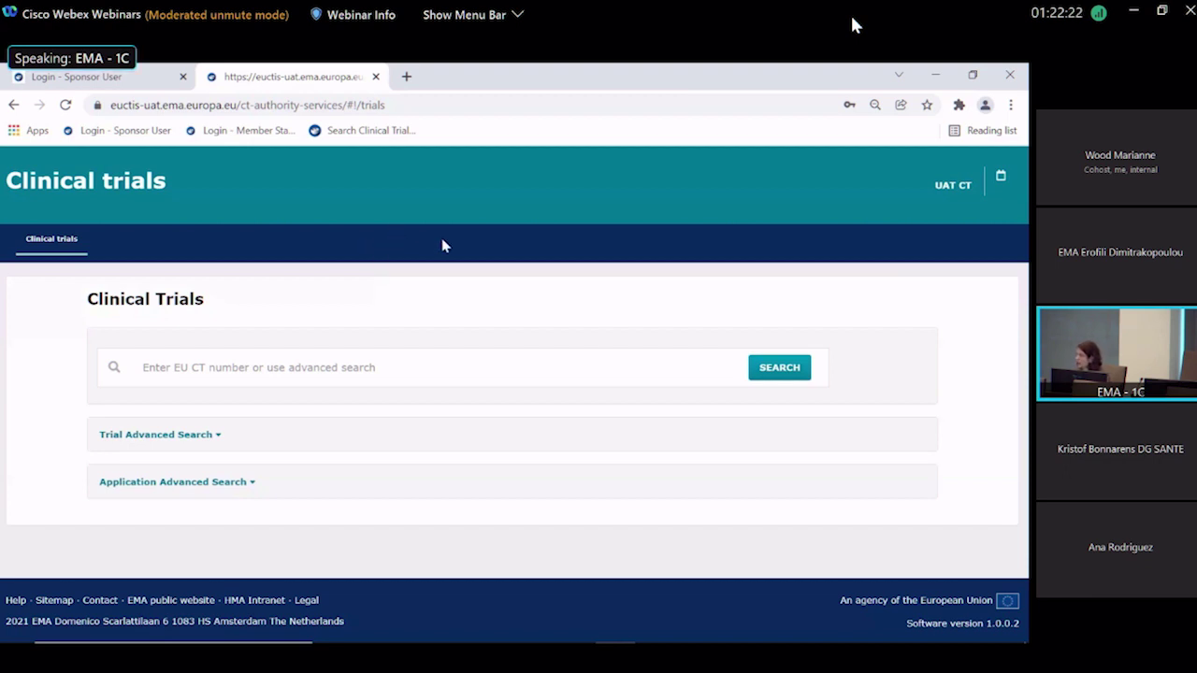
Step: View this member state user's My roles page, showing no results, then log out
{"action": "left_click", "coordinate": [955, 187]}
{"action": "left_click", "coordinate": [942, 219]}
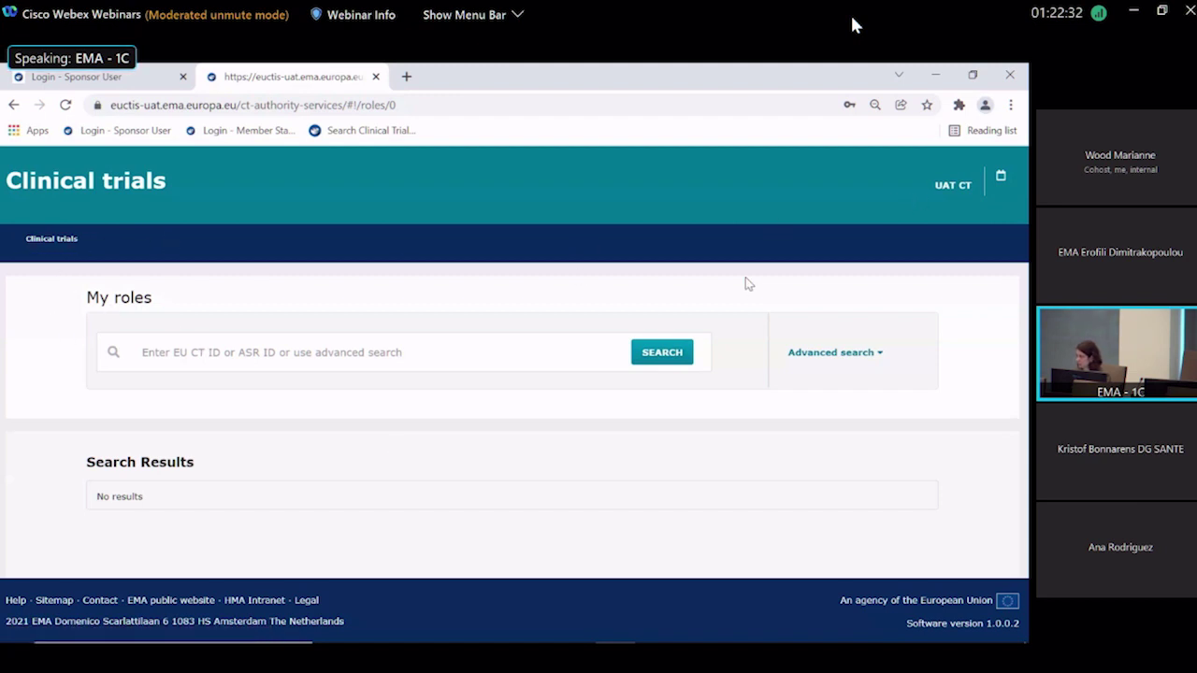
{"action": "left_click", "coordinate": [945, 195]}
{"action": "left_click", "coordinate": [903, 245]}
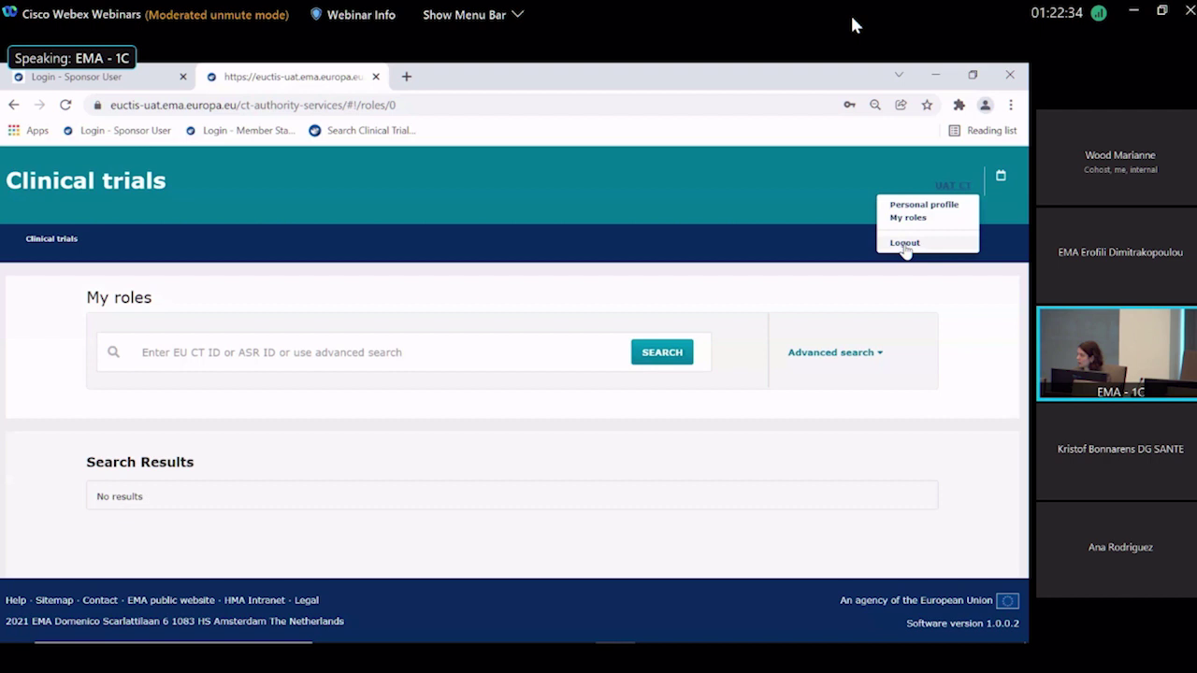
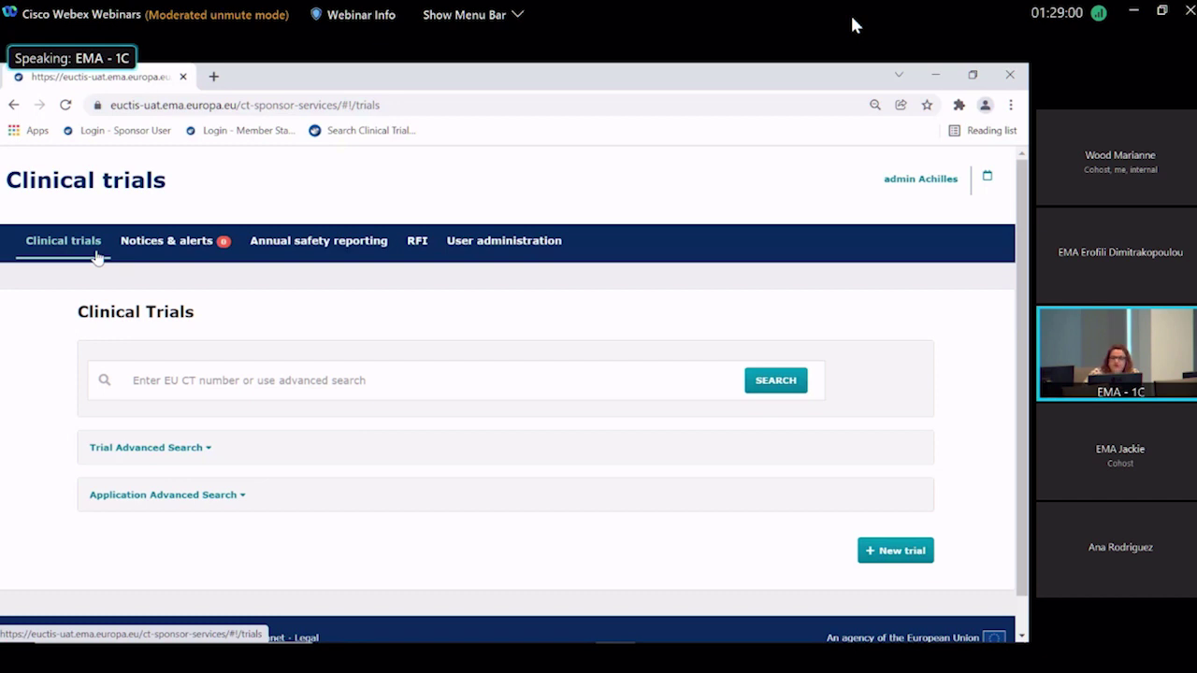
Step: Open the Create new trial dialog from the Clinical trials page
{"action": "left_click", "coordinate": [915, 553]}
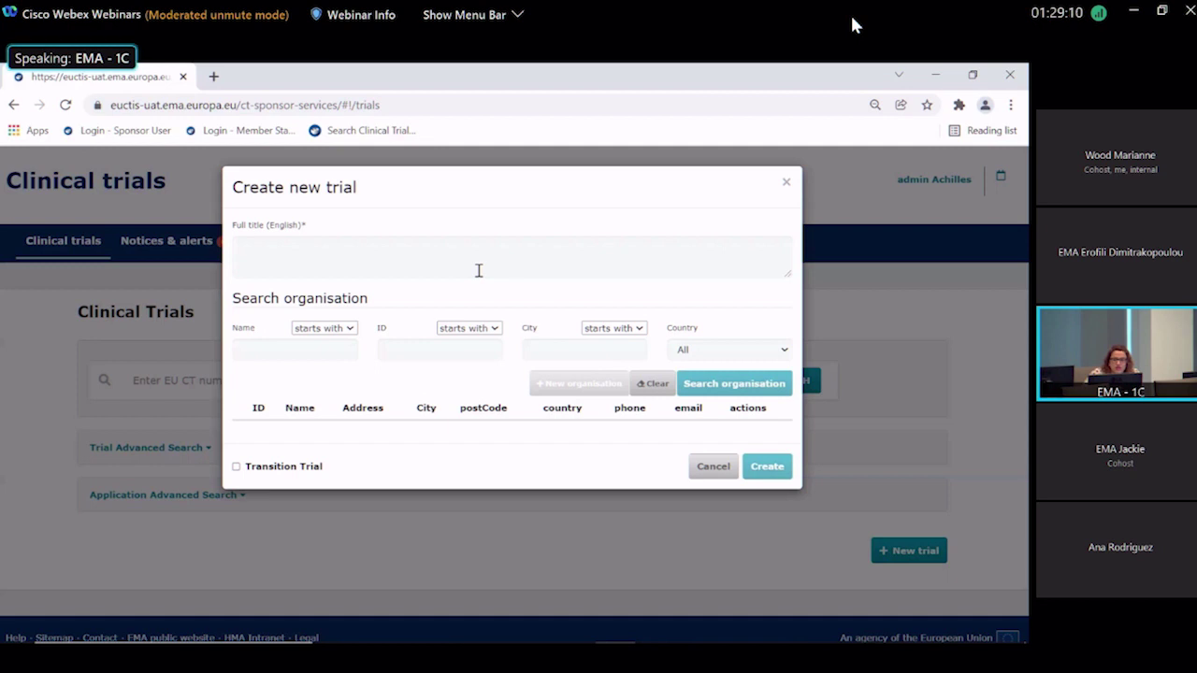
Step: Discard the Create new trial dialog without entering a title or organisation
{"action": "left_click", "coordinate": [318, 347]}
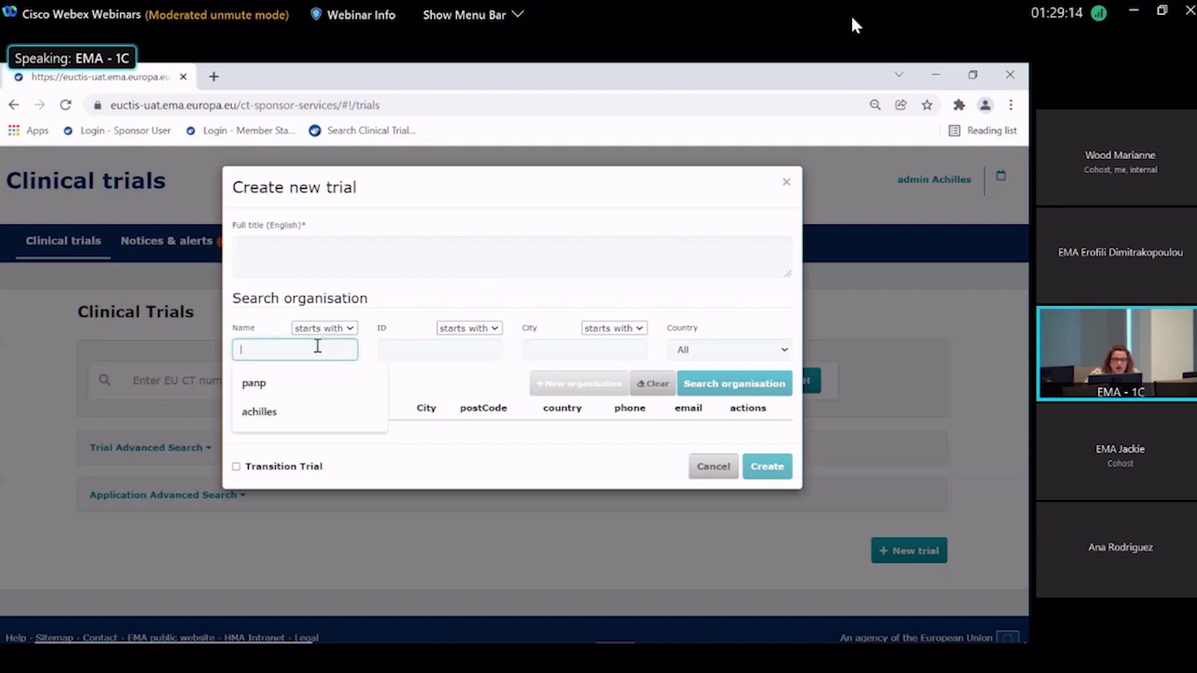
{"action": "left_click", "coordinate": [403, 299]}
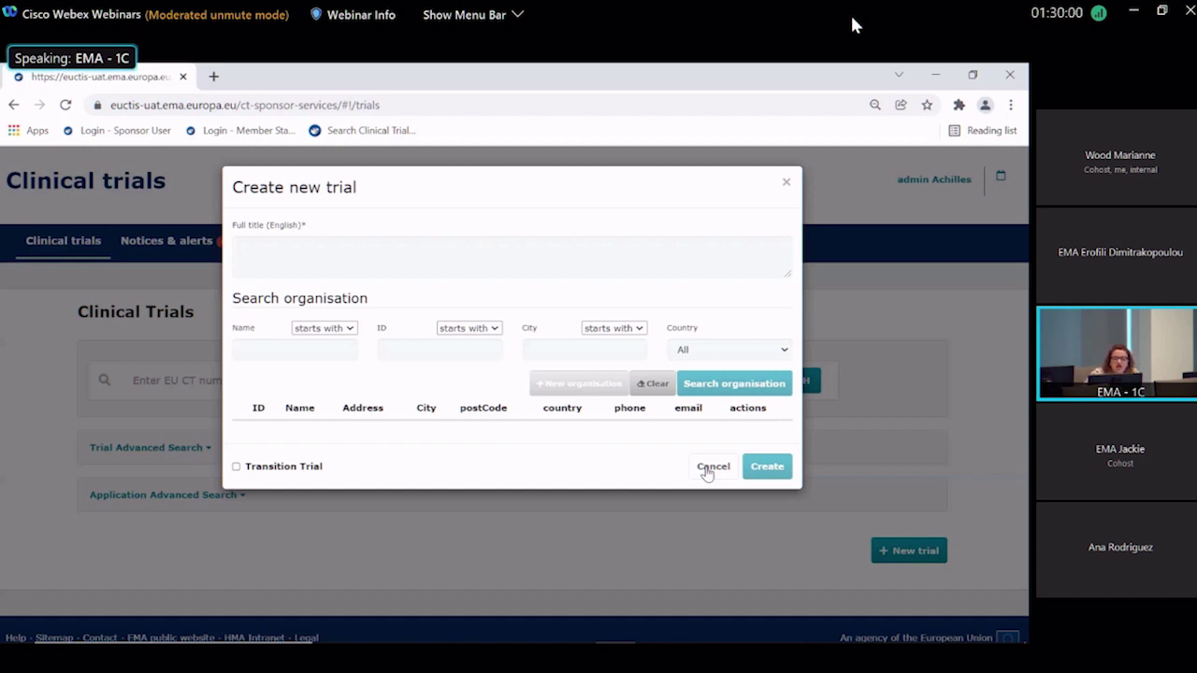
{"action": "left_click", "coordinate": [707, 472]}
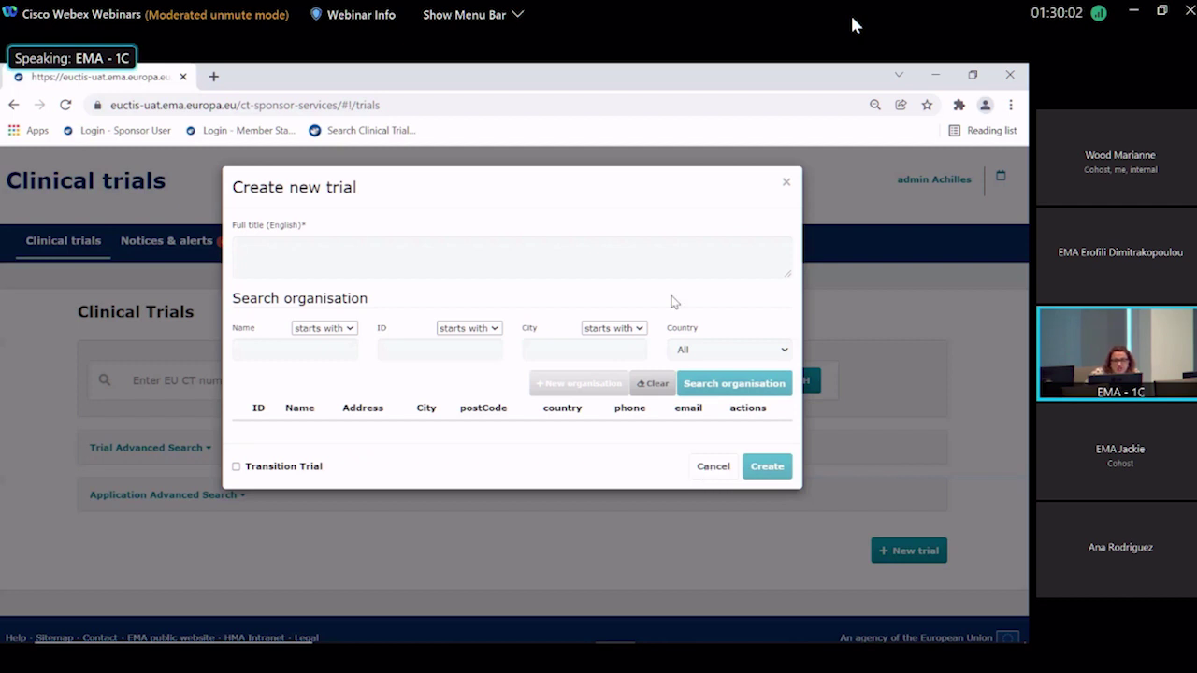
{"action": "left_click", "coordinate": [786, 181]}
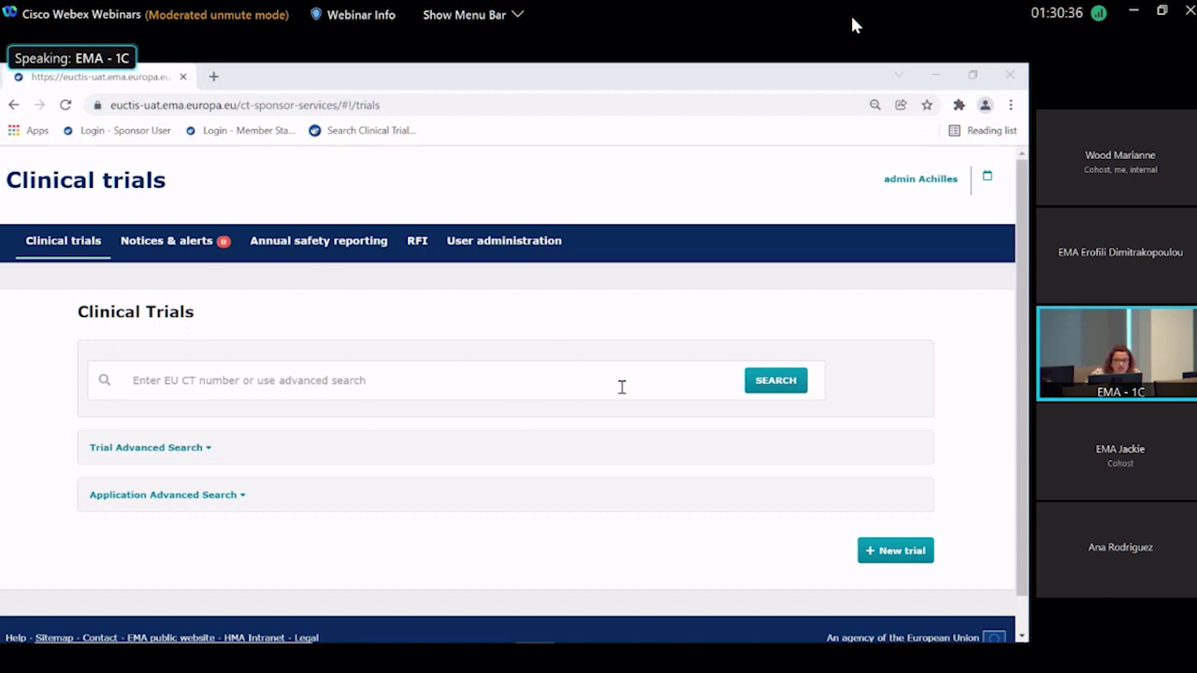
Step: Expand Trial Advanced Search and clear its status, title, sponsor, date and EUDRA CT filters
{"action": "scroll", "coordinate": [621, 387], "scroll_direction": "down", "scroll_amount": 1}
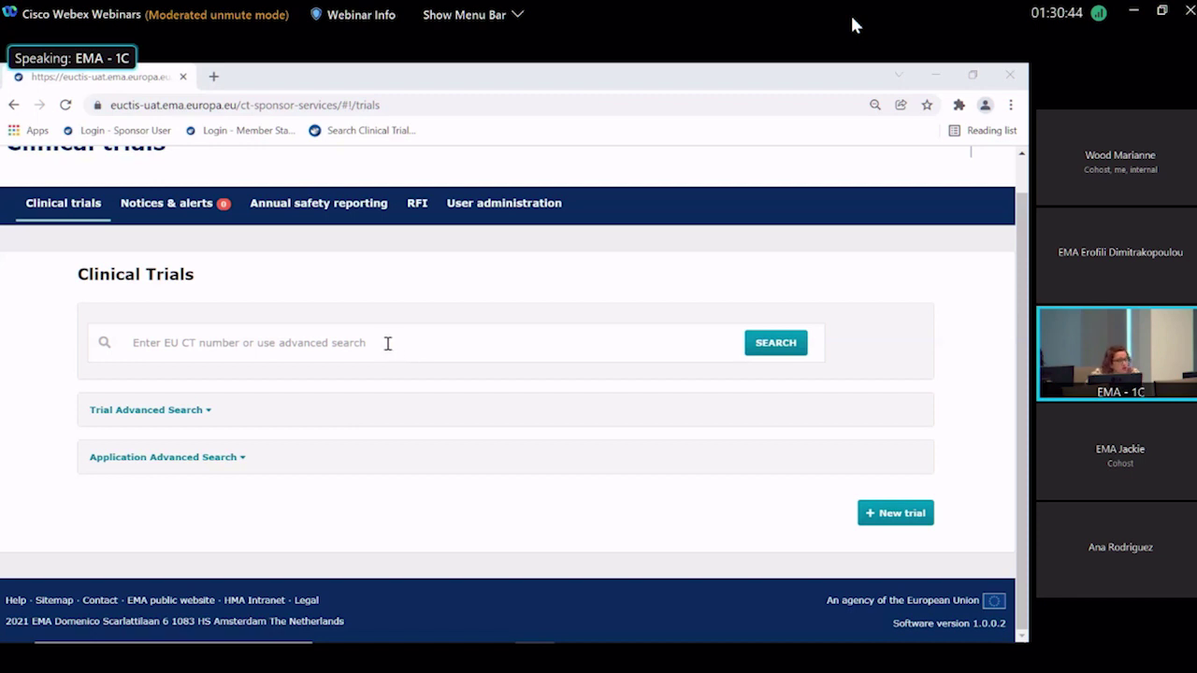
{"action": "left_click", "coordinate": [187, 411]}
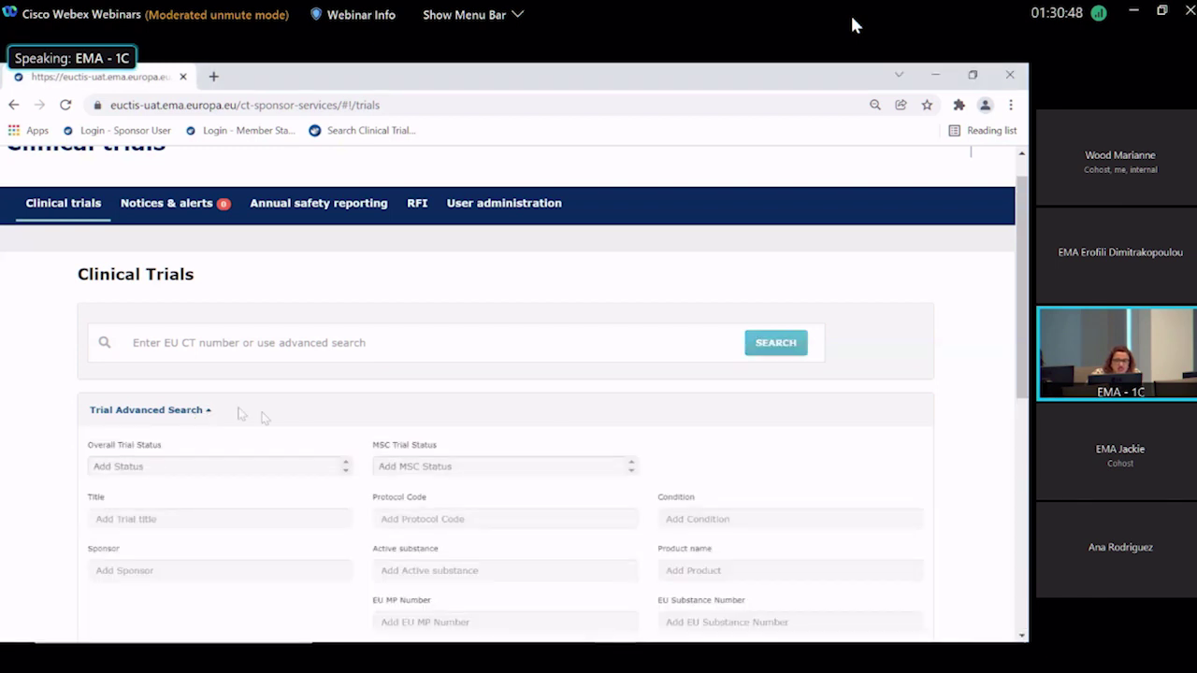
{"action": "scroll", "coordinate": [267, 419], "scroll_direction": "down", "scroll_amount": 1}
{"action": "scroll", "coordinate": [267, 418], "scroll_direction": "down", "scroll_amount": 1}
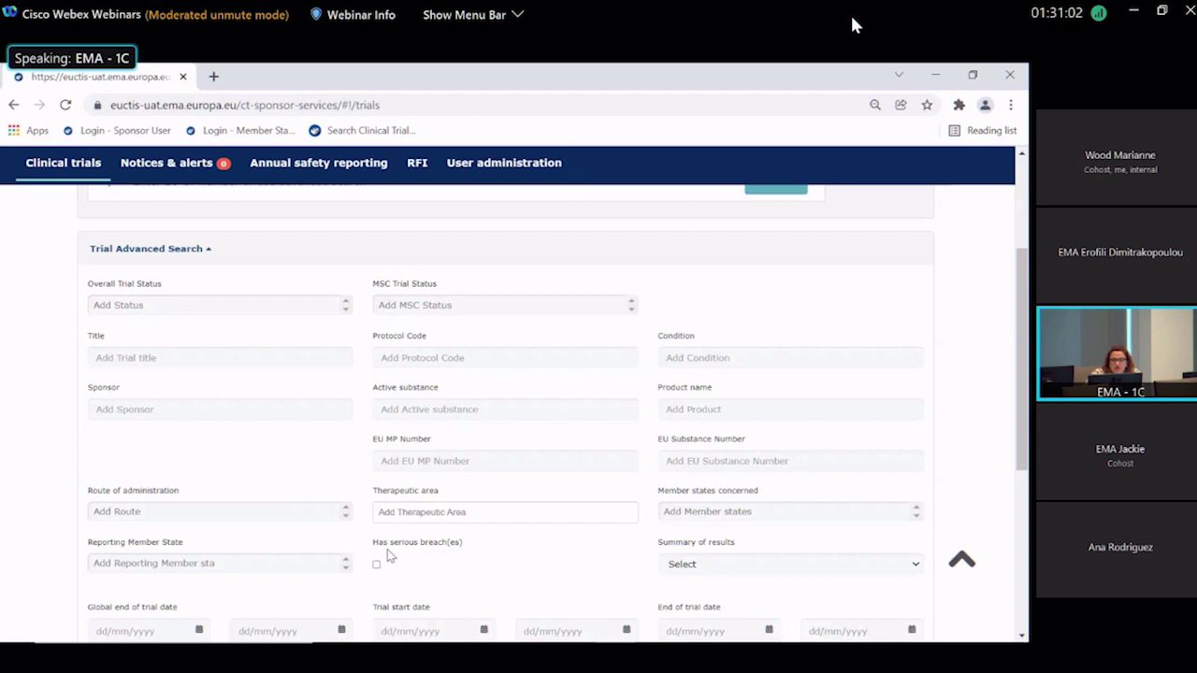
{"action": "scroll", "coordinate": [559, 289], "scroll_direction": "down", "scroll_amount": 1}
{"action": "scroll", "coordinate": [561, 458], "scroll_direction": "down", "scroll_amount": 1}
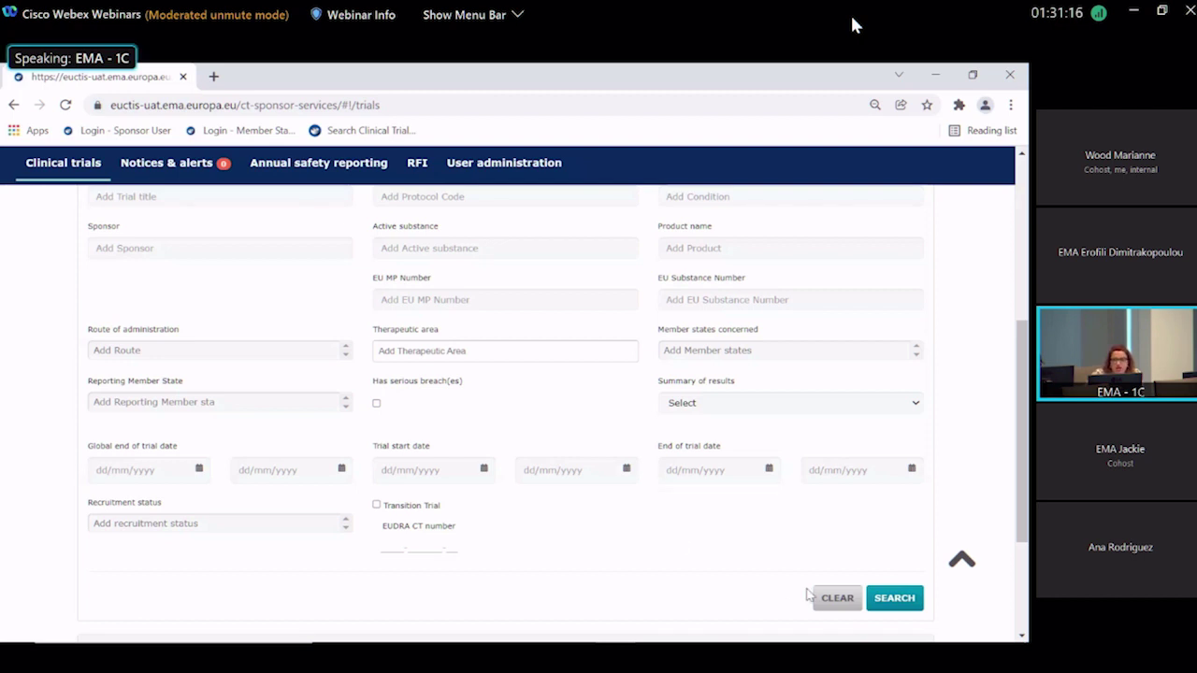
{"action": "left_click", "coordinate": [831, 606]}
{"action": "scroll", "coordinate": [772, 561], "scroll_direction": "up", "scroll_amount": 1}
{"action": "scroll", "coordinate": [554, 432], "scroll_direction": "down", "scroll_amount": 1}
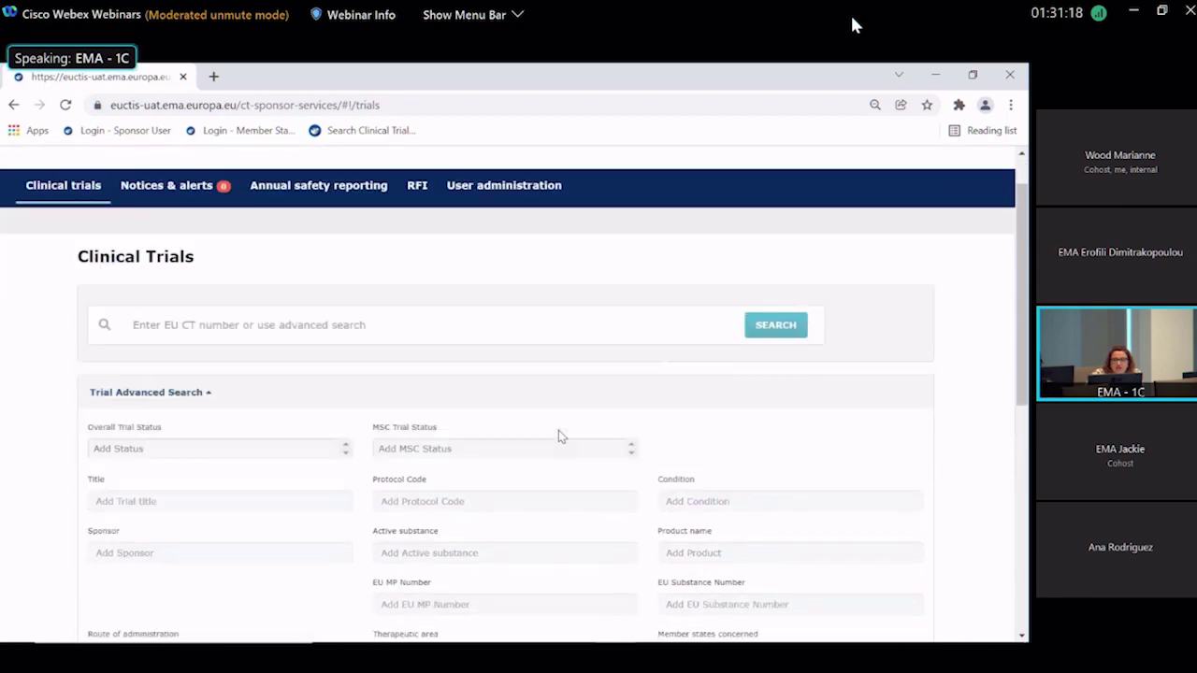
{"action": "left_click", "coordinate": [140, 368]}
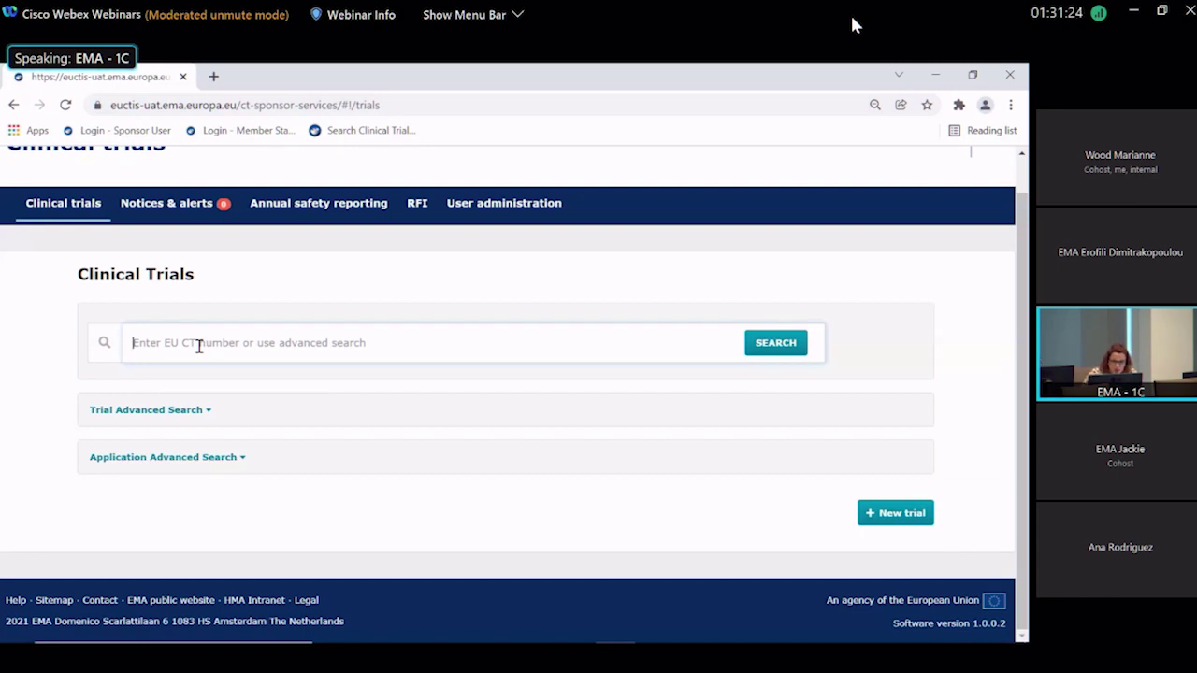
{"action": "type", "text": "0"}
{"action": "key", "text": "BackSpace"}
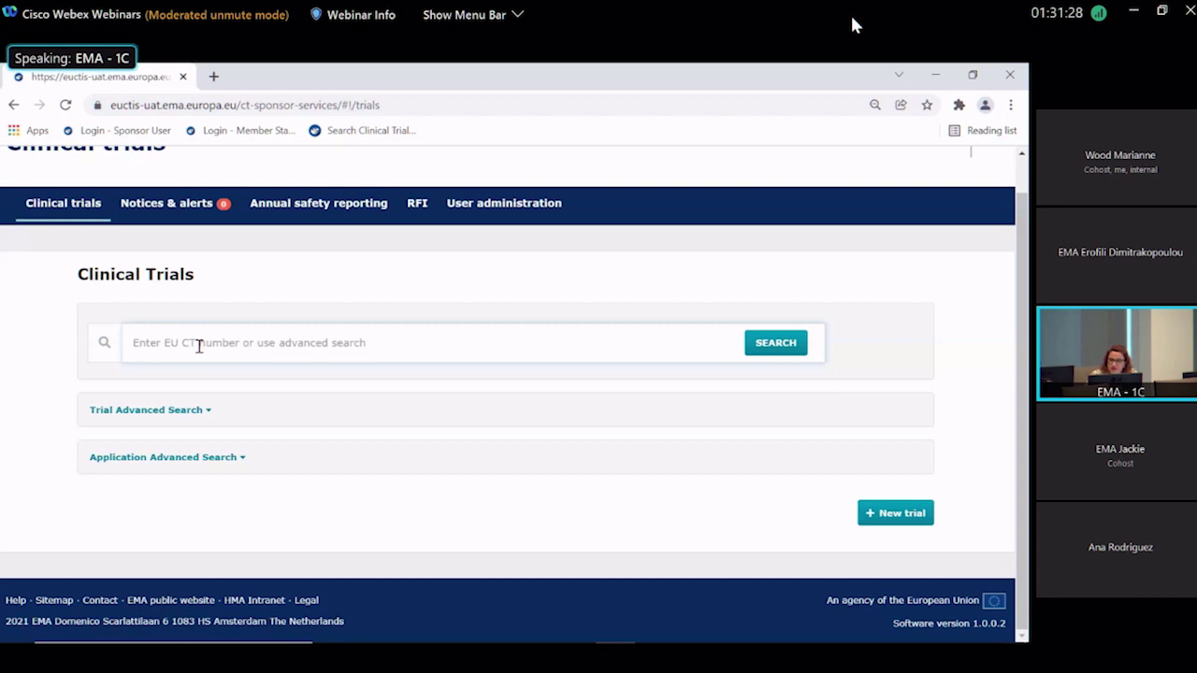
{"action": "type", "text": "0"}
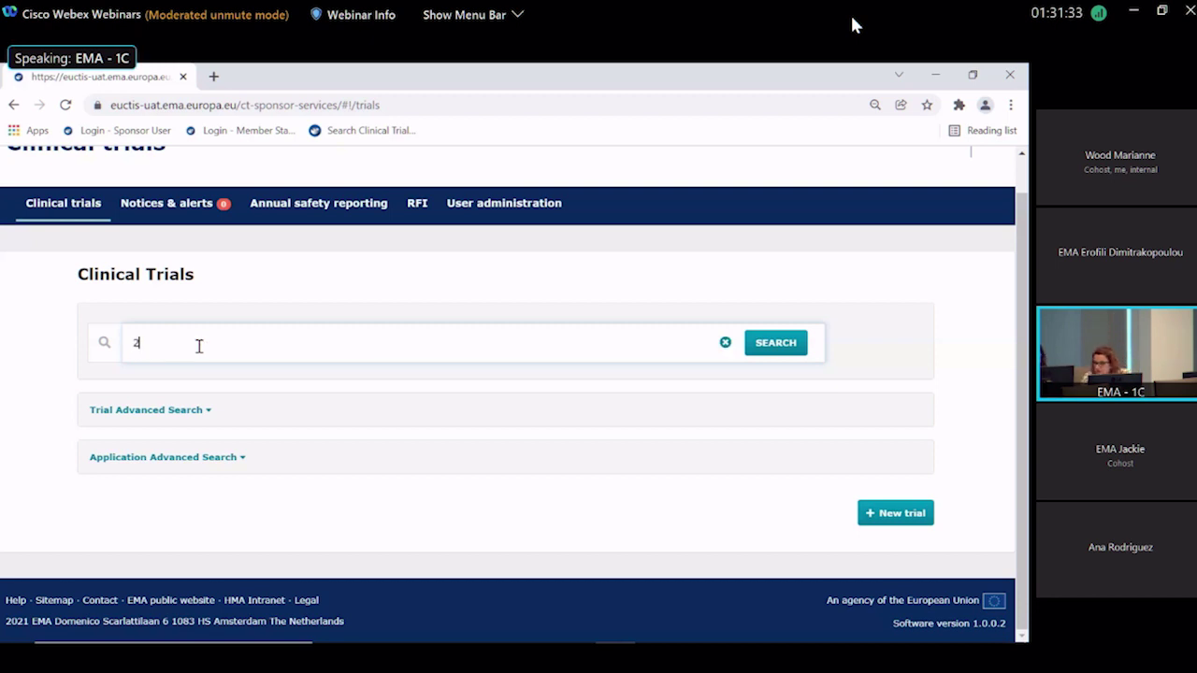
{"action": "type", "text": "022"}
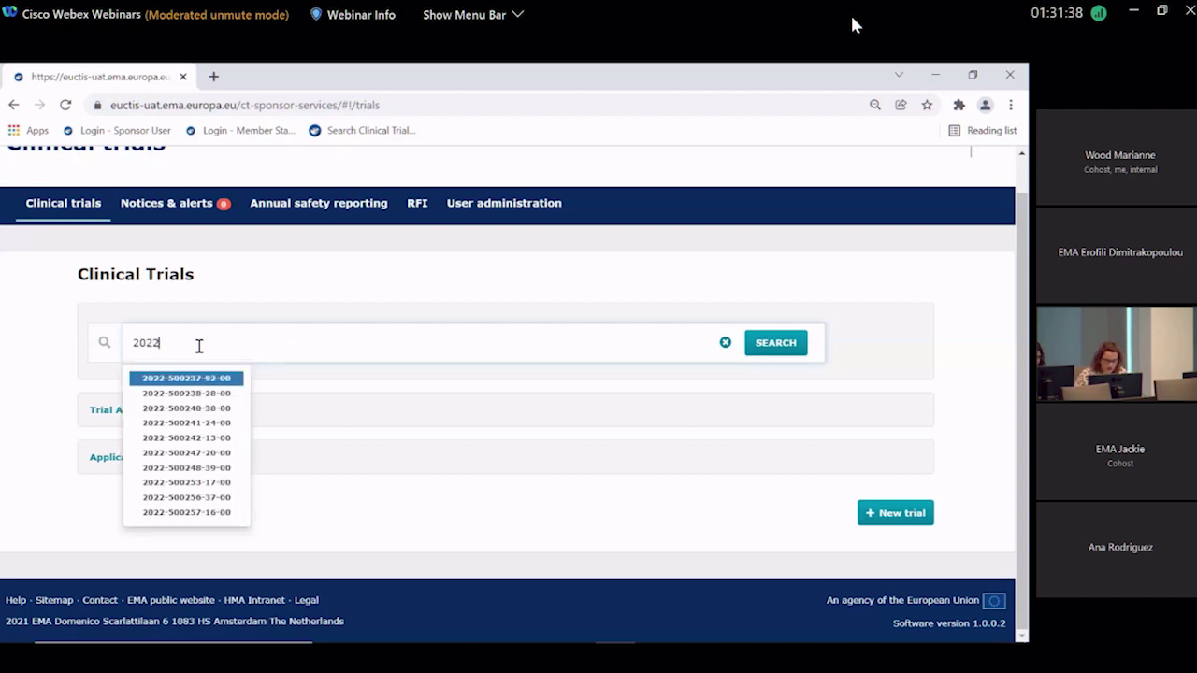
{"action": "type", "text": "-50035"}
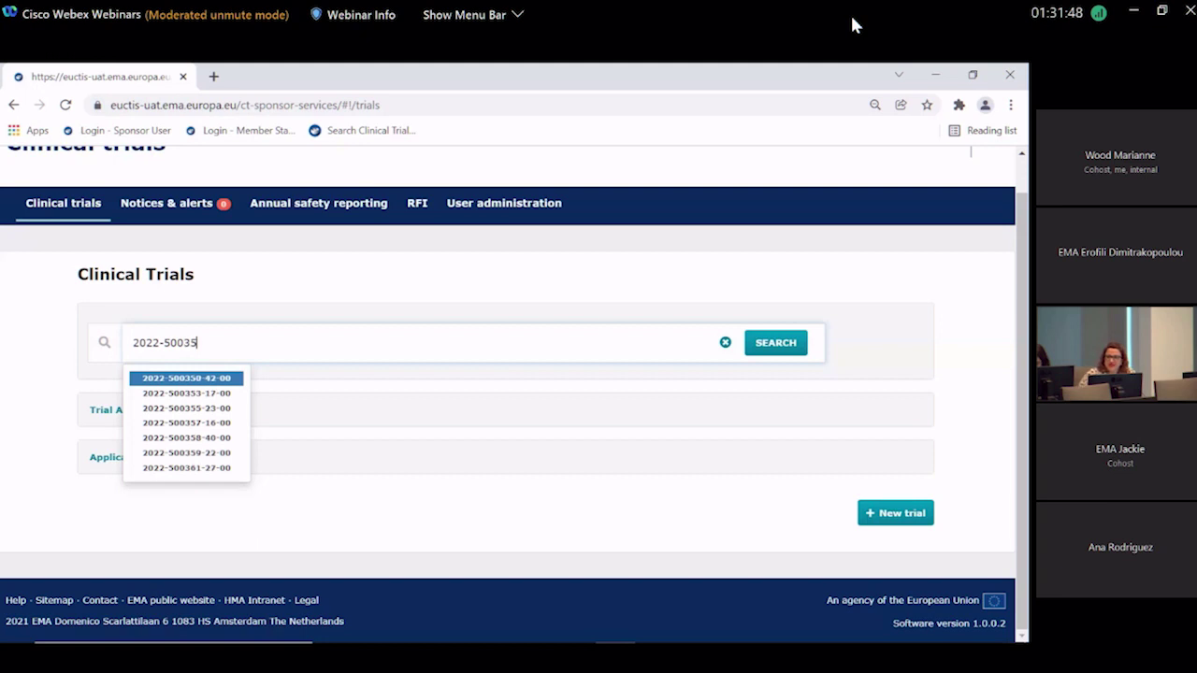
{"action": "type", "text": "6-39-00"}
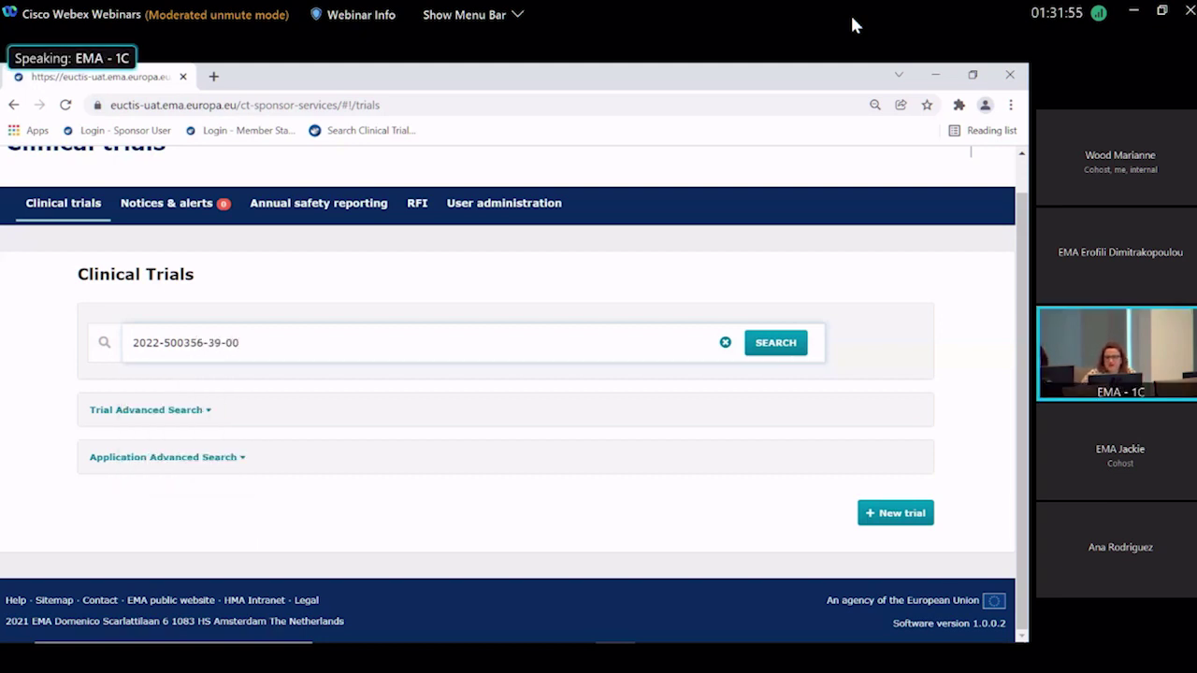
{"action": "key", "text": "Return"}
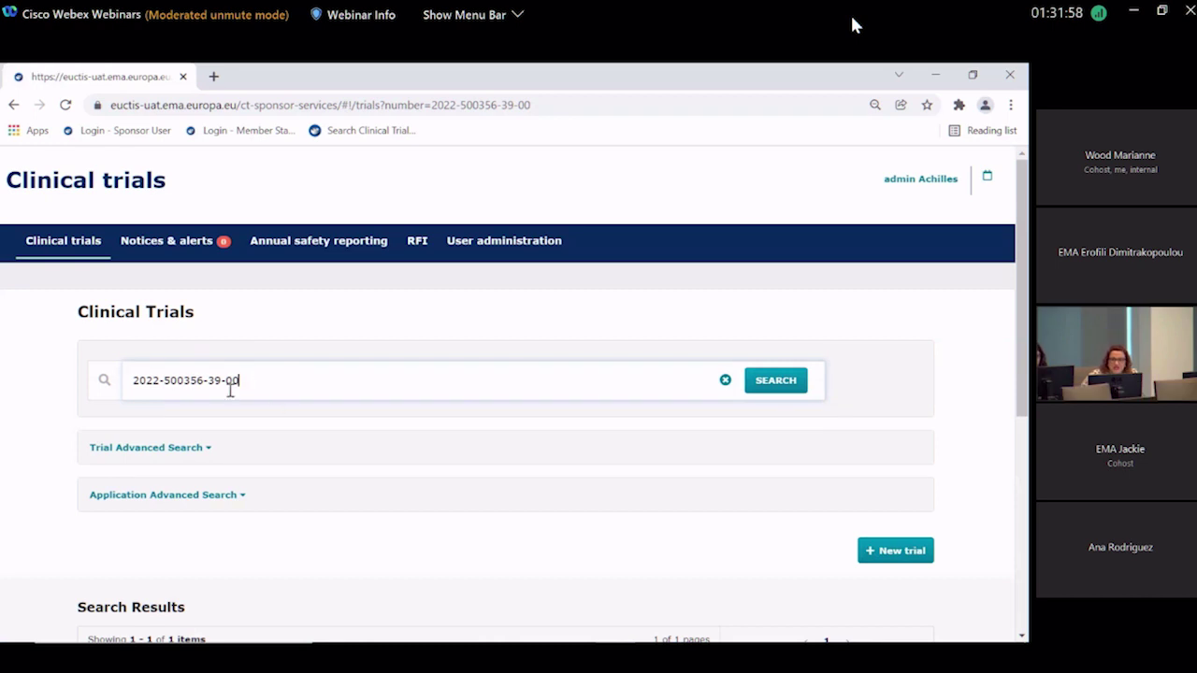
{"action": "scroll", "coordinate": [239, 396], "scroll_direction": "down", "scroll_amount": 1}
{"action": "scroll", "coordinate": [241, 396], "scroll_direction": "down", "scroll_amount": 3}
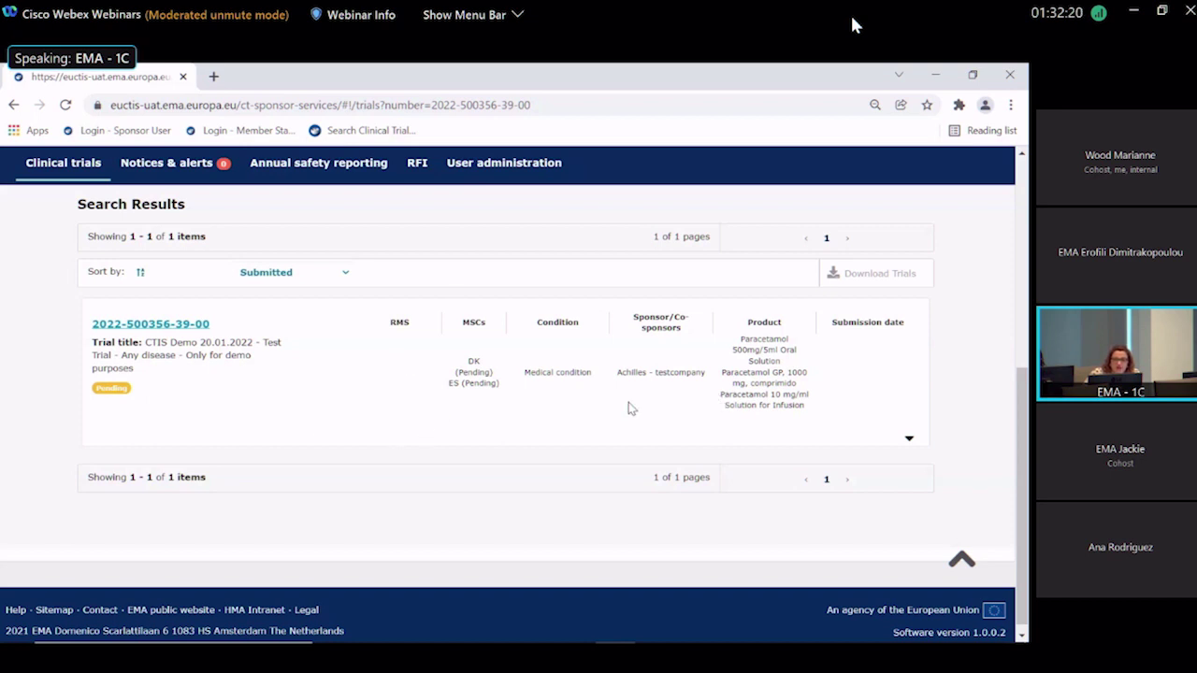
{"action": "left_click", "coordinate": [190, 325]}
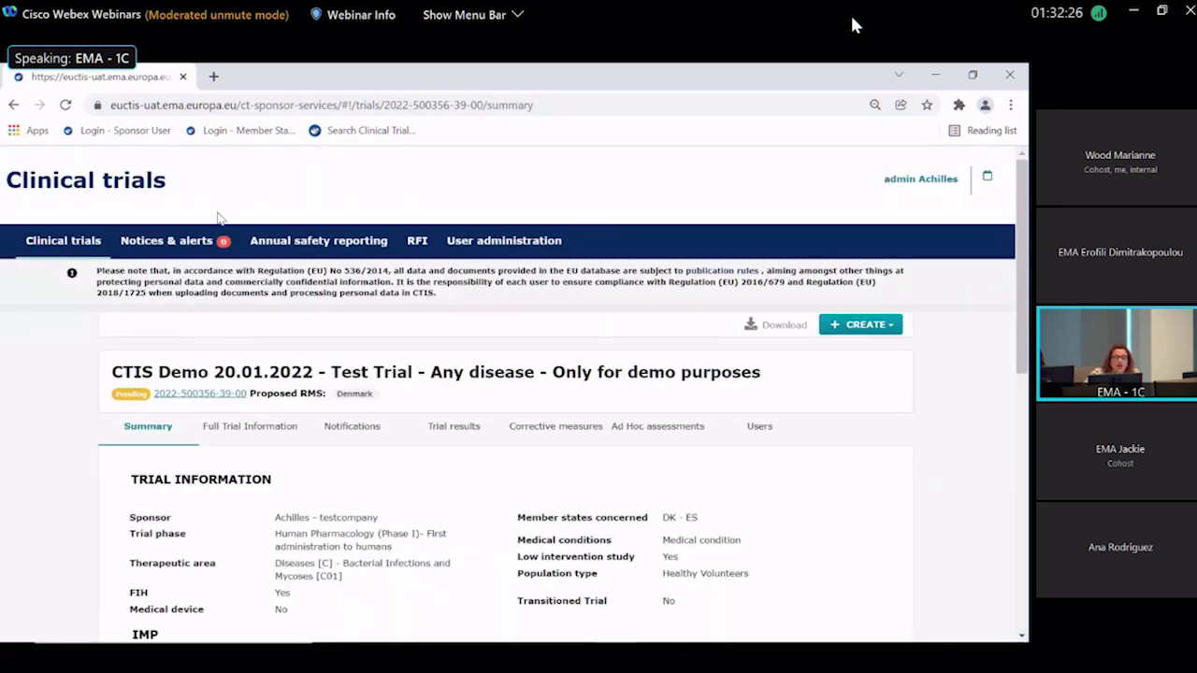
{"action": "scroll", "coordinate": [220, 218], "scroll_direction": "down", "scroll_amount": 1}
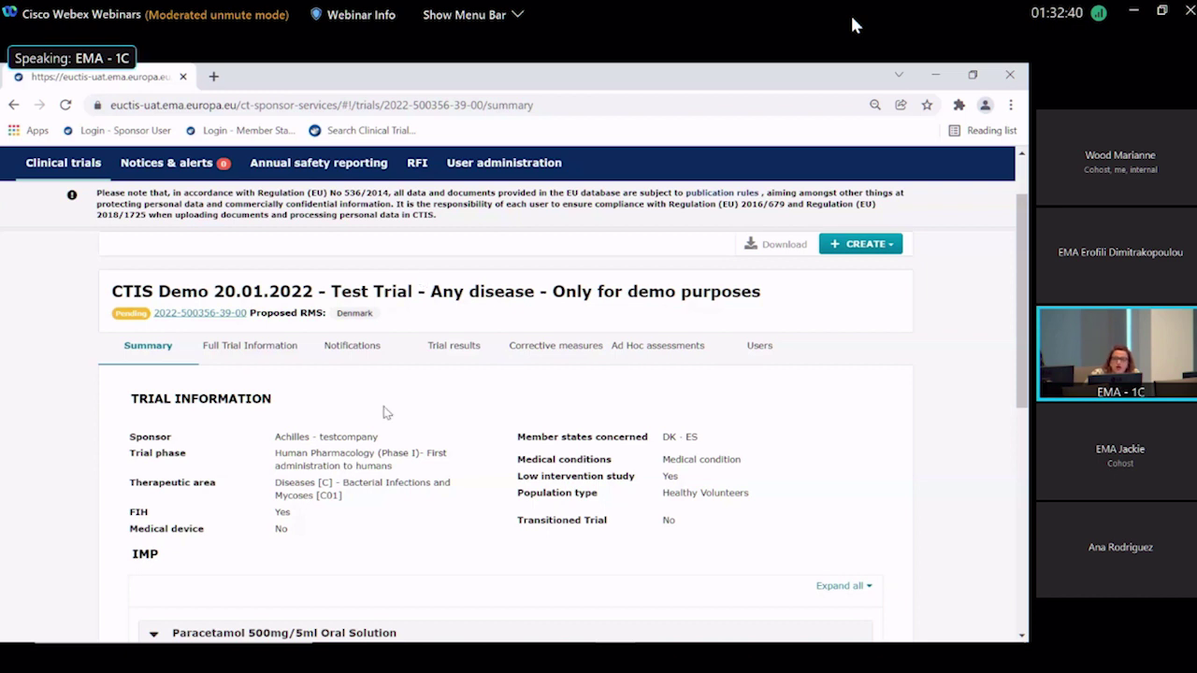
{"action": "scroll", "coordinate": [500, 540], "scroll_direction": "down", "scroll_amount": 1}
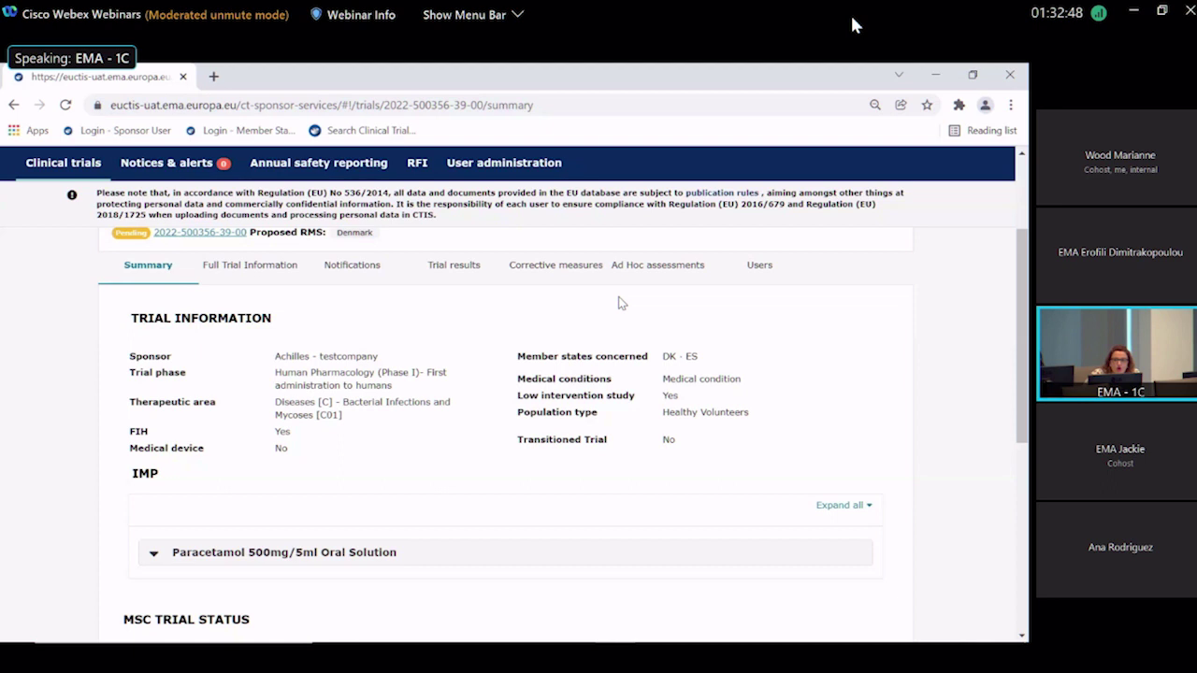
{"action": "scroll", "coordinate": [618, 302], "scroll_direction": "down", "scroll_amount": 1}
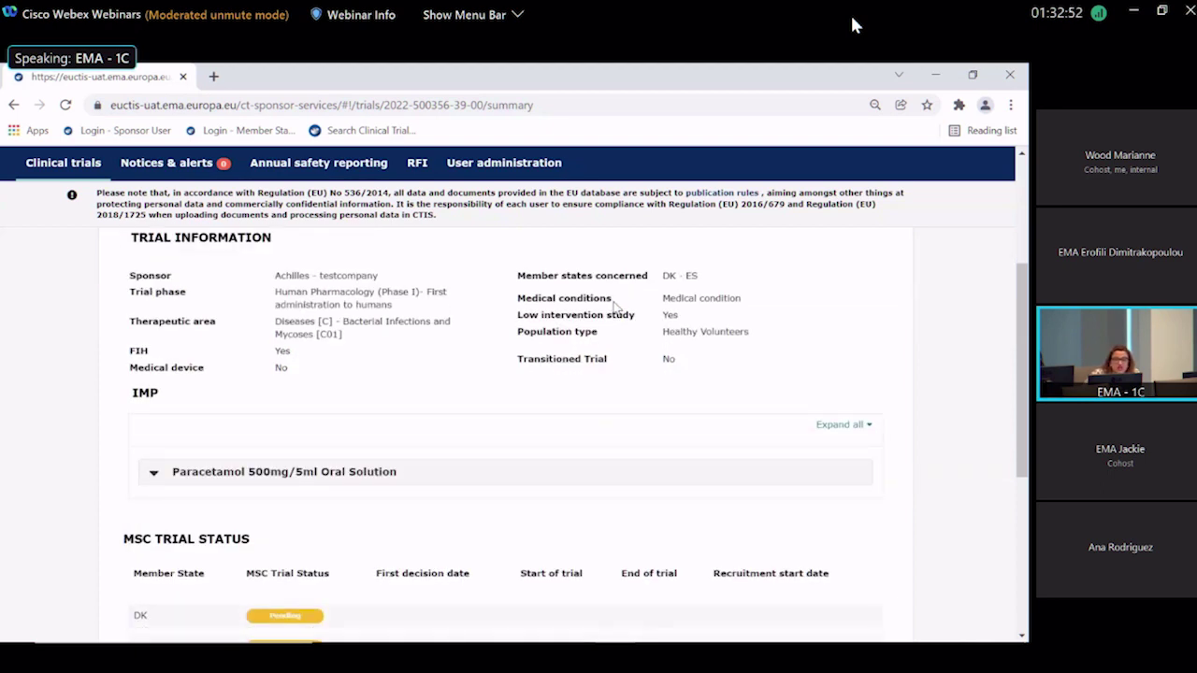
{"action": "scroll", "coordinate": [614, 305], "scroll_direction": "down", "scroll_amount": 2}
{"action": "scroll", "coordinate": [614, 307], "scroll_direction": "down", "scroll_amount": 2}
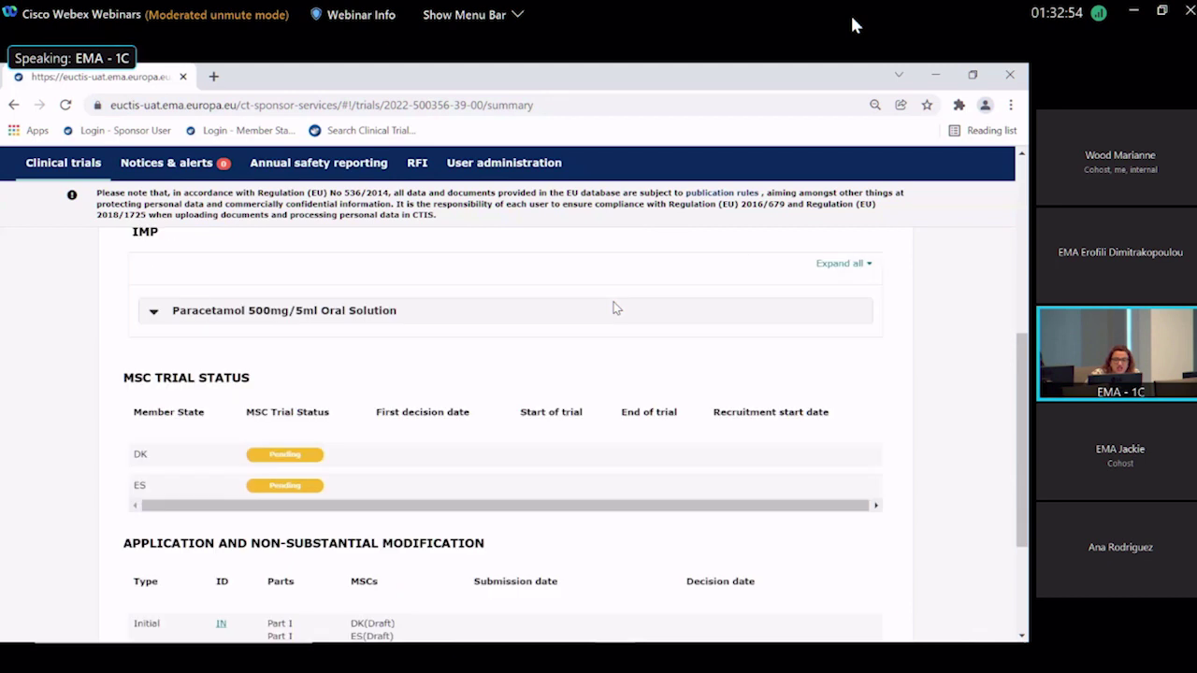
{"action": "scroll", "coordinate": [608, 307], "scroll_direction": "down", "scroll_amount": 2}
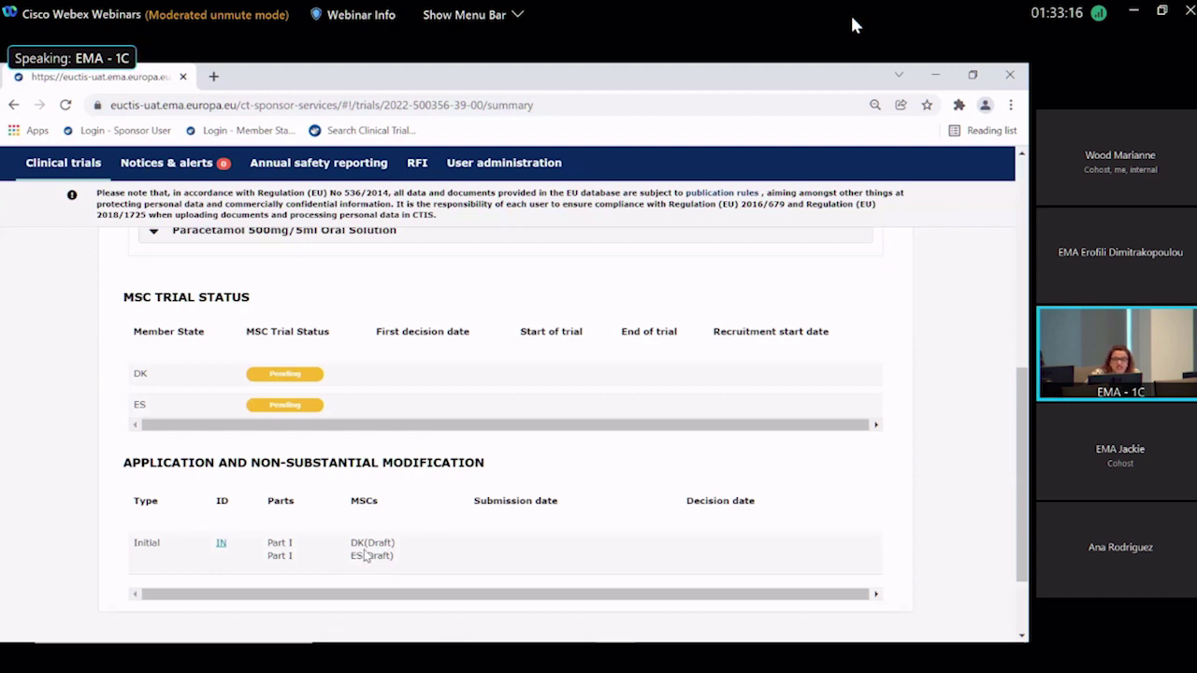
Step: Open Part I of the Initial application in Draft and scroll through its trial details and sponsors
{"action": "left_click", "coordinate": [222, 545]}
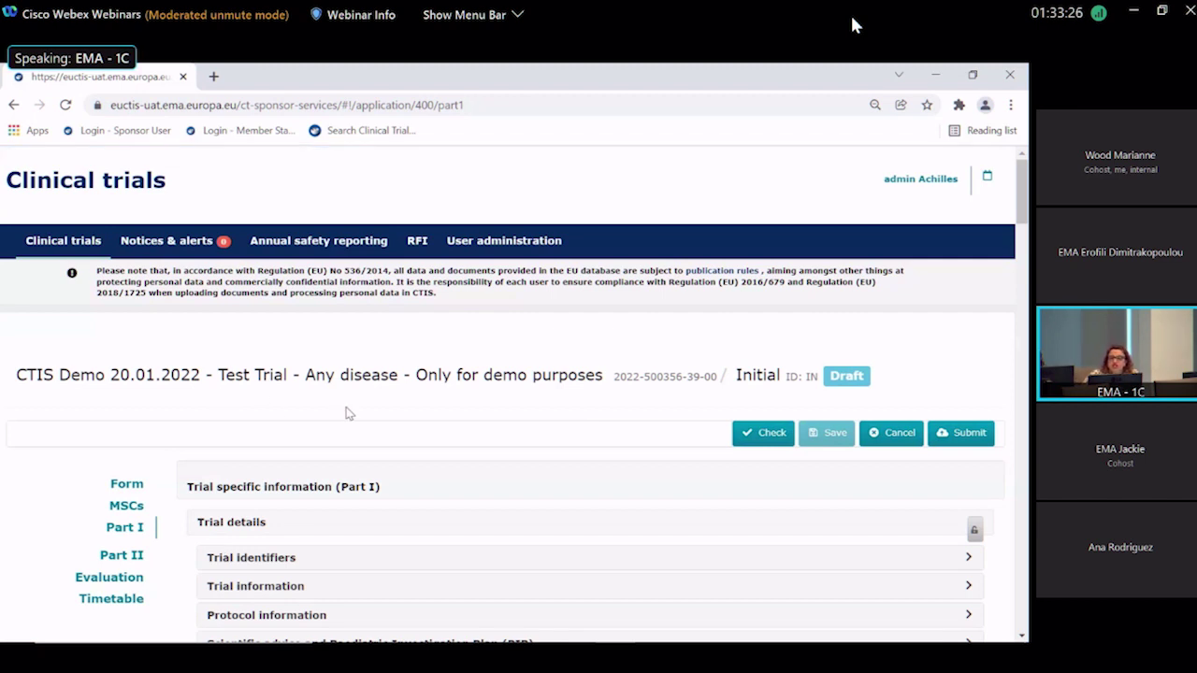
{"action": "scroll", "coordinate": [347, 412], "scroll_direction": "down", "scroll_amount": 1}
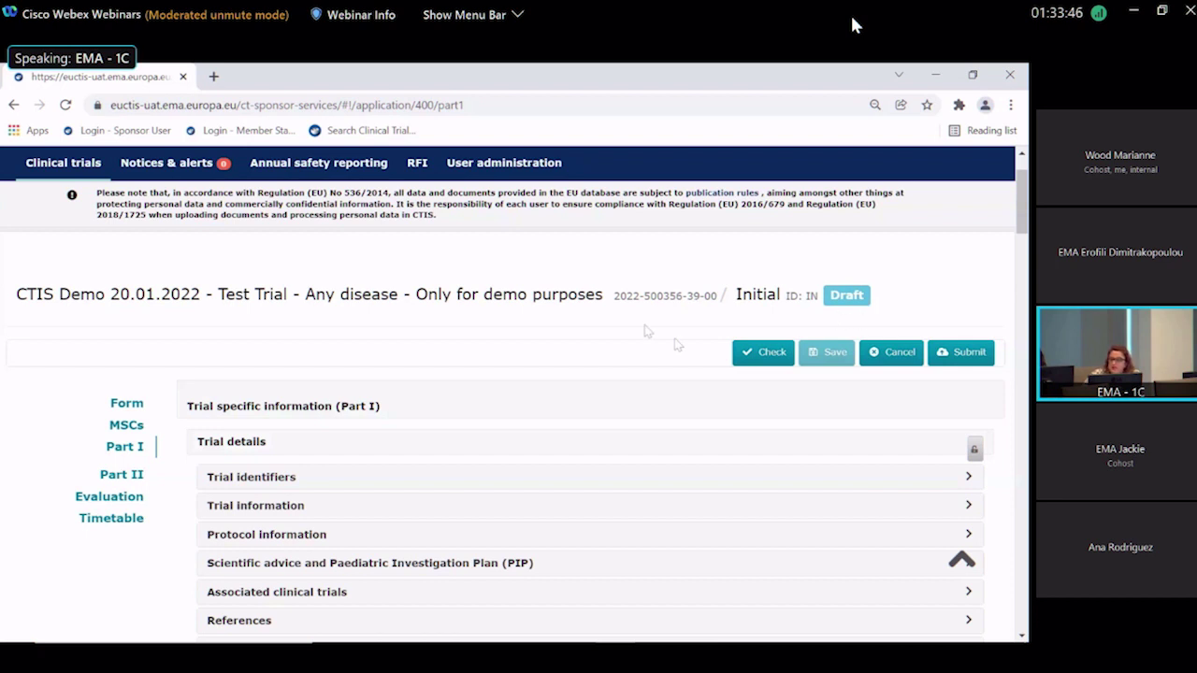
{"action": "scroll", "coordinate": [652, 318], "scroll_direction": "down", "scroll_amount": 2}
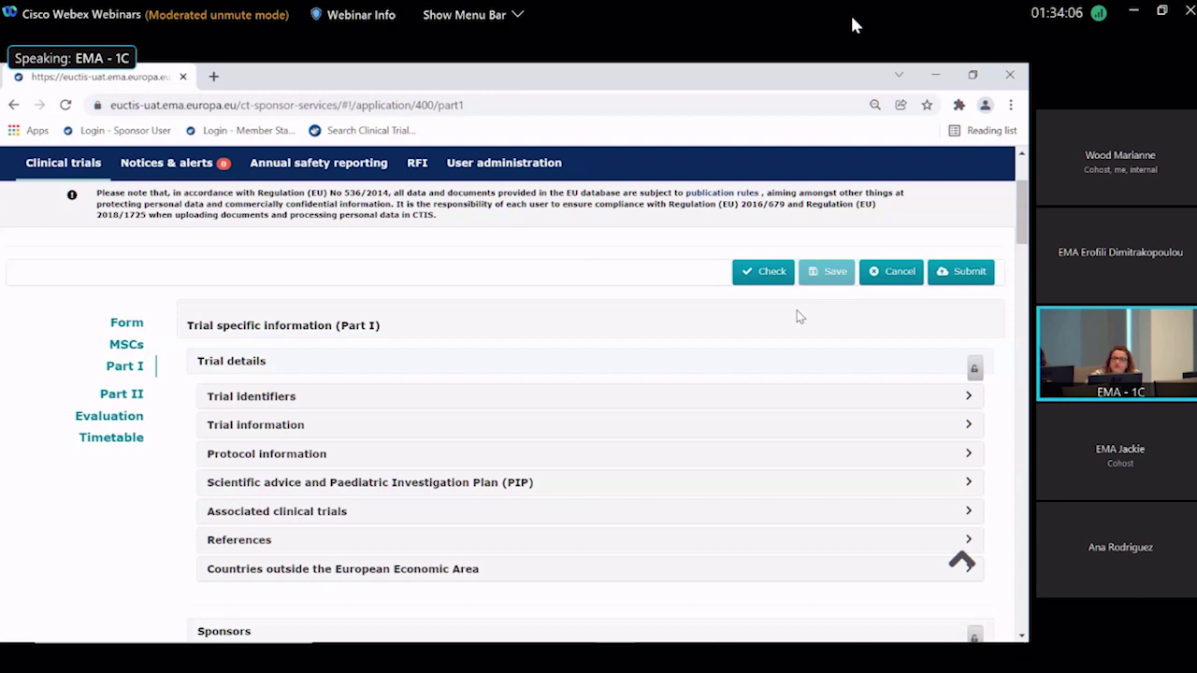
{"action": "scroll", "coordinate": [339, 350], "scroll_direction": "down", "scroll_amount": 1}
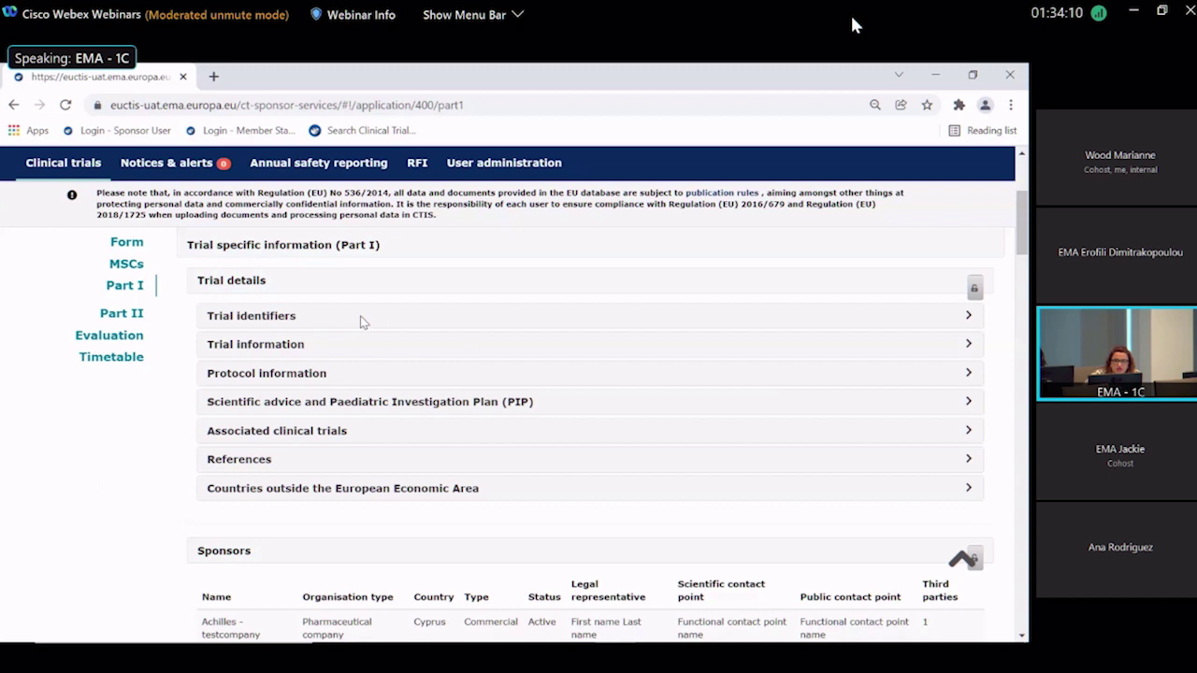
Step: Briefly expand and collapse the Trial identifiers and Trial information sections of Part I
{"action": "left_click", "coordinate": [240, 321]}
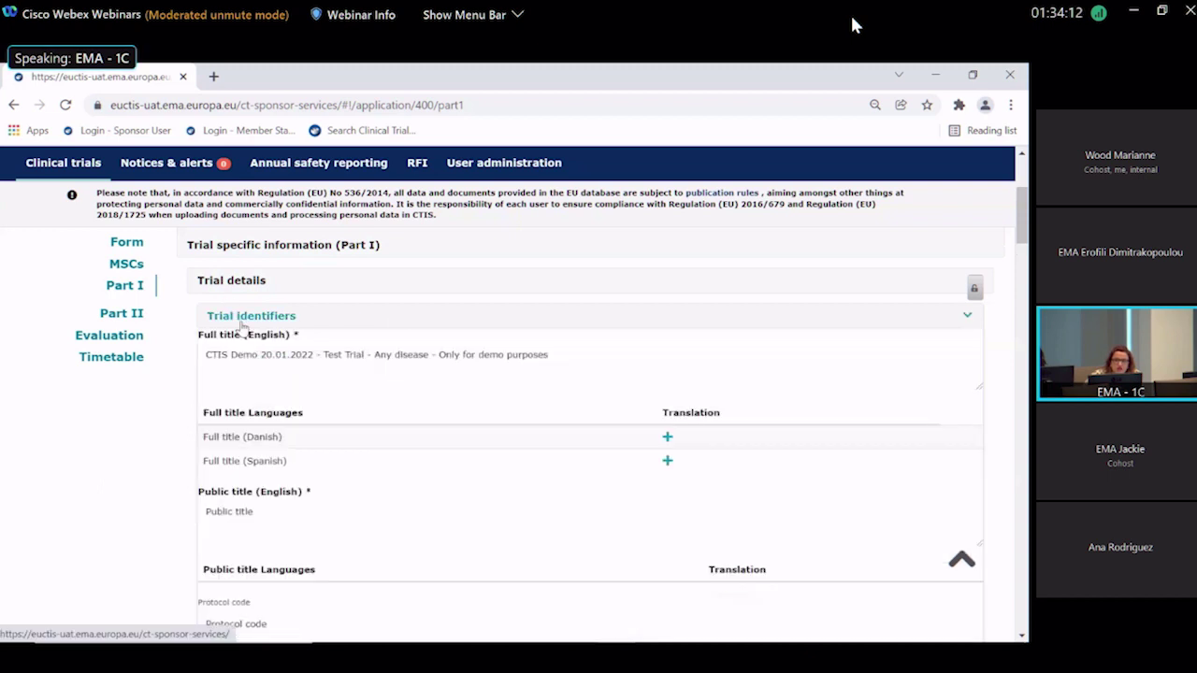
{"action": "left_click", "coordinate": [242, 323]}
{"action": "left_click", "coordinate": [254, 347]}
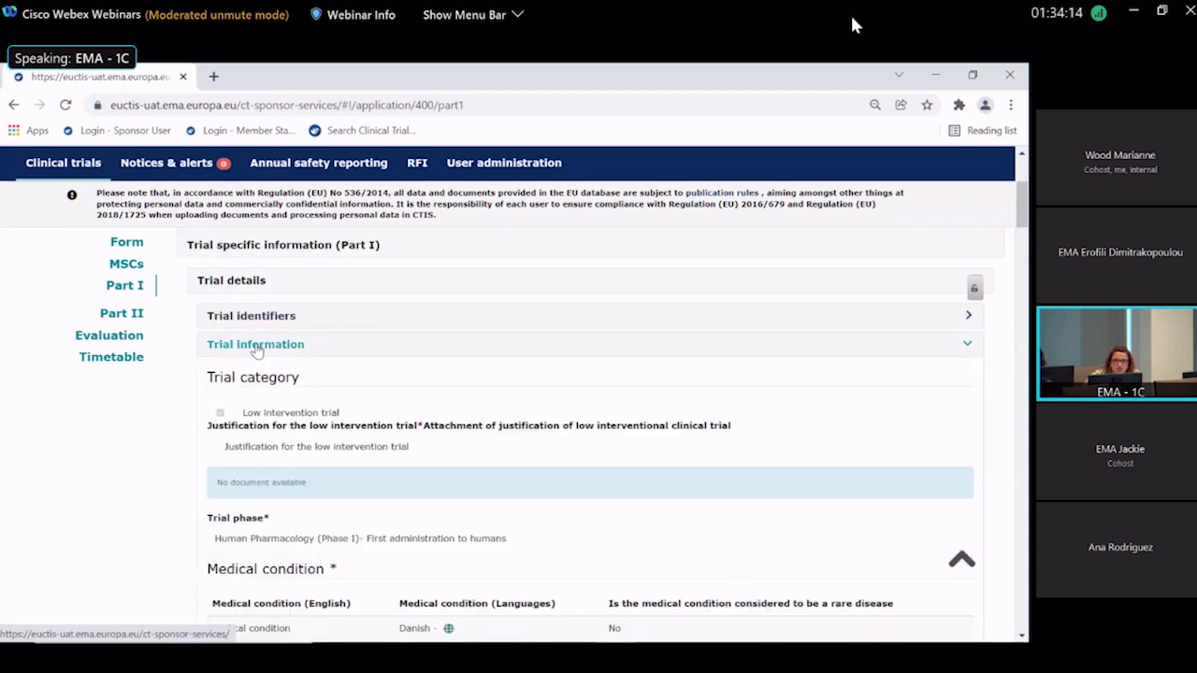
{"action": "left_click", "coordinate": [257, 347]}
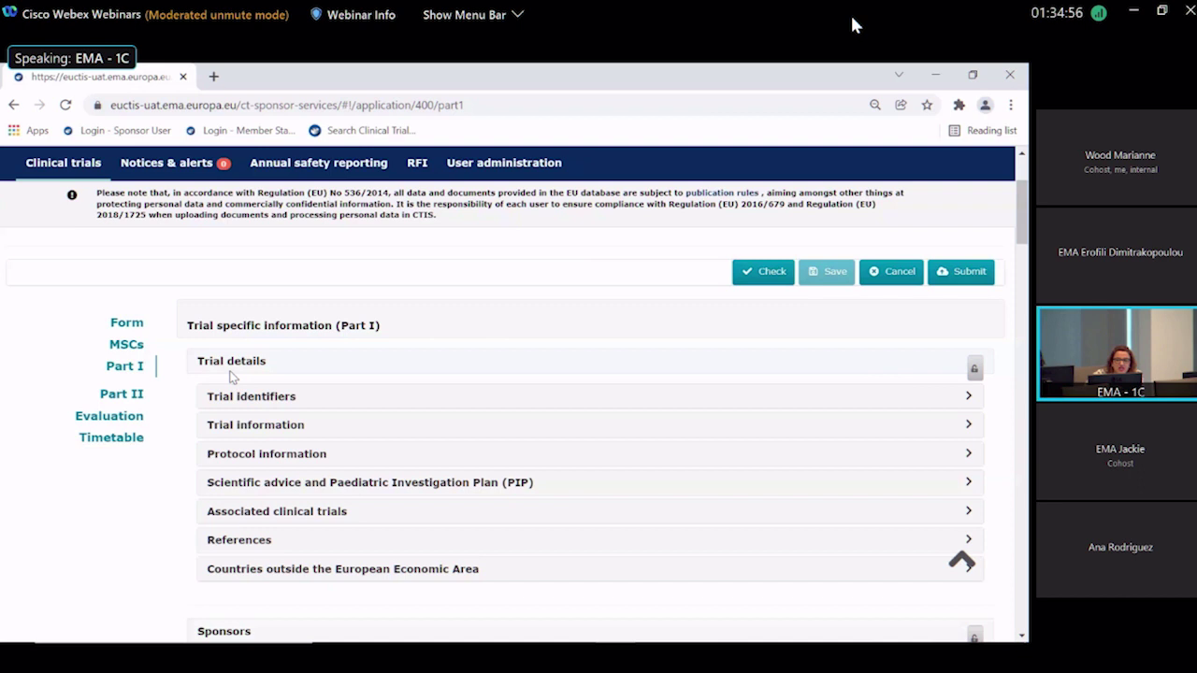
{"action": "scroll", "coordinate": [232, 376], "scroll_direction": "down", "scroll_amount": 2}
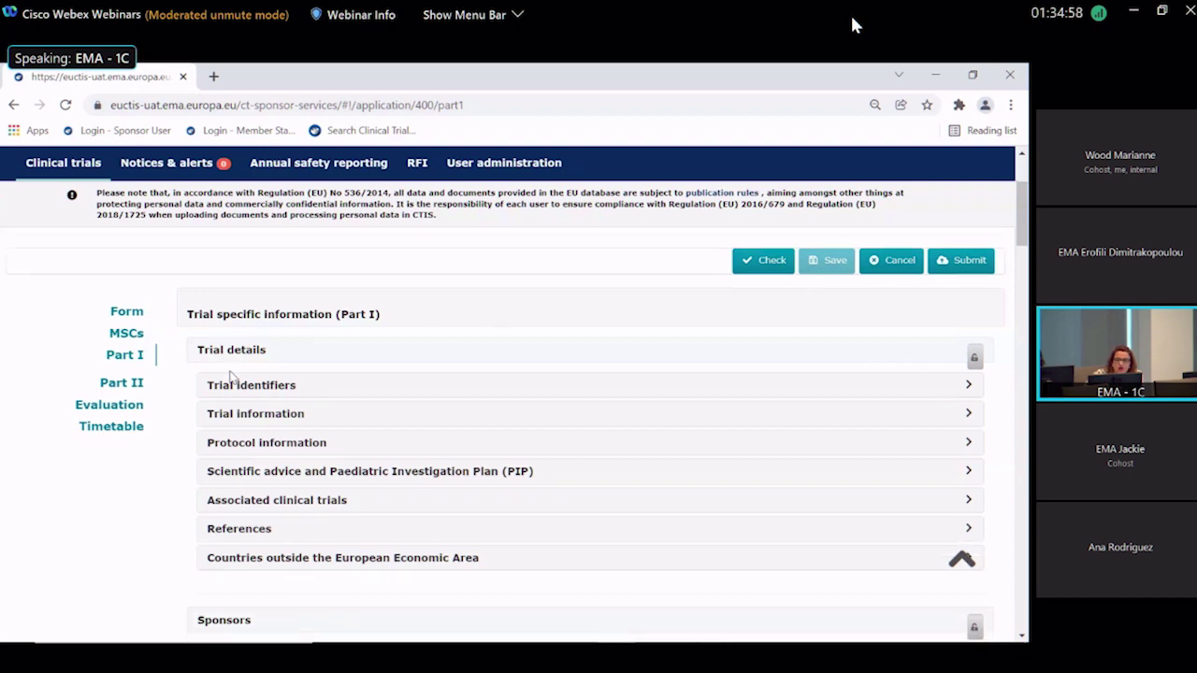
{"action": "scroll", "coordinate": [349, 313], "scroll_direction": "down", "scroll_amount": 2}
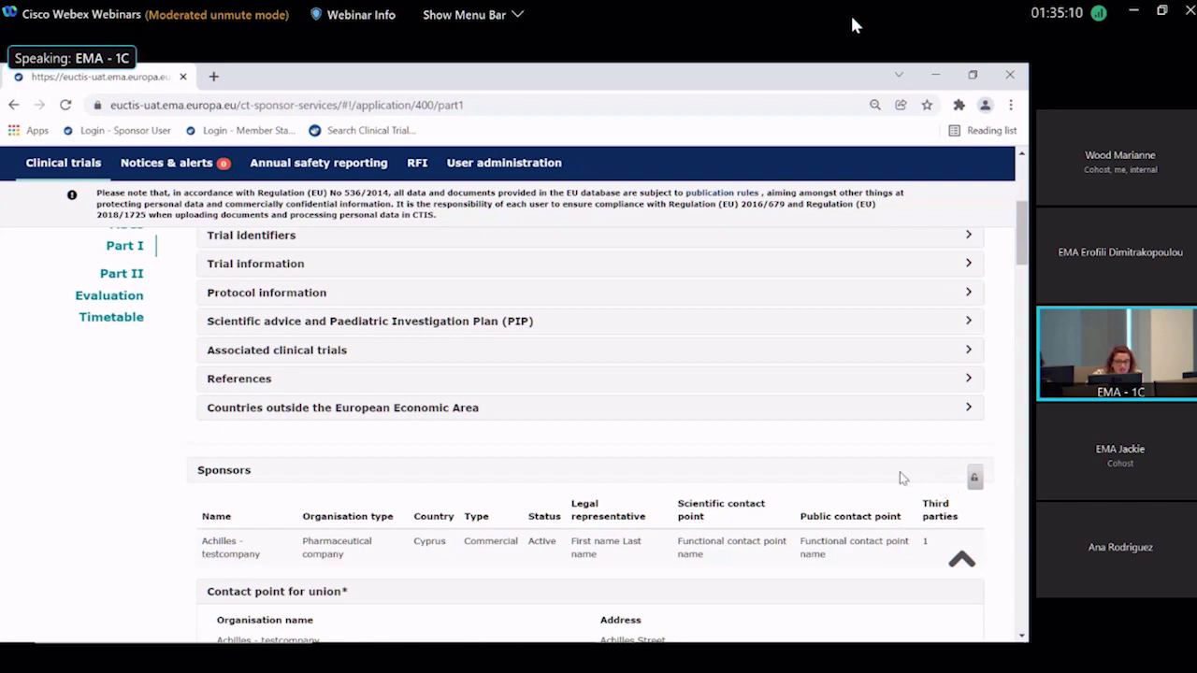
{"action": "scroll", "coordinate": [861, 458], "scroll_direction": "up", "scroll_amount": 1}
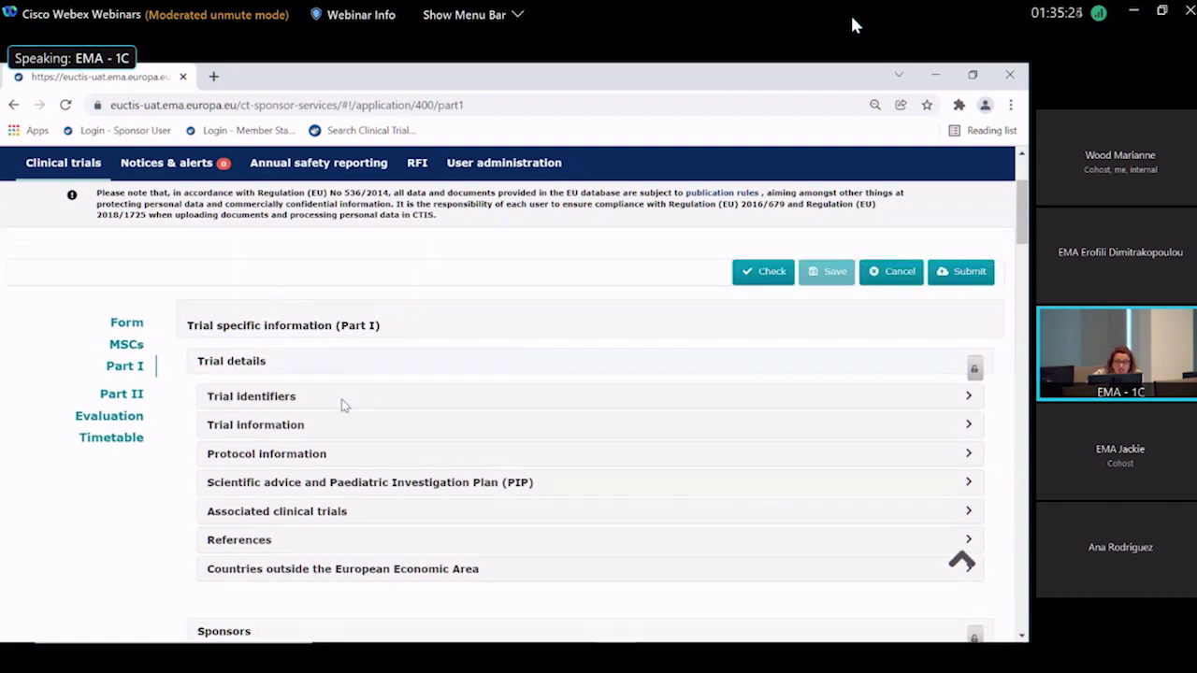
Step: Unlock Trial details and expand Trial identifiers to see the Danish and Spanish title translations
{"action": "left_click", "coordinate": [973, 371]}
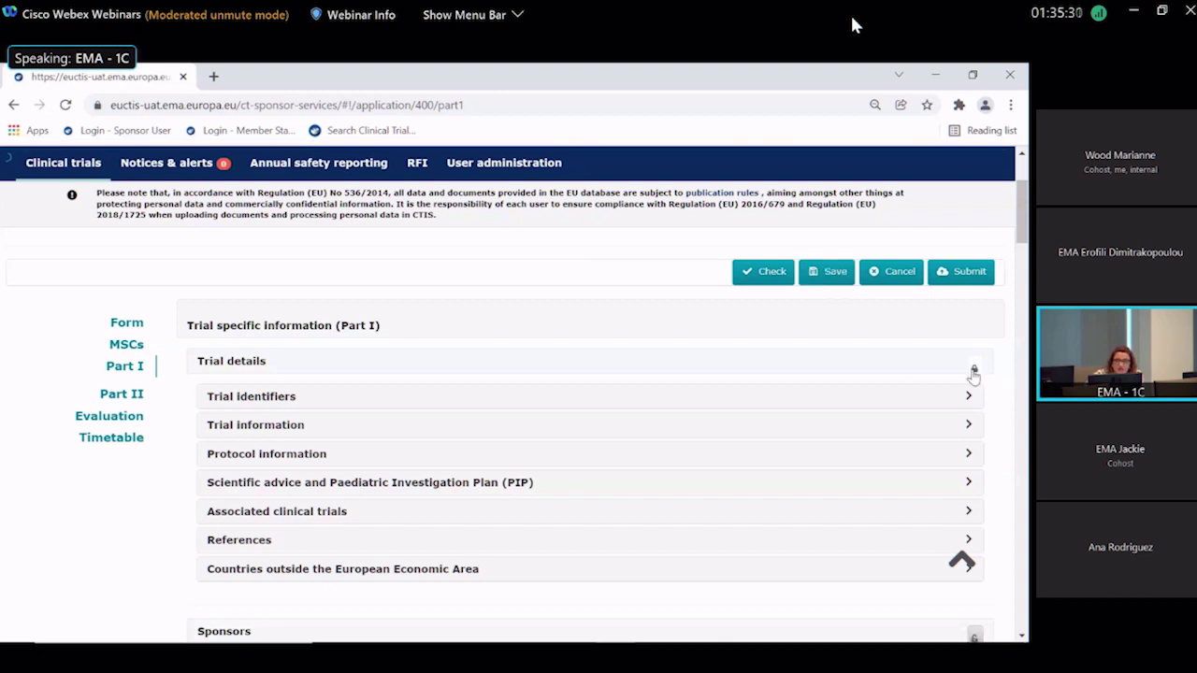
{"action": "left_click", "coordinate": [279, 396]}
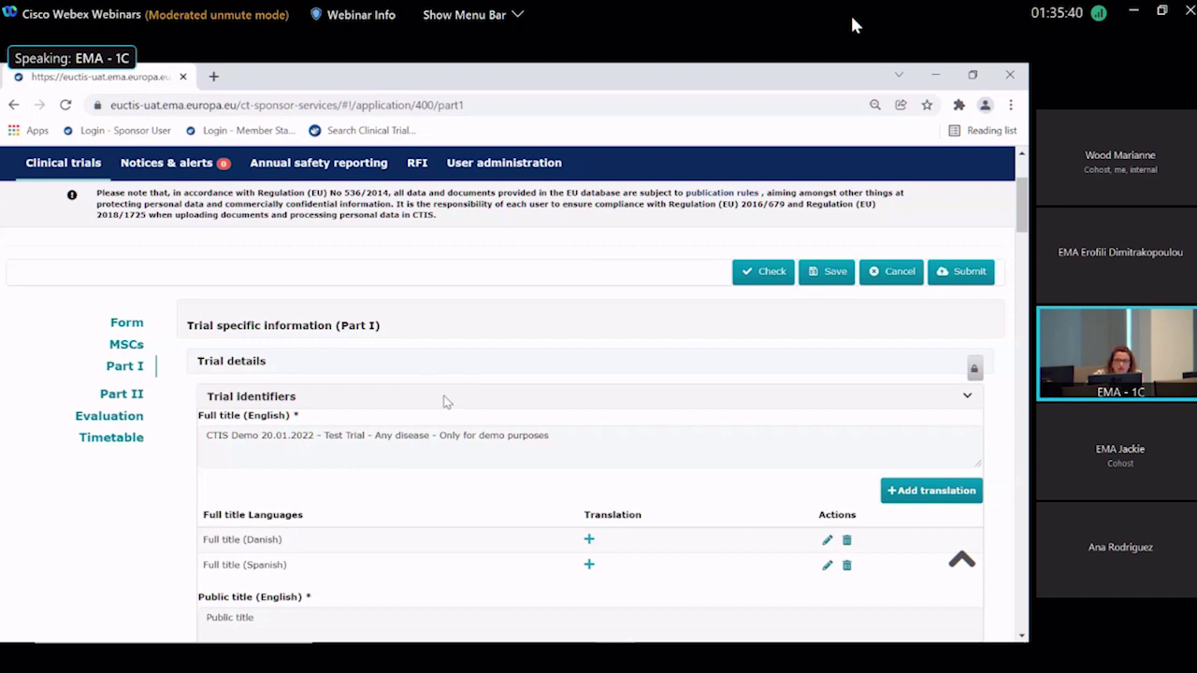
Step: Lock Trial details again to save and exit edit mode
{"action": "left_click", "coordinate": [974, 374]}
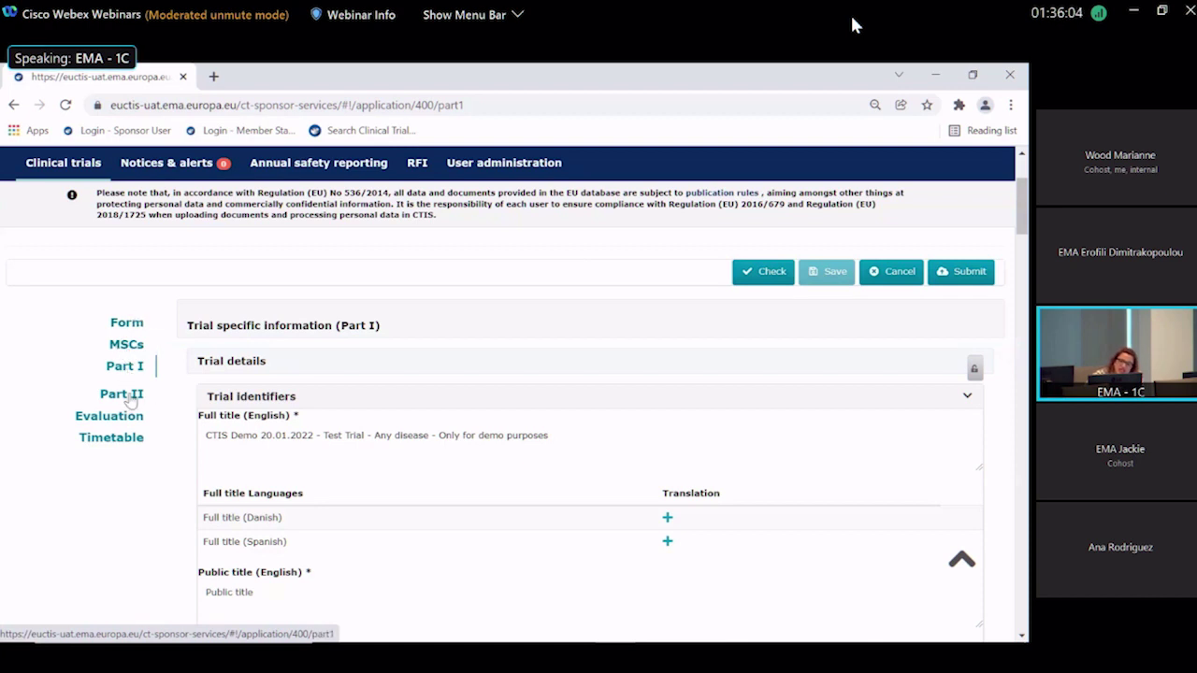
Step: Go to the Form page and expand the Cover letter showing the English version 1 dated 19/01/2022
{"action": "left_click", "coordinate": [133, 324]}
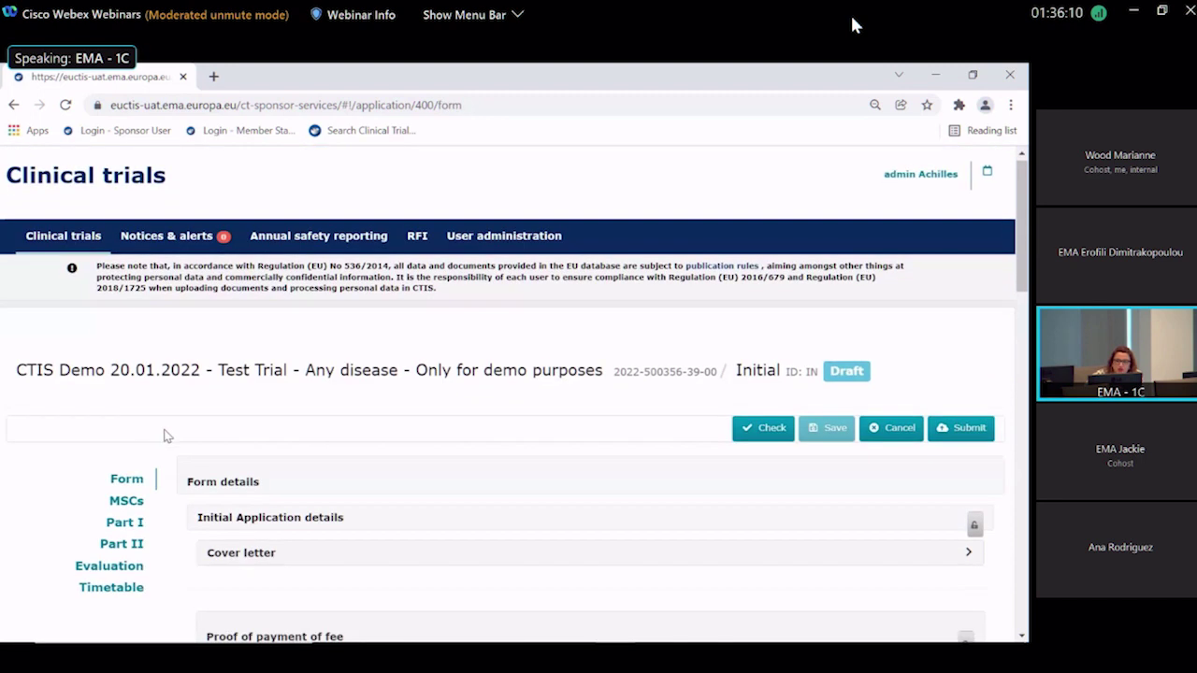
{"action": "scroll", "coordinate": [167, 428], "scroll_direction": "down", "scroll_amount": 1}
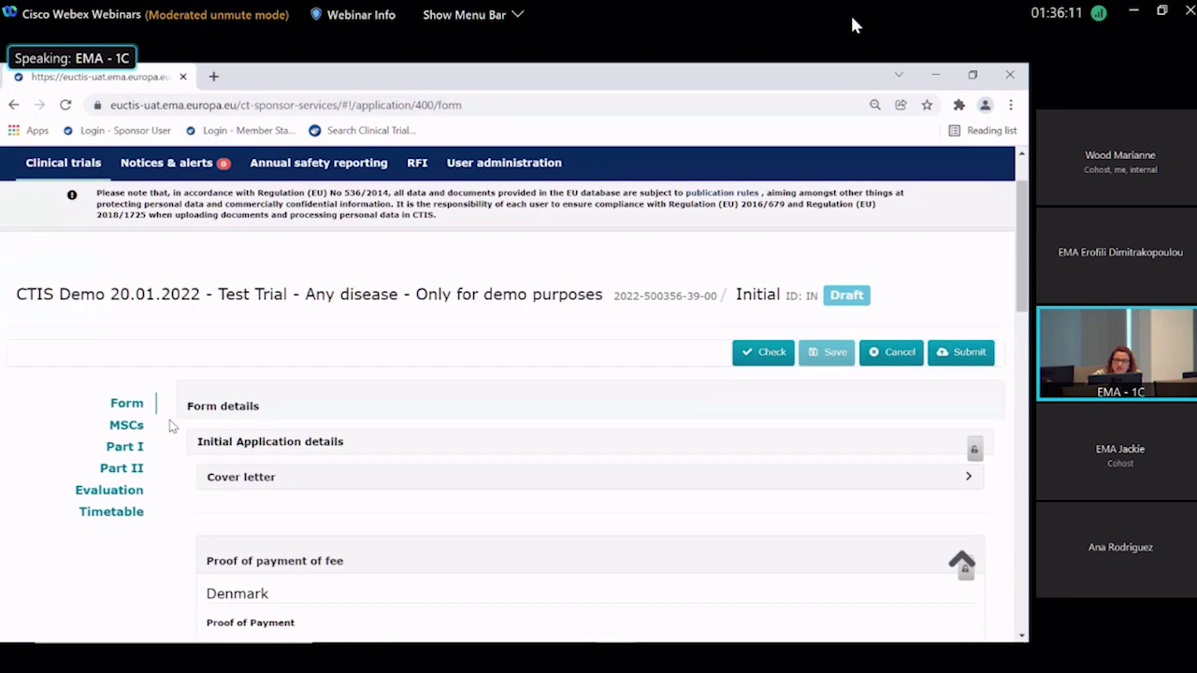
{"action": "left_click", "coordinate": [291, 481]}
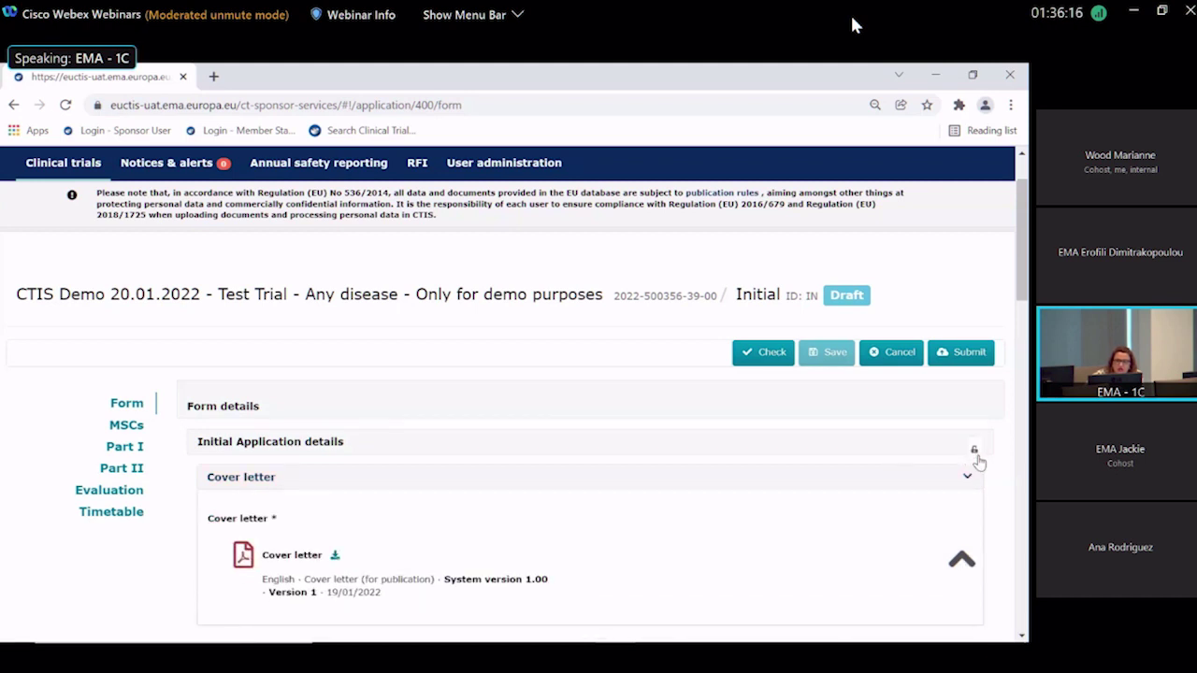
{"action": "scroll", "coordinate": [970, 478], "scroll_direction": "down", "scroll_amount": 1}
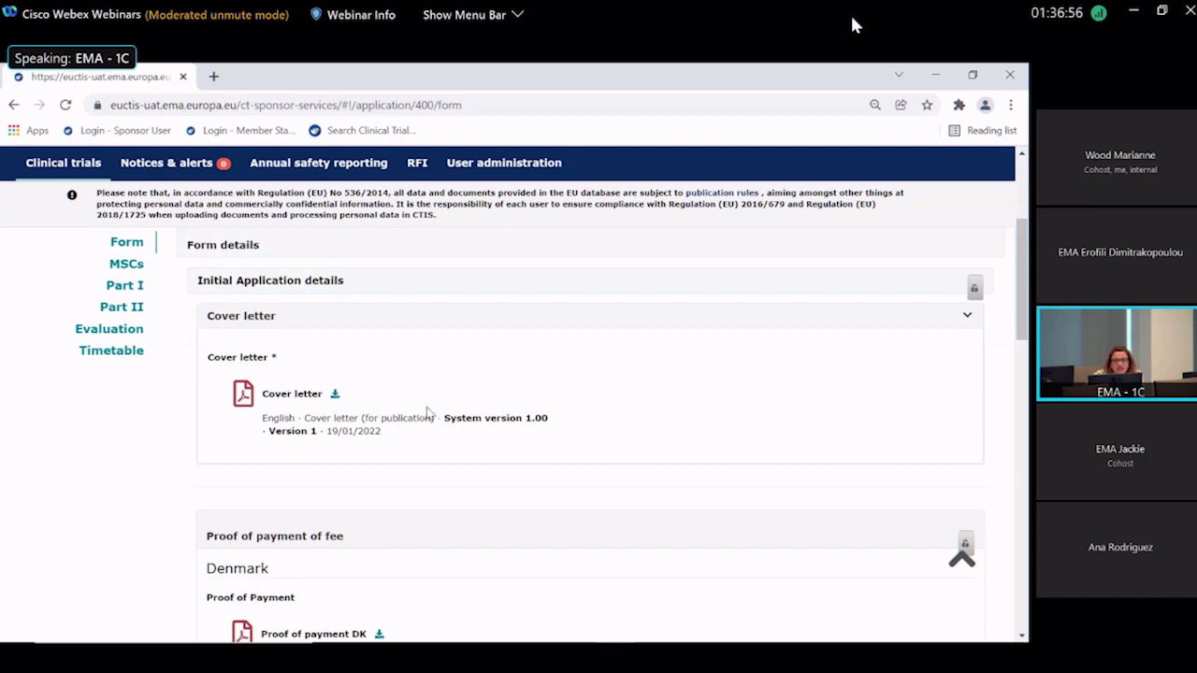
{"action": "scroll", "coordinate": [429, 413], "scroll_direction": "up", "scroll_amount": 1}
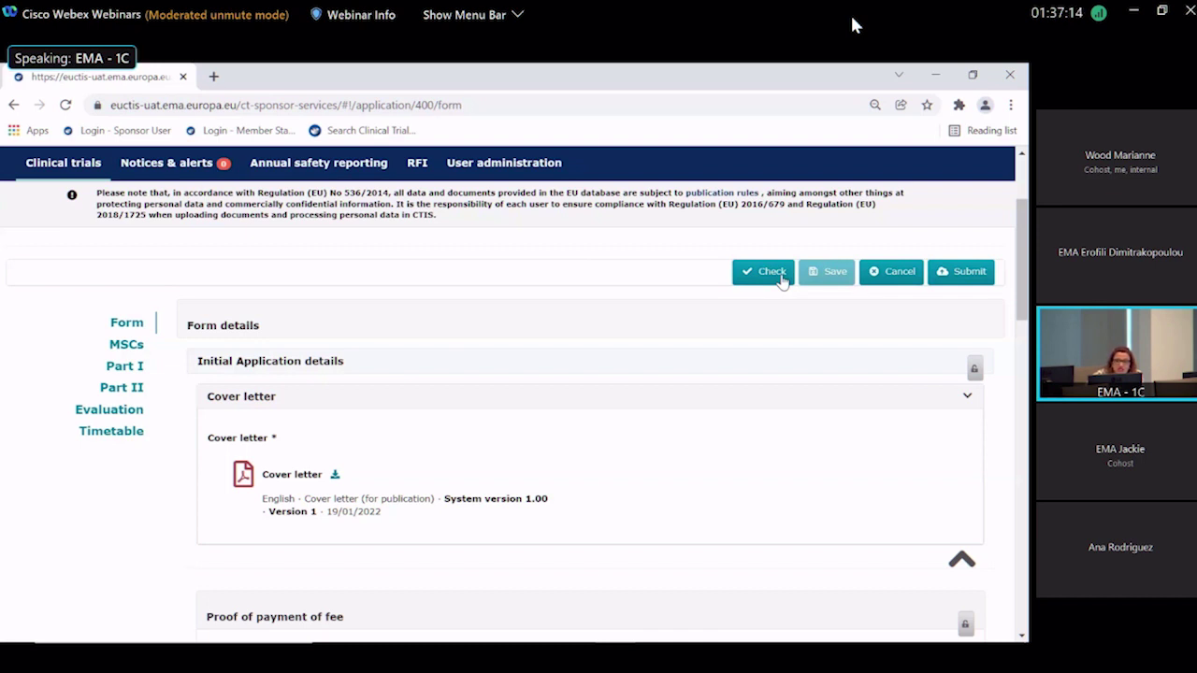
Step: Run the Check on the draft application and get the 'Application is valid!' confirmation
{"action": "left_click", "coordinate": [782, 280]}
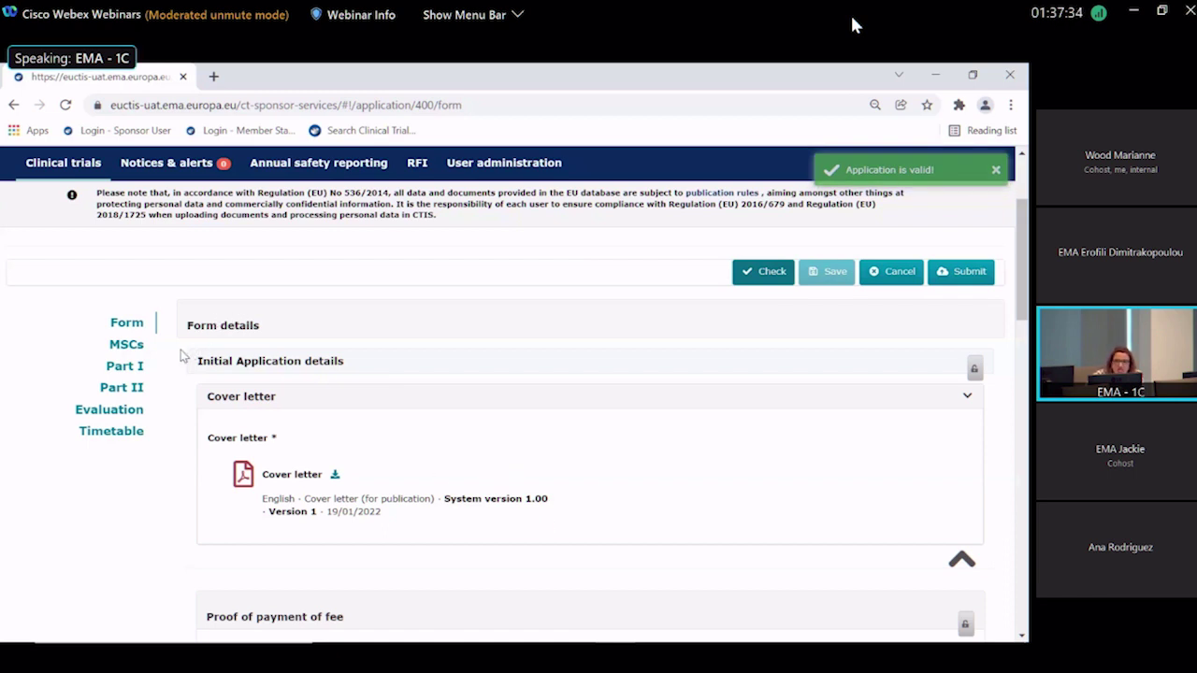
Step: Expand Compliance with Regulation (EU) 2016/679 to show its English compliance document
{"action": "scroll", "coordinate": [392, 411], "scroll_direction": "down", "scroll_amount": 1}
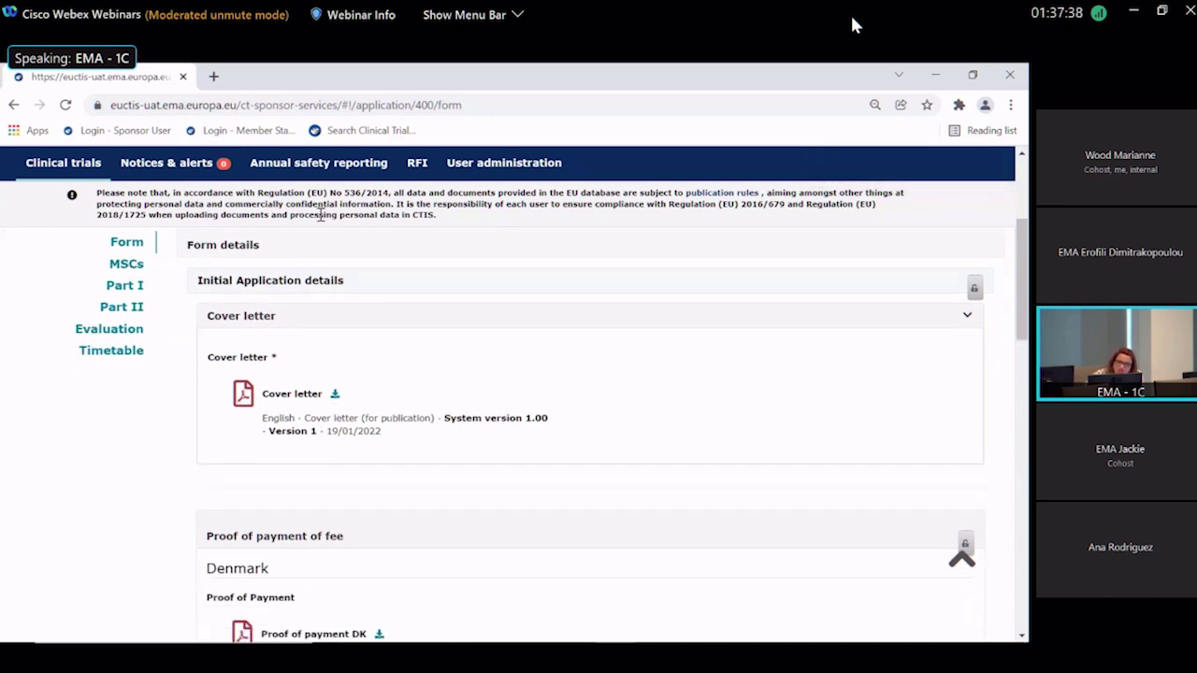
{"action": "scroll", "coordinate": [329, 458], "scroll_direction": "down", "scroll_amount": 2}
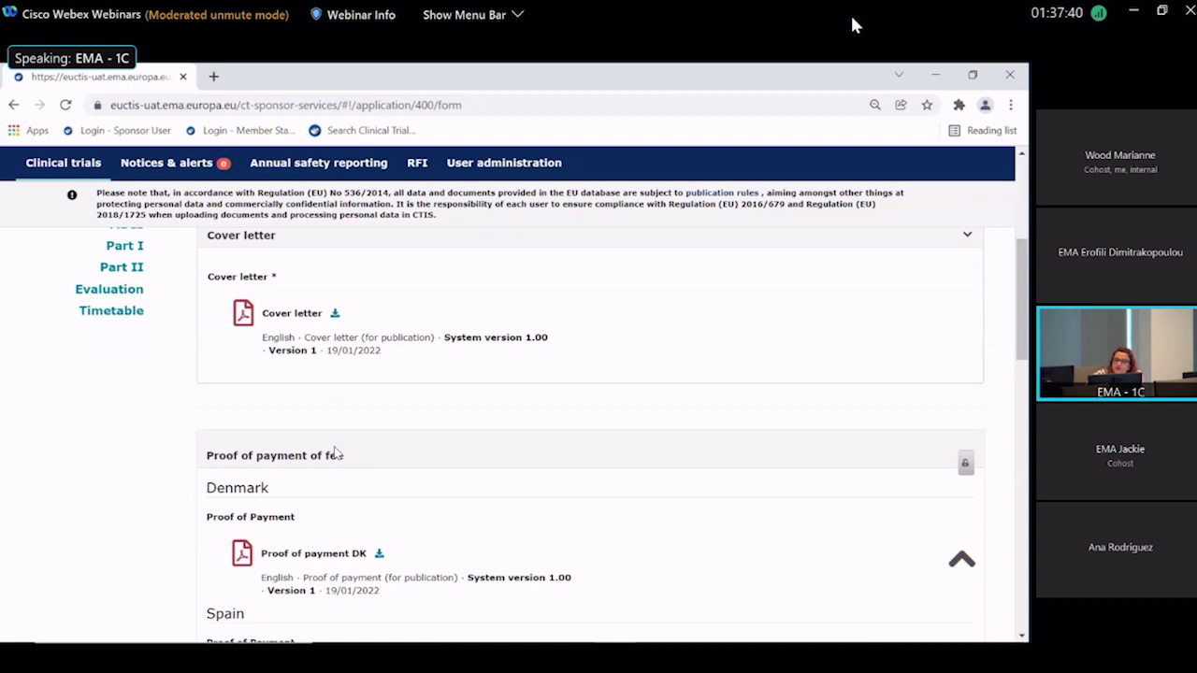
{"action": "scroll", "coordinate": [231, 475], "scroll_direction": "down", "scroll_amount": 1}
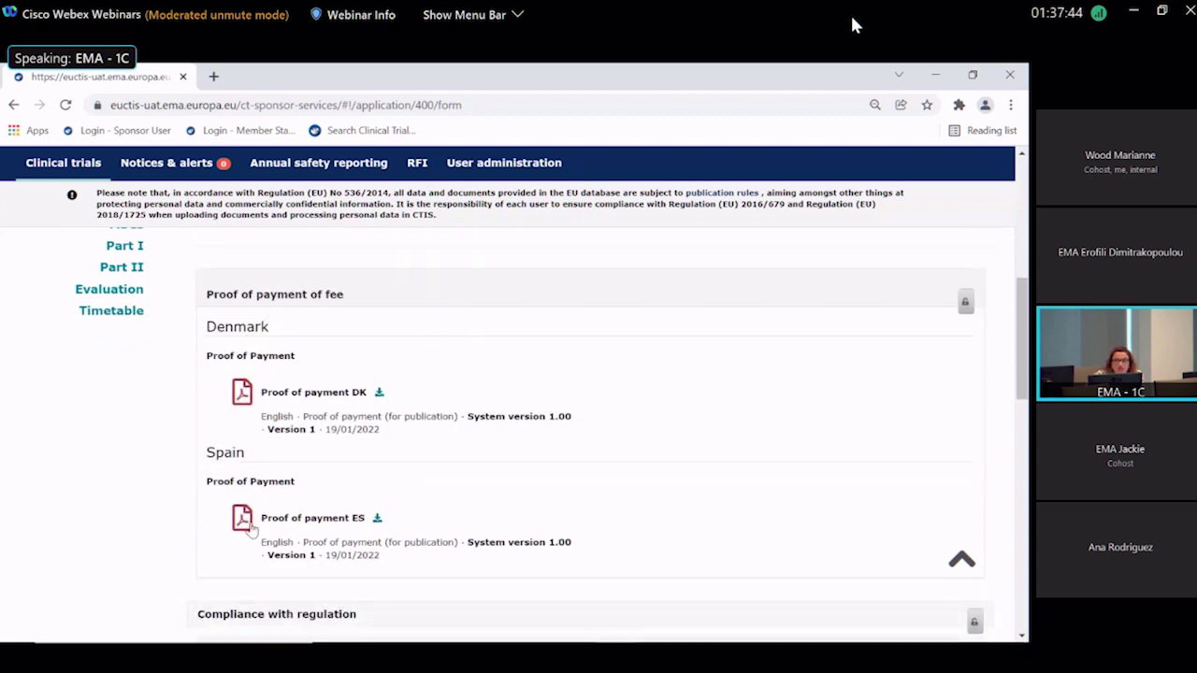
{"action": "scroll", "coordinate": [351, 510], "scroll_direction": "down", "scroll_amount": 1}
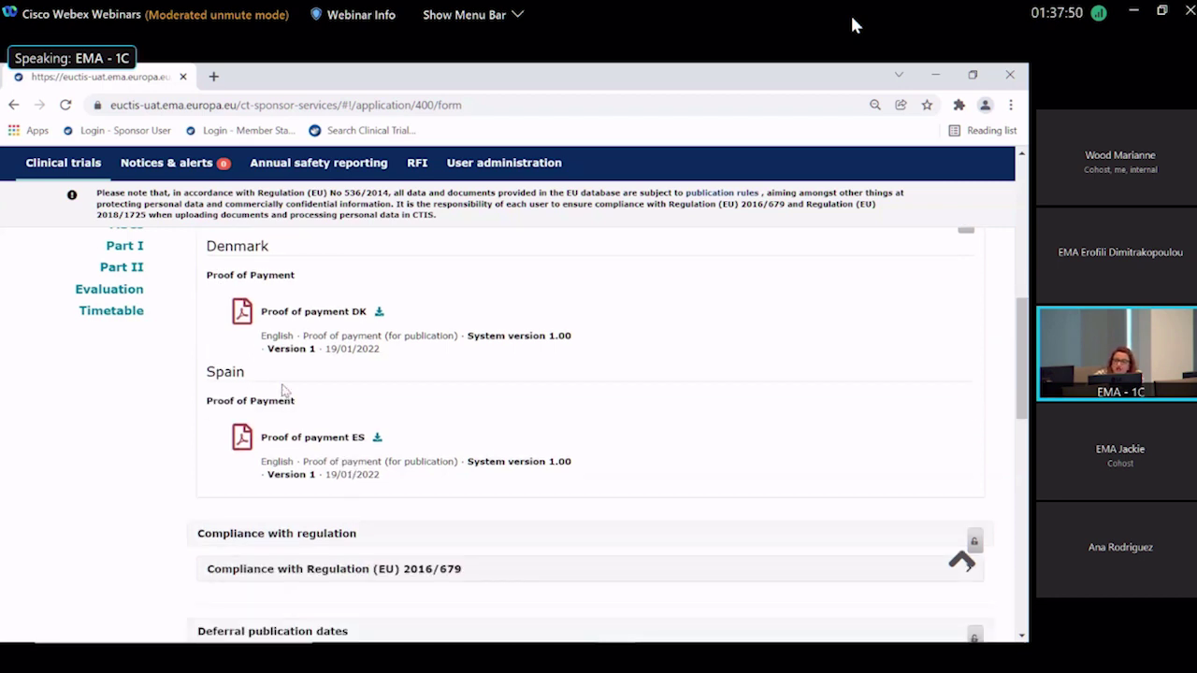
{"action": "scroll", "coordinate": [282, 391], "scroll_direction": "down", "scroll_amount": 1}
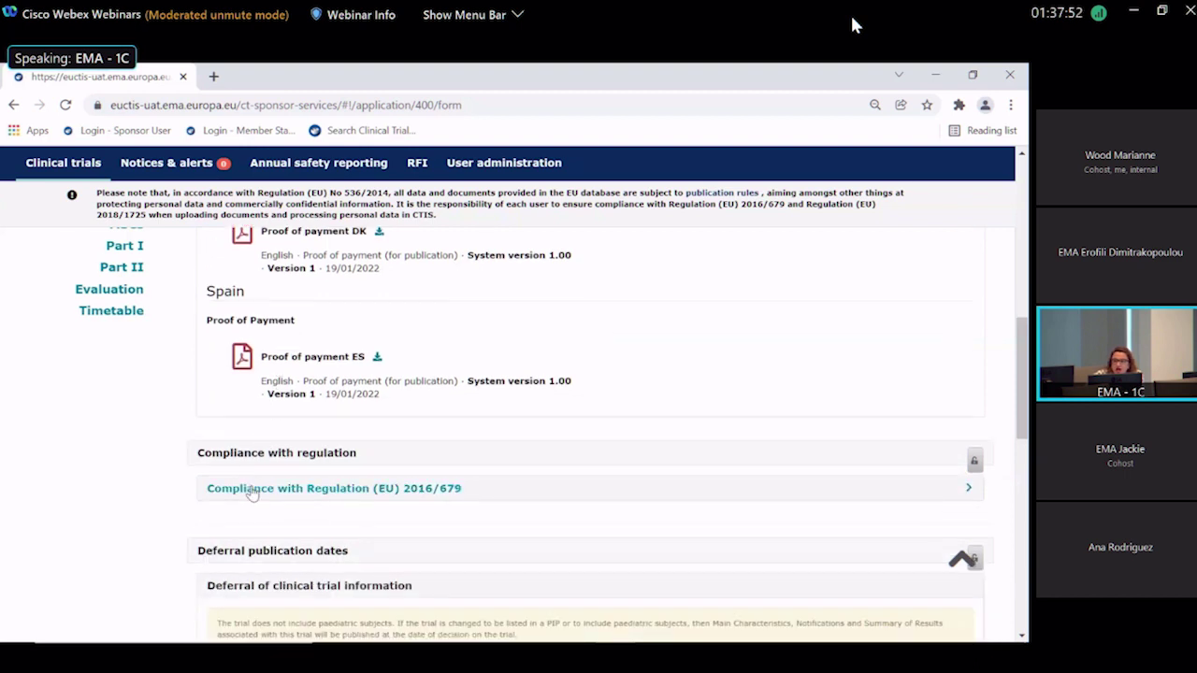
{"action": "left_click", "coordinate": [251, 490]}
Step: Scroll to Deferral publication dates to review the Category 1 trial's publication timings
{"action": "scroll", "coordinate": [208, 433], "scroll_direction": "down", "scroll_amount": 1}
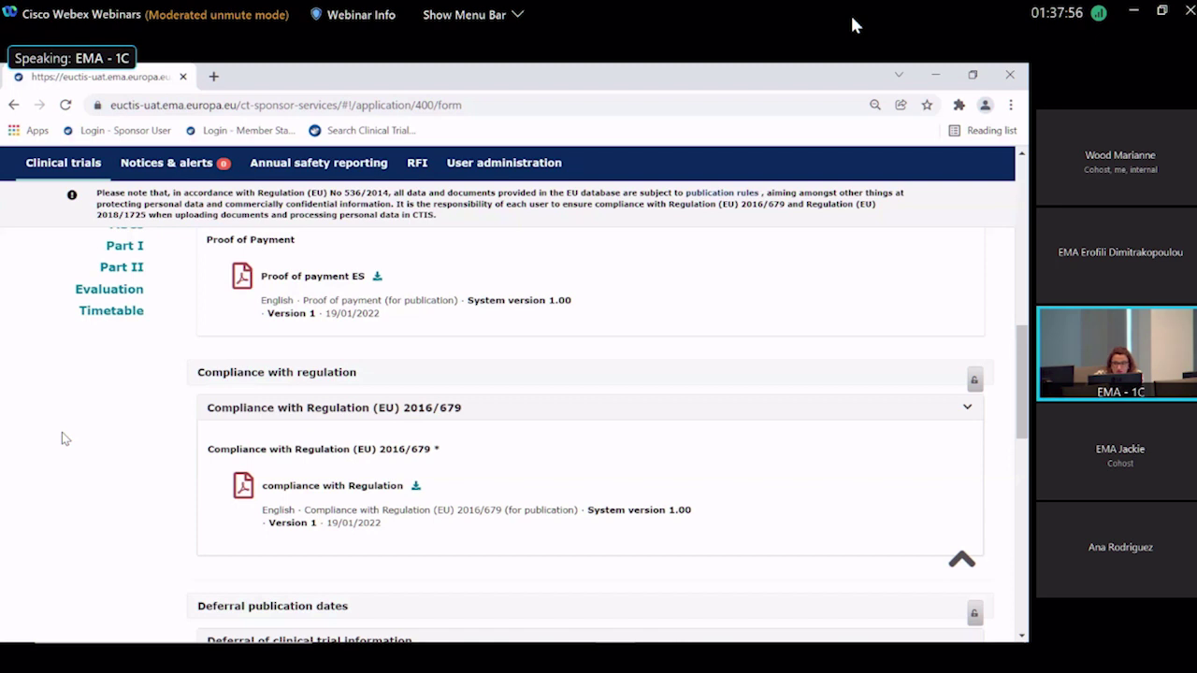
{"action": "scroll", "coordinate": [103, 439], "scroll_direction": "down", "scroll_amount": 2}
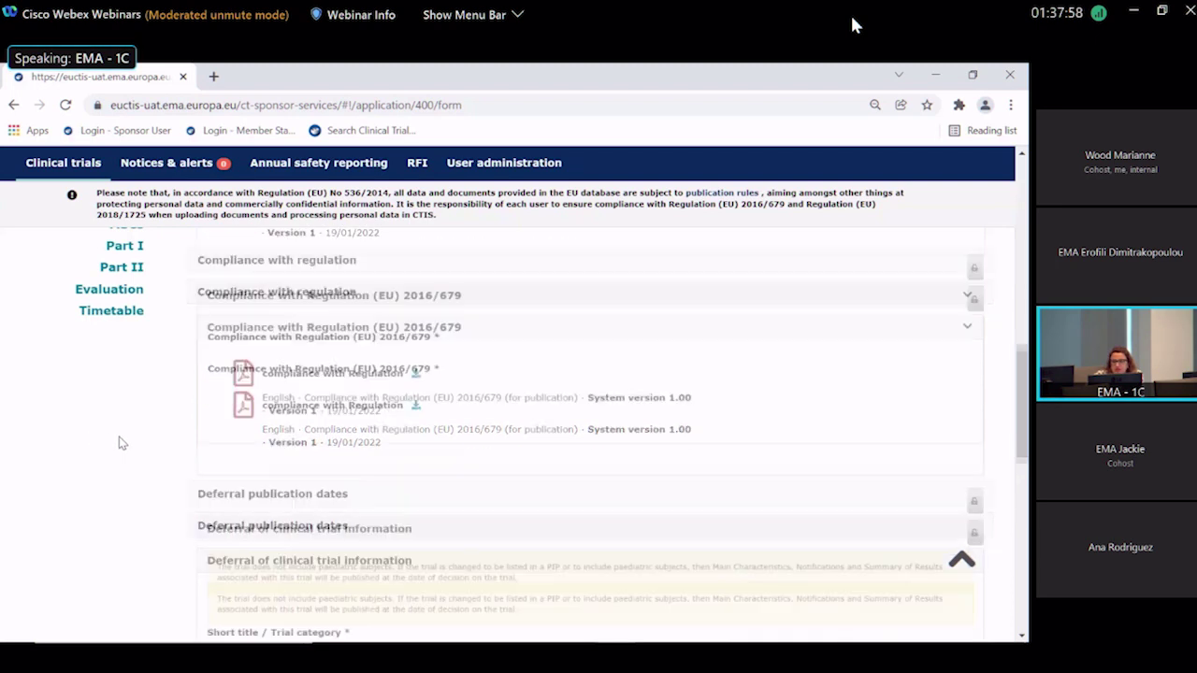
{"action": "scroll", "coordinate": [121, 439], "scroll_direction": "down", "scroll_amount": 1}
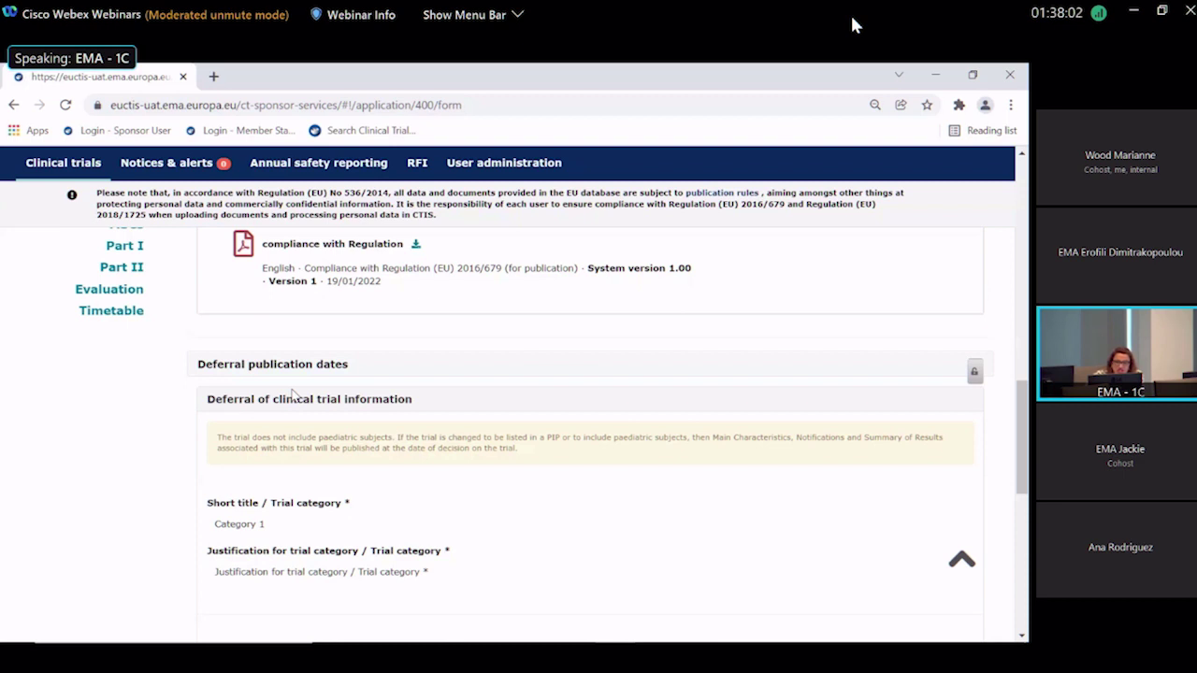
{"action": "scroll", "coordinate": [504, 423], "scroll_direction": "down", "scroll_amount": 1}
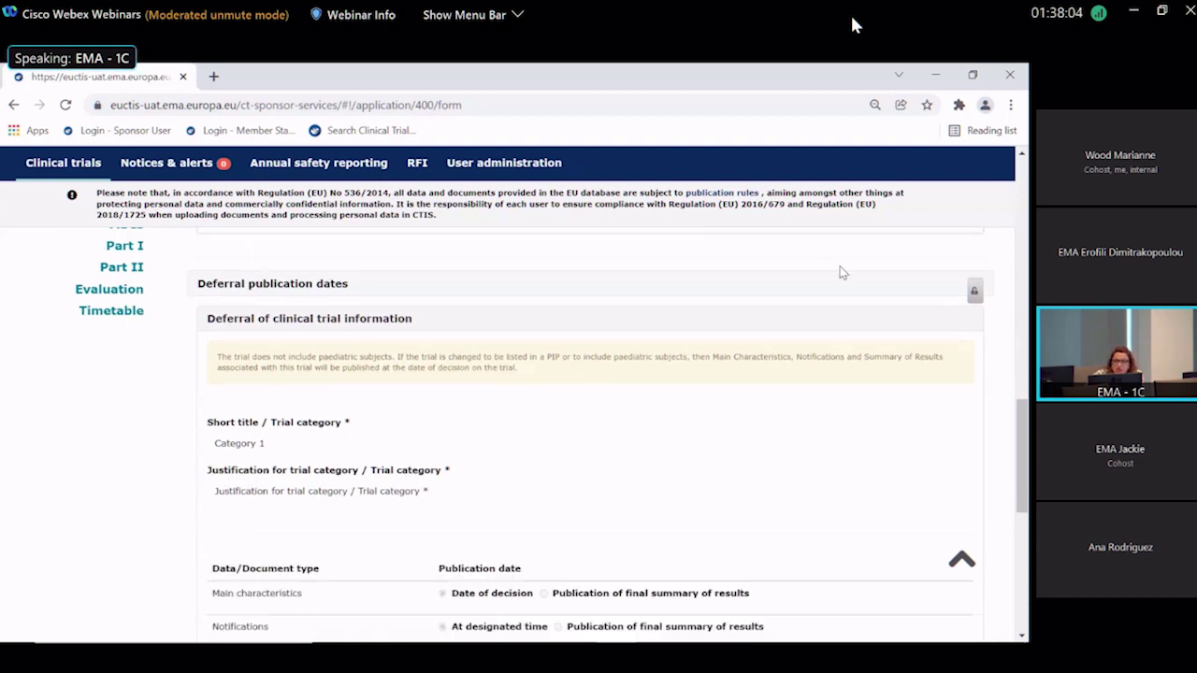
{"action": "scroll", "coordinate": [729, 347], "scroll_direction": "up", "scroll_amount": 9}
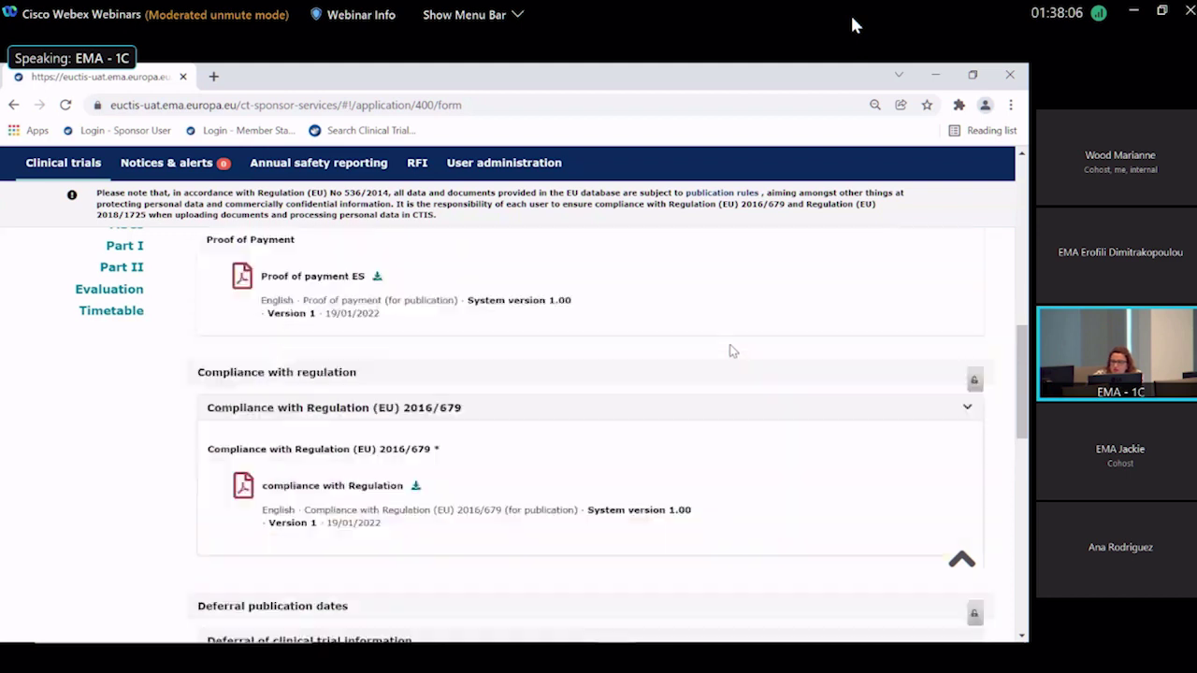
{"action": "scroll", "coordinate": [725, 411], "scroll_direction": "up", "scroll_amount": 2}
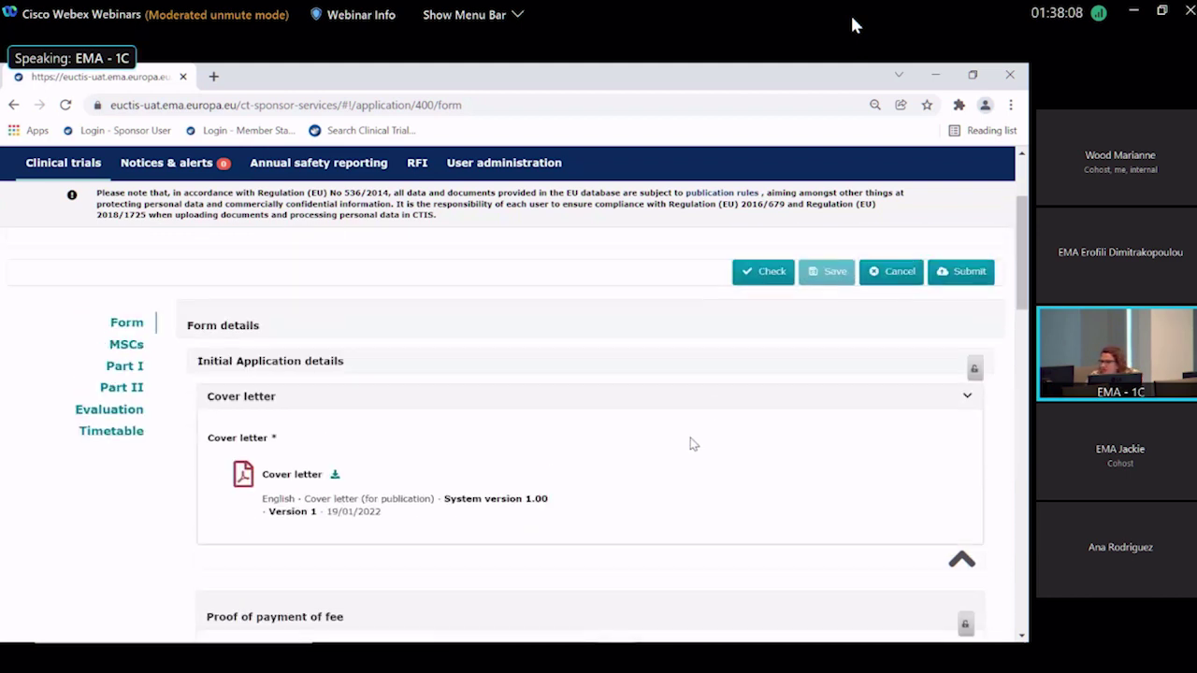
{"action": "scroll", "coordinate": [694, 420], "scroll_direction": "down", "scroll_amount": 2}
{"action": "scroll", "coordinate": [695, 419], "scroll_direction": "down", "scroll_amount": 7}
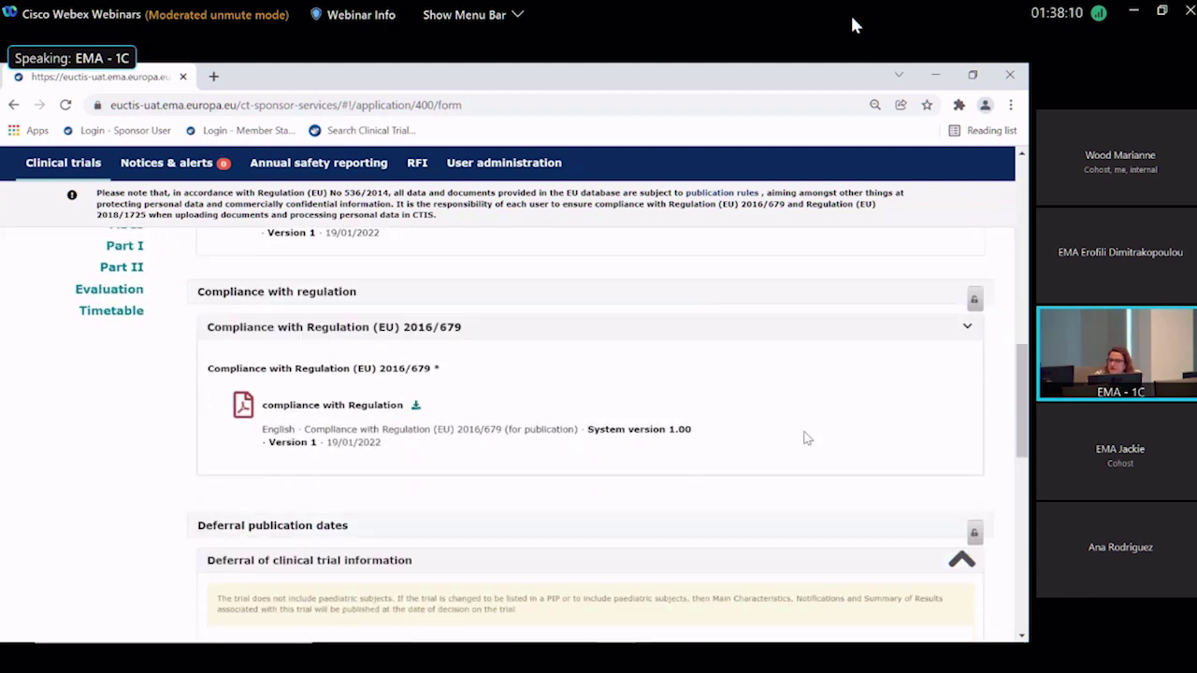
{"action": "scroll", "coordinate": [697, 321], "scroll_direction": "up", "scroll_amount": 1}
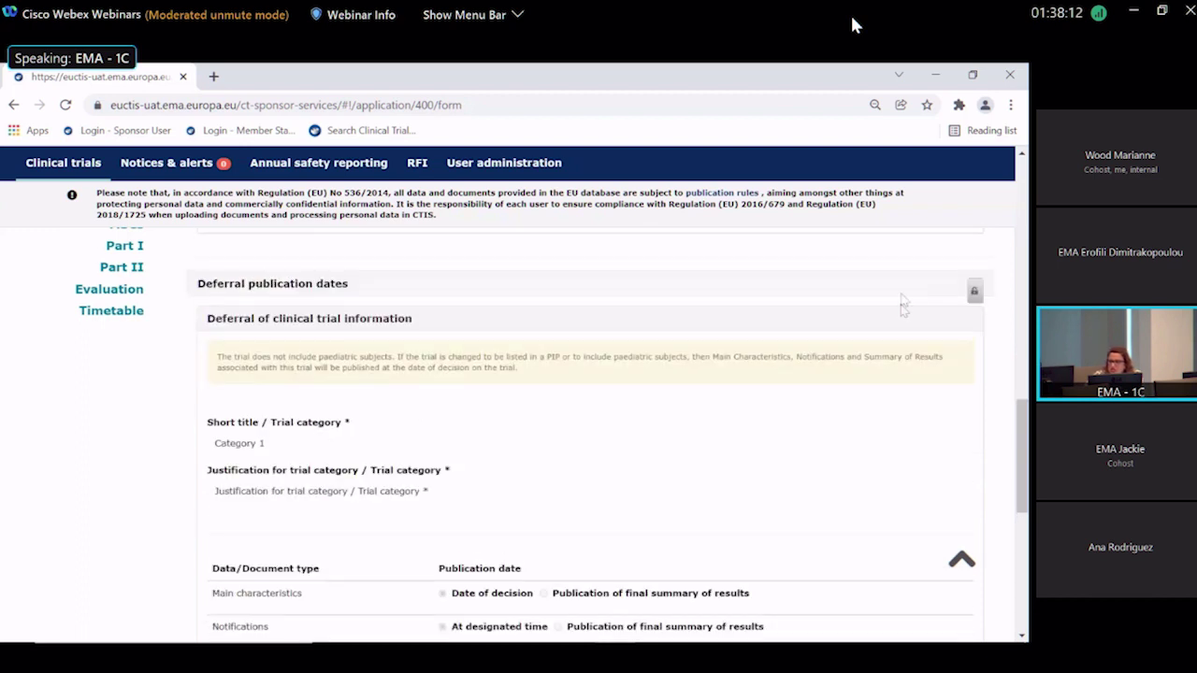
{"action": "left_click", "coordinate": [972, 291]}
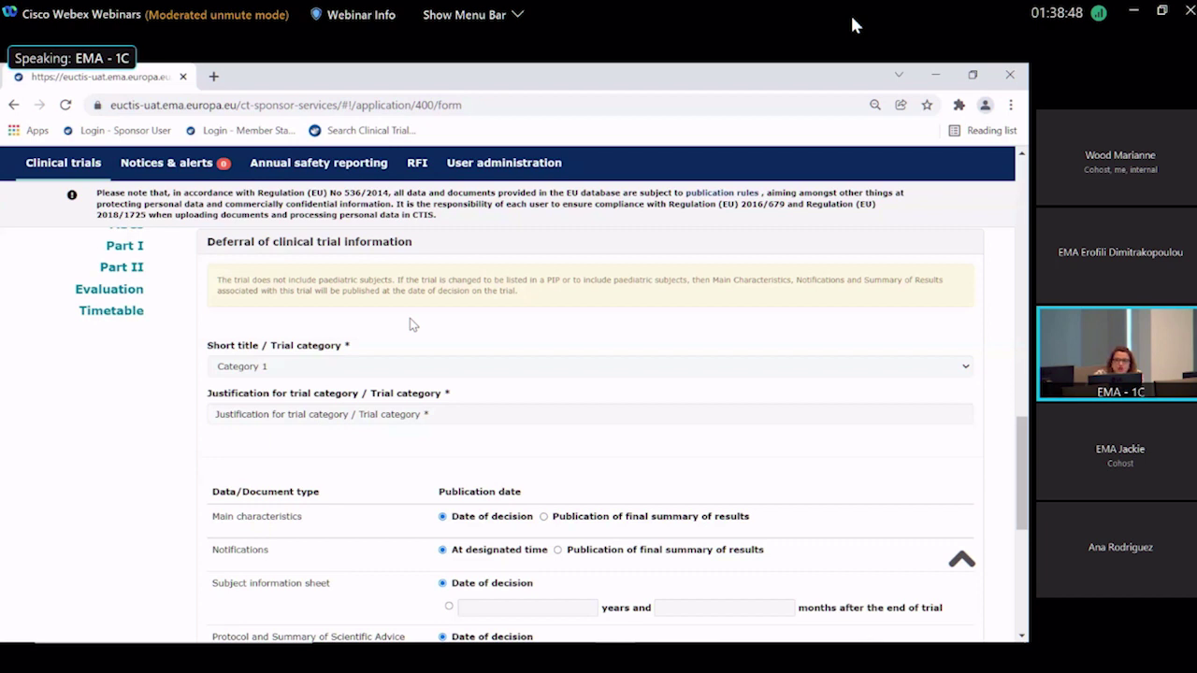
{"action": "scroll", "coordinate": [409, 325], "scroll_direction": "down", "scroll_amount": 1}
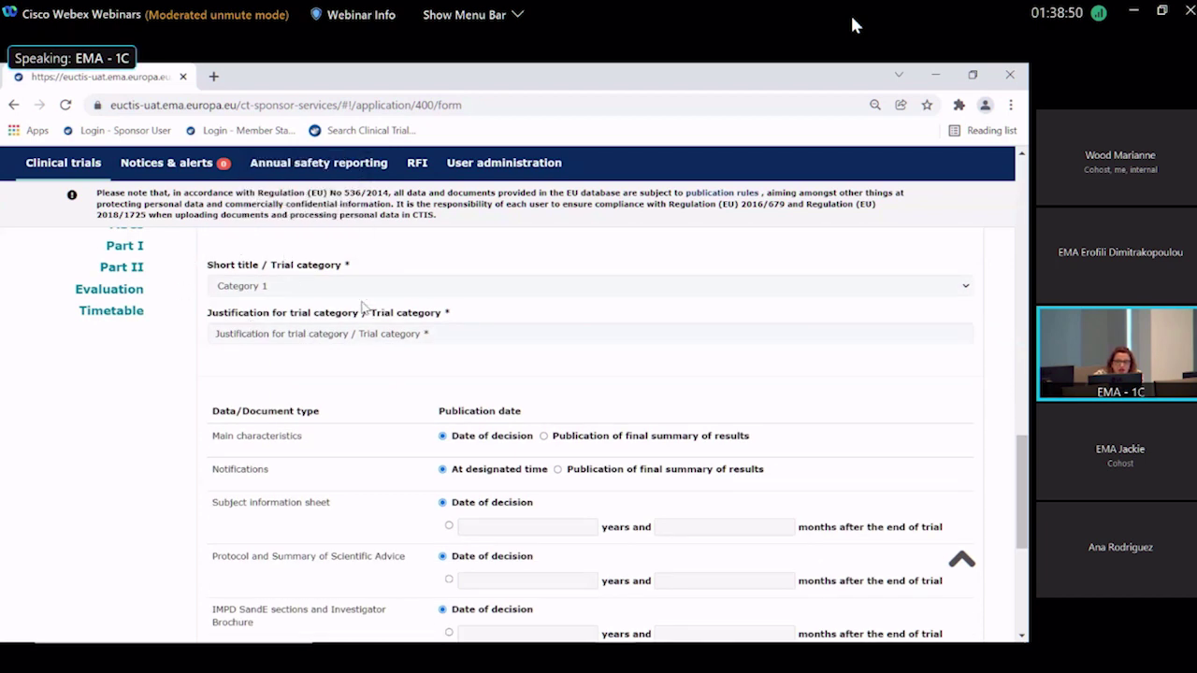
{"action": "left_click", "coordinate": [304, 286]}
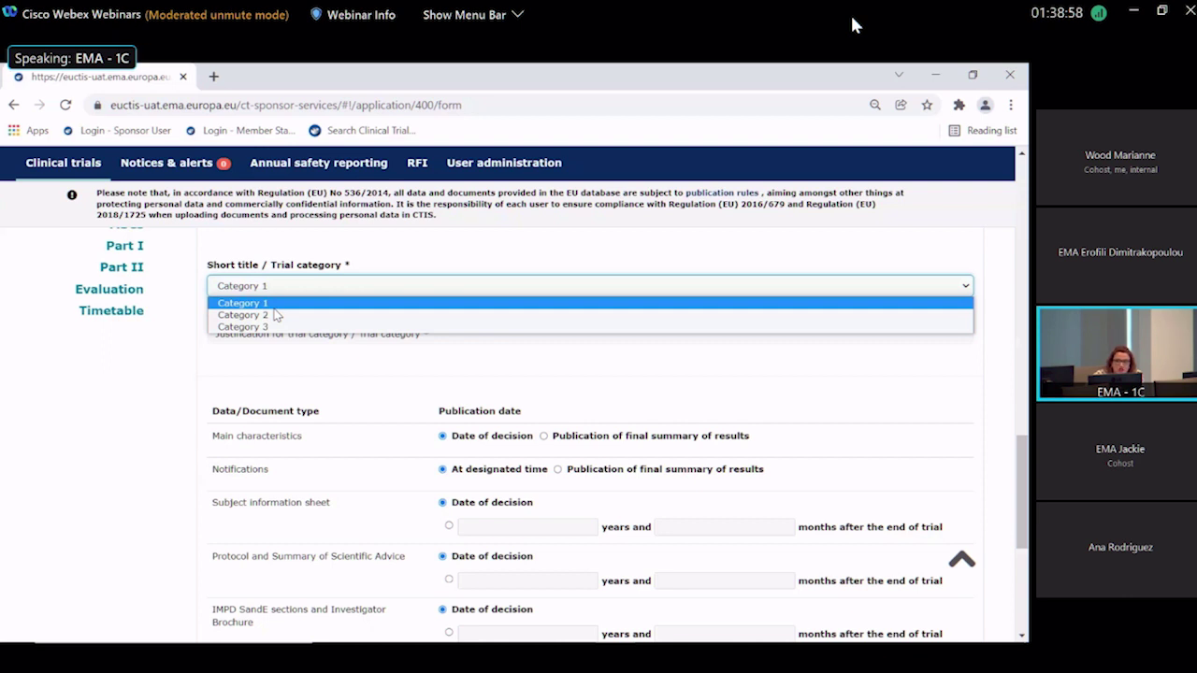
{"action": "left_click", "coordinate": [285, 355]}
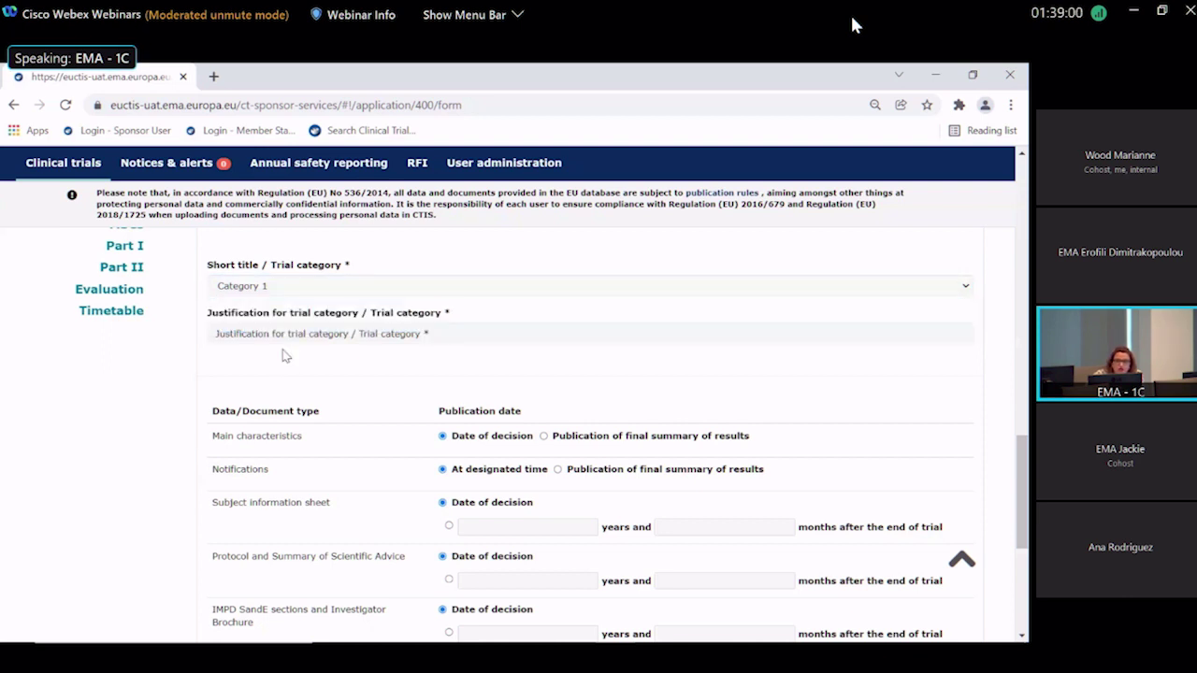
{"action": "scroll", "coordinate": [290, 356], "scroll_direction": "down", "scroll_amount": 1}
{"action": "scroll", "coordinate": [483, 282], "scroll_direction": "down", "scroll_amount": 1}
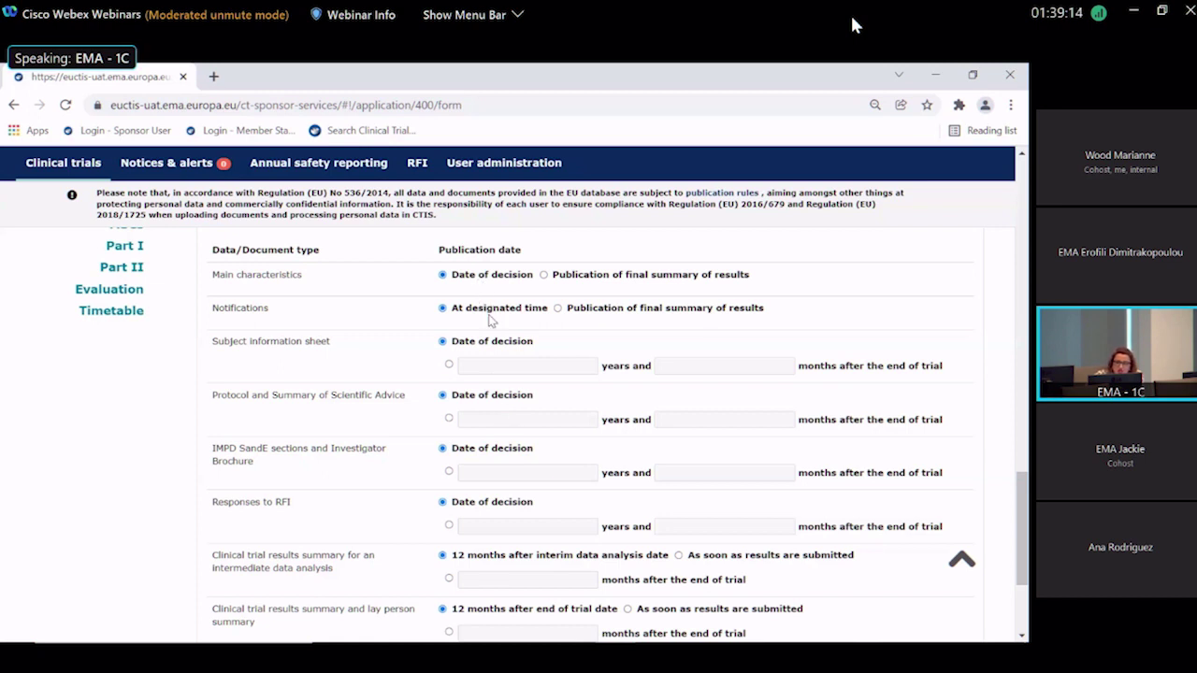
{"action": "scroll", "coordinate": [488, 320], "scroll_direction": "down", "scroll_amount": 2}
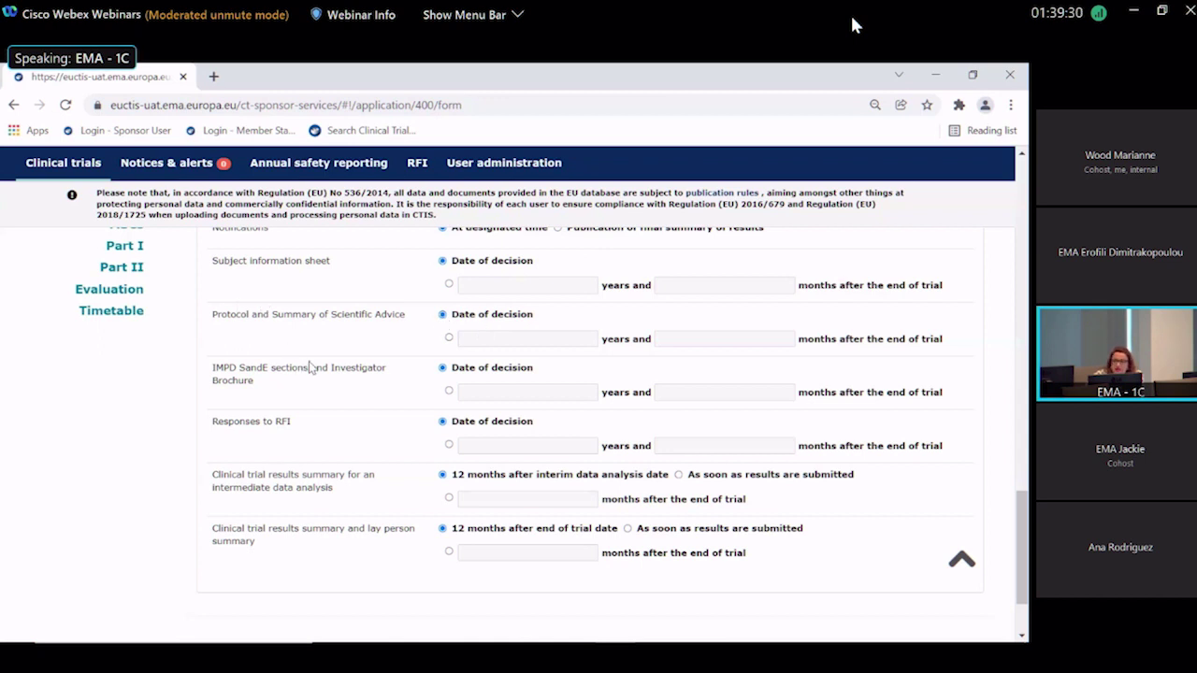
{"action": "scroll", "coordinate": [318, 368], "scroll_direction": "down", "scroll_amount": 2}
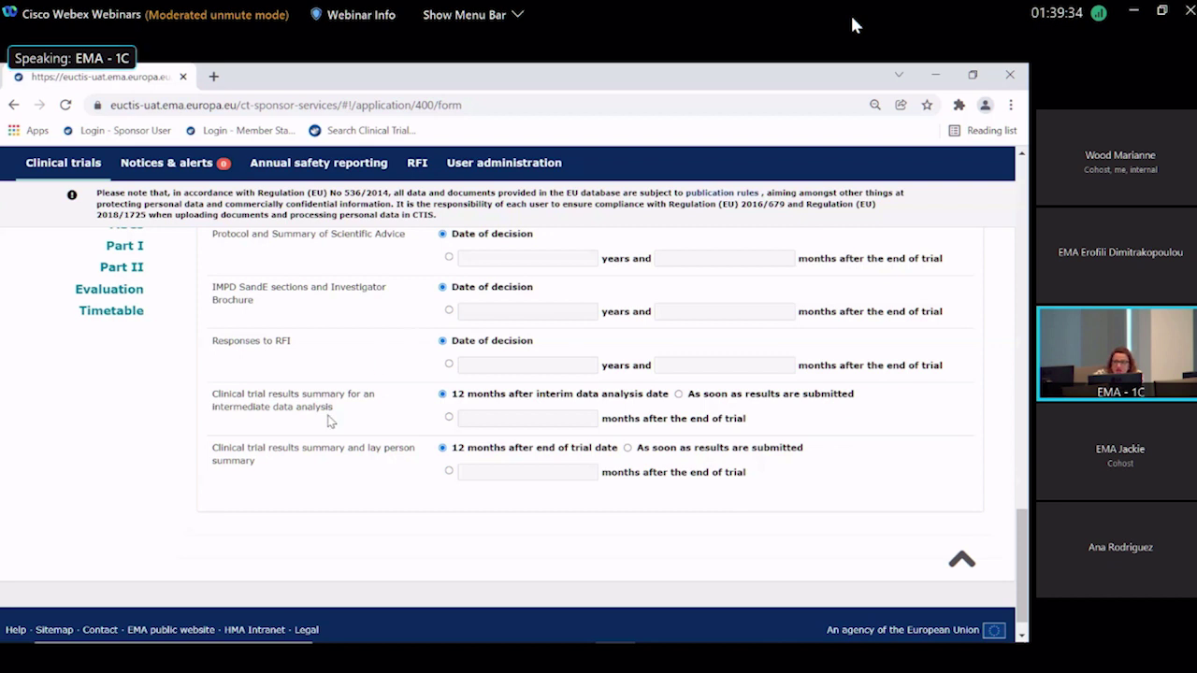
{"action": "scroll", "coordinate": [327, 421], "scroll_direction": "down", "scroll_amount": 1}
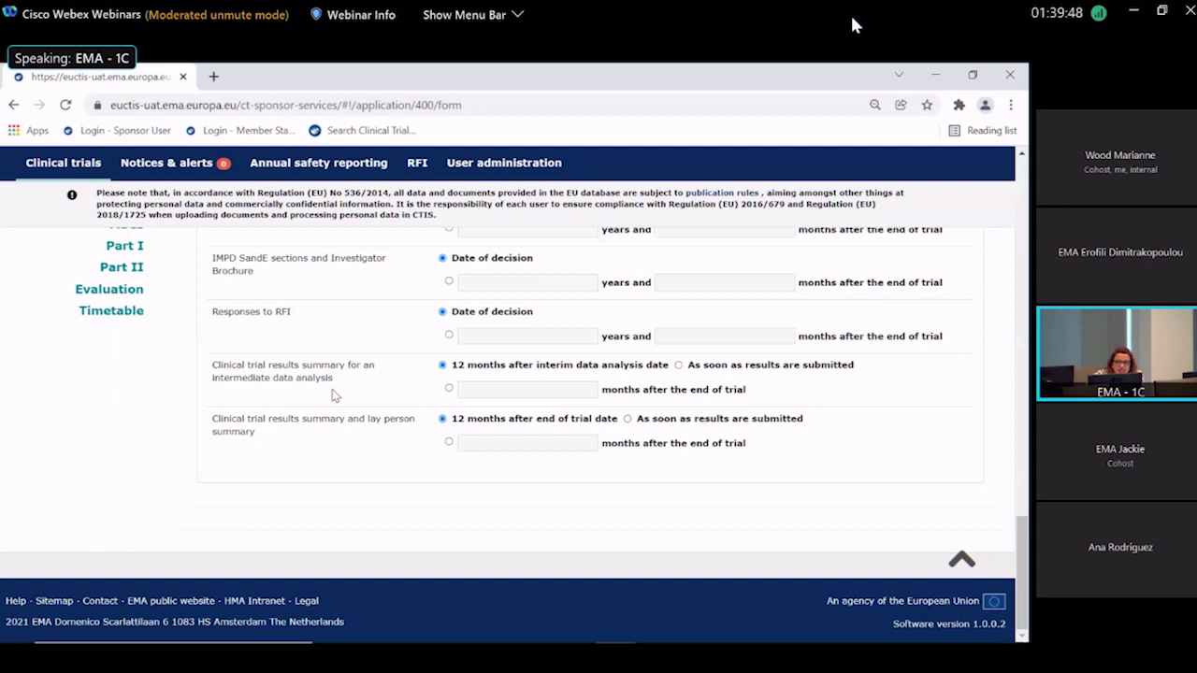
{"action": "scroll", "coordinate": [332, 389], "scroll_direction": "up", "scroll_amount": 5}
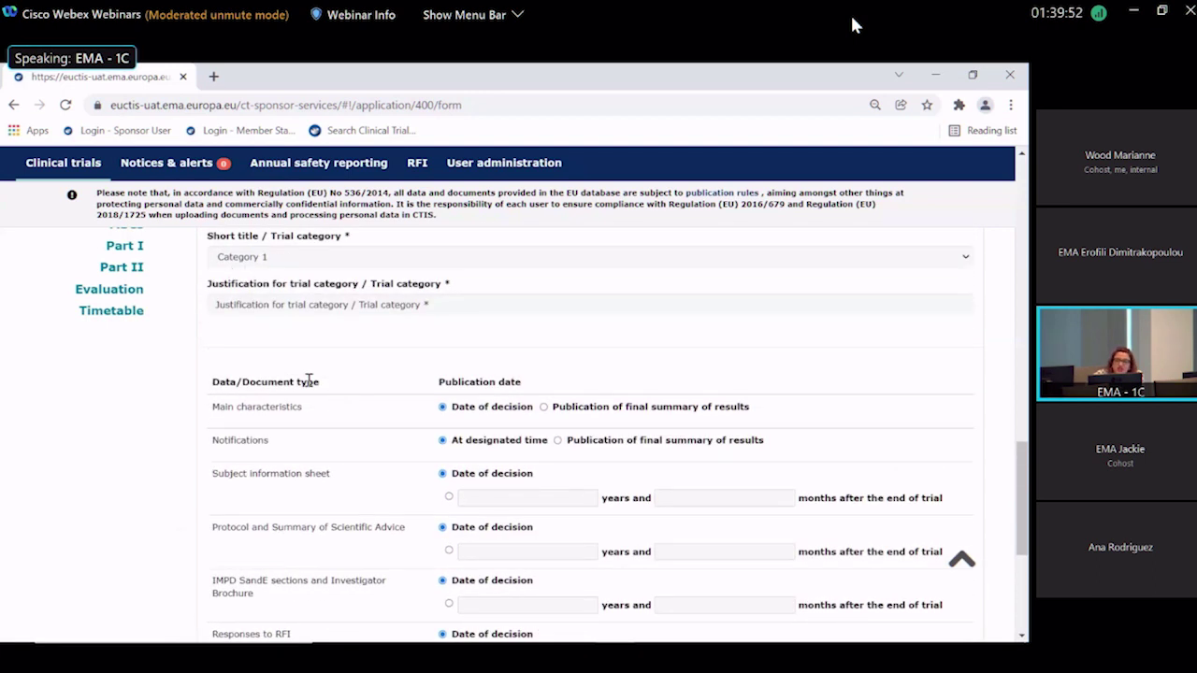
{"action": "scroll", "coordinate": [309, 381], "scroll_direction": "down", "scroll_amount": 3}
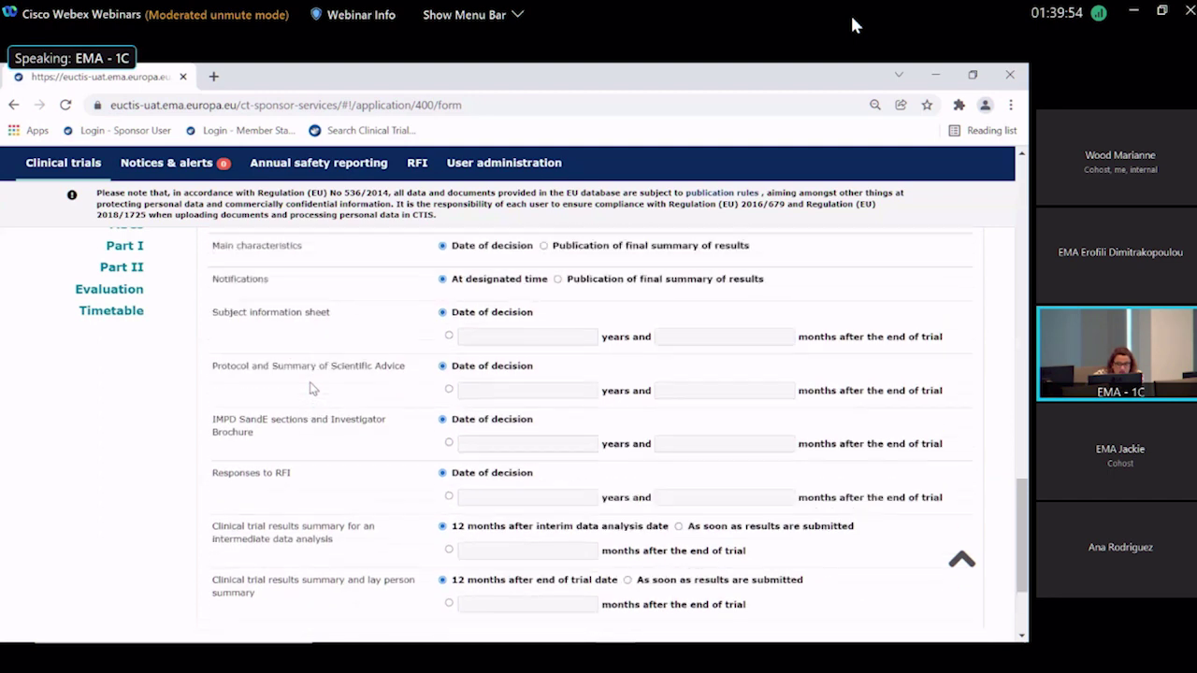
{"action": "scroll", "coordinate": [312, 388], "scroll_direction": "down", "scroll_amount": 3}
{"action": "scroll", "coordinate": [314, 379], "scroll_direction": "up", "scroll_amount": 5}
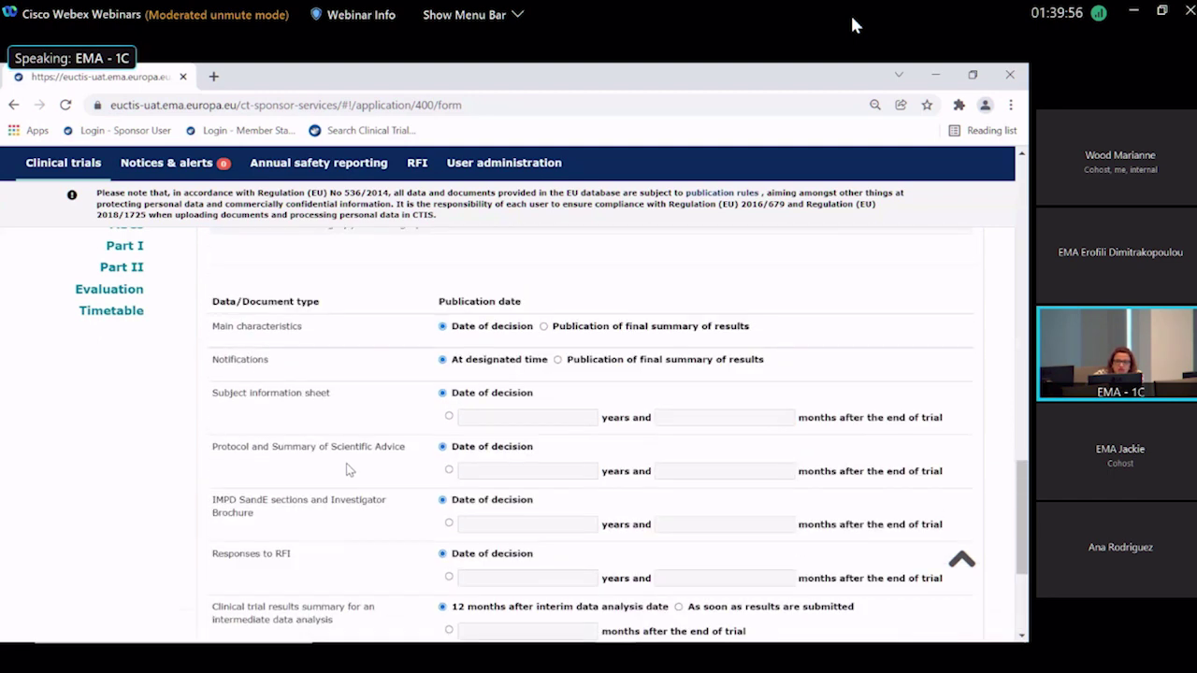
{"action": "scroll", "coordinate": [350, 449], "scroll_direction": "up", "scroll_amount": 3}
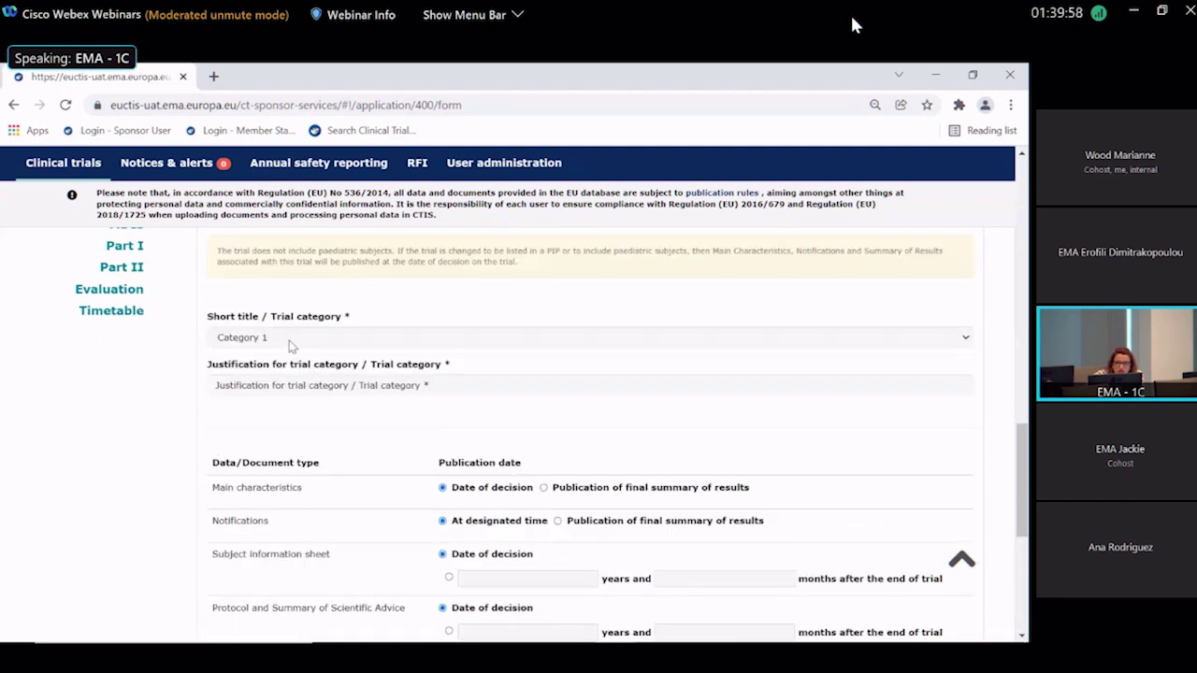
{"action": "scroll", "coordinate": [369, 415], "scroll_direction": "down", "scroll_amount": 1}
{"action": "scroll", "coordinate": [374, 411], "scroll_direction": "down", "scroll_amount": 1}
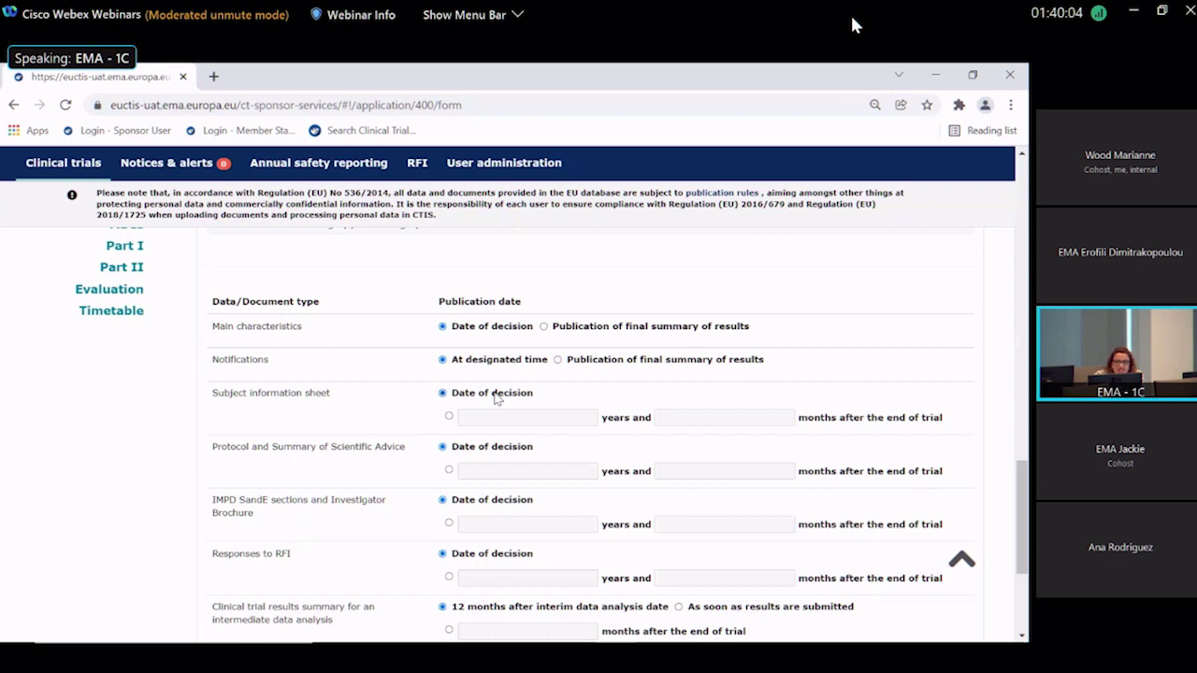
Step: Defer the subject information sheet's publication to 1 year 3 months after trial end
{"action": "left_click", "coordinate": [450, 418]}
{"action": "left_click", "coordinate": [564, 417]}
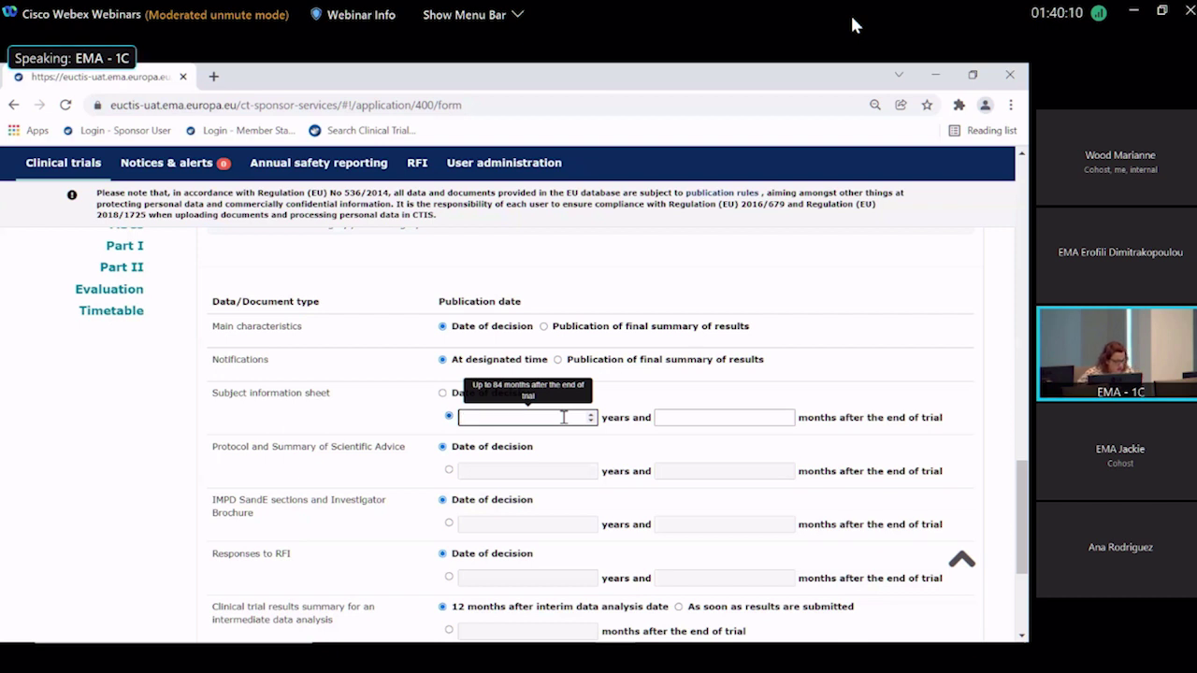
{"action": "type", "text": "1"}
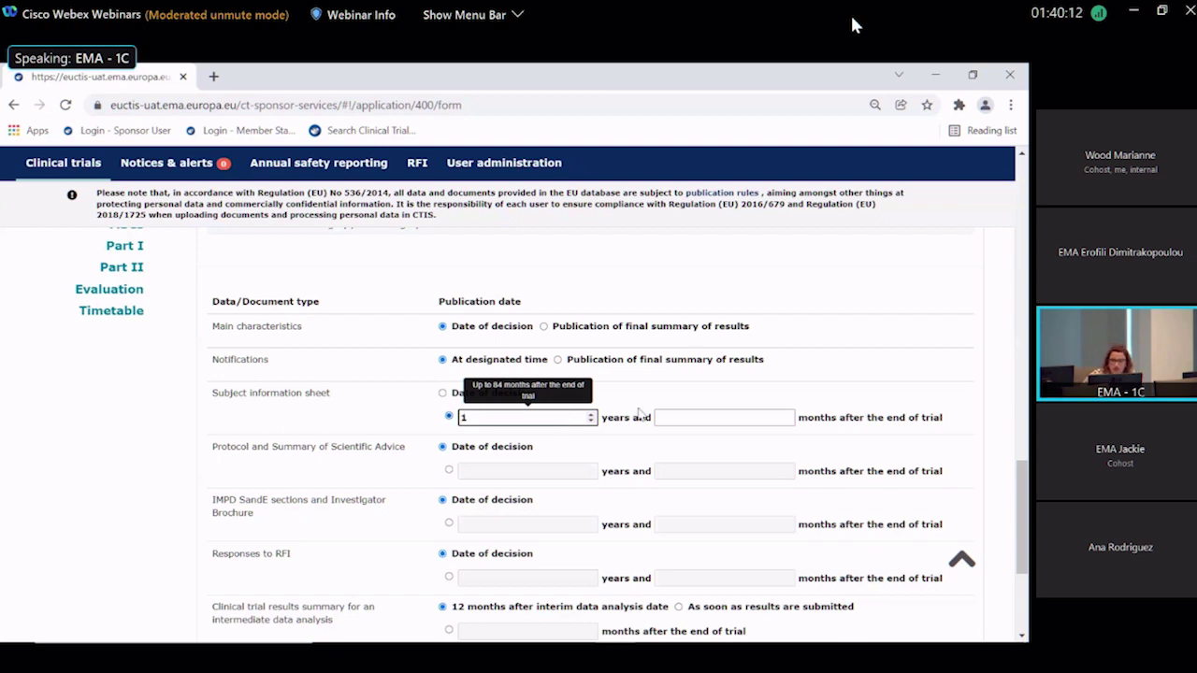
{"action": "left_click", "coordinate": [686, 417]}
{"action": "type", "text": "3"}
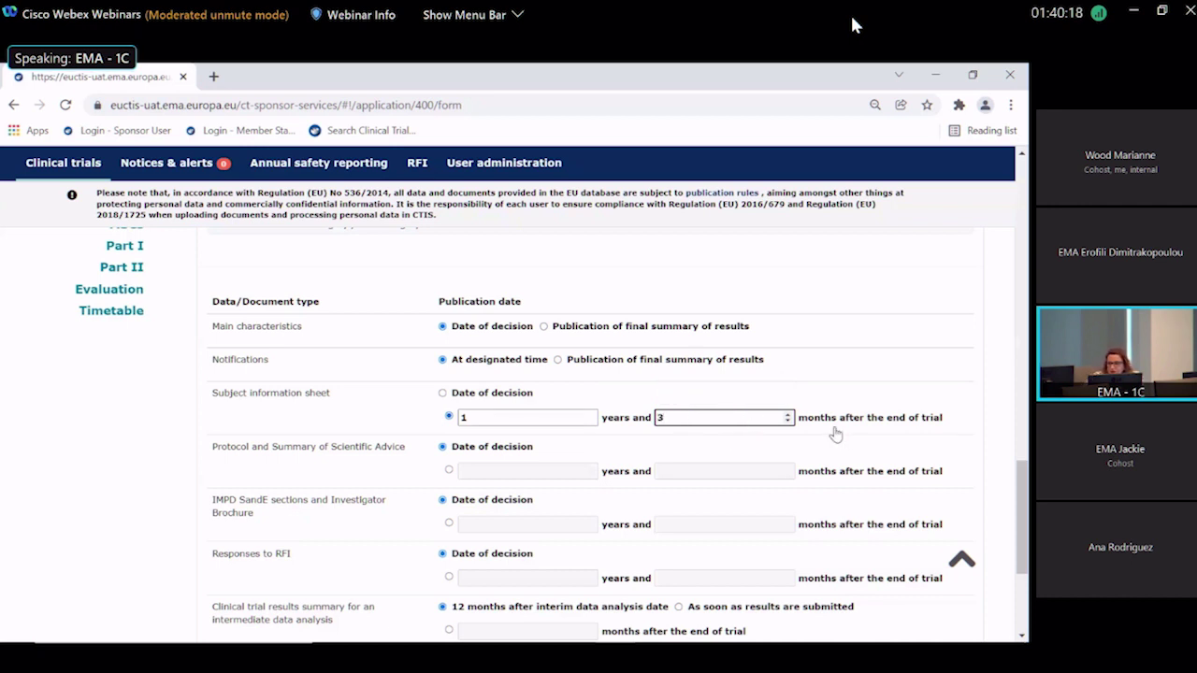
Step: Defer the protocol and scientific advice's publication to 6 years 1 month after trial end
{"action": "scroll", "coordinate": [447, 425], "scroll_direction": "down", "scroll_amount": 1}
{"action": "left_click", "coordinate": [449, 395]}
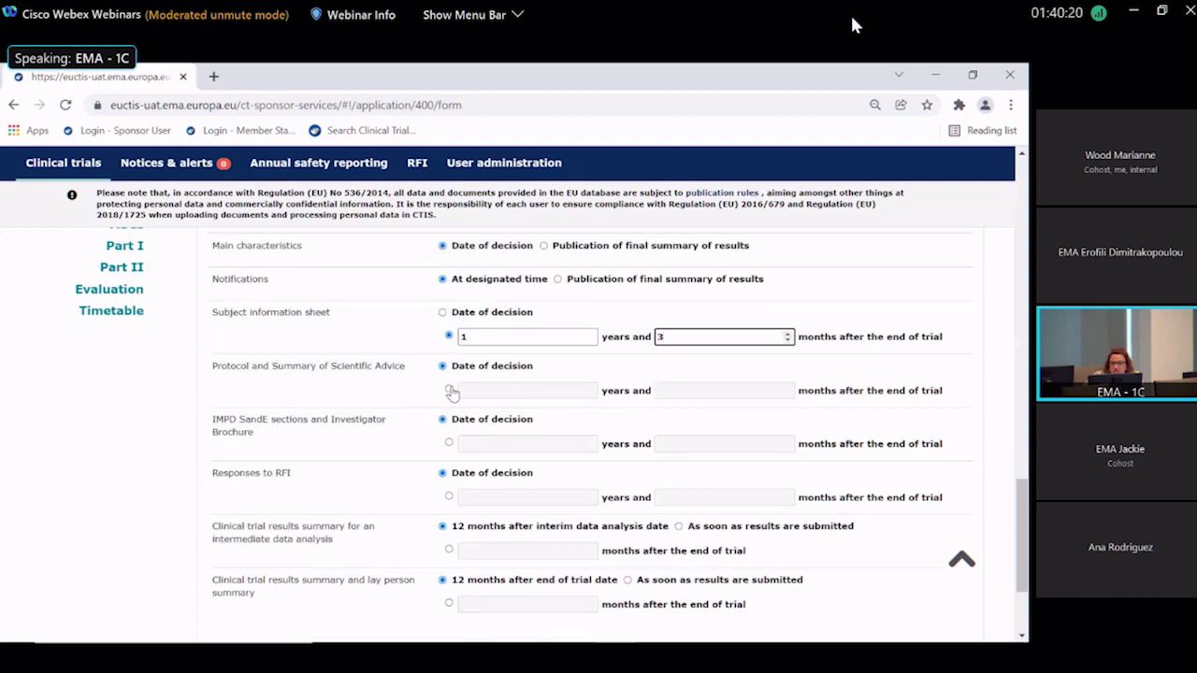
{"action": "left_click", "coordinate": [548, 390]}
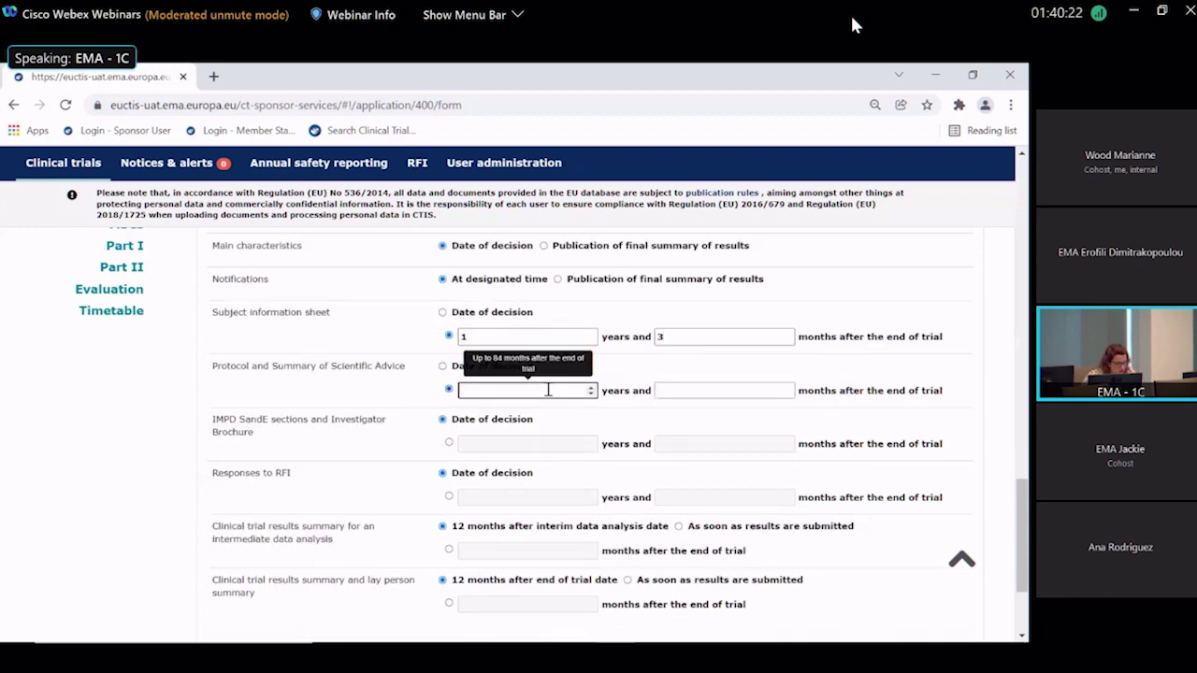
{"action": "type", "text": "6"}
{"action": "left_click", "coordinate": [732, 390]}
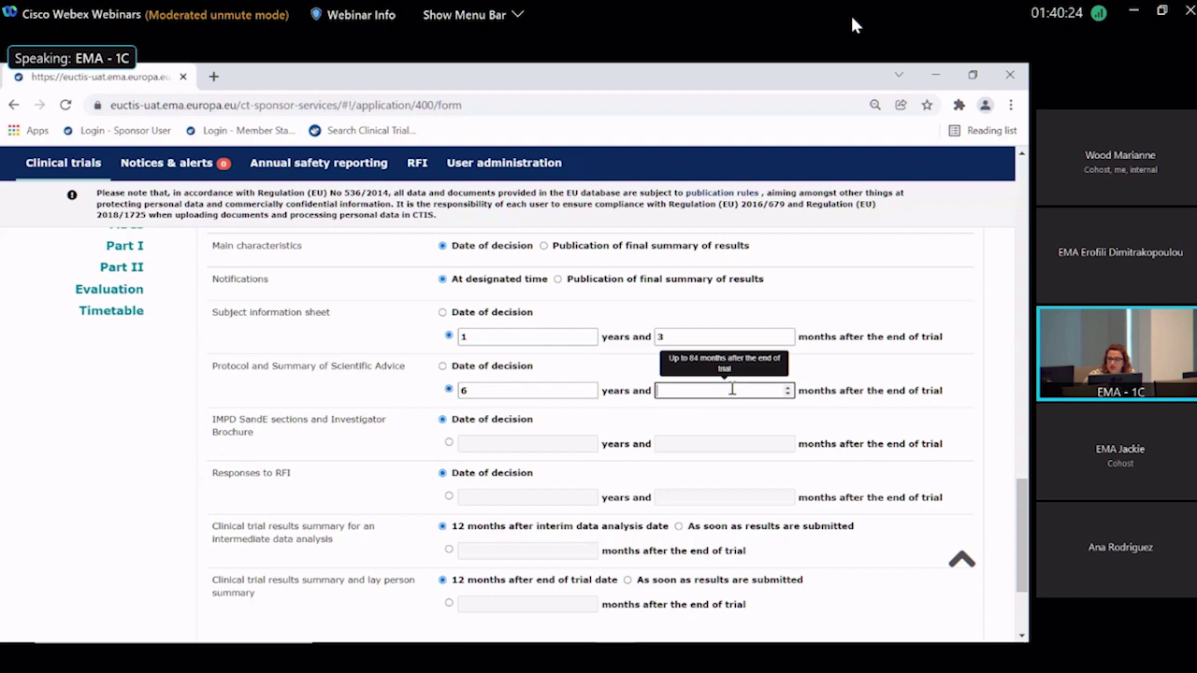
{"action": "type", "text": "1"}
{"action": "scroll", "coordinate": [546, 423], "scroll_direction": "down", "scroll_amount": 3}
{"action": "scroll", "coordinate": [549, 426], "scroll_direction": "up", "scroll_amount": 5}
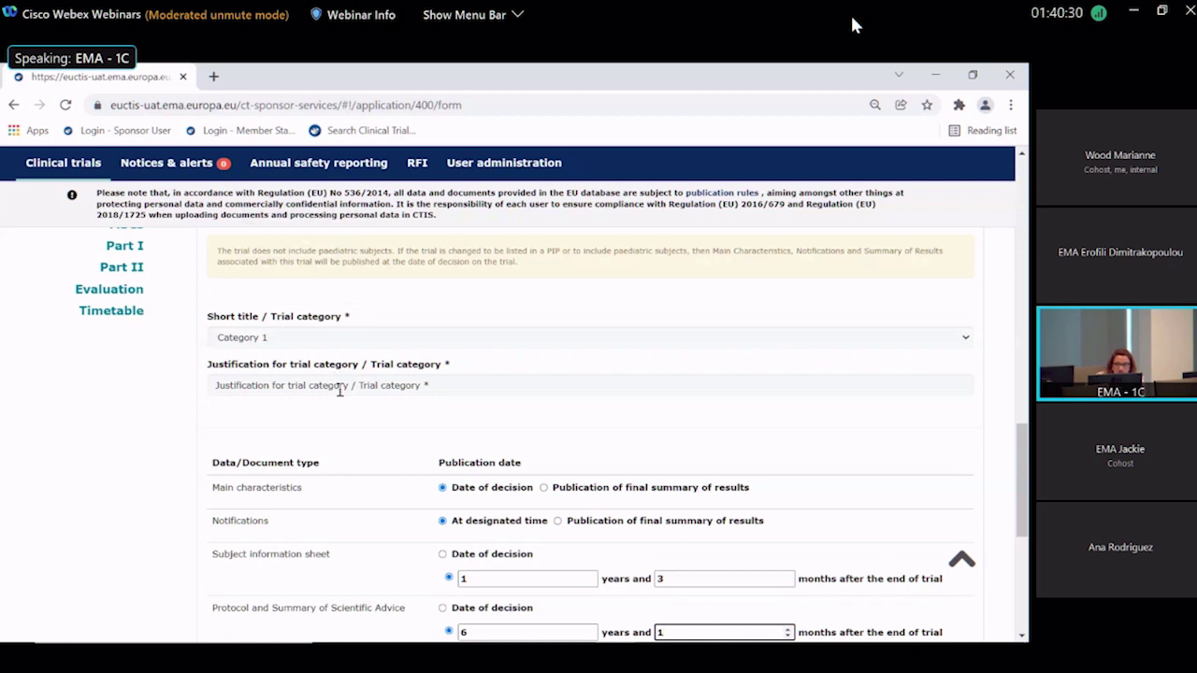
Step: Switch the trial category to Category 2, accepting the reset of all publication dates to Date of decision
{"action": "left_click", "coordinate": [313, 339]}
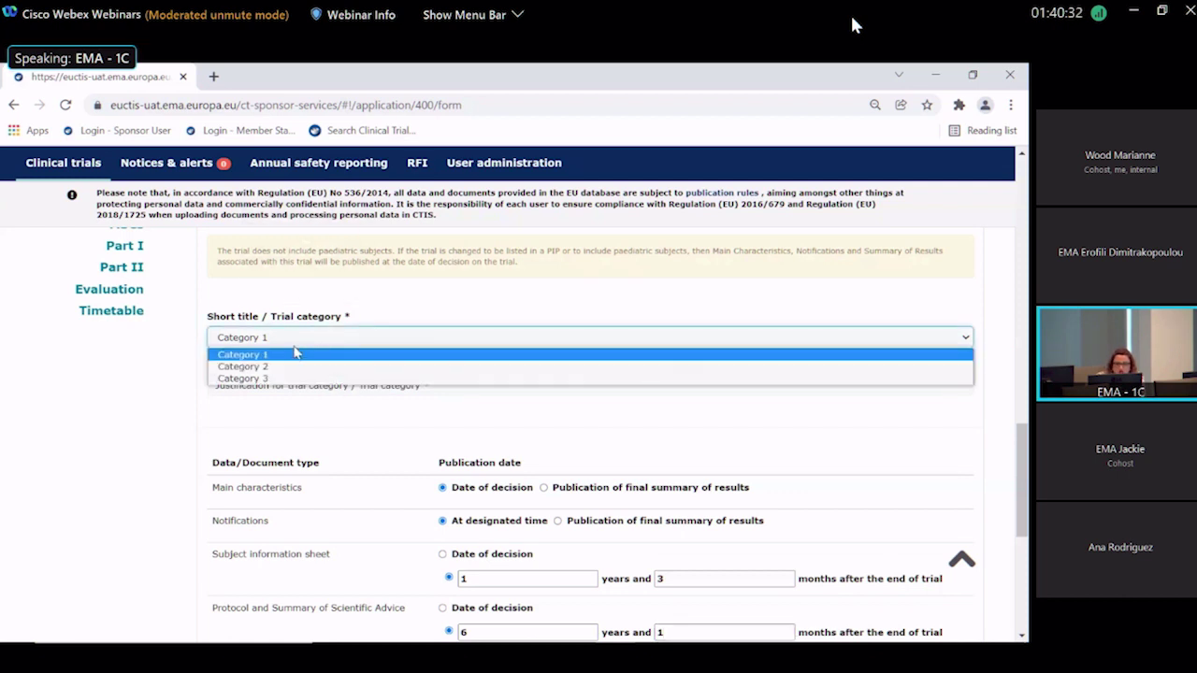
{"action": "left_click", "coordinate": [286, 366]}
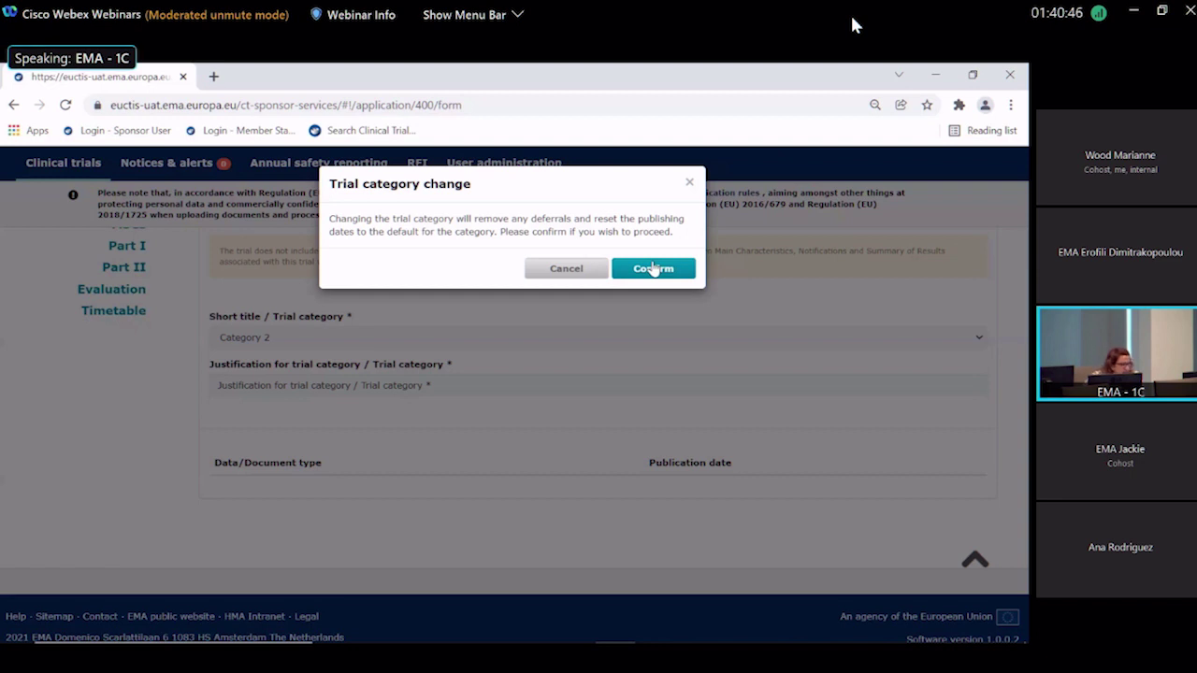
{"action": "left_click", "coordinate": [653, 268]}
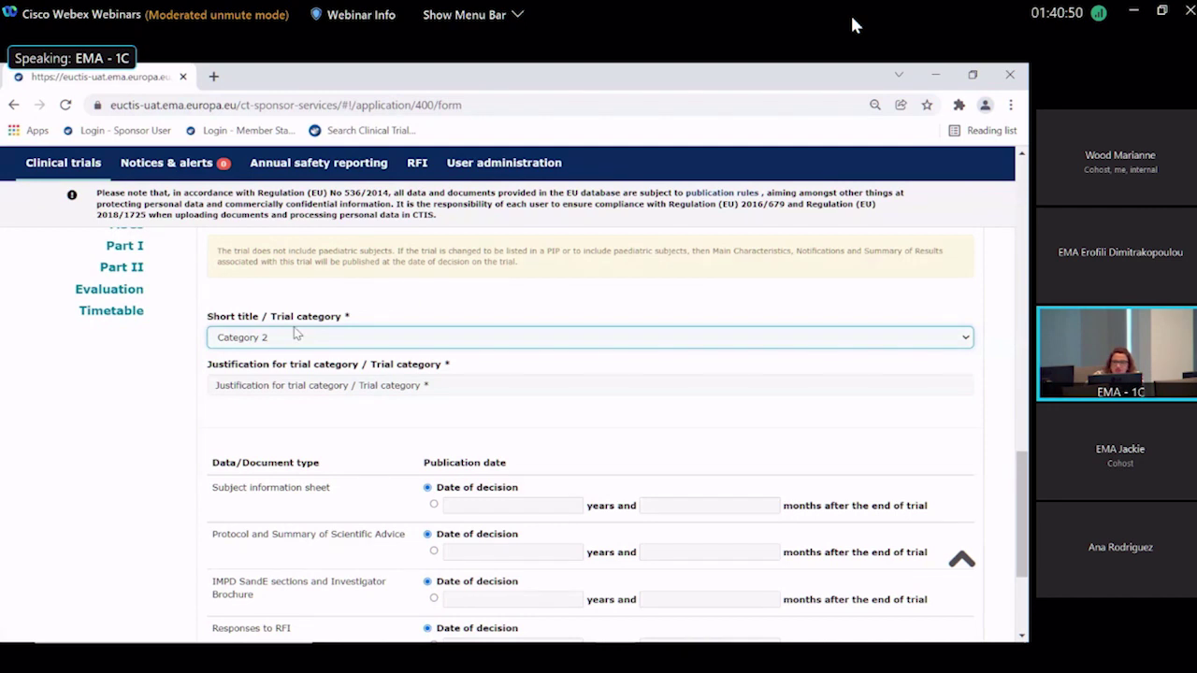
Step: Give the subject information sheet a custom deferral of 1 year
{"action": "scroll", "coordinate": [294, 329], "scroll_direction": "down", "scroll_amount": 2}
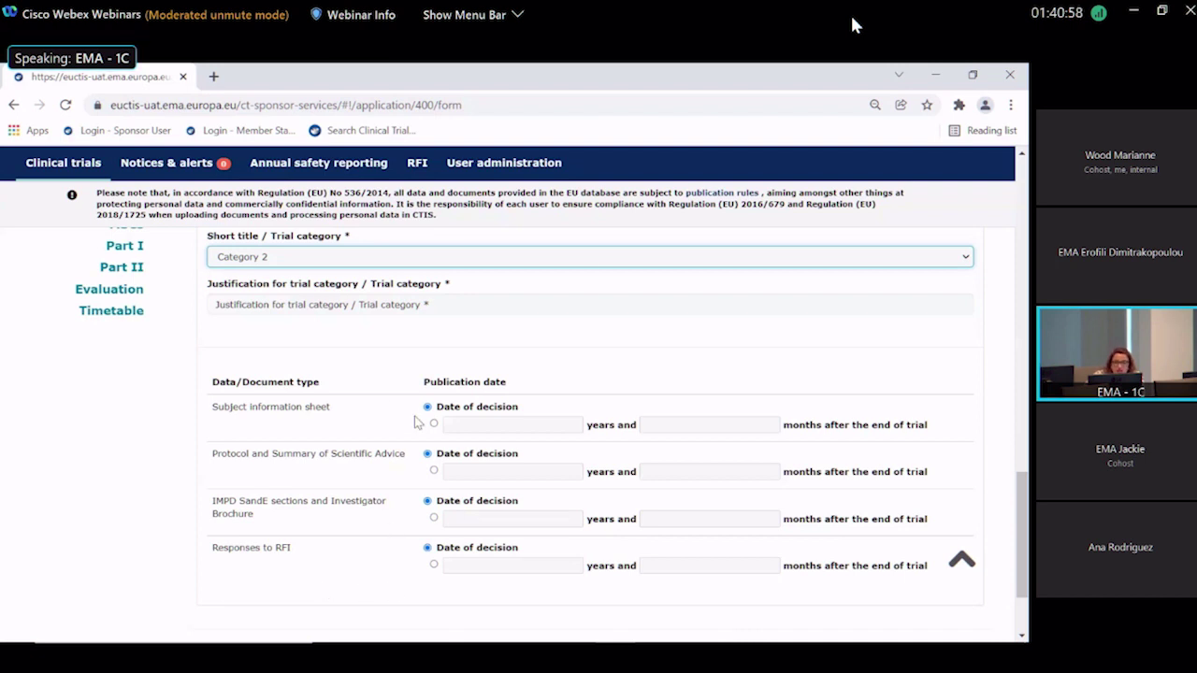
{"action": "scroll", "coordinate": [289, 346], "scroll_direction": "down", "scroll_amount": 2}
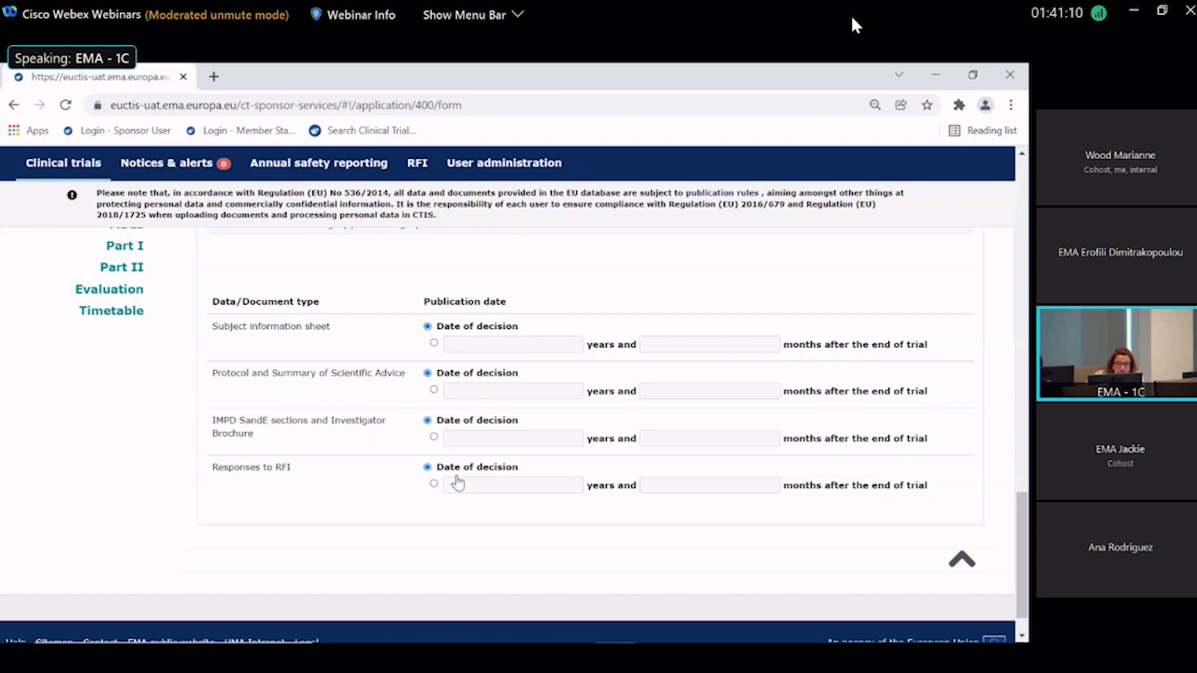
{"action": "left_click", "coordinate": [435, 345]}
{"action": "left_click", "coordinate": [484, 342]}
{"action": "type", "text": "1"}
{"action": "left_click", "coordinate": [672, 349]}
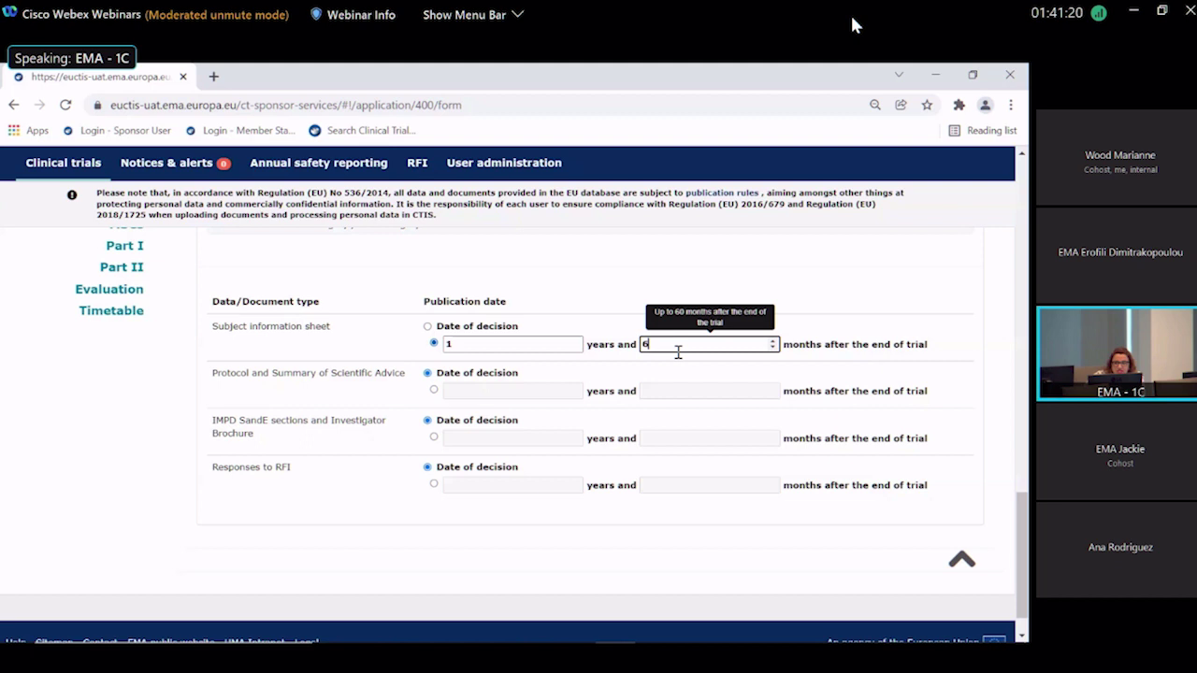
Step: Change the trial category to Category 3 and confirm the change
{"action": "scroll", "coordinate": [650, 368], "scroll_direction": "up", "scroll_amount": 2}
{"action": "left_click", "coordinate": [297, 339]}
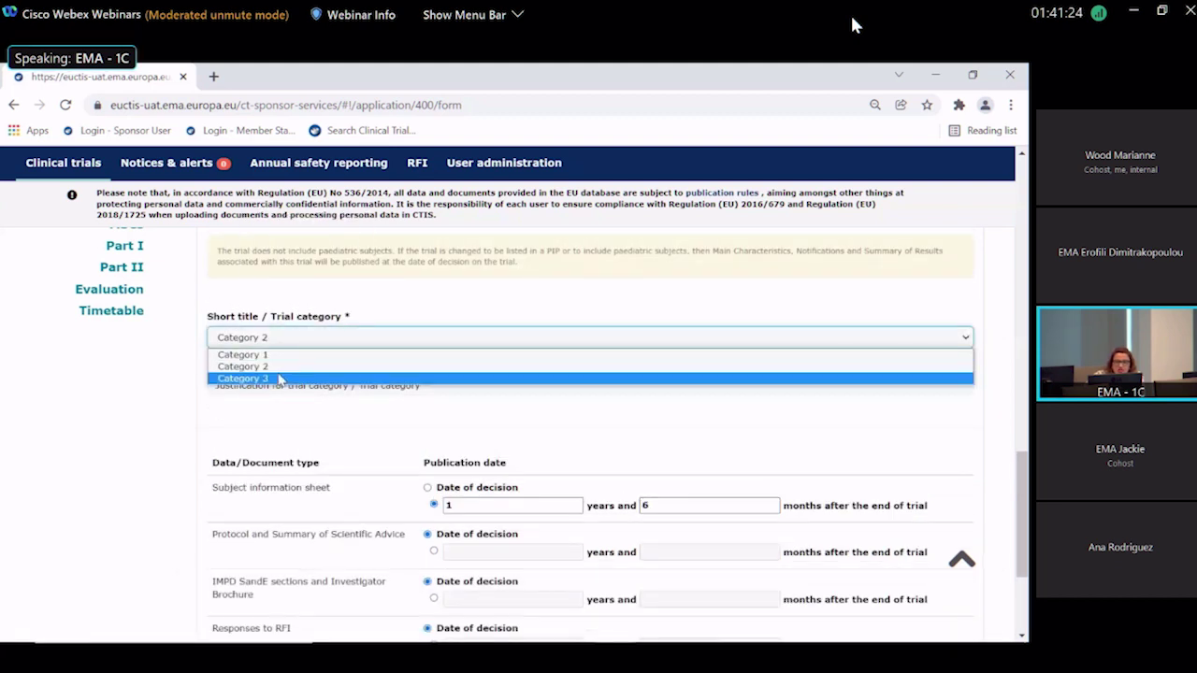
{"action": "left_click", "coordinate": [281, 379]}
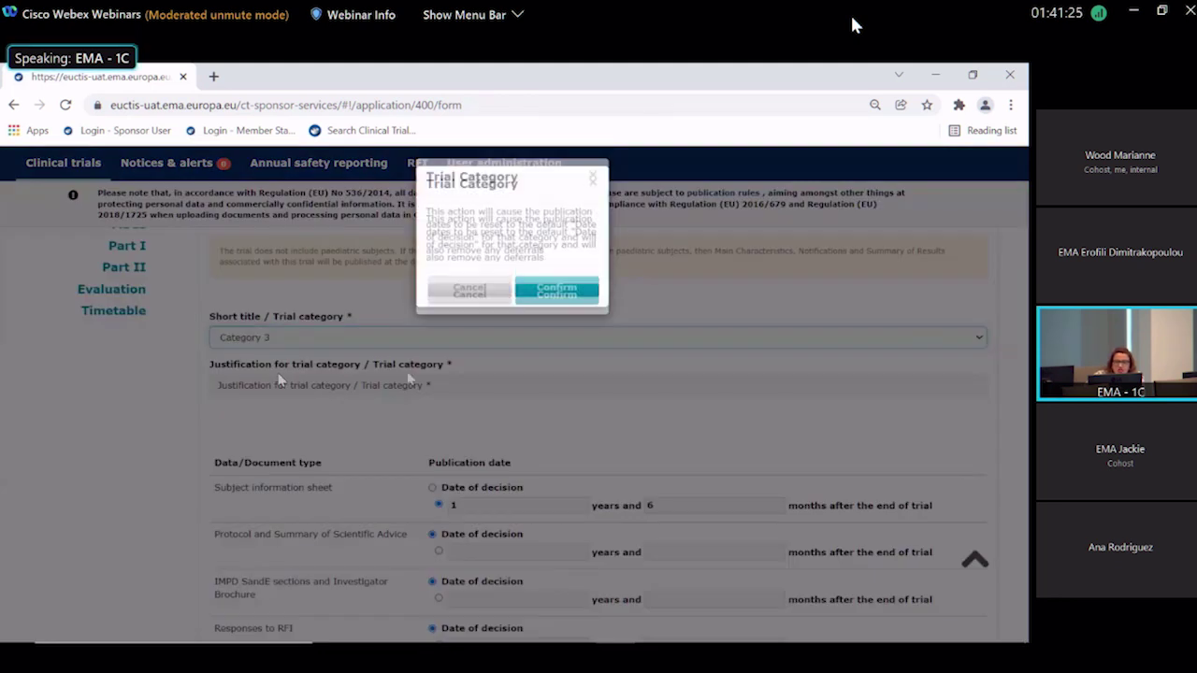
{"action": "left_click", "coordinate": [558, 295]}
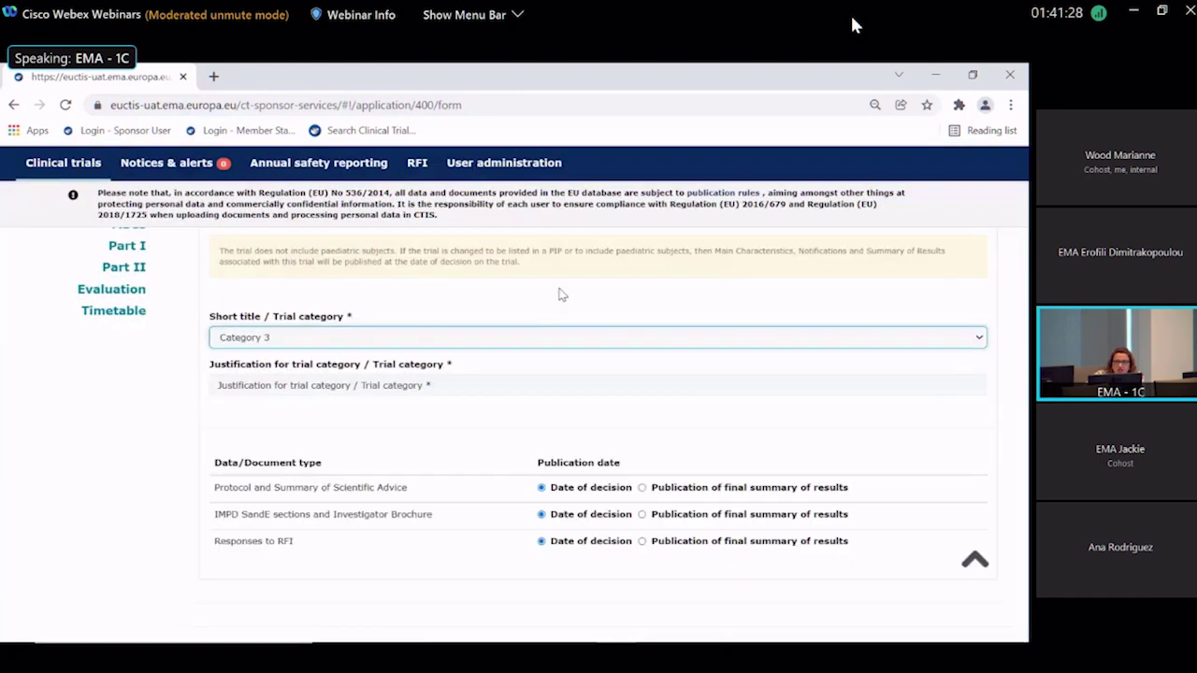
Step: Defer the protocol and scientific advice until publication of the final summary of results
{"action": "scroll", "coordinate": [561, 318], "scroll_direction": "down", "scroll_amount": 2}
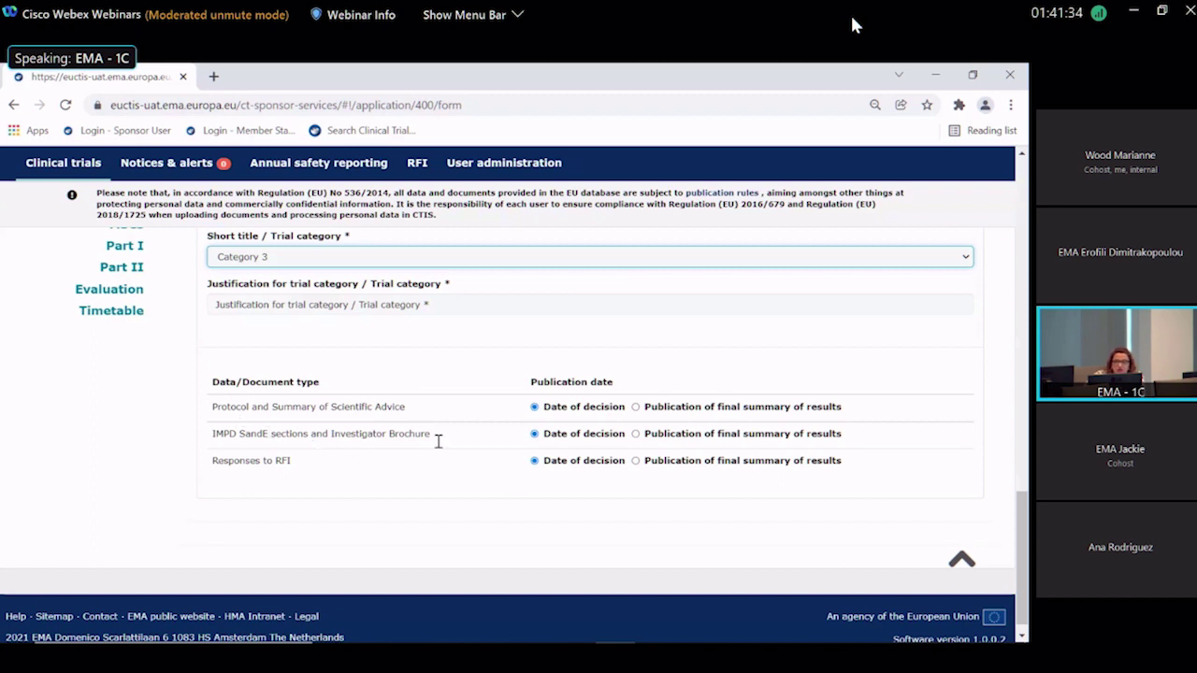
{"action": "left_click", "coordinate": [660, 412]}
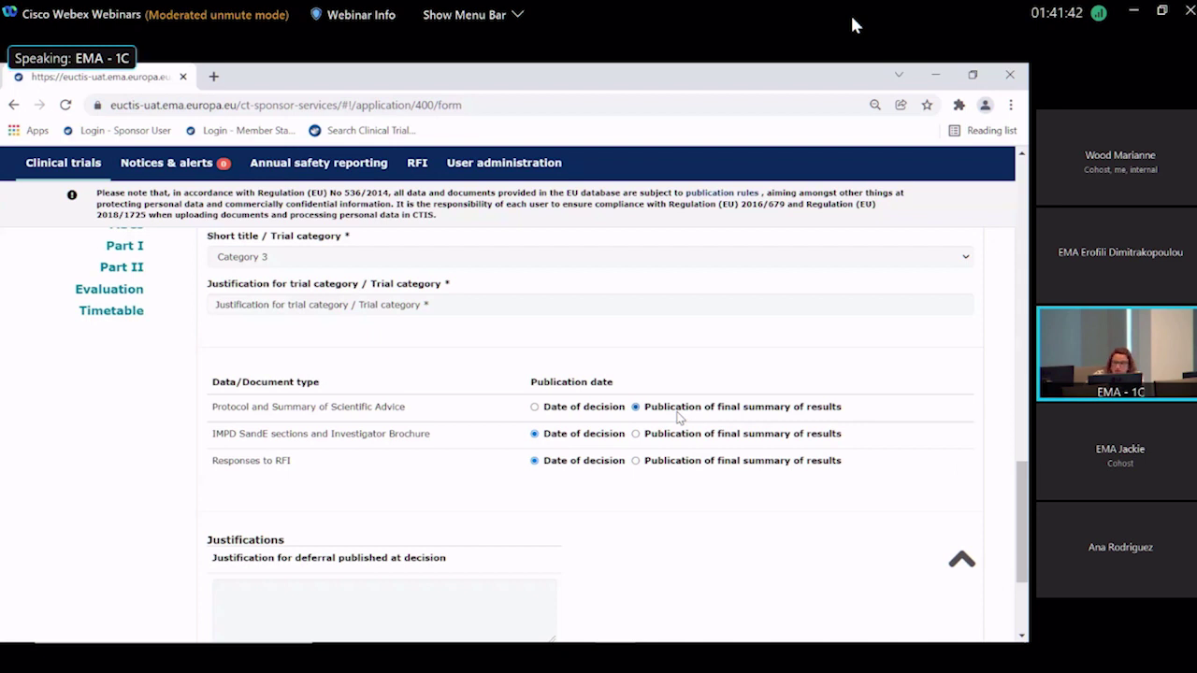
{"action": "scroll", "coordinate": [343, 335], "scroll_direction": "up", "scroll_amount": 1}
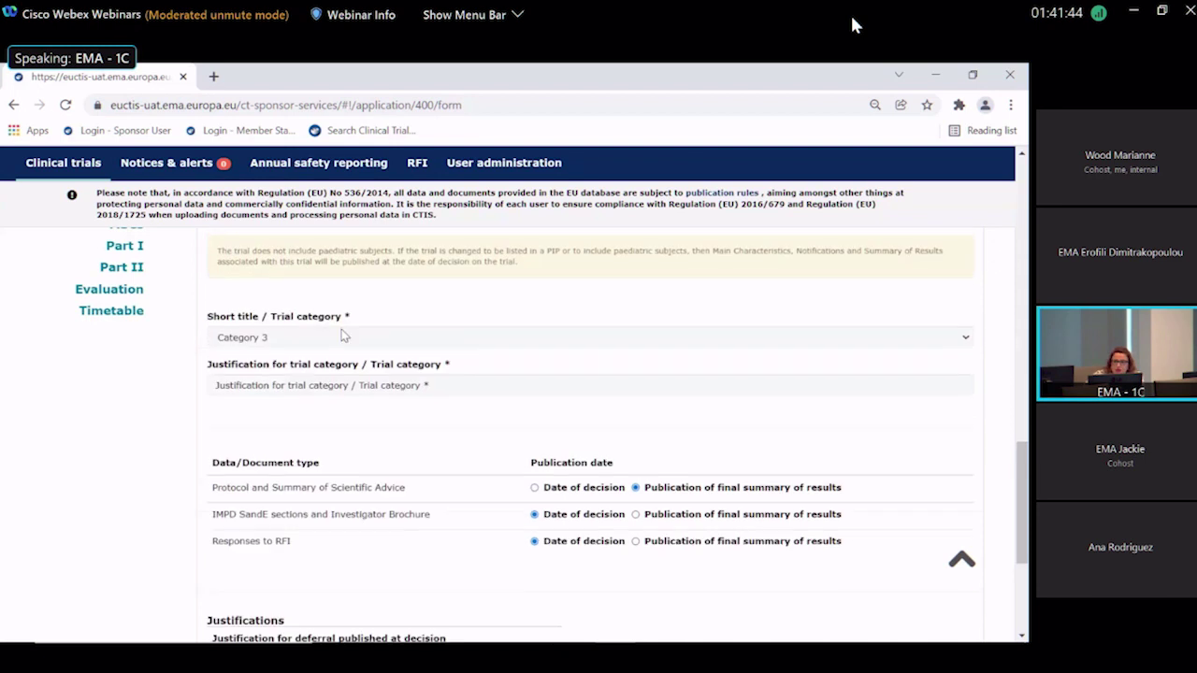
Step: Switch the trial category back to Category 1 and confirm the change
{"action": "left_click", "coordinate": [282, 339]}
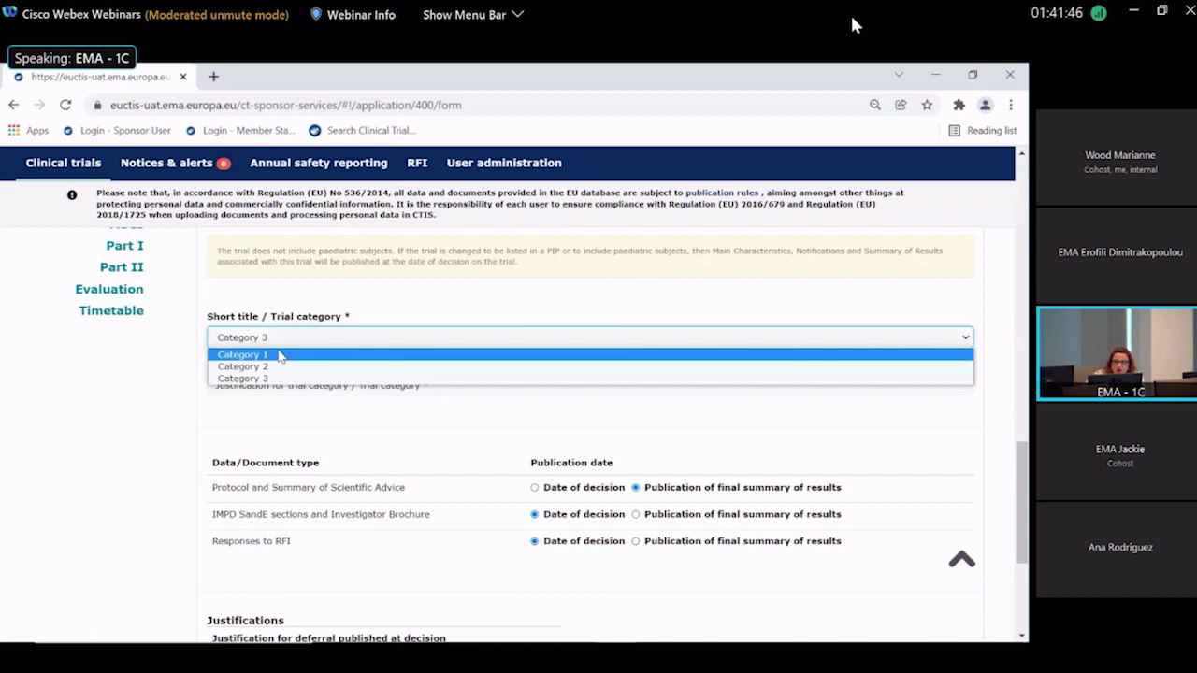
{"action": "left_click", "coordinate": [283, 351]}
{"action": "left_click", "coordinate": [647, 271]}
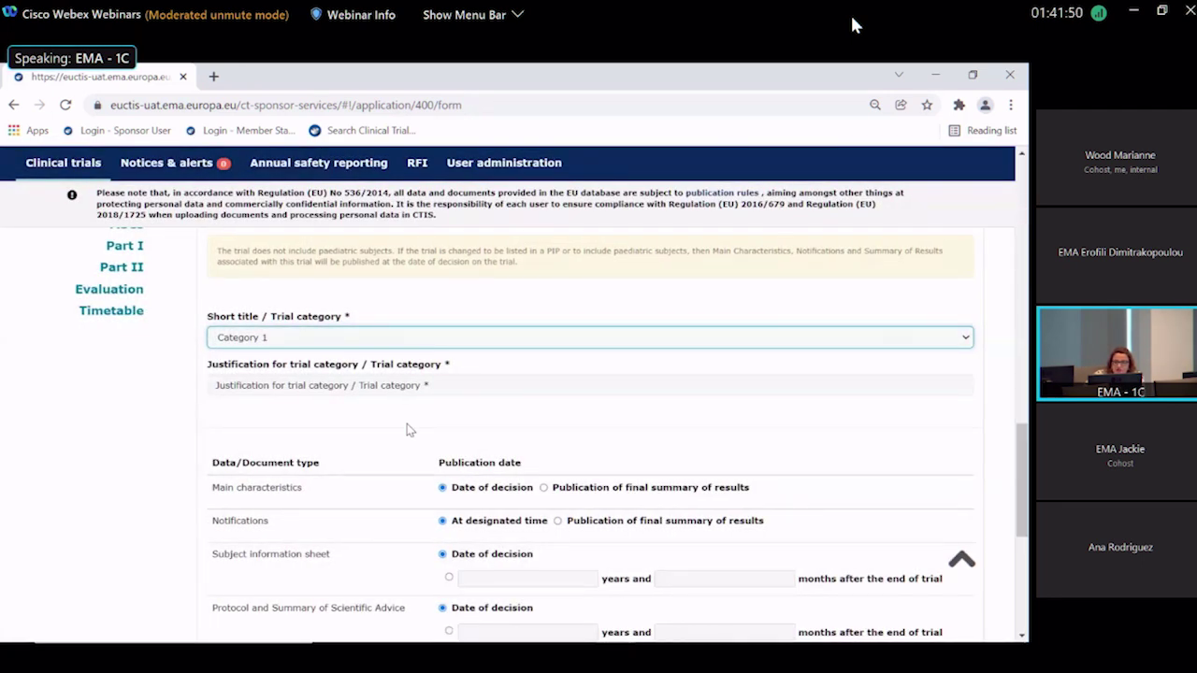
{"action": "scroll", "coordinate": [402, 428], "scroll_direction": "down", "scroll_amount": 3}
{"action": "scroll", "coordinate": [390, 426], "scroll_direction": "down", "scroll_amount": 2}
{"action": "scroll", "coordinate": [388, 422], "scroll_direction": "up", "scroll_amount": 2}
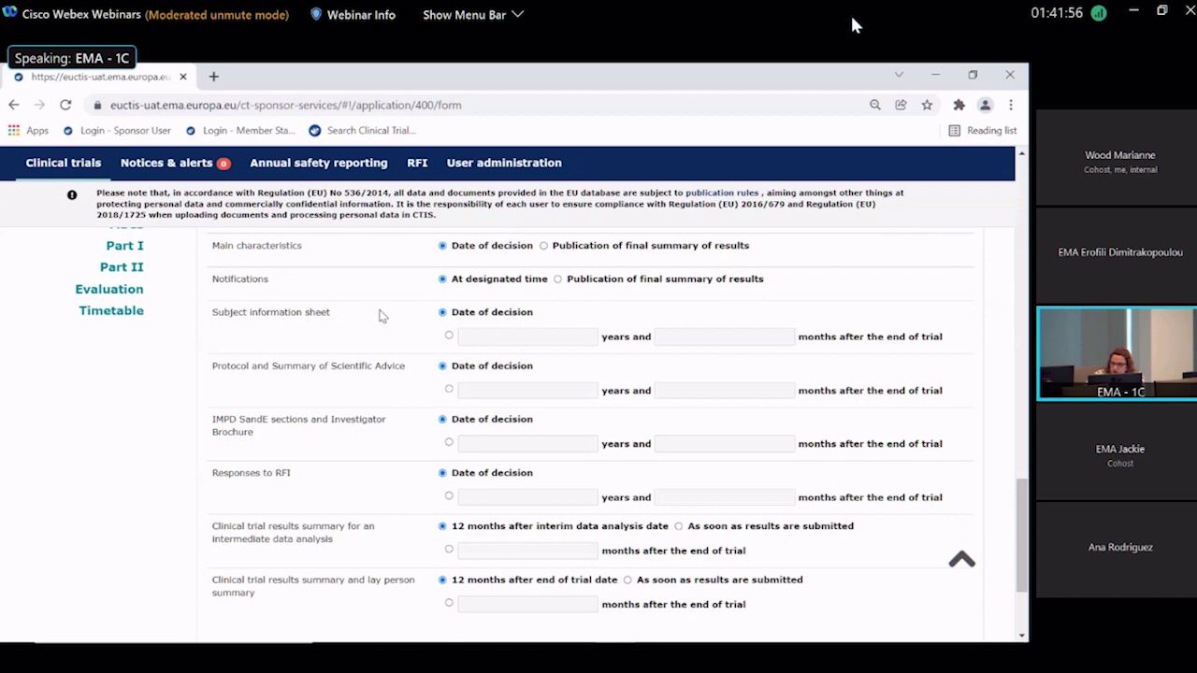
Step: Defer publication of the protocol and of the IMPD/Investigator Brochure by 2 years each
{"action": "left_click", "coordinate": [449, 391]}
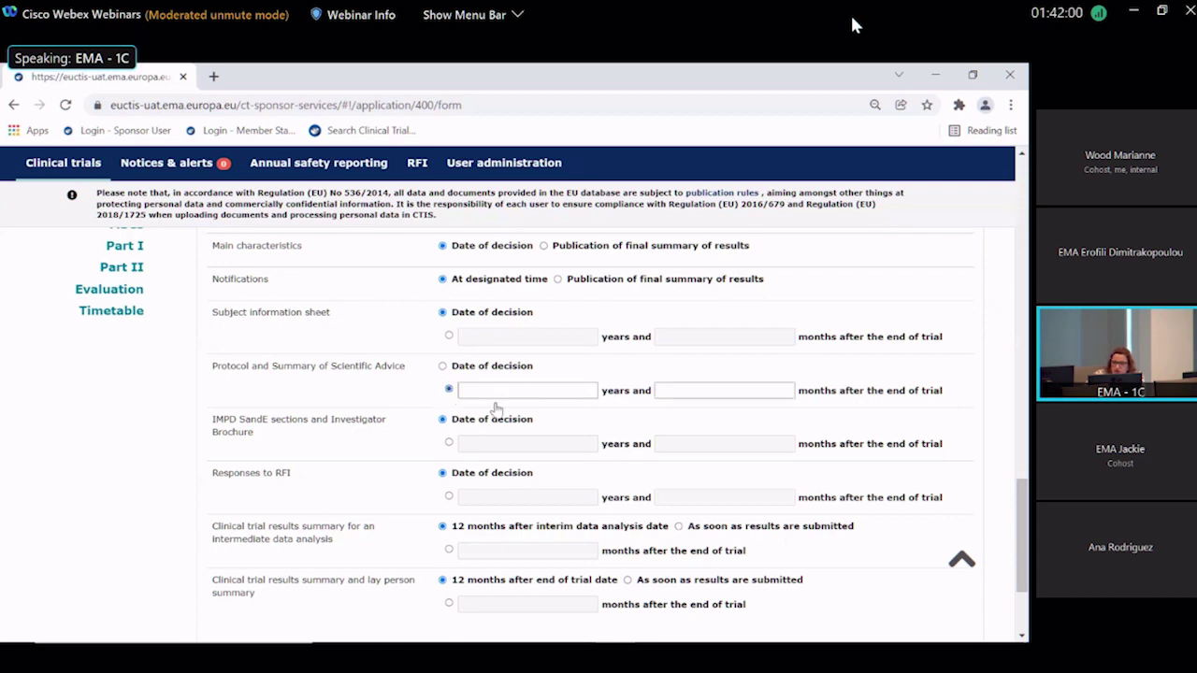
{"action": "left_click", "coordinate": [544, 393]}
{"action": "type", "text": "2"}
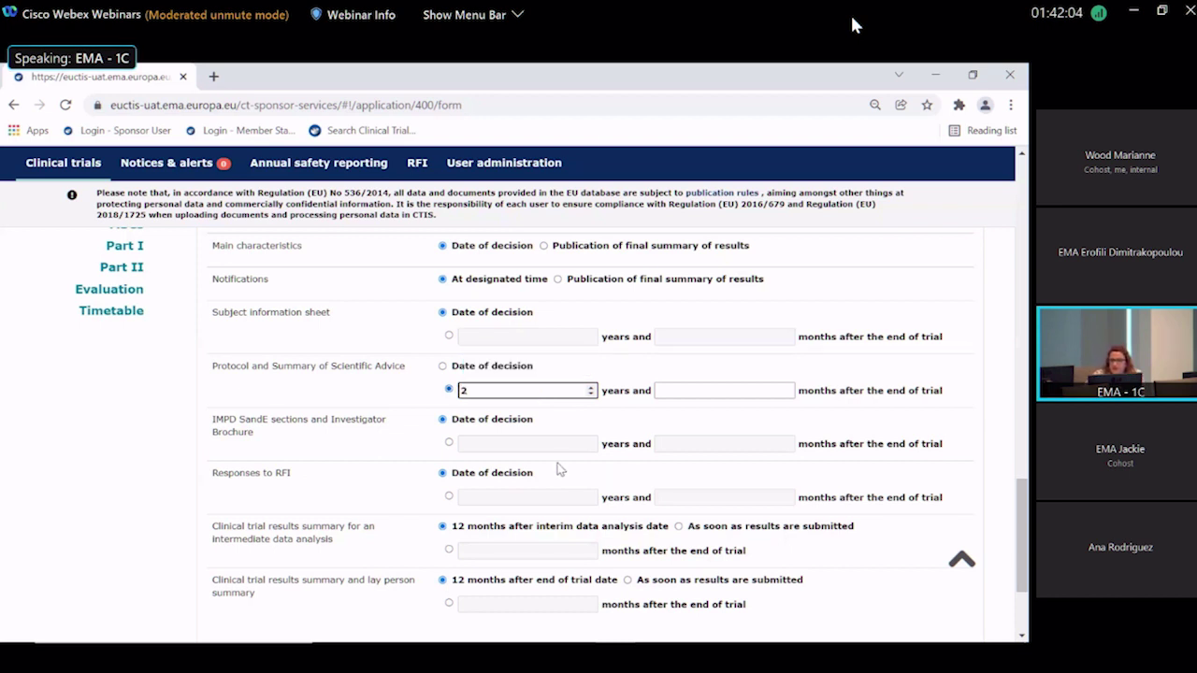
{"action": "left_click", "coordinate": [449, 443]}
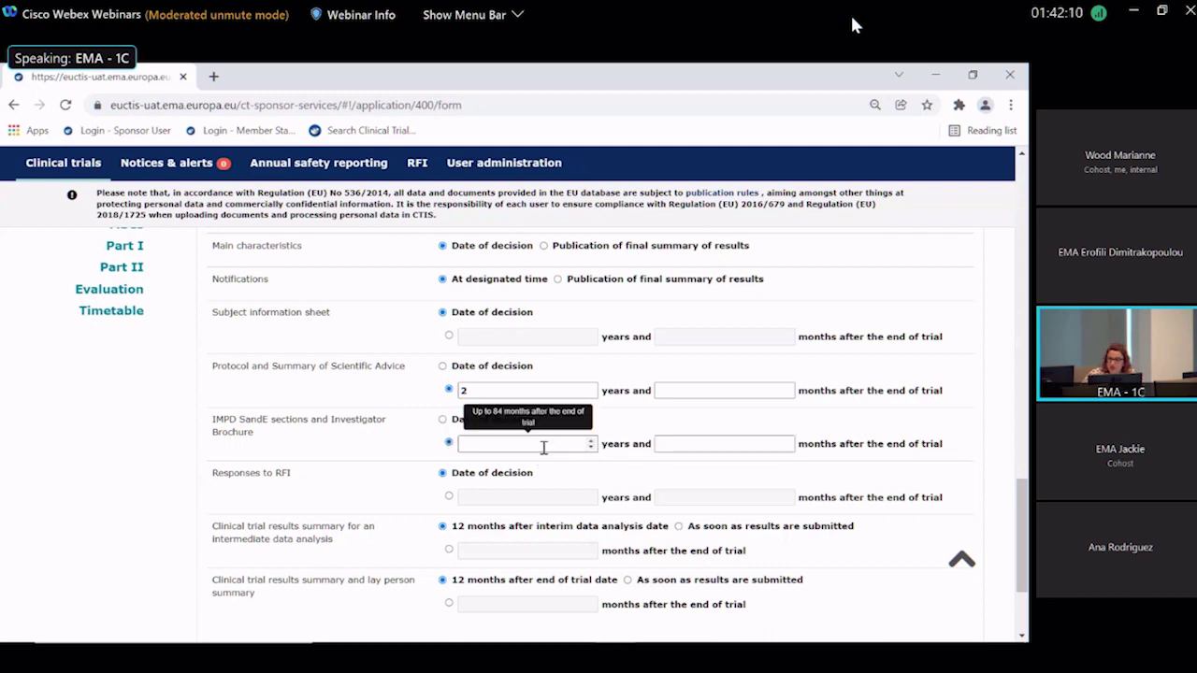
{"action": "left_click", "coordinate": [547, 445]}
{"action": "type", "text": "2"}
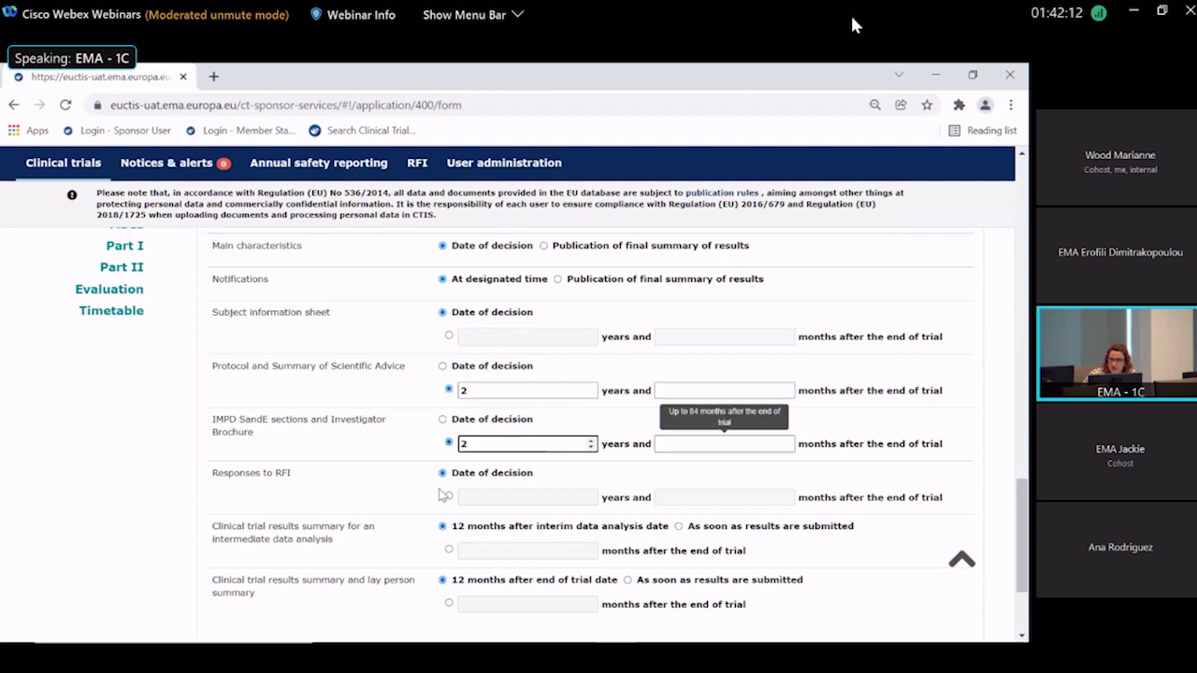
Step: Defer publication of responses to RFI by 1 year 6 months
{"action": "scroll", "coordinate": [462, 467], "scroll_direction": "down", "scroll_amount": 2}
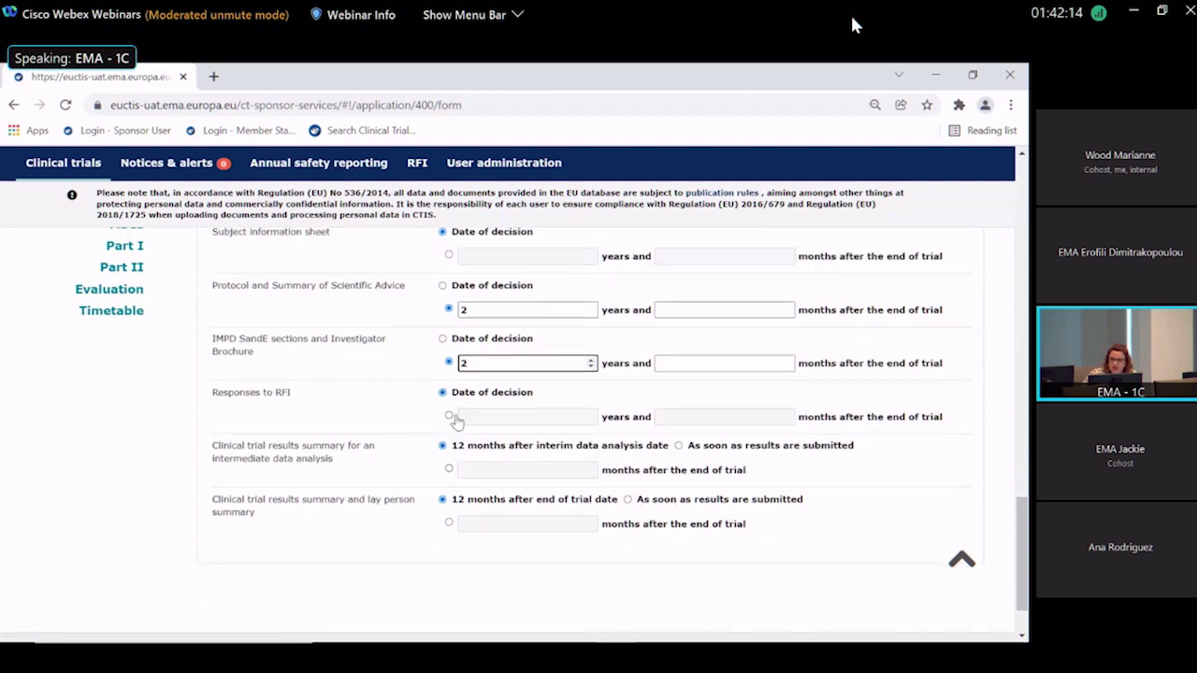
{"action": "left_click", "coordinate": [450, 417]}
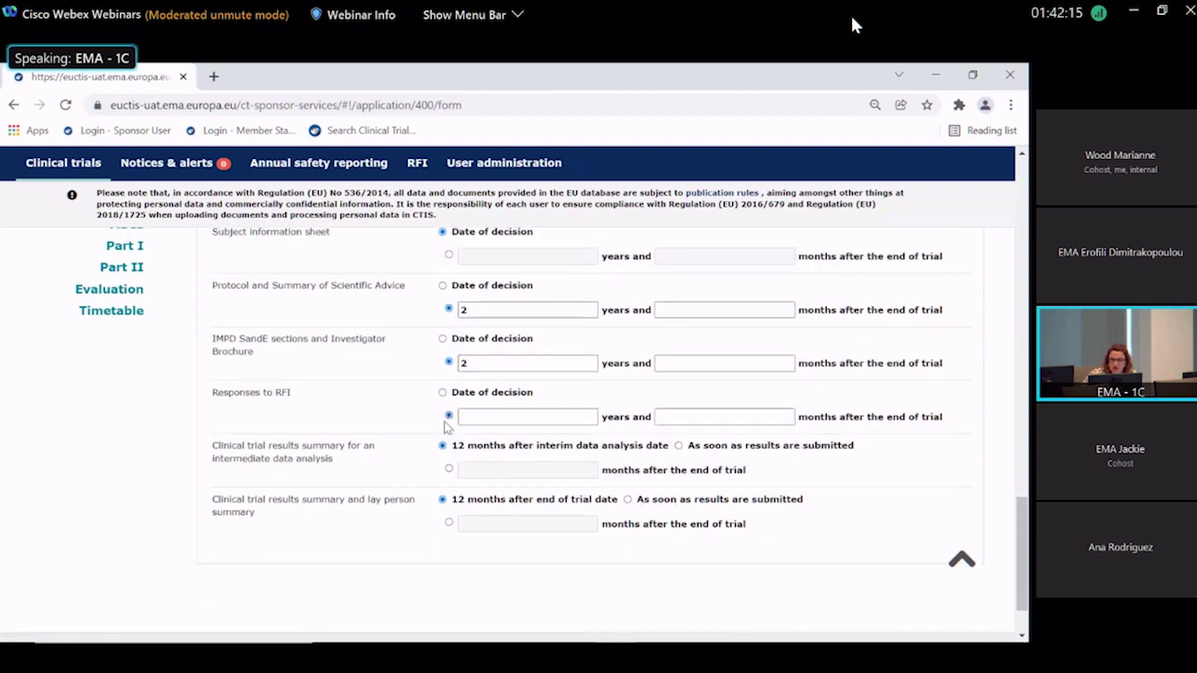
{"action": "left_click", "coordinate": [556, 417]}
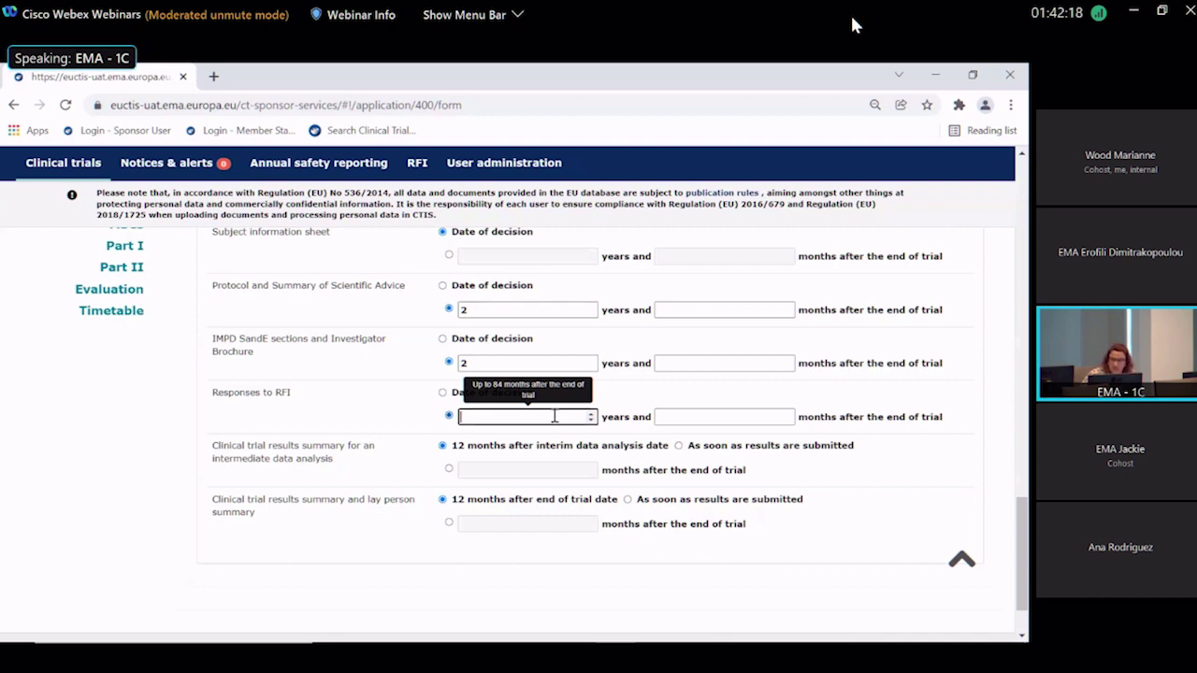
{"action": "type", "text": "1"}
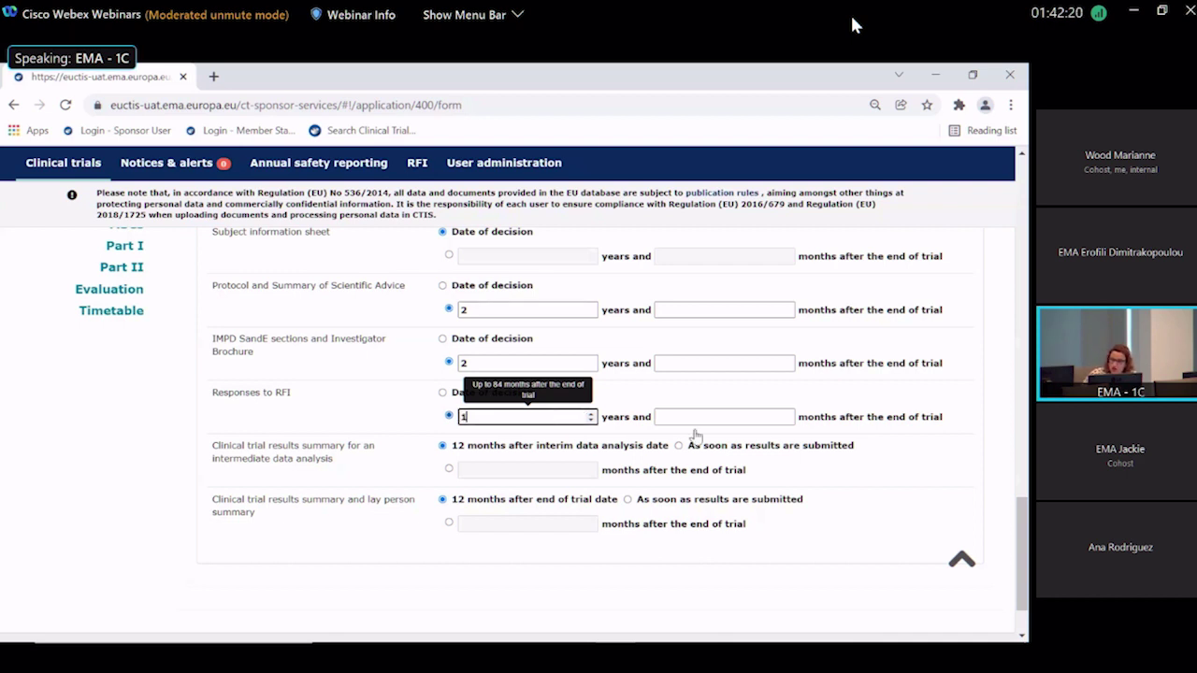
{"action": "left_click", "coordinate": [724, 419]}
{"action": "type", "text": "6"}
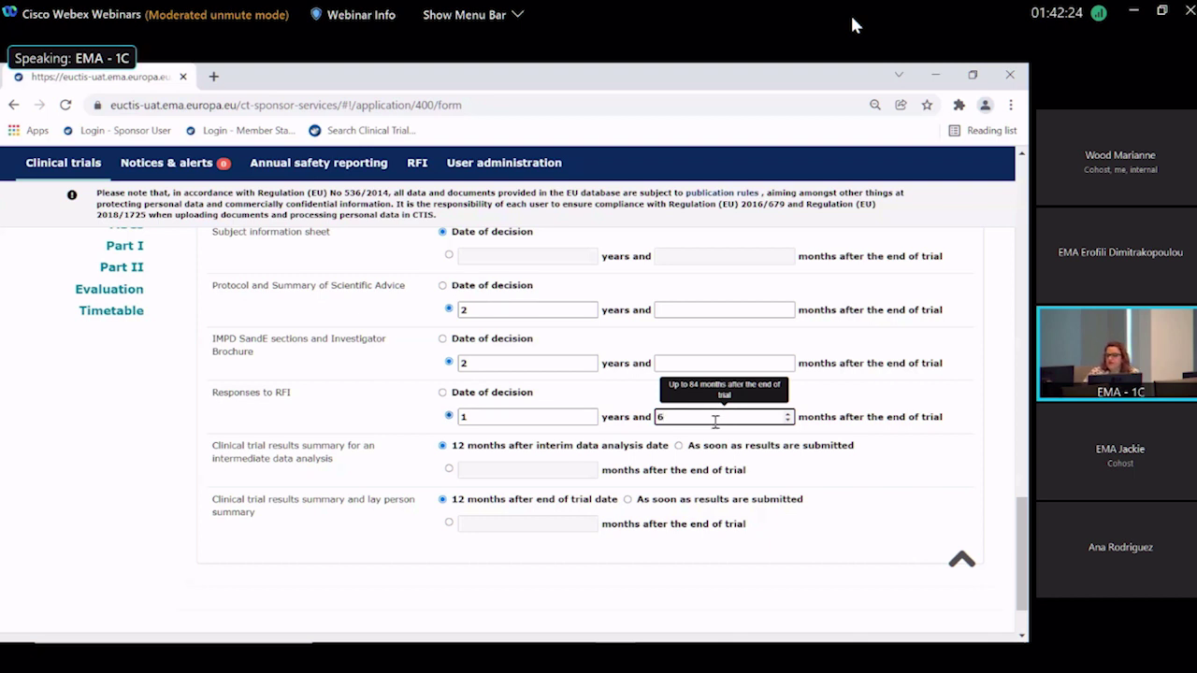
{"action": "scroll", "coordinate": [541, 453], "scroll_direction": "up", "scroll_amount": 5}
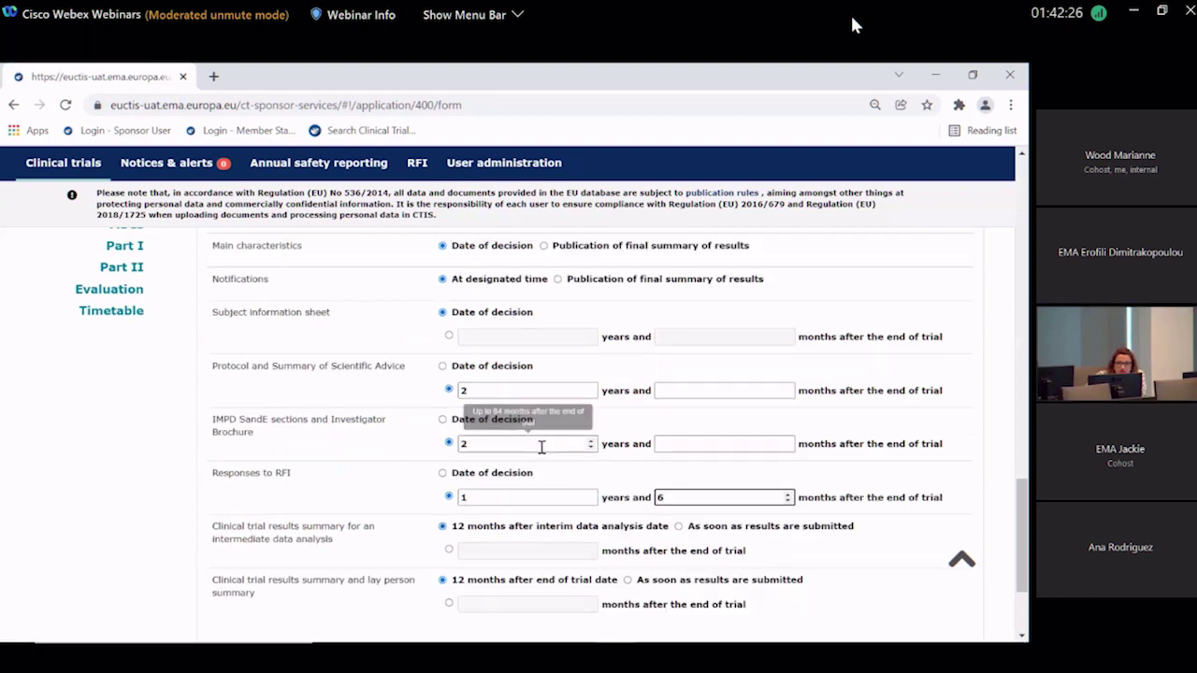
{"action": "scroll", "coordinate": [629, 505], "scroll_direction": "up", "scroll_amount": 3}
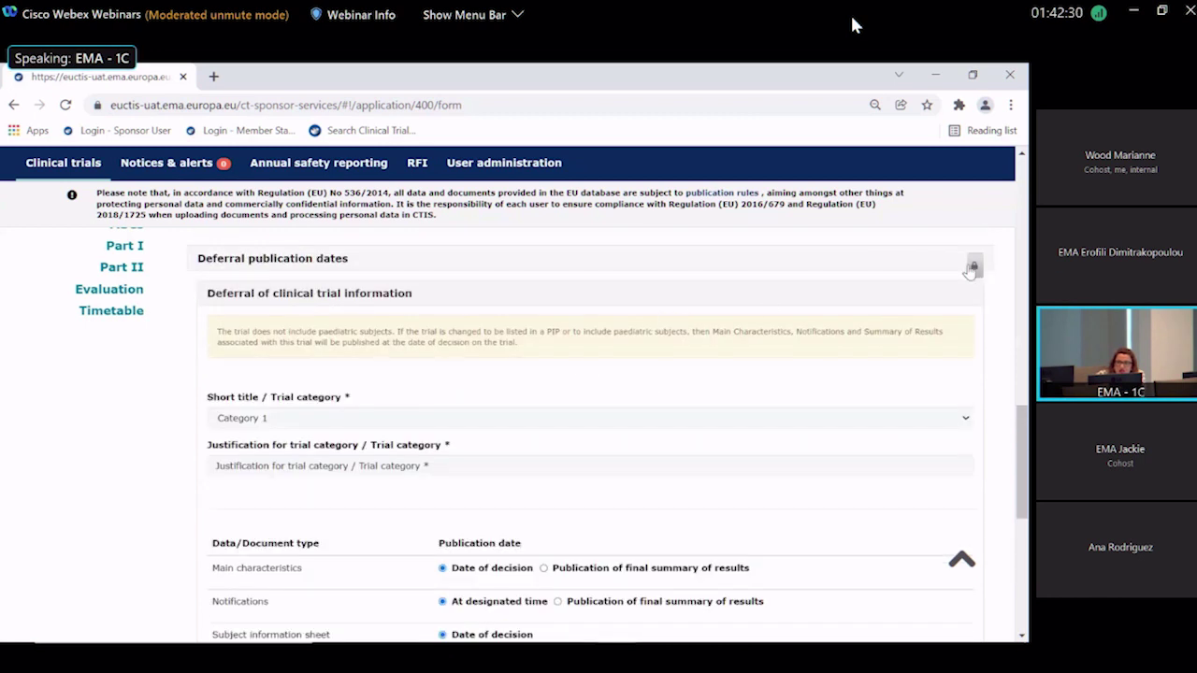
Step: Lock the deferral section, saving protocol and IMPD at 2 years and RFI responses at 1 year 6 months
{"action": "left_click", "coordinate": [972, 267]}
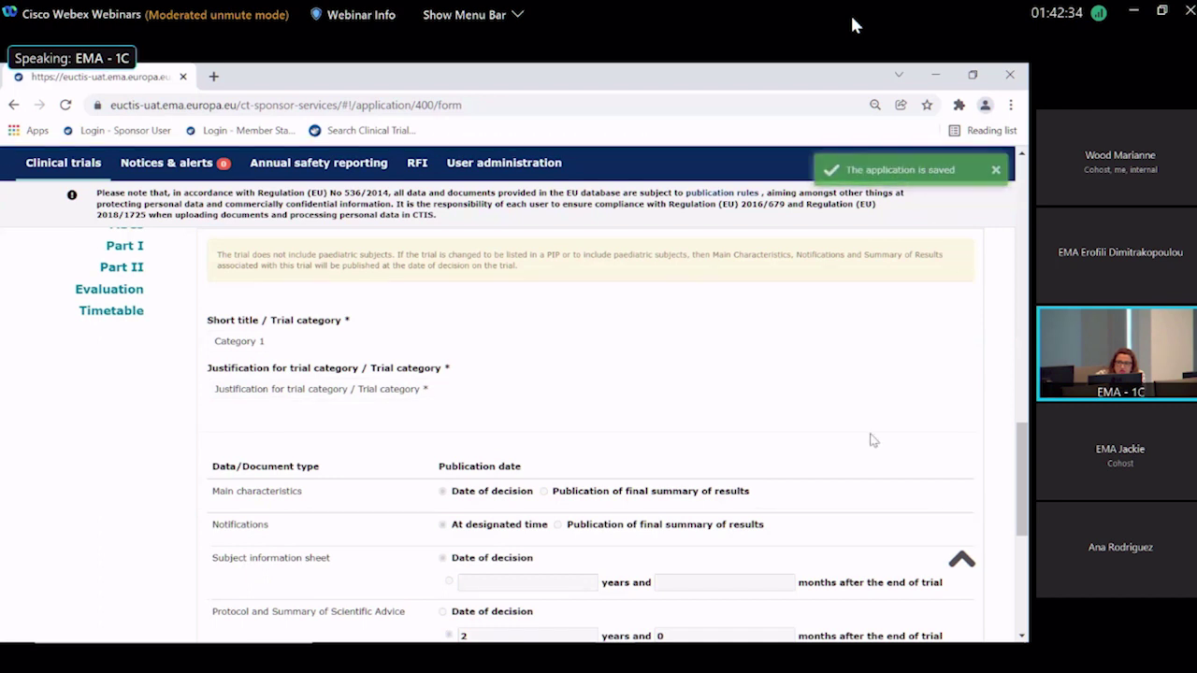
{"action": "scroll", "coordinate": [751, 377], "scroll_direction": "down", "scroll_amount": 5}
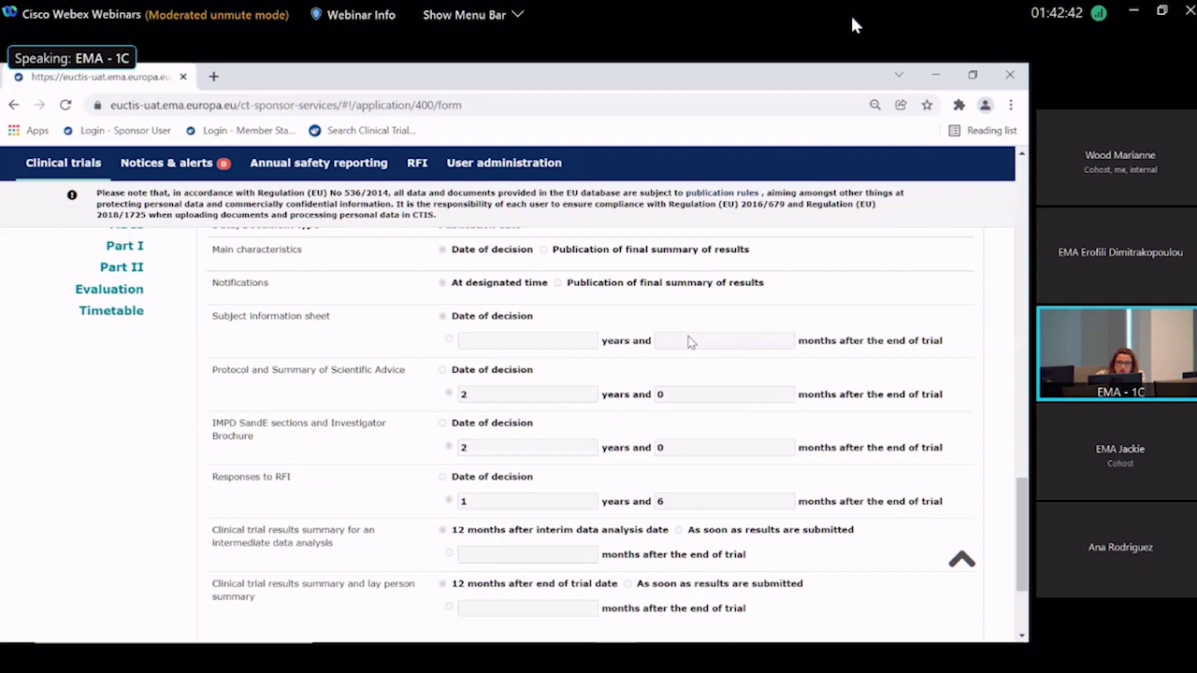
{"action": "scroll", "coordinate": [591, 440], "scroll_direction": "down", "scroll_amount": 2}
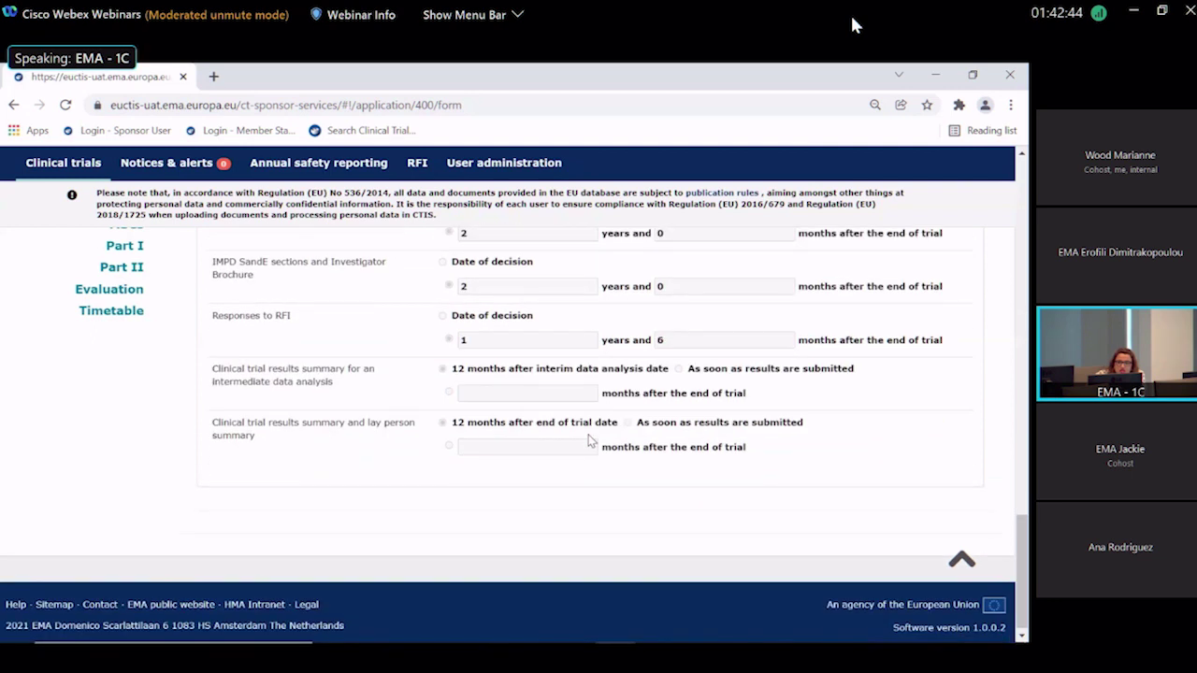
{"action": "scroll", "coordinate": [601, 441], "scroll_direction": "up", "scroll_amount": 8}
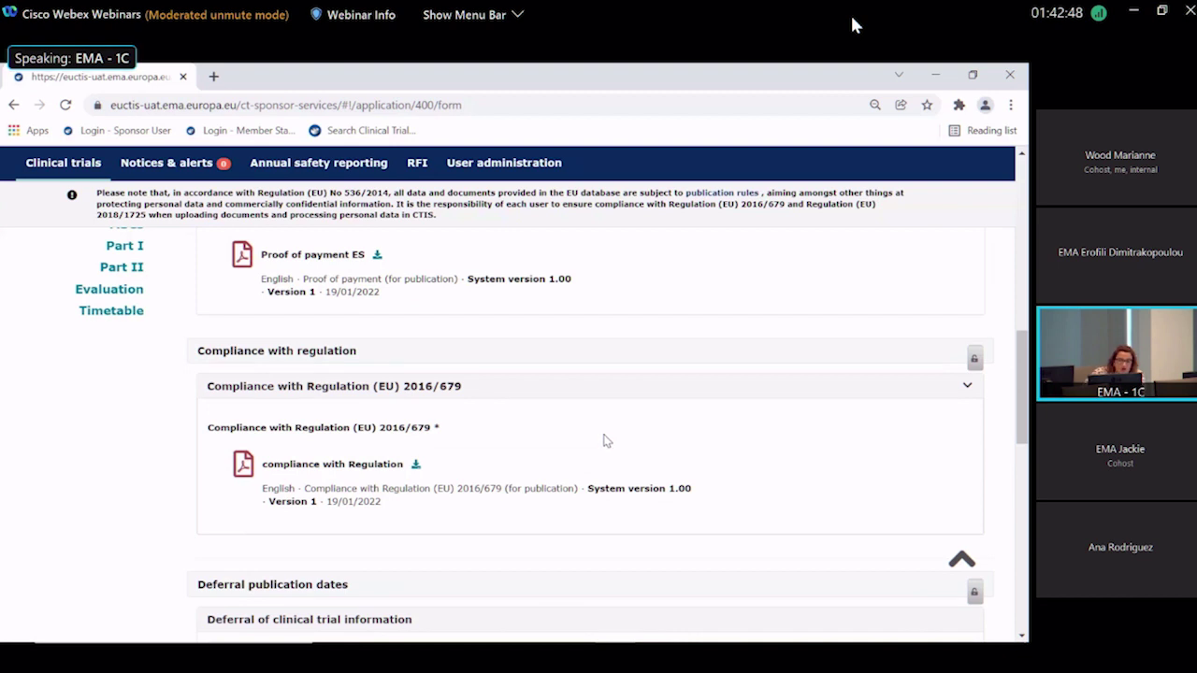
{"action": "scroll", "coordinate": [601, 431], "scroll_direction": "up", "scroll_amount": 6}
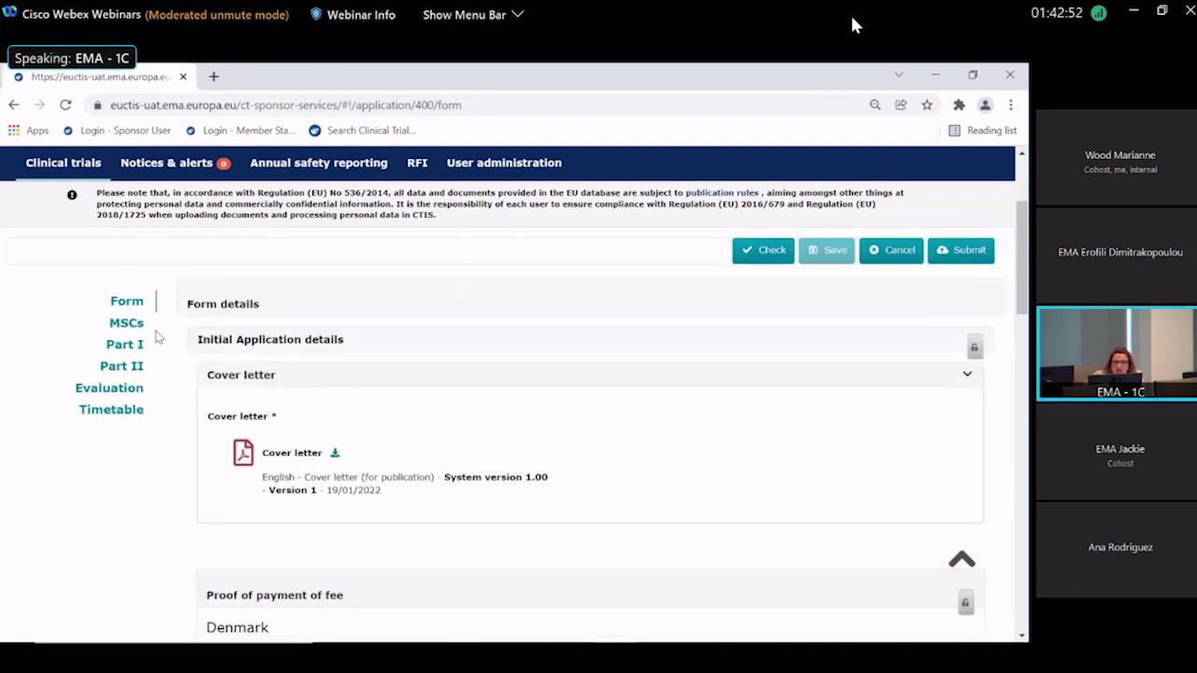
Step: Open MSCs showing Denmark (25 subjects) and Spain (56), then unlock and re-lock the table to save it
{"action": "left_click", "coordinate": [136, 325]}
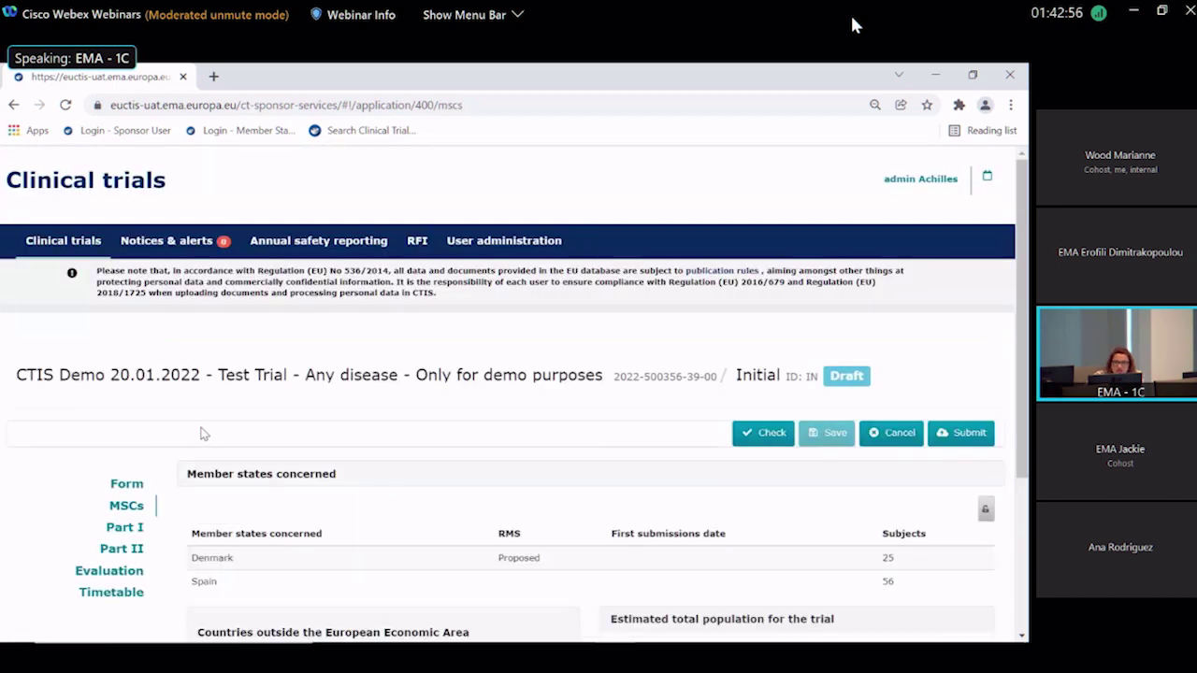
{"action": "scroll", "coordinate": [318, 430], "scroll_direction": "down", "scroll_amount": 2}
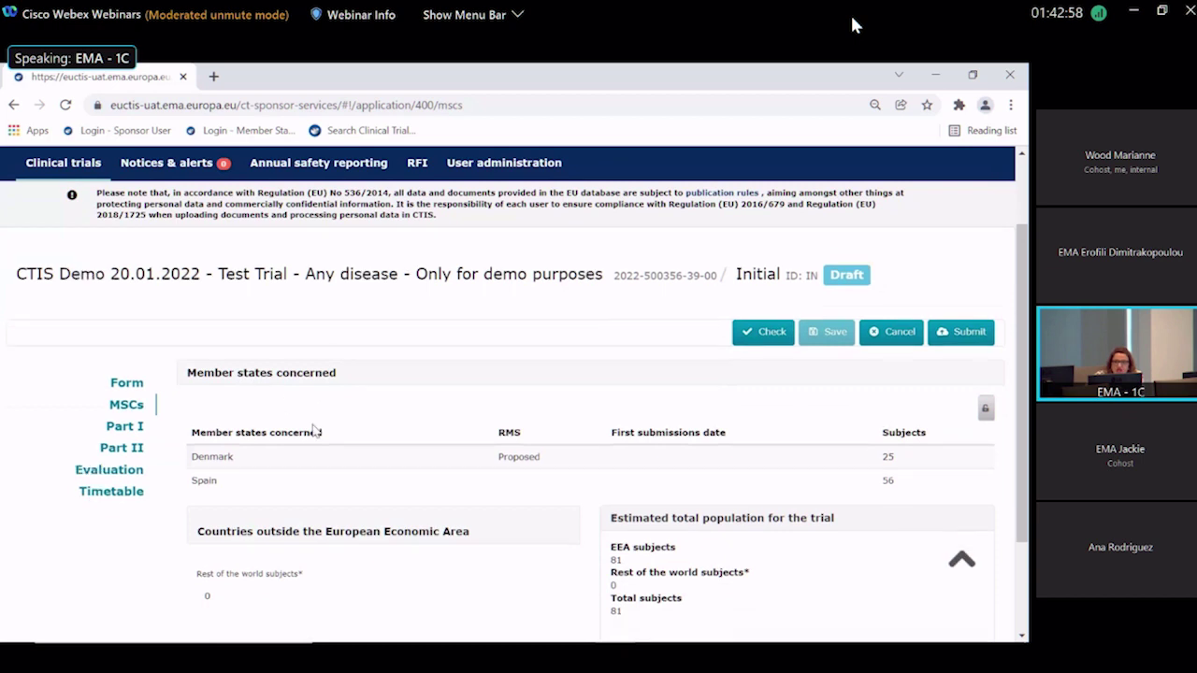
{"action": "scroll", "coordinate": [315, 430], "scroll_direction": "down", "scroll_amount": 1}
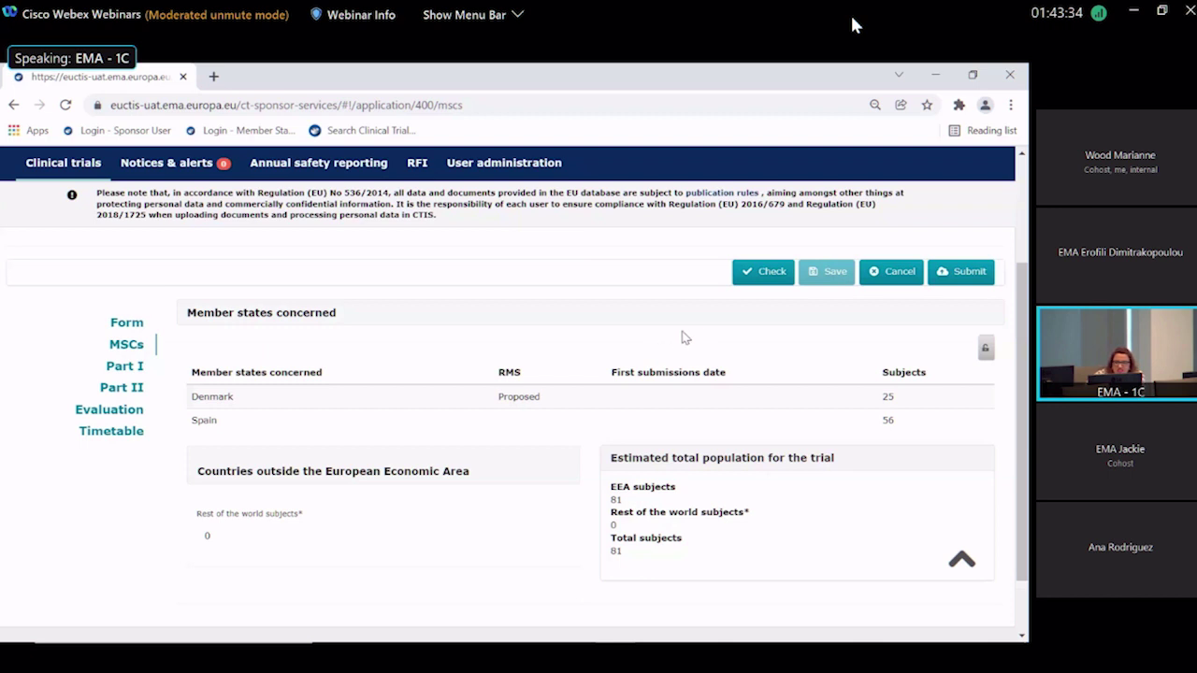
{"action": "left_click", "coordinate": [988, 350]}
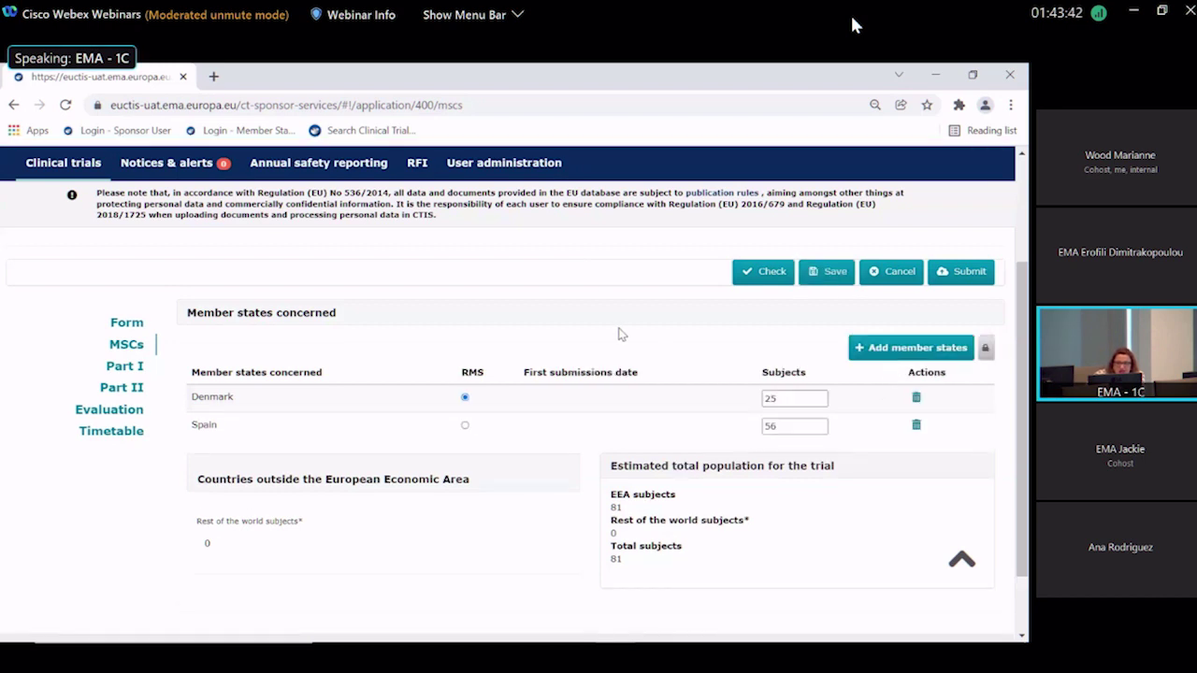
{"action": "scroll", "coordinate": [612, 331], "scroll_direction": "down", "scroll_amount": 2}
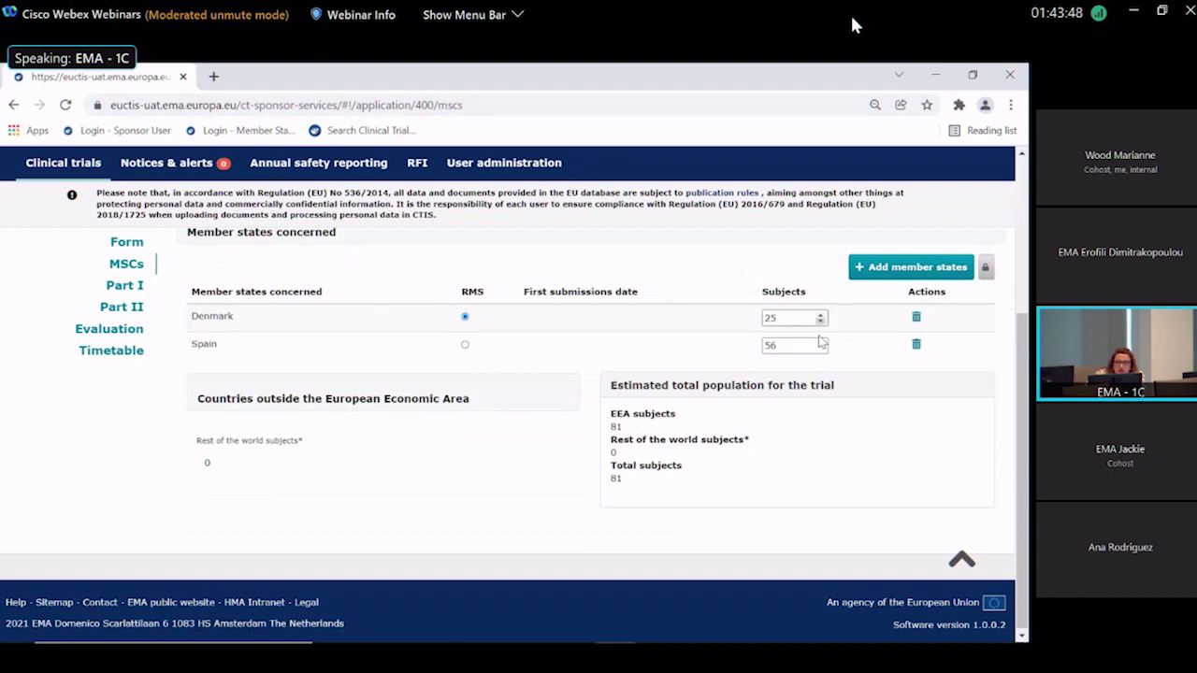
{"action": "scroll", "coordinate": [759, 336], "scroll_direction": "up", "scroll_amount": 1}
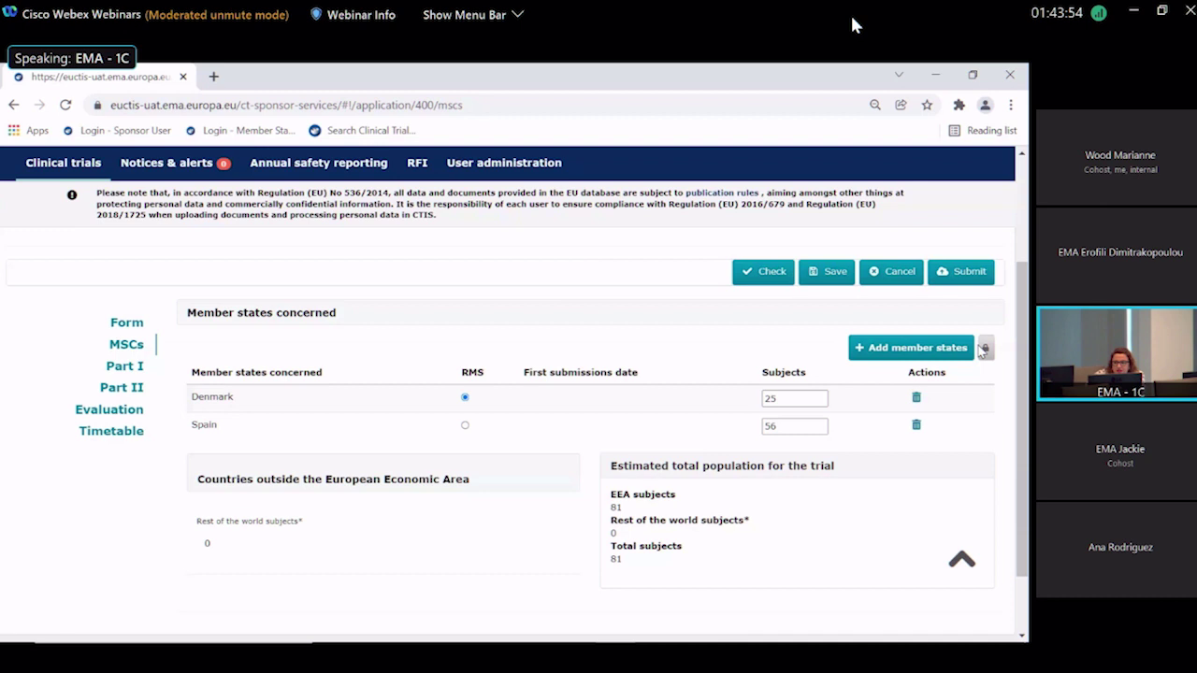
{"action": "left_click", "coordinate": [983, 348]}
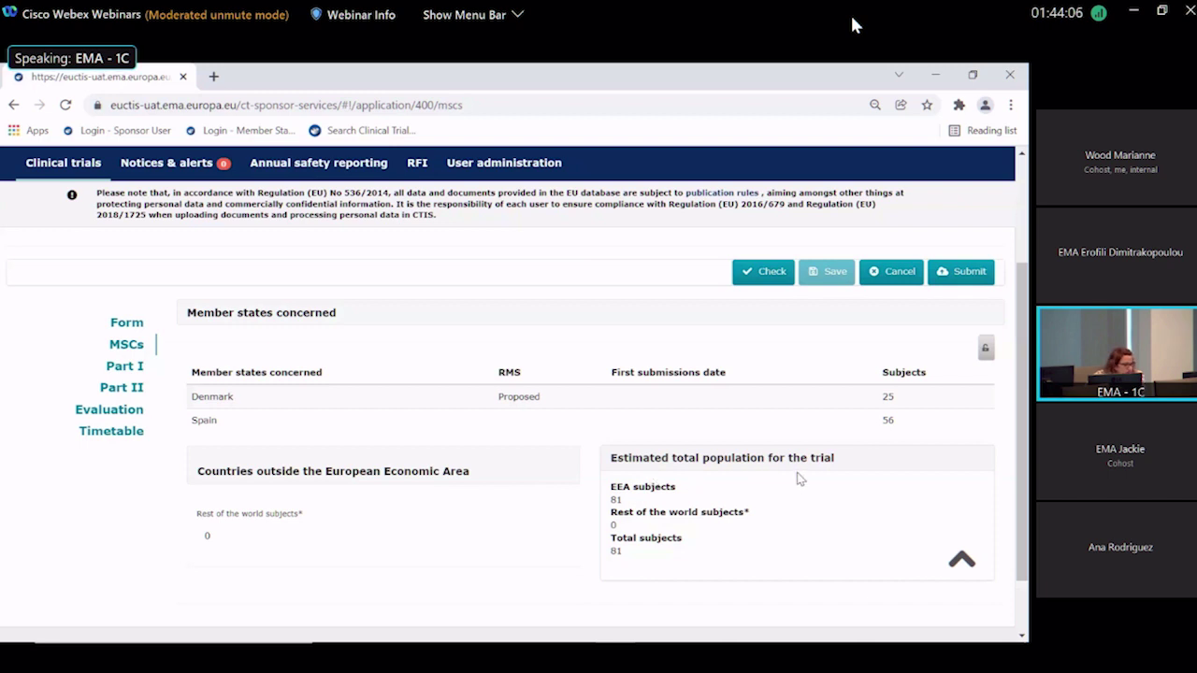
Step: Open Part I and scroll through its trial details sections
{"action": "left_click", "coordinate": [137, 365]}
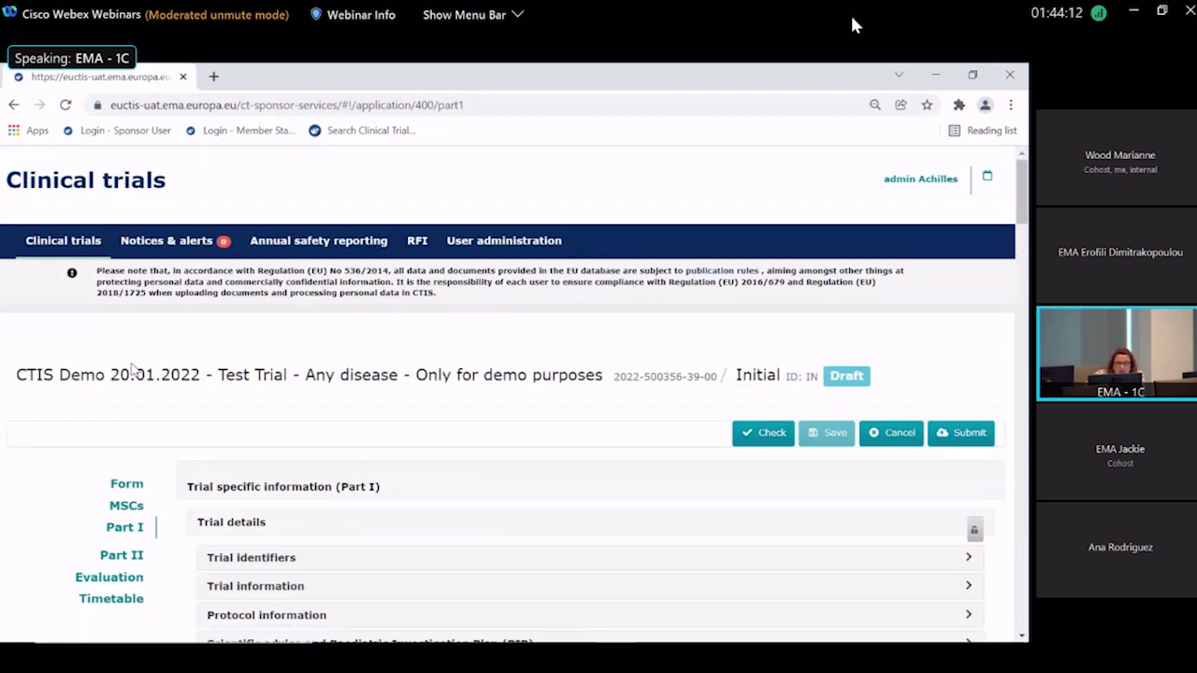
{"action": "scroll", "coordinate": [131, 367], "scroll_direction": "down", "scroll_amount": 1}
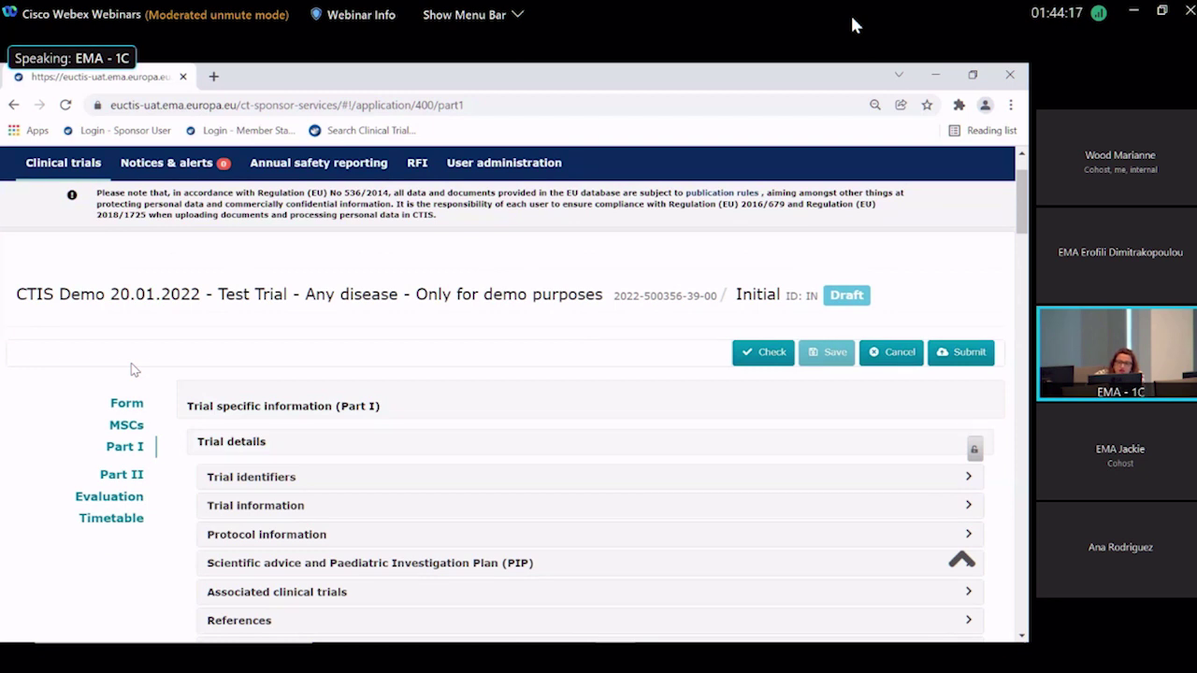
{"action": "scroll", "coordinate": [214, 400], "scroll_direction": "down", "scroll_amount": 1}
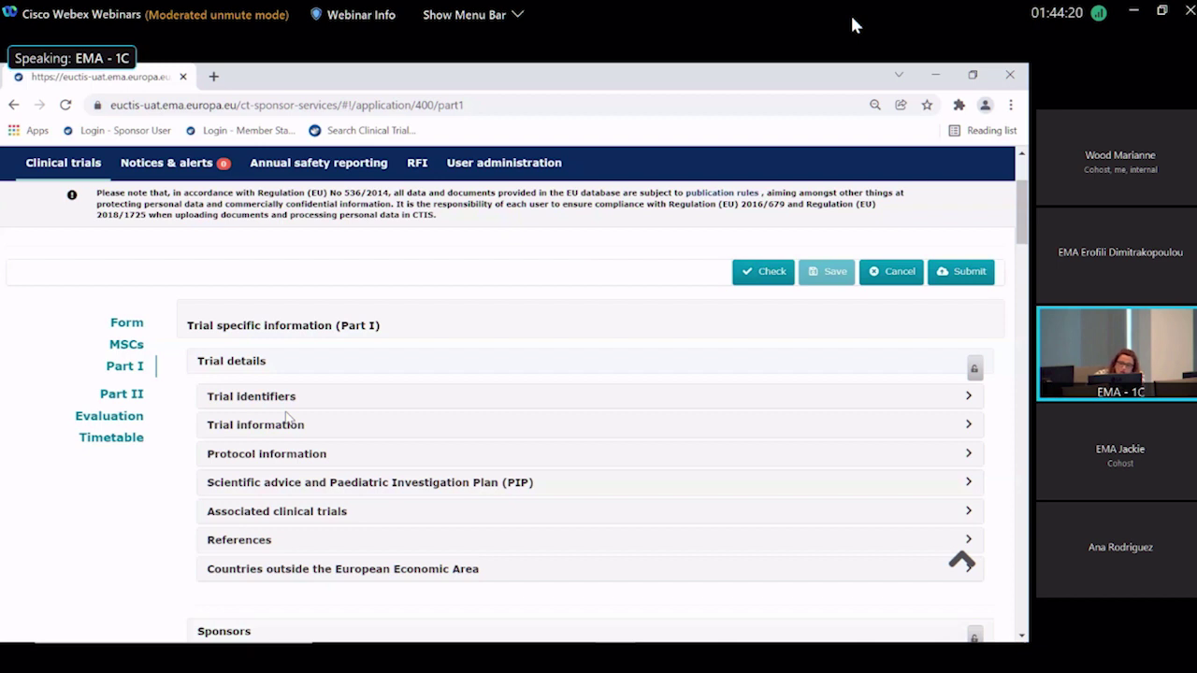
{"action": "scroll", "coordinate": [285, 416], "scroll_direction": "down", "scroll_amount": 2}
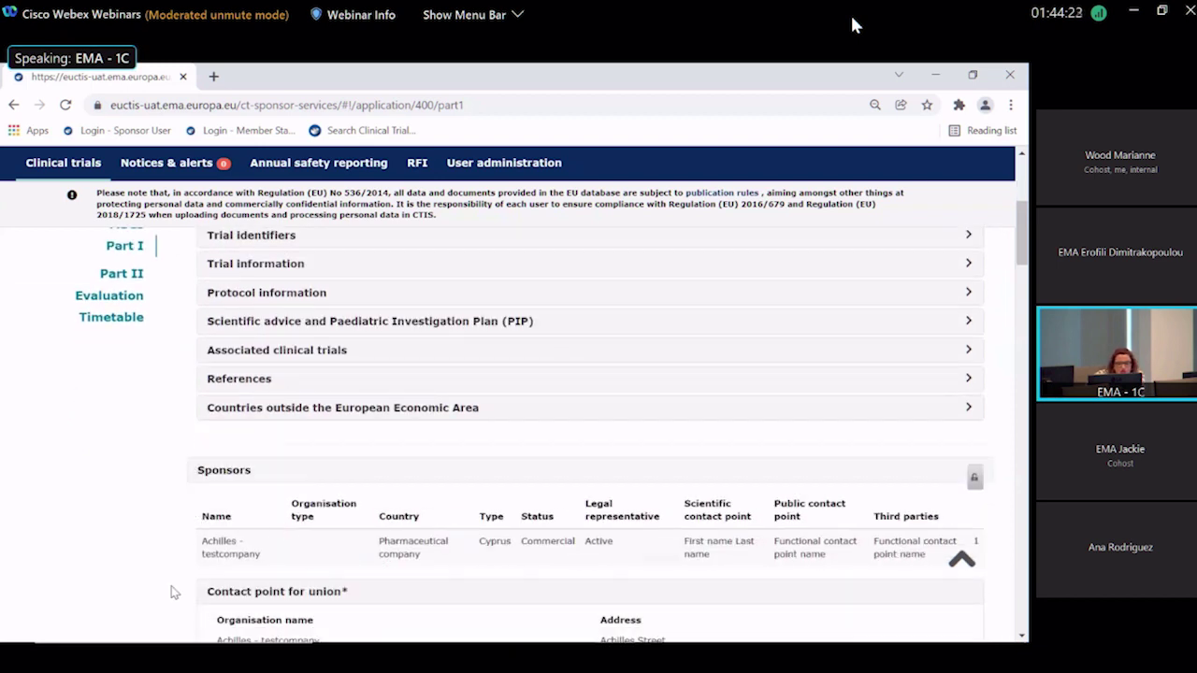
{"action": "scroll", "coordinate": [314, 575], "scroll_direction": "down", "scroll_amount": 5}
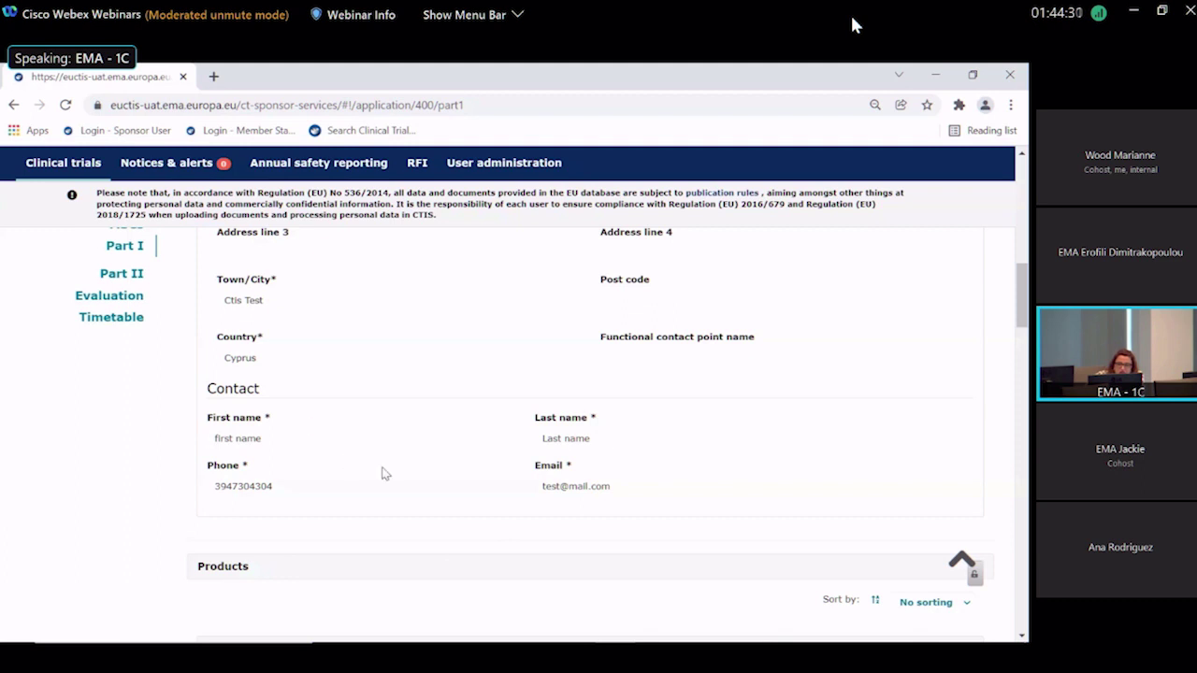
{"action": "scroll", "coordinate": [387, 468], "scroll_direction": "up", "scroll_amount": 5}
{"action": "scroll", "coordinate": [397, 469], "scroll_direction": "up", "scroll_amount": 3}
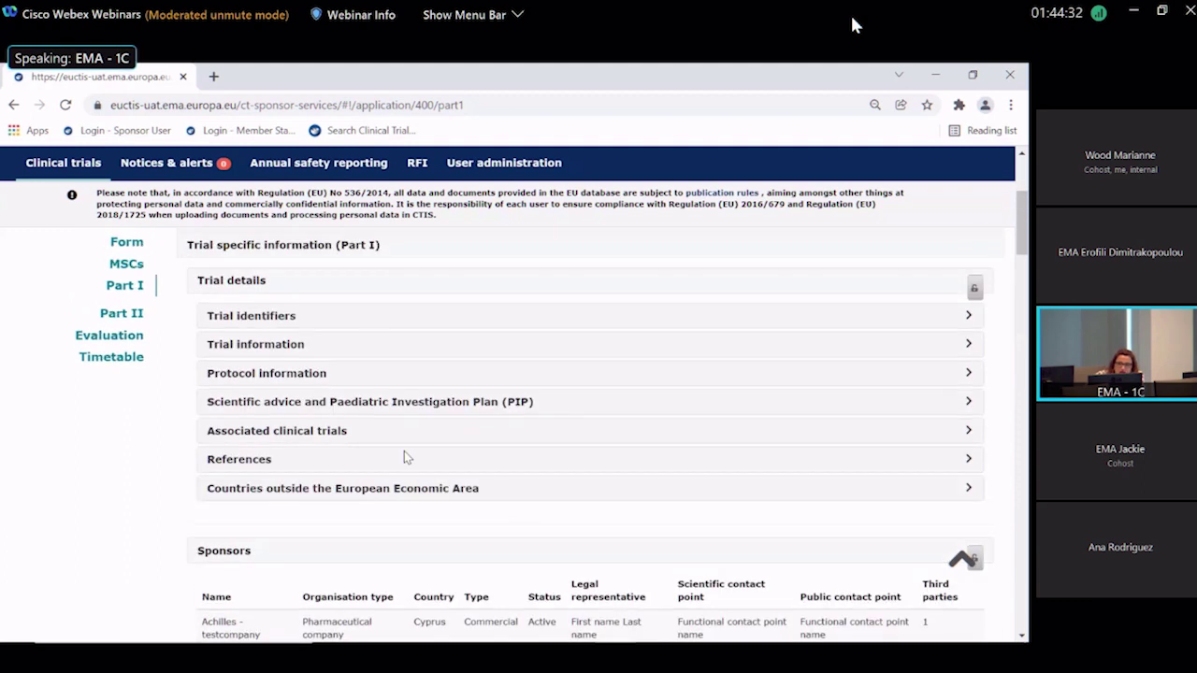
Step: Return to the top of Part I and use the lock beside Trial details to reveal the trial identifiers
{"action": "scroll", "coordinate": [374, 348], "scroll_direction": "down", "scroll_amount": 2}
{"action": "scroll", "coordinate": [308, 551], "scroll_direction": "down", "scroll_amount": 4}
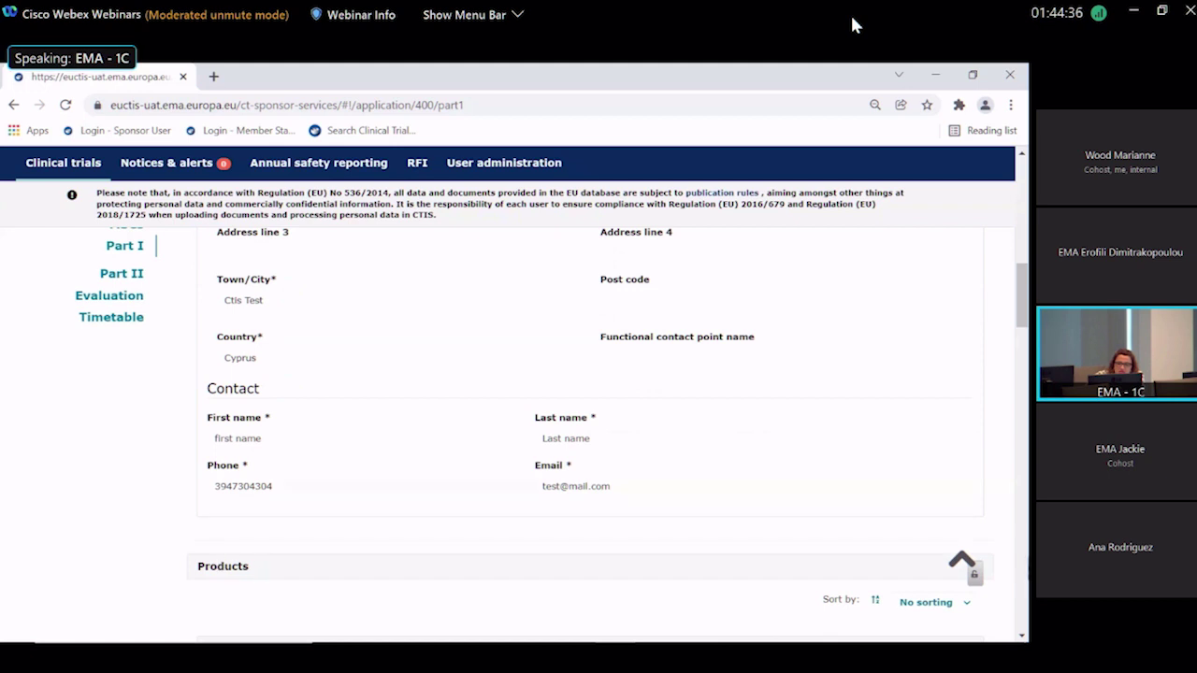
{"action": "scroll", "coordinate": [932, 527], "scroll_direction": "up", "scroll_amount": 3}
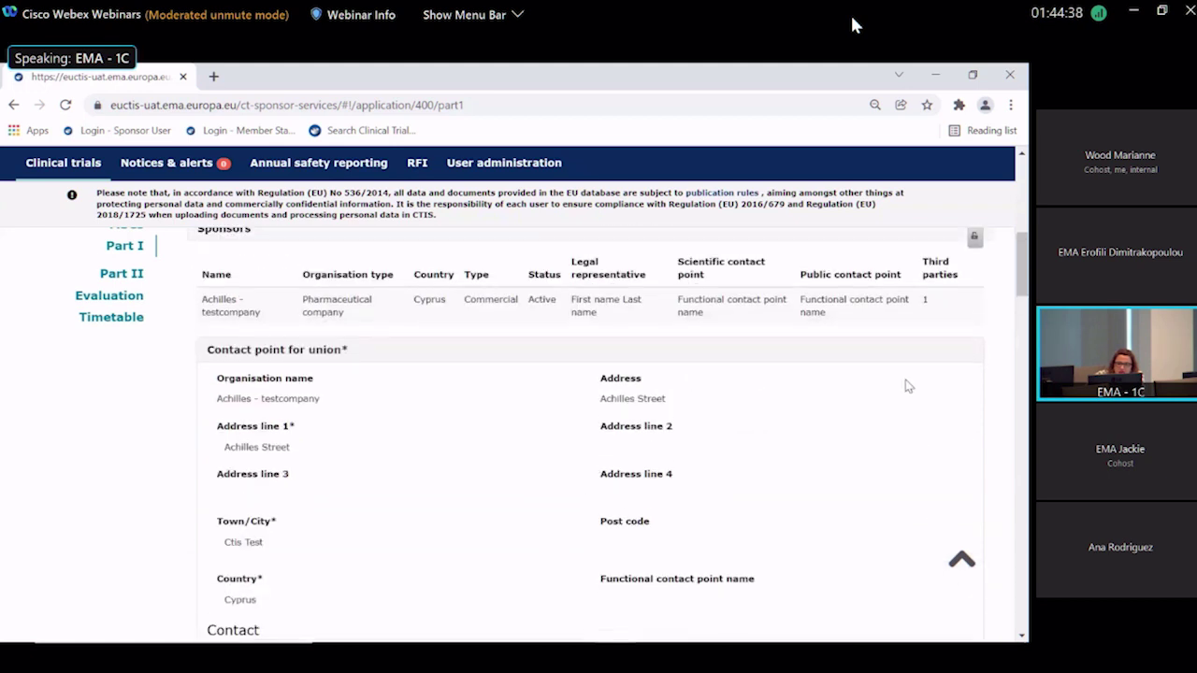
{"action": "scroll", "coordinate": [636, 341], "scroll_direction": "up", "scroll_amount": 1}
{"action": "scroll", "coordinate": [635, 344], "scroll_direction": "up", "scroll_amount": 2}
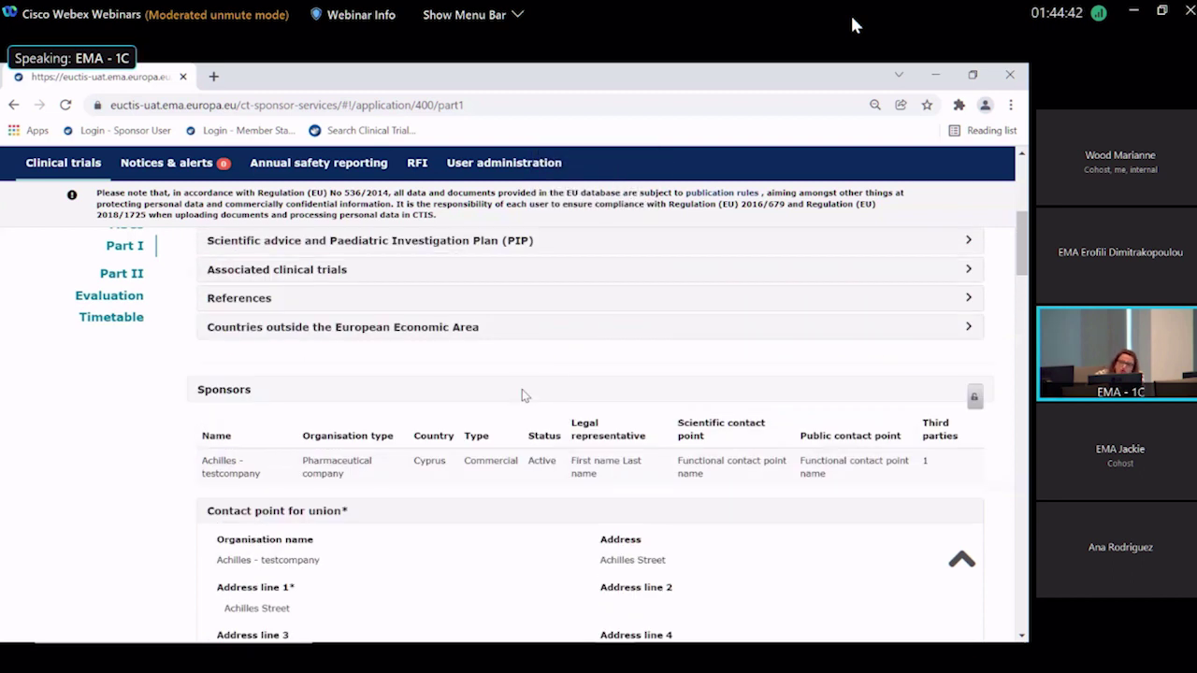
{"action": "scroll", "coordinate": [522, 389], "scroll_direction": "up", "scroll_amount": 3}
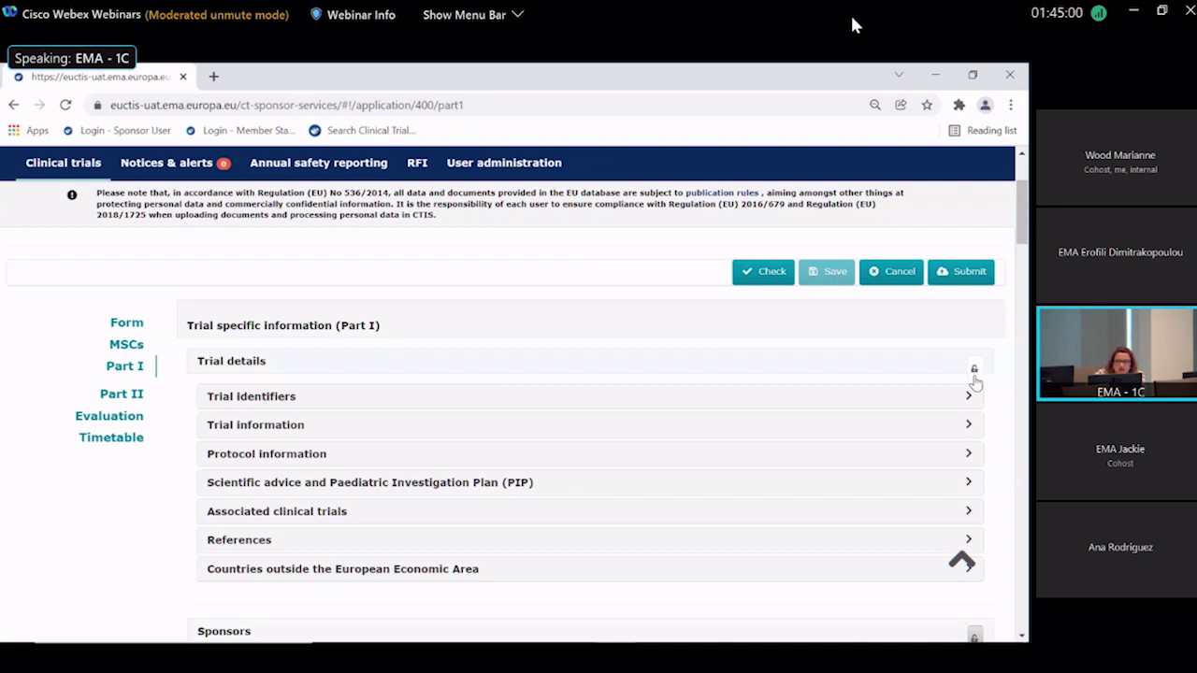
{"action": "left_click", "coordinate": [974, 374]}
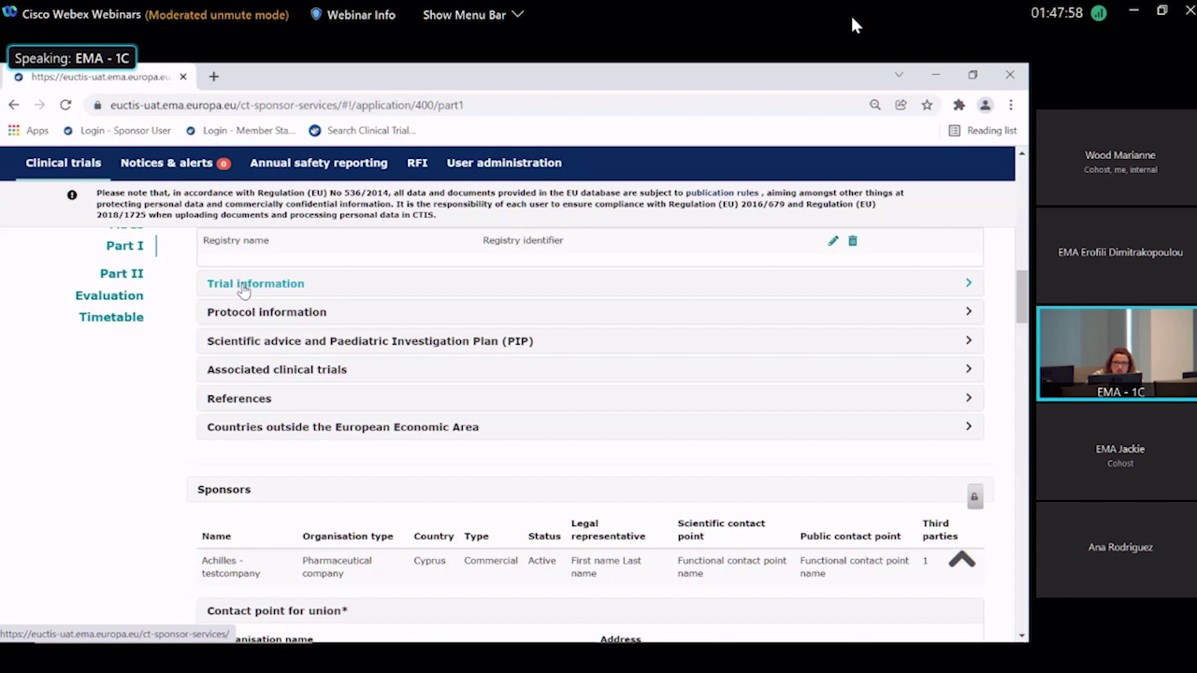
Step: Expand Trial information and review its trial category, medical condition and objectives
{"action": "left_click", "coordinate": [243, 288]}
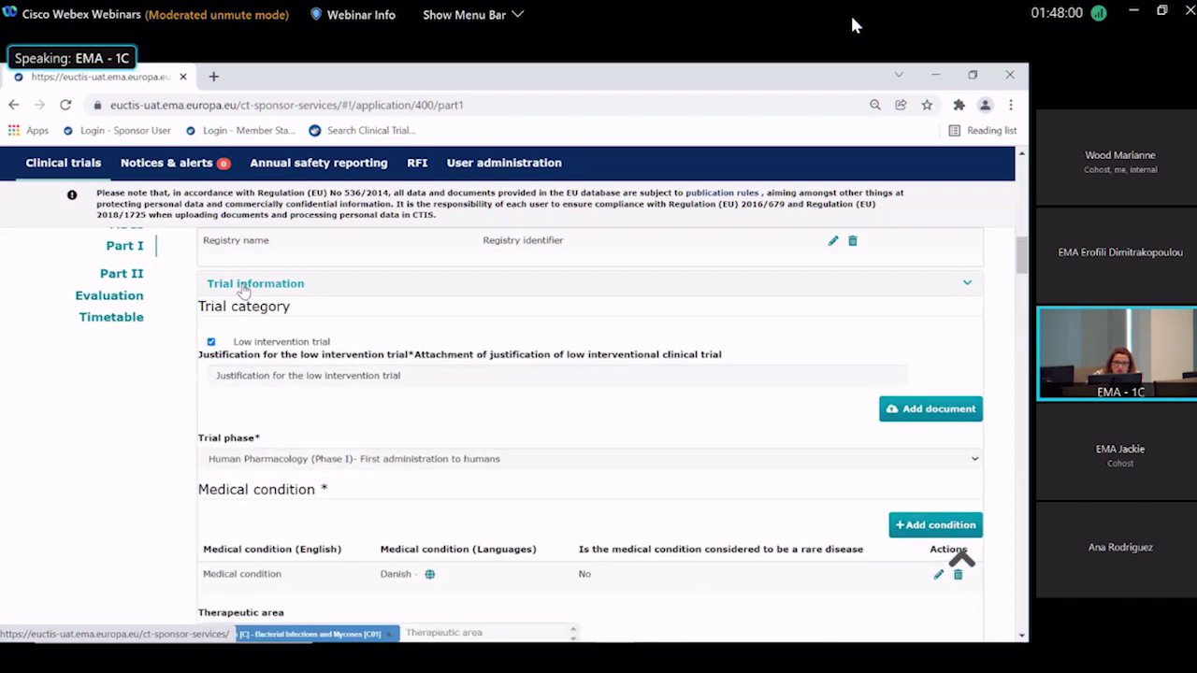
{"action": "scroll", "coordinate": [272, 271], "scroll_direction": "down", "scroll_amount": 2}
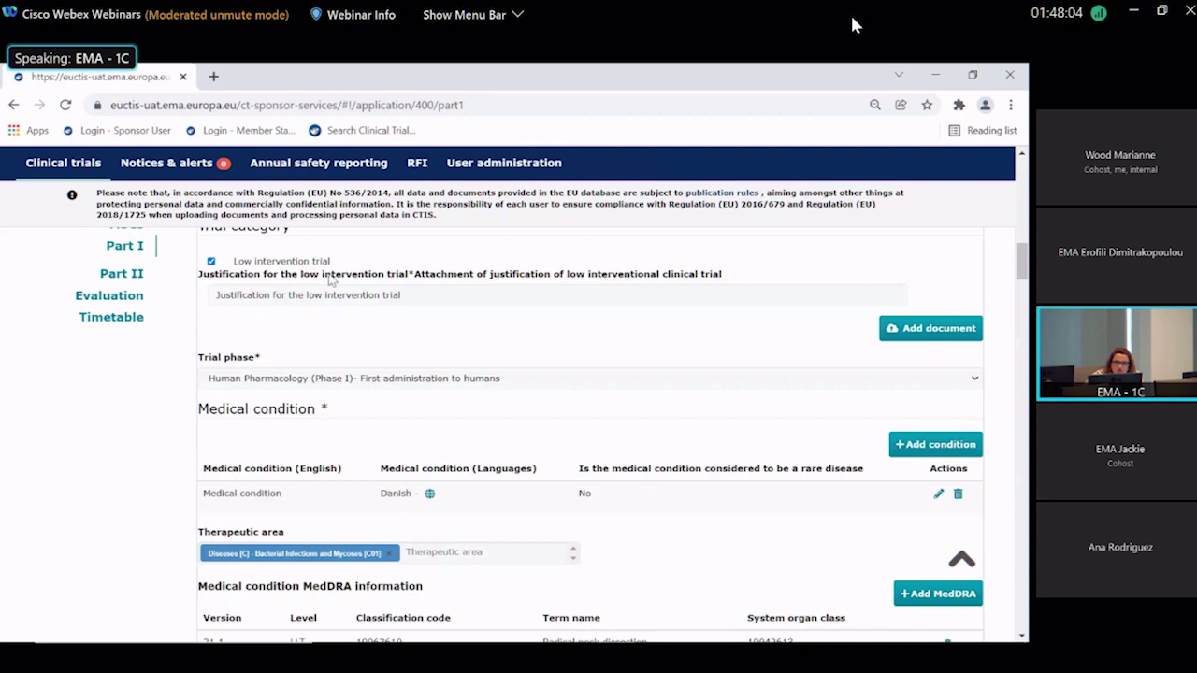
{"action": "scroll", "coordinate": [329, 281], "scroll_direction": "up", "scroll_amount": 2}
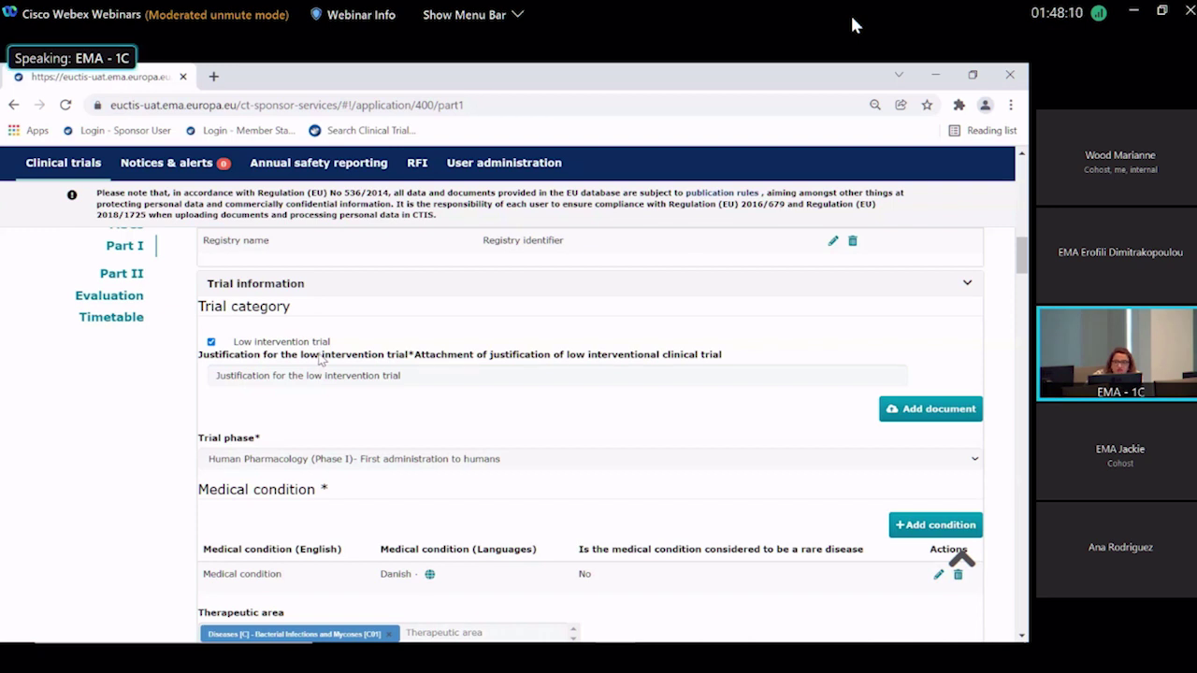
{"action": "scroll", "coordinate": [321, 360], "scroll_direction": "down", "scroll_amount": 1}
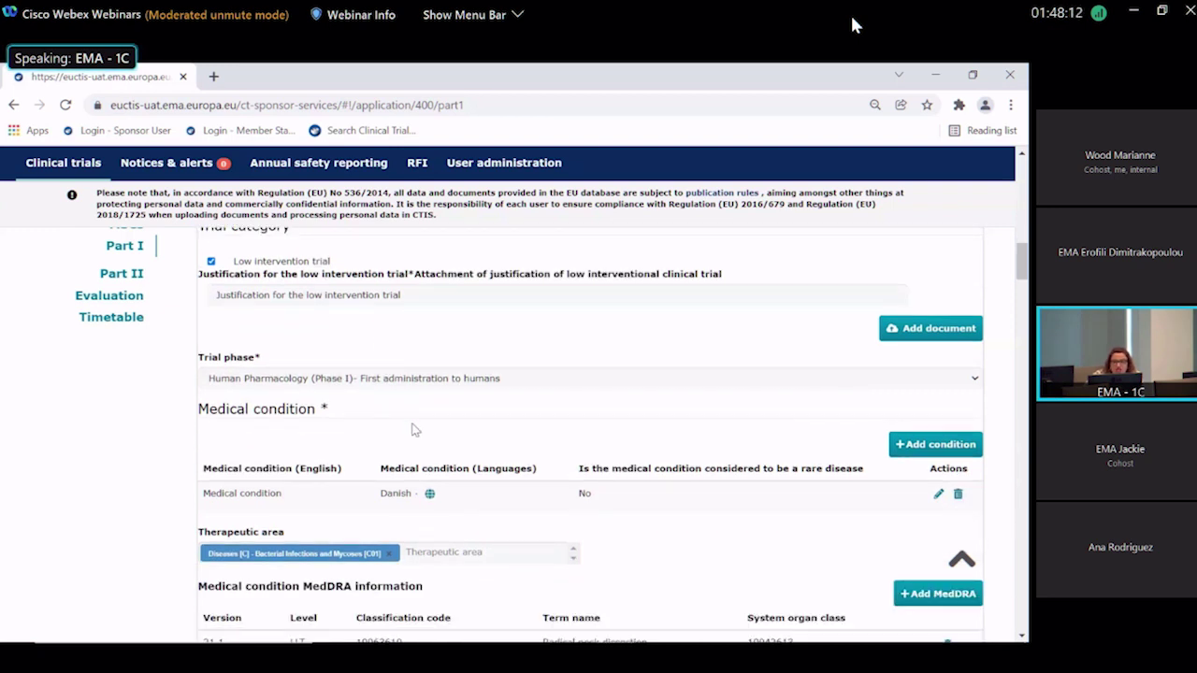
{"action": "scroll", "coordinate": [416, 427], "scroll_direction": "down", "scroll_amount": 1}
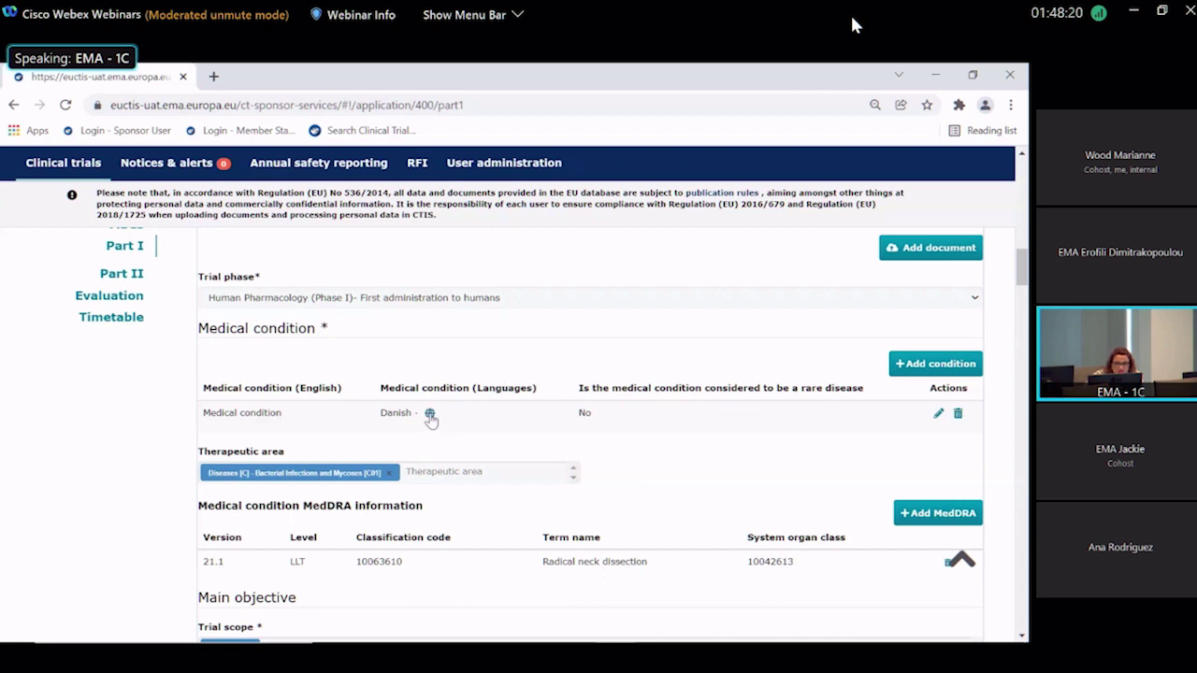
{"action": "scroll", "coordinate": [332, 420], "scroll_direction": "down", "scroll_amount": 1}
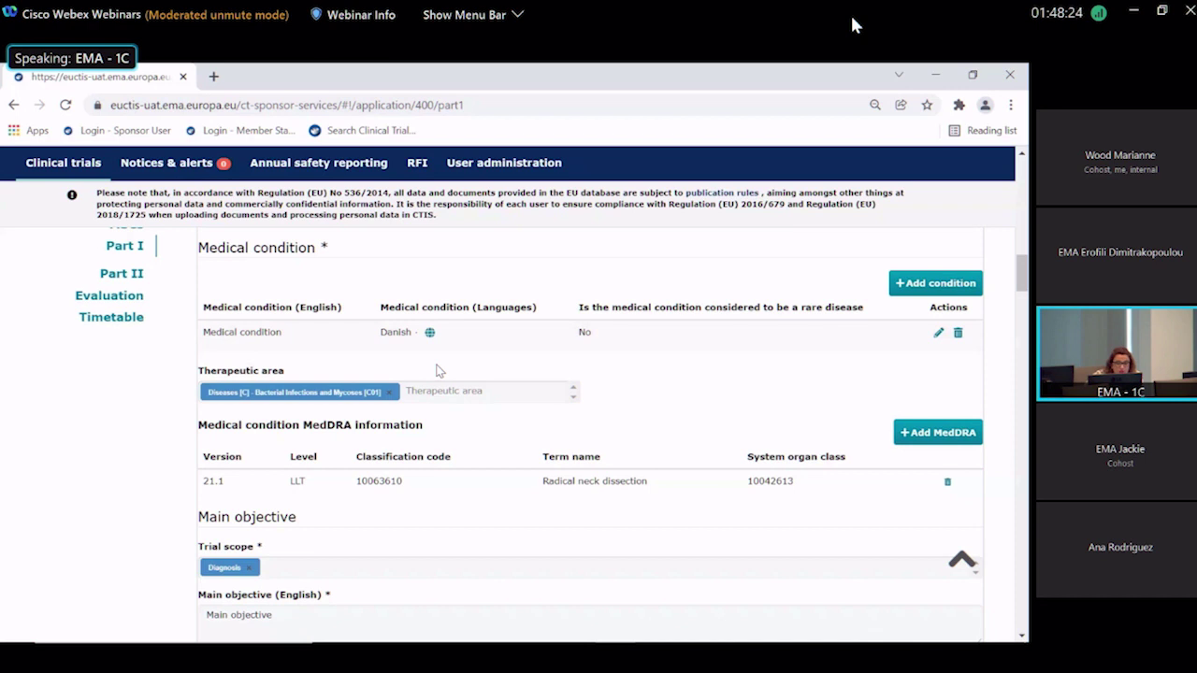
{"action": "scroll", "coordinate": [440, 370], "scroll_direction": "down", "scroll_amount": 1}
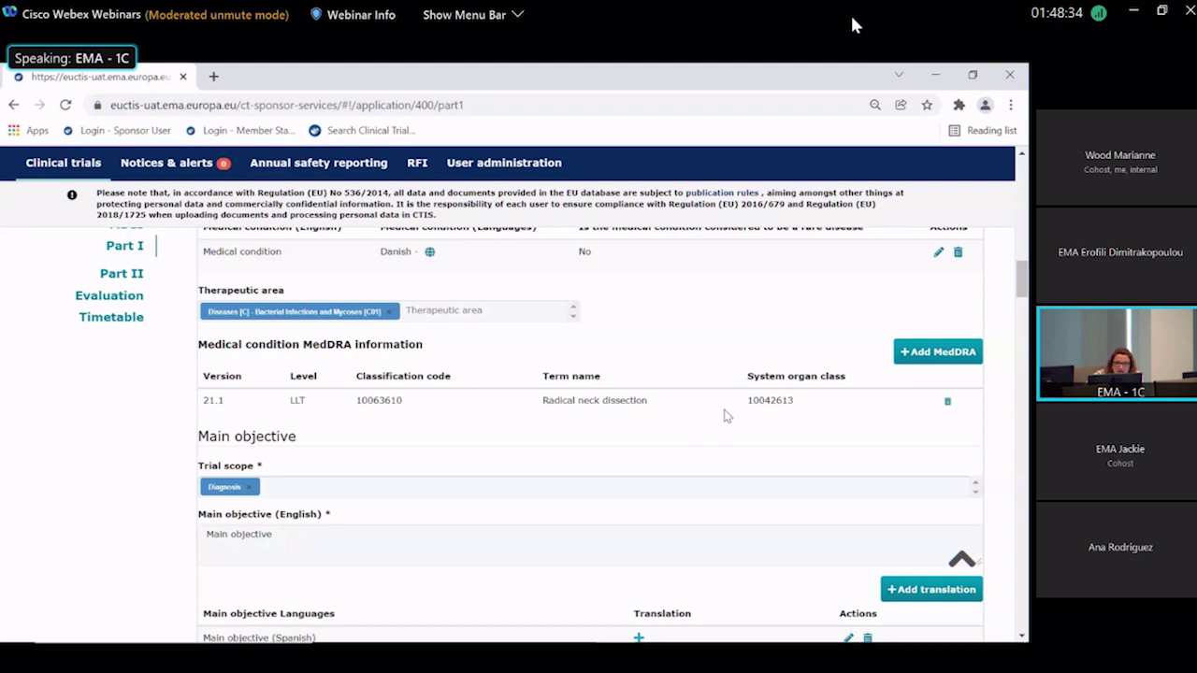
{"action": "scroll", "coordinate": [725, 405], "scroll_direction": "down", "scroll_amount": 1}
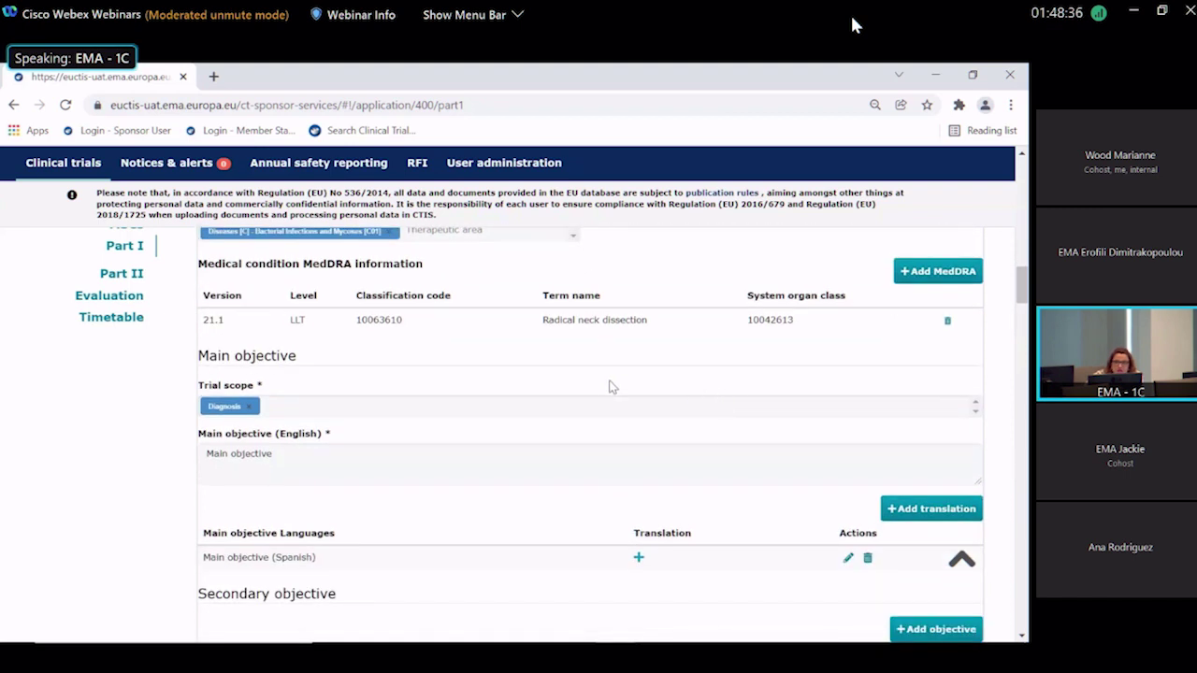
{"action": "scroll", "coordinate": [608, 387], "scroll_direction": "down", "scroll_amount": 1}
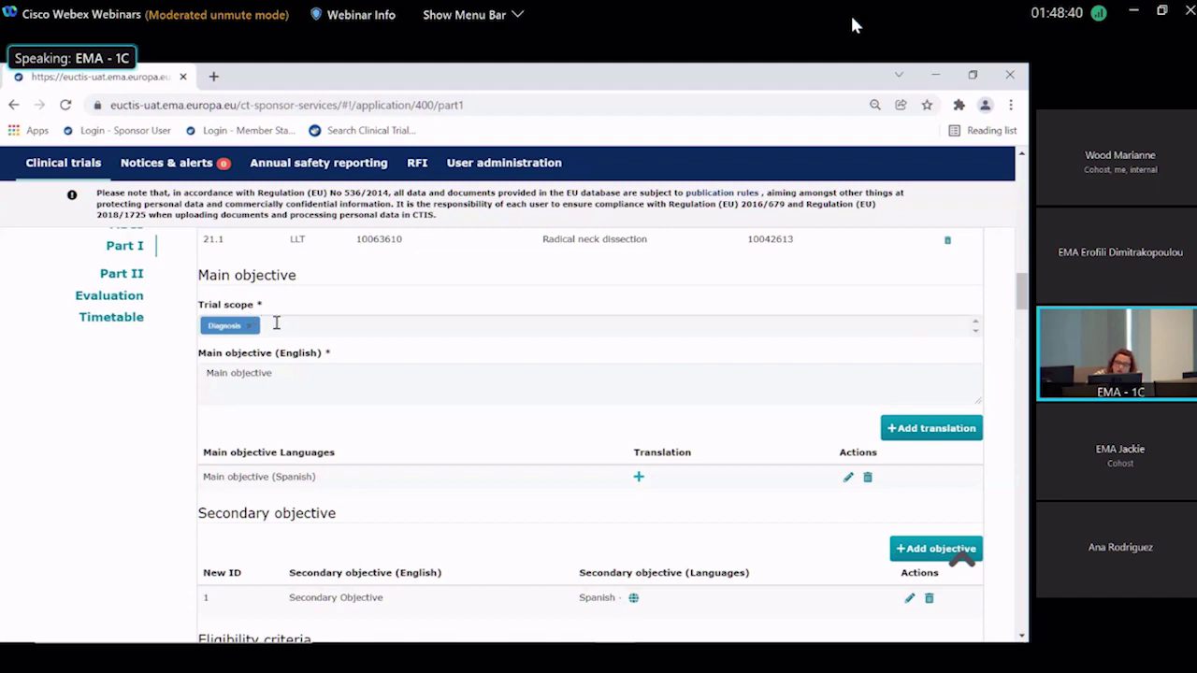
Step: Continue through end points and duration to Population of trial subjects: ages 65-84, both sexes, healthy volunteers
{"action": "scroll", "coordinate": [277, 323], "scroll_direction": "down", "scroll_amount": 3}
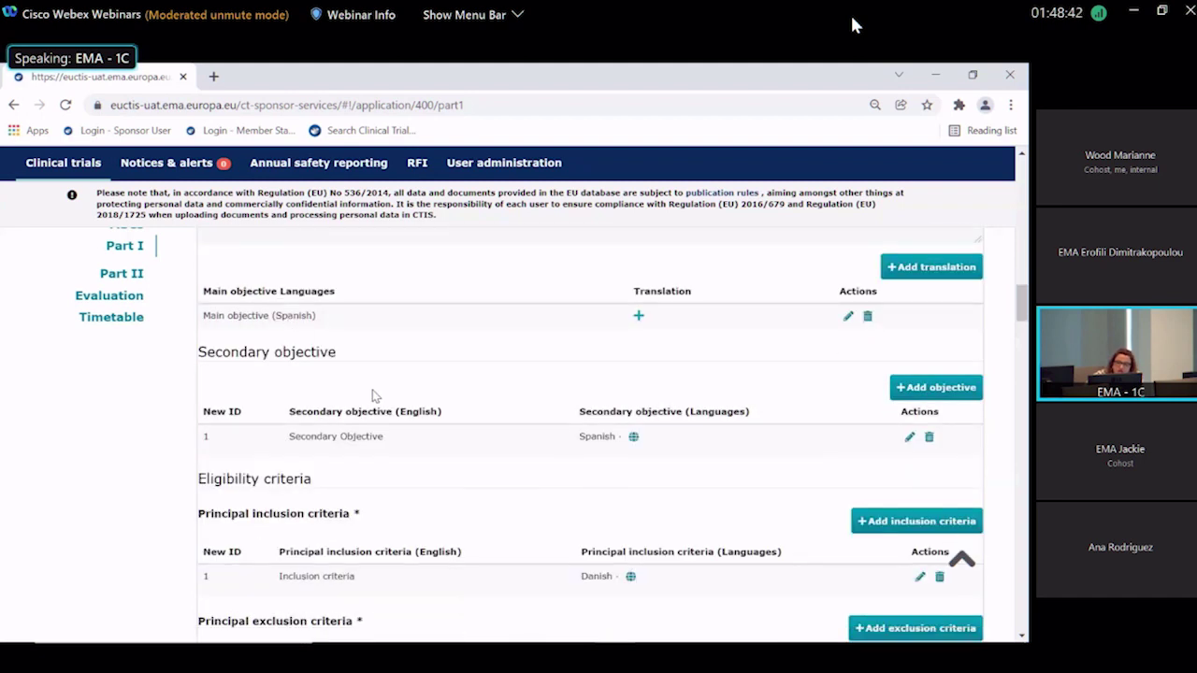
{"action": "scroll", "coordinate": [372, 396], "scroll_direction": "down", "scroll_amount": 2}
{"action": "scroll", "coordinate": [355, 420], "scroll_direction": "down", "scroll_amount": 2}
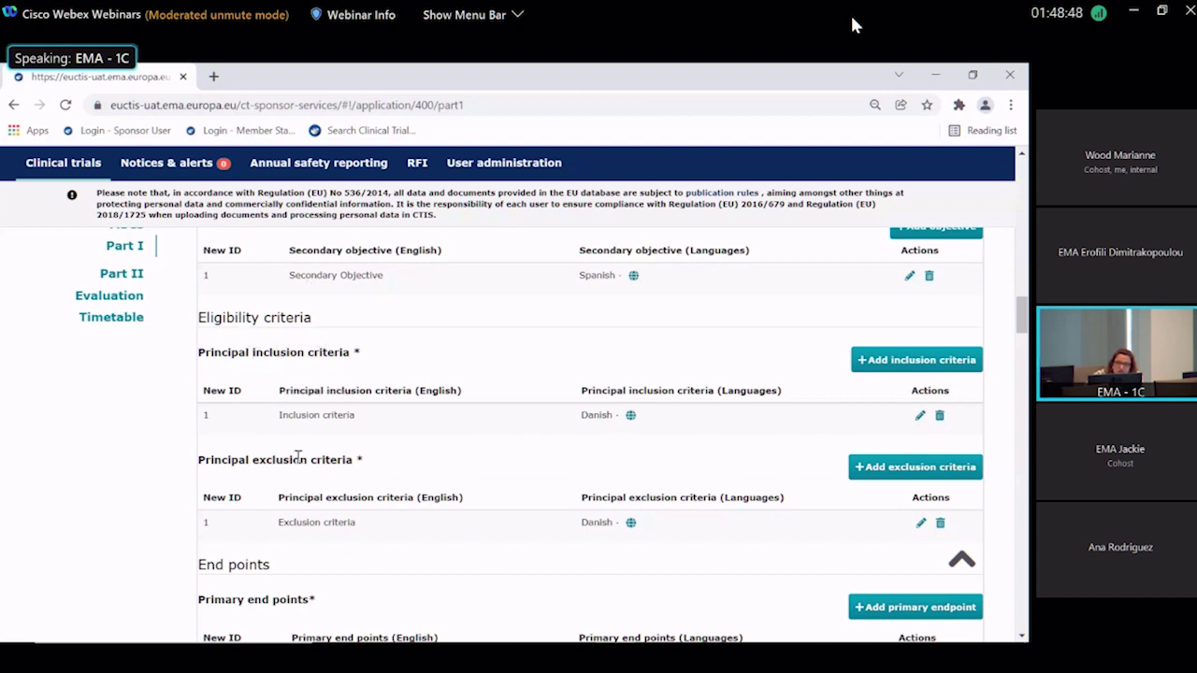
{"action": "scroll", "coordinate": [294, 470], "scroll_direction": "down", "scroll_amount": 3}
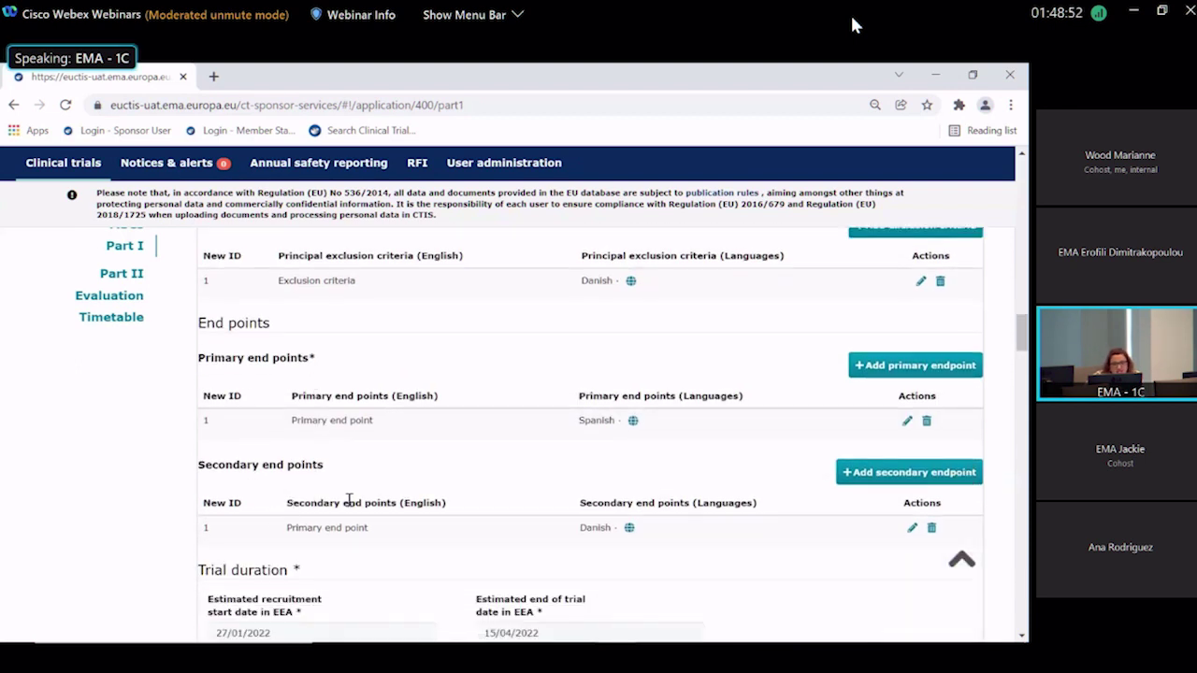
{"action": "scroll", "coordinate": [351, 498], "scroll_direction": "down", "scroll_amount": 1}
{"action": "scroll", "coordinate": [352, 498], "scroll_direction": "down", "scroll_amount": 2}
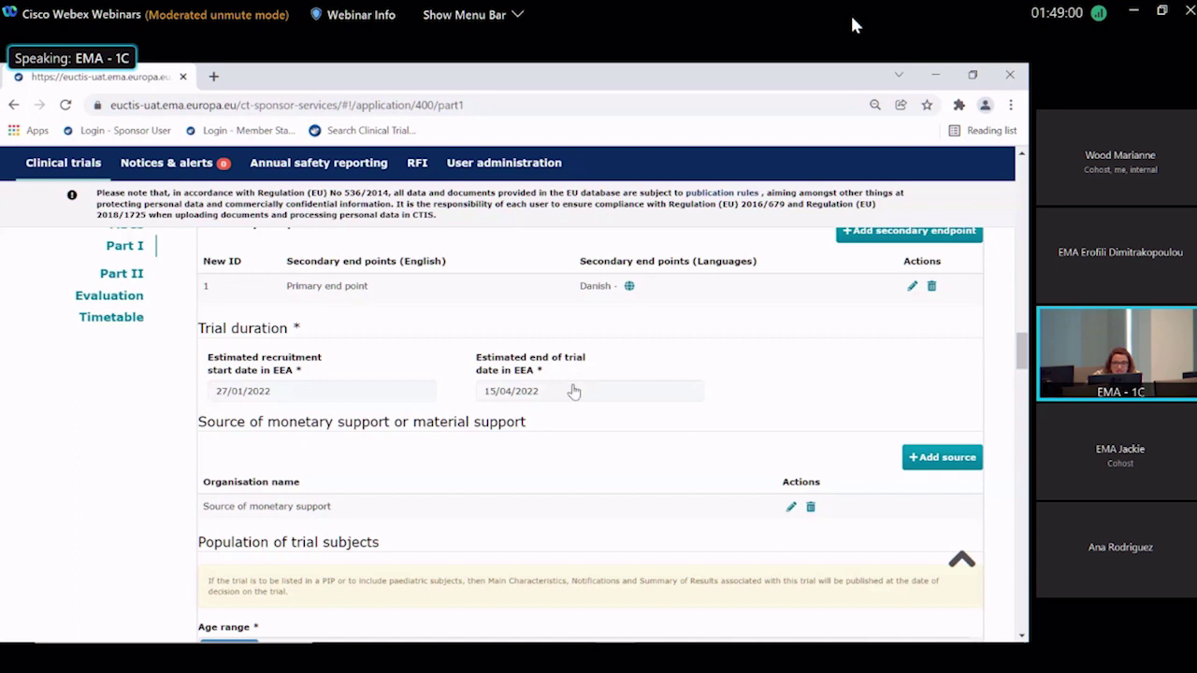
{"action": "scroll", "coordinate": [577, 391], "scroll_direction": "down", "scroll_amount": 1}
{"action": "scroll", "coordinate": [577, 391], "scroll_direction": "down", "scroll_amount": 1}
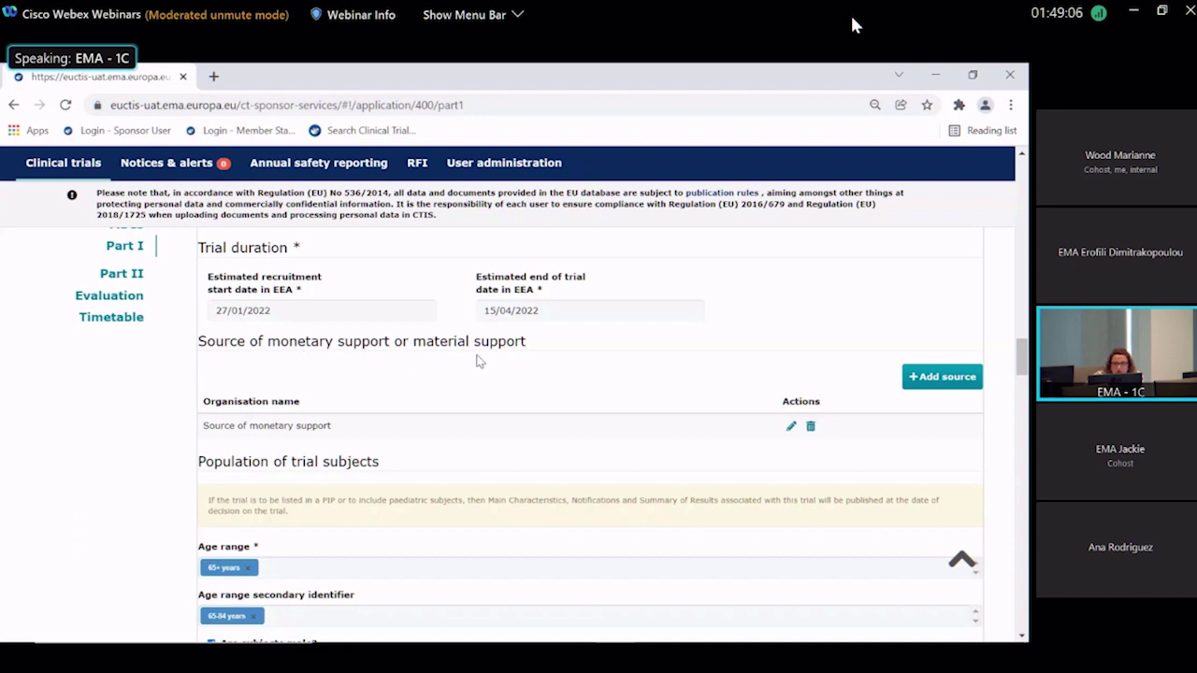
{"action": "scroll", "coordinate": [524, 367], "scroll_direction": "down", "scroll_amount": 2}
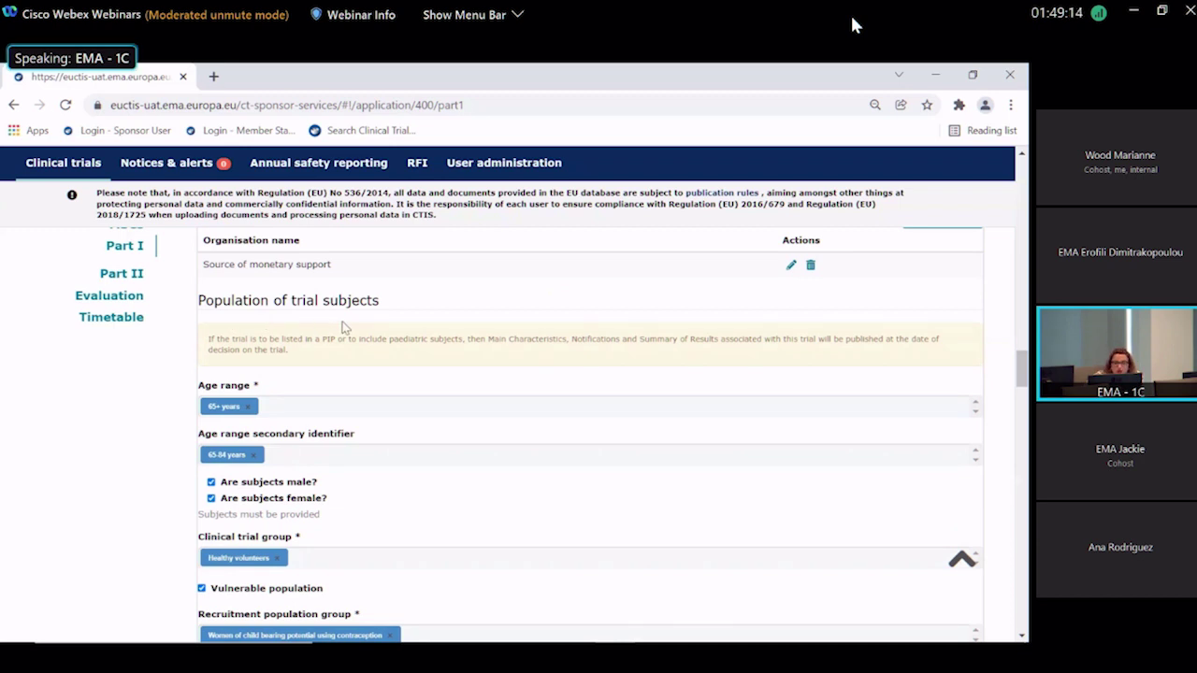
{"action": "scroll", "coordinate": [299, 322], "scroll_direction": "down", "scroll_amount": 1}
{"action": "scroll", "coordinate": [356, 360], "scroll_direction": "up", "scroll_amount": 1}
Step: Remove and re-add the 65+ years age range, briefly adding then removing 0-17 years
{"action": "left_click", "coordinate": [301, 408]}
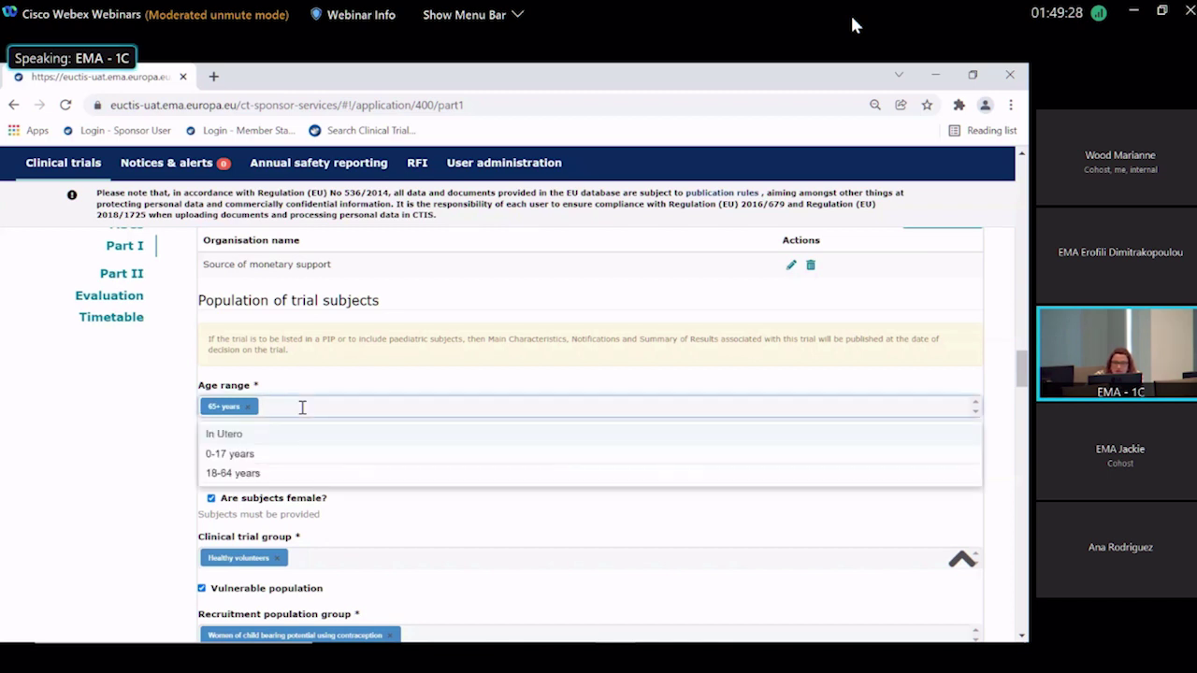
{"action": "left_click", "coordinate": [251, 407]}
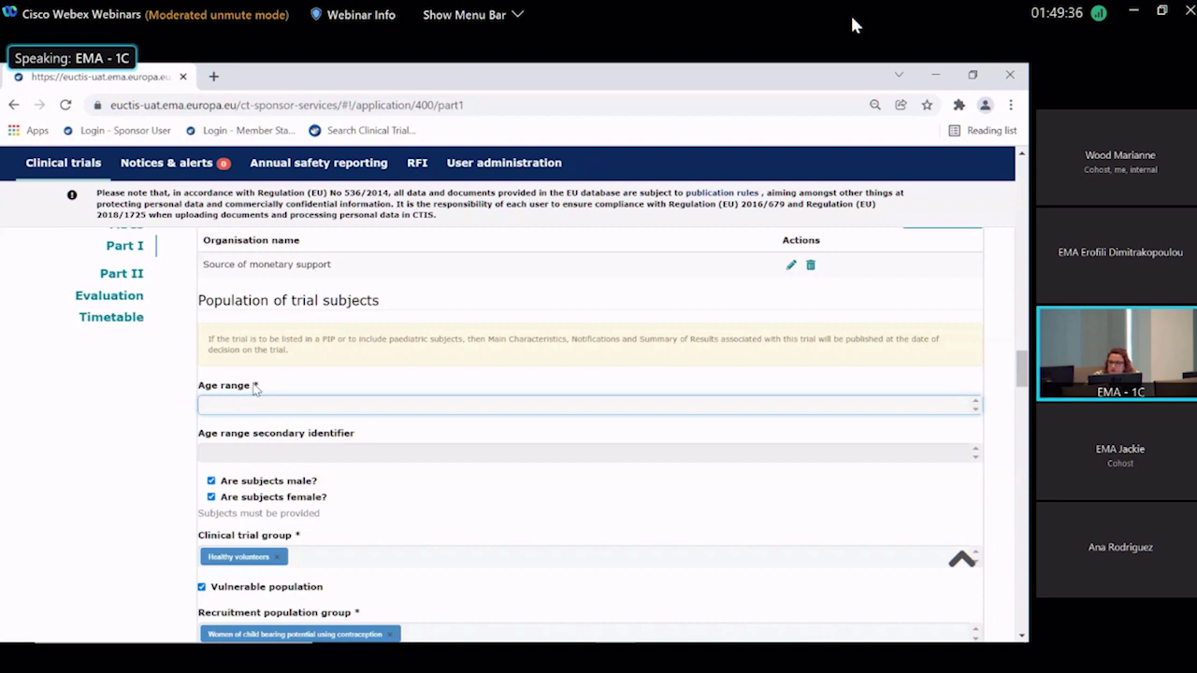
{"action": "scroll", "coordinate": [353, 410], "scroll_direction": "up", "scroll_amount": 3}
{"action": "scroll", "coordinate": [353, 409], "scroll_direction": "down", "scroll_amount": 3}
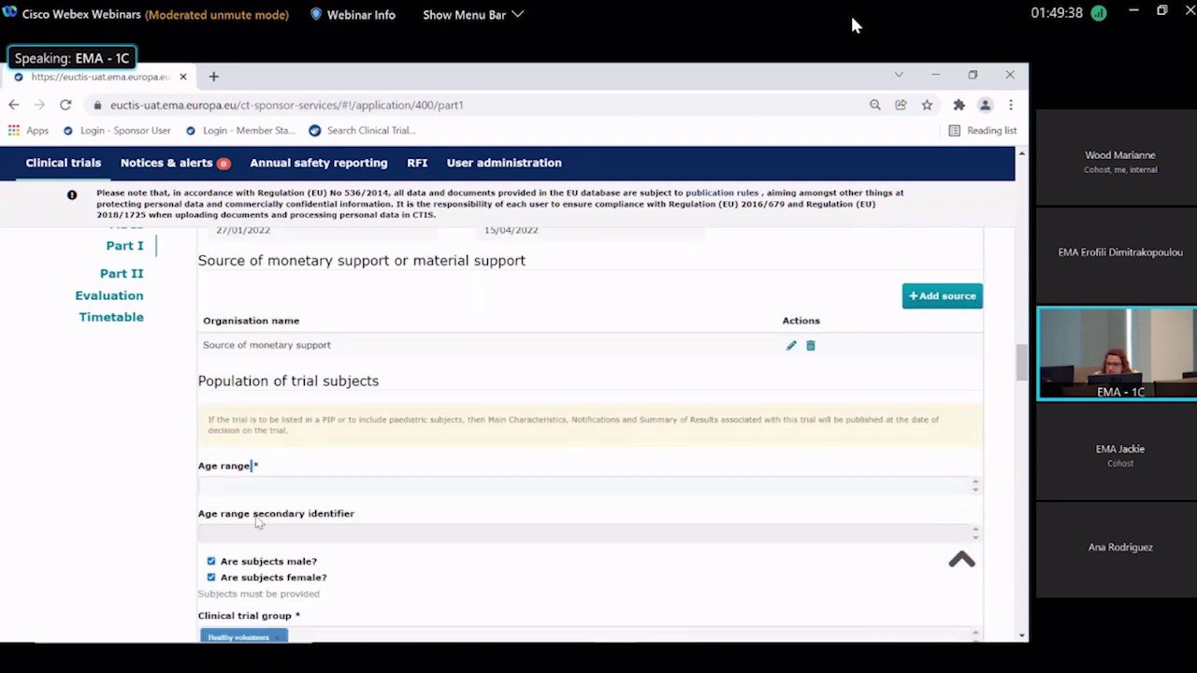
{"action": "left_click", "coordinate": [252, 484]}
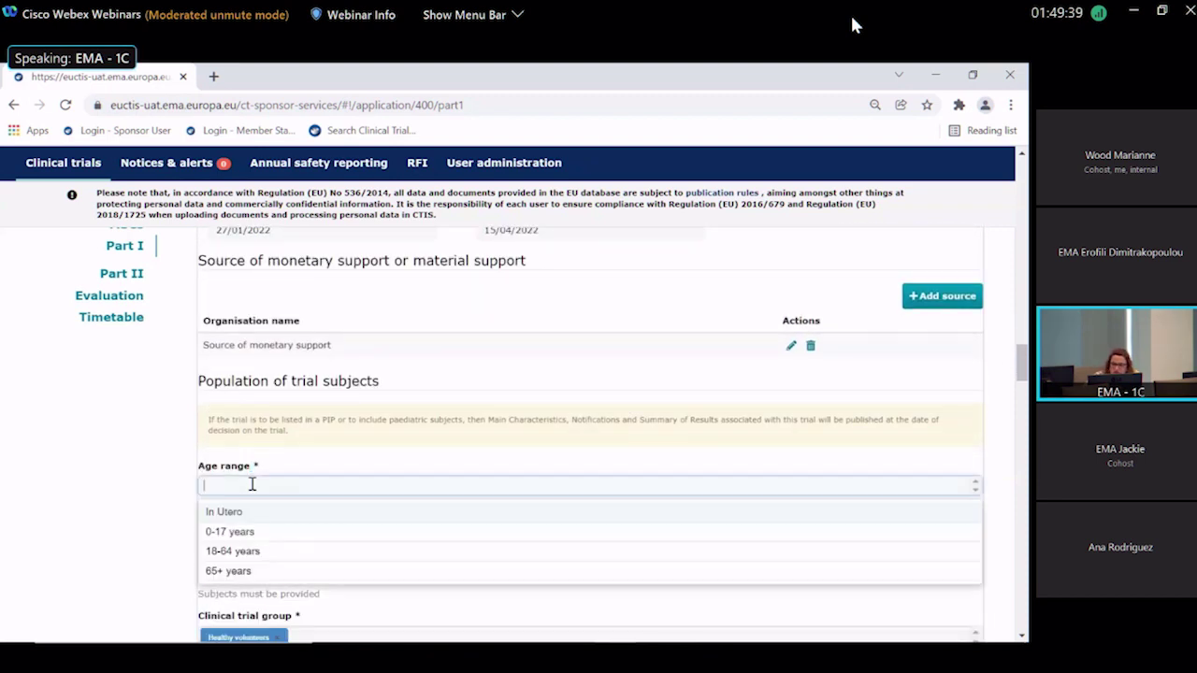
{"action": "left_click", "coordinate": [245, 570]}
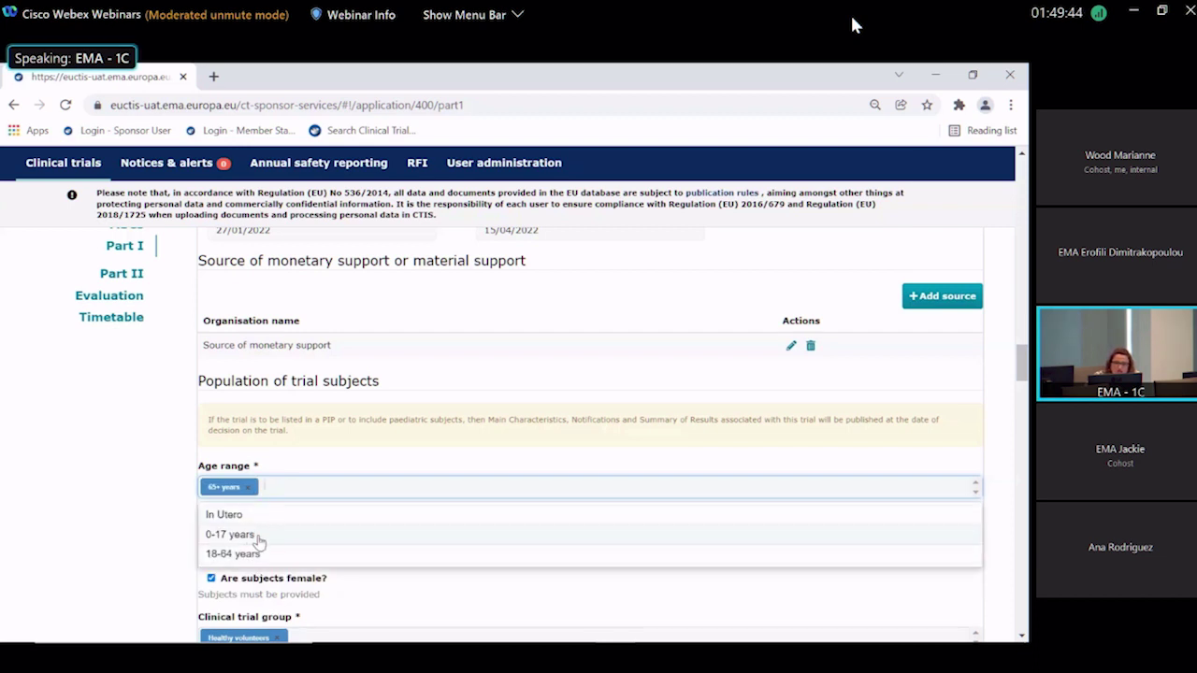
{"action": "left_click", "coordinate": [259, 536]}
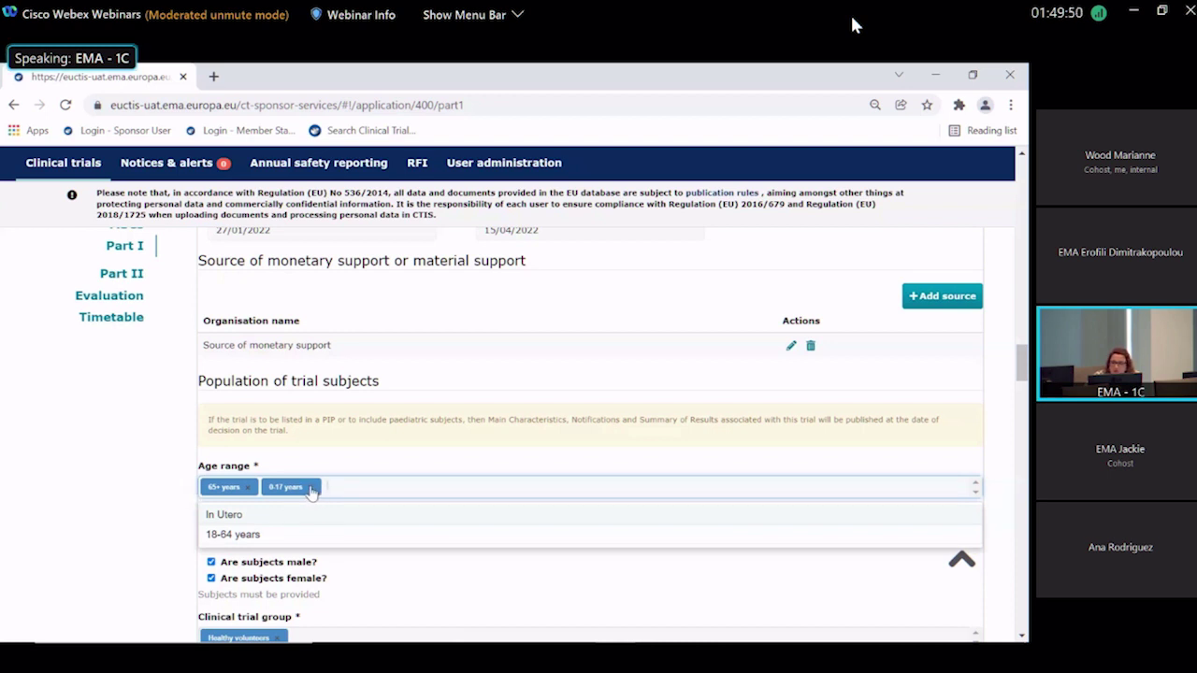
{"action": "left_click", "coordinate": [313, 488]}
Step: Add 0-17 years once more, then delete its chip so only 65+ years remains
{"action": "scroll", "coordinate": [125, 495], "scroll_direction": "down", "scroll_amount": 1}
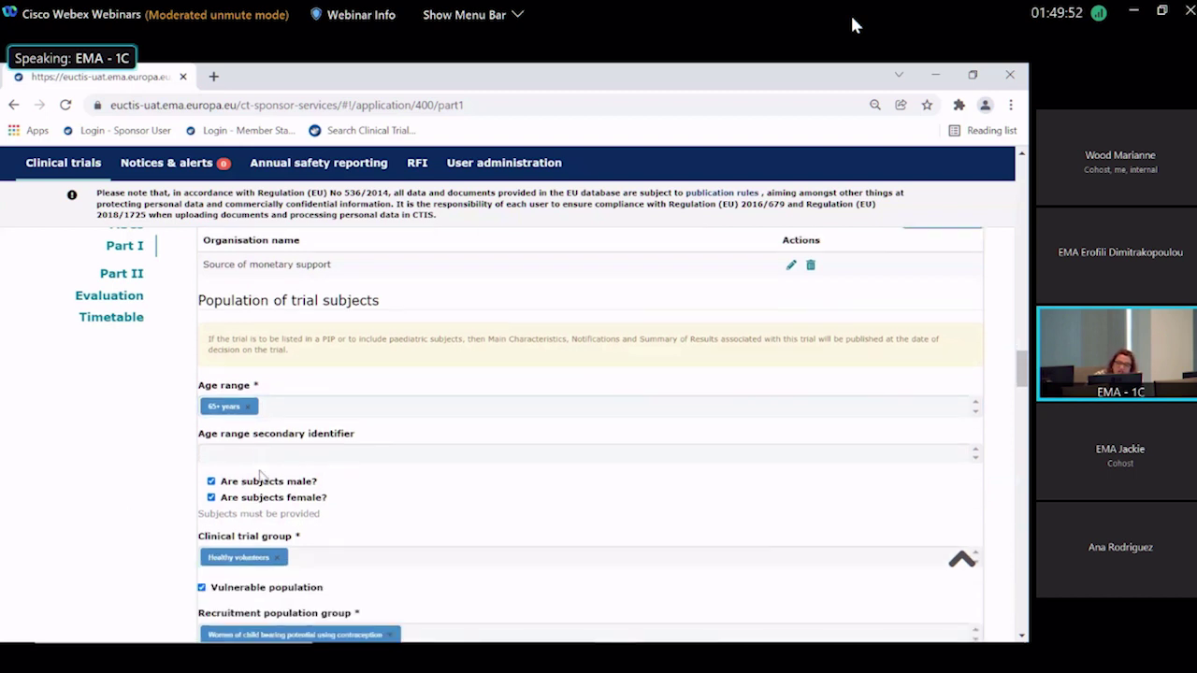
{"action": "left_click", "coordinate": [287, 405]}
{"action": "left_click", "coordinate": [251, 454]}
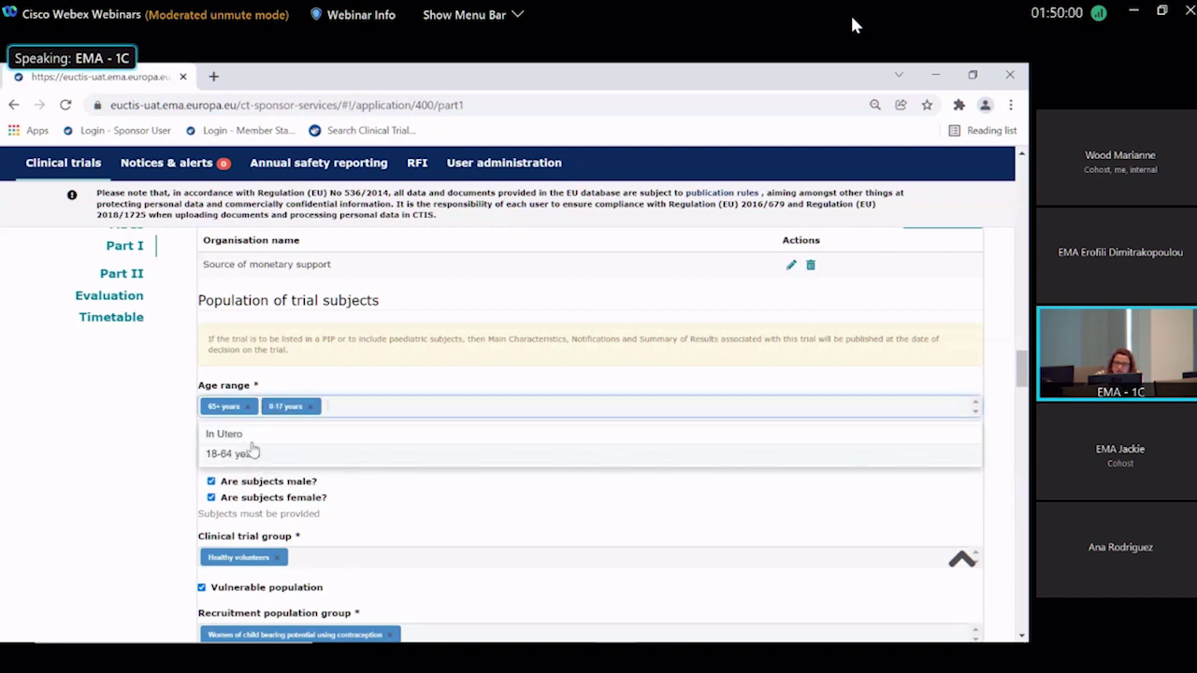
{"action": "left_click", "coordinate": [127, 432]}
{"action": "left_click", "coordinate": [281, 449]}
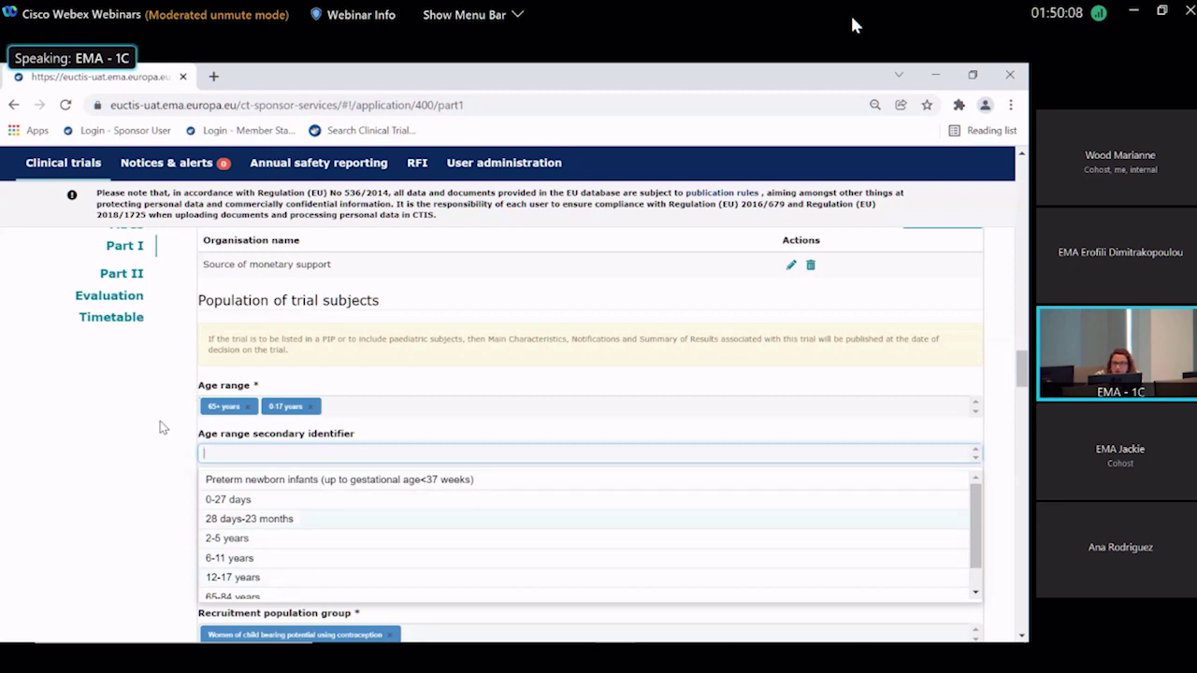
{"action": "left_click", "coordinate": [214, 427]}
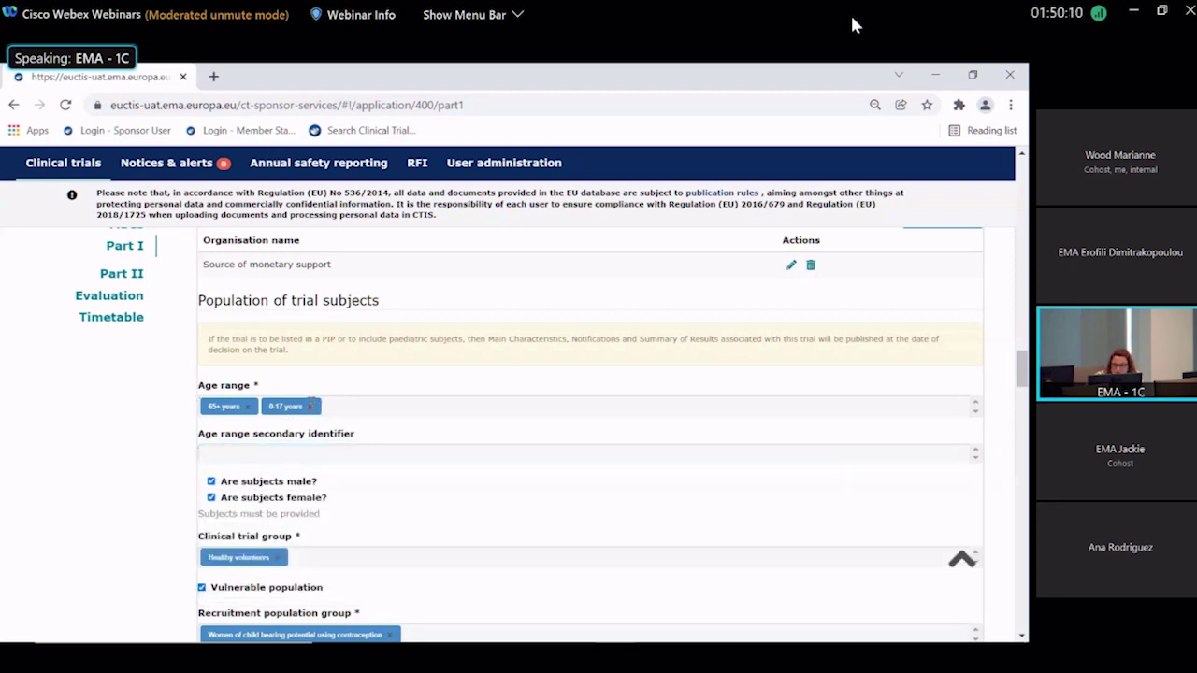
{"action": "left_click", "coordinate": [311, 406]}
{"action": "left_click", "coordinate": [142, 414]}
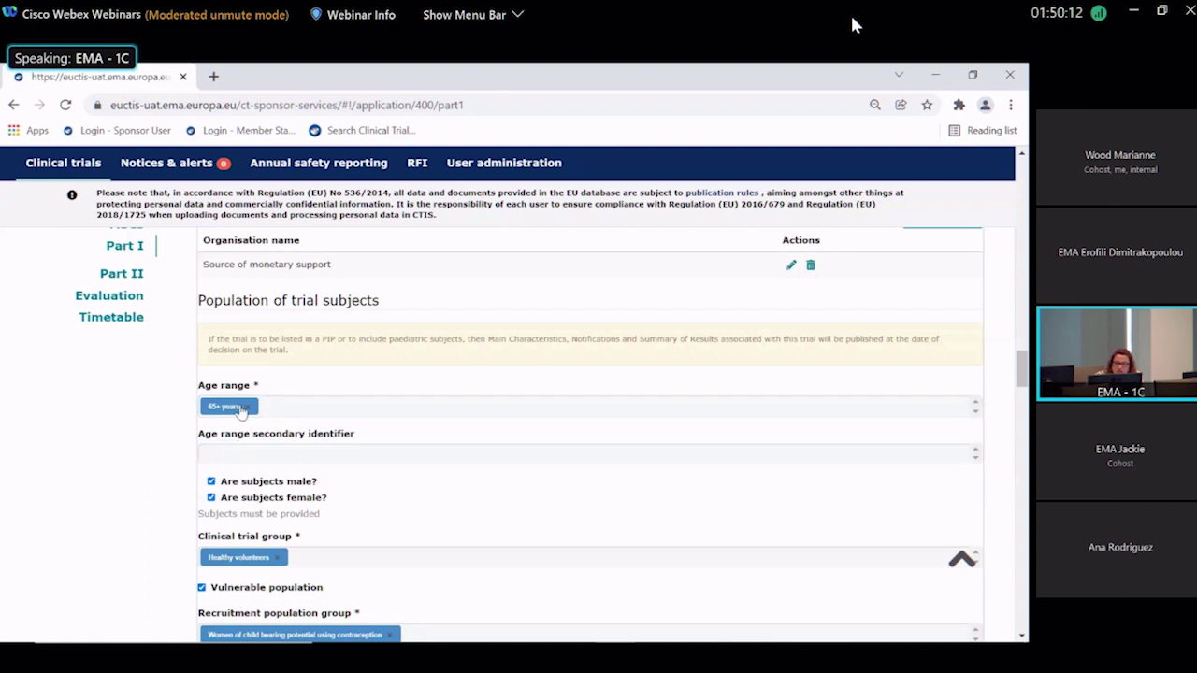
{"action": "scroll", "coordinate": [241, 409], "scroll_direction": "down", "scroll_amount": 1}
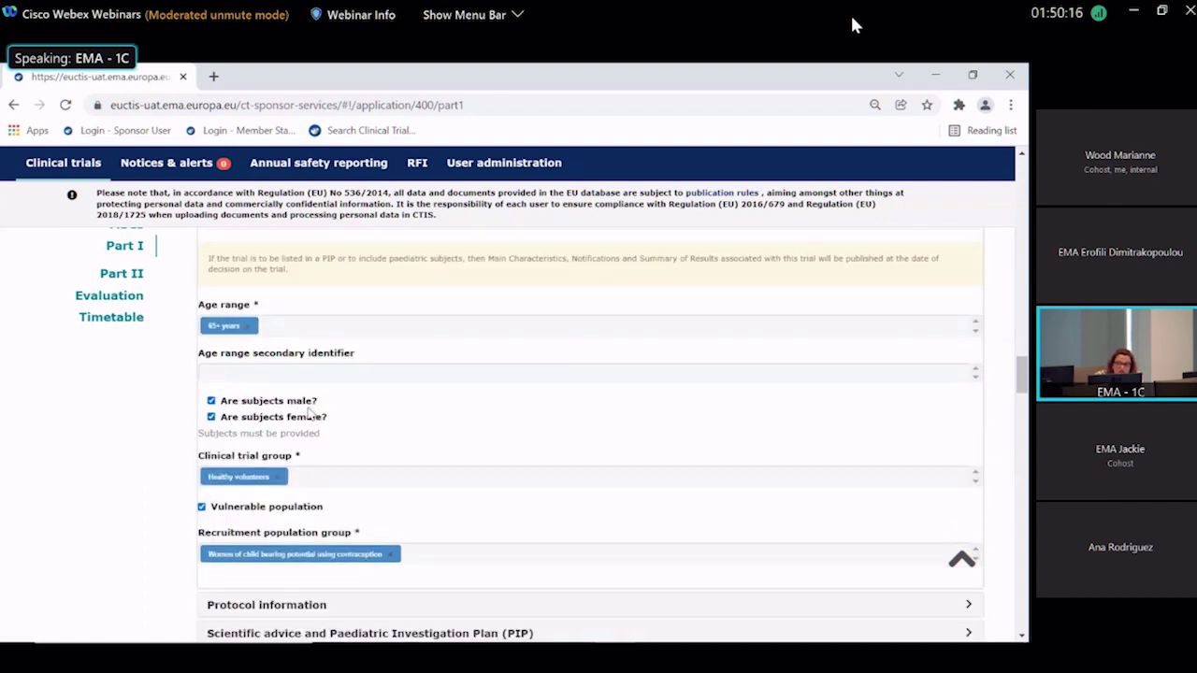
{"action": "scroll", "coordinate": [309, 422], "scroll_direction": "down", "scroll_amount": 1}
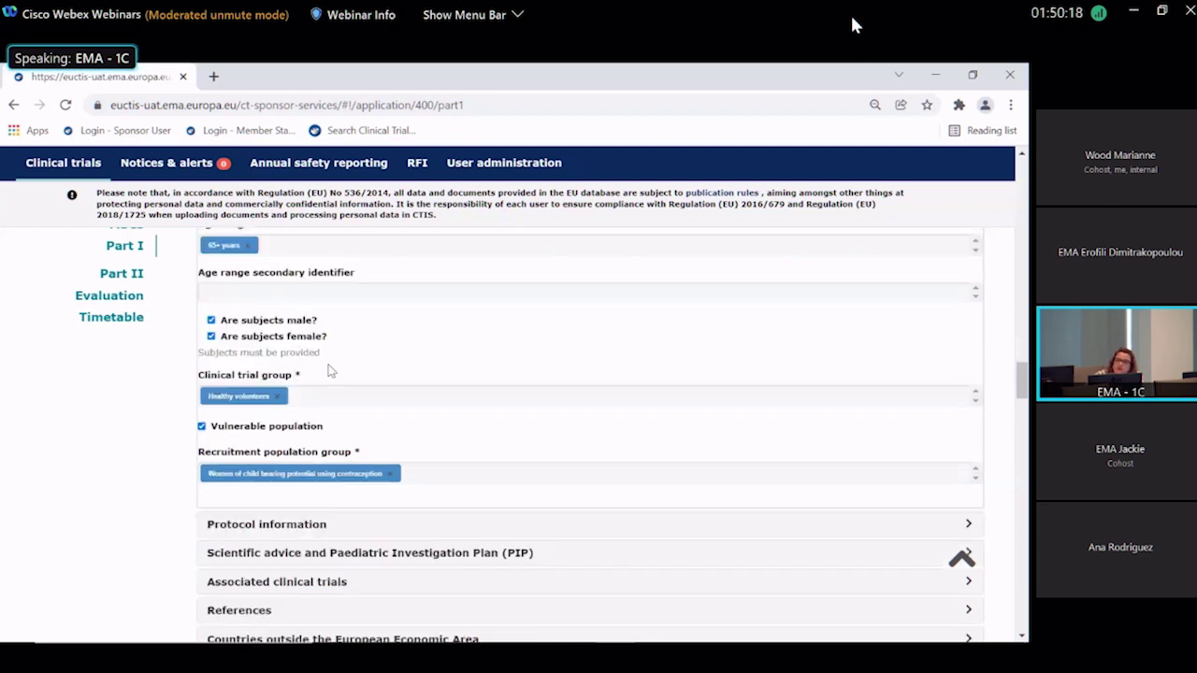
{"action": "scroll", "coordinate": [341, 397], "scroll_direction": "down", "scroll_amount": 1}
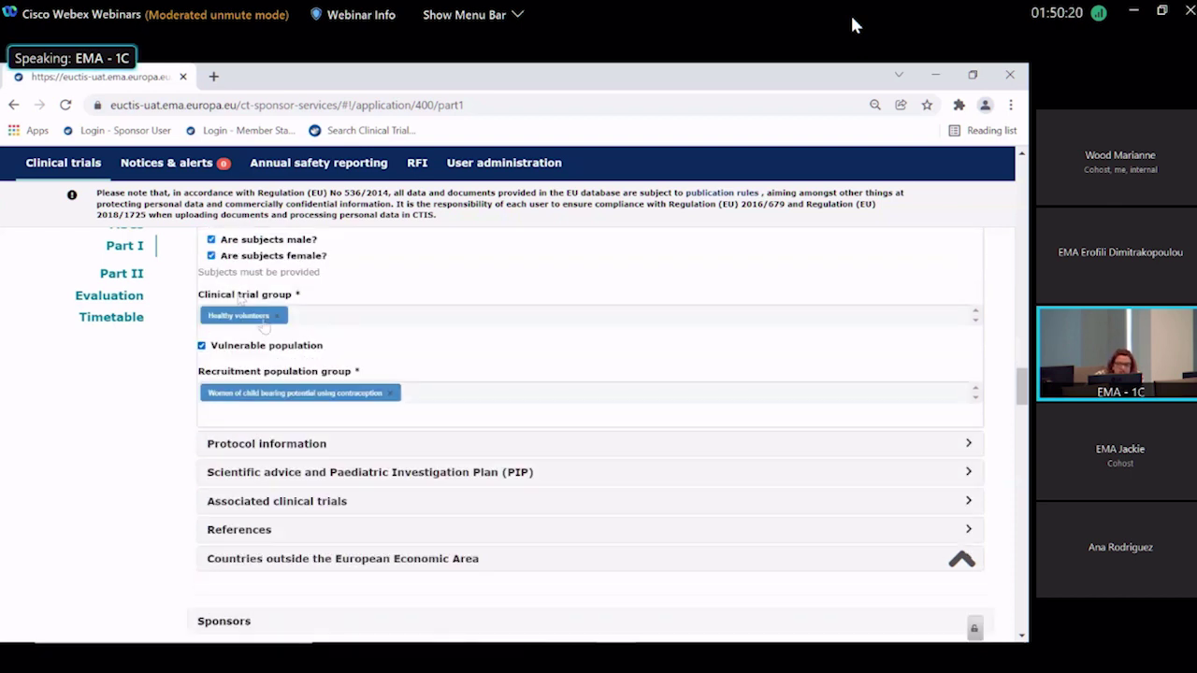
{"action": "left_click", "coordinate": [317, 314]}
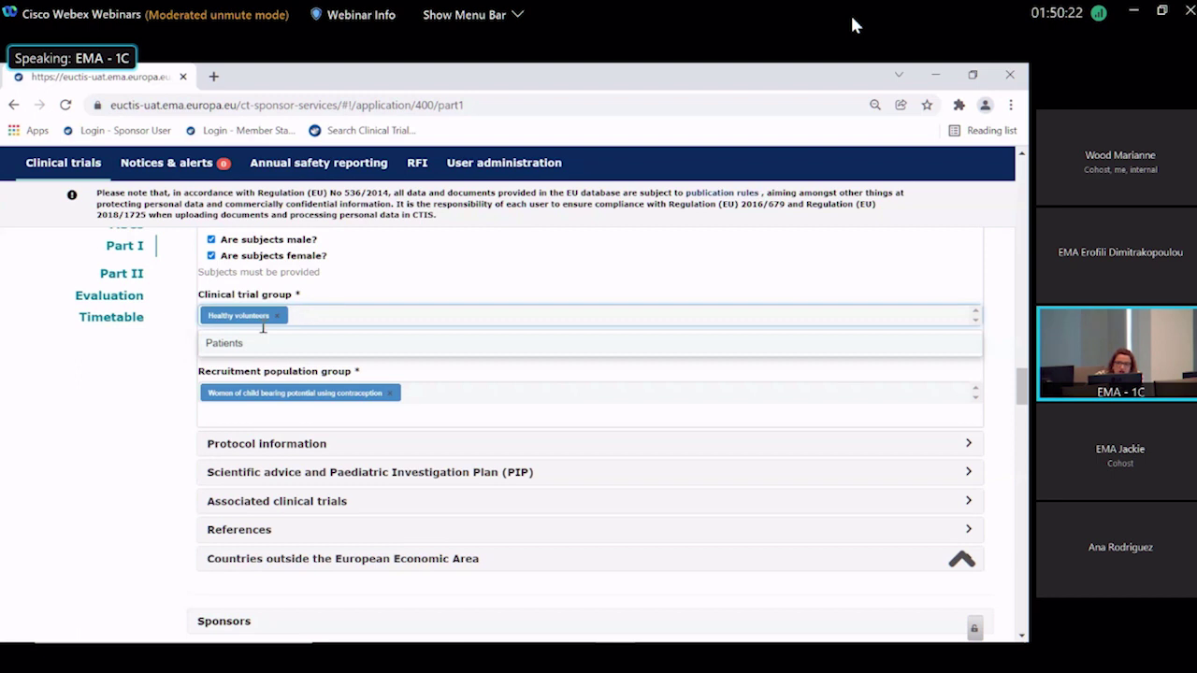
{"action": "left_click", "coordinate": [162, 408]}
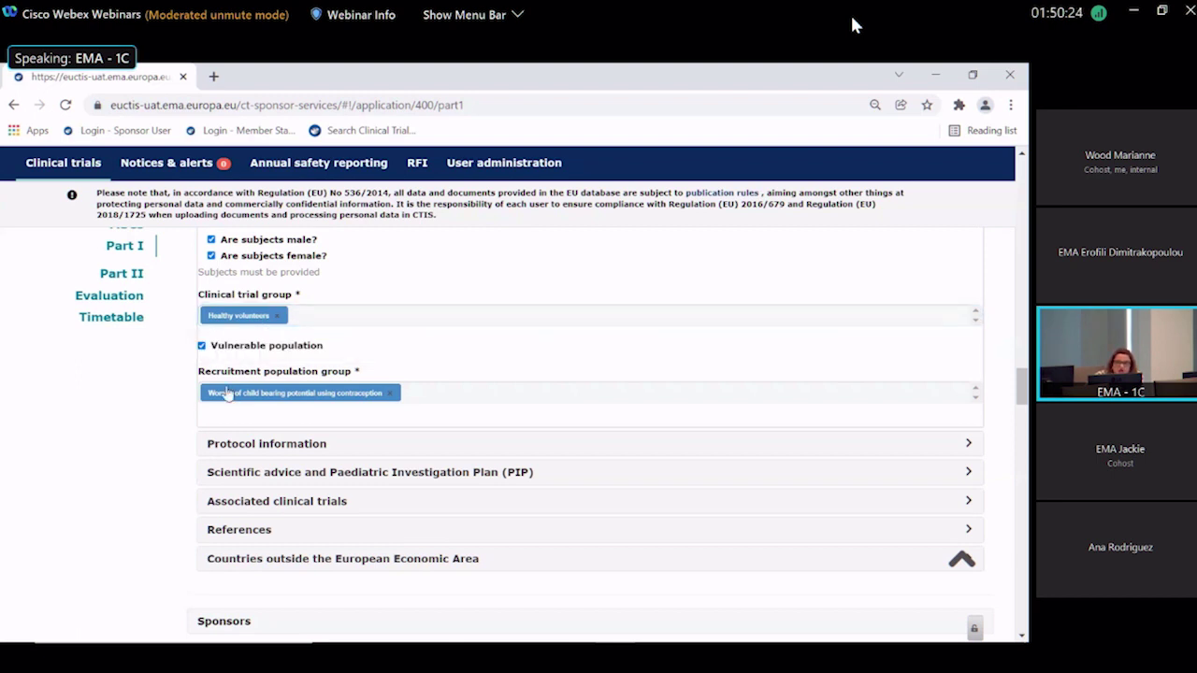
{"action": "left_click", "coordinate": [457, 386]}
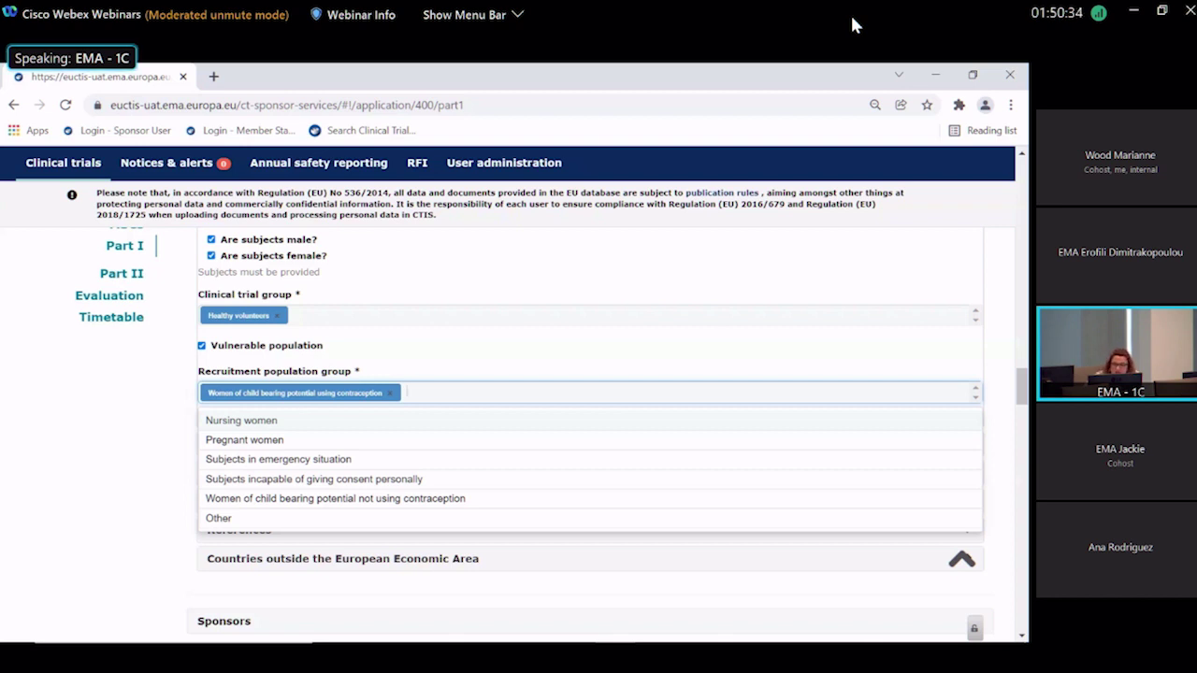
{"action": "left_click", "coordinate": [80, 438]}
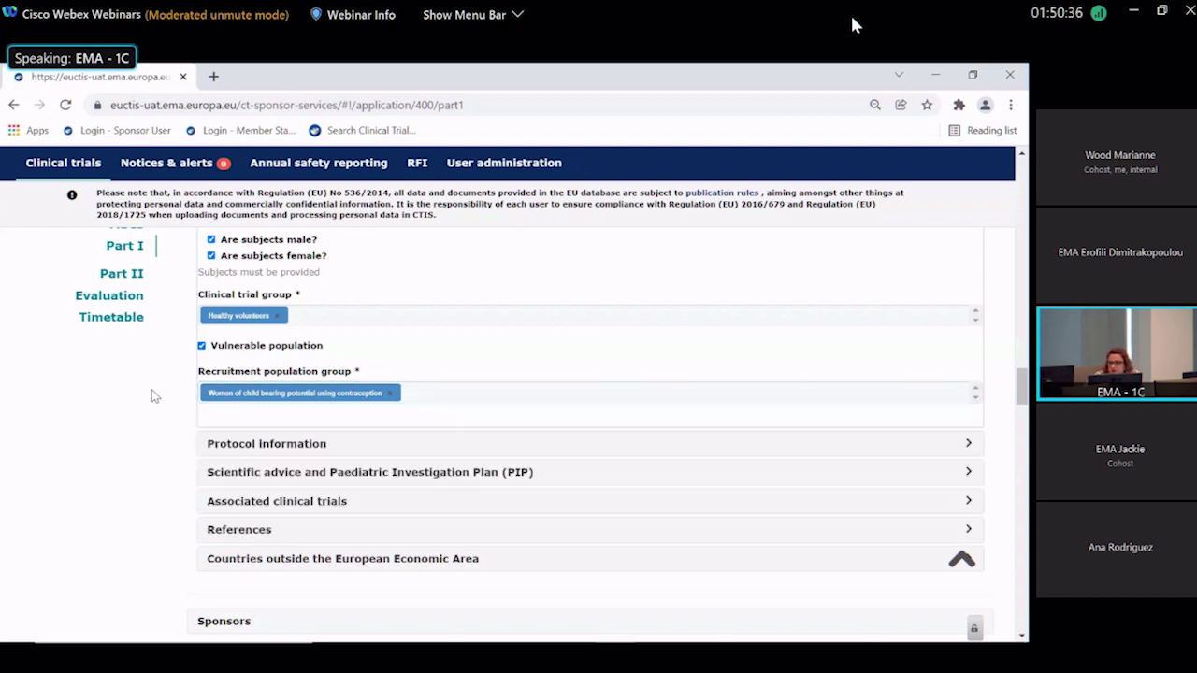
{"action": "scroll", "coordinate": [137, 390], "scroll_direction": "down", "scroll_amount": 1}
{"action": "scroll", "coordinate": [290, 411], "scroll_direction": "up", "scroll_amount": 4}
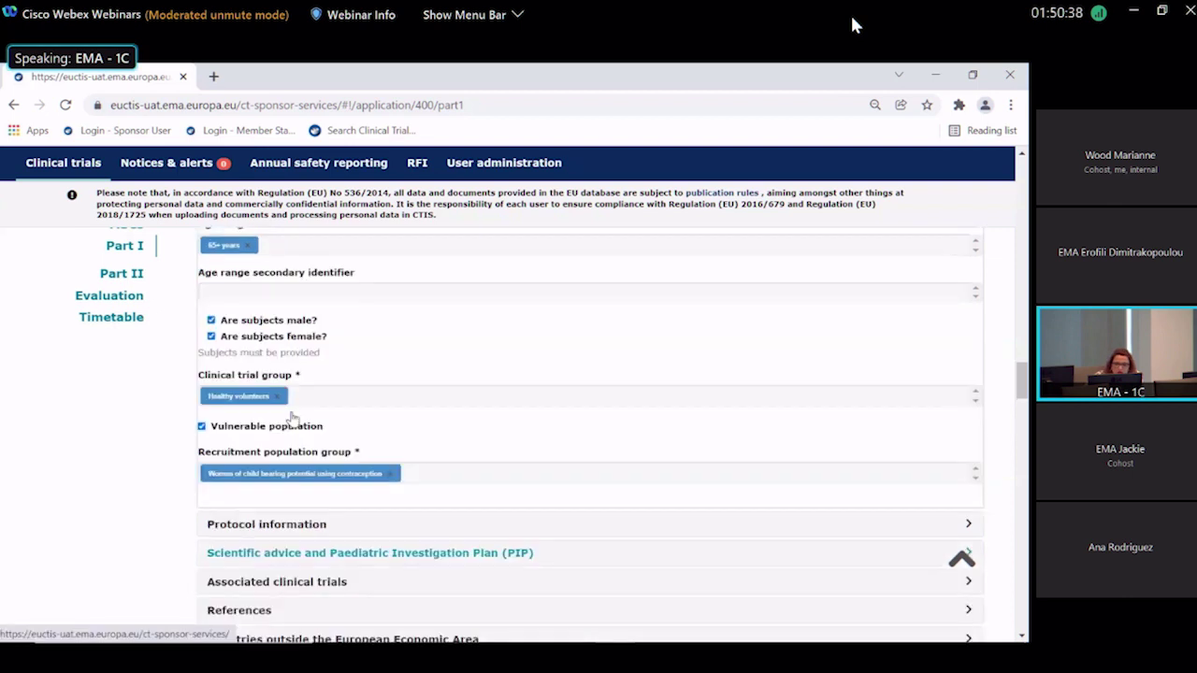
{"action": "scroll", "coordinate": [414, 401], "scroll_direction": "down", "scroll_amount": 2}
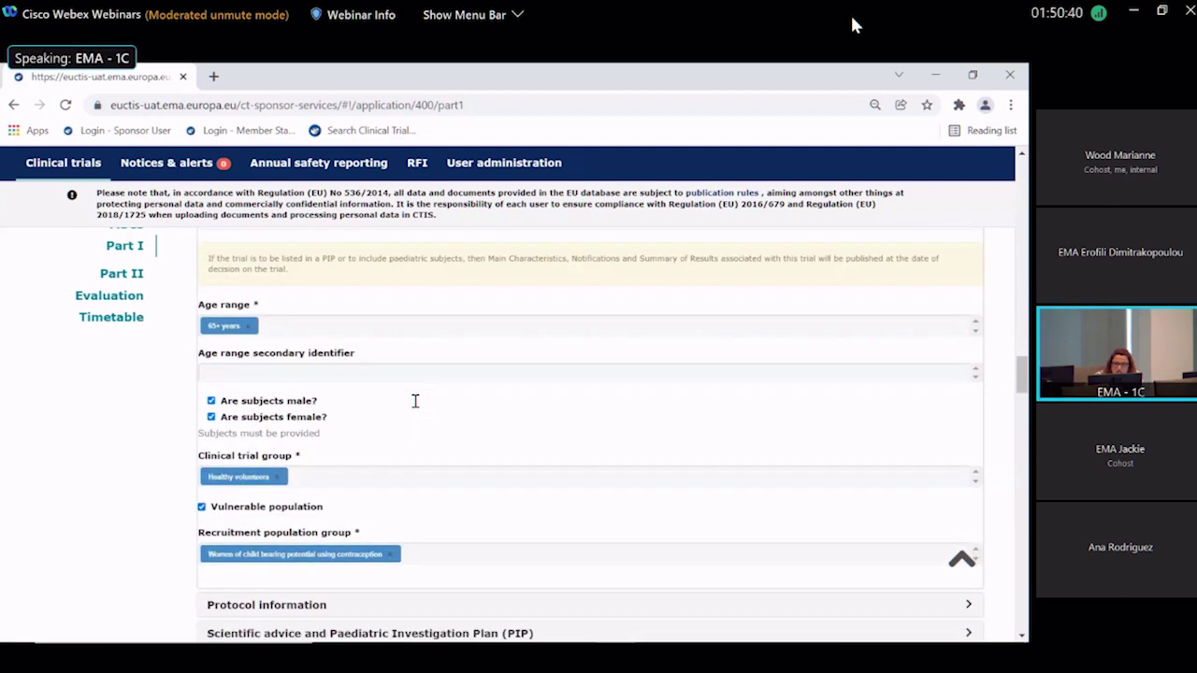
{"action": "scroll", "coordinate": [281, 510], "scroll_direction": "down", "scroll_amount": 1}
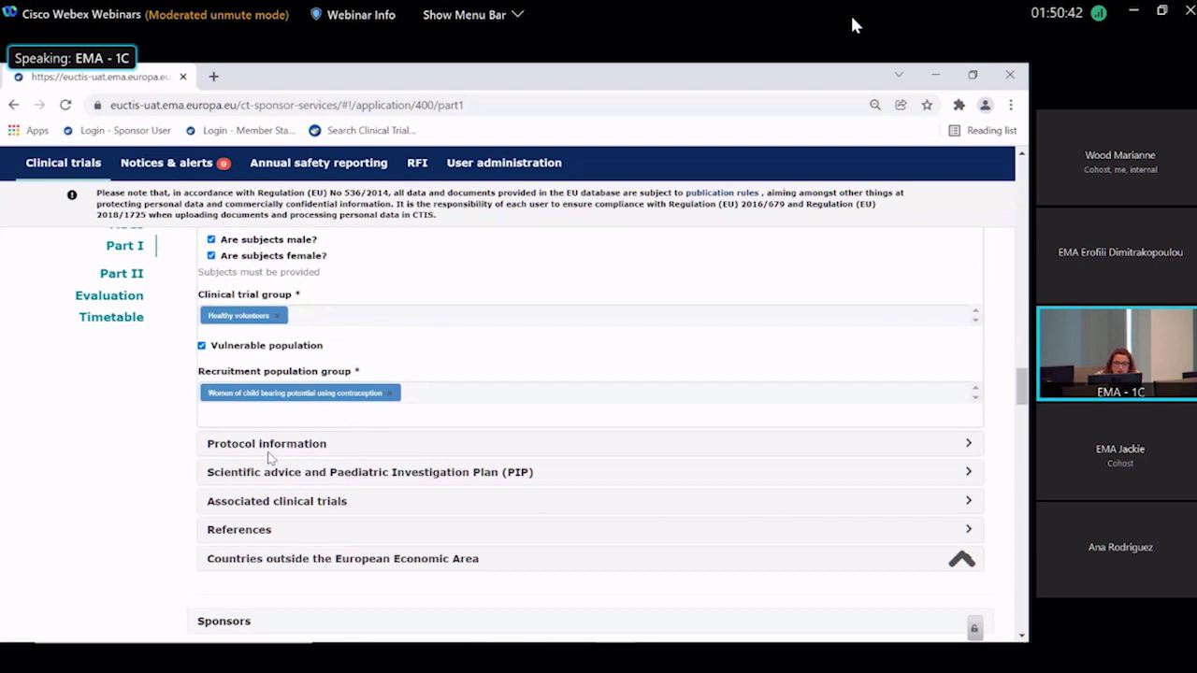
Step: Expand Protocol information and open the Protocol document's edit details (English, version 1, 19/01/2022)
{"action": "left_click", "coordinate": [251, 447]}
{"action": "scroll", "coordinate": [250, 447], "scroll_direction": "down", "scroll_amount": 2}
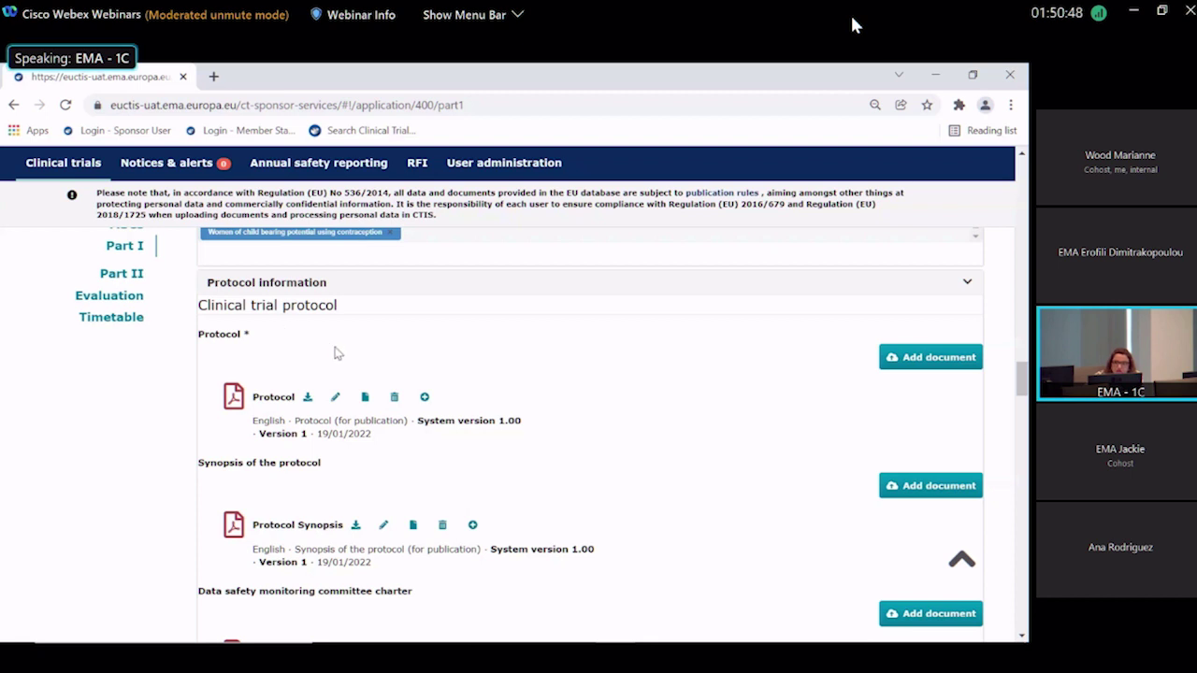
{"action": "scroll", "coordinate": [345, 361], "scroll_direction": "down", "scroll_amount": 1}
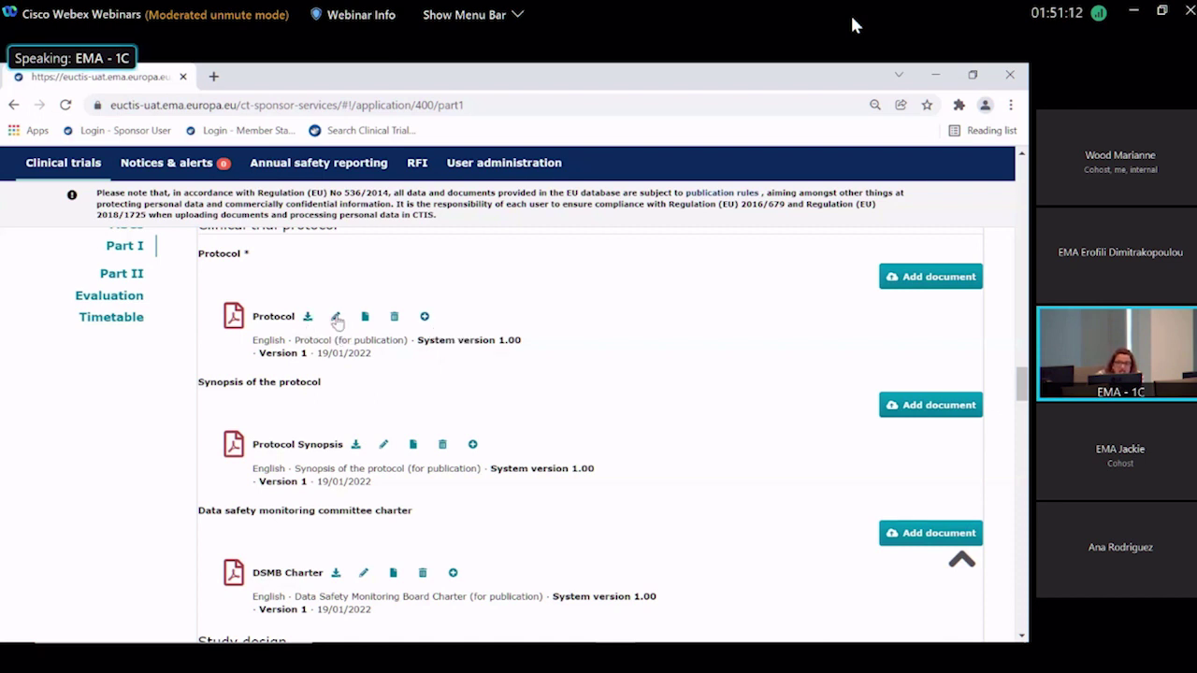
{"action": "left_click", "coordinate": [337, 317]}
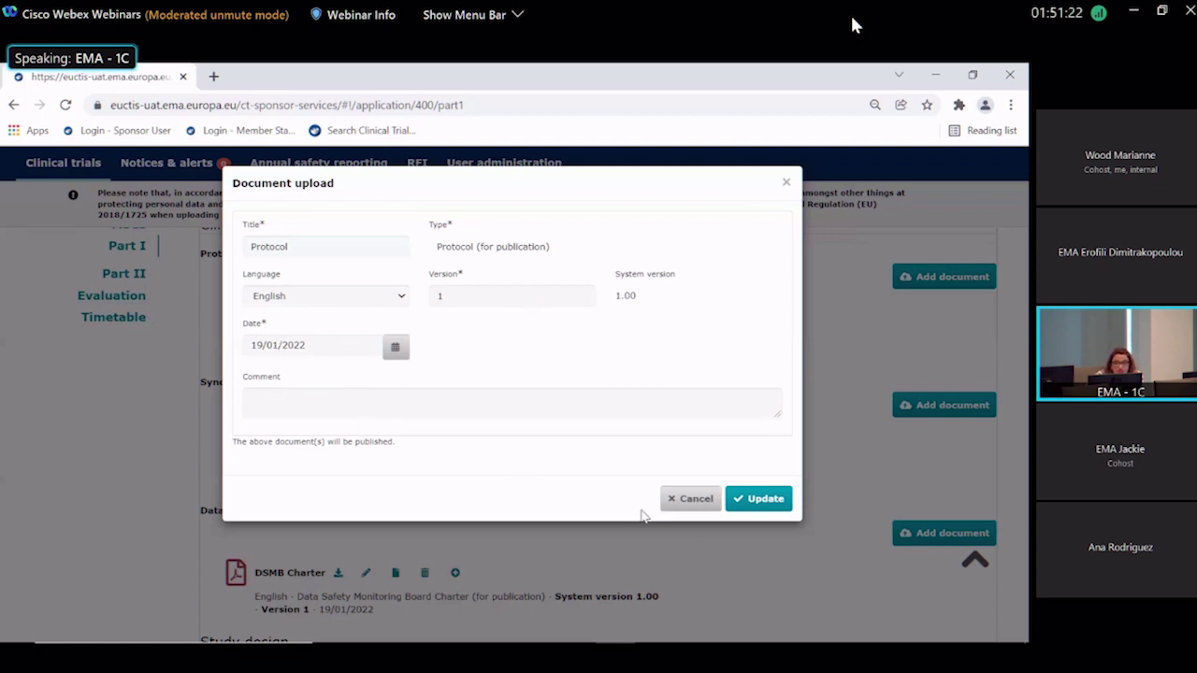
Step: Cancel the Protocol document's upload dialog without saving any changes
{"action": "left_click", "coordinate": [693, 499]}
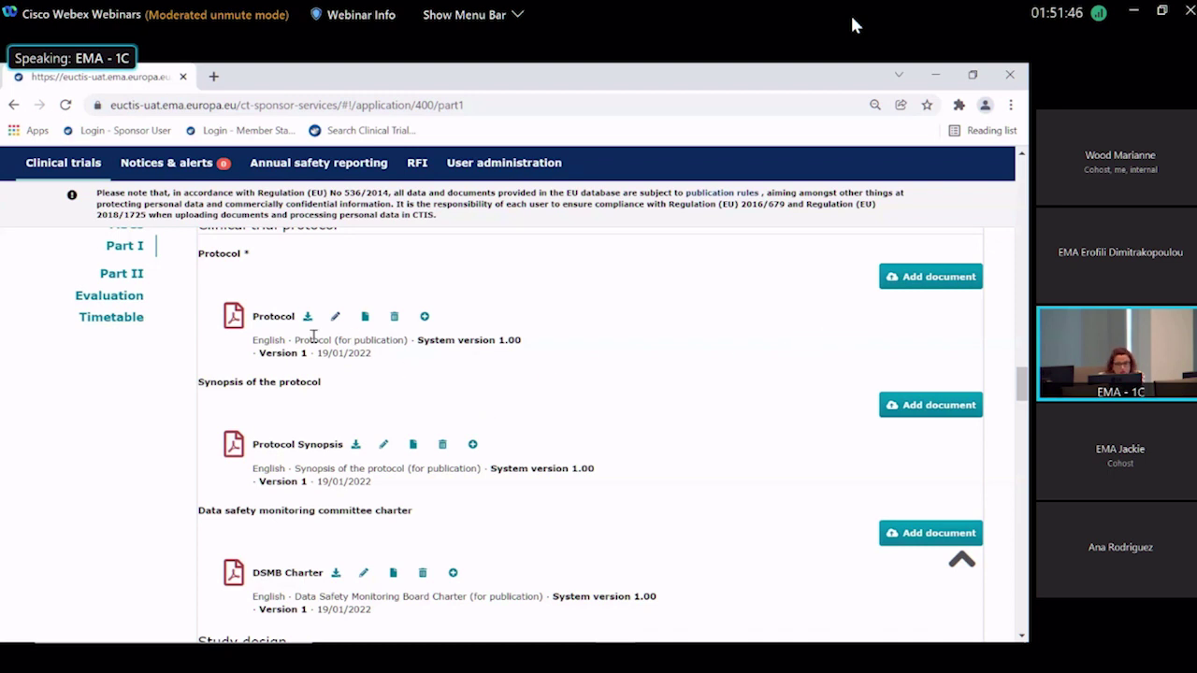
Step: Start a new document upload on the Protocol entry, alongside the existing version 1 file
{"action": "left_click_drag", "start_coordinate": [295, 339], "coordinate": [387, 355]}
{"action": "left_click", "coordinate": [376, 346]}
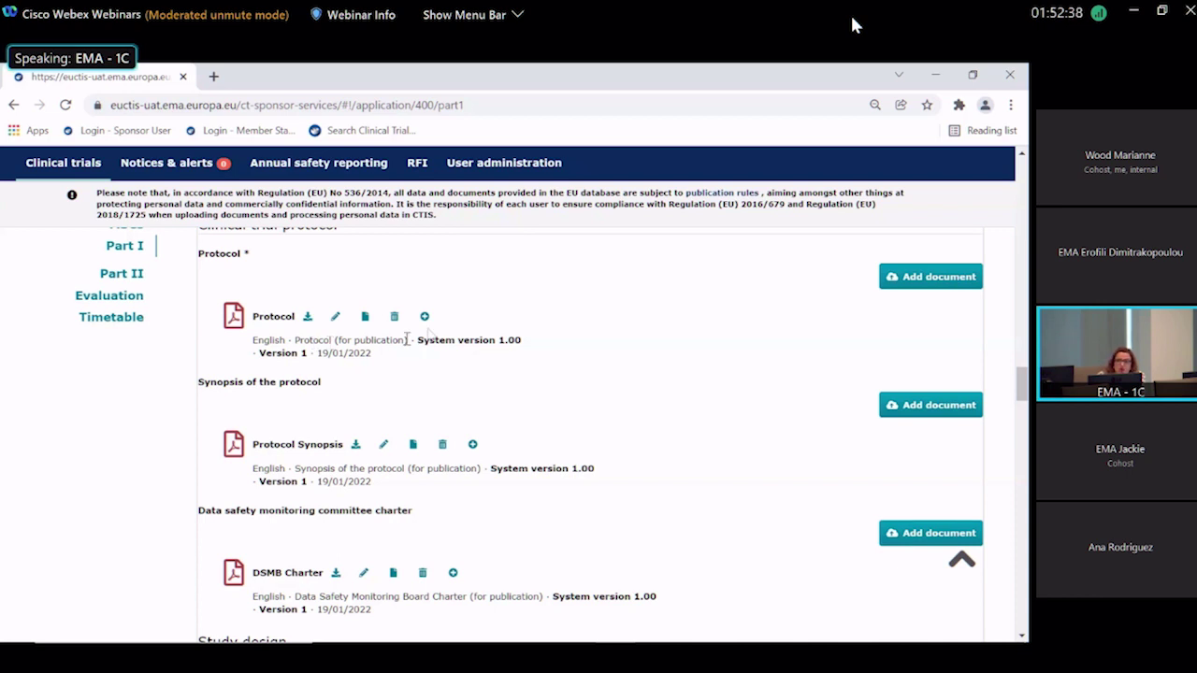
{"action": "left_click", "coordinate": [425, 318]}
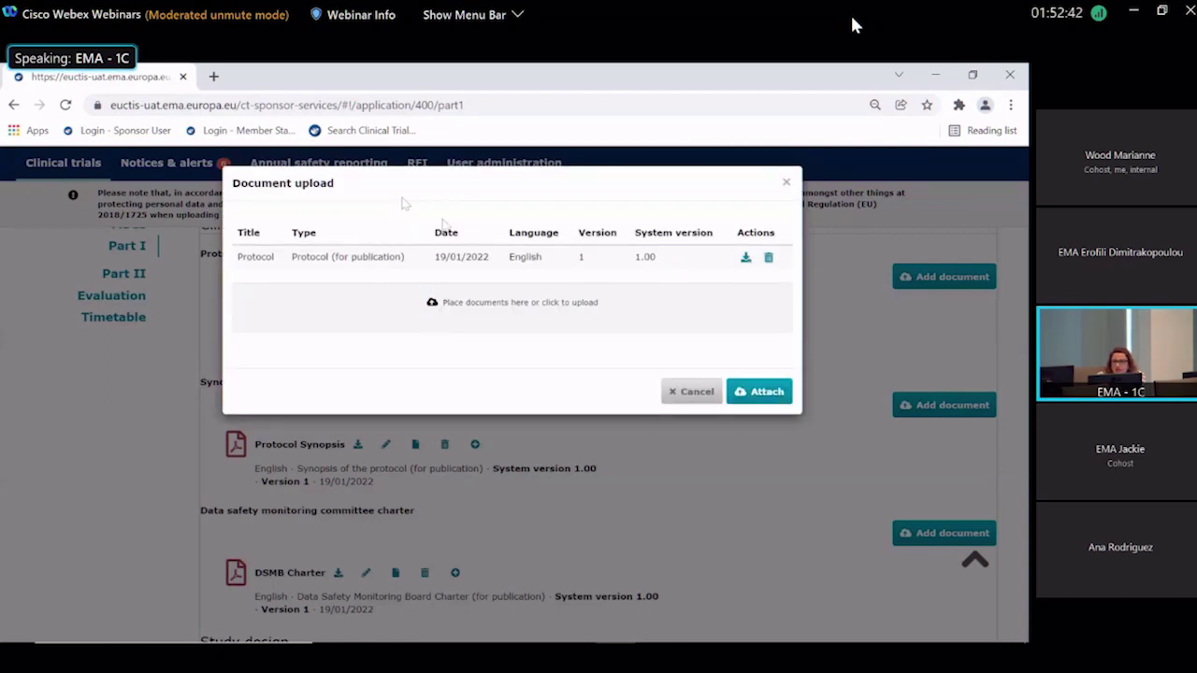
Step: Choose the 'test' PDF from Desktop > Additional documents > Additional documents for upload
{"action": "left_click", "coordinate": [448, 307]}
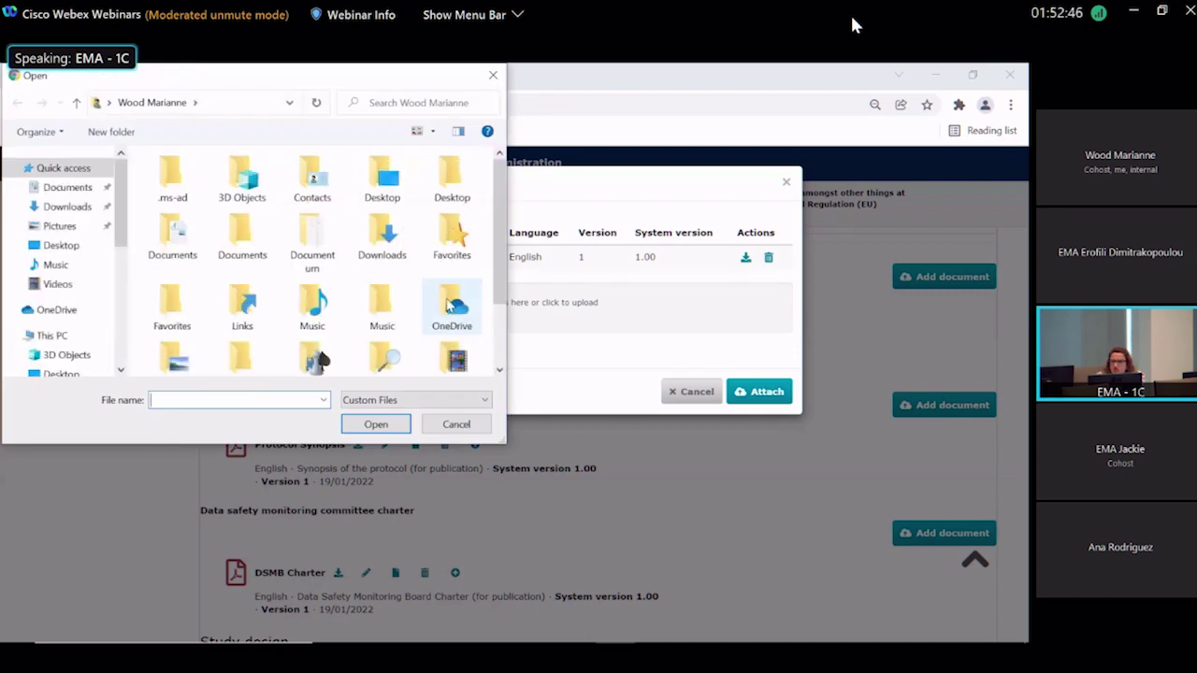
{"action": "left_click", "coordinate": [61, 244]}
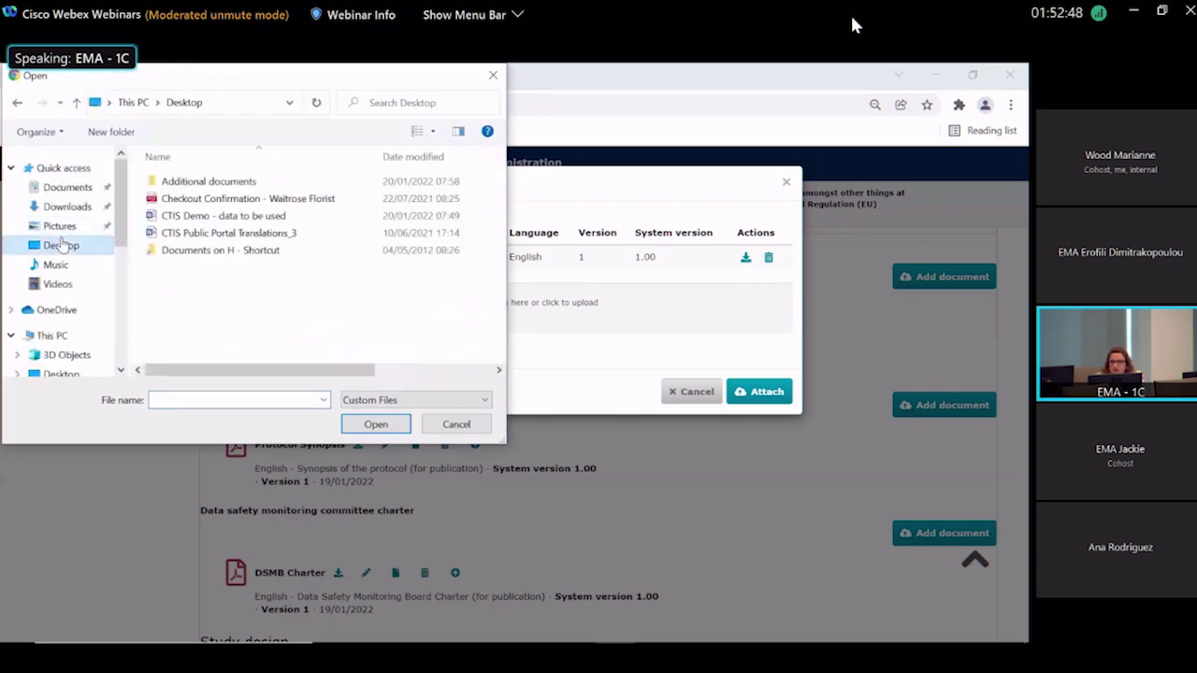
{"action": "double_click", "coordinate": [247, 180]}
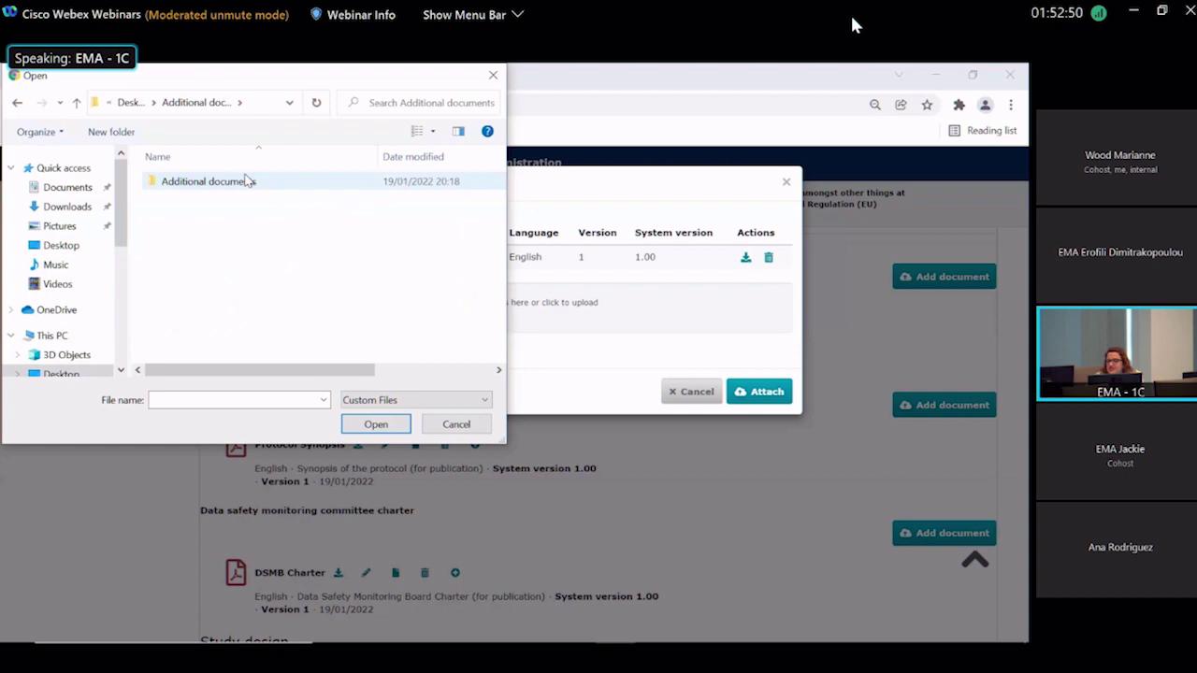
{"action": "double_click", "coordinate": [250, 183]}
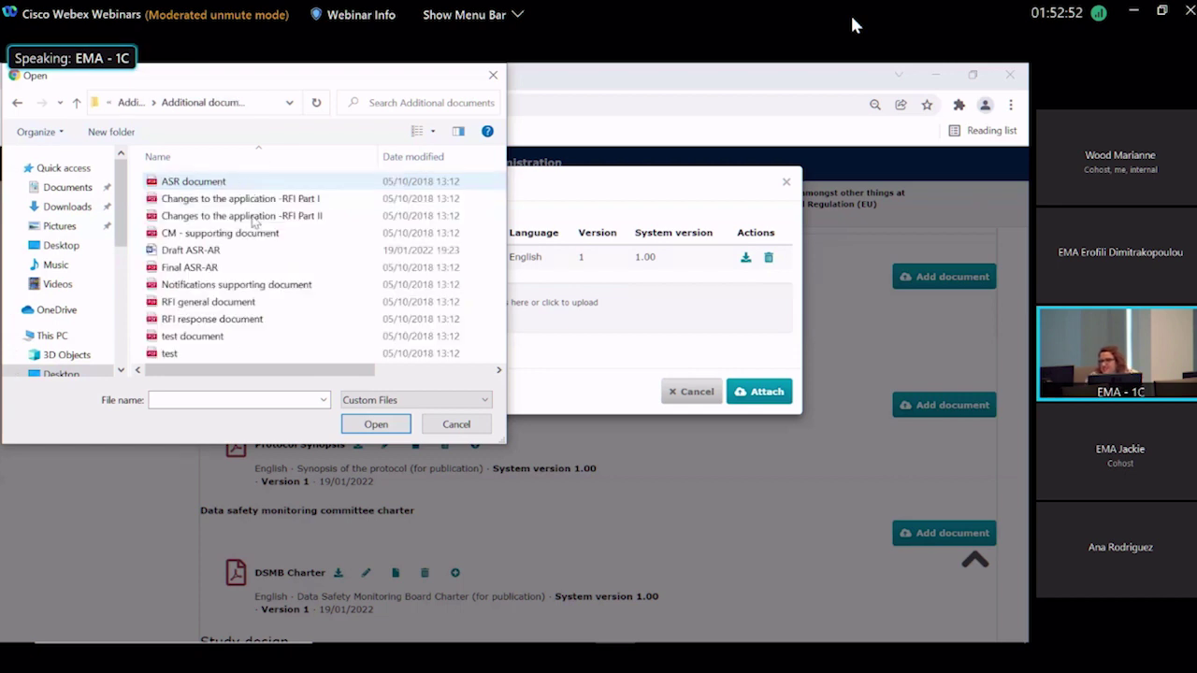
{"action": "scroll", "coordinate": [205, 322], "scroll_direction": "down", "scroll_amount": 1}
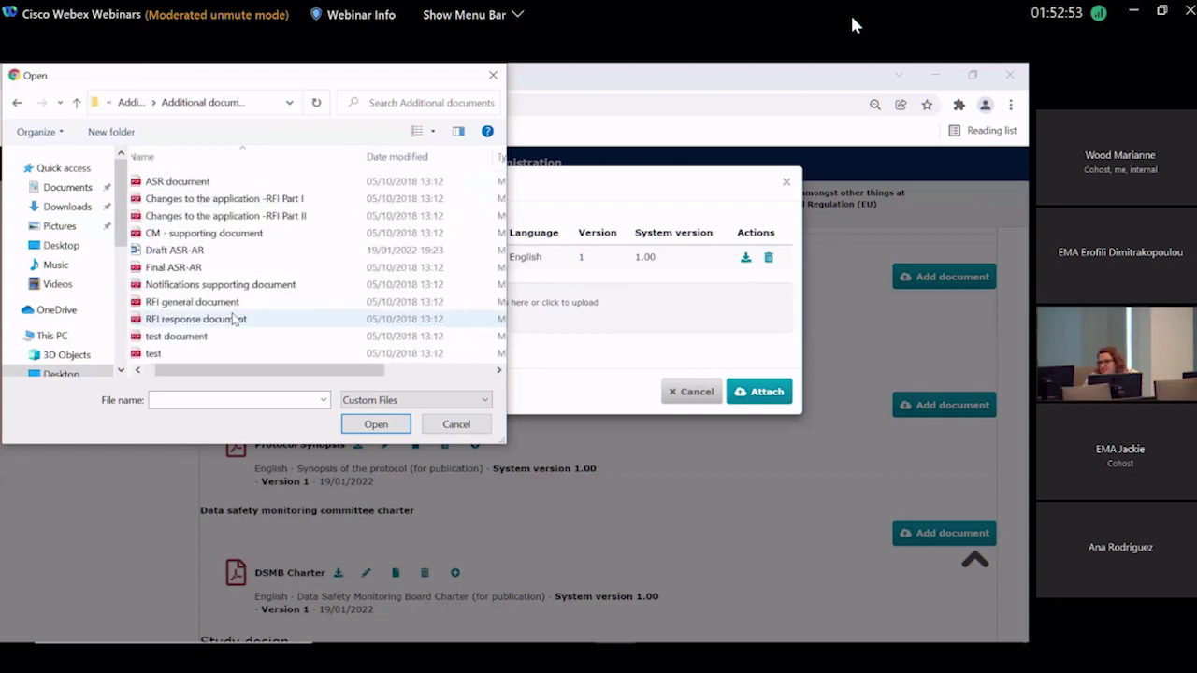
{"action": "left_click", "coordinate": [159, 353]}
{"action": "left_click", "coordinate": [374, 424]}
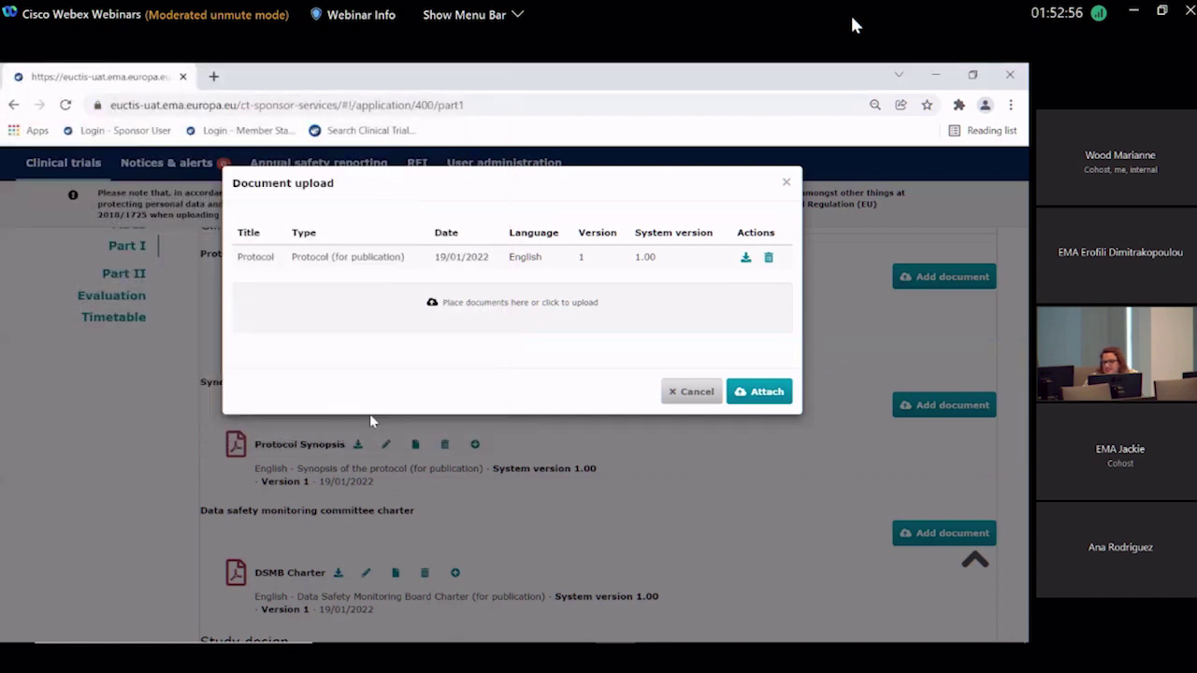
Step: Title the uploaded file 'protocol not for publication' and attach it to the Protocol section
{"action": "double_click", "coordinate": [301, 397]}
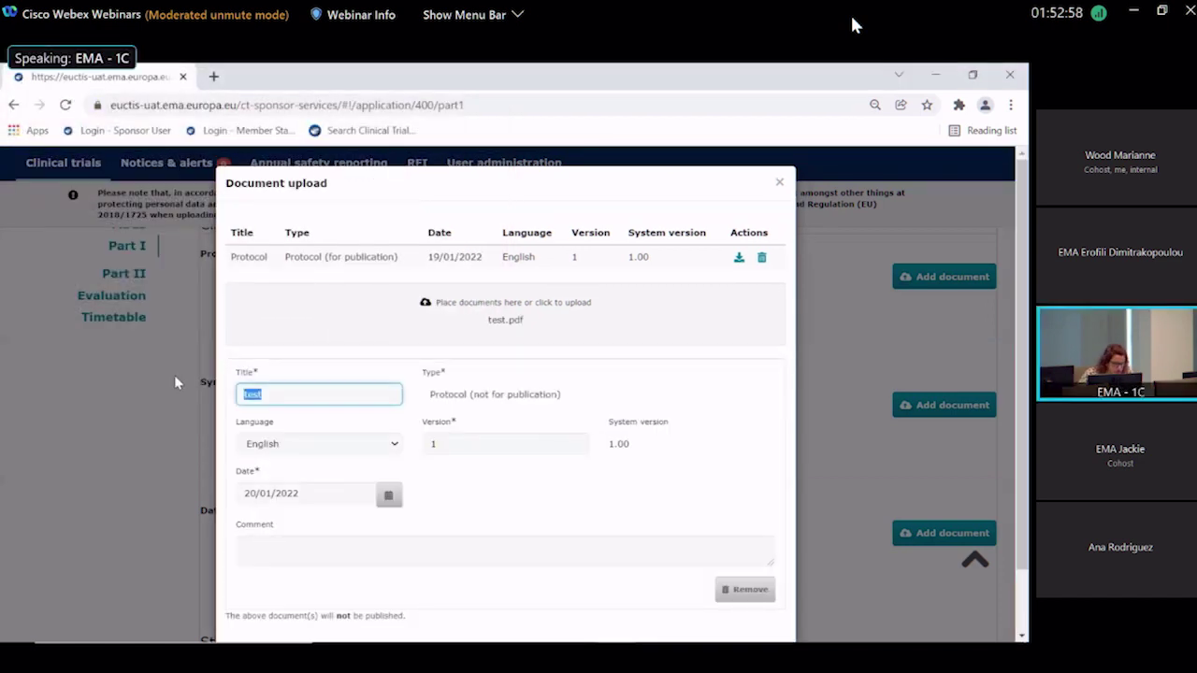
{"action": "type", "text": "proo"}
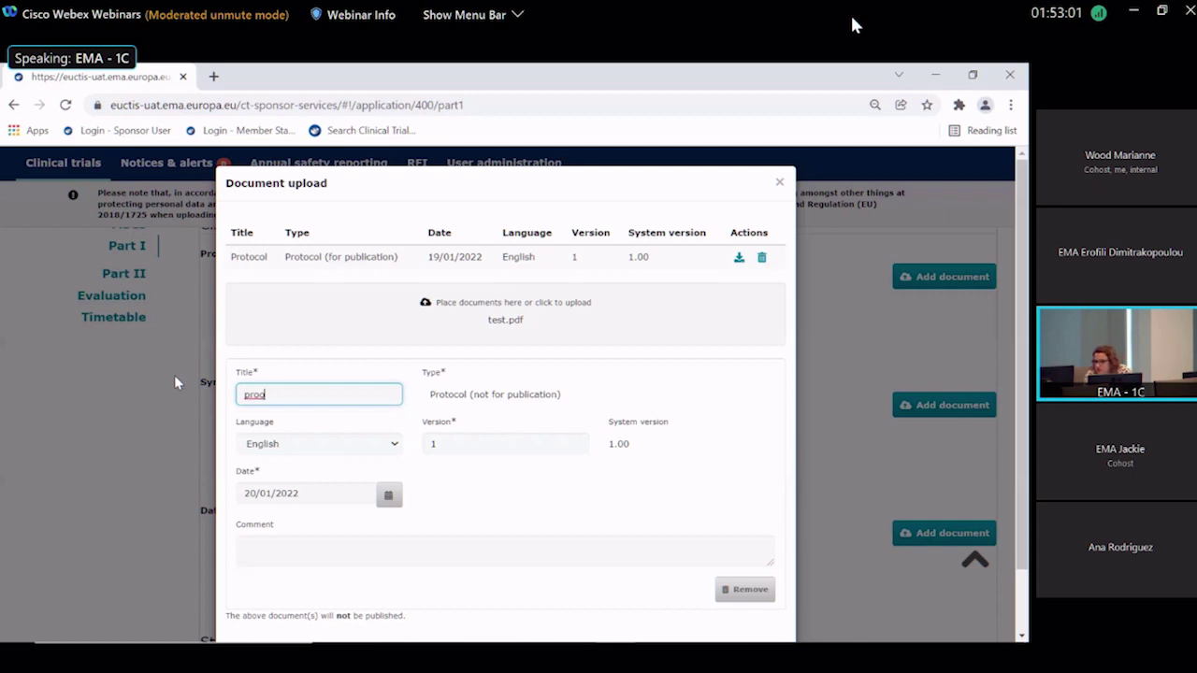
{"action": "key", "text": "BackSpace"}
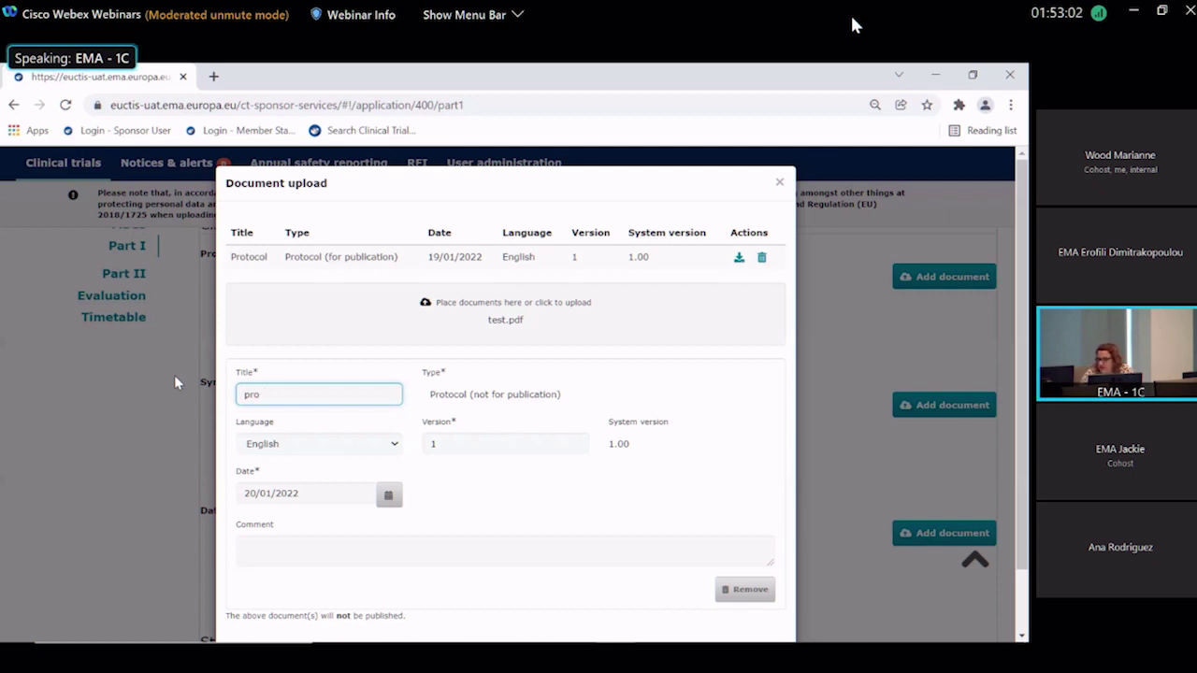
{"action": "type", "text": "tocol not for publication"}
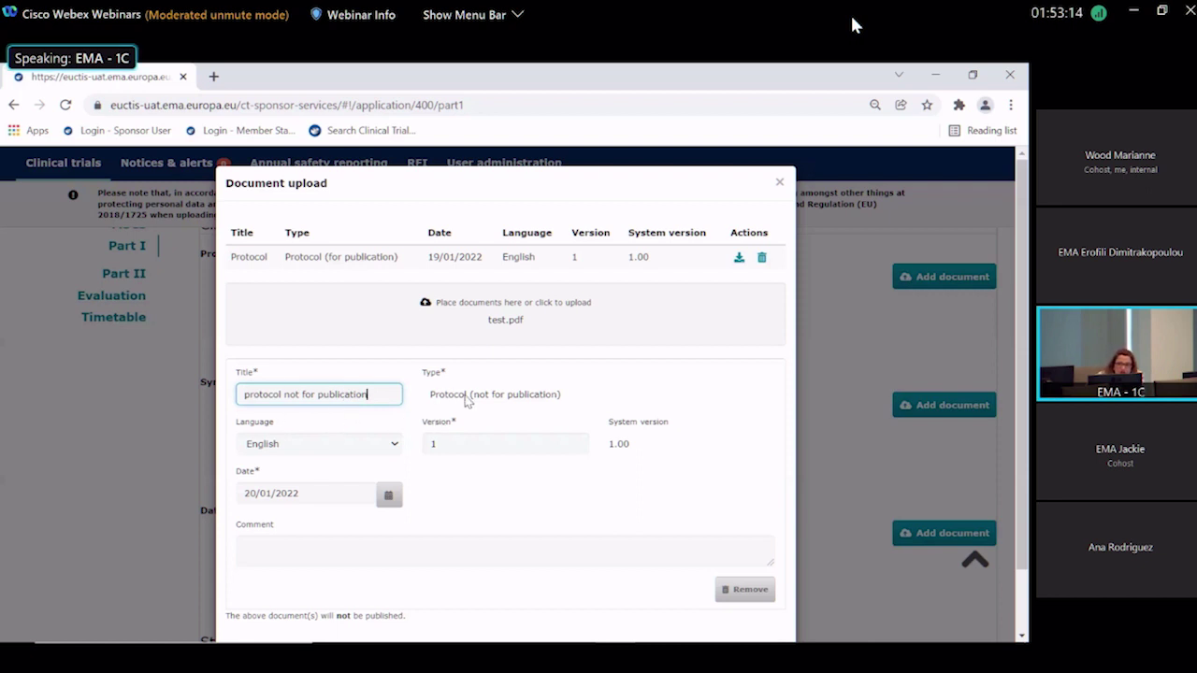
{"action": "left_click", "coordinate": [510, 397]}
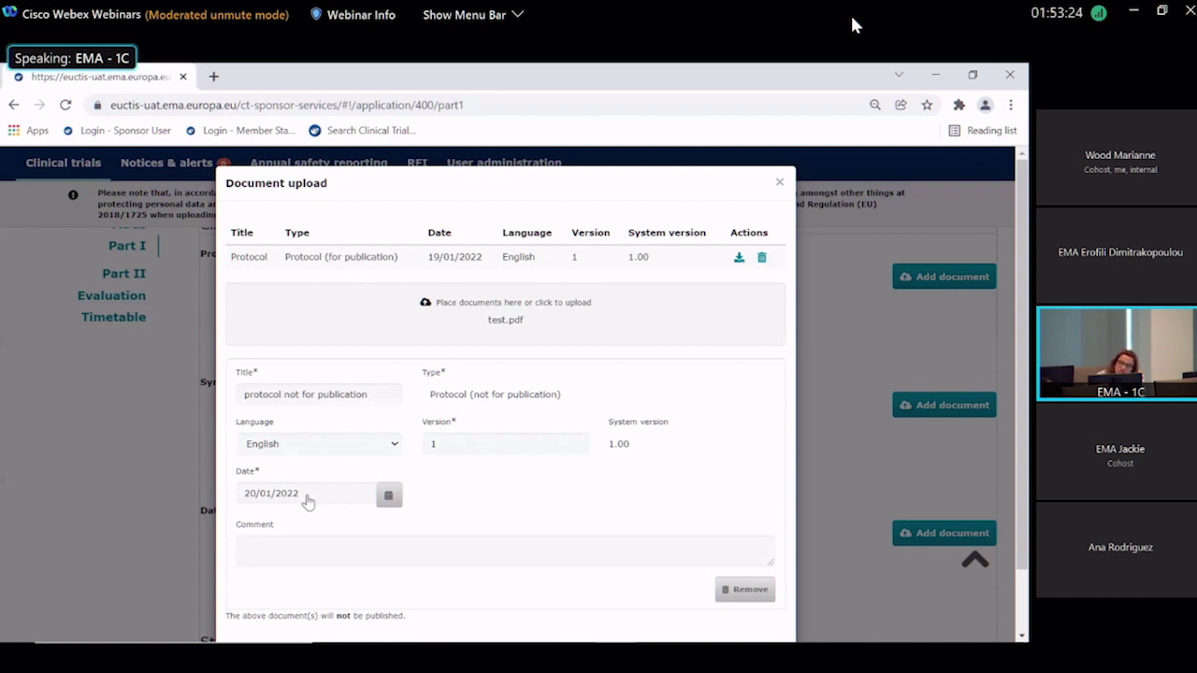
{"action": "scroll", "coordinate": [671, 535], "scroll_direction": "down", "scroll_amount": 1}
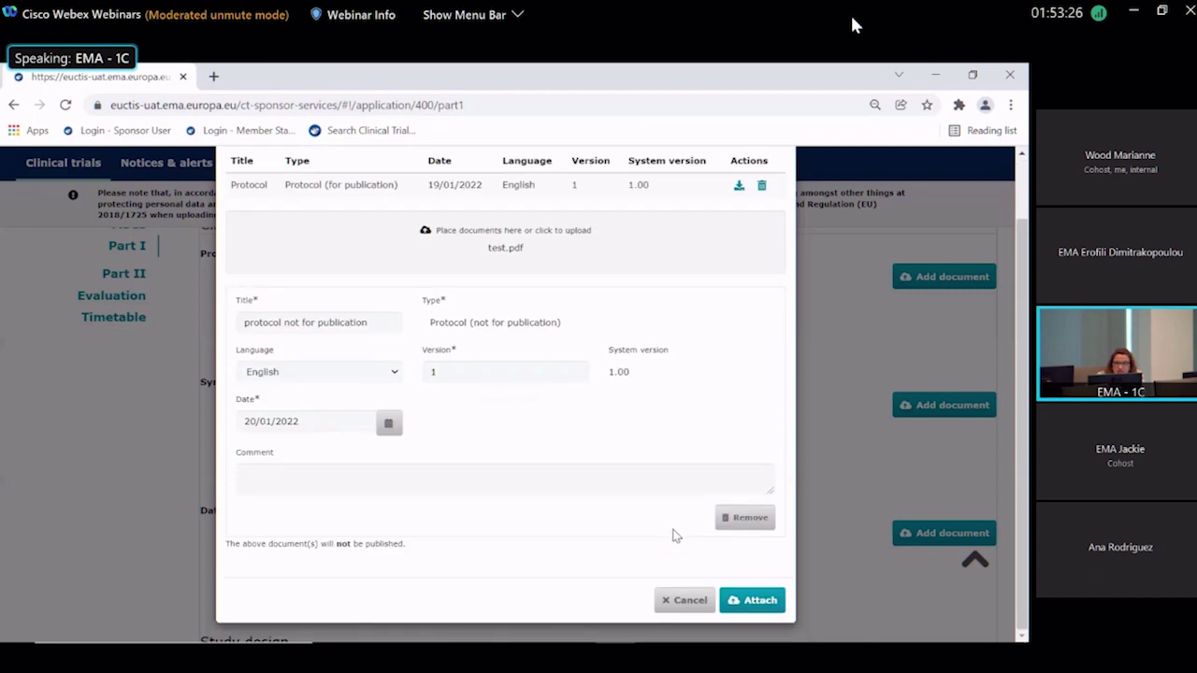
{"action": "left_click", "coordinate": [759, 596]}
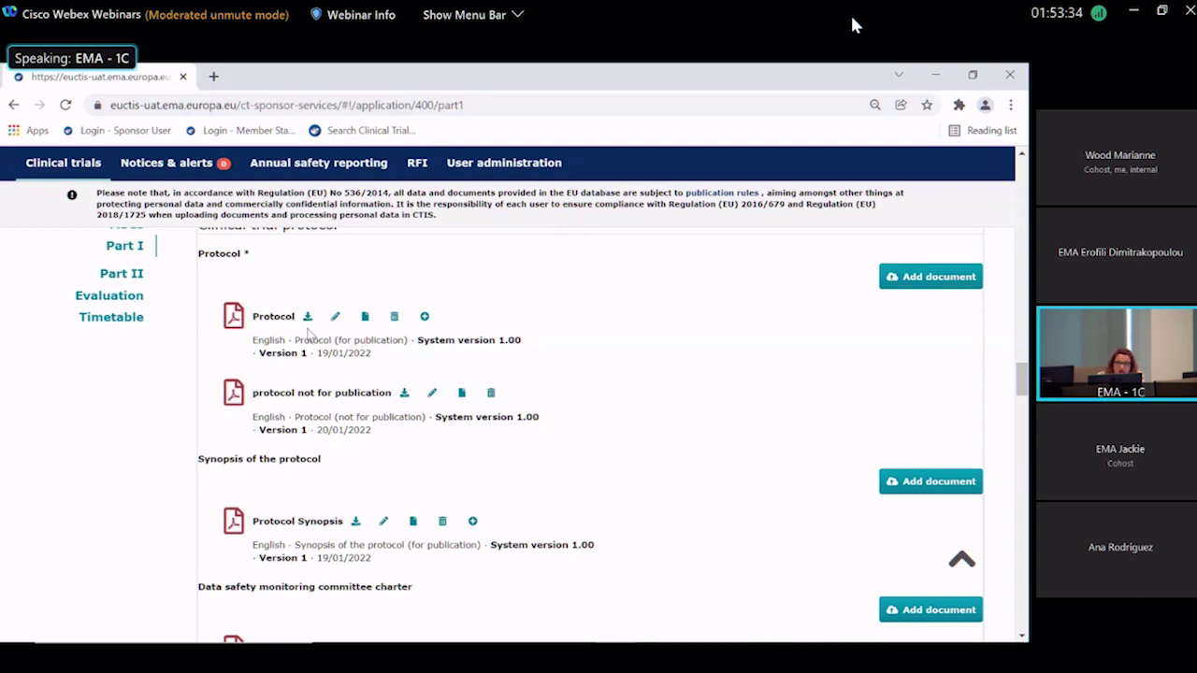
{"action": "left_click_drag", "start_coordinate": [334, 342], "coordinate": [409, 343]}
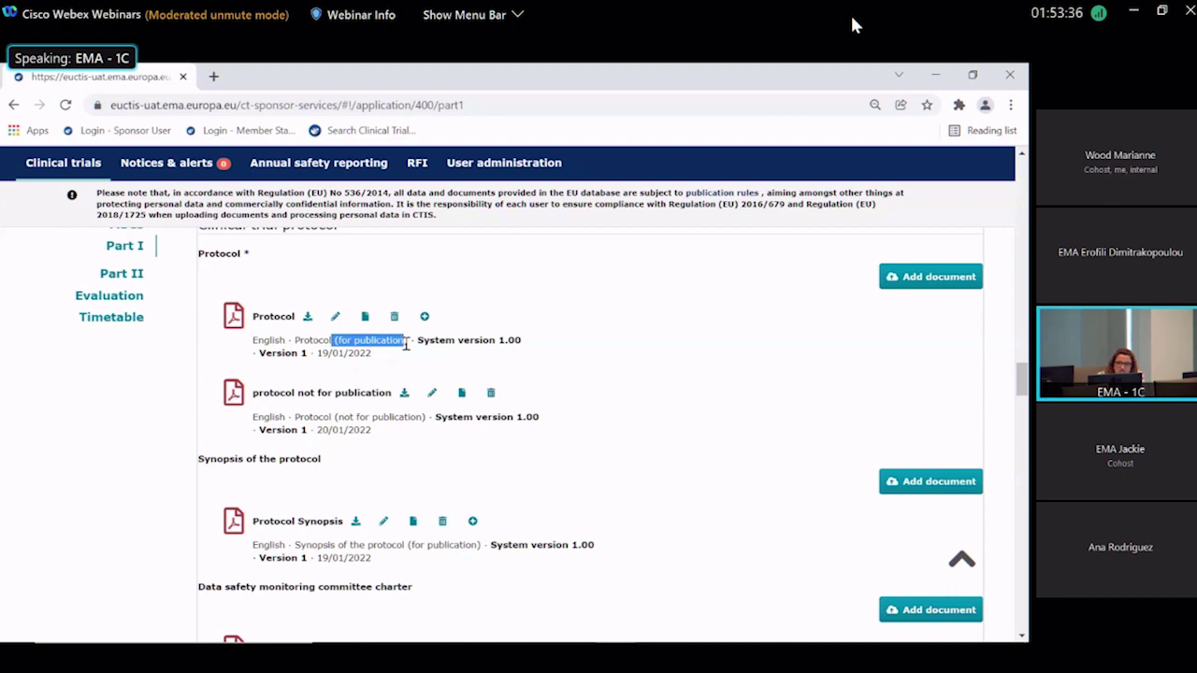
{"action": "left_click_drag", "start_coordinate": [312, 420], "coordinate": [433, 423]}
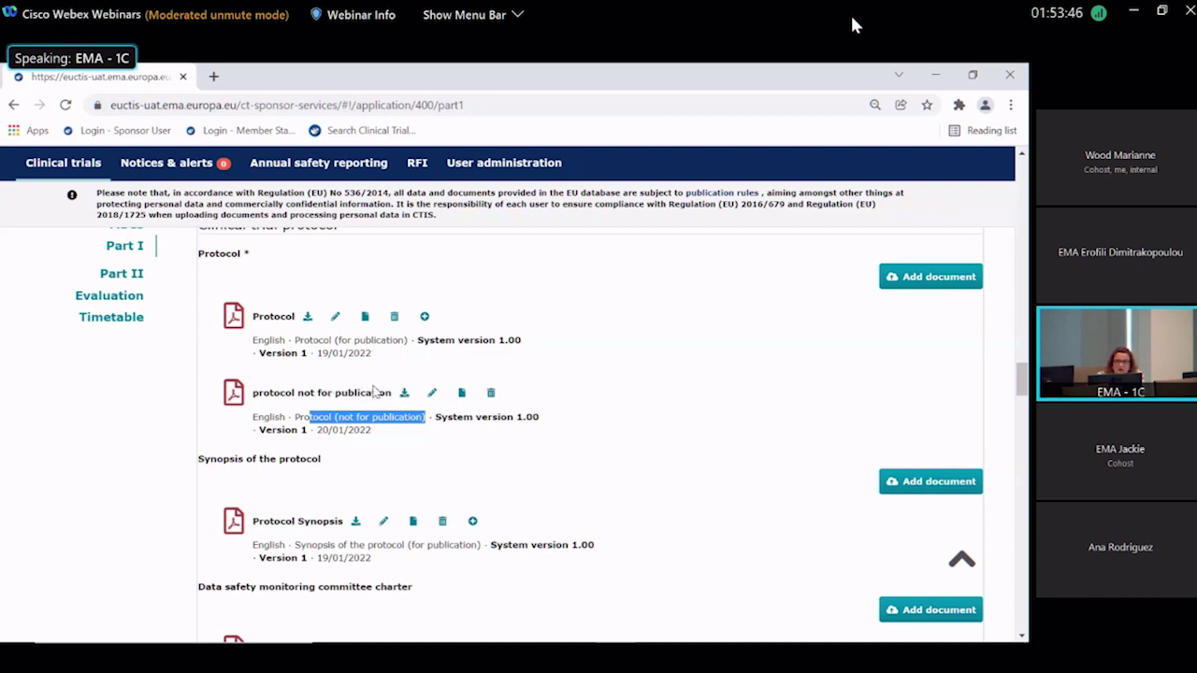
{"action": "left_click", "coordinate": [610, 428]}
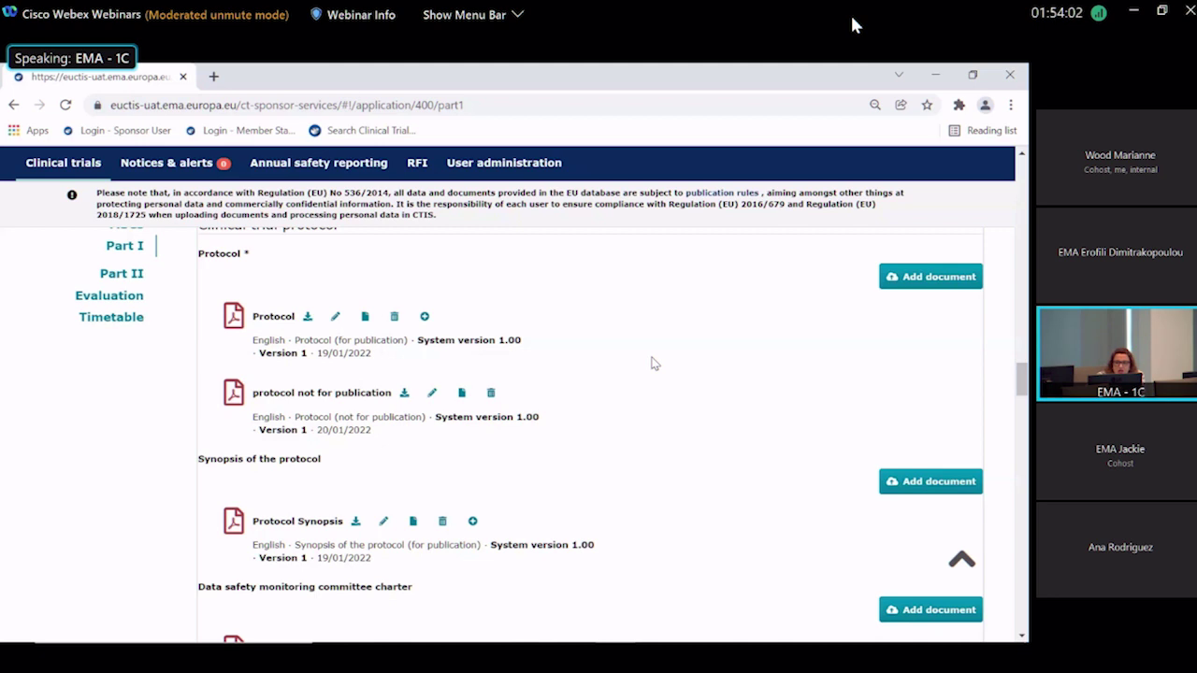
Step: Expand the Scientific advice and PIP and Associated clinical trials sections
{"action": "scroll", "coordinate": [654, 363], "scroll_direction": "down", "scroll_amount": 1}
{"action": "scroll", "coordinate": [655, 364], "scroll_direction": "down", "scroll_amount": 1}
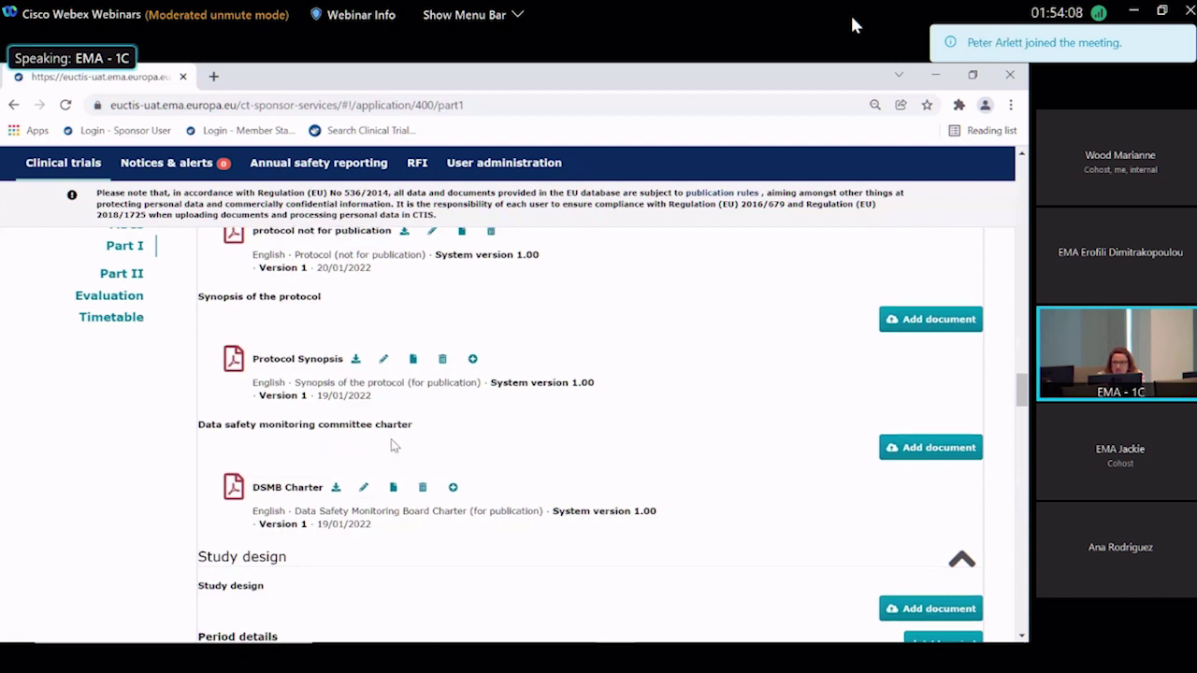
{"action": "scroll", "coordinate": [393, 439], "scroll_direction": "down", "scroll_amount": 3}
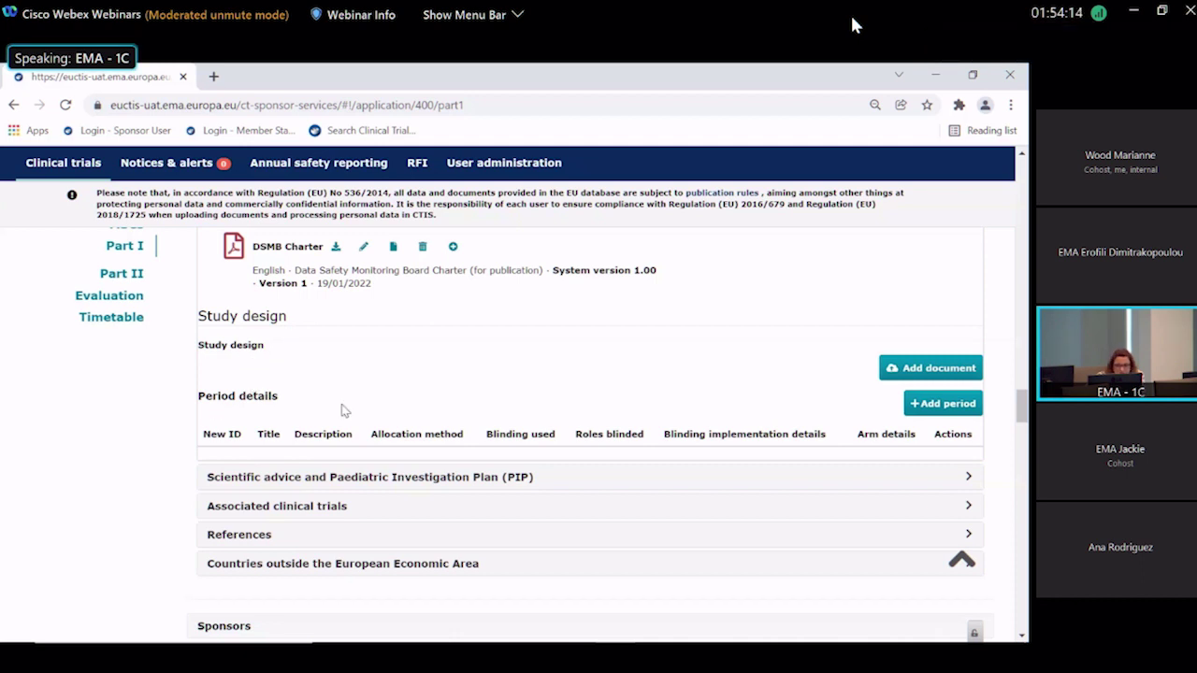
{"action": "scroll", "coordinate": [373, 412], "scroll_direction": "down", "scroll_amount": 1}
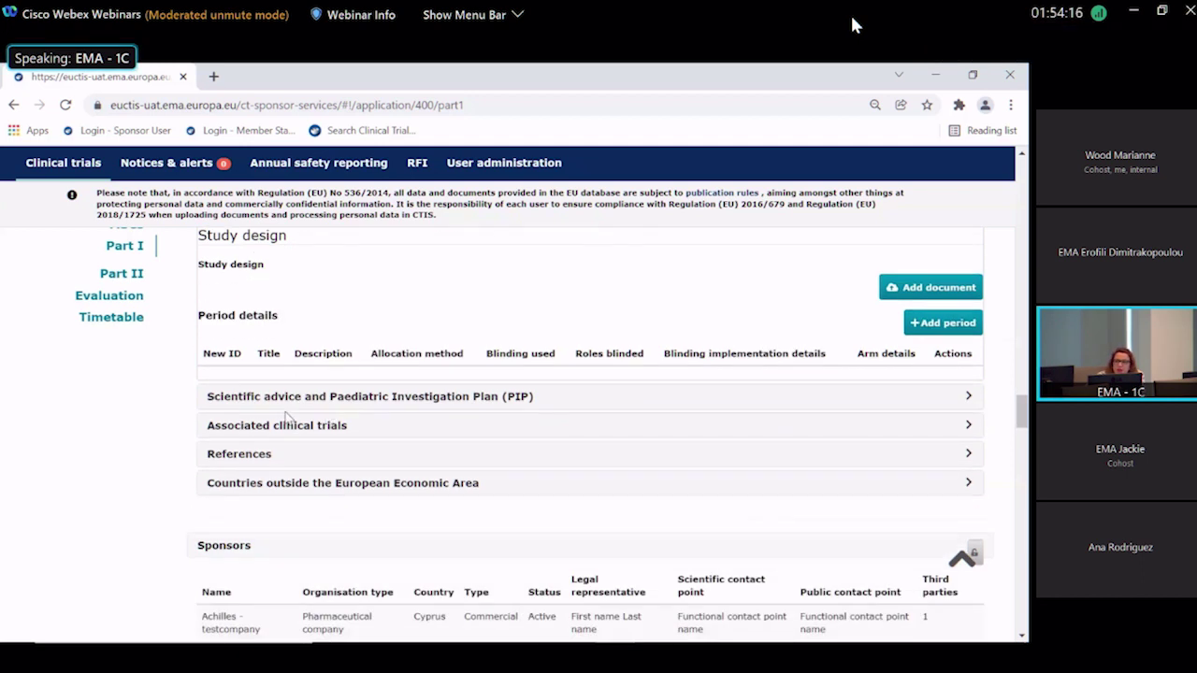
{"action": "left_click", "coordinate": [289, 400]}
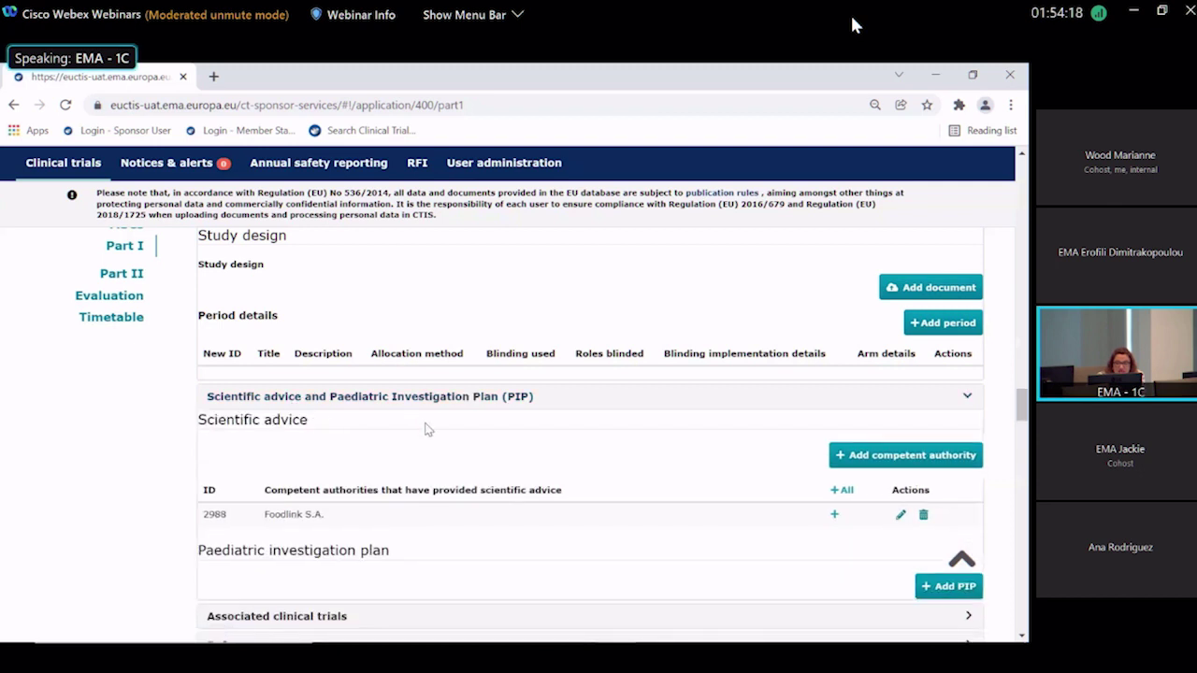
{"action": "scroll", "coordinate": [177, 414], "scroll_direction": "down", "scroll_amount": 1}
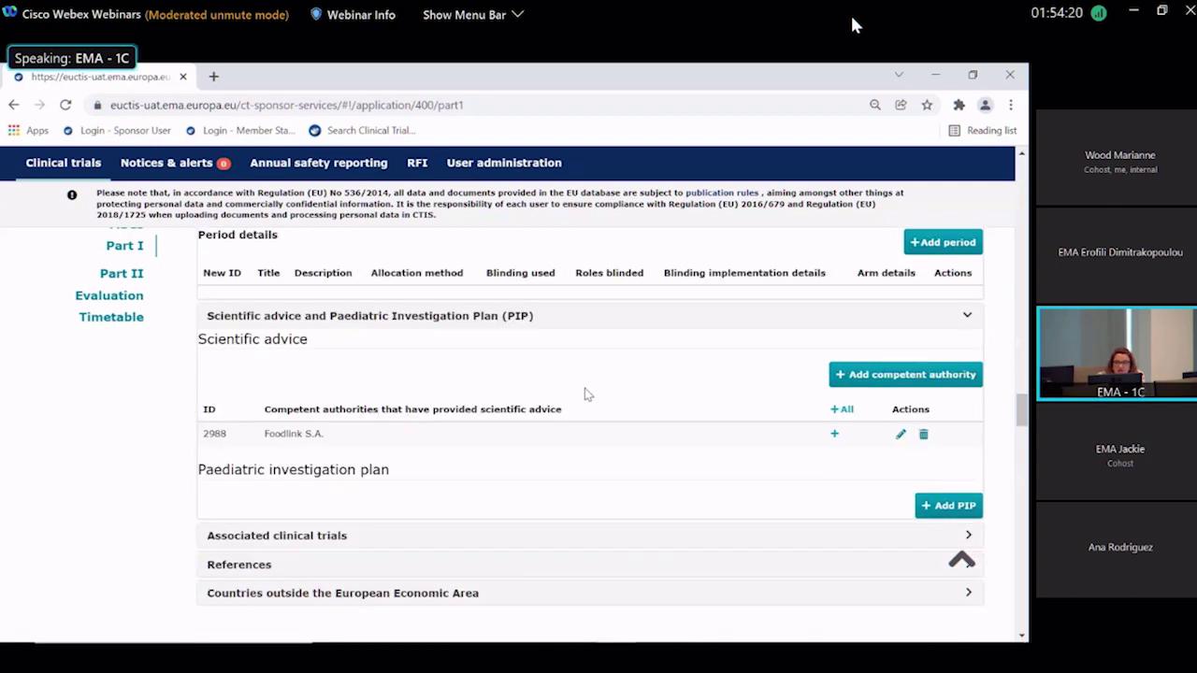
{"action": "scroll", "coordinate": [502, 405], "scroll_direction": "down", "scroll_amount": 1}
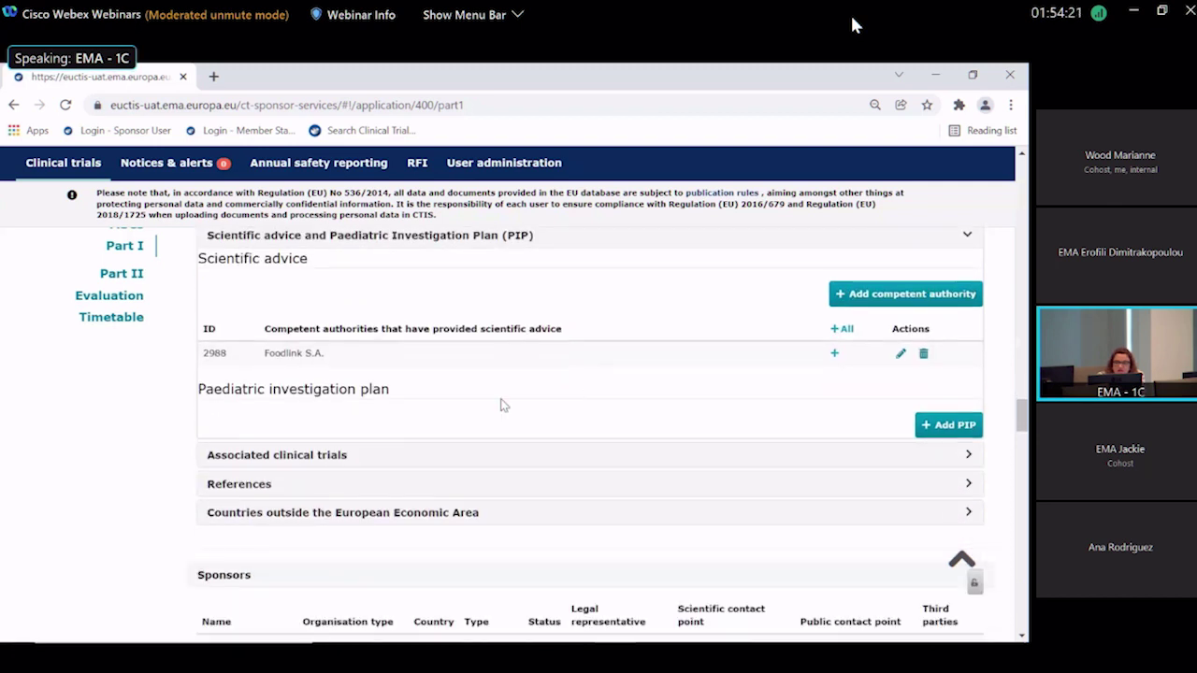
{"action": "left_click", "coordinate": [296, 453]}
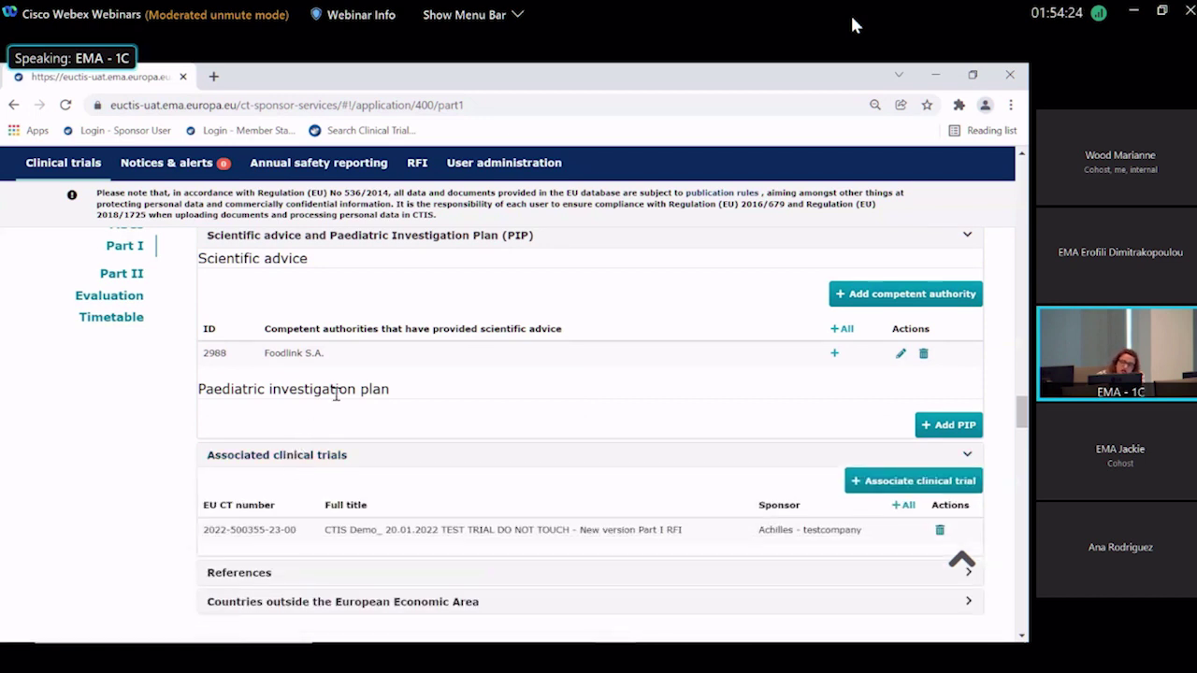
Step: Expand References and Countries outside the EEA, then return to the top of Part I
{"action": "scroll", "coordinate": [314, 427], "scroll_direction": "down", "scroll_amount": 1}
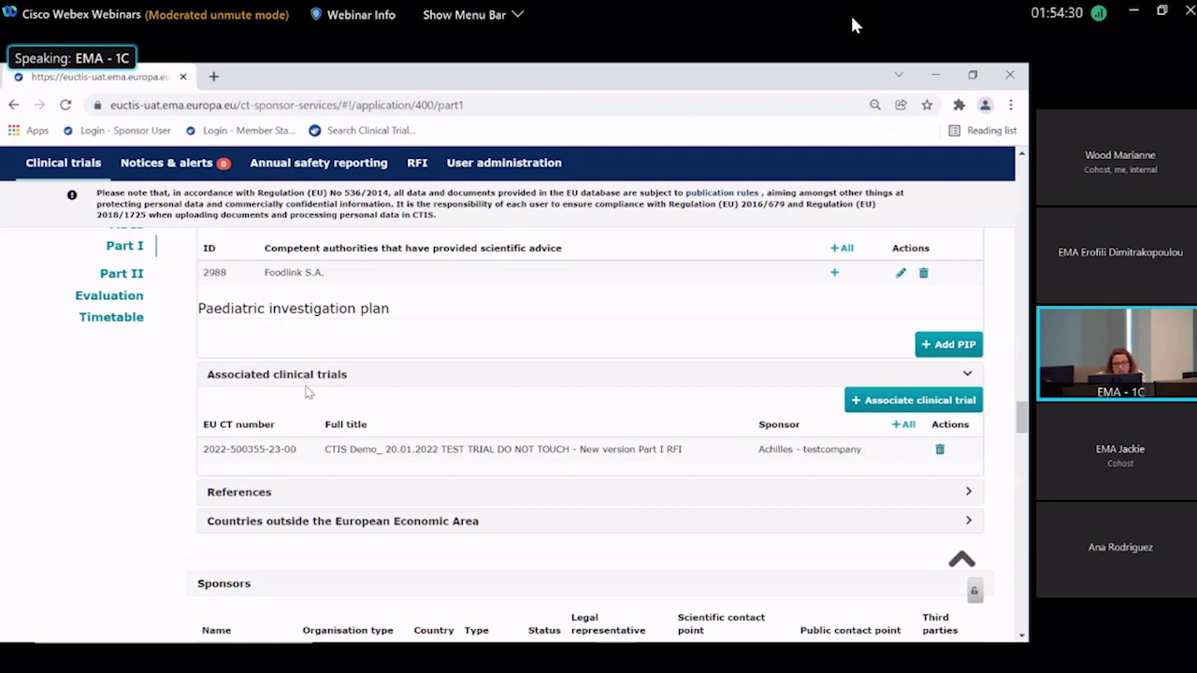
{"action": "scroll", "coordinate": [309, 392], "scroll_direction": "down", "scroll_amount": 1}
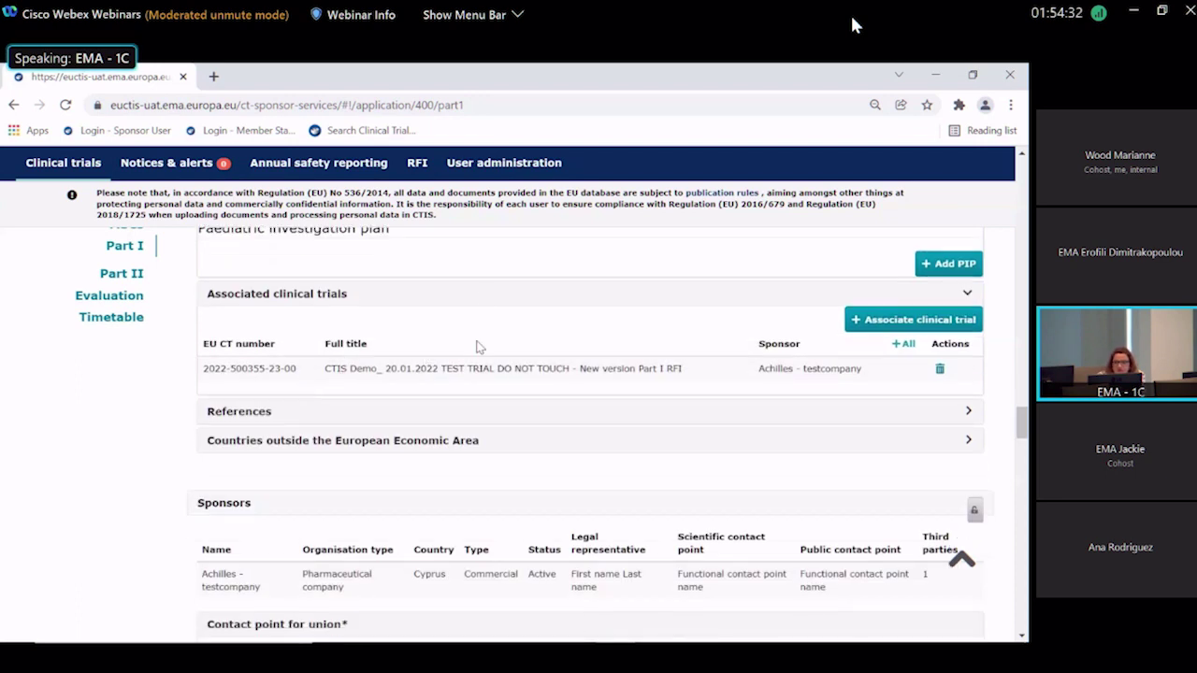
{"action": "left_click", "coordinate": [277, 412]}
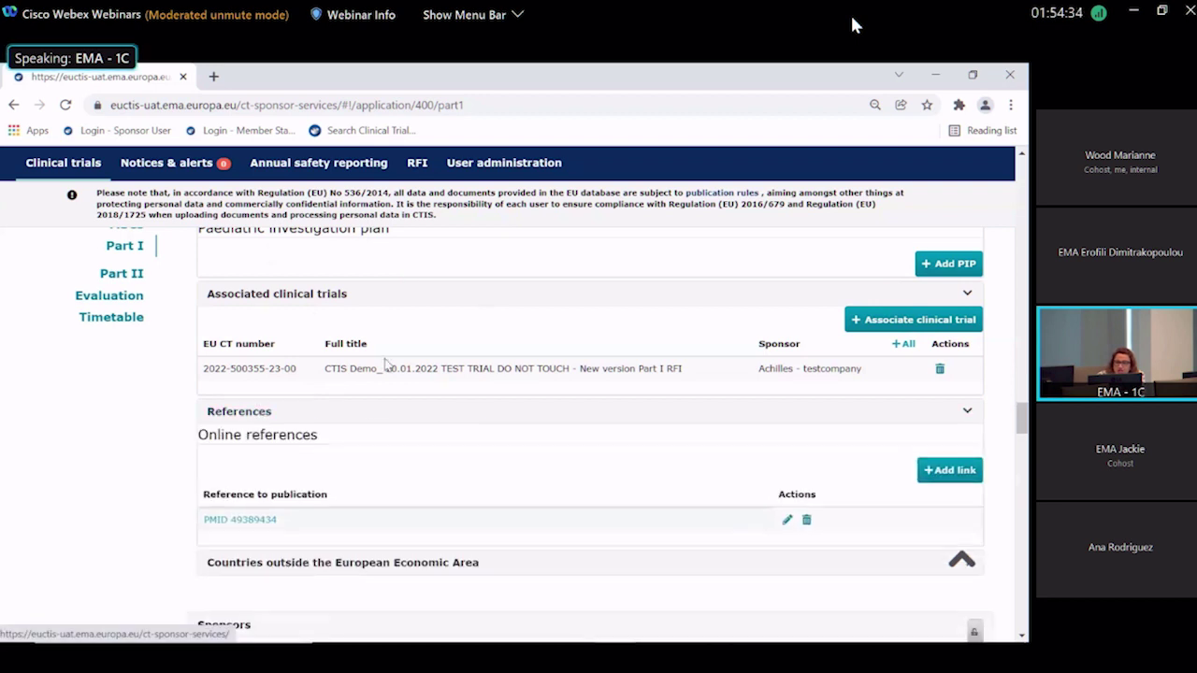
{"action": "scroll", "coordinate": [281, 411], "scroll_direction": "down", "scroll_amount": 1}
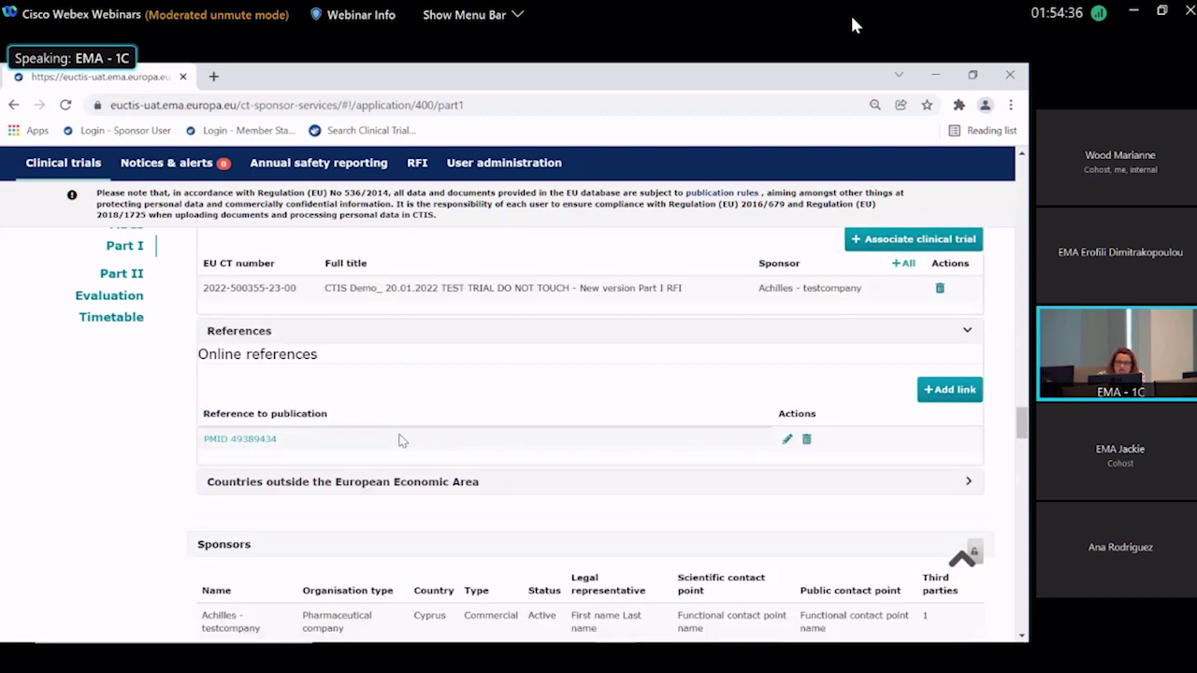
{"action": "left_click", "coordinate": [346, 486]}
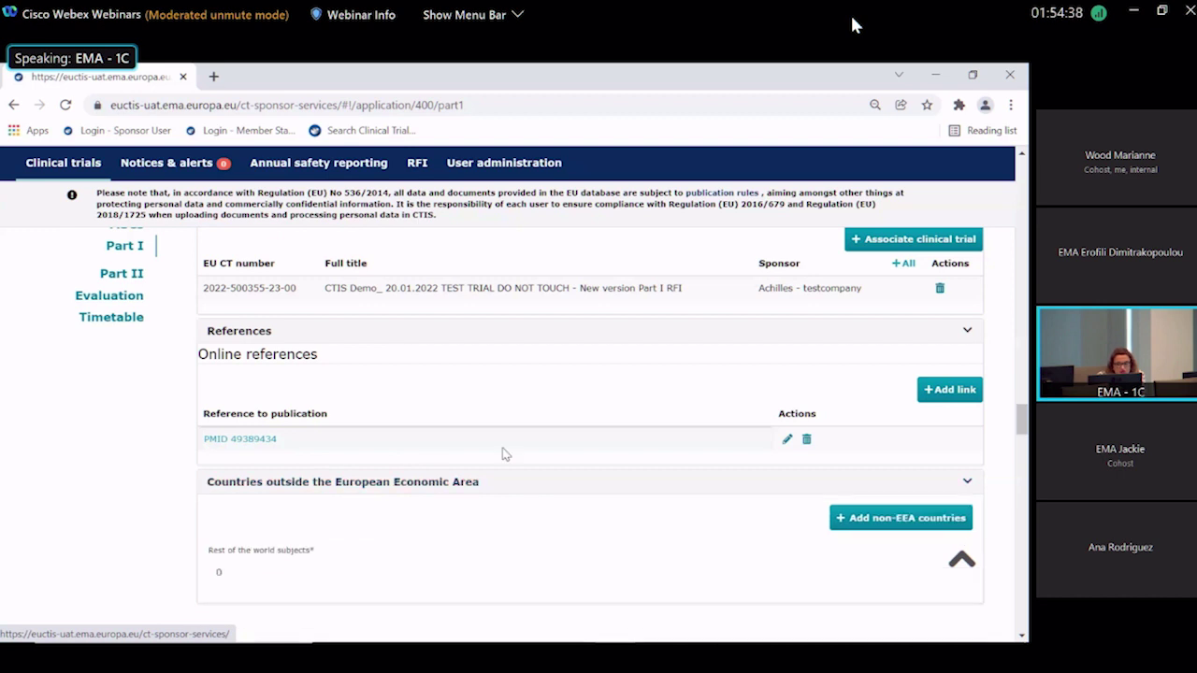
{"action": "scroll", "coordinate": [514, 449], "scroll_direction": "down", "scroll_amount": 1}
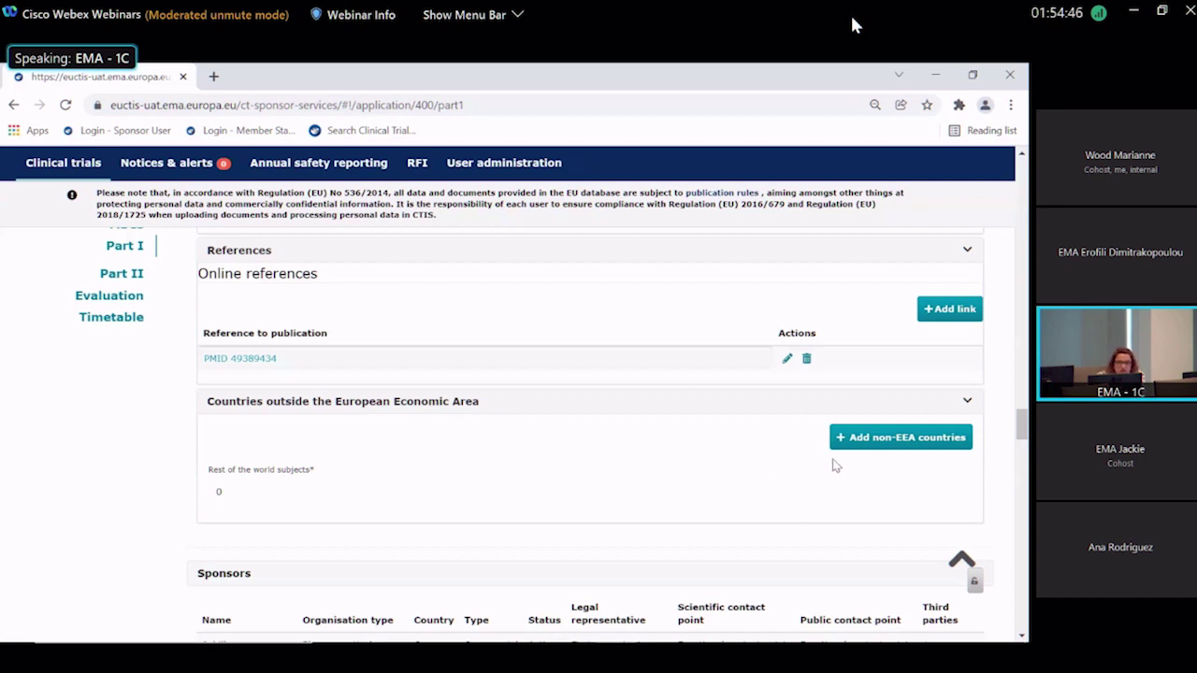
{"action": "scroll", "coordinate": [411, 478], "scroll_direction": "down", "scroll_amount": 1}
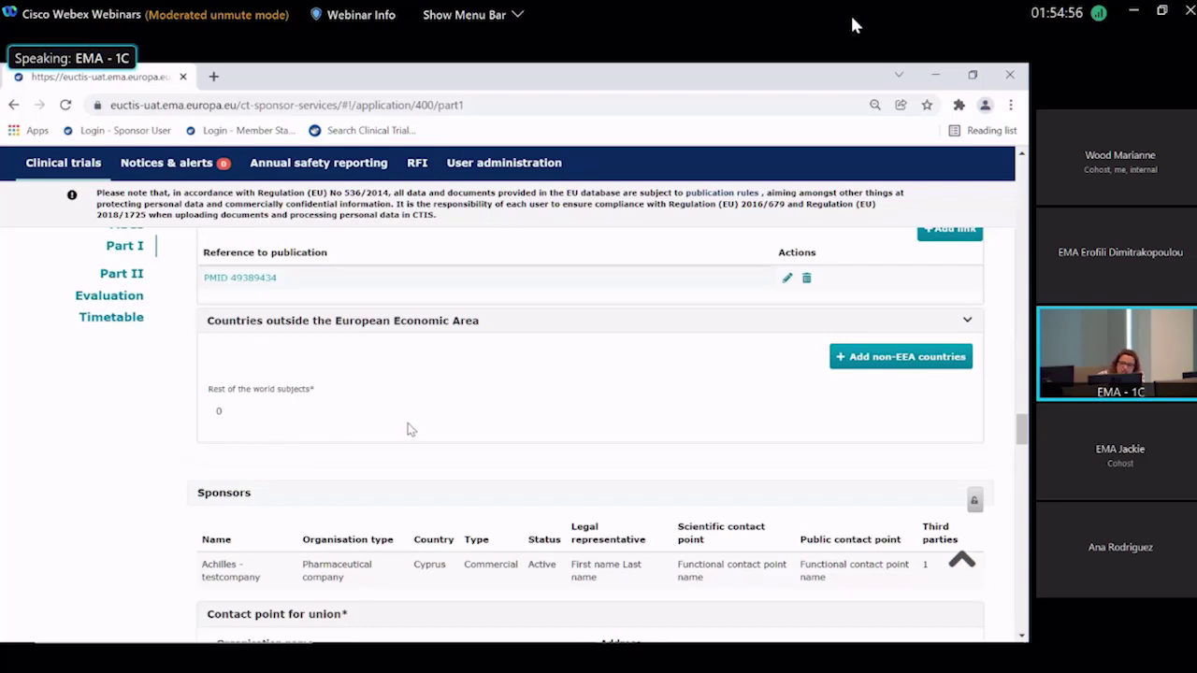
{"action": "scroll", "coordinate": [410, 429], "scroll_direction": "up", "scroll_amount": 10}
{"action": "scroll", "coordinate": [466, 451], "scroll_direction": "up", "scroll_amount": 15}
{"action": "scroll", "coordinate": [466, 451], "scroll_direction": "up", "scroll_amount": 15}
{"action": "scroll", "coordinate": [468, 452], "scroll_direction": "up", "scroll_amount": 10}
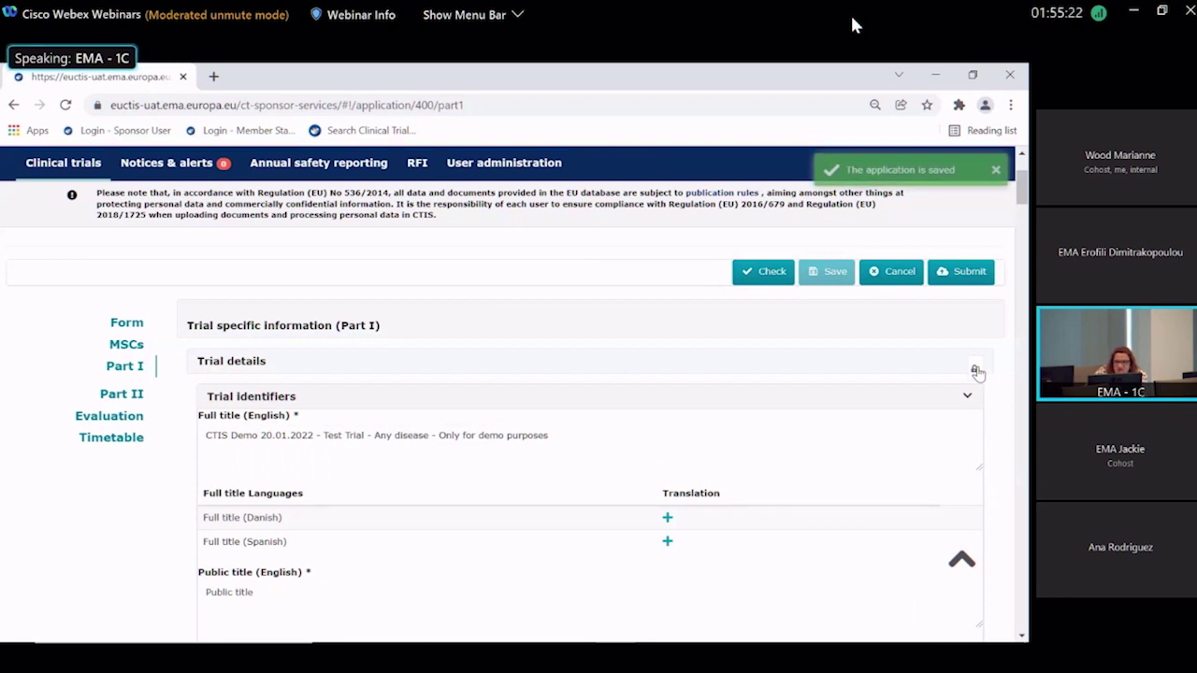
Step: Run Check until 'Application is valid!' appears, then review Part I down to the sponsors table
{"action": "left_click", "coordinate": [974, 370]}
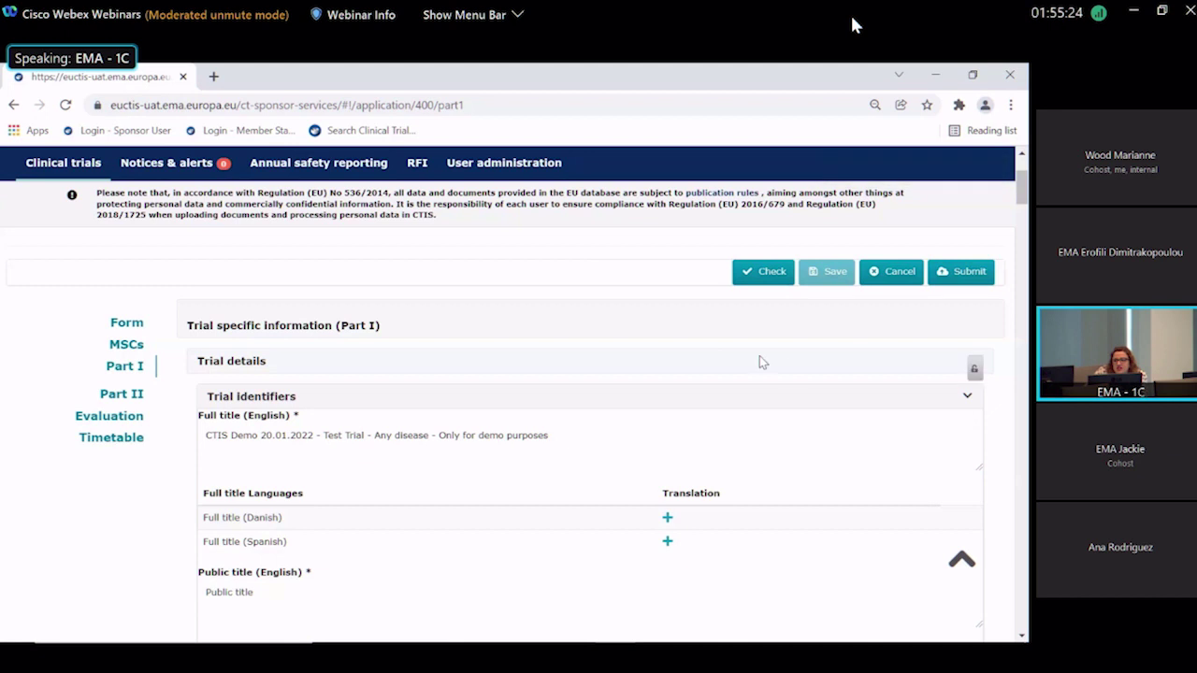
{"action": "left_click", "coordinate": [754, 272]}
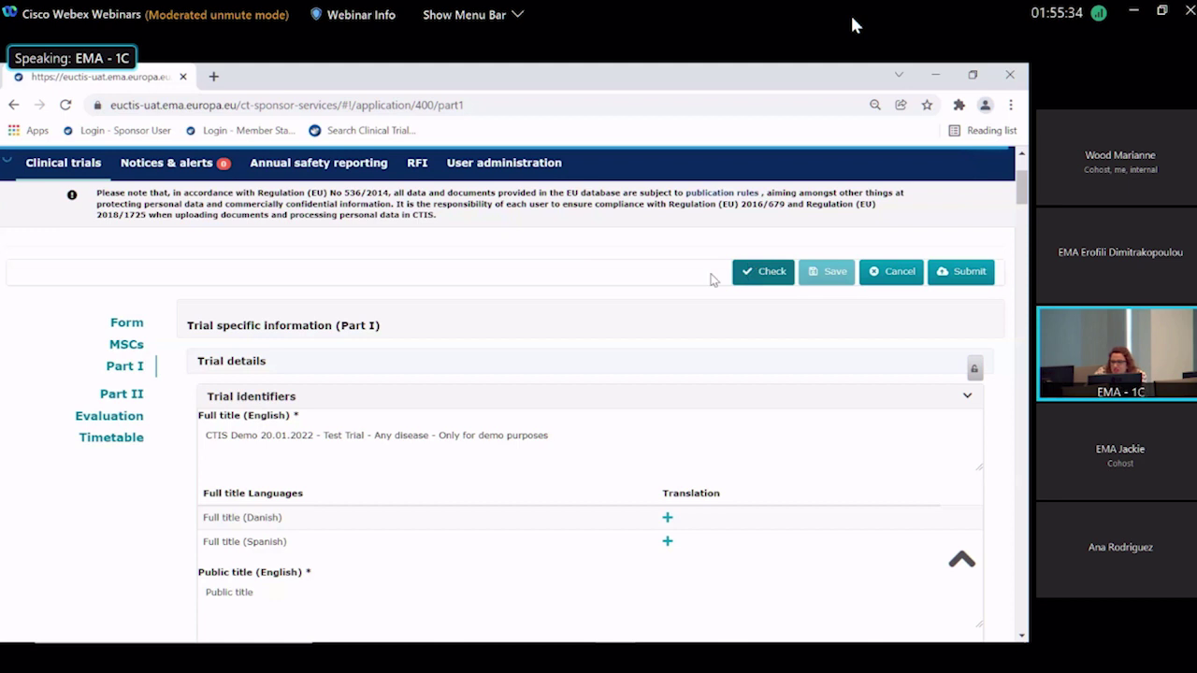
{"action": "left_click", "coordinate": [727, 271]}
{"action": "scroll", "coordinate": [727, 271], "scroll_direction": "down", "scroll_amount": 1}
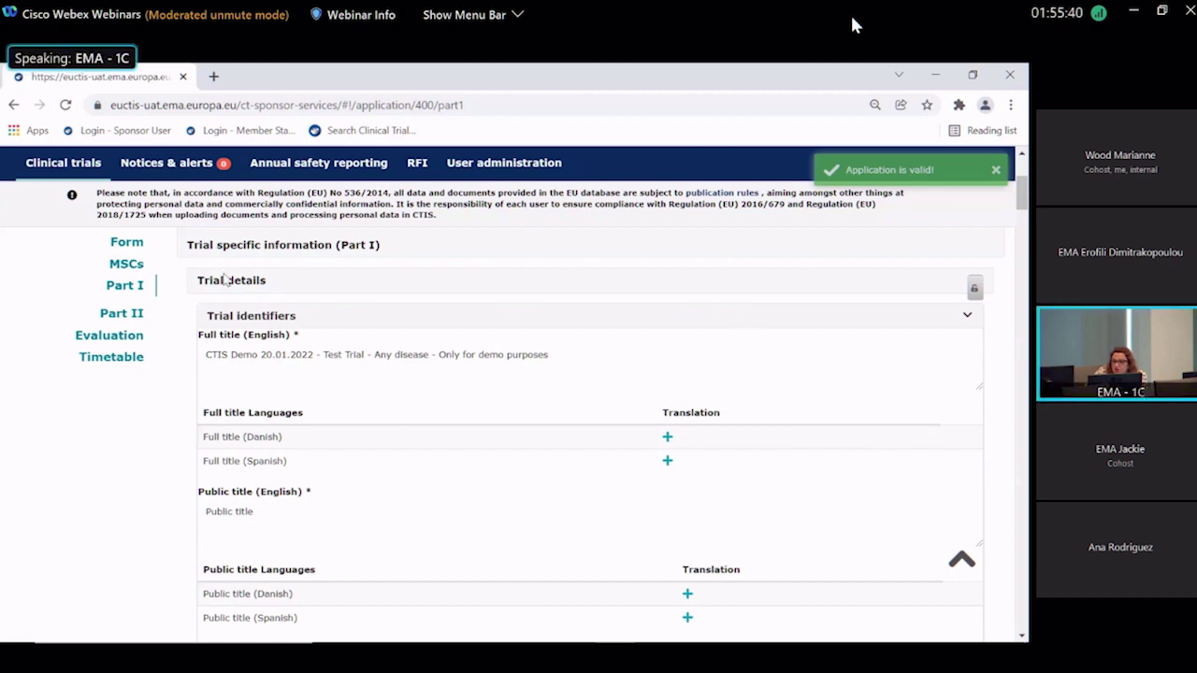
{"action": "scroll", "coordinate": [218, 314], "scroll_direction": "down", "scroll_amount": 7}
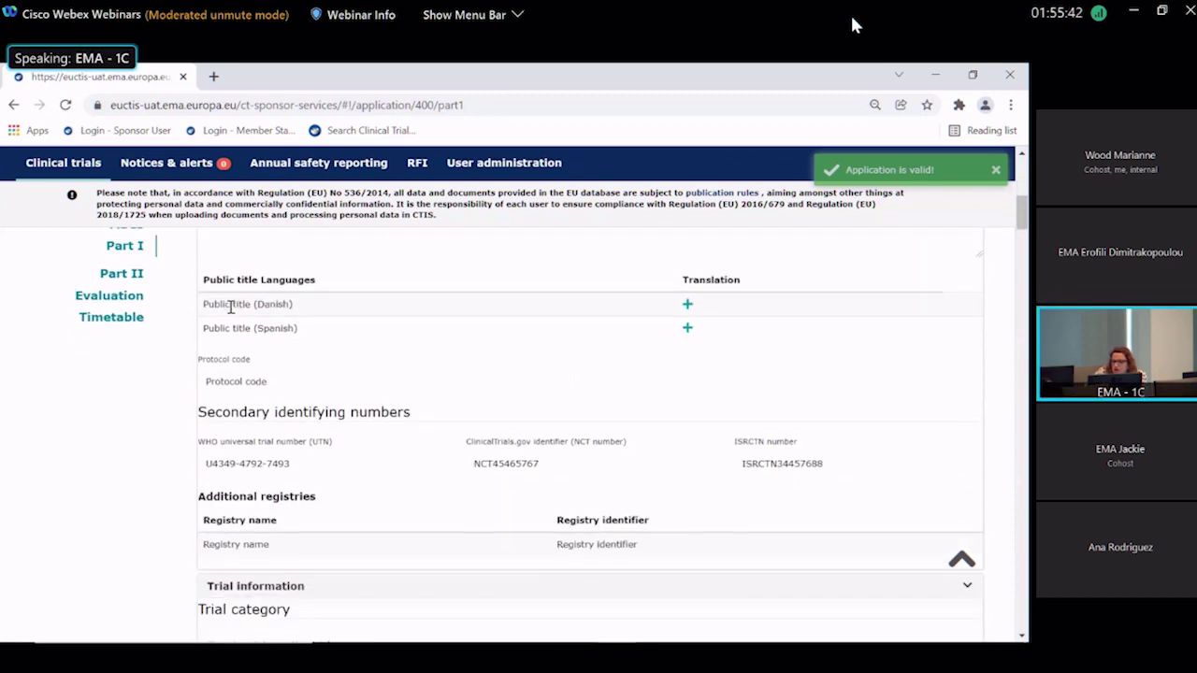
{"action": "scroll", "coordinate": [238, 309], "scroll_direction": "down", "scroll_amount": 8}
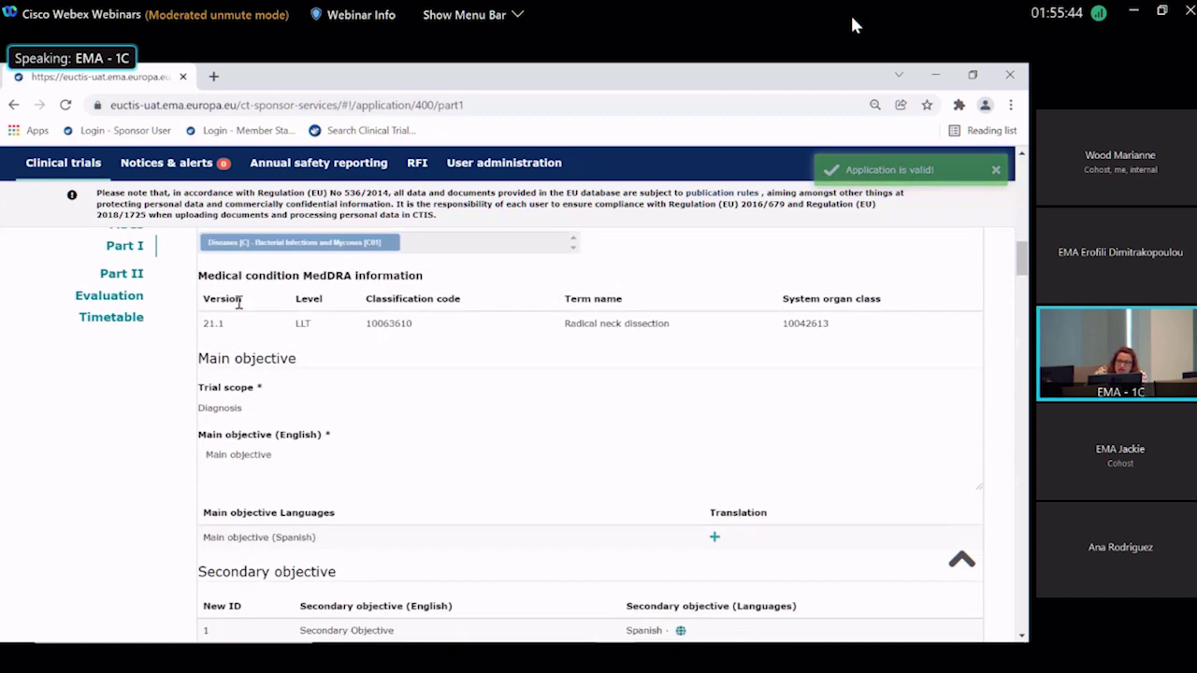
{"action": "scroll", "coordinate": [241, 306], "scroll_direction": "down", "scroll_amount": 8}
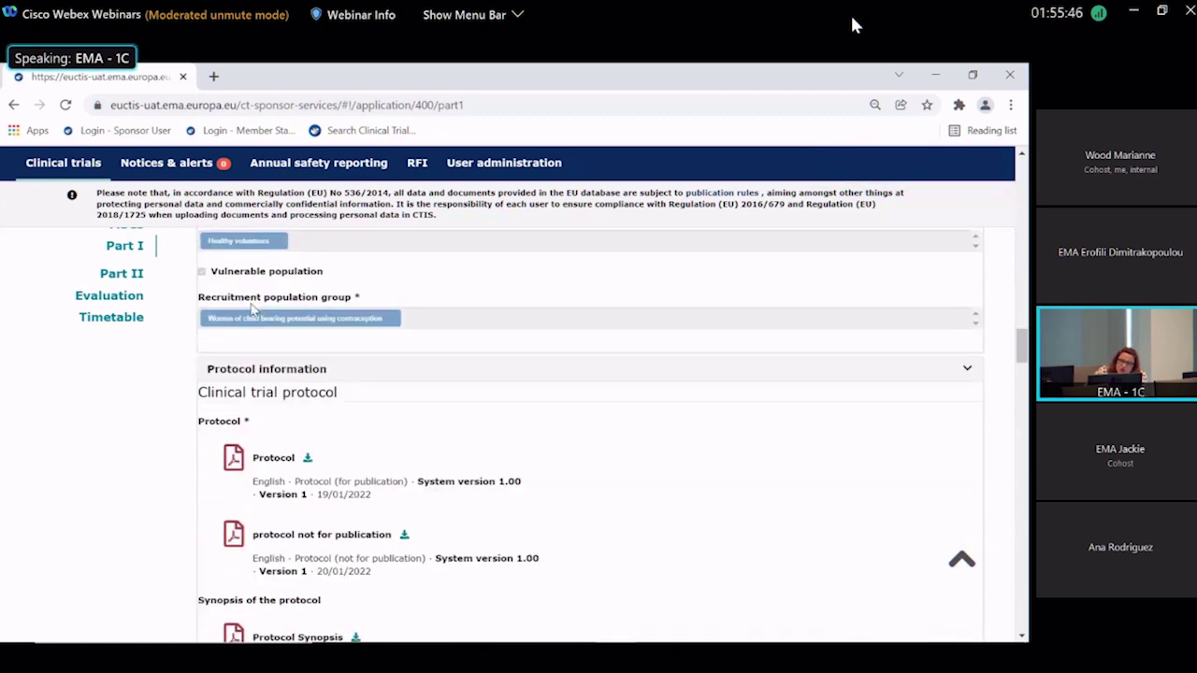
{"action": "scroll", "coordinate": [254, 310], "scroll_direction": "down", "scroll_amount": 8}
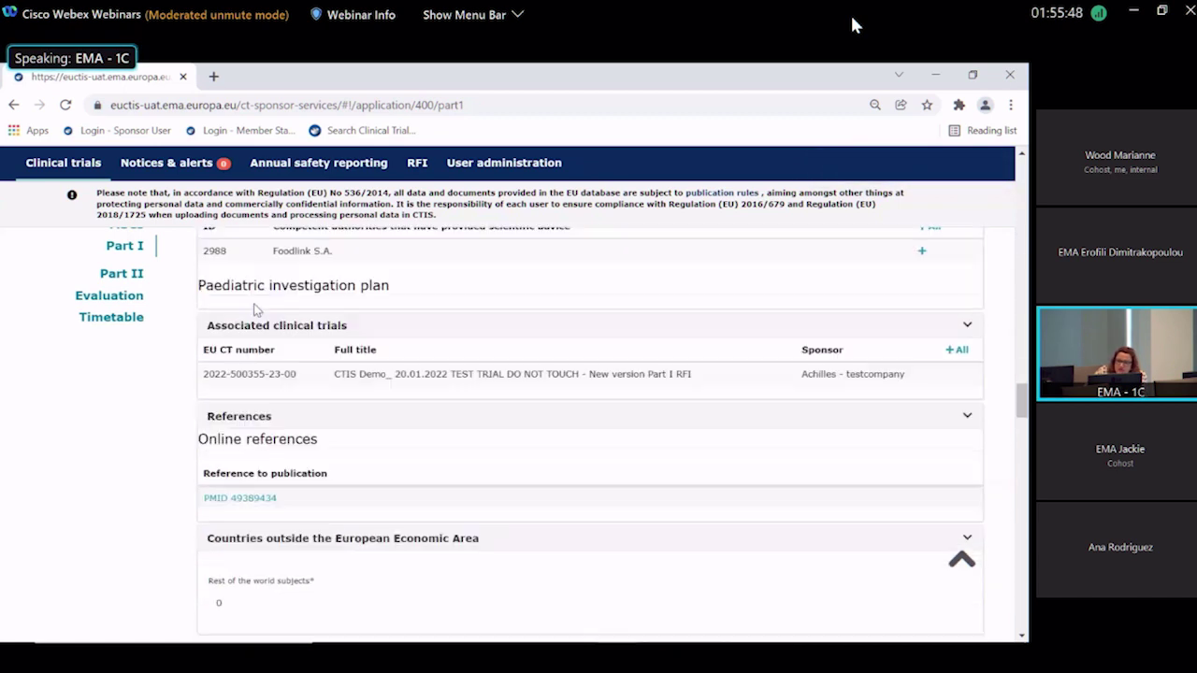
{"action": "scroll", "coordinate": [258, 309], "scroll_direction": "down", "scroll_amount": 2}
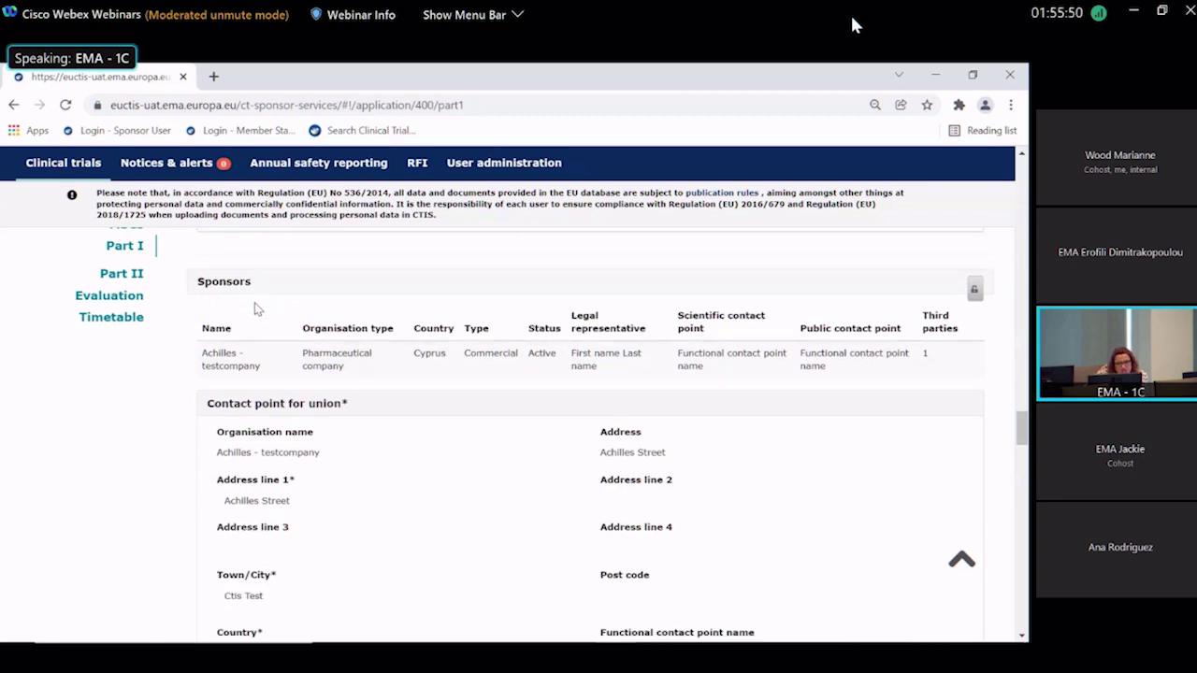
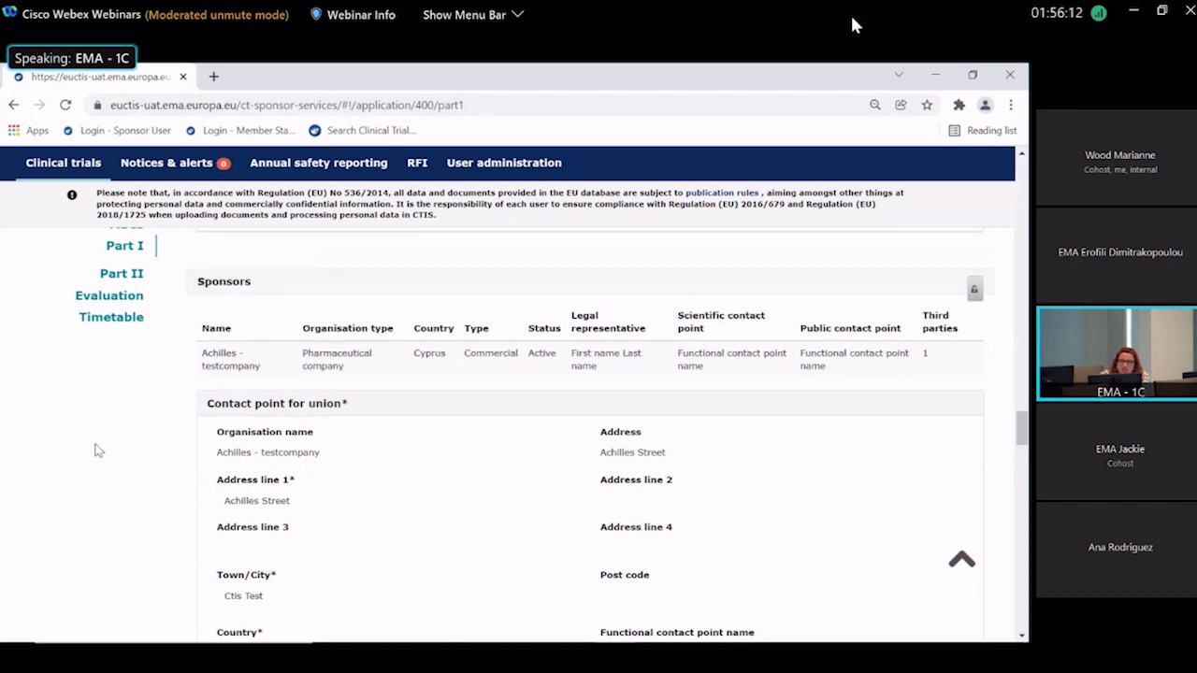
Step: Review the Part I sponsor and contact details and unlock the Sponsors section for editing
{"action": "scroll", "coordinate": [322, 452], "scroll_direction": "down", "scroll_amount": 1}
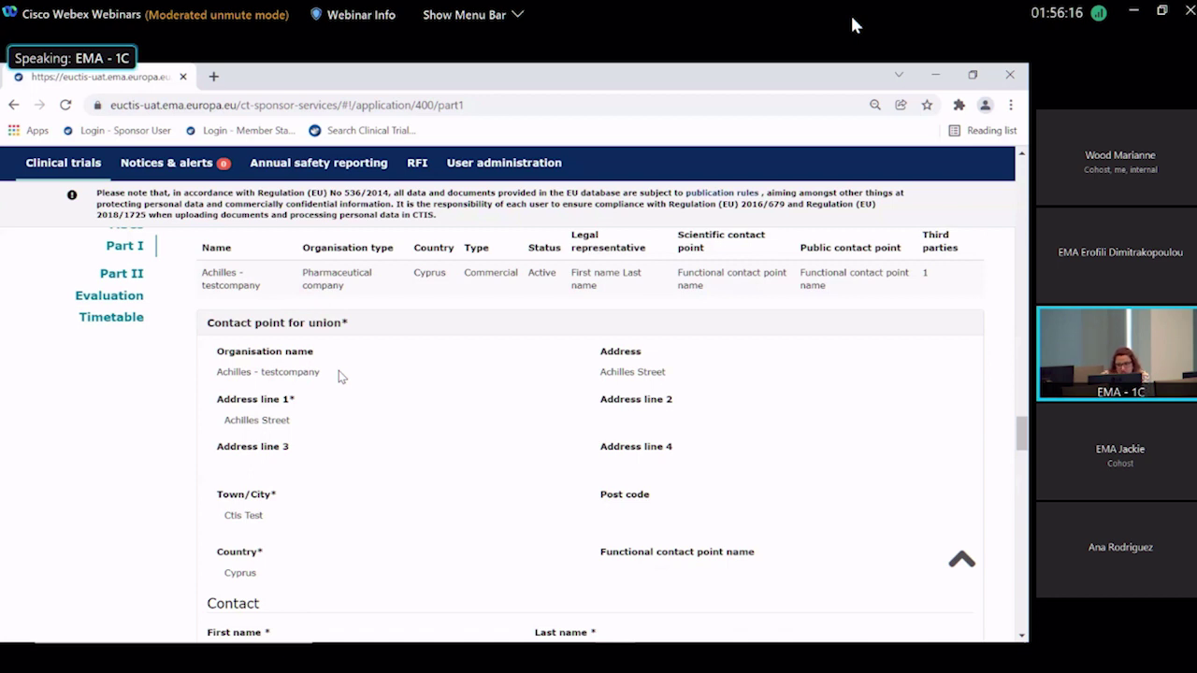
{"action": "scroll", "coordinate": [341, 370], "scroll_direction": "down", "scroll_amount": 1}
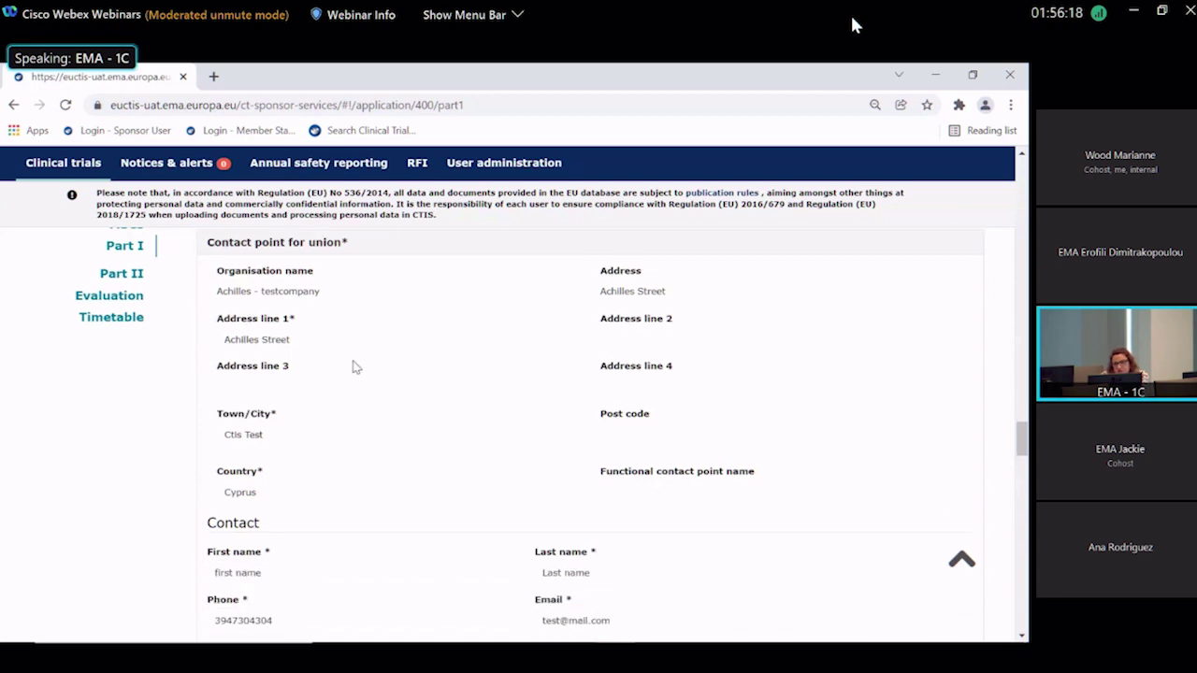
{"action": "scroll", "coordinate": [355, 367], "scroll_direction": "down", "scroll_amount": 1}
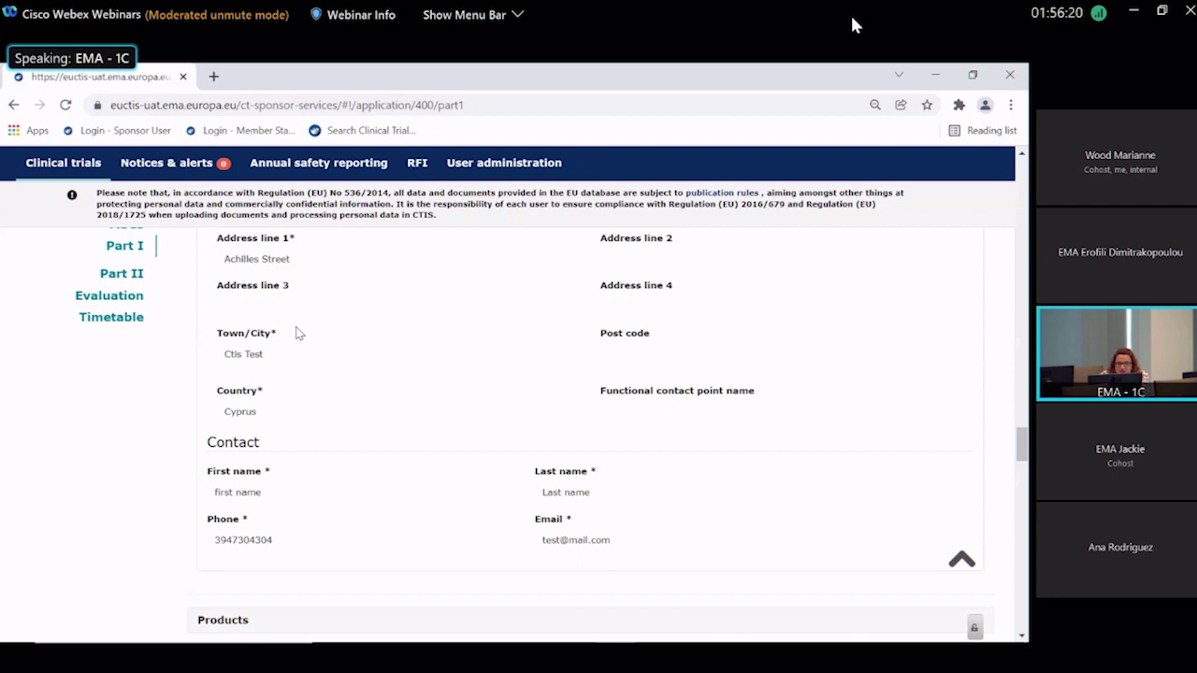
{"action": "scroll", "coordinate": [394, 355], "scroll_direction": "down", "scroll_amount": 2}
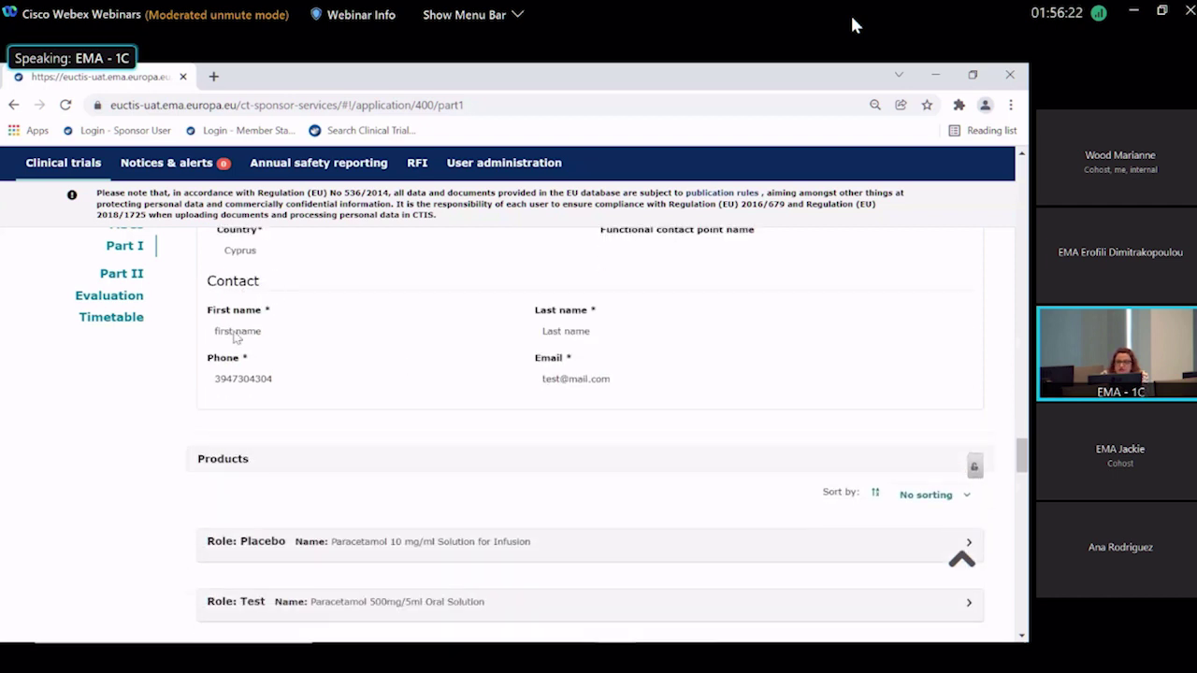
{"action": "scroll", "coordinate": [372, 433], "scroll_direction": "down", "scroll_amount": 1}
{"action": "scroll", "coordinate": [583, 361], "scroll_direction": "up", "scroll_amount": 6}
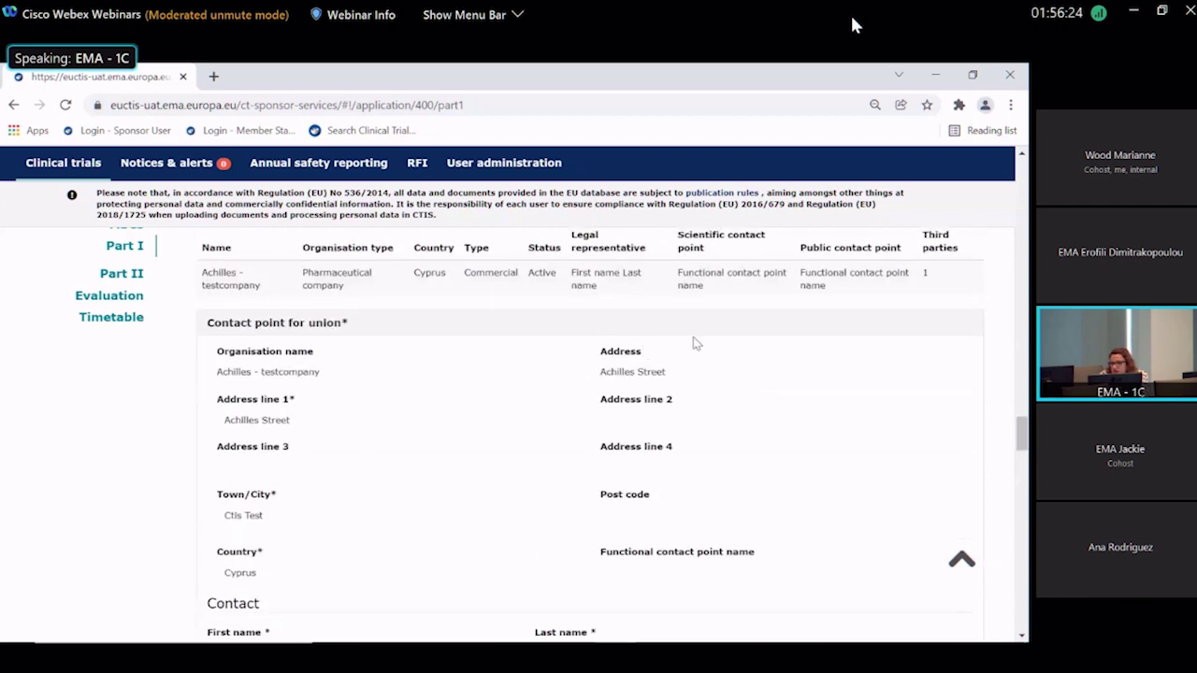
{"action": "left_click", "coordinate": [973, 371]}
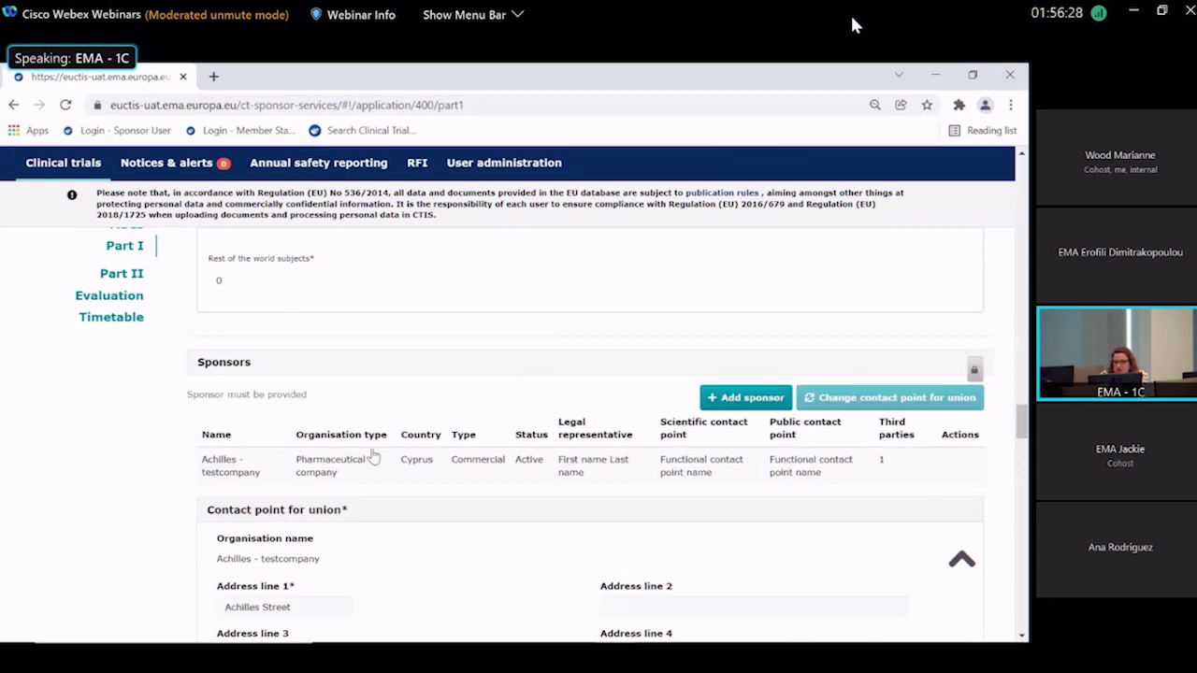
Step: Open the Achilles - testcompany sponsor and review its legal representative, contact points and third party
{"action": "left_click", "coordinate": [307, 465]}
{"action": "scroll", "coordinate": [299, 461], "scroll_direction": "down", "scroll_amount": 2}
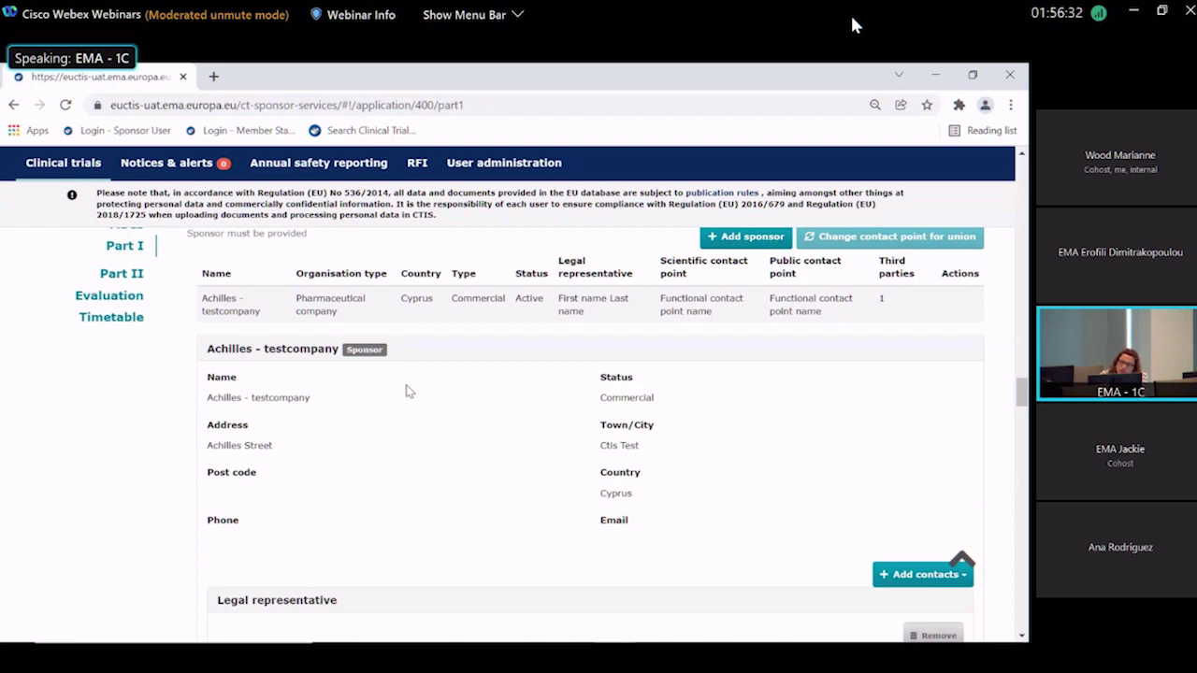
{"action": "scroll", "coordinate": [401, 234], "scroll_direction": "down", "scroll_amount": 1}
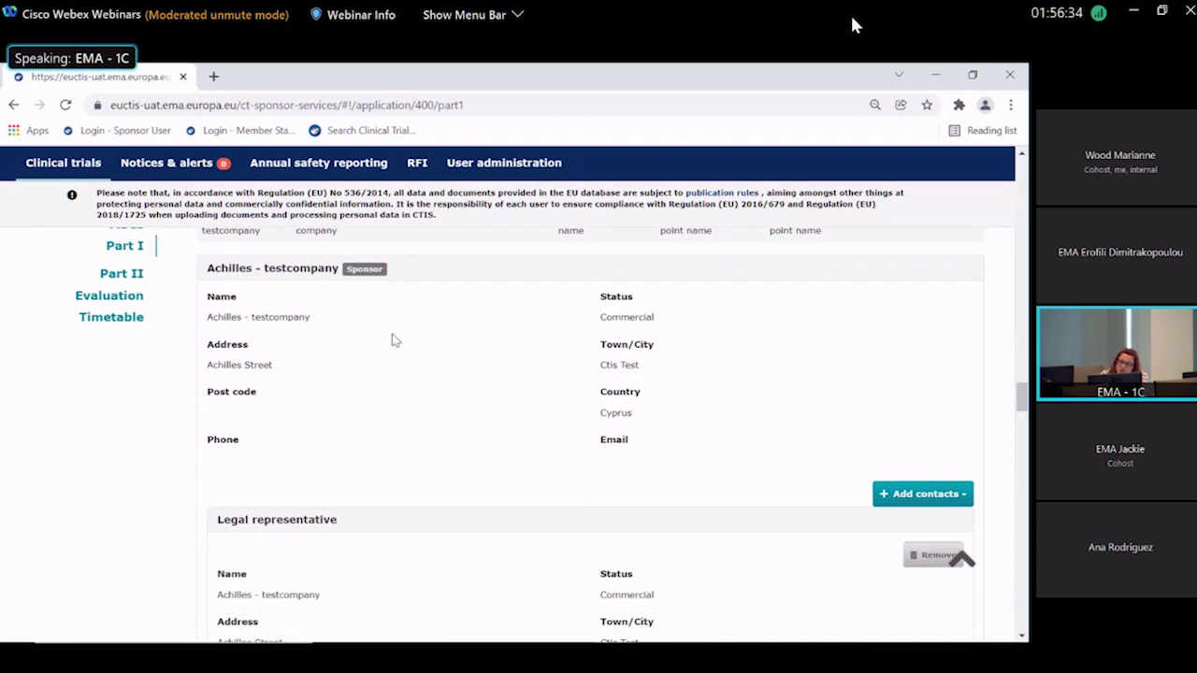
{"action": "scroll", "coordinate": [561, 412], "scroll_direction": "up", "scroll_amount": 2}
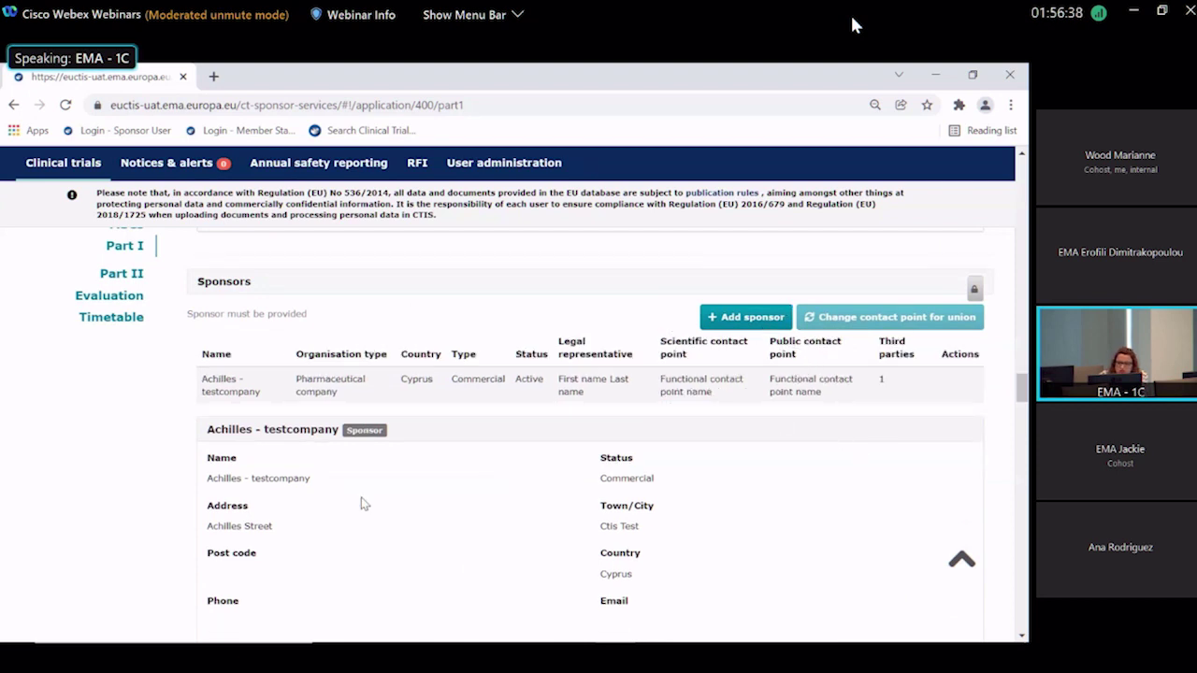
{"action": "scroll", "coordinate": [364, 495], "scroll_direction": "down", "scroll_amount": 3}
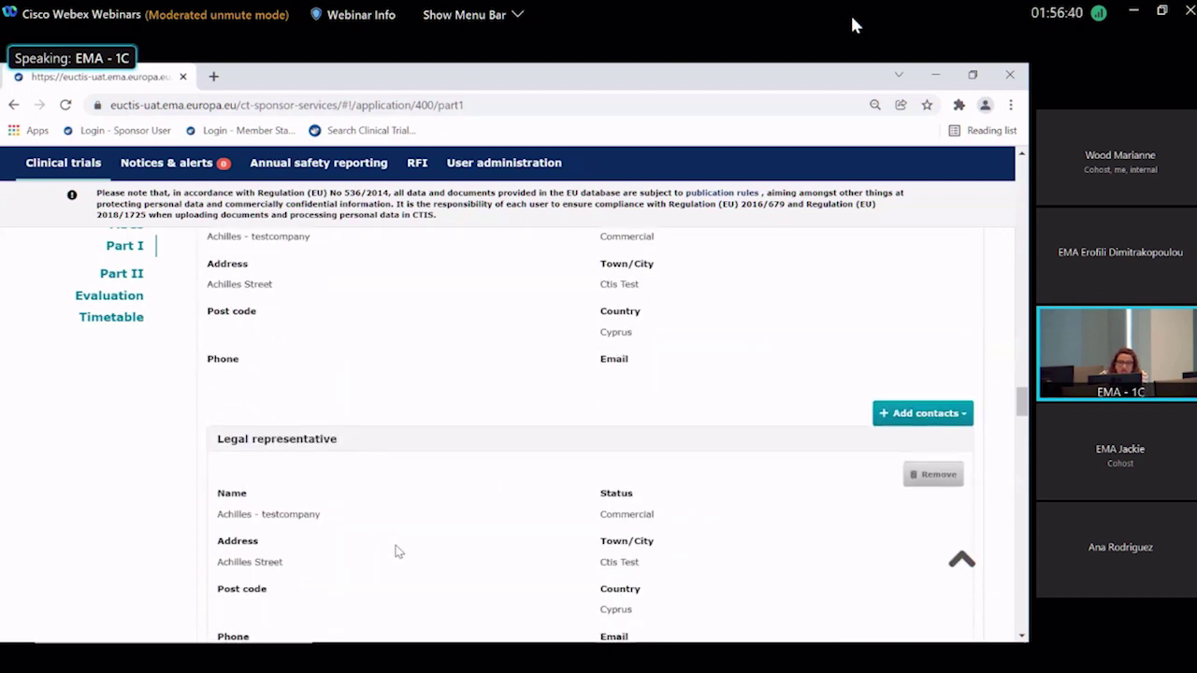
{"action": "scroll", "coordinate": [394, 550], "scroll_direction": "down", "scroll_amount": 4}
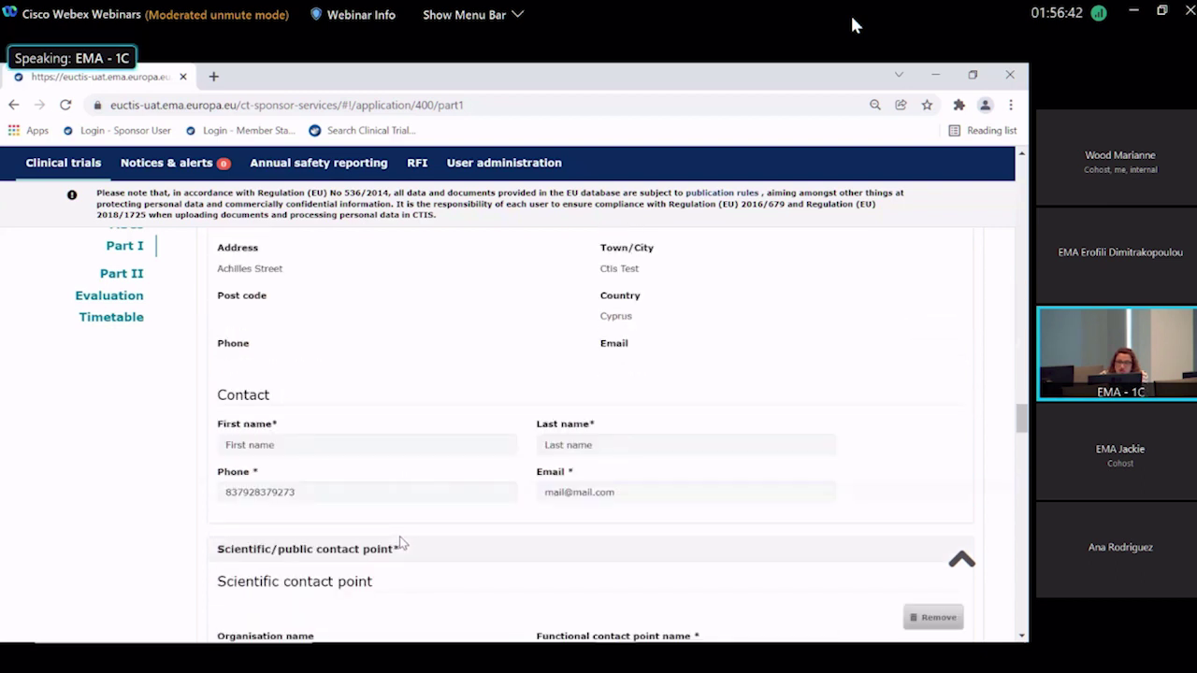
{"action": "scroll", "coordinate": [319, 462], "scroll_direction": "down", "scroll_amount": 1}
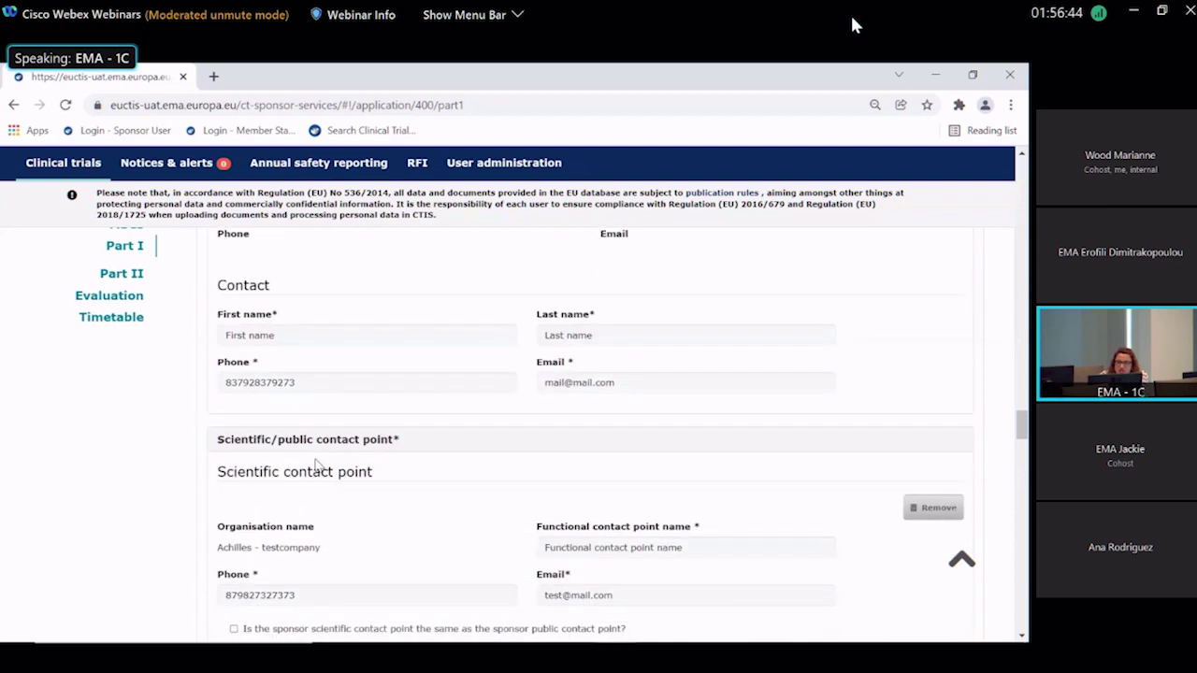
{"action": "scroll", "coordinate": [318, 458], "scroll_direction": "down", "scroll_amount": 1}
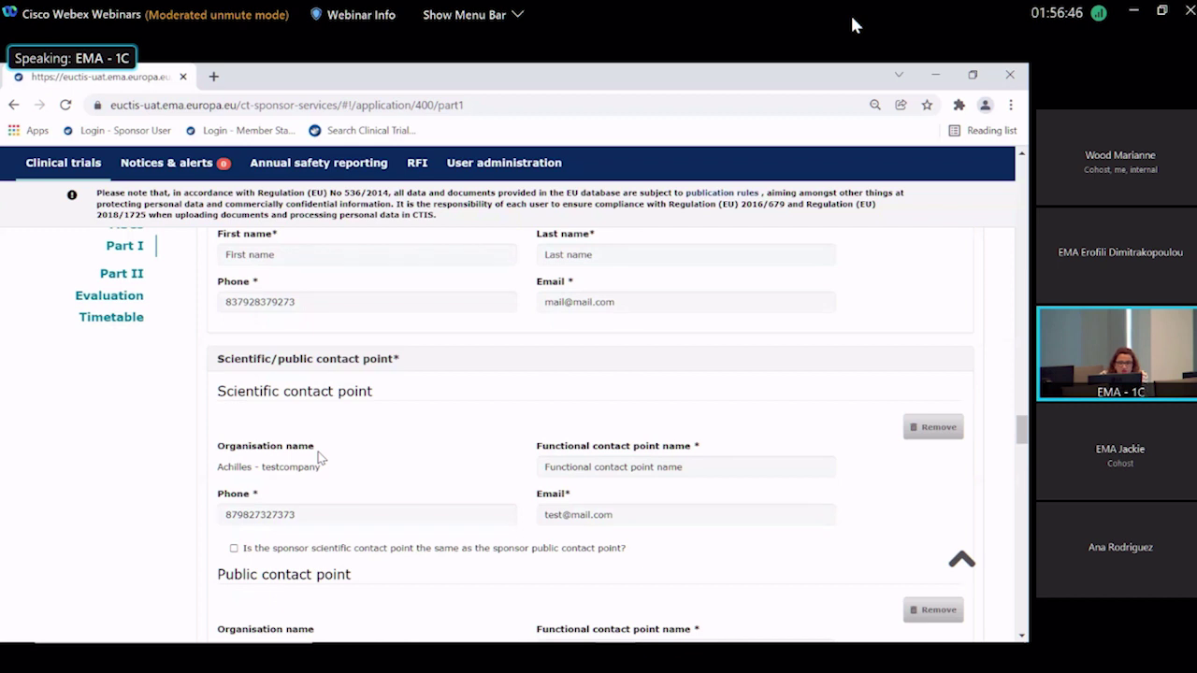
{"action": "scroll", "coordinate": [389, 433], "scroll_direction": "down", "scroll_amount": 3}
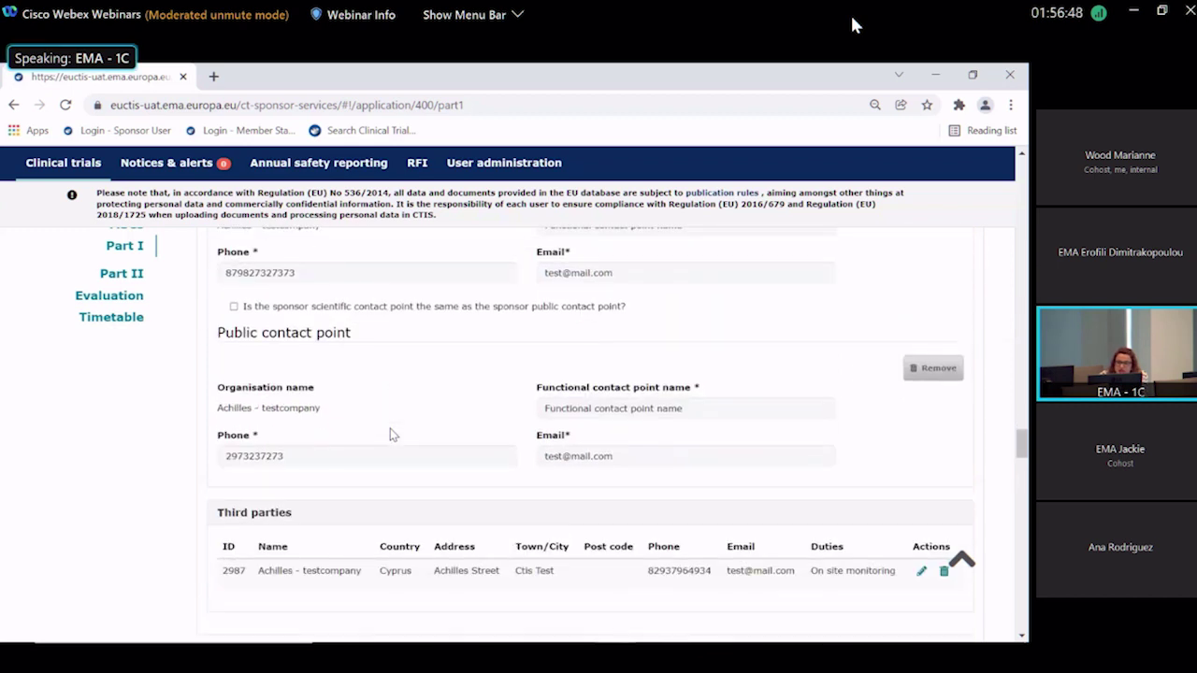
{"action": "scroll", "coordinate": [390, 433], "scroll_direction": "down", "scroll_amount": 1}
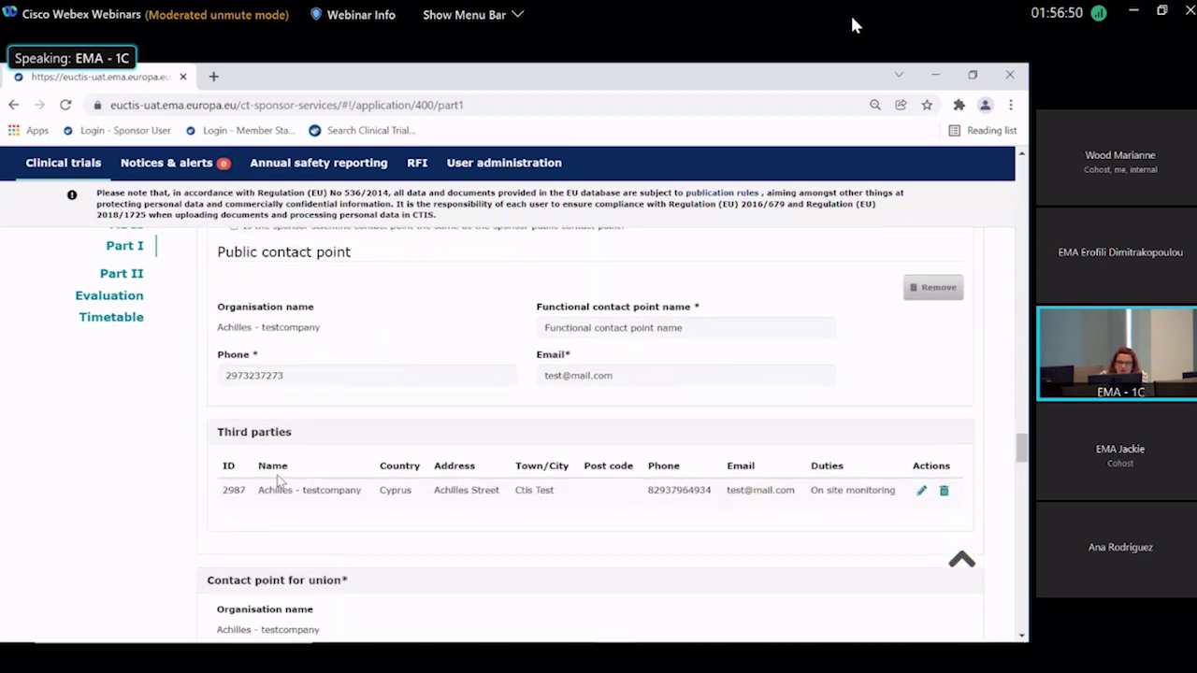
{"action": "scroll", "coordinate": [277, 479], "scroll_direction": "down", "scroll_amount": 2}
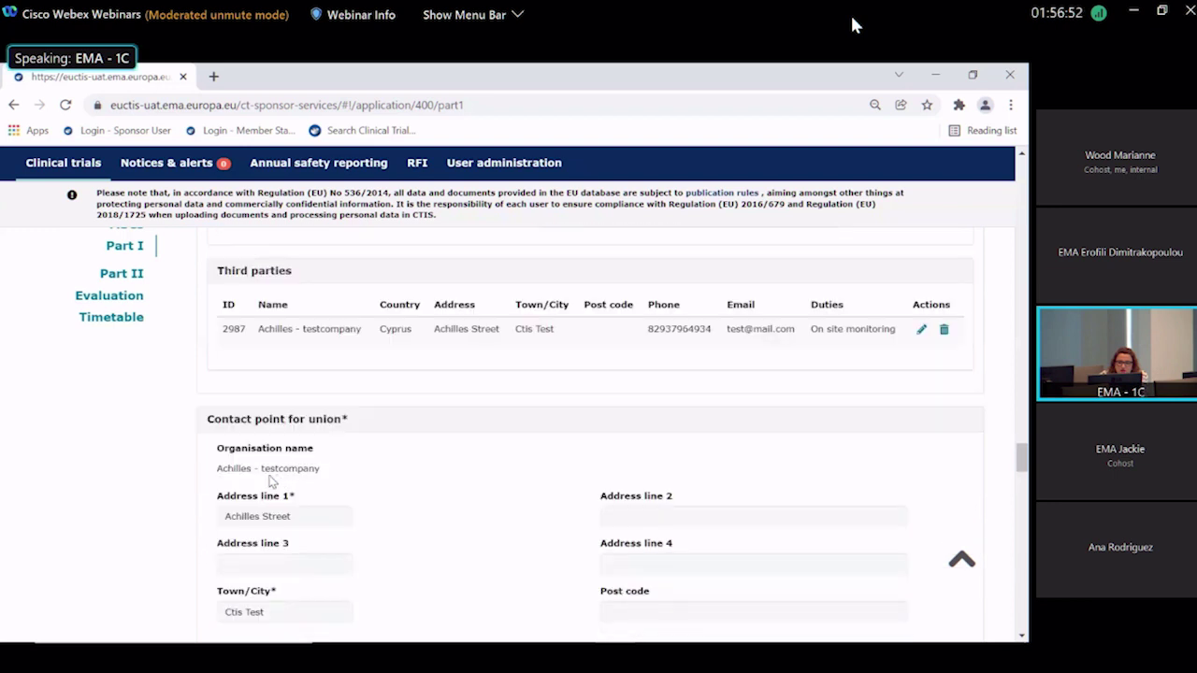
{"action": "scroll", "coordinate": [273, 479], "scroll_direction": "down", "scroll_amount": 4}
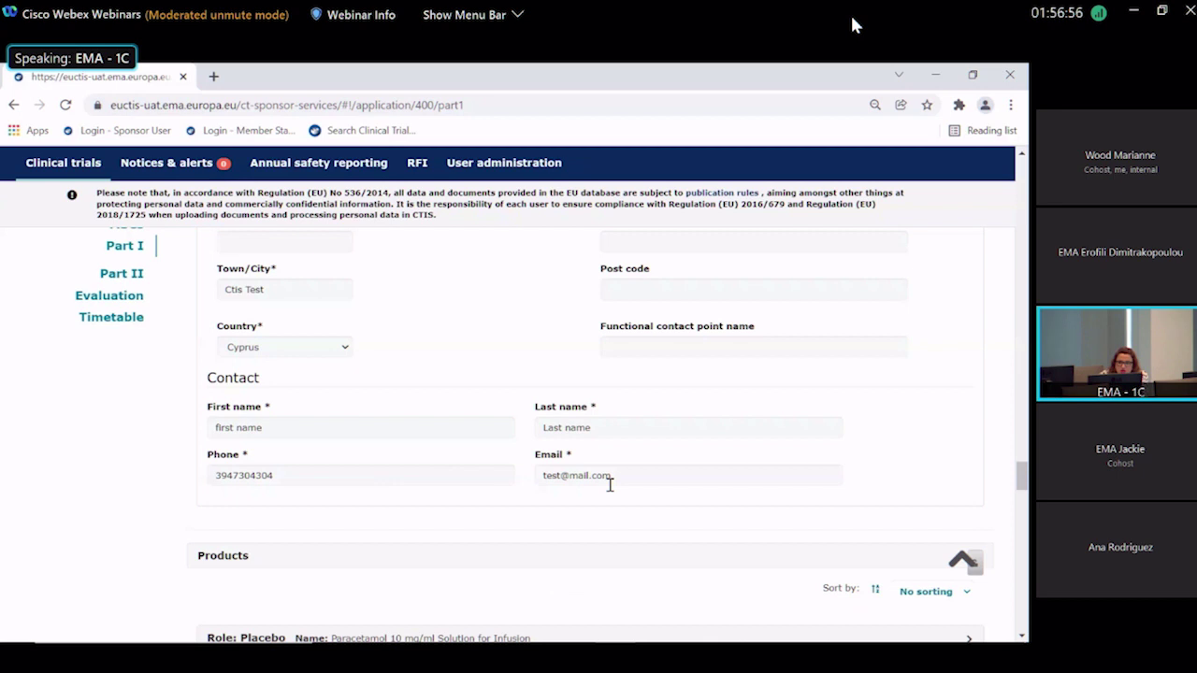
{"action": "scroll", "coordinate": [610, 484], "scroll_direction": "up", "scroll_amount": 8}
{"action": "scroll", "coordinate": [612, 499], "scroll_direction": "up", "scroll_amount": 10}
{"action": "scroll", "coordinate": [610, 533], "scroll_direction": "up", "scroll_amount": 8}
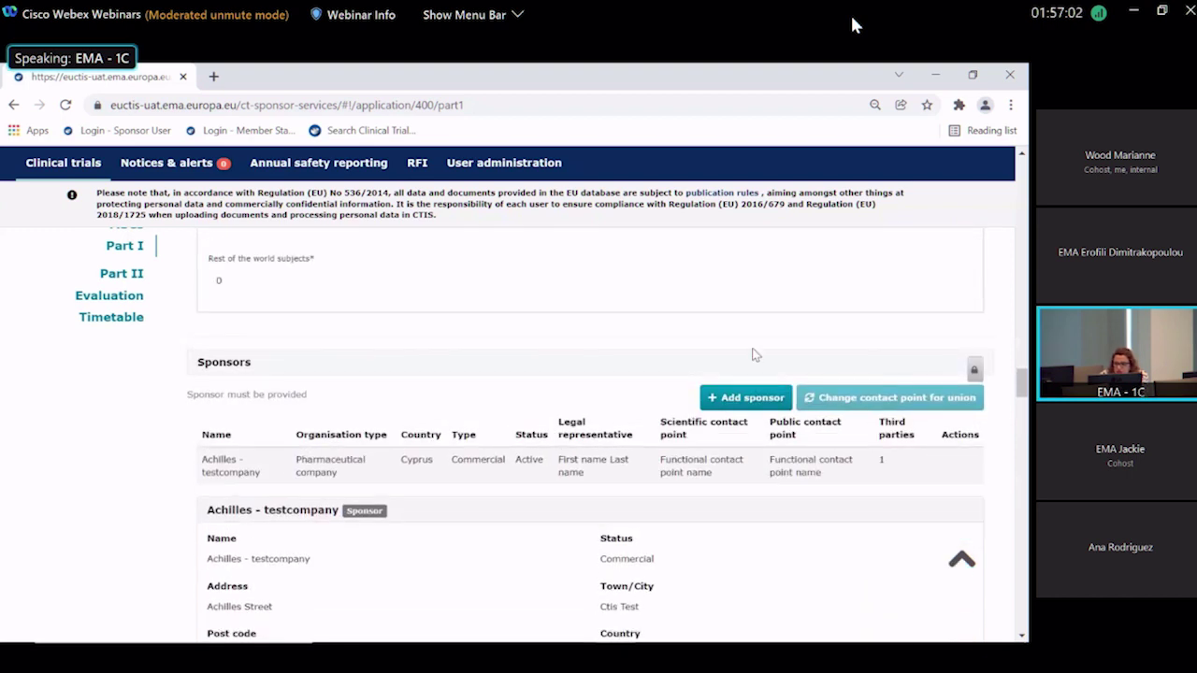
Step: Lock the Sponsors section to save the application and leave edit mode
{"action": "left_click", "coordinate": [976, 362]}
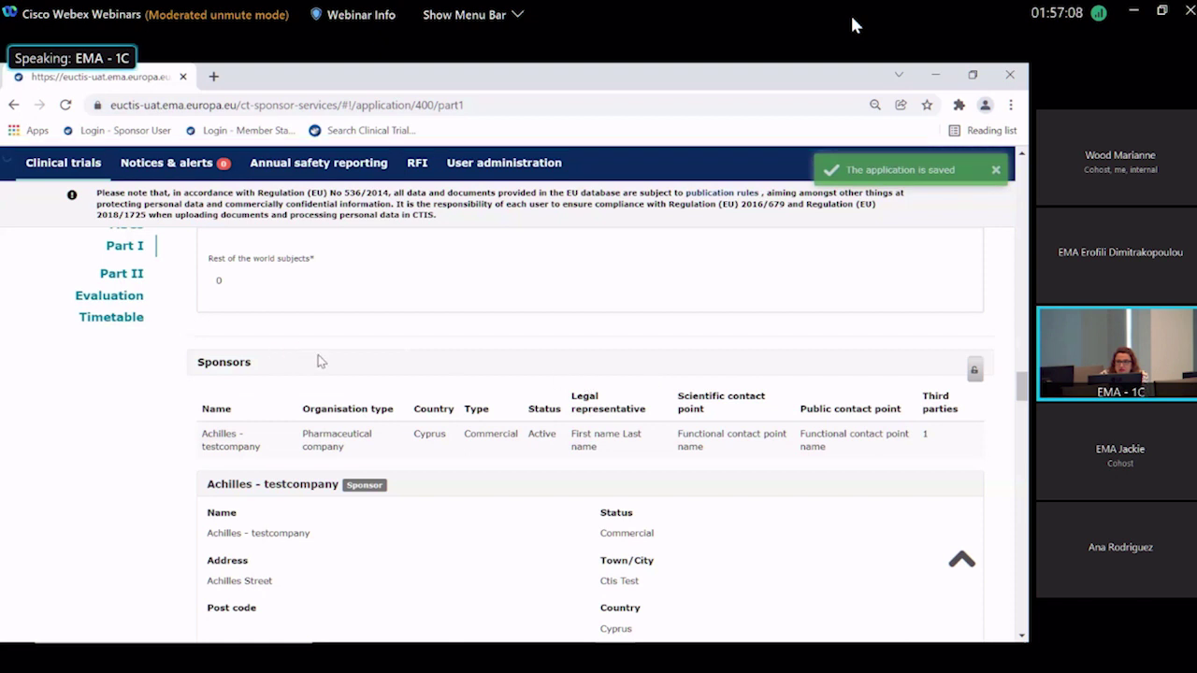
{"action": "scroll", "coordinate": [296, 421], "scroll_direction": "down", "scroll_amount": 3}
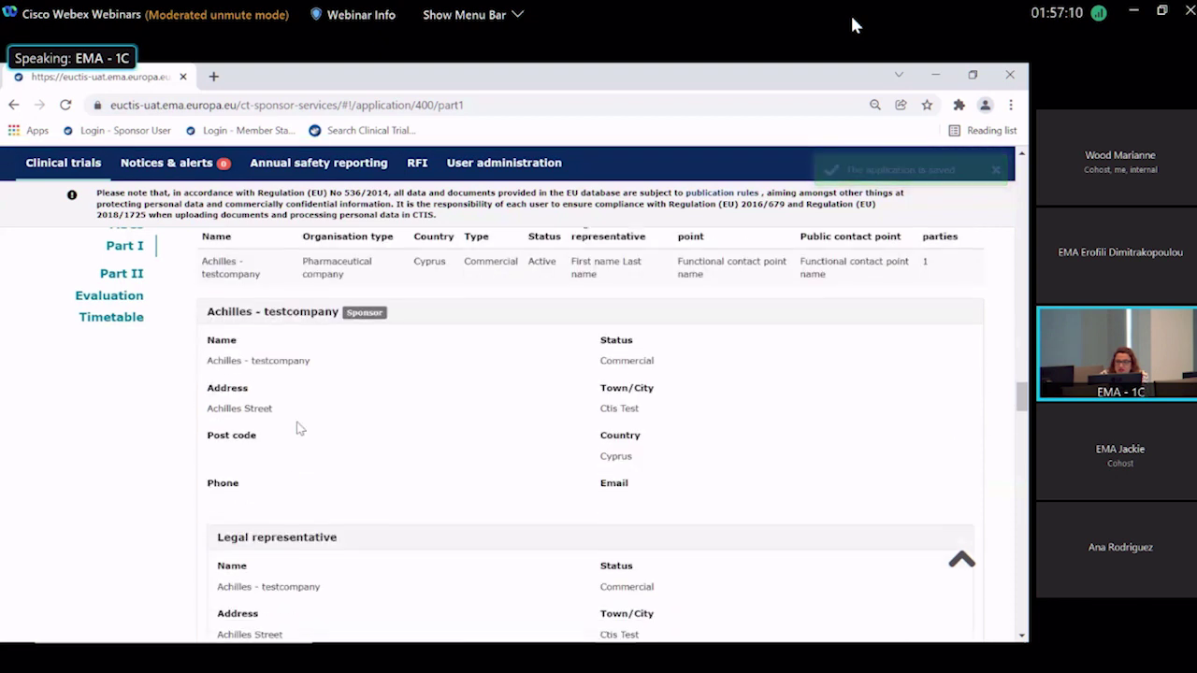
{"action": "scroll", "coordinate": [100, 427], "scroll_direction": "down", "scroll_amount": 5}
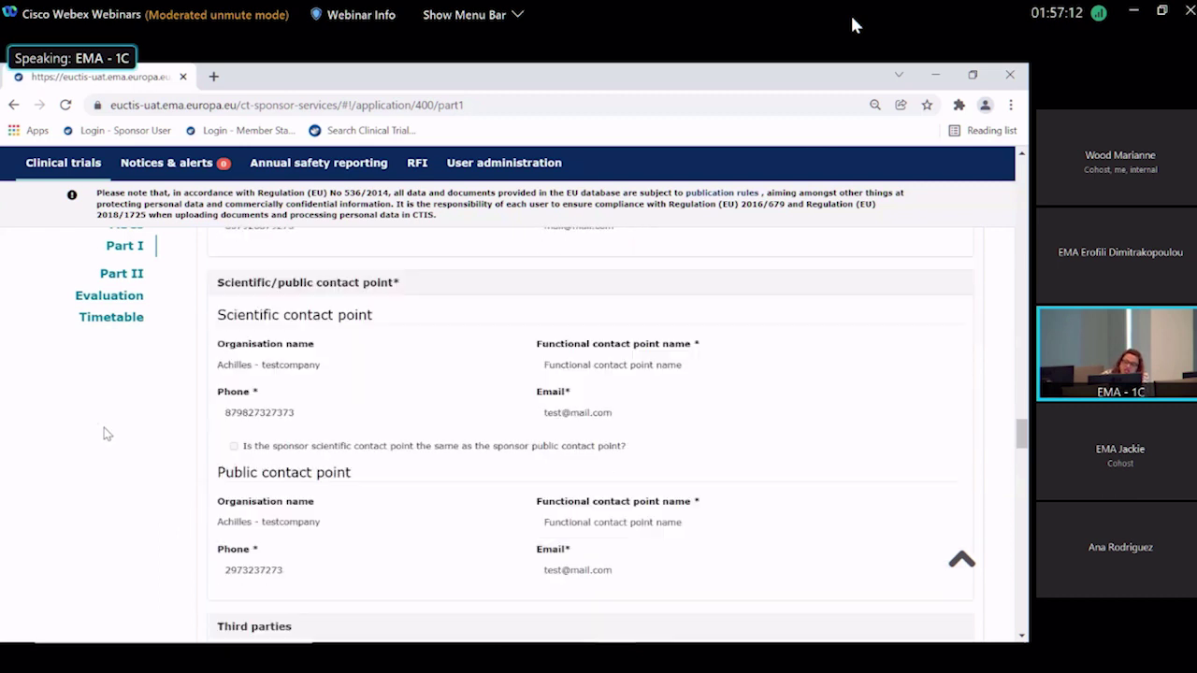
{"action": "scroll", "coordinate": [117, 436], "scroll_direction": "down", "scroll_amount": 1}
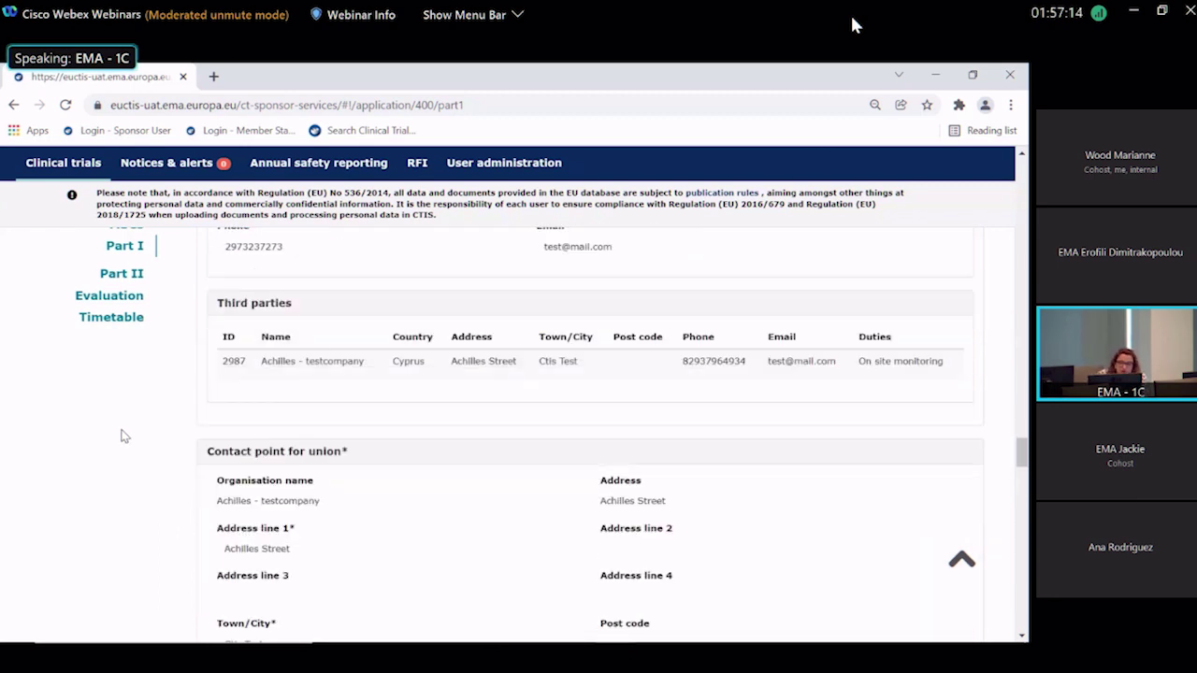
{"action": "scroll", "coordinate": [124, 436], "scroll_direction": "down", "scroll_amount": 5}
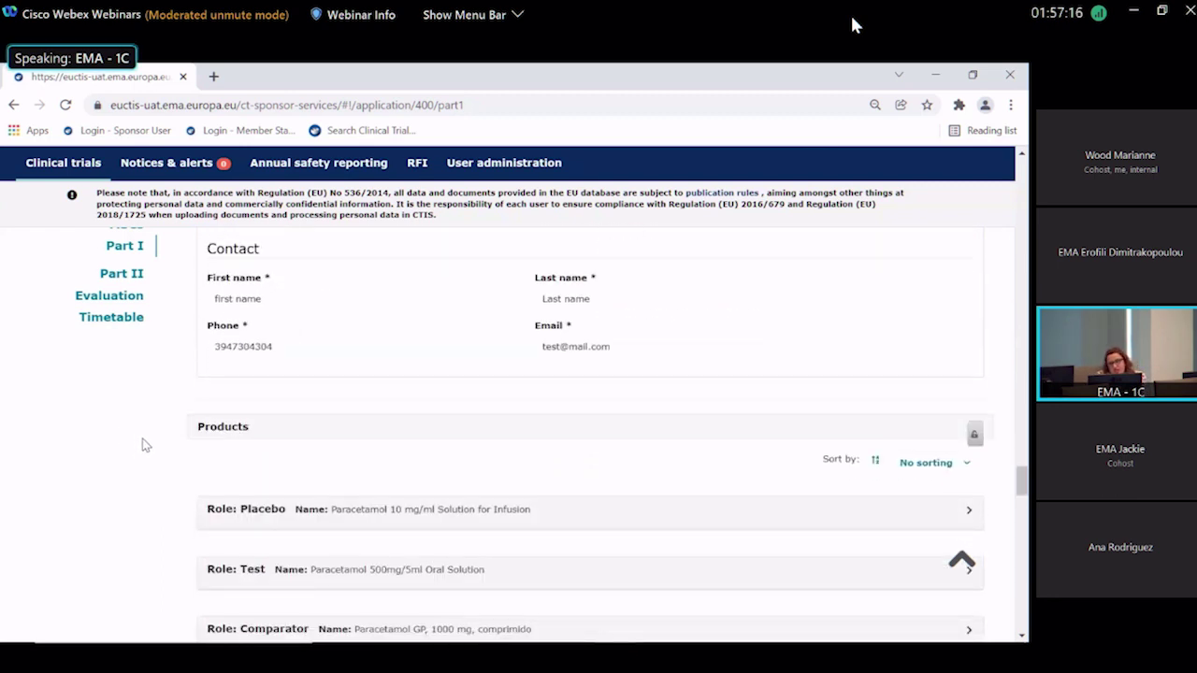
Step: Unlock the Products section and view the available product roles without adding one
{"action": "left_click", "coordinate": [972, 428]}
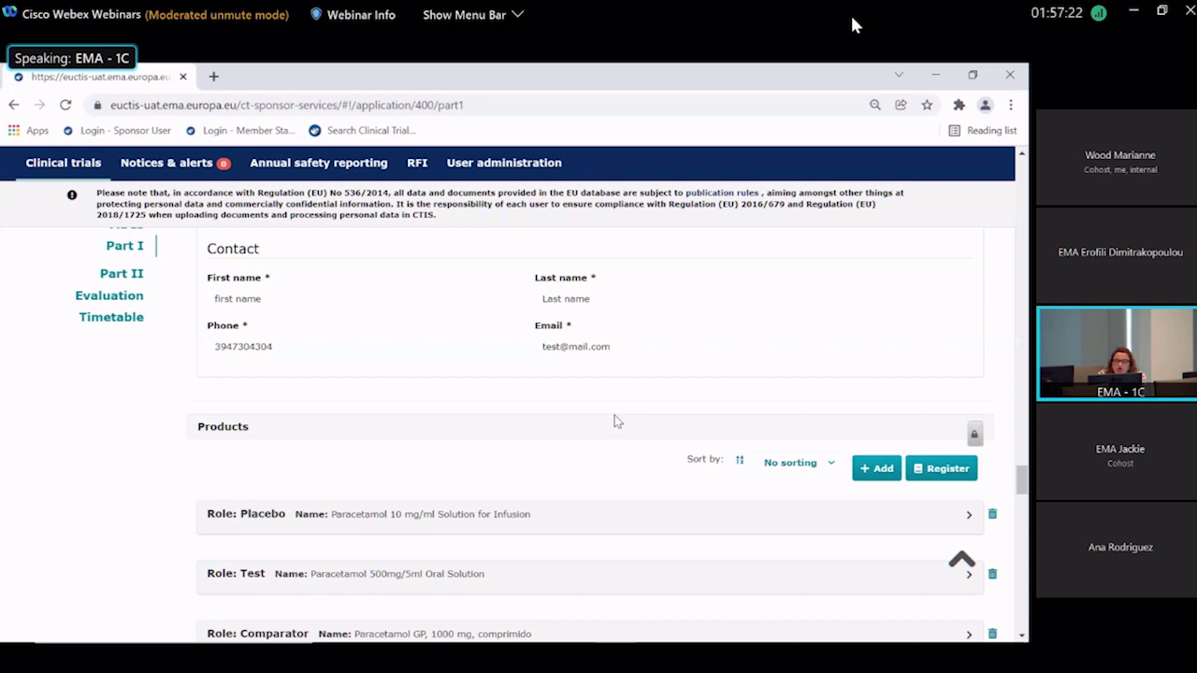
{"action": "scroll", "coordinate": [548, 402], "scroll_direction": "down", "scroll_amount": 2}
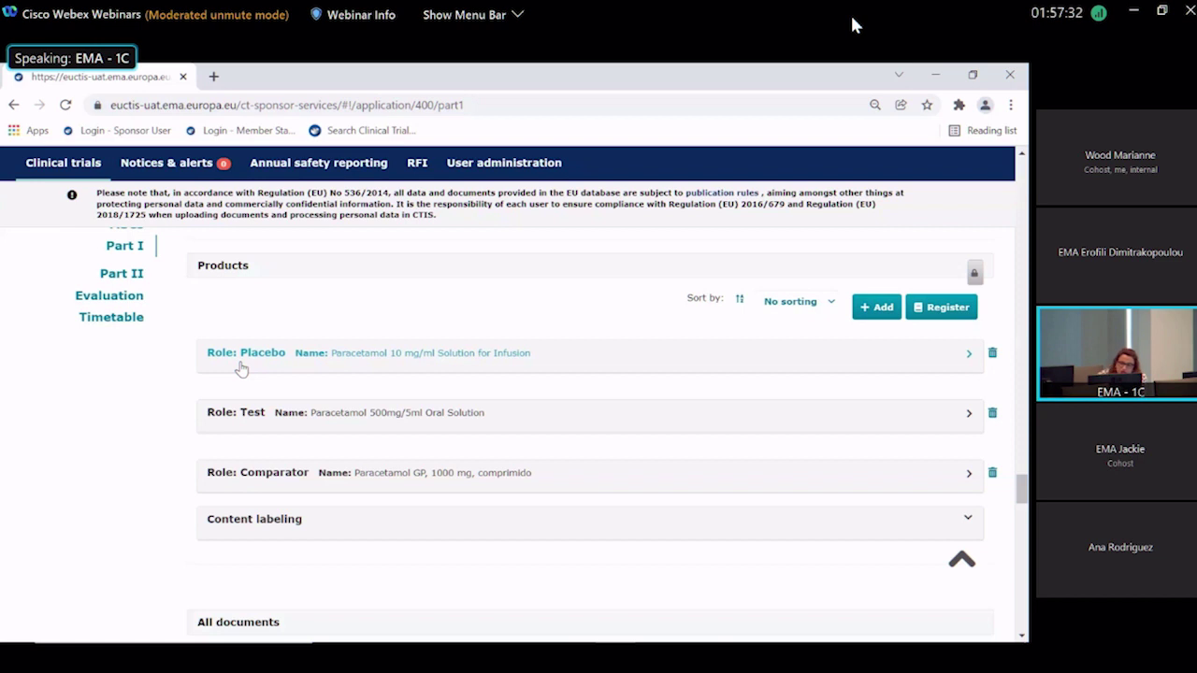
{"action": "left_click", "coordinate": [877, 311]}
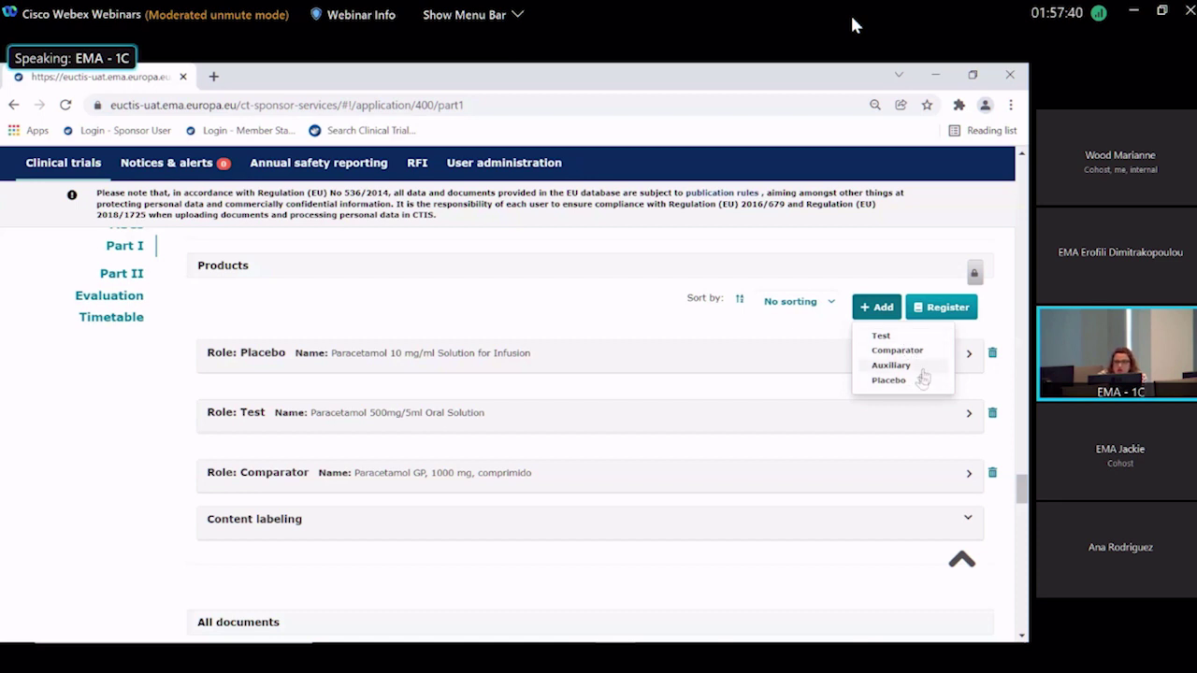
{"action": "left_click", "coordinate": [365, 335]}
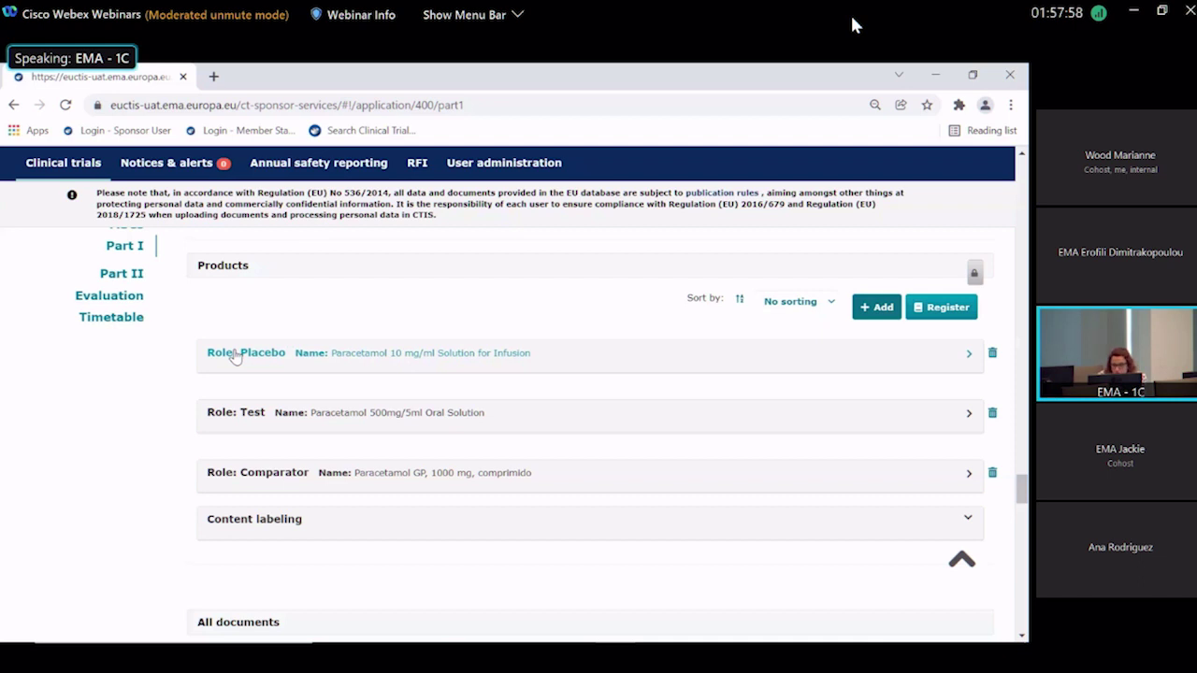
{"action": "left_click", "coordinate": [242, 415]}
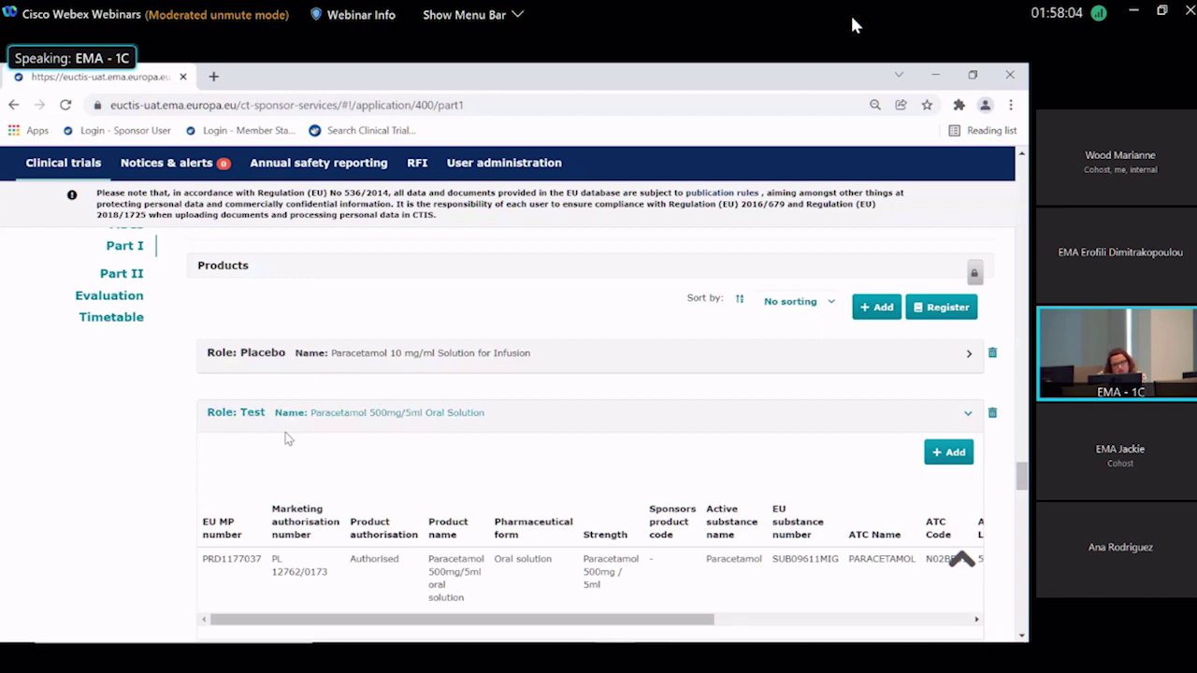
{"action": "scroll", "coordinate": [255, 432], "scroll_direction": "down", "scroll_amount": 1}
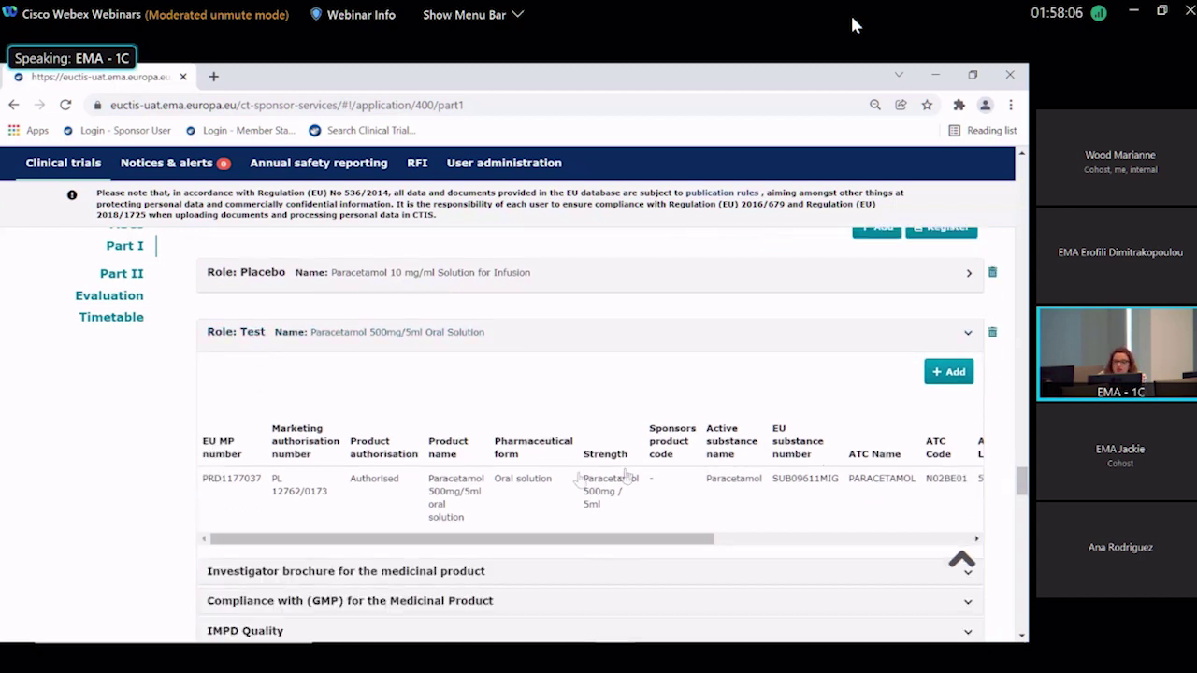
{"action": "left_click", "coordinate": [950, 374]}
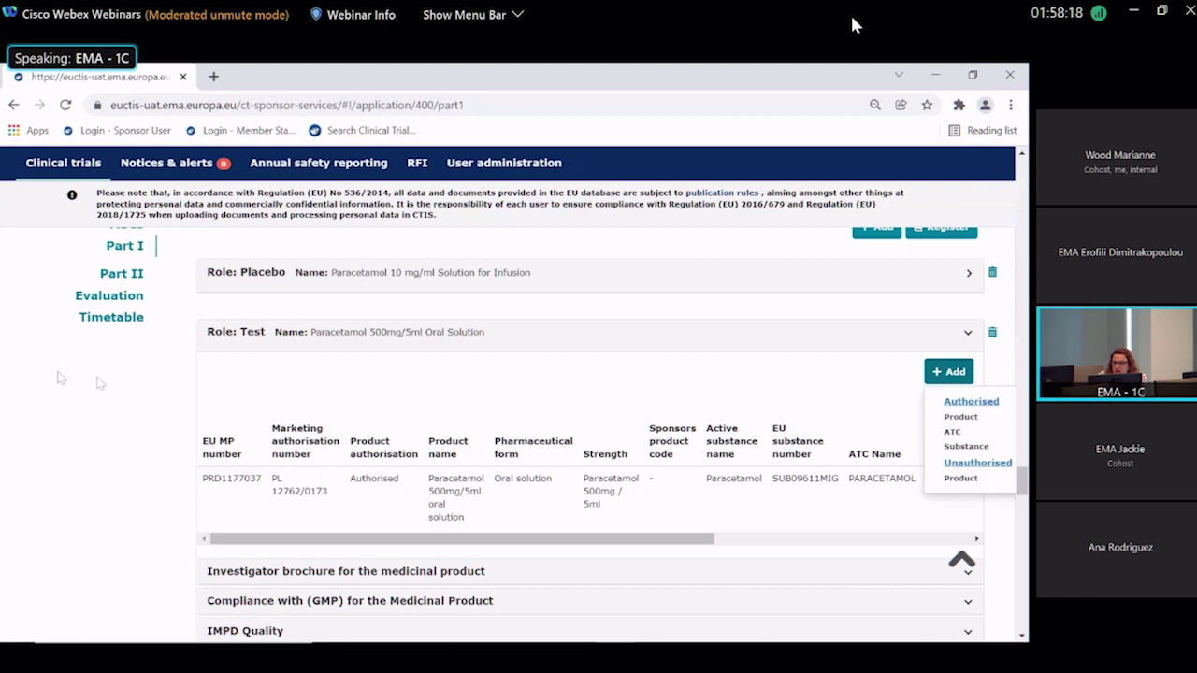
{"action": "left_click", "coordinate": [131, 387]}
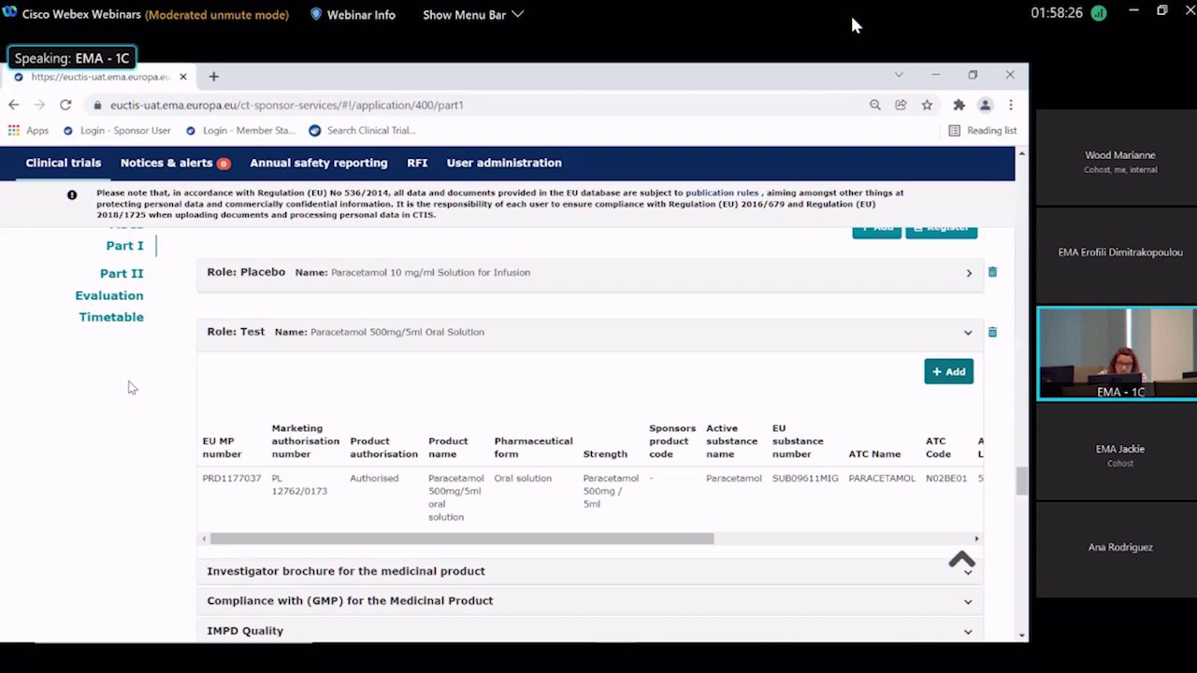
{"action": "scroll", "coordinate": [132, 387], "scroll_direction": "up", "scroll_amount": 1}
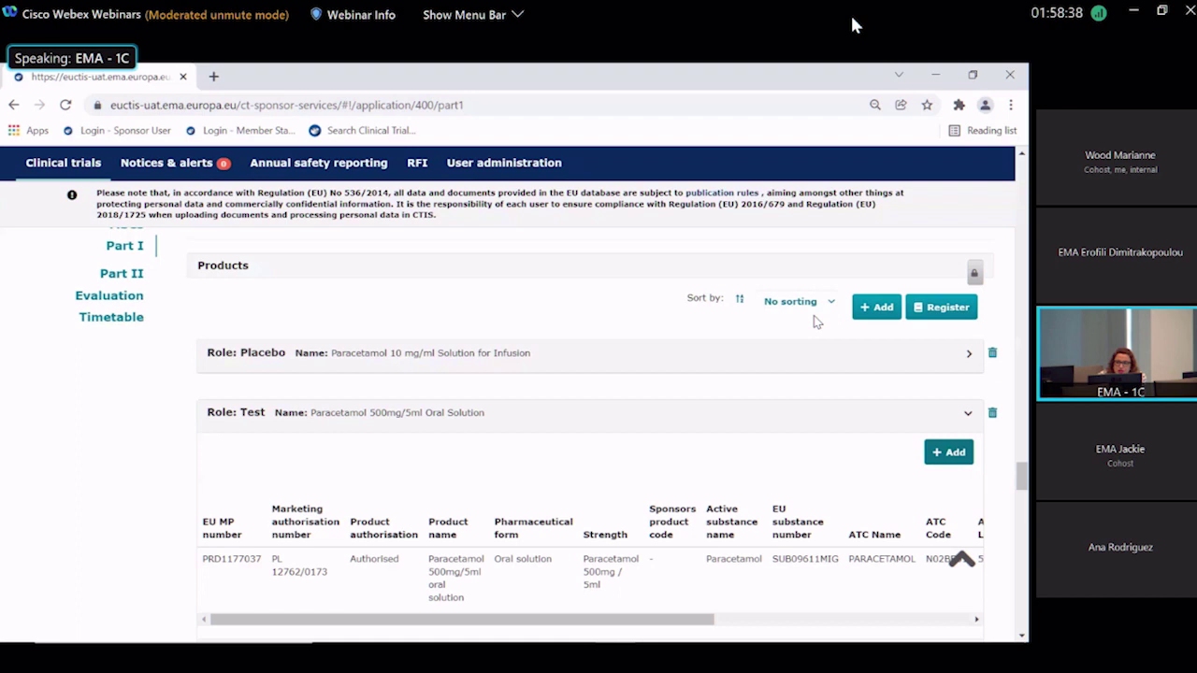
{"action": "scroll", "coordinate": [841, 321], "scroll_direction": "down", "scroll_amount": 2}
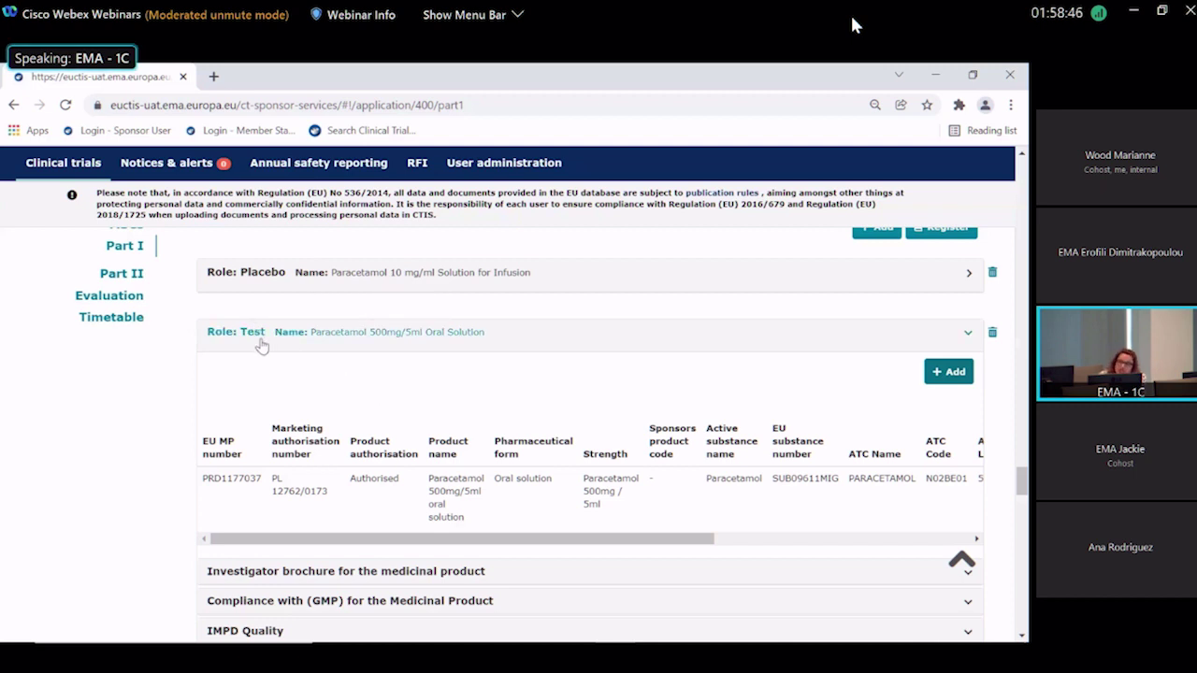
{"action": "scroll", "coordinate": [294, 392], "scroll_direction": "down", "scroll_amount": 1}
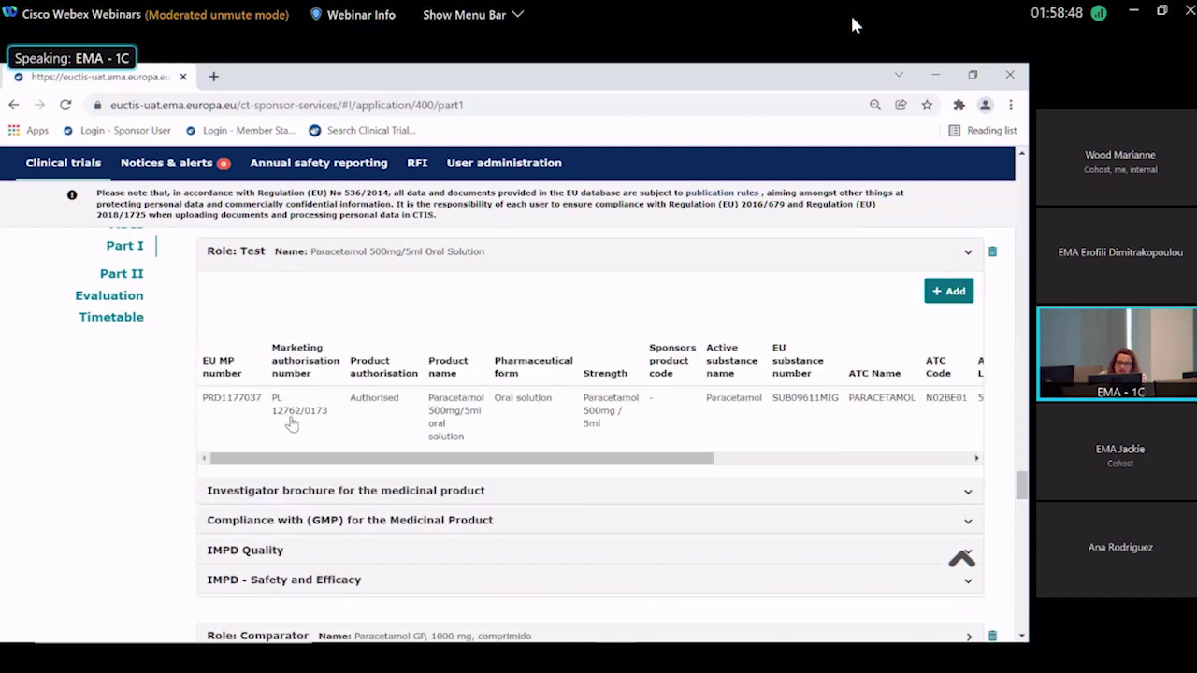
Step: Open test product PRD1177037 and review its product, characteristics, dosage and modification details, leaving modification at No
{"action": "left_click", "coordinate": [352, 410]}
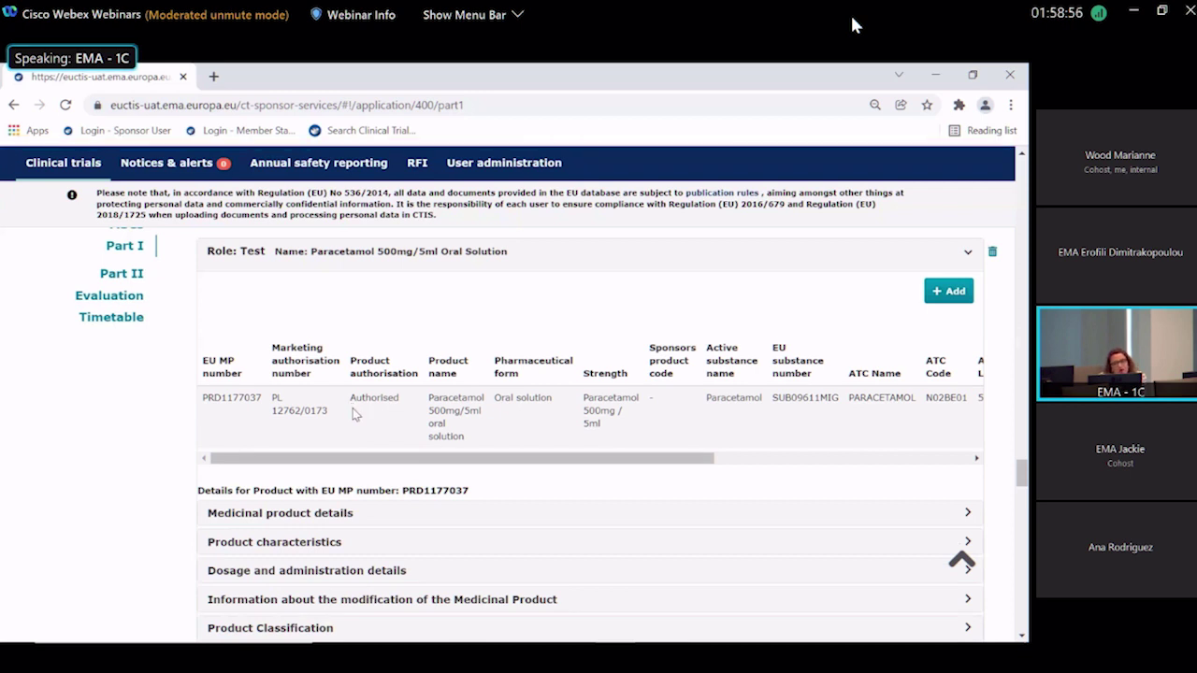
{"action": "scroll", "coordinate": [353, 413], "scroll_direction": "down", "scroll_amount": 1}
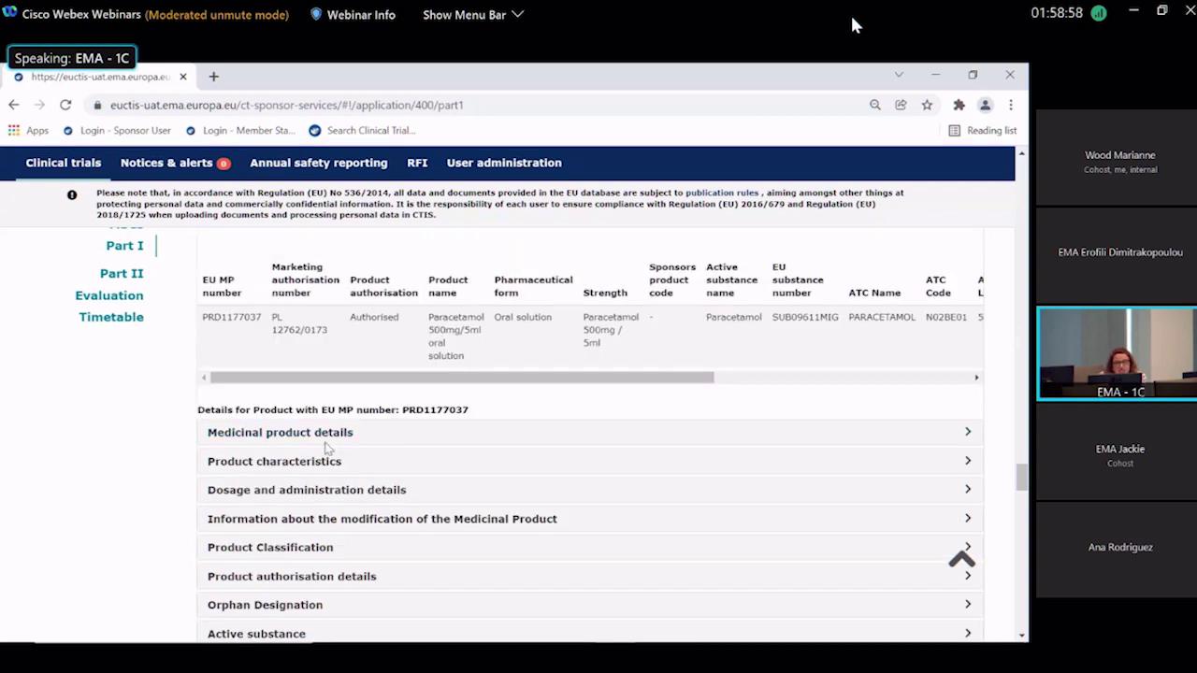
{"action": "scroll", "coordinate": [361, 438], "scroll_direction": "down", "scroll_amount": 1}
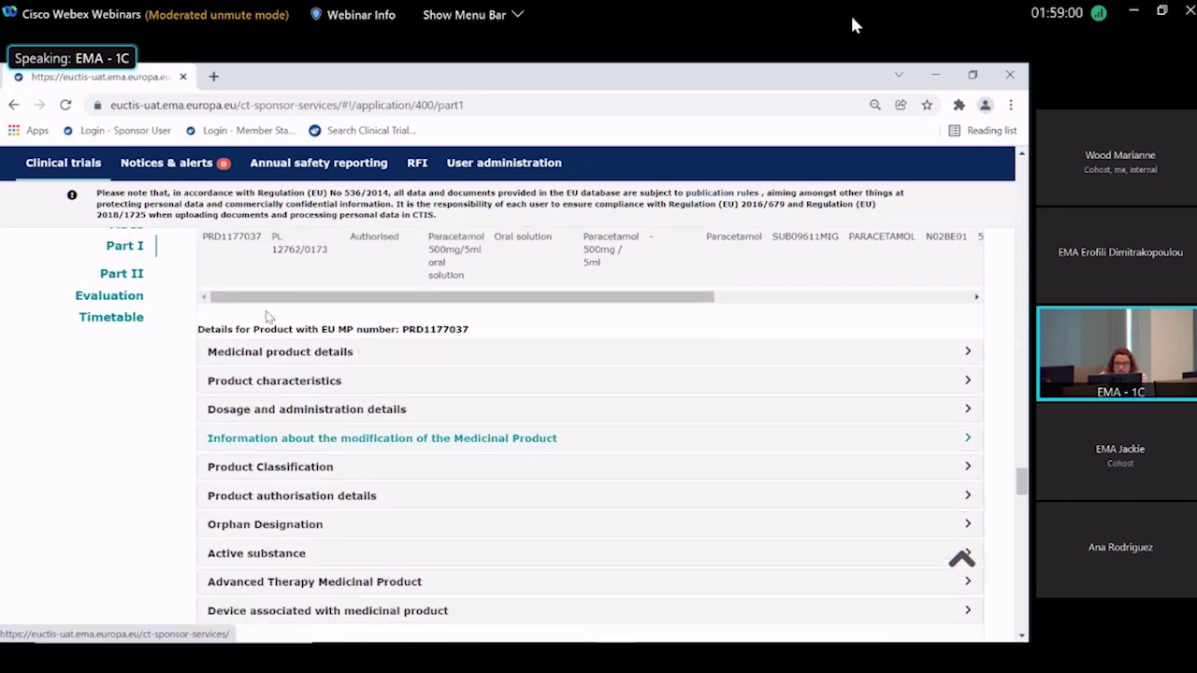
{"action": "left_click", "coordinate": [270, 351]}
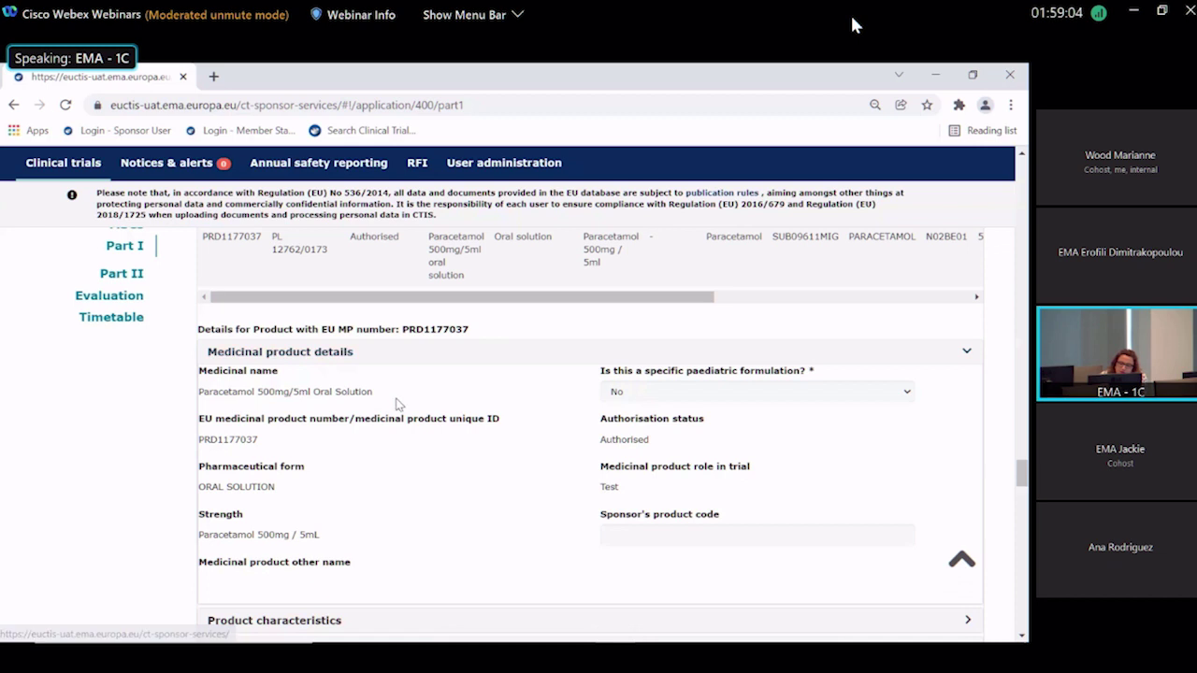
{"action": "scroll", "coordinate": [395, 404], "scroll_direction": "down", "scroll_amount": 1}
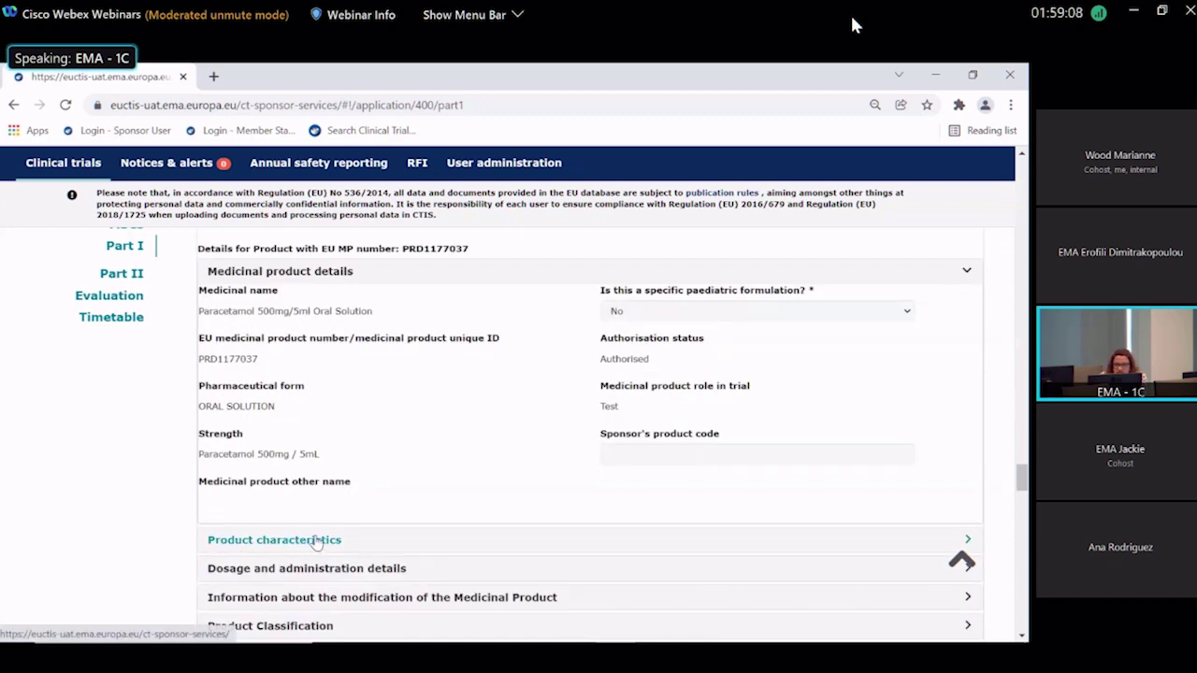
{"action": "left_click", "coordinate": [316, 541]}
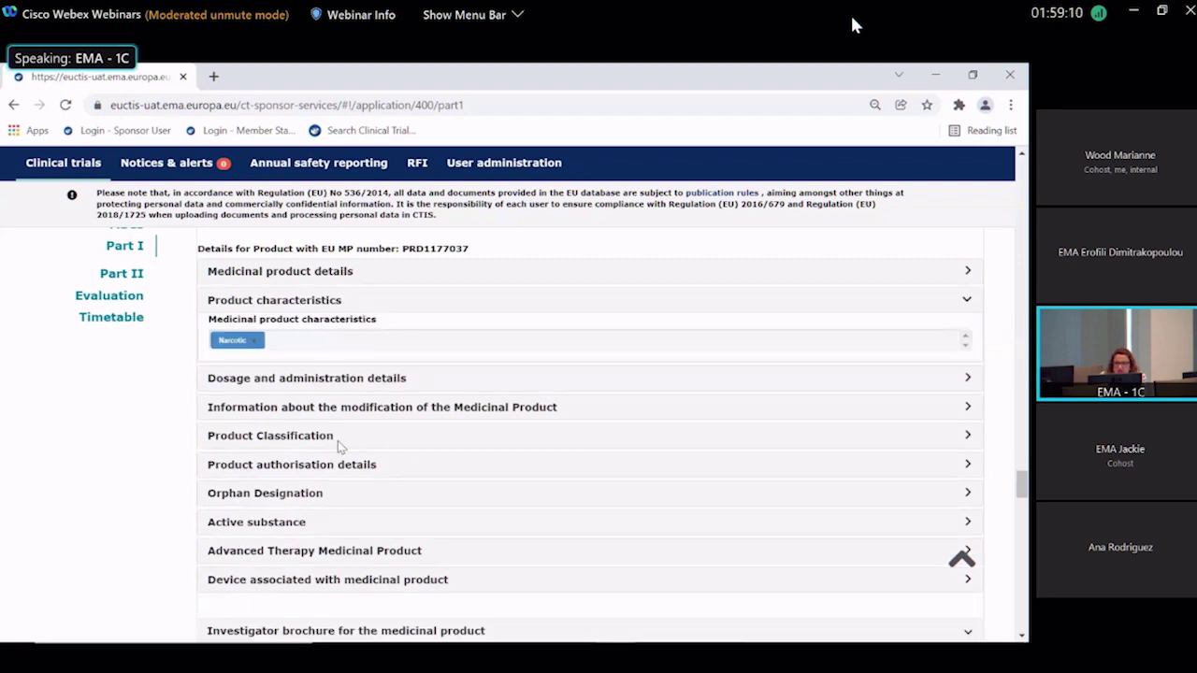
{"action": "left_click", "coordinate": [352, 381]}
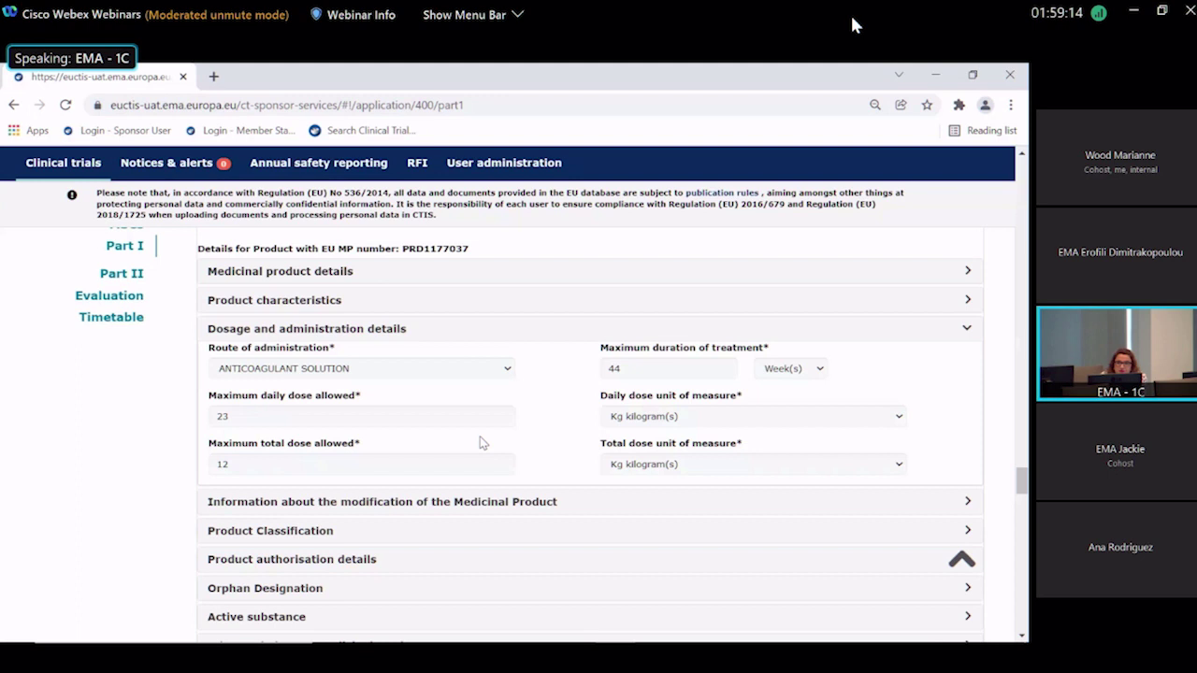
{"action": "left_click", "coordinate": [381, 502]}
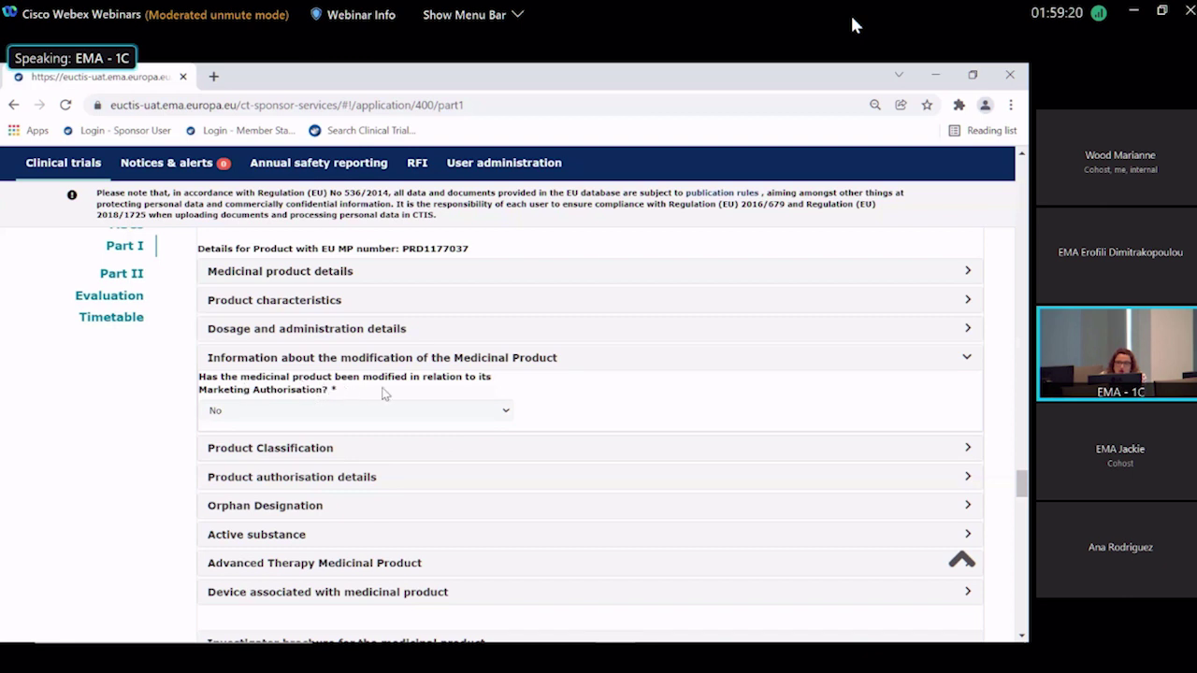
{"action": "left_click", "coordinate": [332, 412]}
{"action": "left_click", "coordinate": [334, 412]}
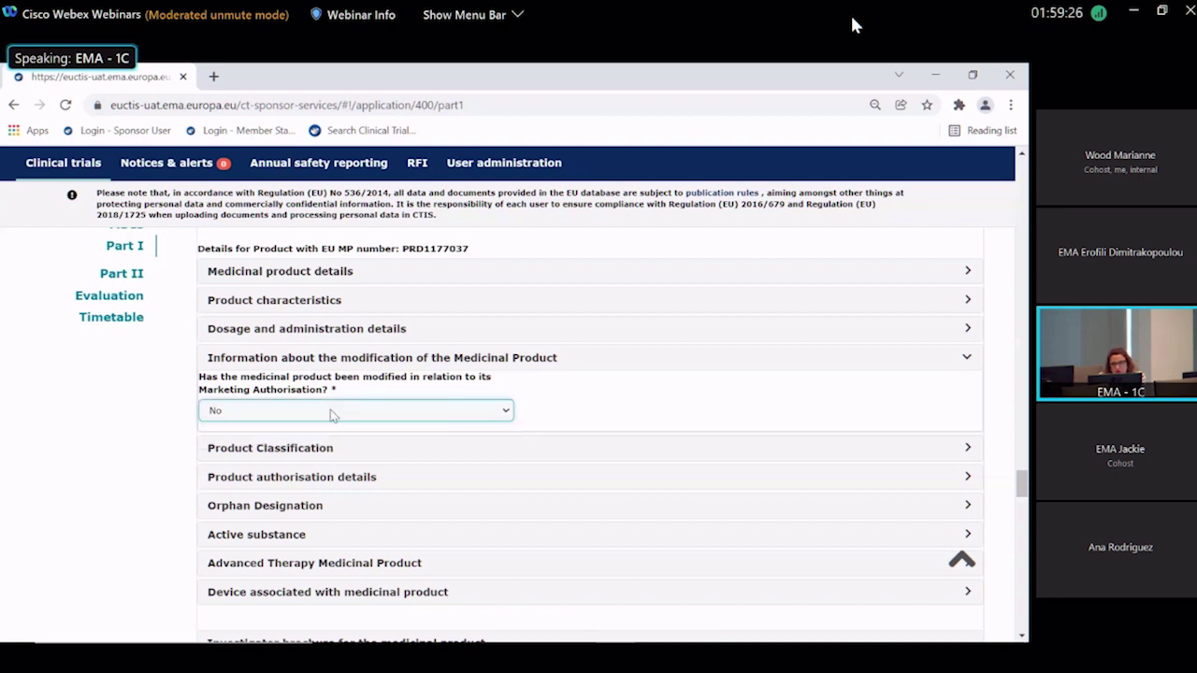
Step: Review ATC and authorisation details, toggle Orphan Designation to Yes and back to No, and show the PARACETAMOL substance
{"action": "left_click", "coordinate": [269, 448]}
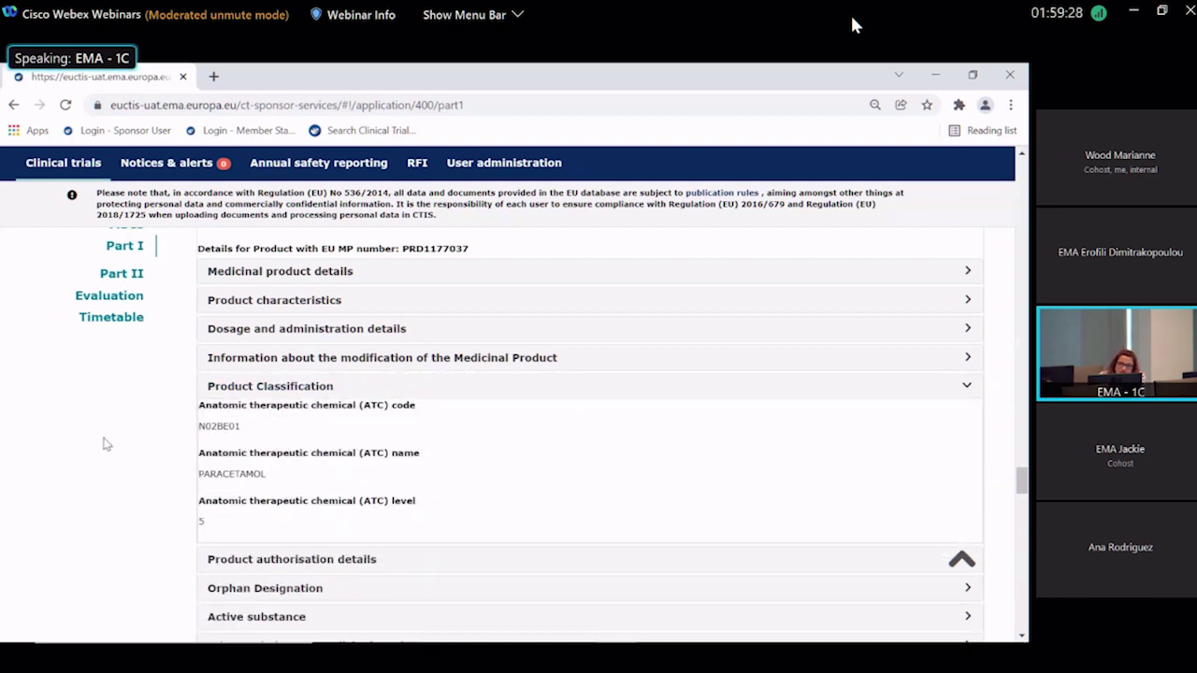
{"action": "scroll", "coordinate": [373, 417], "scroll_direction": "down", "scroll_amount": 1}
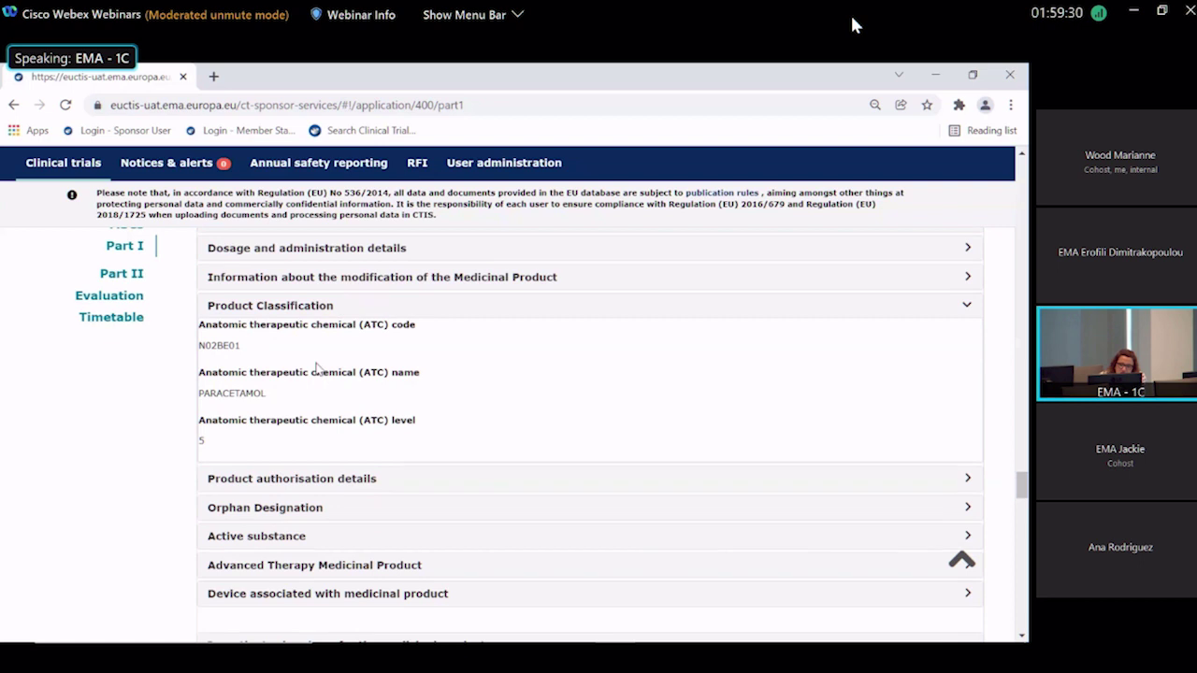
{"action": "scroll", "coordinate": [318, 374], "scroll_direction": "down", "scroll_amount": 1}
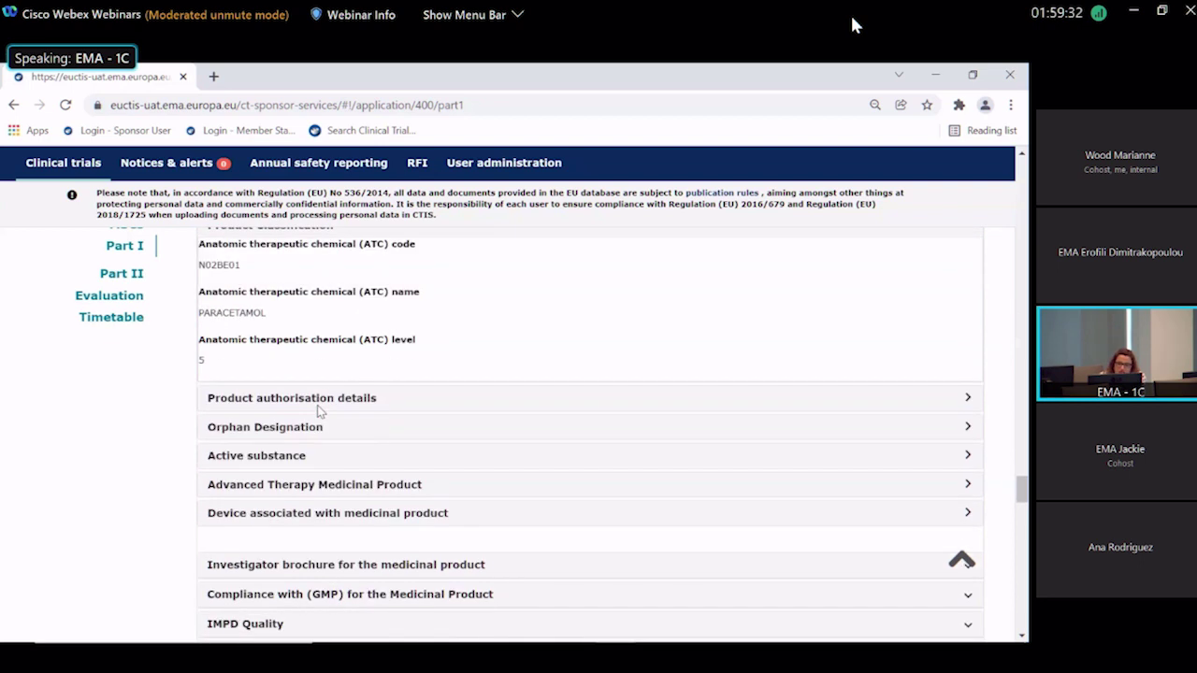
{"action": "left_click", "coordinate": [325, 399]}
{"action": "scroll", "coordinate": [327, 356], "scroll_direction": "down", "scroll_amount": 1}
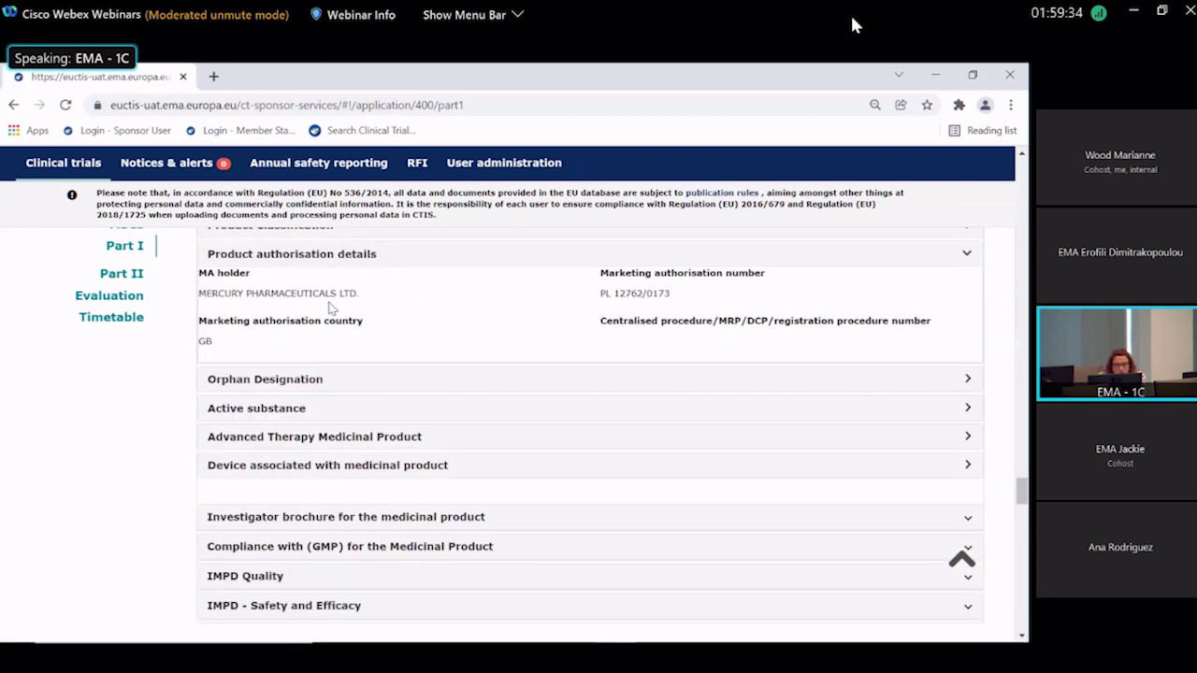
{"action": "left_click", "coordinate": [312, 380]}
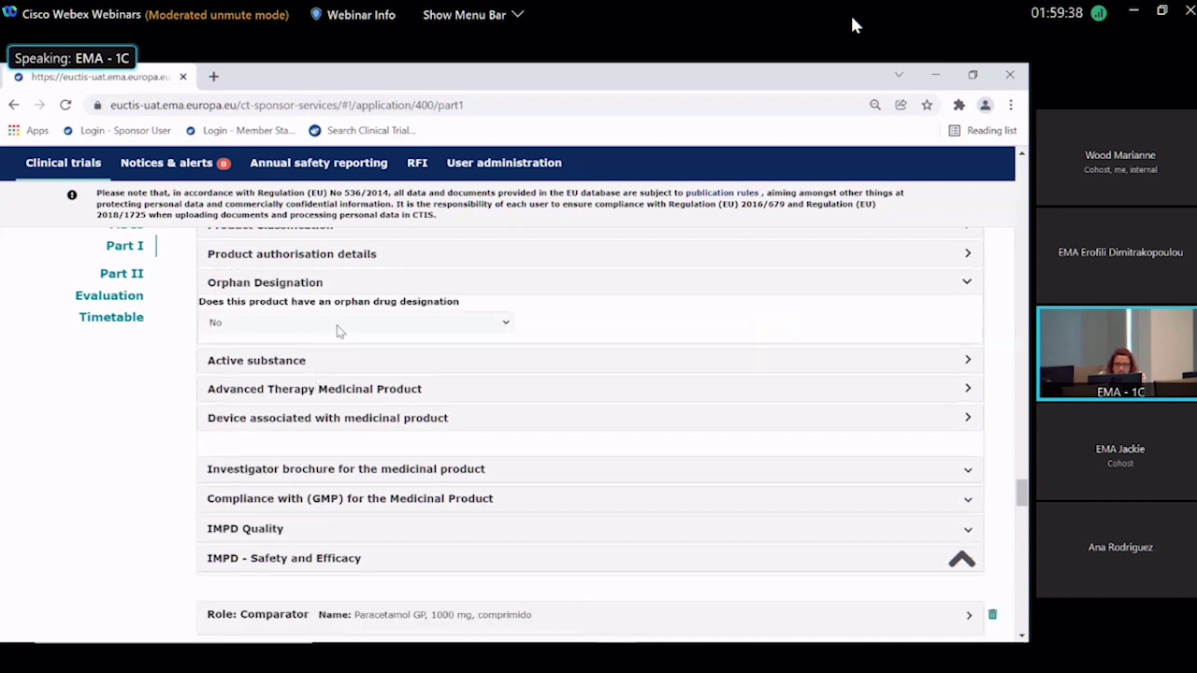
{"action": "left_click", "coordinate": [338, 325]}
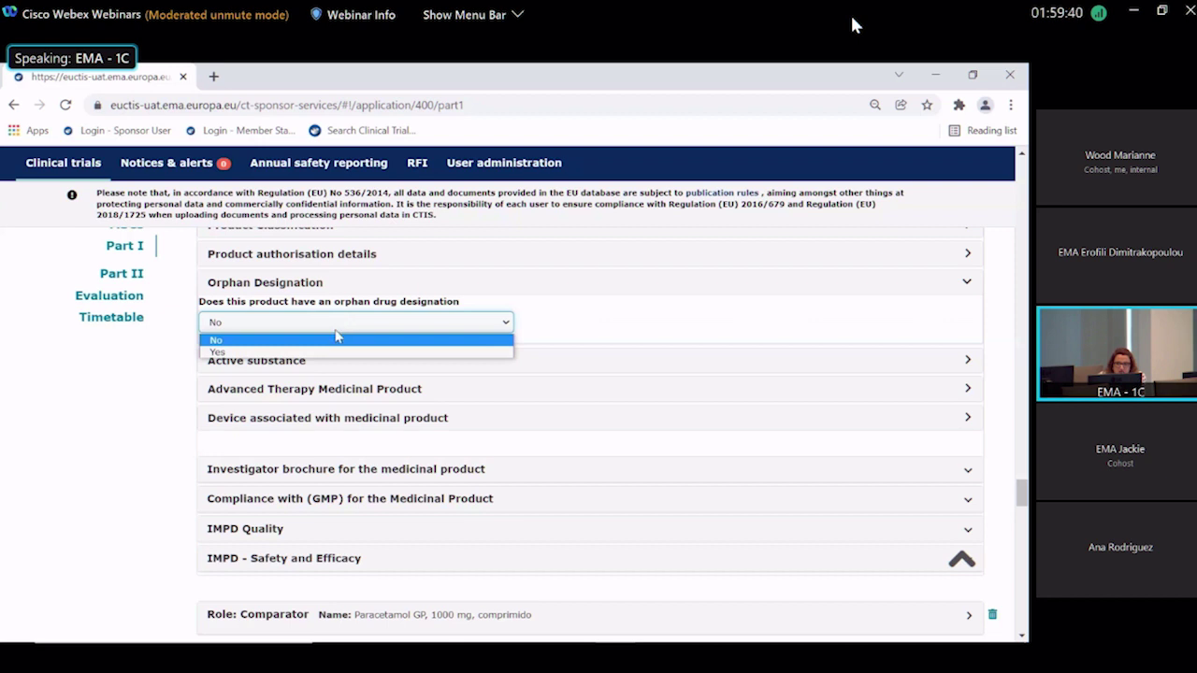
{"action": "left_click", "coordinate": [338, 350]}
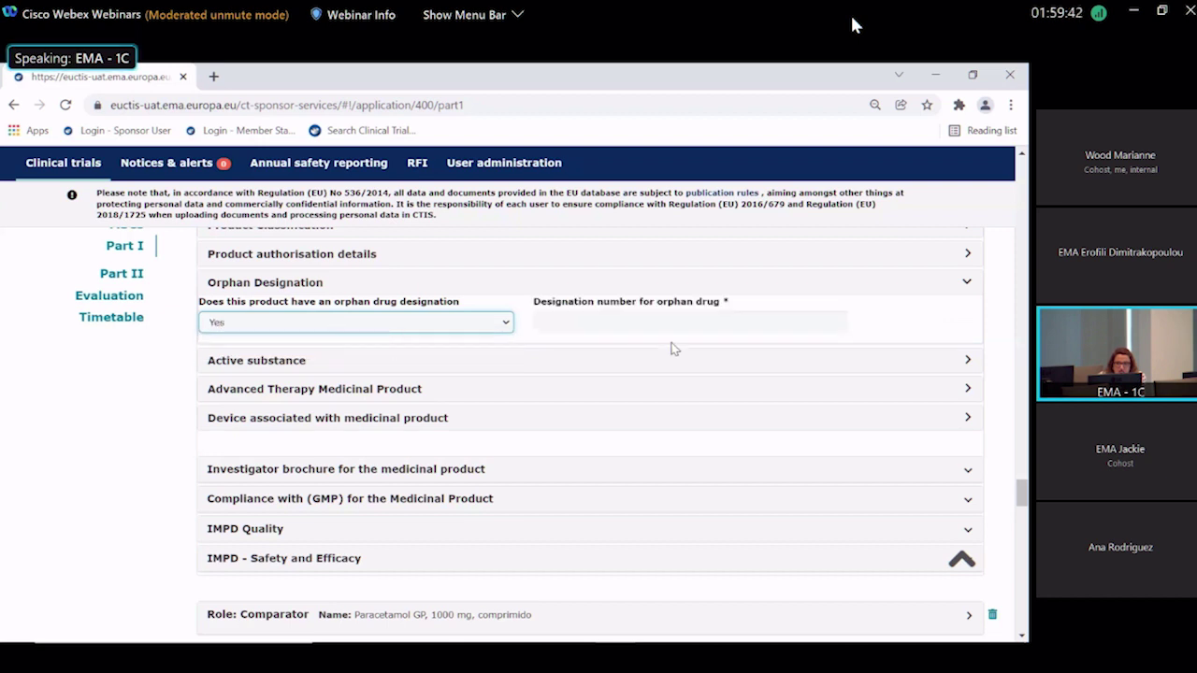
{"action": "left_click", "coordinate": [394, 319]}
{"action": "left_click", "coordinate": [387, 338]}
{"action": "left_click", "coordinate": [290, 360]}
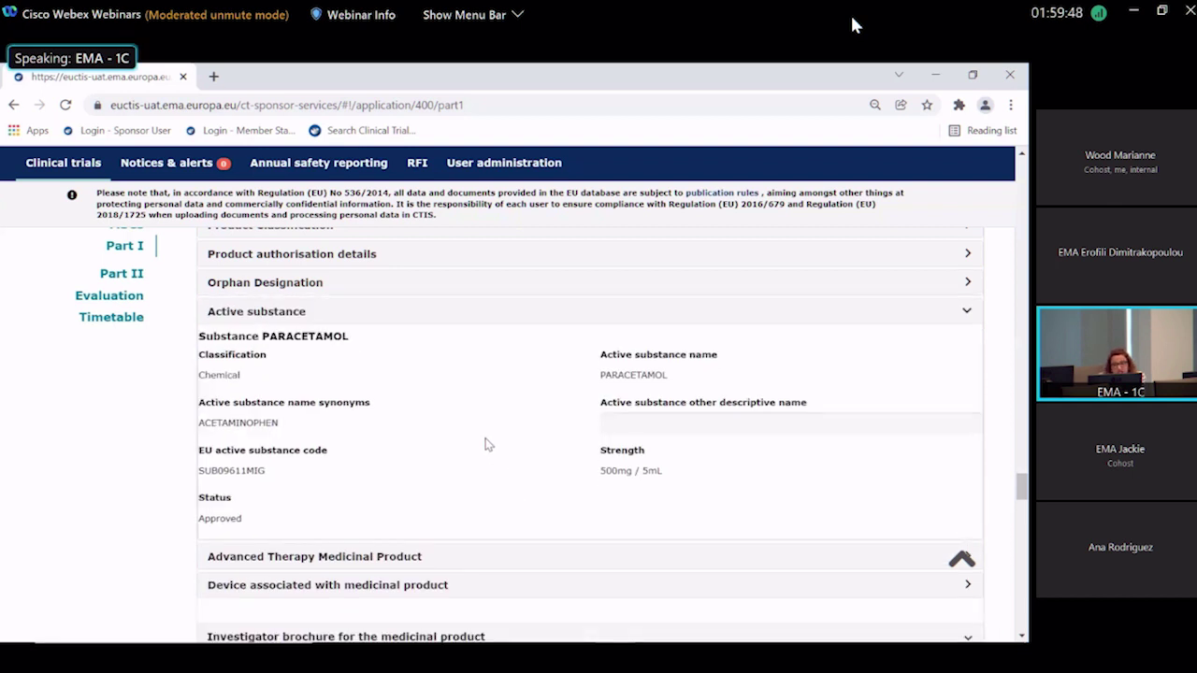
{"action": "scroll", "coordinate": [486, 443], "scroll_direction": "down", "scroll_amount": 2}
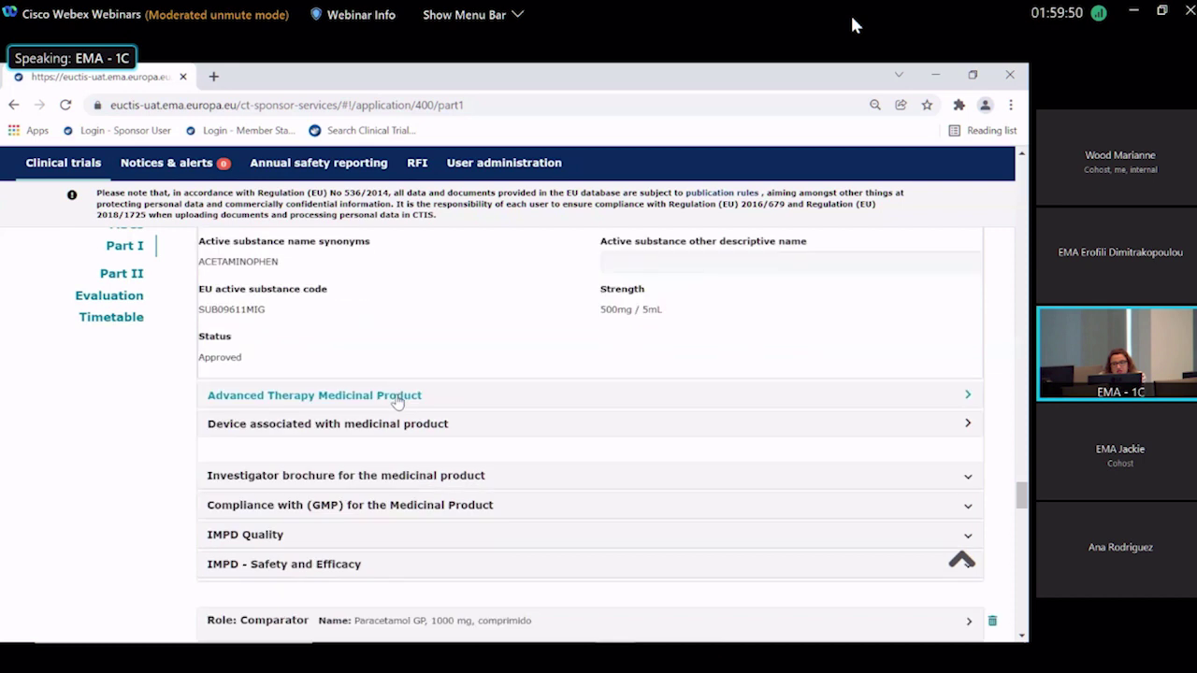
Step: Check the Test product's advanced therapy and associated device sections, confirming neither applies
{"action": "left_click", "coordinate": [397, 397]}
{"action": "scroll", "coordinate": [390, 499], "scroll_direction": "up", "scroll_amount": 1}
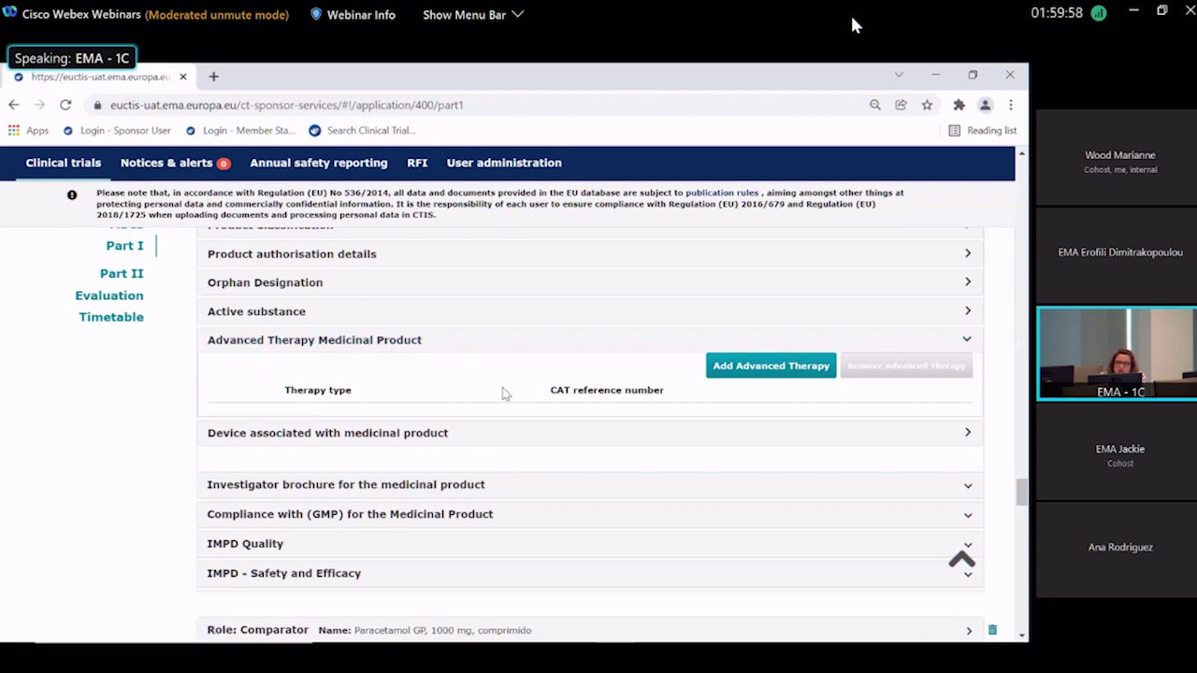
{"action": "scroll", "coordinate": [506, 393], "scroll_direction": "down", "scroll_amount": 1}
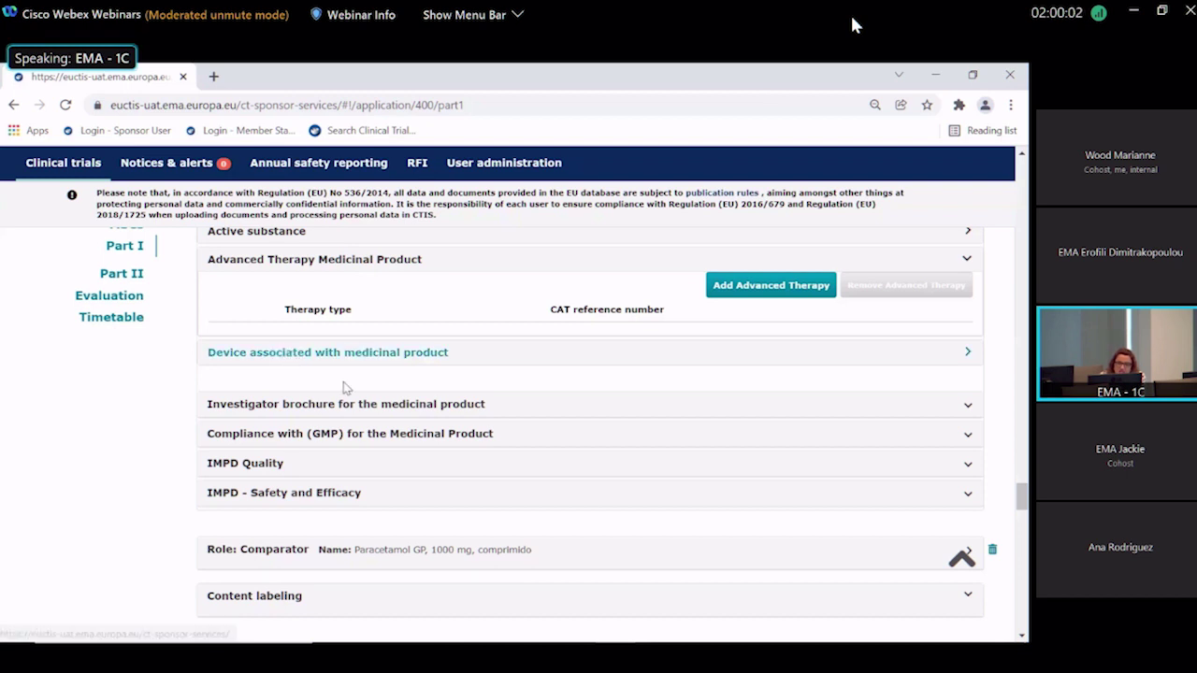
{"action": "left_click", "coordinate": [335, 352]}
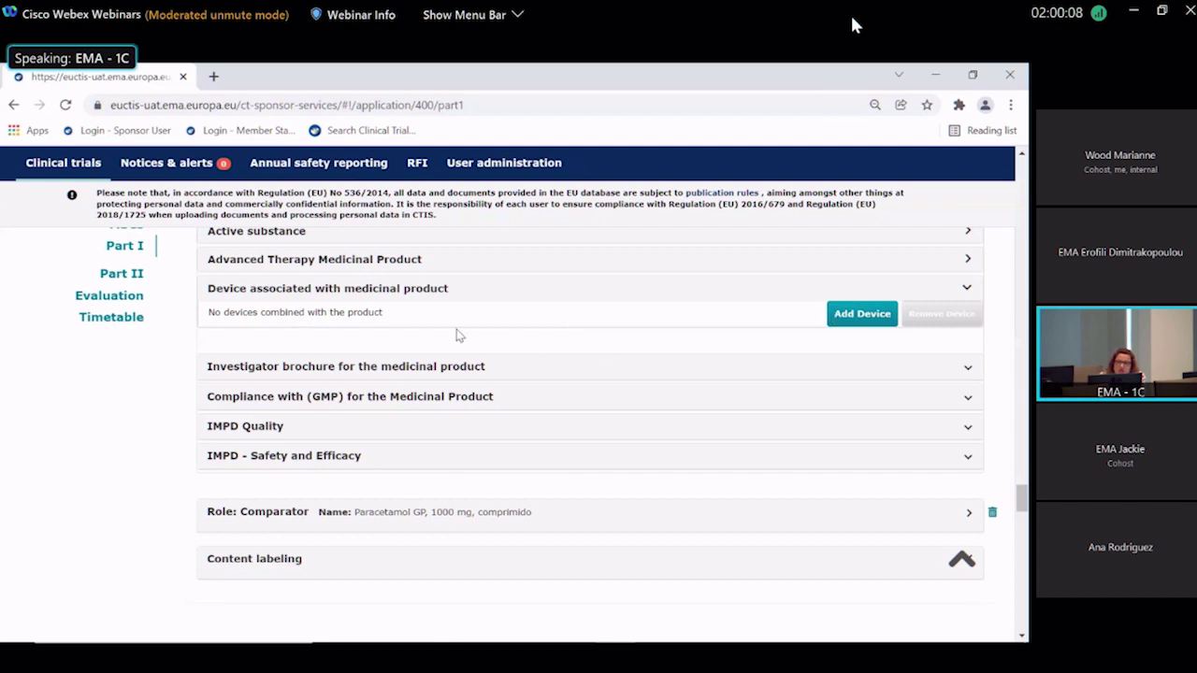
{"action": "left_click", "coordinate": [310, 292]}
{"action": "scroll", "coordinate": [312, 297], "scroll_direction": "up", "scroll_amount": 4}
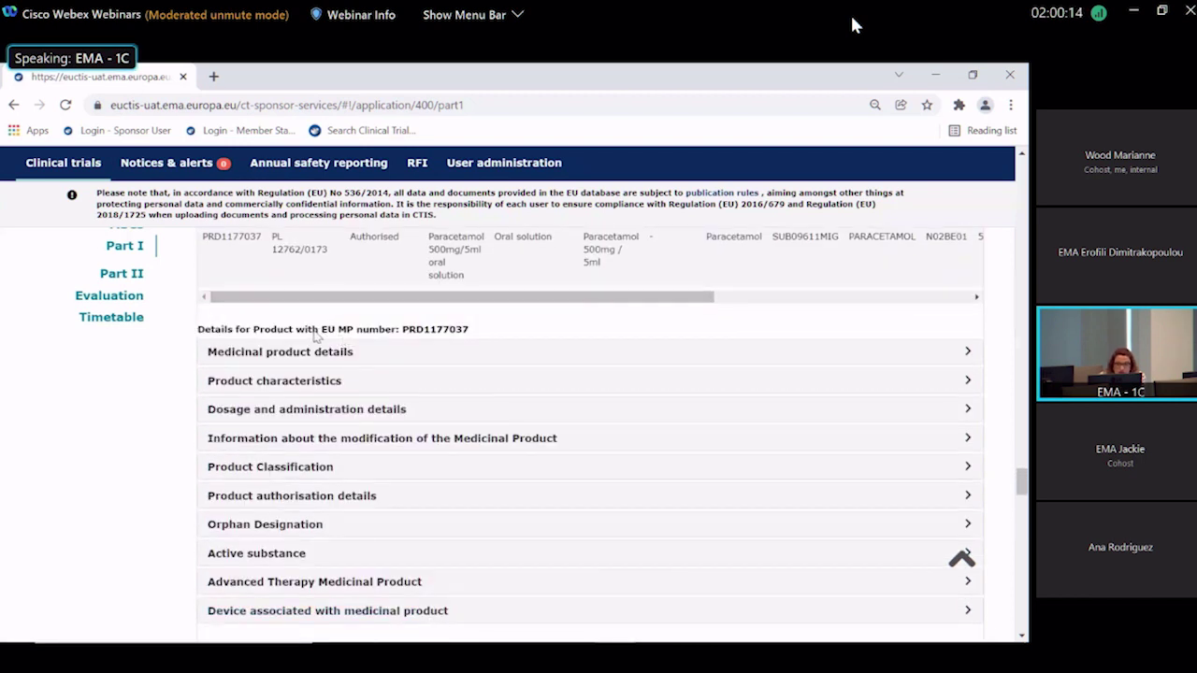
{"action": "scroll", "coordinate": [316, 338], "scroll_direction": "down", "scroll_amount": 4}
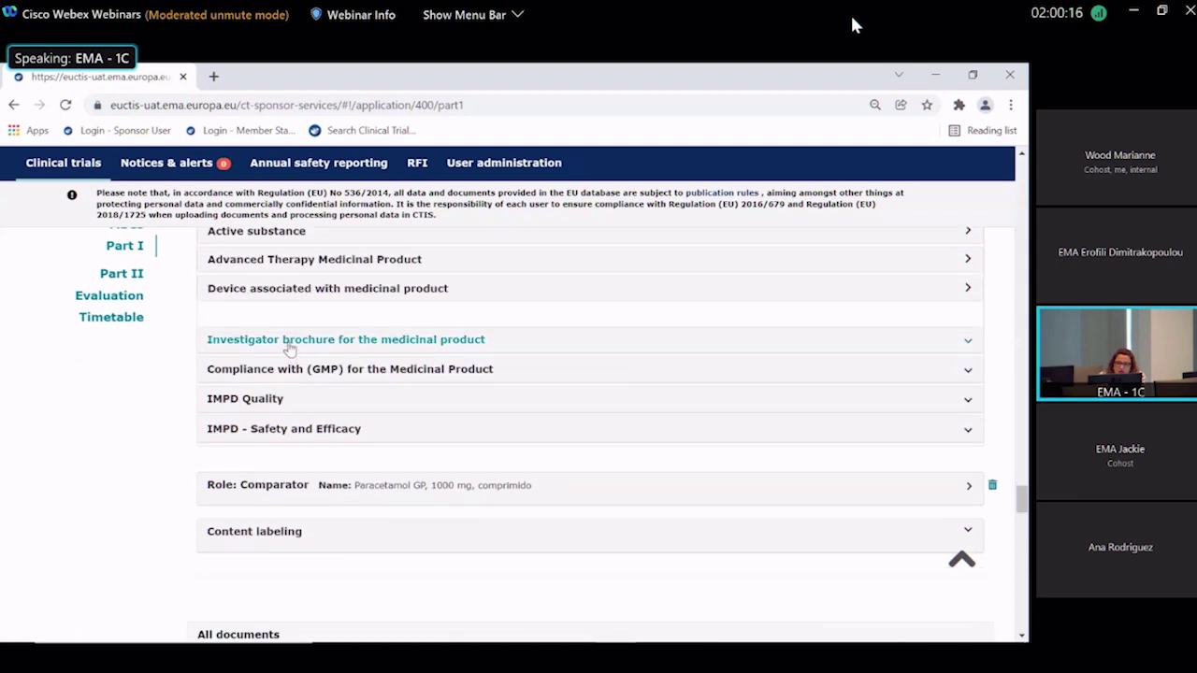
Step: Expand the investigator brochure section listing the Investigator Brochure and SMPC Test documents, version 1
{"action": "left_click", "coordinate": [290, 342]}
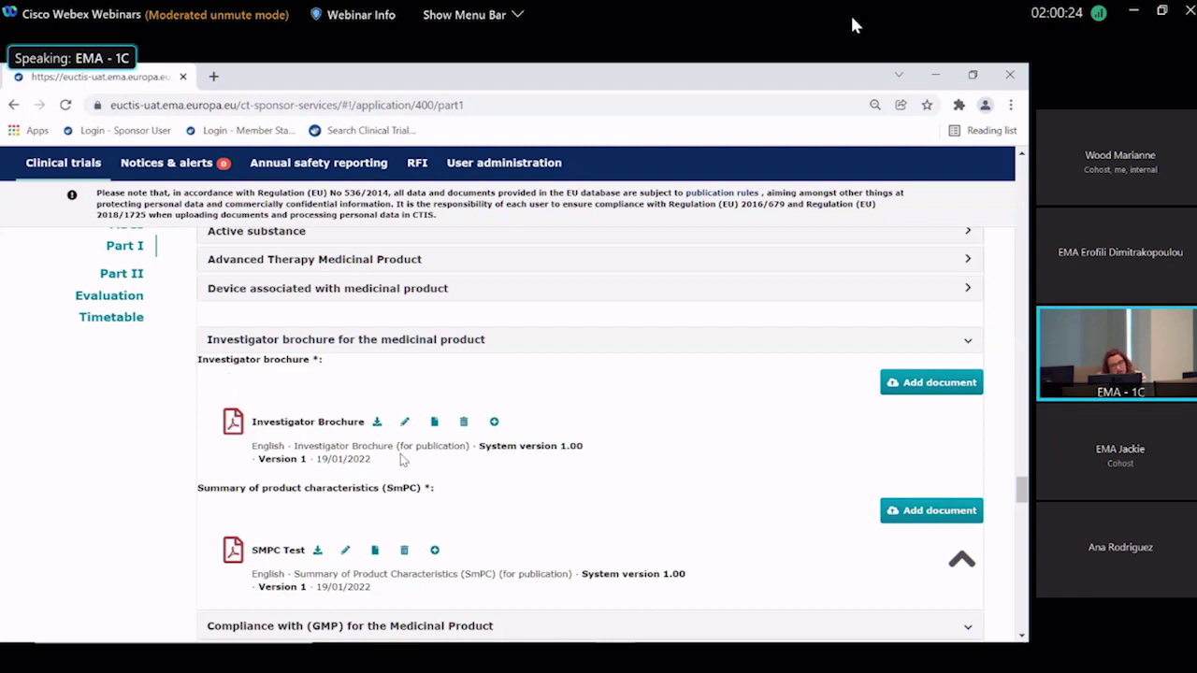
{"action": "left_click_drag", "start_coordinate": [302, 445], "coordinate": [475, 460]}
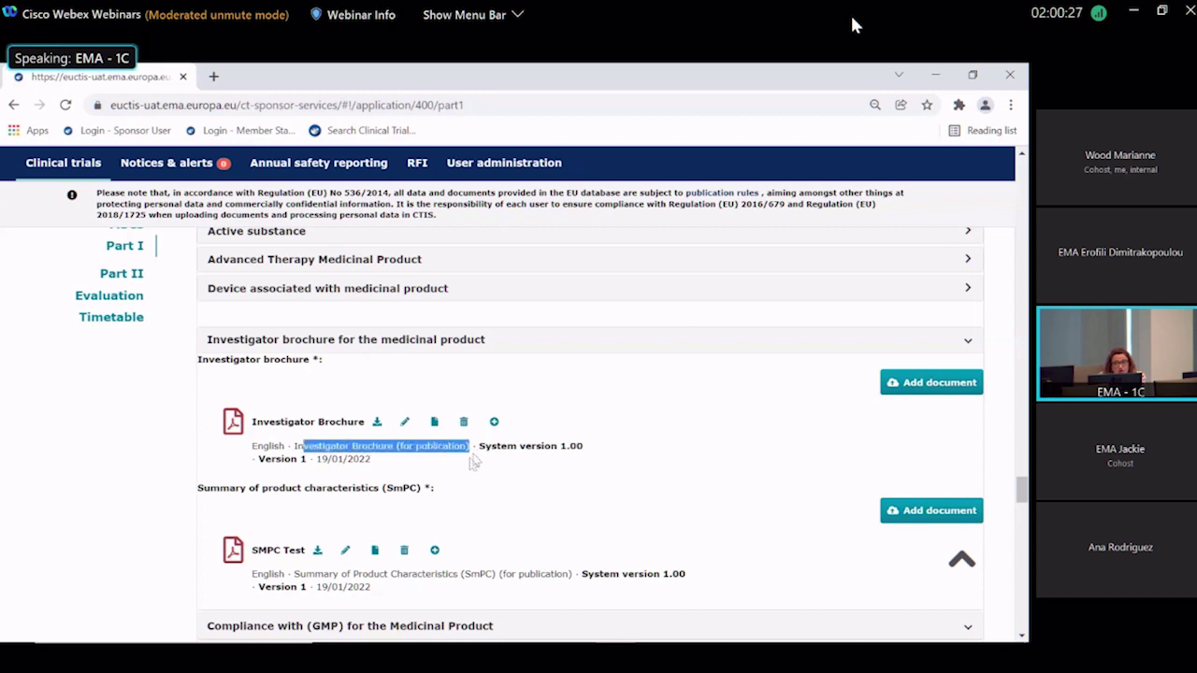
{"action": "left_click", "coordinate": [411, 465]}
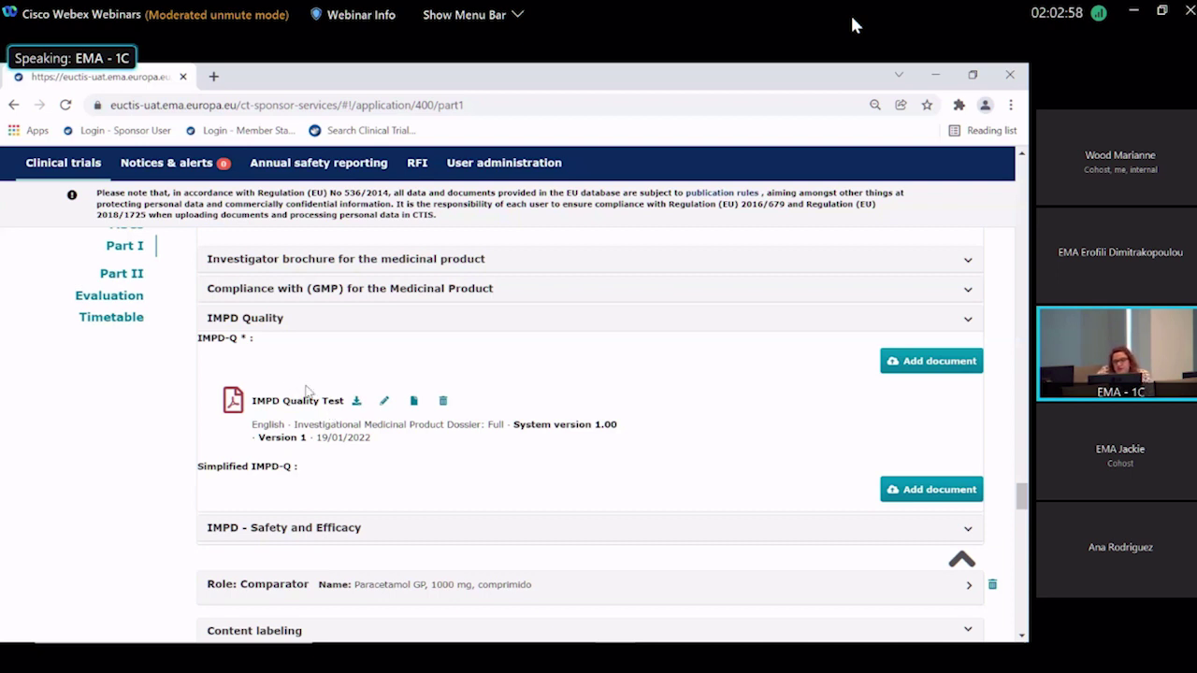
Step: Expand IMPD Quality and IMPD - Safety and Efficacy to view its version 1 document, then return to Products
{"action": "scroll", "coordinate": [307, 391], "scroll_direction": "down", "scroll_amount": 1}
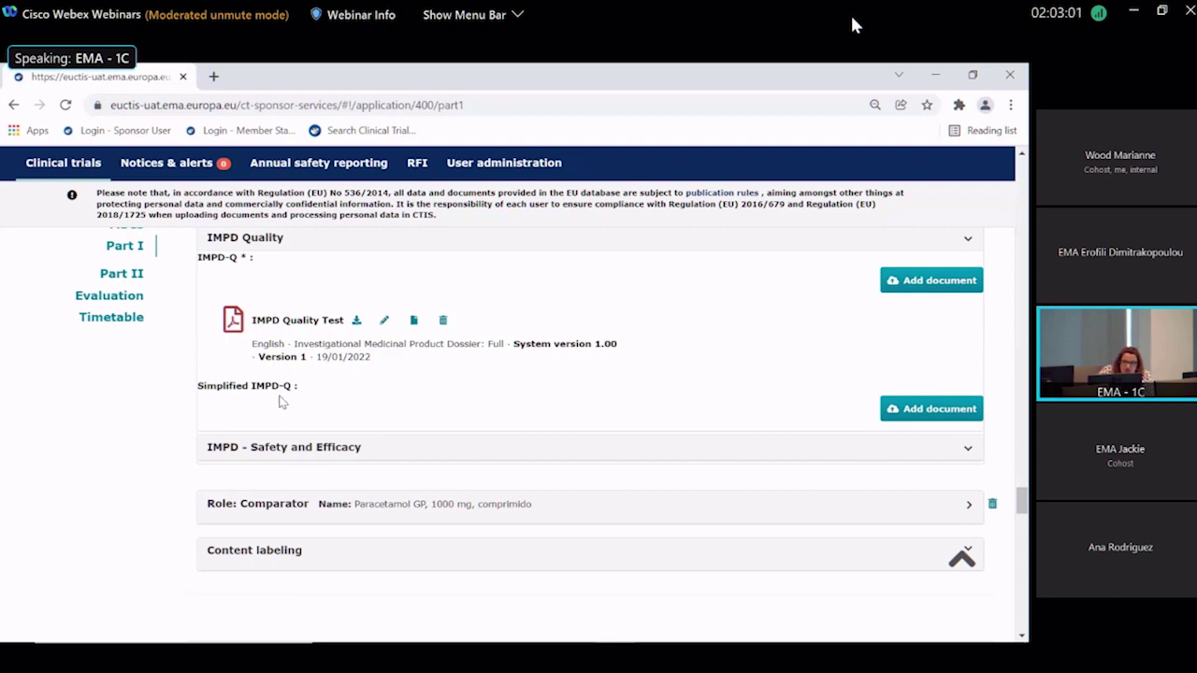
{"action": "left_click", "coordinate": [258, 447]}
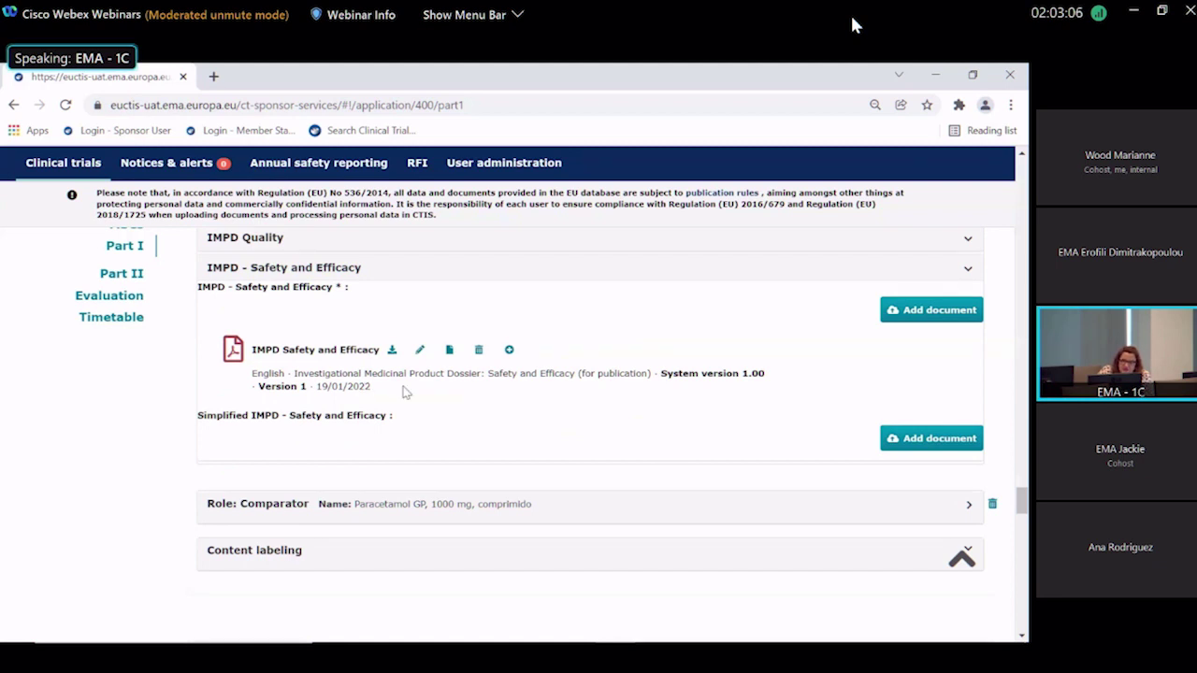
{"action": "left_click", "coordinate": [284, 240]}
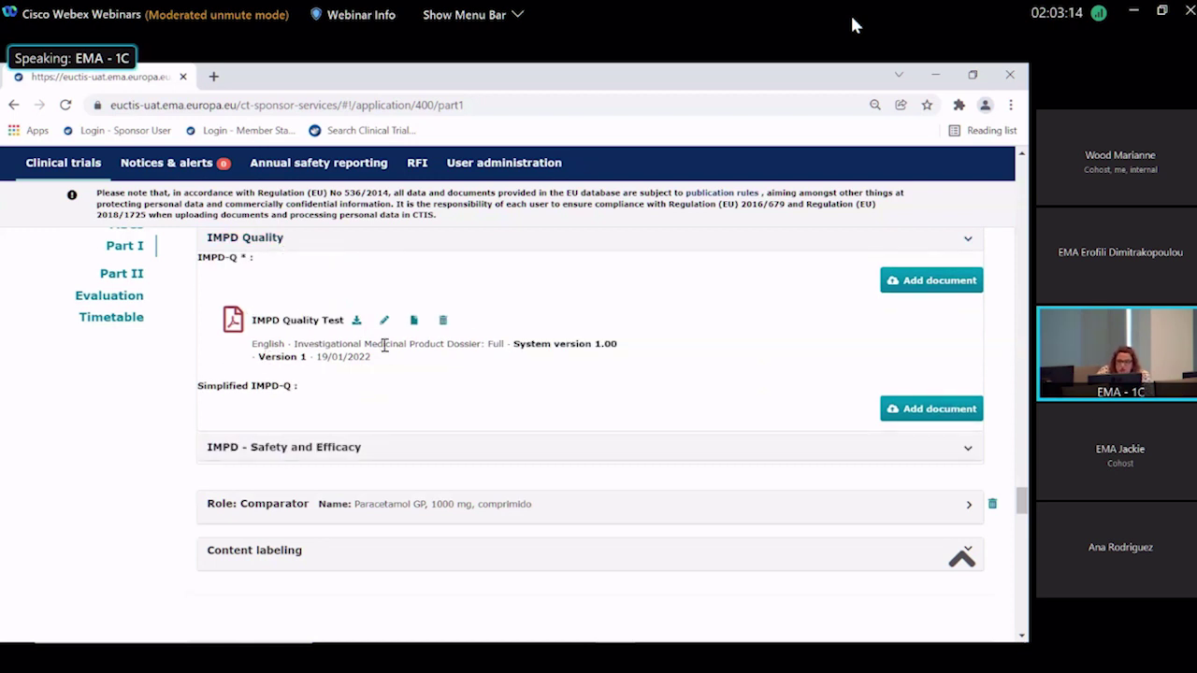
{"action": "left_click", "coordinate": [273, 447]}
{"action": "left_click_drag", "start_coordinate": [583, 374], "coordinate": [252, 374]}
{"action": "left_click", "coordinate": [623, 377]}
{"action": "scroll", "coordinate": [611, 394], "scroll_direction": "up", "scroll_amount": 1}
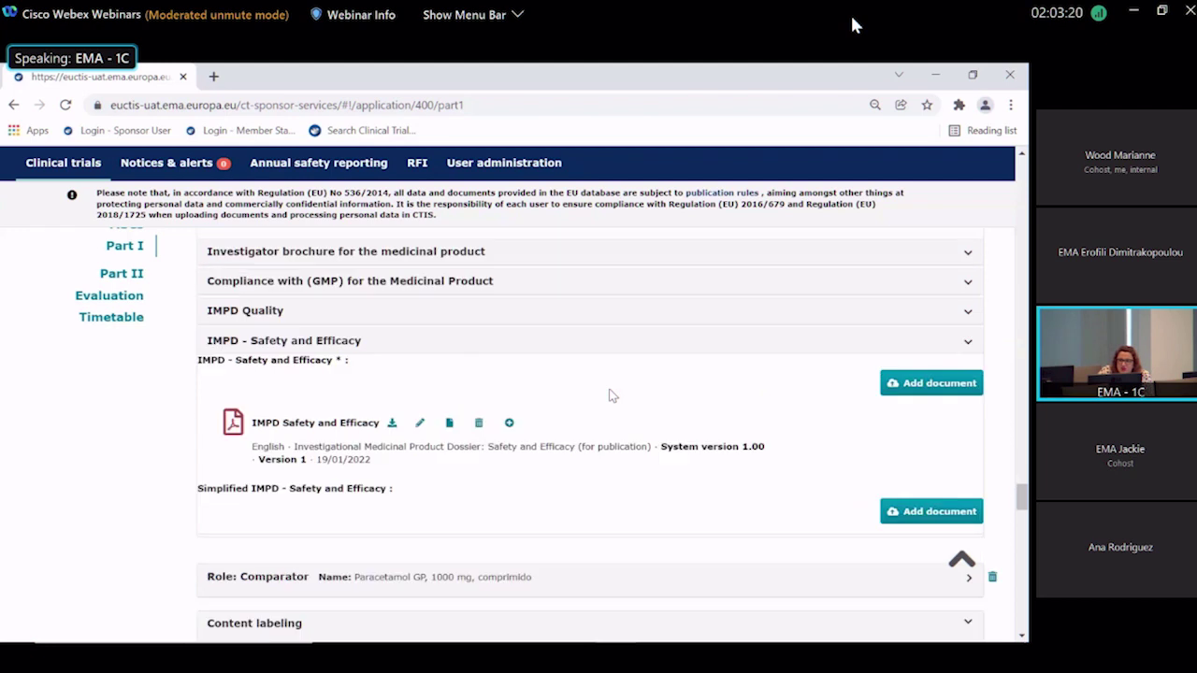
{"action": "scroll", "coordinate": [608, 396], "scroll_direction": "down", "scroll_amount": 2}
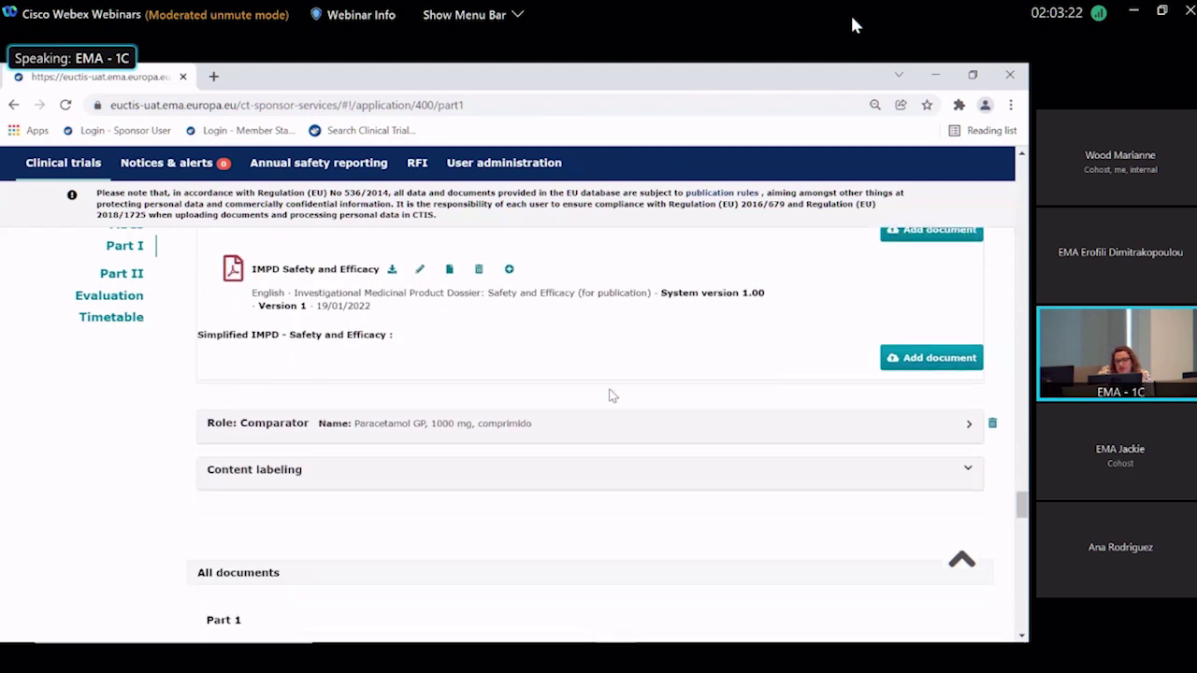
{"action": "scroll", "coordinate": [510, 423], "scroll_direction": "up", "scroll_amount": 4}
{"action": "scroll", "coordinate": [510, 422], "scroll_direction": "up", "scroll_amount": 10}
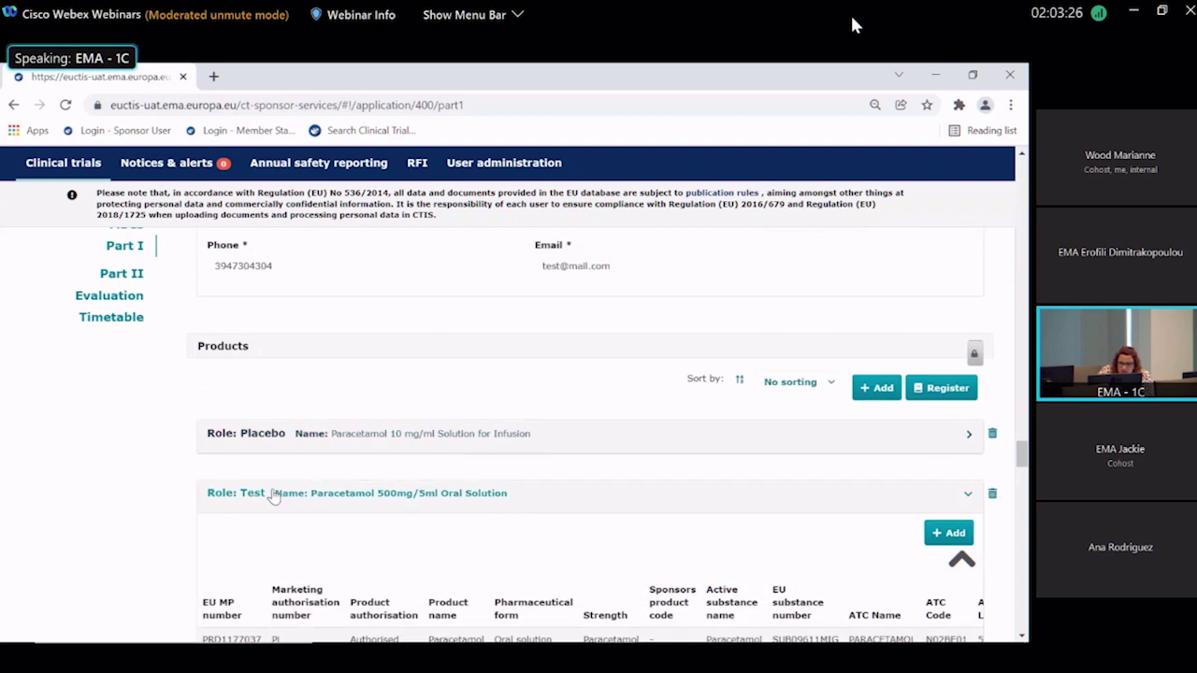
Step: Collapse the Test product and review the Placebo product's IMPD Quality Placebo document
{"action": "left_click", "coordinate": [273, 496]}
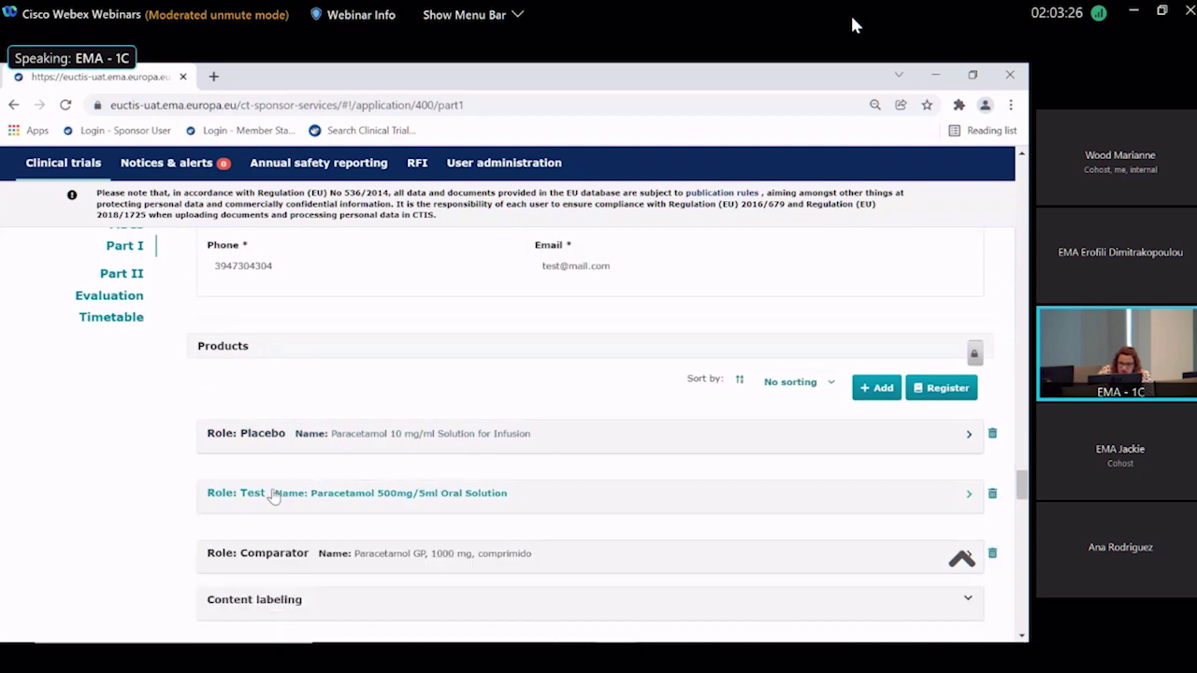
{"action": "left_click", "coordinate": [267, 435]}
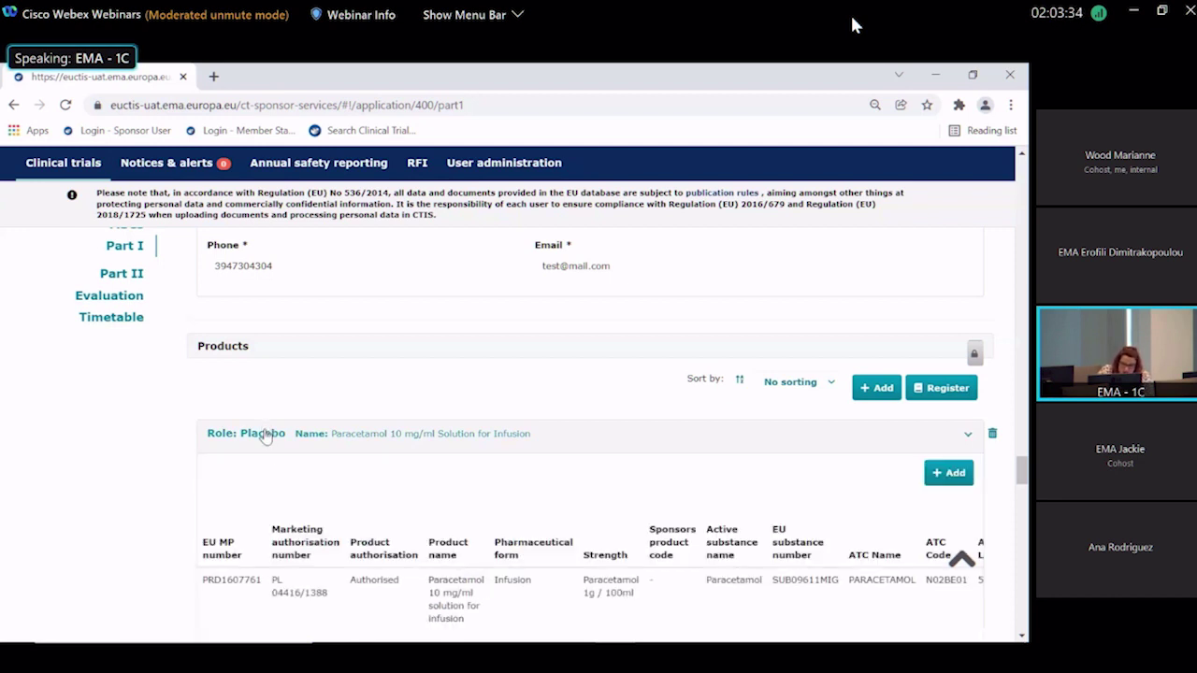
{"action": "scroll", "coordinate": [290, 447], "scroll_direction": "down", "scroll_amount": 2}
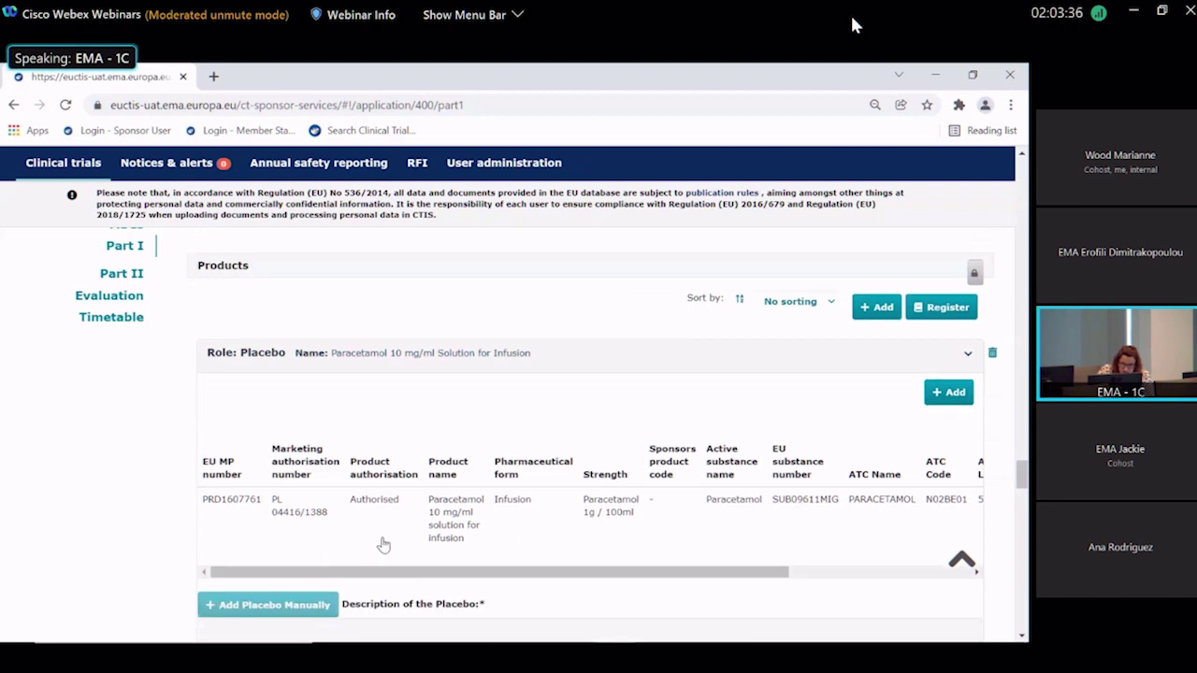
{"action": "scroll", "coordinate": [383, 544], "scroll_direction": "down", "scroll_amount": 2}
{"action": "scroll", "coordinate": [389, 536], "scroll_direction": "down", "scroll_amount": 2}
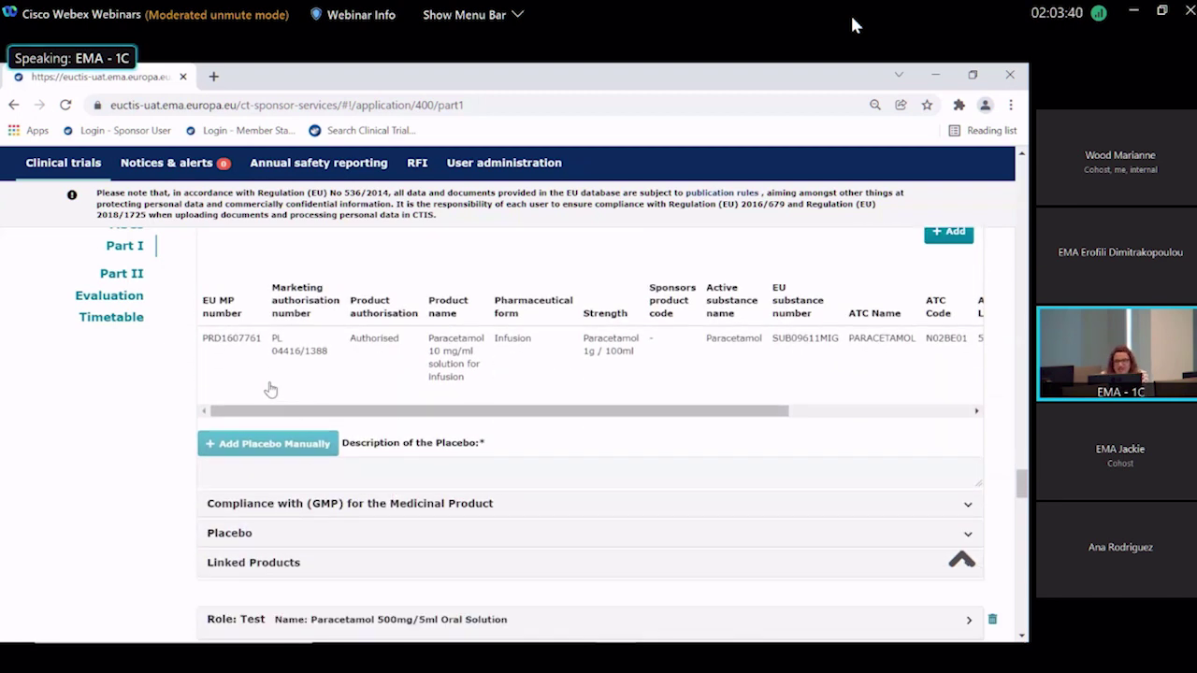
{"action": "scroll", "coordinate": [348, 402], "scroll_direction": "down", "scroll_amount": 2}
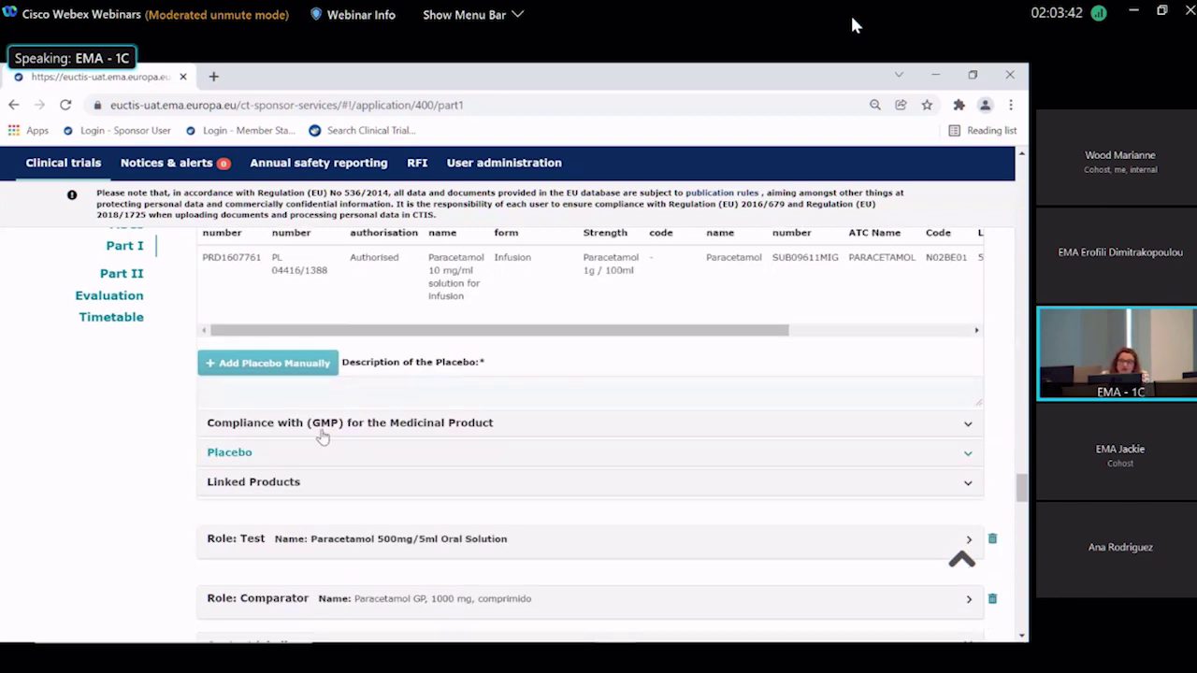
{"action": "left_click", "coordinate": [248, 455]}
{"action": "scroll", "coordinate": [260, 411], "scroll_direction": "down", "scroll_amount": 2}
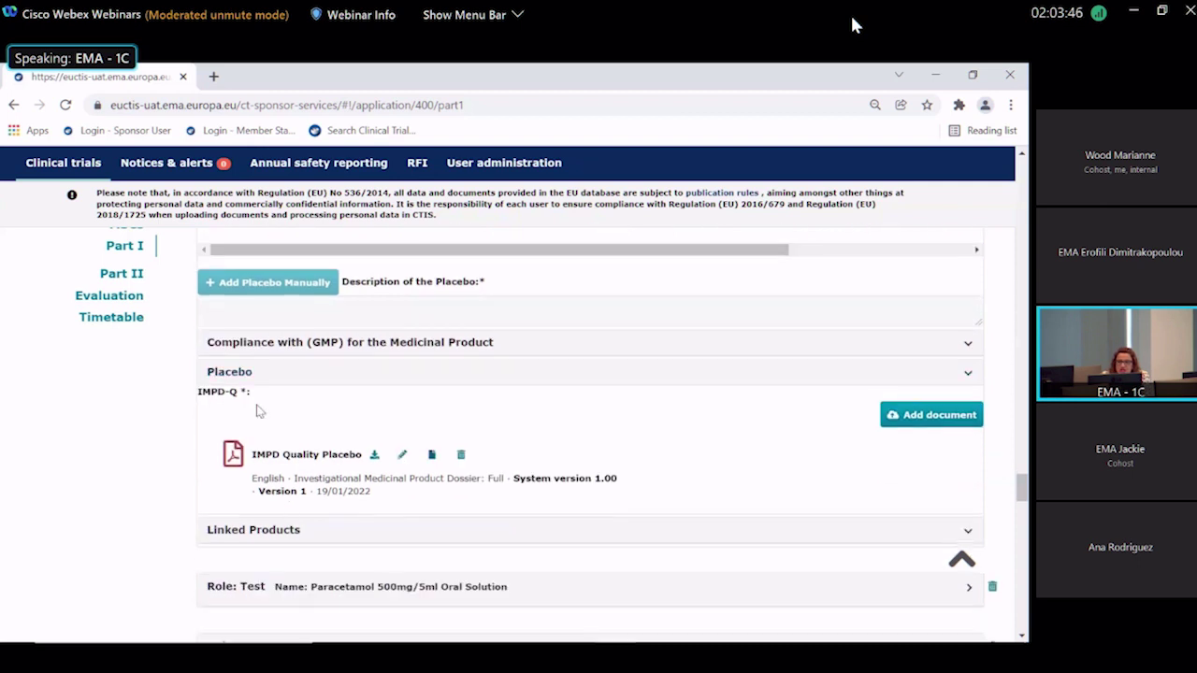
Step: Check the Placebo's linked Test product, then expand the Comparator product's details
{"action": "left_click", "coordinate": [299, 454]}
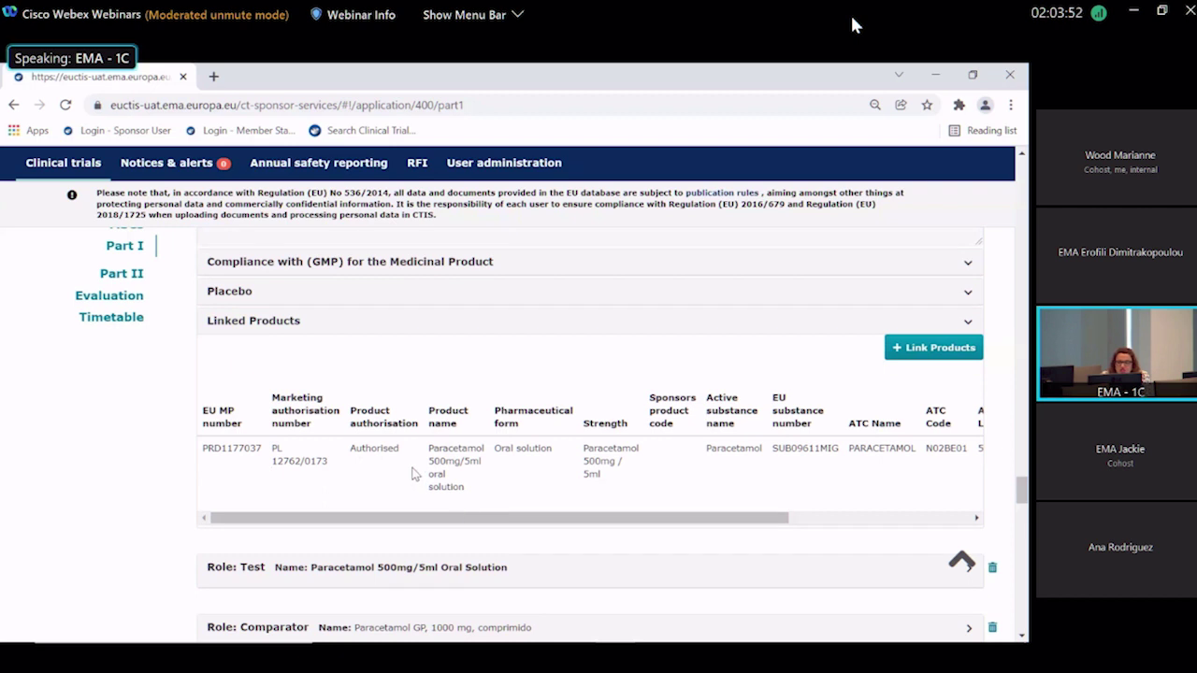
{"action": "scroll", "coordinate": [412, 472], "scroll_direction": "down", "scroll_amount": 1}
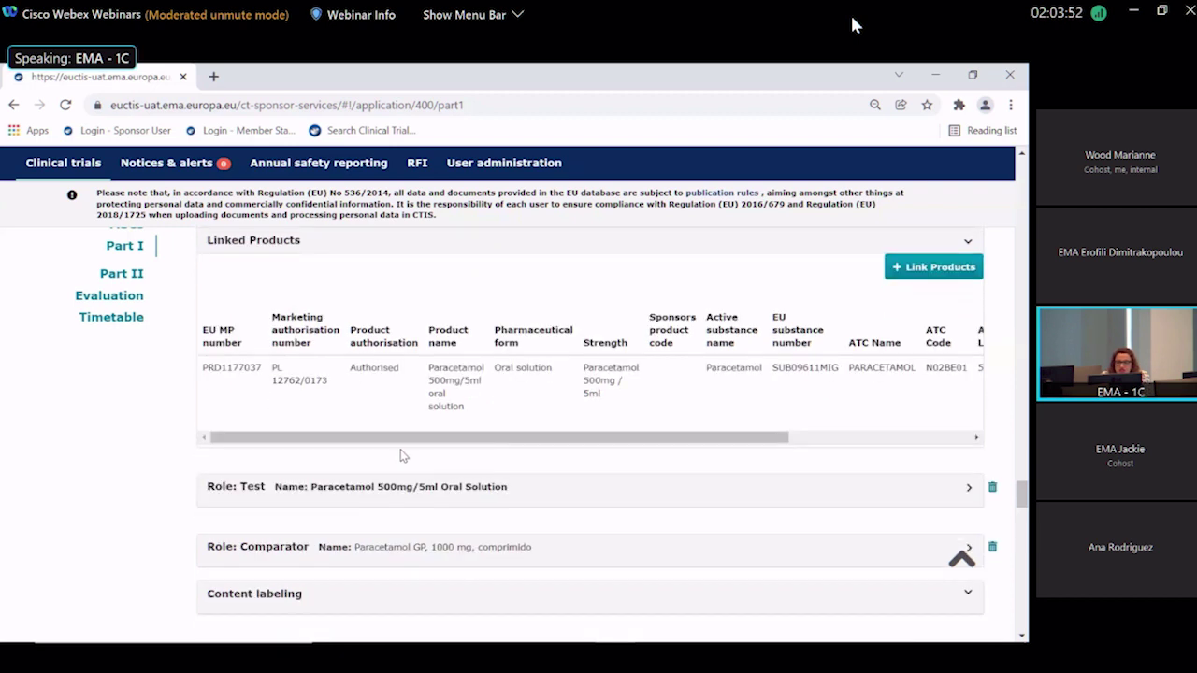
{"action": "left_click", "coordinate": [251, 249]}
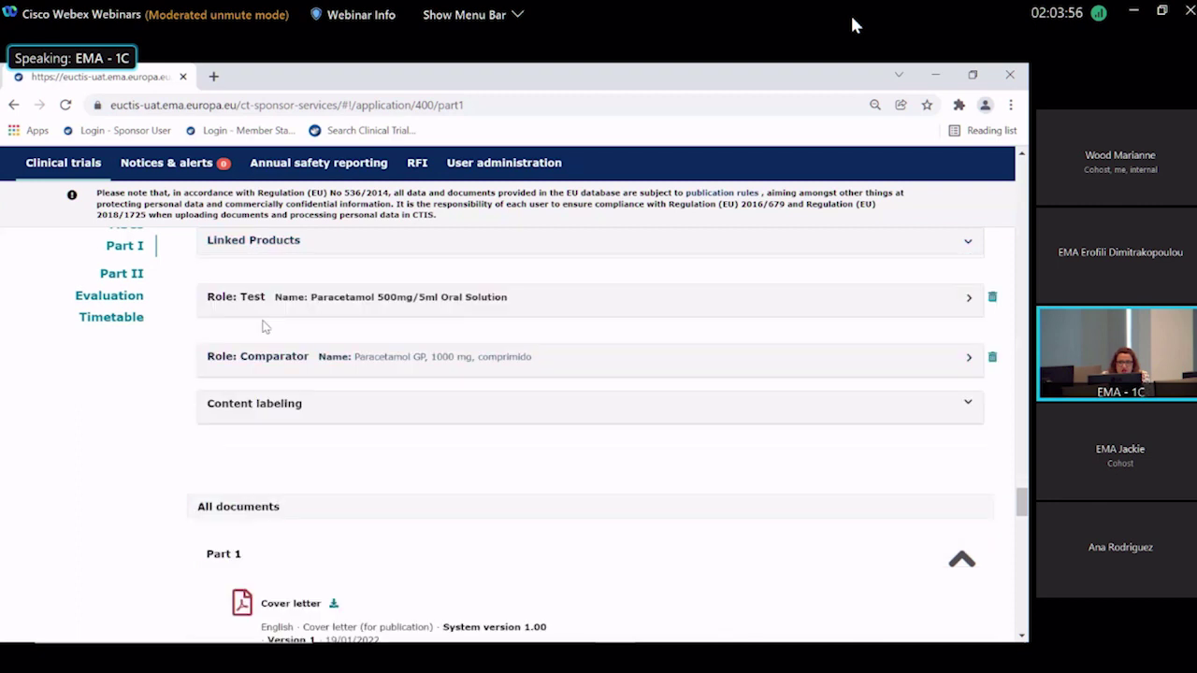
{"action": "scroll", "coordinate": [278, 331], "scroll_direction": "up", "scroll_amount": 2}
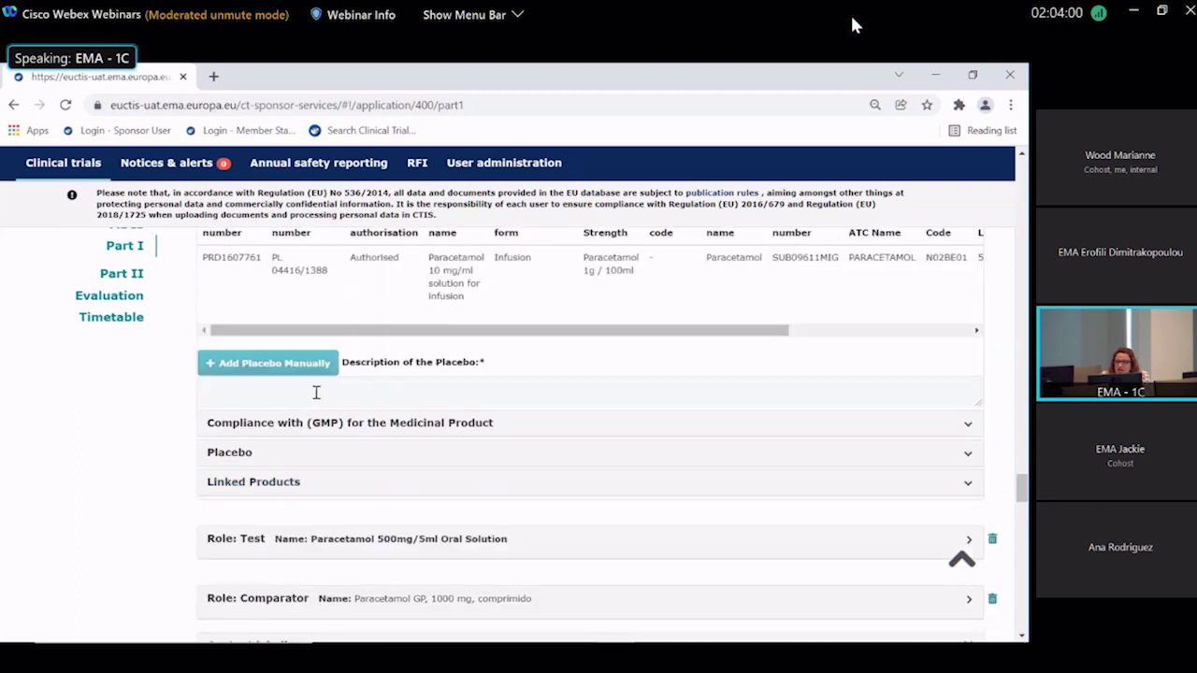
{"action": "scroll", "coordinate": [290, 439], "scroll_direction": "down", "scroll_amount": 2}
{"action": "left_click", "coordinate": [266, 438]}
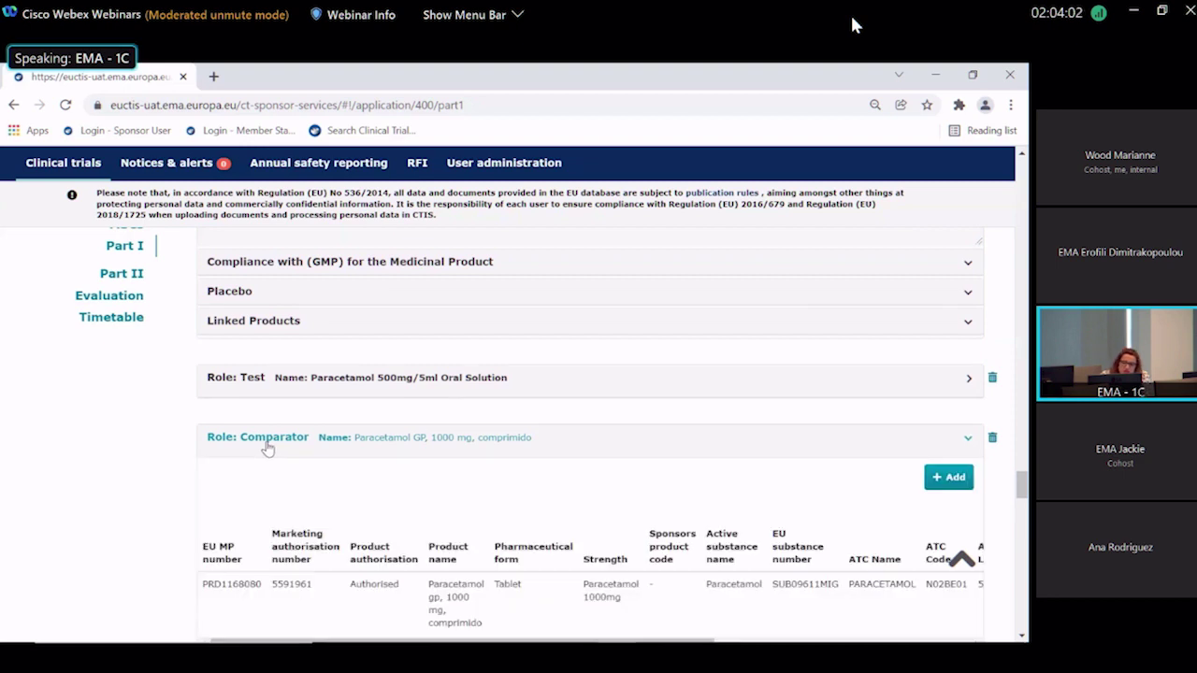
Step: Show the details of Comparator product PRD1168080 and its IMPD Quality document
{"action": "scroll", "coordinate": [267, 448], "scroll_direction": "down", "scroll_amount": 3}
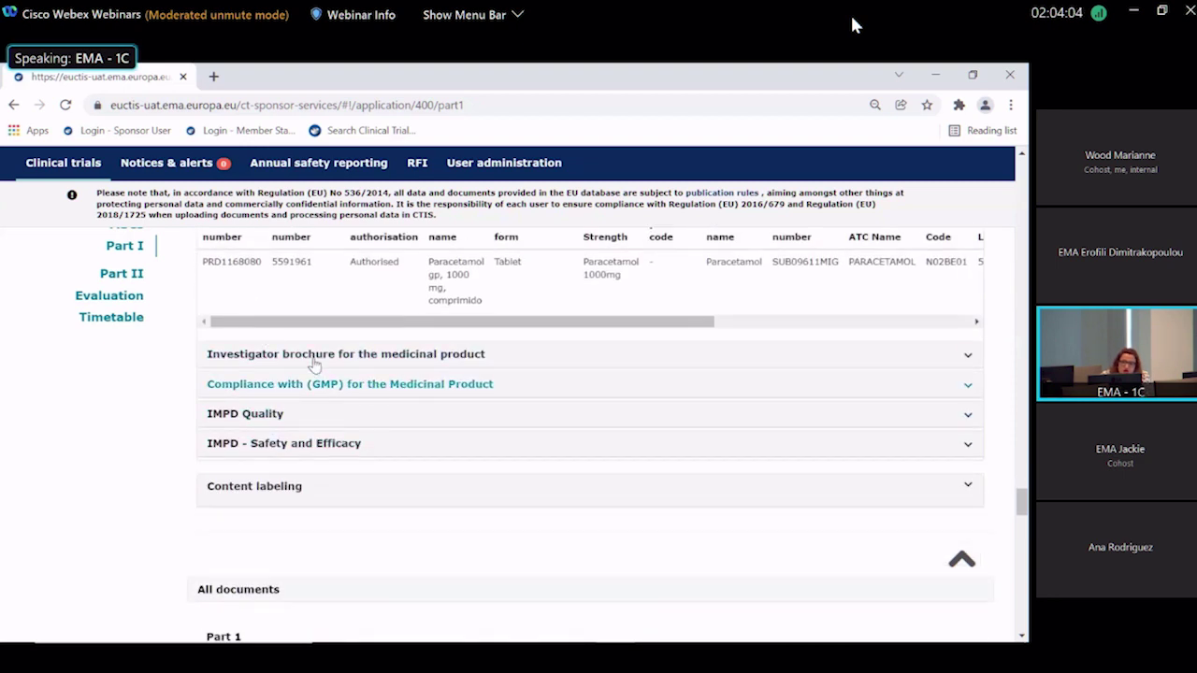
{"action": "left_click", "coordinate": [262, 279]}
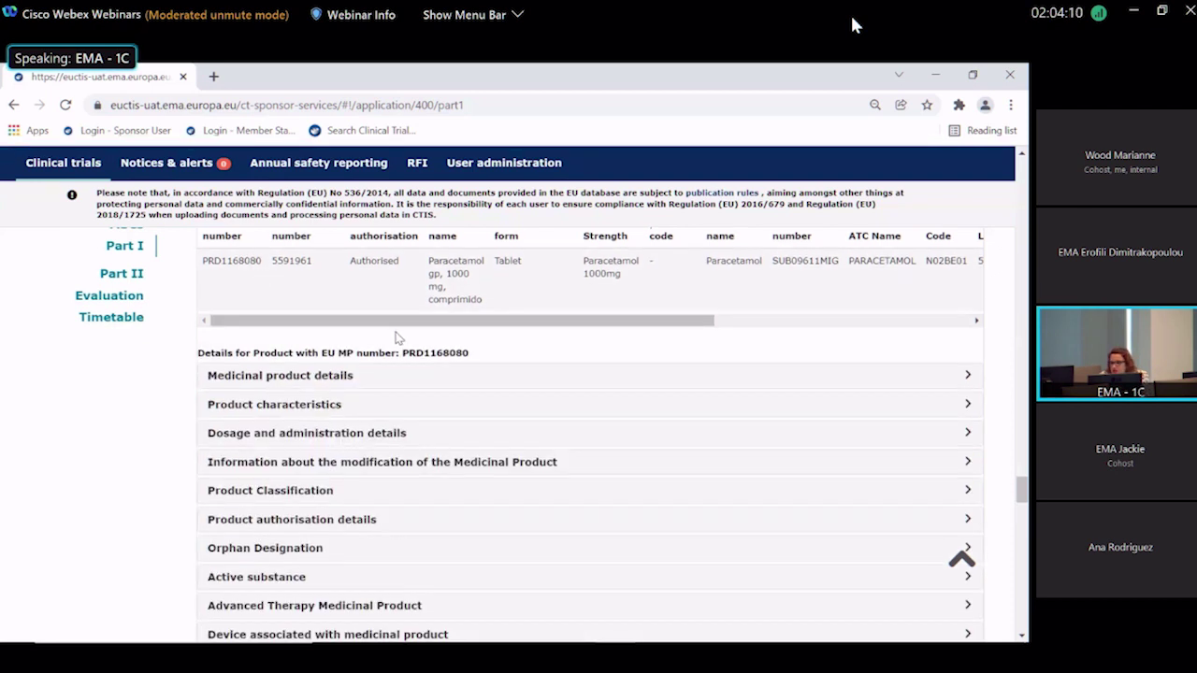
{"action": "scroll", "coordinate": [396, 337], "scroll_direction": "down", "scroll_amount": 1}
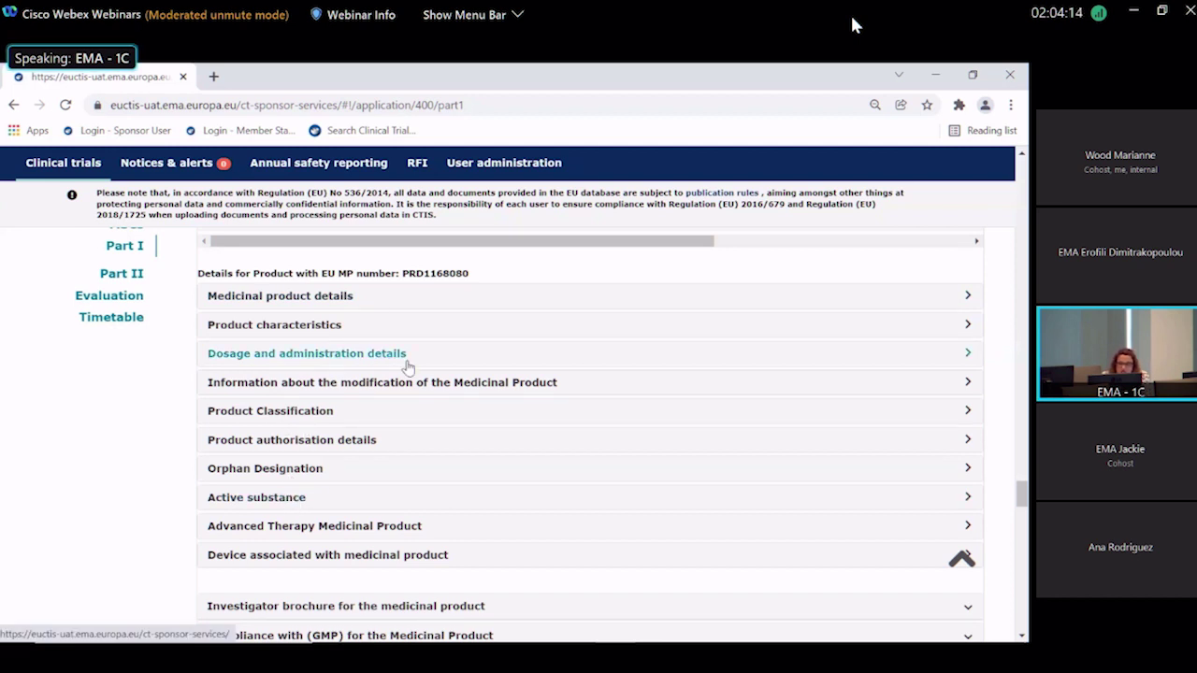
{"action": "scroll", "coordinate": [484, 484], "scroll_direction": "down", "scroll_amount": 2}
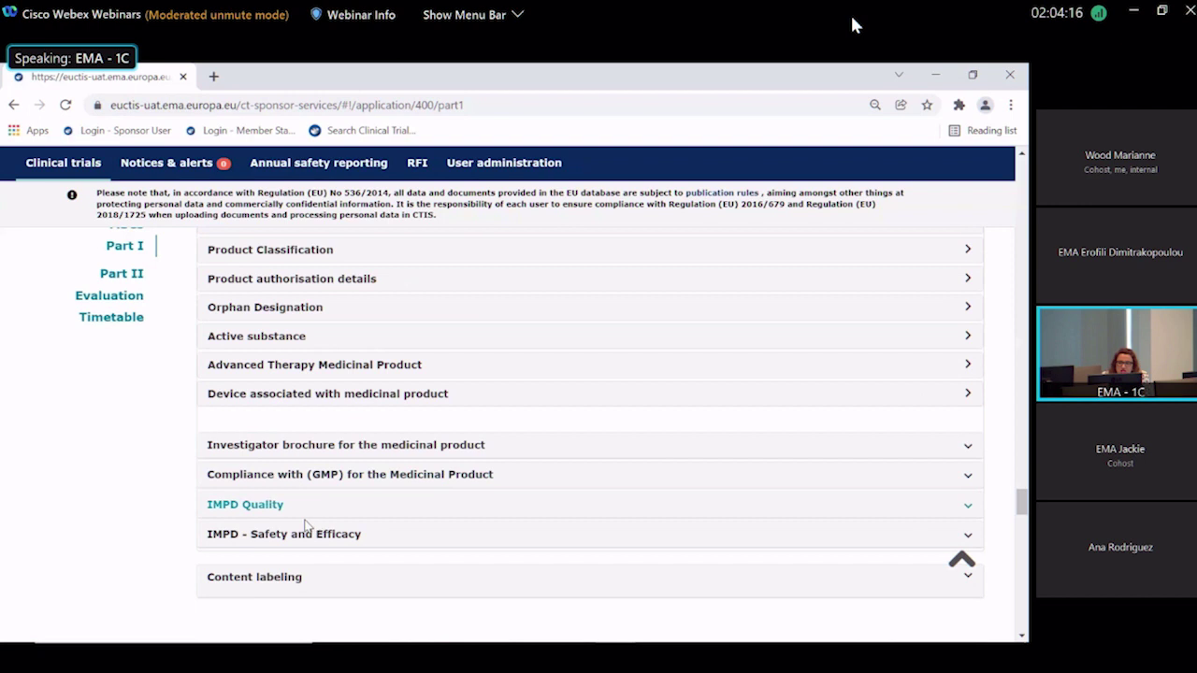
{"action": "left_click", "coordinate": [271, 513]}
Step: Review IMPD Safety and Efficacy and Content labeling documents and their product links, then collapse Content labeling
{"action": "scroll", "coordinate": [417, 536], "scroll_direction": "down", "scroll_amount": 1}
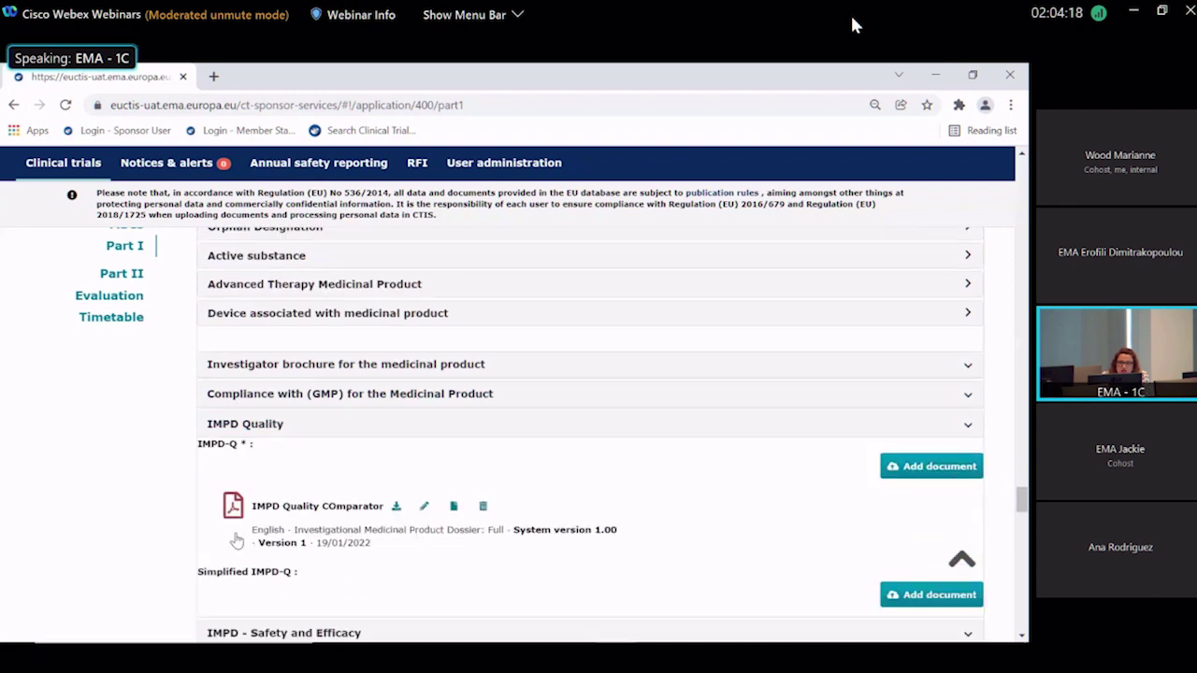
{"action": "scroll", "coordinate": [464, 525], "scroll_direction": "down", "scroll_amount": 2}
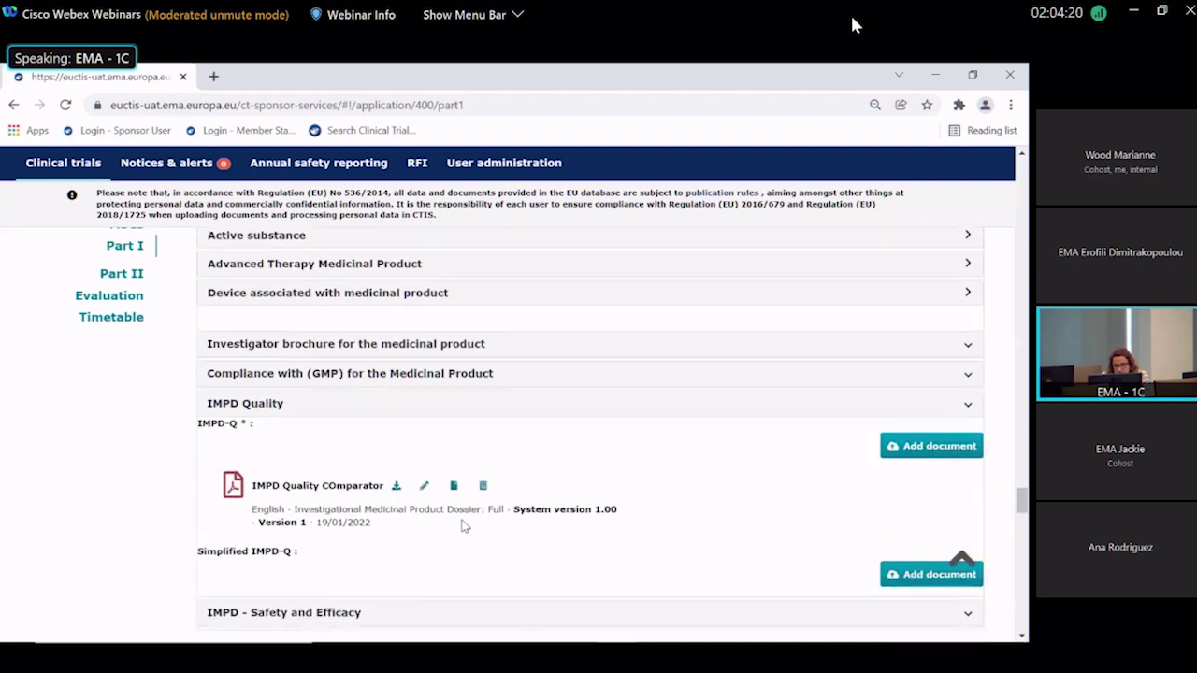
{"action": "left_click", "coordinate": [285, 474]}
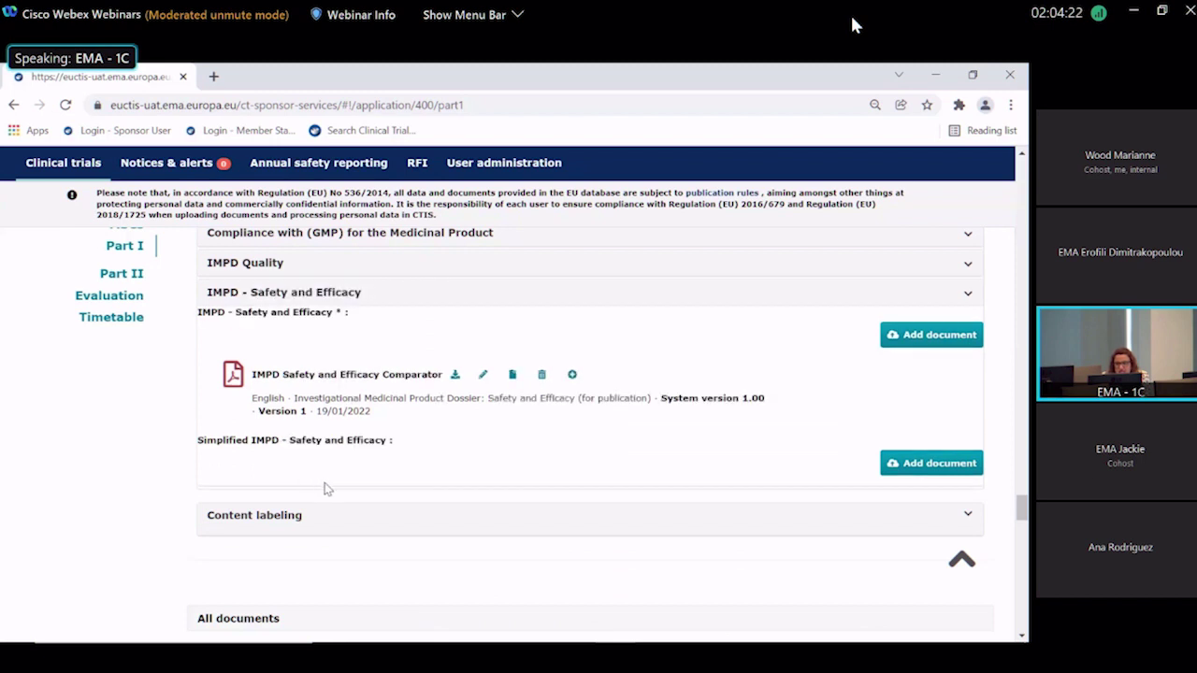
{"action": "left_click", "coordinate": [299, 533]}
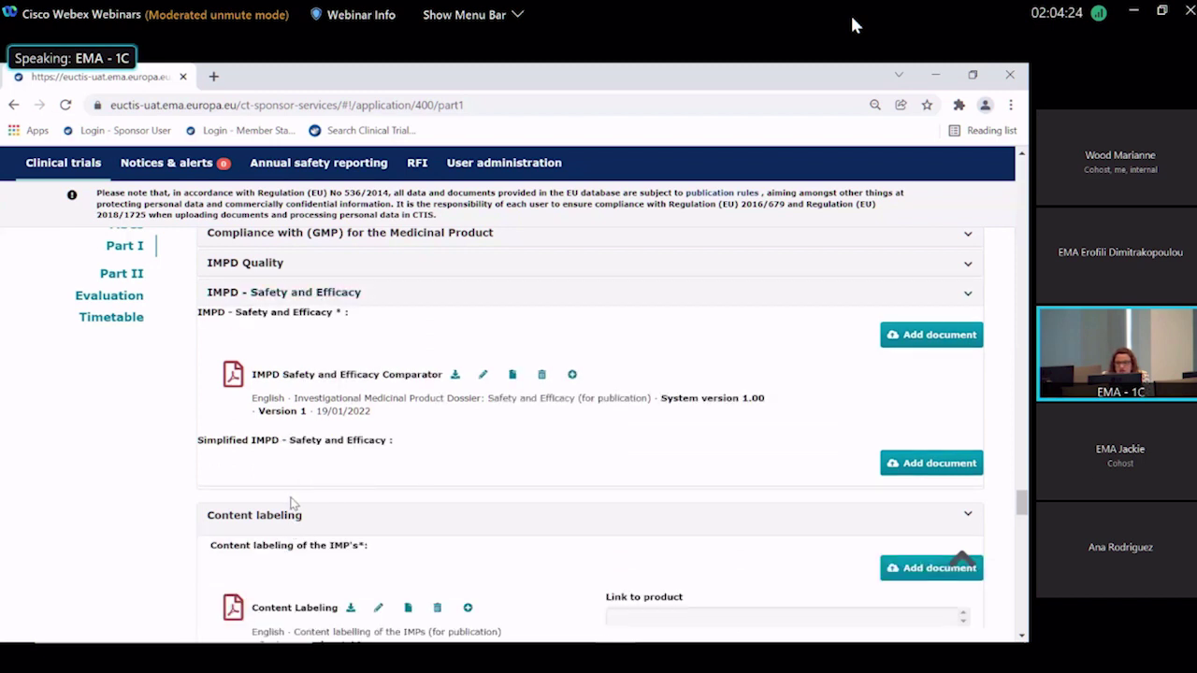
{"action": "scroll", "coordinate": [299, 500], "scroll_direction": "down", "scroll_amount": 2}
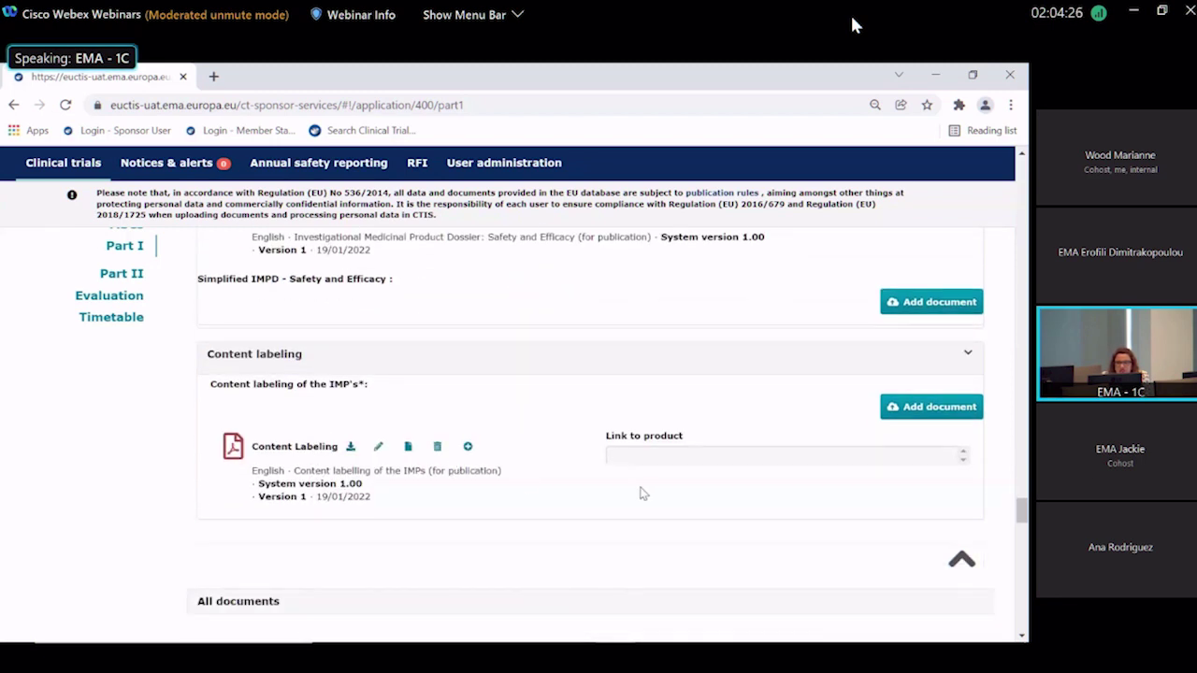
{"action": "left_click", "coordinate": [647, 455]}
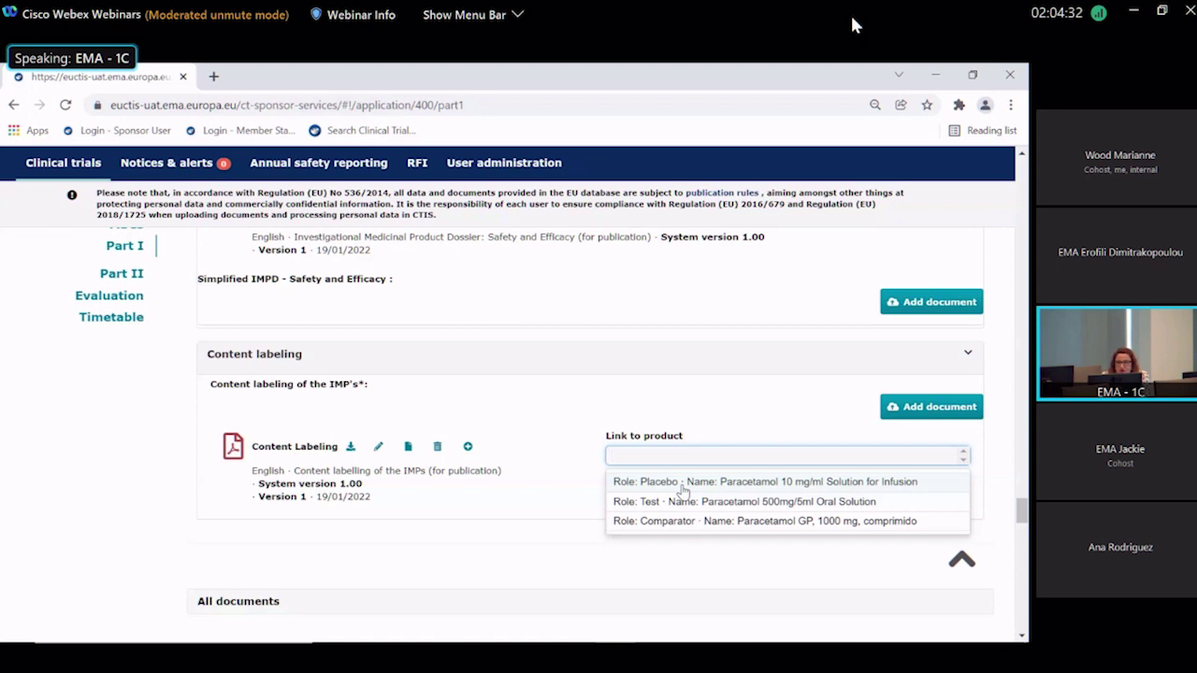
{"action": "left_click", "coordinate": [278, 360]}
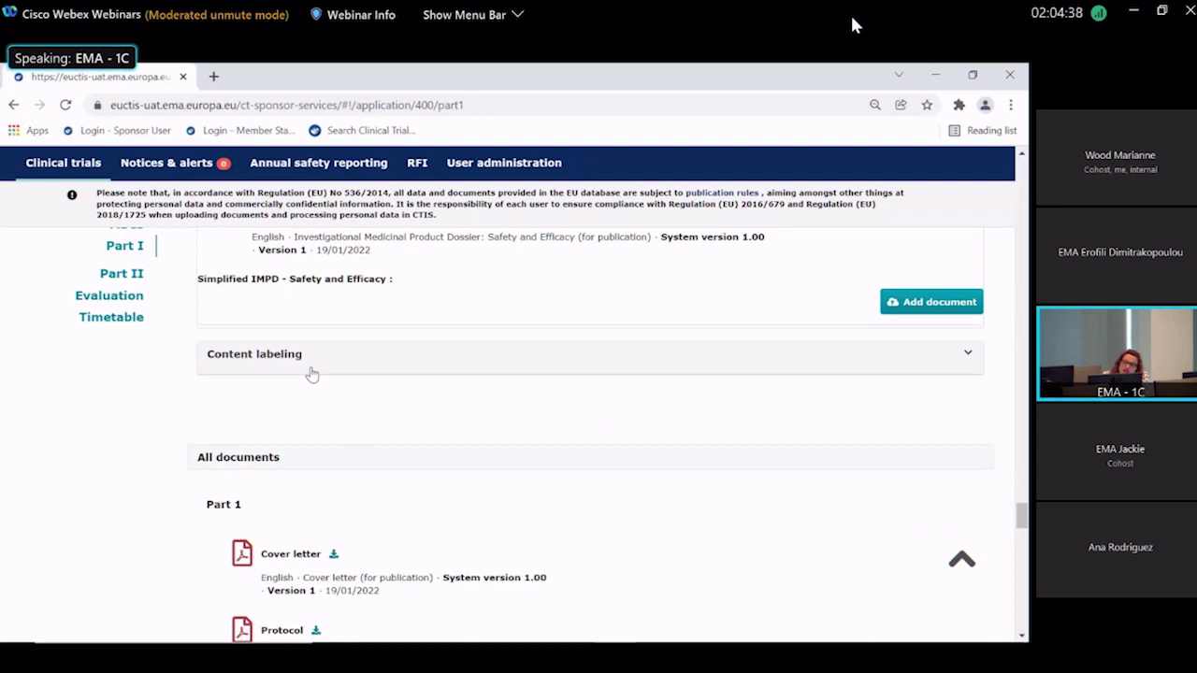
{"action": "scroll", "coordinate": [304, 489], "scroll_direction": "down", "scroll_amount": 1}
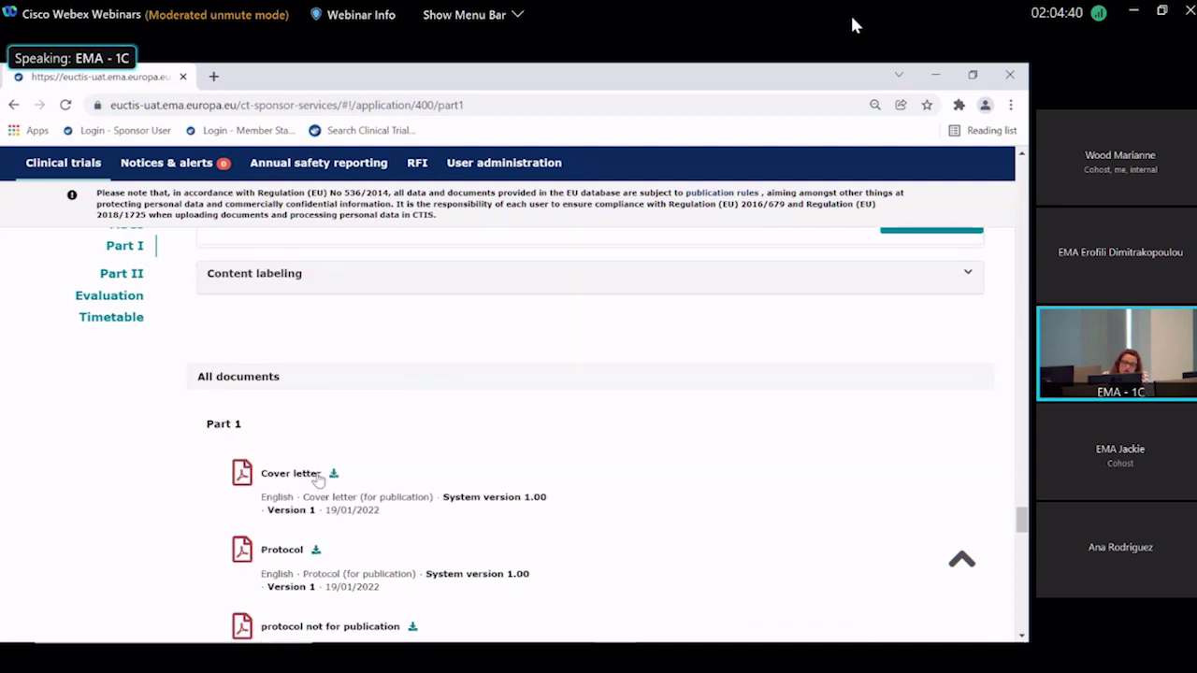
{"action": "scroll", "coordinate": [355, 453], "scroll_direction": "down", "scroll_amount": 1}
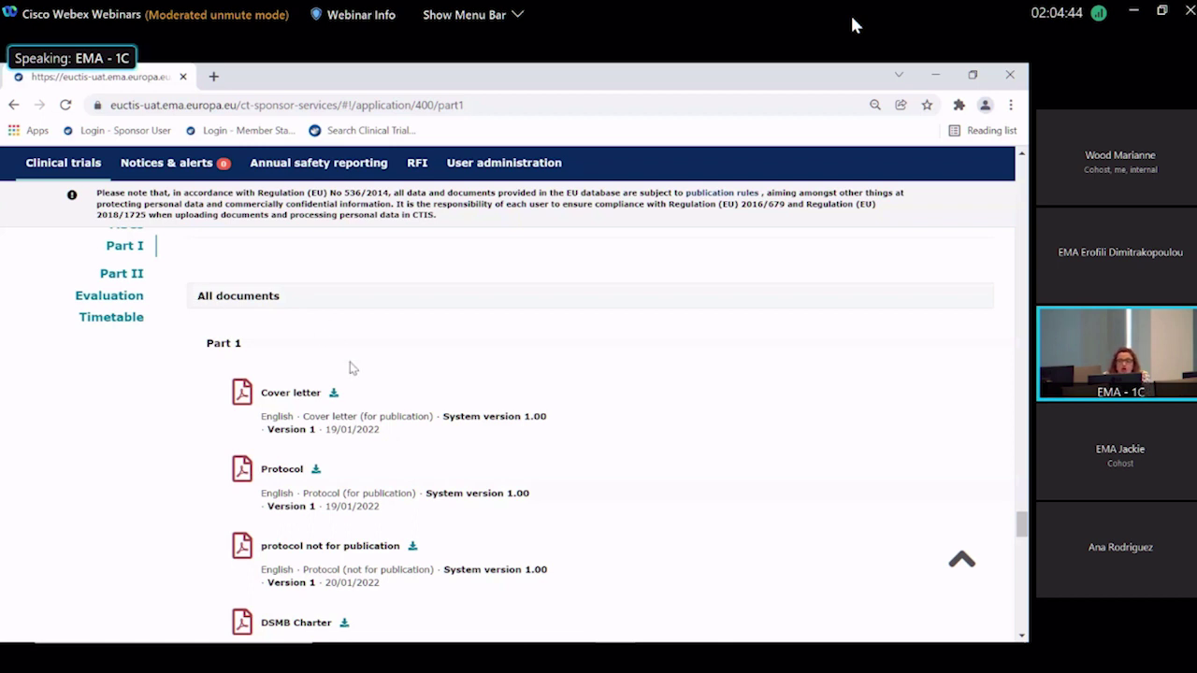
{"action": "scroll", "coordinate": [347, 366], "scroll_direction": "down", "scroll_amount": 1}
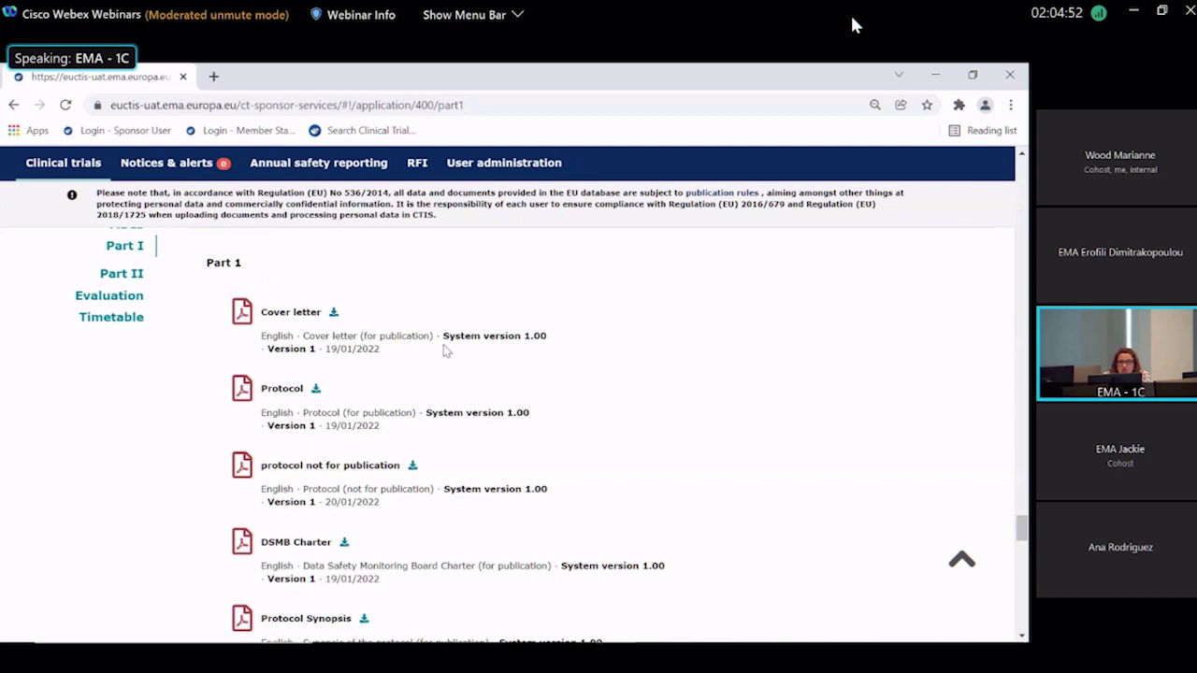
{"action": "scroll", "coordinate": [385, 359], "scroll_direction": "down", "scroll_amount": 1}
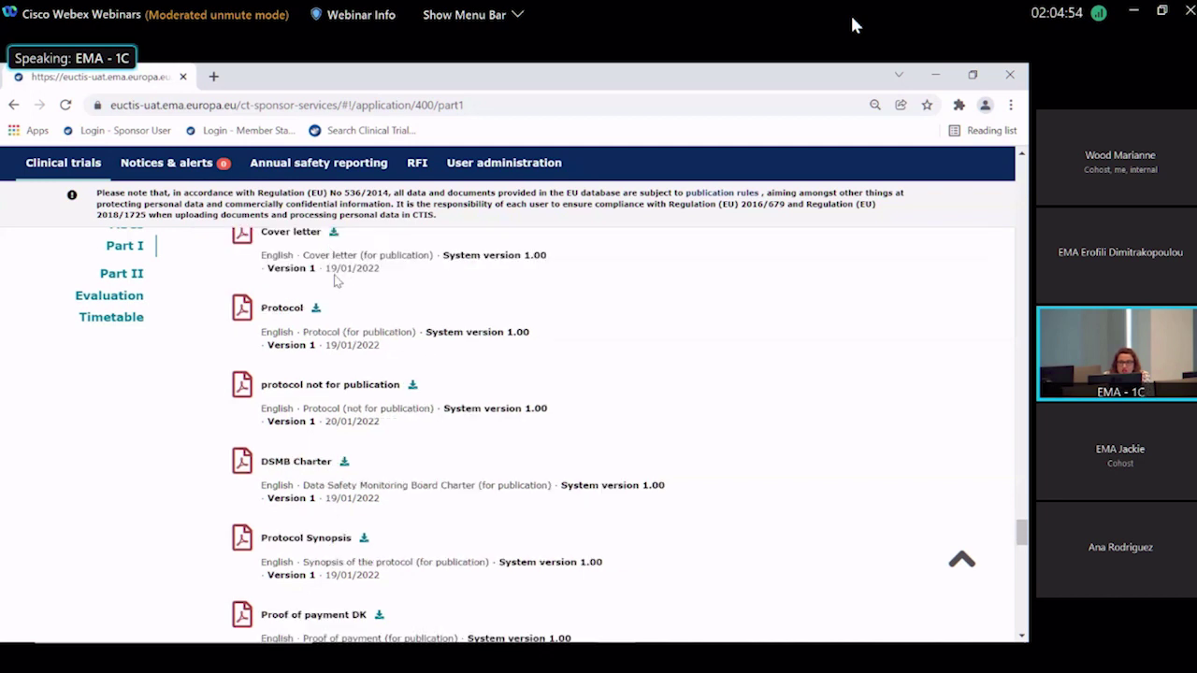
{"action": "scroll", "coordinate": [440, 499], "scroll_direction": "down", "scroll_amount": 1}
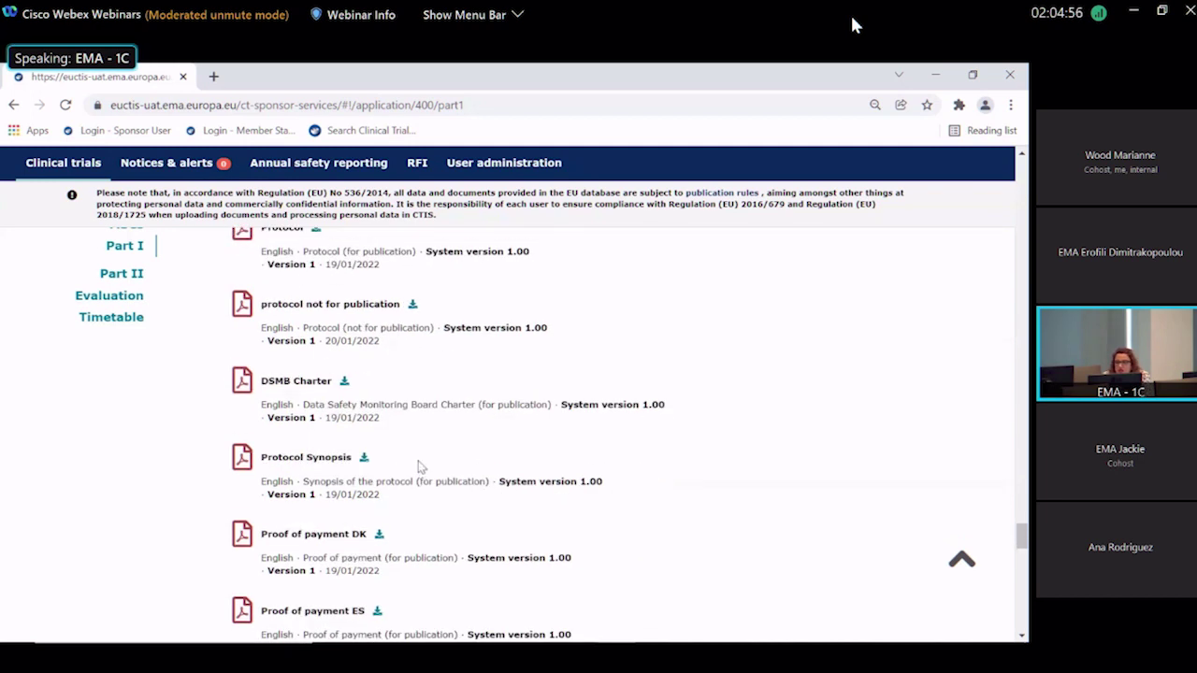
{"action": "scroll", "coordinate": [420, 465], "scroll_direction": "down", "scroll_amount": 1}
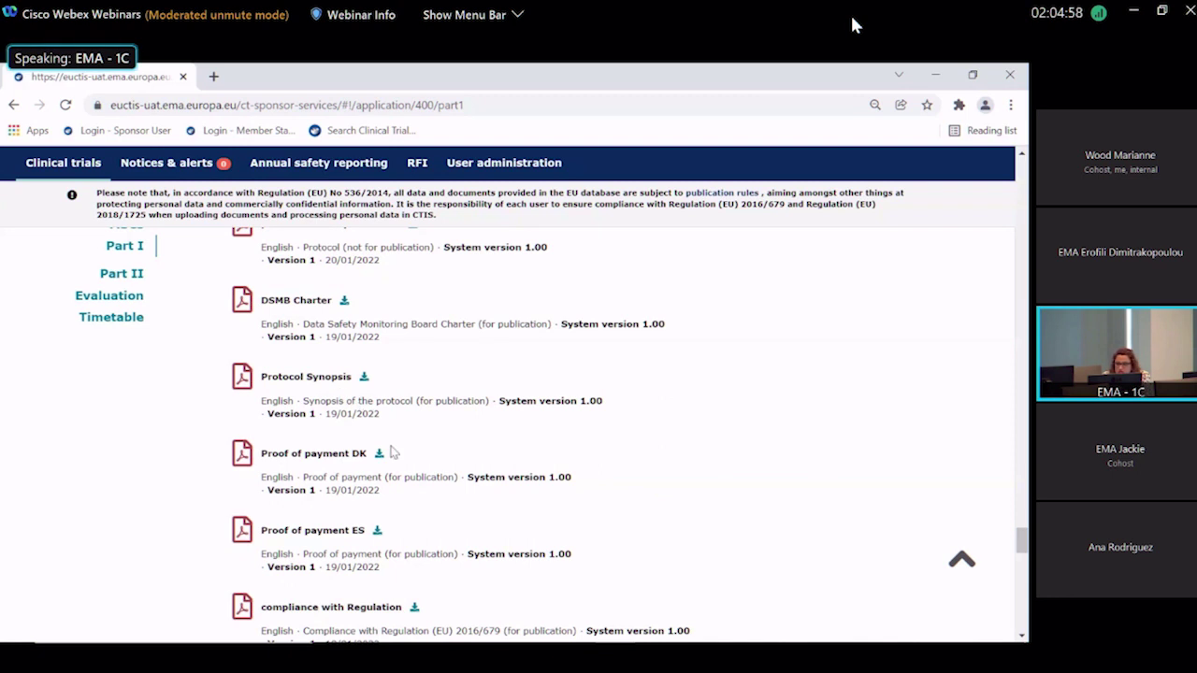
{"action": "scroll", "coordinate": [355, 477], "scroll_direction": "down", "scroll_amount": 3}
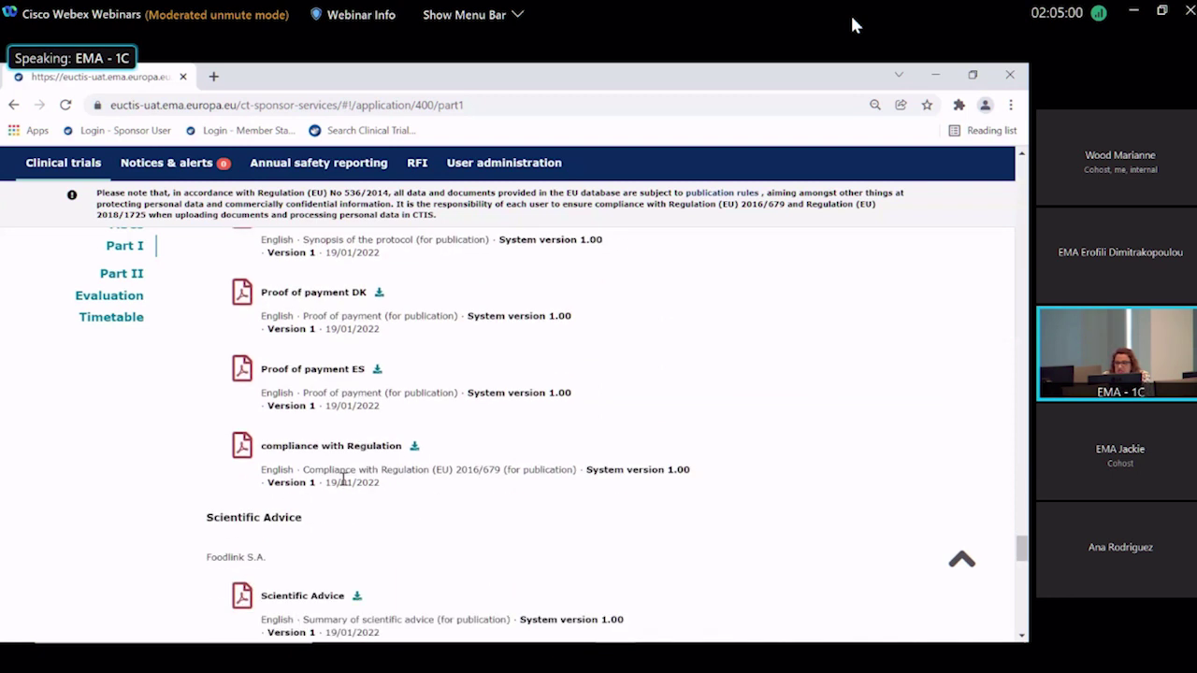
{"action": "scroll", "coordinate": [393, 407], "scroll_direction": "down", "scroll_amount": 2}
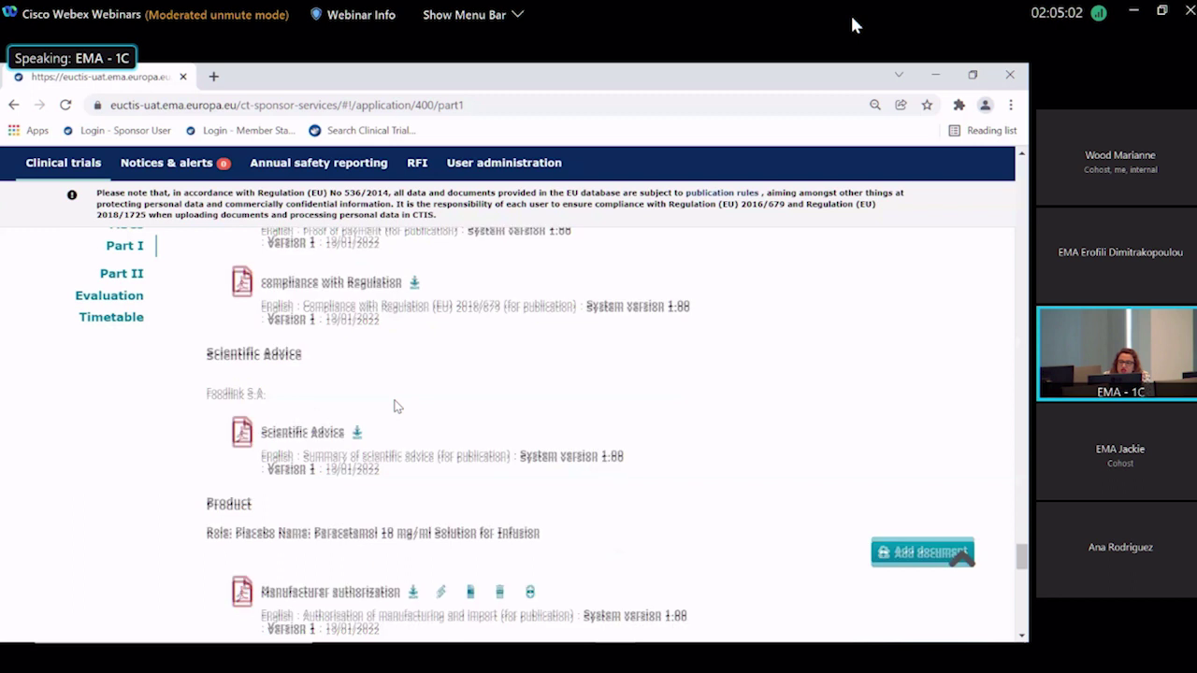
{"action": "scroll", "coordinate": [338, 385], "scroll_direction": "down", "scroll_amount": 2}
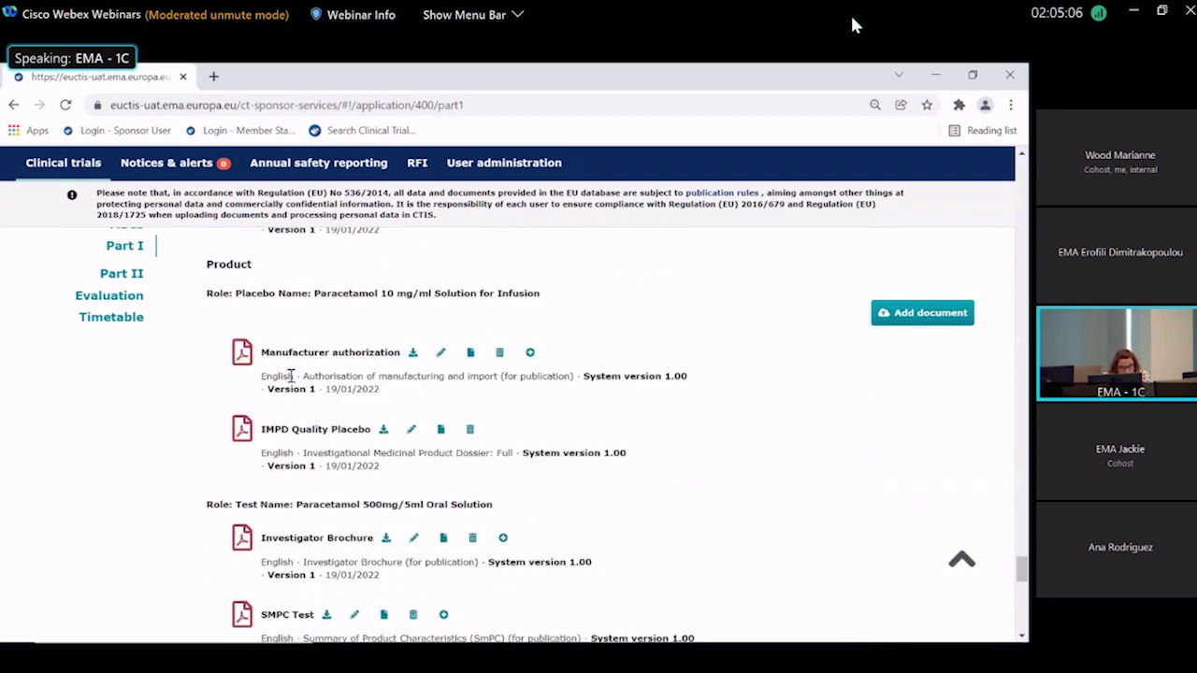
{"action": "scroll", "coordinate": [294, 378], "scroll_direction": "down", "scroll_amount": 3}
{"action": "scroll", "coordinate": [297, 384], "scroll_direction": "down", "scroll_amount": 1}
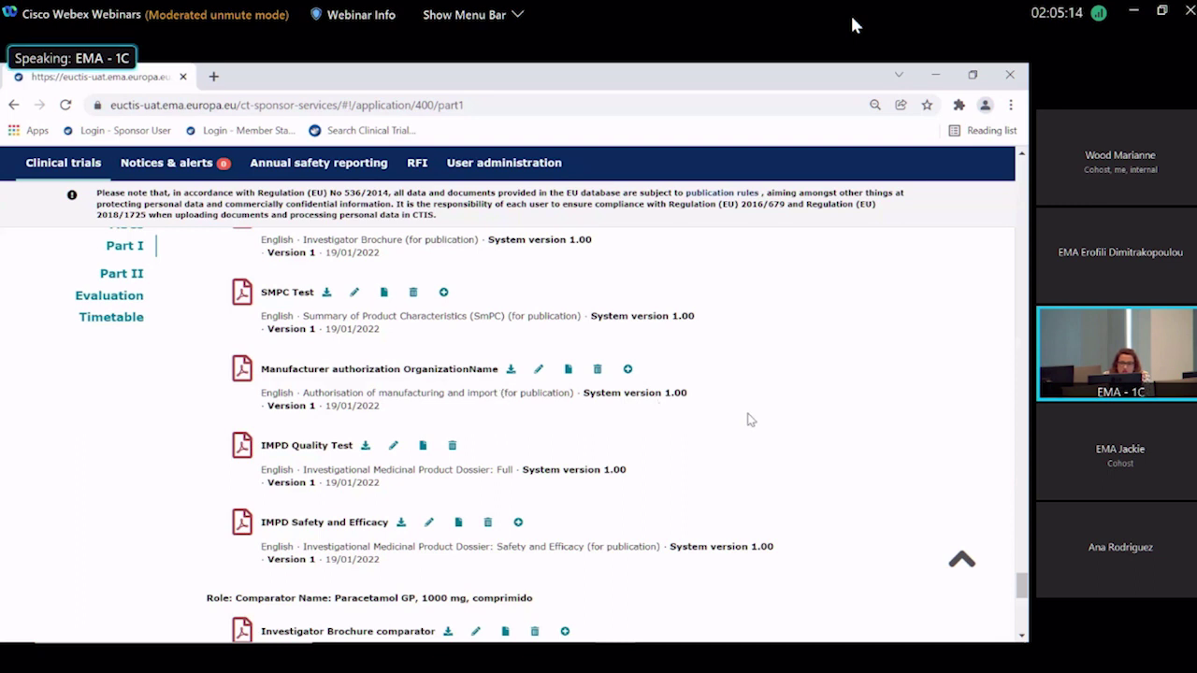
{"action": "scroll", "coordinate": [748, 420], "scroll_direction": "up", "scroll_amount": 5}
{"action": "scroll", "coordinate": [748, 419], "scroll_direction": "up", "scroll_amount": 20}
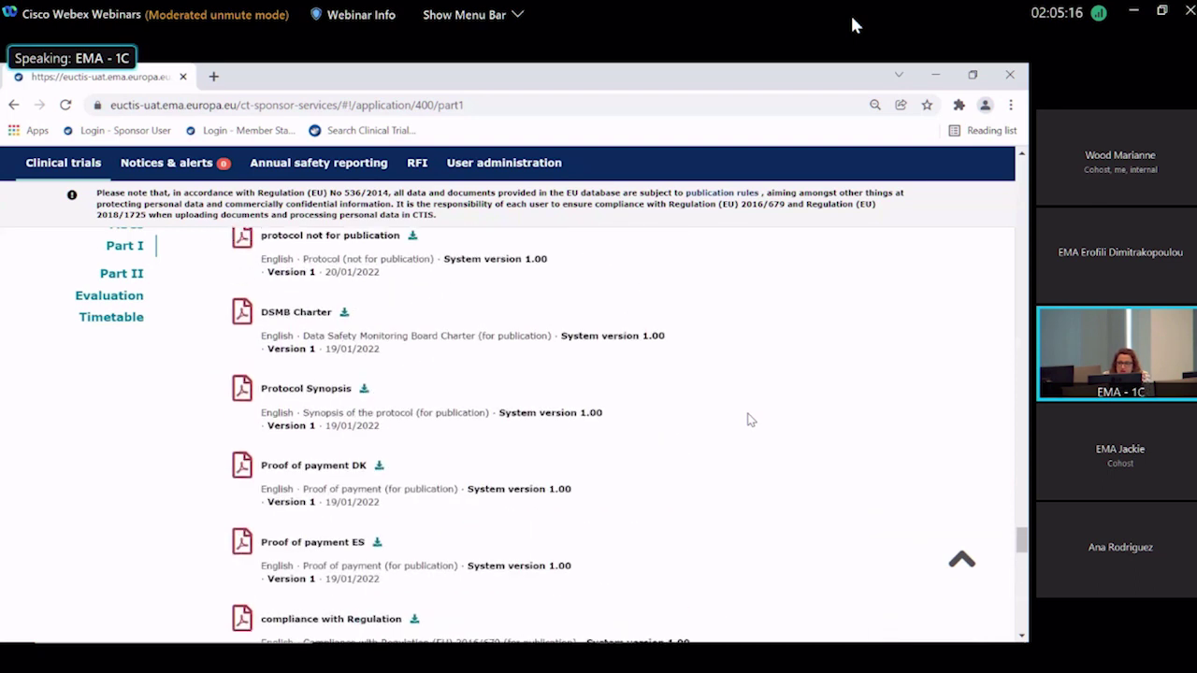
{"action": "scroll", "coordinate": [746, 421], "scroll_direction": "up", "scroll_amount": 15}
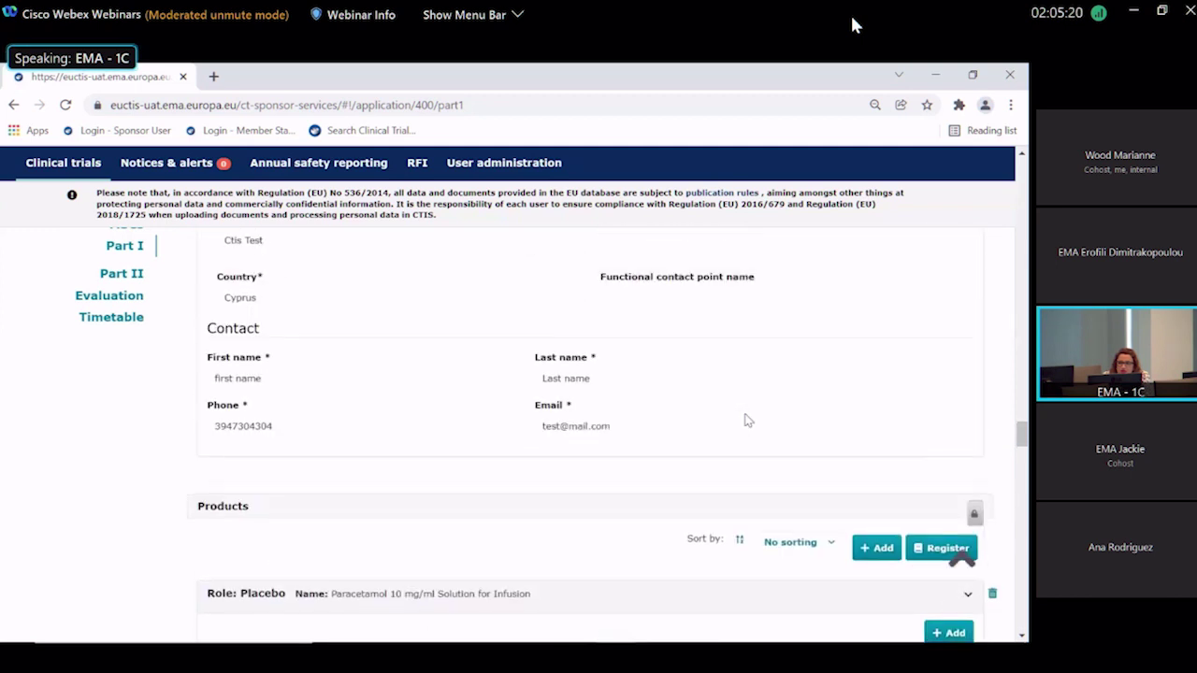
Step: Lock the Products section, listing Placebo, Test and Comparator roles, and save the application
{"action": "scroll", "coordinate": [748, 420], "scroll_direction": "down", "scroll_amount": 1}
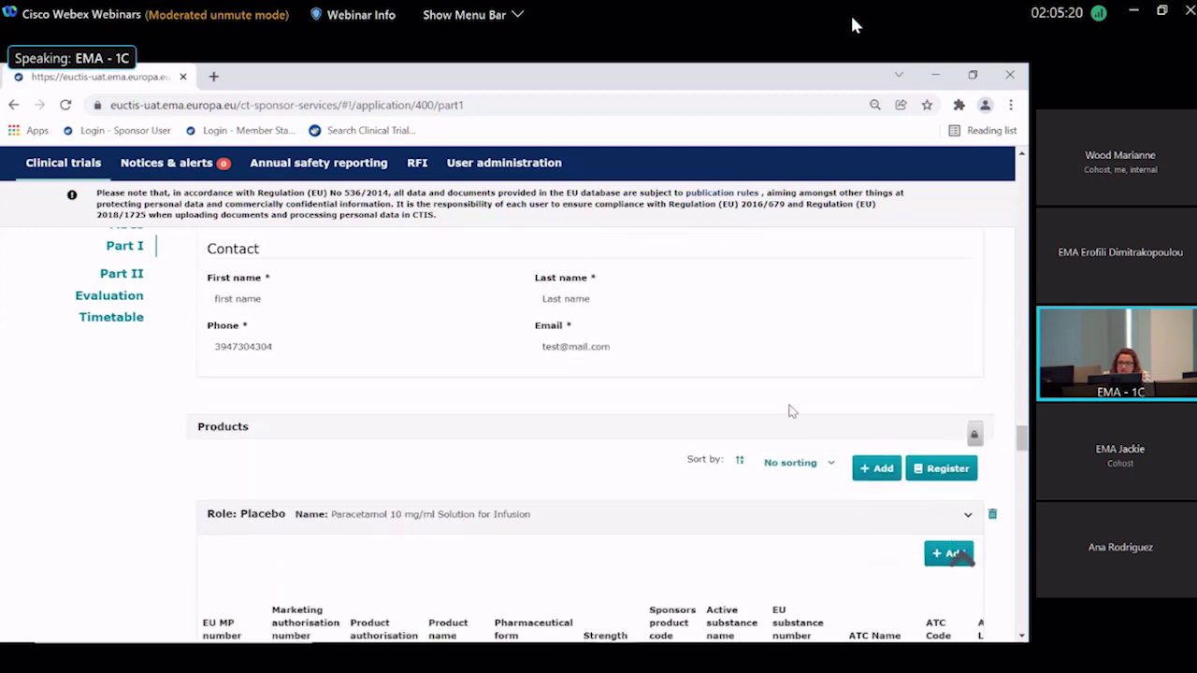
{"action": "left_click", "coordinate": [973, 436]}
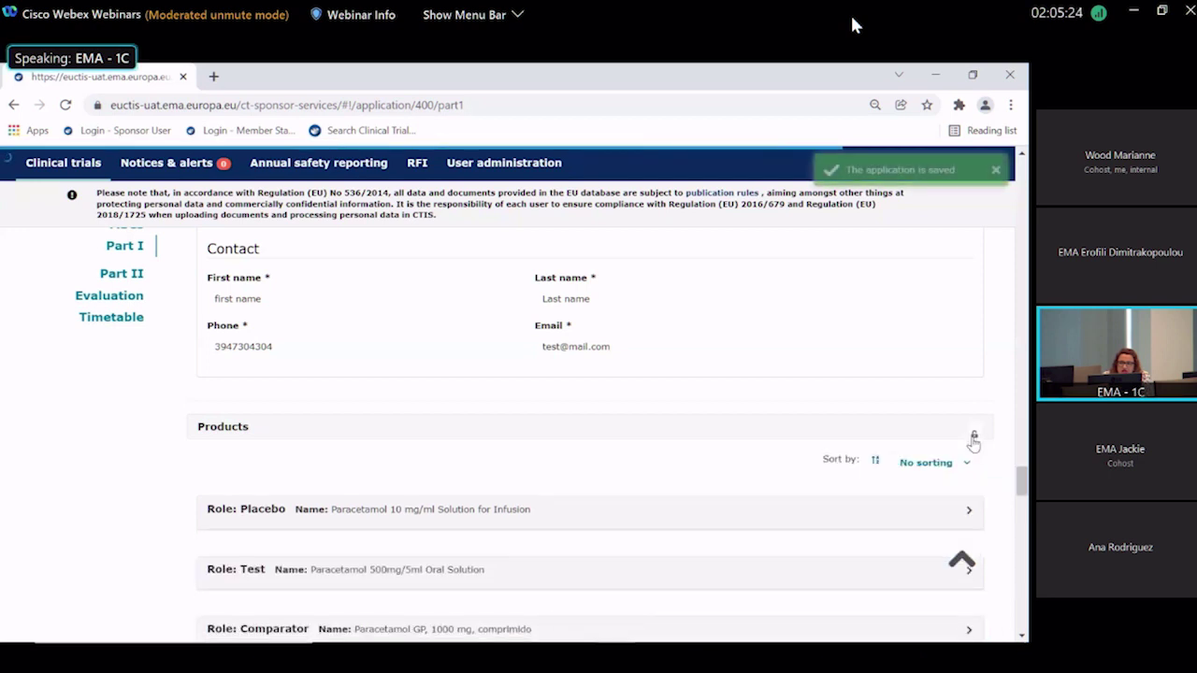
{"action": "left_click", "coordinate": [974, 438]}
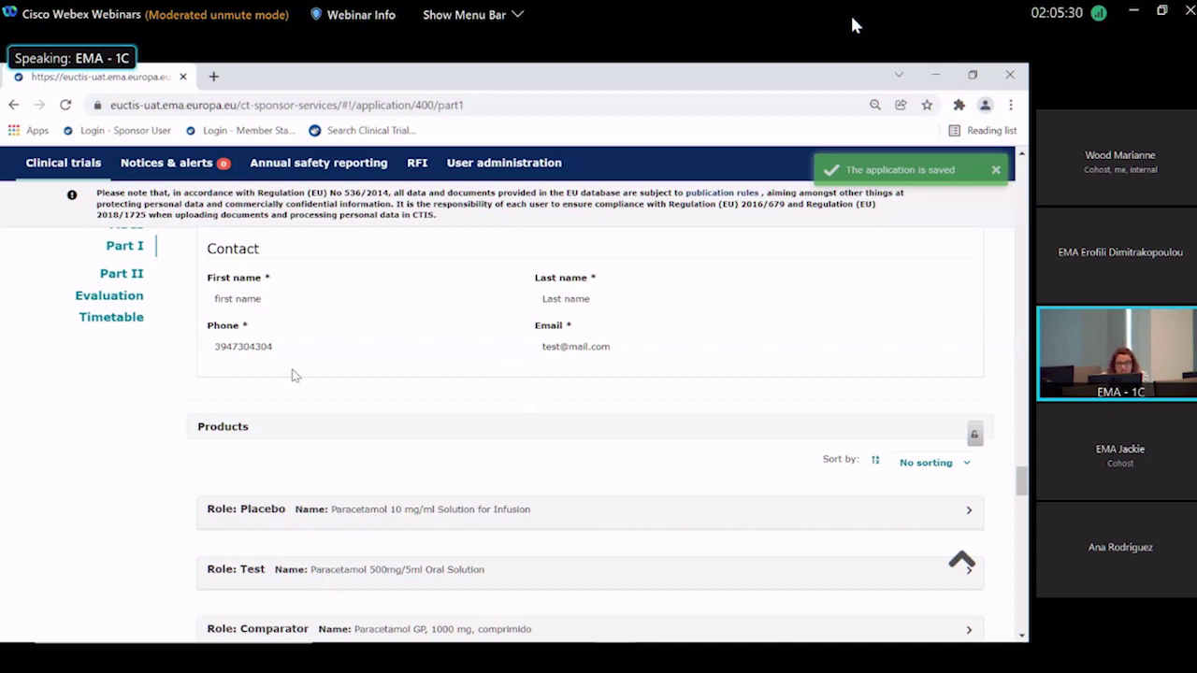
{"action": "scroll", "coordinate": [293, 374], "scroll_direction": "up", "scroll_amount": 1}
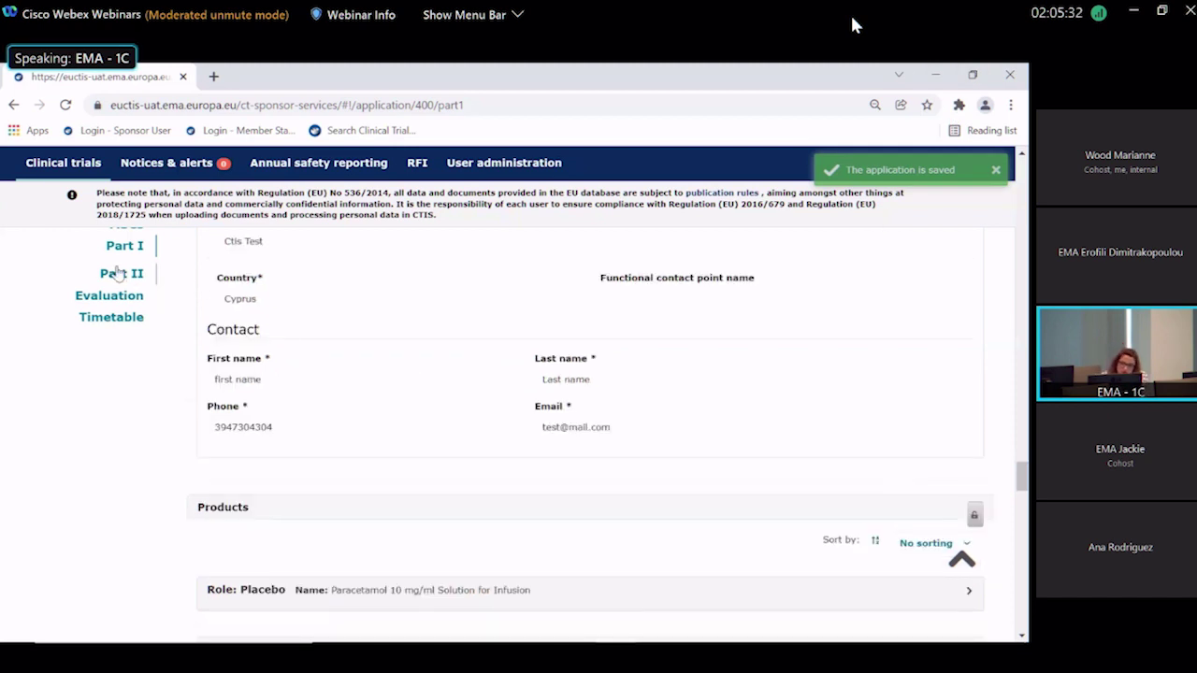
Step: Review Part I trial identifiers, including the full and public titles with Danish and Spanish translations
{"action": "left_click", "coordinate": [123, 276]}
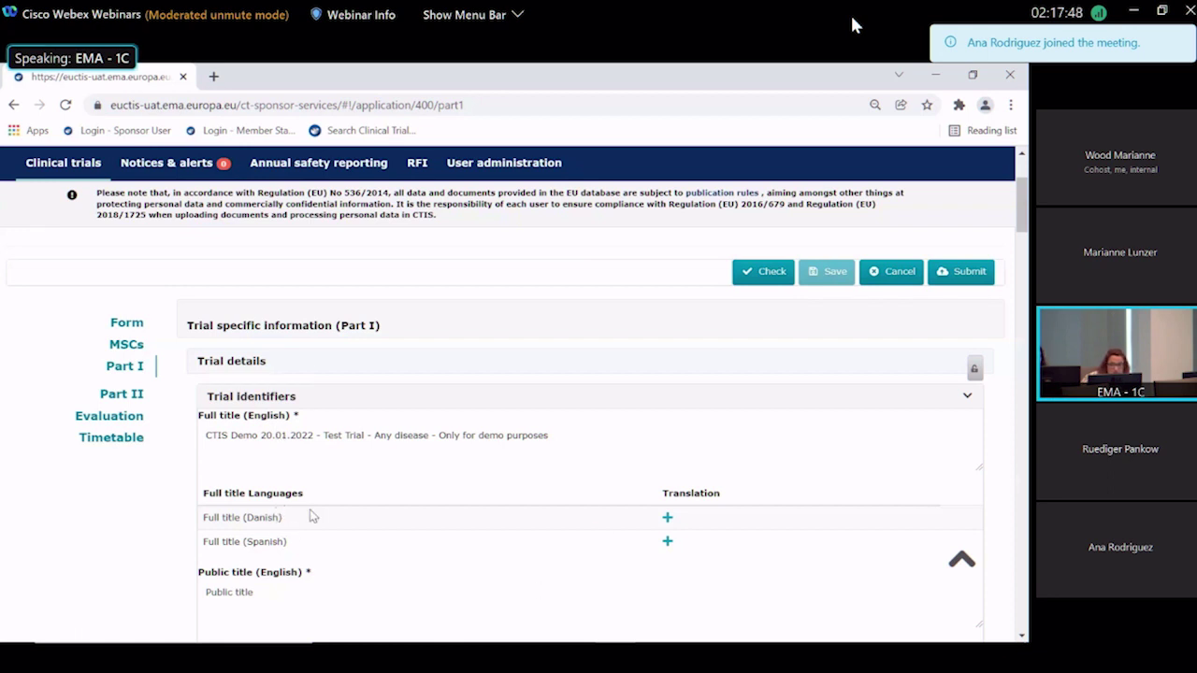
{"action": "scroll", "coordinate": [277, 517], "scroll_direction": "down", "scroll_amount": 1}
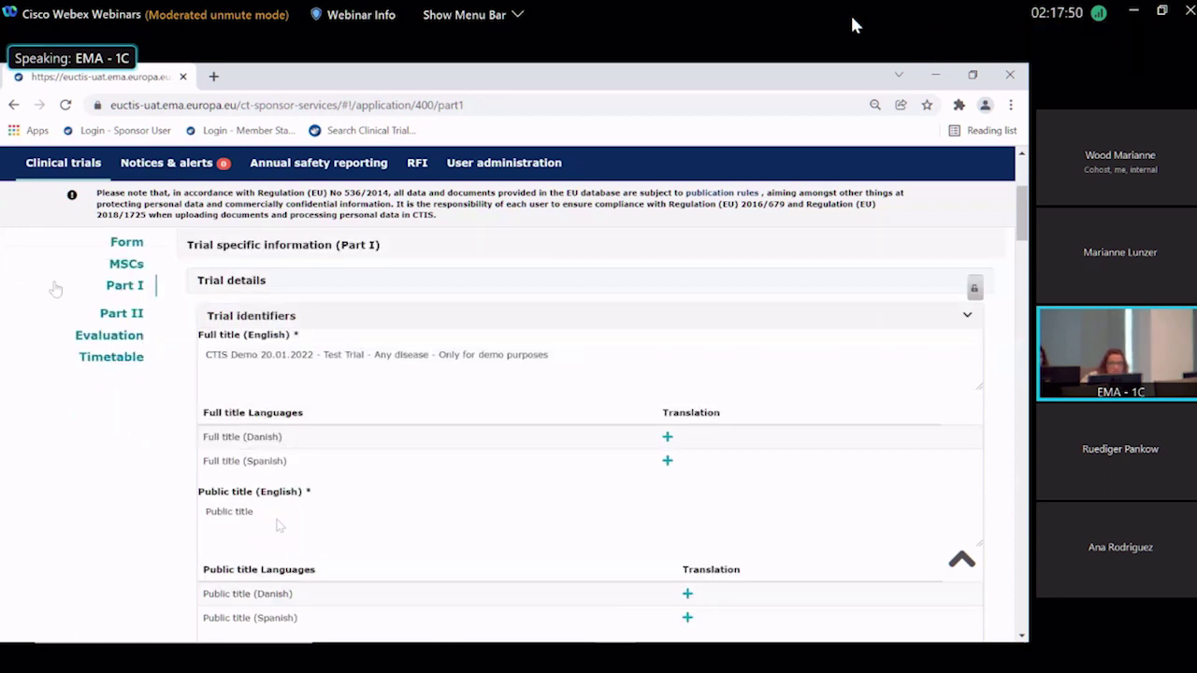
Step: Switch from Part II to the ES country-specific details showing Spain's sites and documents
{"action": "left_click", "coordinate": [120, 318]}
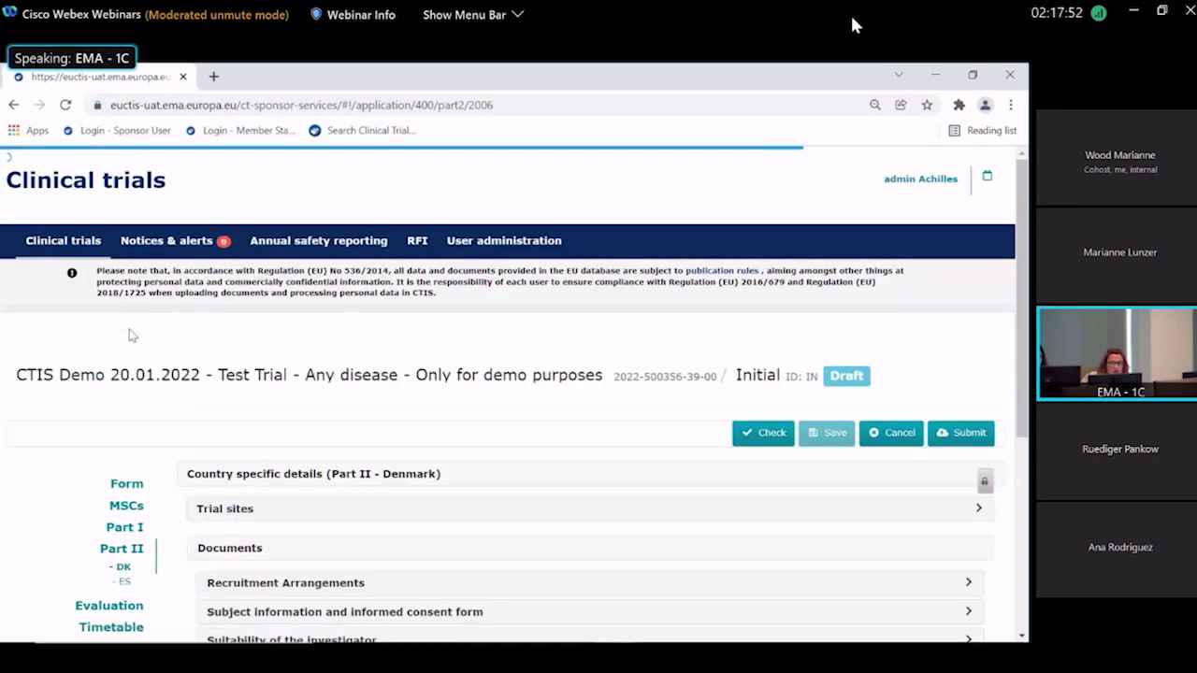
{"action": "scroll", "coordinate": [160, 509], "scroll_direction": "down", "scroll_amount": 1}
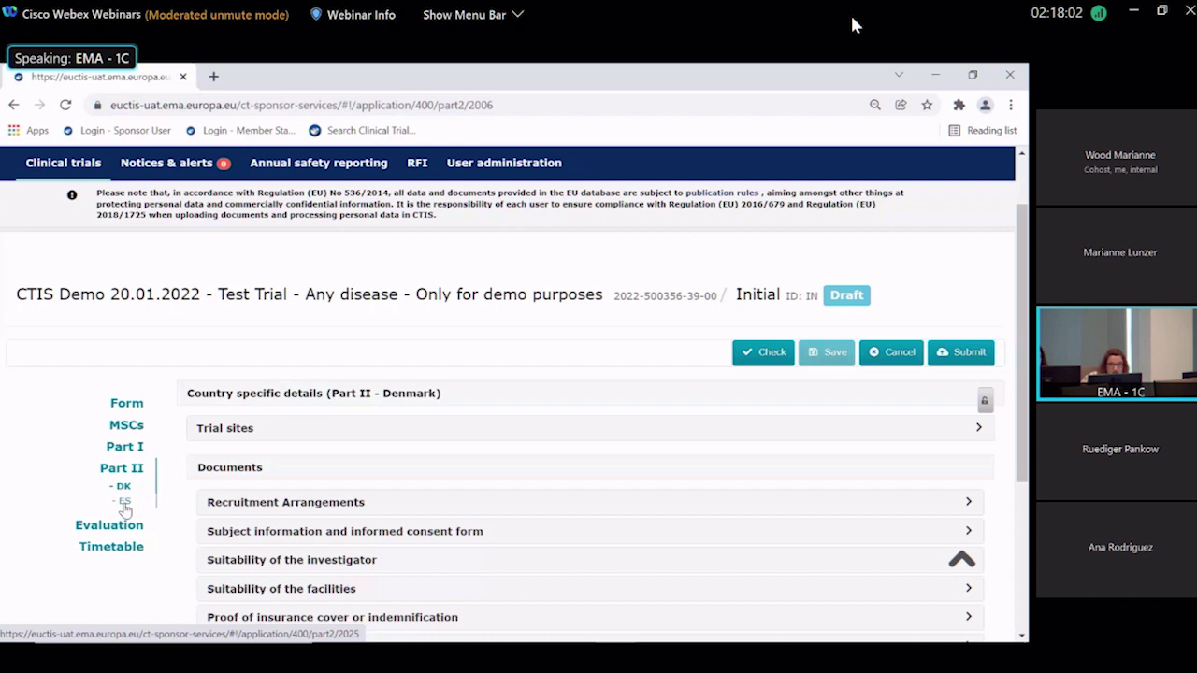
{"action": "scroll", "coordinate": [351, 411], "scroll_direction": "down", "scroll_amount": 1}
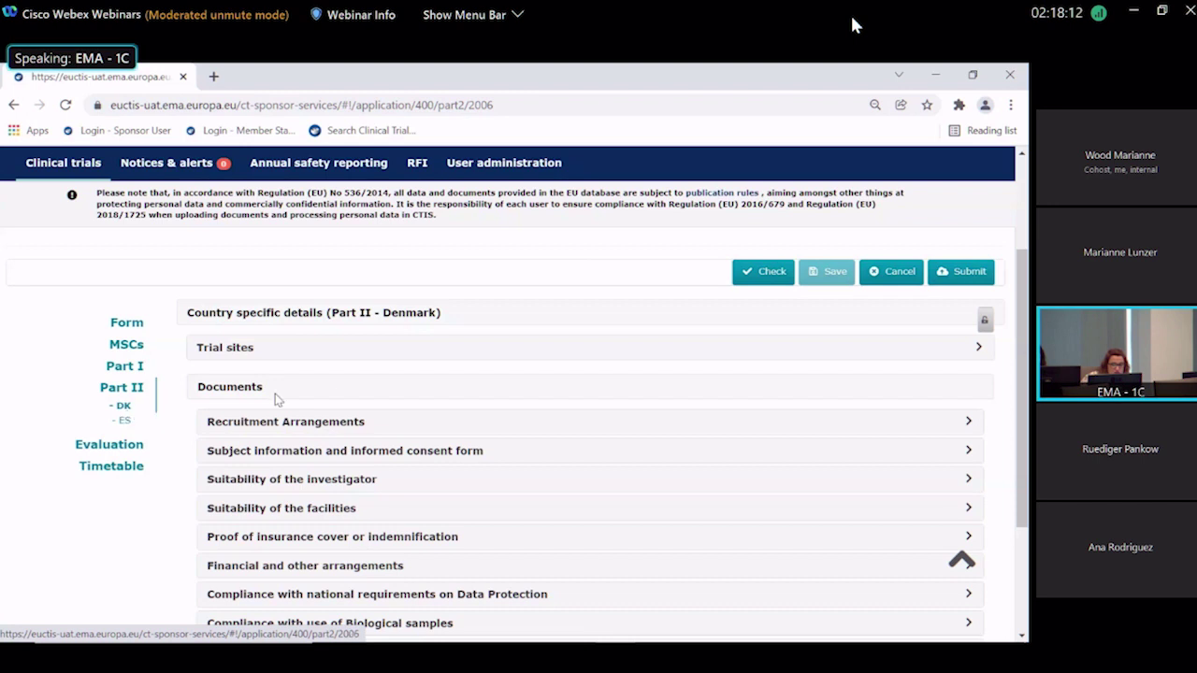
{"action": "left_click", "coordinate": [121, 421]}
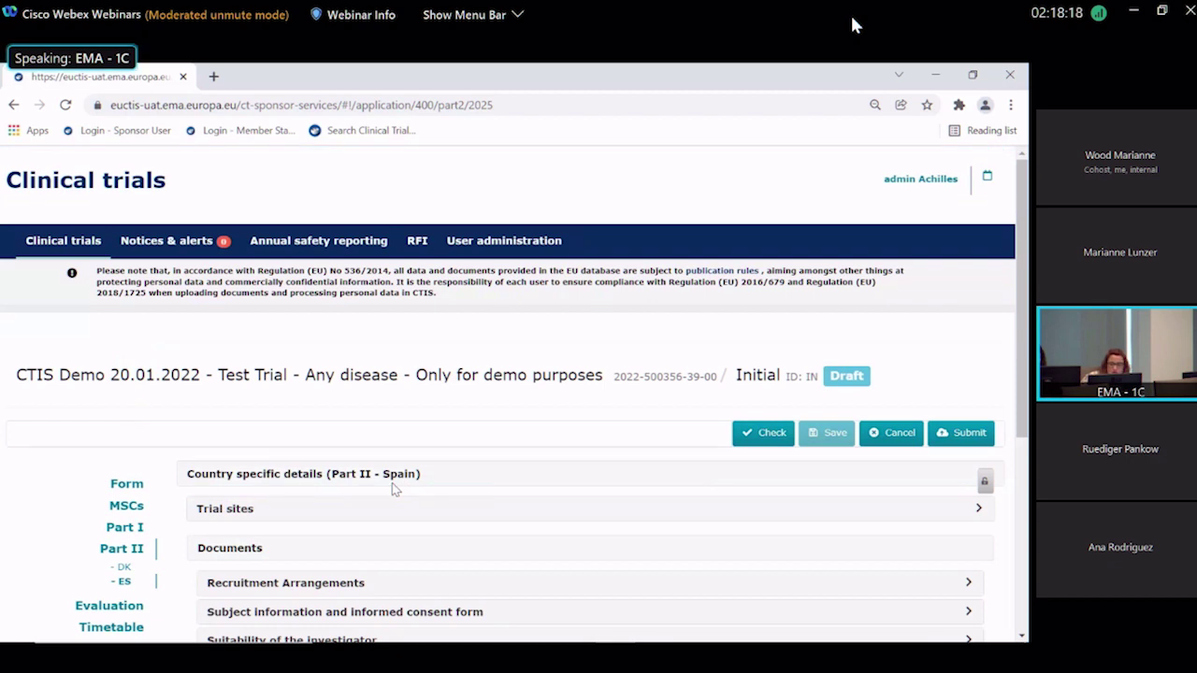
Step: Expand Spain's trial sites and the Recruitment Arrangements document list
{"action": "left_click", "coordinate": [211, 509]}
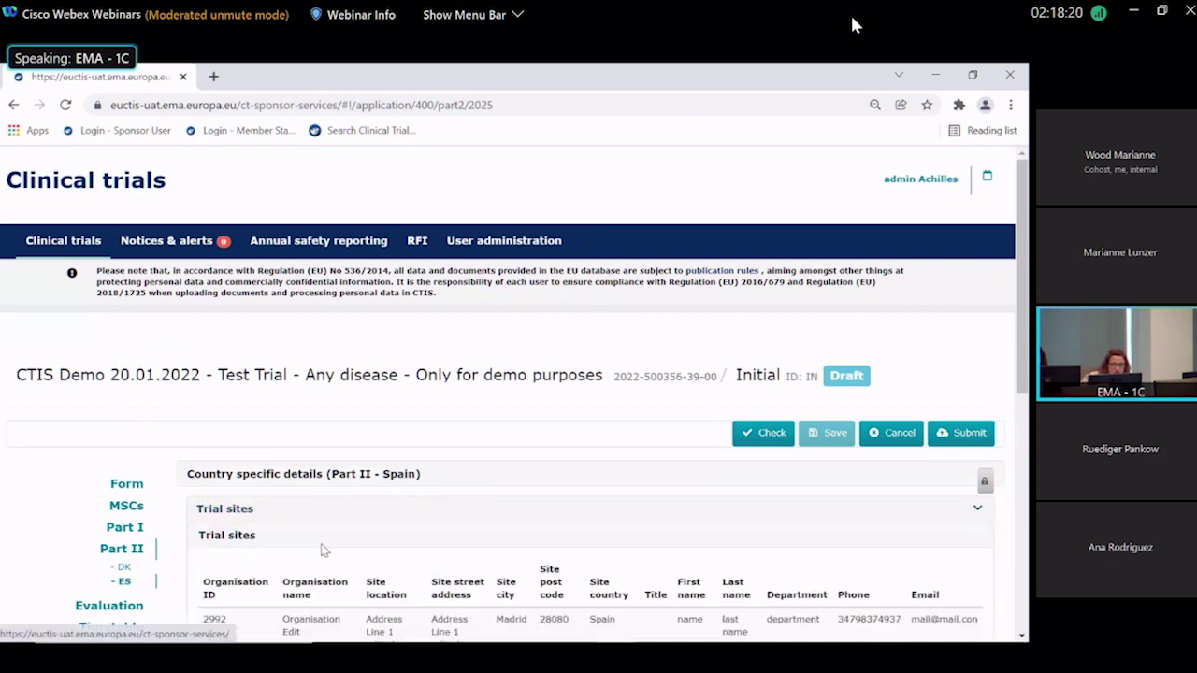
{"action": "scroll", "coordinate": [374, 552], "scroll_direction": "down", "scroll_amount": 1}
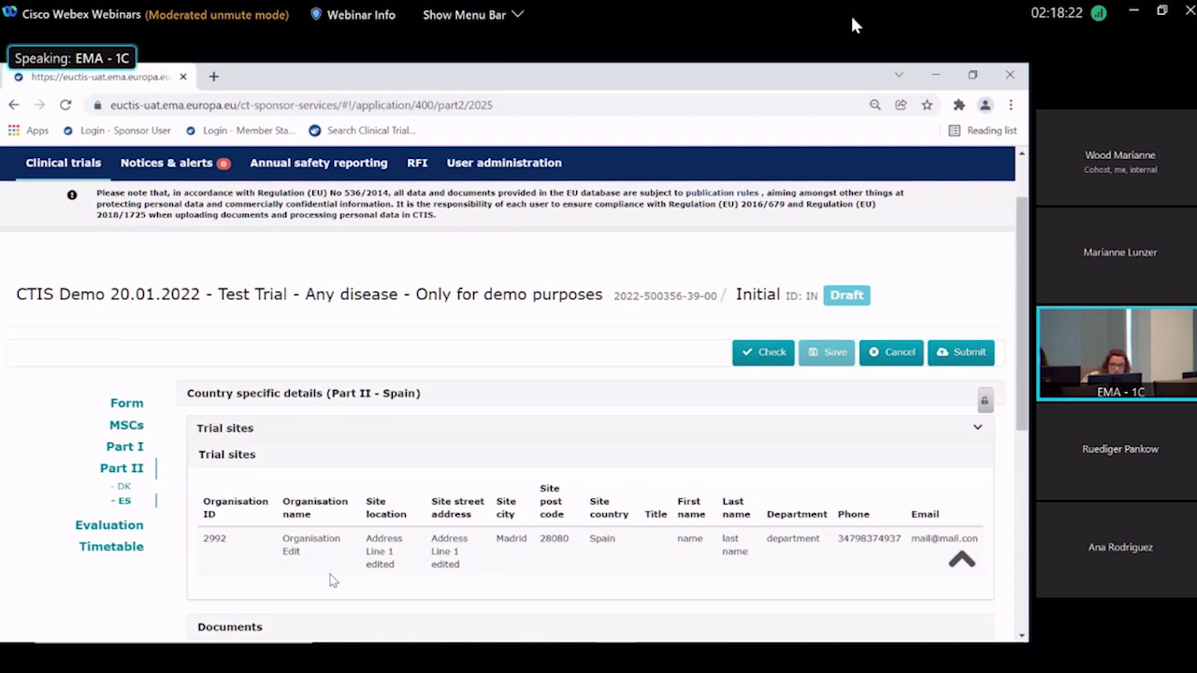
{"action": "scroll", "coordinate": [327, 575], "scroll_direction": "down", "scroll_amount": 2}
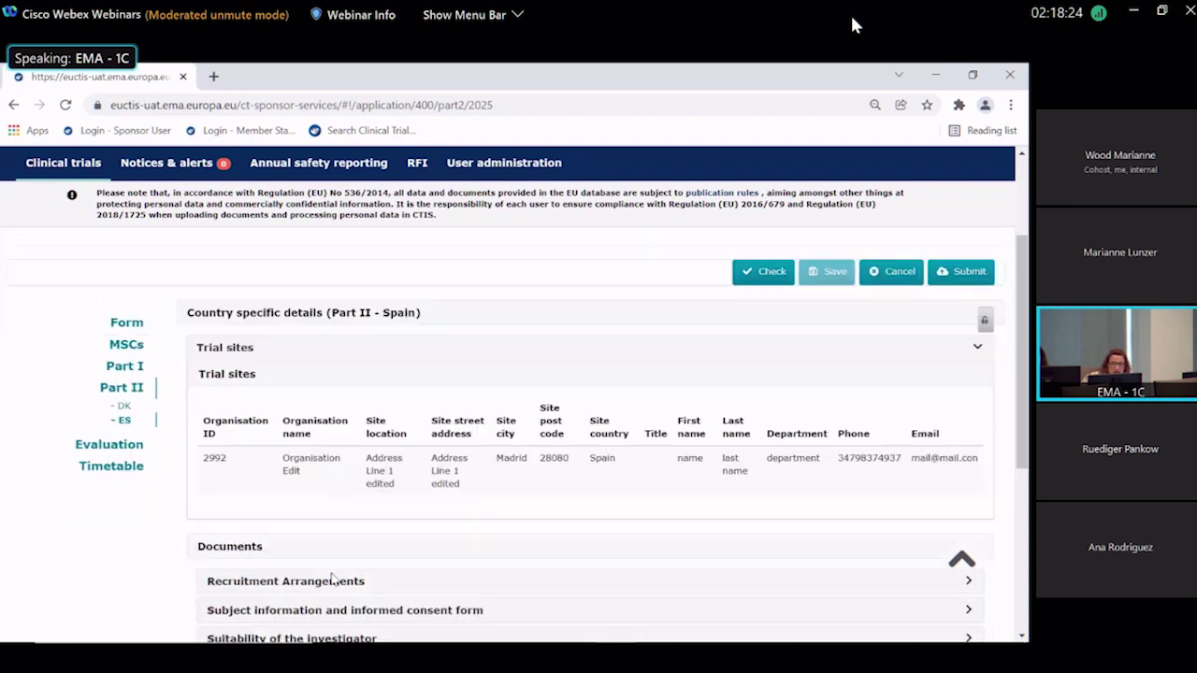
{"action": "scroll", "coordinate": [322, 570], "scroll_direction": "down", "scroll_amount": 1}
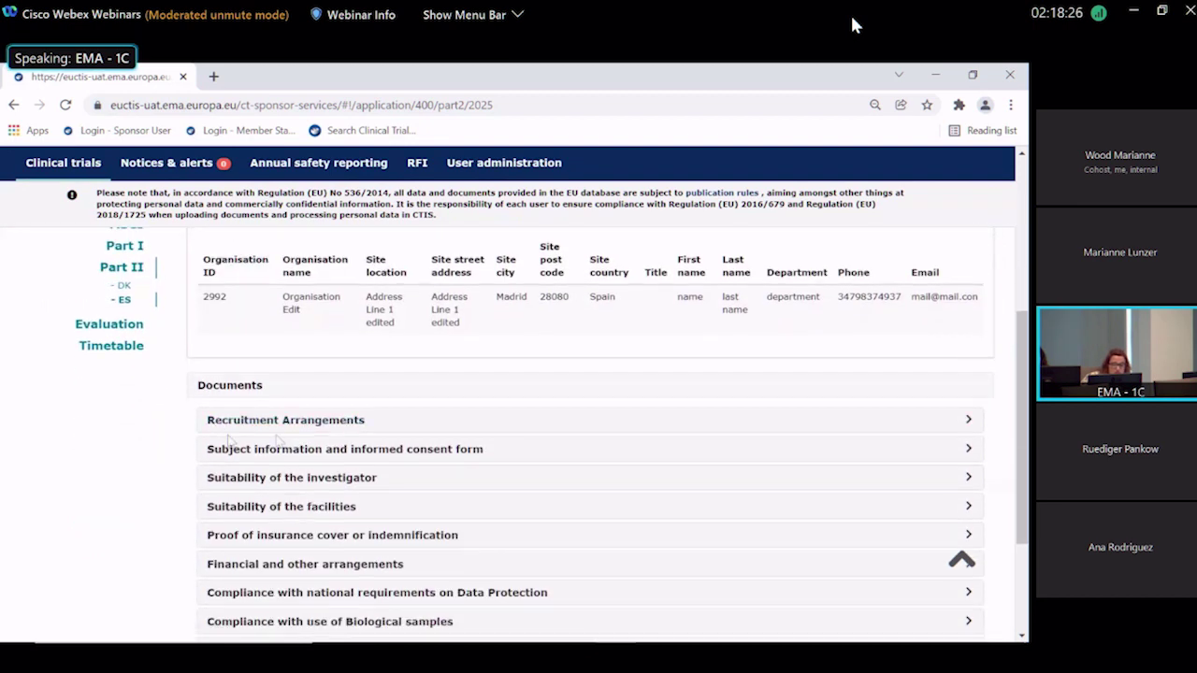
{"action": "left_click", "coordinate": [292, 423]}
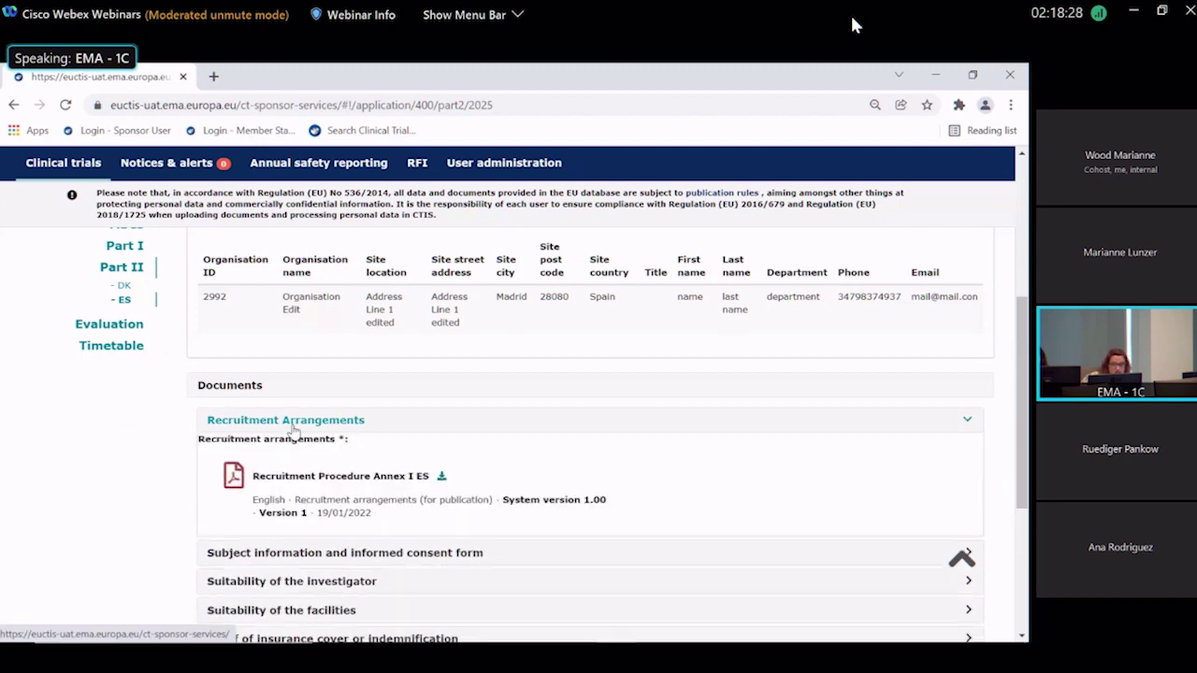
{"action": "scroll", "coordinate": [351, 471], "scroll_direction": "up", "scroll_amount": 2}
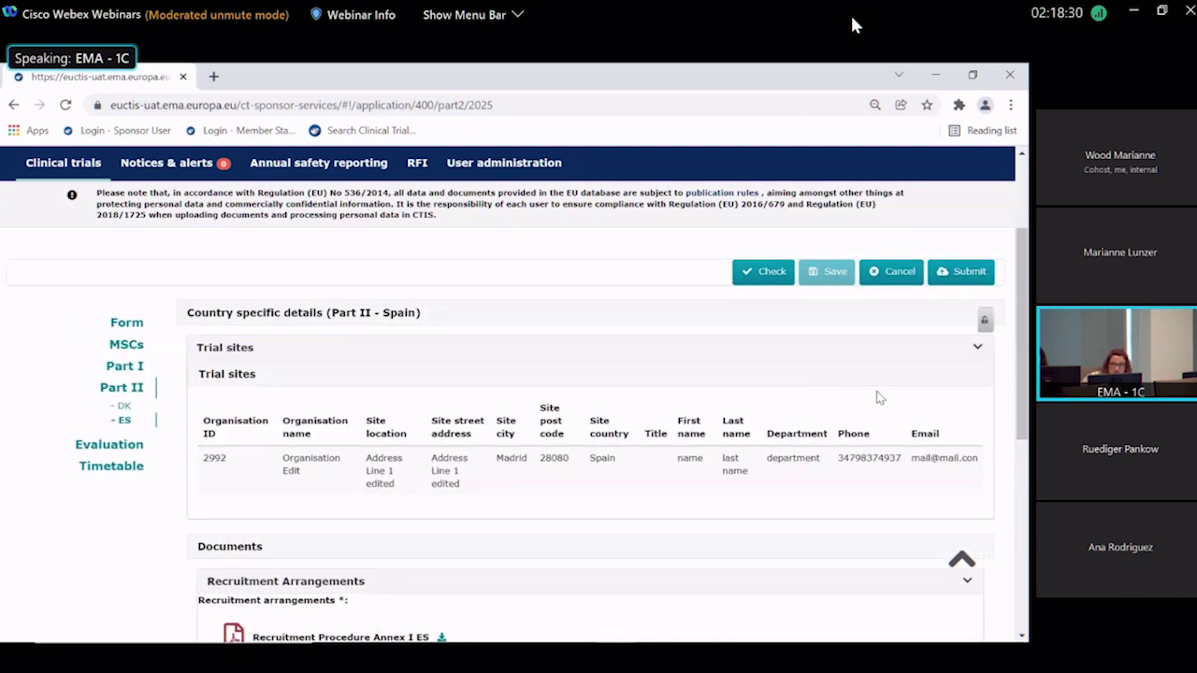
Step: Unlock Spain's Part II country-specific details for editing and review the Recruitment Procedure Annex I ES entry
{"action": "left_click", "coordinate": [984, 323]}
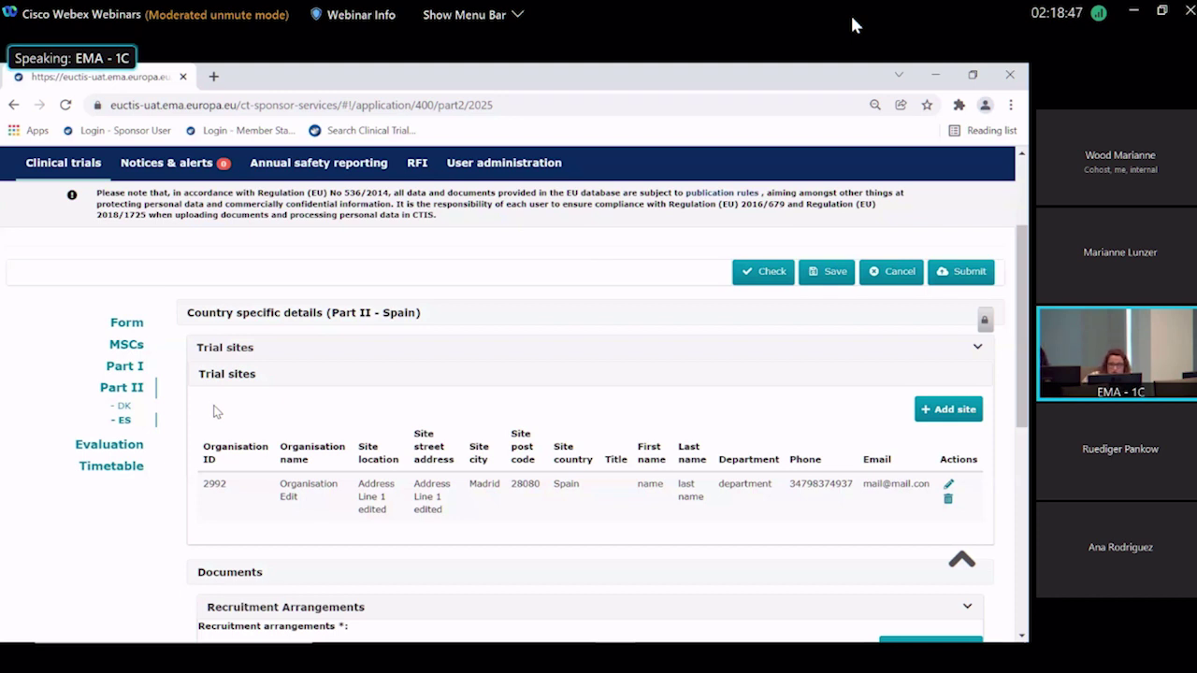
{"action": "scroll", "coordinate": [224, 408], "scroll_direction": "down", "scroll_amount": 1}
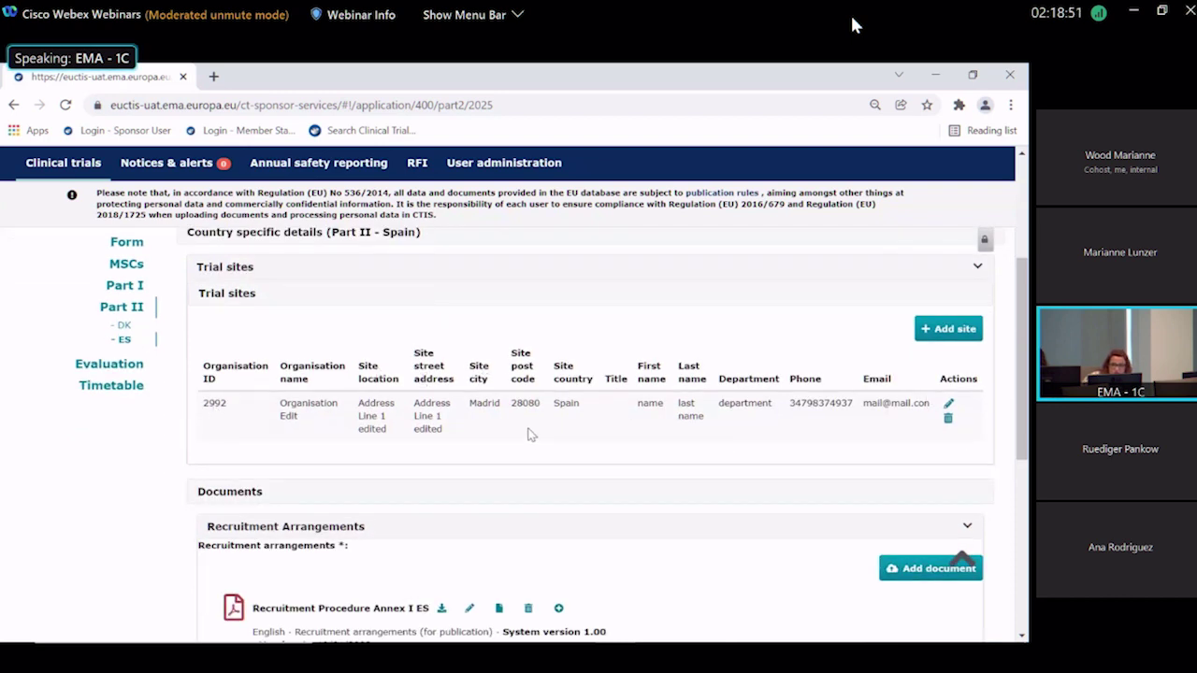
{"action": "scroll", "coordinate": [530, 433], "scroll_direction": "down", "scroll_amount": 1}
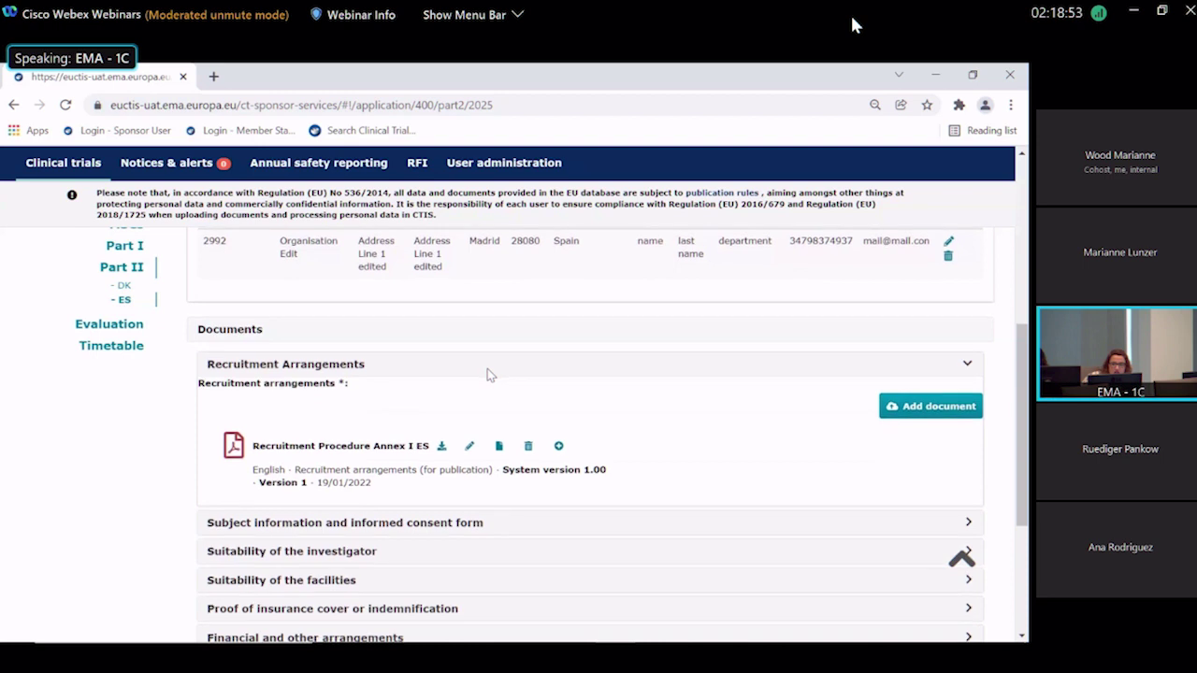
{"action": "scroll", "coordinate": [467, 364], "scroll_direction": "down", "scroll_amount": 1}
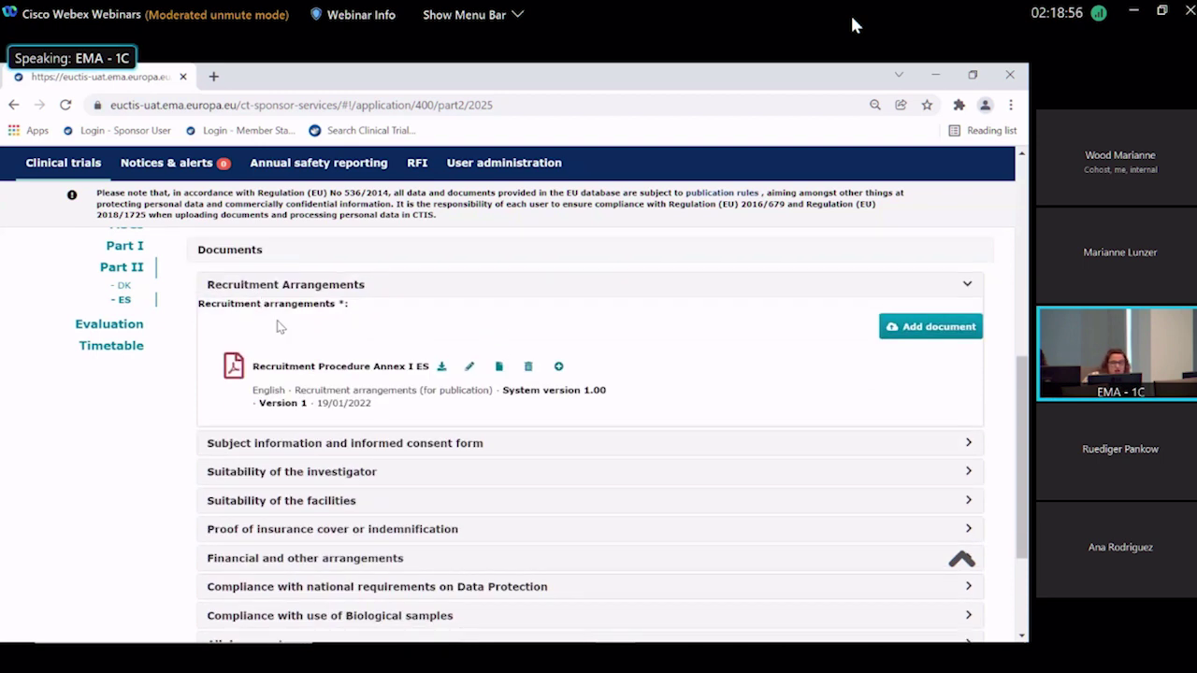
{"action": "scroll", "coordinate": [341, 334], "scroll_direction": "up", "scroll_amount": 1}
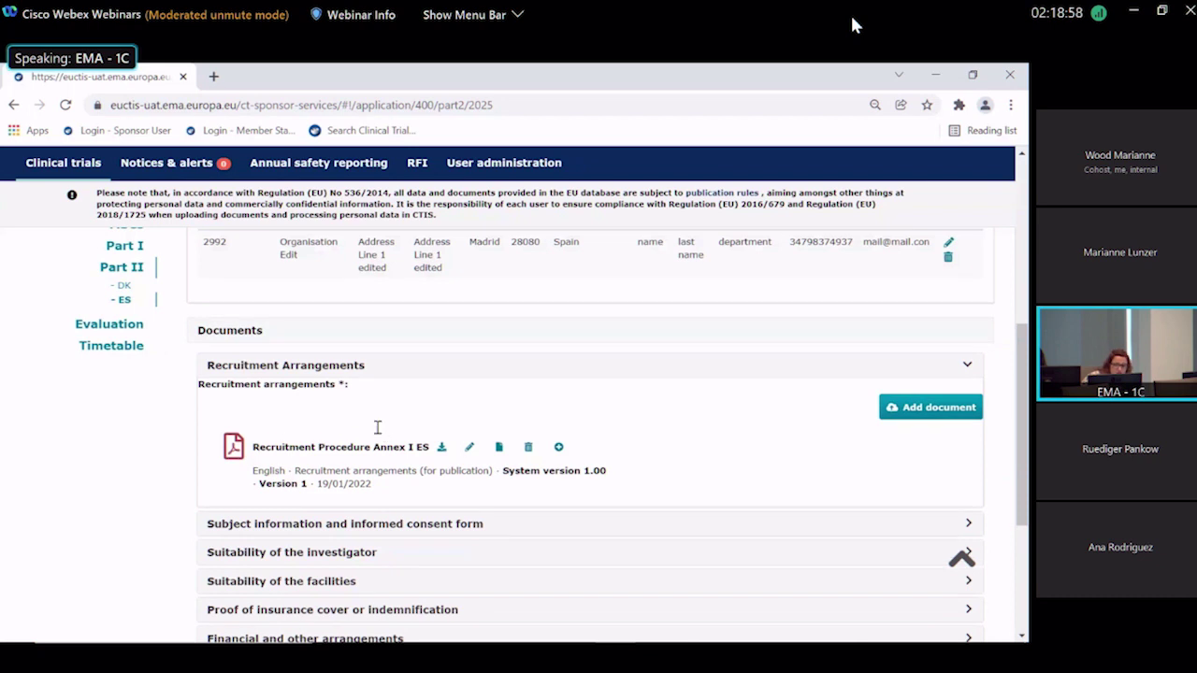
{"action": "scroll", "coordinate": [378, 429], "scroll_direction": "down", "scroll_amount": 1}
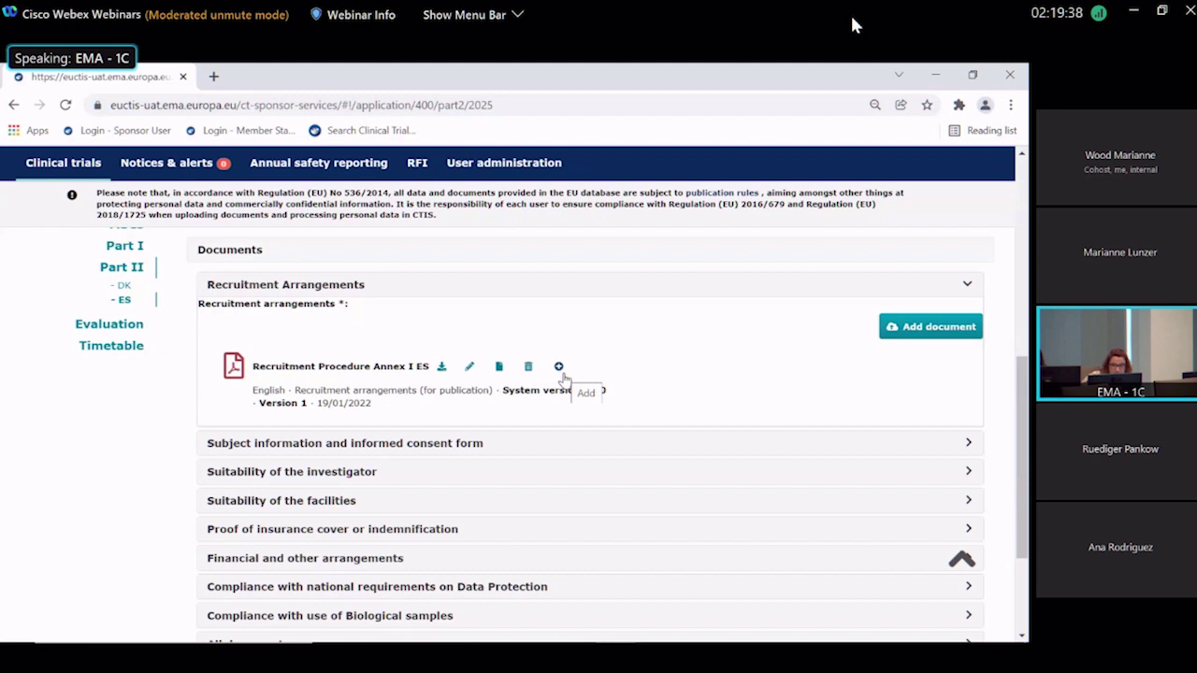
{"action": "scroll", "coordinate": [393, 376], "scroll_direction": "down", "scroll_amount": 2}
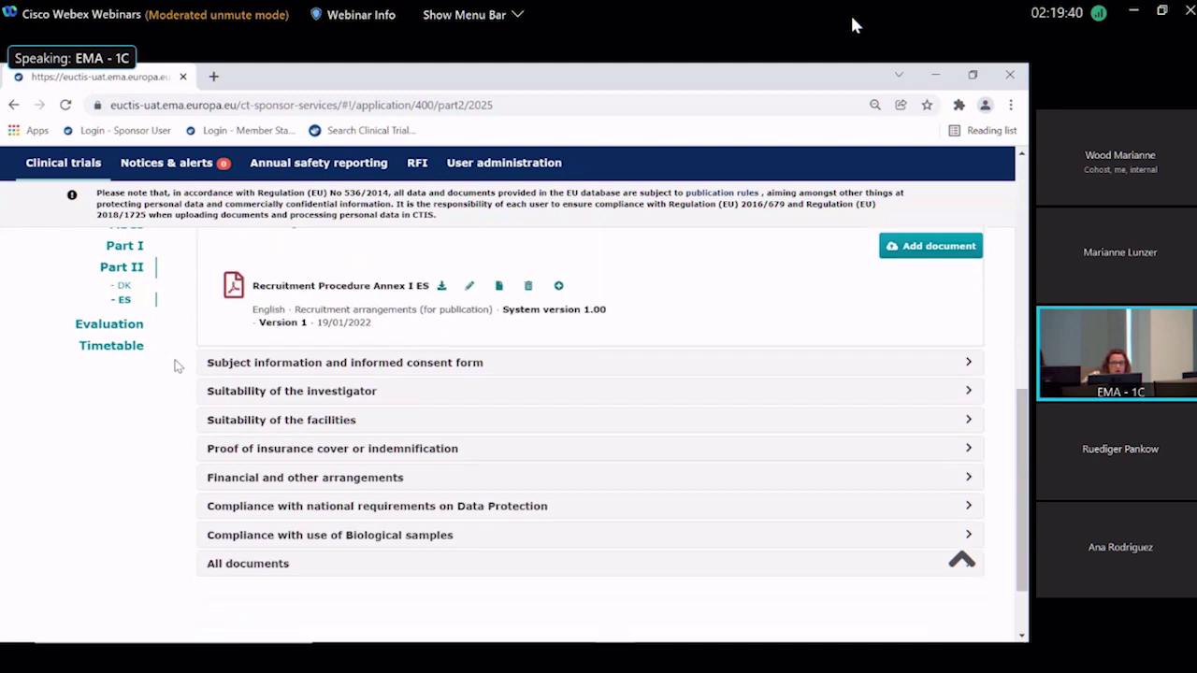
Step: Expand Spain's subject information and consent, investigator suitability and facilities suitability documents
{"action": "left_click", "coordinate": [277, 372]}
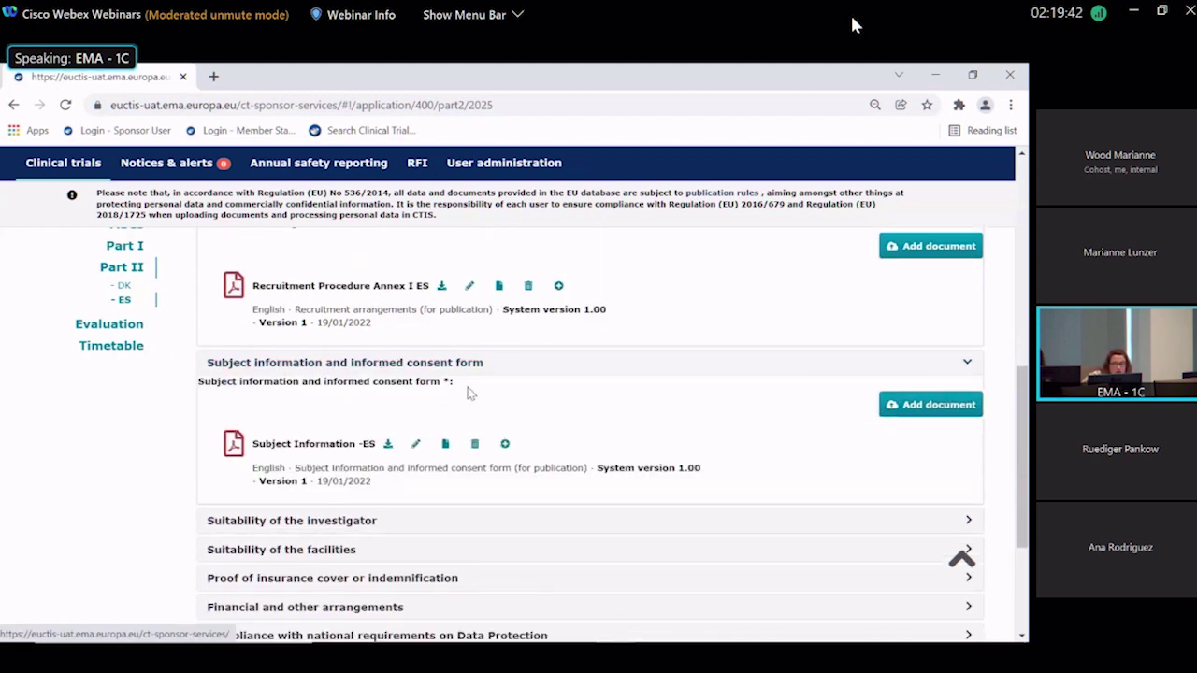
{"action": "scroll", "coordinate": [467, 397], "scroll_direction": "down", "scroll_amount": 2}
{"action": "left_click", "coordinate": [252, 449]}
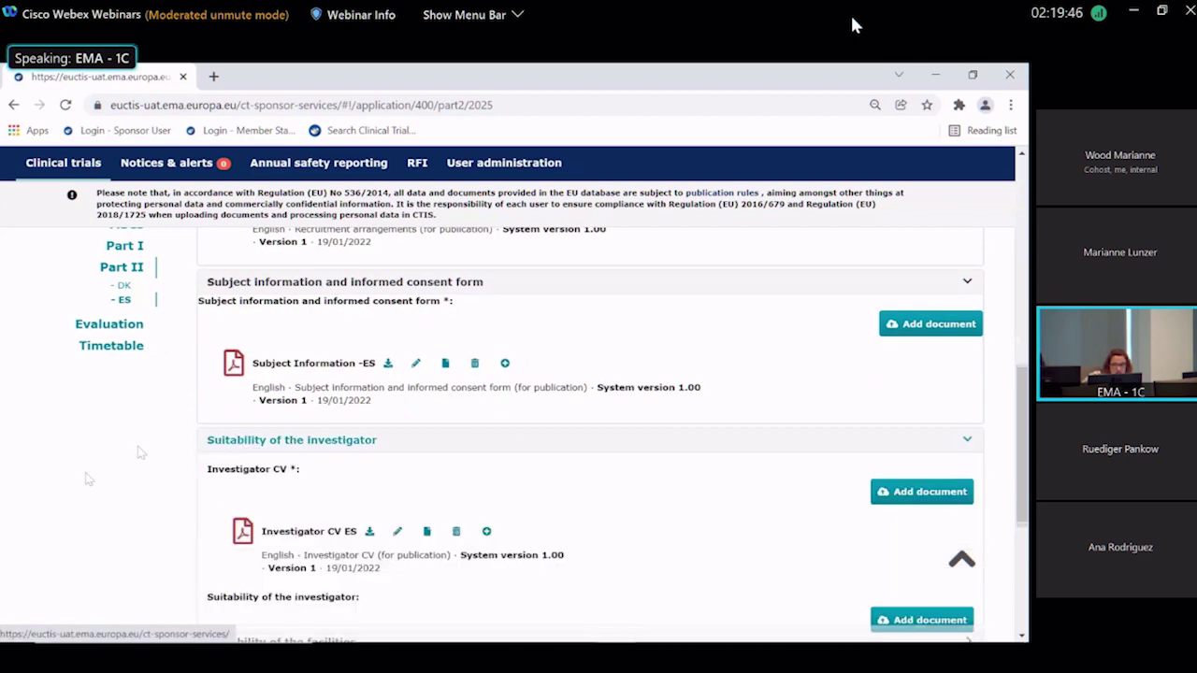
{"action": "scroll", "coordinate": [152, 472], "scroll_direction": "down", "scroll_amount": 2}
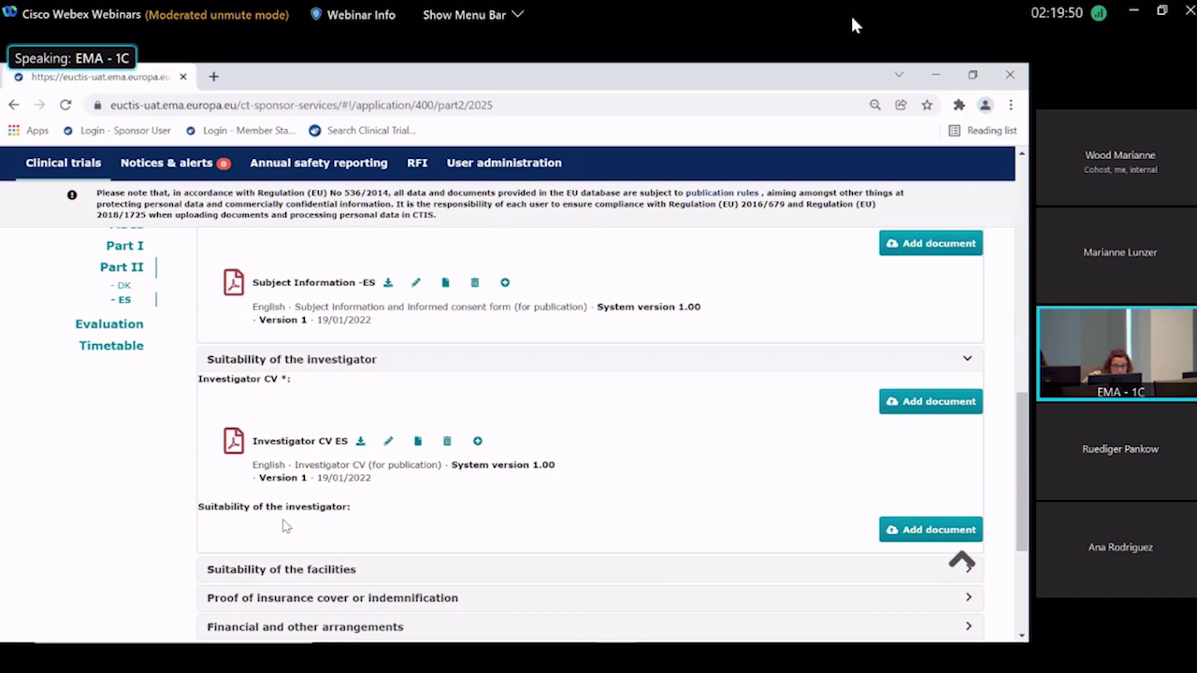
{"action": "scroll", "coordinate": [266, 402], "scroll_direction": "down", "scroll_amount": 3}
{"action": "left_click", "coordinate": [264, 409]}
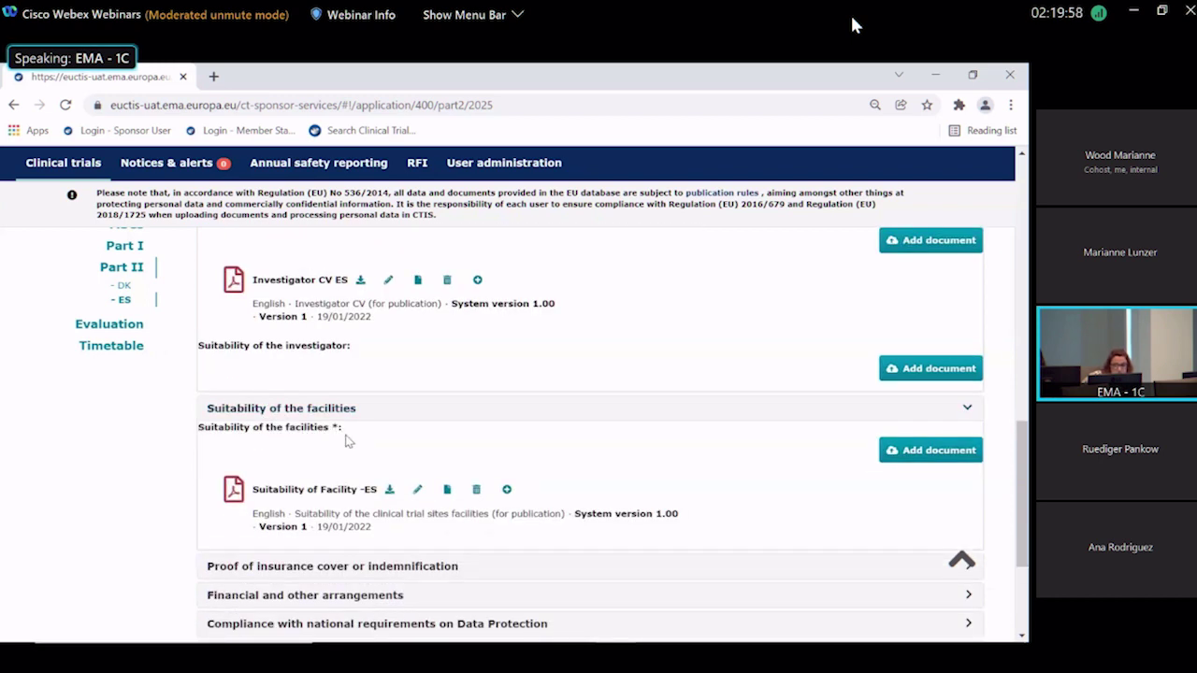
{"action": "scroll", "coordinate": [346, 445], "scroll_direction": "up", "scroll_amount": 1}
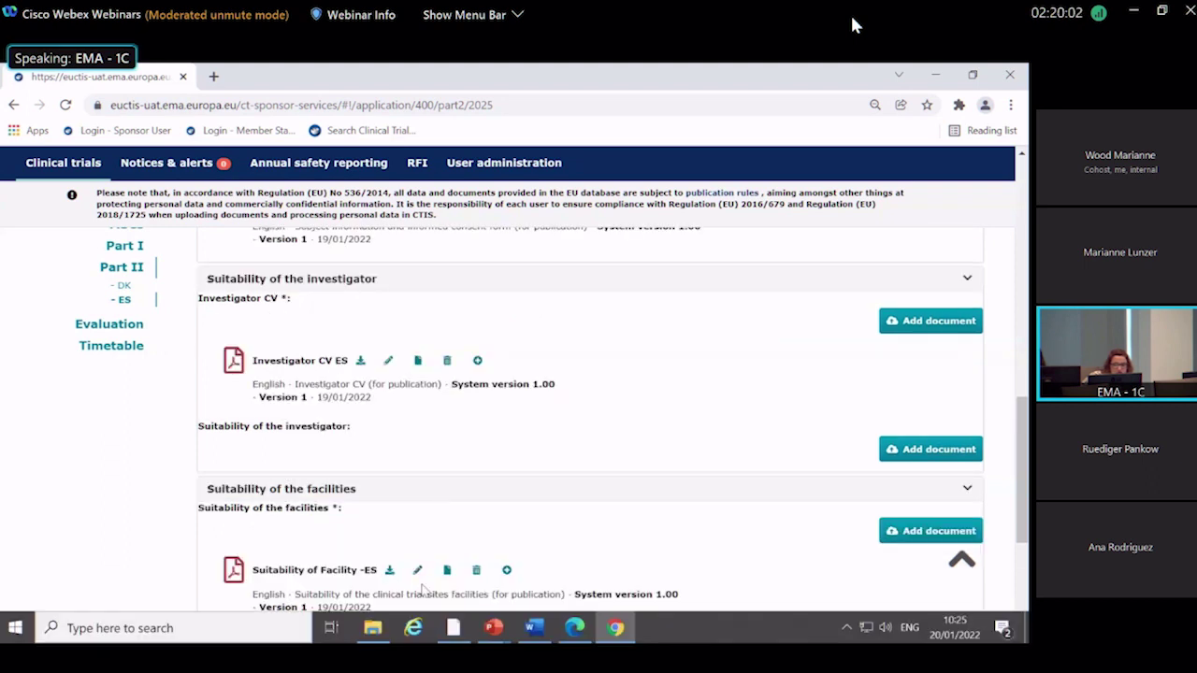
{"action": "scroll", "coordinate": [329, 425], "scroll_direction": "down", "scroll_amount": 3}
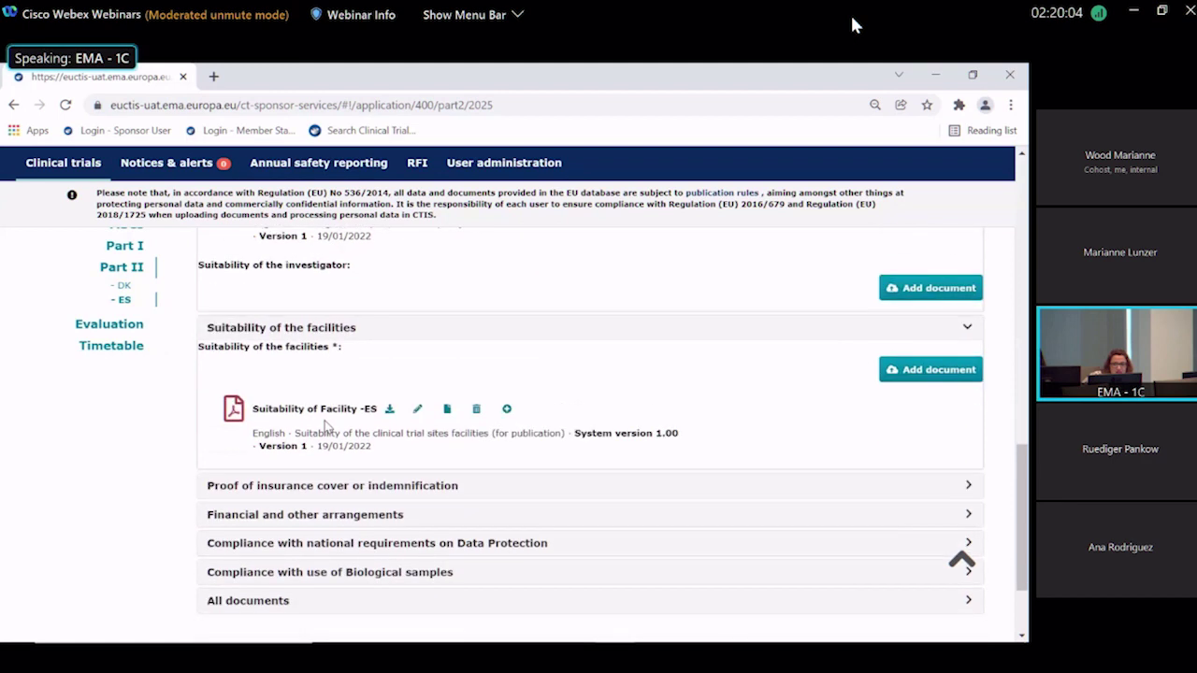
Step: Expand Spain's insurance, Financial Arrangements ES, data protection and biological samples documents
{"action": "left_click", "coordinate": [268, 411]}
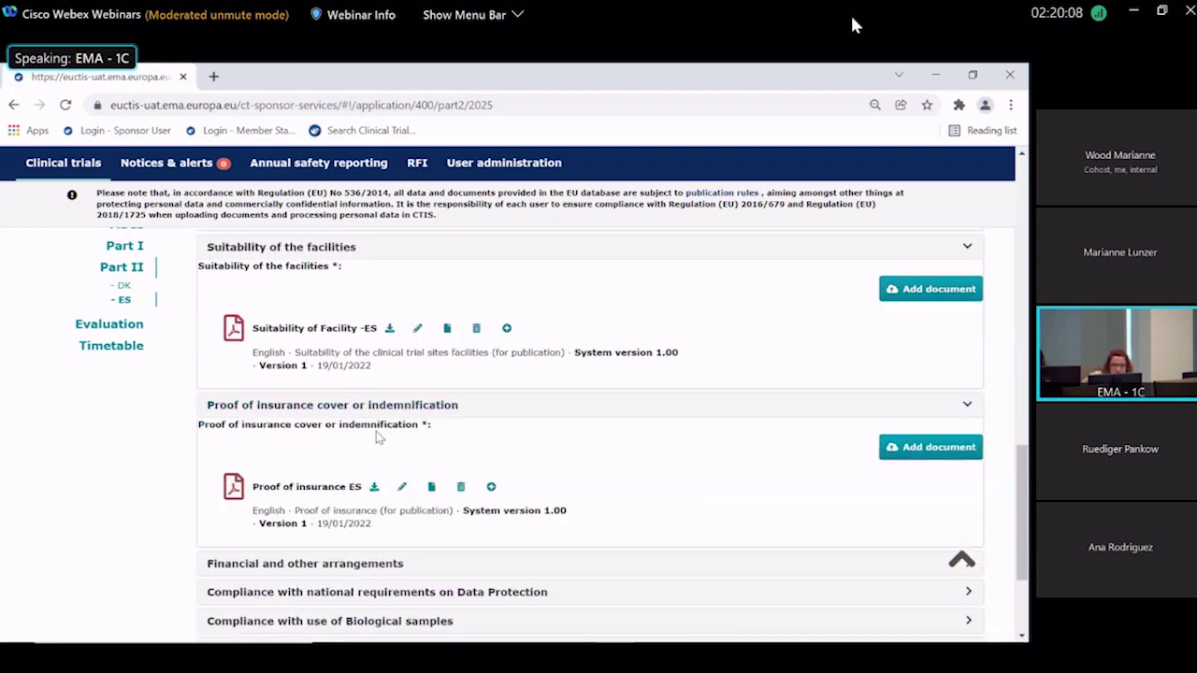
{"action": "scroll", "coordinate": [374, 435], "scroll_direction": "down", "scroll_amount": 2}
{"action": "left_click", "coordinate": [272, 405]}
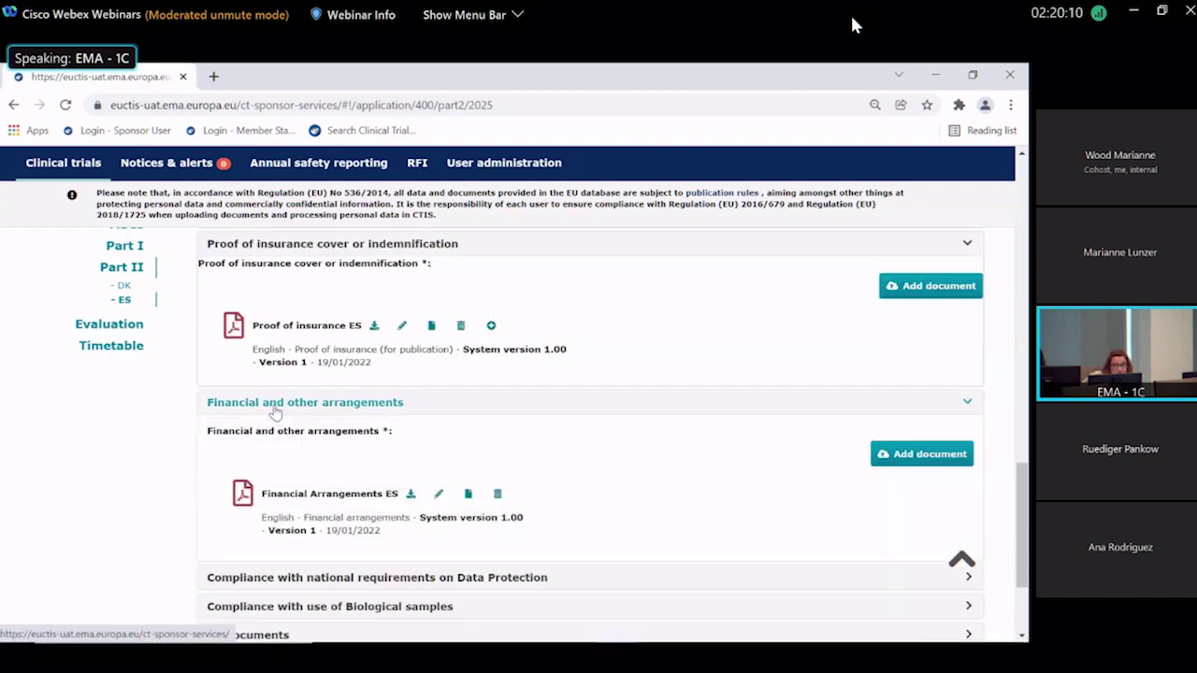
{"action": "scroll", "coordinate": [324, 457], "scroll_direction": "down", "scroll_amount": 2}
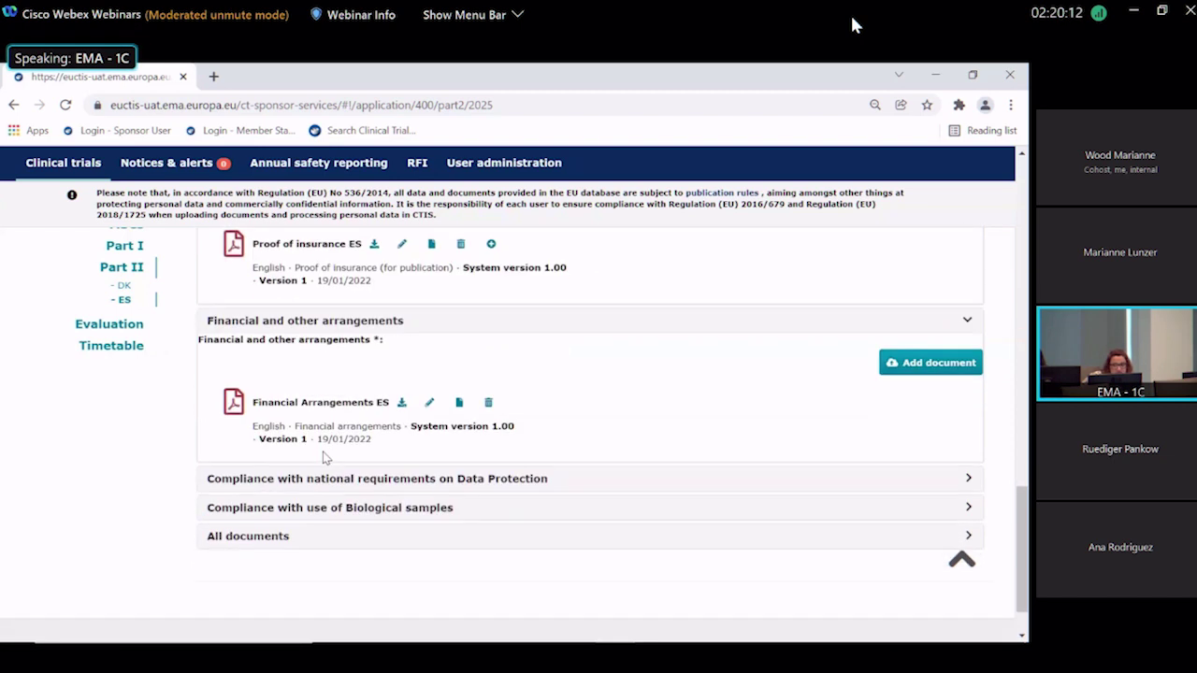
{"action": "left_click", "coordinate": [267, 416]}
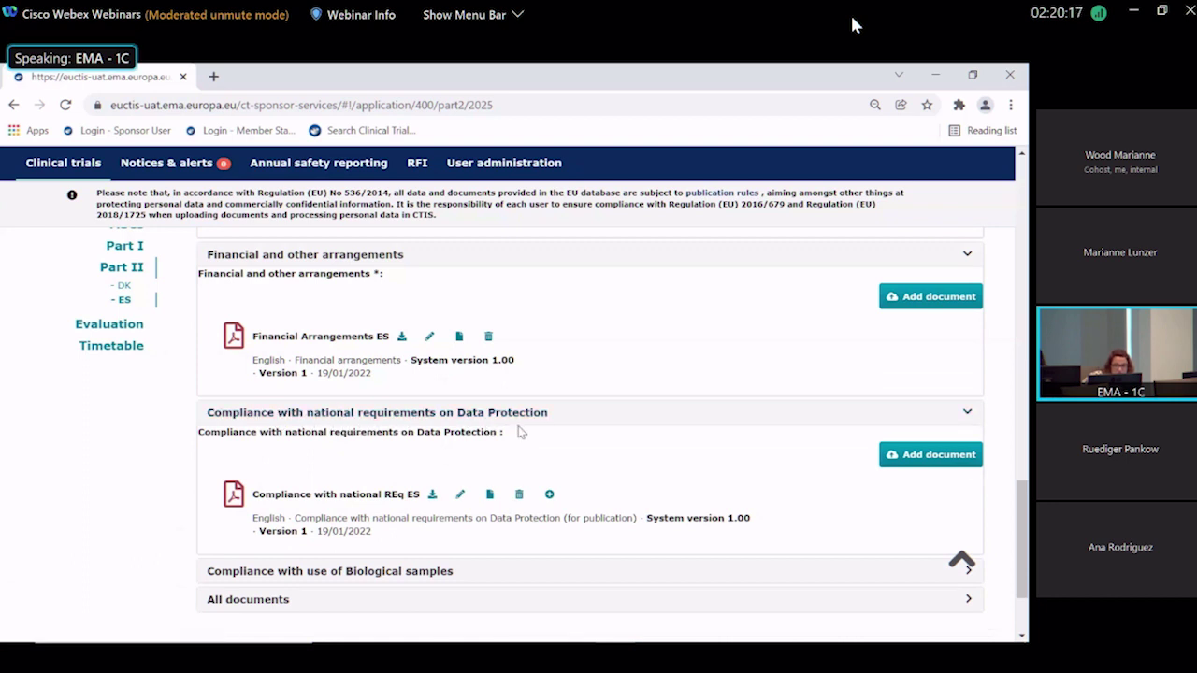
{"action": "left_click", "coordinate": [342, 570]}
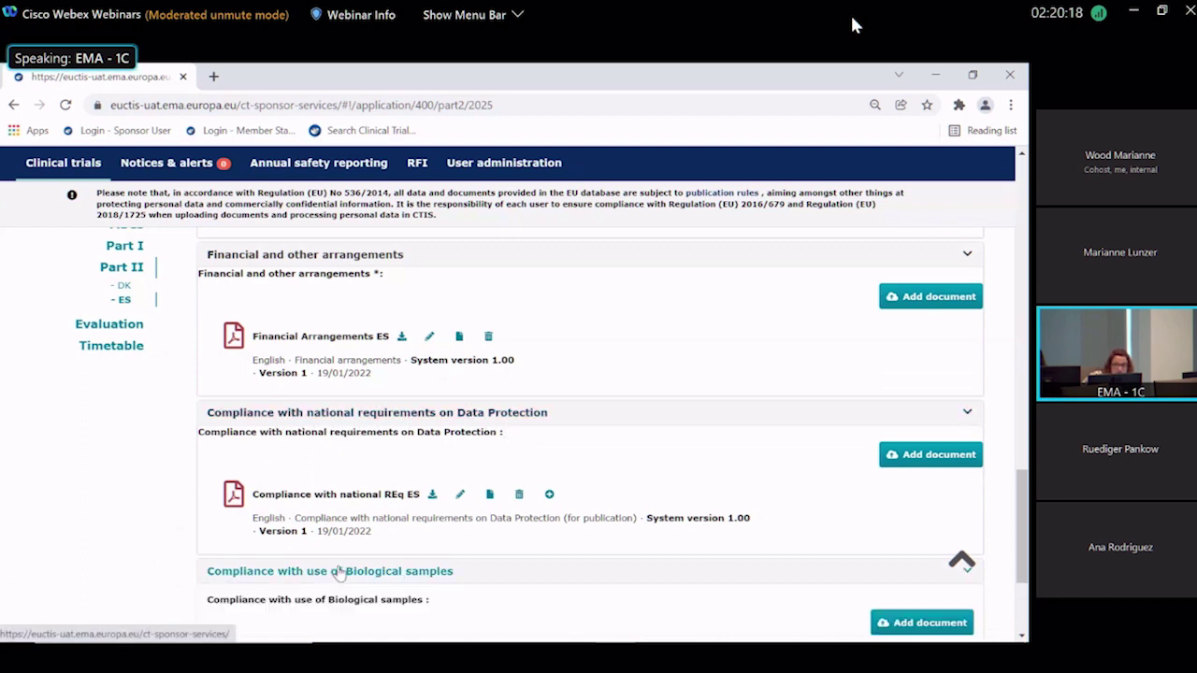
{"action": "scroll", "coordinate": [430, 478], "scroll_direction": "down", "scroll_amount": 1}
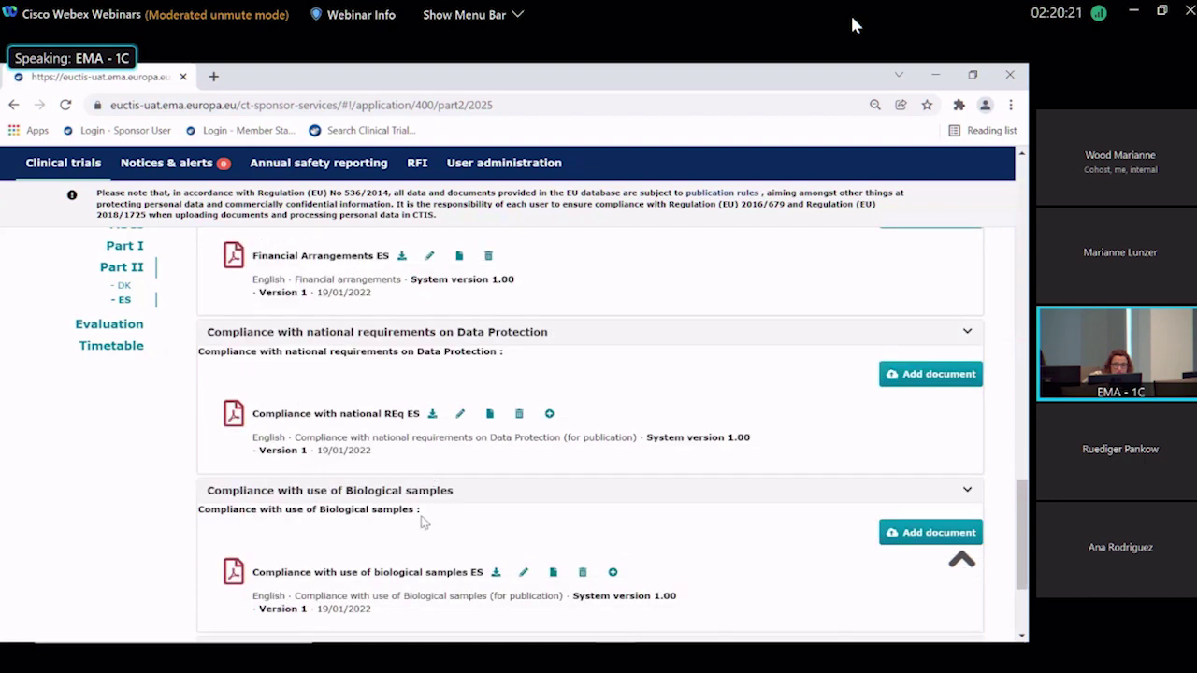
{"action": "scroll", "coordinate": [432, 514], "scroll_direction": "up", "scroll_amount": 1}
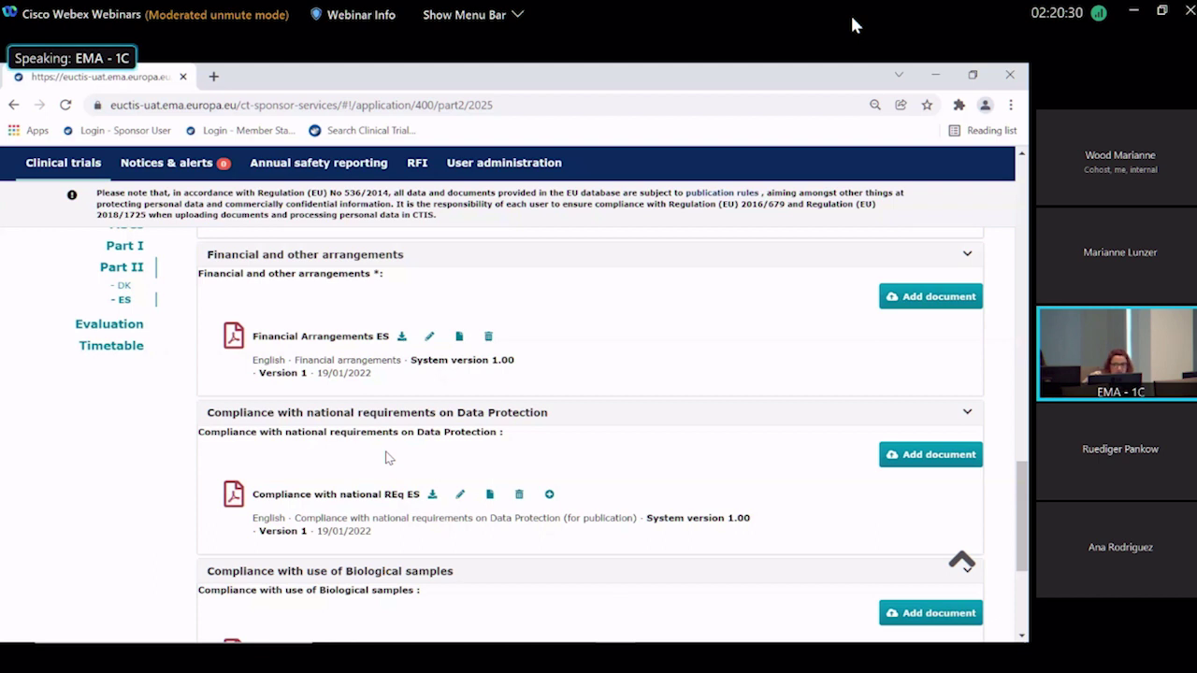
{"action": "scroll", "coordinate": [419, 465], "scroll_direction": "down", "scroll_amount": 1}
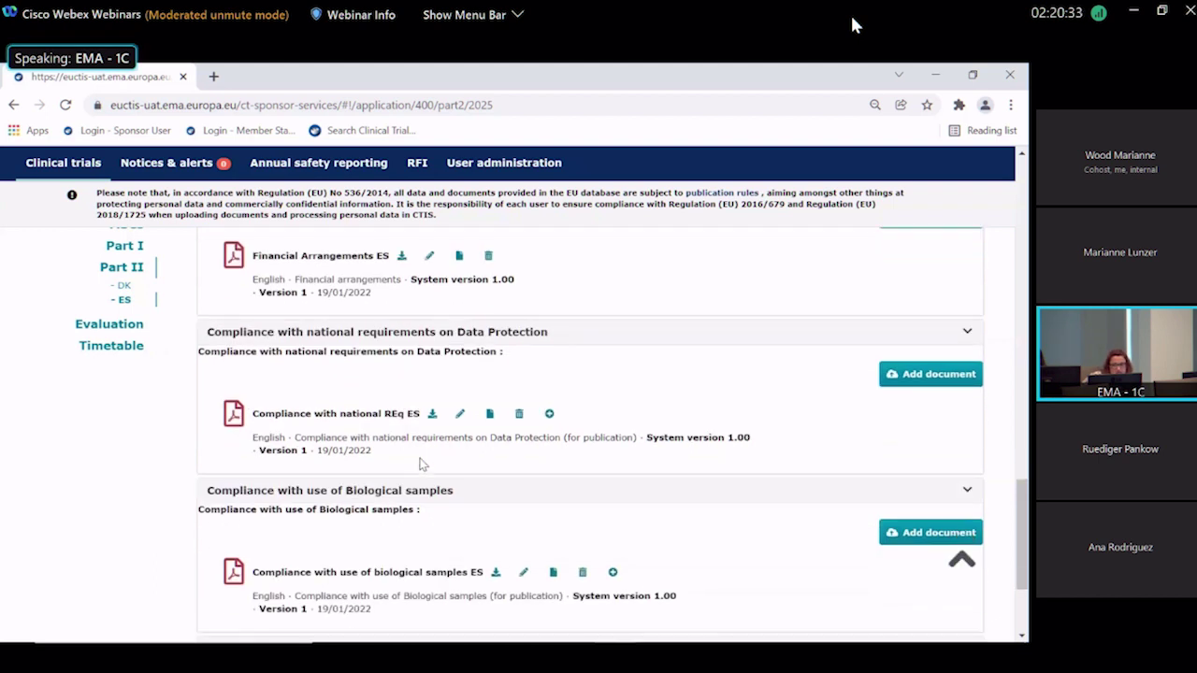
{"action": "scroll", "coordinate": [386, 435], "scroll_direction": "down", "scroll_amount": 1}
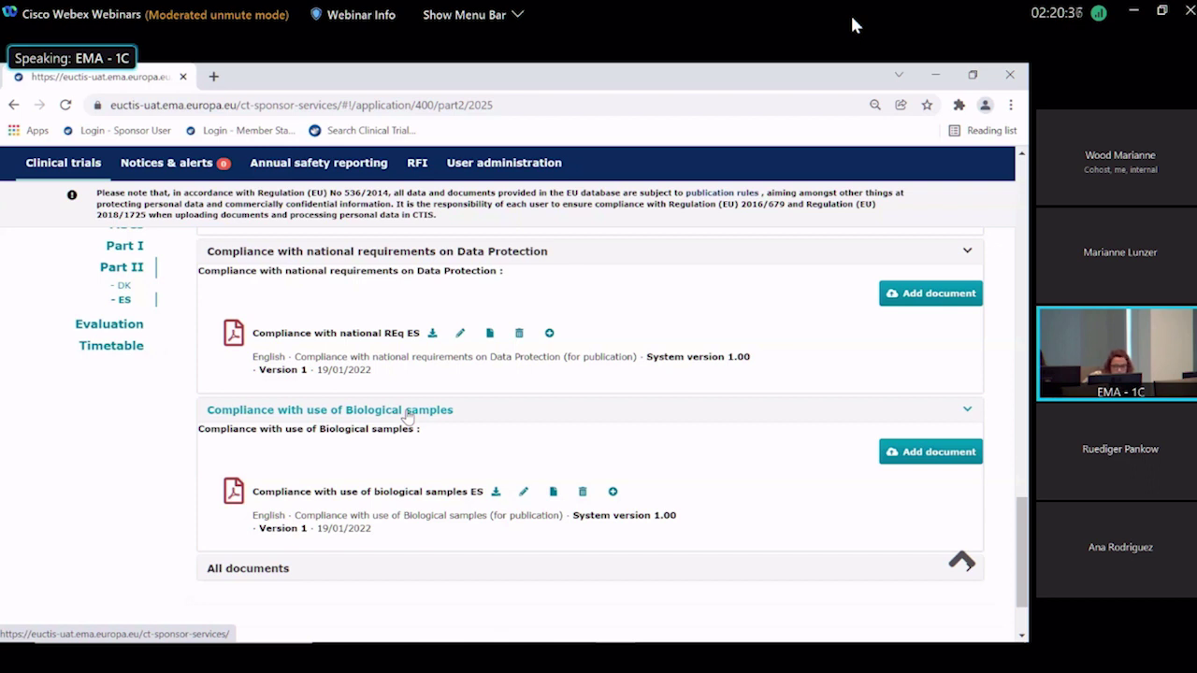
{"action": "scroll", "coordinate": [408, 417], "scroll_direction": "down", "scroll_amount": 1}
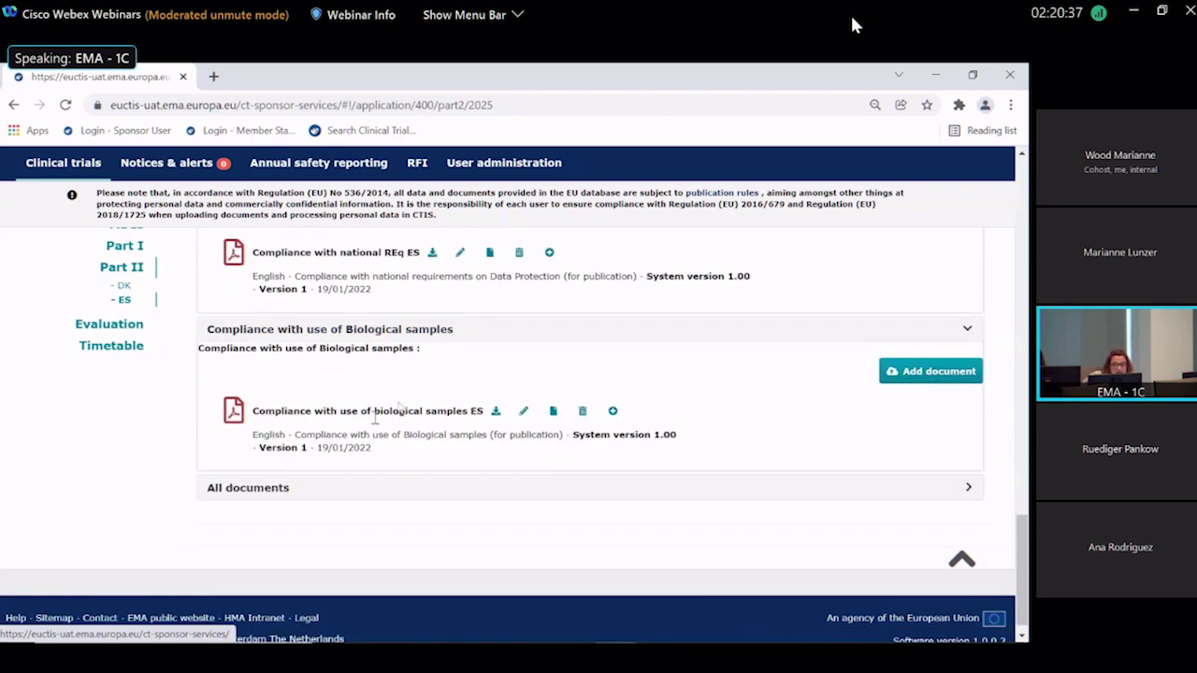
Step: Review Spain's full ES document list, then lock and save Spain's Part II
{"action": "left_click", "coordinate": [263, 488]}
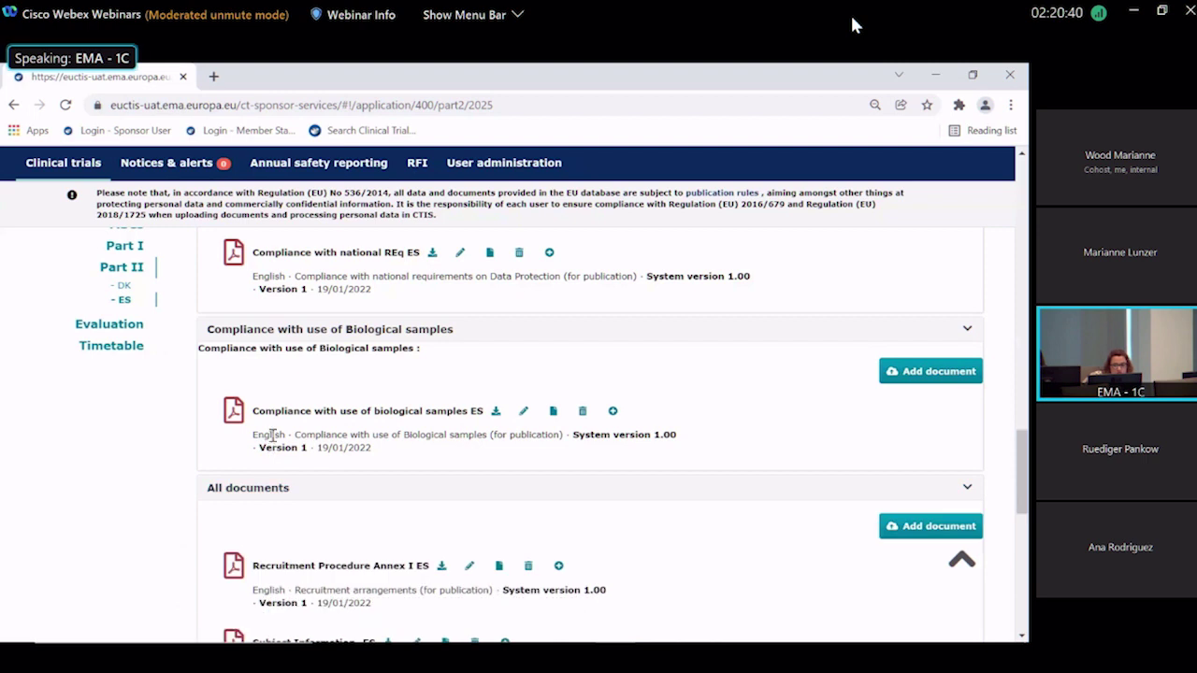
{"action": "scroll", "coordinate": [271, 438], "scroll_direction": "down", "scroll_amount": 2}
{"action": "scroll", "coordinate": [278, 434], "scroll_direction": "down", "scroll_amount": 2}
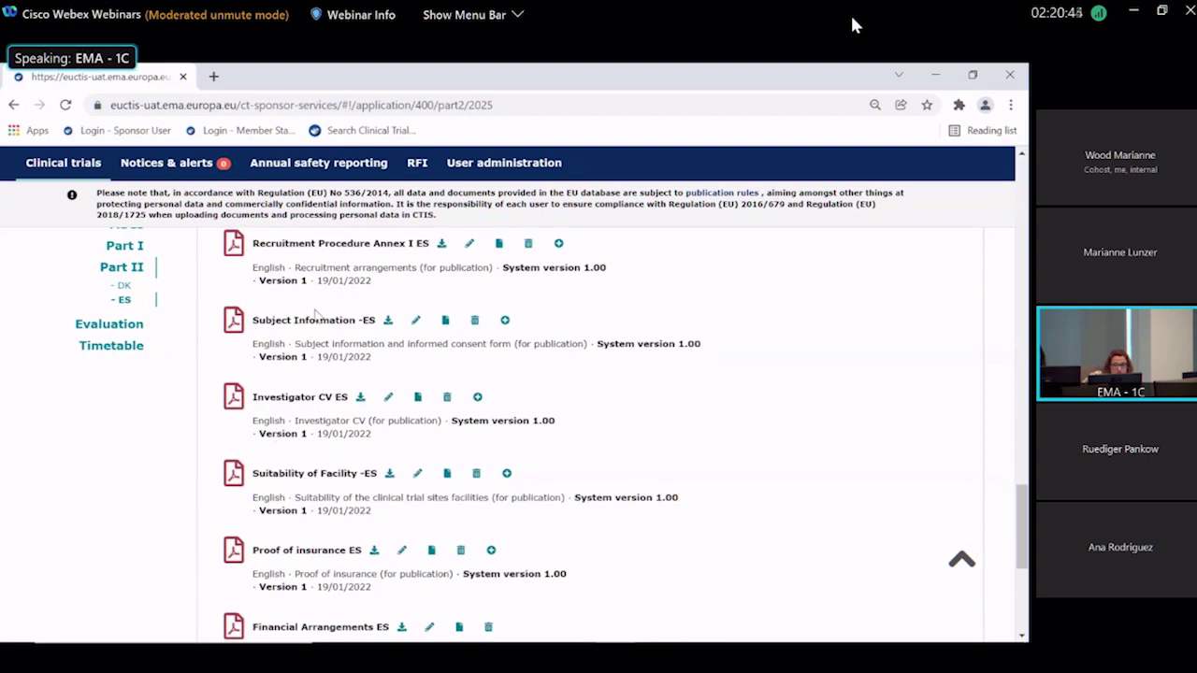
{"action": "scroll", "coordinate": [417, 509], "scroll_direction": "down", "scroll_amount": 2}
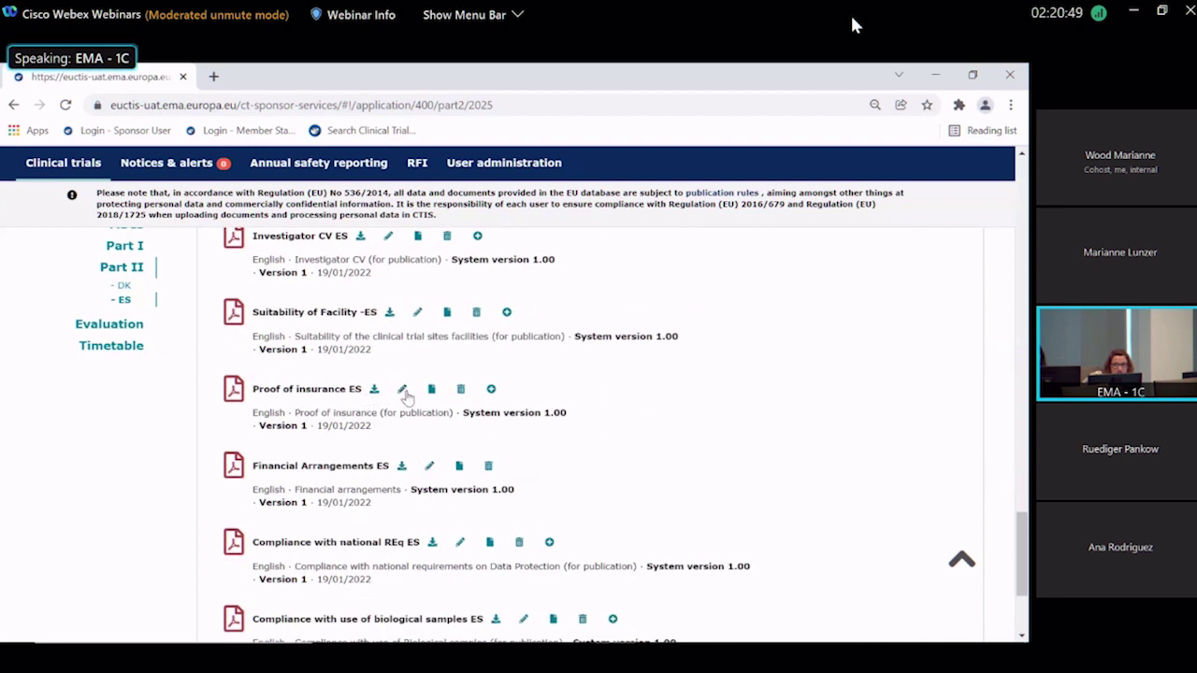
{"action": "scroll", "coordinate": [482, 547], "scroll_direction": "down", "scroll_amount": 1}
{"action": "scroll", "coordinate": [481, 543], "scroll_direction": "down", "scroll_amount": 1}
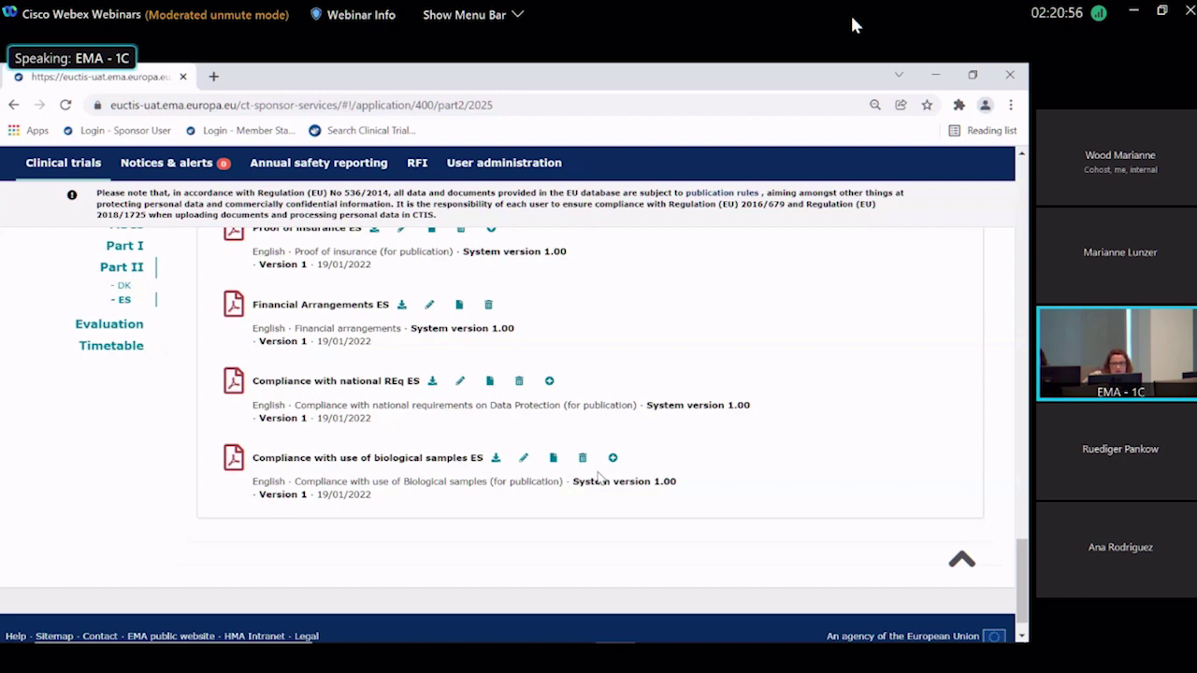
{"action": "scroll", "coordinate": [599, 495], "scroll_direction": "up", "scroll_amount": 10}
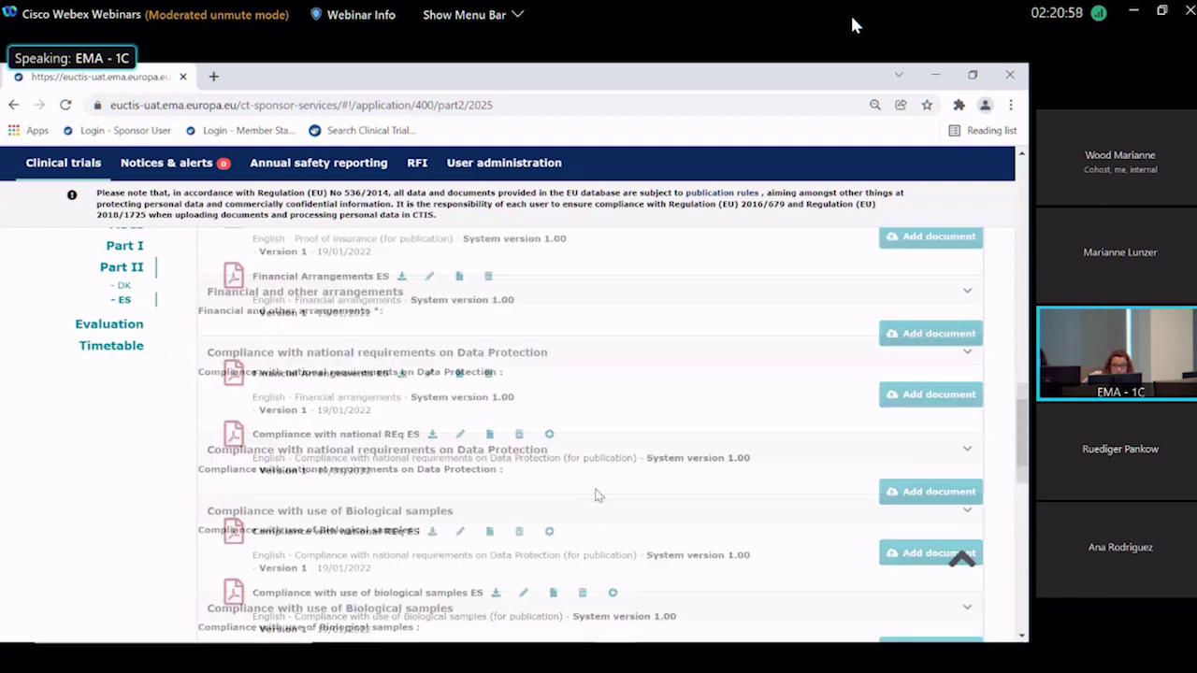
{"action": "scroll", "coordinate": [598, 498], "scroll_direction": "up", "scroll_amount": 5}
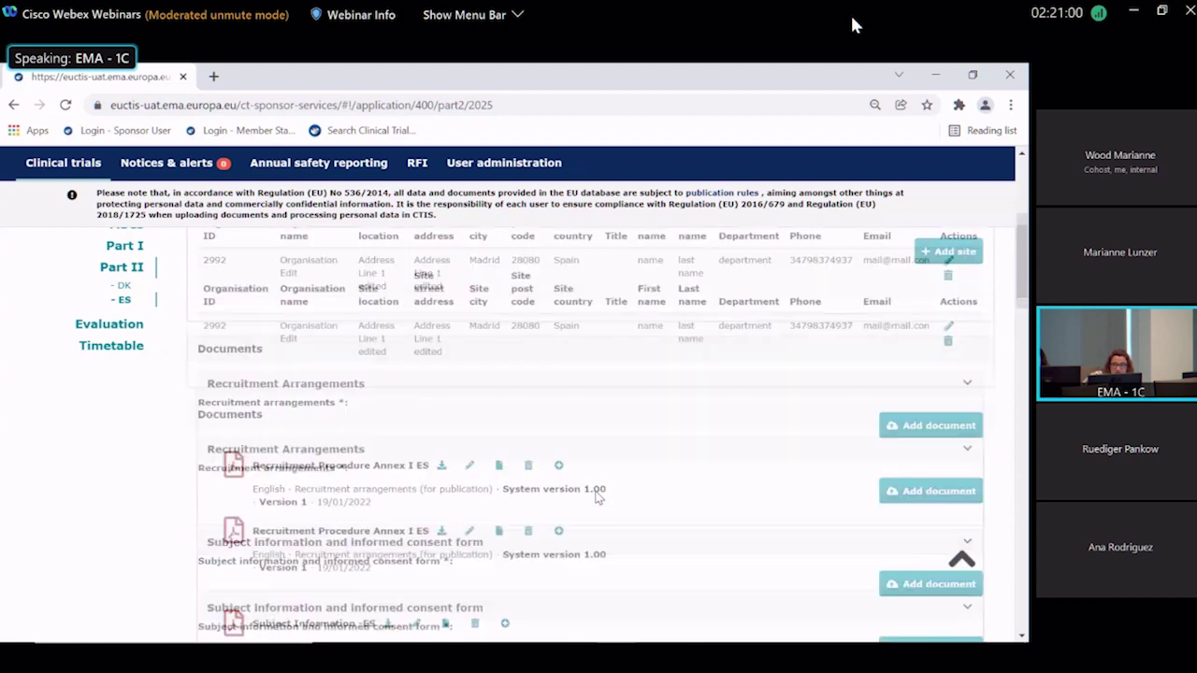
{"action": "left_click", "coordinate": [982, 252]}
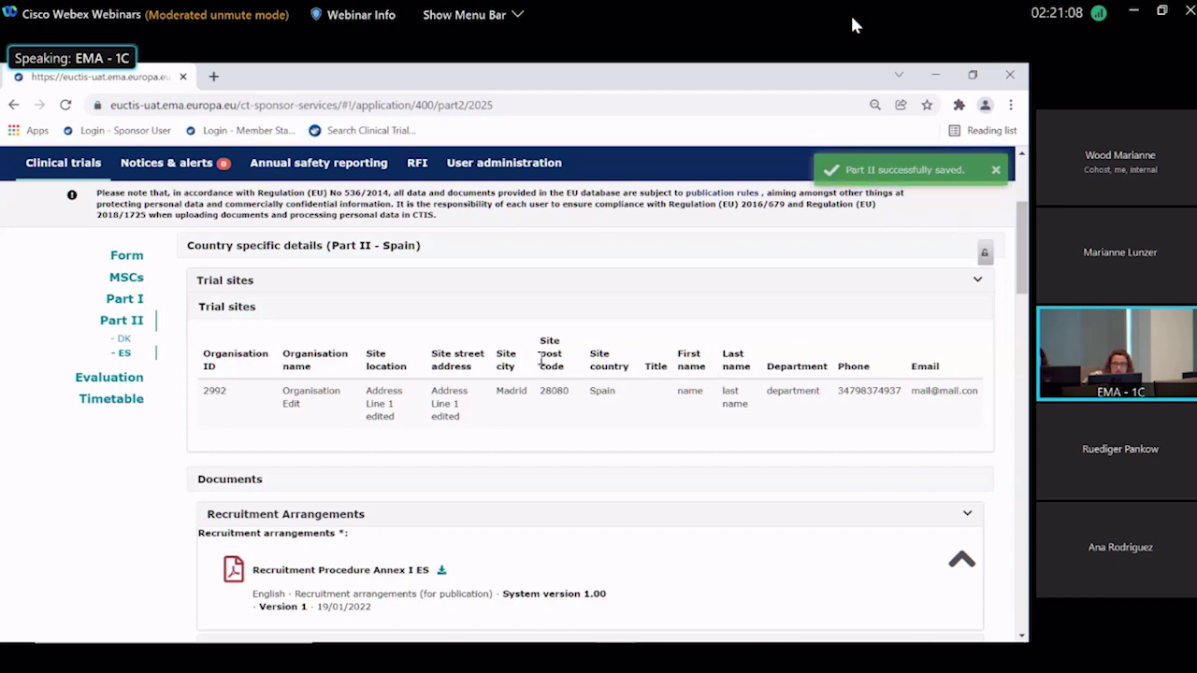
Step: Switch to Denmark's Part II and expand its trial sites and Recruitment Arrangement document
{"action": "left_click", "coordinate": [124, 339]}
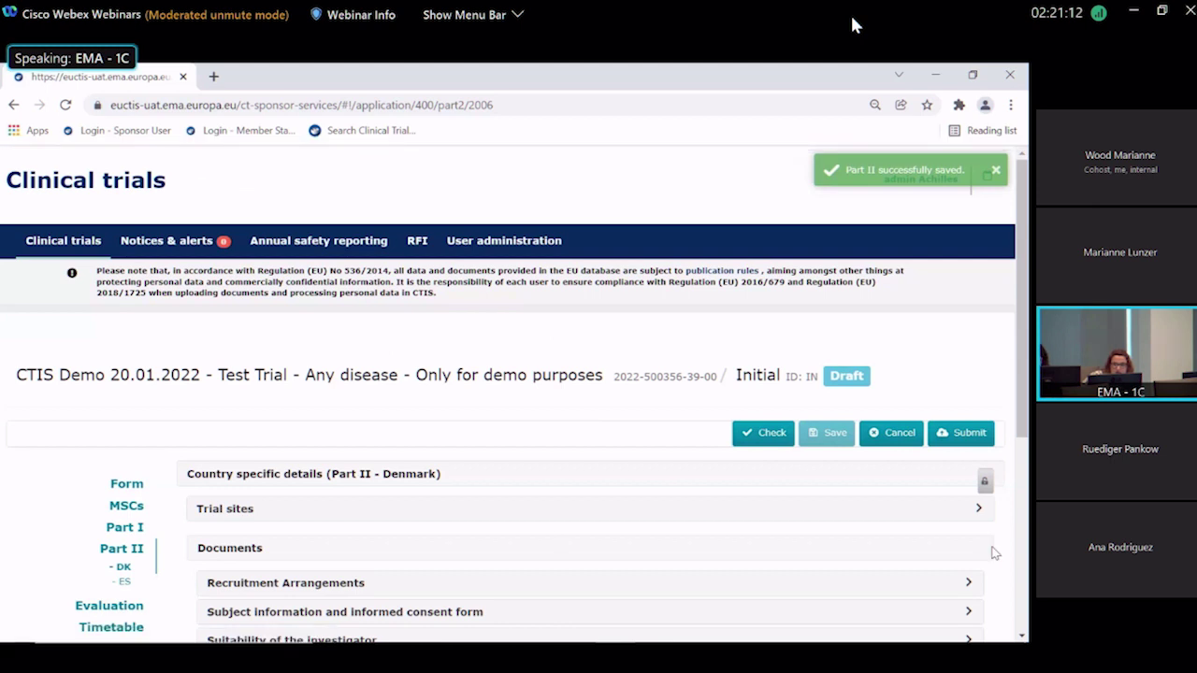
{"action": "scroll", "coordinate": [994, 553], "scroll_direction": "down", "scroll_amount": 1}
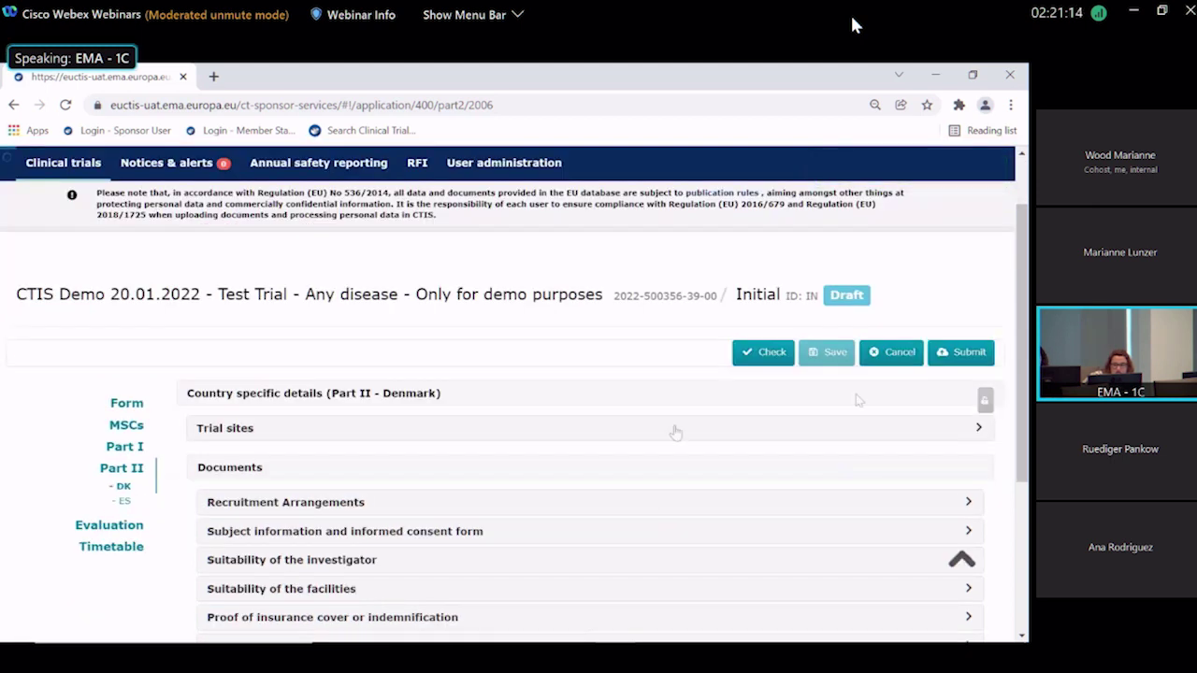
{"action": "scroll", "coordinate": [301, 470], "scroll_direction": "down", "scroll_amount": 1}
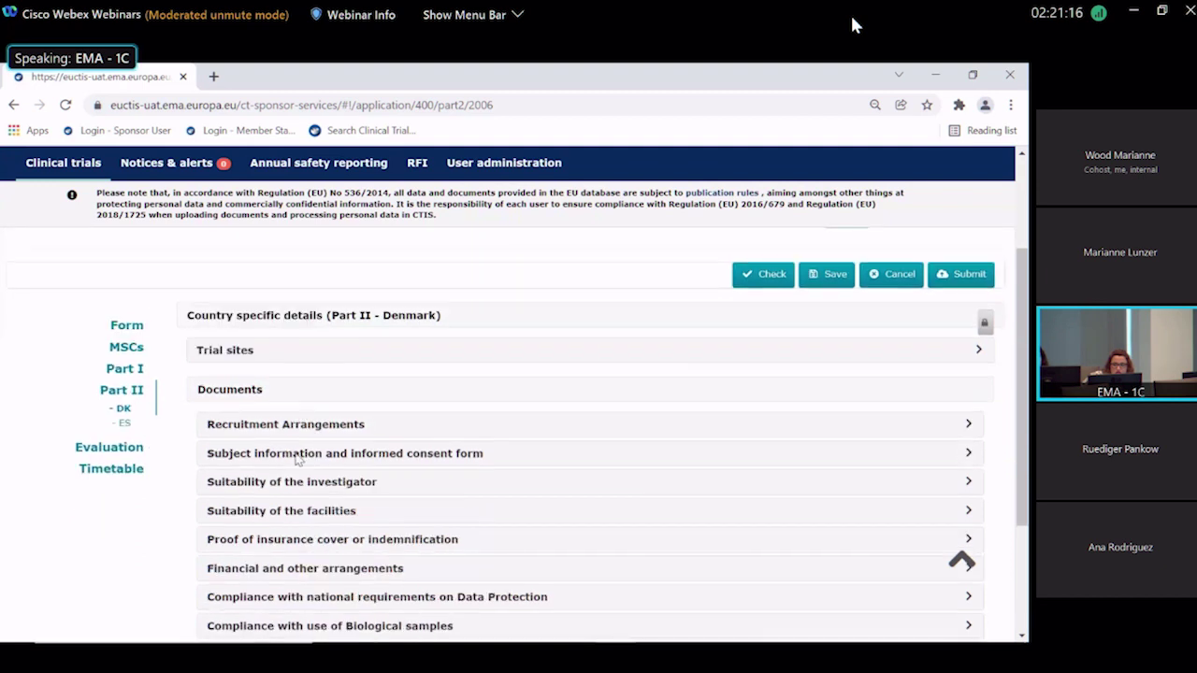
{"action": "left_click", "coordinate": [236, 355]}
{"action": "scroll", "coordinate": [328, 402], "scroll_direction": "down", "scroll_amount": 1}
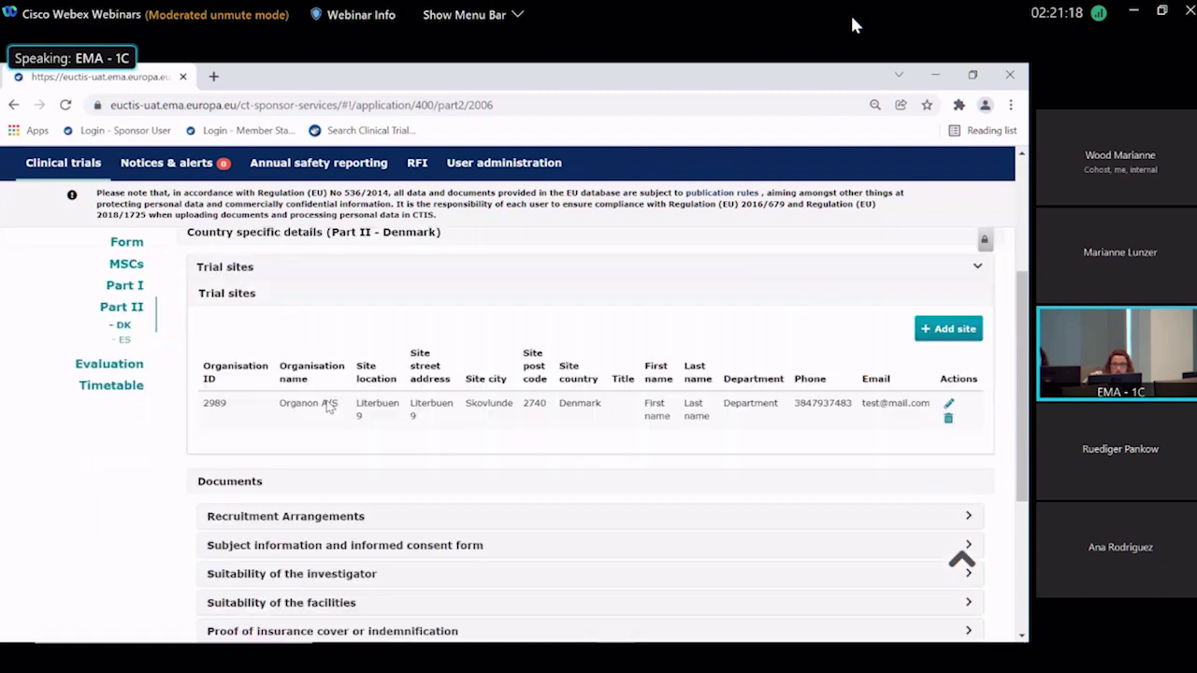
{"action": "scroll", "coordinate": [308, 449], "scroll_direction": "down", "scroll_amount": 2}
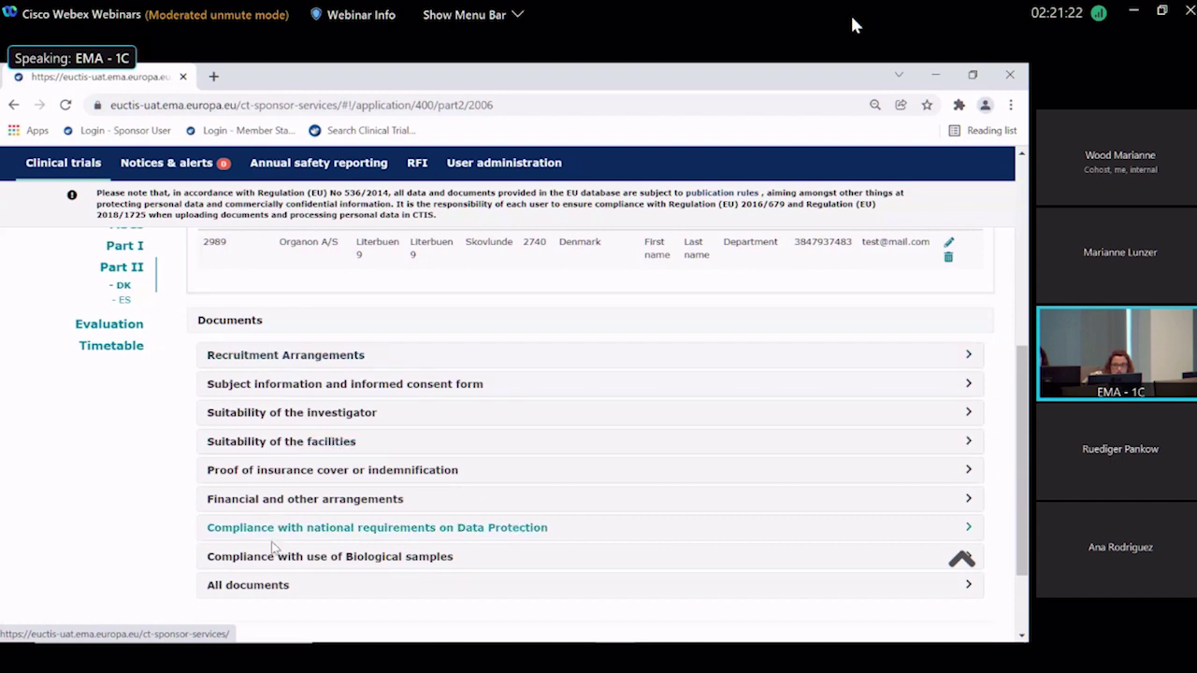
{"action": "left_click", "coordinate": [281, 359]}
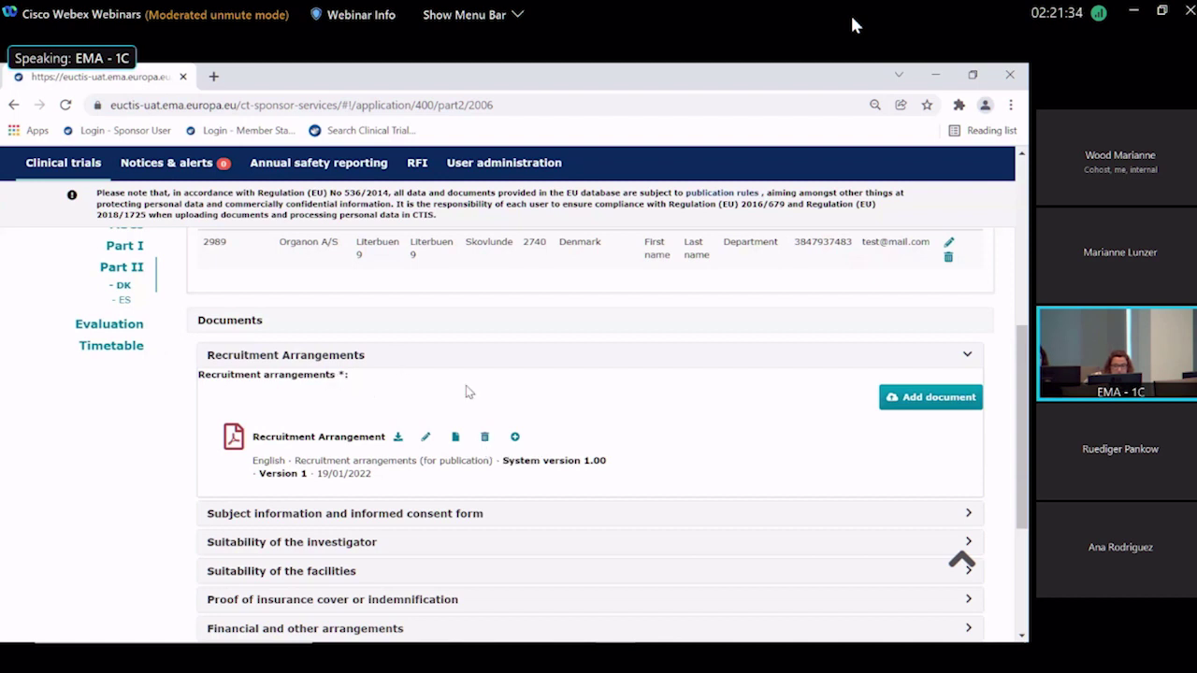
Step: Remove Denmark's Recruitment Arrangement document and lock Part II to save the change
{"action": "left_click", "coordinate": [486, 438]}
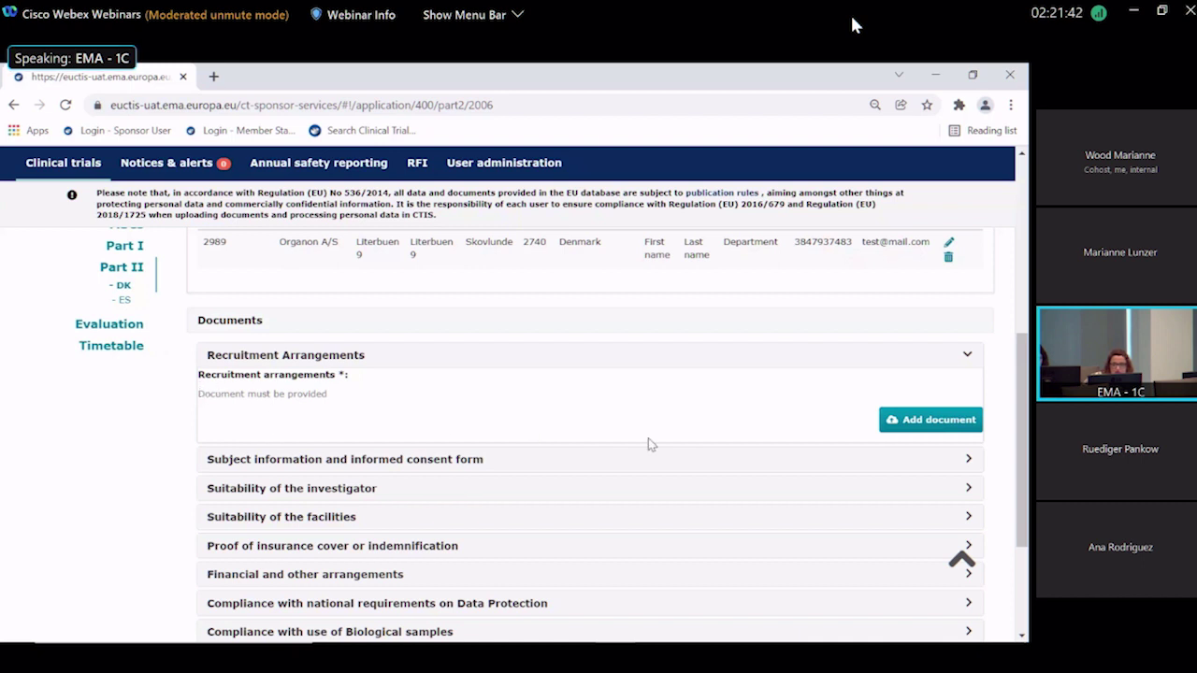
{"action": "scroll", "coordinate": [762, 440], "scroll_direction": "up", "scroll_amount": 3}
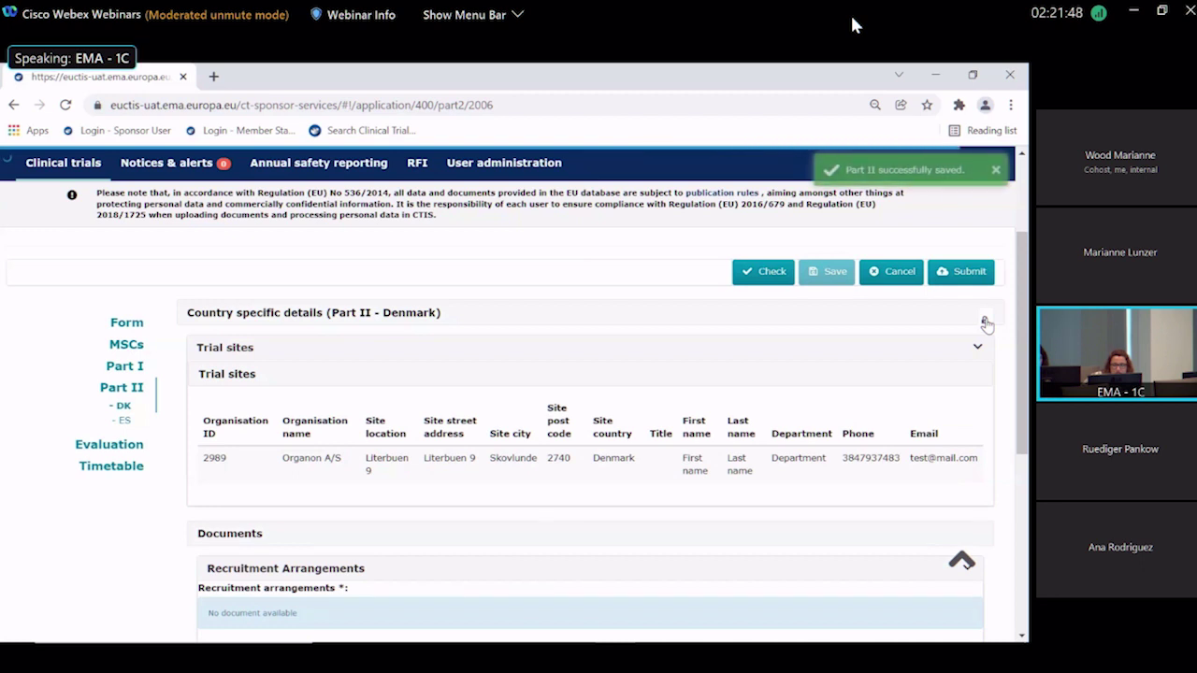
{"action": "left_click", "coordinate": [984, 322]}
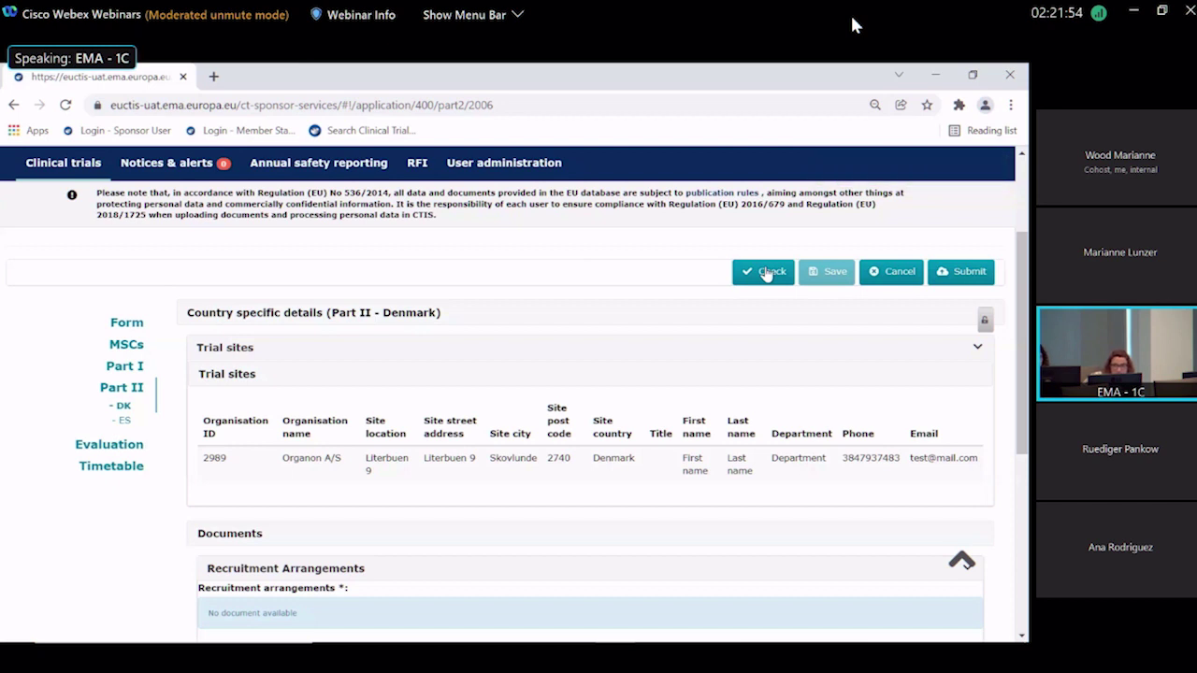
Step: Run Check on the application and review the red error marks for Denmark's missing document
{"action": "left_click", "coordinate": [764, 272]}
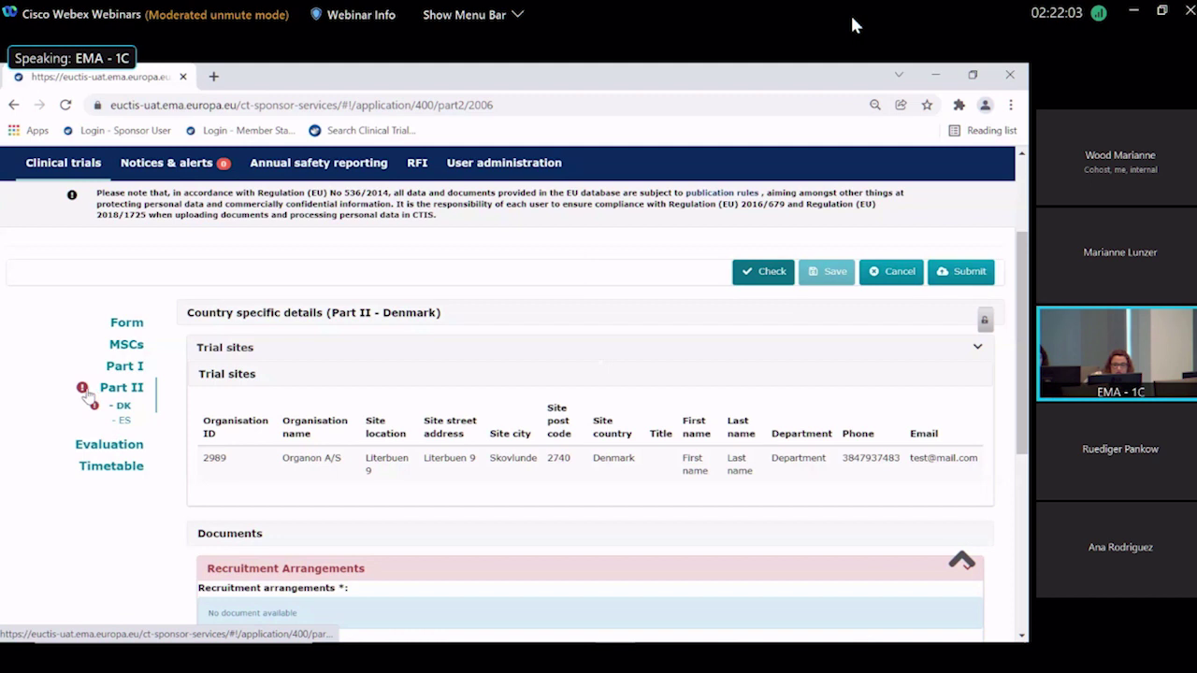
{"action": "scroll", "coordinate": [86, 398], "scroll_direction": "down", "scroll_amount": 1}
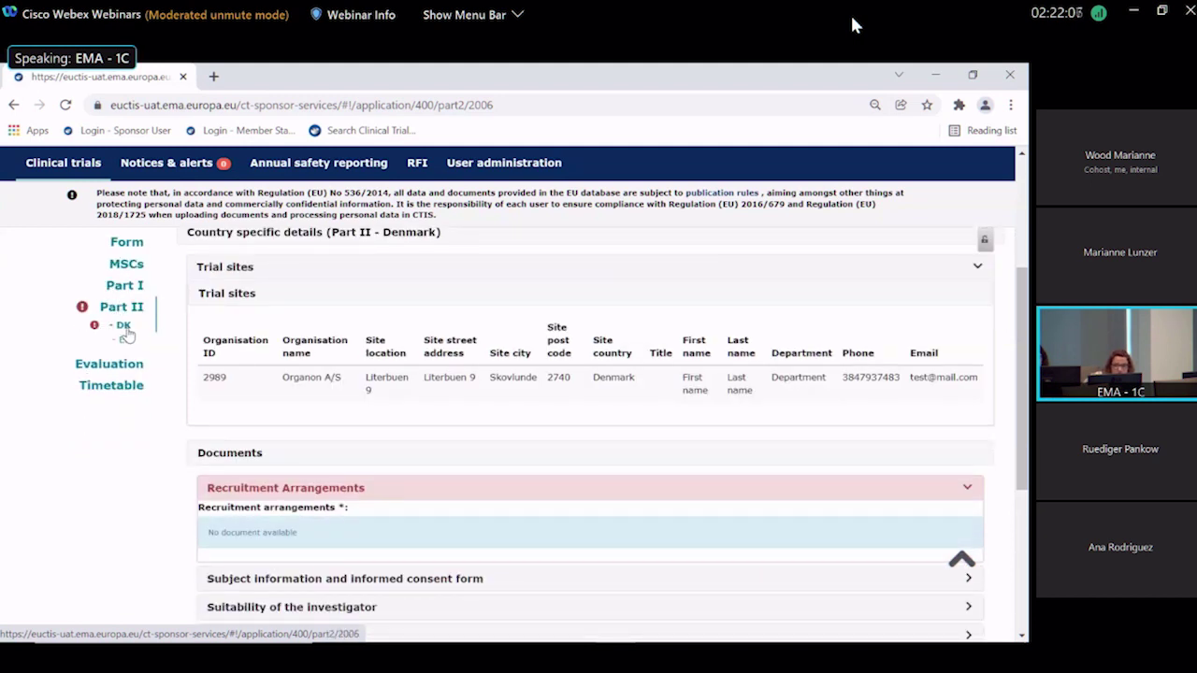
{"action": "scroll", "coordinate": [245, 468], "scroll_direction": "down", "scroll_amount": 3}
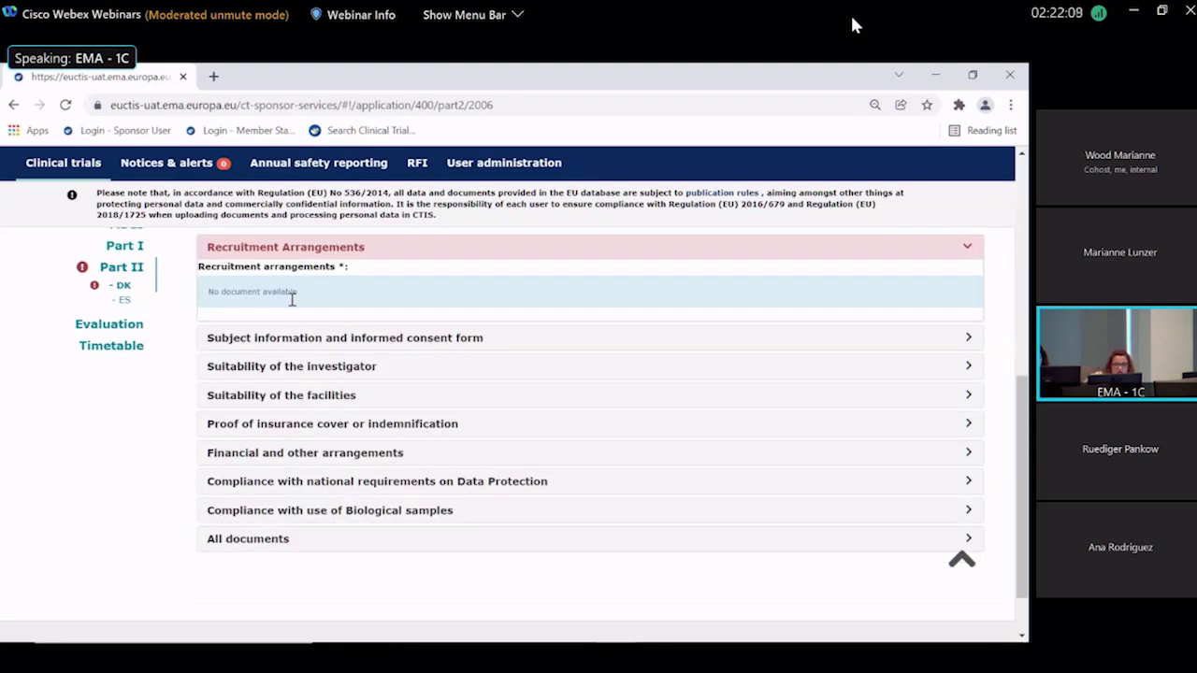
{"action": "scroll", "coordinate": [257, 369], "scroll_direction": "up", "scroll_amount": 1}
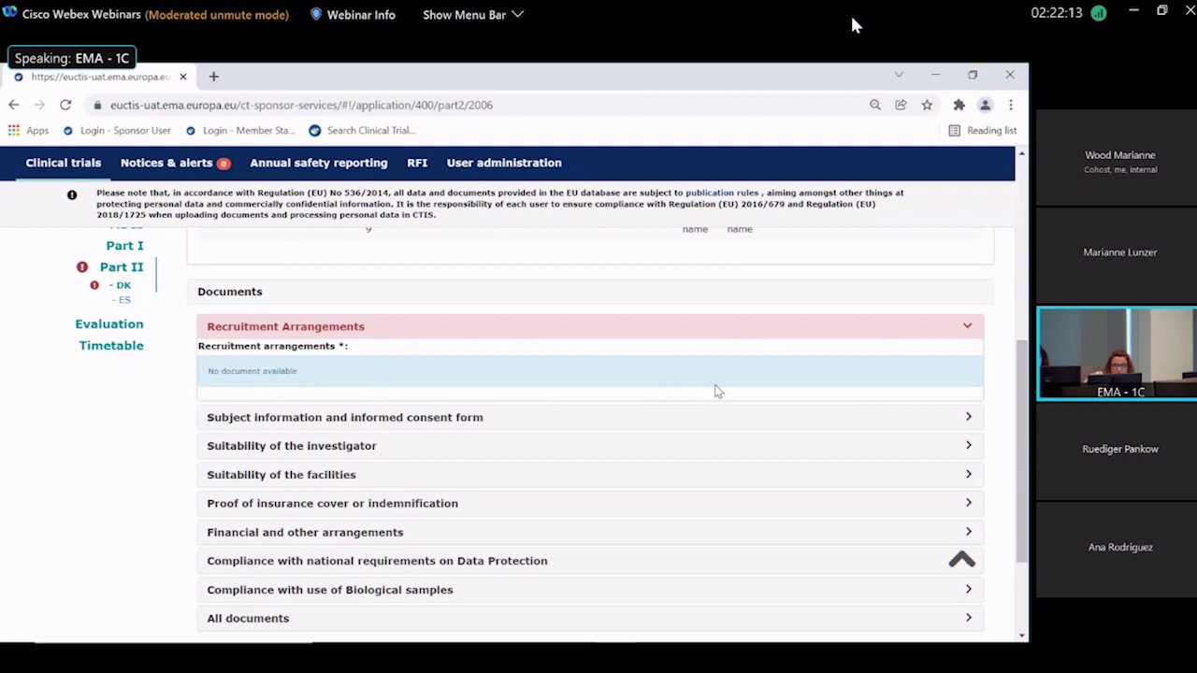
{"action": "scroll", "coordinate": [716, 390], "scroll_direction": "up", "scroll_amount": 3}
Step: Unlock Denmark's Part II and start adding a Recruitment Arrangements document
{"action": "left_click", "coordinate": [984, 241]}
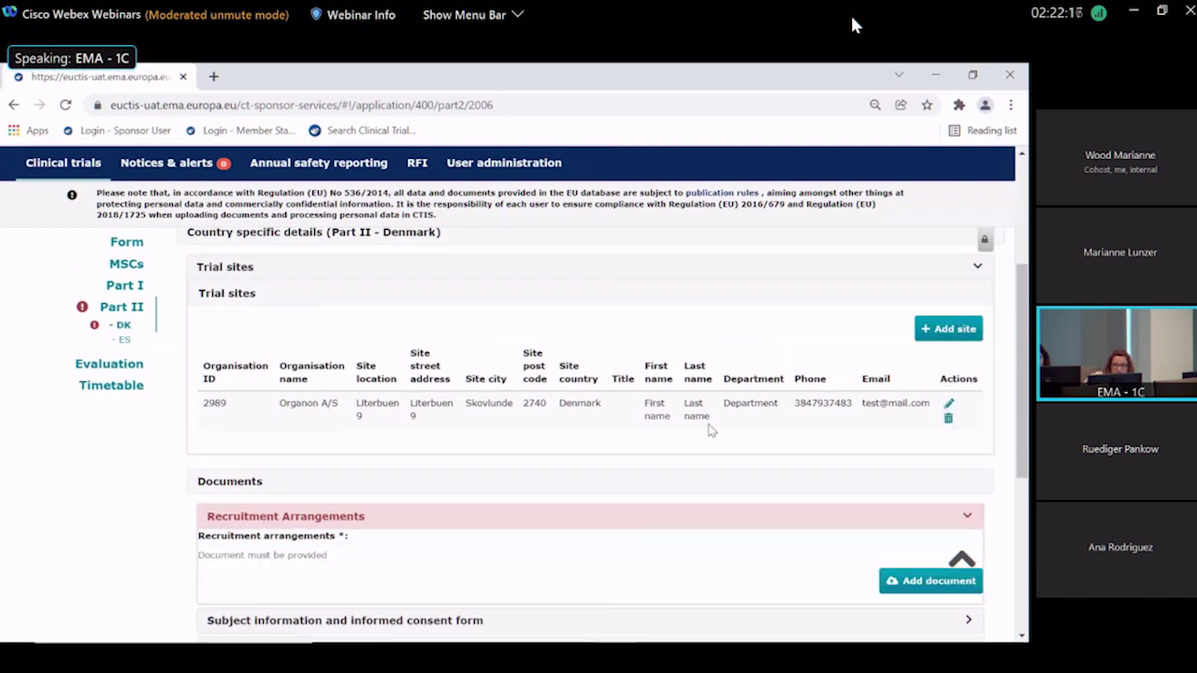
{"action": "scroll", "coordinate": [879, 367], "scroll_direction": "down", "scroll_amount": 2}
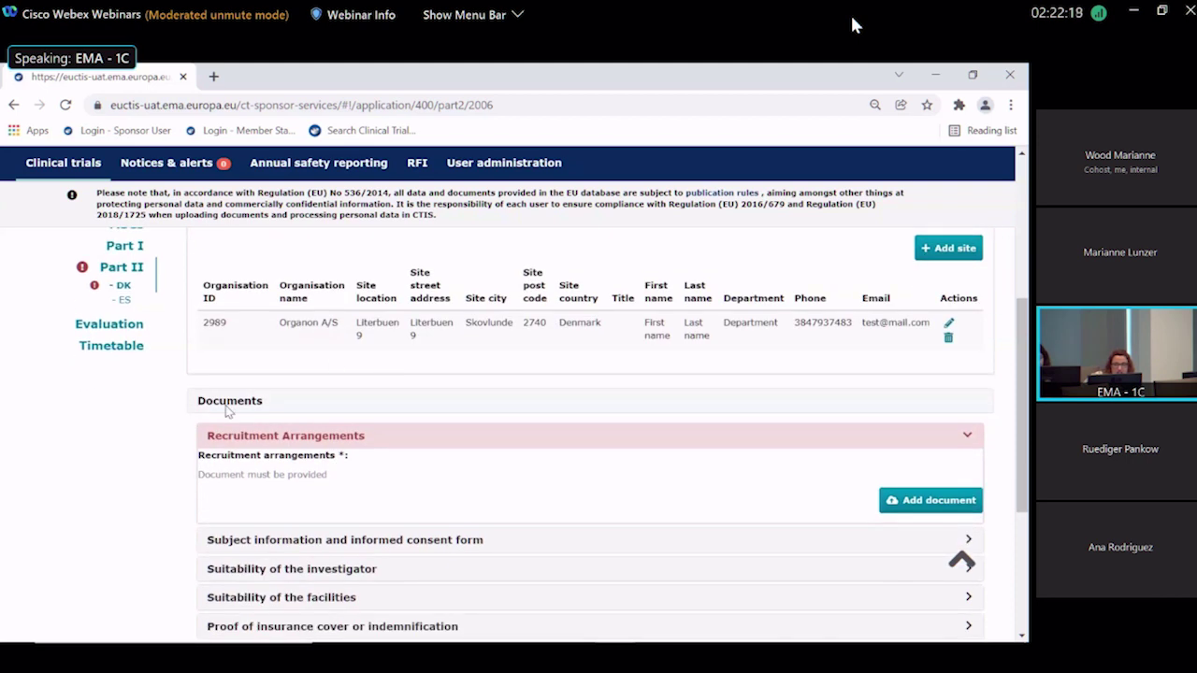
{"action": "left_click", "coordinate": [280, 439]}
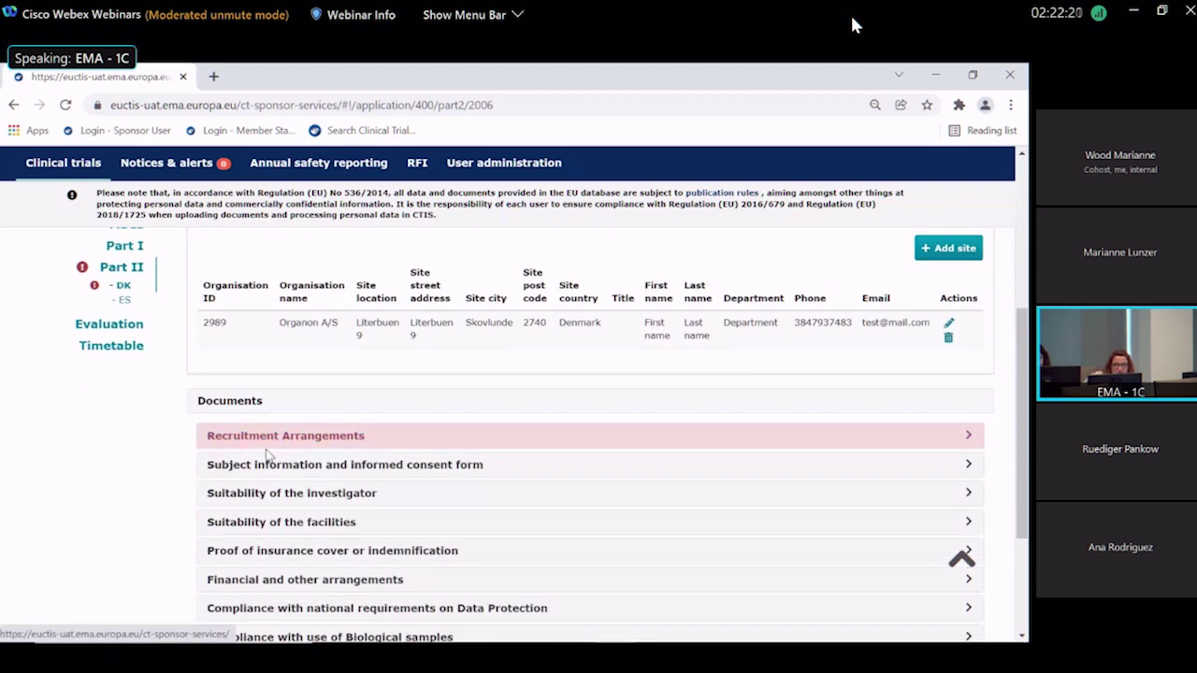
{"action": "scroll", "coordinate": [199, 422], "scroll_direction": "down", "scroll_amount": 2}
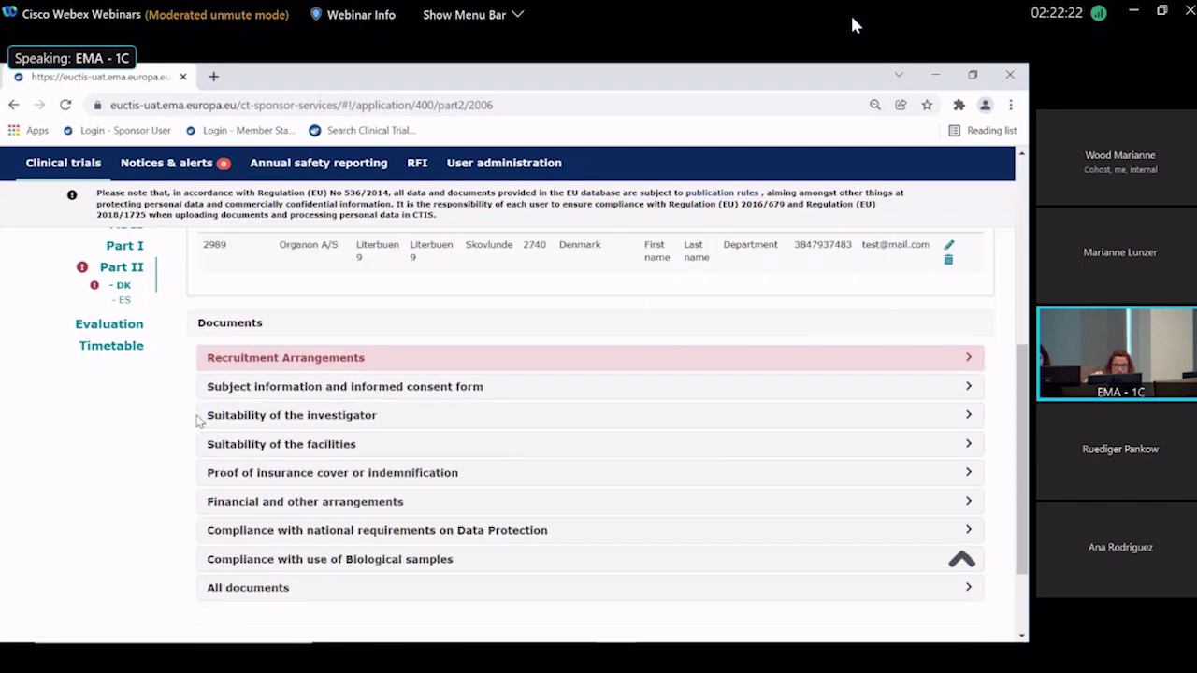
{"action": "left_click", "coordinate": [254, 357]}
{"action": "left_click", "coordinate": [952, 424]}
Step: Upload test.pdf titled 'Recruitment Arrangements', version 1 dated 20/01/2022, to Denmark's Part II
{"action": "left_click", "coordinate": [537, 233]}
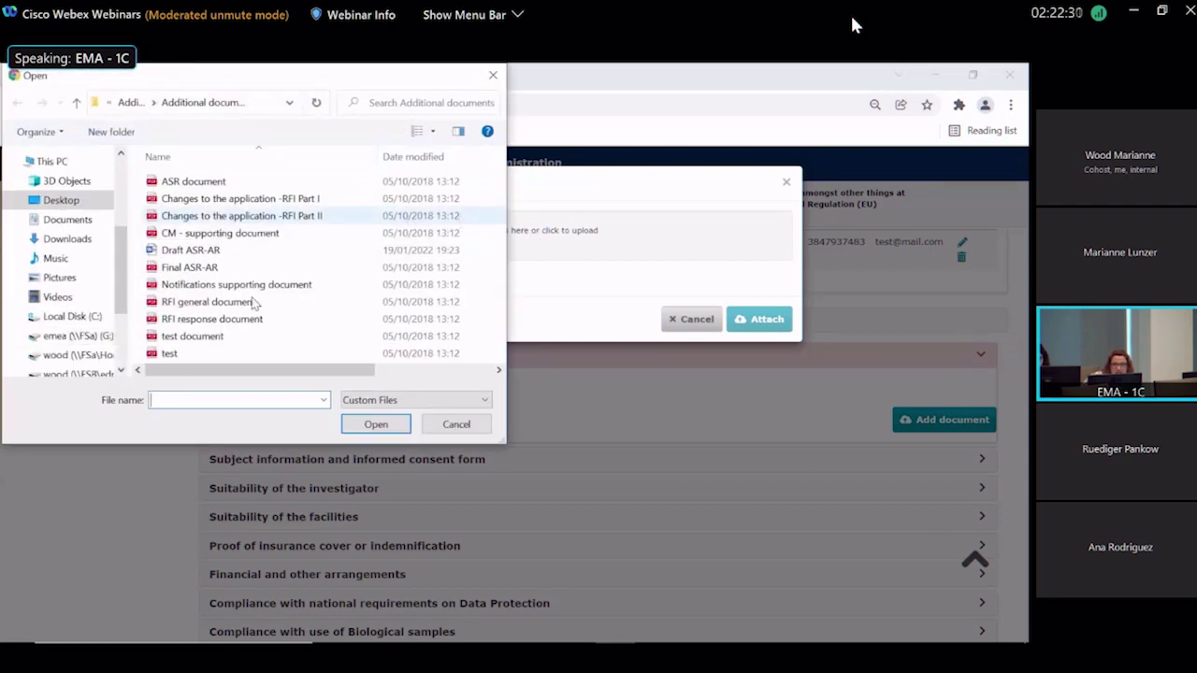
{"action": "left_click", "coordinate": [147, 354]}
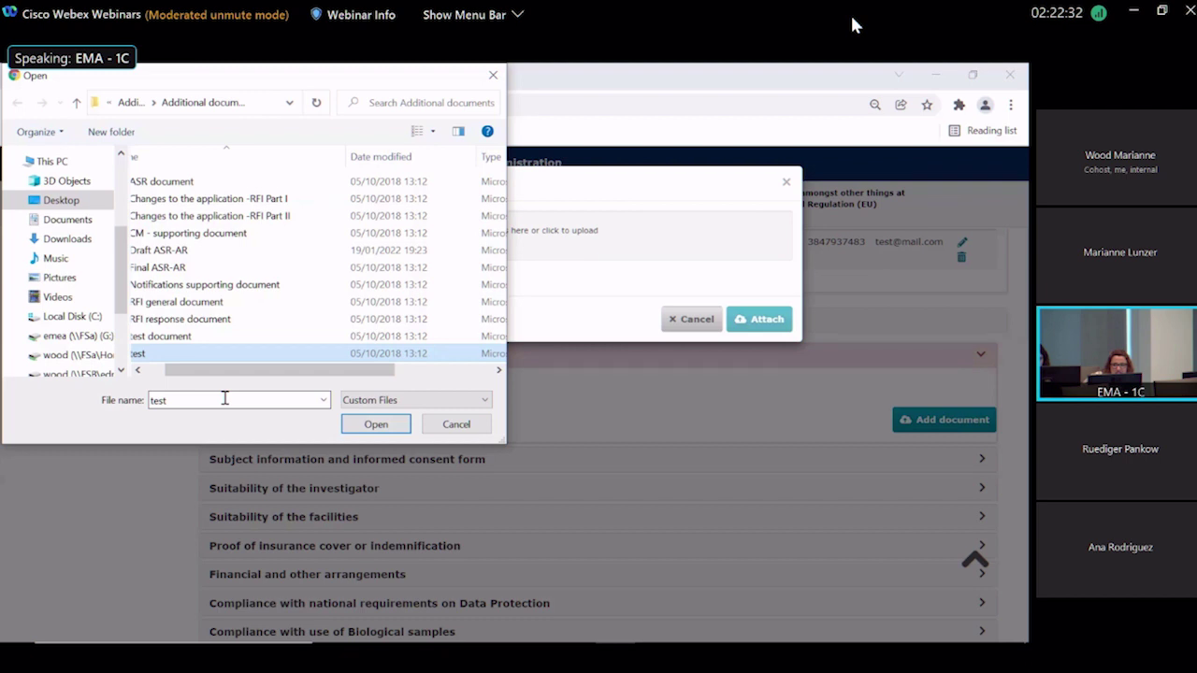
{"action": "left_click", "coordinate": [404, 430]}
{"action": "left_click_drag", "start_coordinate": [308, 318], "coordinate": [146, 313]}
{"action": "type", "text": "Rec"}
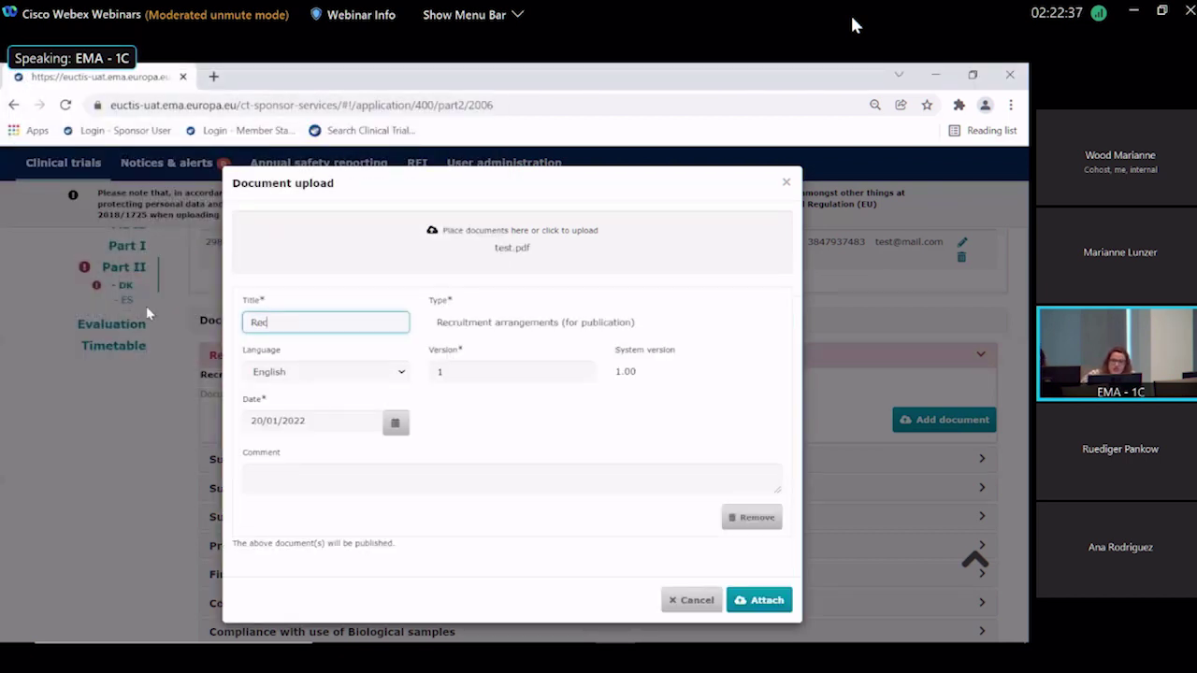
{"action": "type", "text": "ruitment "}
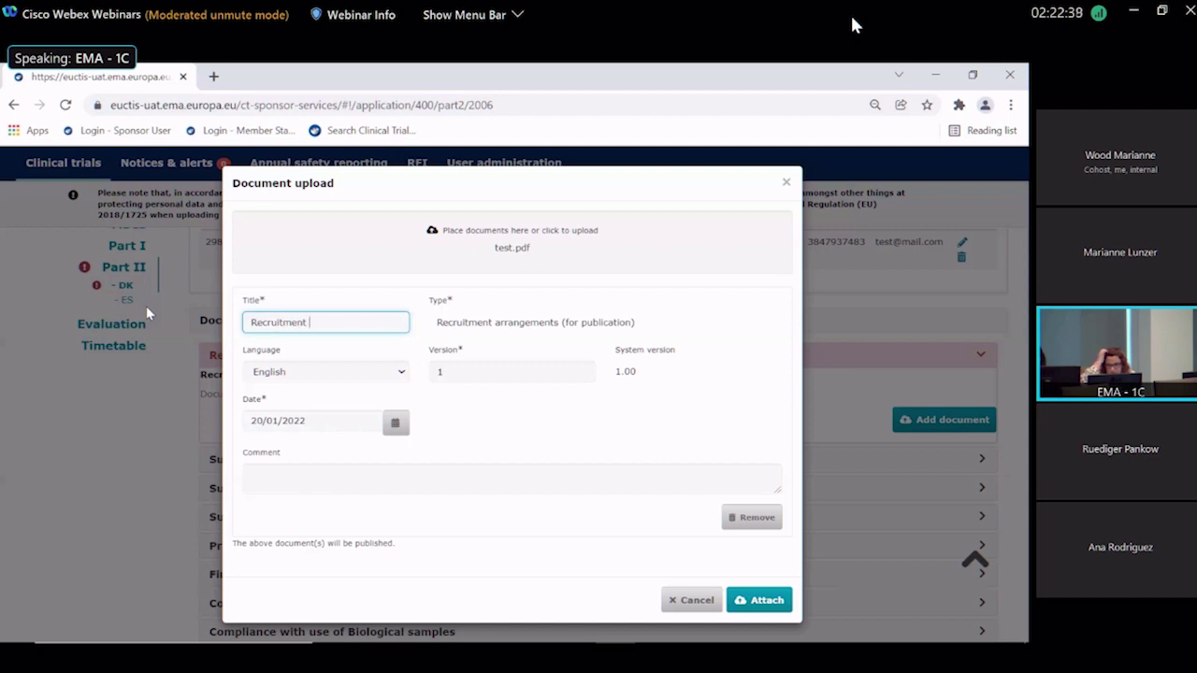
{"action": "type", "text": "Arrangements"}
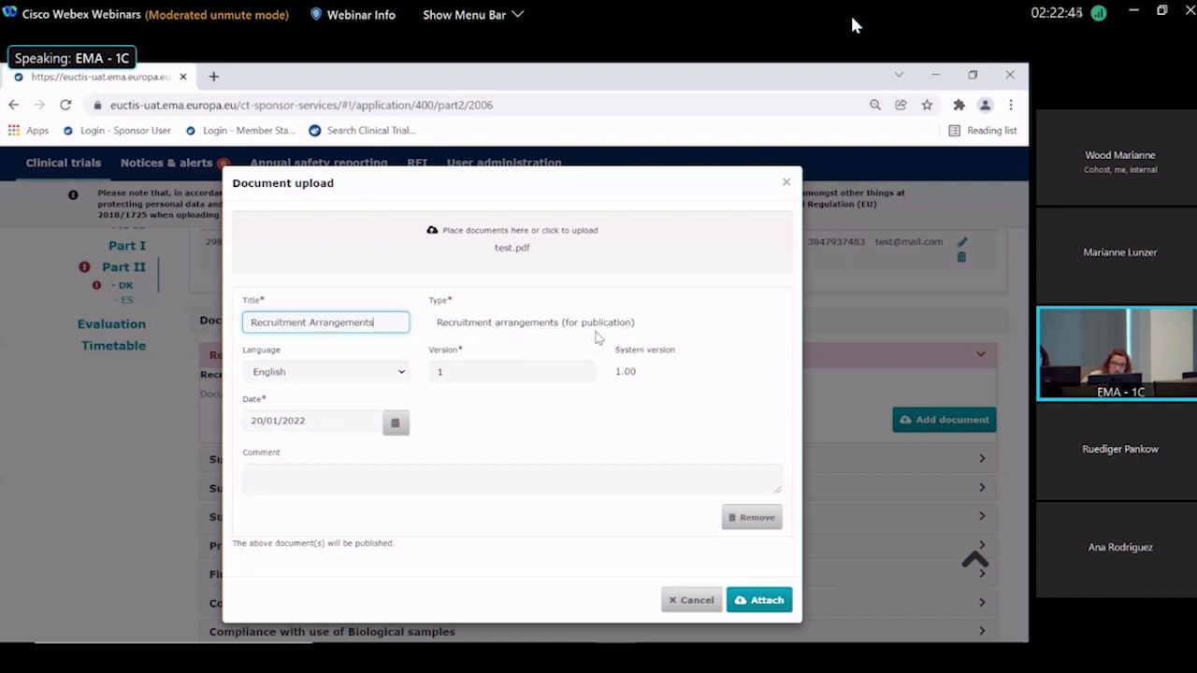
{"action": "left_click", "coordinate": [767, 602]}
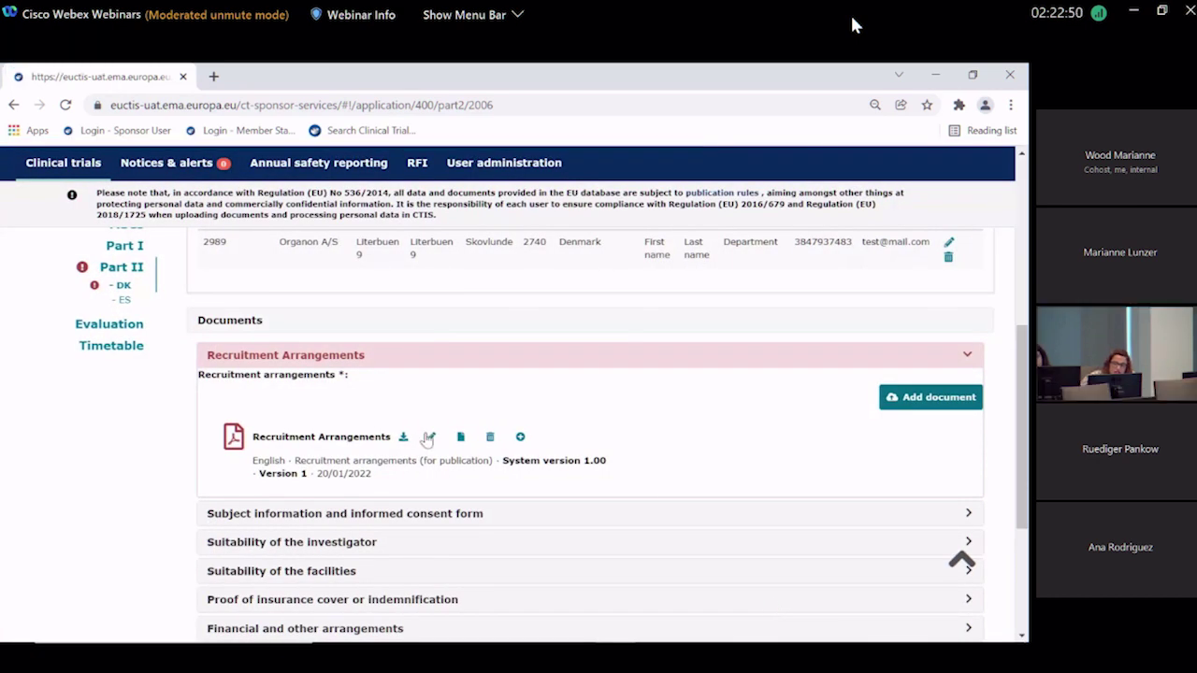
Step: Save and lock Denmark's Part II, then validate the application to clear missing-document errors
{"action": "scroll", "coordinate": [807, 454], "scroll_direction": "up", "scroll_amount": 5}
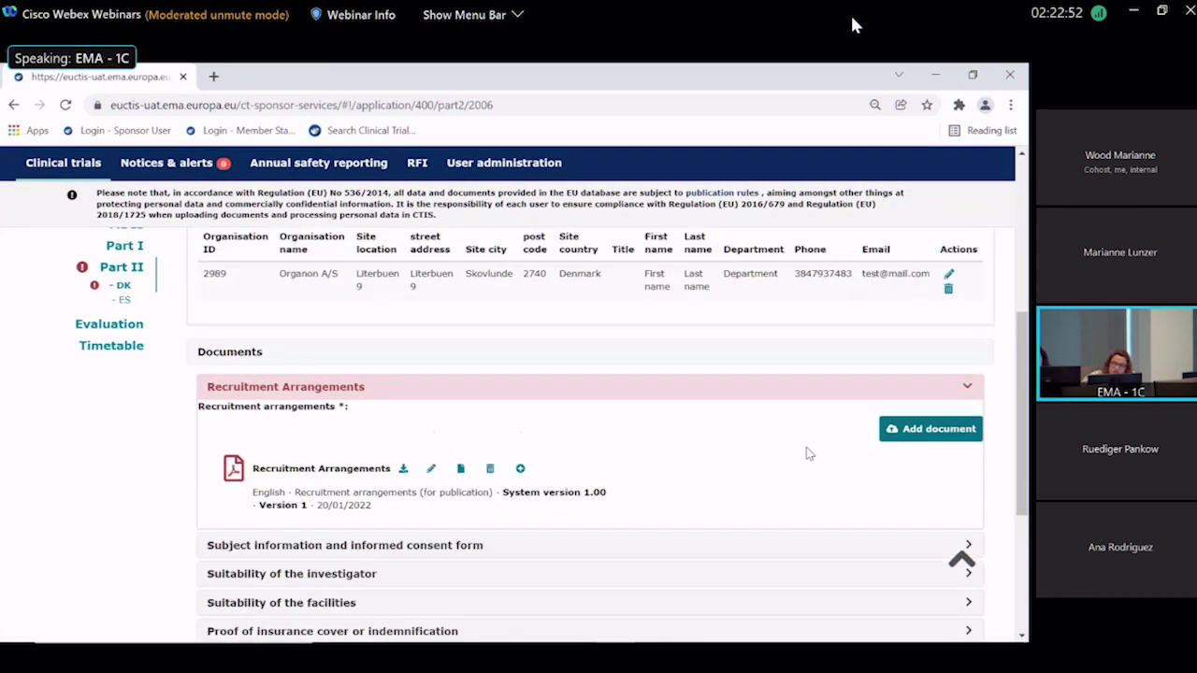
{"action": "left_click", "coordinate": [987, 327]}
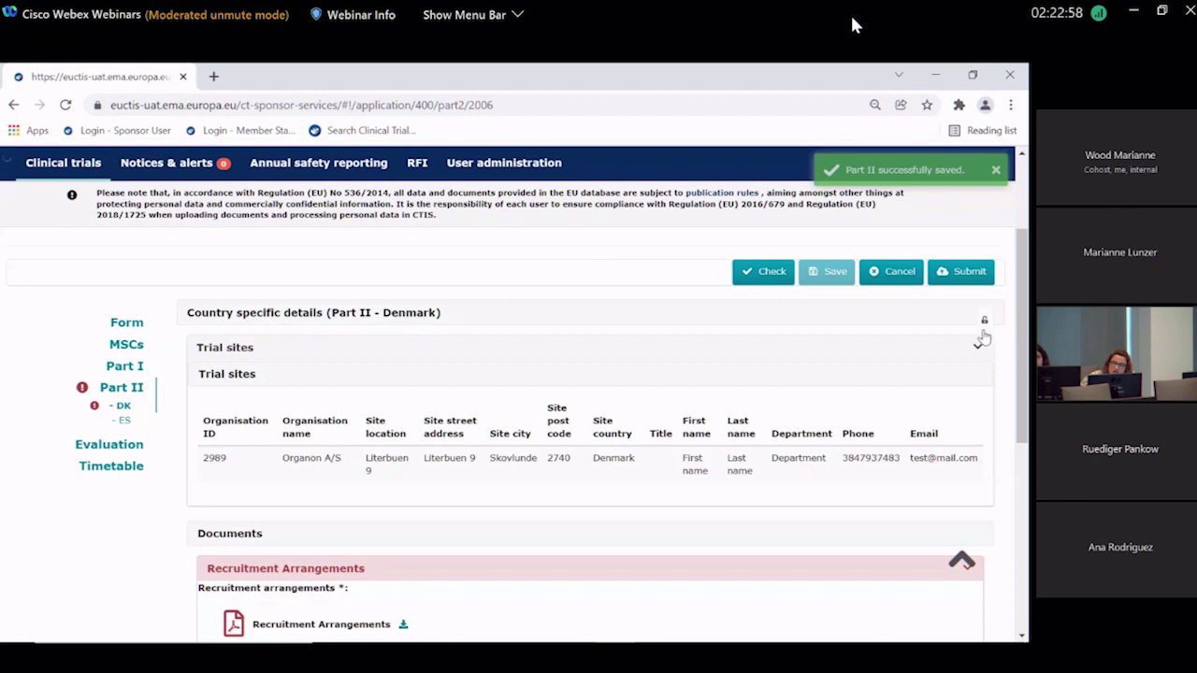
{"action": "left_click", "coordinate": [766, 273]}
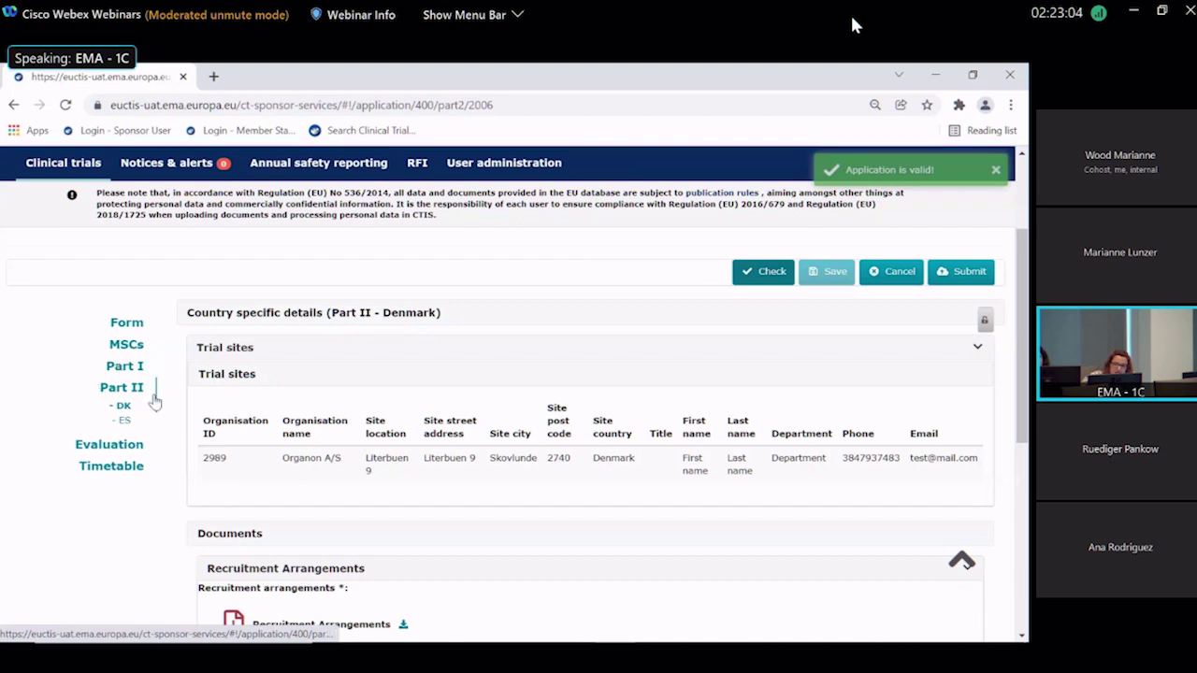
Step: Collapse the Recruitment Arrangements documents section
{"action": "scroll", "coordinate": [206, 415], "scroll_direction": "down", "scroll_amount": 1}
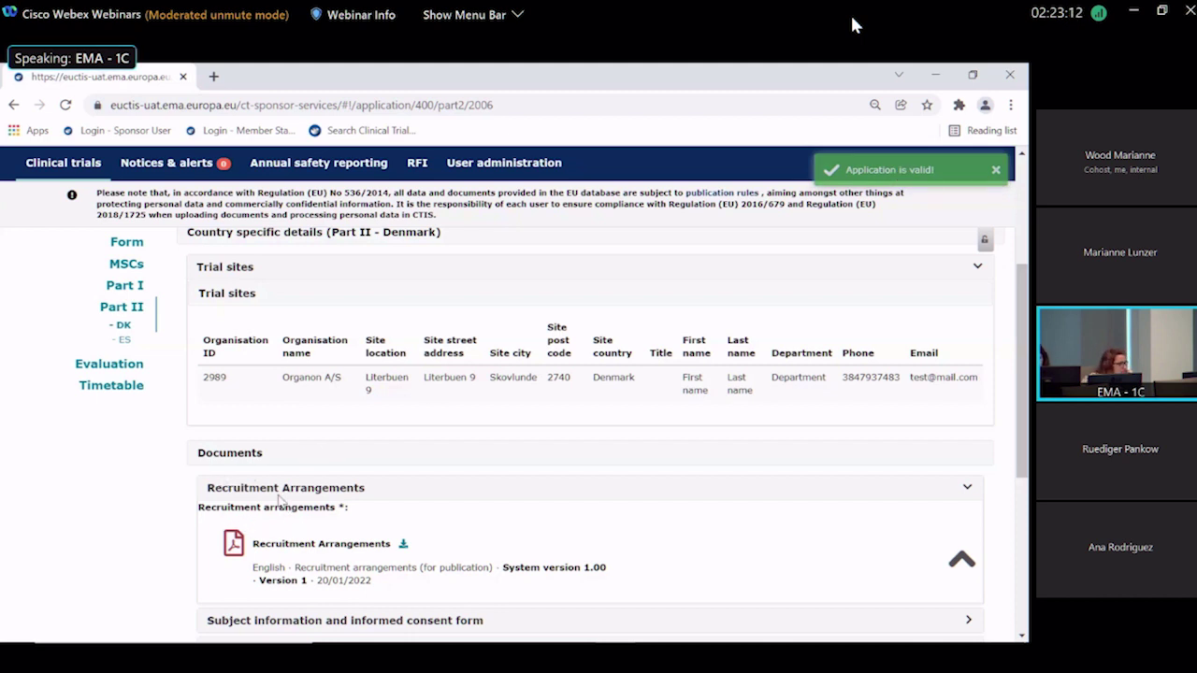
{"action": "left_click", "coordinate": [279, 493]}
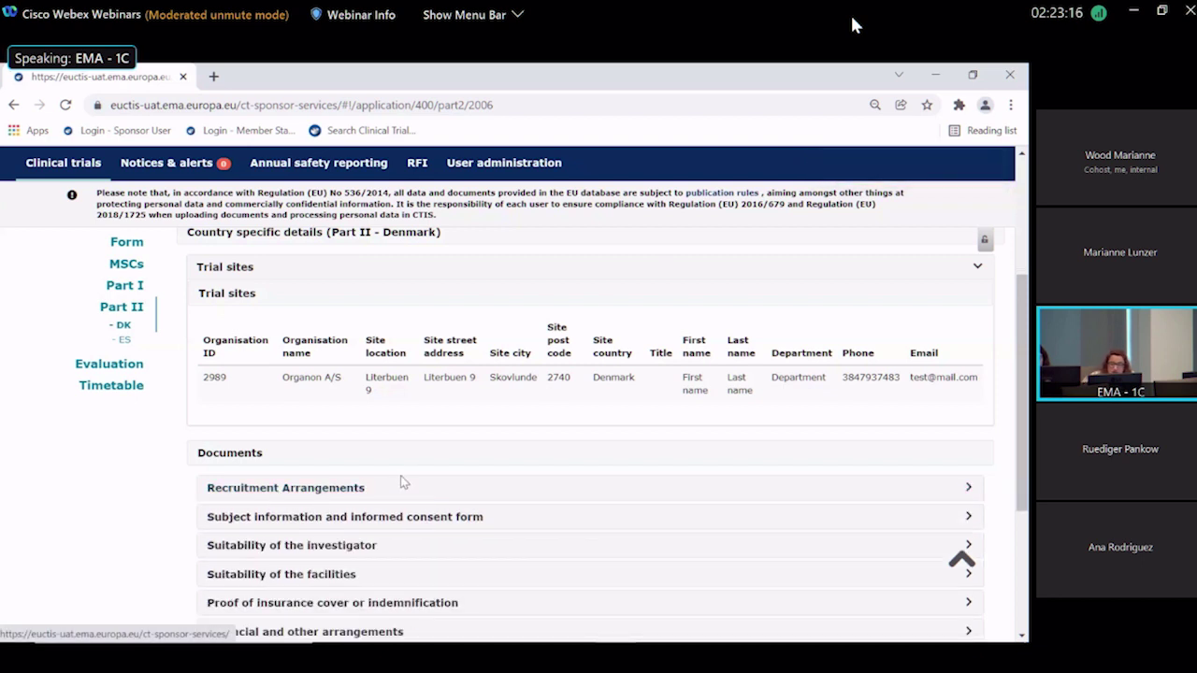
{"action": "scroll", "coordinate": [677, 449], "scroll_direction": "up", "scroll_amount": 2}
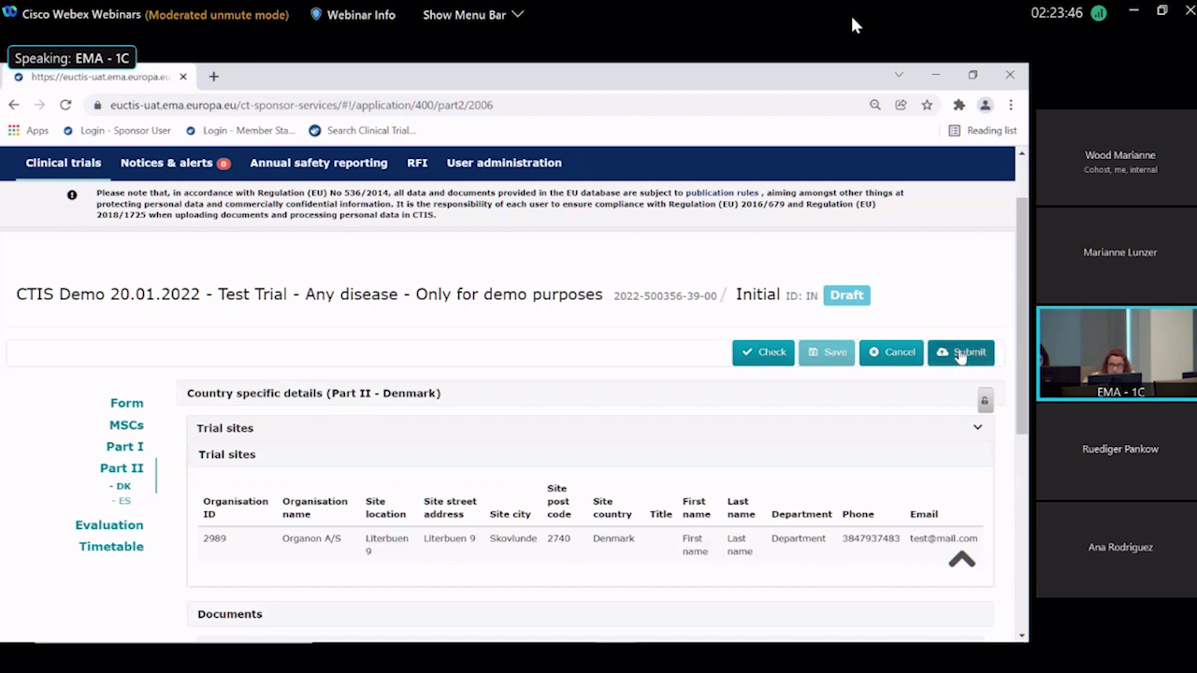
Step: Start the submission and include Part II Spain alongside Part I and Part II Denmark
{"action": "left_click", "coordinate": [958, 354]}
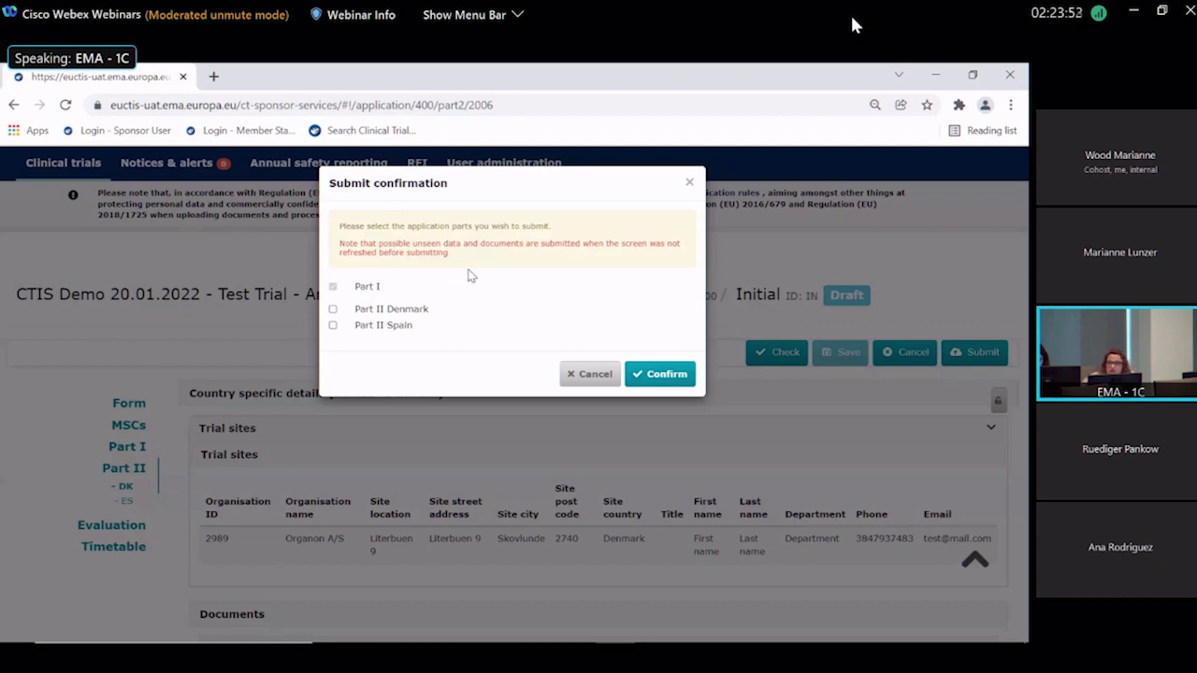
{"action": "left_click", "coordinate": [334, 325]}
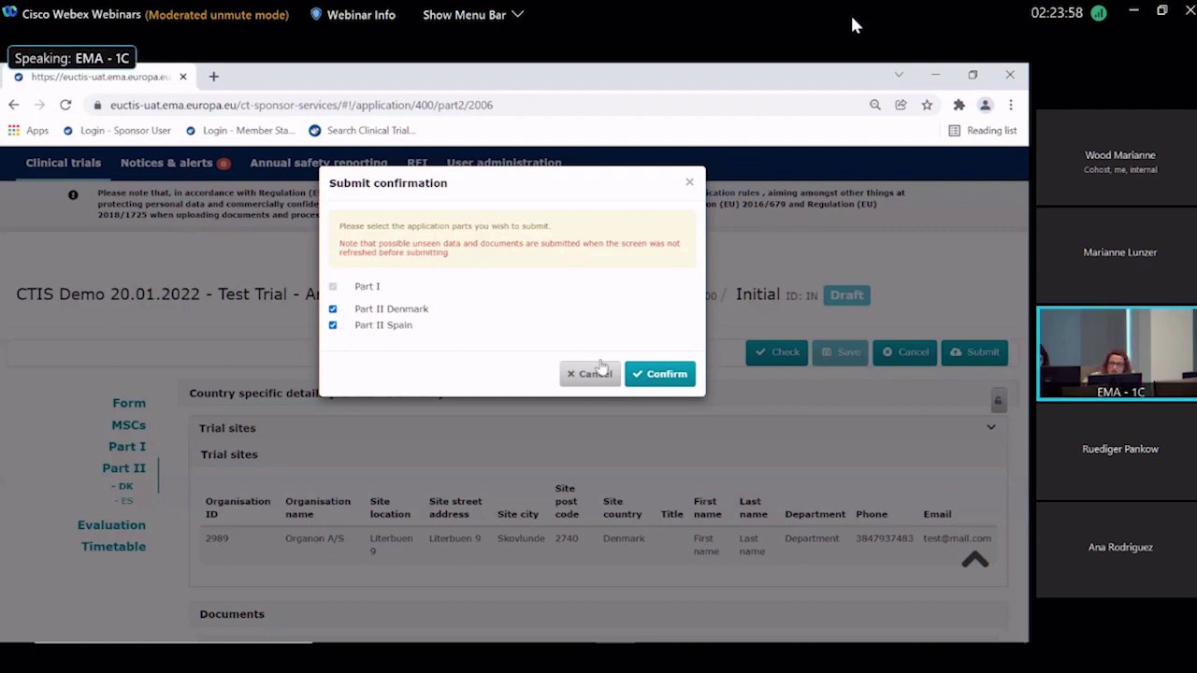
{"action": "left_click", "coordinate": [674, 374]}
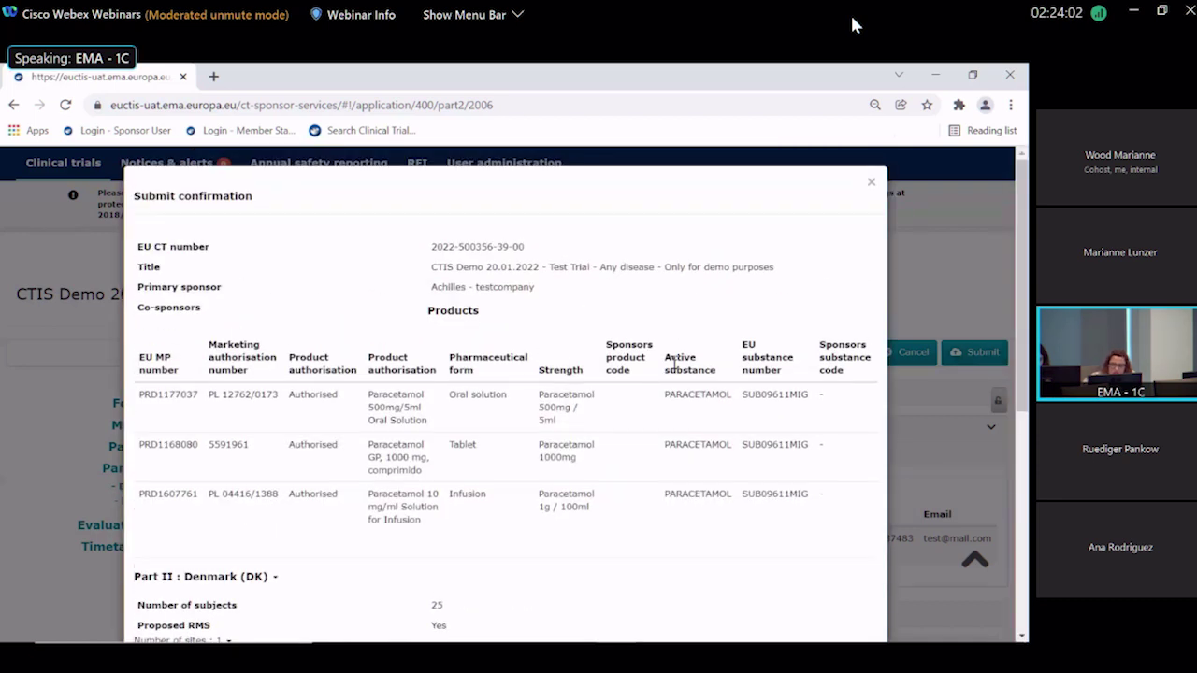
Step: Review the submission summary, agree to the sponsor declaration, and confirm the submission
{"action": "scroll", "coordinate": [673, 363], "scroll_direction": "down", "scroll_amount": 1}
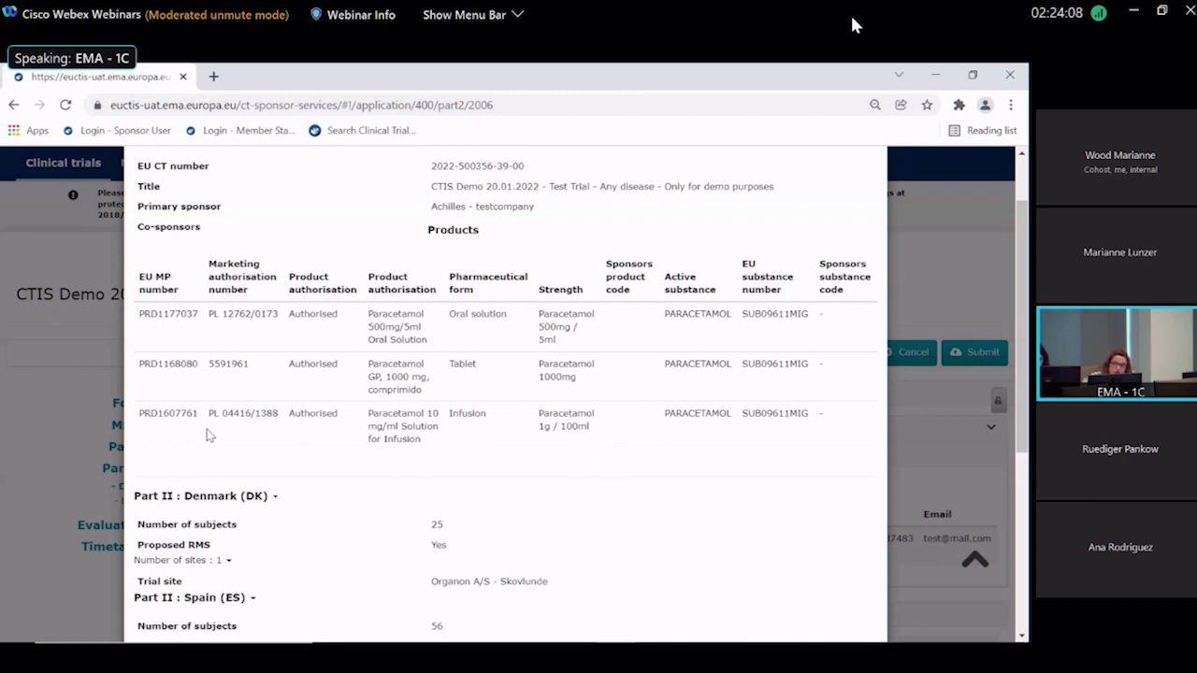
{"action": "scroll", "coordinate": [326, 409], "scroll_direction": "up", "scroll_amount": 1}
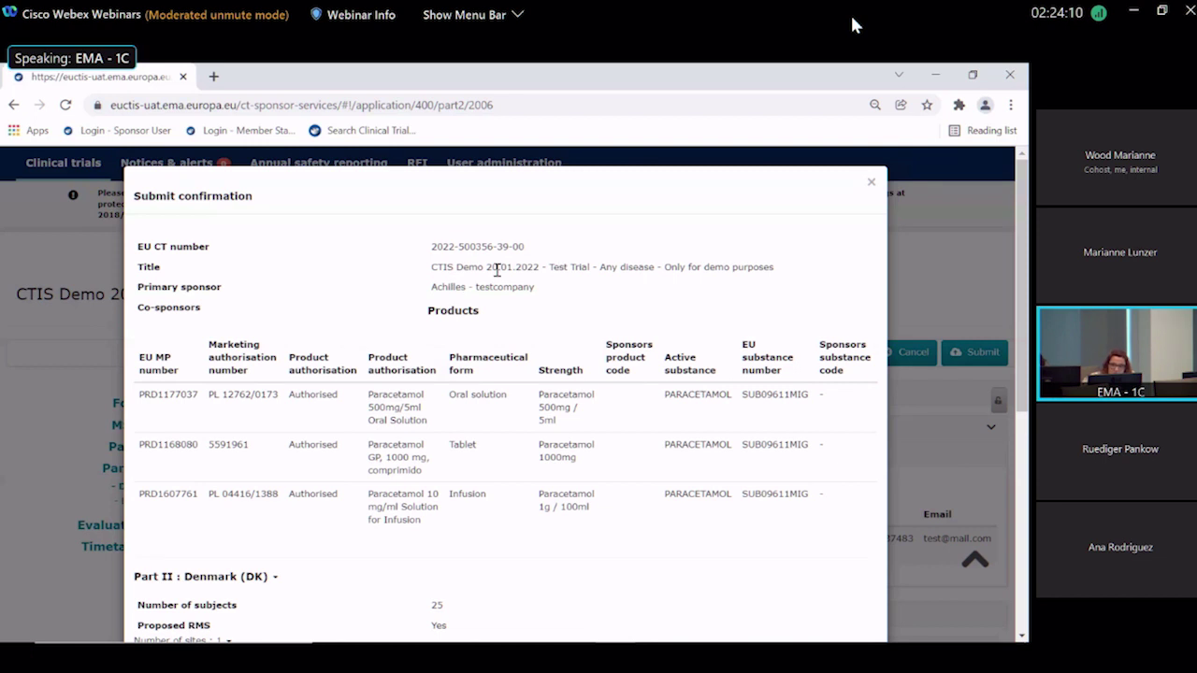
{"action": "scroll", "coordinate": [542, 304], "scroll_direction": "down", "scroll_amount": 1}
{"action": "scroll", "coordinate": [543, 301], "scroll_direction": "down", "scroll_amount": 2}
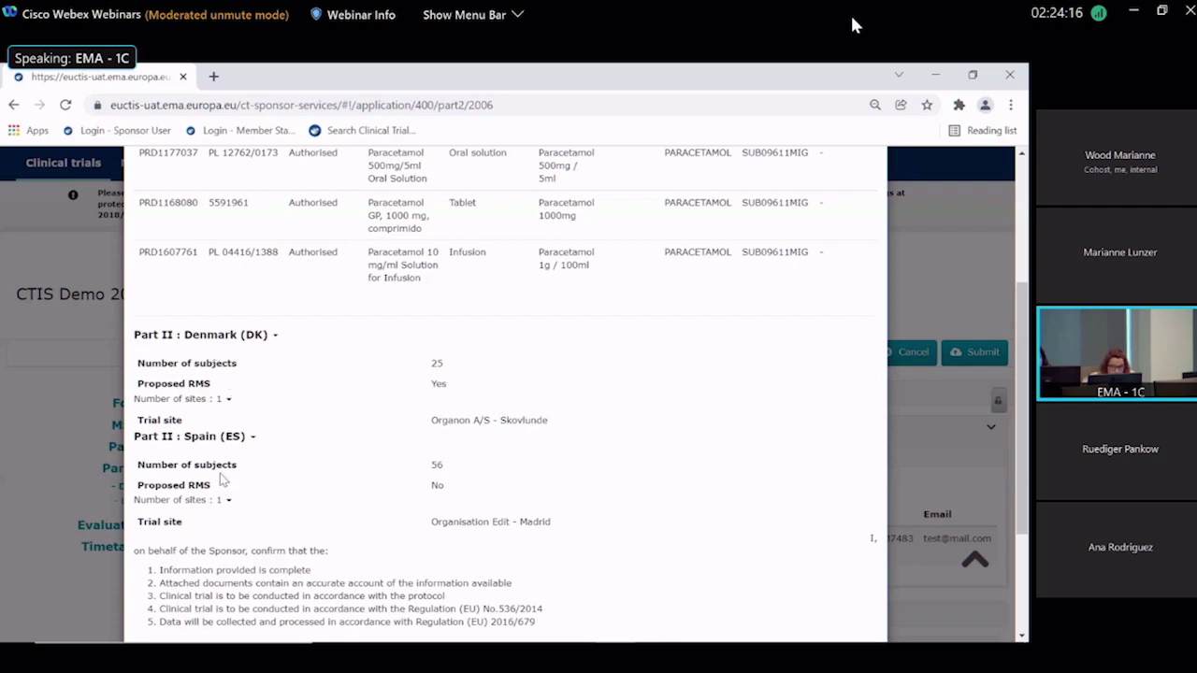
{"action": "scroll", "coordinate": [222, 480], "scroll_direction": "down", "scroll_amount": 1}
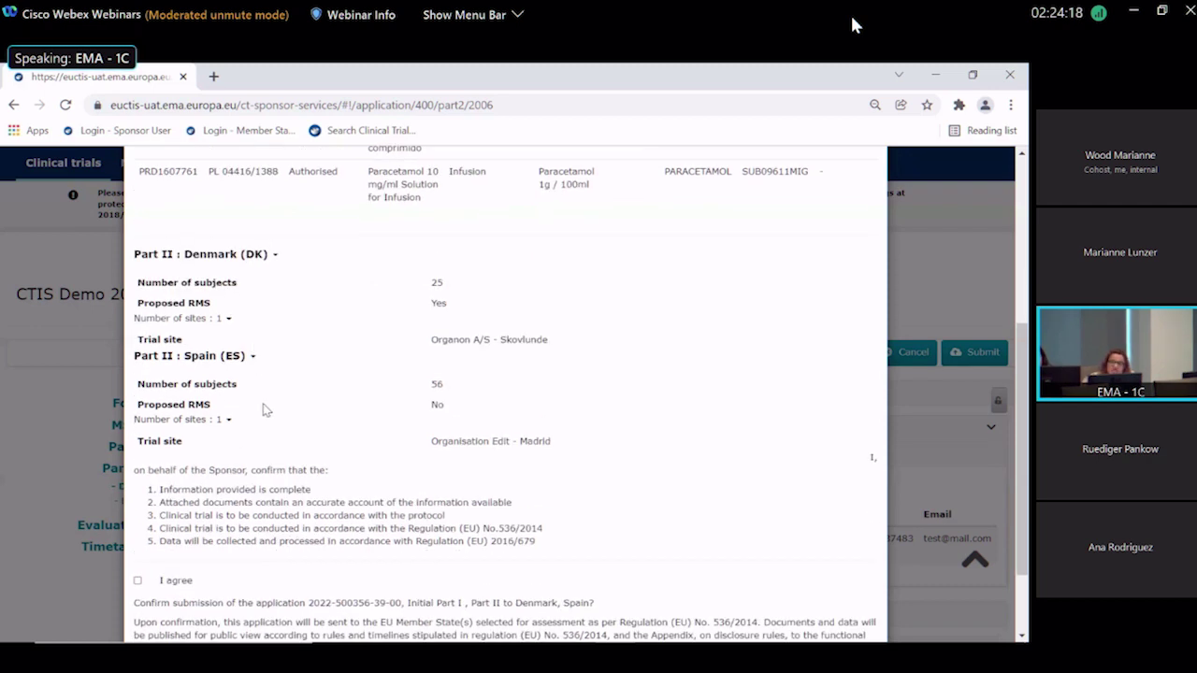
{"action": "scroll", "coordinate": [264, 403], "scroll_direction": "down", "scroll_amount": 1}
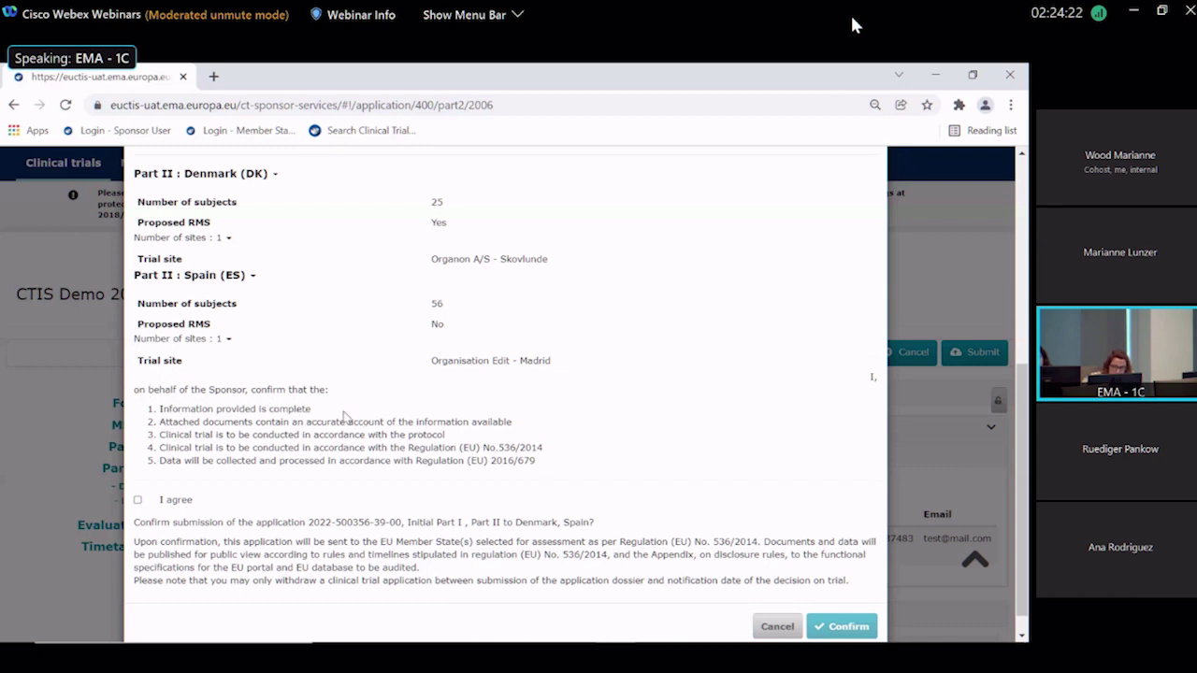
{"action": "left_click", "coordinate": [171, 503]}
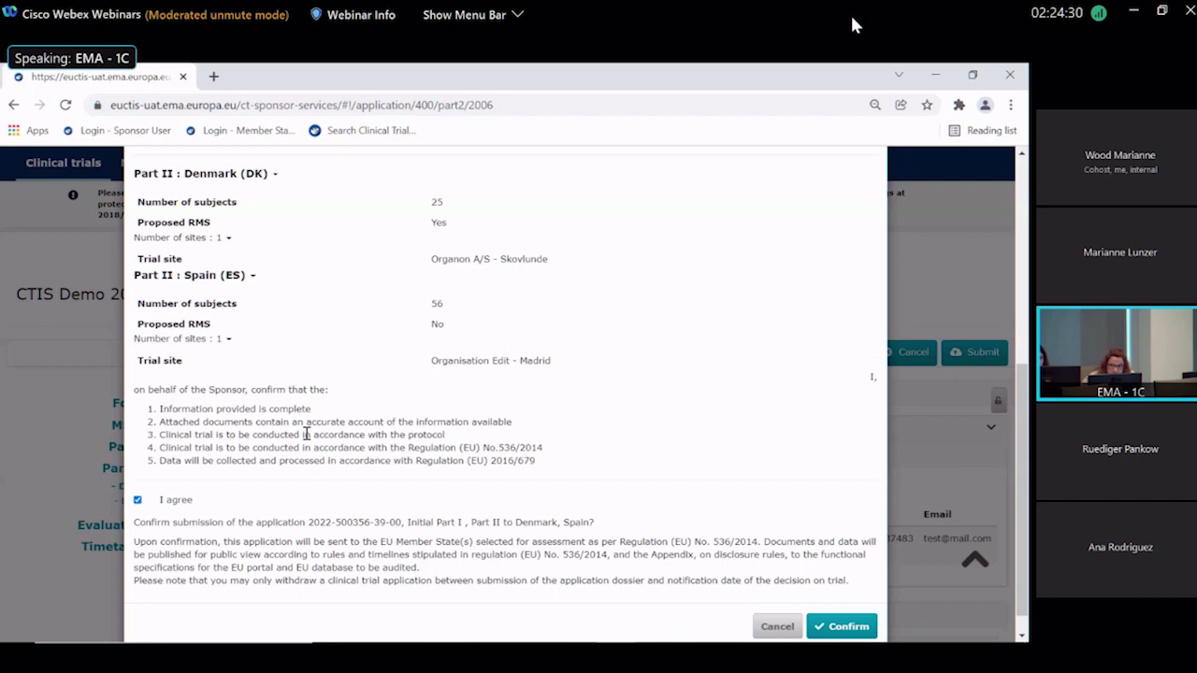
{"action": "scroll", "coordinate": [304, 434], "scroll_direction": "down", "scroll_amount": 1}
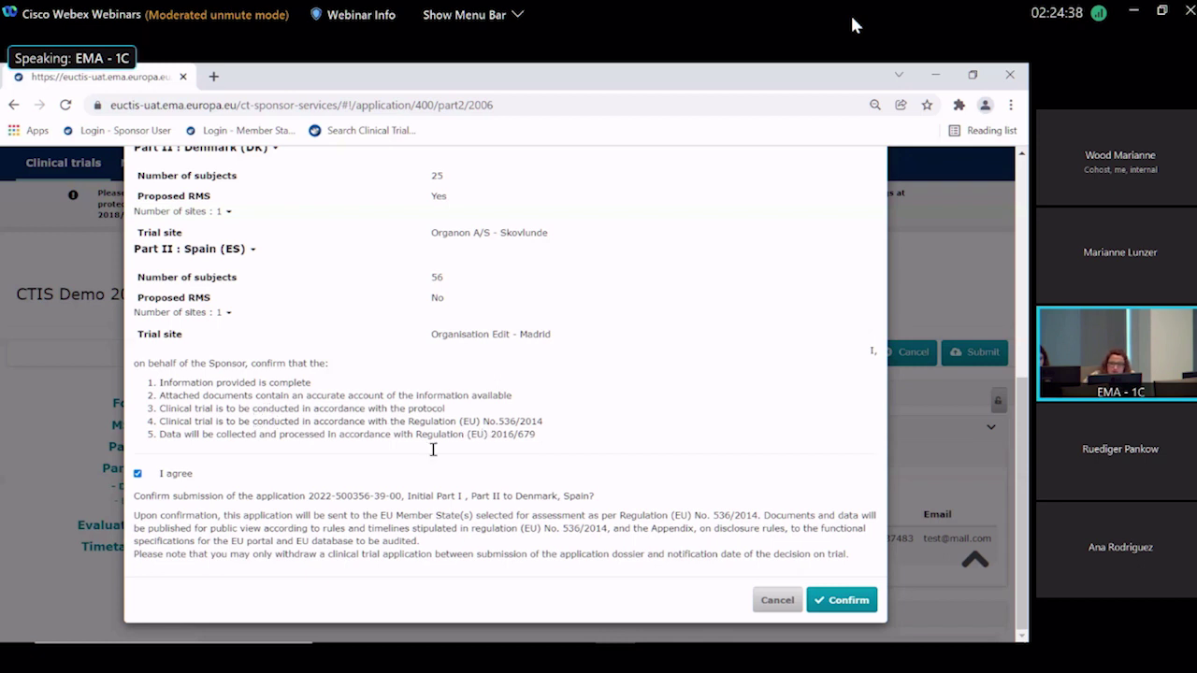
{"action": "left_click", "coordinate": [137, 474]}
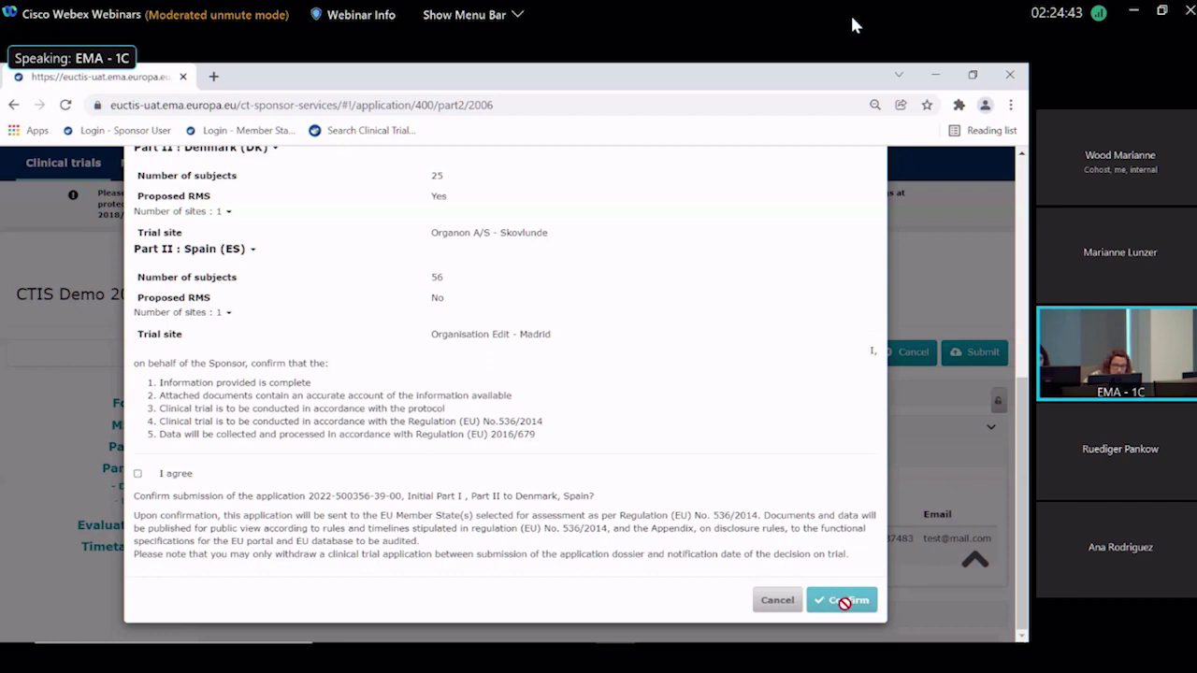
{"action": "left_click", "coordinate": [138, 474]}
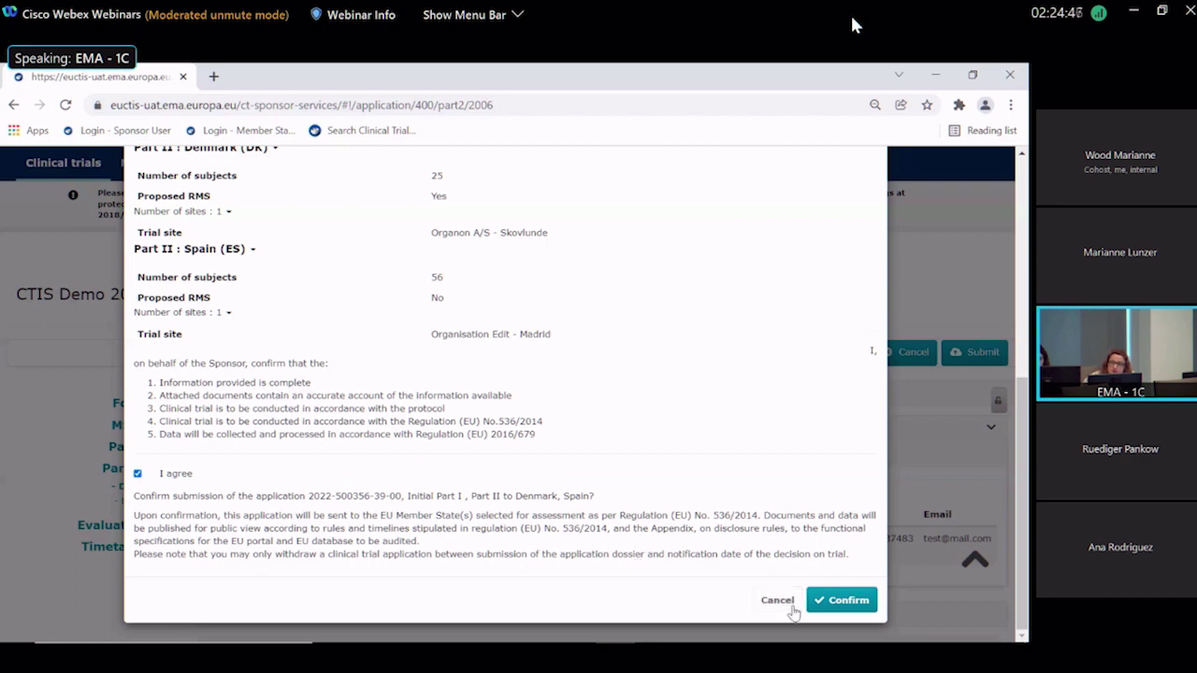
{"action": "left_click", "coordinate": [856, 612]}
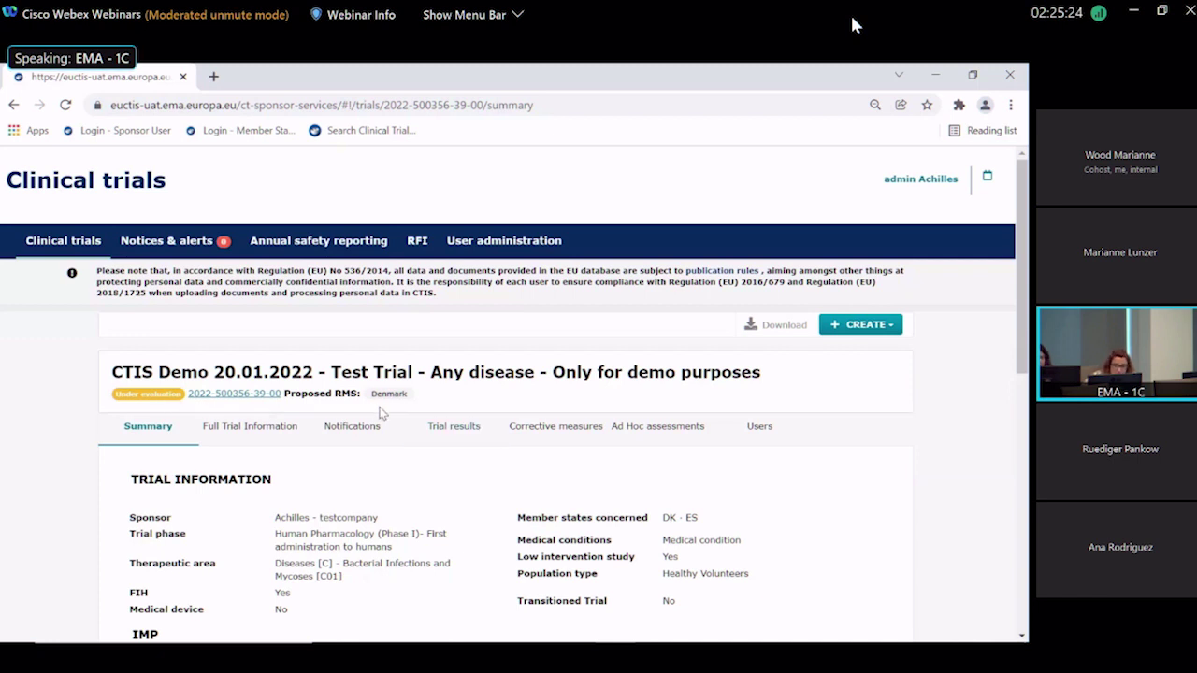
Step: Expand the Paracetamol 500mg/5ml Oral Solution details and check DK and ES are under evaluation from 20/01/2022
{"action": "scroll", "coordinate": [387, 408], "scroll_direction": "down", "scroll_amount": 4}
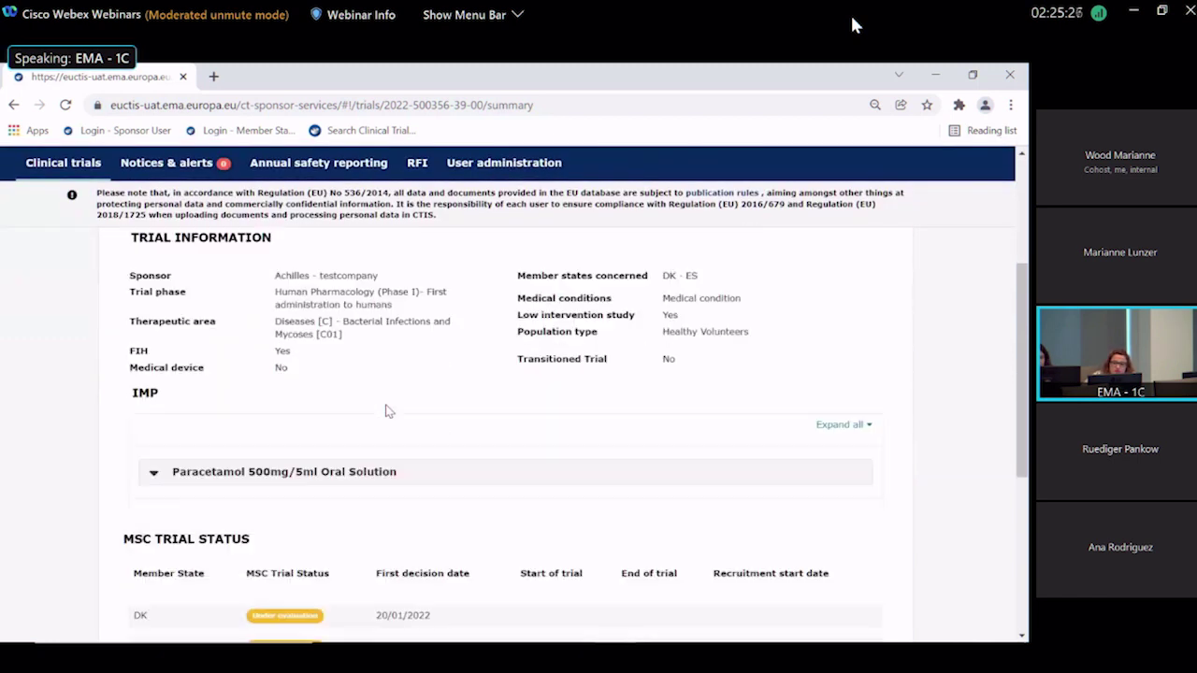
{"action": "left_click", "coordinate": [175, 396]}
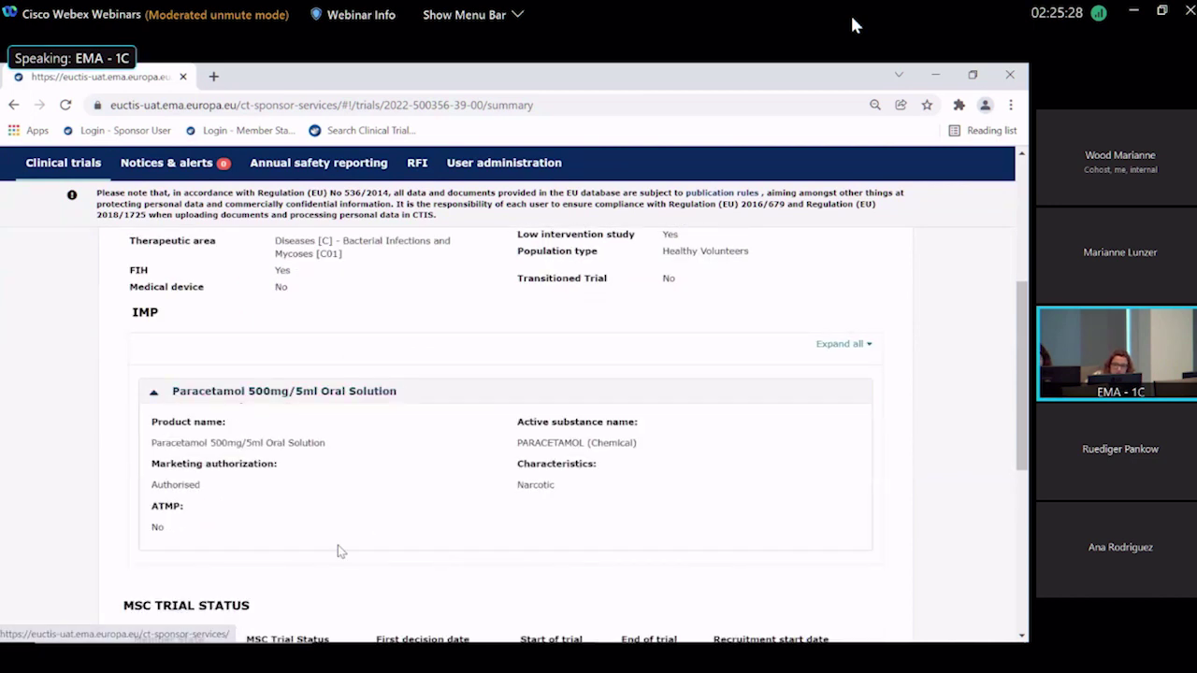
{"action": "scroll", "coordinate": [326, 455], "scroll_direction": "down", "scroll_amount": 3}
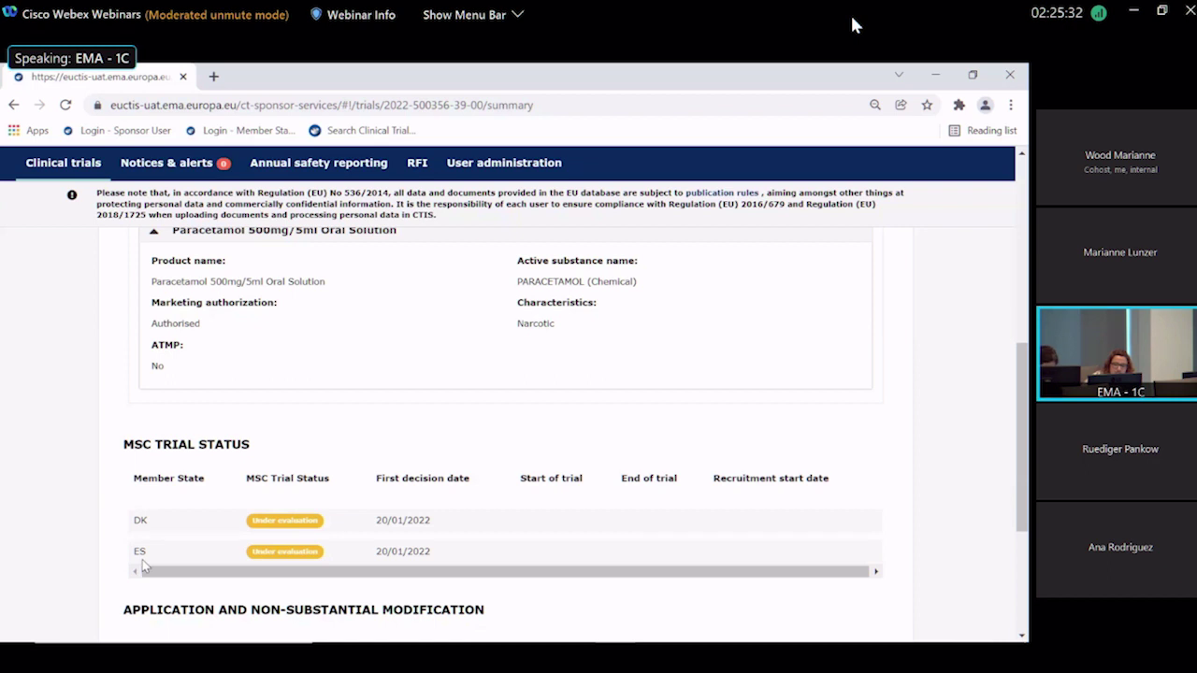
{"action": "scroll", "coordinate": [143, 560], "scroll_direction": "down", "scroll_amount": 2}
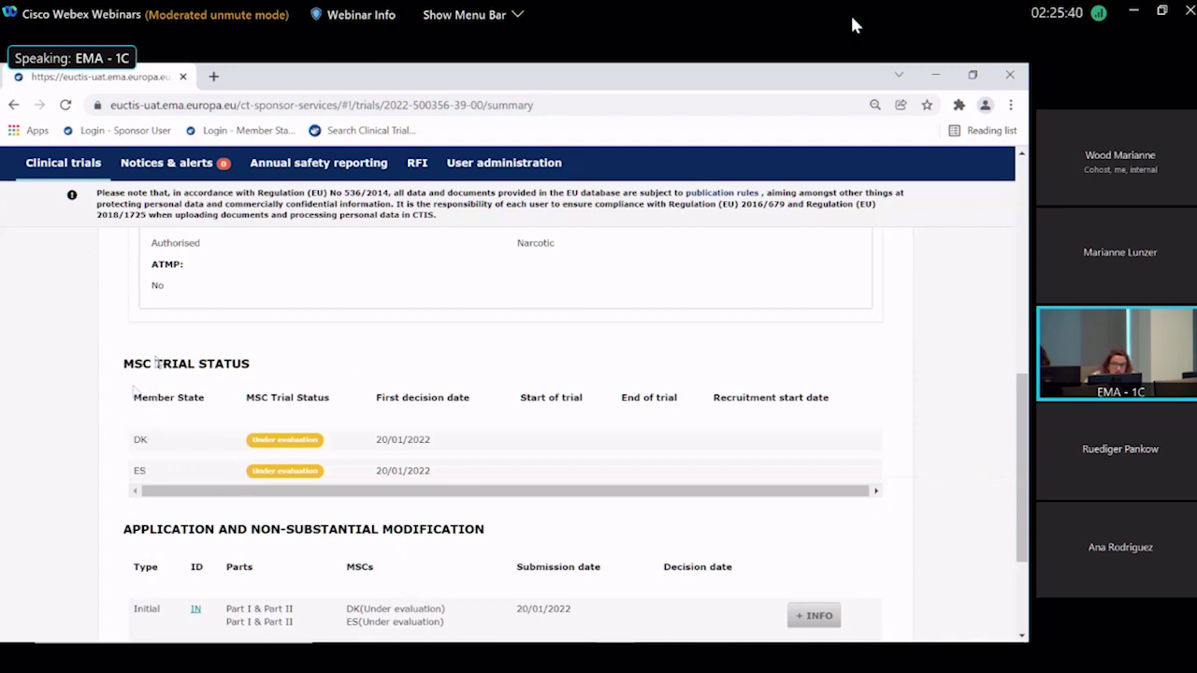
{"action": "scroll", "coordinate": [281, 535], "scroll_direction": "down", "scroll_amount": 1}
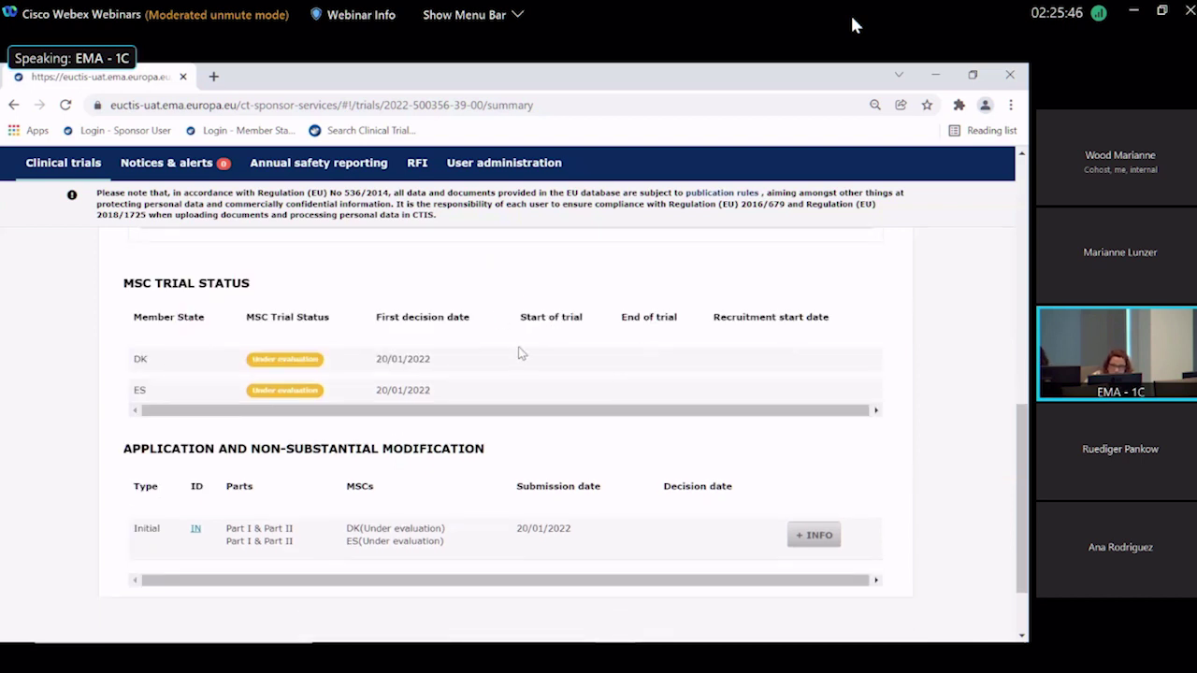
{"action": "scroll", "coordinate": [165, 436], "scroll_direction": "down", "scroll_amount": 1}
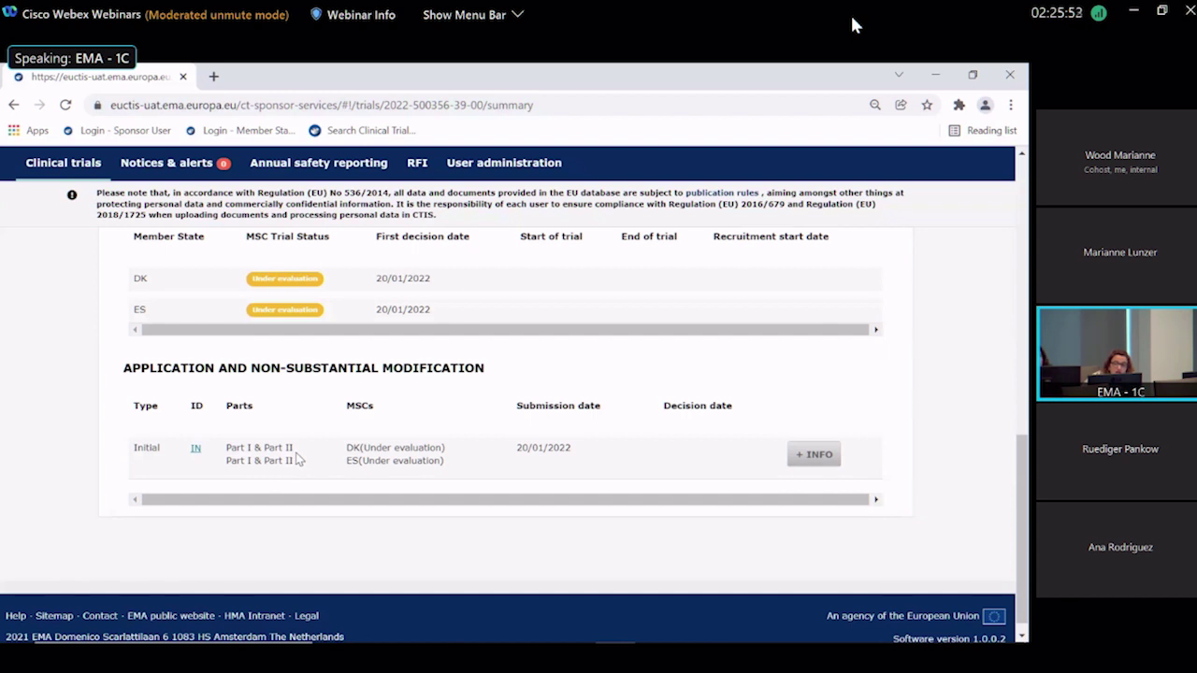
{"action": "left_click_drag", "start_coordinate": [363, 447], "coordinate": [425, 448]}
{"action": "left_click", "coordinate": [351, 454]}
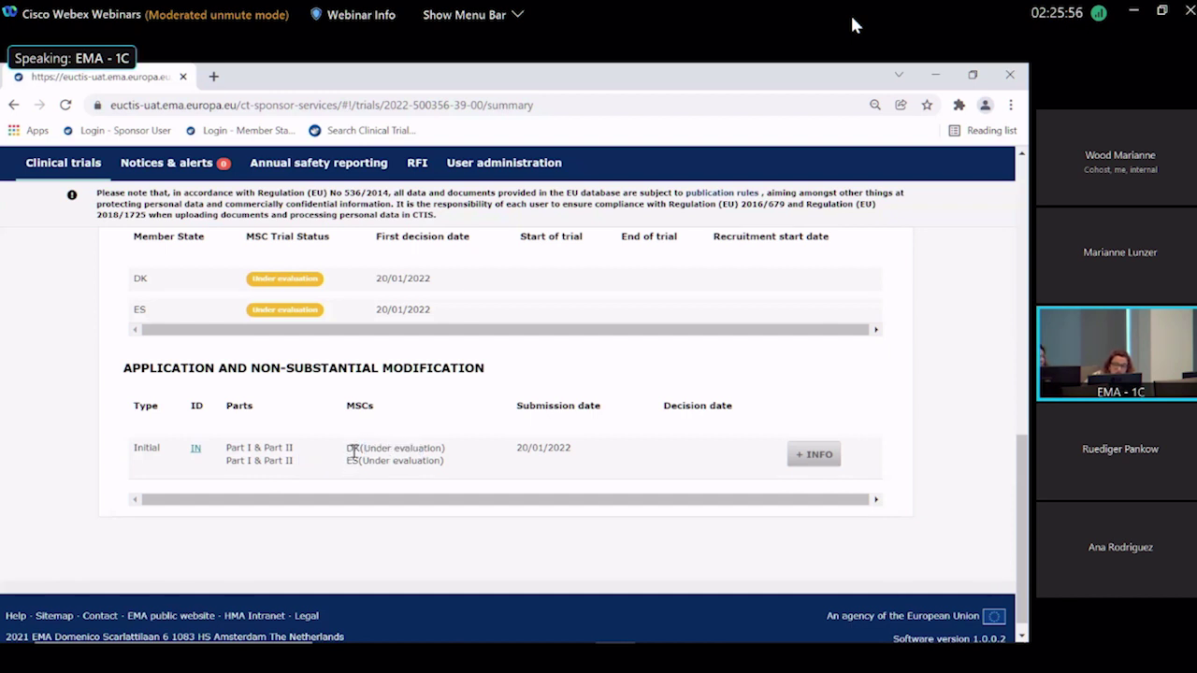
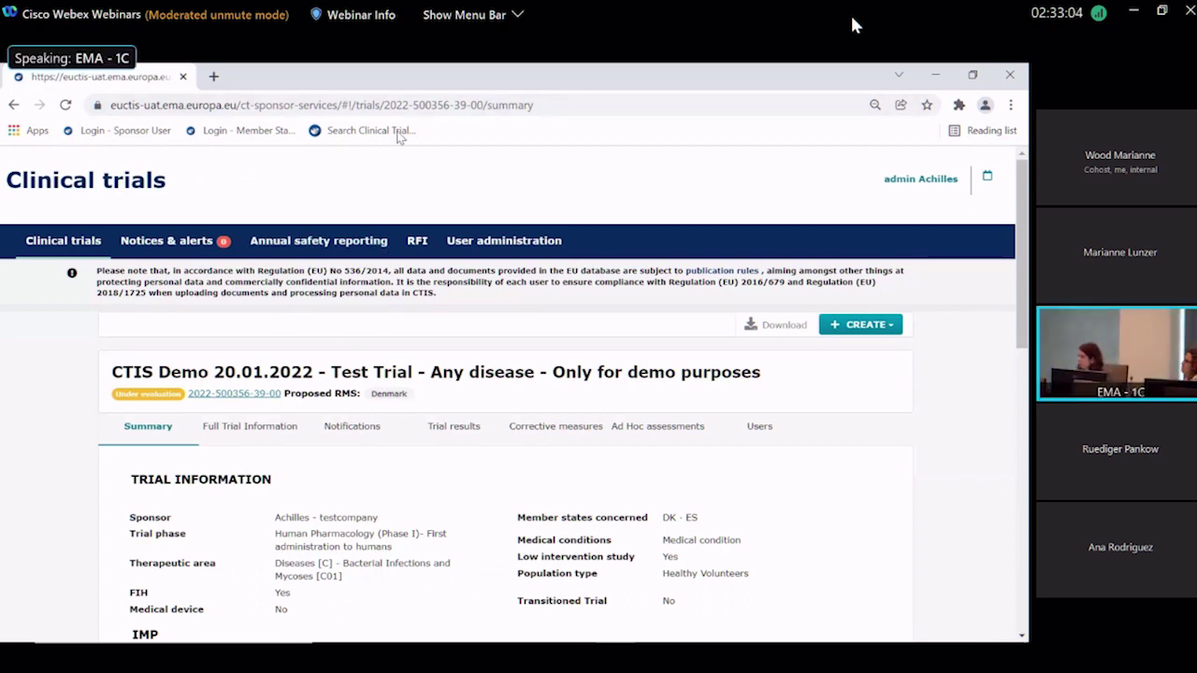
Step: Open the Member State login page in a new tab and log out of the sponsor account
{"action": "left_click", "coordinate": [213, 76]}
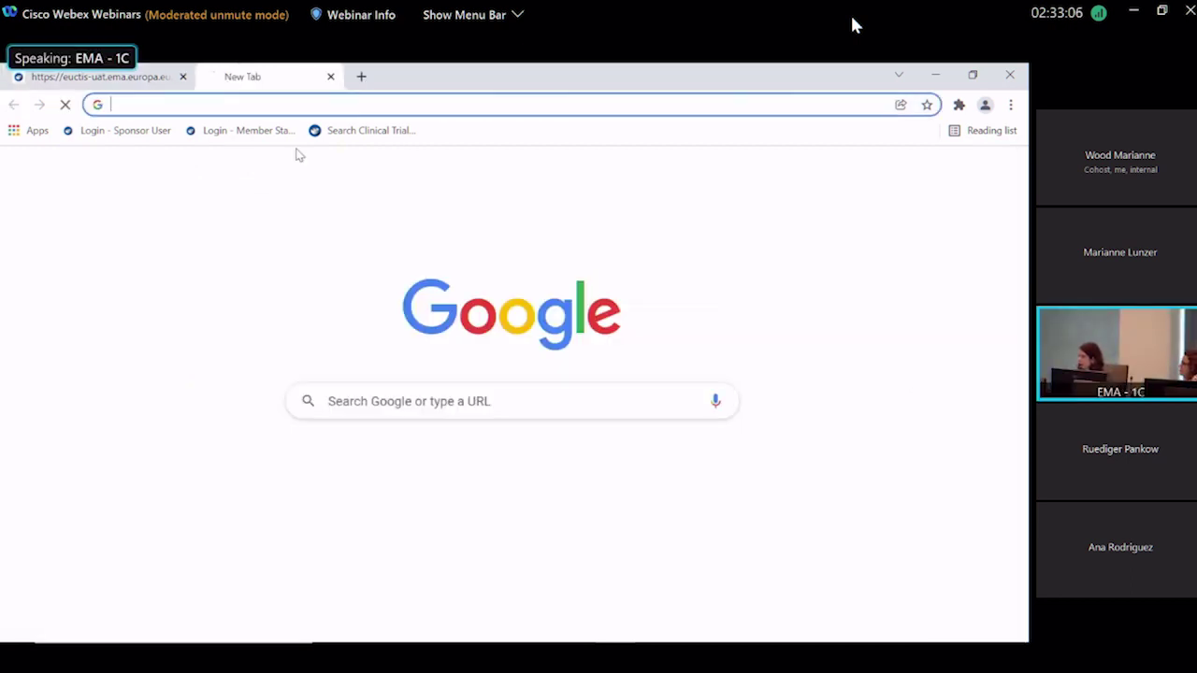
{"action": "left_click", "coordinate": [224, 132]}
{"action": "left_click", "coordinate": [163, 79]}
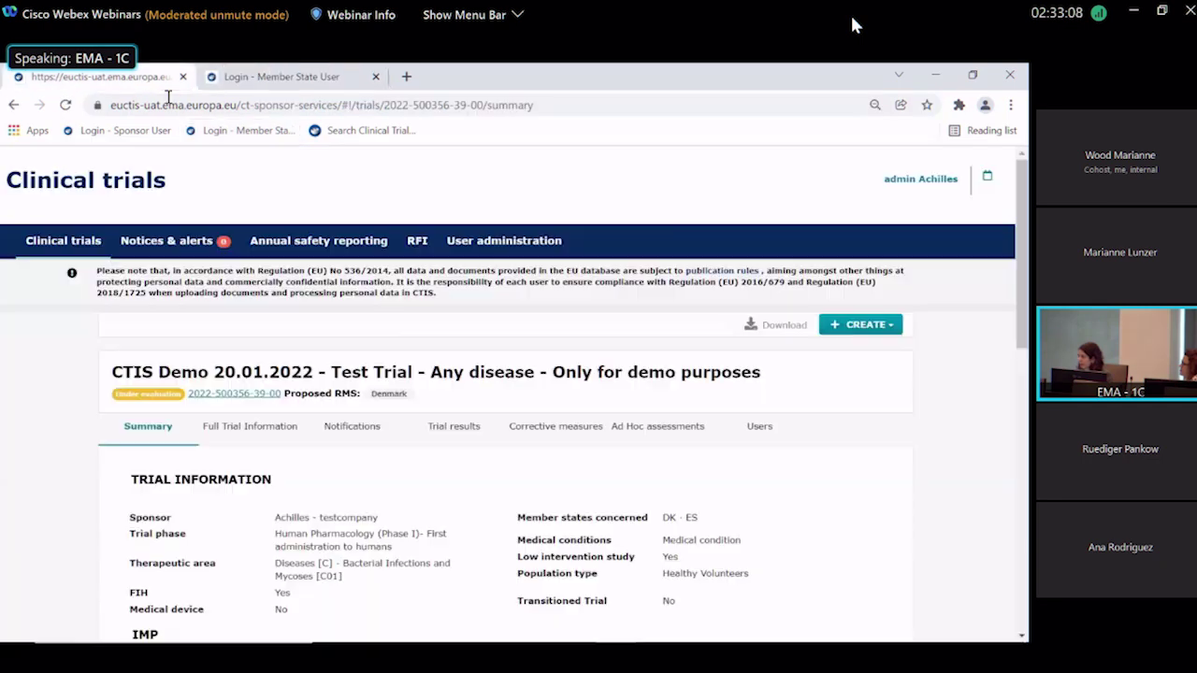
{"action": "left_click", "coordinate": [921, 178]}
{"action": "left_click", "coordinate": [892, 245]}
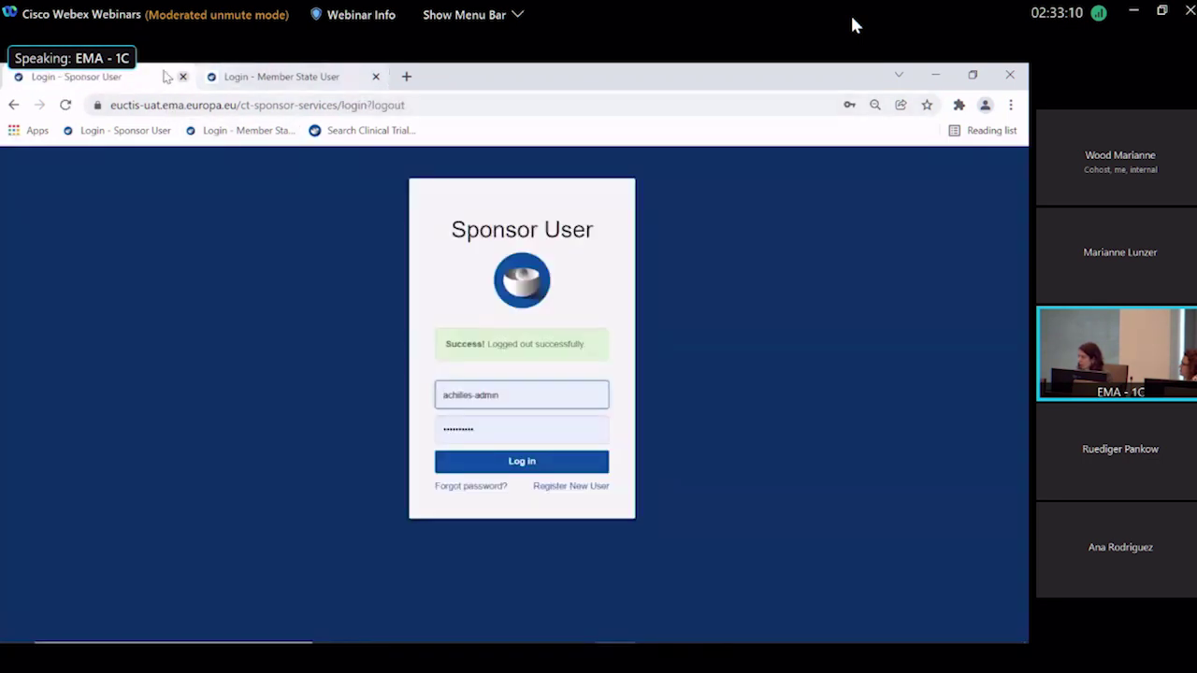
{"action": "left_click", "coordinate": [182, 77]}
Step: Log in with the saved Denmark member state credentials and dismiss the employer-details notification
{"action": "left_click", "coordinate": [531, 372]}
{"action": "key", "text": "BackSpace"}
{"action": "key", "text": "BackSpace"}
{"action": "key", "text": "BackSpace"}
{"action": "key", "text": "BackSpace"}
{"action": "key", "text": "BackSpace"}
{"action": "key", "text": "BackSpace"}
{"action": "key", "text": "BackSpace"}
{"action": "key", "text": "BackSpace"}
{"action": "key", "text": "BackSpace"}
{"action": "key", "text": "BackSpace"}
{"action": "key", "text": "BackSpace"}
{"action": "key", "text": "BackSpace"}
{"action": "key", "text": "BackSpace"}
{"action": "key", "text": "BackSpace"}
{"action": "type", "text": "ct"}
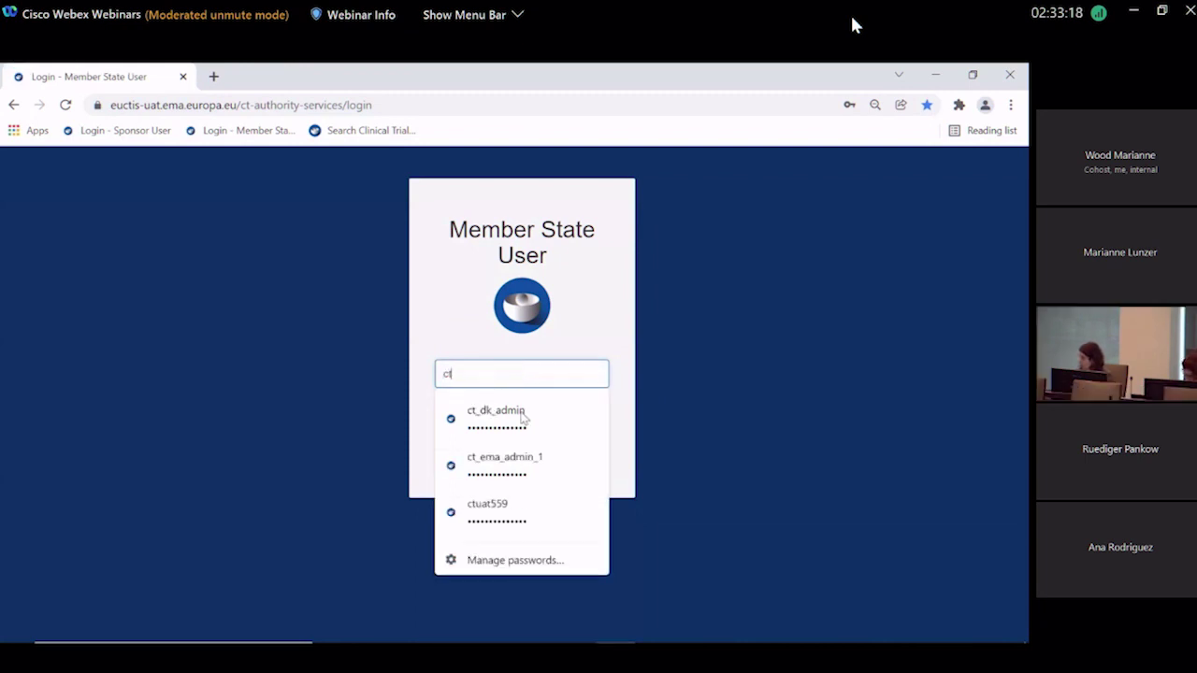
{"action": "left_click", "coordinate": [521, 408]}
{"action": "left_click", "coordinate": [527, 443]}
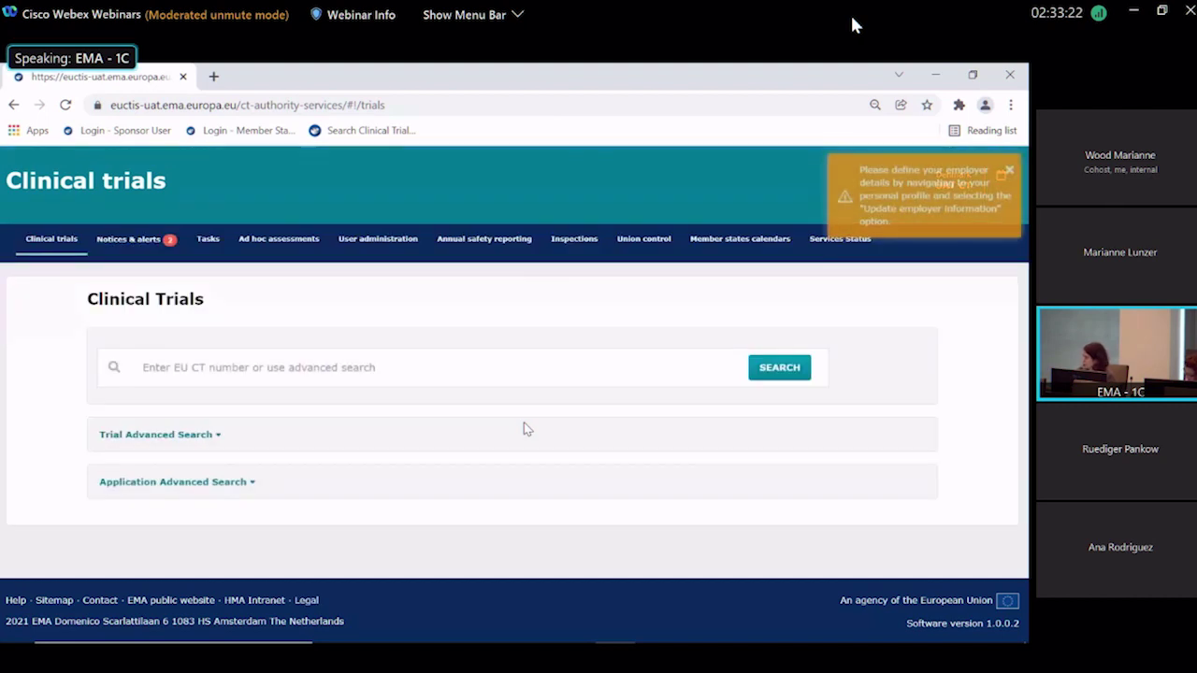
{"action": "left_click", "coordinate": [1014, 174]}
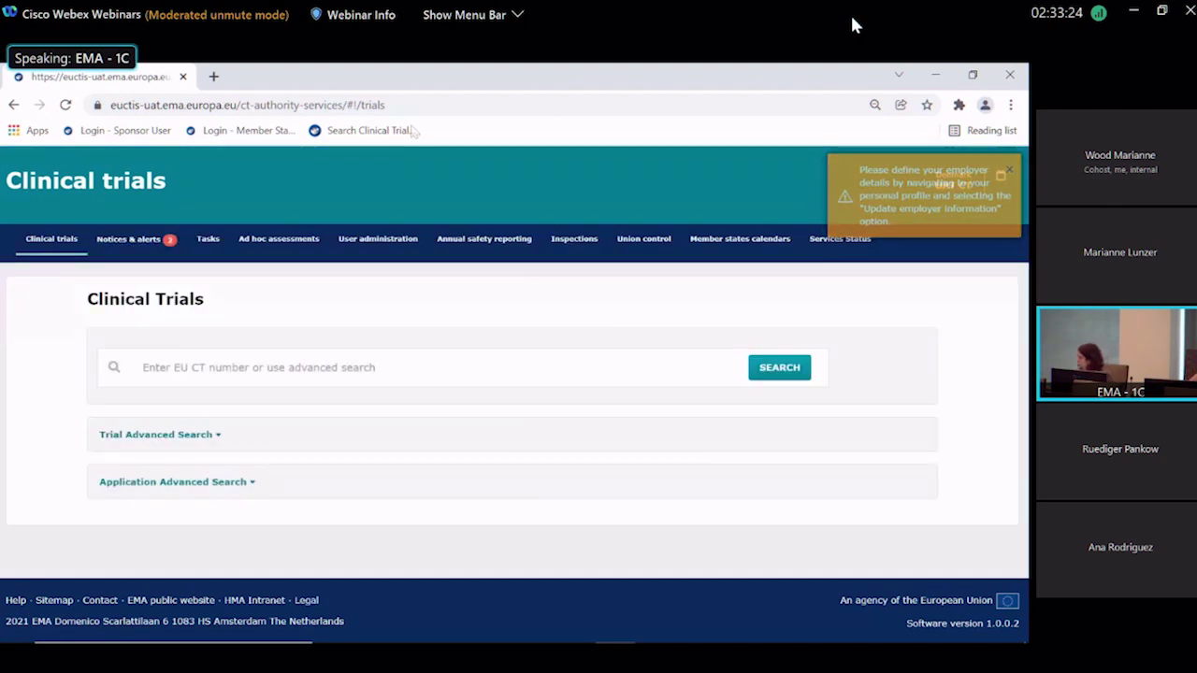
{"action": "left_click", "coordinate": [211, 249]}
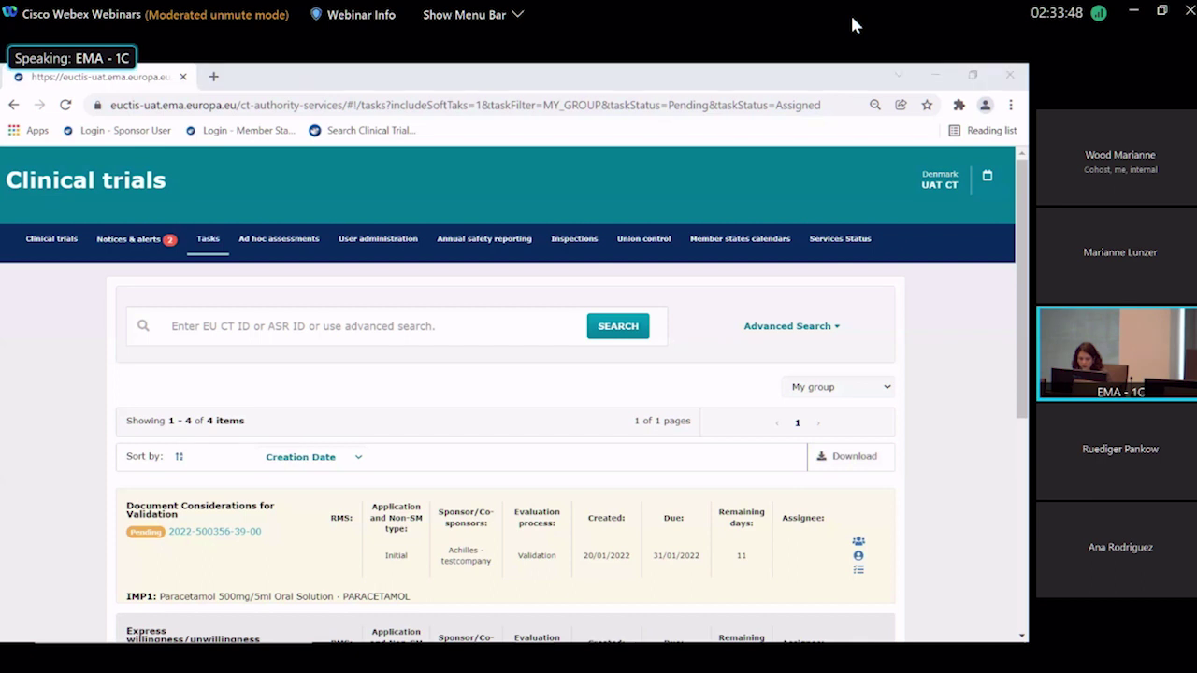
{"action": "left_click", "coordinate": [225, 327]}
{"action": "left_click", "coordinate": [224, 362]}
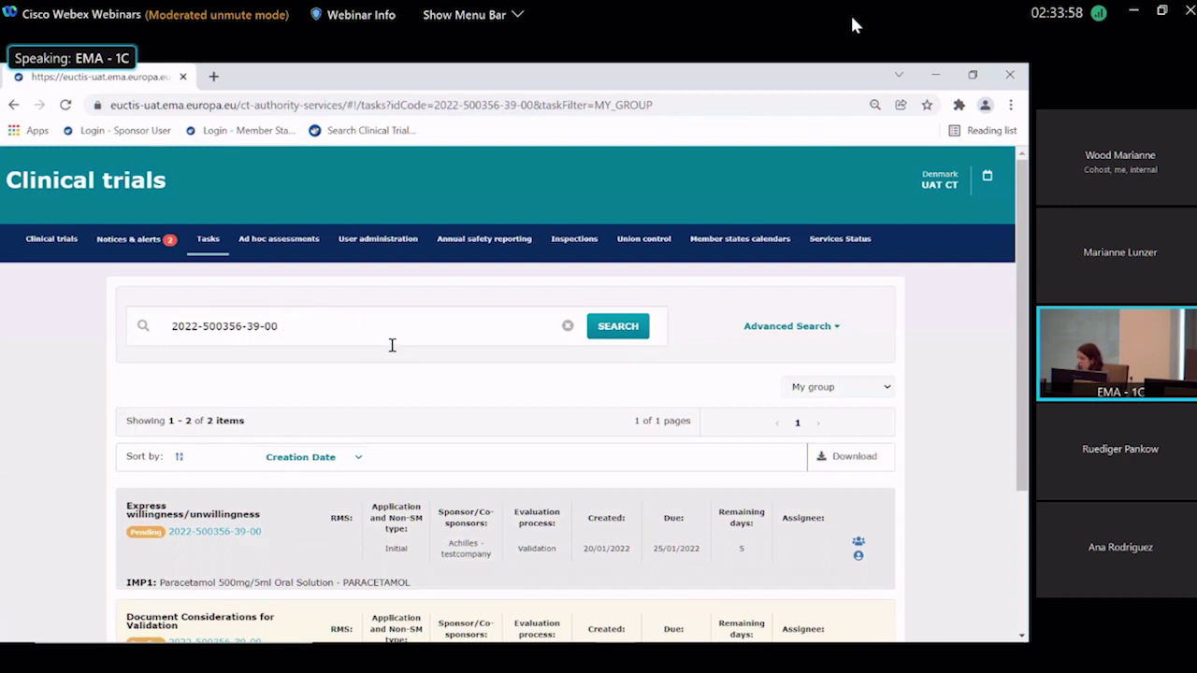
{"action": "scroll", "coordinate": [476, 318], "scroll_direction": "down", "scroll_amount": 2}
{"action": "scroll", "coordinate": [409, 342], "scroll_direction": "down", "scroll_amount": 2}
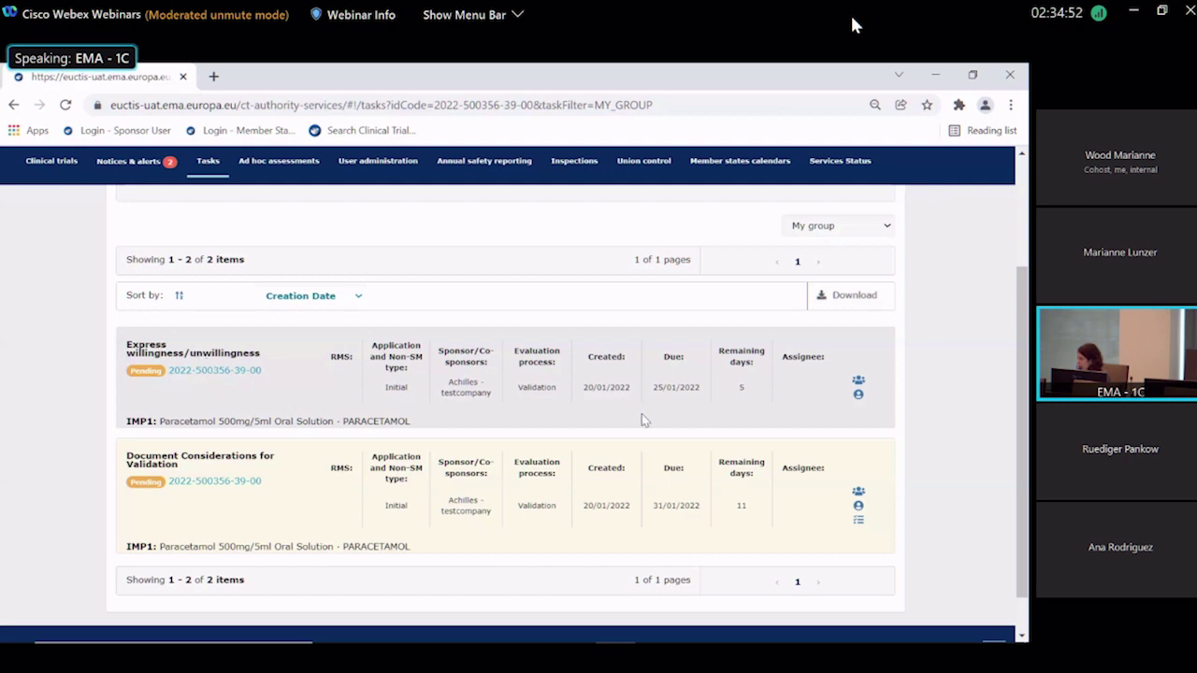
Step: Assign the Express willingness task to yourself
{"action": "left_click", "coordinate": [858, 398]}
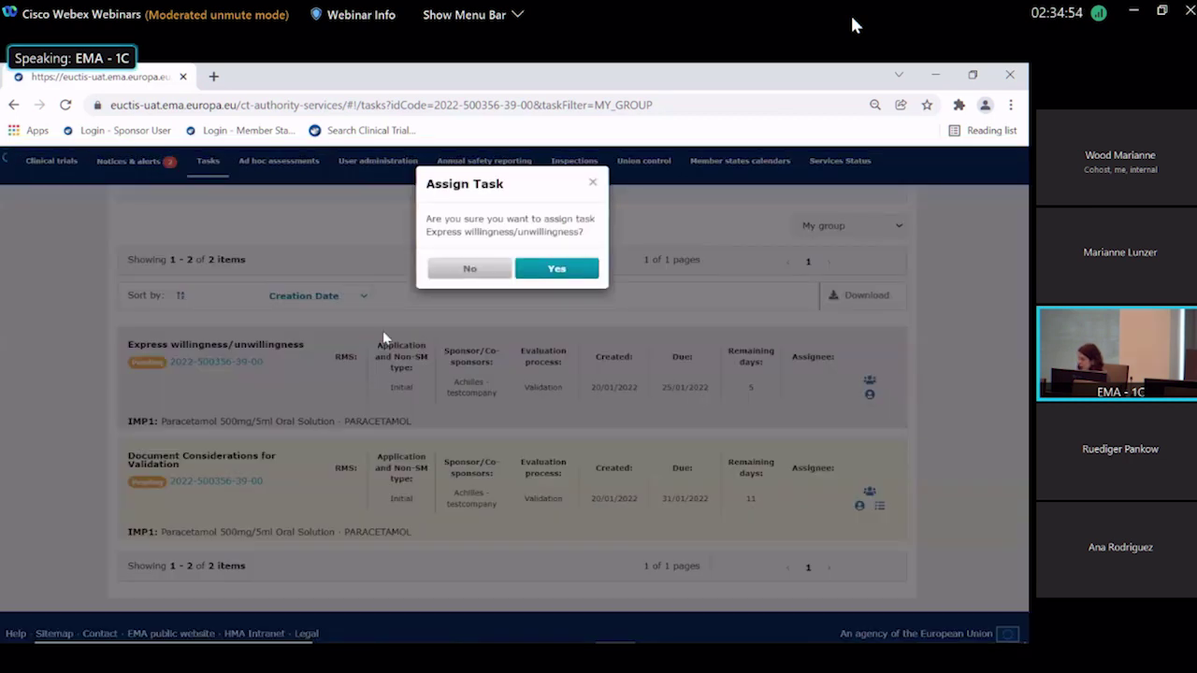
{"action": "left_click", "coordinate": [564, 271]}
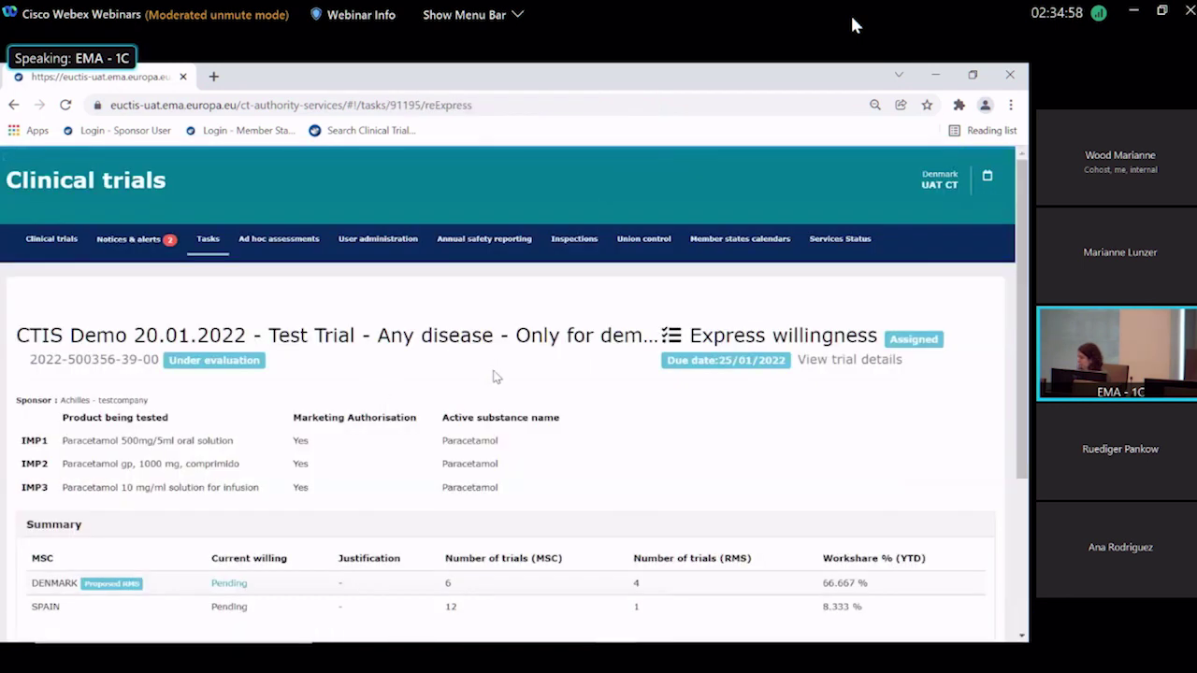
{"action": "scroll", "coordinate": [623, 397], "scroll_direction": "down", "scroll_amount": 2}
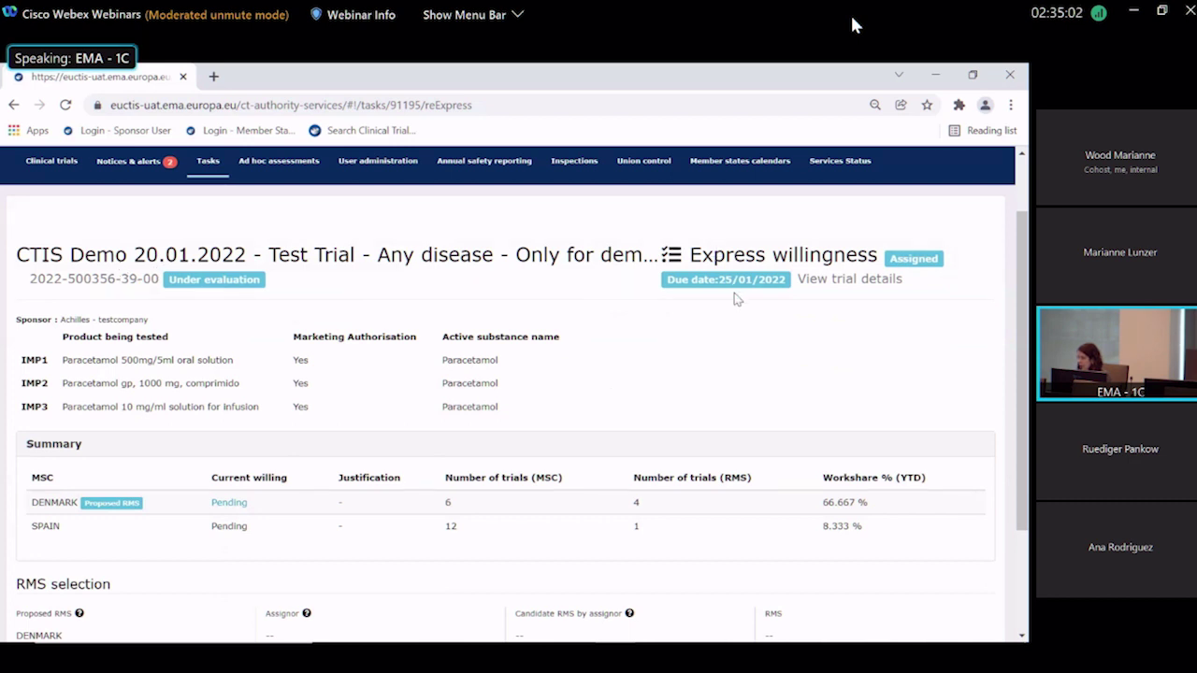
{"action": "scroll", "coordinate": [140, 385], "scroll_direction": "down", "scroll_amount": 2}
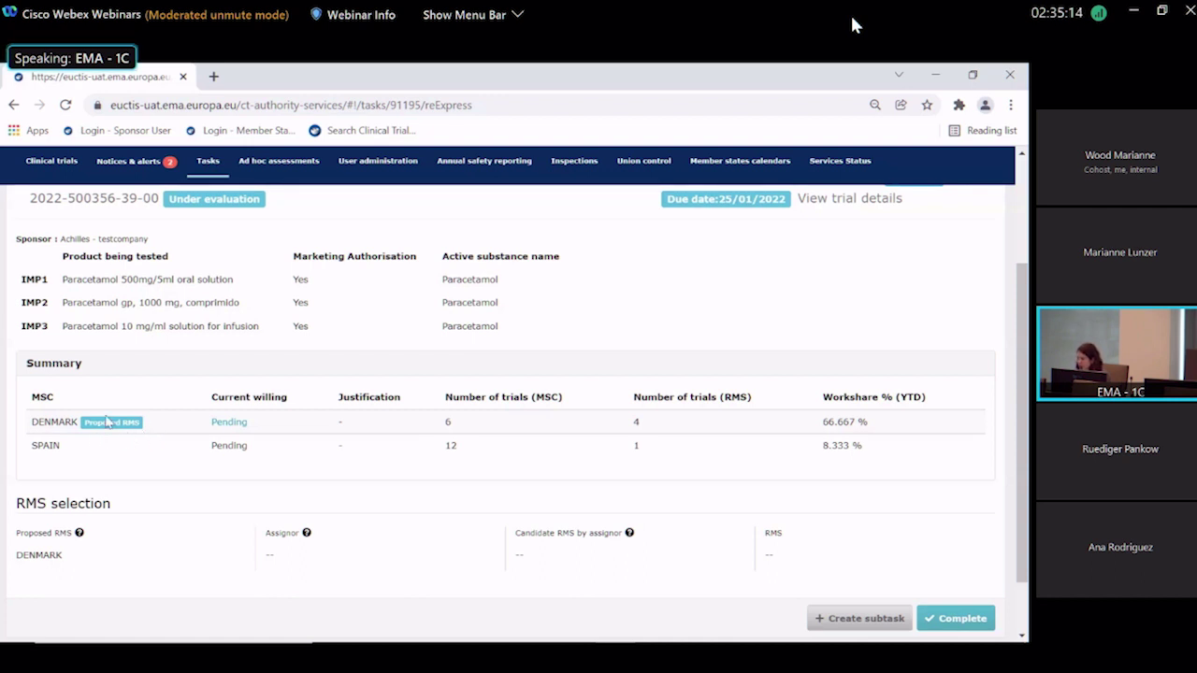
Step: Mark Denmark as Willing to be RMS, share it, and complete the task
{"action": "left_click", "coordinate": [234, 424]}
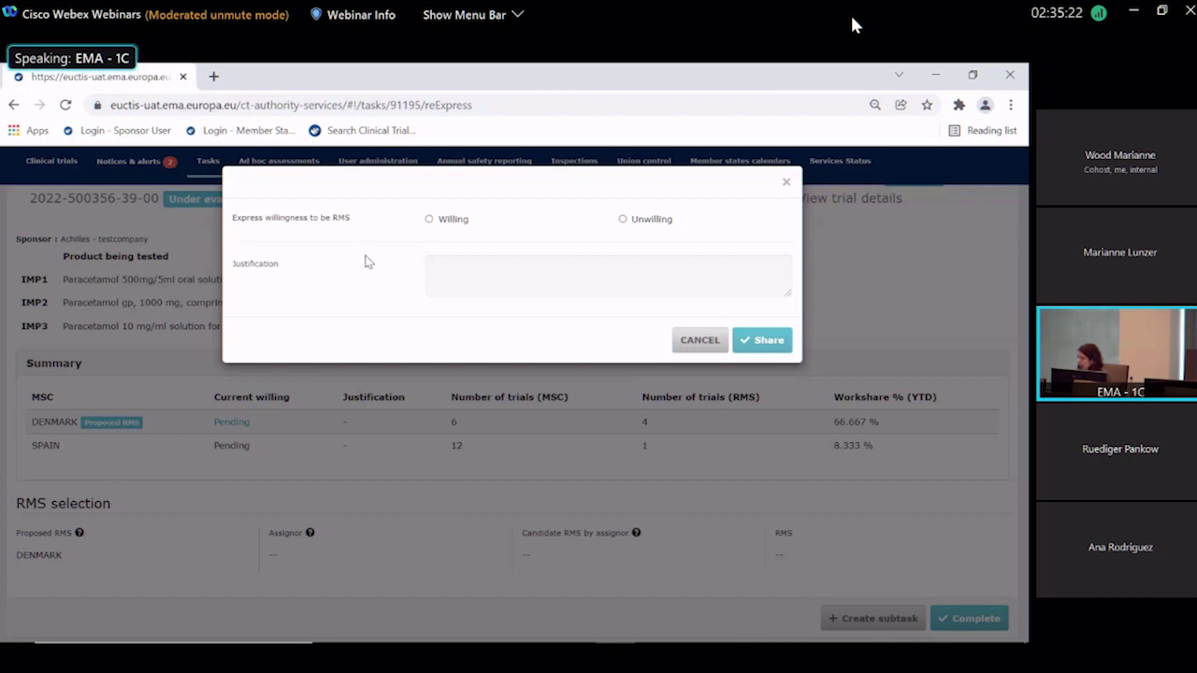
{"action": "left_click", "coordinate": [429, 221]}
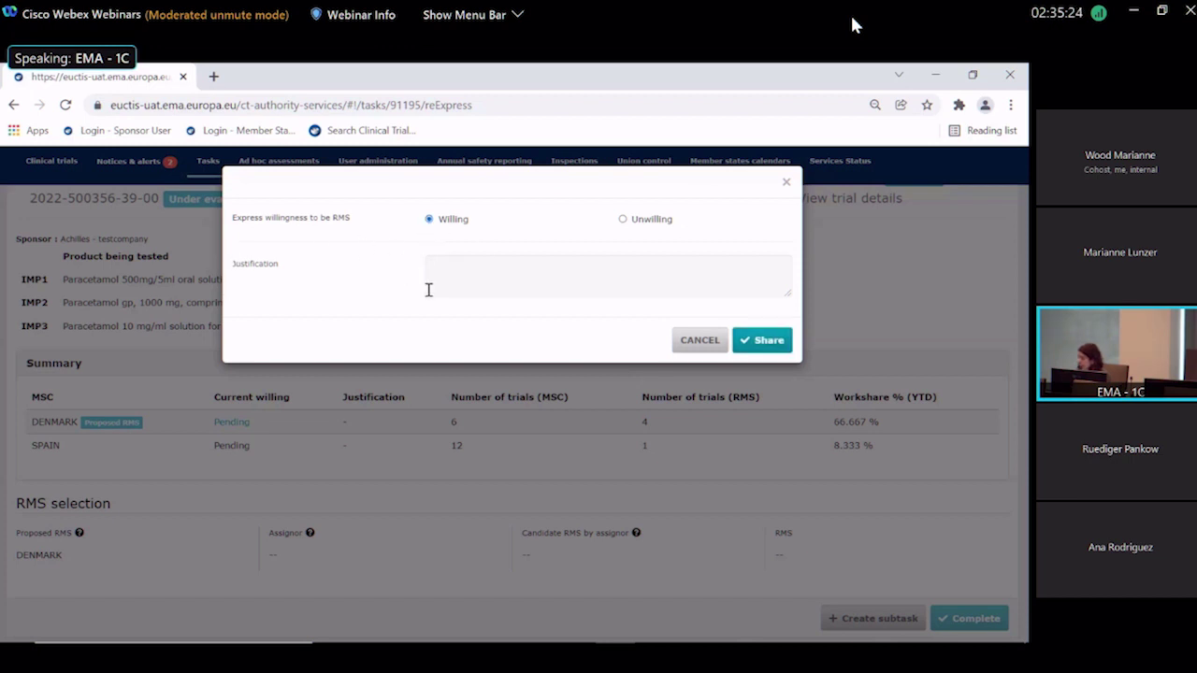
{"action": "left_click", "coordinate": [762, 345]}
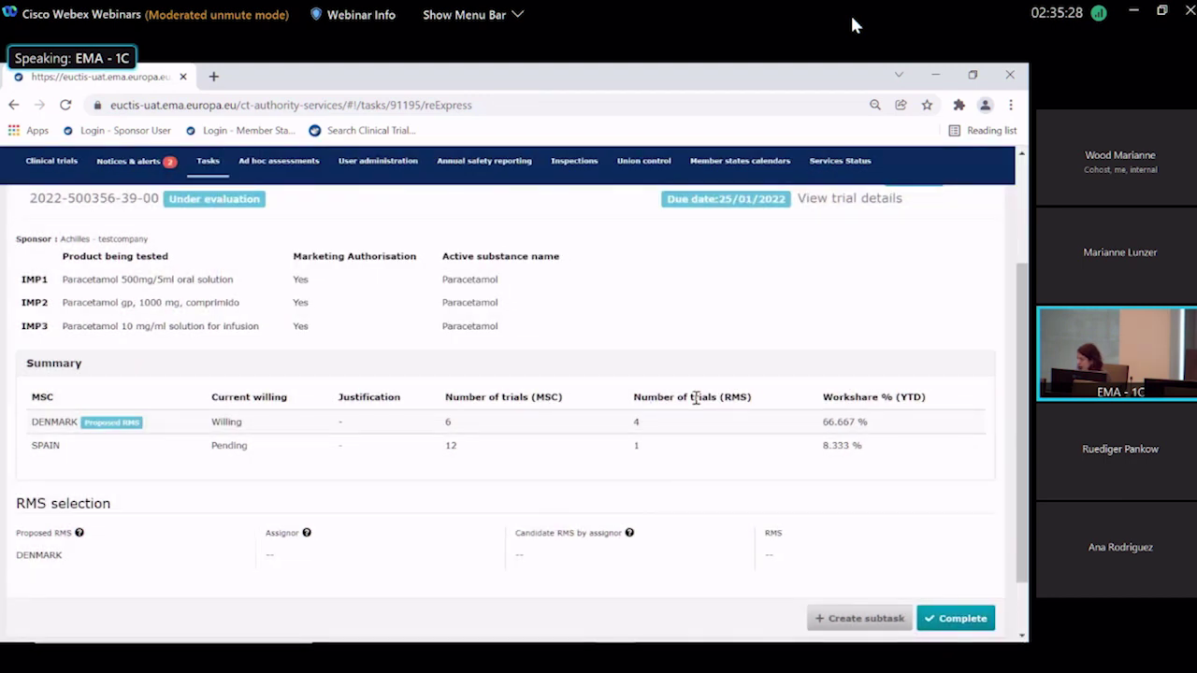
{"action": "scroll", "coordinate": [696, 398], "scroll_direction": "down", "scroll_amount": 1}
{"action": "left_click", "coordinate": [967, 545]}
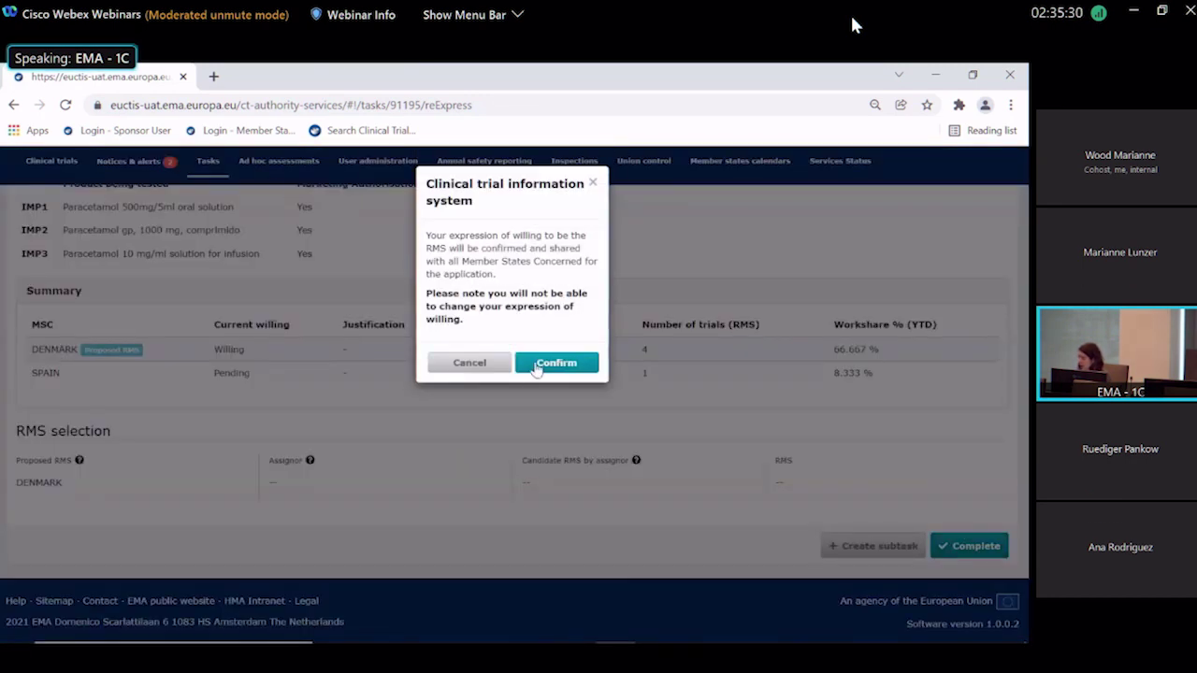
{"action": "left_click", "coordinate": [555, 367]}
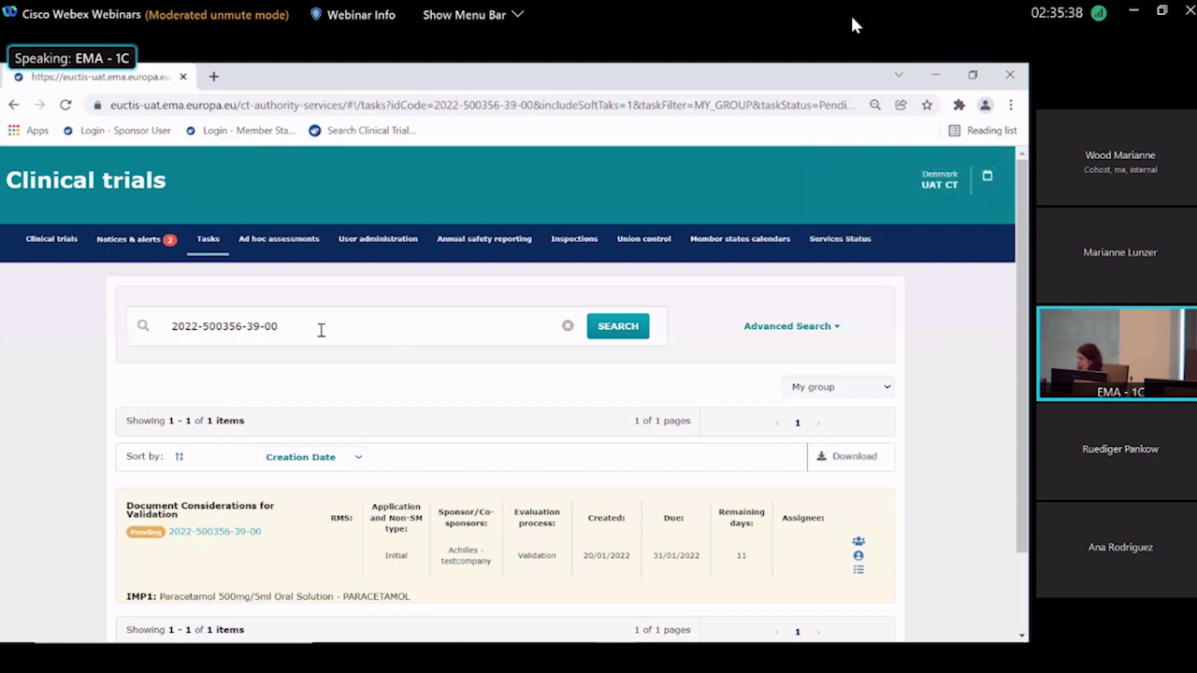
Step: Open an Incognito window and load the copied CTIS tasks page address in it
{"action": "scroll", "coordinate": [358, 358], "scroll_direction": "down", "scroll_amount": 2}
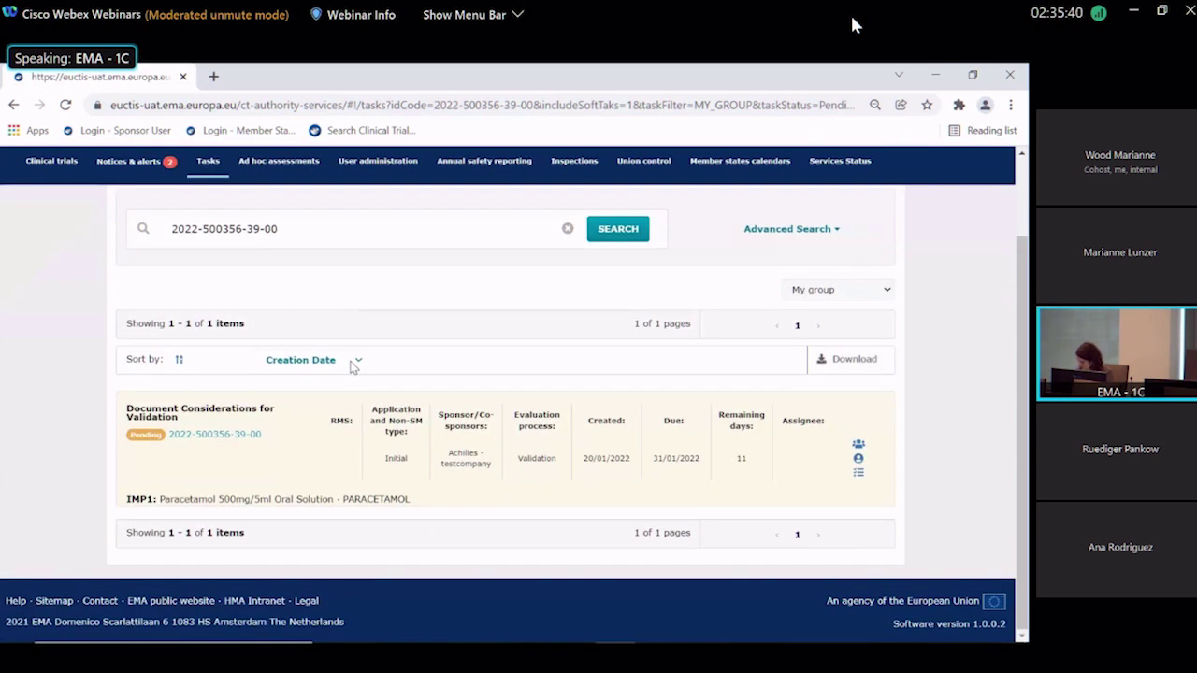
{"action": "key", "text": "ctrl+shift+n"}
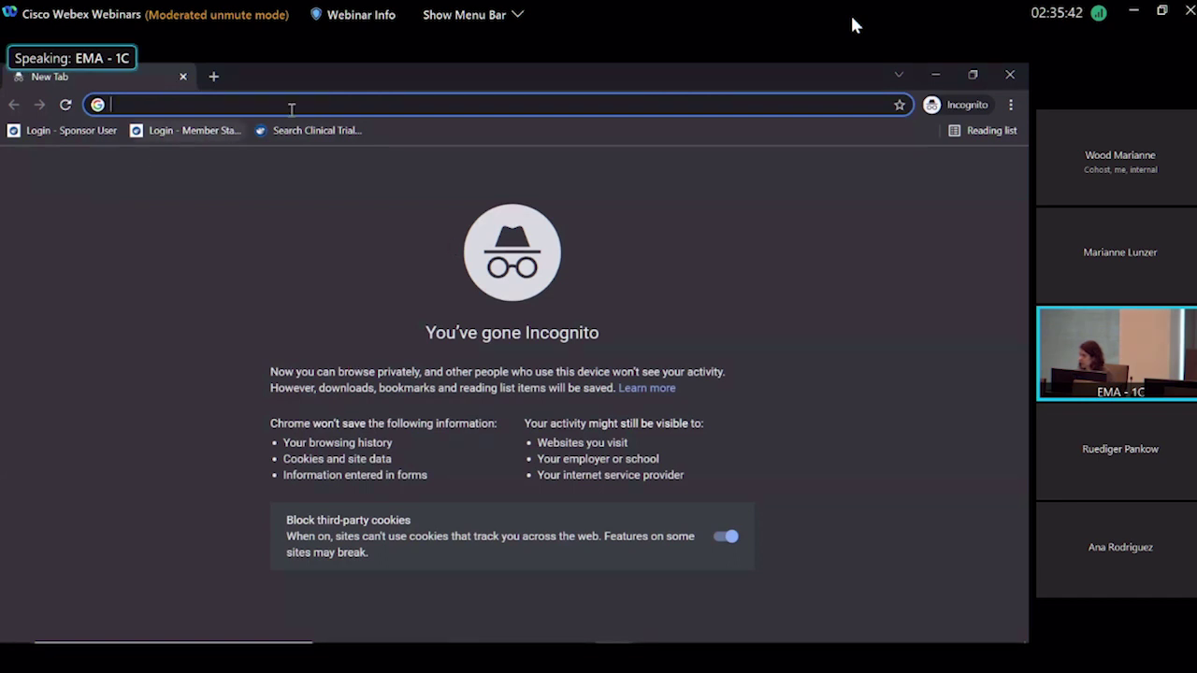
{"action": "left_click", "coordinate": [935, 75]}
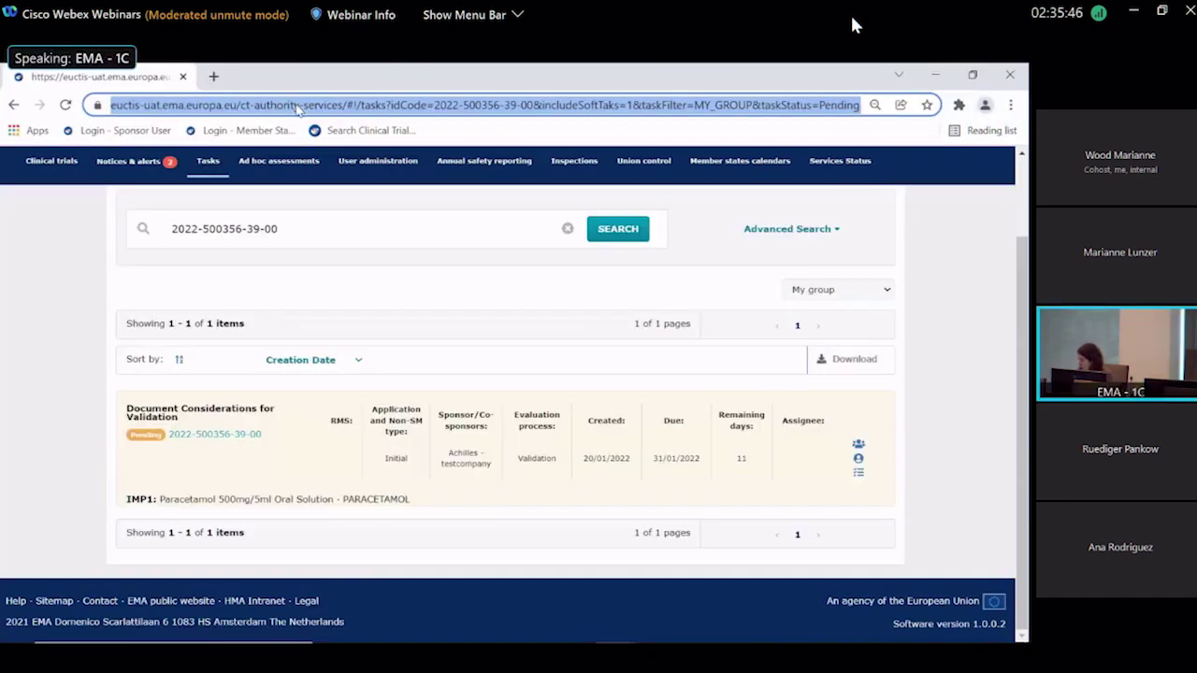
{"action": "key", "text": "alt+Tab"}
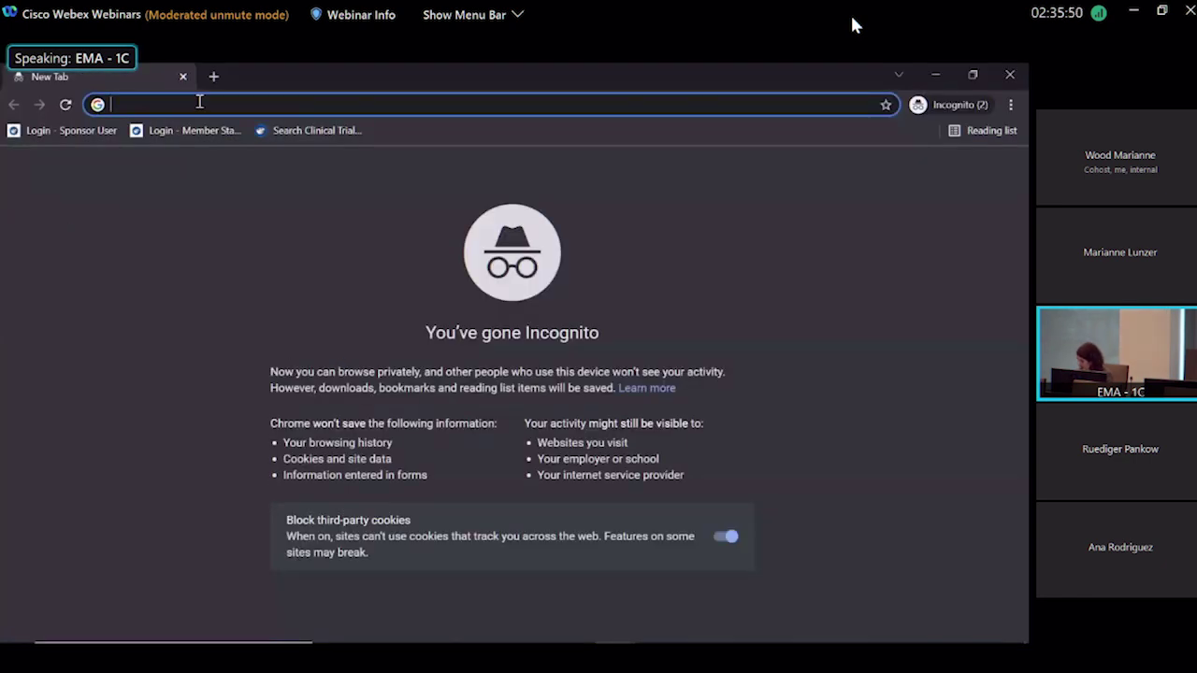
{"action": "key", "text": "ctrl+v"}
{"action": "key", "text": "Return"}
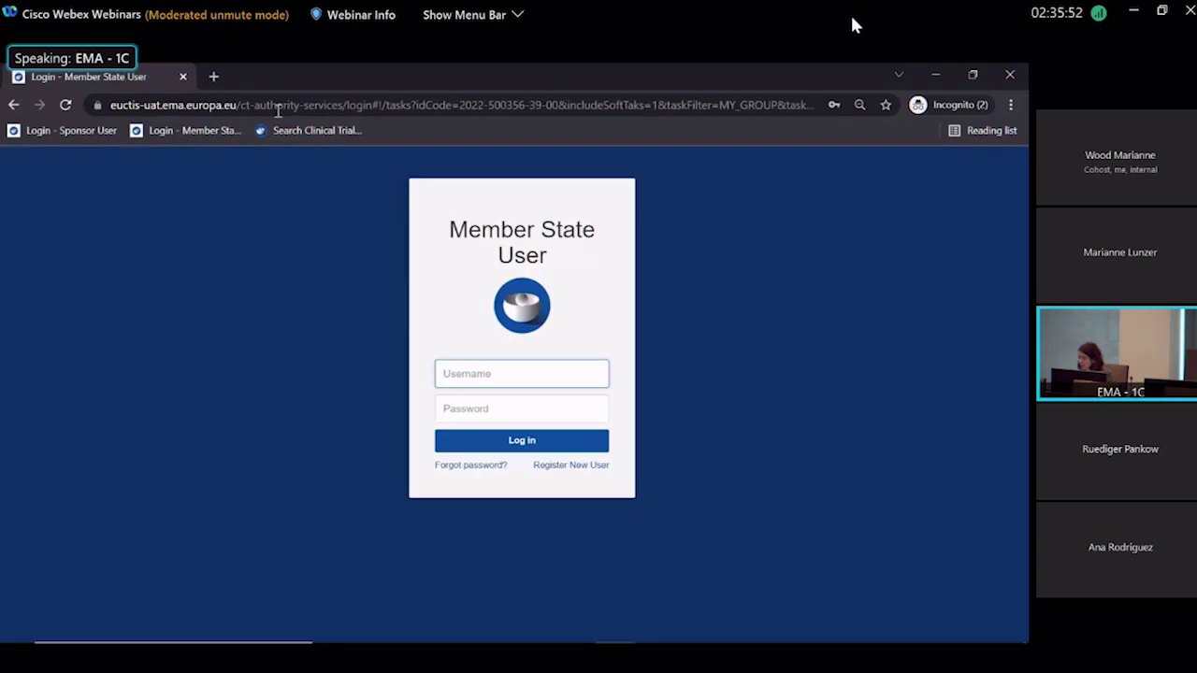
Step: Log in with the saved Spain member state credentials and dismiss the employer notification
{"action": "left_click", "coordinate": [465, 373]}
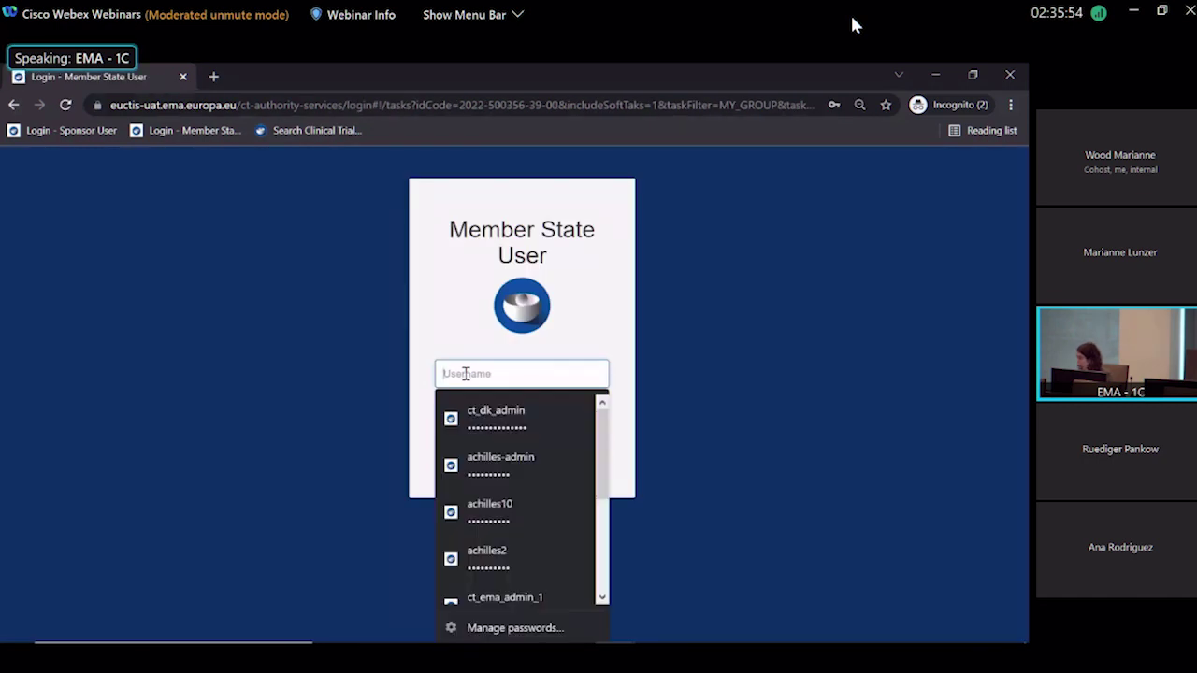
{"action": "type", "text": "unisys"}
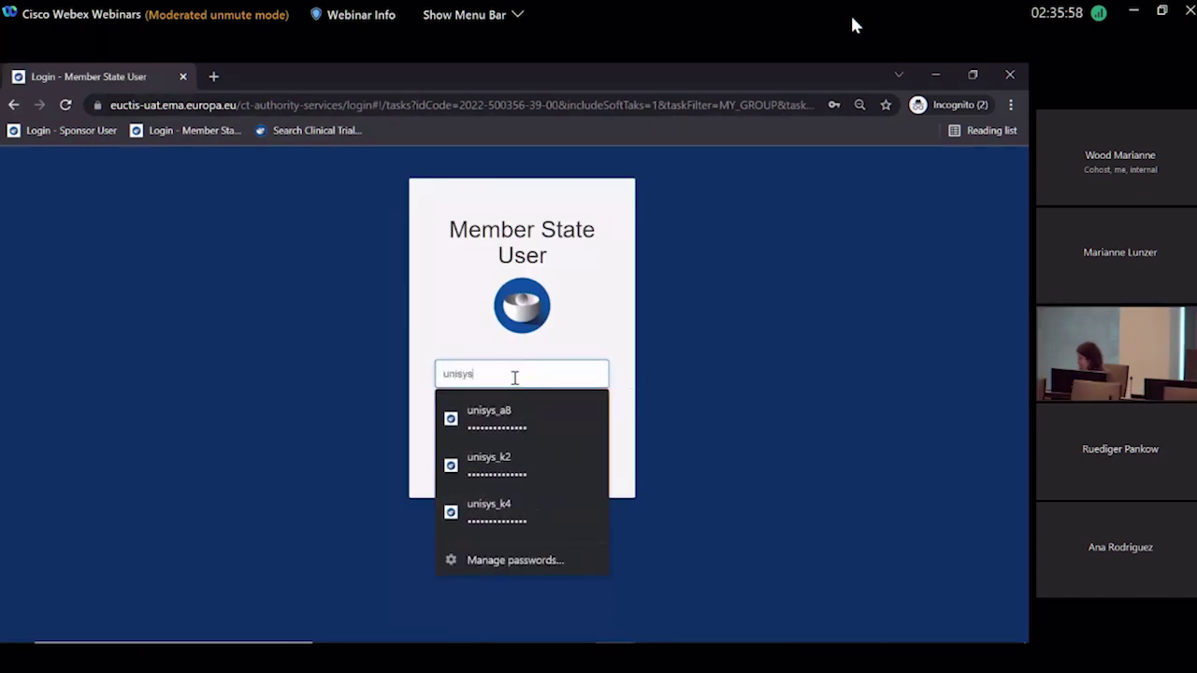
{"action": "left_click", "coordinate": [488, 416]}
{"action": "left_click", "coordinate": [523, 440]}
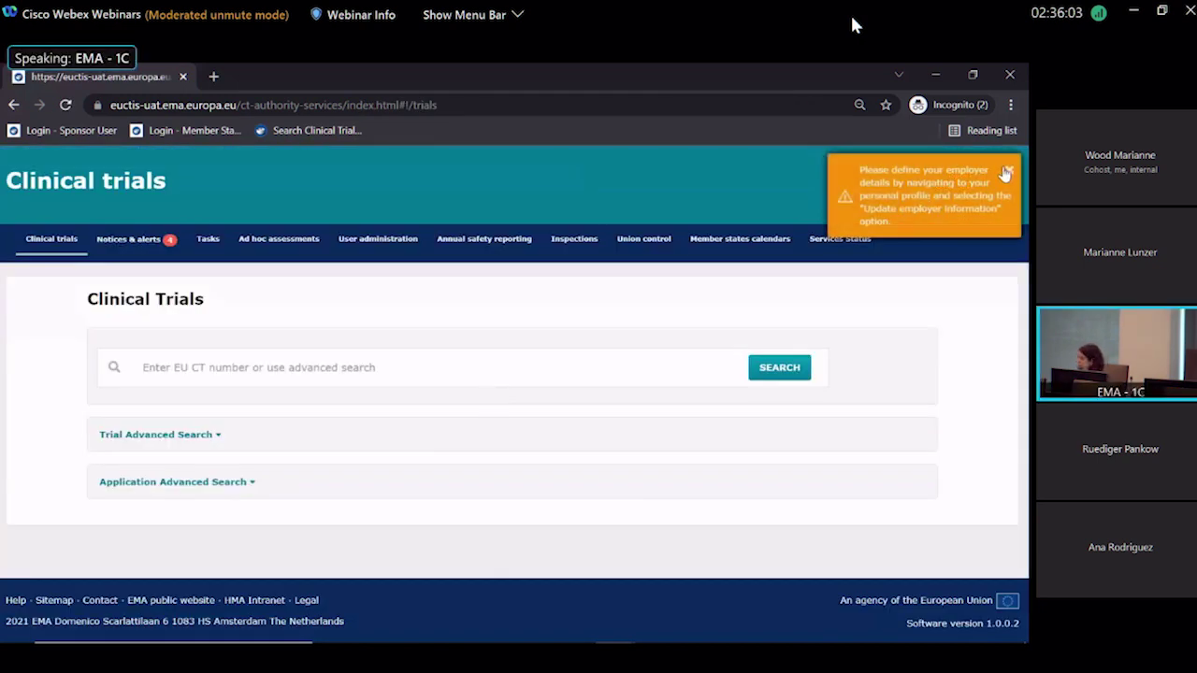
{"action": "left_click", "coordinate": [1007, 172]}
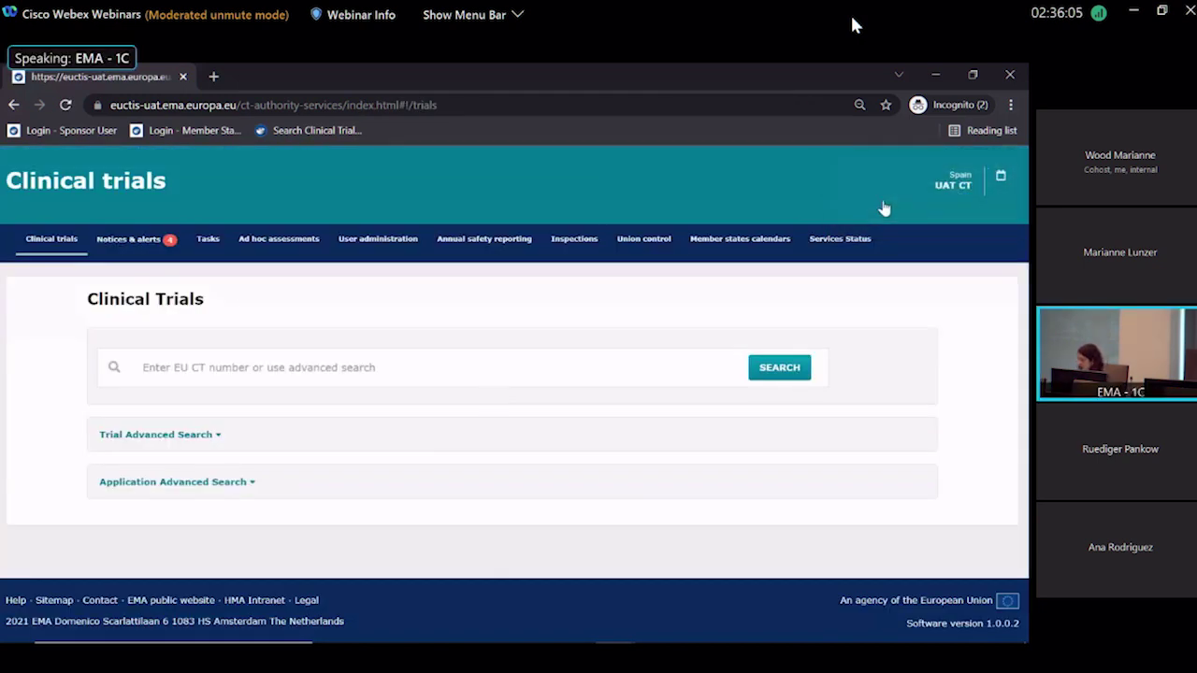
Step: Assign Spain's Express willingness task to yourself from Spain's task list
{"action": "left_click", "coordinate": [208, 240]}
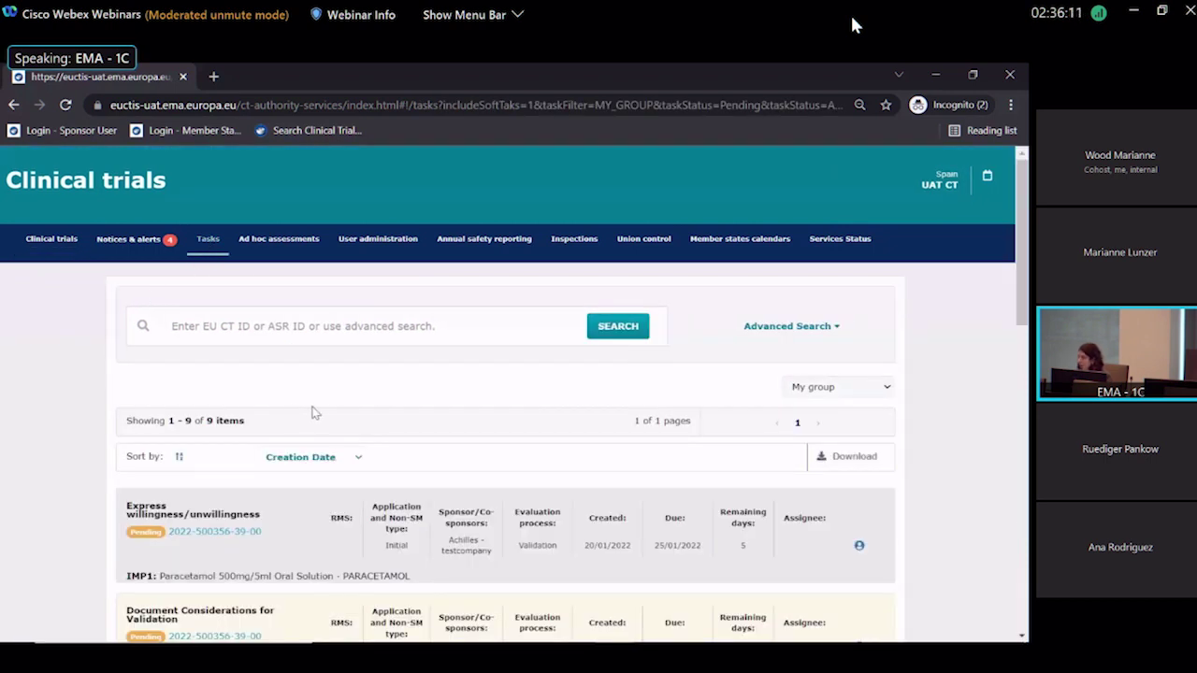
{"action": "scroll", "coordinate": [343, 393], "scroll_direction": "down", "scroll_amount": 1}
{"action": "scroll", "coordinate": [343, 393], "scroll_direction": "down", "scroll_amount": 1}
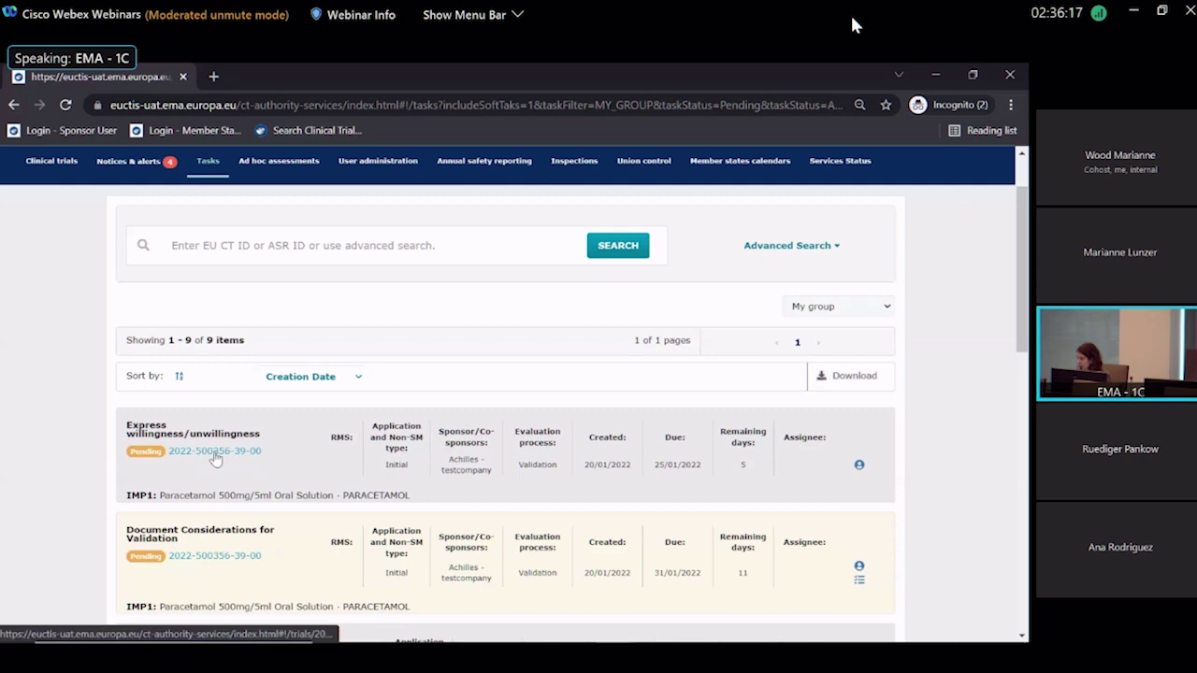
{"action": "left_click", "coordinate": [857, 468]}
{"action": "left_click", "coordinate": [558, 272]}
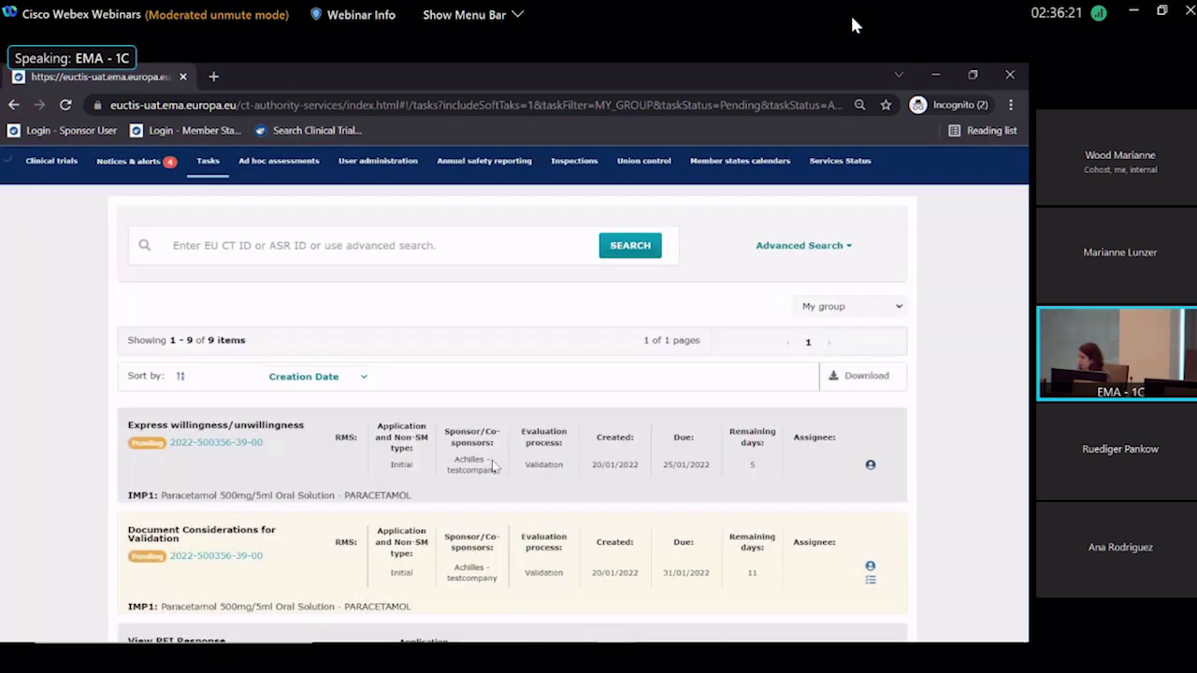
Step: Mark Spain as Unwilling to be RMS, share it, and complete the task
{"action": "scroll", "coordinate": [354, 419], "scroll_direction": "down", "scroll_amount": 1}
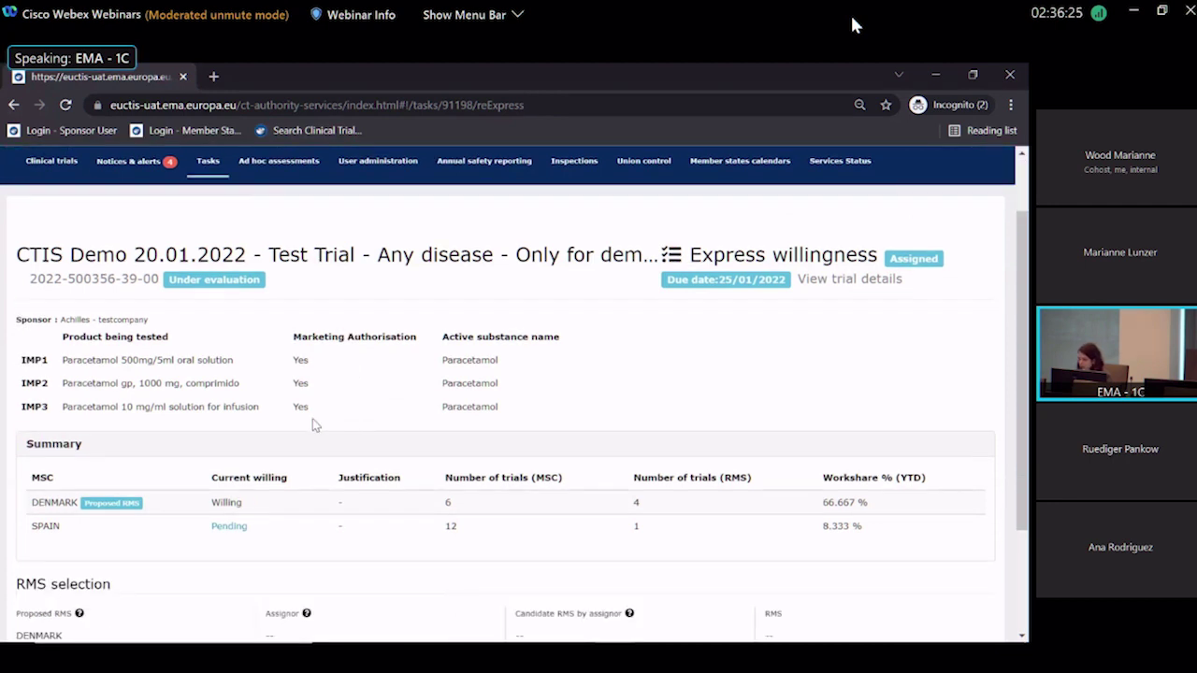
{"action": "scroll", "coordinate": [314, 422], "scroll_direction": "down", "scroll_amount": 1}
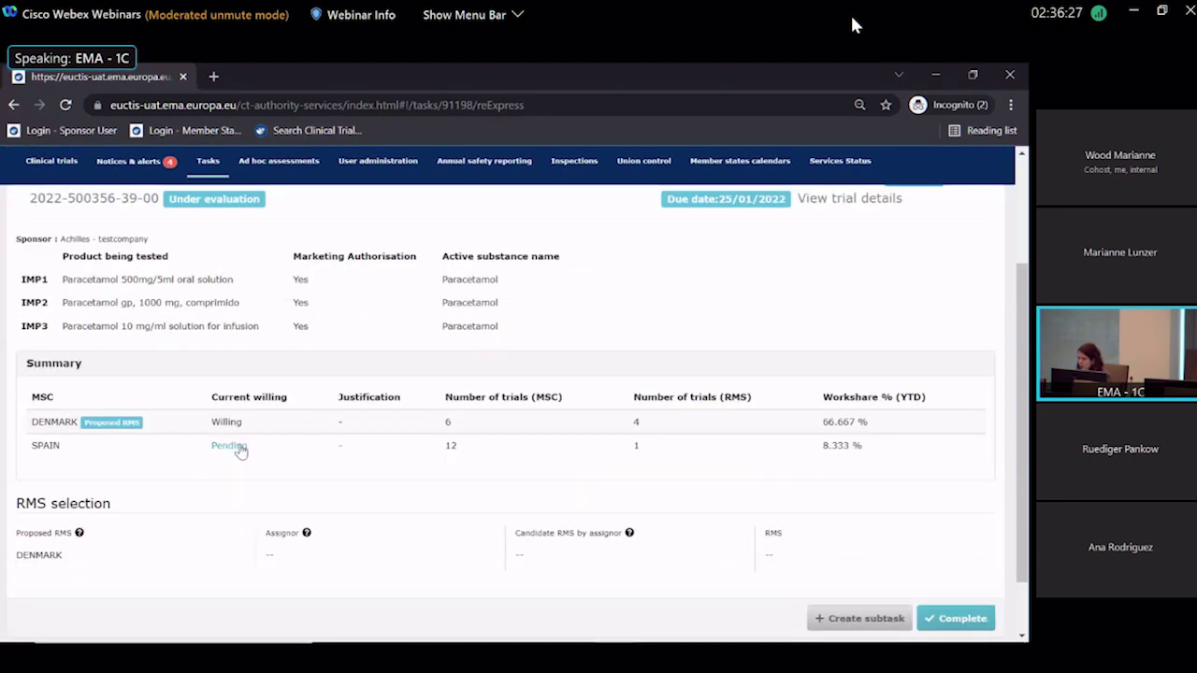
{"action": "left_click", "coordinate": [236, 446]}
{"action": "left_click", "coordinate": [653, 231]}
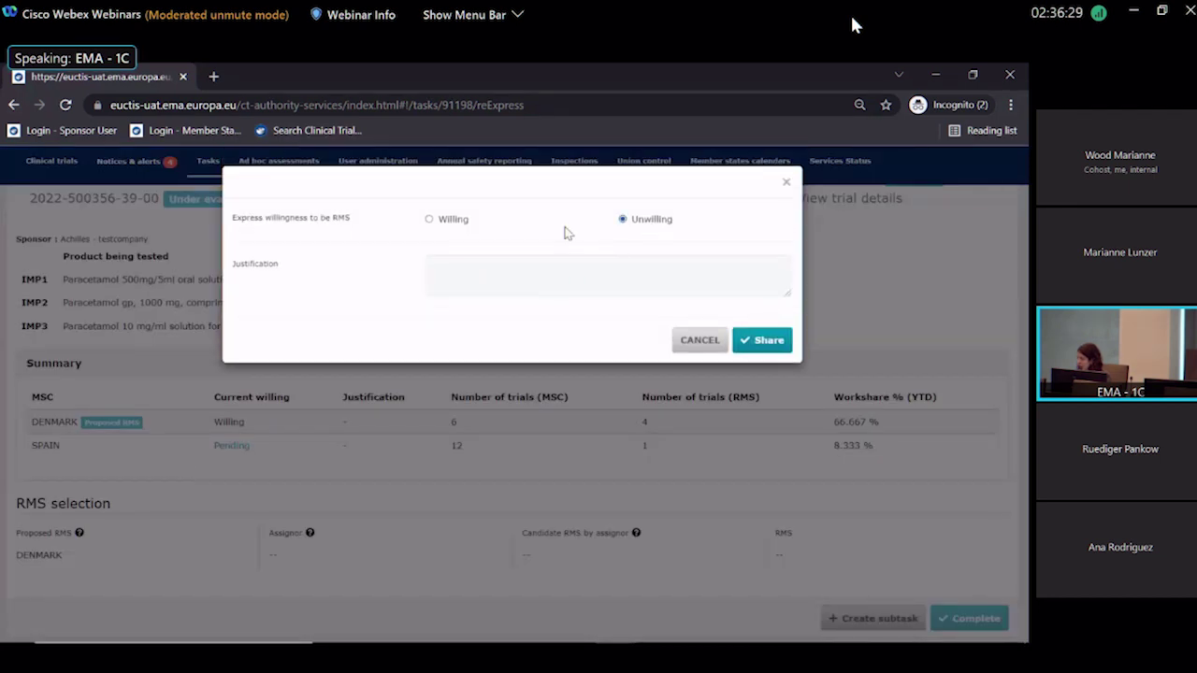
{"action": "left_click", "coordinate": [771, 341]}
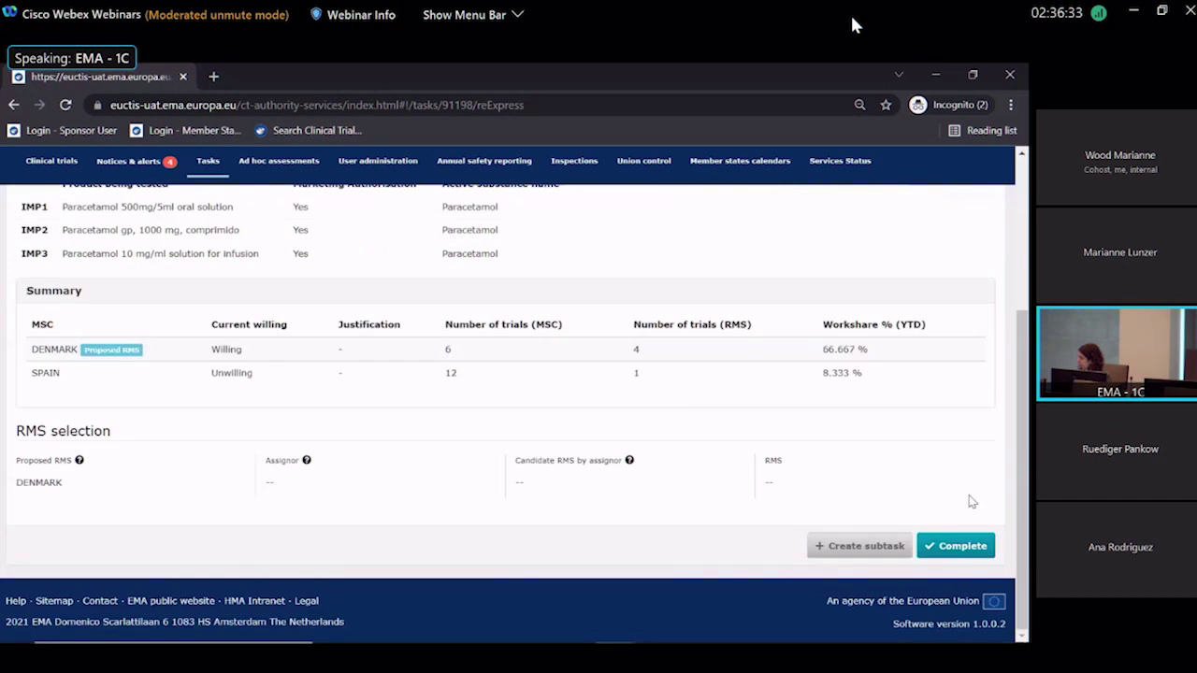
{"action": "left_click", "coordinate": [956, 546]}
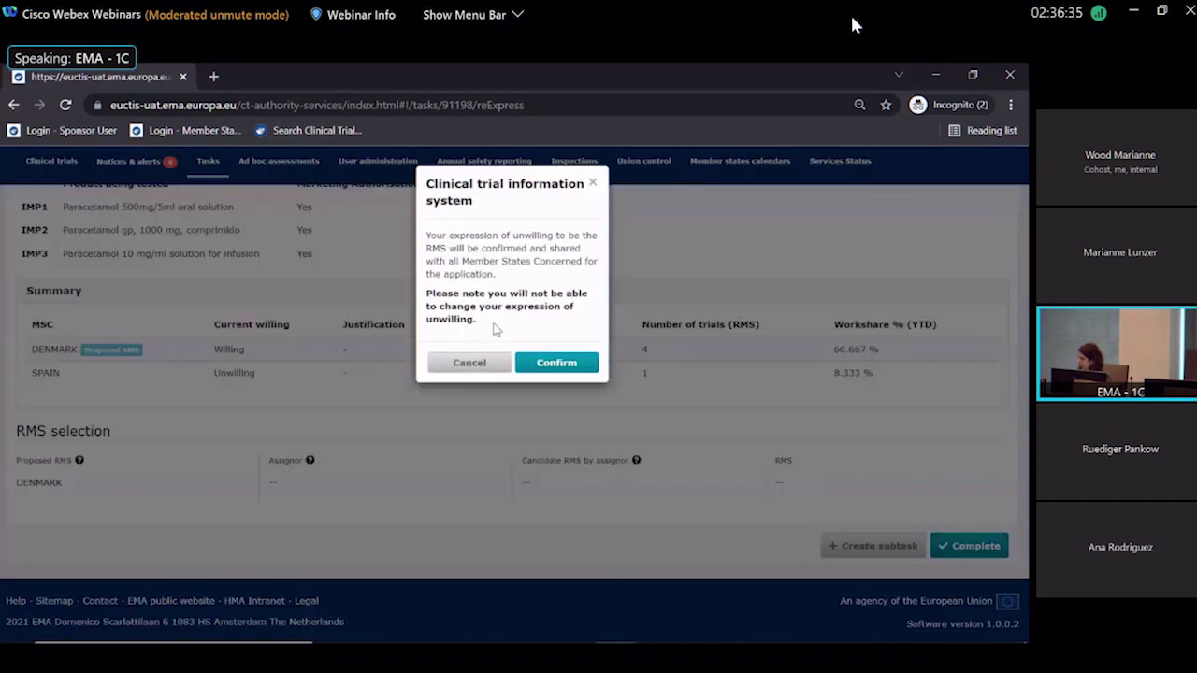
{"action": "left_click", "coordinate": [567, 364]}
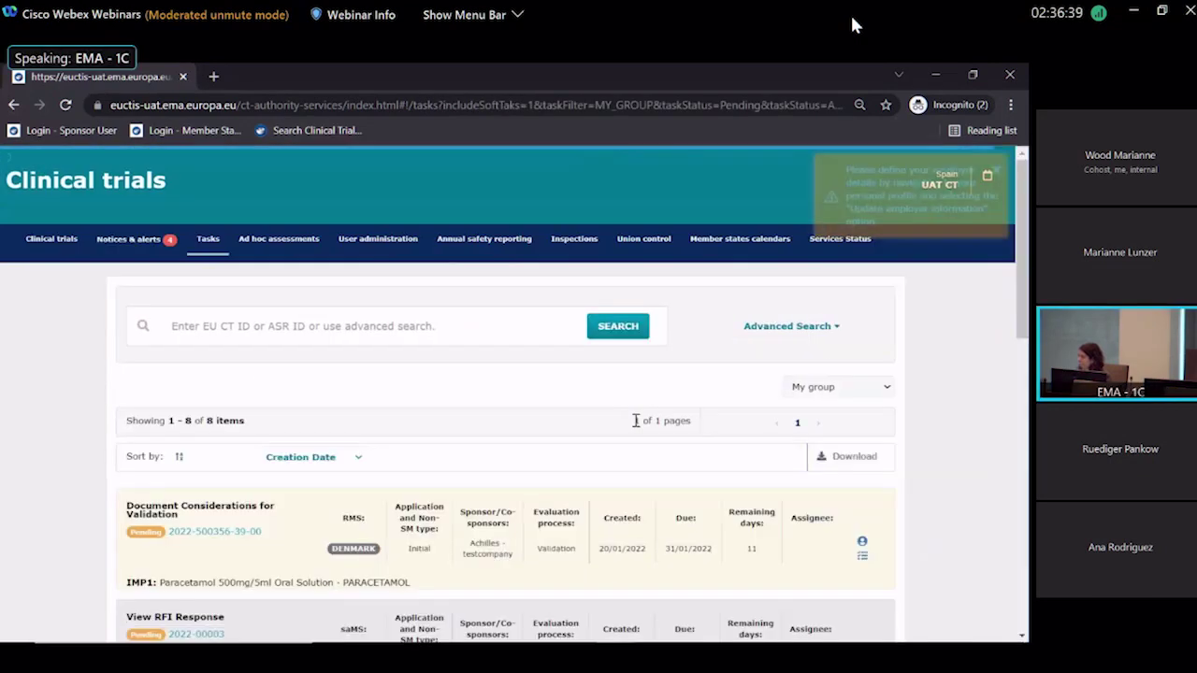
{"action": "left_click", "coordinate": [215, 533]}
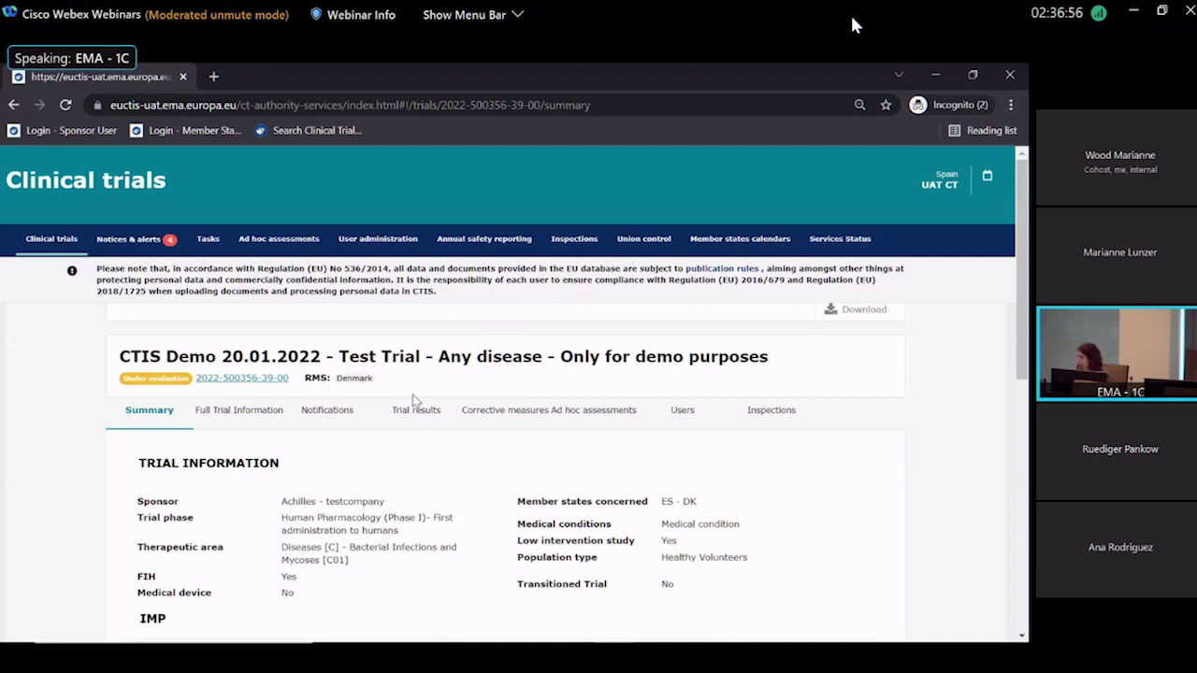
{"action": "scroll", "coordinate": [413, 397], "scroll_direction": "down", "scroll_amount": 10}
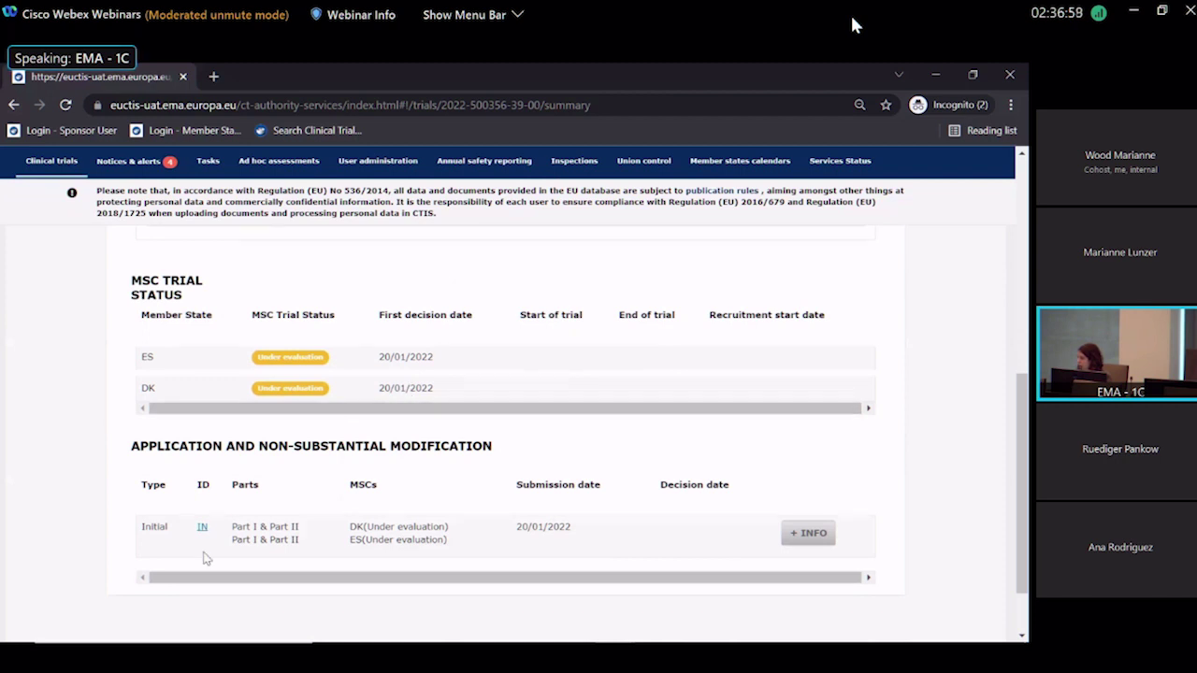
{"action": "left_click", "coordinate": [200, 528]}
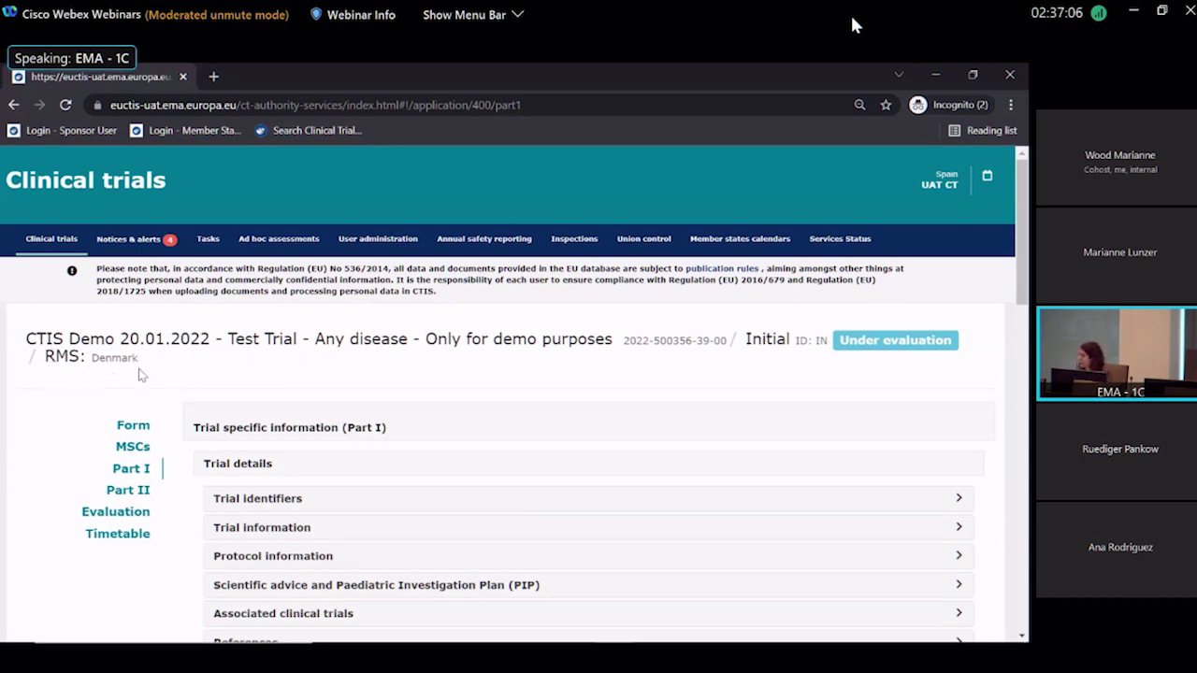
{"action": "left_click", "coordinate": [935, 79]}
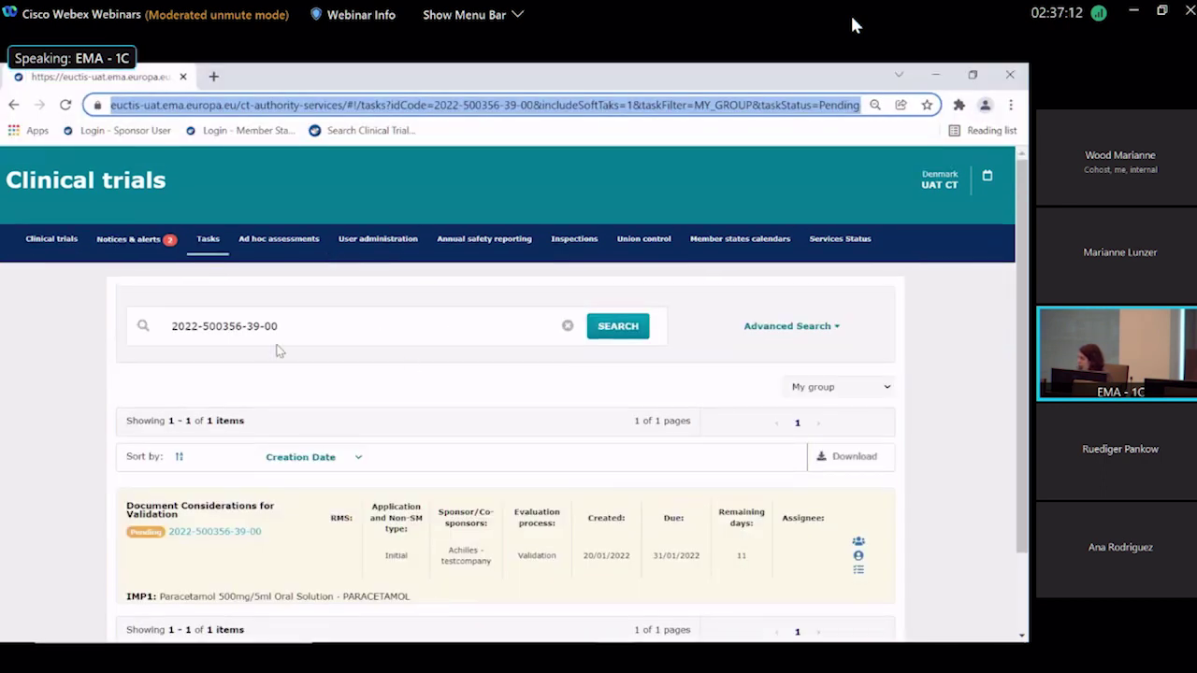
{"action": "left_click", "coordinate": [618, 331]}
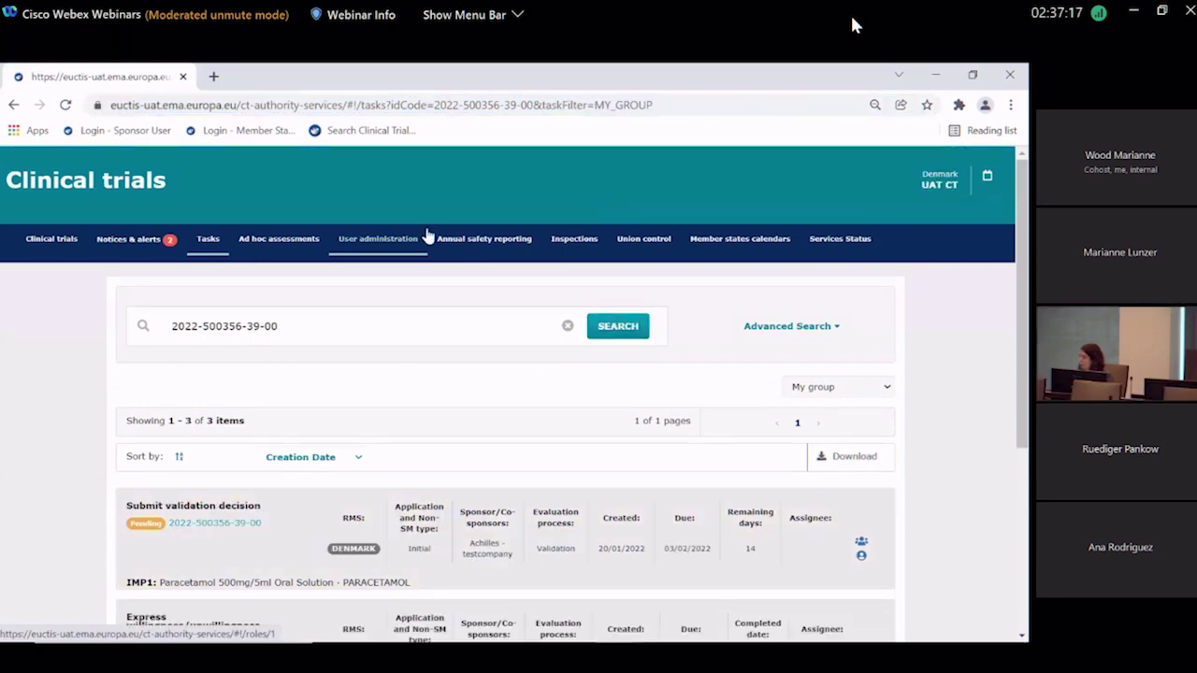
{"action": "scroll", "coordinate": [428, 234], "scroll_direction": "down", "scroll_amount": 1}
{"action": "scroll", "coordinate": [377, 302], "scroll_direction": "up", "scroll_amount": 1}
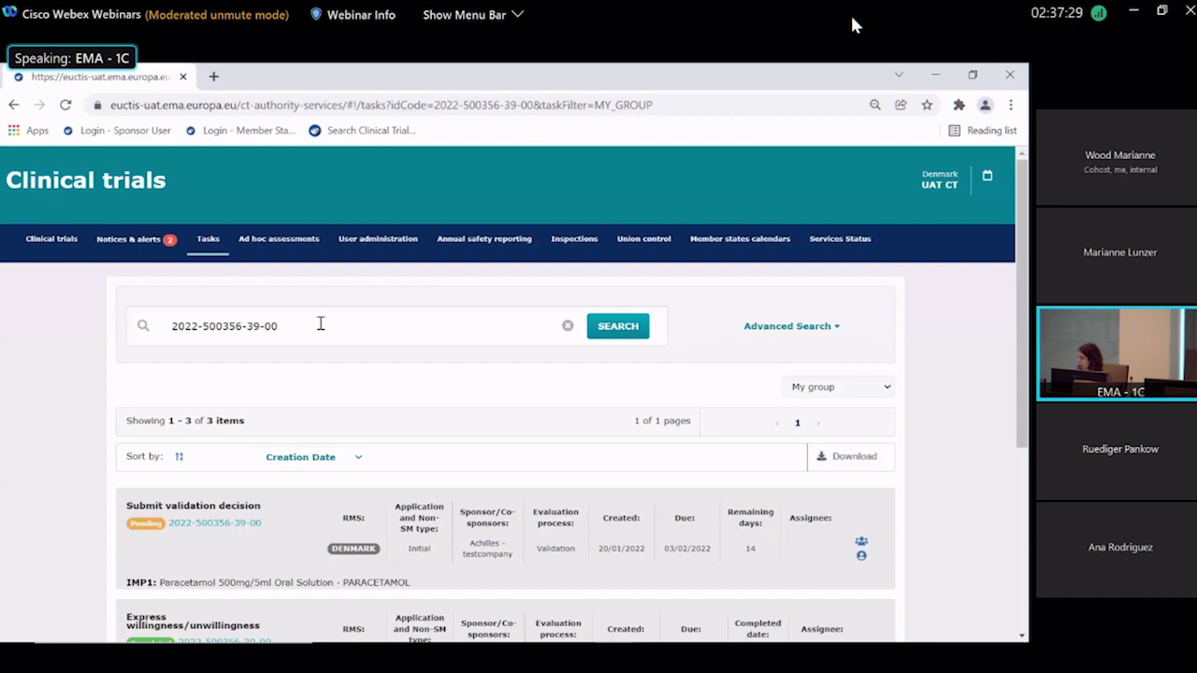
{"action": "scroll", "coordinate": [625, 485], "scroll_direction": "down", "scroll_amount": 1}
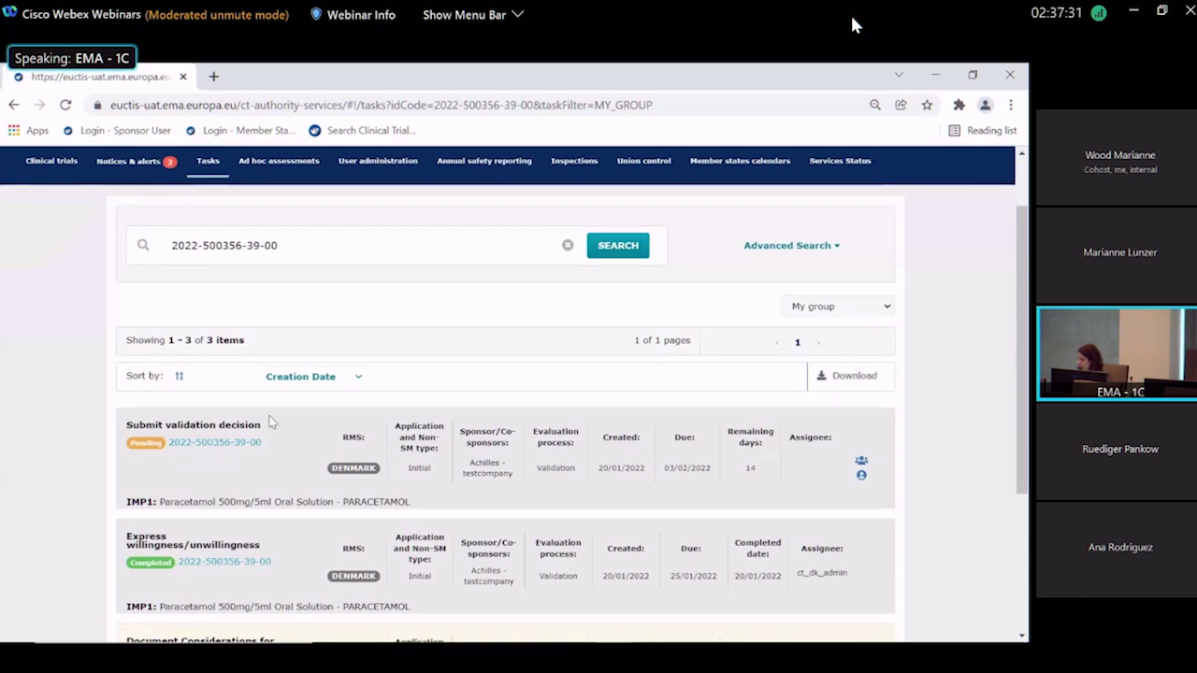
{"action": "left_click", "coordinate": [861, 475]}
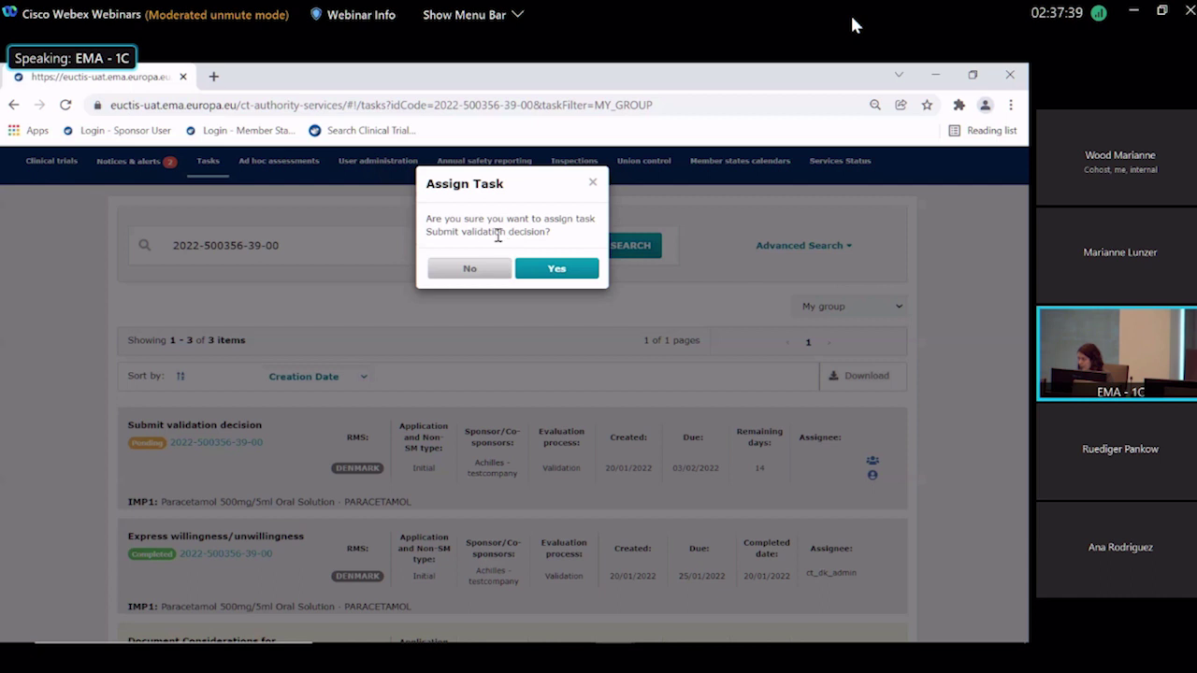
{"action": "left_click", "coordinate": [563, 270]}
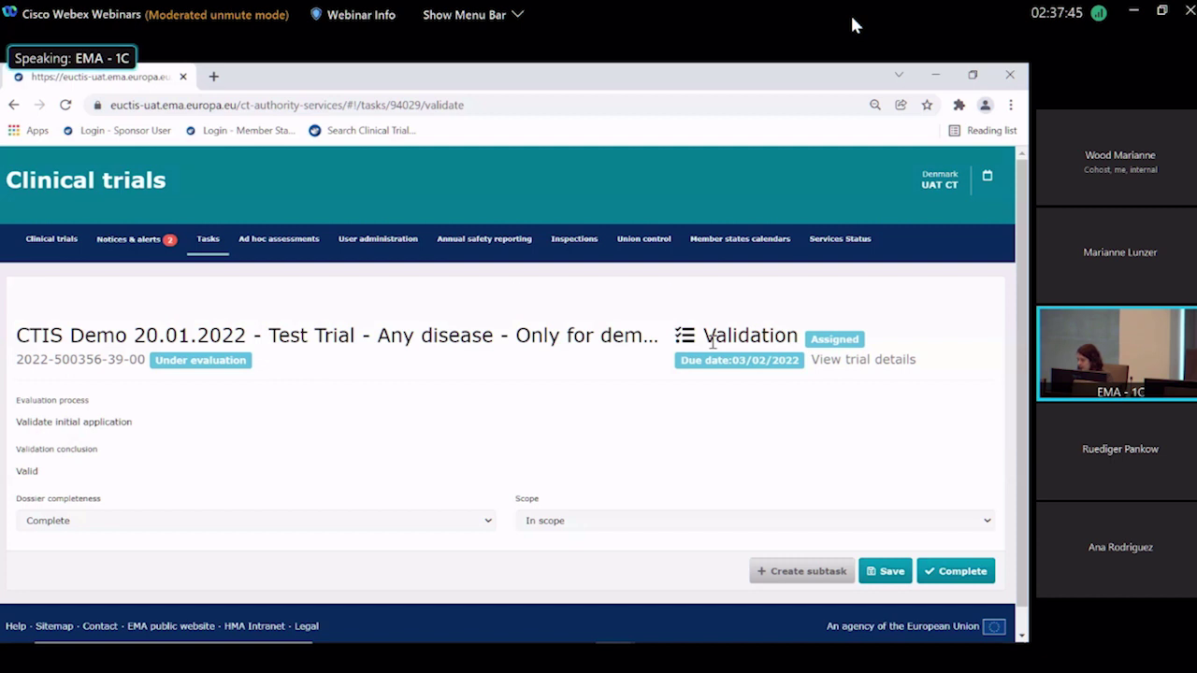
Step: Keep dossier completeness as Complete and scope as In scope, then complete the validation task
{"action": "scroll", "coordinate": [667, 350], "scroll_direction": "down", "scroll_amount": 1}
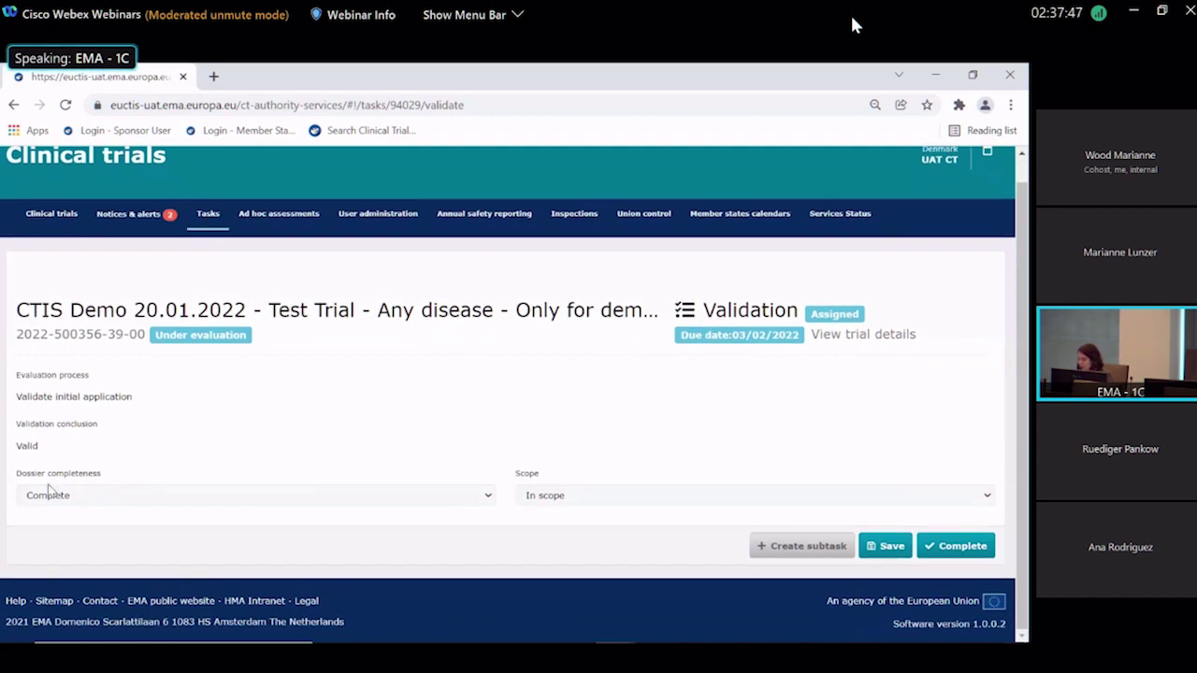
{"action": "left_click", "coordinate": [81, 500]}
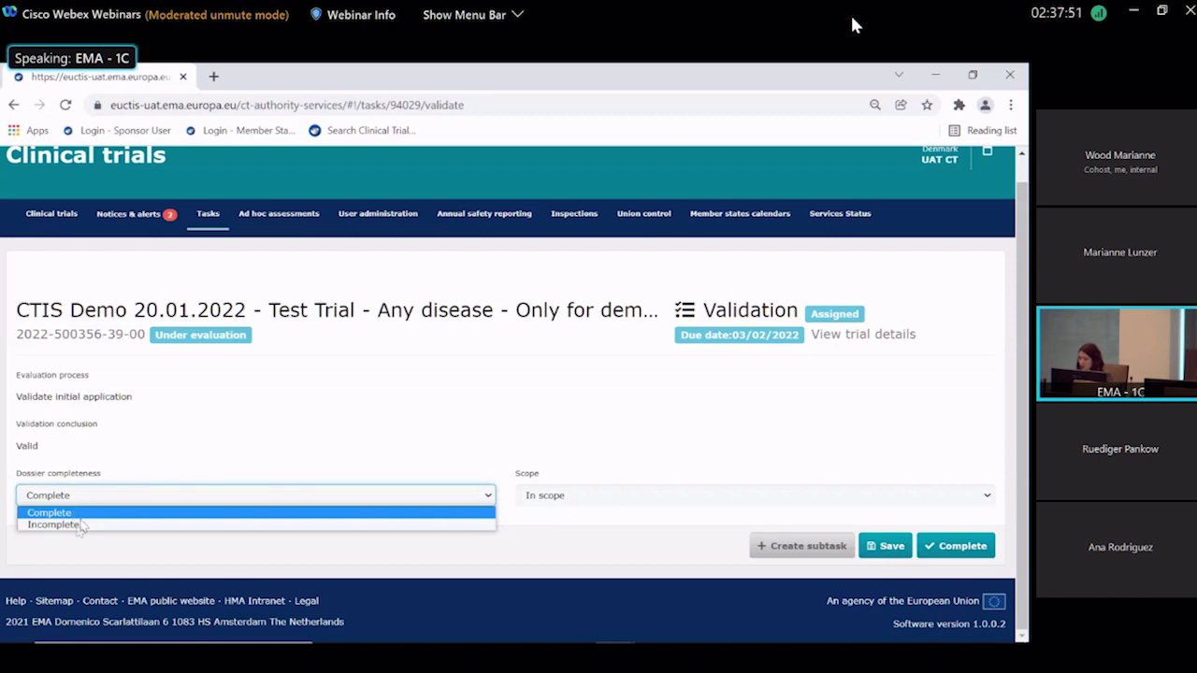
{"action": "left_click", "coordinate": [73, 514]}
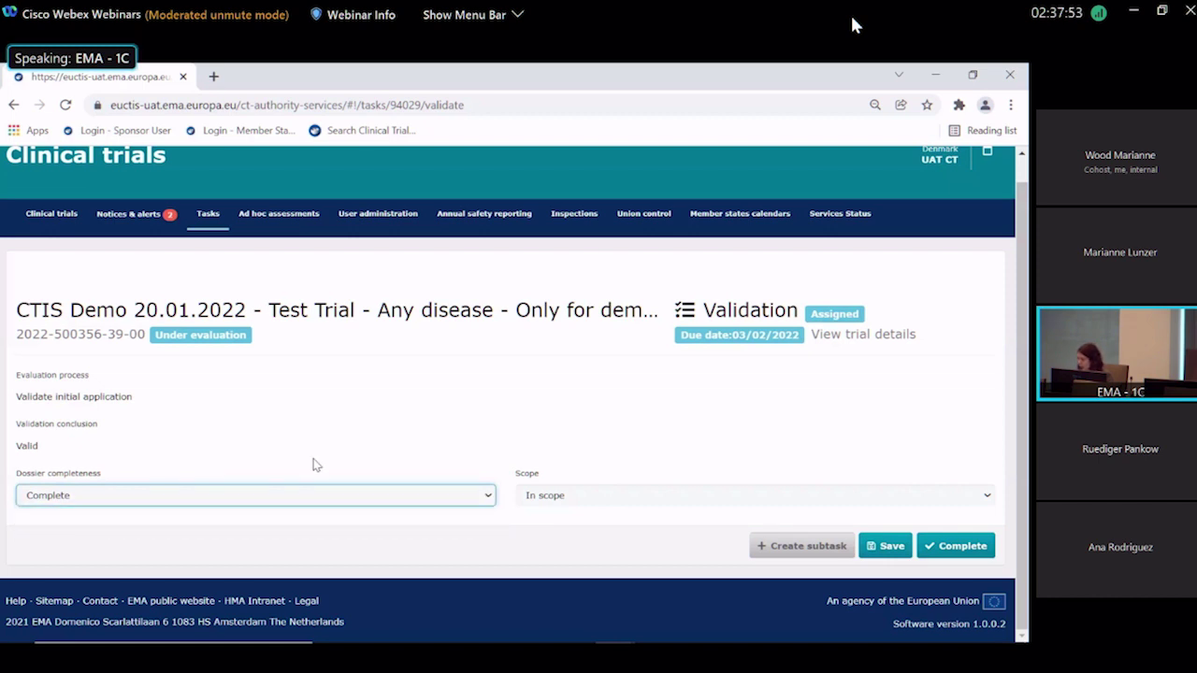
{"action": "left_click", "coordinate": [558, 503]}
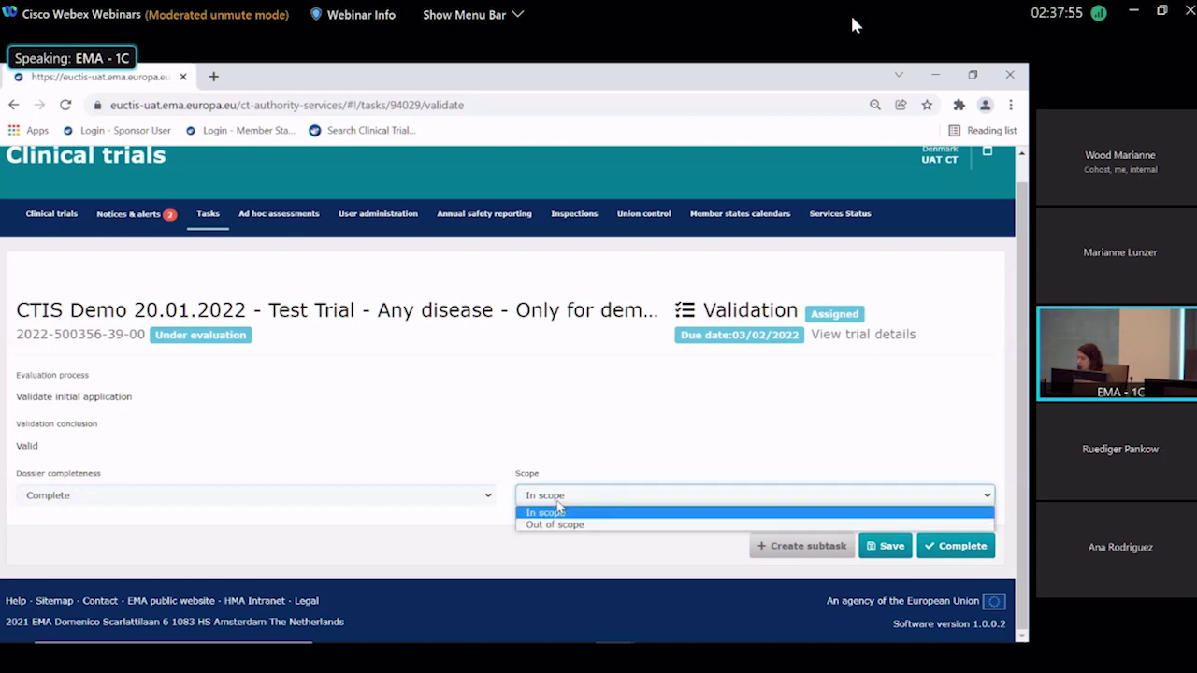
{"action": "left_click", "coordinate": [566, 513]}
{"action": "left_click", "coordinate": [606, 462]}
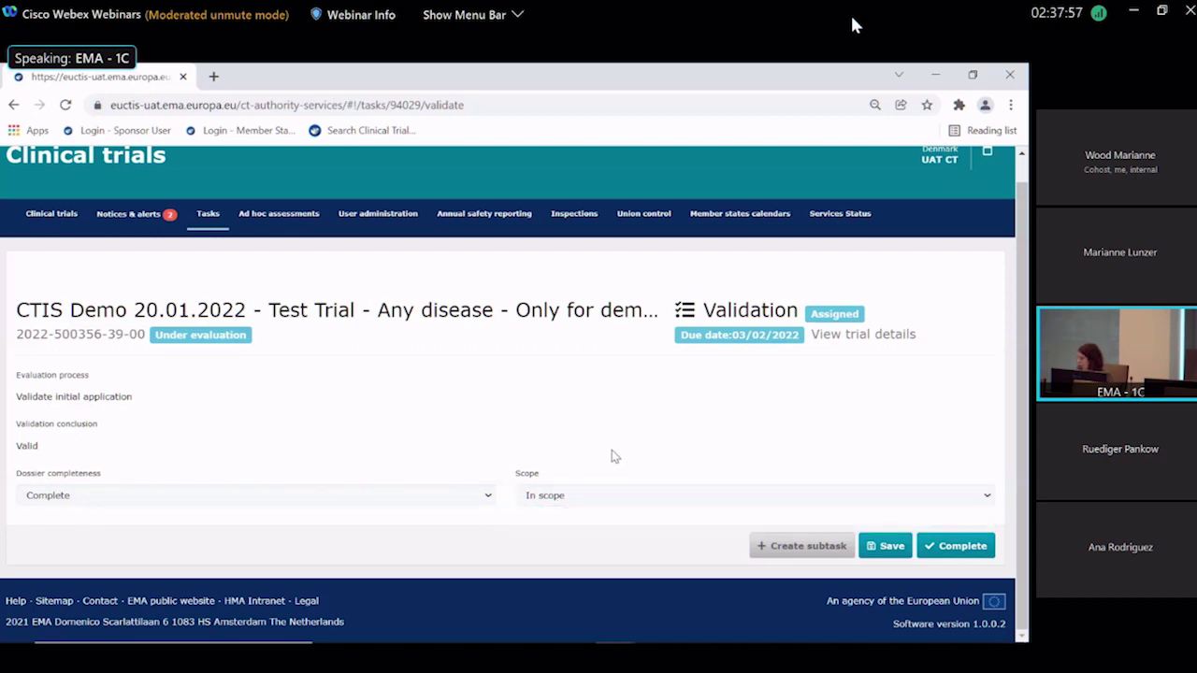
{"action": "left_click", "coordinate": [959, 547]}
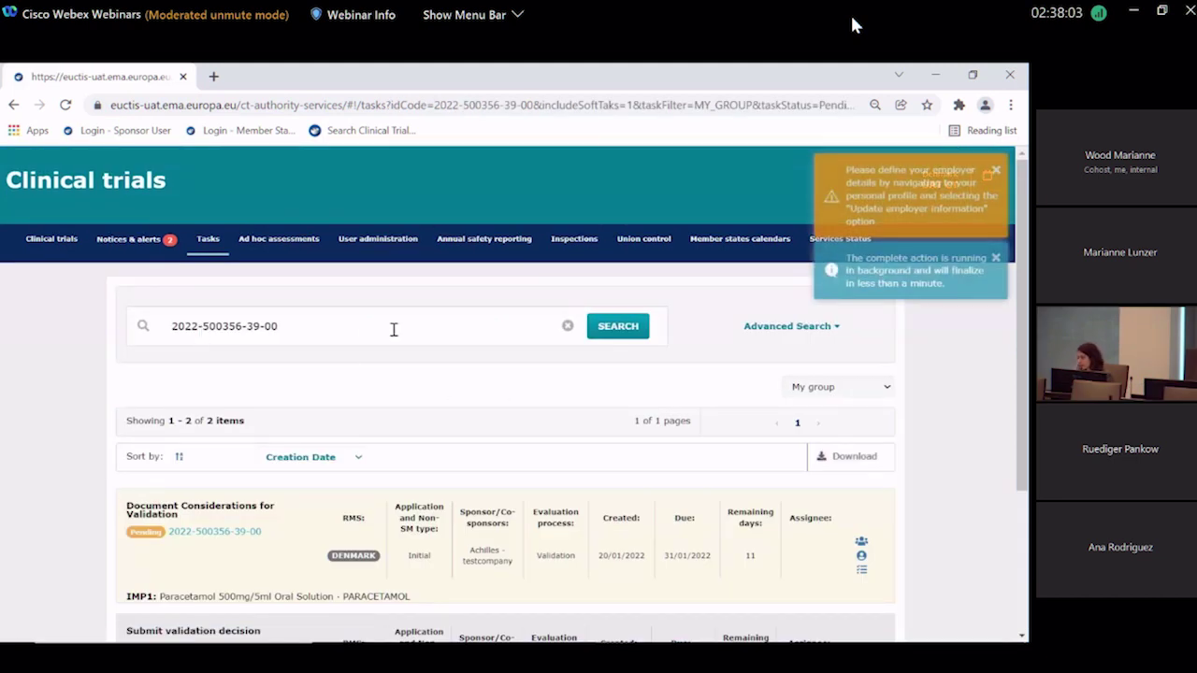
Step: Check Submit validation decision shows Completed, then open the trial's initial application Part I
{"action": "left_click", "coordinate": [608, 326]}
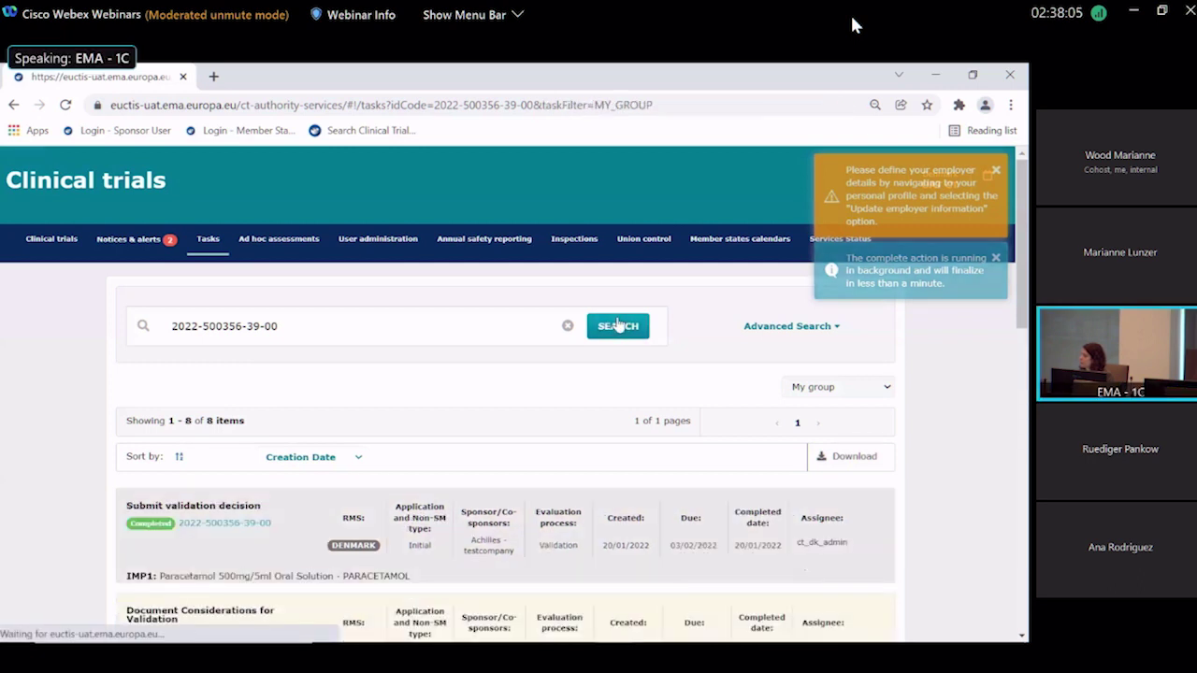
{"action": "scroll", "coordinate": [548, 418], "scroll_direction": "down", "scroll_amount": 1}
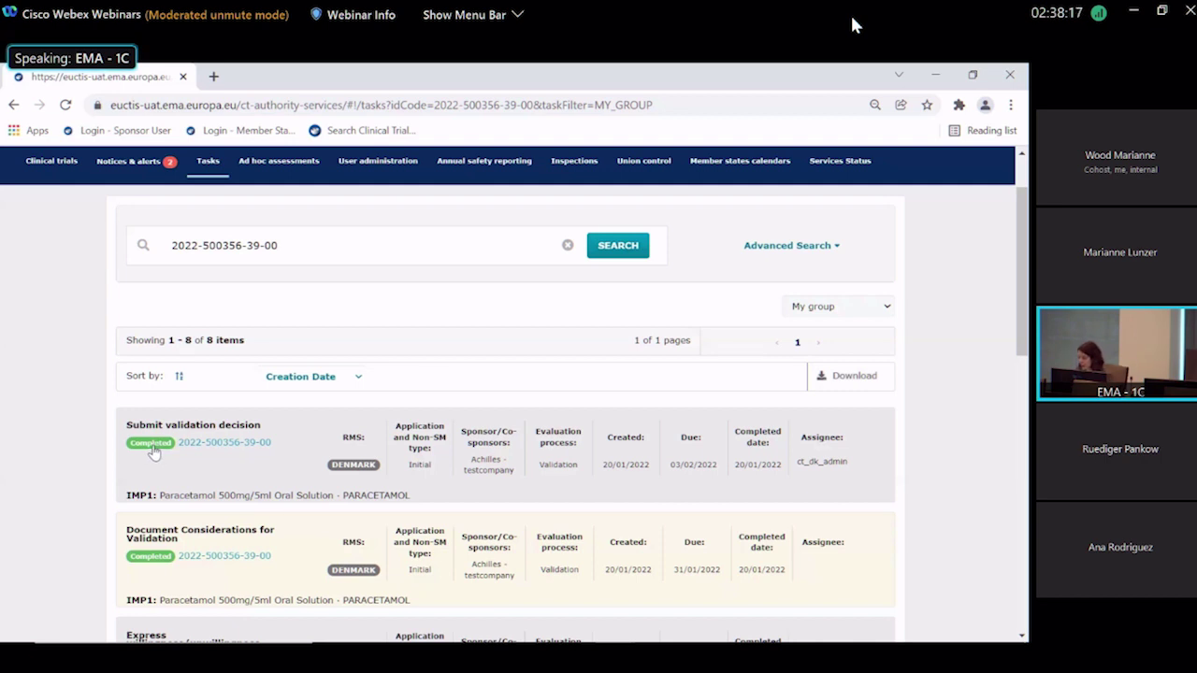
{"action": "left_click", "coordinate": [251, 443]}
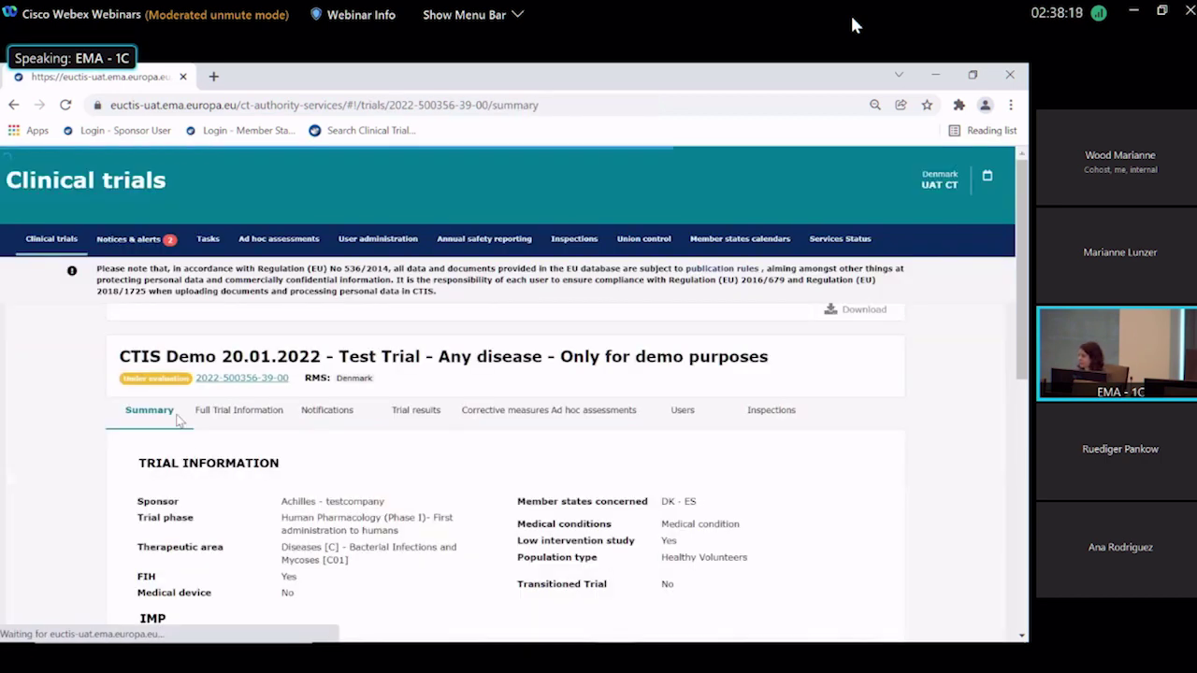
{"action": "scroll", "coordinate": [281, 434], "scroll_direction": "down", "scroll_amount": 3}
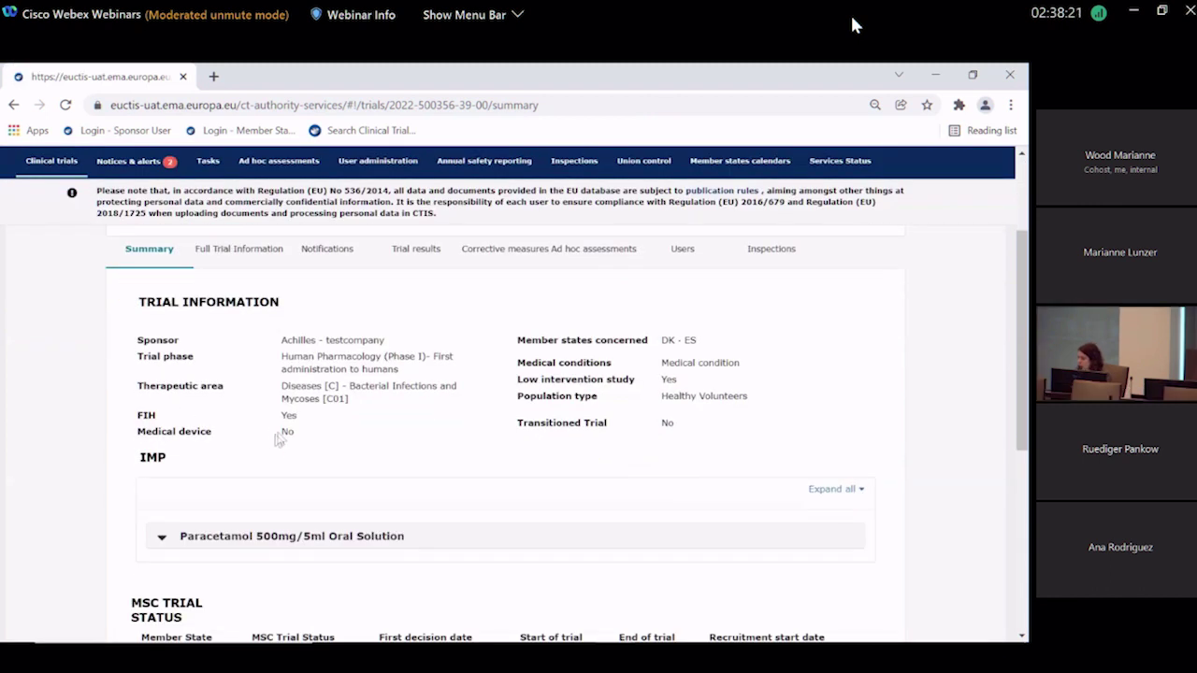
{"action": "scroll", "coordinate": [304, 421], "scroll_direction": "down", "scroll_amount": 2}
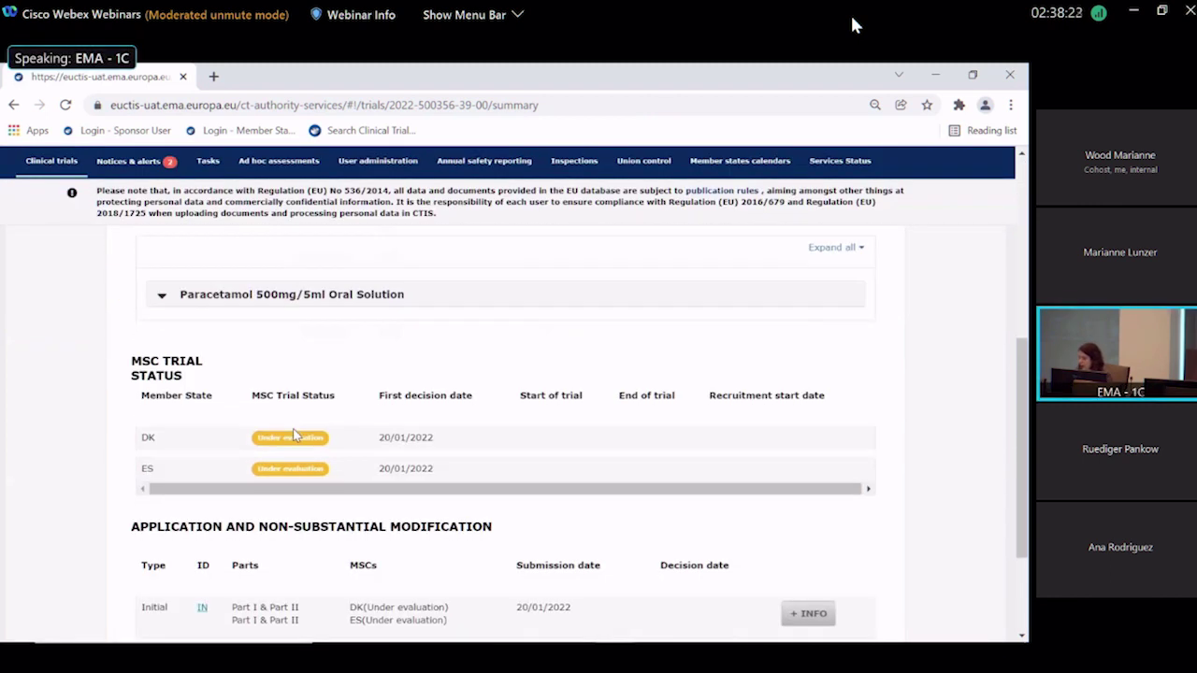
{"action": "left_click", "coordinate": [203, 529]}
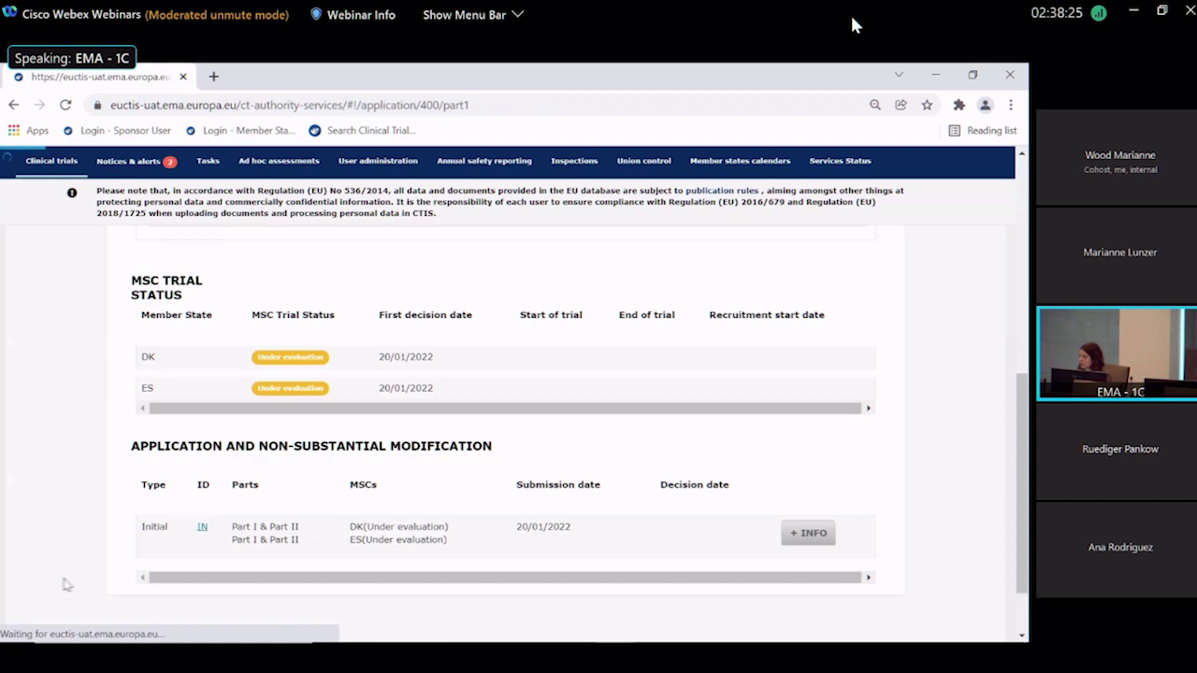
{"action": "scroll", "coordinate": [280, 458], "scroll_direction": "down", "scroll_amount": 1}
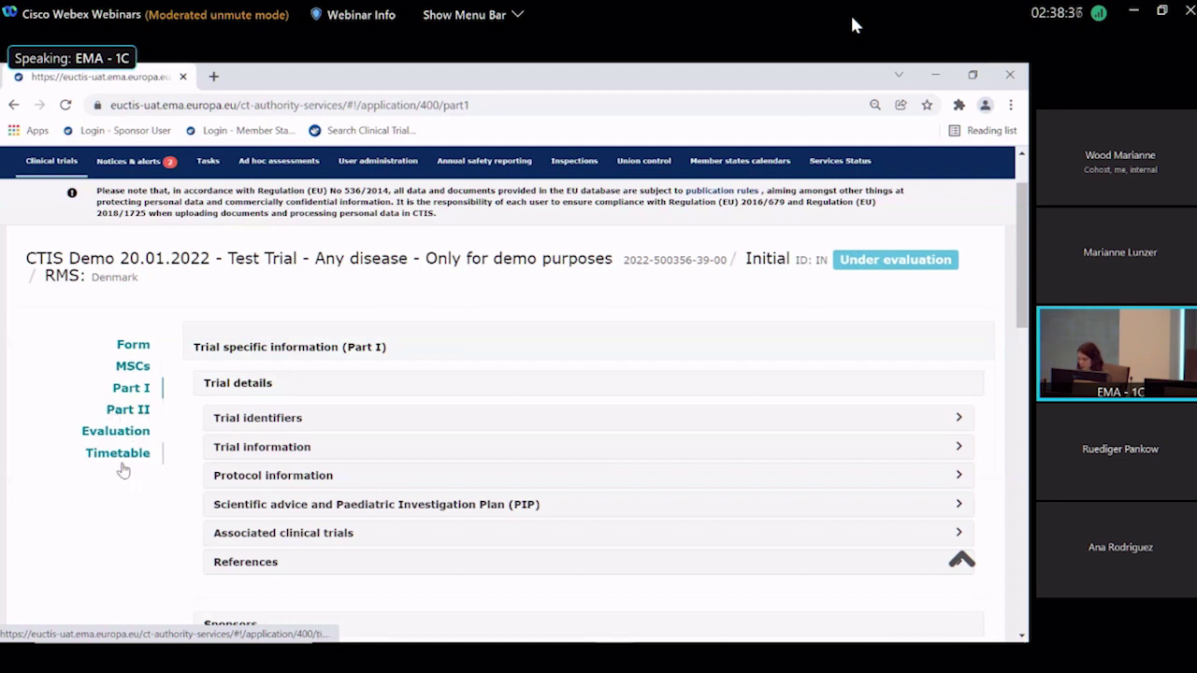
Step: On the Evaluation tab, expand Validation Conclusion and scroll to Assessment Part I Considerations
{"action": "left_click", "coordinate": [122, 432]}
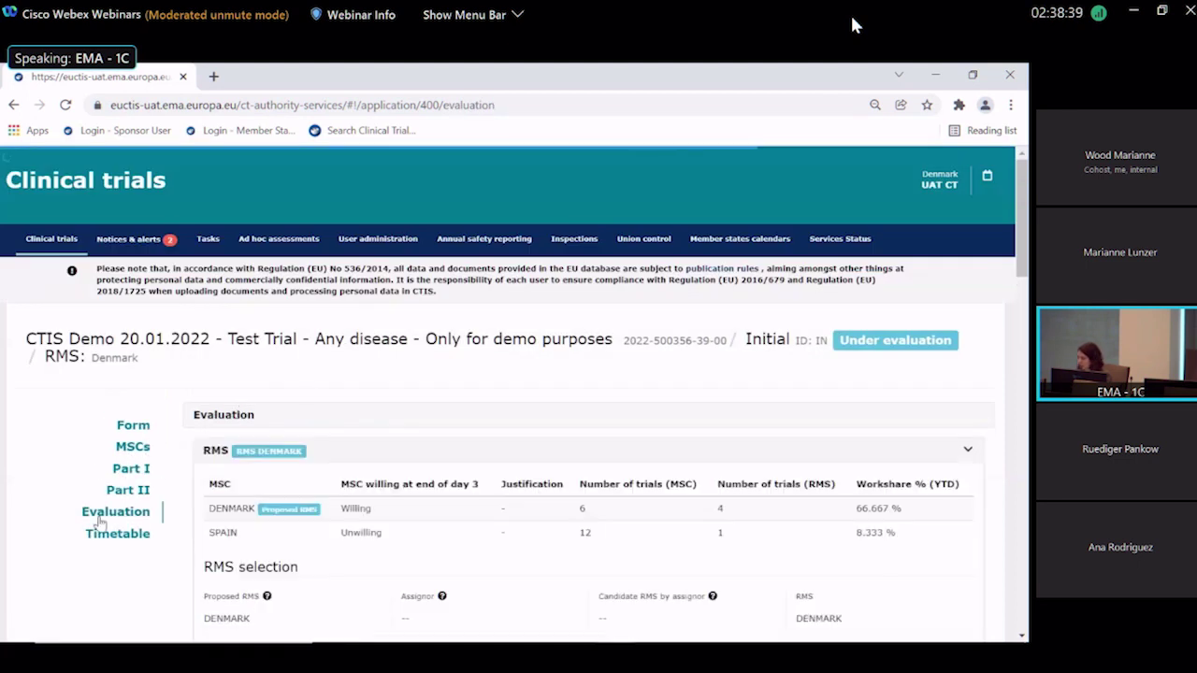
{"action": "scroll", "coordinate": [241, 459], "scroll_direction": "down", "scroll_amount": 1}
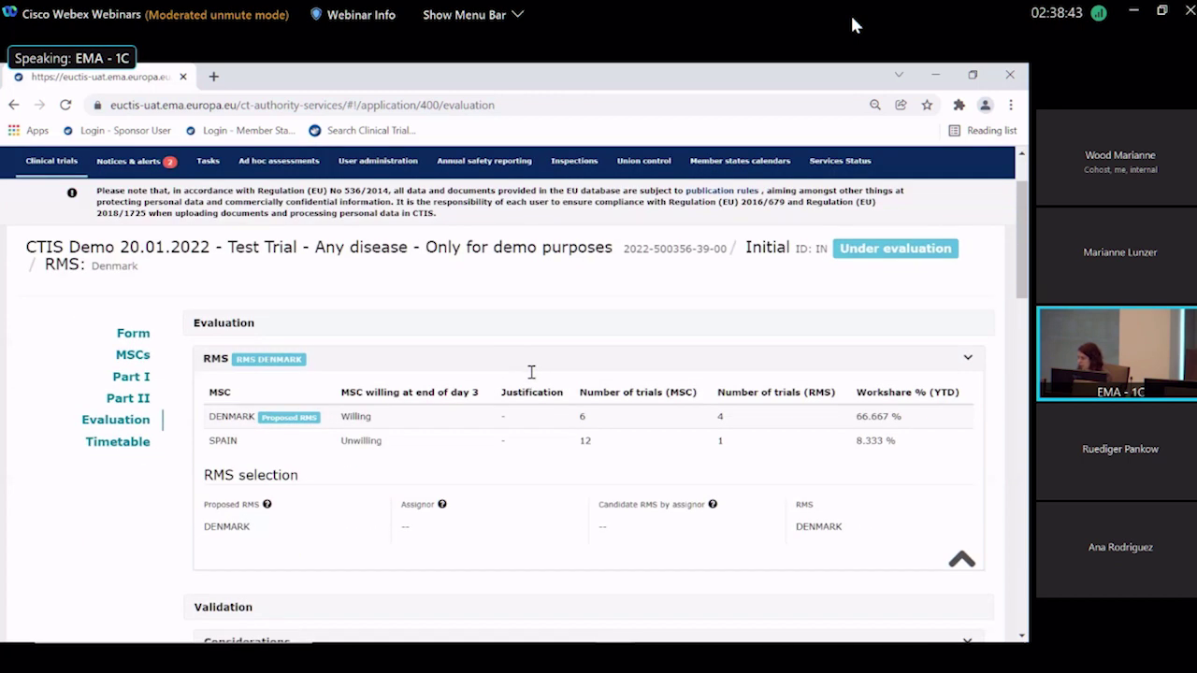
{"action": "scroll", "coordinate": [532, 372], "scroll_direction": "down", "scroll_amount": 1}
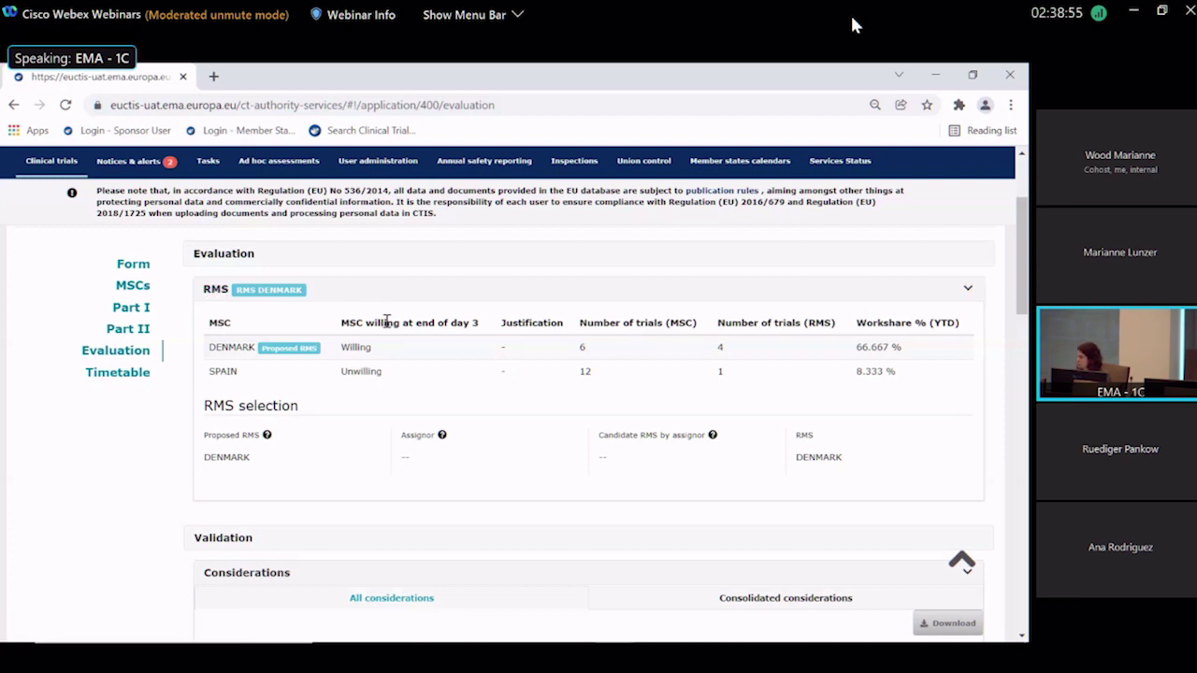
{"action": "scroll", "coordinate": [387, 318], "scroll_direction": "down", "scroll_amount": 5}
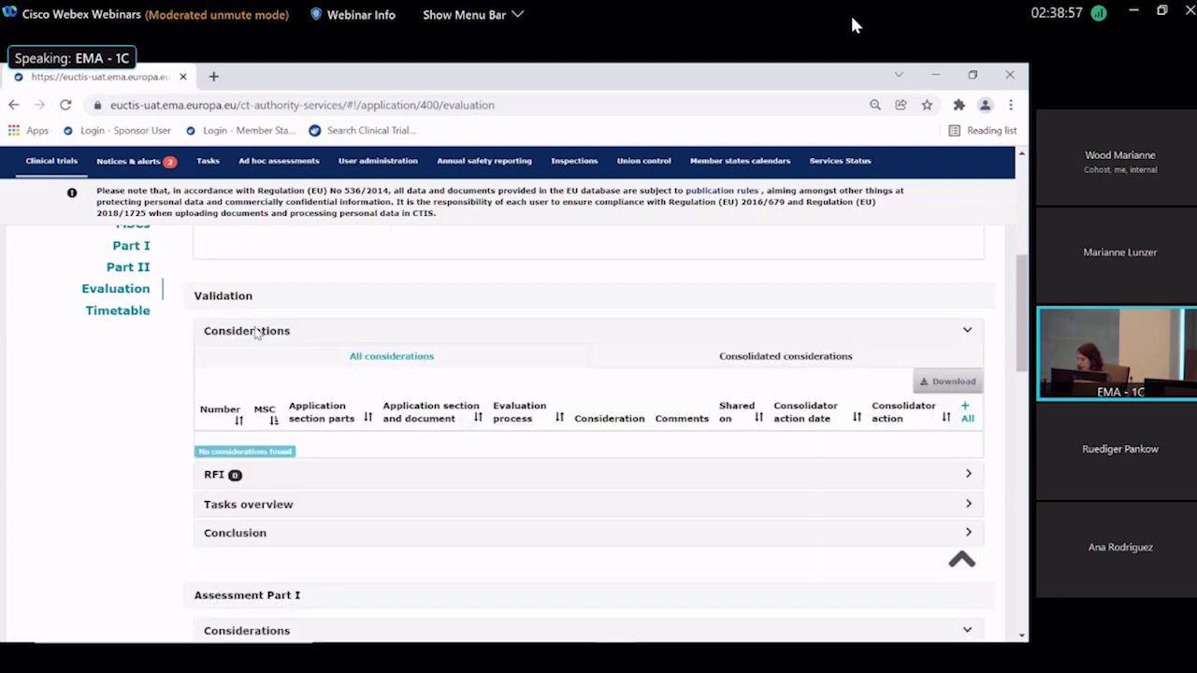
{"action": "scroll", "coordinate": [234, 402], "scroll_direction": "down", "scroll_amount": 2}
{"action": "left_click", "coordinate": [240, 456]}
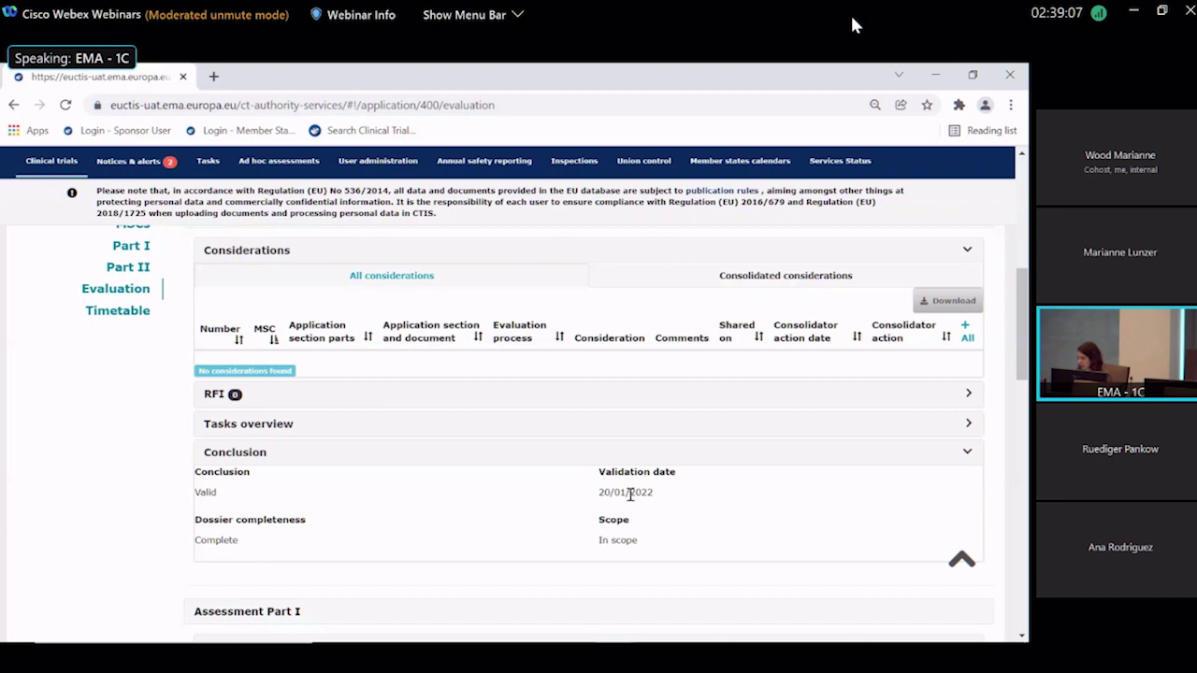
{"action": "scroll", "coordinate": [386, 458], "scroll_direction": "down", "scroll_amount": 5}
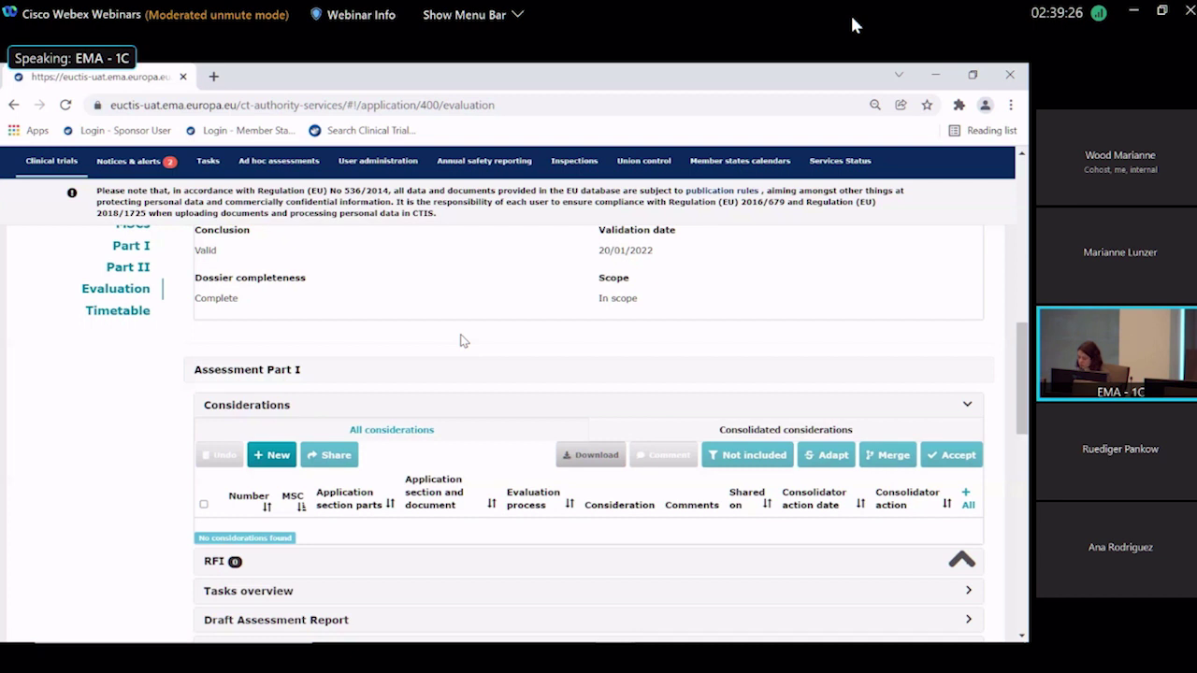
{"action": "scroll", "coordinate": [451, 327], "scroll_direction": "down", "scroll_amount": 1}
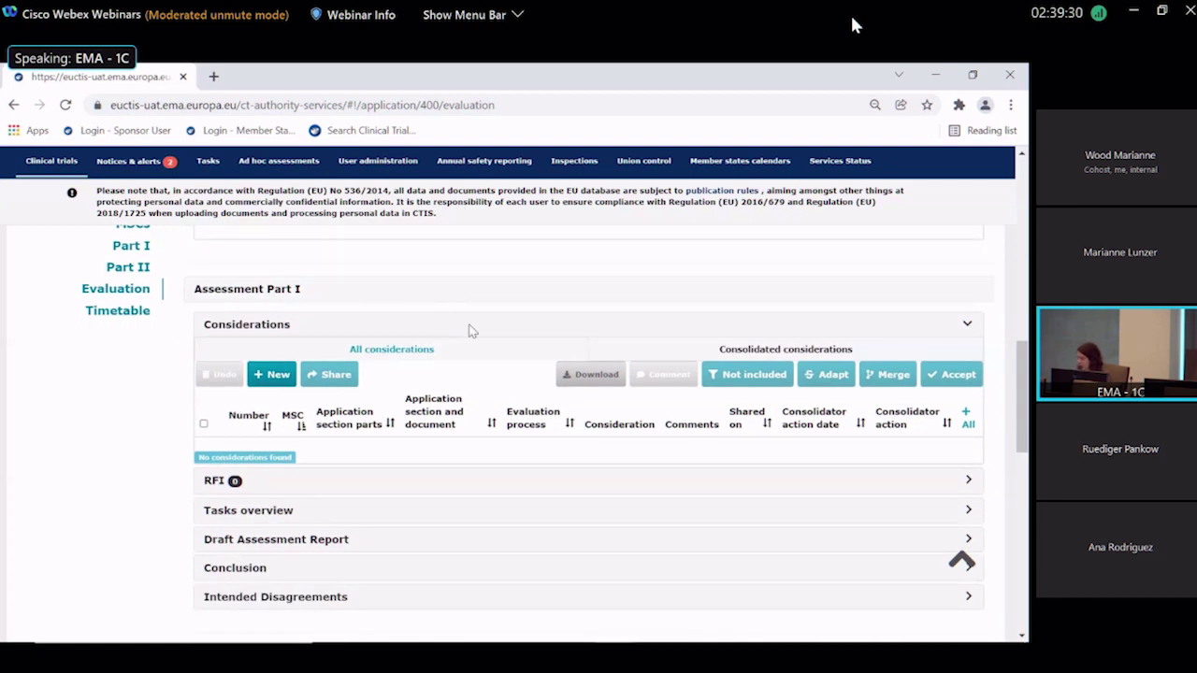
Step: Add and save a Non-clinical Part I consideration on the Proof of payment document
{"action": "left_click", "coordinate": [753, 355]}
{"action": "left_click", "coordinate": [270, 375]}
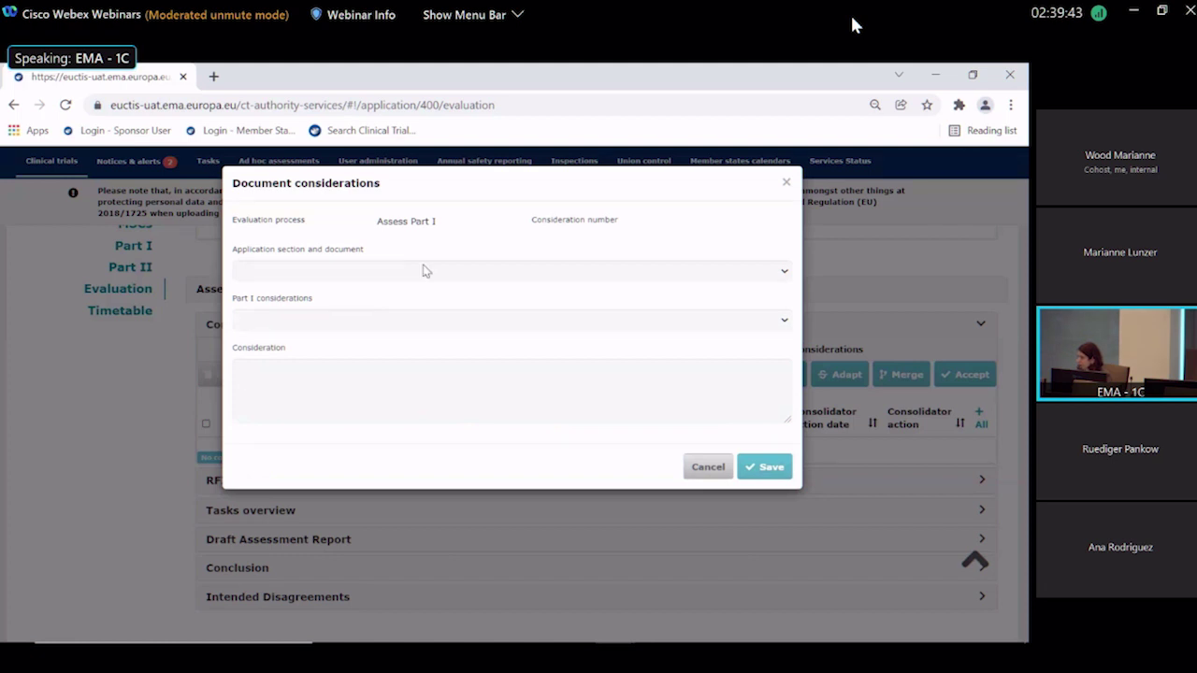
{"action": "left_click", "coordinate": [323, 273]}
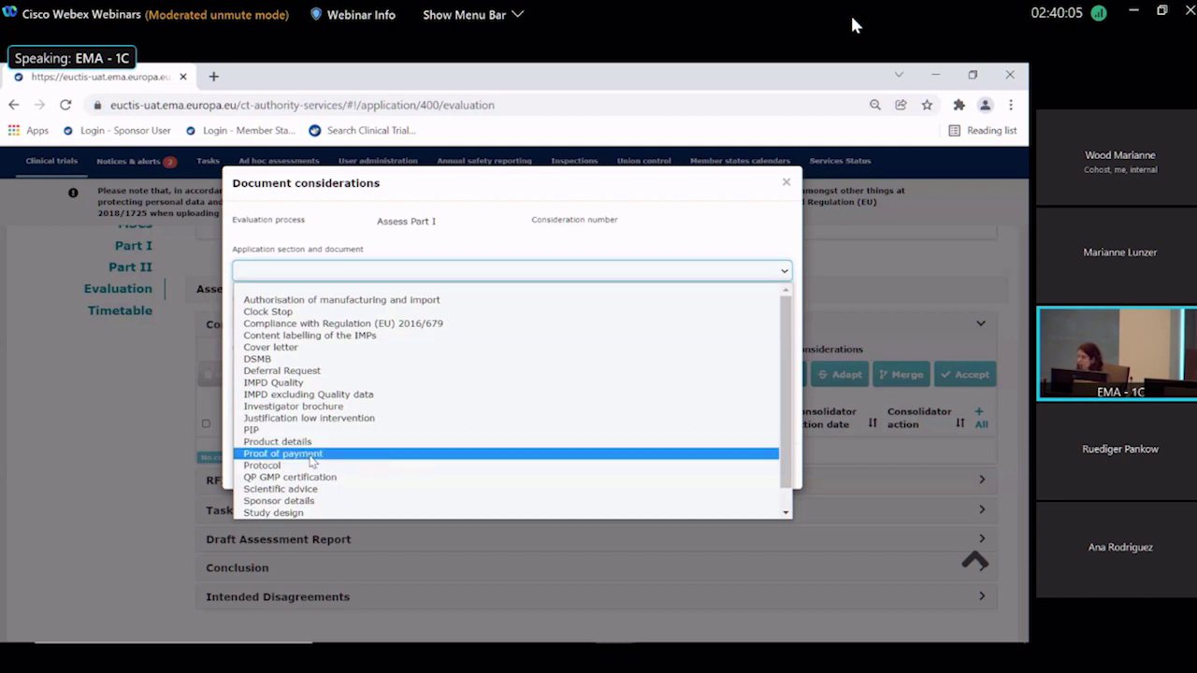
{"action": "left_click", "coordinate": [312, 459]}
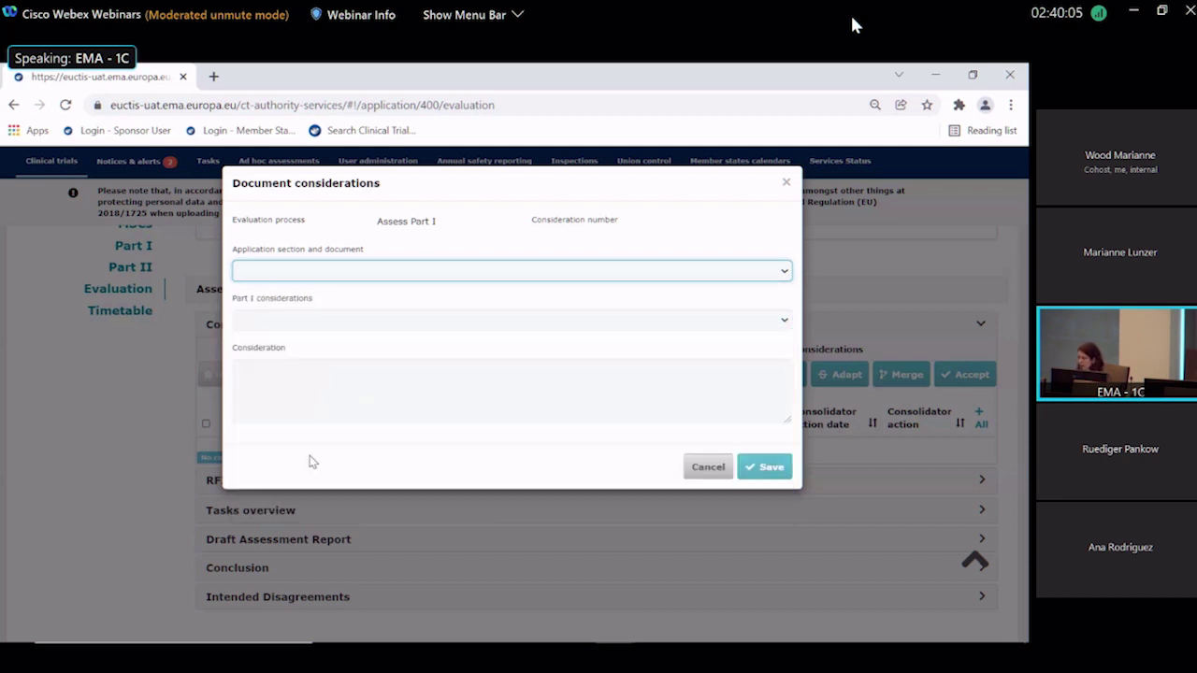
{"action": "left_click", "coordinate": [327, 317]}
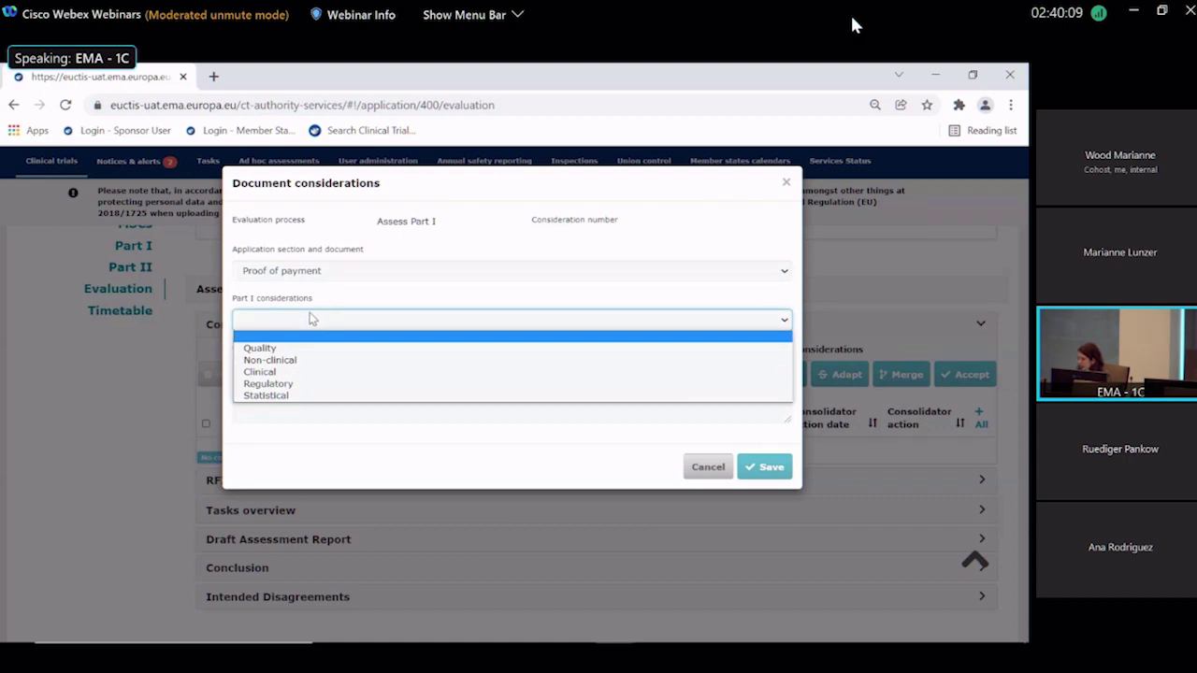
{"action": "left_click", "coordinate": [295, 363]}
{"action": "left_click", "coordinate": [302, 376]}
{"action": "type", "text": "considerat"}
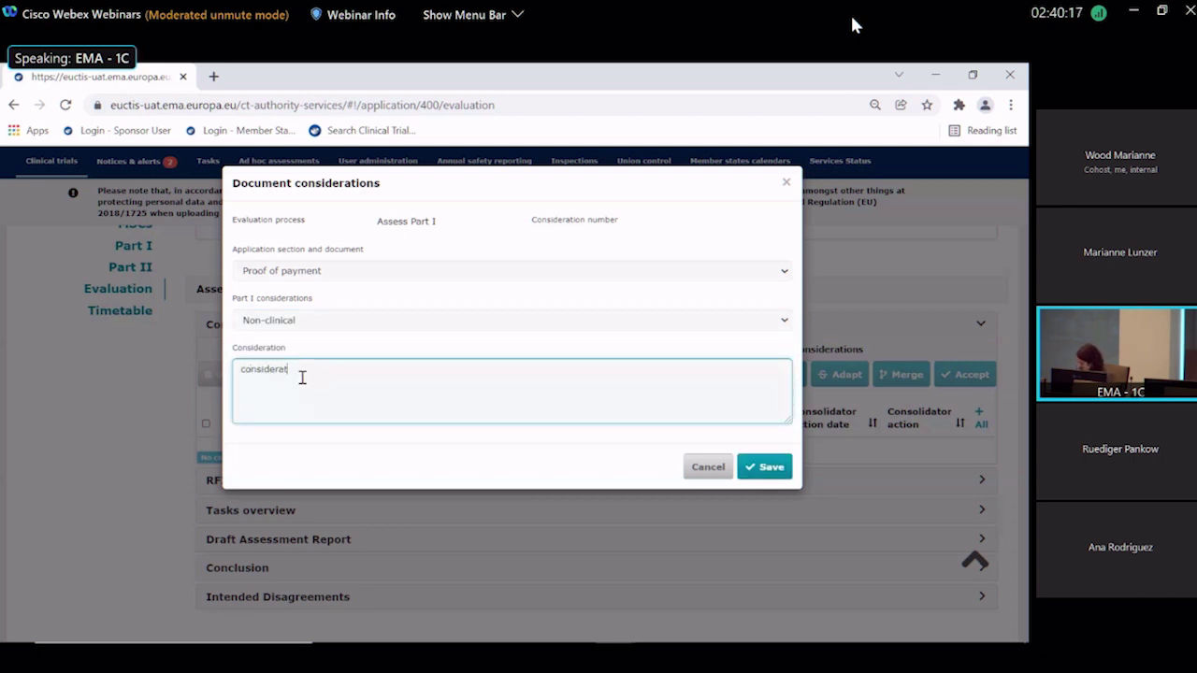
{"action": "type", "text": "ion1"}
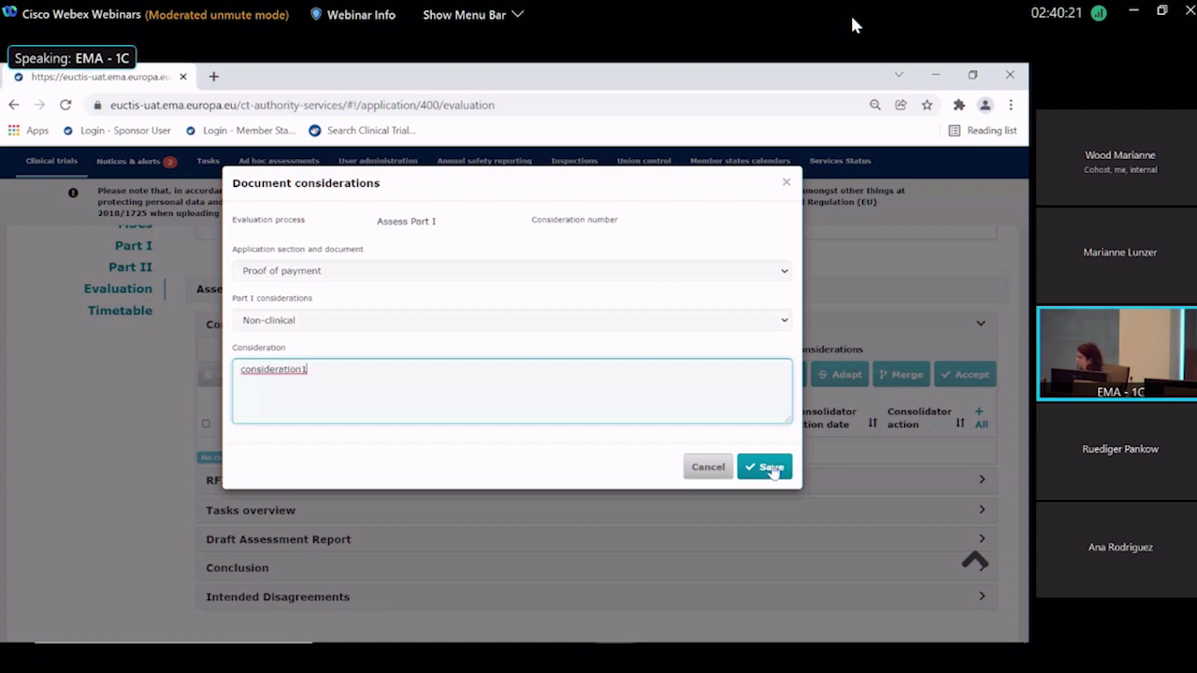
{"action": "left_click", "coordinate": [767, 467]}
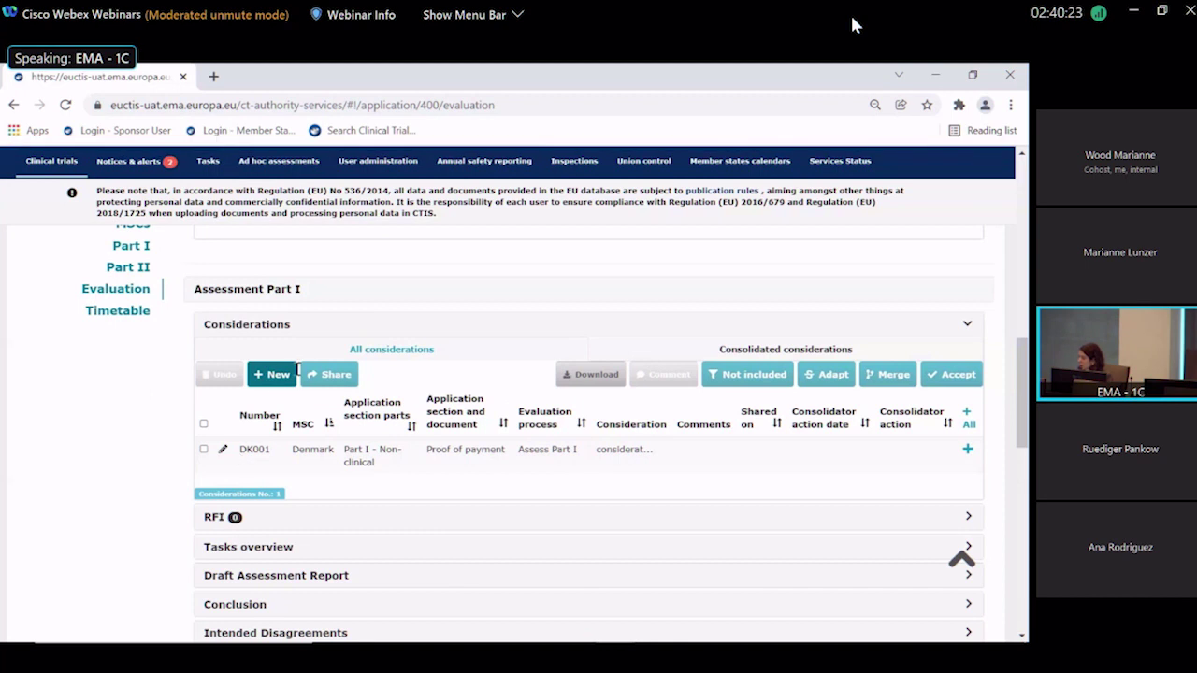
Step: Add and save a second consideration on IMPD Quality, then select both considerations
{"action": "left_click", "coordinate": [272, 375]}
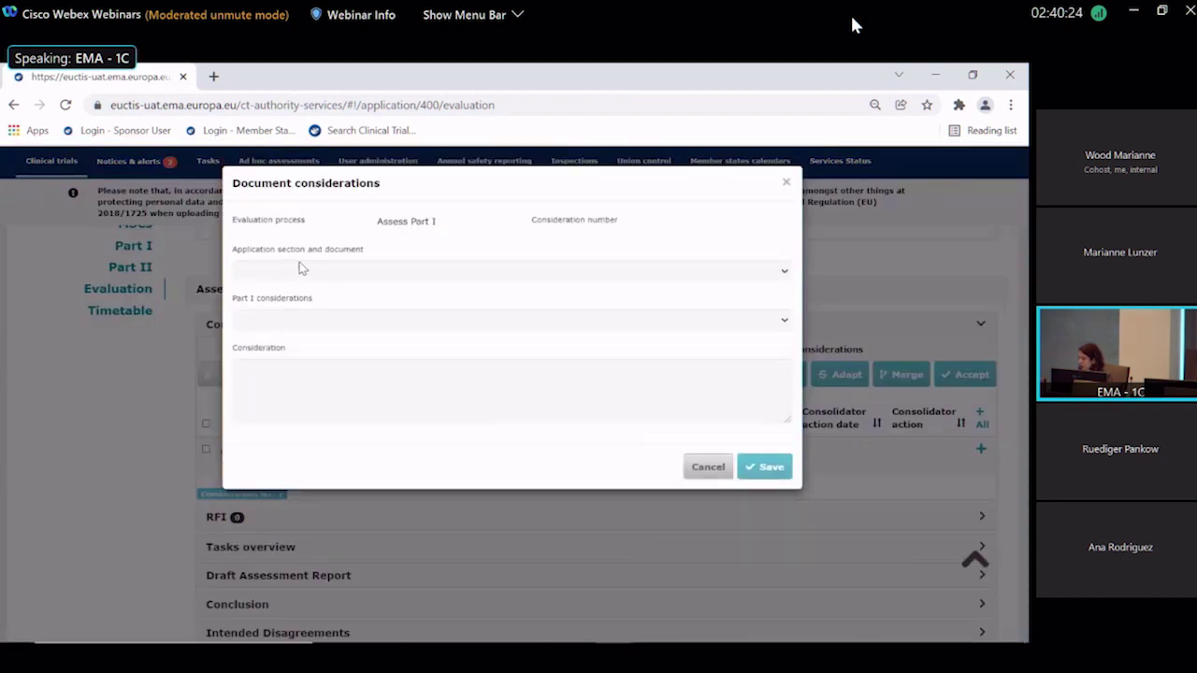
{"action": "left_click", "coordinate": [300, 272]}
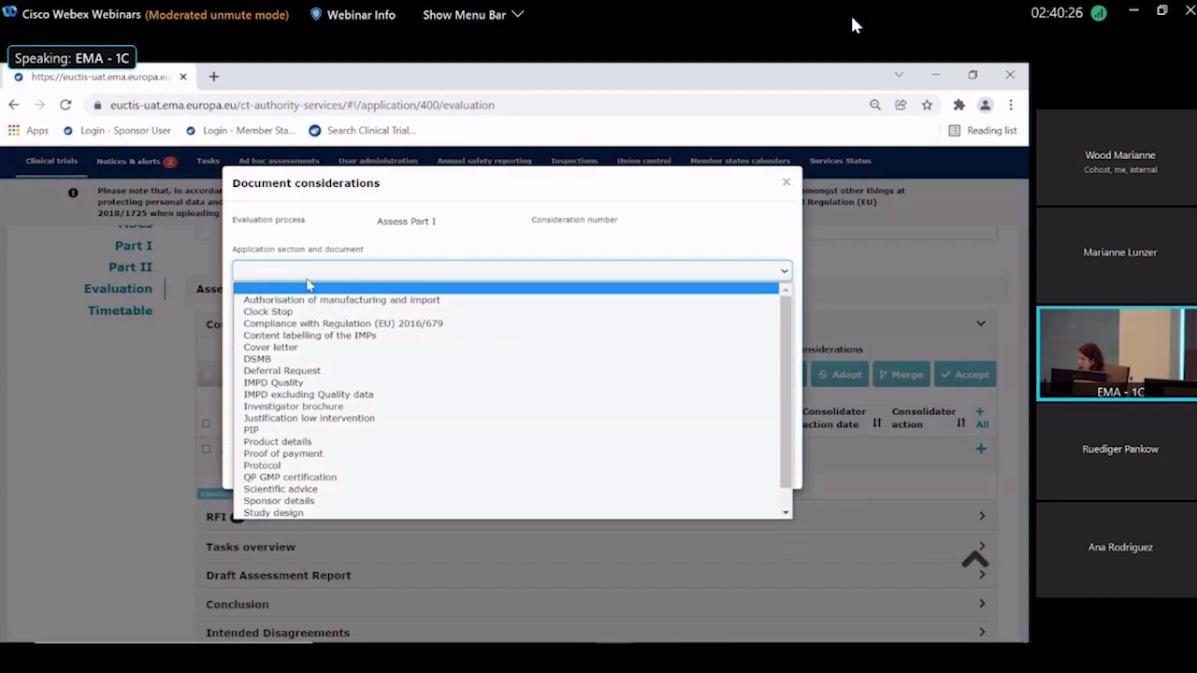
{"action": "left_click", "coordinate": [287, 388]}
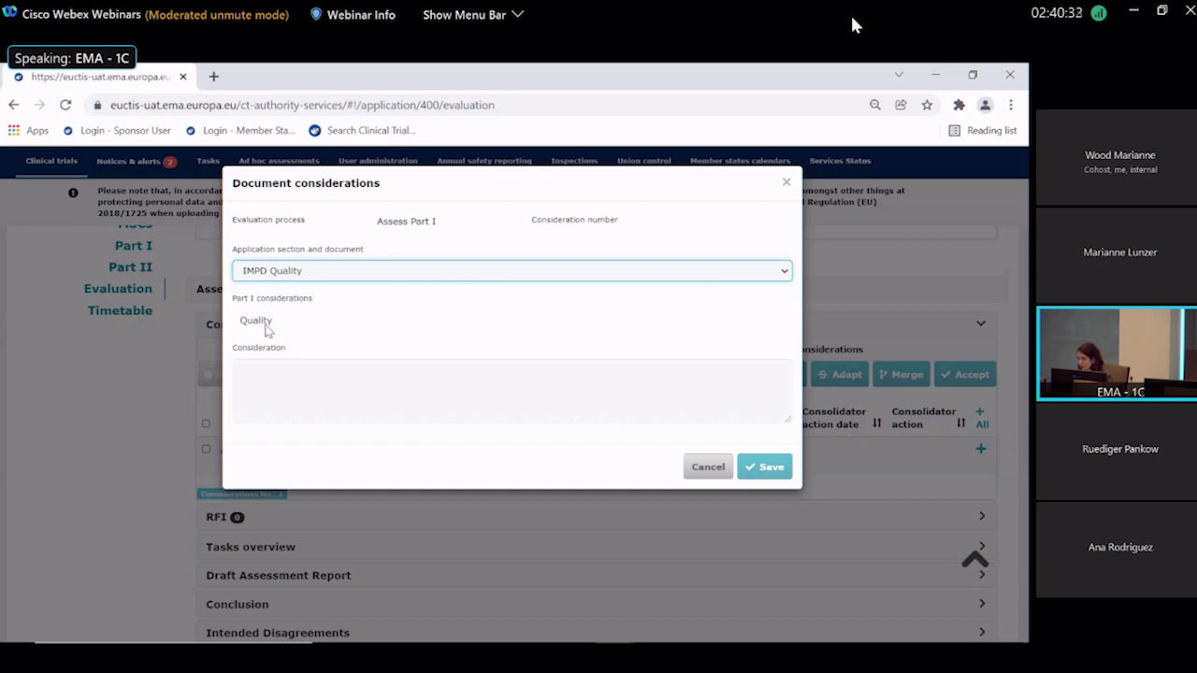
{"action": "left_click", "coordinate": [248, 367]}
{"action": "type", "text": "consideratio"}
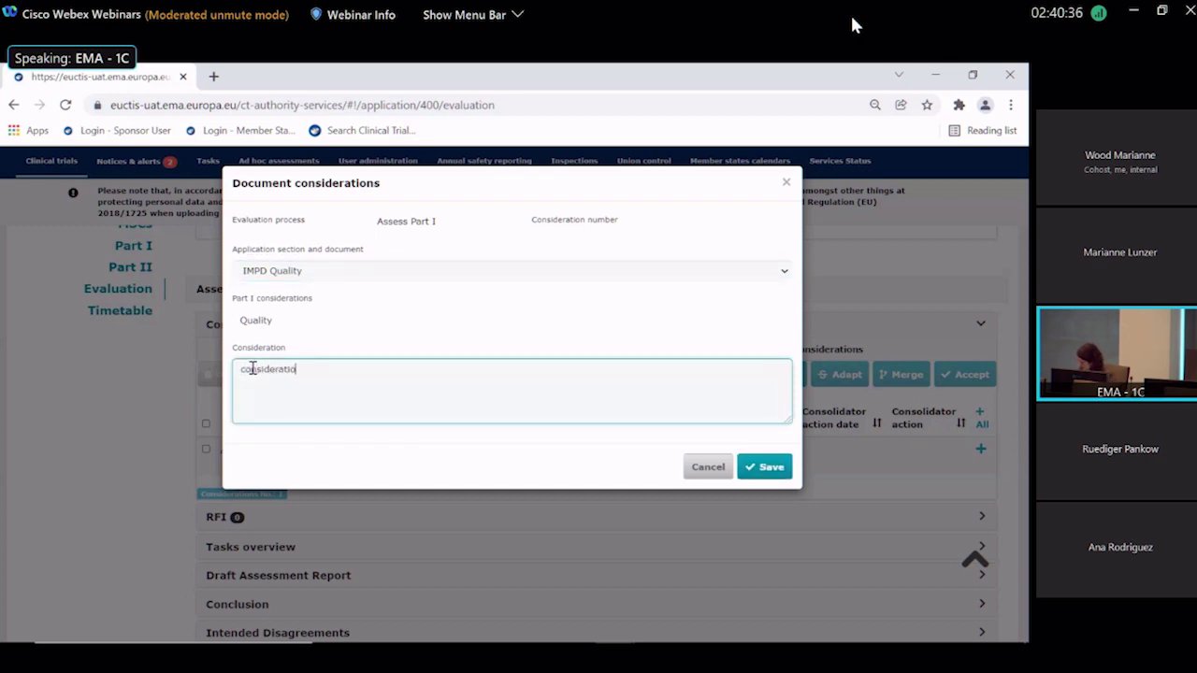
{"action": "type", "text": "n2"}
{"action": "left_click", "coordinate": [764, 467]}
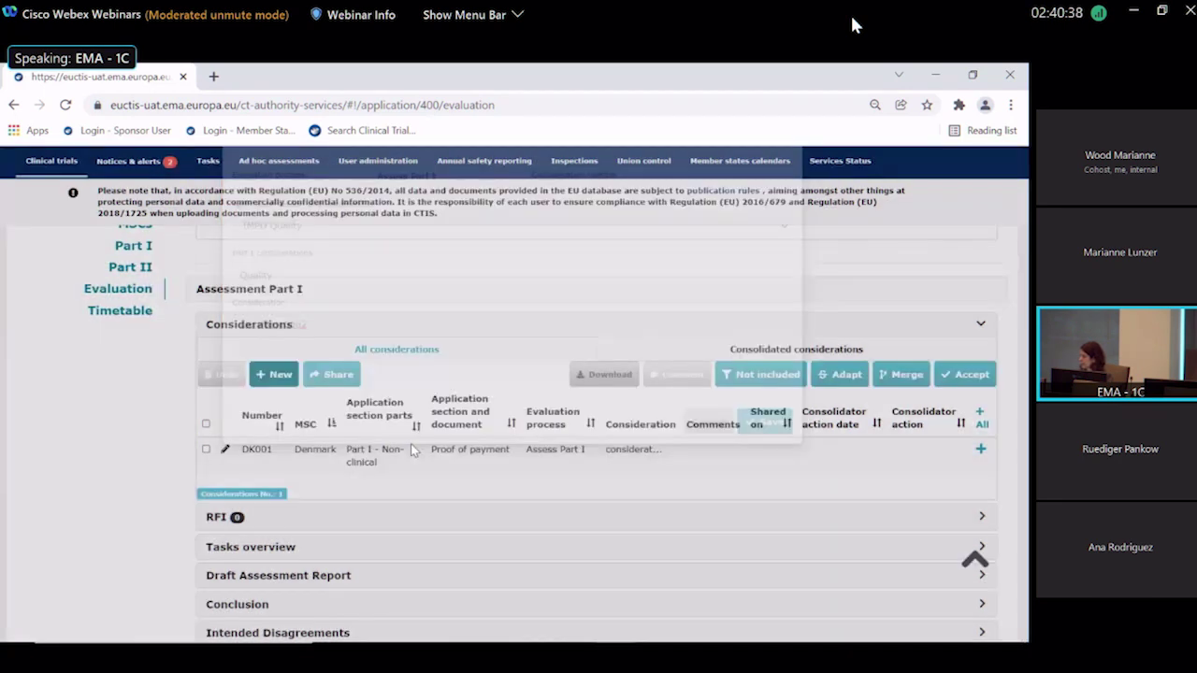
{"action": "left_click", "coordinate": [203, 424]}
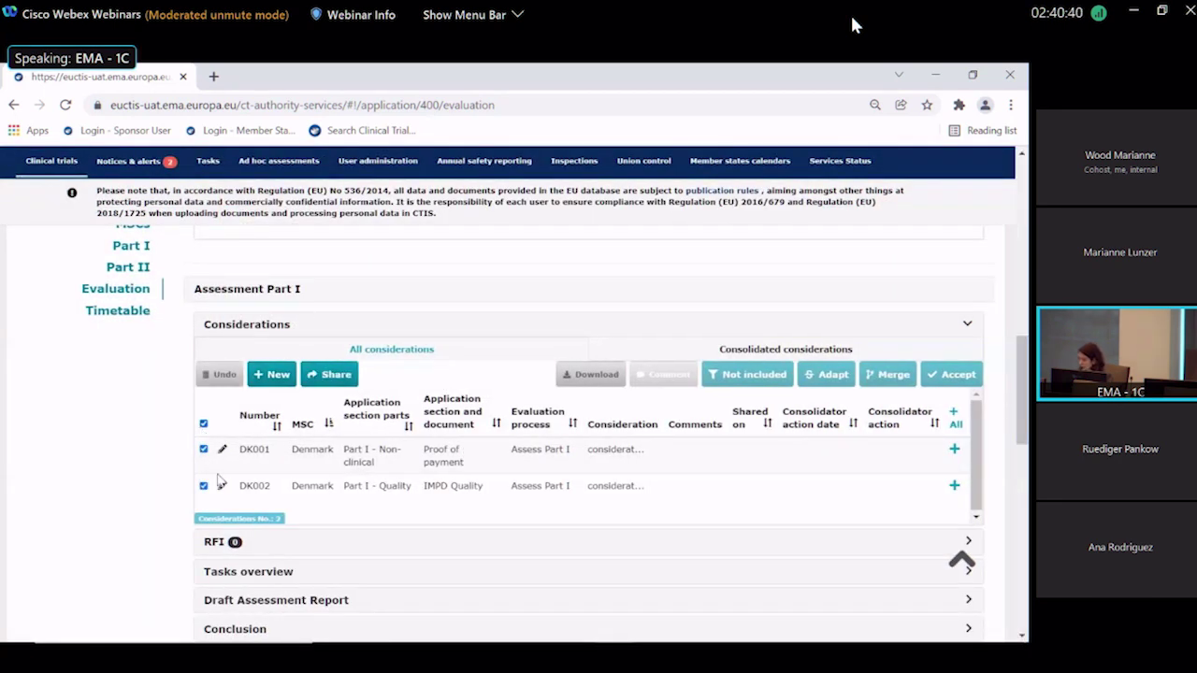
Step: Share considerations DK001 and DK002, confirming the prompt, then reselect both rows
{"action": "left_click", "coordinate": [332, 375]}
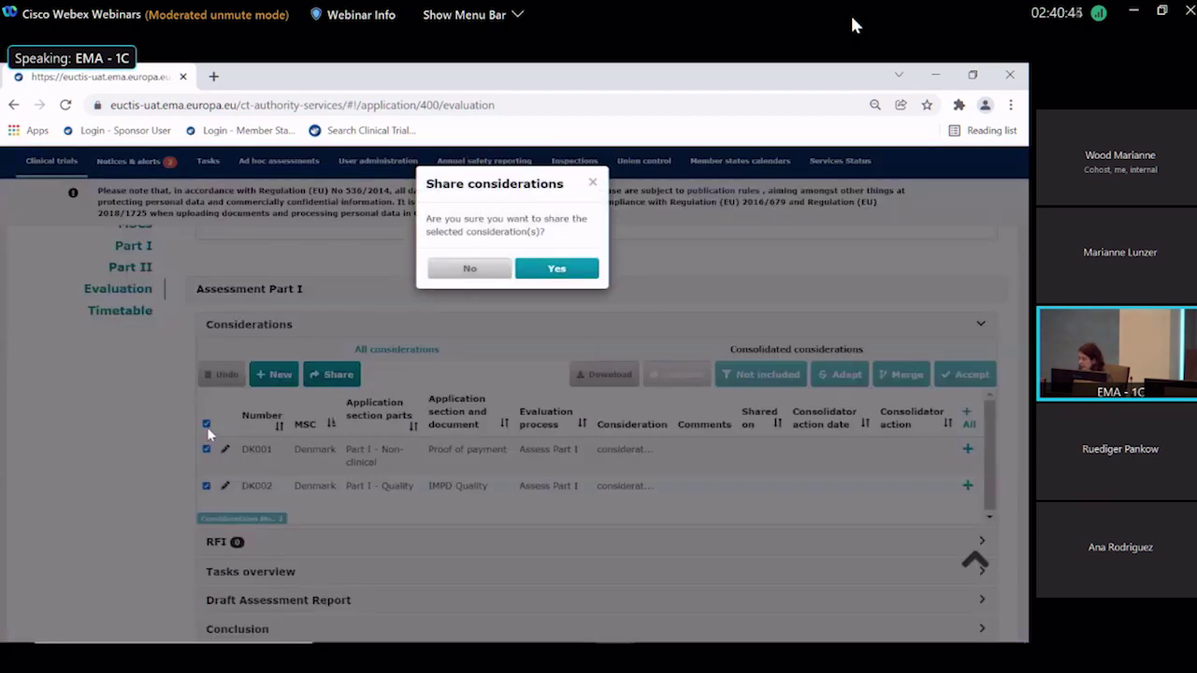
{"action": "left_click", "coordinate": [552, 268]}
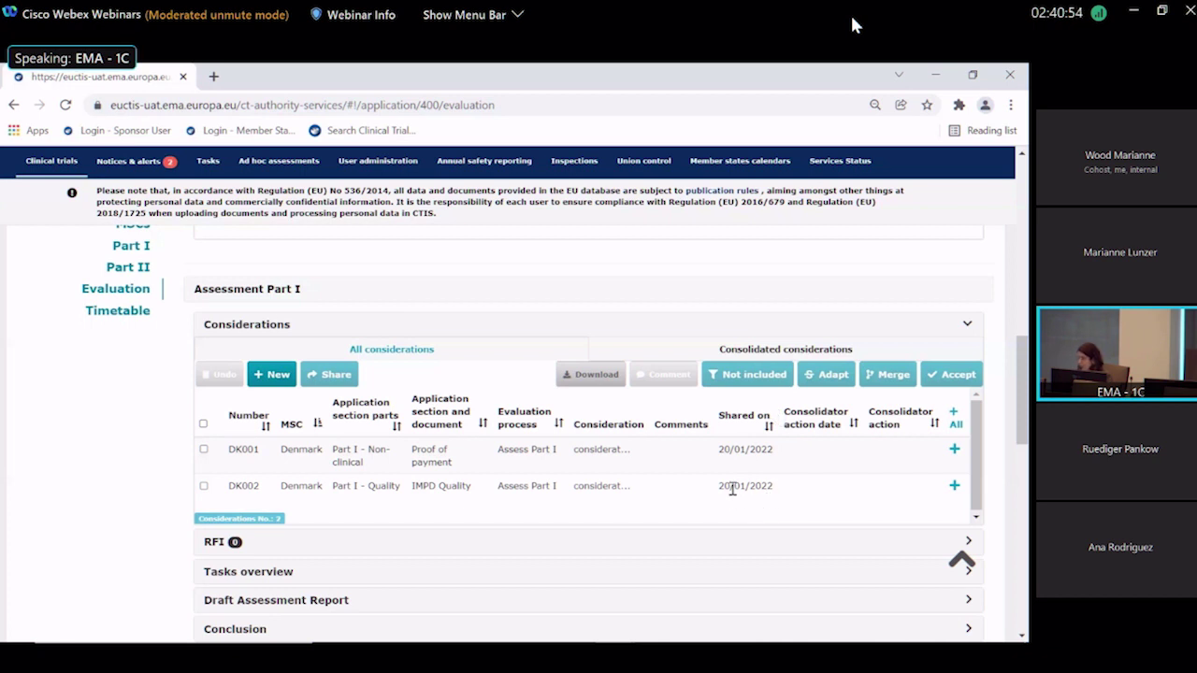
{"action": "left_click", "coordinate": [204, 423]}
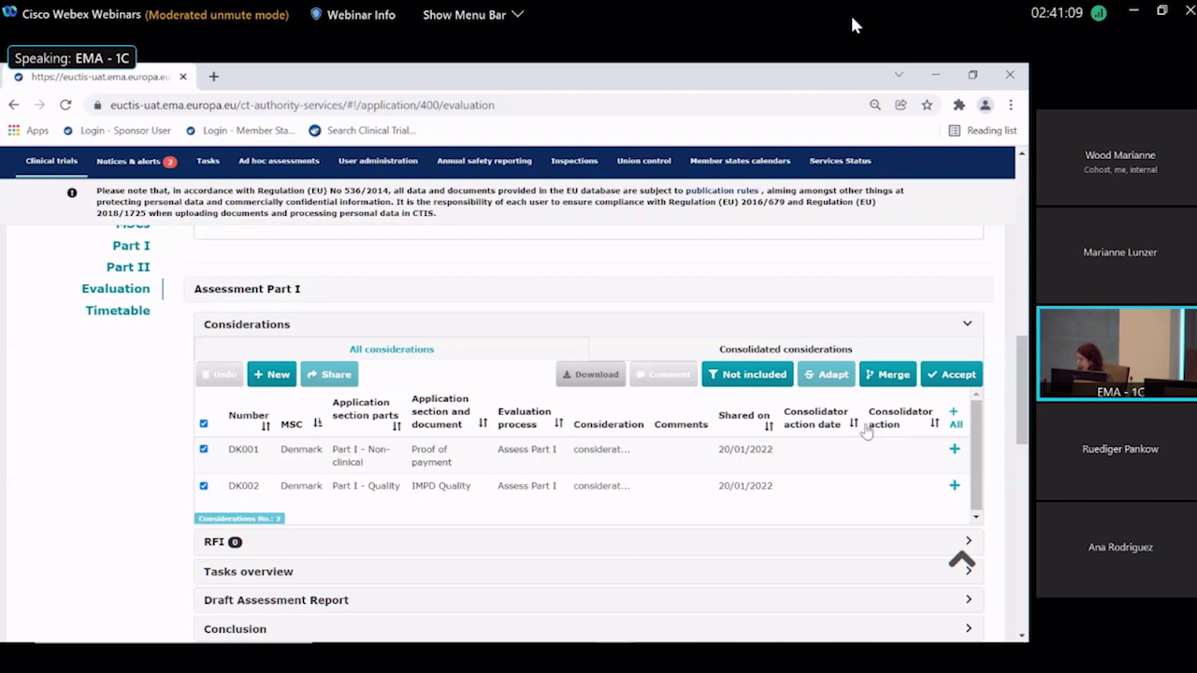
Step: Accept DK001 and DK002 with an RMS consideration comment on DK001, then view consolidated considerations
{"action": "left_click", "coordinate": [955, 379]}
{"action": "scroll", "coordinate": [389, 414], "scroll_direction": "down", "scroll_amount": 1}
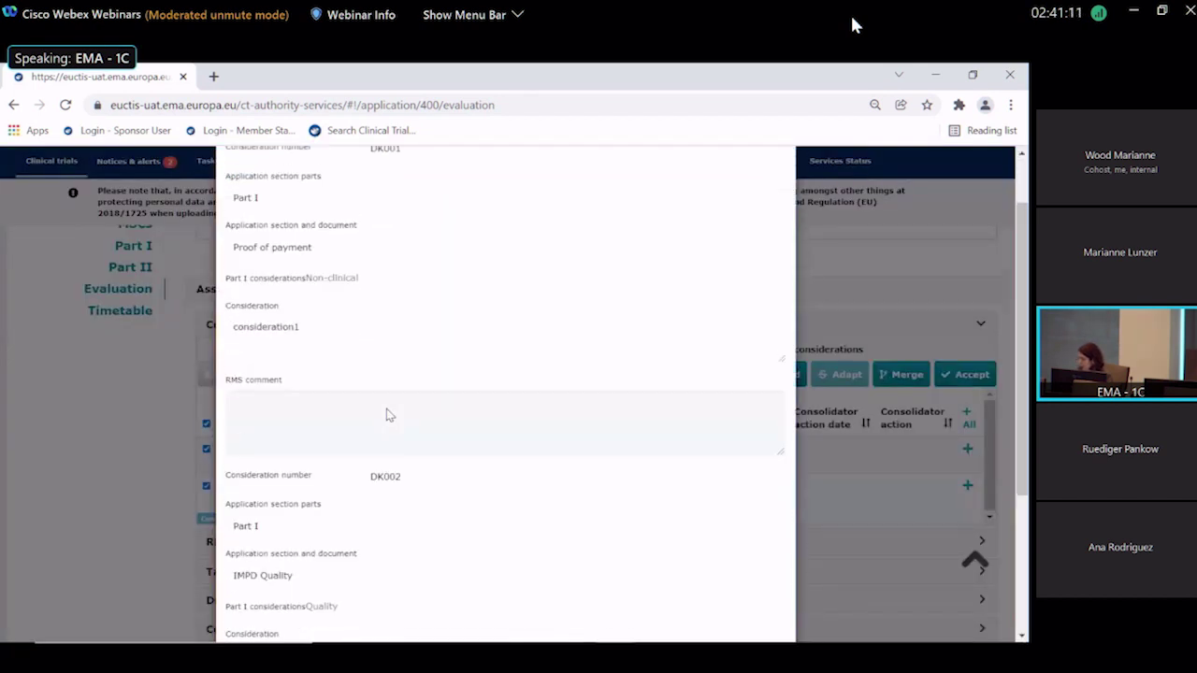
{"action": "left_click", "coordinate": [326, 413]}
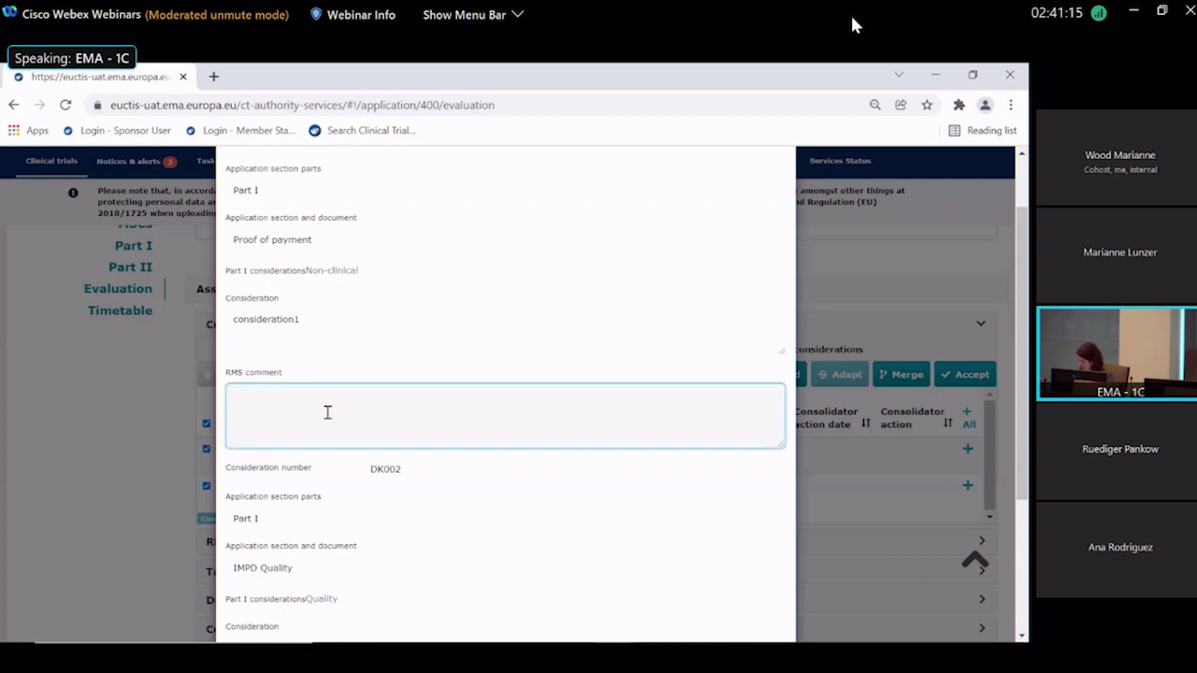
{"action": "type", "text": "c"}
{"action": "key", "text": "Return"}
{"action": "type", "text": "ideration comments"}
{"action": "scroll", "coordinate": [355, 322], "scroll_direction": "down", "scroll_amount": 3}
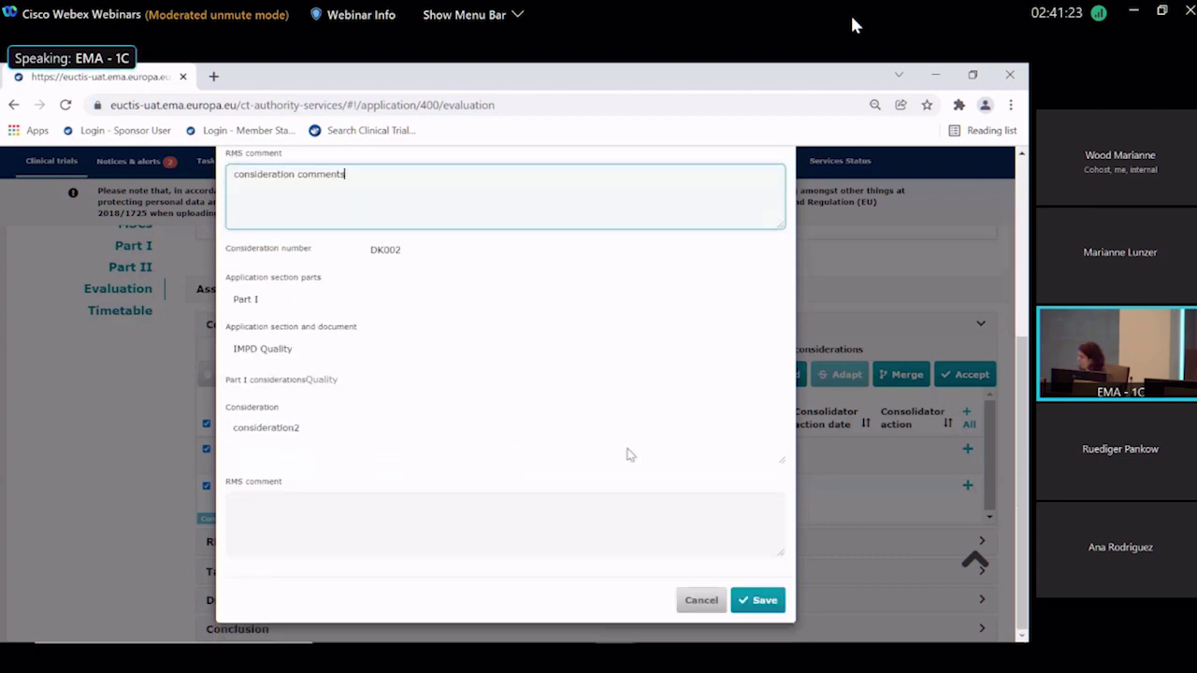
{"action": "left_click", "coordinate": [762, 602]}
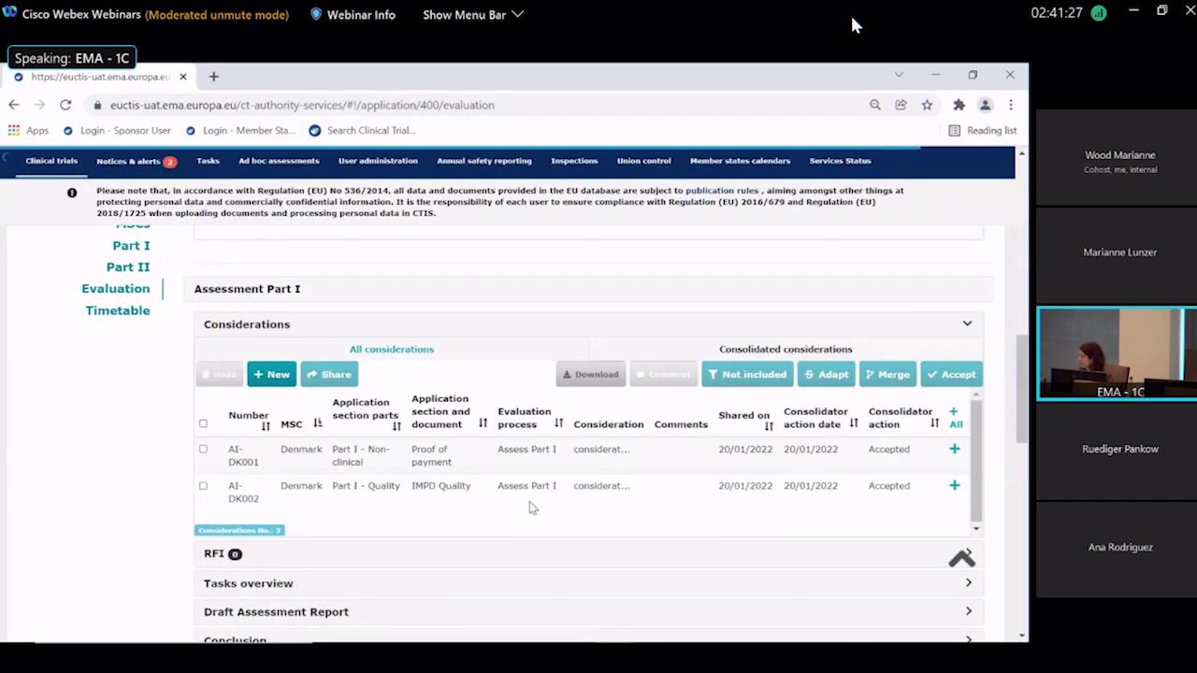
{"action": "left_click", "coordinate": [607, 350]}
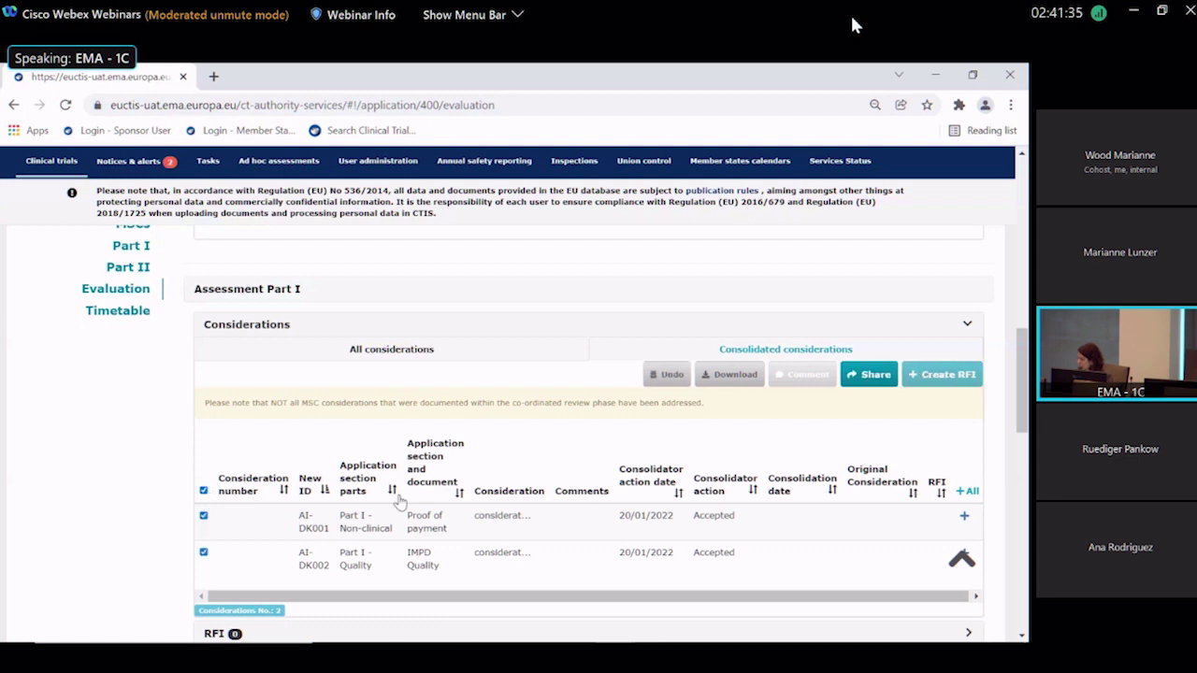
Step: Share the consolidated considerations AI-DK001 and AI-DK002
{"action": "scroll", "coordinate": [205, 493], "scroll_direction": "down", "scroll_amount": 1}
{"action": "left_click", "coordinate": [881, 296]}
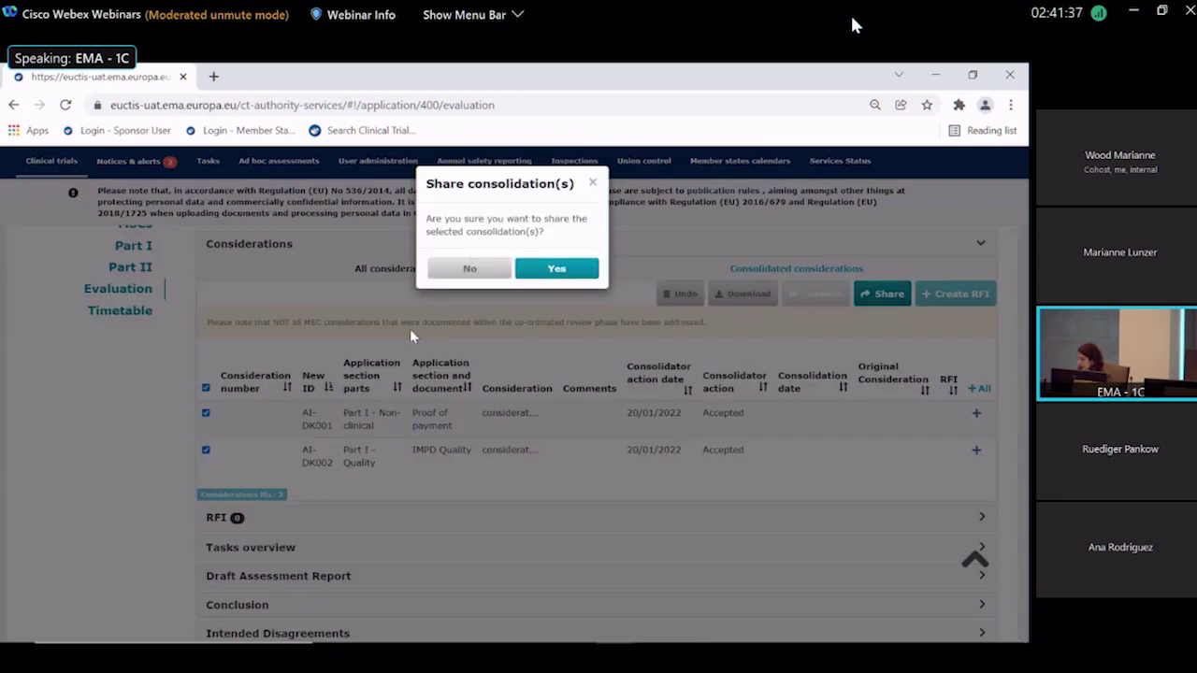
{"action": "left_click", "coordinate": [556, 271]}
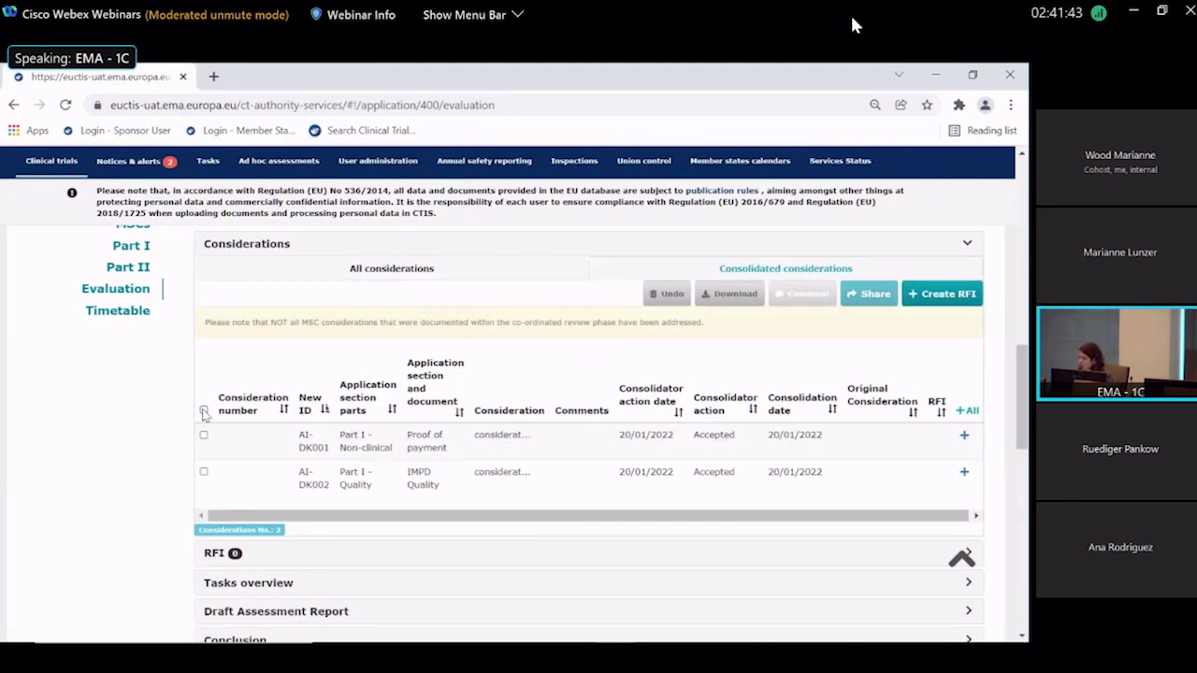
Step: Create a Denmark RFI from the consolidated considerations with due date 26/01/2022
{"action": "left_click", "coordinate": [946, 295]}
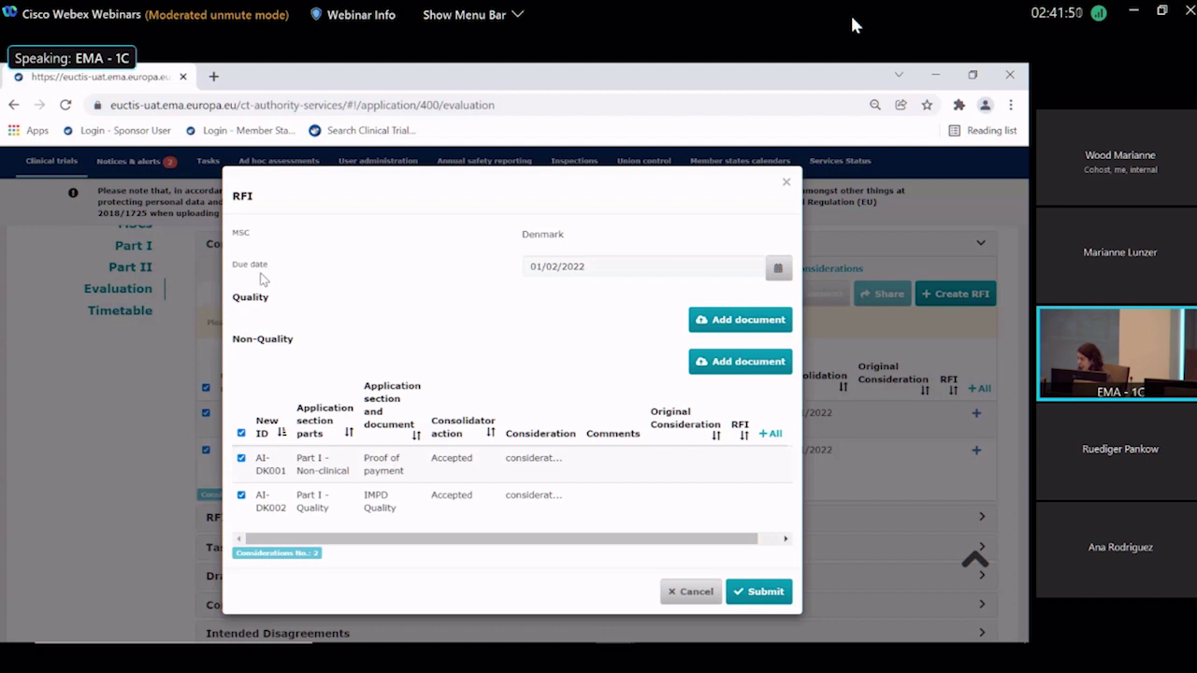
{"action": "left_click", "coordinate": [617, 273]}
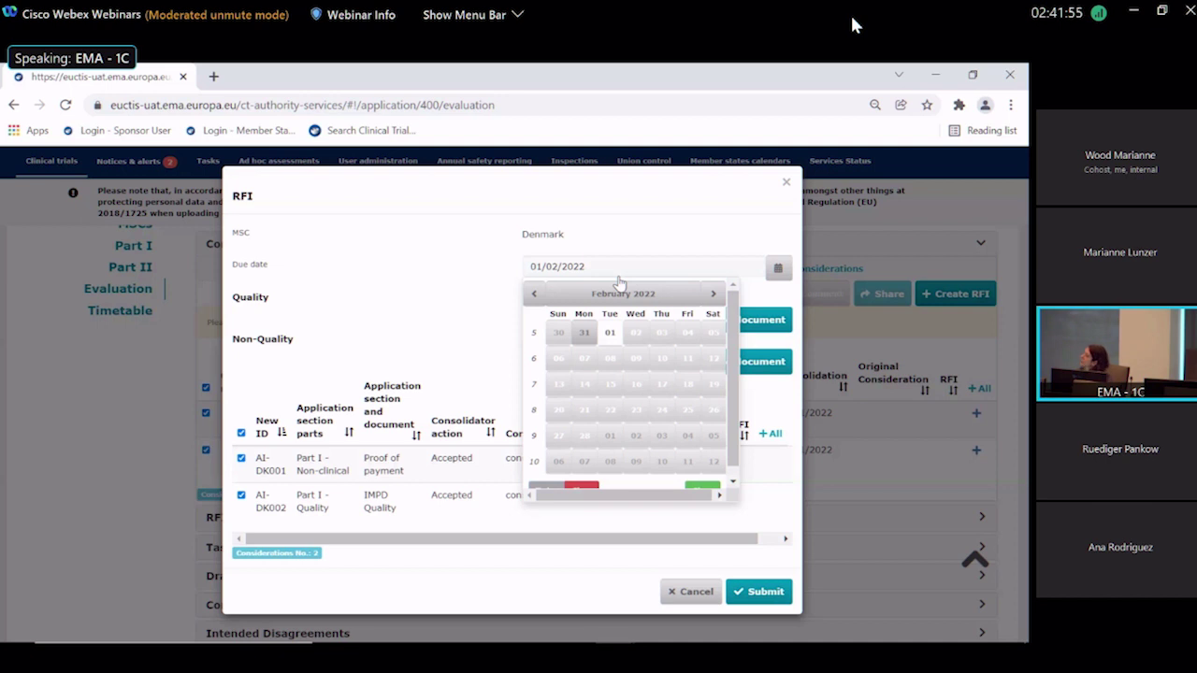
{"action": "left_click", "coordinate": [536, 296]}
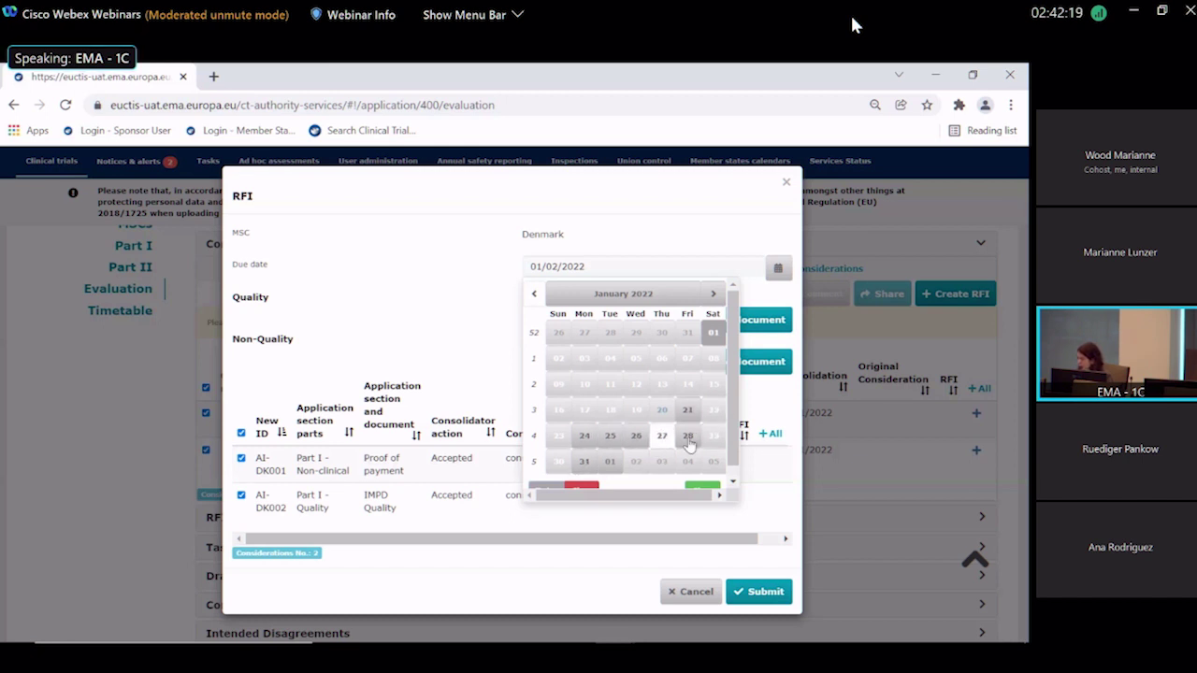
{"action": "left_click", "coordinate": [636, 436]}
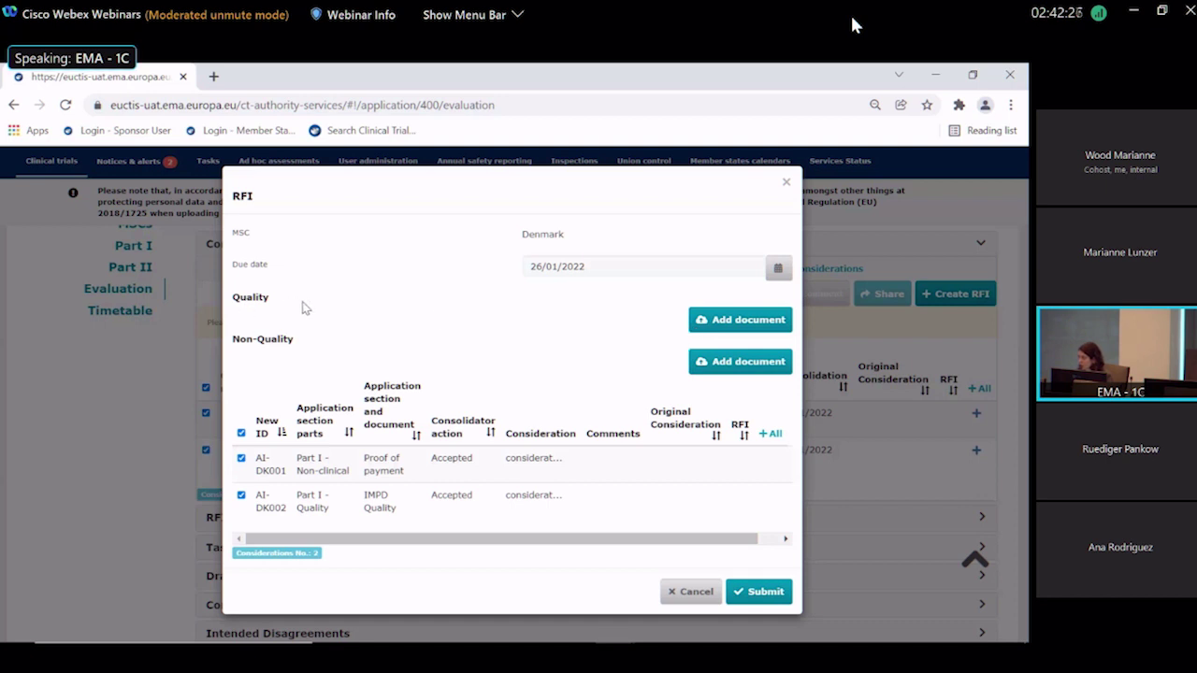
Step: Attach test.pdf under Quality with the title 'quality from MS'
{"action": "left_click", "coordinate": [731, 325]}
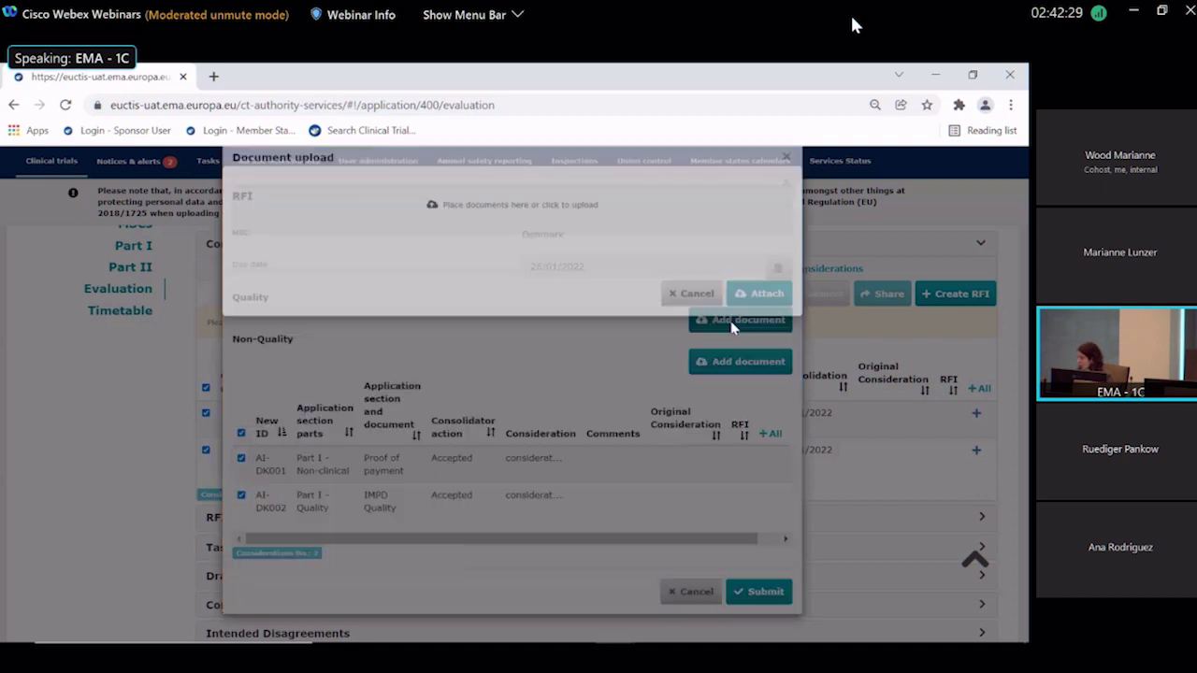
{"action": "left_click", "coordinate": [509, 245]}
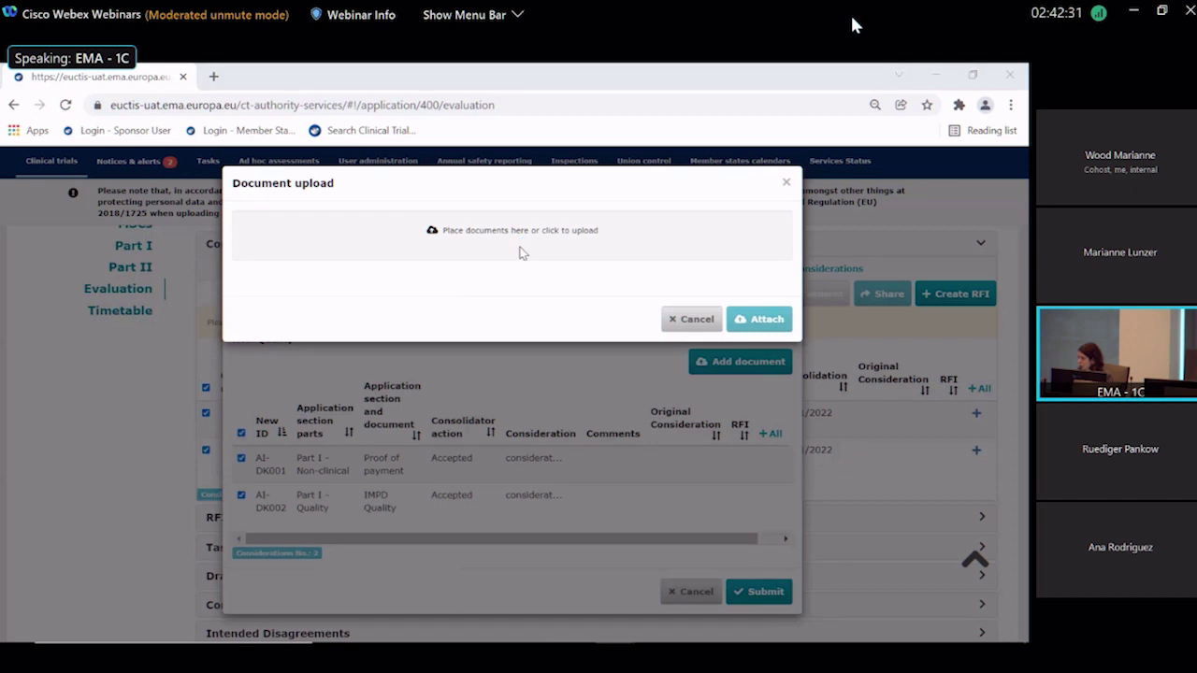
{"action": "left_click", "coordinate": [151, 354]}
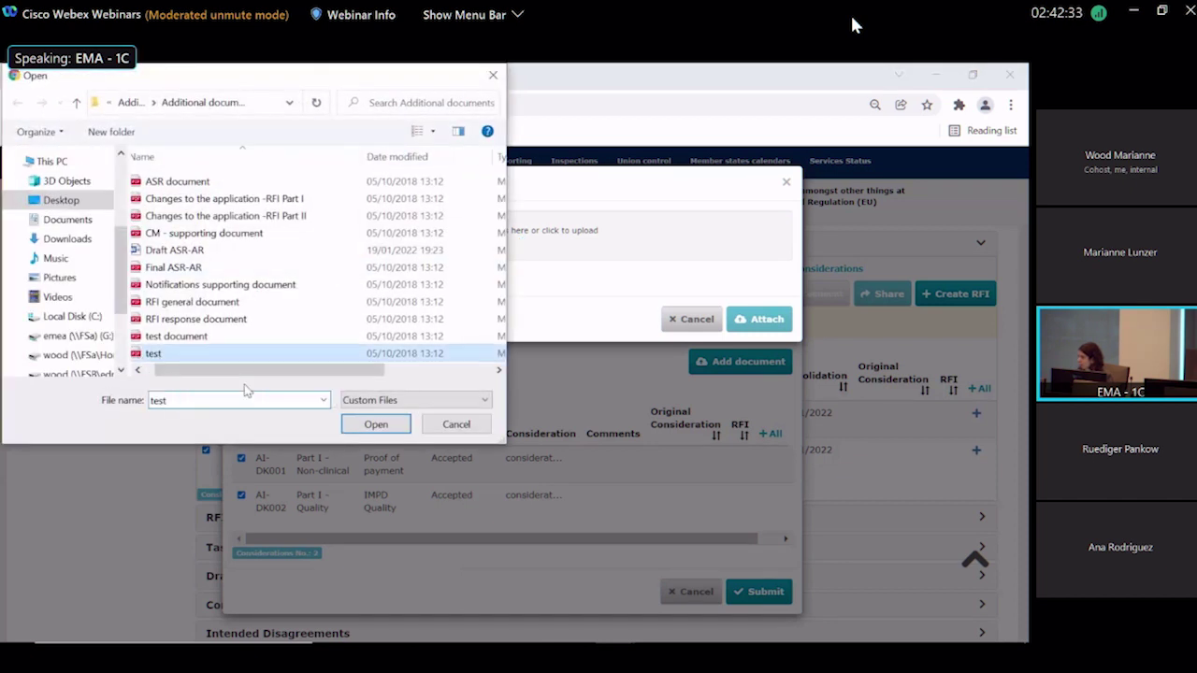
{"action": "left_click", "coordinate": [375, 423]}
{"action": "left_click_drag", "start_coordinate": [310, 333], "coordinate": [224, 337]}
{"action": "type", "text": "quality from MS"}
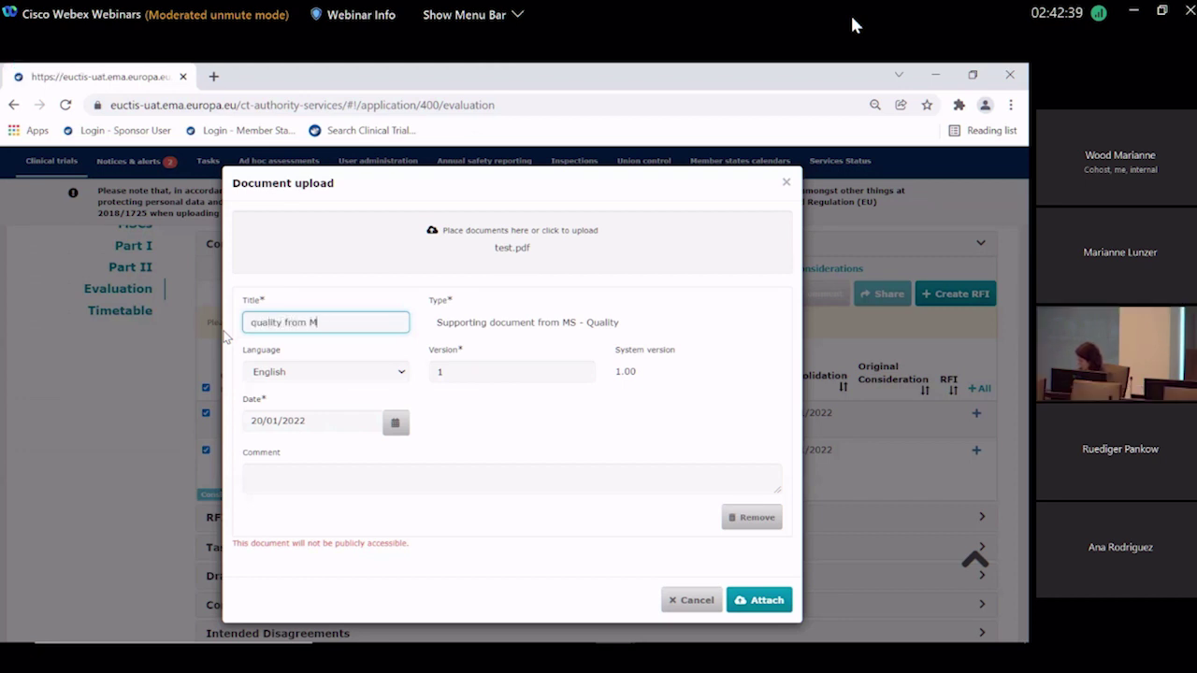
{"action": "left_click", "coordinate": [762, 600]}
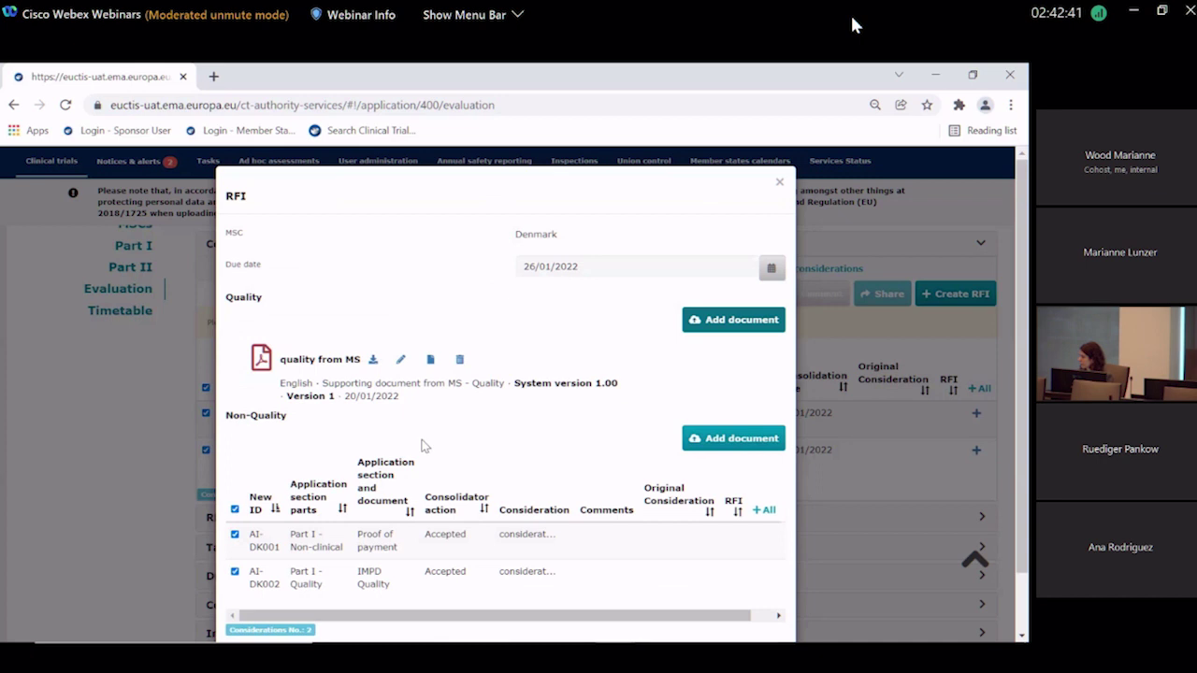
Step: Attach test.pdf under Non-Quality with the title 'Non-quality'
{"action": "left_click", "coordinate": [715, 441]}
{"action": "left_click", "coordinate": [538, 239]}
{"action": "double_click", "coordinate": [203, 352]}
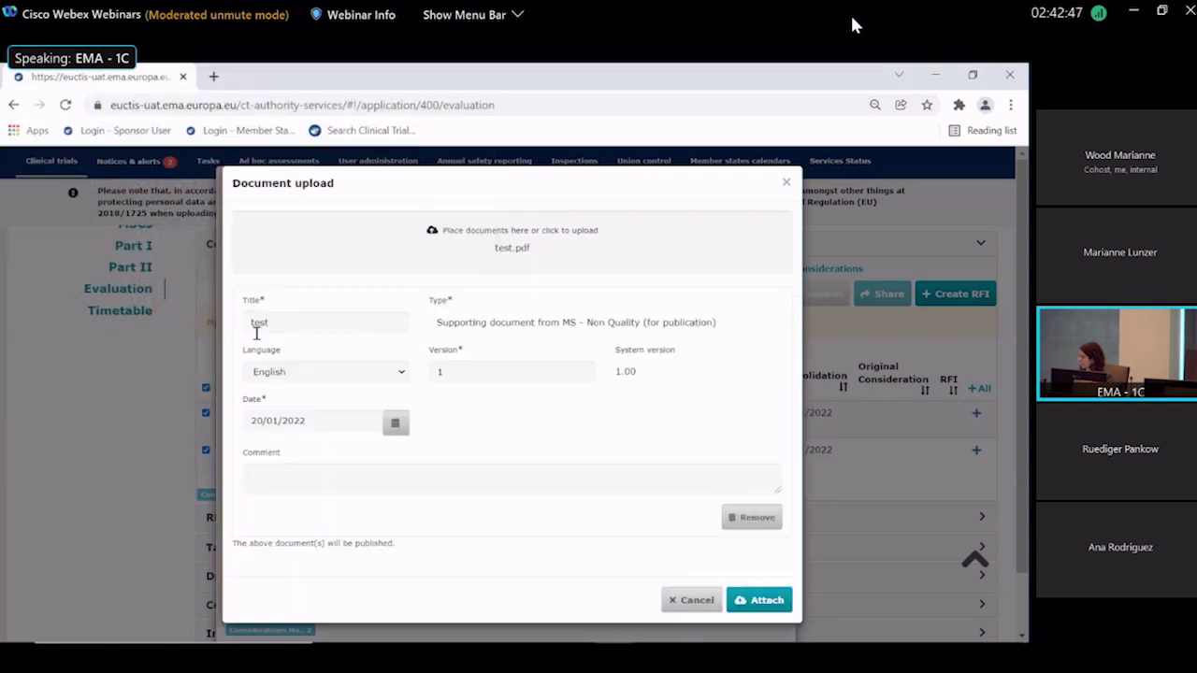
{"action": "double_click", "coordinate": [256, 329]}
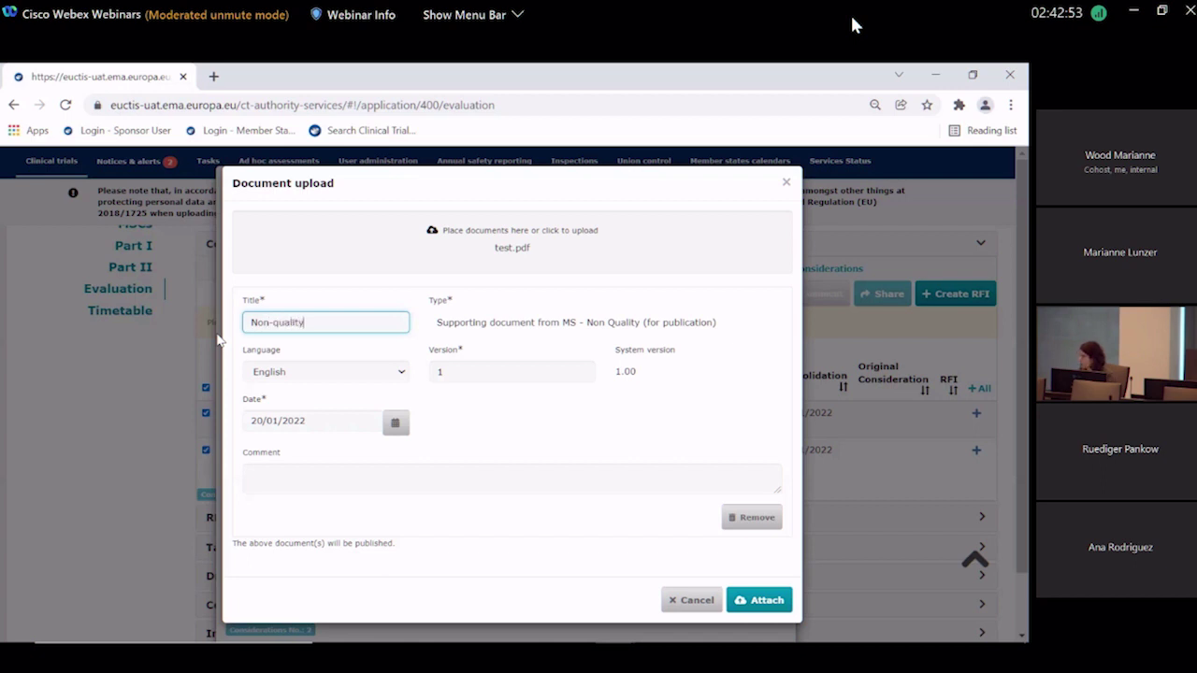
{"action": "left_click", "coordinate": [762, 600]}
{"action": "scroll", "coordinate": [574, 395], "scroll_direction": "down", "scroll_amount": 3}
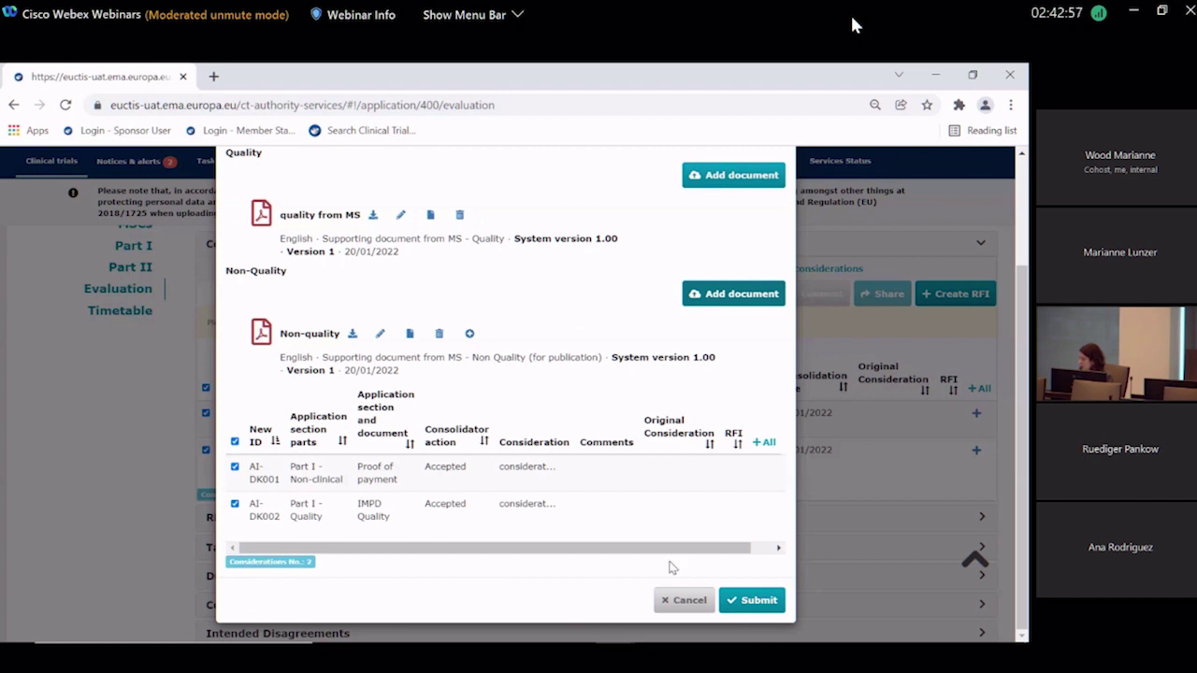
Step: Submit the Denmark Part I RFI to the sponsor and scroll through the evaluation page
{"action": "left_click", "coordinate": [757, 603]}
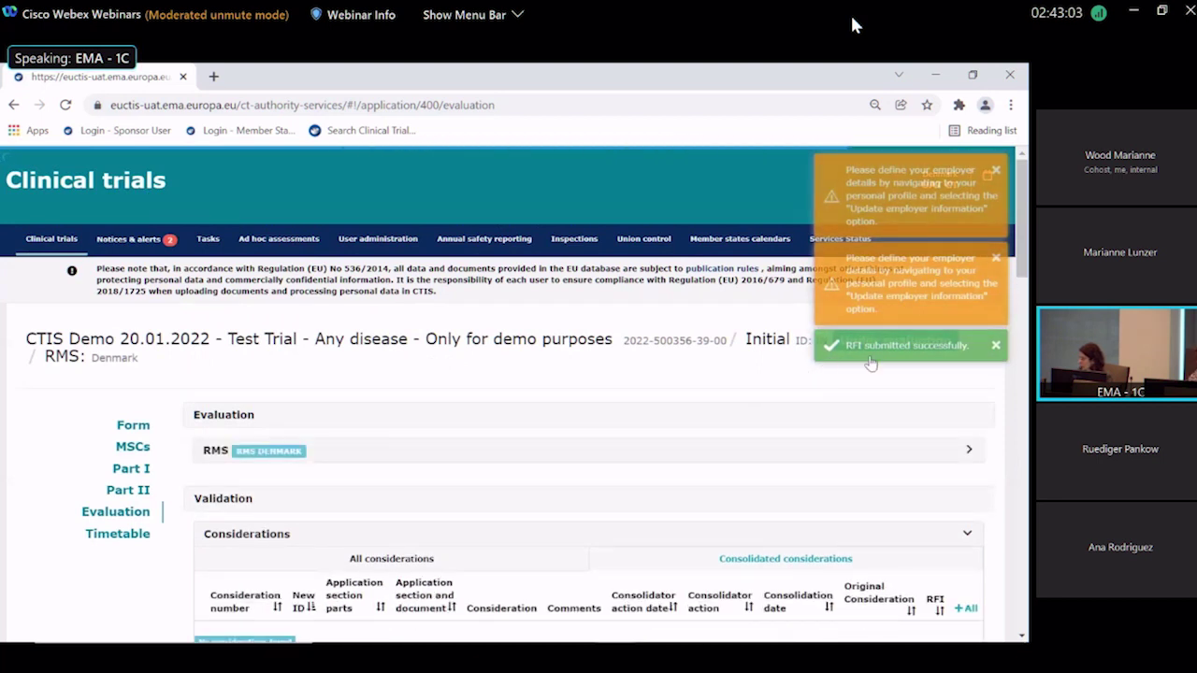
{"action": "scroll", "coordinate": [812, 360], "scroll_direction": "down", "scroll_amount": 5}
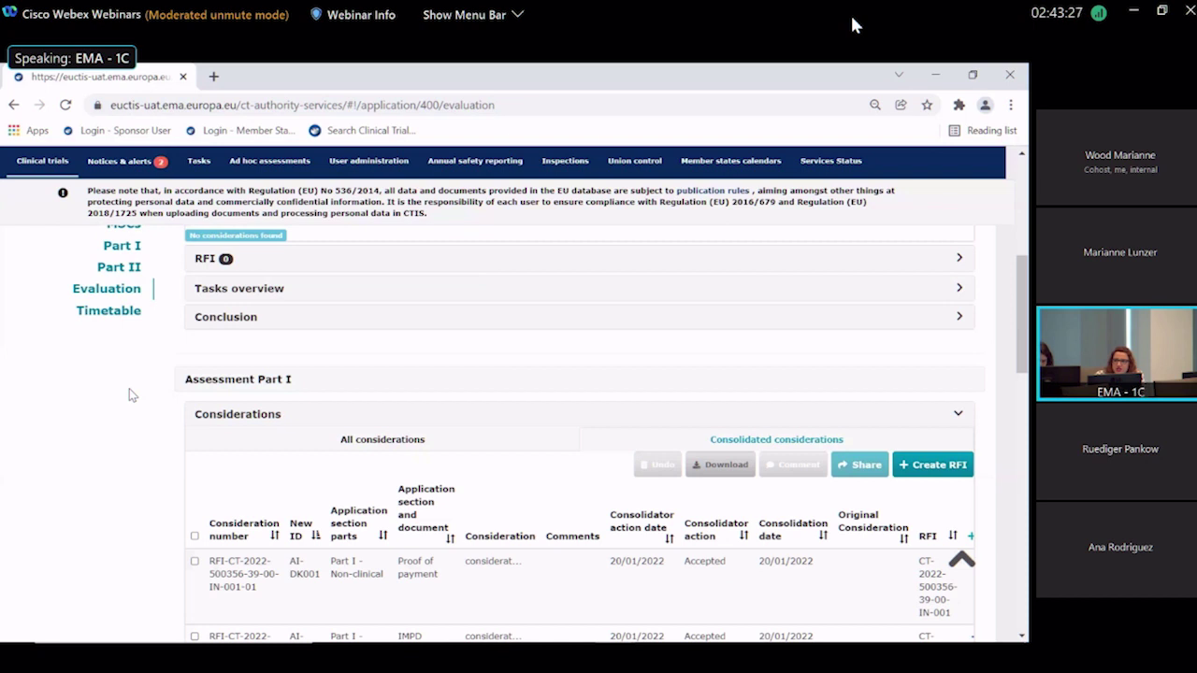
{"action": "scroll", "coordinate": [661, 230], "scroll_direction": "up", "scroll_amount": 5}
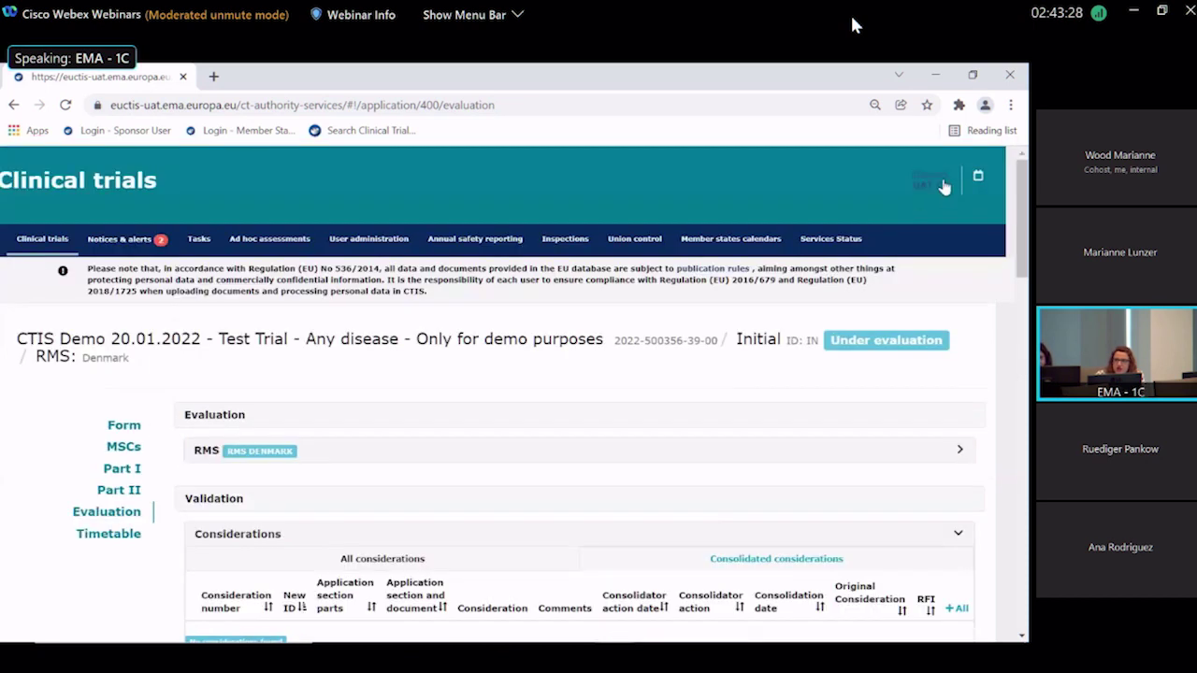
Step: Log out of the Denmark member state account and log in with the saved sponsor user account
{"action": "left_click", "coordinate": [944, 187]}
{"action": "left_click", "coordinate": [899, 242]}
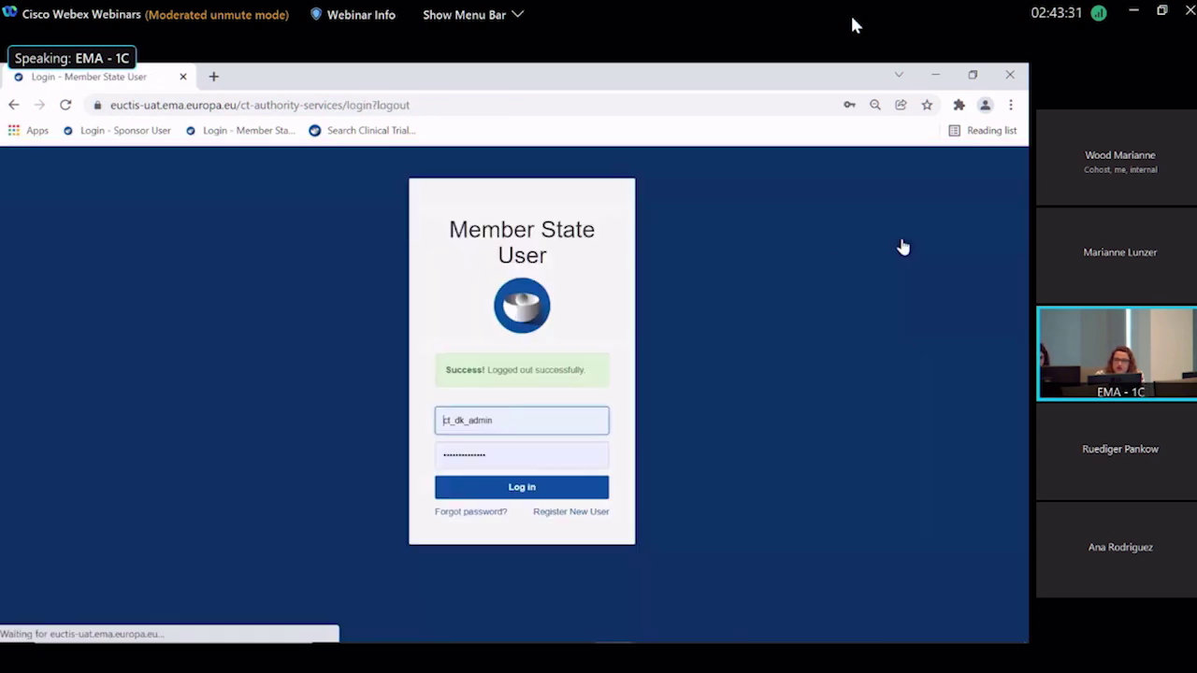
{"action": "left_click", "coordinate": [123, 133]}
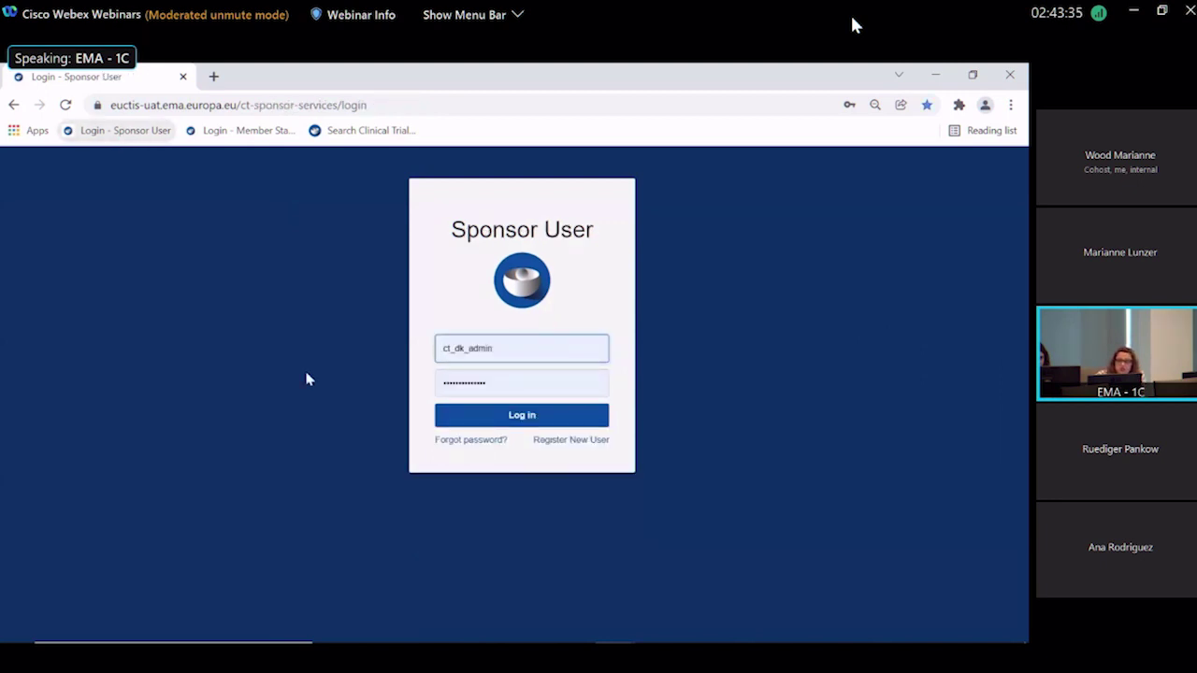
{"action": "left_click", "coordinate": [549, 348]}
{"action": "left_click_drag", "start_coordinate": [549, 348], "coordinate": [336, 340]}
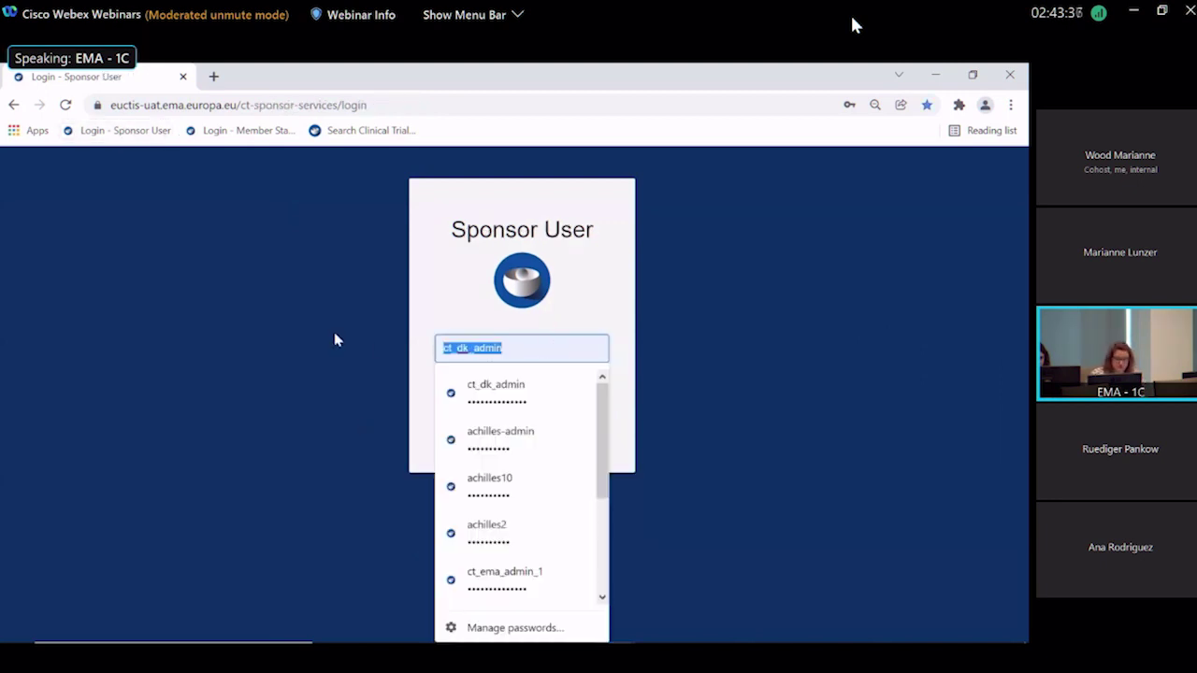
{"action": "type", "text": "a"}
{"action": "key", "text": "Escape"}
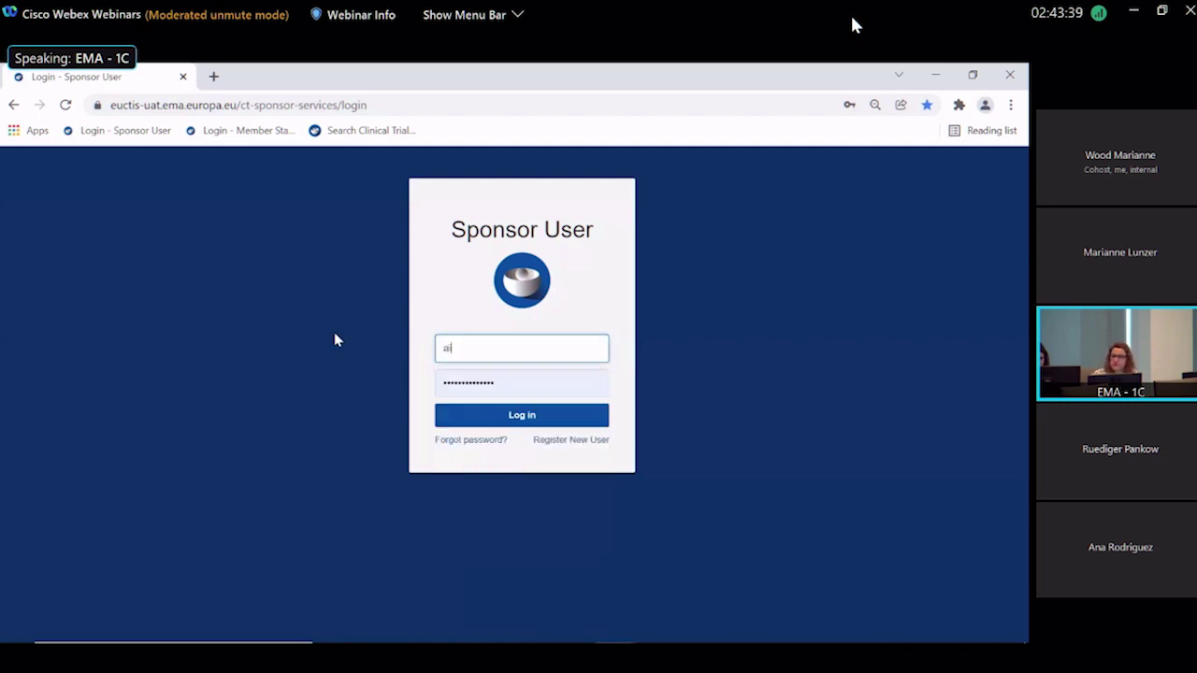
{"action": "key", "text": "BackSpace"}
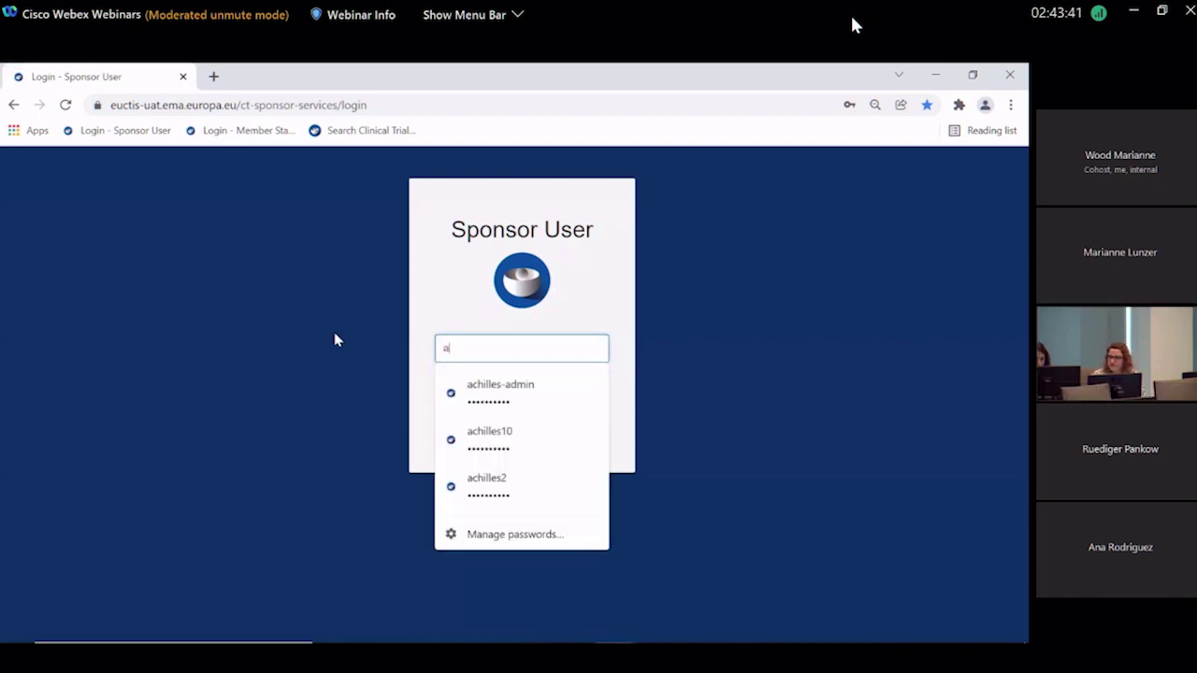
{"action": "left_click", "coordinate": [532, 391]}
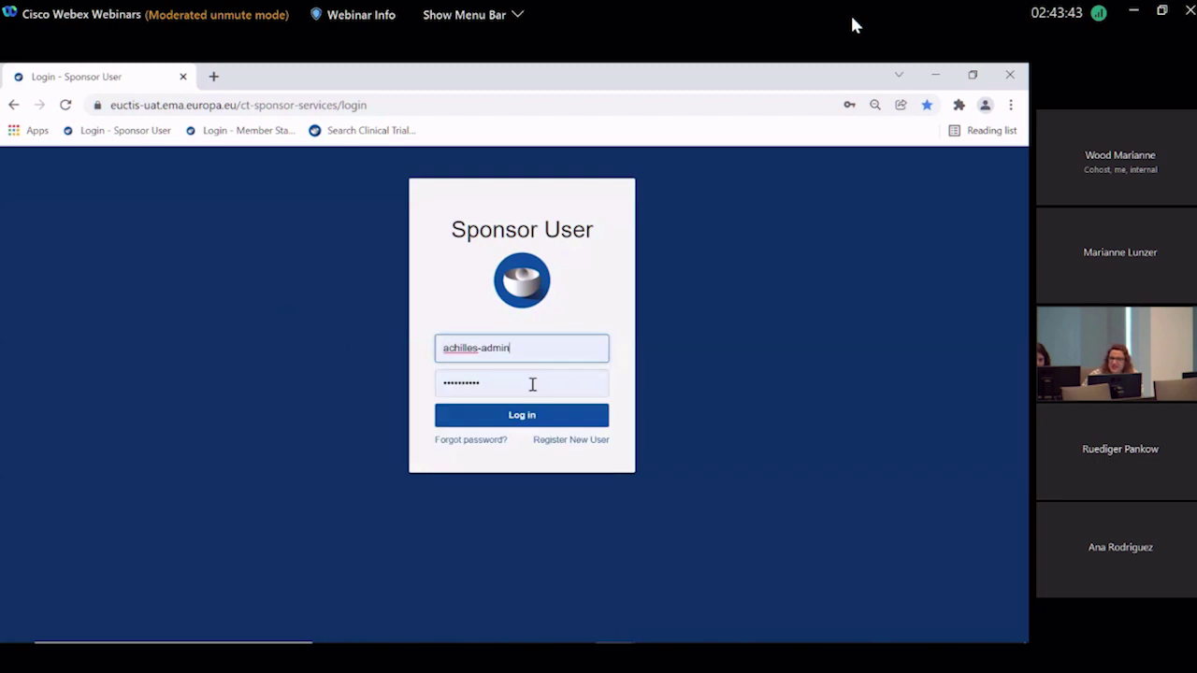
{"action": "left_click", "coordinate": [526, 424]}
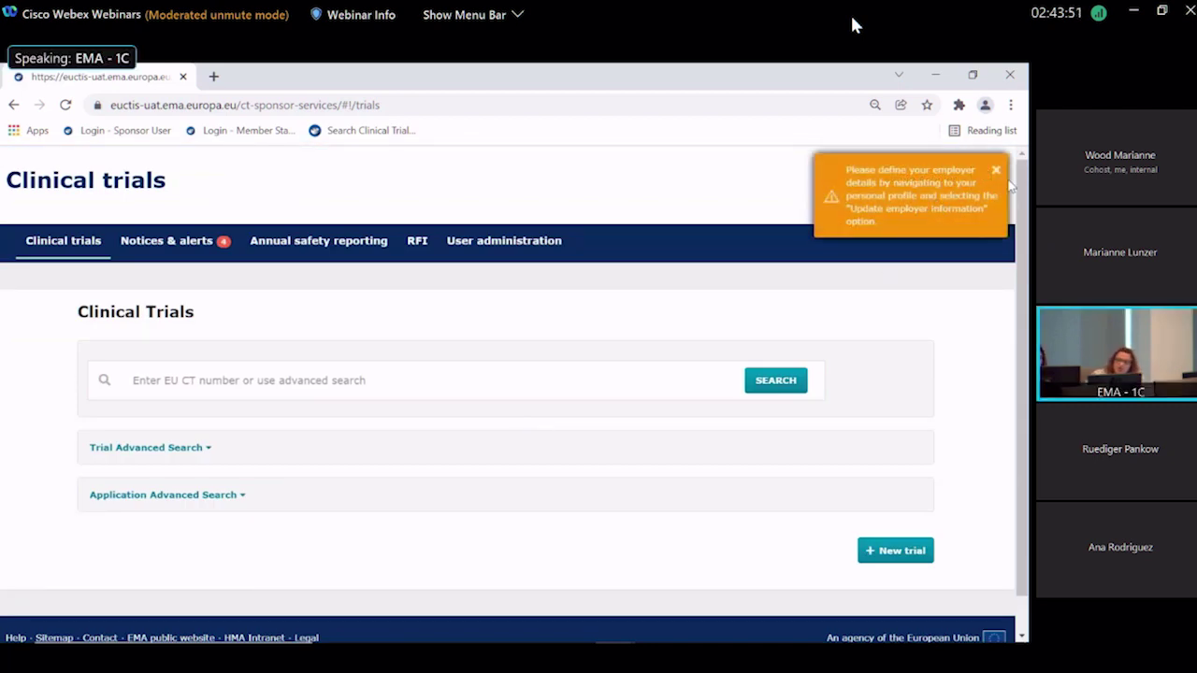
Step: Dismiss the employer-details warning and go to the sponsor's Notices & alerts page
{"action": "left_click", "coordinate": [996, 170]}
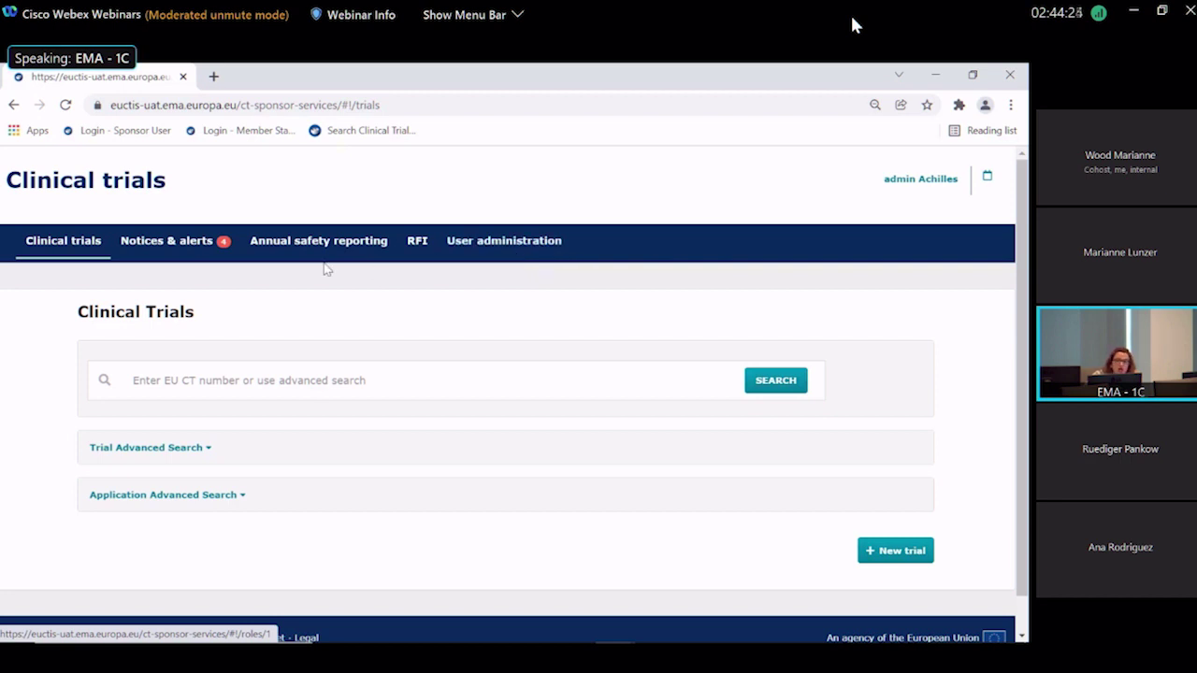
{"action": "left_click", "coordinate": [199, 254]}
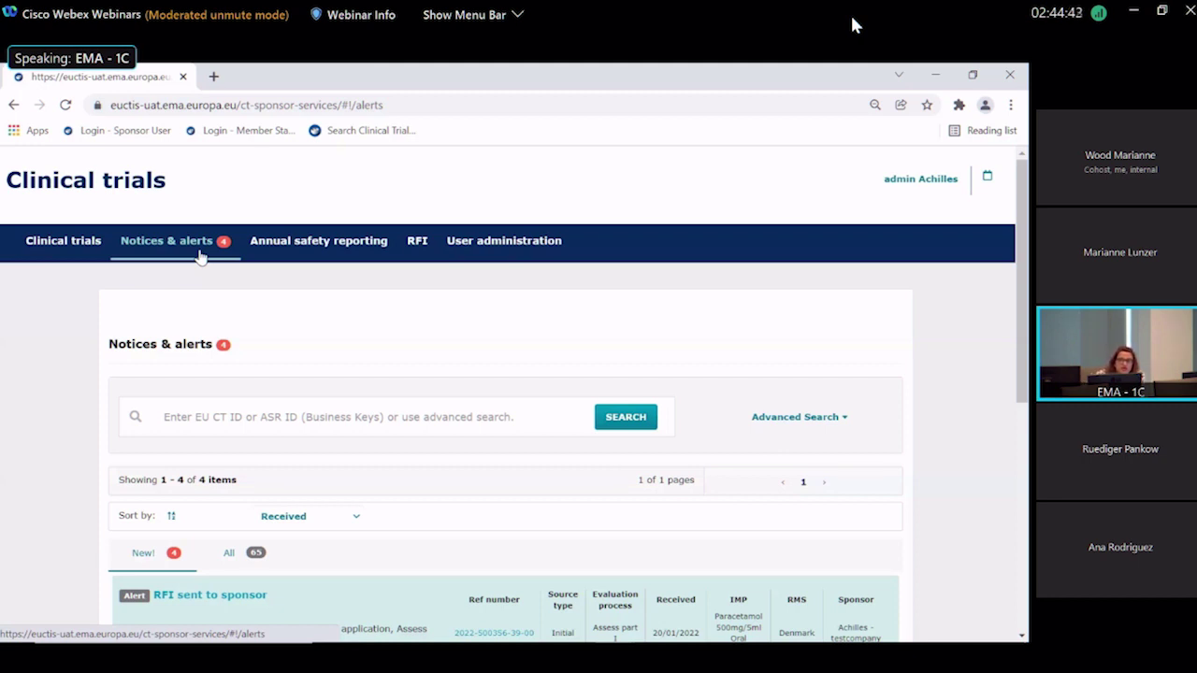
{"action": "scroll", "coordinate": [283, 318], "scroll_direction": "down", "scroll_amount": 1}
{"action": "scroll", "coordinate": [283, 319], "scroll_direction": "down", "scroll_amount": 1}
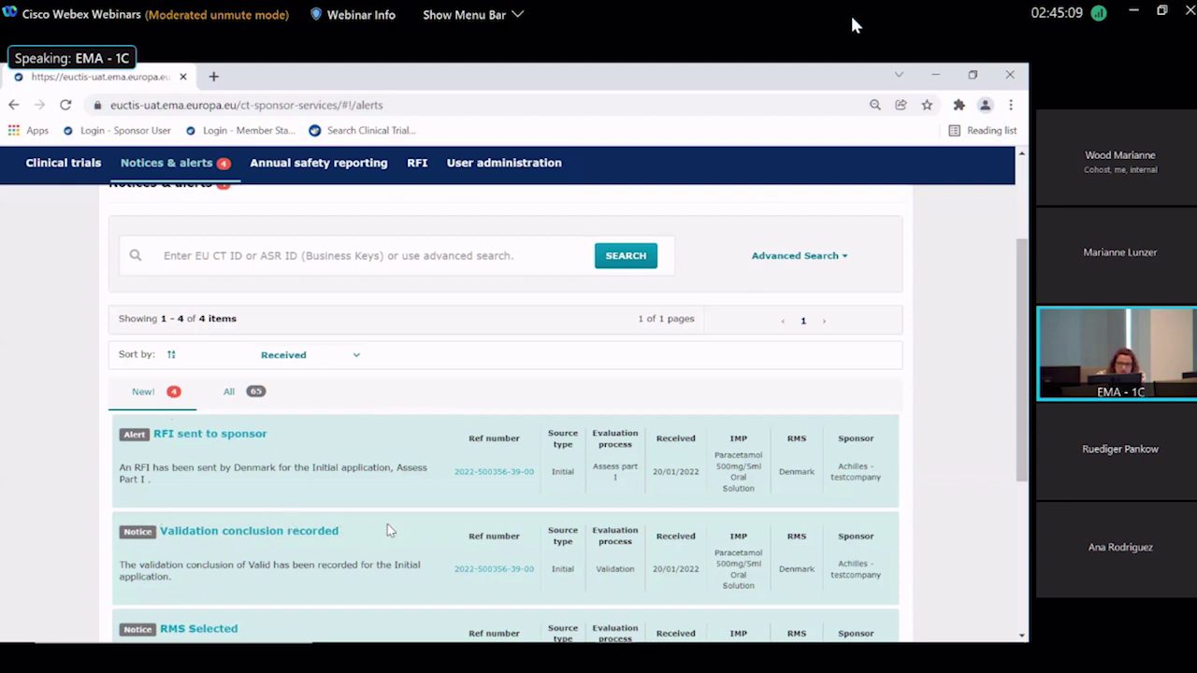
{"action": "scroll", "coordinate": [386, 524], "scroll_direction": "down", "scroll_amount": 1}
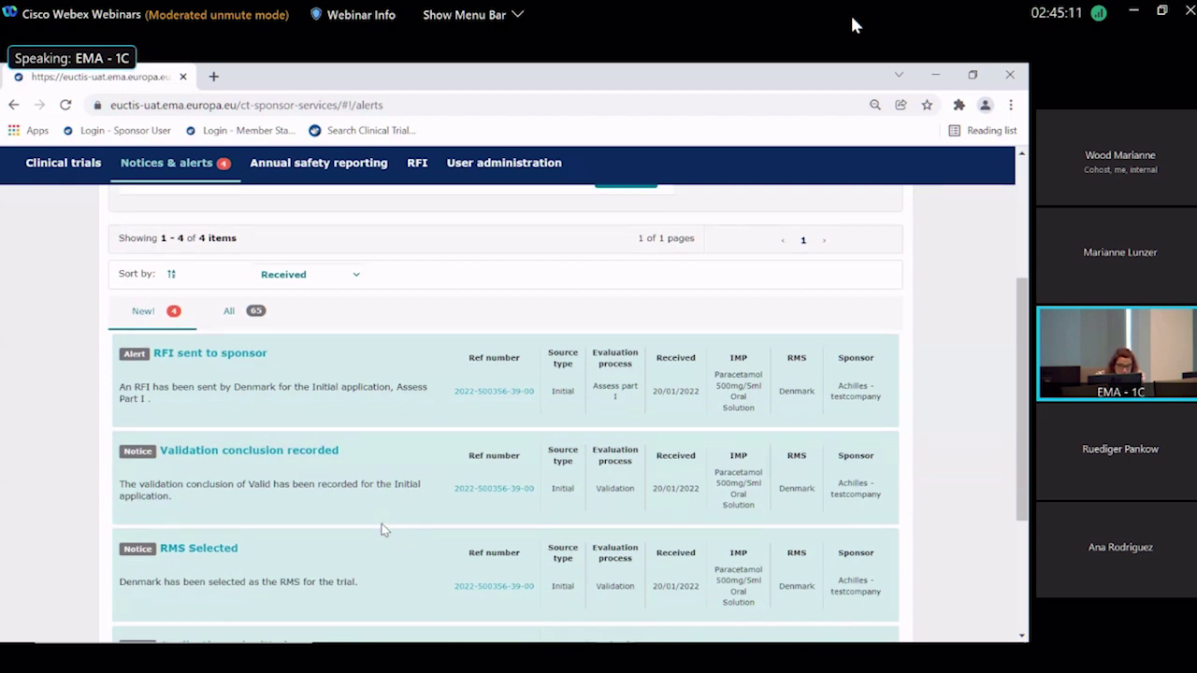
{"action": "scroll", "coordinate": [381, 530], "scroll_direction": "down", "scroll_amount": 1}
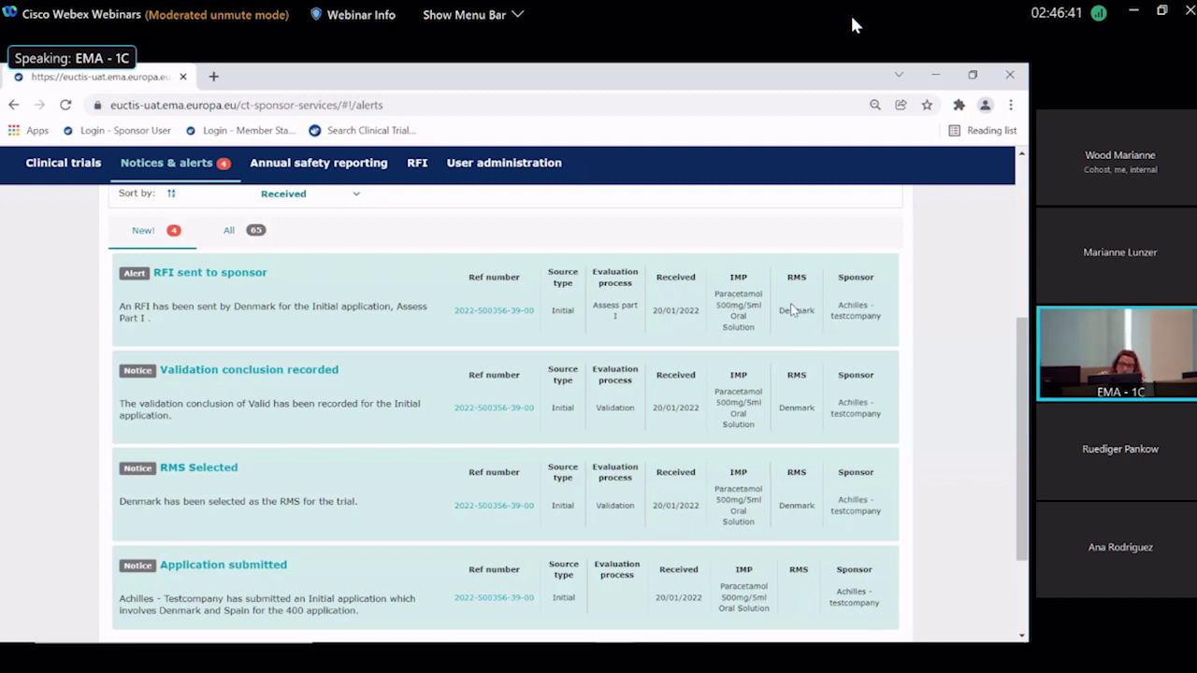
{"action": "left_click", "coordinate": [225, 273]}
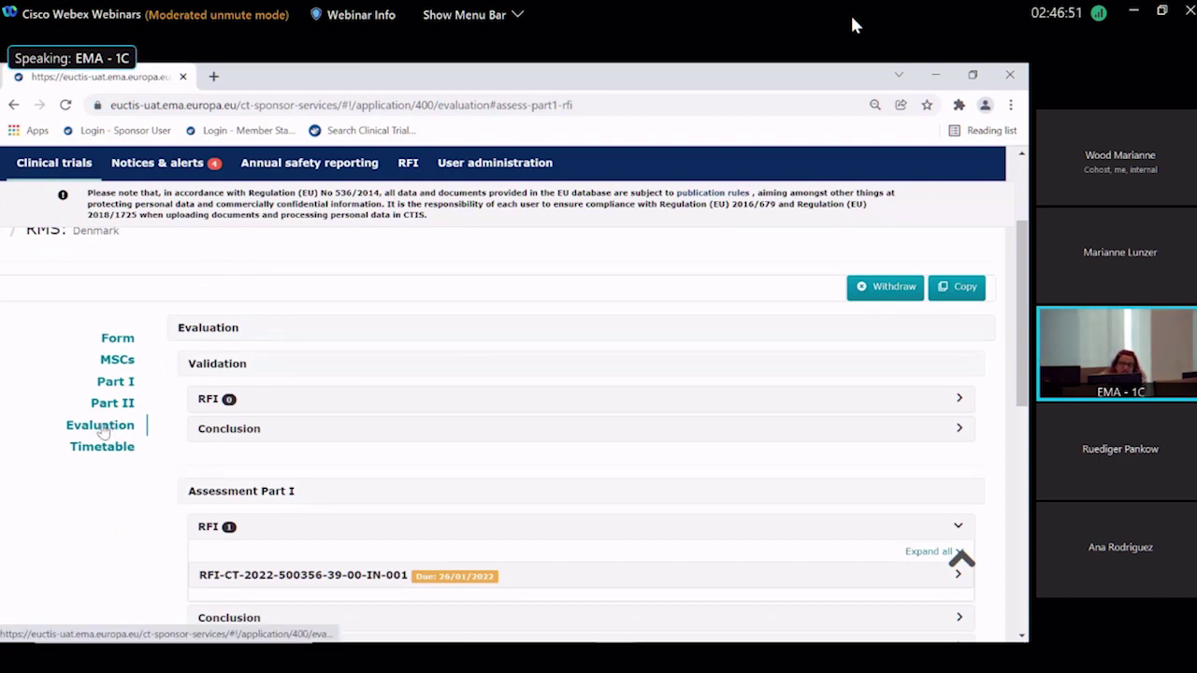
{"action": "scroll", "coordinate": [270, 462], "scroll_direction": "up", "scroll_amount": 2}
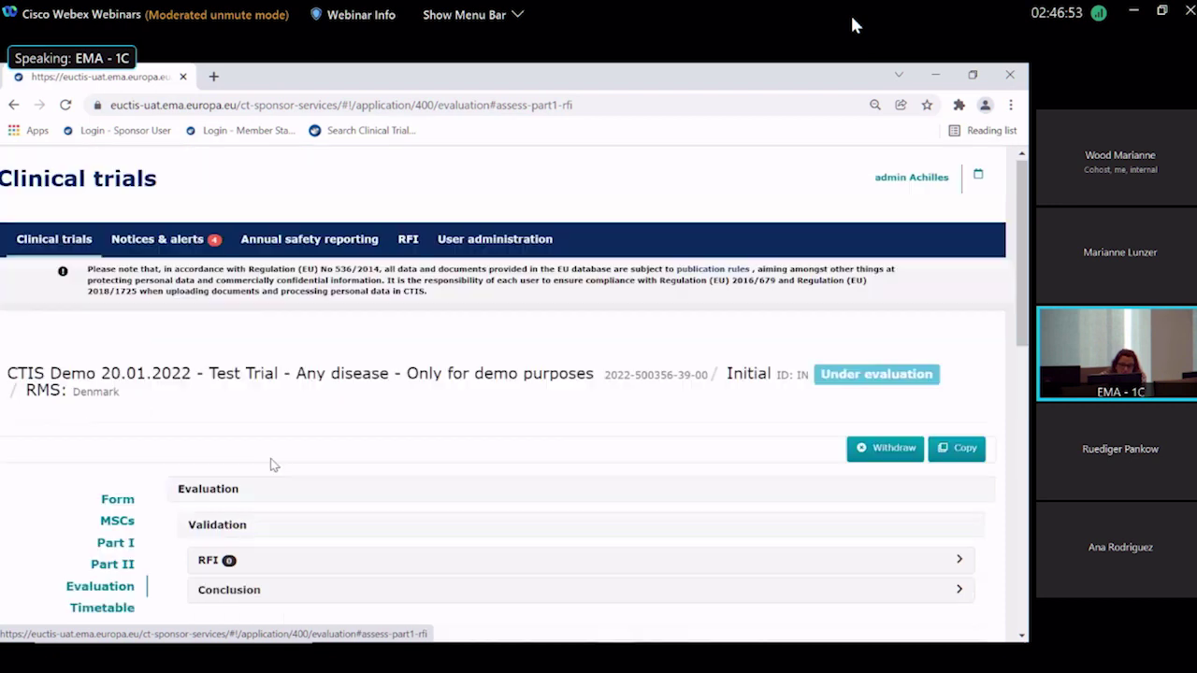
{"action": "scroll", "coordinate": [449, 452], "scroll_direction": "down", "scroll_amount": 3}
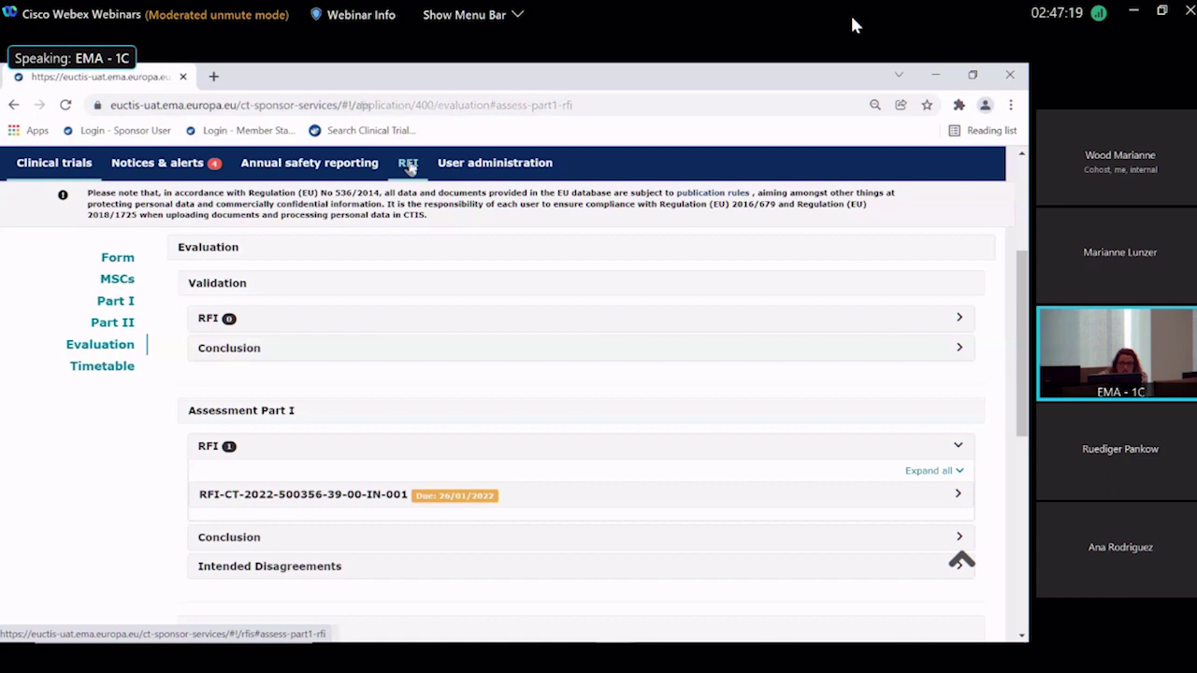
{"action": "left_click", "coordinate": [408, 164]}
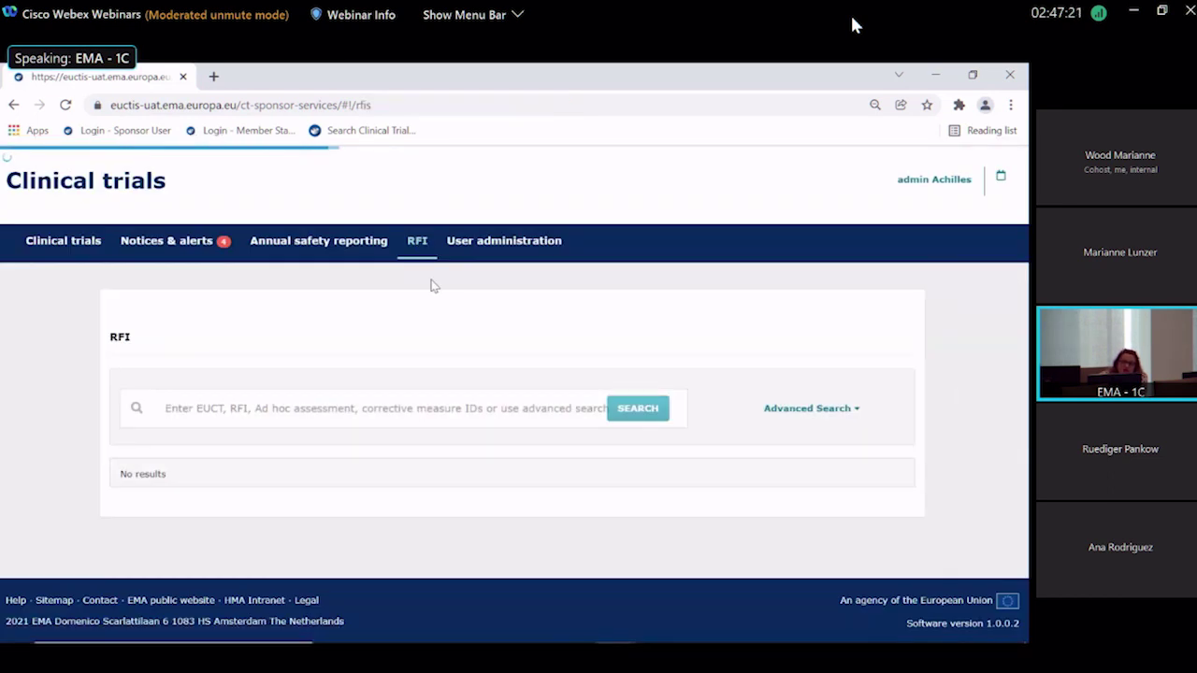
{"action": "scroll", "coordinate": [408, 344], "scroll_direction": "down", "scroll_amount": 1}
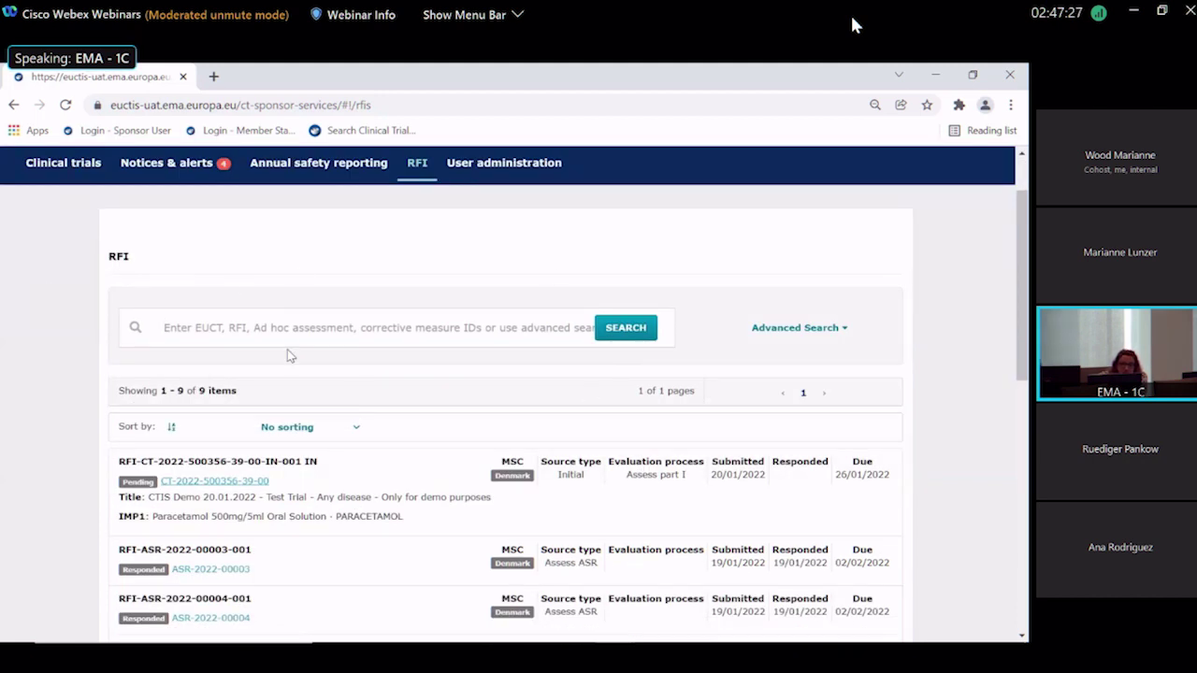
{"action": "left_click", "coordinate": [806, 328]}
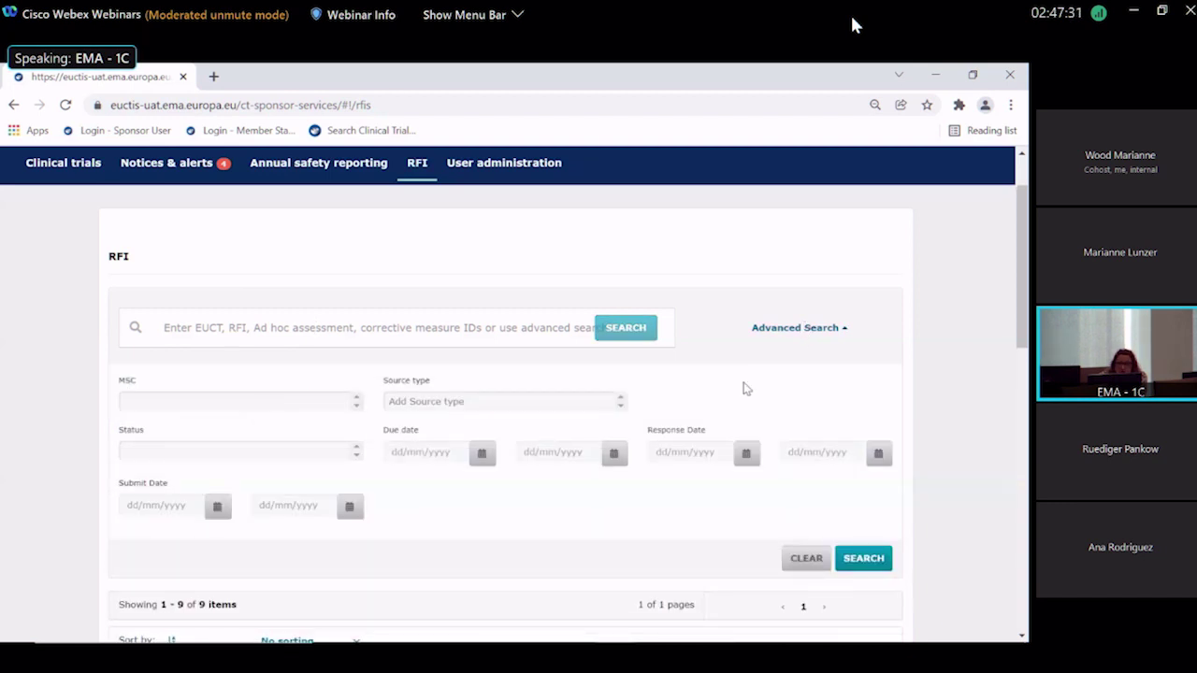
{"action": "left_click", "coordinate": [813, 328]}
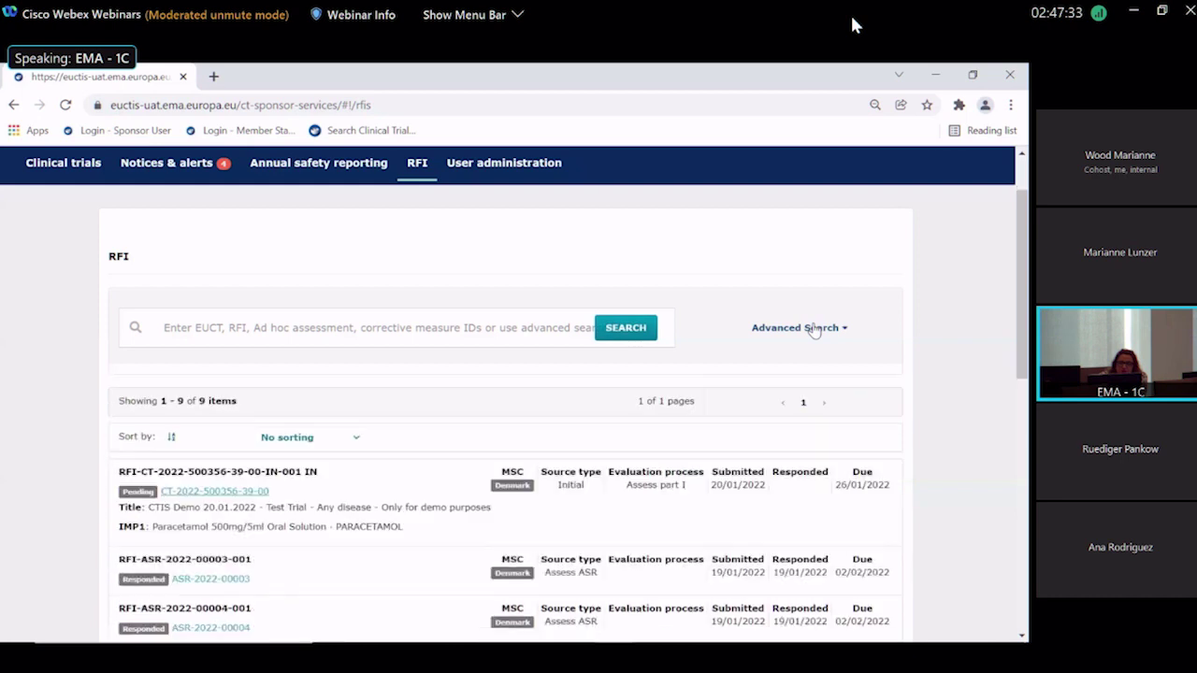
{"action": "scroll", "coordinate": [254, 364], "scroll_direction": "down", "scroll_amount": 1}
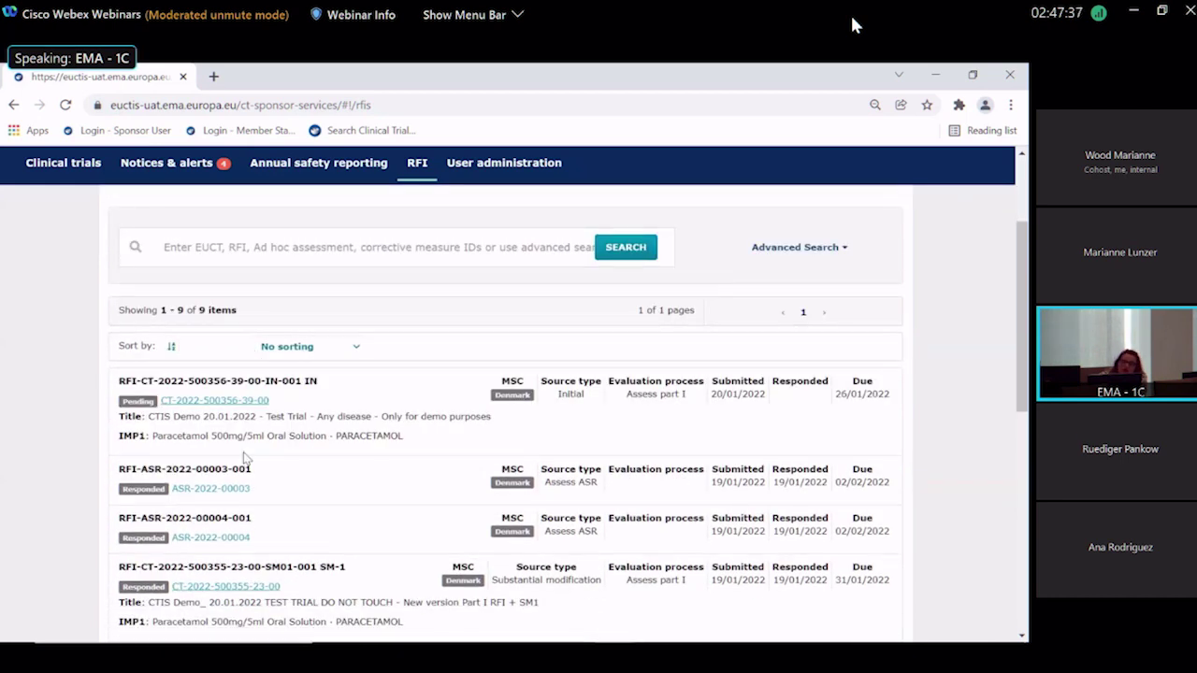
{"action": "scroll", "coordinate": [245, 457], "scroll_direction": "down", "scroll_amount": 1}
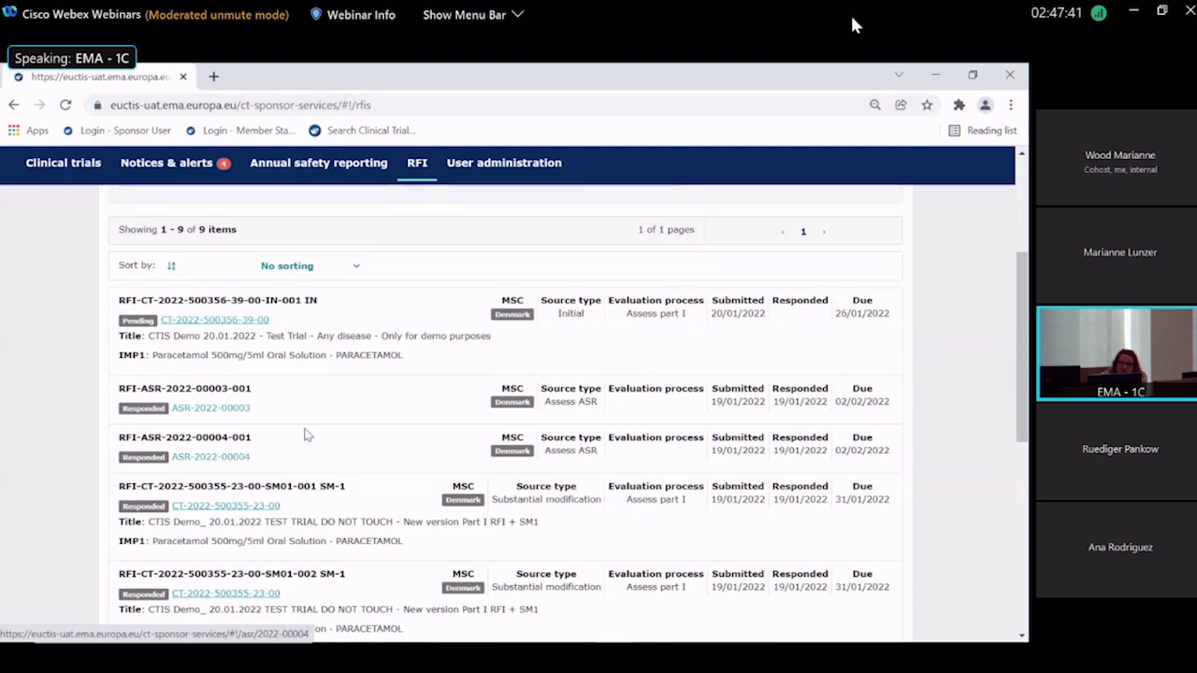
{"action": "scroll", "coordinate": [305, 435], "scroll_direction": "up", "scroll_amount": 1}
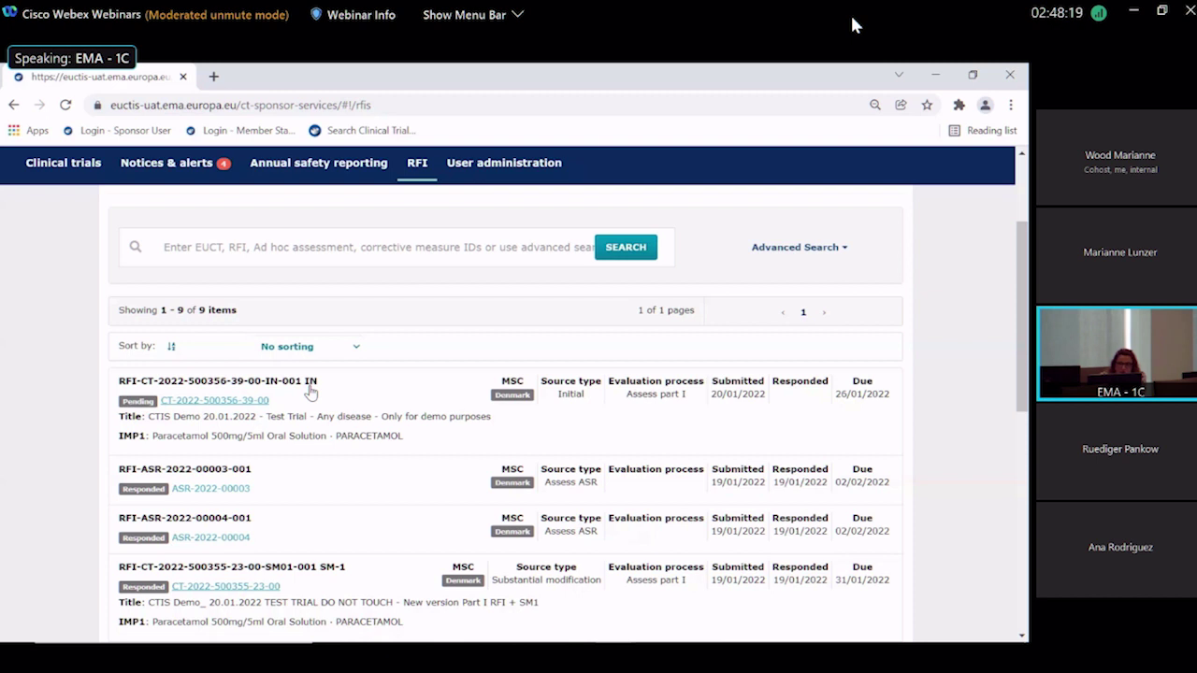
{"action": "left_click", "coordinate": [311, 391]}
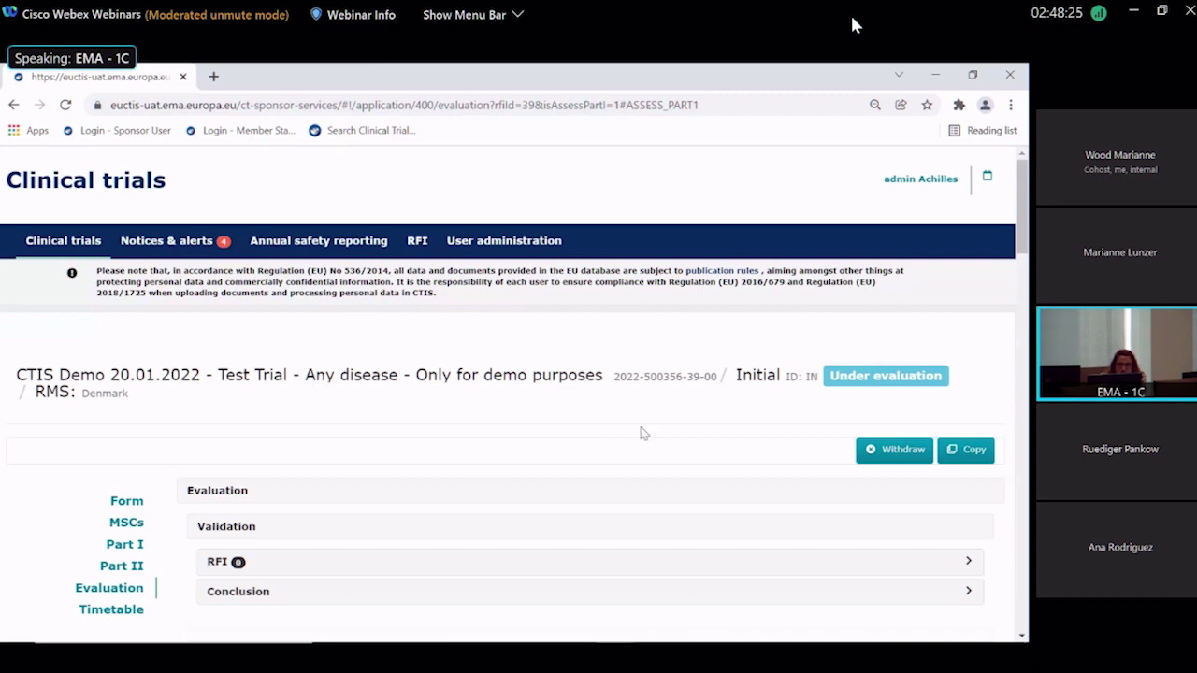
{"action": "scroll", "coordinate": [643, 432], "scroll_direction": "down", "scroll_amount": 1}
{"action": "scroll", "coordinate": [643, 433], "scroll_direction": "down", "scroll_amount": 2}
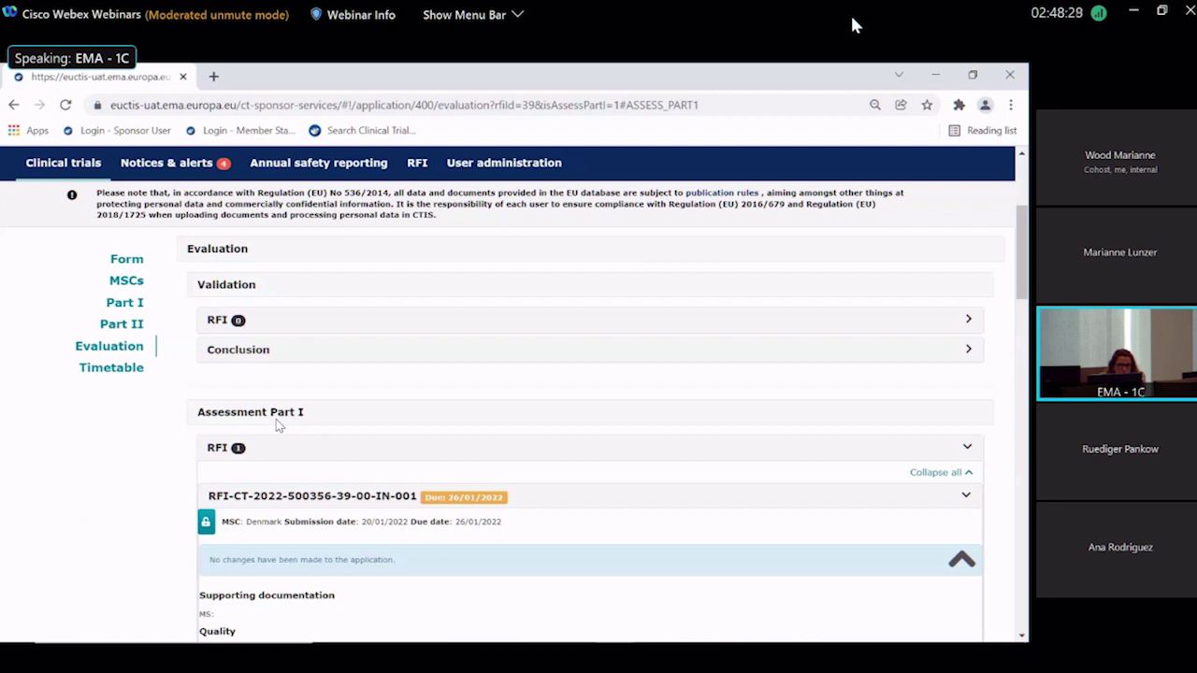
{"action": "scroll", "coordinate": [278, 426], "scroll_direction": "down", "scroll_amount": 1}
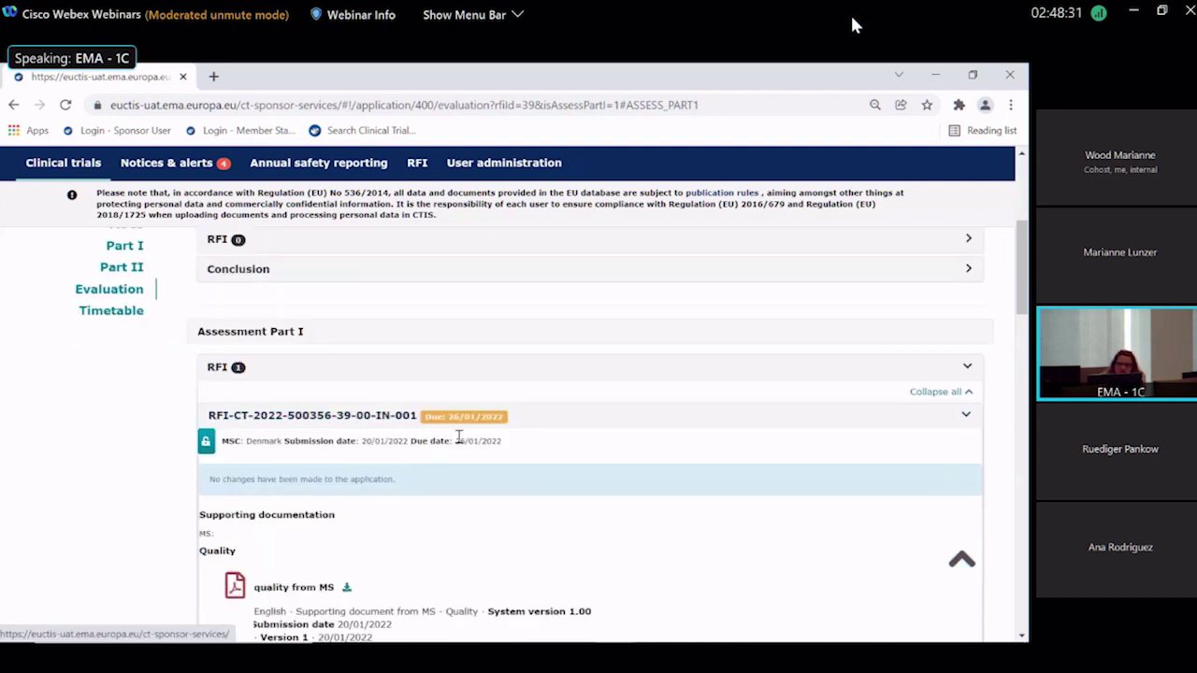
{"action": "scroll", "coordinate": [440, 441], "scroll_direction": "down", "scroll_amount": 2}
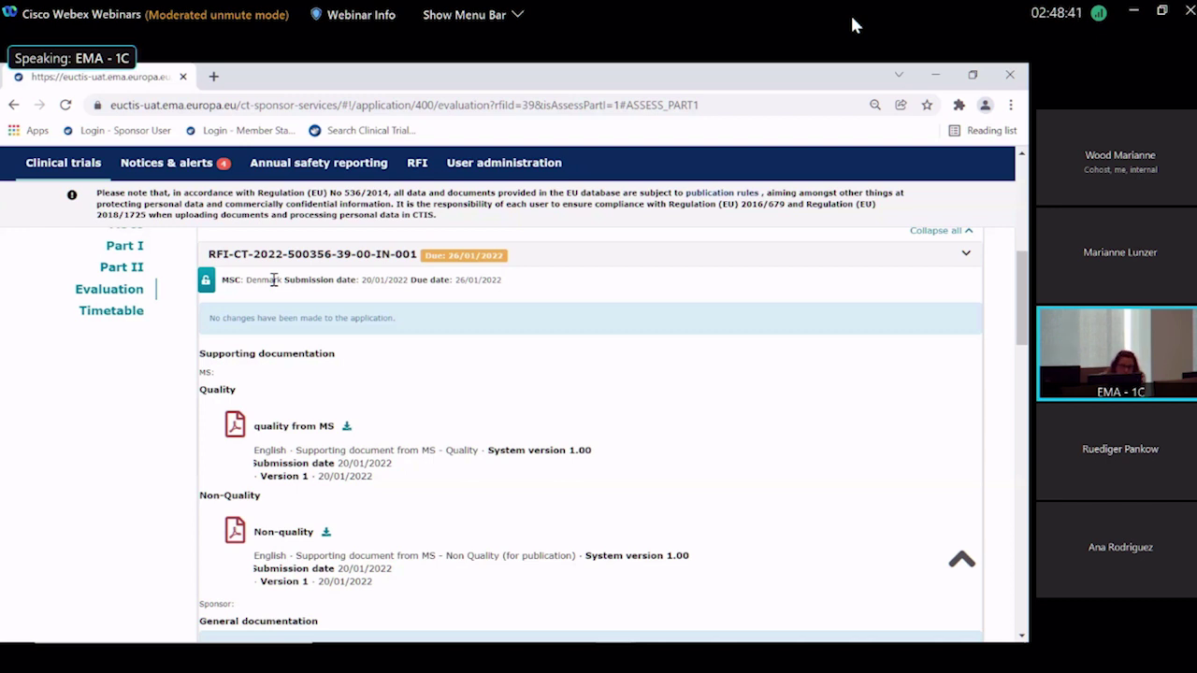
{"action": "left_click", "coordinate": [207, 282]}
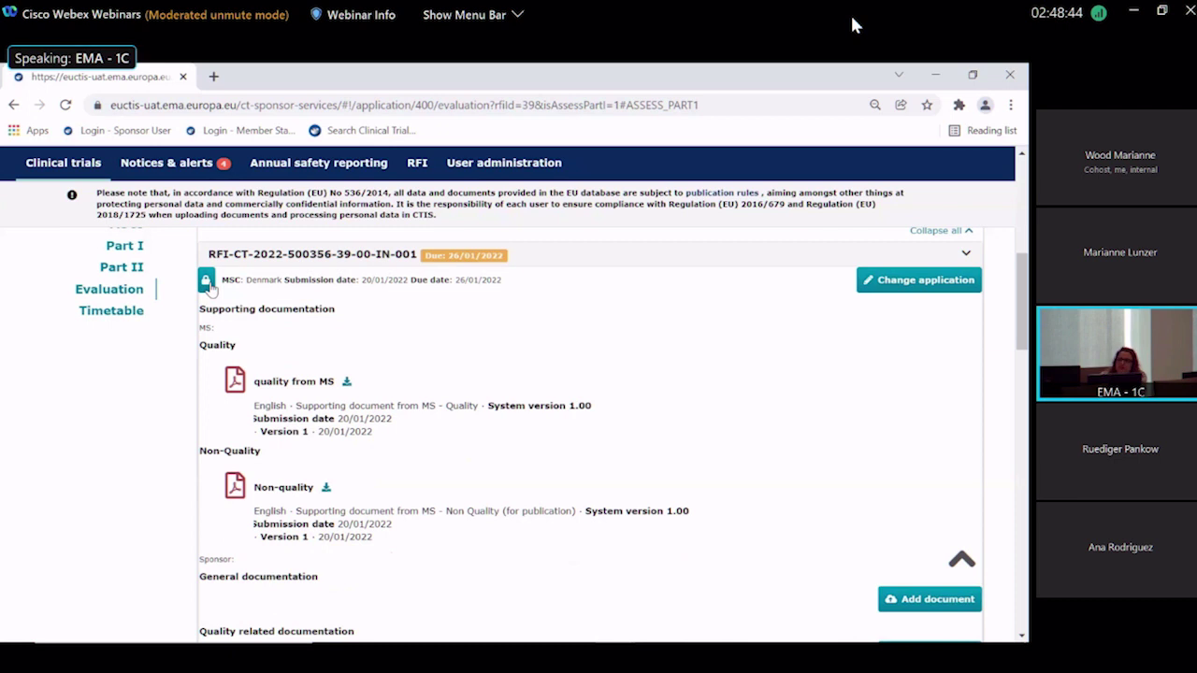
{"action": "scroll", "coordinate": [303, 415], "scroll_direction": "down", "scroll_amount": 3}
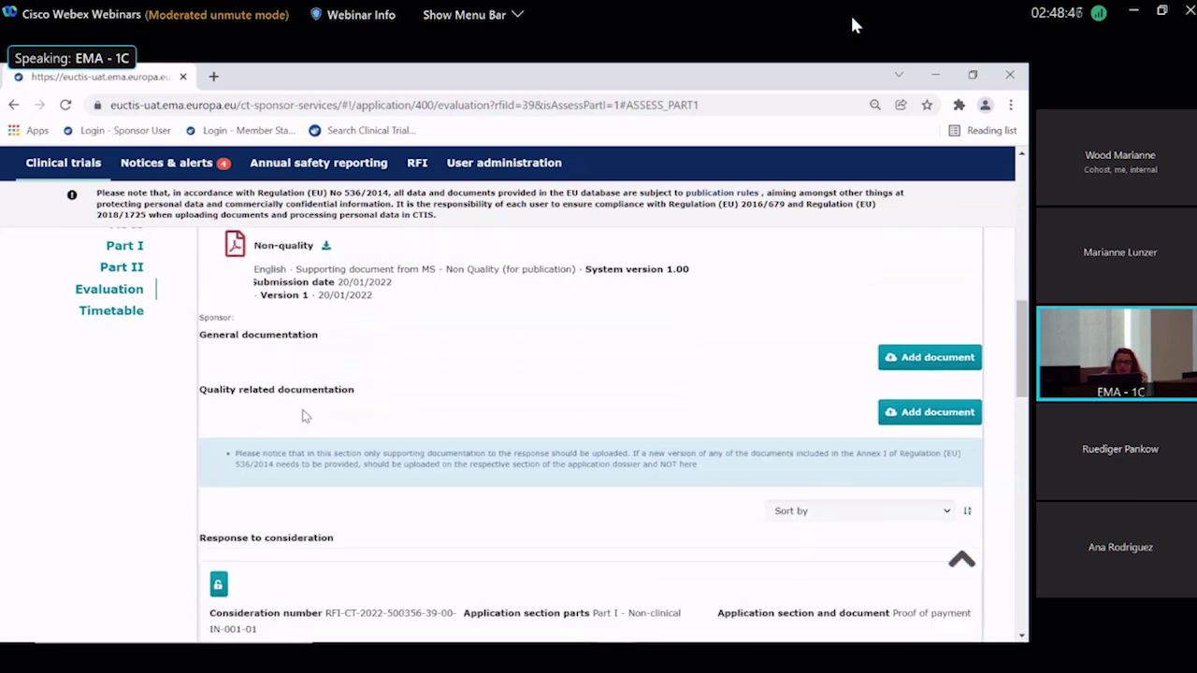
{"action": "scroll", "coordinate": [306, 418], "scroll_direction": "down", "scroll_amount": 3}
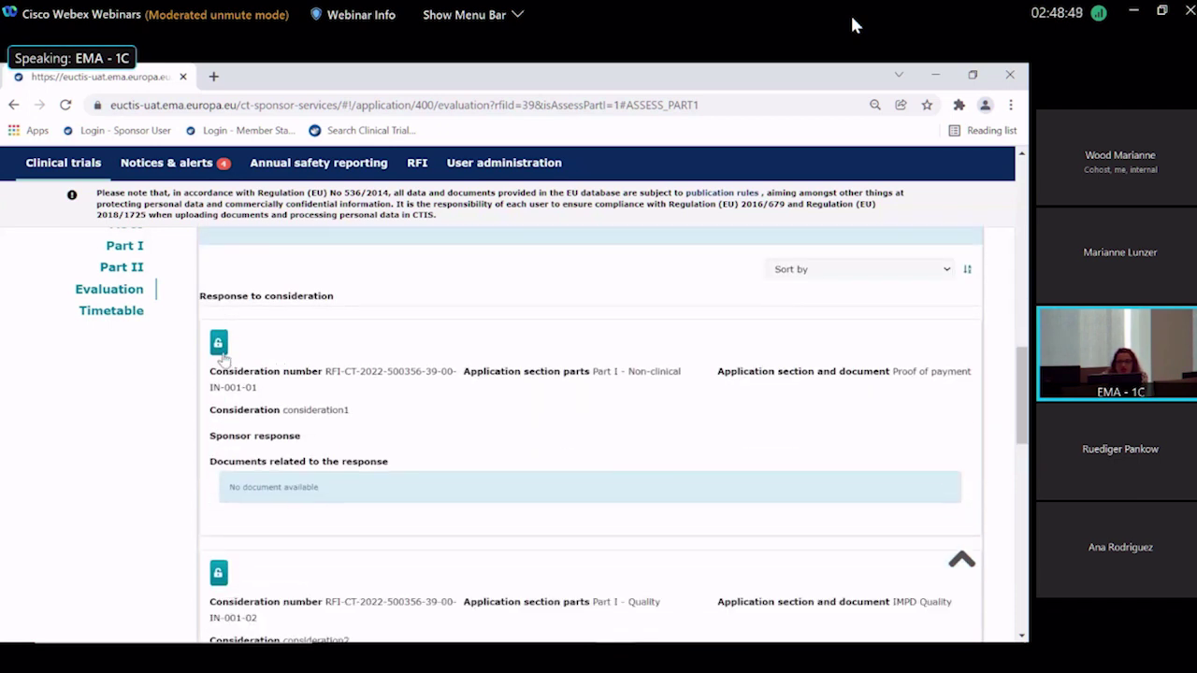
{"action": "scroll", "coordinate": [382, 603], "scroll_direction": "down", "scroll_amount": 1}
{"action": "scroll", "coordinate": [374, 365], "scroll_direction": "up", "scroll_amount": 4}
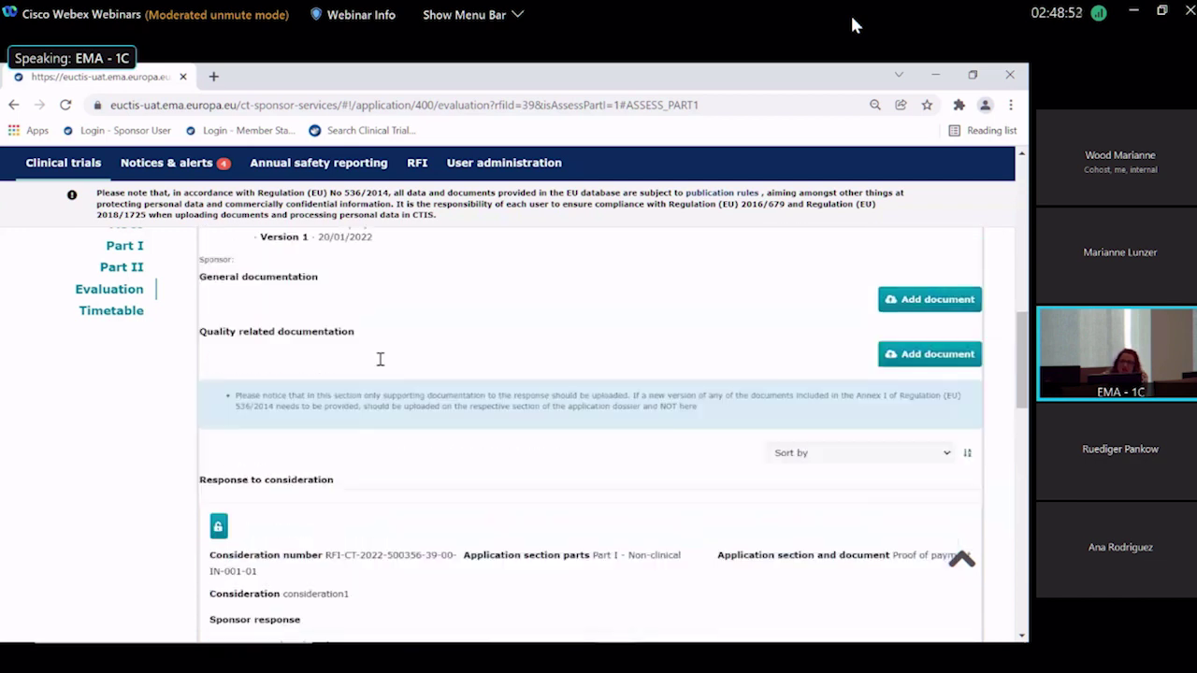
{"action": "scroll", "coordinate": [381, 360], "scroll_direction": "up", "scroll_amount": 2}
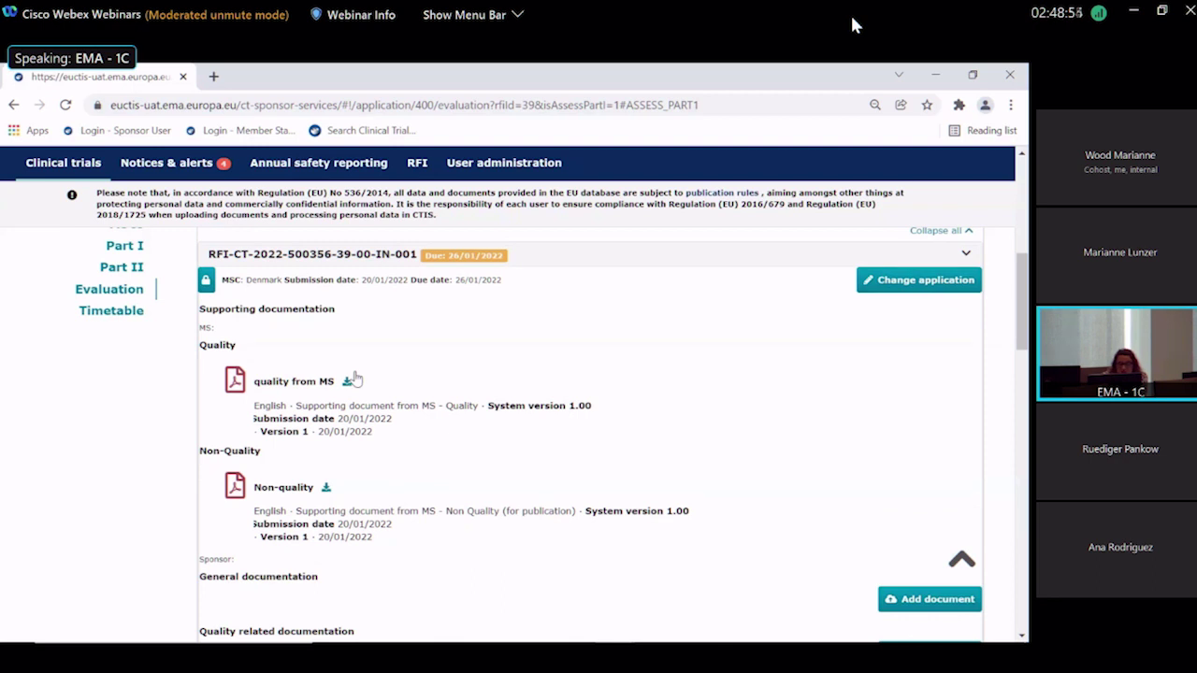
{"action": "scroll", "coordinate": [355, 379], "scroll_direction": "down", "scroll_amount": 5}
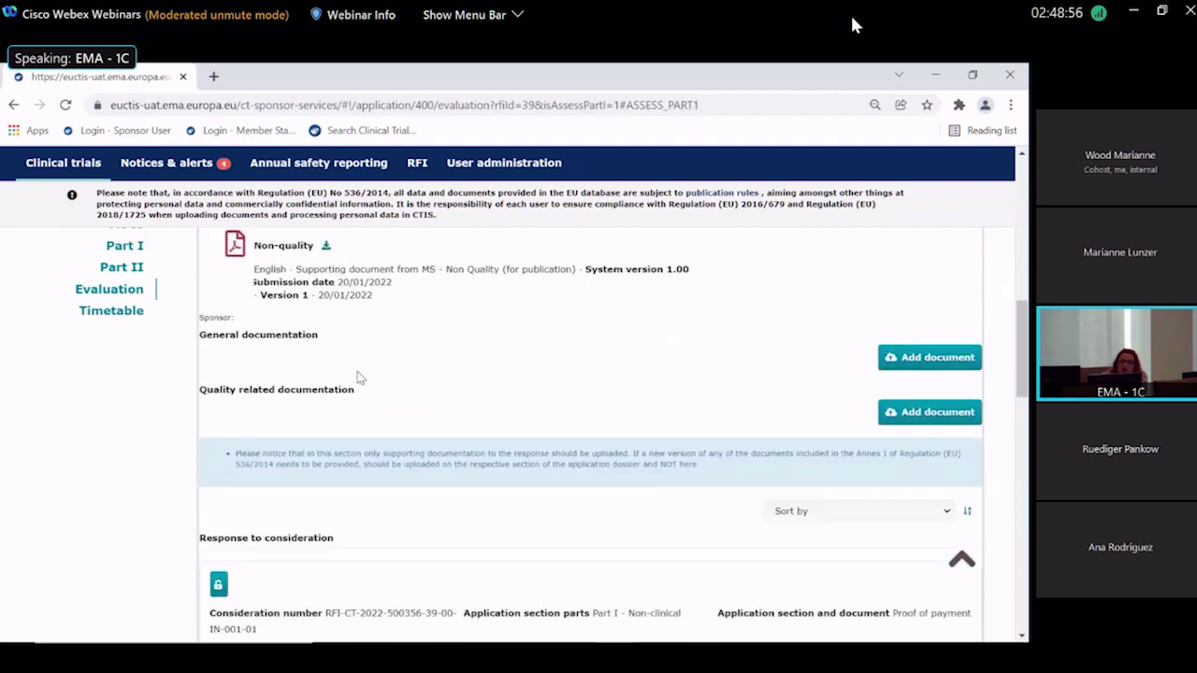
{"action": "scroll", "coordinate": [257, 506], "scroll_direction": "down", "scroll_amount": 2}
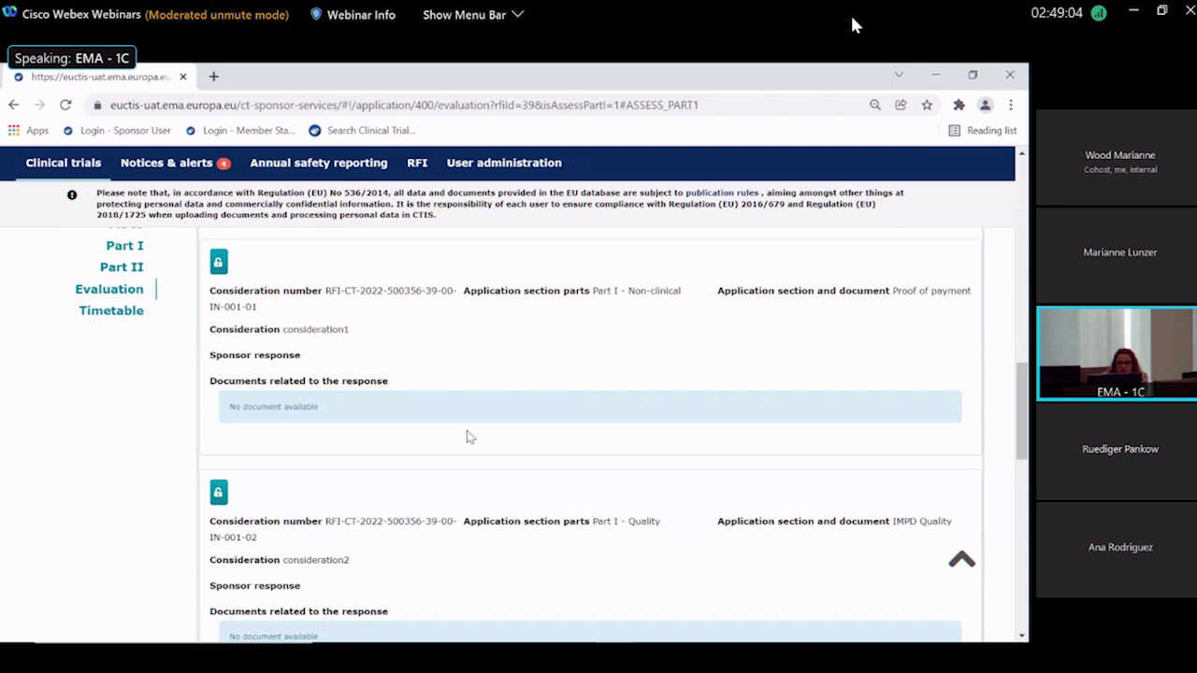
{"action": "scroll", "coordinate": [644, 463], "scroll_direction": "up", "scroll_amount": 6}
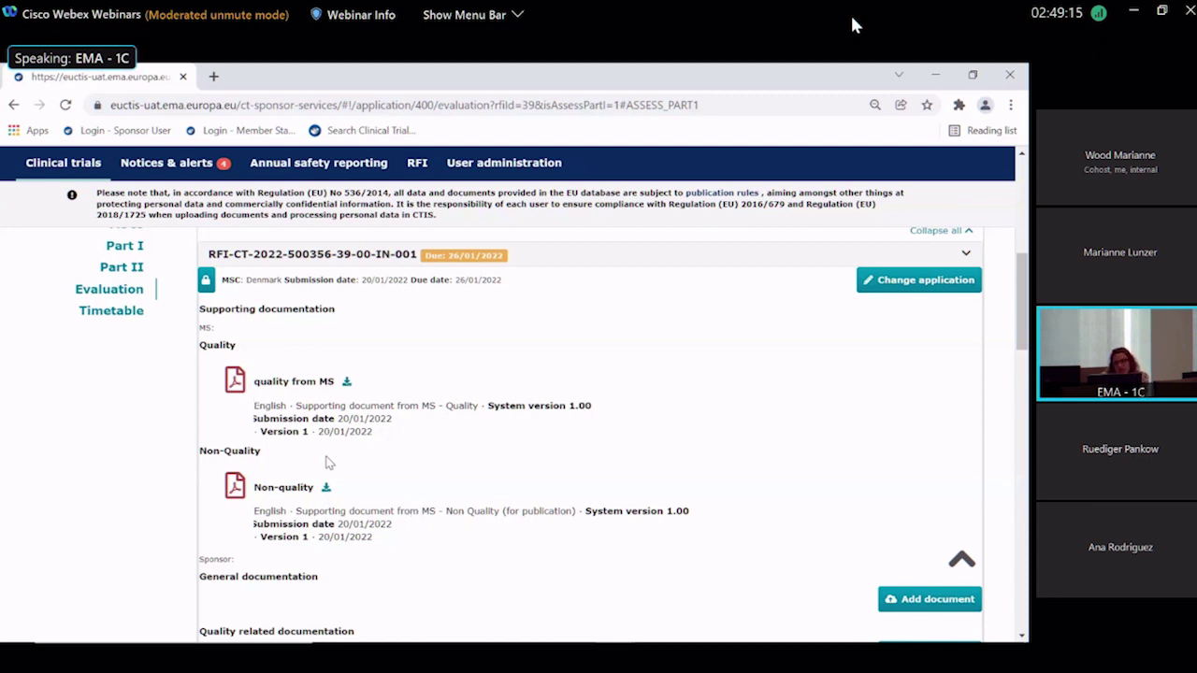
{"action": "scroll", "coordinate": [580, 505], "scroll_direction": "down", "scroll_amount": 1}
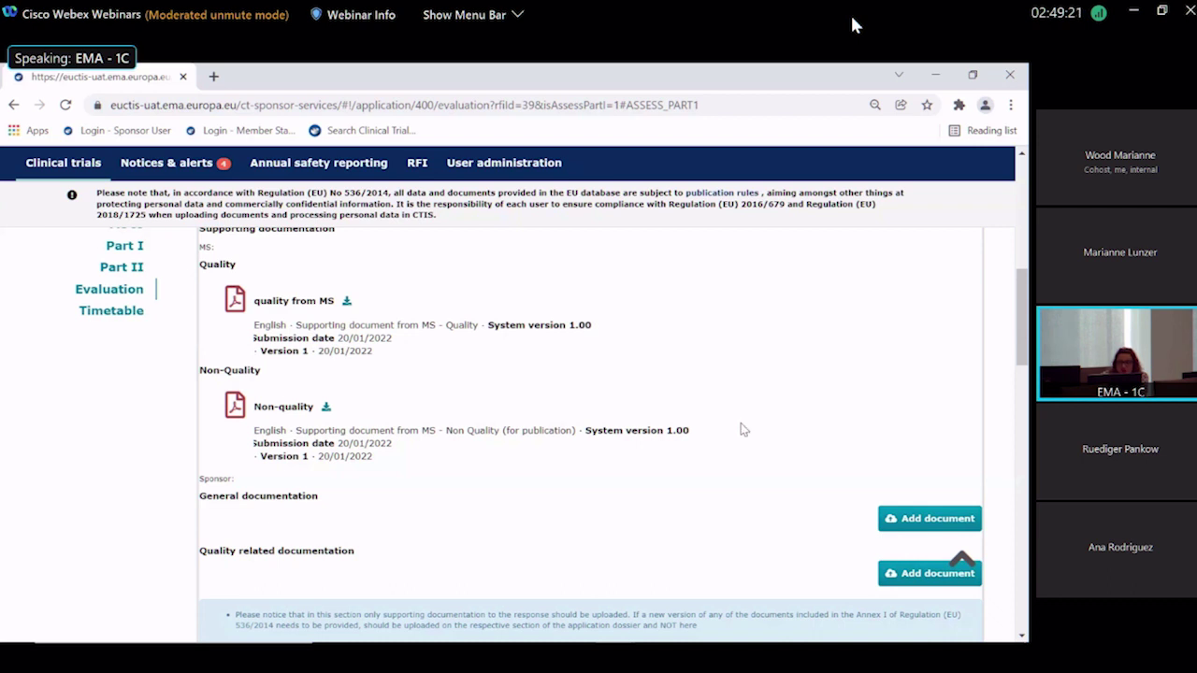
{"action": "scroll", "coordinate": [743, 430], "scroll_direction": "up", "scroll_amount": 1}
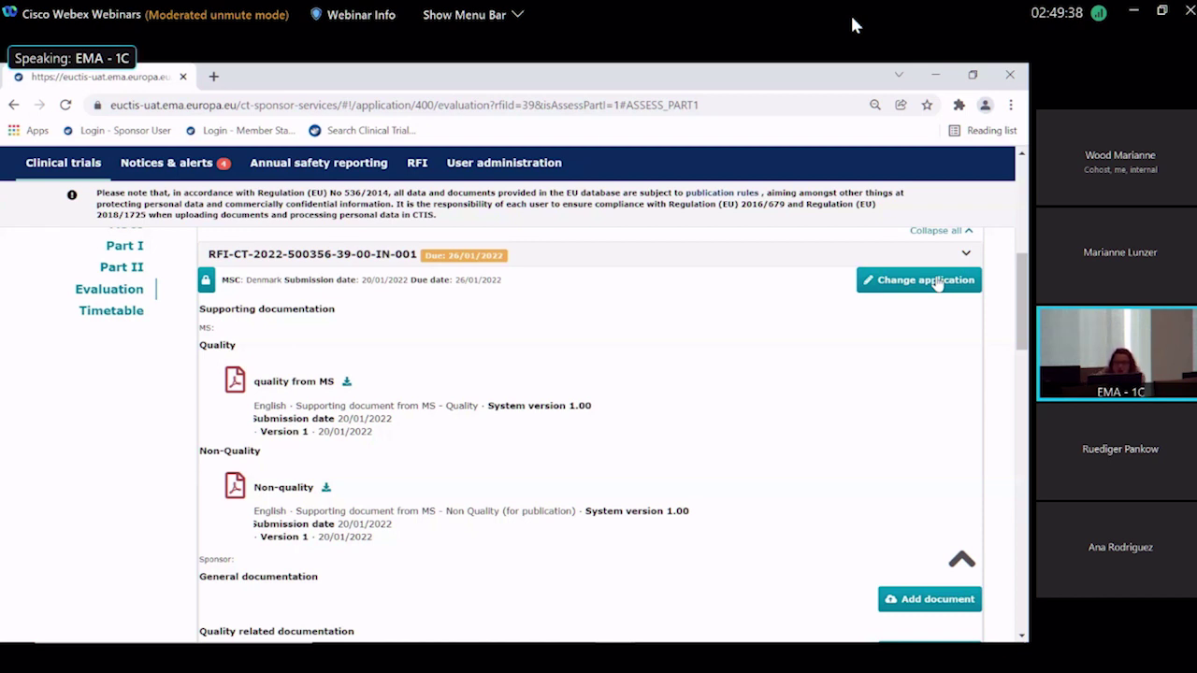
Step: Use Change application and confirm to create a new Part I draft version for the RFI
{"action": "left_click", "coordinate": [935, 282]}
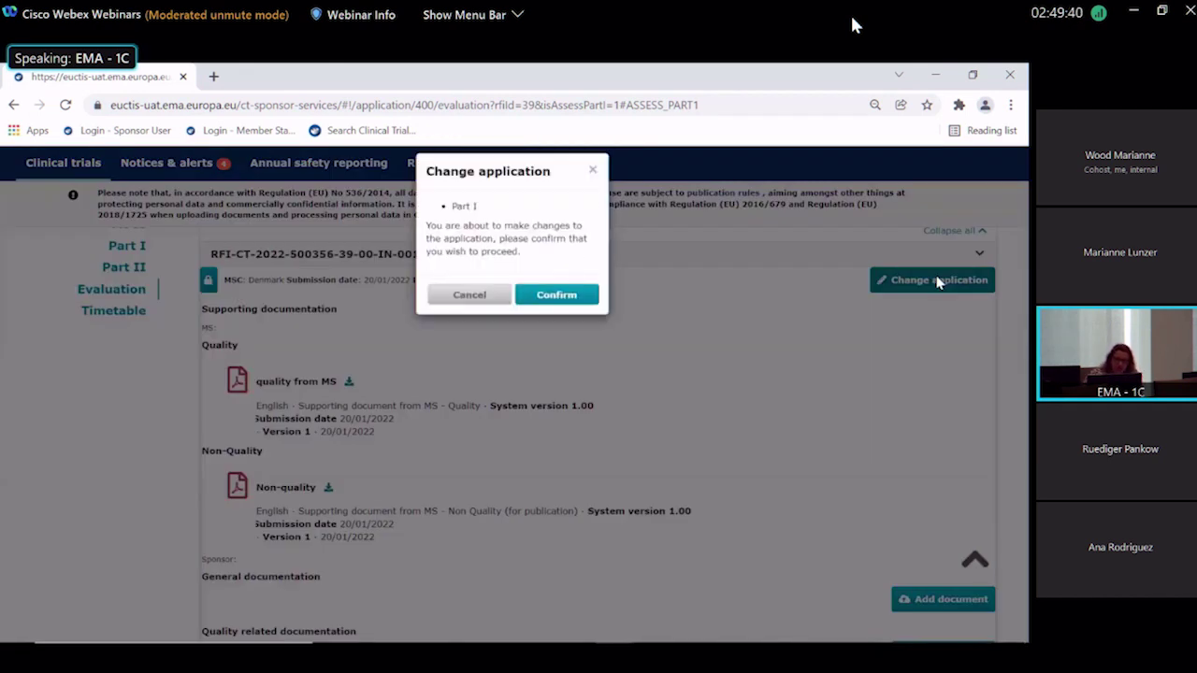
{"action": "left_click", "coordinate": [561, 307]}
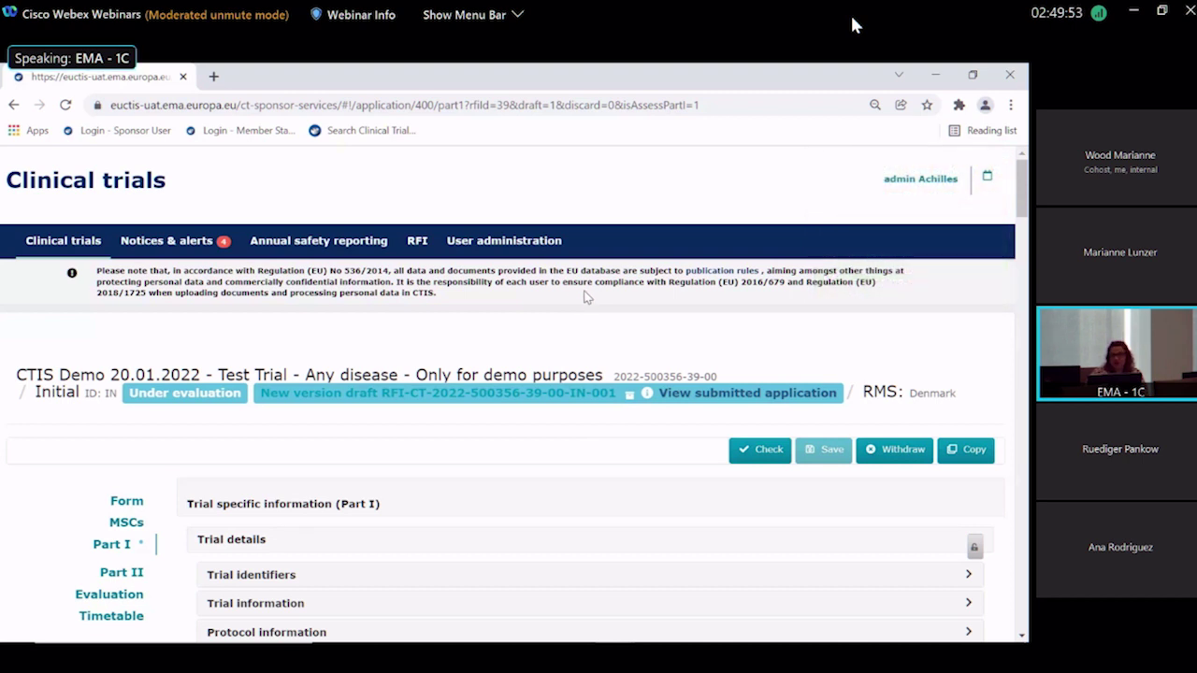
{"action": "scroll", "coordinate": [536, 352], "scroll_direction": "down", "scroll_amount": 1}
{"action": "scroll", "coordinate": [537, 354], "scroll_direction": "down", "scroll_amount": 1}
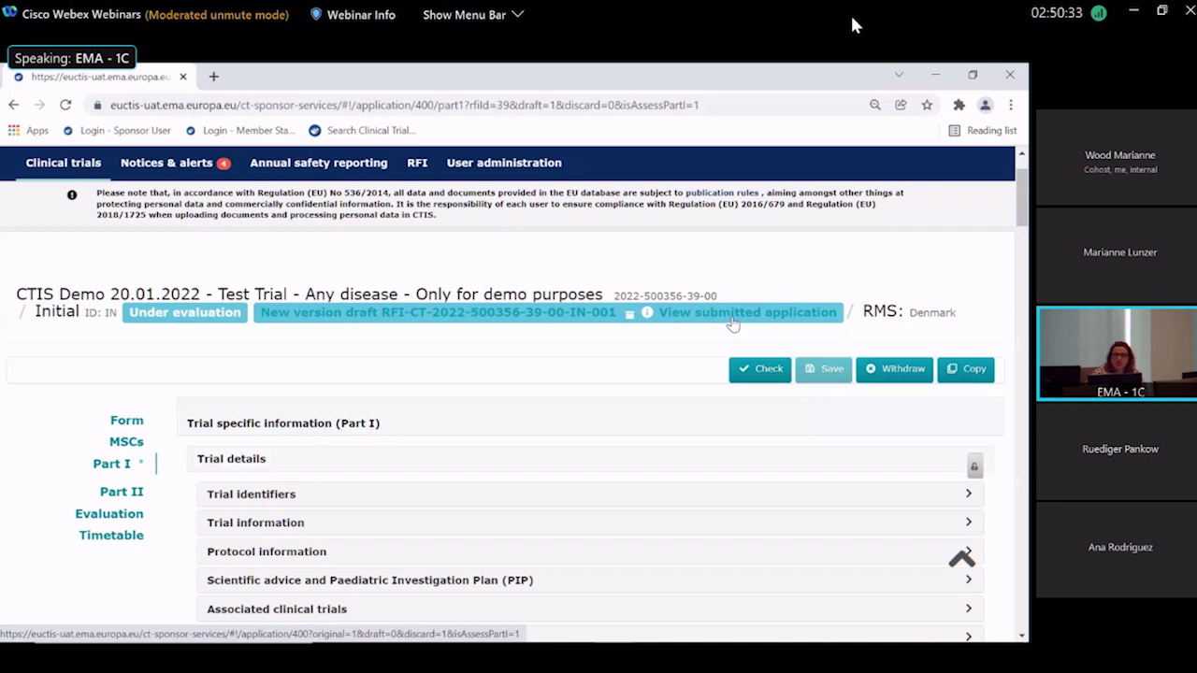
{"action": "scroll", "coordinate": [471, 355], "scroll_direction": "down", "scroll_amount": 1}
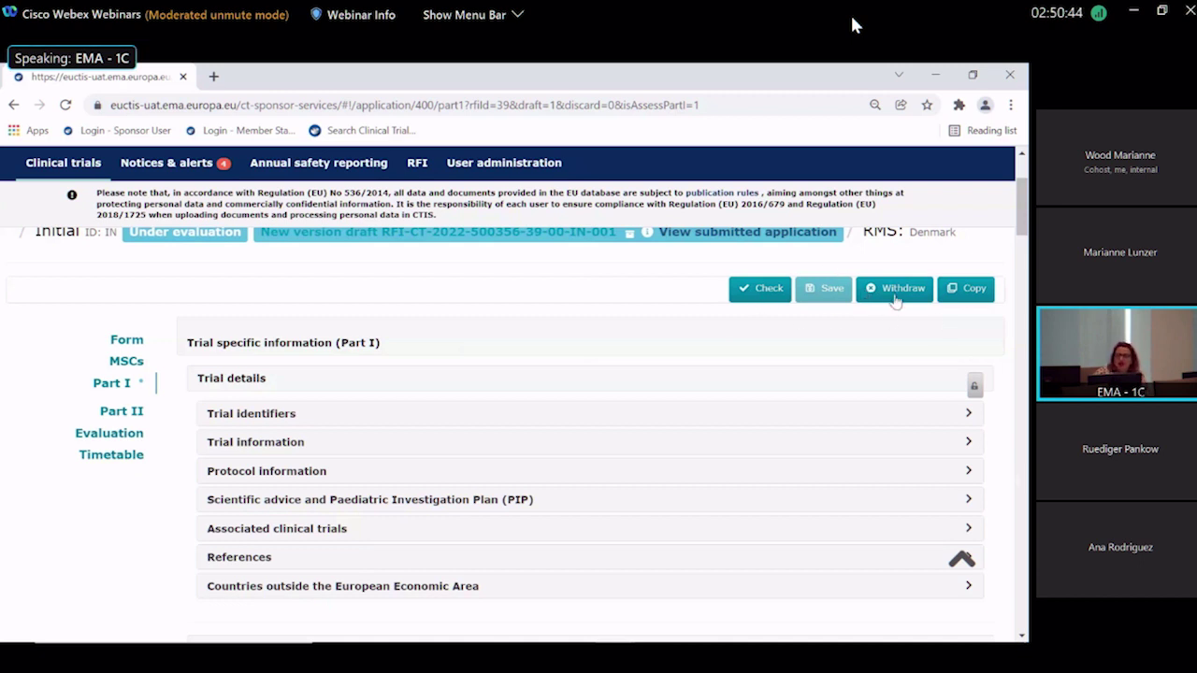
{"action": "scroll", "coordinate": [411, 332], "scroll_direction": "down", "scroll_amount": 1}
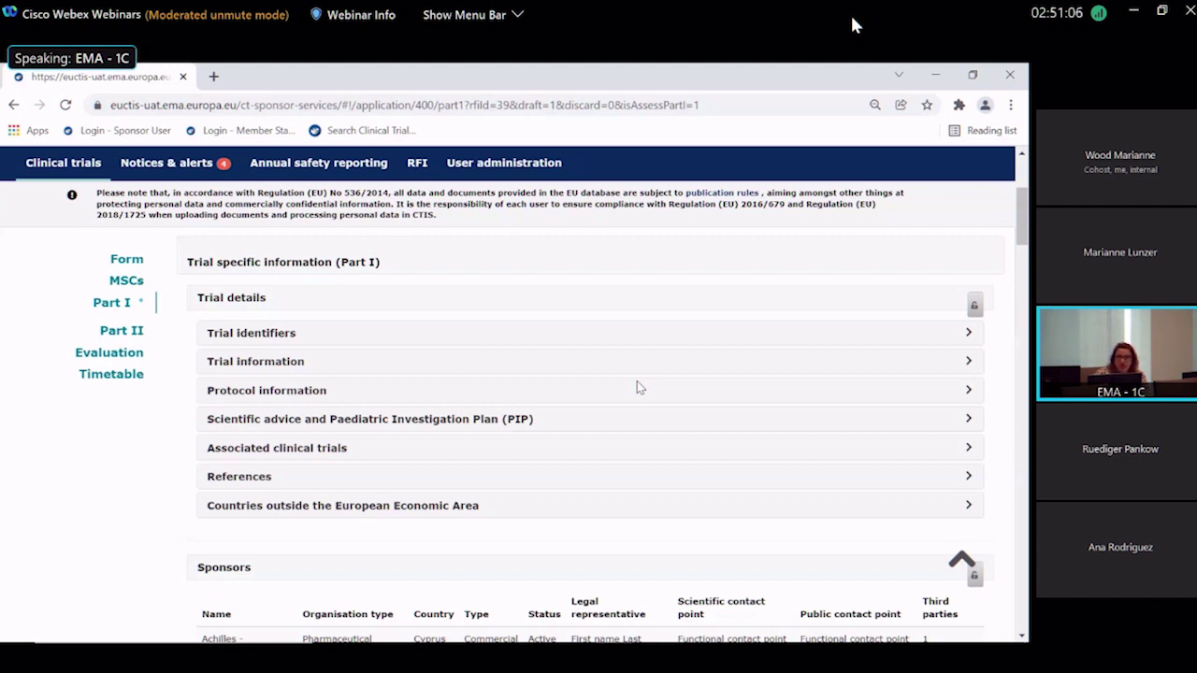
{"action": "scroll", "coordinate": [975, 387], "scroll_direction": "up", "scroll_amount": 1}
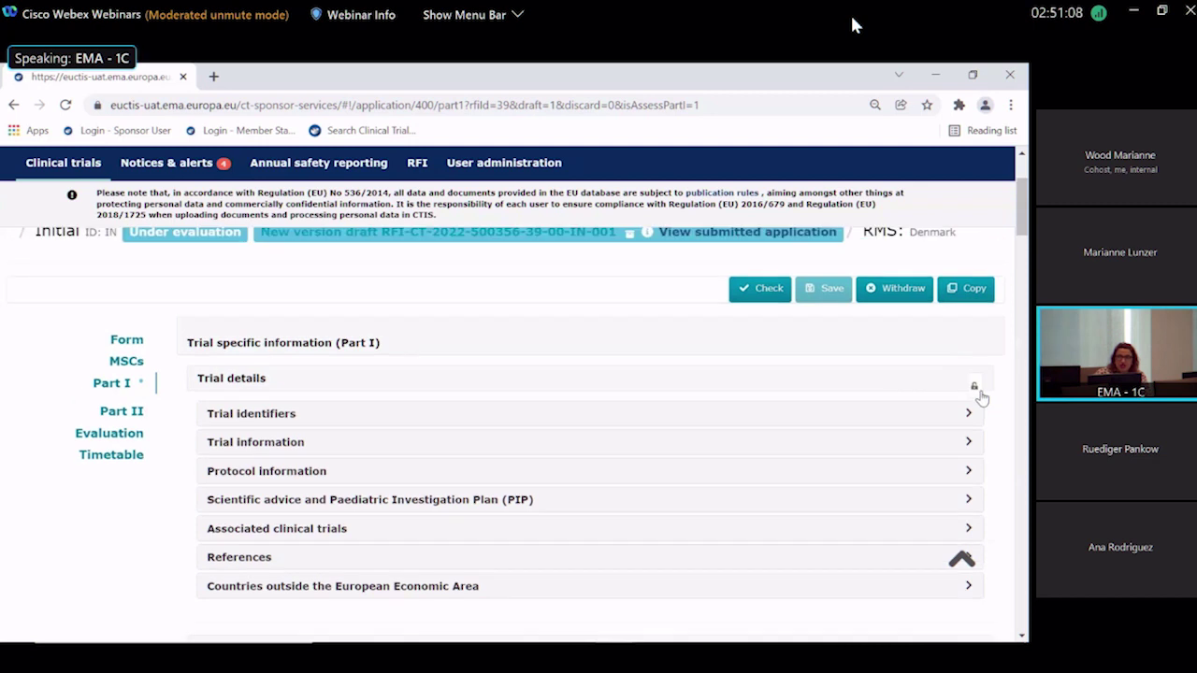
{"action": "scroll", "coordinate": [980, 410], "scroll_direction": "down", "scroll_amount": 3}
{"action": "scroll", "coordinate": [980, 410], "scroll_direction": "up", "scroll_amount": 2}
{"action": "scroll", "coordinate": [980, 457], "scroll_direction": "down", "scroll_amount": 1}
{"action": "scroll", "coordinate": [967, 501], "scroll_direction": "down", "scroll_amount": 1}
{"action": "scroll", "coordinate": [989, 432], "scroll_direction": "down", "scroll_amount": 6}
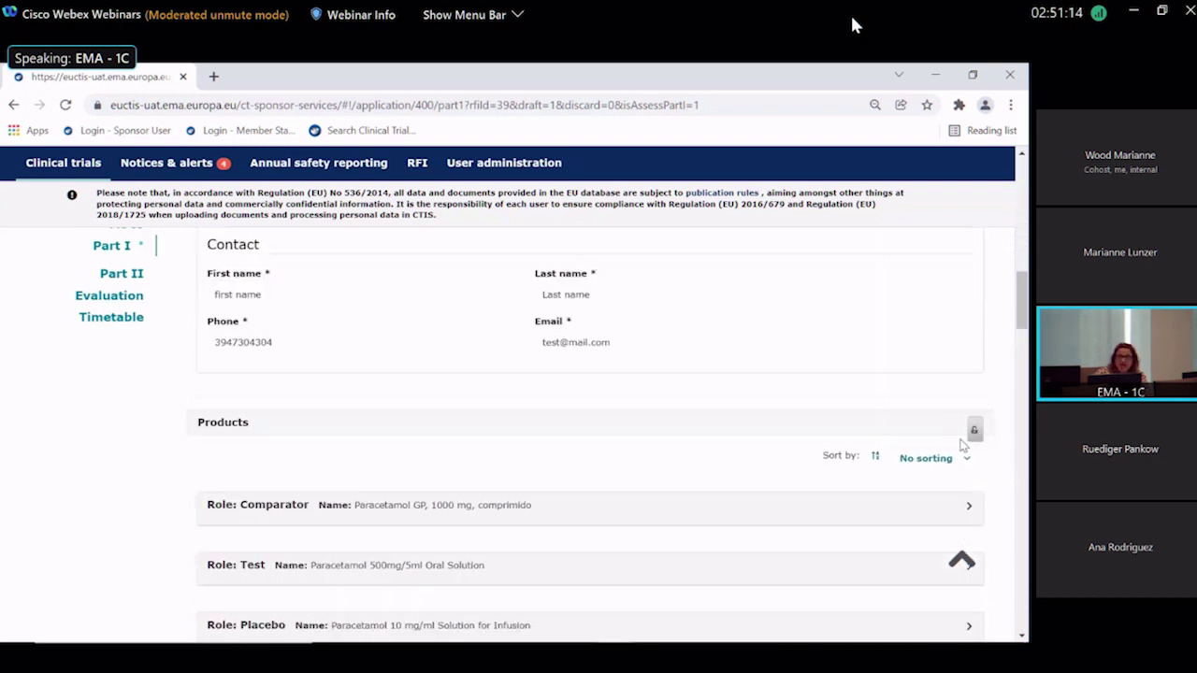
{"action": "scroll", "coordinate": [961, 445], "scroll_direction": "up", "scroll_amount": 8}
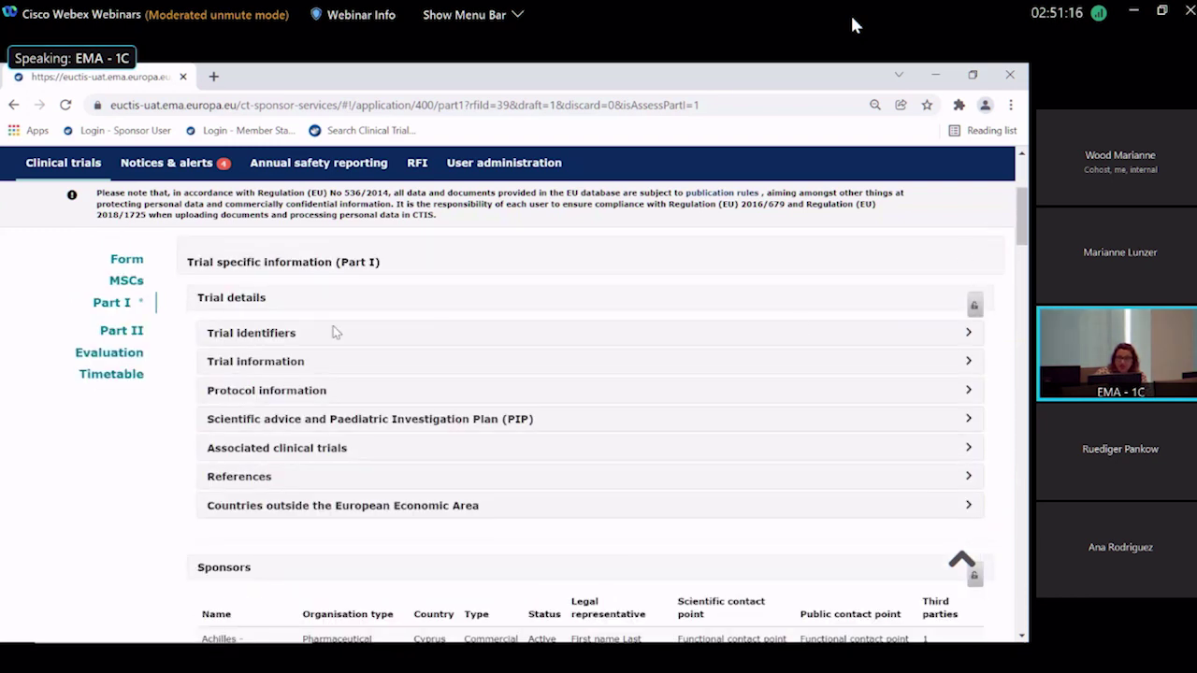
Step: Append ' - rfi title changed' to the English full title under Trial identifiers and save it
{"action": "left_click", "coordinate": [251, 334]}
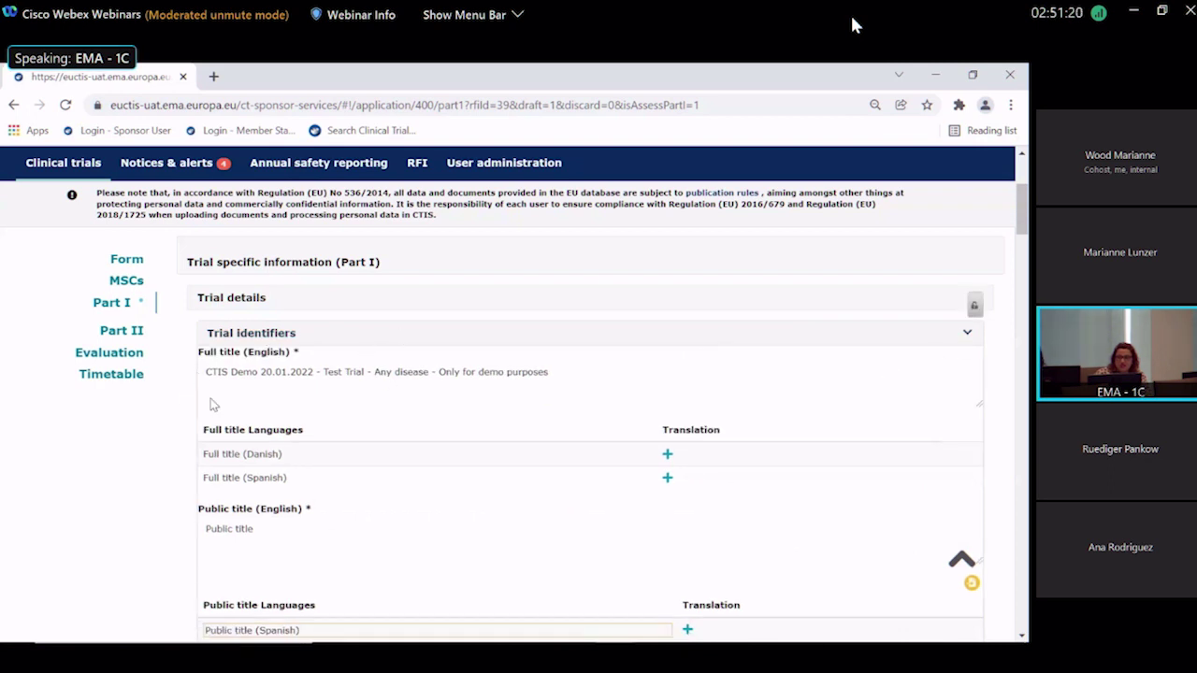
{"action": "left_click", "coordinate": [974, 309]}
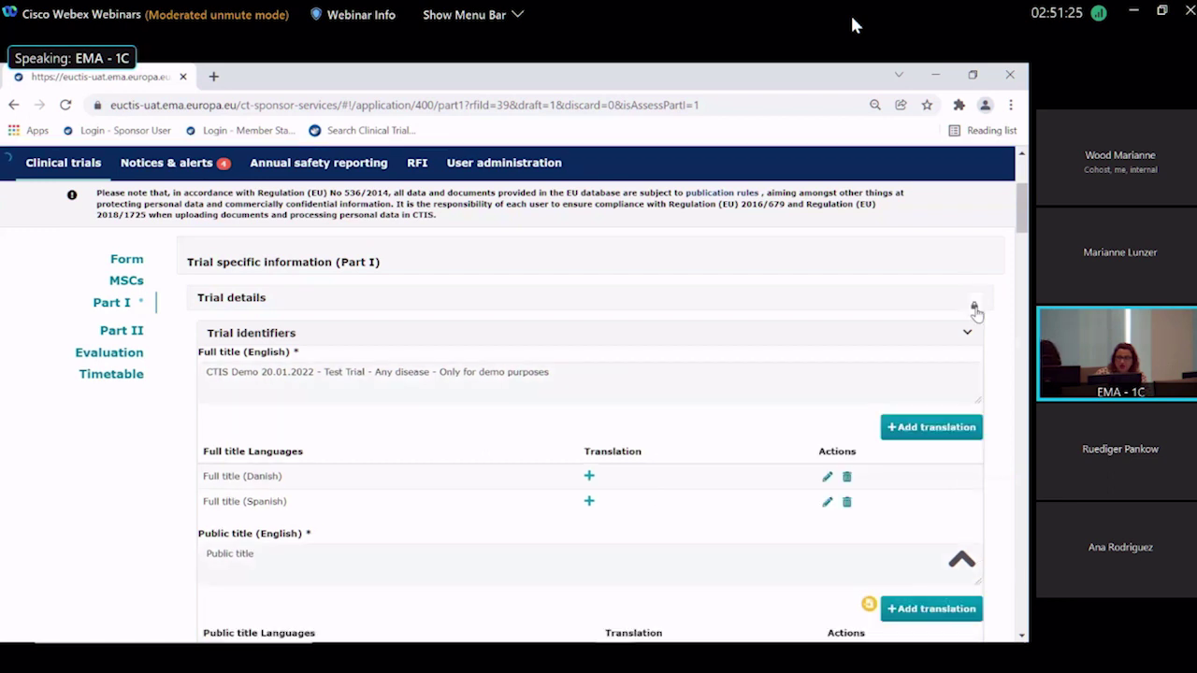
{"action": "left_click", "coordinate": [476, 373]}
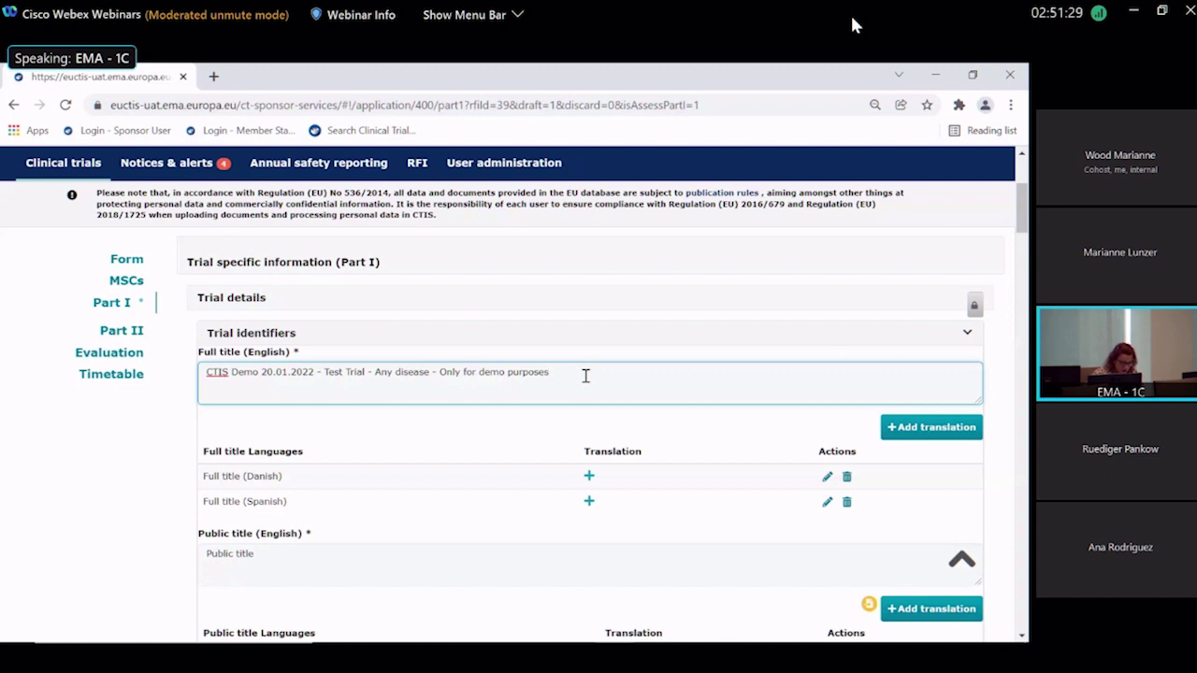
{"action": "left_click", "coordinate": [585, 375]}
{"action": "type", "text": "- "}
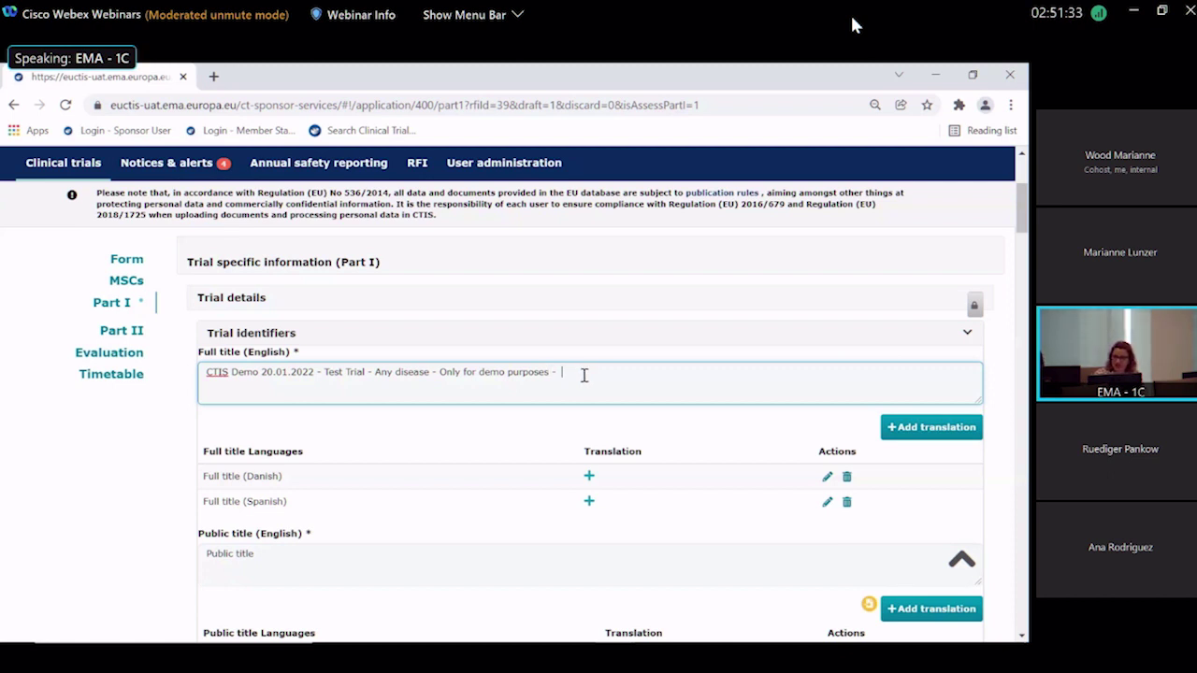
{"action": "type", "text": "rfi clanges"}
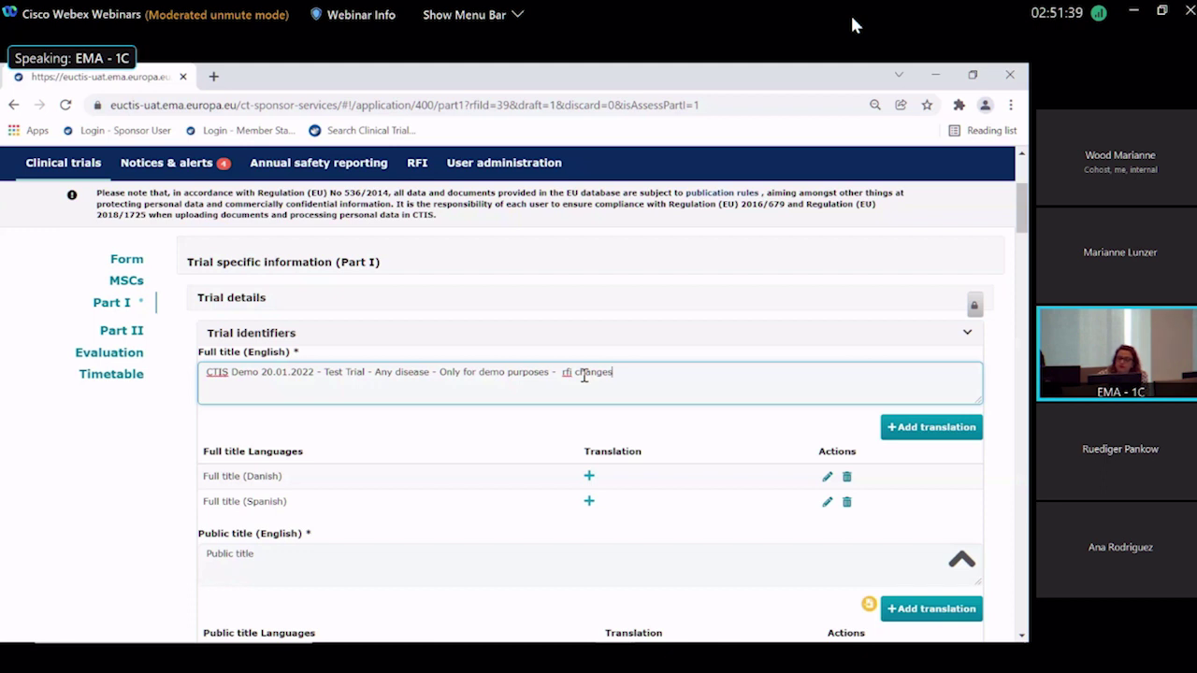
{"action": "key", "text": "BackSpace"}
{"action": "key", "text": "BackSpace"}
{"action": "key", "text": "BackSpace"}
{"action": "type", "text": "title chnag"}
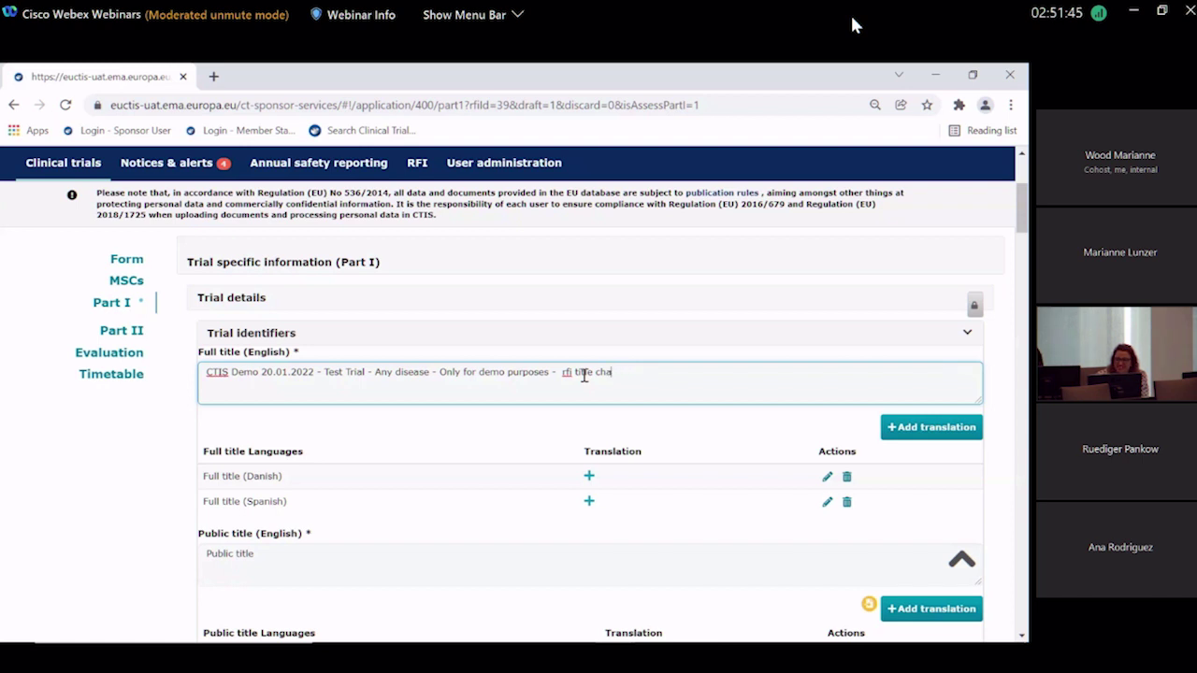
{"action": "type", "text": "d"}
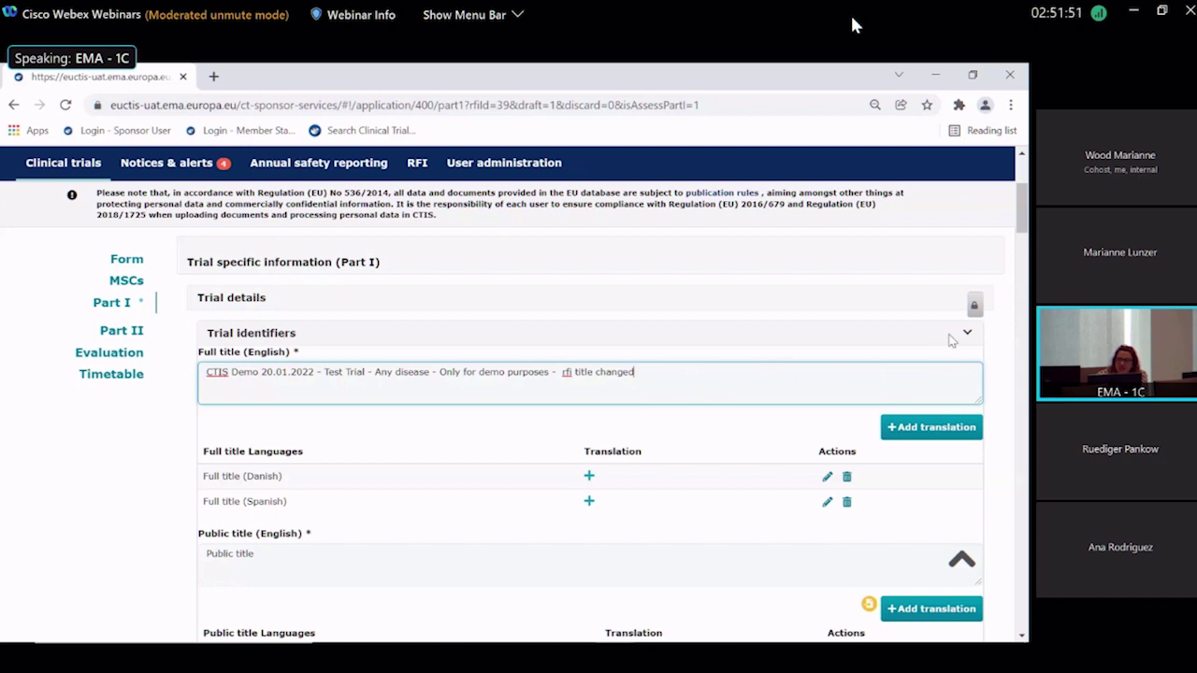
{"action": "left_click", "coordinate": [977, 307]}
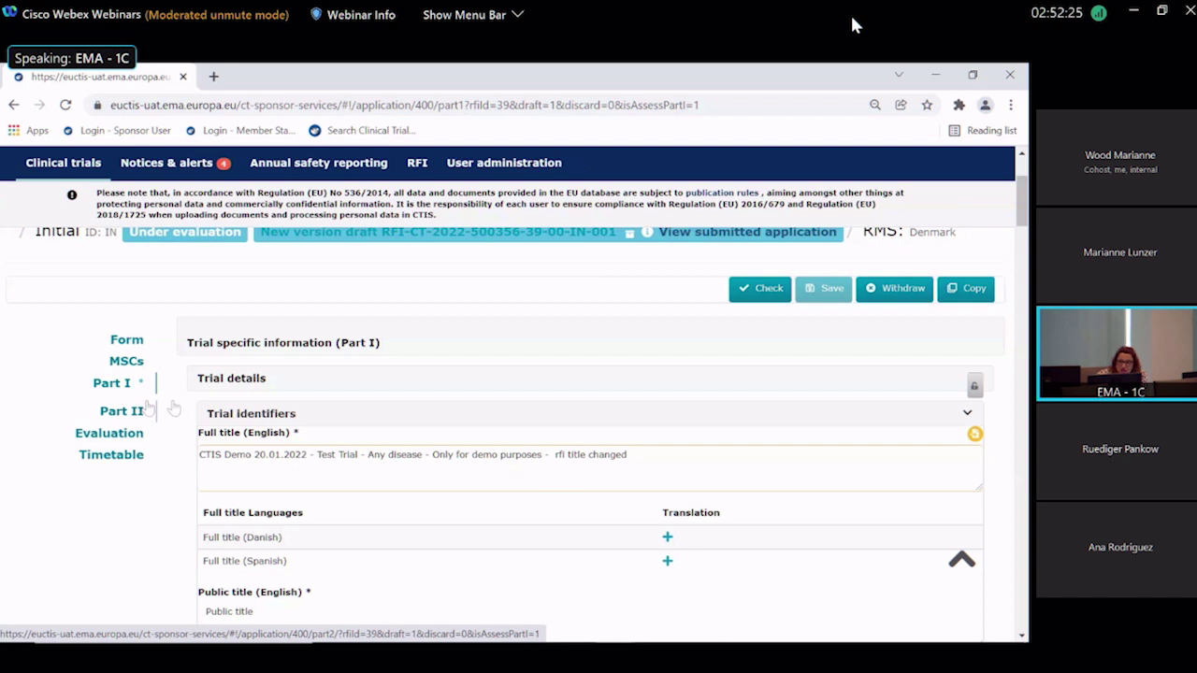
{"action": "left_click", "coordinate": [125, 412]}
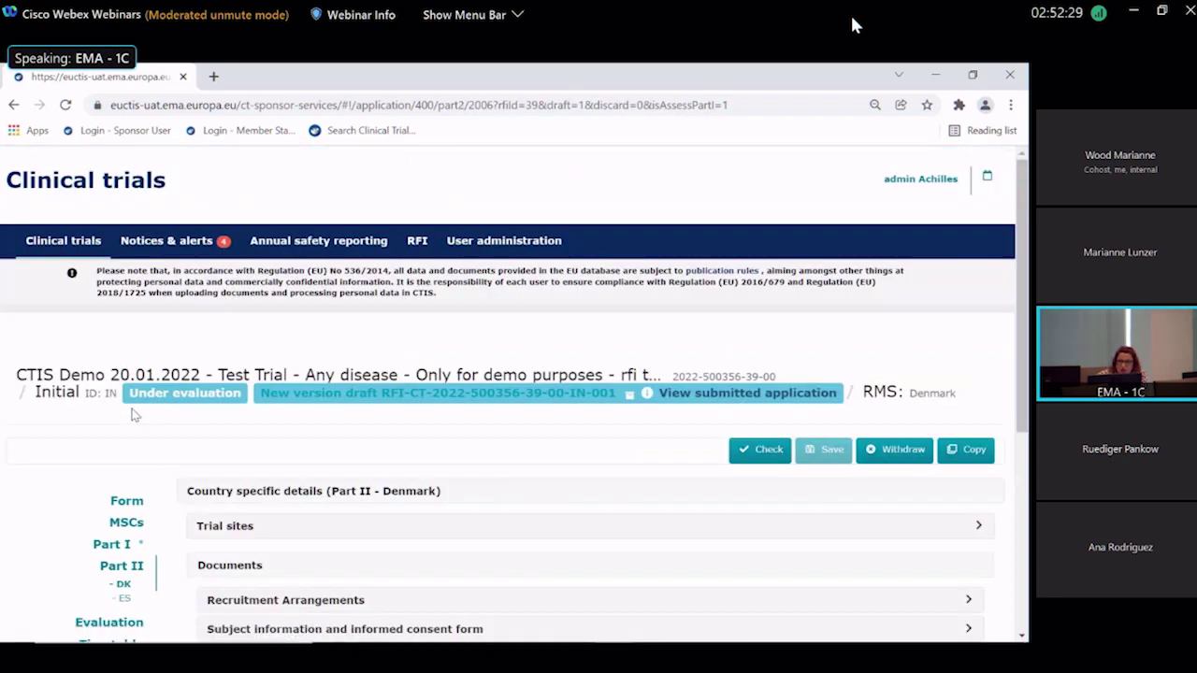
{"action": "scroll", "coordinate": [138, 426], "scroll_direction": "down", "scroll_amount": 1}
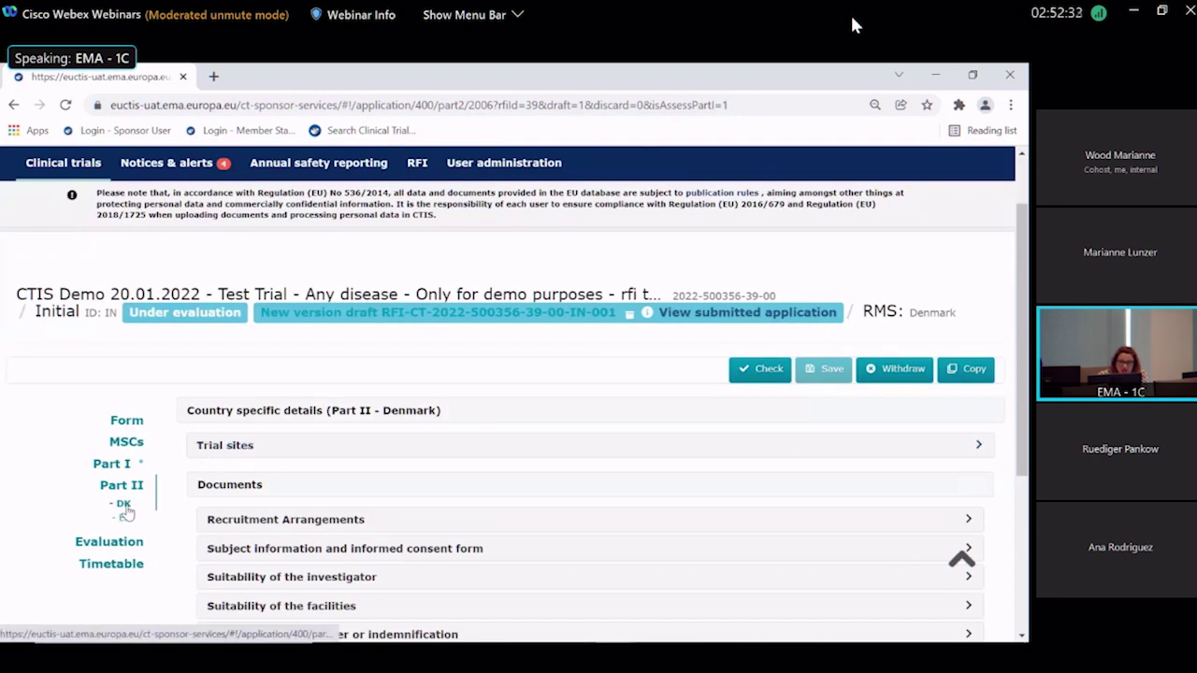
{"action": "left_click", "coordinate": [236, 446]}
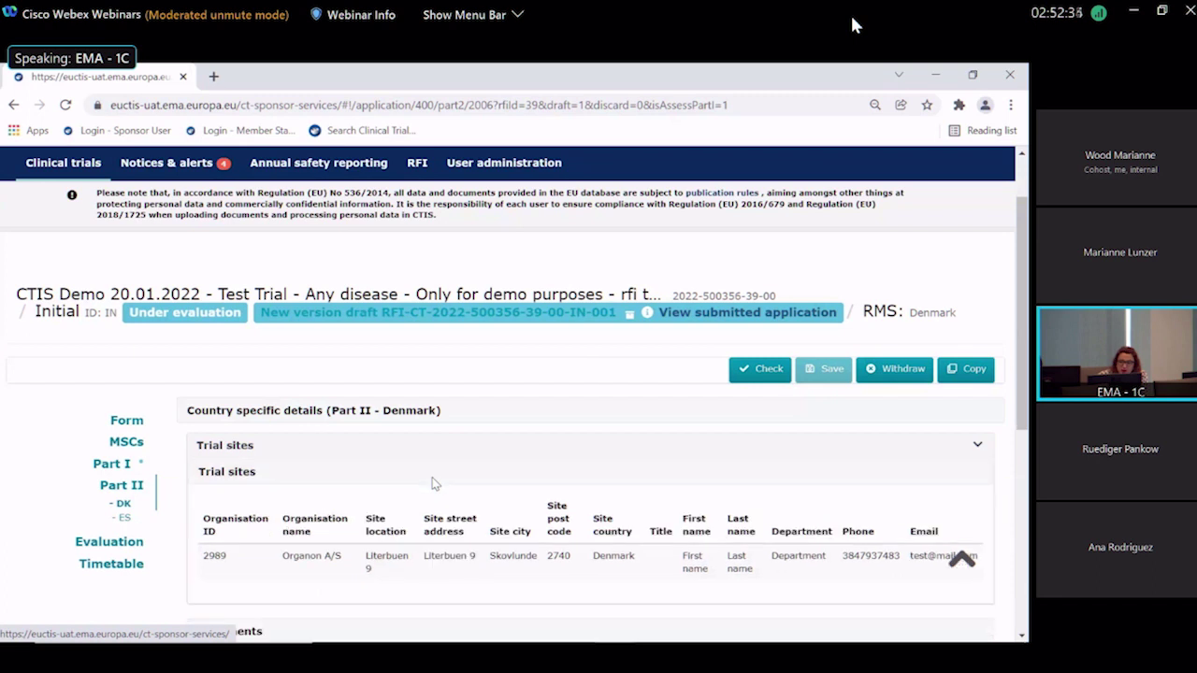
{"action": "scroll", "coordinate": [338, 446], "scroll_direction": "down", "scroll_amount": 2}
{"action": "left_click", "coordinate": [304, 504]}
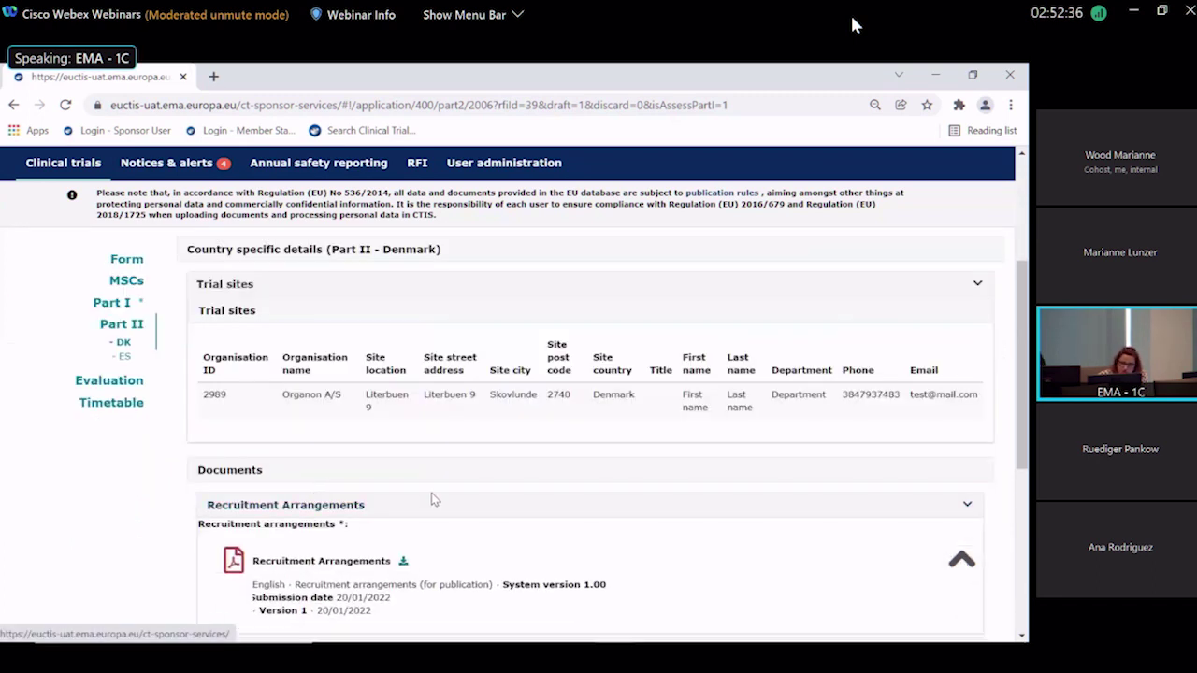
{"action": "scroll", "coordinate": [431, 492], "scroll_direction": "down", "scroll_amount": 2}
{"action": "left_click", "coordinate": [325, 489]}
{"action": "scroll", "coordinate": [685, 532], "scroll_direction": "down", "scroll_amount": 1}
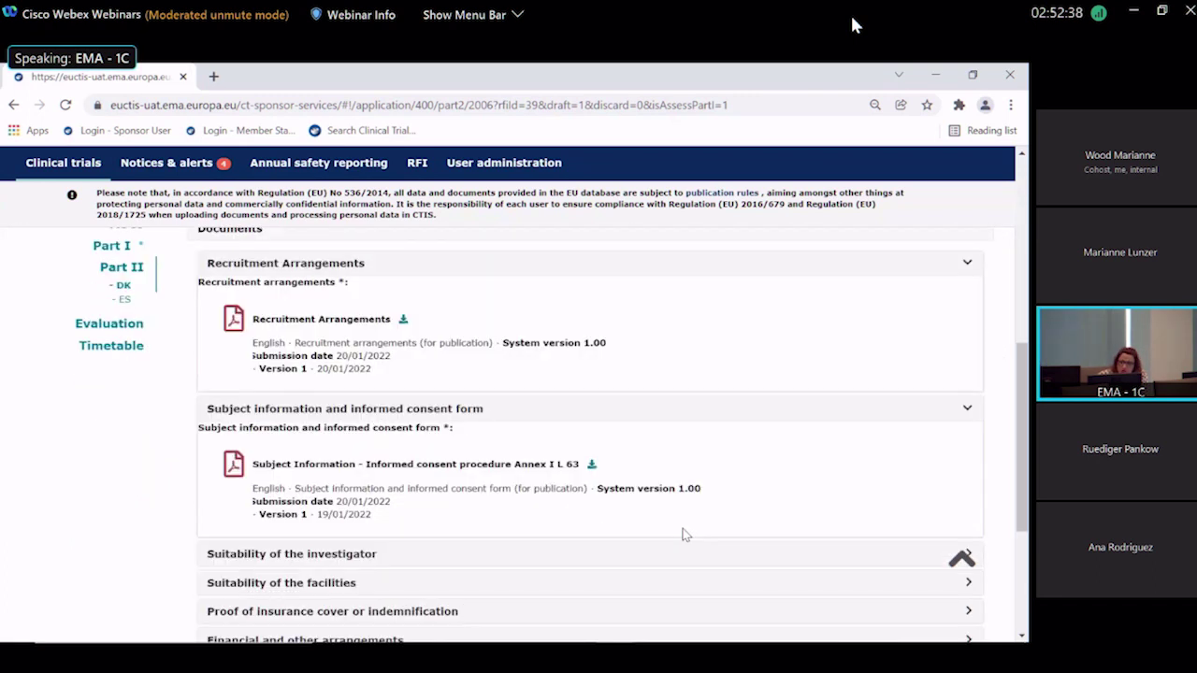
{"action": "scroll", "coordinate": [687, 530], "scroll_direction": "up", "scroll_amount": 2}
{"action": "scroll", "coordinate": [986, 512], "scroll_direction": "up", "scroll_amount": 4}
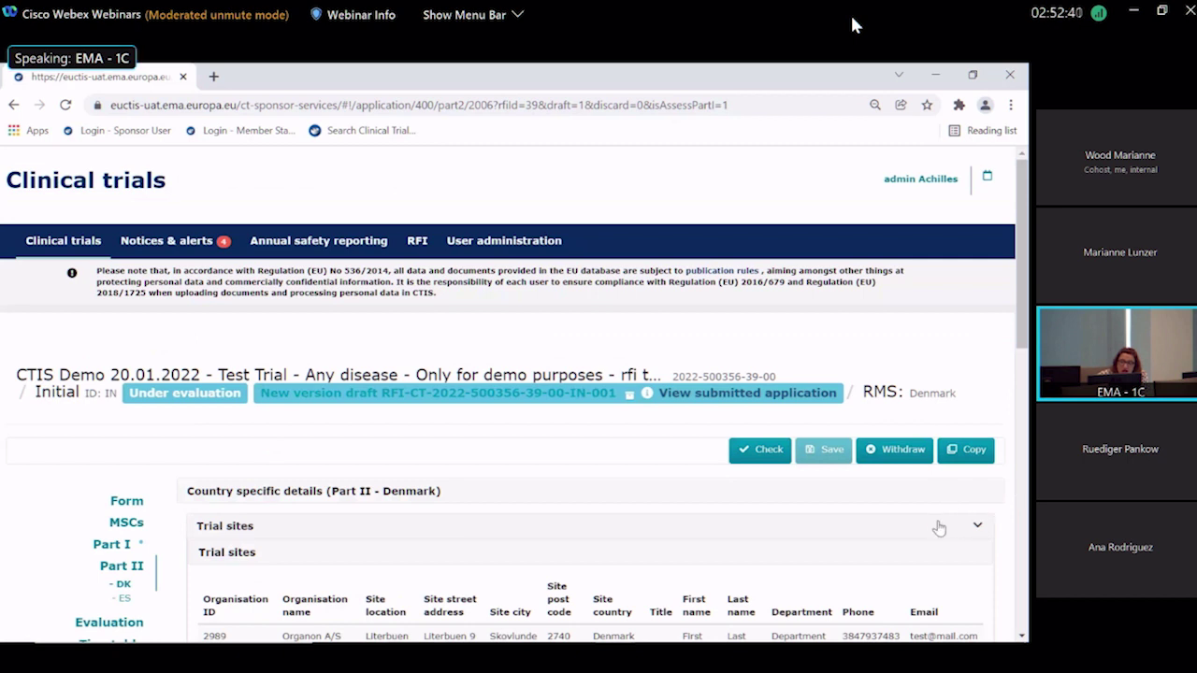
{"action": "scroll", "coordinate": [940, 527], "scroll_direction": "down", "scroll_amount": 1}
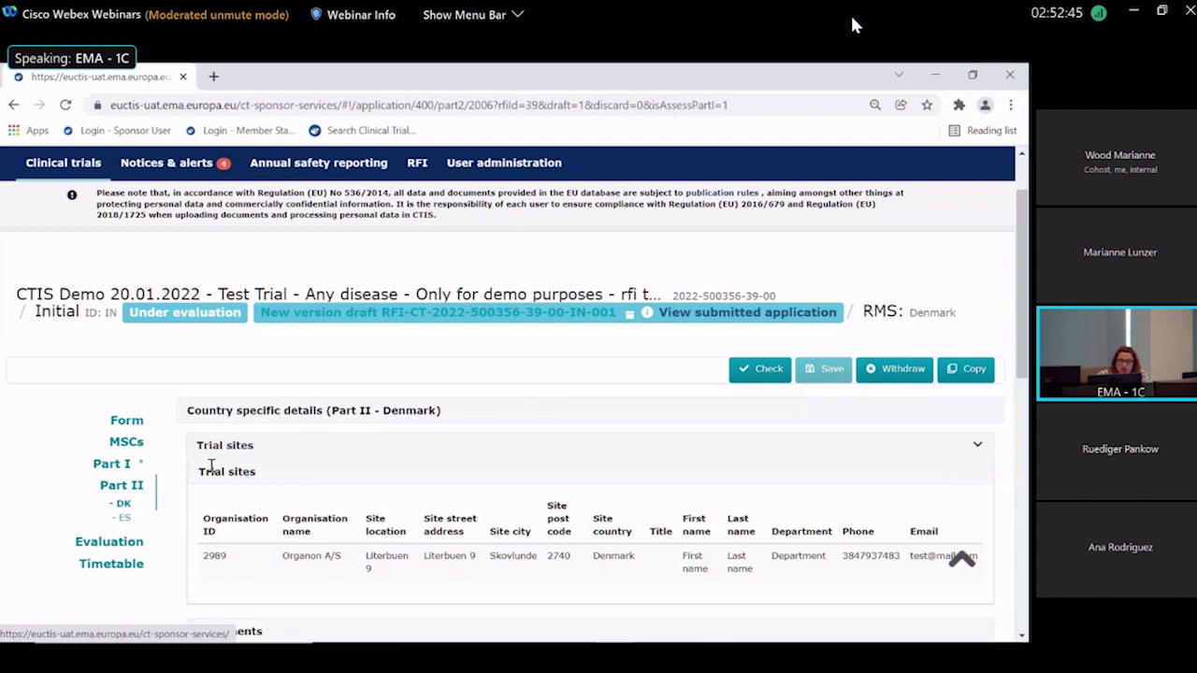
{"action": "left_click", "coordinate": [110, 463]}
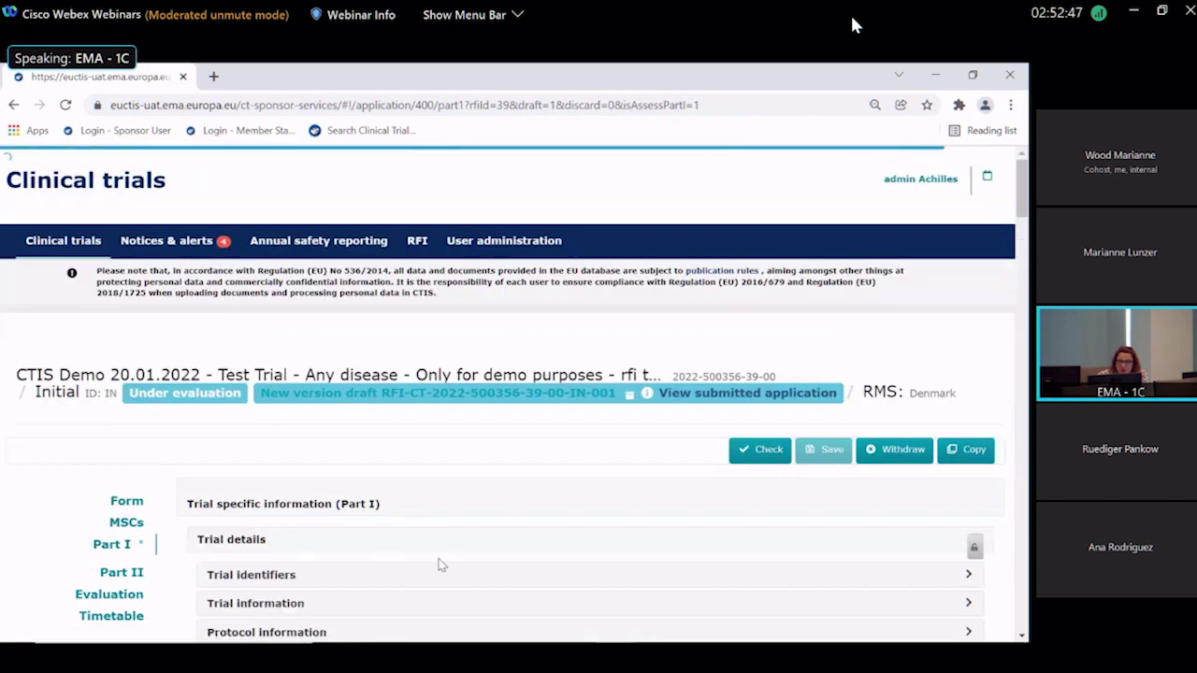
Step: In Evaluation, expand the Assessment Part I RFI and unlock its response
{"action": "scroll", "coordinate": [355, 528], "scroll_direction": "down", "scroll_amount": 1}
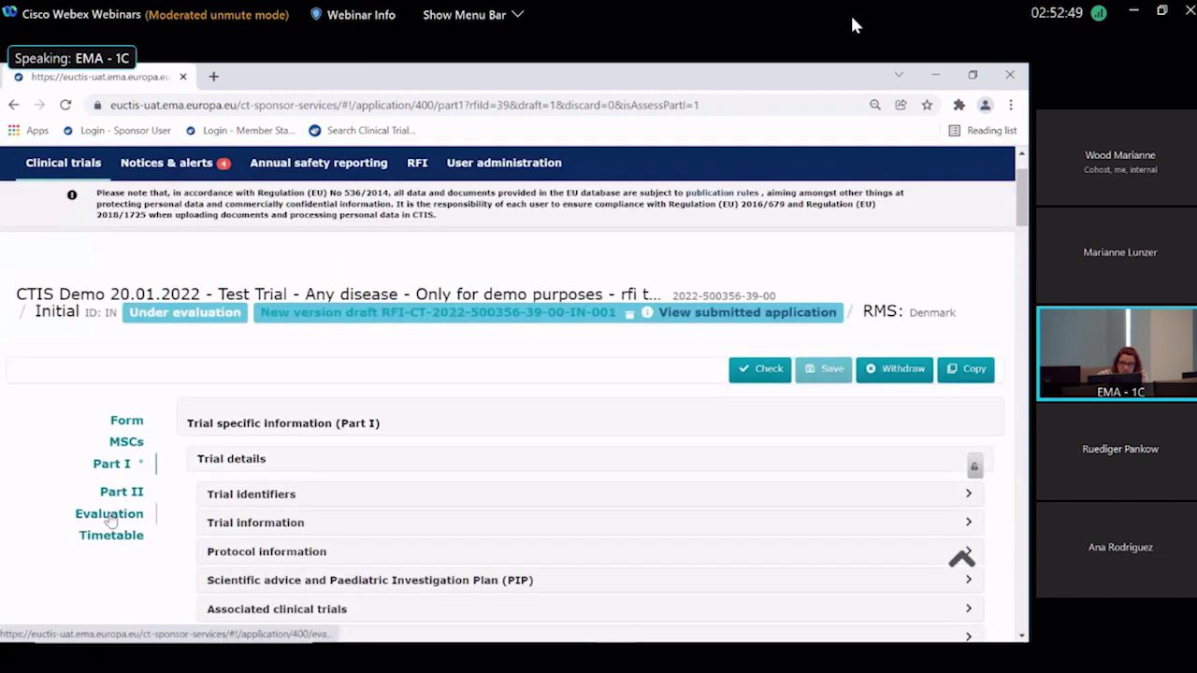
{"action": "left_click", "coordinate": [110, 517]}
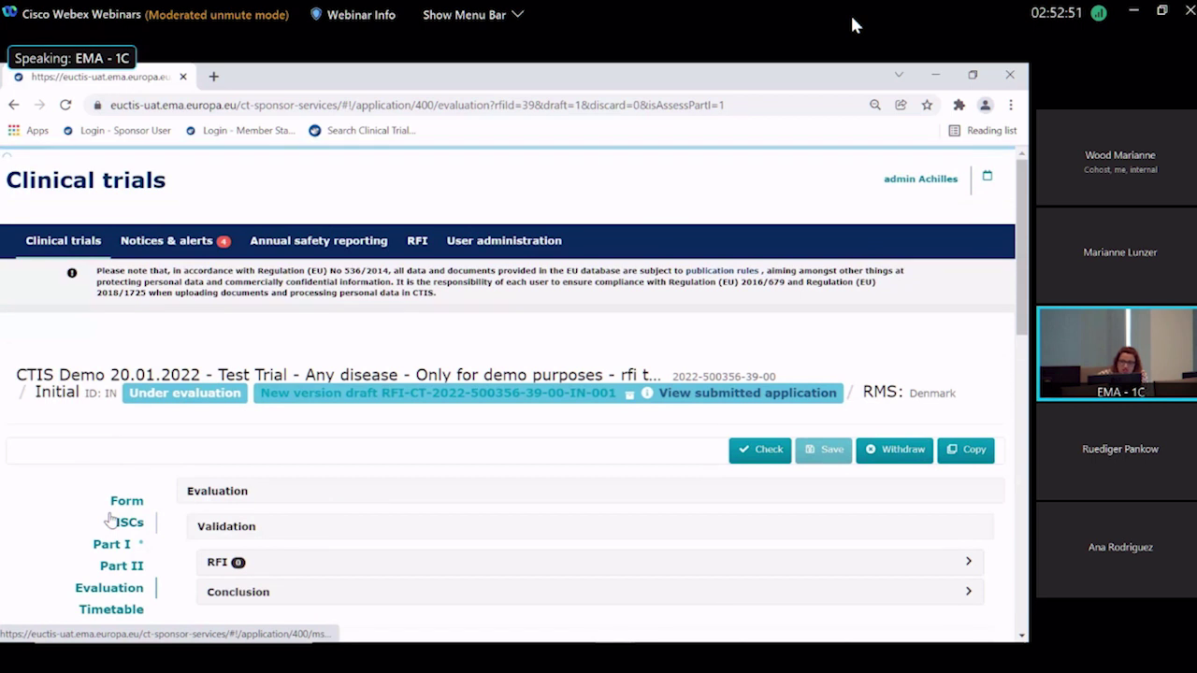
{"action": "scroll", "coordinate": [119, 520], "scroll_direction": "down", "scroll_amount": 1}
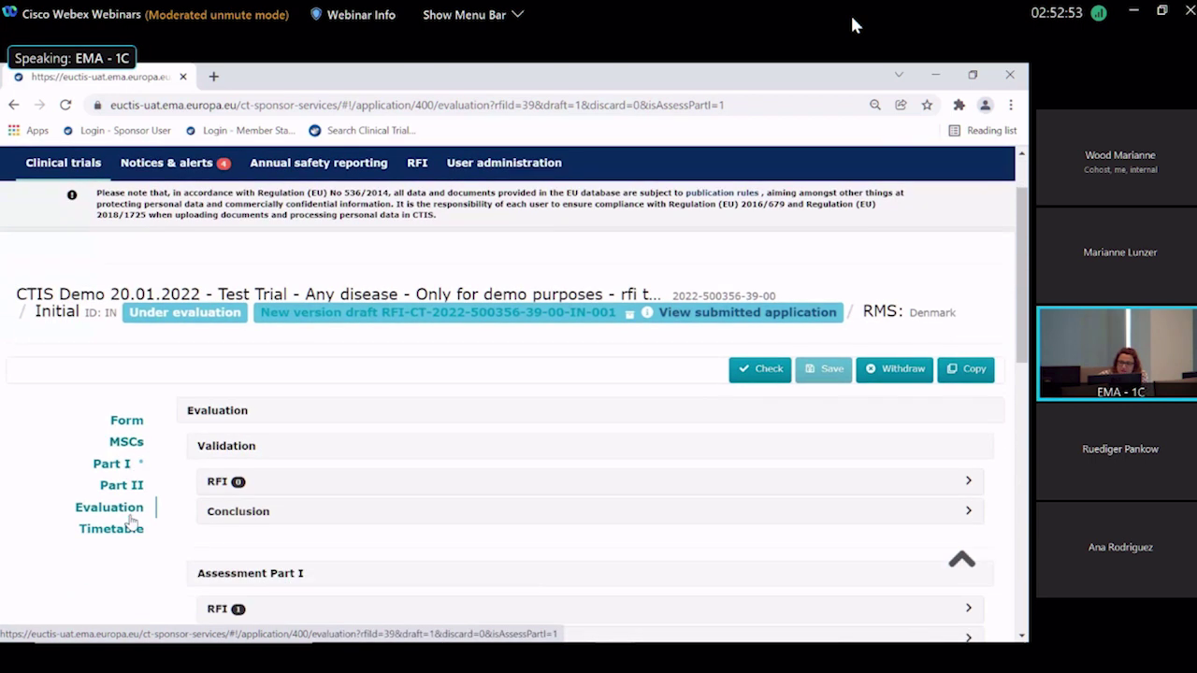
{"action": "scroll", "coordinate": [140, 521], "scroll_direction": "down", "scroll_amount": 2}
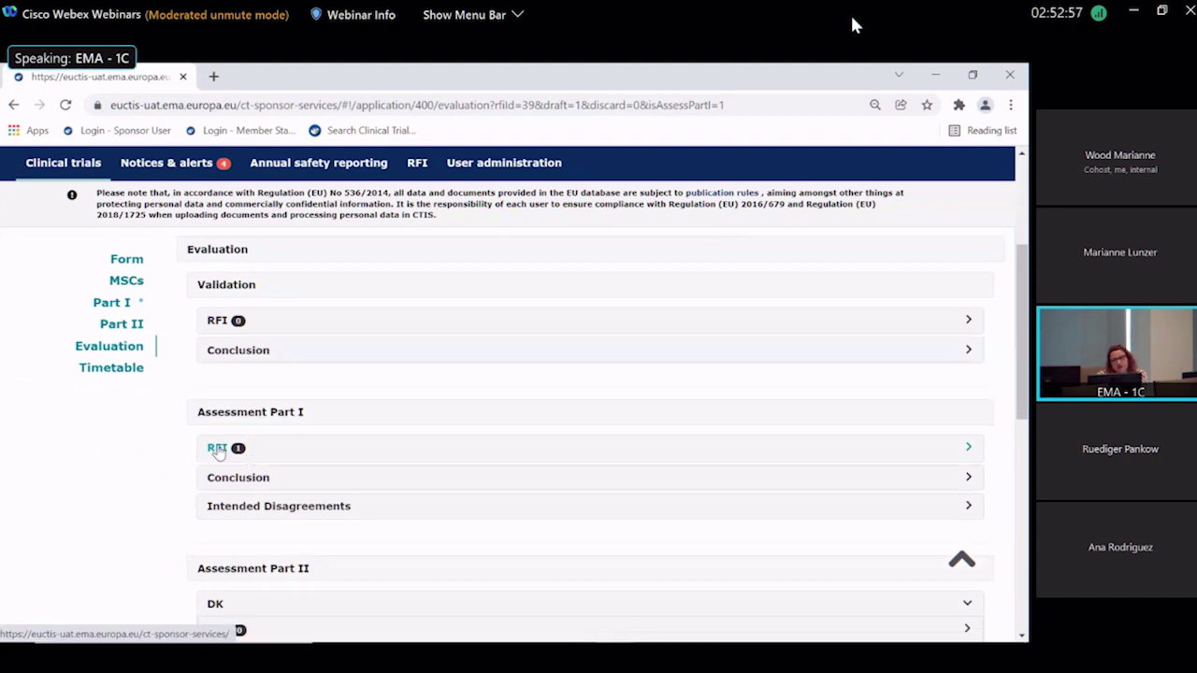
{"action": "left_click", "coordinate": [217, 450]}
{"action": "scroll", "coordinate": [551, 509], "scroll_direction": "down", "scroll_amount": 2}
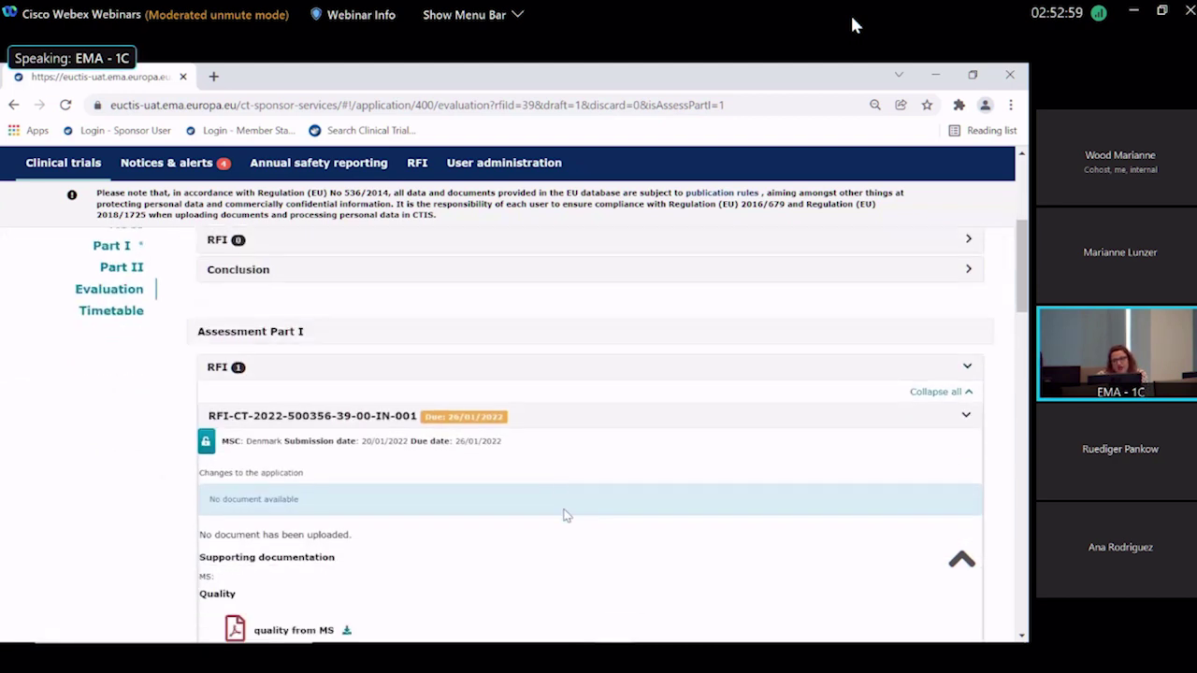
{"action": "left_click", "coordinate": [208, 367]}
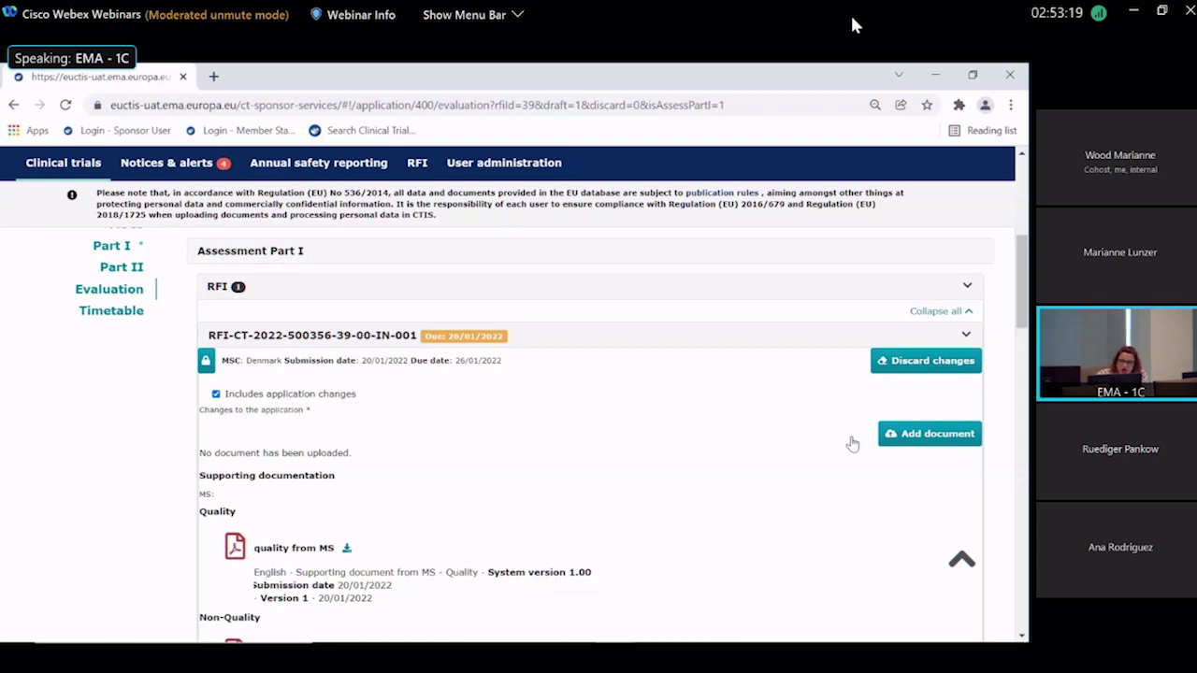
Step: Attach 'Changes to the application -RFI Part I' as a List of Changes document
{"action": "left_click", "coordinate": [958, 437]}
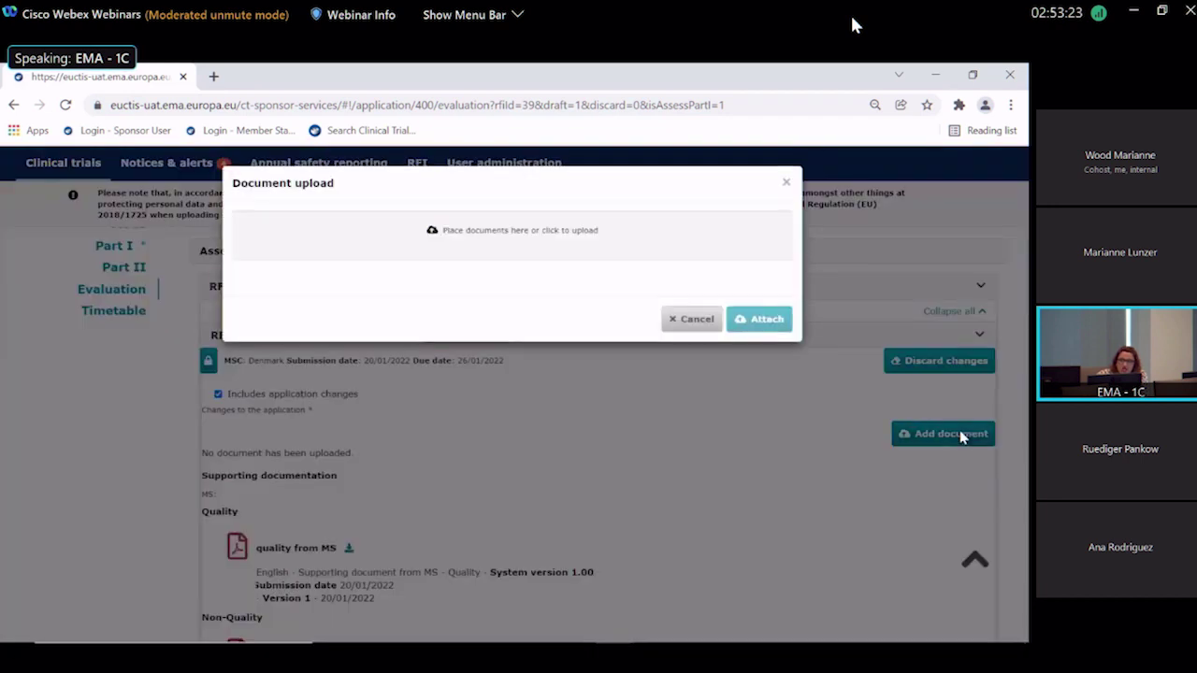
{"action": "left_click", "coordinate": [525, 240]}
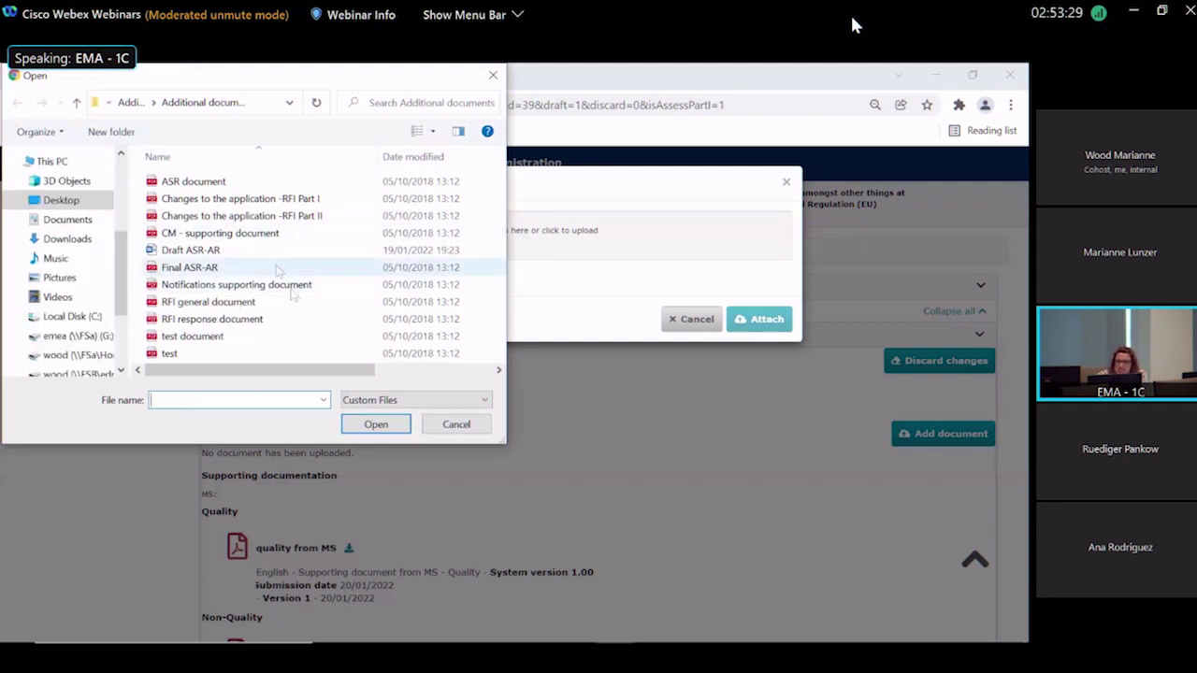
{"action": "scroll", "coordinate": [282, 291], "scroll_direction": "right", "scroll_amount": 1}
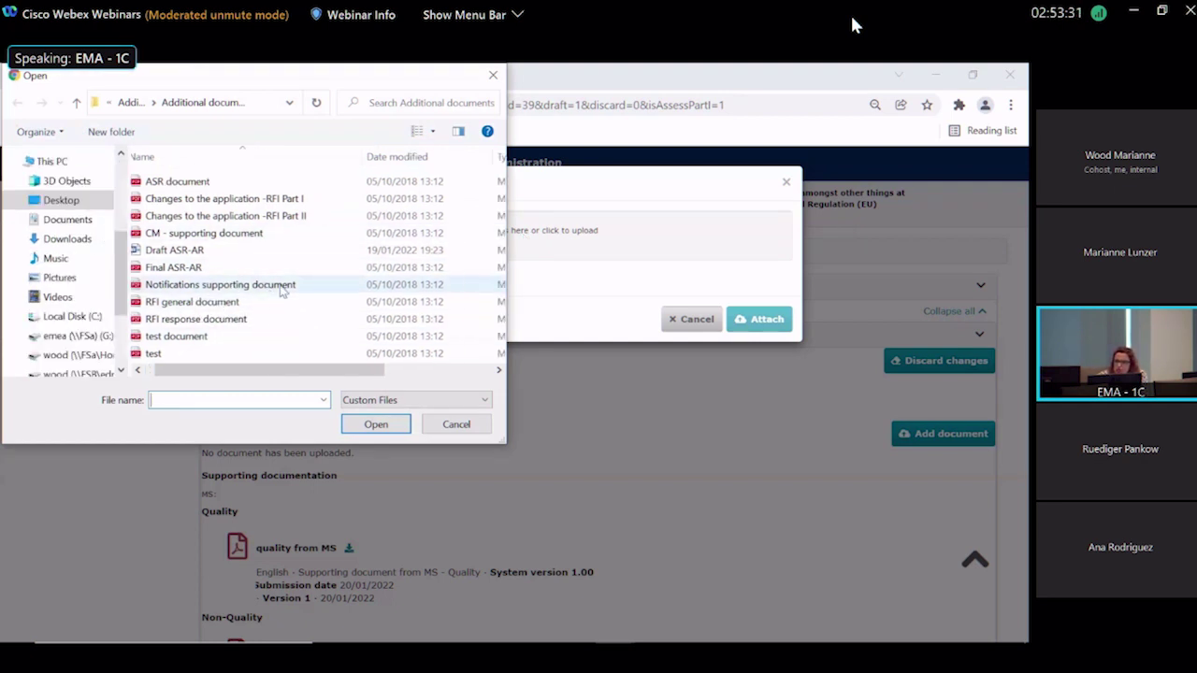
{"action": "left_click", "coordinate": [245, 202]}
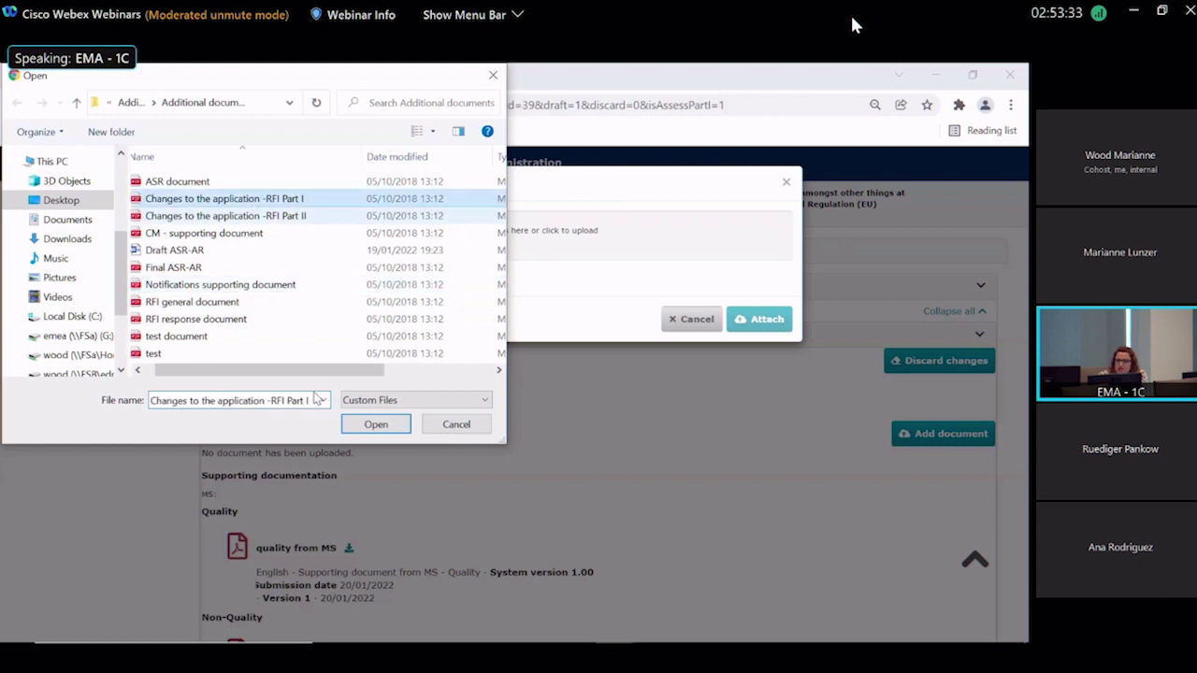
{"action": "left_click", "coordinate": [393, 425]}
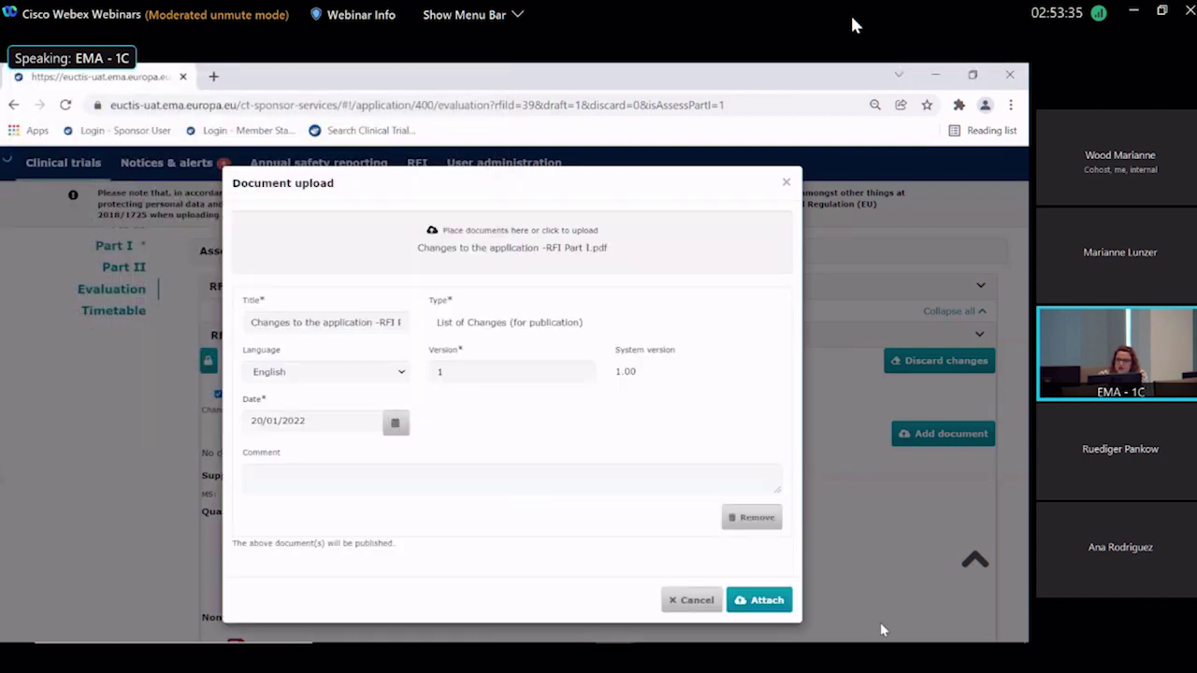
{"action": "left_click", "coordinate": [765, 600]}
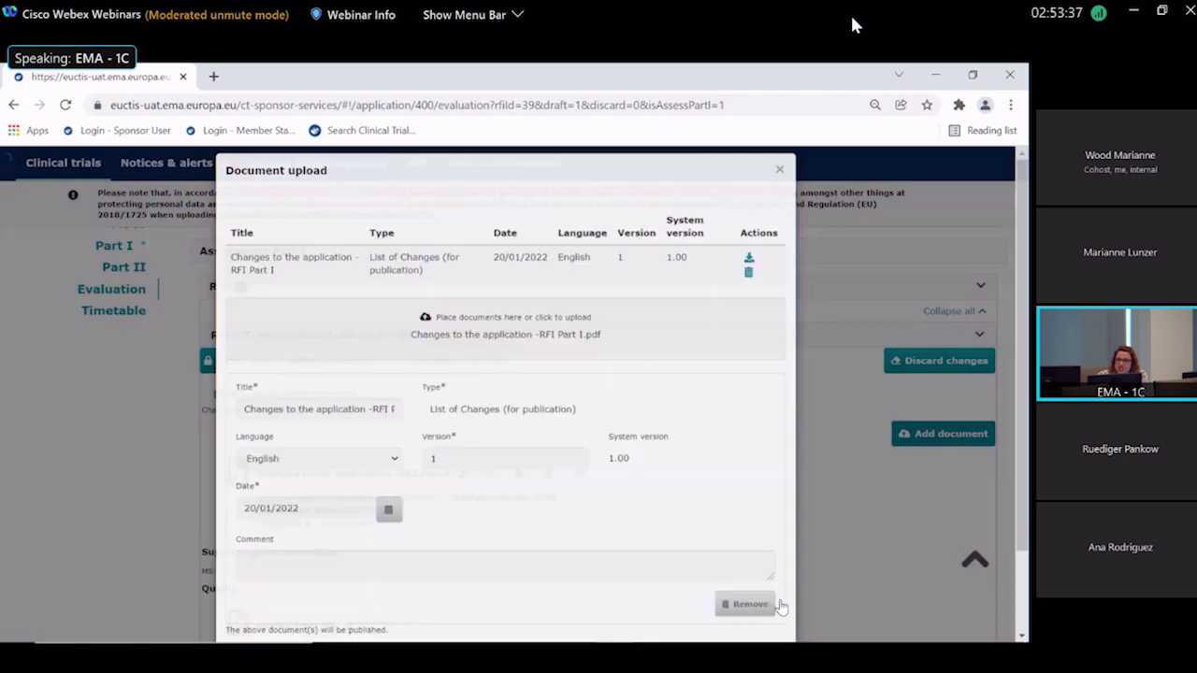
Step: Unlock consideration1 and begin typing its response
{"action": "scroll", "coordinate": [445, 509], "scroll_direction": "down", "scroll_amount": 1}
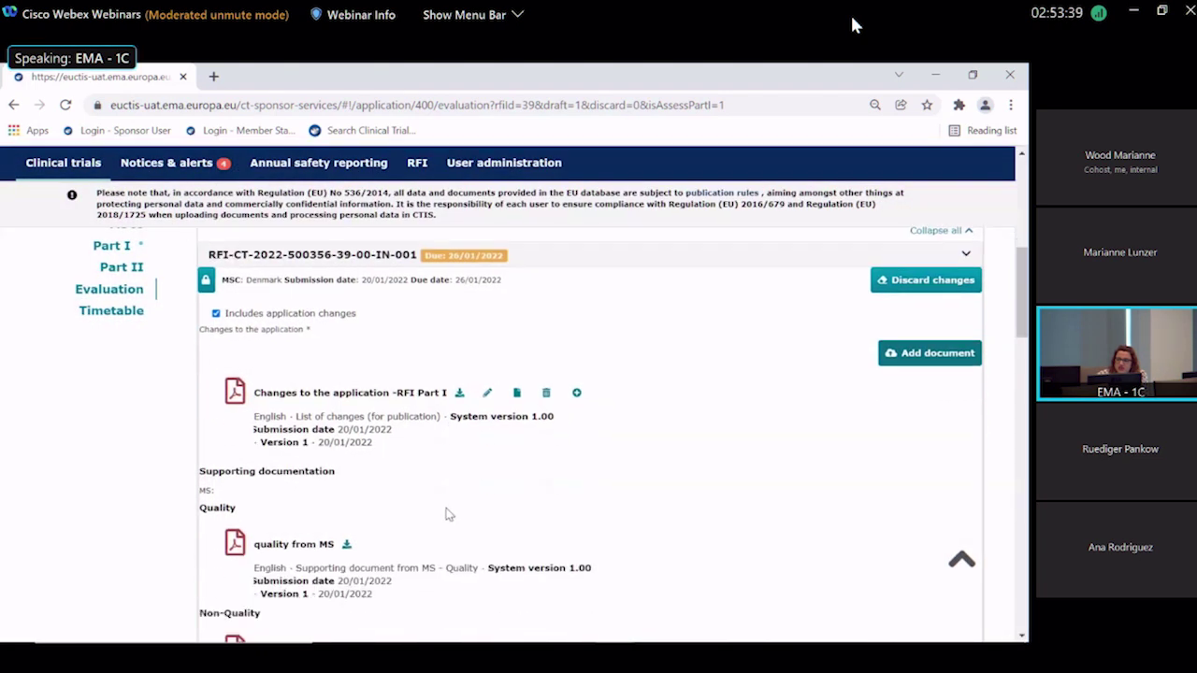
{"action": "scroll", "coordinate": [447, 513], "scroll_direction": "down", "scroll_amount": 6}
{"action": "scroll", "coordinate": [447, 510], "scroll_direction": "down", "scroll_amount": 1}
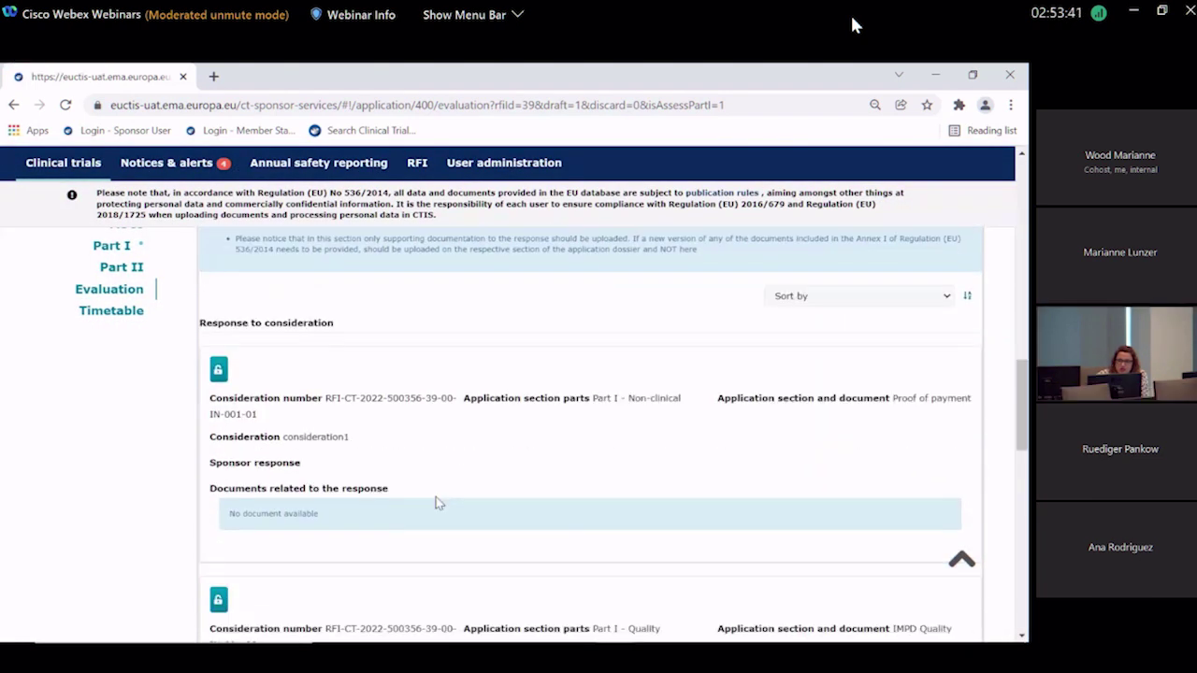
{"action": "left_click", "coordinate": [220, 346]}
{"action": "left_click", "coordinate": [268, 450]}
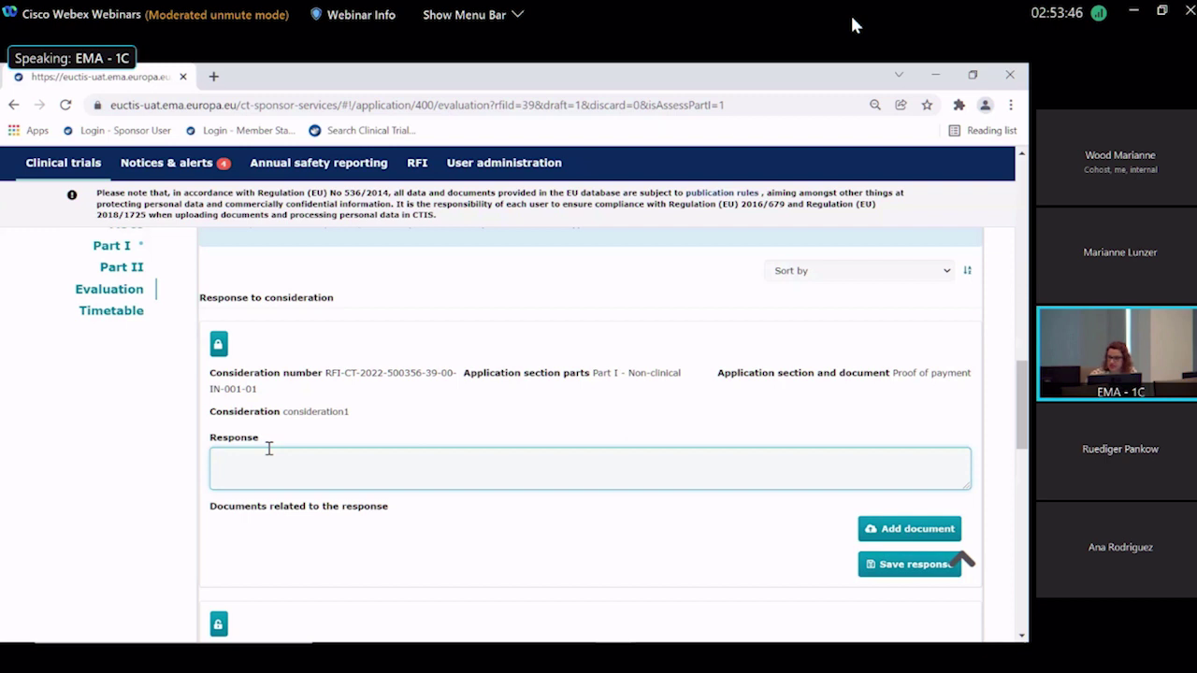
{"action": "type", "text": "responded"}
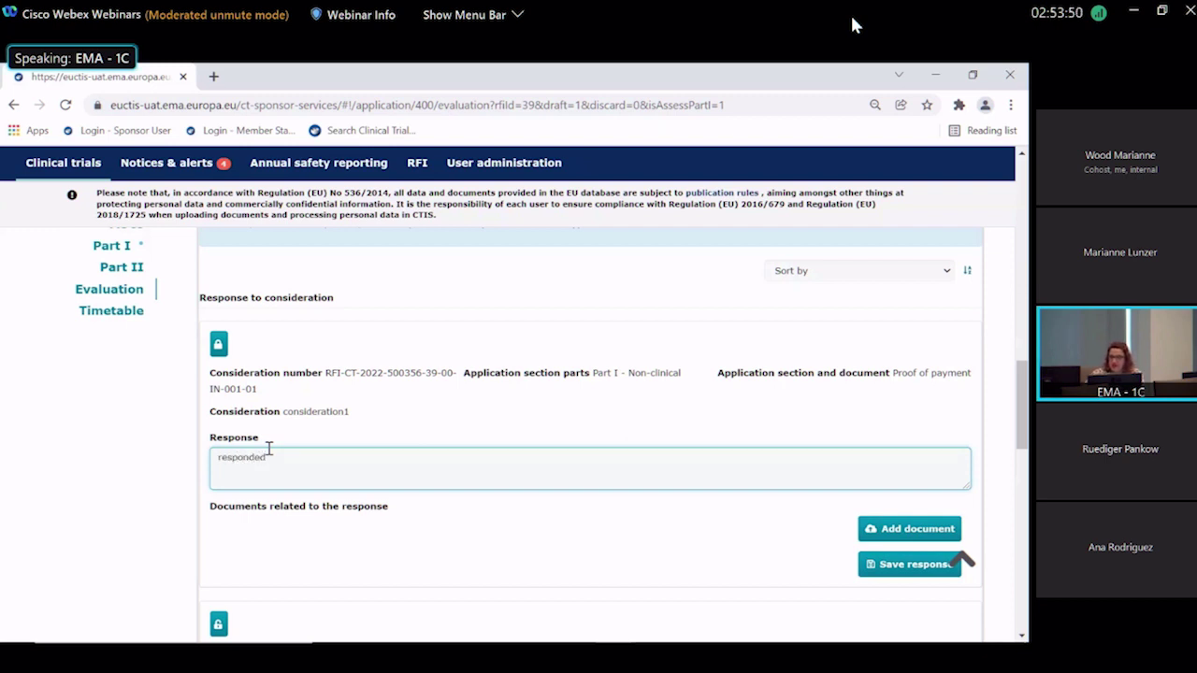
Step: Save consideration1's response and write 'responded to the 2nd' for consideration2
{"action": "scroll", "coordinate": [651, 465], "scroll_direction": "down", "scroll_amount": 1}
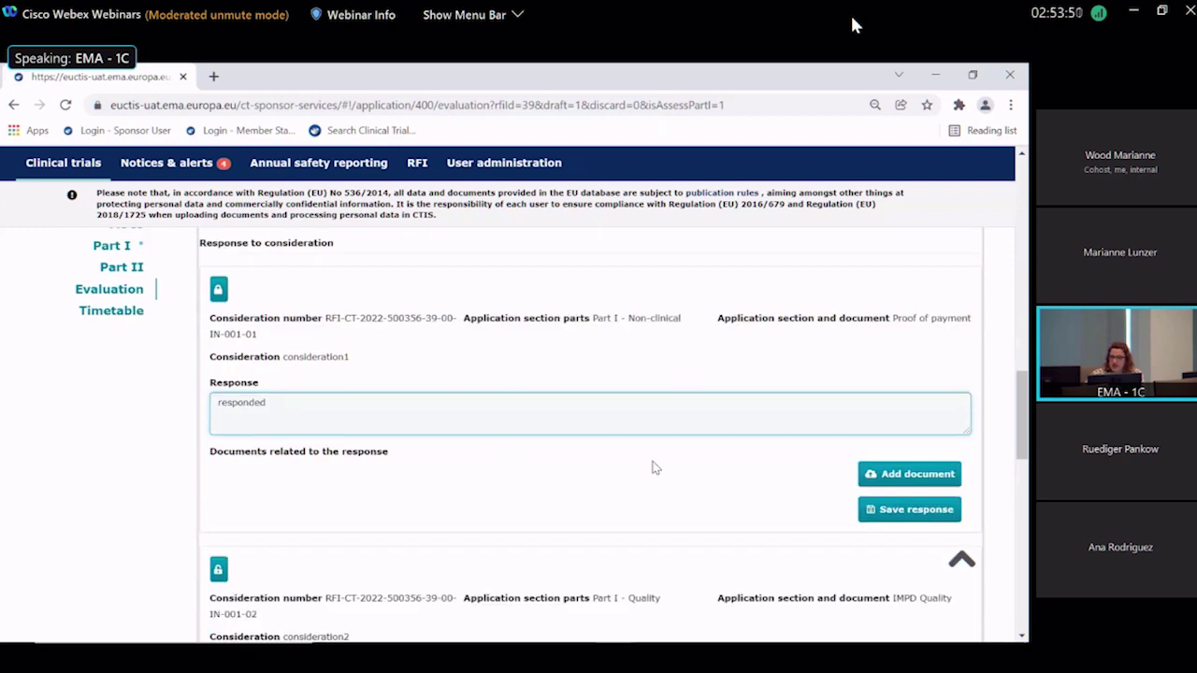
{"action": "left_click", "coordinate": [923, 486]}
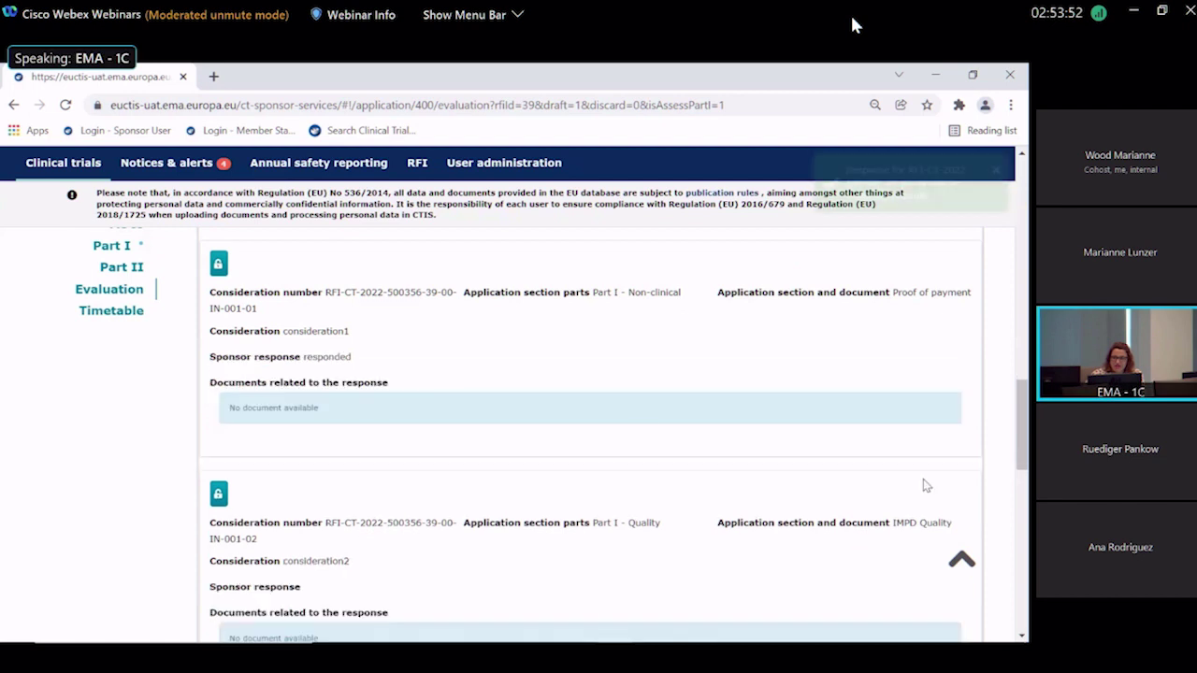
{"action": "scroll", "coordinate": [322, 353], "scroll_direction": "down", "scroll_amount": 2}
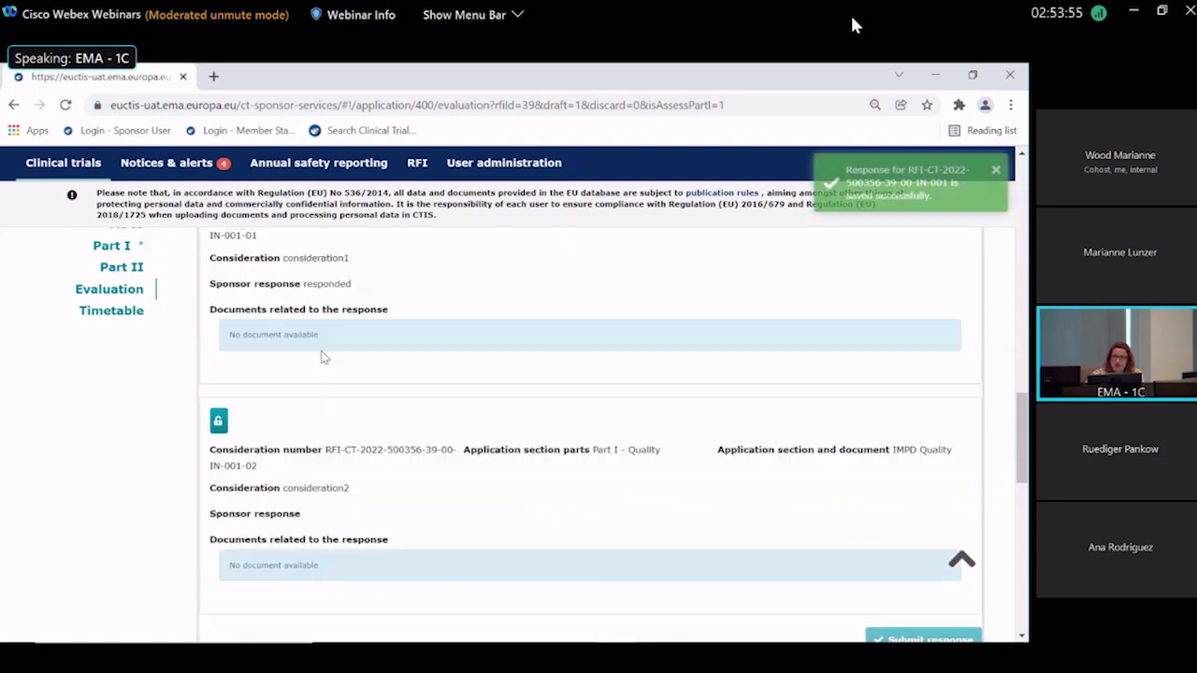
{"action": "left_click", "coordinate": [220, 338]}
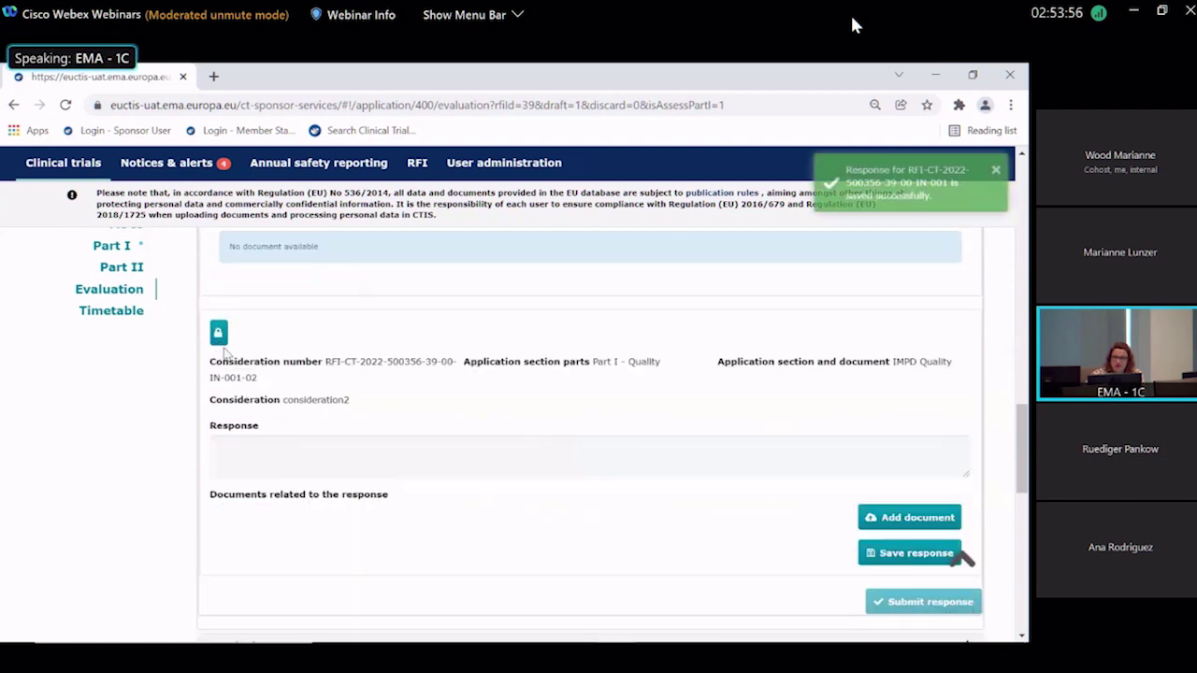
{"action": "left_click", "coordinate": [325, 438]}
{"action": "type", "text": "resp"}
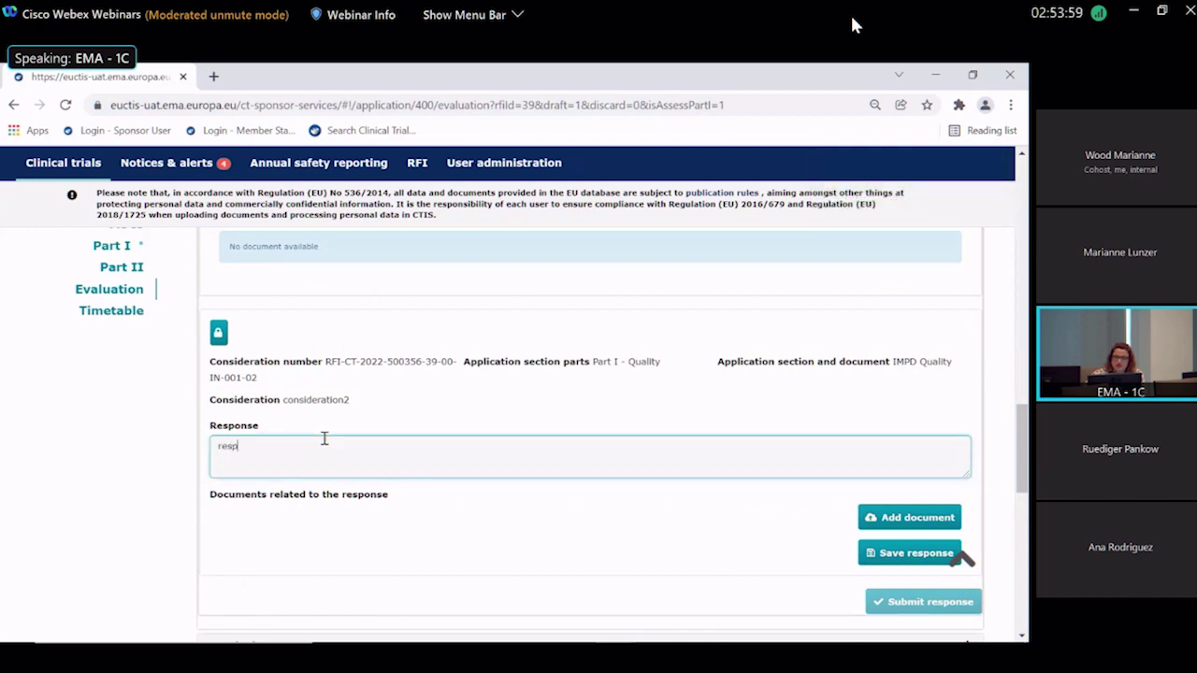
{"action": "type", "text": "onded to the 2nd"}
Step: Attach the RFI response document to consideration2's response and save it
{"action": "scroll", "coordinate": [776, 524], "scroll_direction": "down", "scroll_amount": 2}
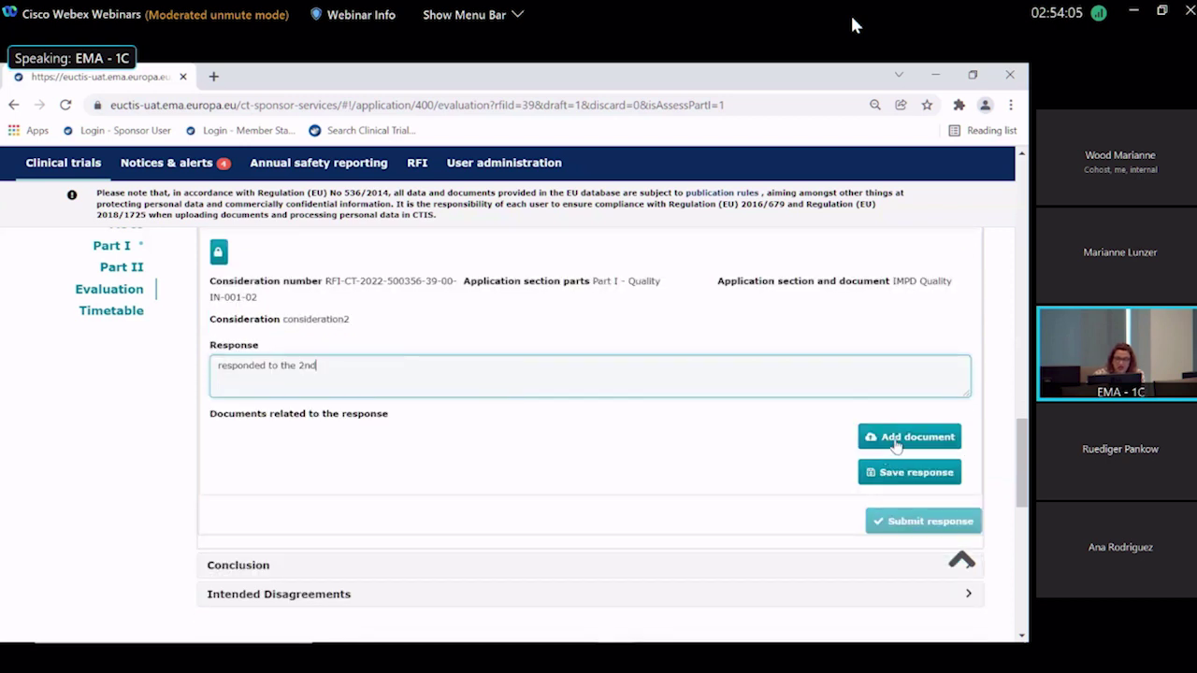
{"action": "left_click", "coordinate": [895, 444]}
{"action": "left_click", "coordinate": [496, 227]}
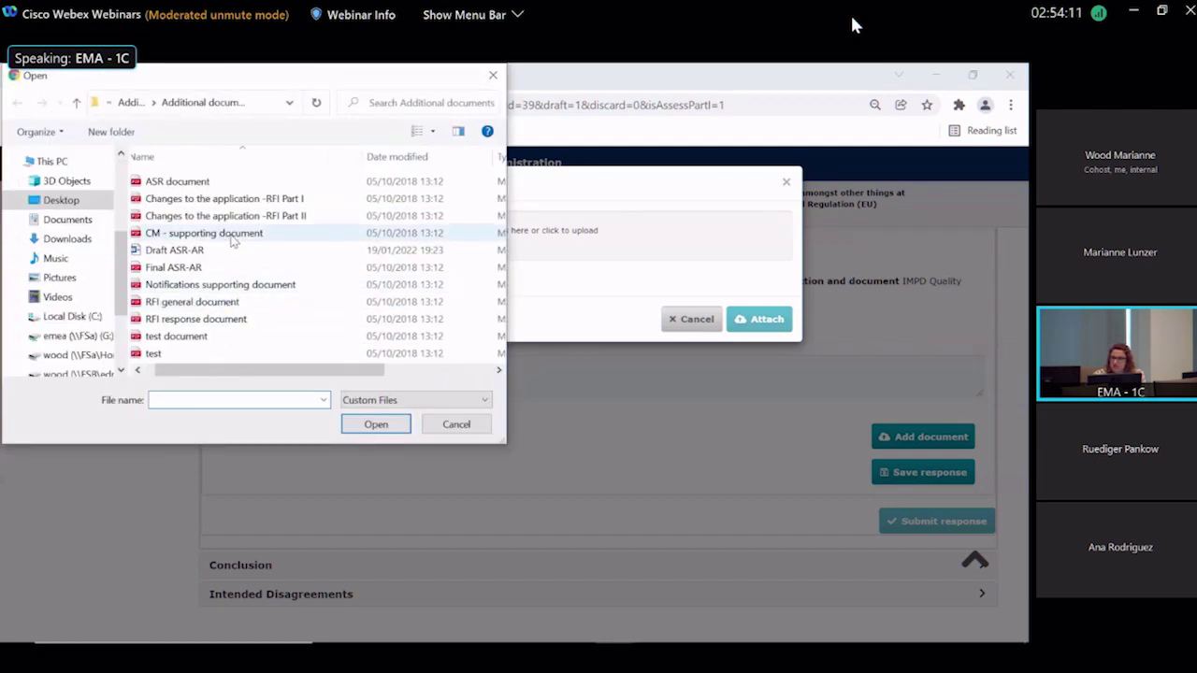
{"action": "left_click", "coordinate": [197, 319]}
{"action": "left_click", "coordinate": [377, 427]}
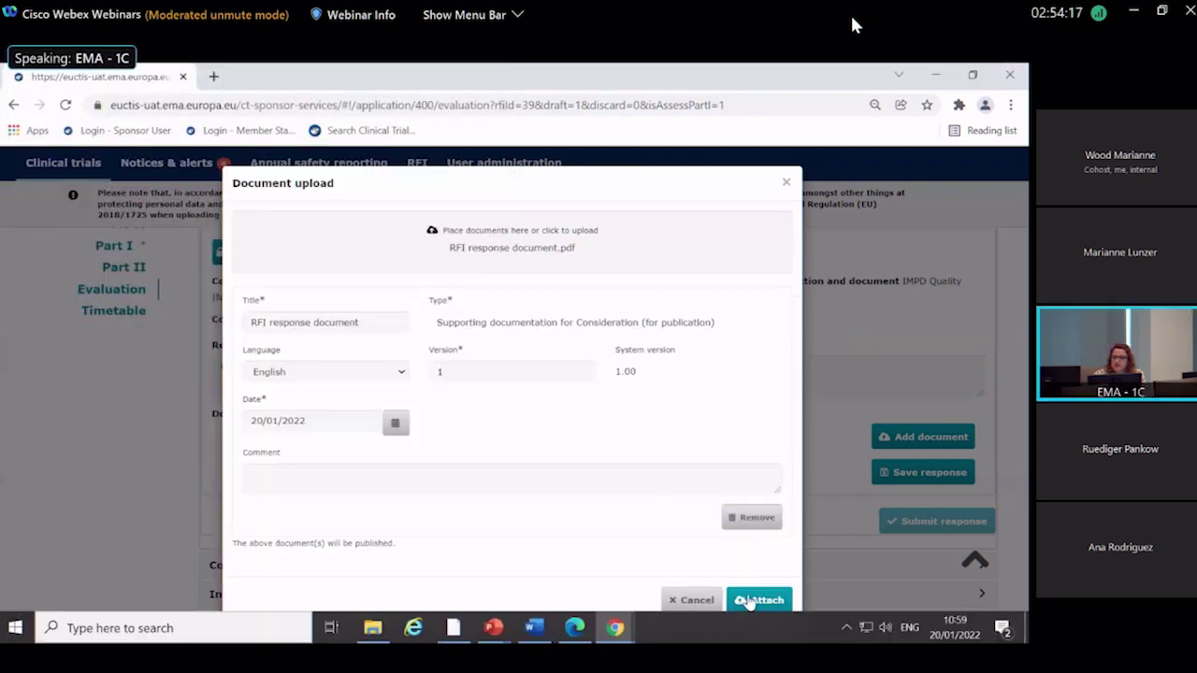
{"action": "left_click", "coordinate": [748, 600]}
{"action": "scroll", "coordinate": [676, 430], "scroll_direction": "down", "scroll_amount": 1}
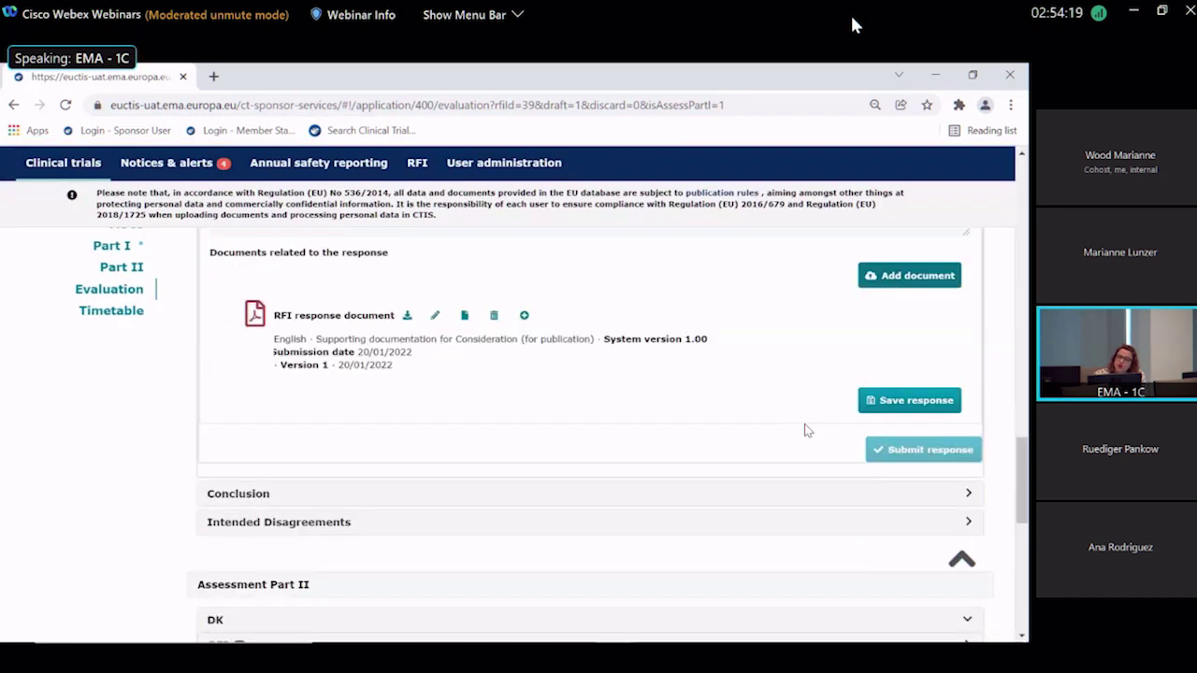
{"action": "left_click", "coordinate": [914, 402]}
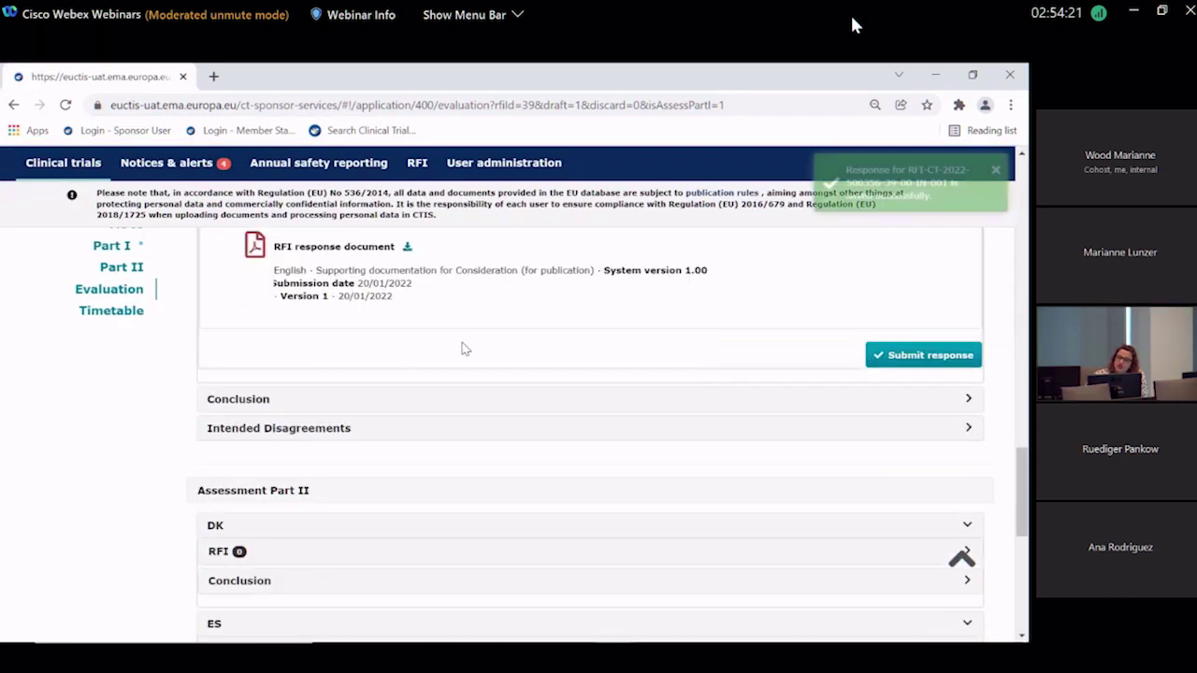
Step: Highlight both saved sponsor responses to review them
{"action": "scroll", "coordinate": [337, 363], "scroll_direction": "up", "scroll_amount": 2}
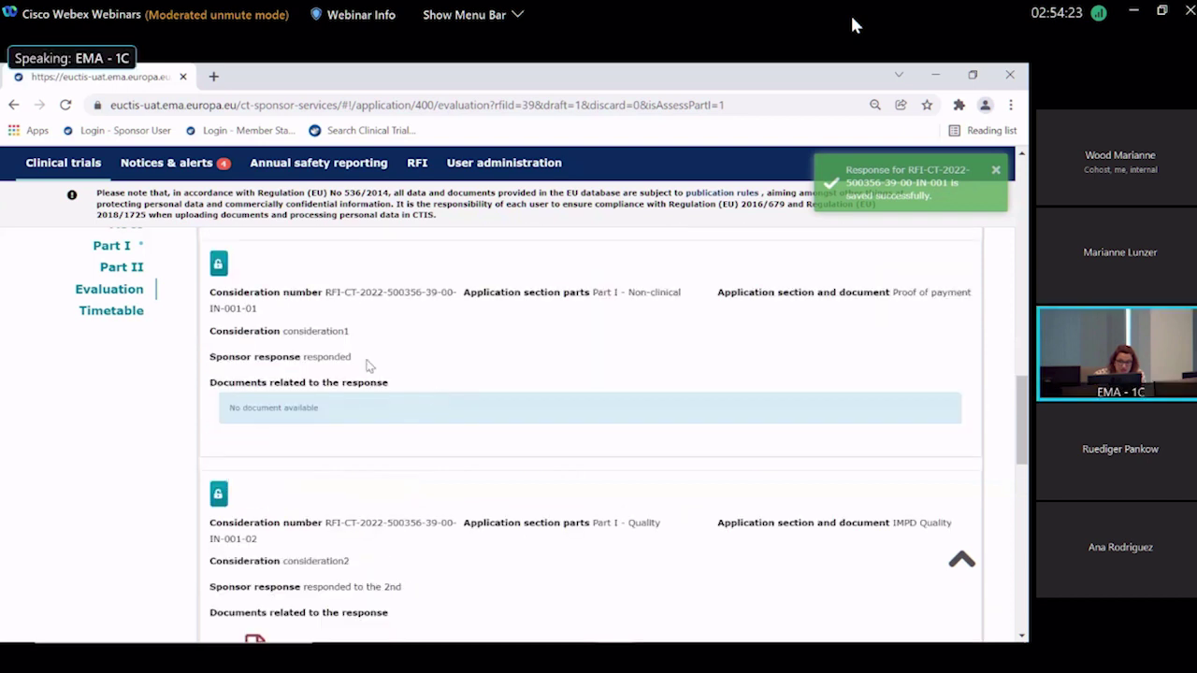
{"action": "triple_click", "coordinate": [318, 364]}
{"action": "scroll", "coordinate": [355, 376], "scroll_direction": "down", "scroll_amount": 2}
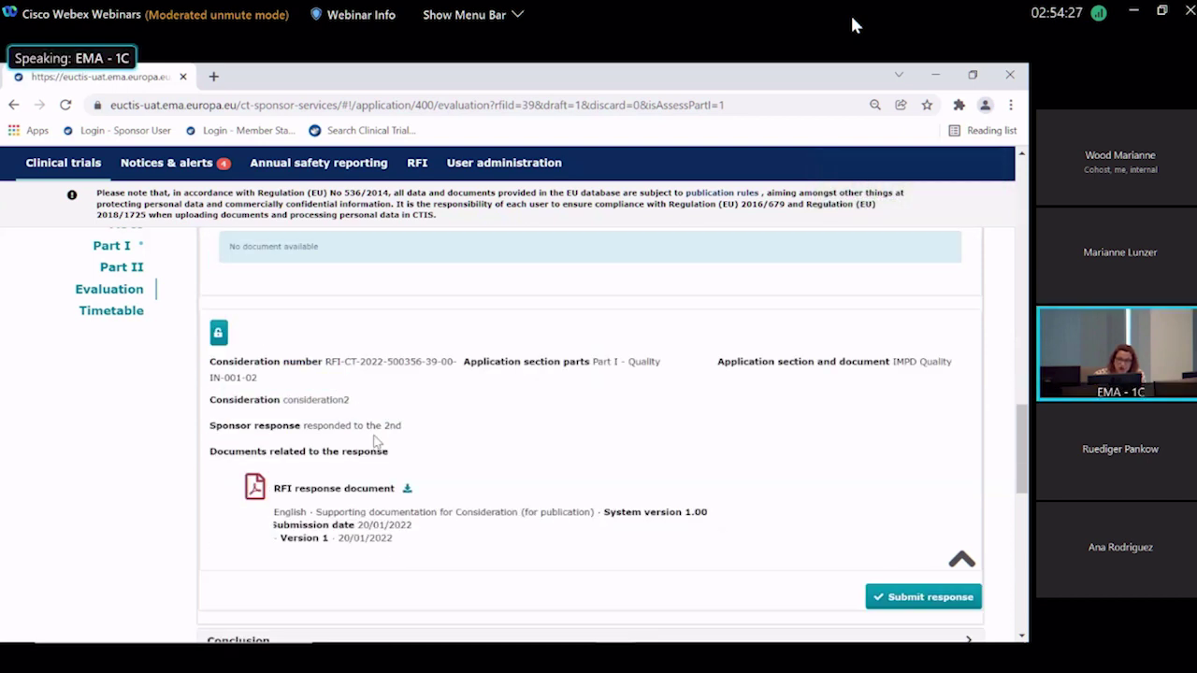
{"action": "left_click_drag", "start_coordinate": [414, 432], "coordinate": [204, 427]}
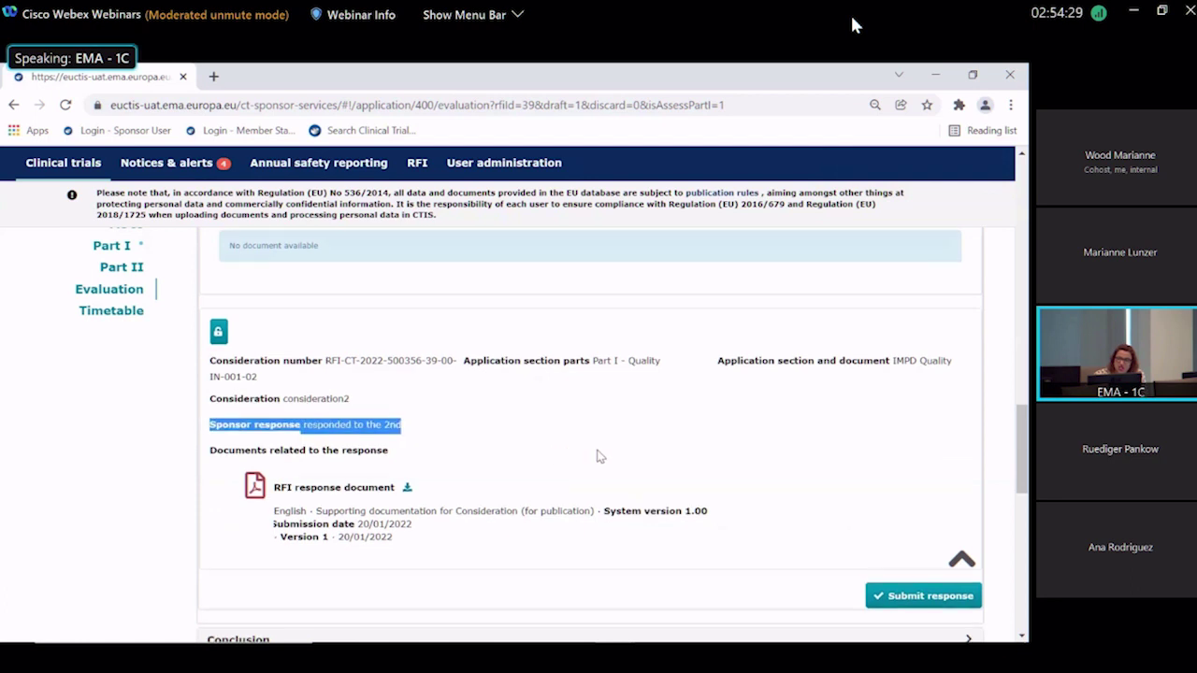
{"action": "scroll", "coordinate": [598, 454], "scroll_direction": "down", "scroll_amount": 1}
Step: Submit and confirm the Part I RFI response, then check it shows Responded 20/01/2022
{"action": "left_click", "coordinate": [936, 520]}
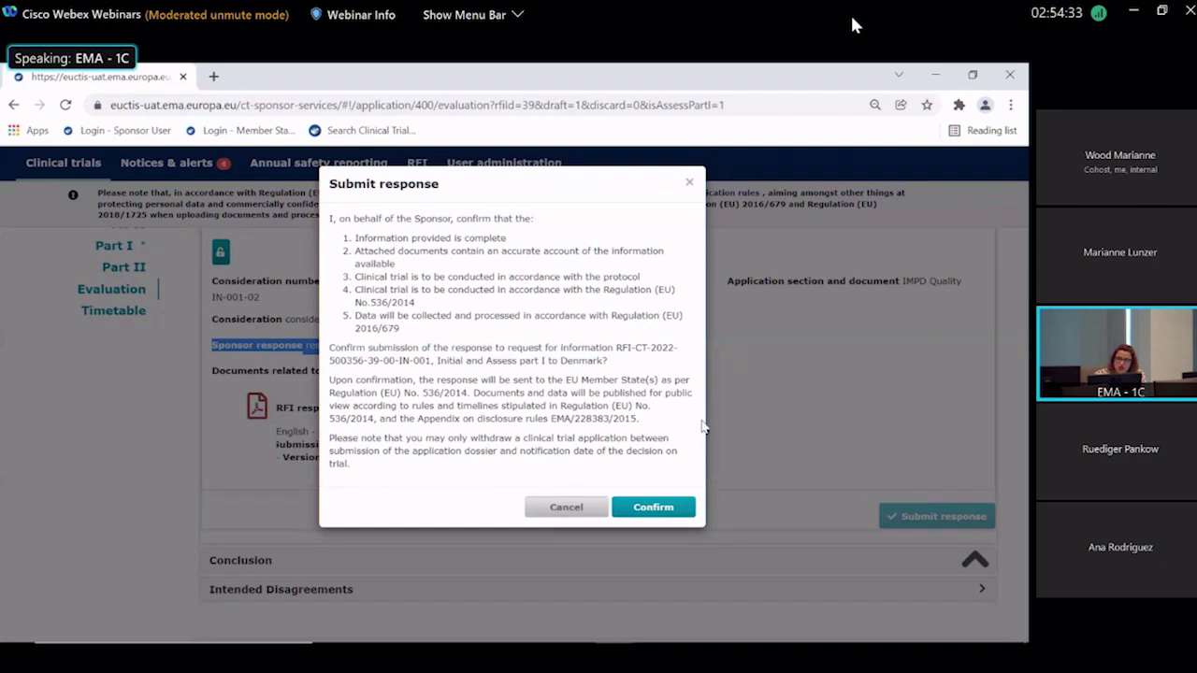
{"action": "left_click", "coordinate": [653, 507]}
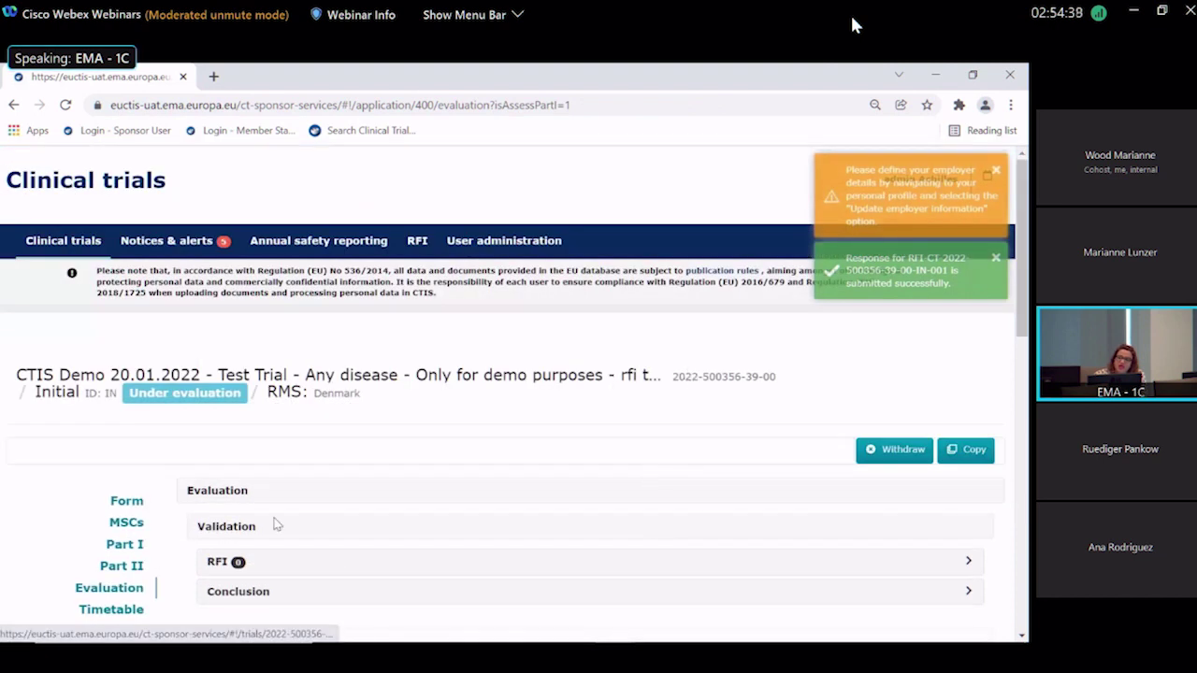
{"action": "scroll", "coordinate": [281, 524], "scroll_direction": "down", "scroll_amount": 2}
{"action": "left_click", "coordinate": [216, 529]}
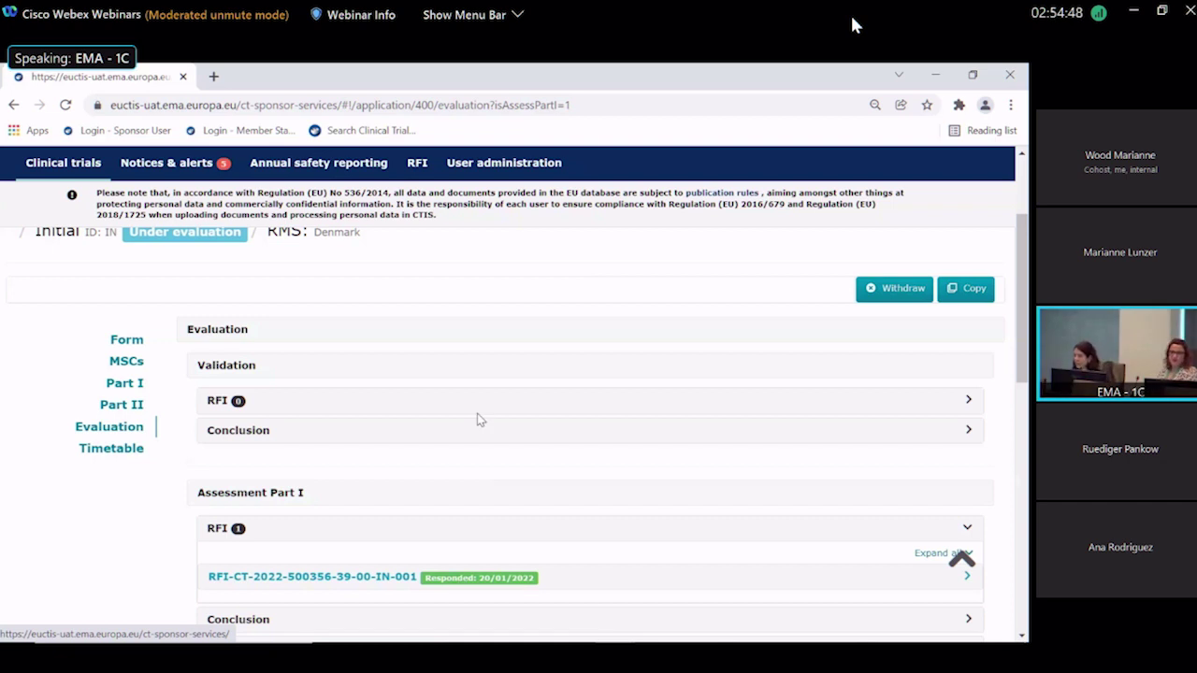
{"action": "scroll", "coordinate": [302, 310], "scroll_direction": "up", "scroll_amount": 2}
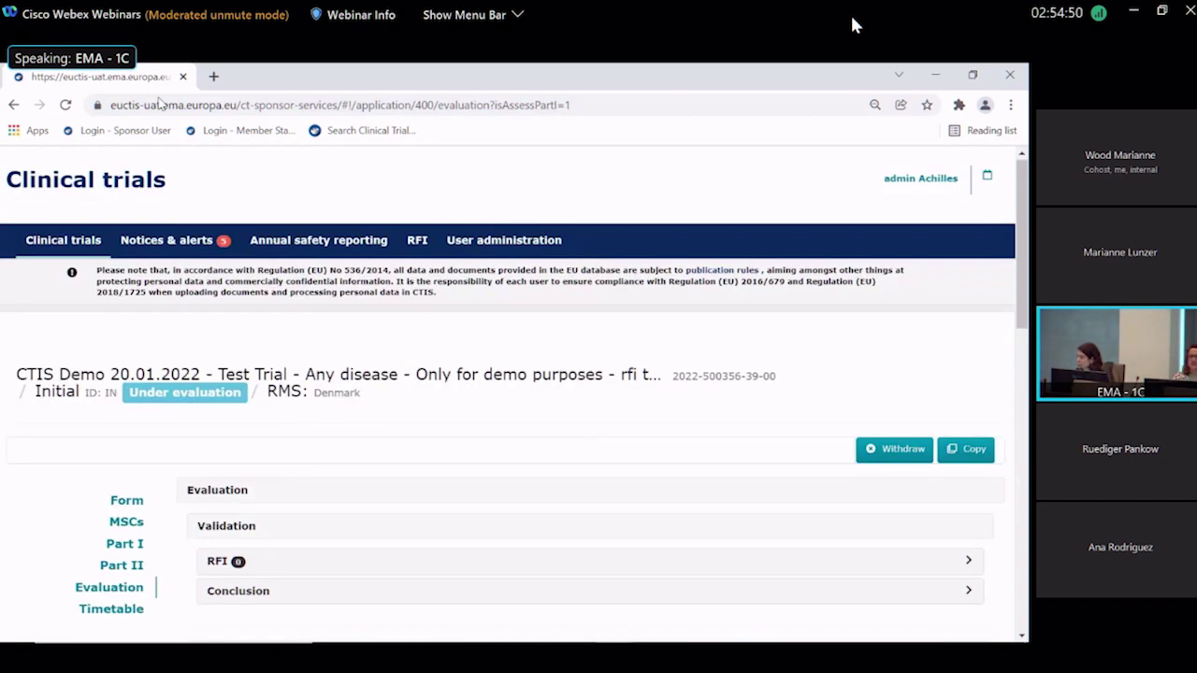
Step: Log out of the sponsor account and sign in with the saved Denmark admin login
{"action": "left_click", "coordinate": [926, 188]}
{"action": "left_click", "coordinate": [922, 244]}
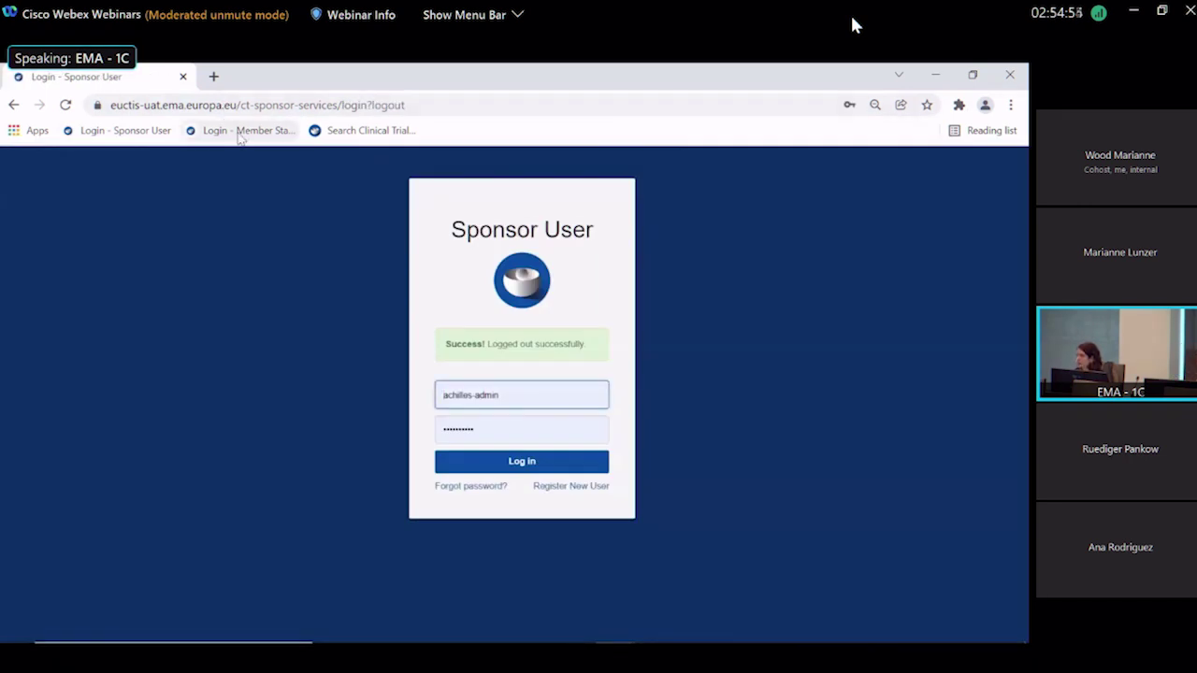
{"action": "left_click", "coordinate": [241, 133]}
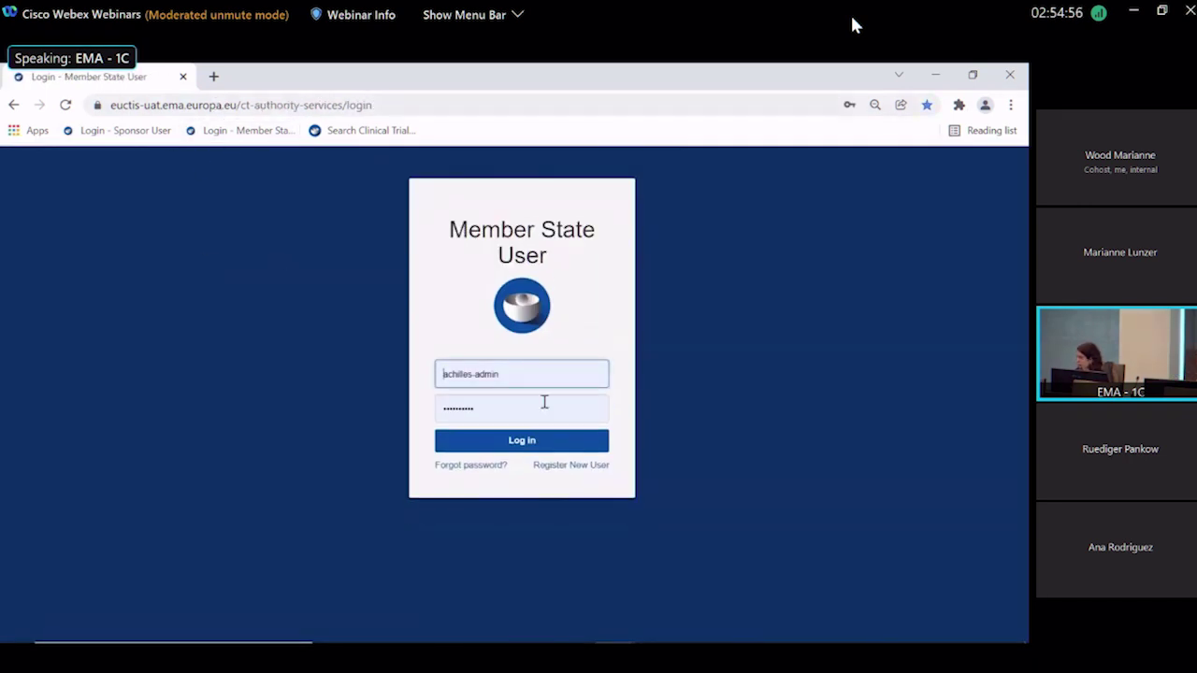
{"action": "left_click", "coordinate": [507, 374]}
{"action": "key", "text": "BackSpace"}
{"action": "key", "text": "BackSpace"}
{"action": "key", "text": "BackSpace"}
{"action": "key", "text": "BackSpace"}
{"action": "key", "text": "BackSpace"}
{"action": "key", "text": "BackSpace"}
{"action": "key", "text": "BackSpace"}
{"action": "key", "text": "BackSpace"}
{"action": "key", "text": "BackSpace"}
{"action": "key", "text": "BackSpace"}
{"action": "key", "text": "BackSpace"}
{"action": "key", "text": "BackSpace"}
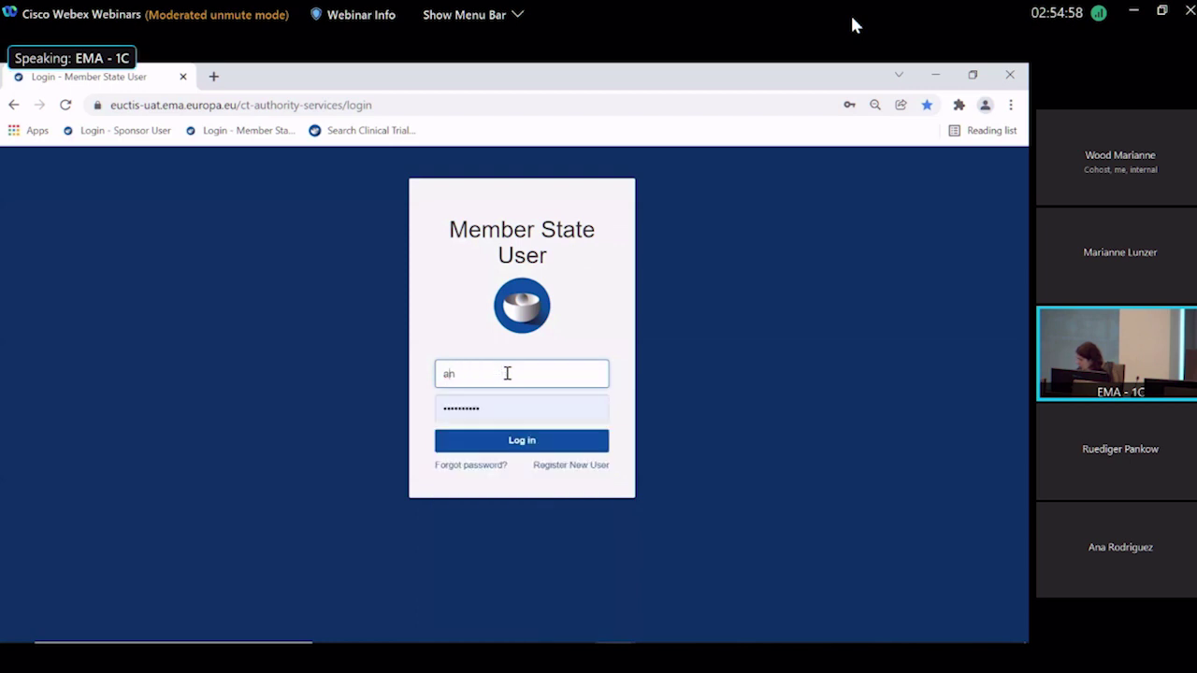
{"action": "key", "text": "BackSpace"}
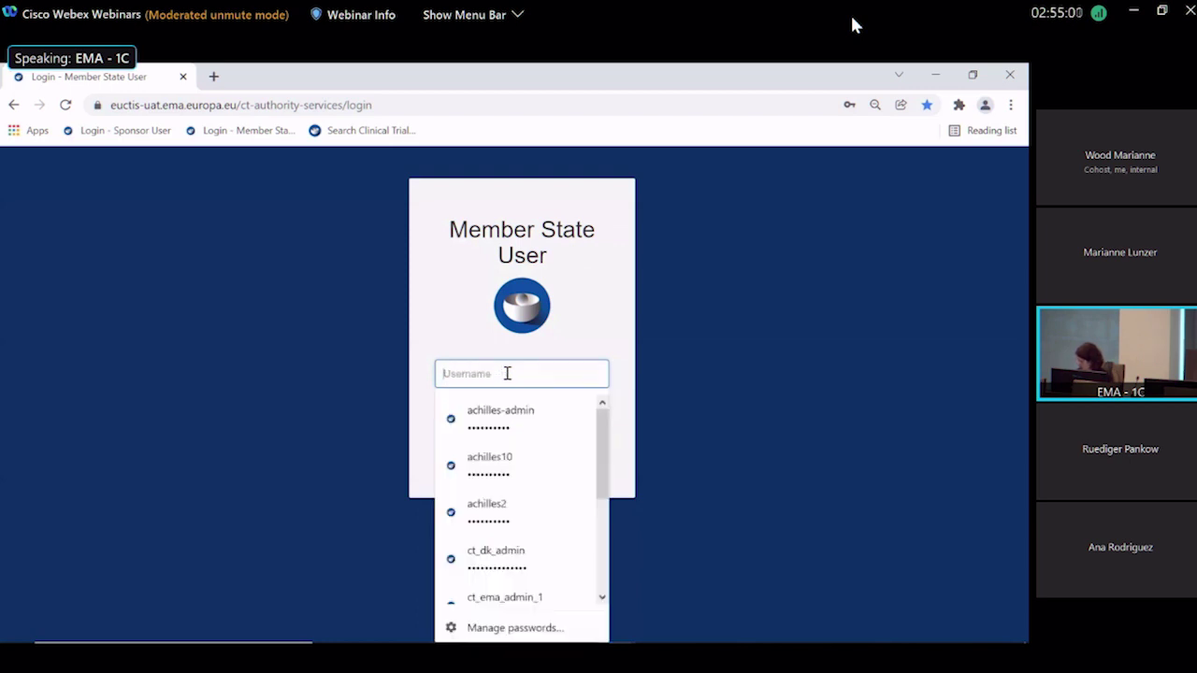
{"action": "type", "text": "ct"}
{"action": "left_click", "coordinate": [536, 432]}
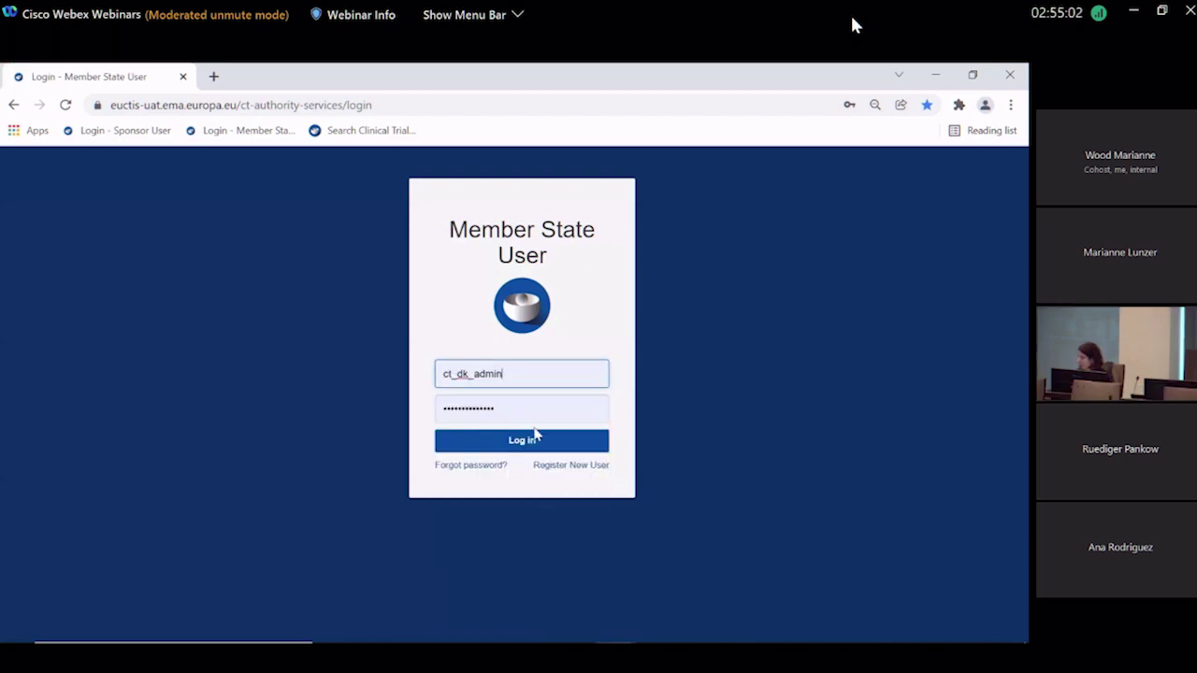
{"action": "left_click", "coordinate": [525, 448]}
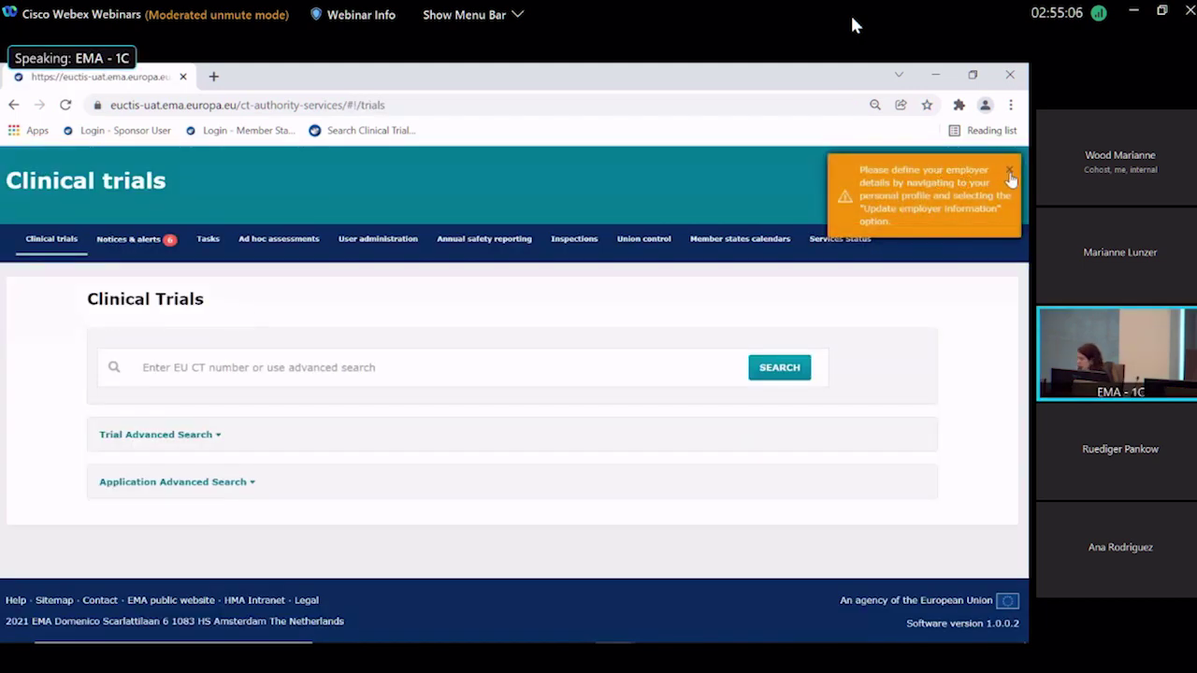
Step: Open the trial from the 'Response to RFI submitted' alert in Notices & alerts
{"action": "left_click", "coordinate": [136, 240]}
{"action": "scroll", "coordinate": [330, 334], "scroll_direction": "down", "scroll_amount": 3}
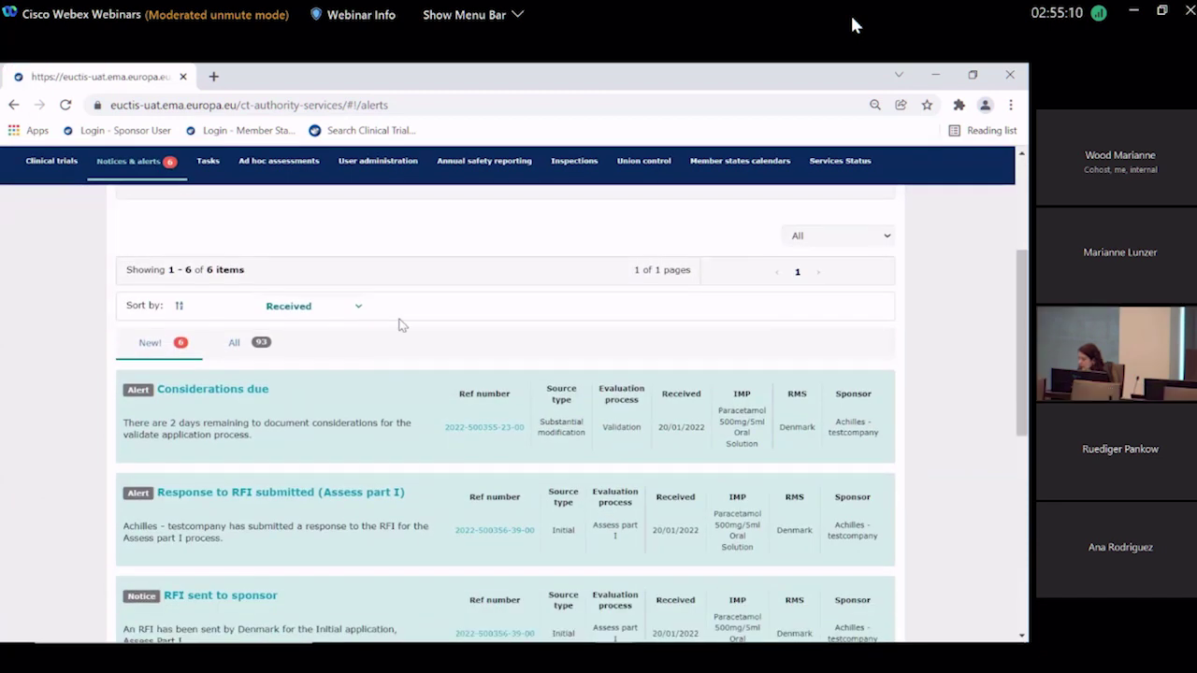
{"action": "scroll", "coordinate": [400, 324], "scroll_direction": "down", "scroll_amount": 2}
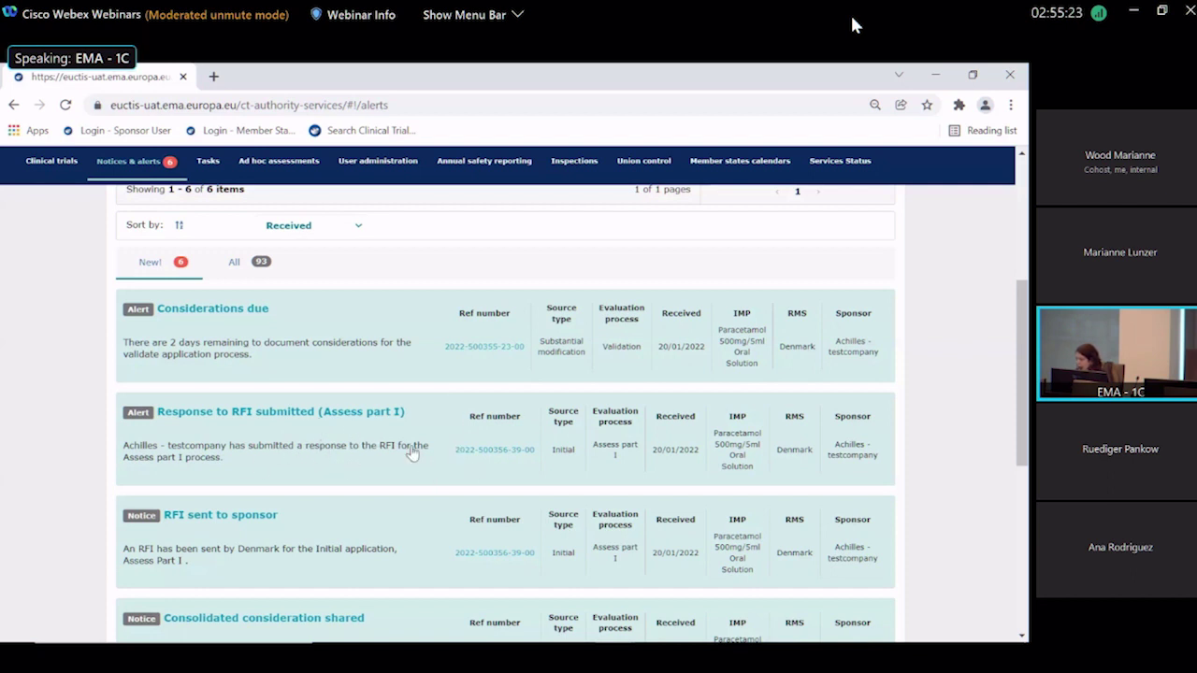
{"action": "left_click", "coordinate": [279, 412]}
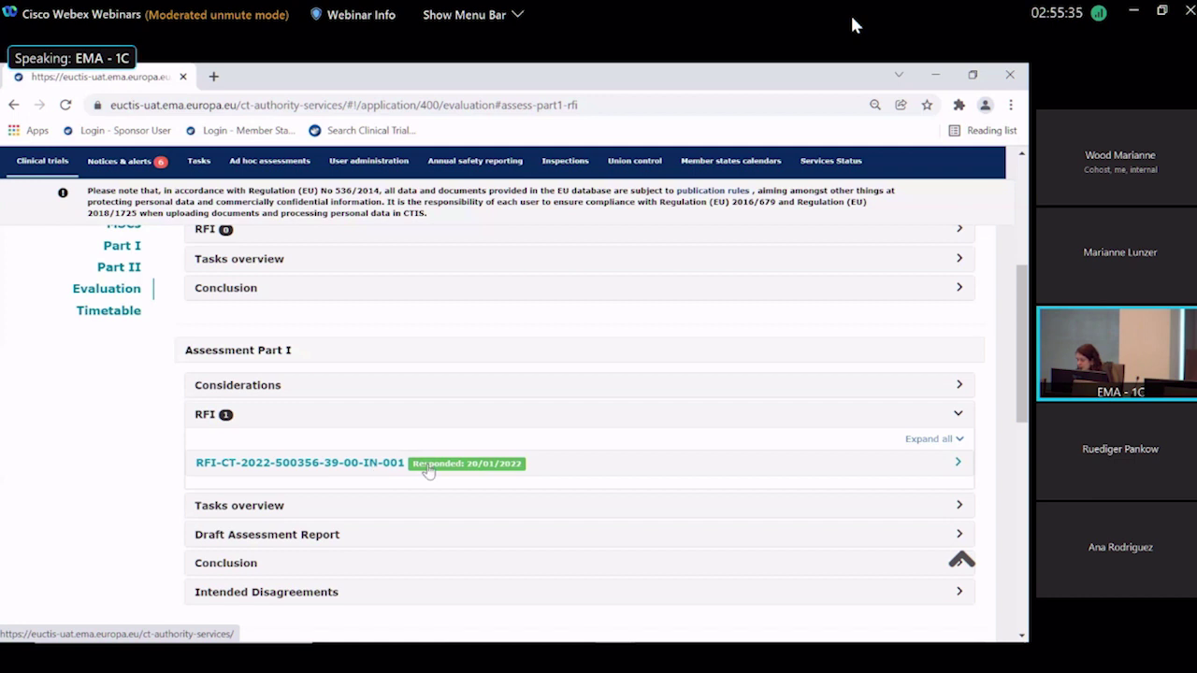
{"action": "left_click", "coordinate": [396, 463]}
{"action": "scroll", "coordinate": [470, 406], "scroll_direction": "down", "scroll_amount": 3}
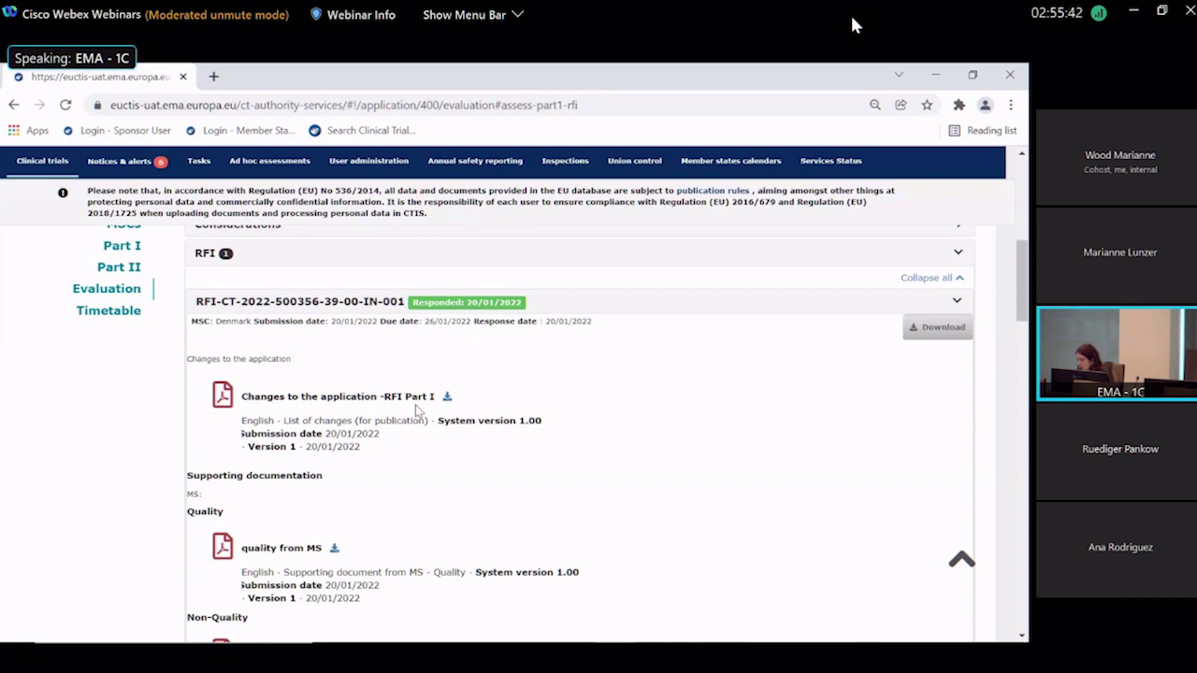
{"action": "scroll", "coordinate": [446, 454], "scroll_direction": "down", "scroll_amount": 3}
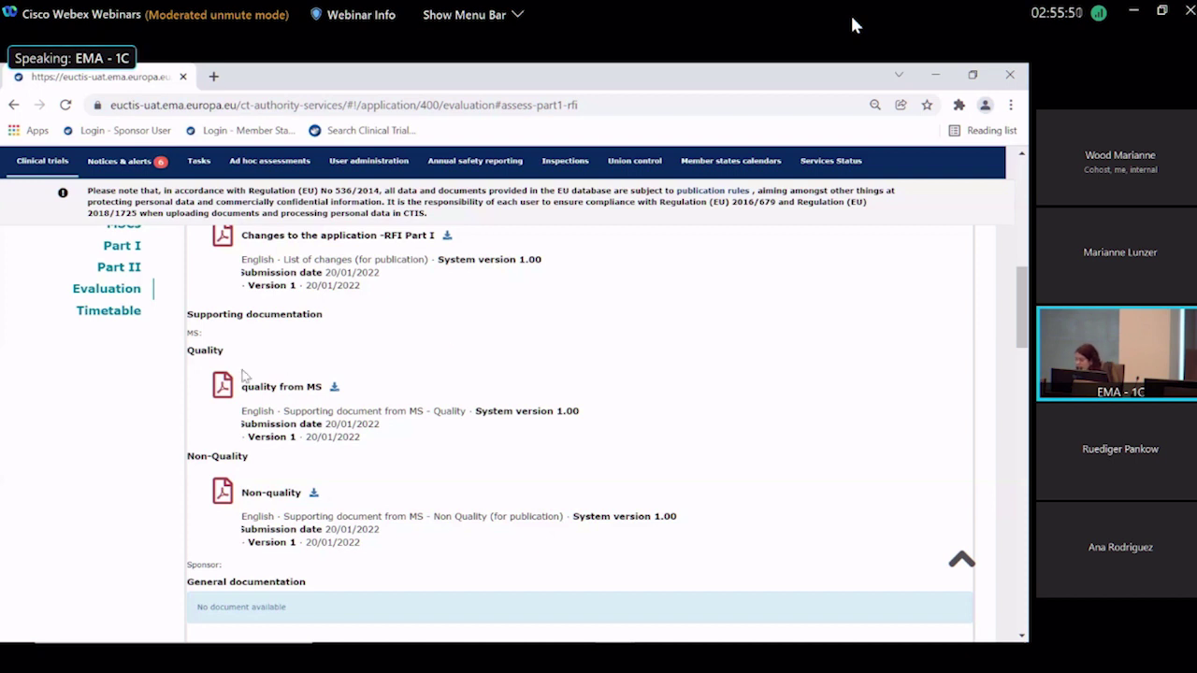
{"action": "scroll", "coordinate": [436, 462], "scroll_direction": "down", "scroll_amount": 5}
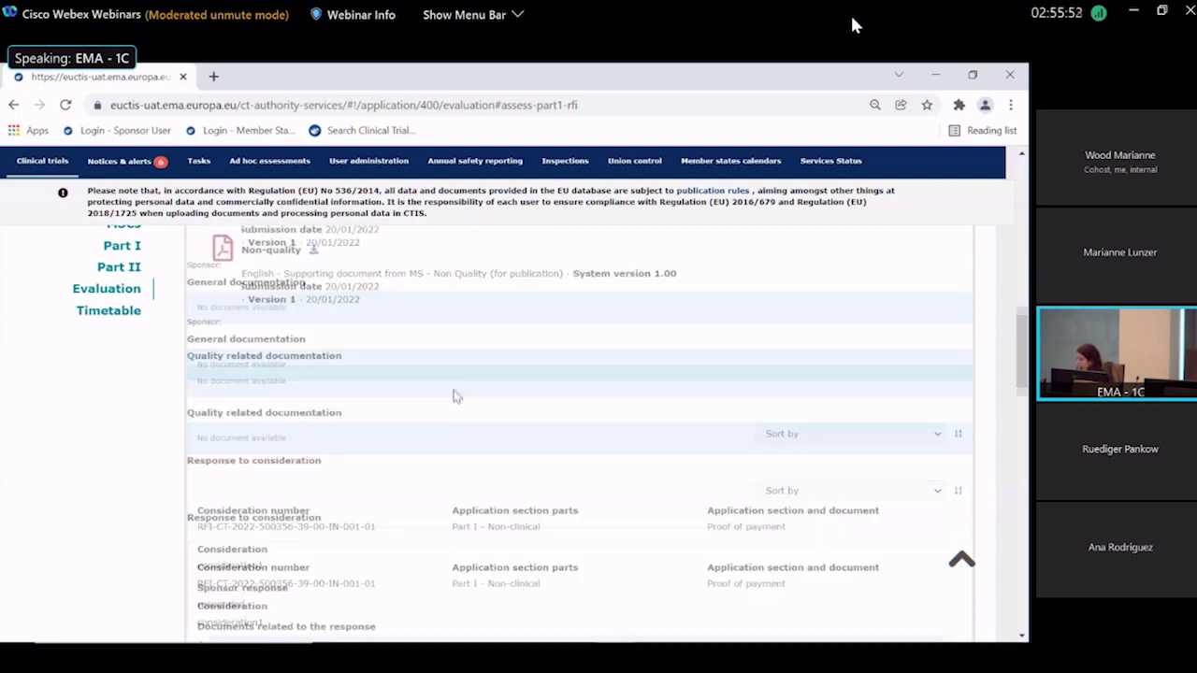
{"action": "scroll", "coordinate": [348, 373], "scroll_direction": "down", "scroll_amount": 1}
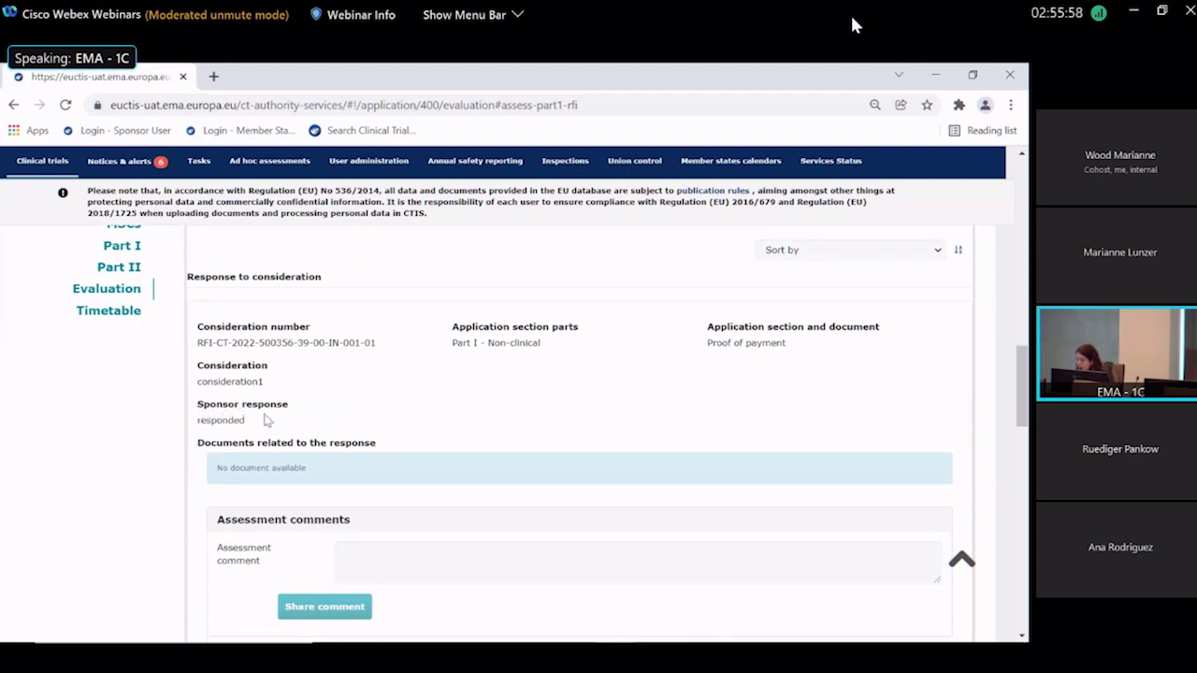
{"action": "scroll", "coordinate": [245, 432], "scroll_direction": "down", "scroll_amount": 4}
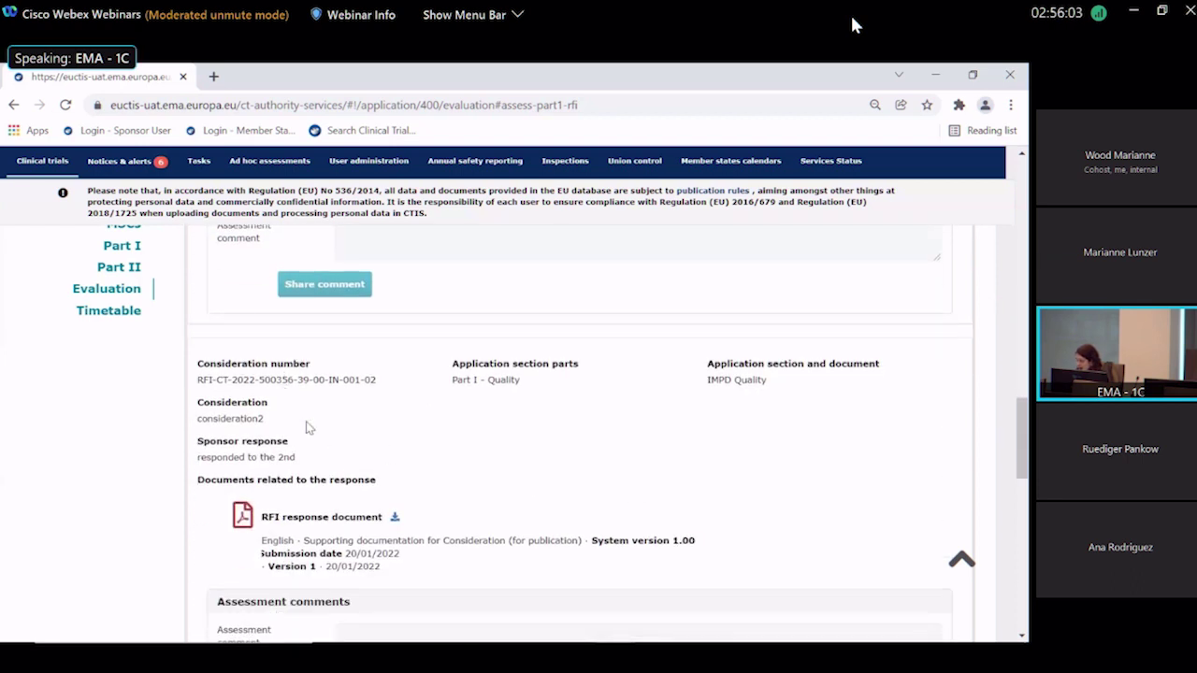
{"action": "scroll", "coordinate": [305, 427], "scroll_direction": "down", "scroll_amount": 1}
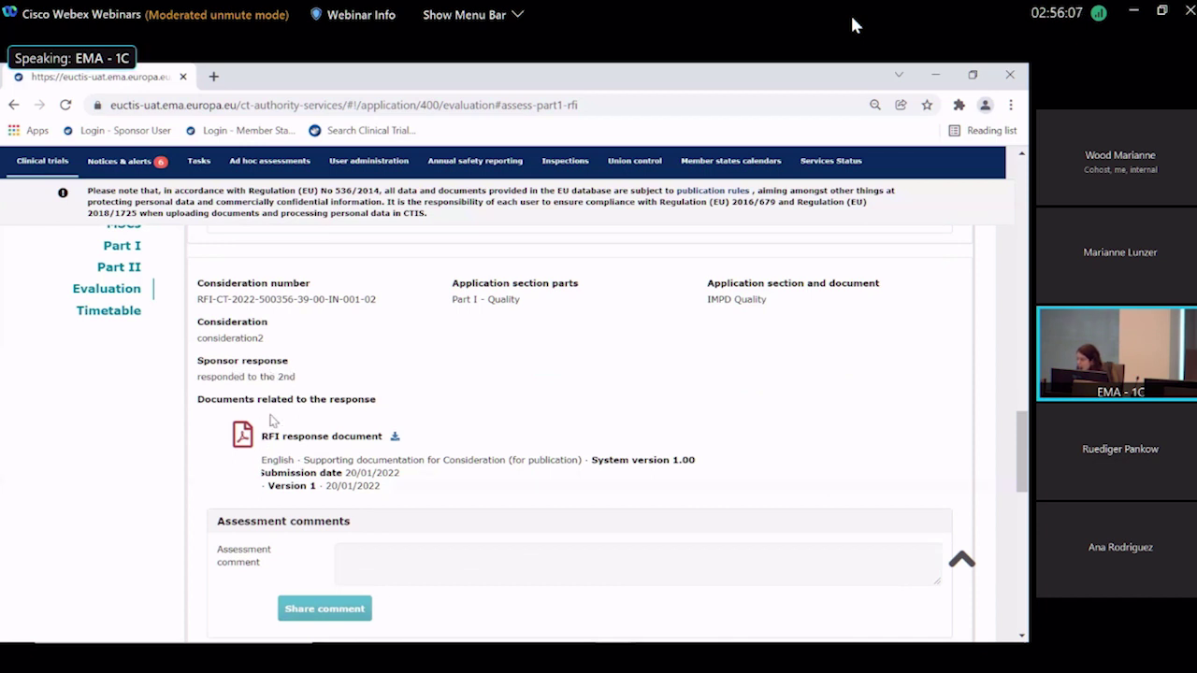
{"action": "scroll", "coordinate": [358, 431], "scroll_direction": "up", "scroll_amount": 5}
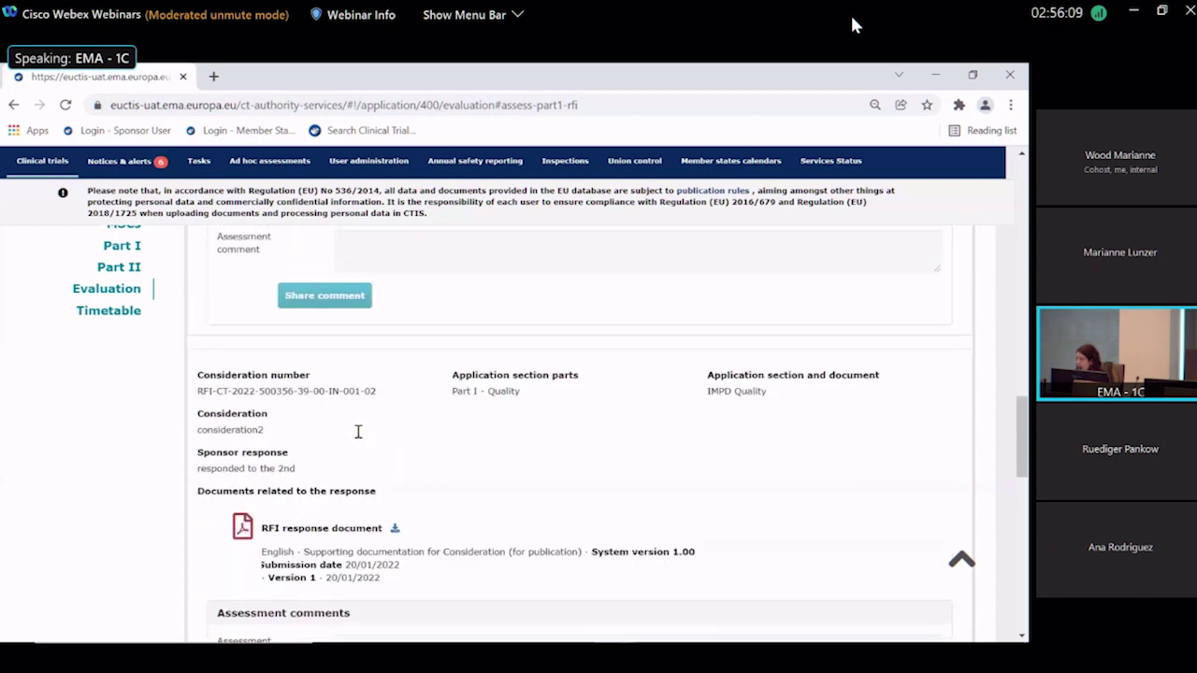
{"action": "scroll", "coordinate": [436, 454], "scroll_direction": "down", "scroll_amount": 1}
Step: Share the assessment comment 'thank you' on consideration1's response
{"action": "left_click", "coordinate": [399, 484]}
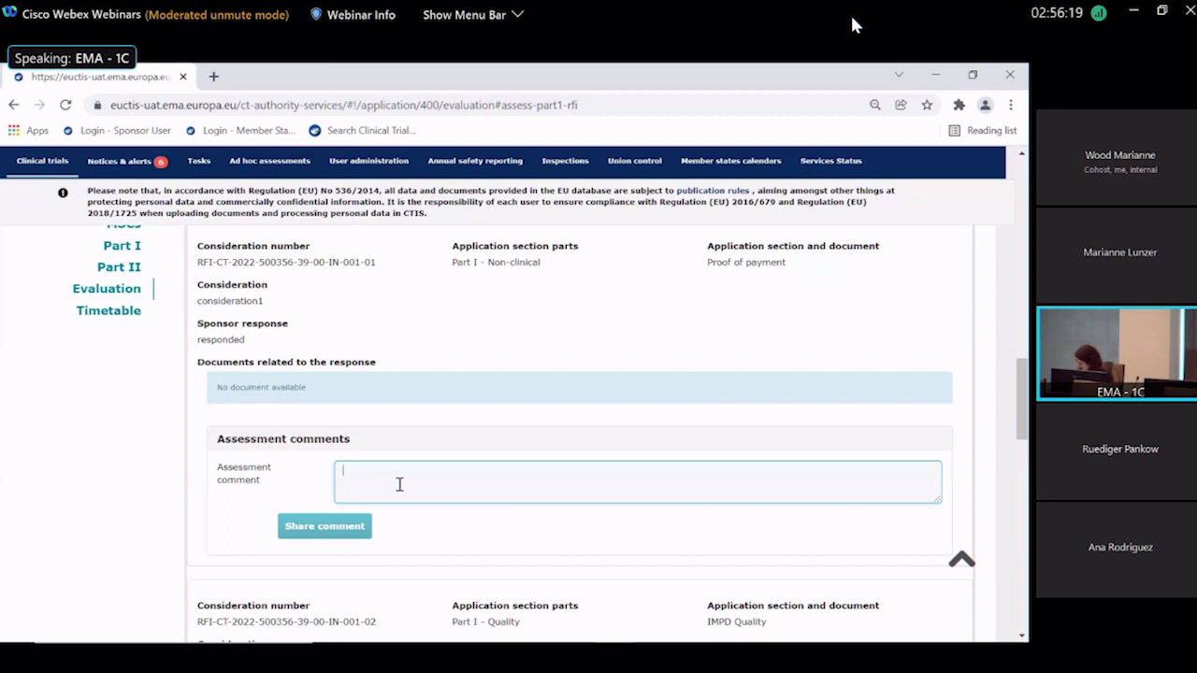
{"action": "type", "text": "thank you"}
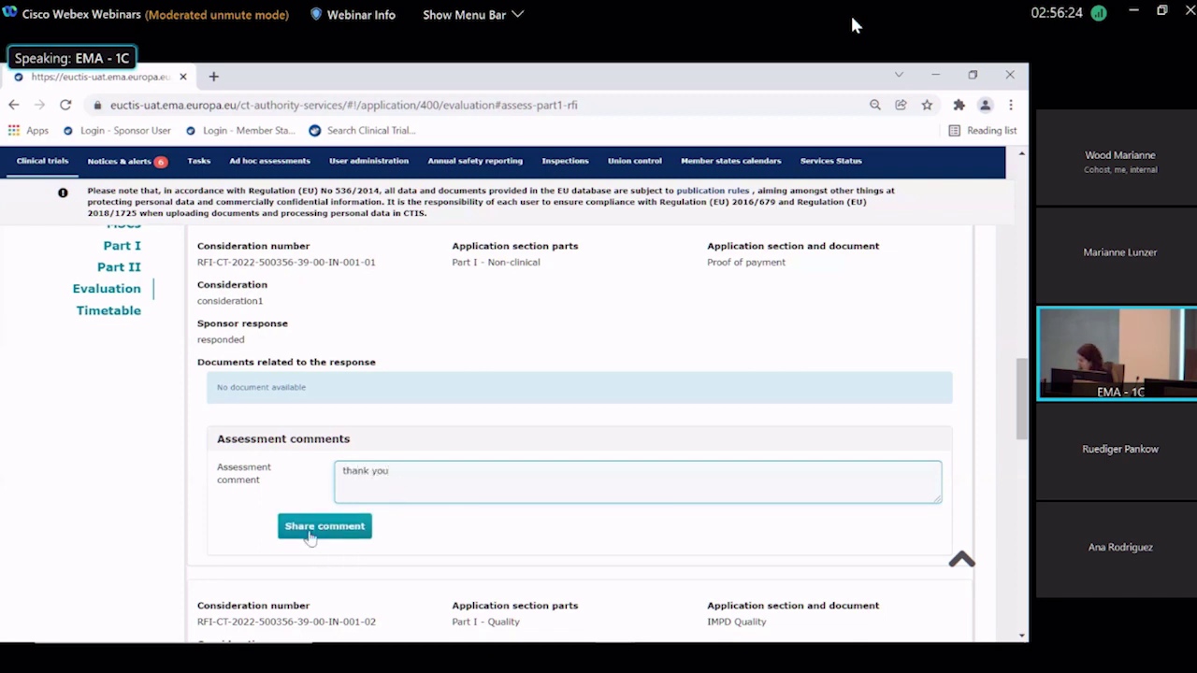
{"action": "left_click", "coordinate": [310, 535]}
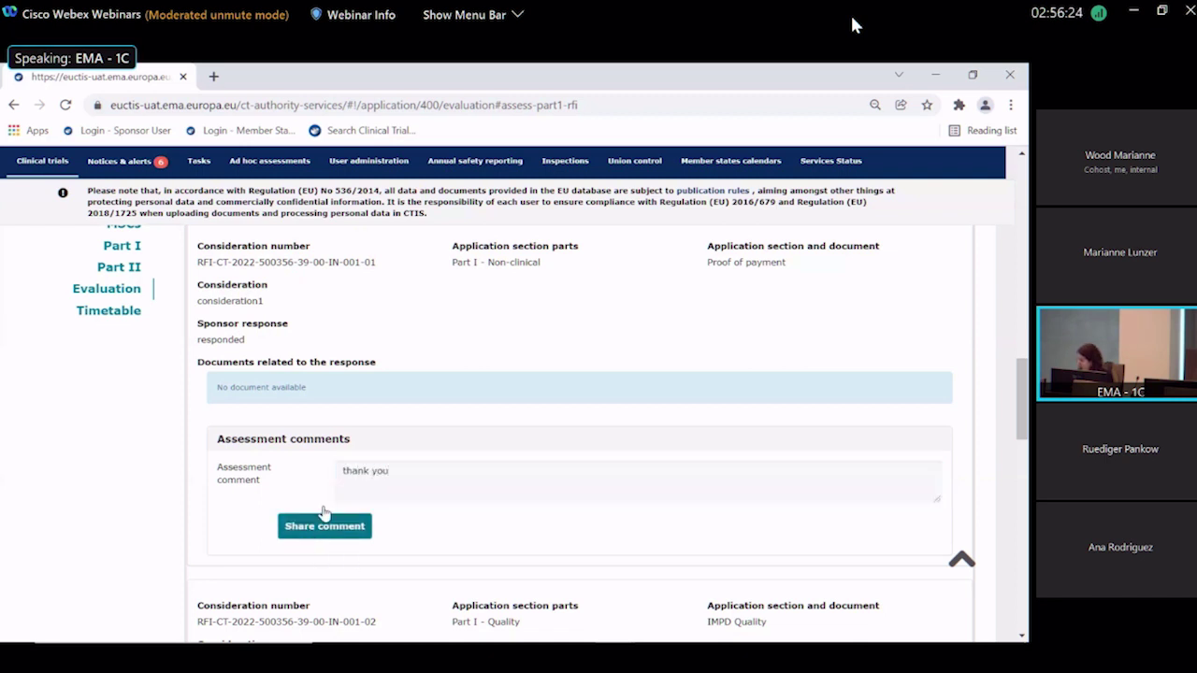
{"action": "scroll", "coordinate": [260, 402], "scroll_direction": "down", "scroll_amount": 2}
{"action": "scroll", "coordinate": [298, 357], "scroll_direction": "up", "scroll_amount": 1}
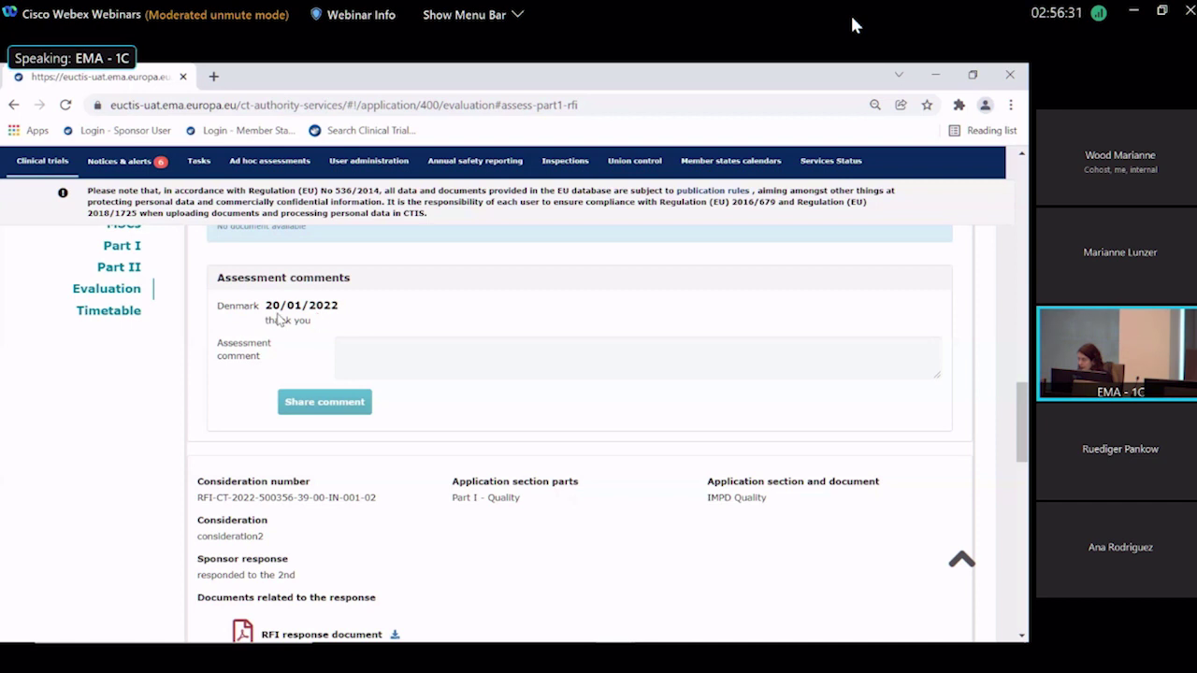
{"action": "scroll", "coordinate": [361, 366], "scroll_direction": "down", "scroll_amount": 3}
{"action": "scroll", "coordinate": [246, 520], "scroll_direction": "up", "scroll_amount": 1}
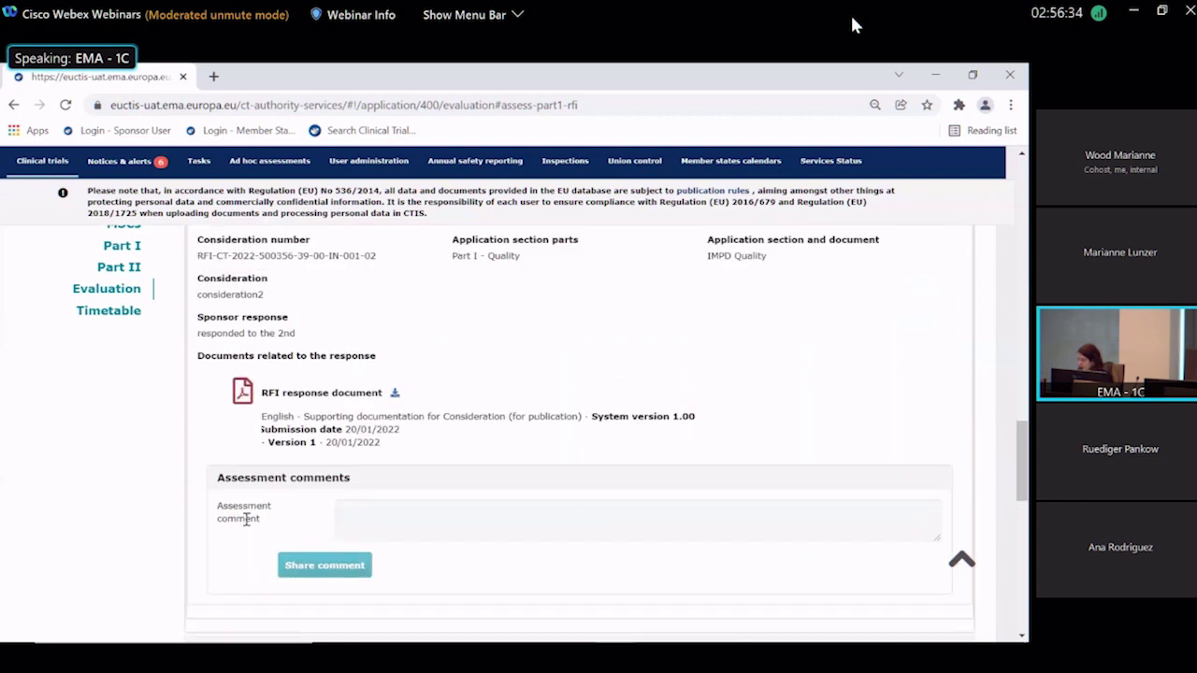
Step: Share the assessment comment 'all good' on consideration2's response
{"action": "left_click", "coordinate": [358, 513]}
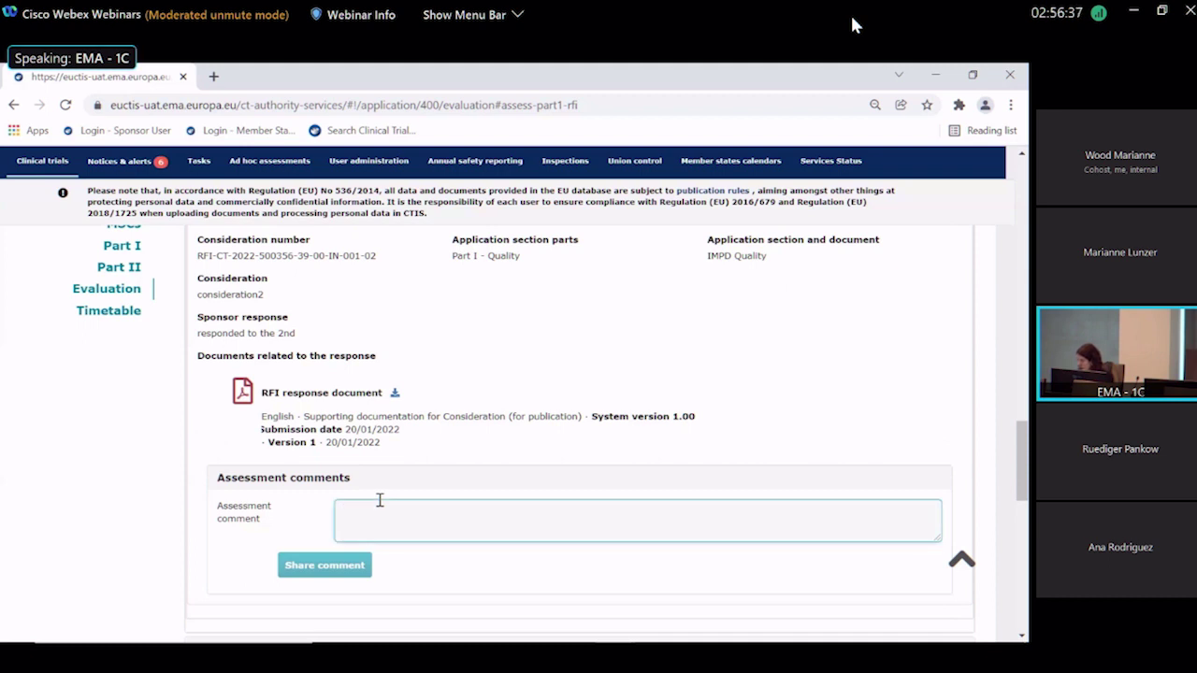
{"action": "type", "text": "a"}
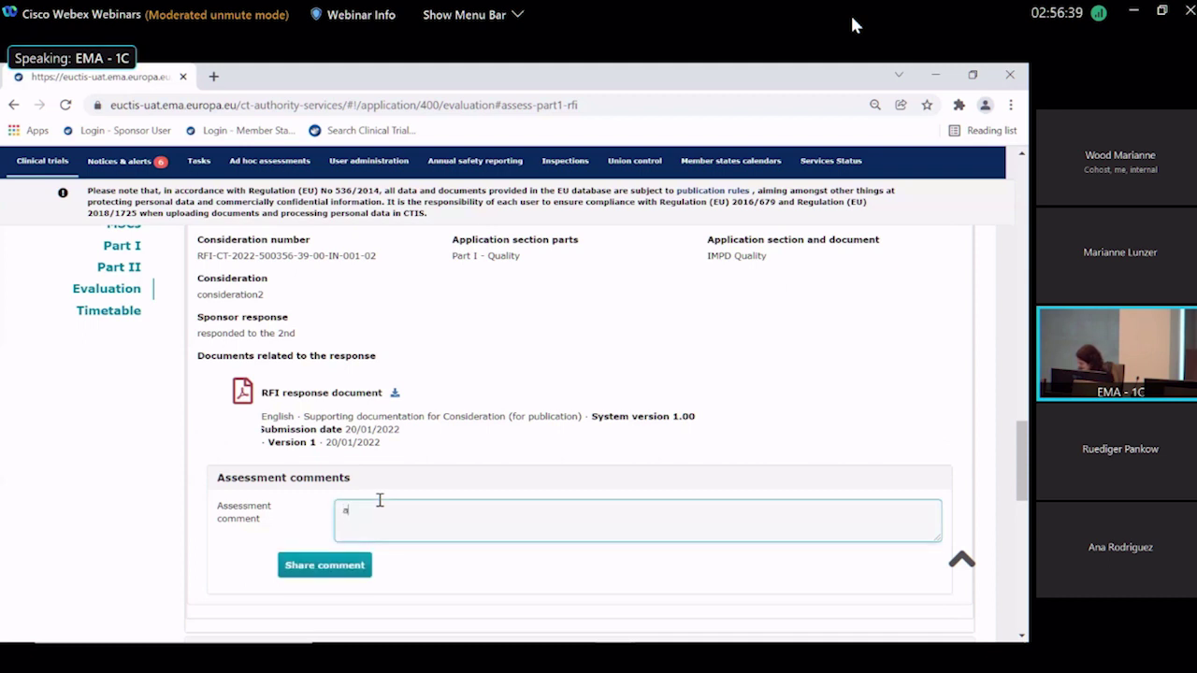
{"action": "type", "text": "ll good"}
{"action": "left_click", "coordinate": [321, 566]}
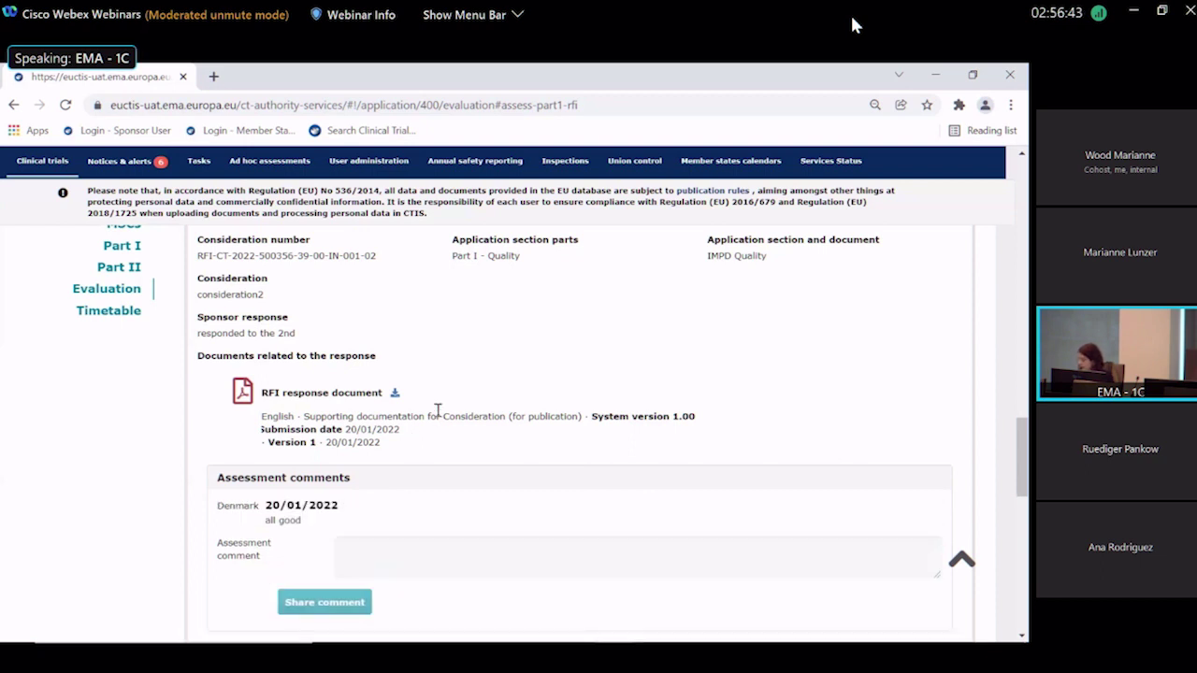
{"action": "scroll", "coordinate": [449, 428], "scroll_direction": "down", "scroll_amount": 1}
{"action": "mouse_move", "coordinate": [304, 626]}
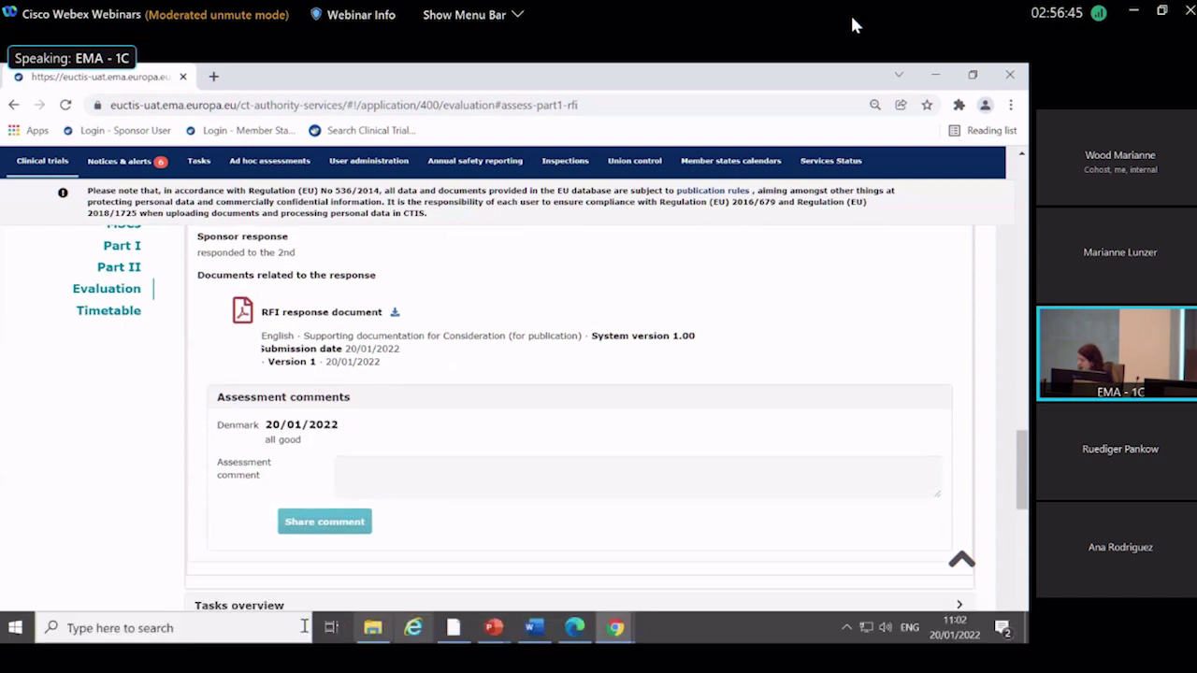
Step: Close the empty New Tab window and switch to Spain's incognito CTIS window
{"action": "left_click", "coordinate": [614, 628]}
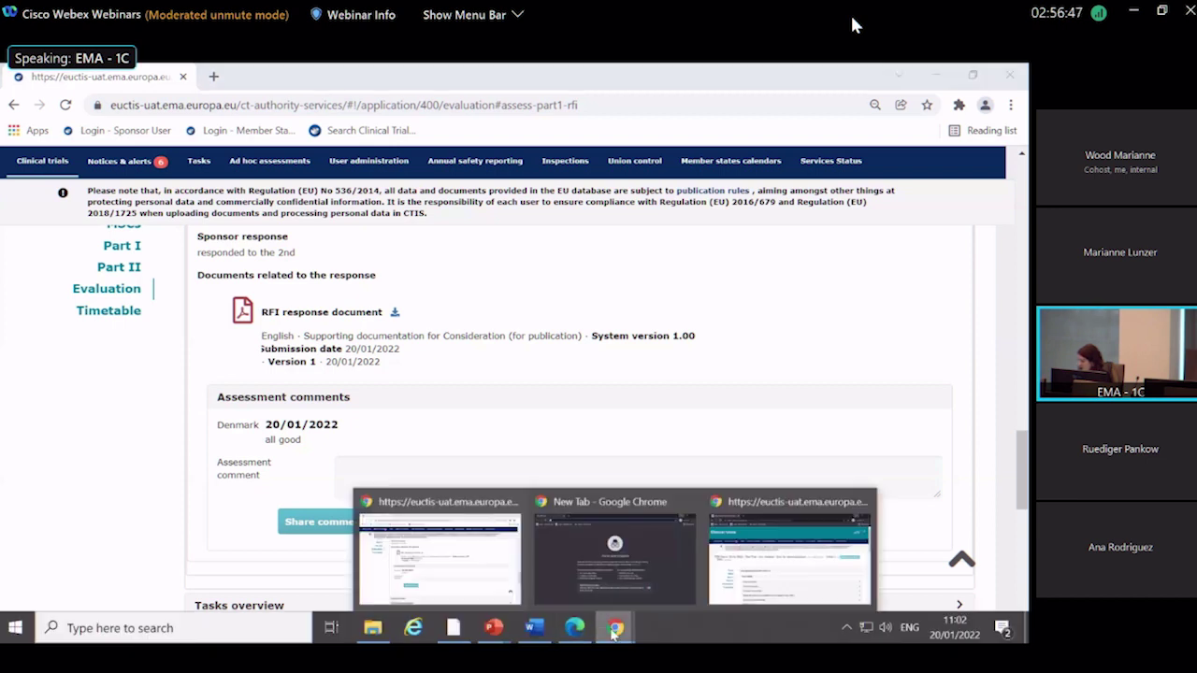
{"action": "left_click", "coordinate": [688, 503]}
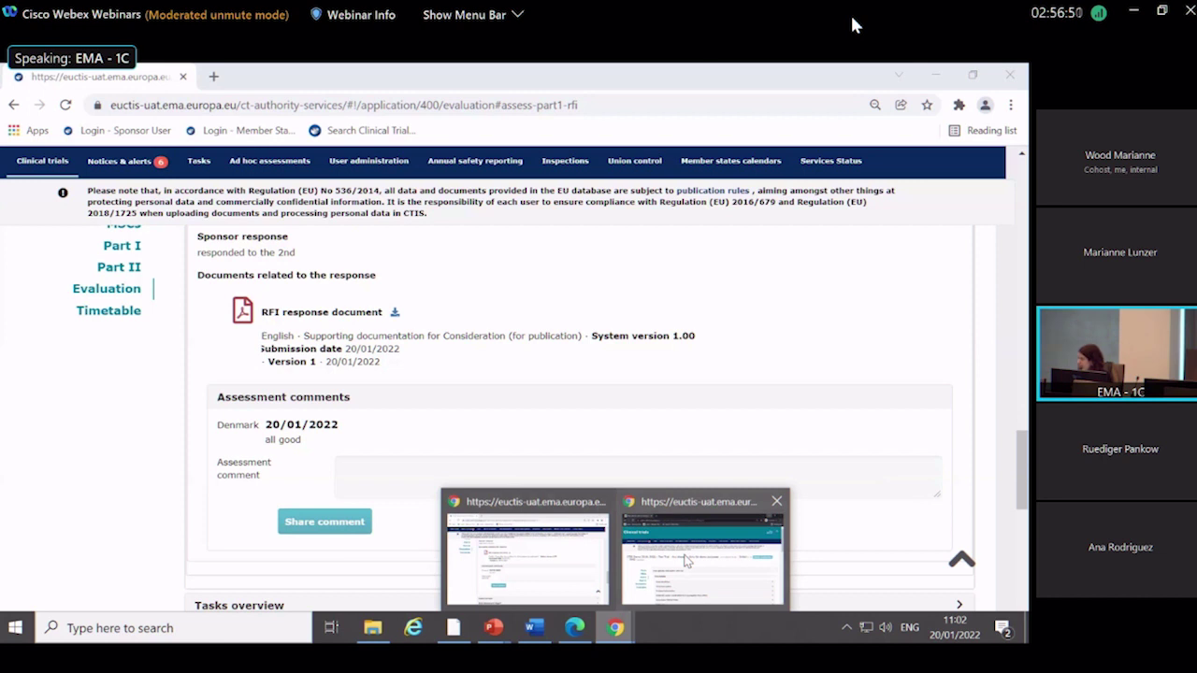
{"action": "left_click", "coordinate": [687, 559]}
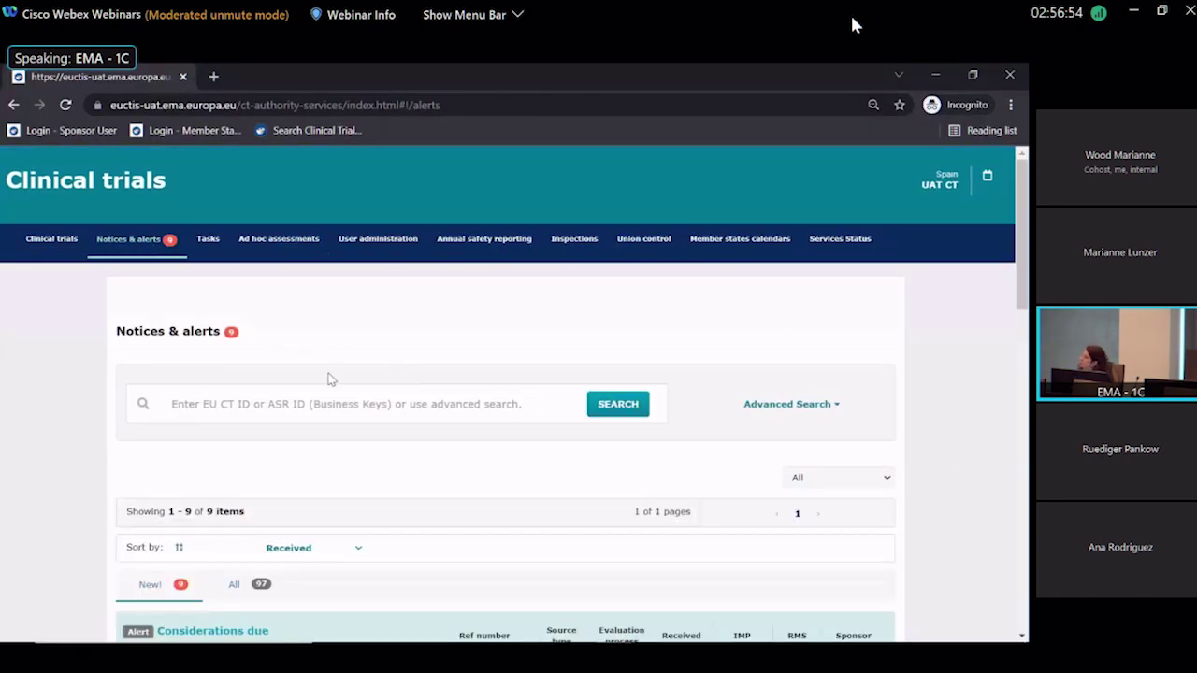
Step: Open the trial's evaluation from the 'Response to RFI submitted (Assess part I)' alert
{"action": "scroll", "coordinate": [402, 318], "scroll_direction": "down", "scroll_amount": 3}
{"action": "scroll", "coordinate": [812, 262], "scroll_direction": "up", "scroll_amount": 3}
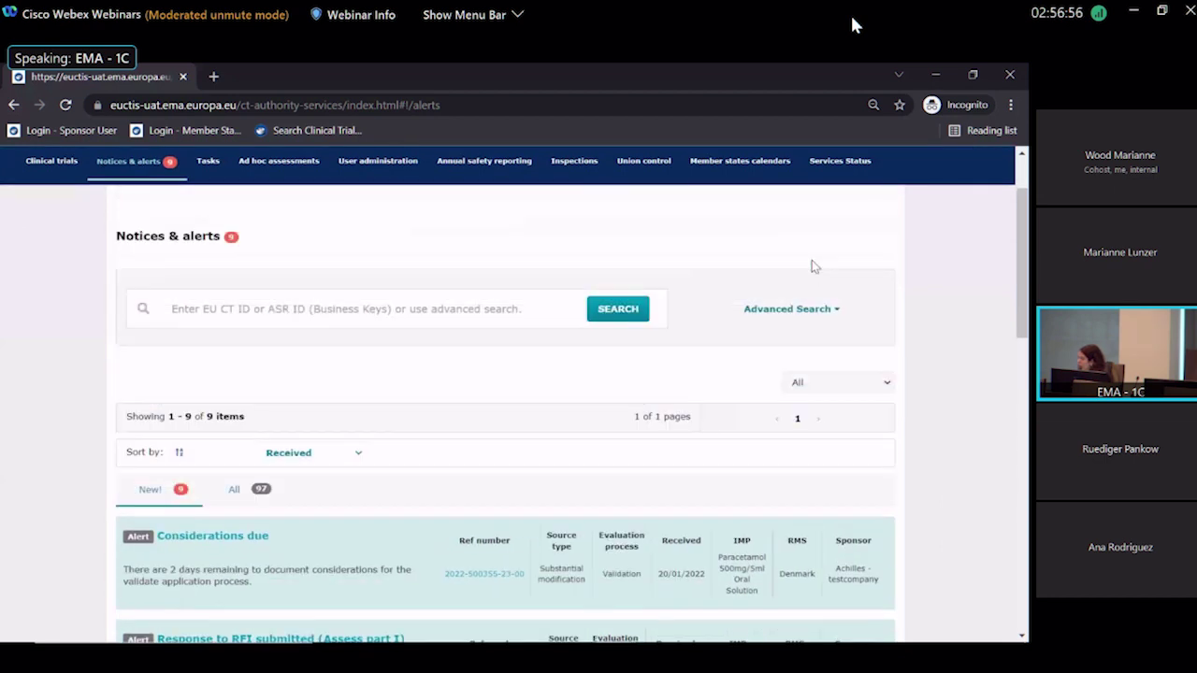
{"action": "scroll", "coordinate": [346, 380], "scroll_direction": "down", "scroll_amount": 3}
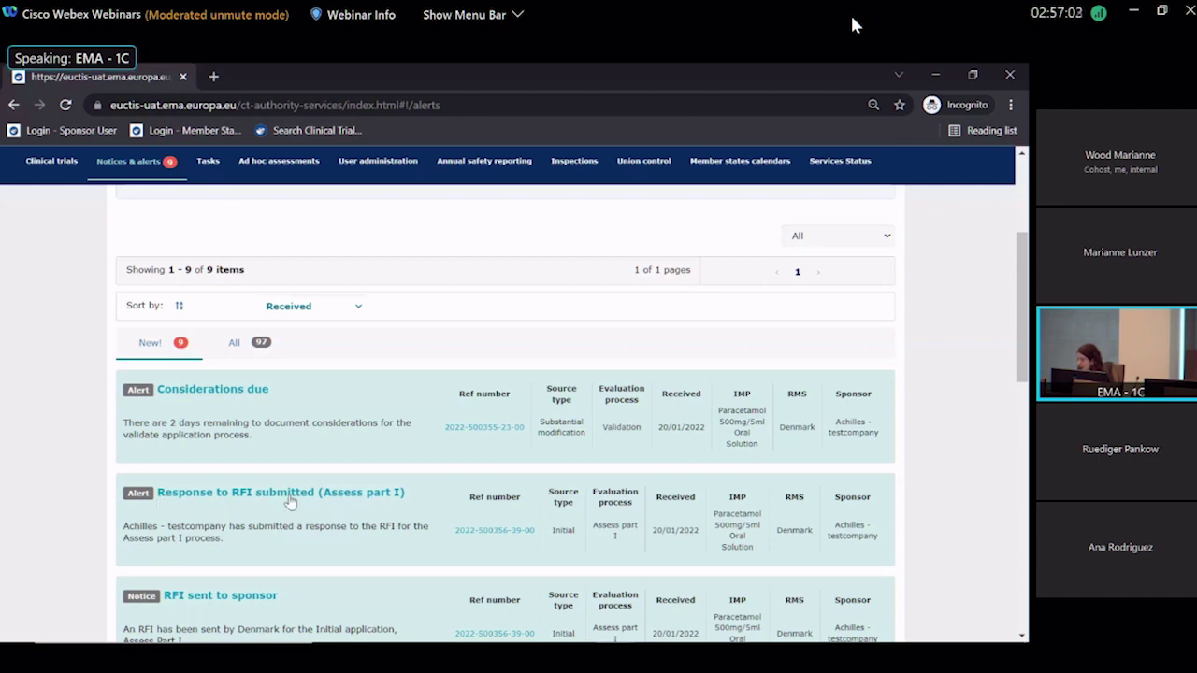
{"action": "left_click", "coordinate": [338, 524]}
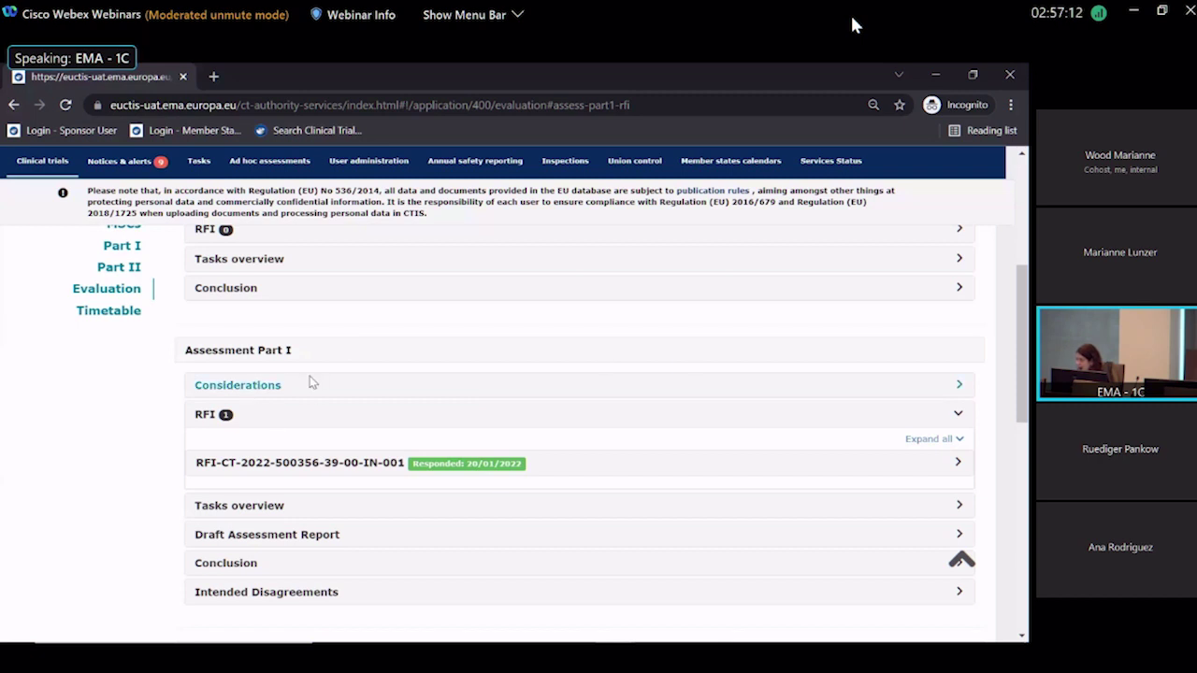
Step: Expand the RFI response and post the comment 'spain commented' on consideration1
{"action": "left_click", "coordinate": [435, 467]}
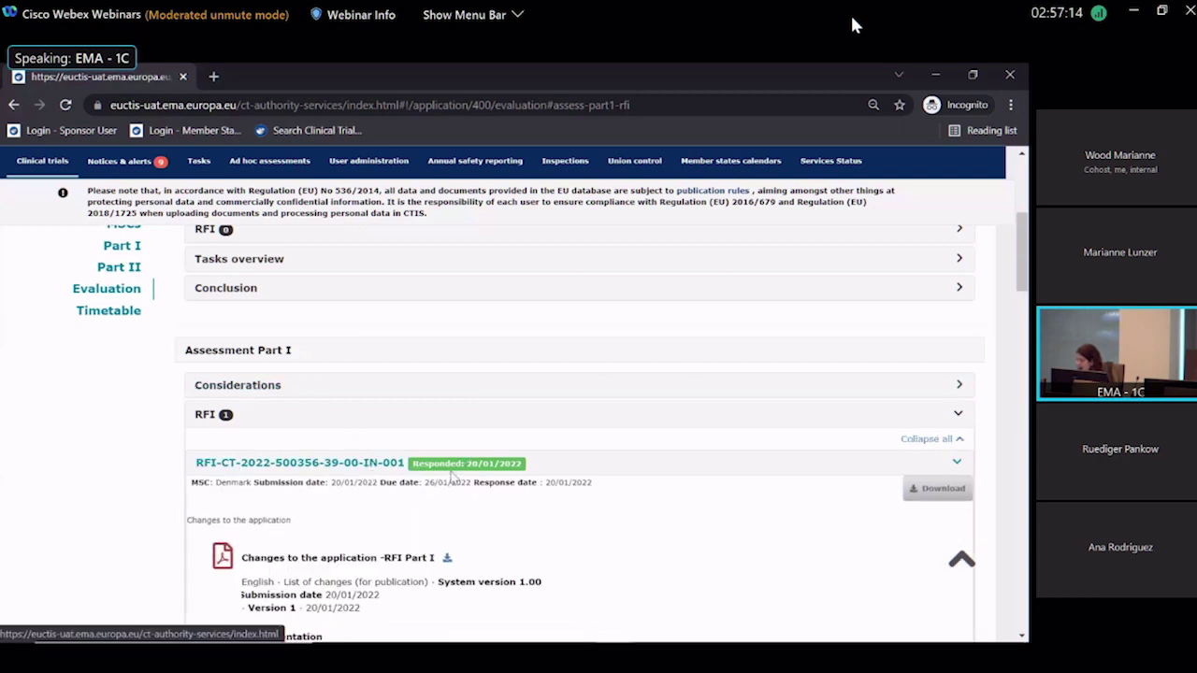
{"action": "scroll", "coordinate": [571, 482], "scroll_direction": "down", "scroll_amount": 1}
{"action": "scroll", "coordinate": [571, 483], "scroll_direction": "down", "scroll_amount": 1}
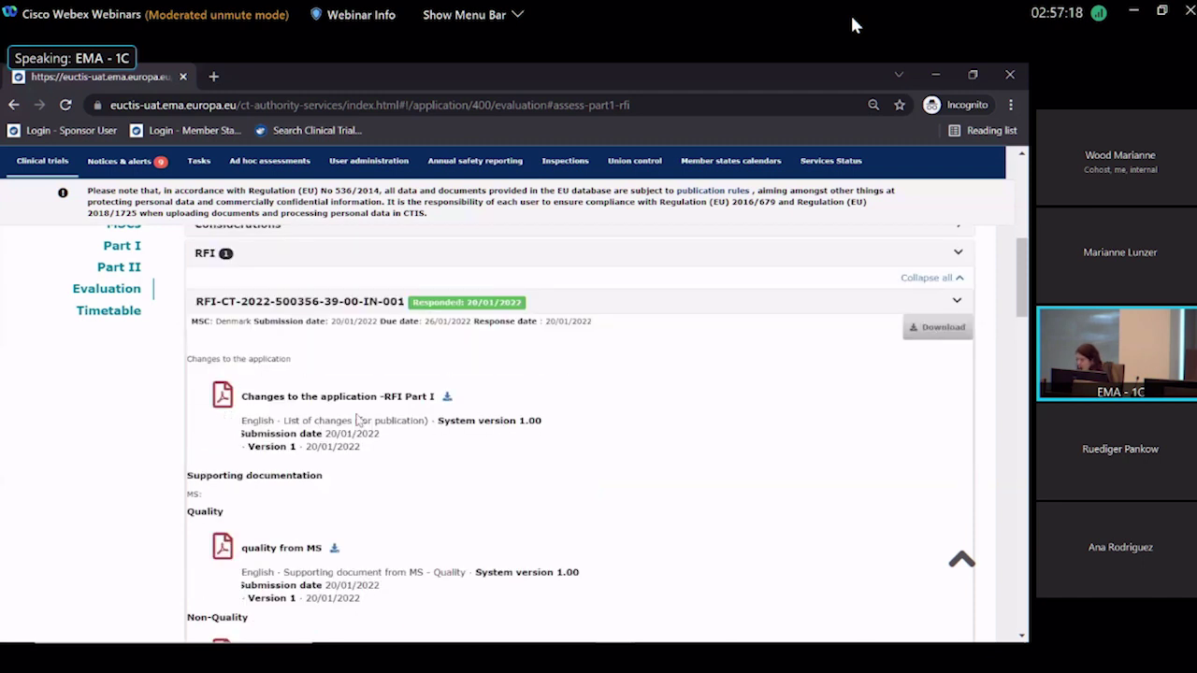
{"action": "scroll", "coordinate": [378, 417], "scroll_direction": "down", "scroll_amount": 9}
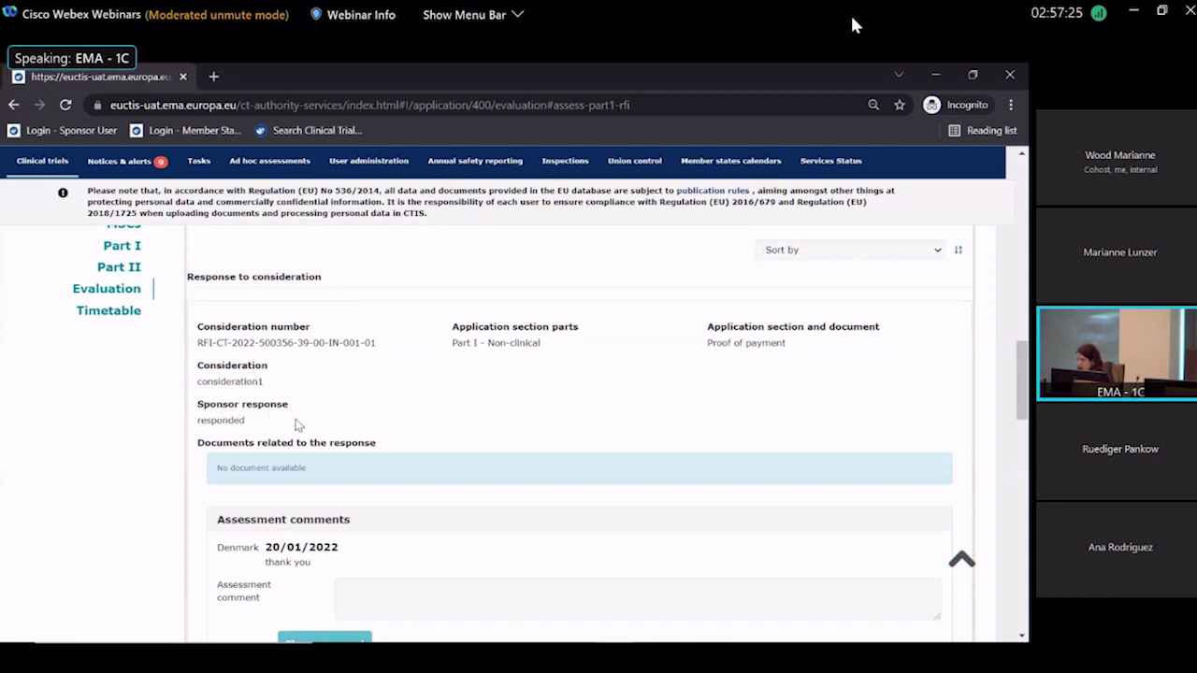
{"action": "scroll", "coordinate": [320, 394], "scroll_direction": "down", "scroll_amount": 3}
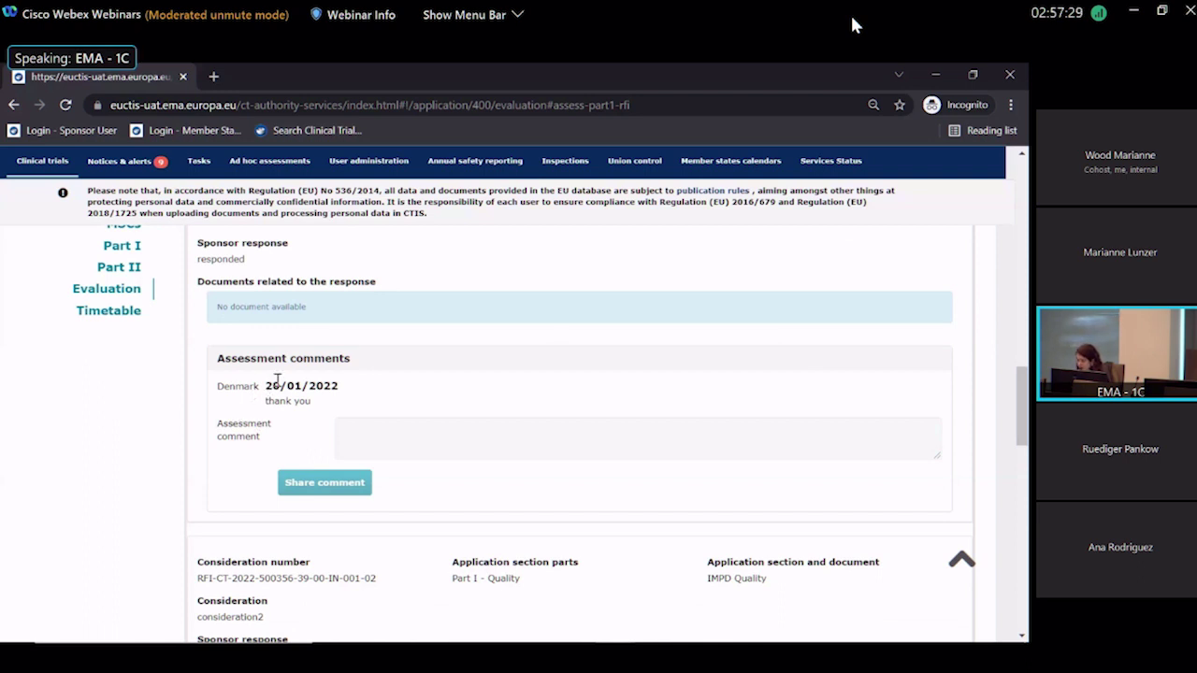
{"action": "left_click", "coordinate": [375, 433]}
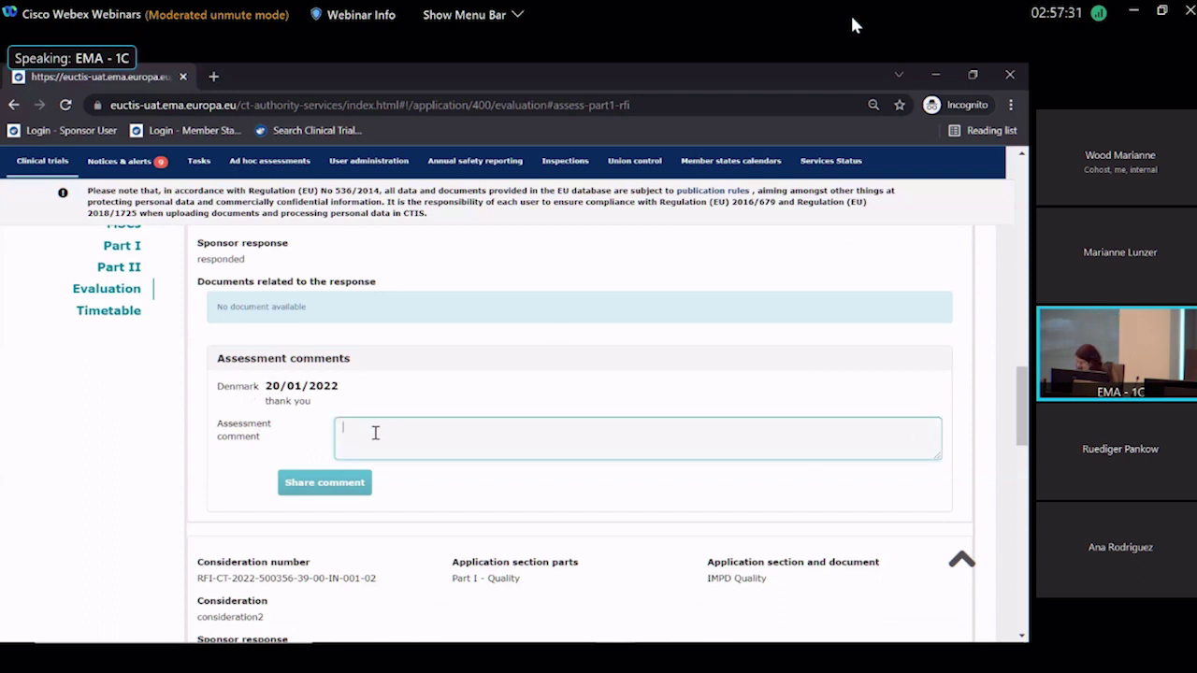
{"action": "type", "text": "spain commnet"}
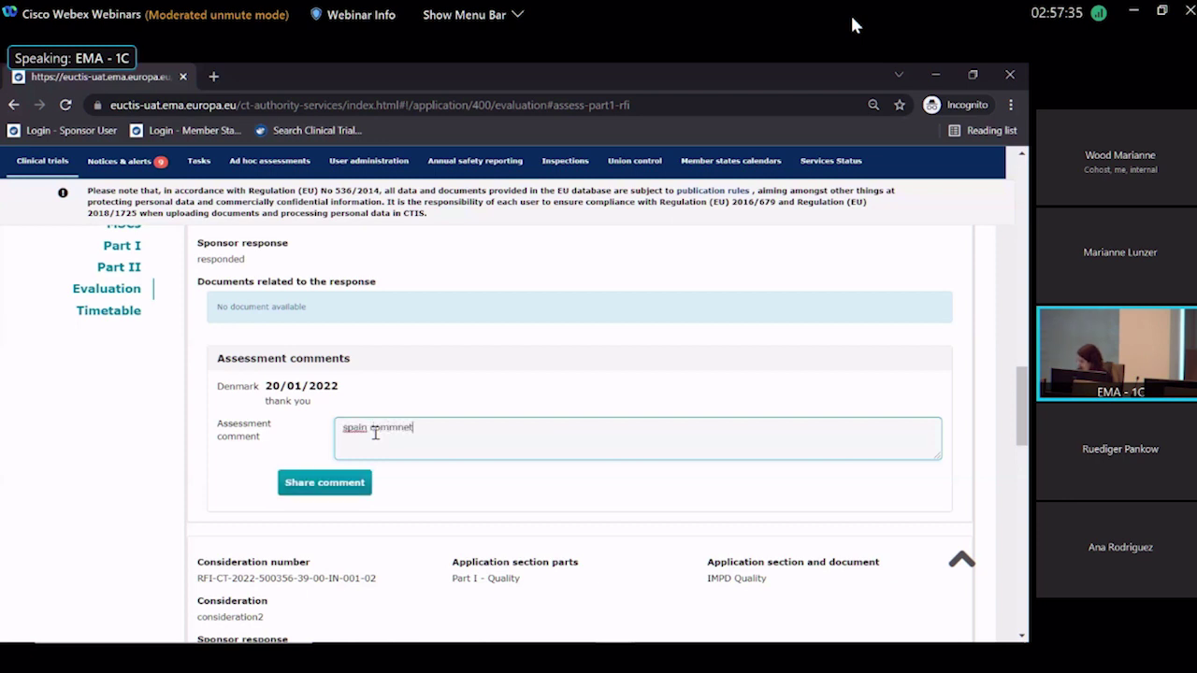
{"action": "key", "text": "BackSpace"}
{"action": "type", "text": "ented"}
{"action": "left_click", "coordinate": [351, 491]}
Step: Share the assessment comment 'thank you' on consideration2
{"action": "scroll", "coordinate": [502, 411], "scroll_direction": "down", "scroll_amount": 2}
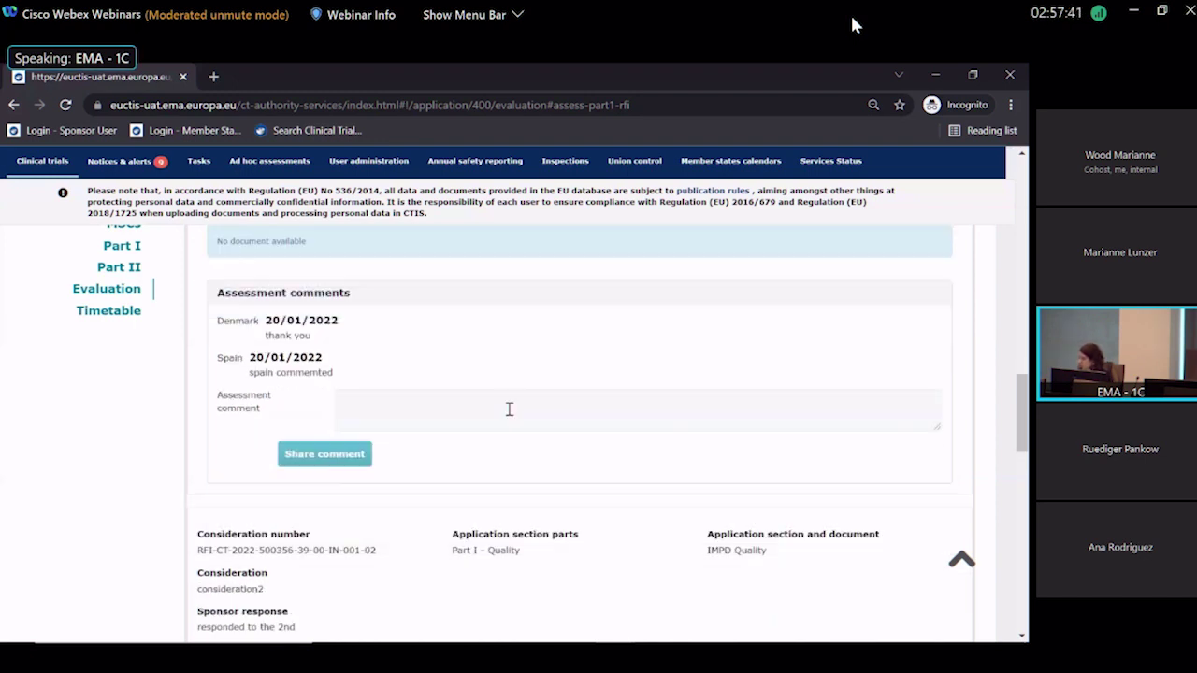
{"action": "scroll", "coordinate": [505, 427], "scroll_direction": "down", "scroll_amount": 1}
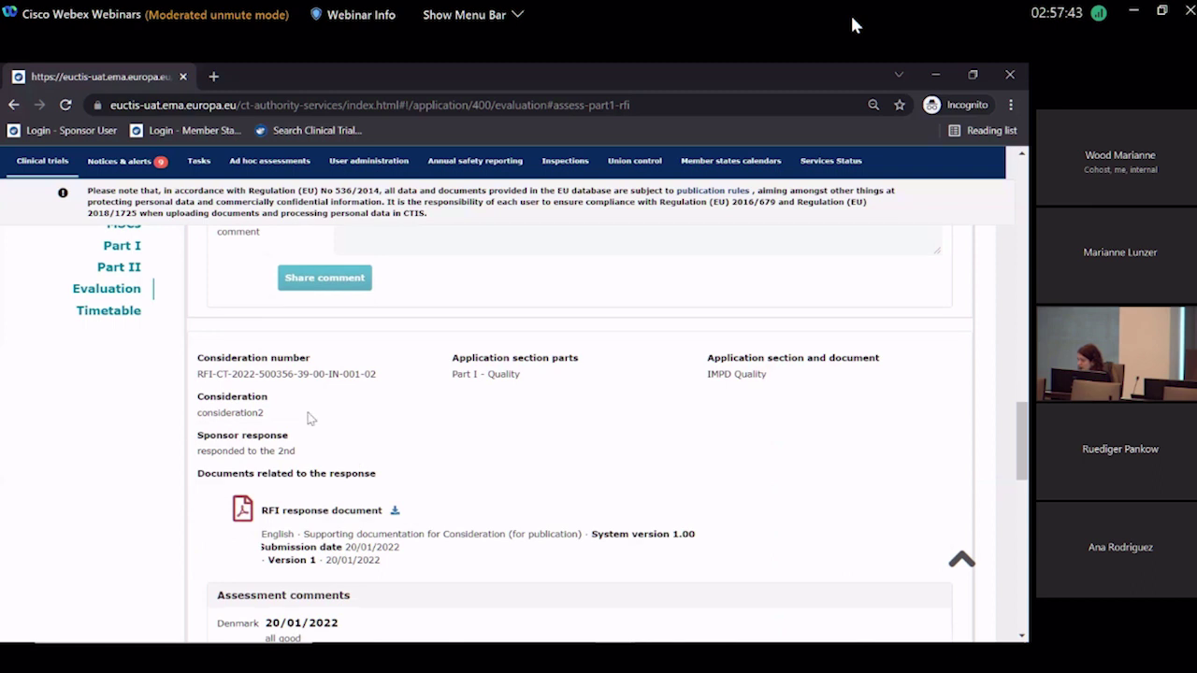
{"action": "scroll", "coordinate": [311, 417], "scroll_direction": "down", "scroll_amount": 1}
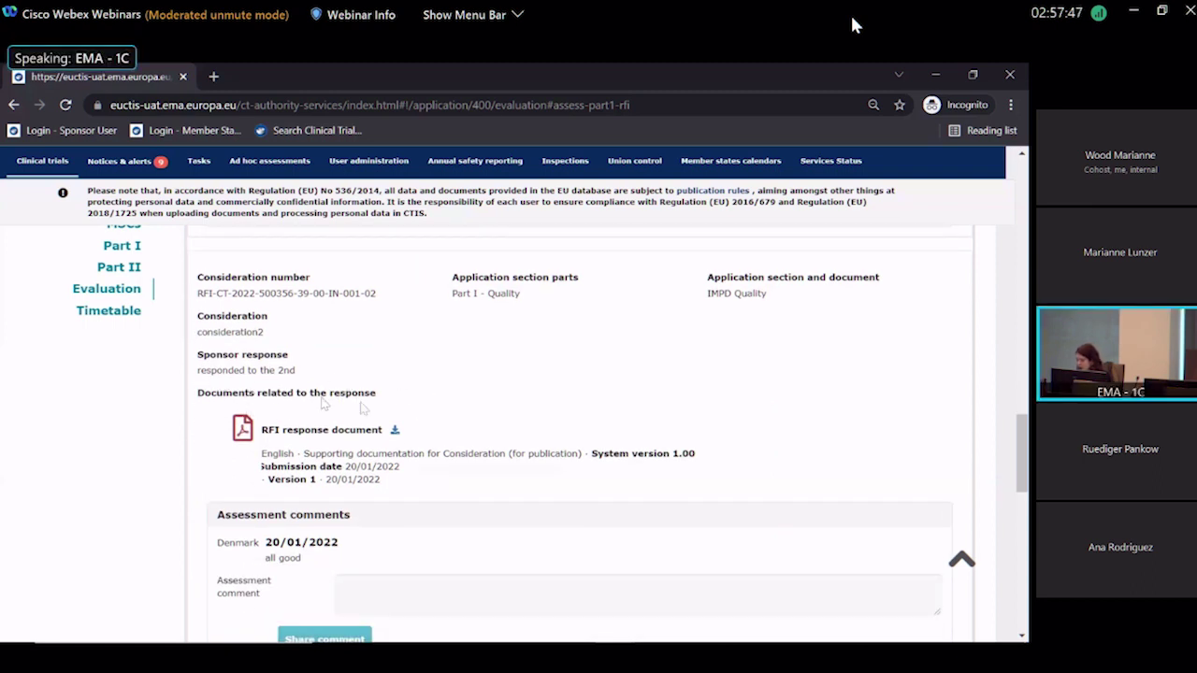
{"action": "scroll", "coordinate": [415, 402], "scroll_direction": "down", "scroll_amount": 2}
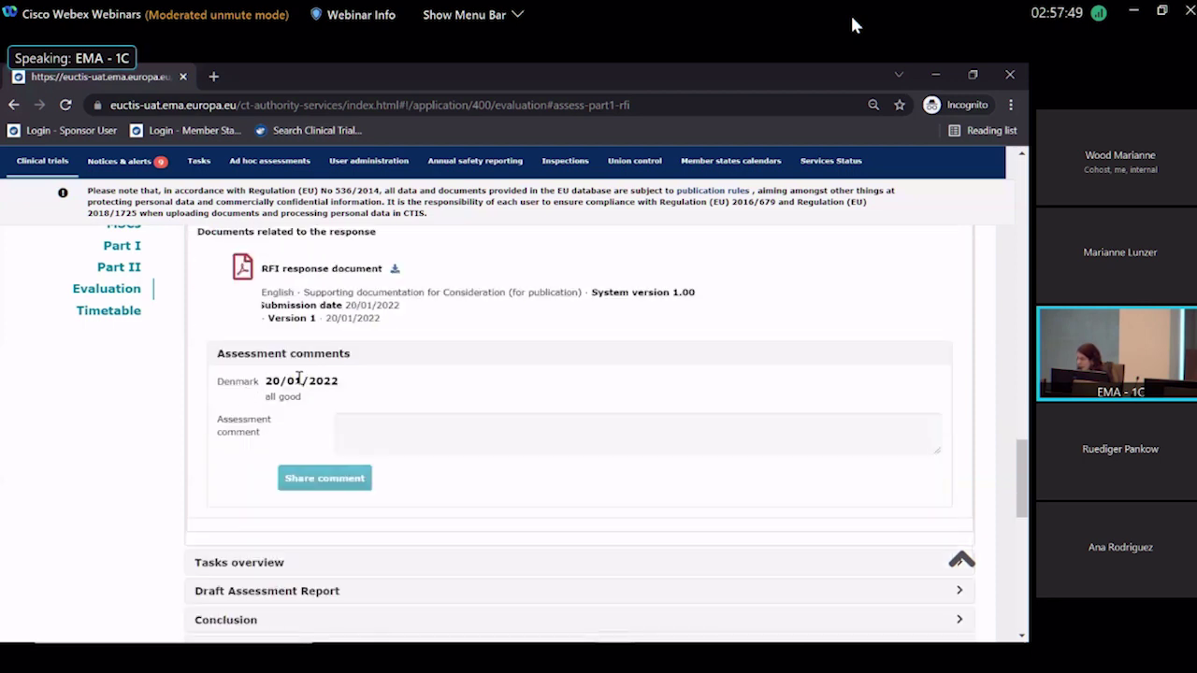
{"action": "left_click", "coordinate": [380, 431]}
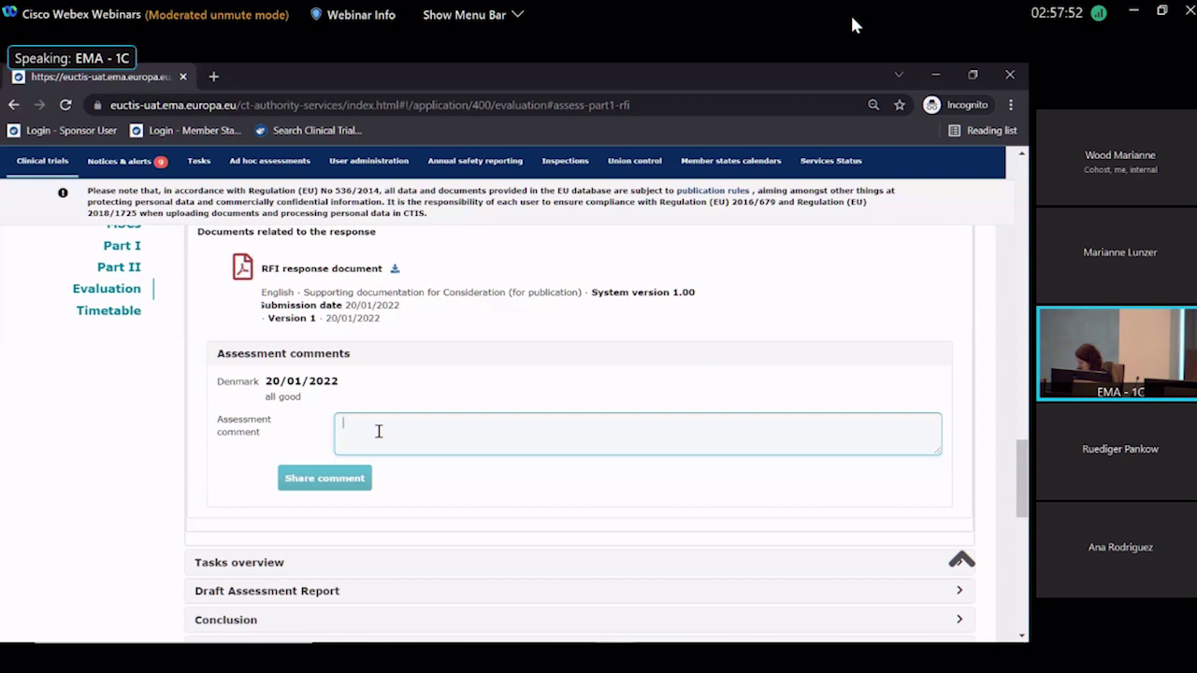
{"action": "type", "text": "thank yo"}
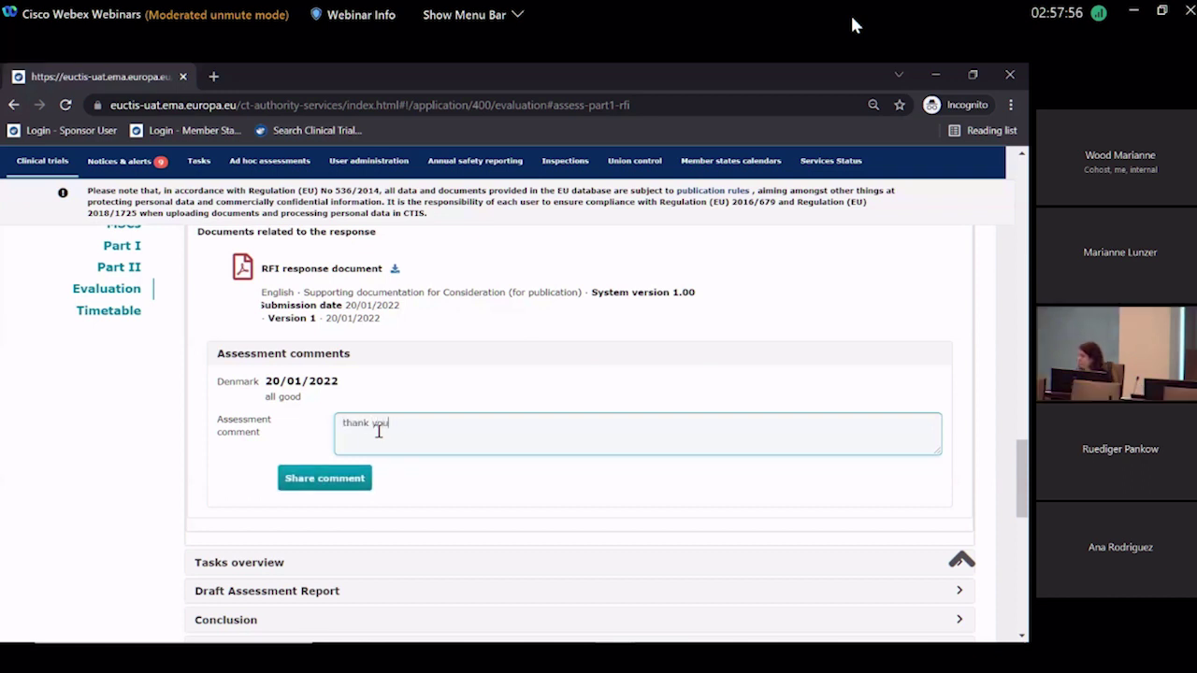
{"action": "type", "text": "u"}
{"action": "left_click", "coordinate": [313, 479]}
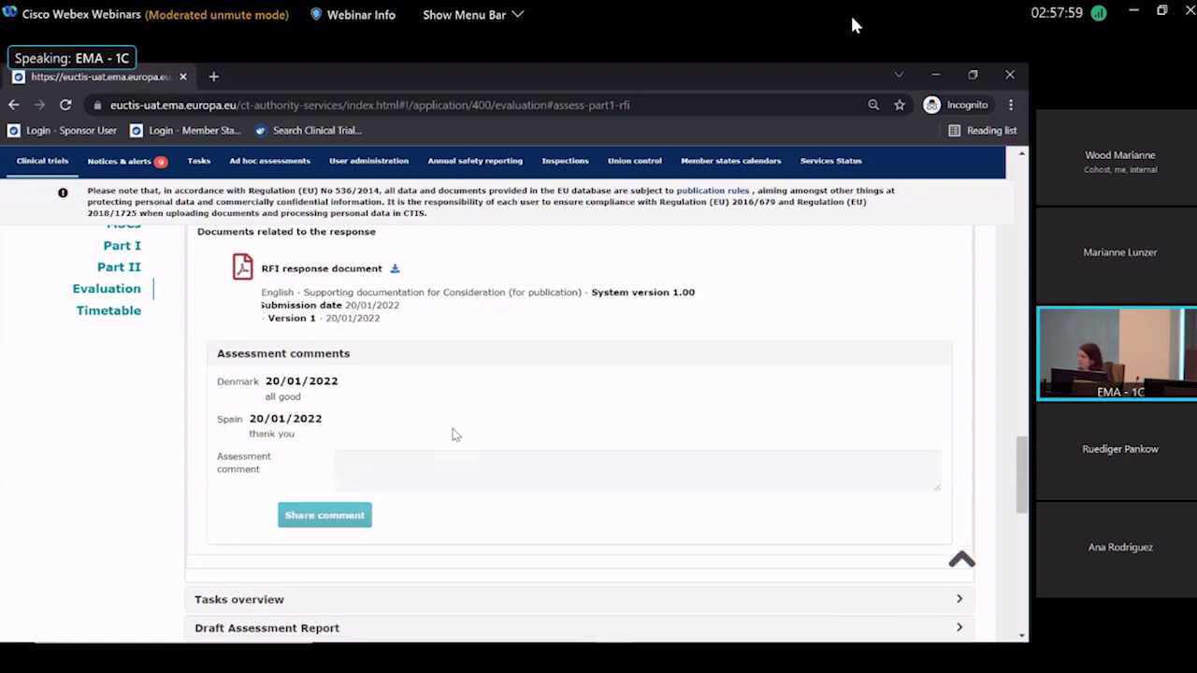
{"action": "scroll", "coordinate": [456, 391], "scroll_direction": "up", "scroll_amount": 6}
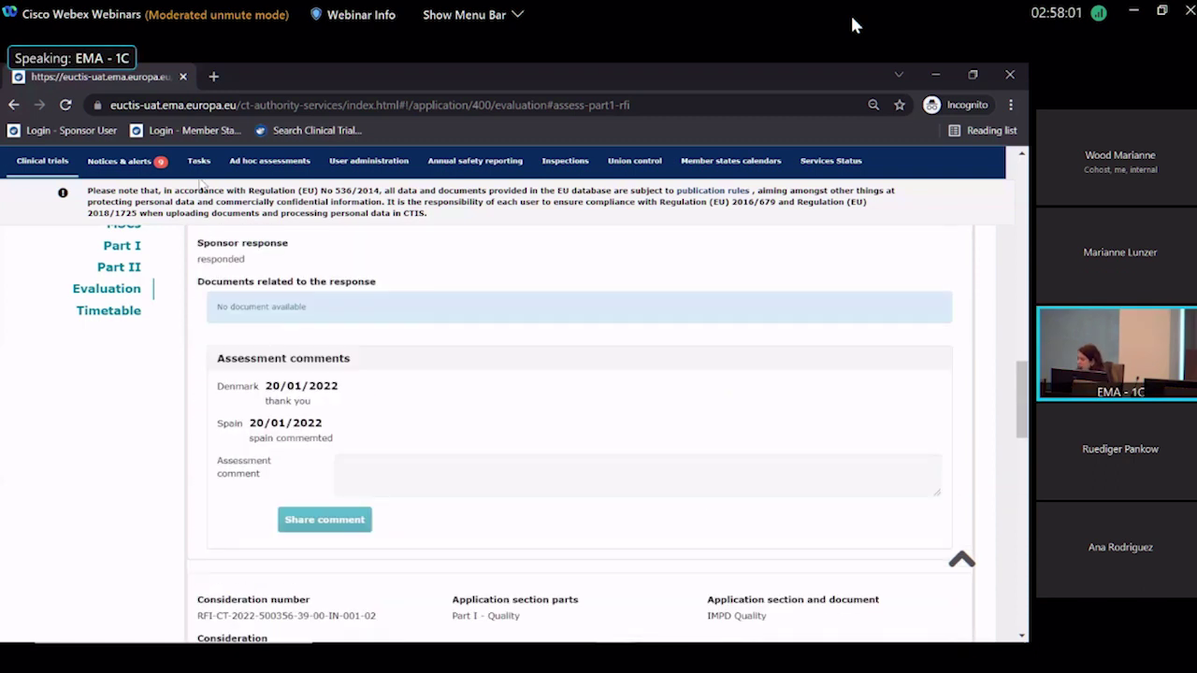
Step: In Spain's Tasks page, set the Advanced Search application type to Initial
{"action": "left_click", "coordinate": [200, 164]}
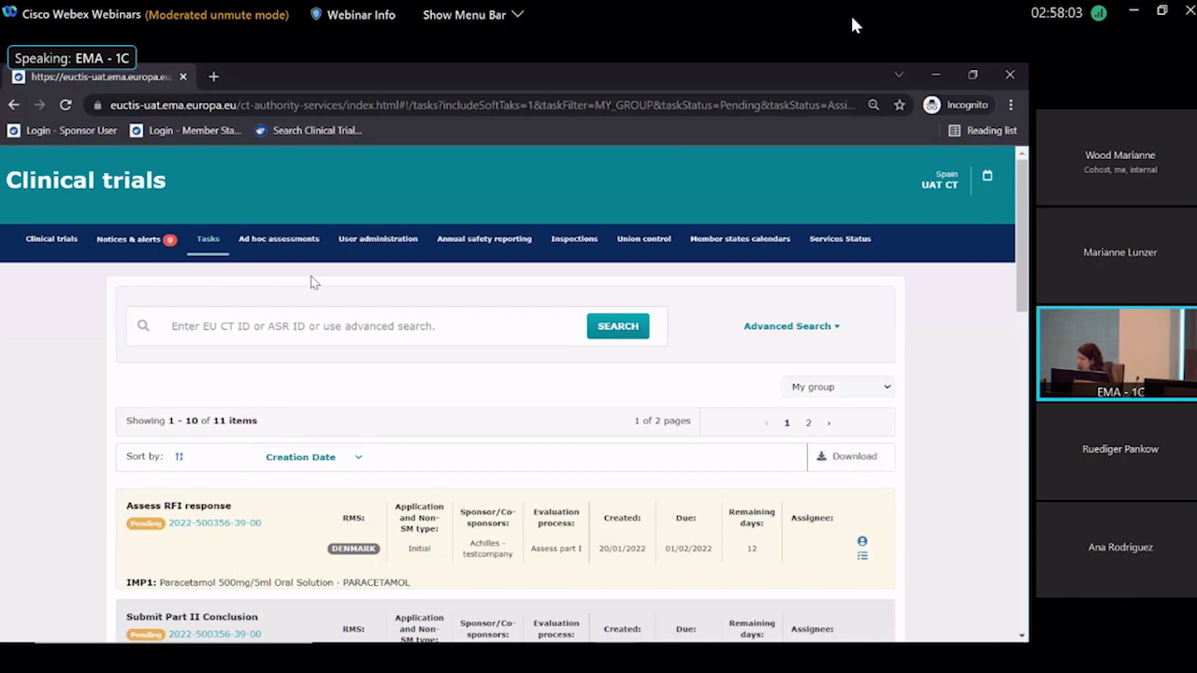
{"action": "scroll", "coordinate": [309, 296], "scroll_direction": "down", "scroll_amount": 3}
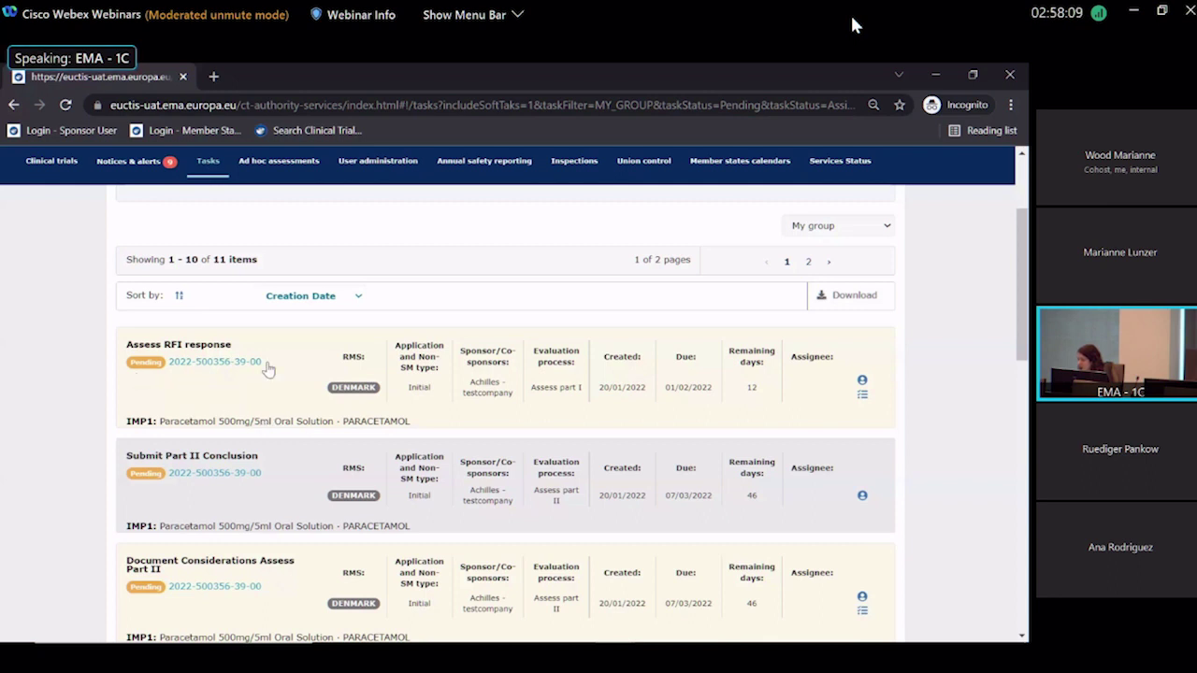
{"action": "scroll", "coordinate": [297, 377], "scroll_direction": "down", "scroll_amount": 5}
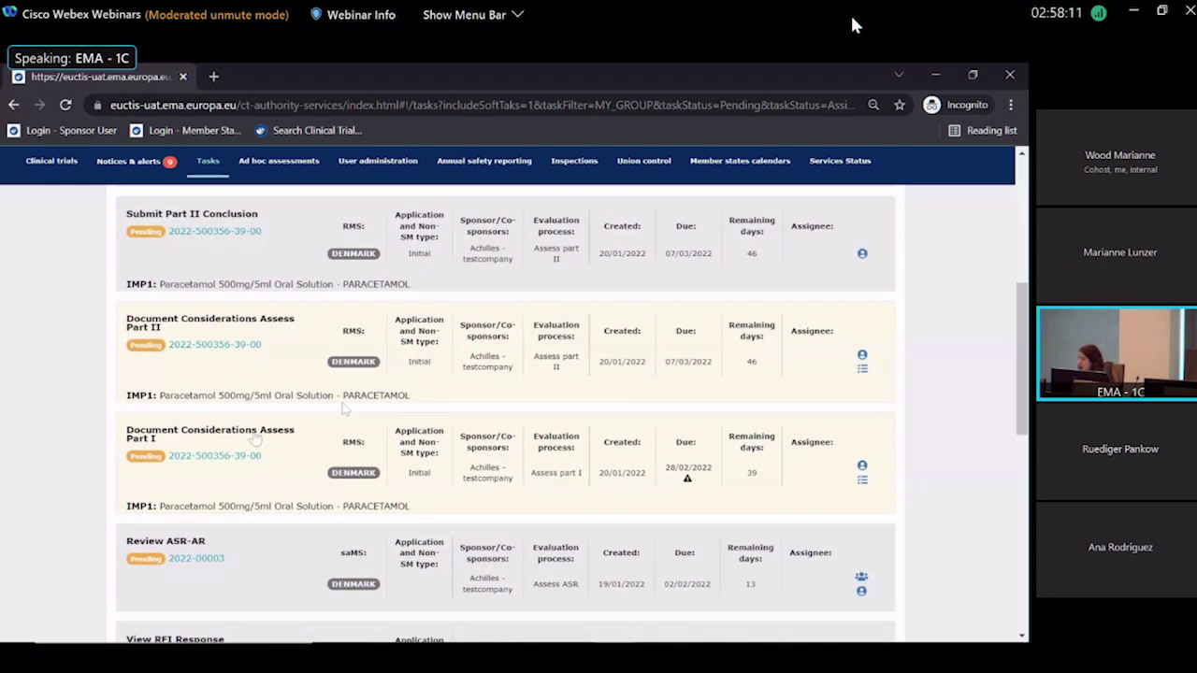
{"action": "scroll", "coordinate": [280, 457], "scroll_direction": "down", "scroll_amount": 7}
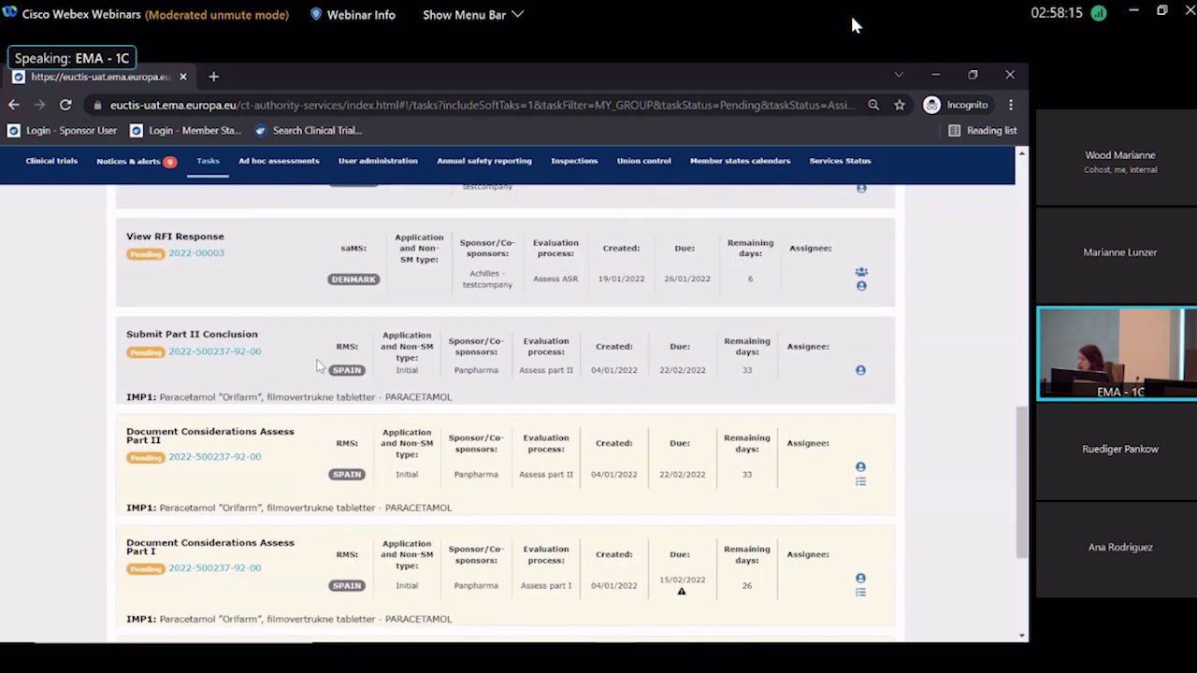
{"action": "scroll", "coordinate": [337, 426], "scroll_direction": "up", "scroll_amount": 10}
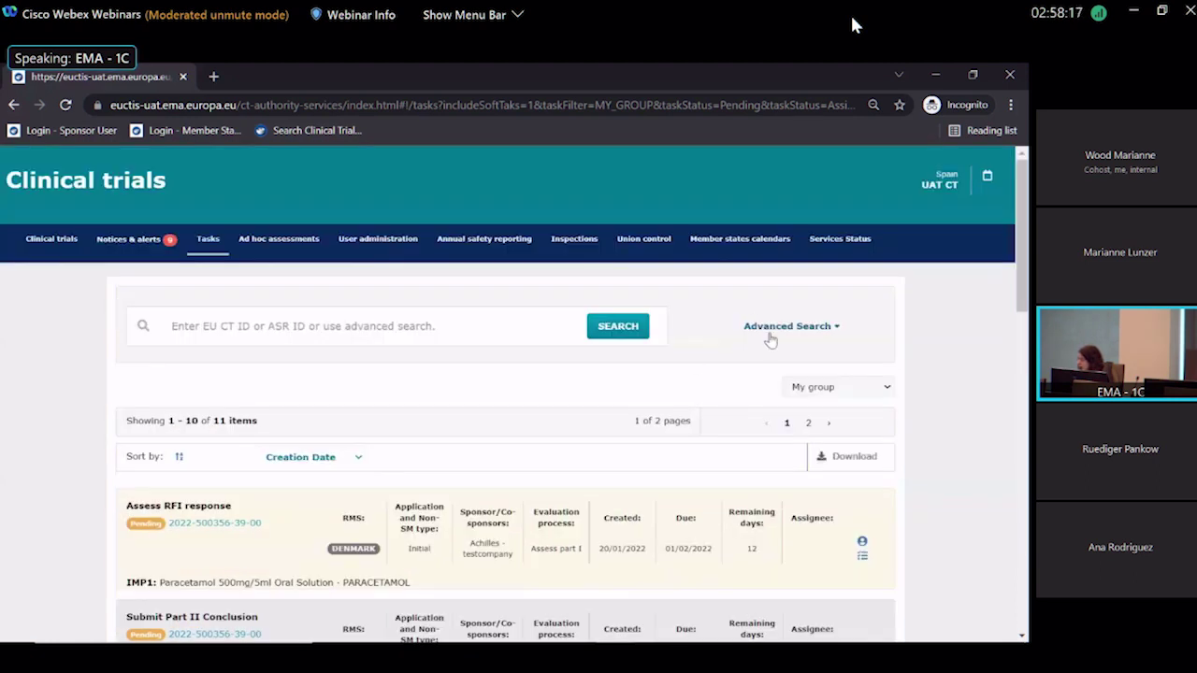
{"action": "left_click", "coordinate": [767, 323]}
{"action": "scroll", "coordinate": [428, 382], "scroll_direction": "down", "scroll_amount": 1}
{"action": "scroll", "coordinate": [428, 381], "scroll_direction": "down", "scroll_amount": 1}
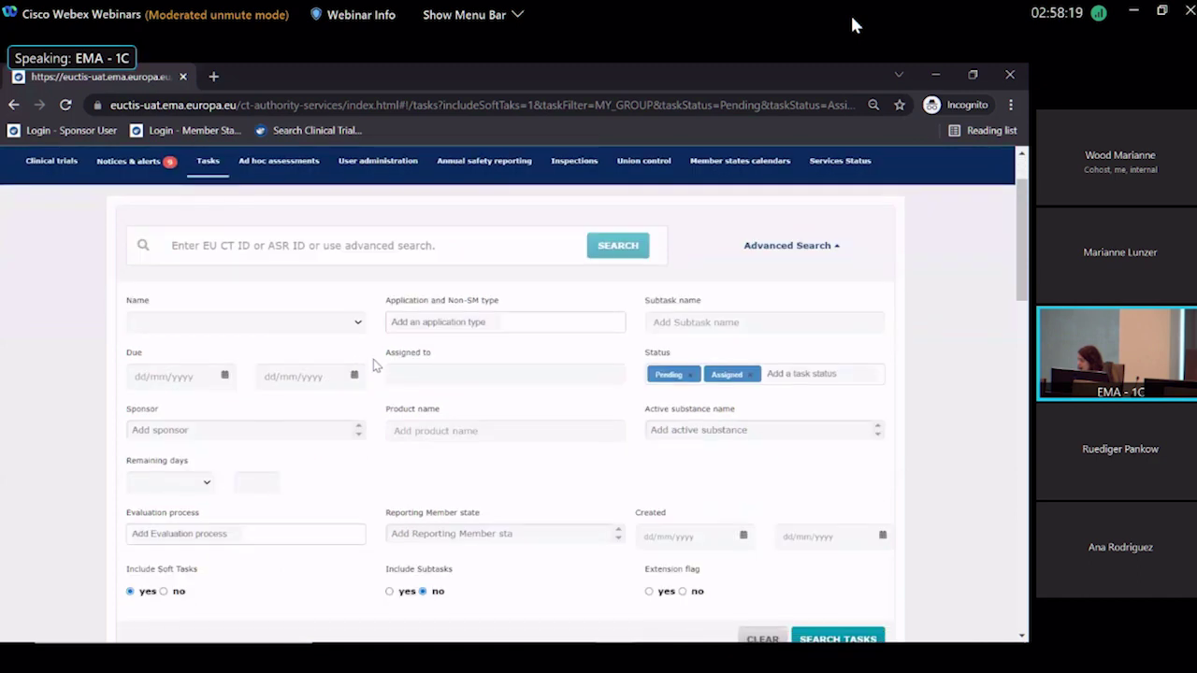
{"action": "left_click", "coordinate": [423, 321]}
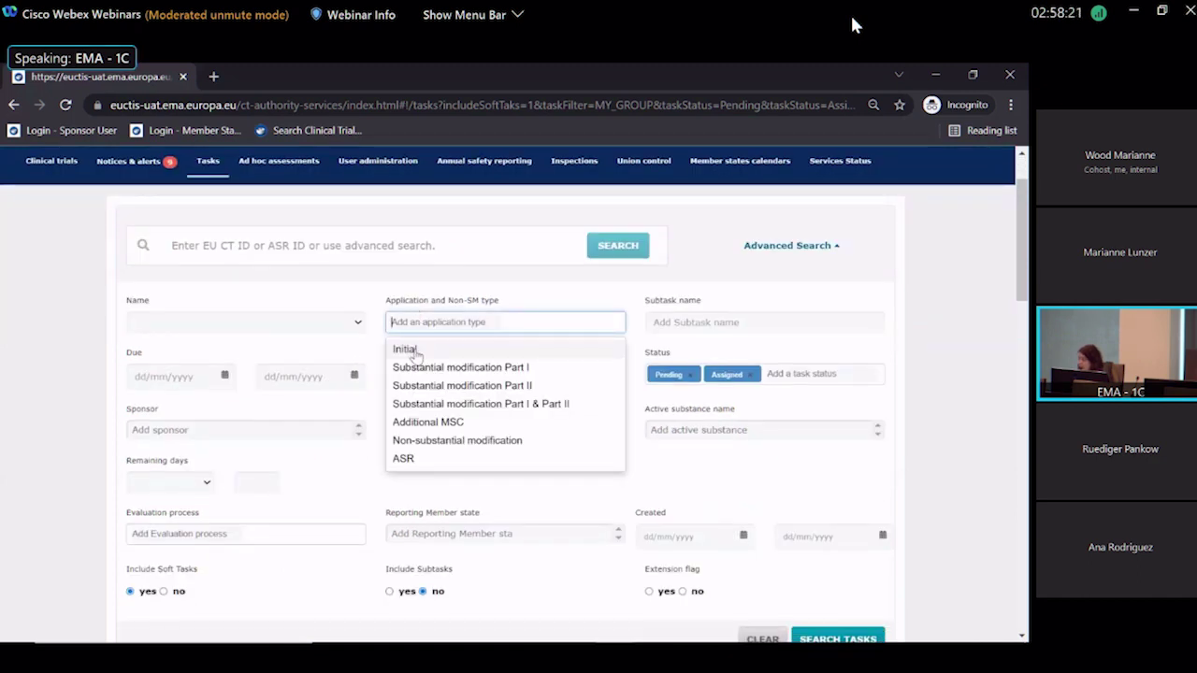
{"action": "left_click", "coordinate": [406, 349]}
{"action": "left_click", "coordinate": [353, 300]}
{"action": "scroll", "coordinate": [178, 449], "scroll_direction": "down", "scroll_amount": 1}
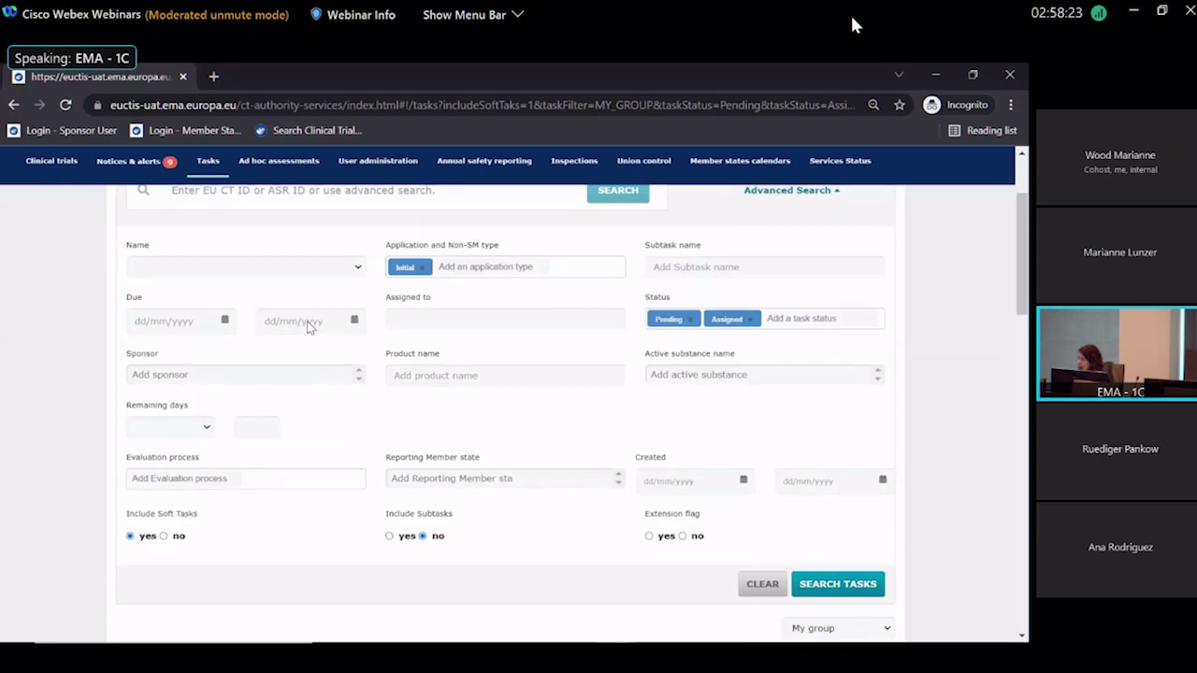
{"action": "left_click", "coordinate": [178, 453]}
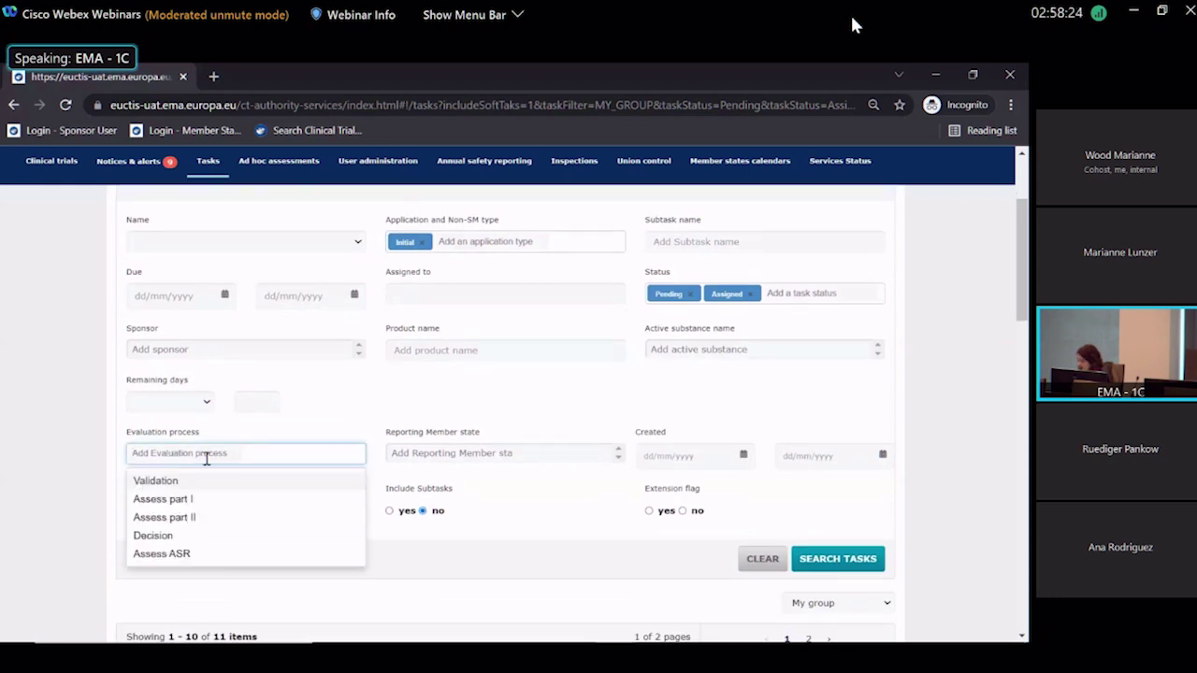
{"action": "left_click", "coordinate": [179, 500]}
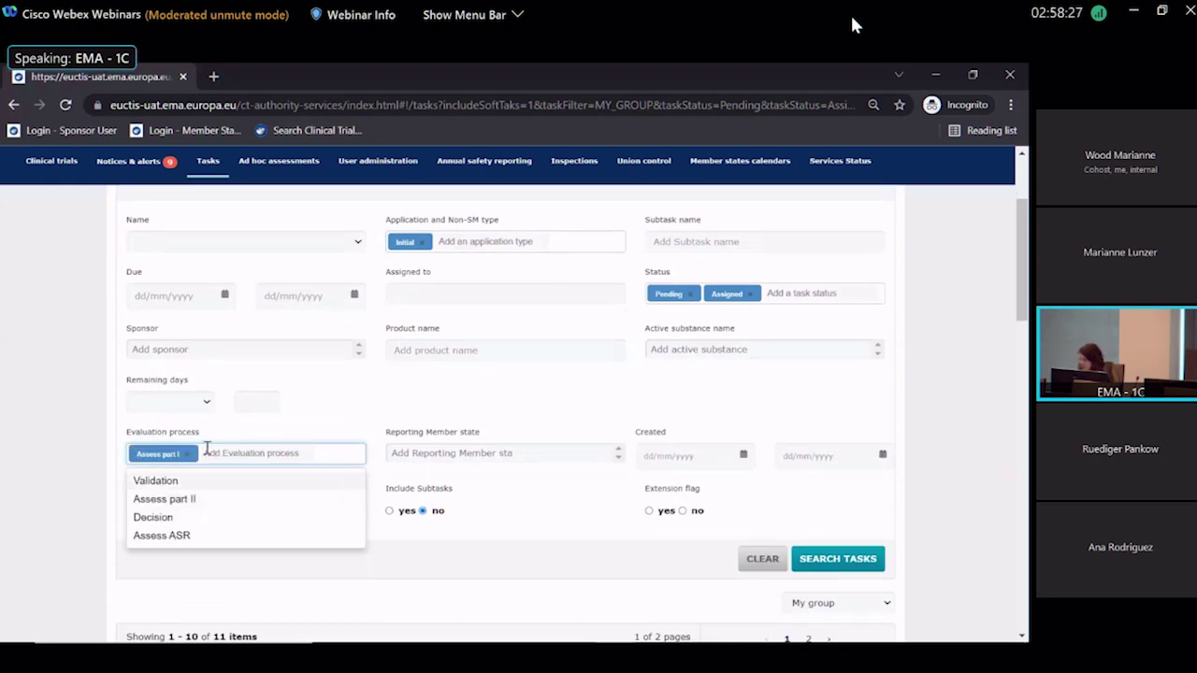
{"action": "scroll", "coordinate": [372, 426], "scroll_direction": "up", "scroll_amount": 2}
{"action": "left_click", "coordinate": [254, 331]}
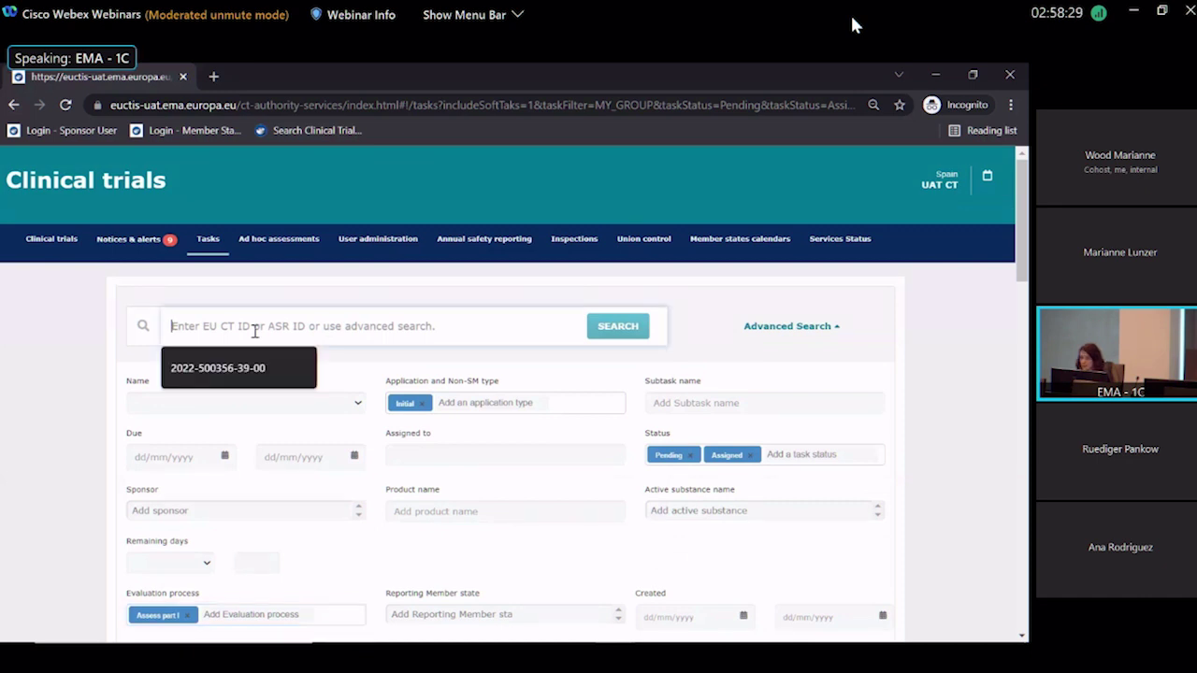
{"action": "left_click", "coordinate": [241, 370]}
{"action": "scroll", "coordinate": [533, 372], "scroll_direction": "down", "scroll_amount": 2}
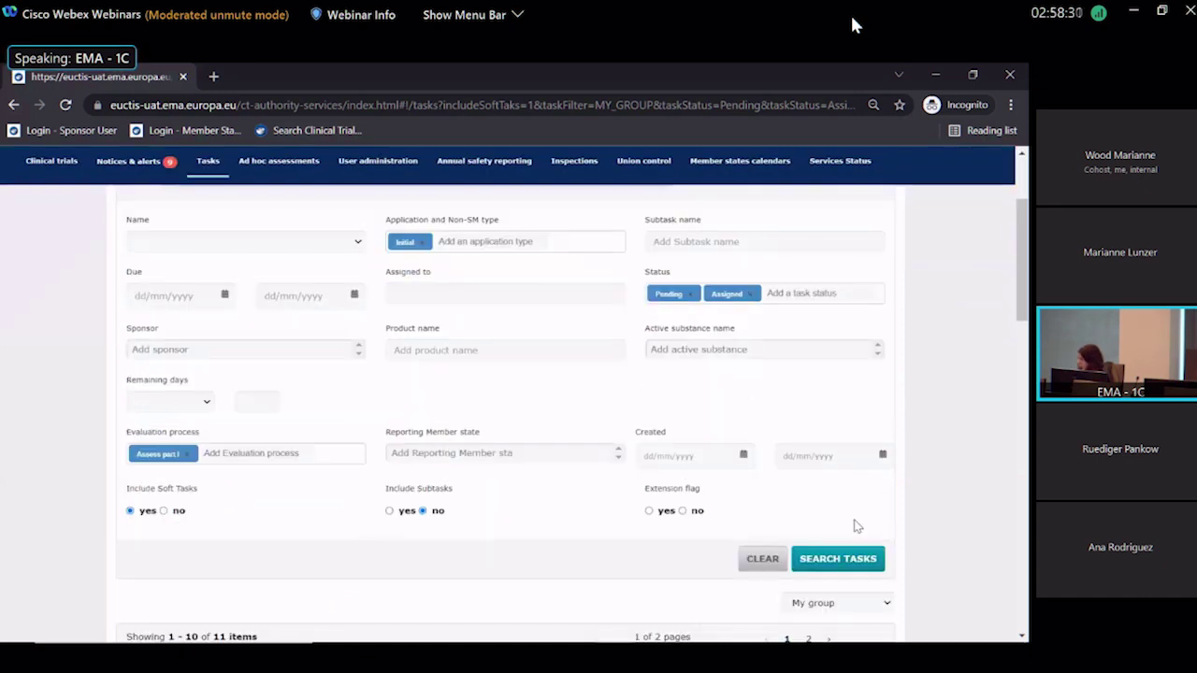
{"action": "left_click", "coordinate": [828, 559]}
{"action": "scroll", "coordinate": [383, 347], "scroll_direction": "down", "scroll_amount": 1}
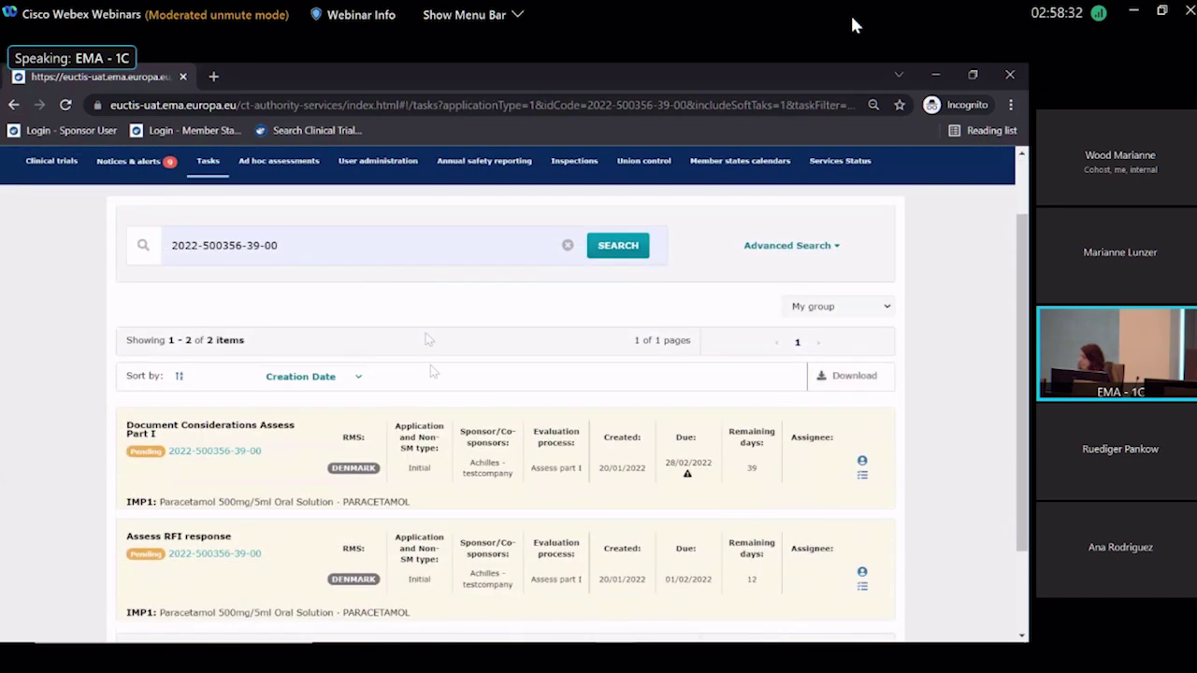
{"action": "scroll", "coordinate": [311, 419], "scroll_direction": "down", "scroll_amount": 1}
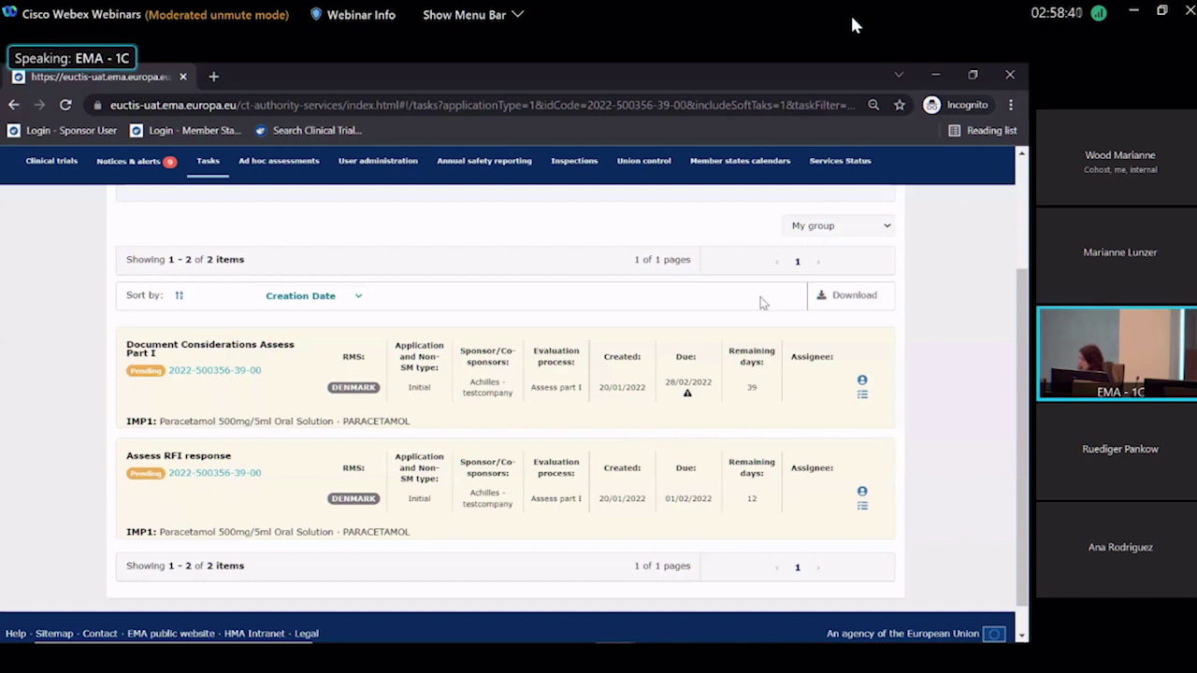
{"action": "left_click", "coordinate": [937, 80]}
Step: In Denmark's Tasks page, set the Advanced Search application type to Initial
{"action": "left_click", "coordinate": [208, 160]}
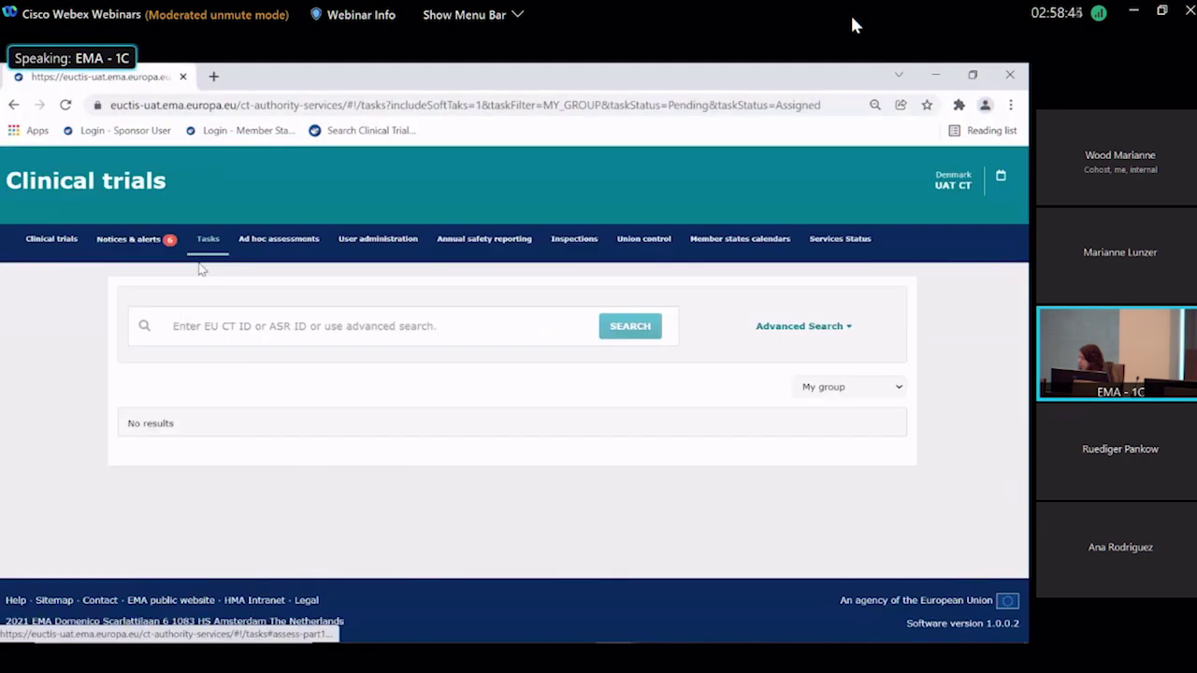
{"action": "scroll", "coordinate": [355, 328], "scroll_direction": "down", "scroll_amount": 1}
{"action": "left_click", "coordinate": [750, 248]}
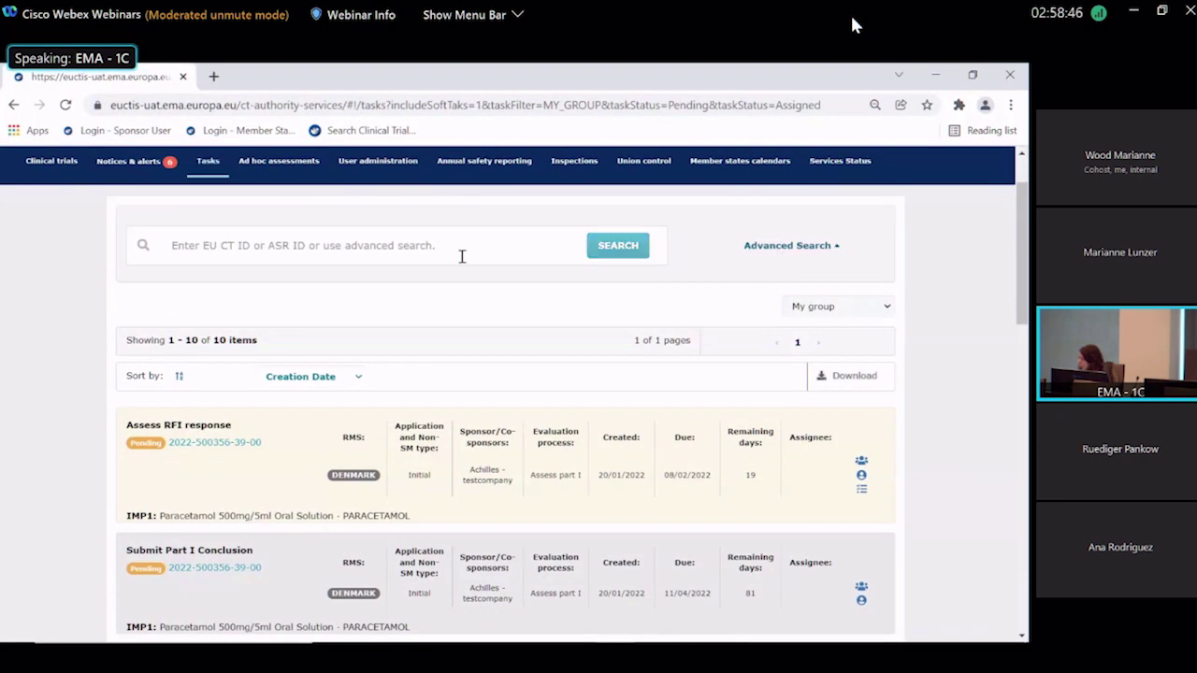
{"action": "left_click", "coordinate": [421, 323]}
{"action": "left_click", "coordinate": [411, 349]}
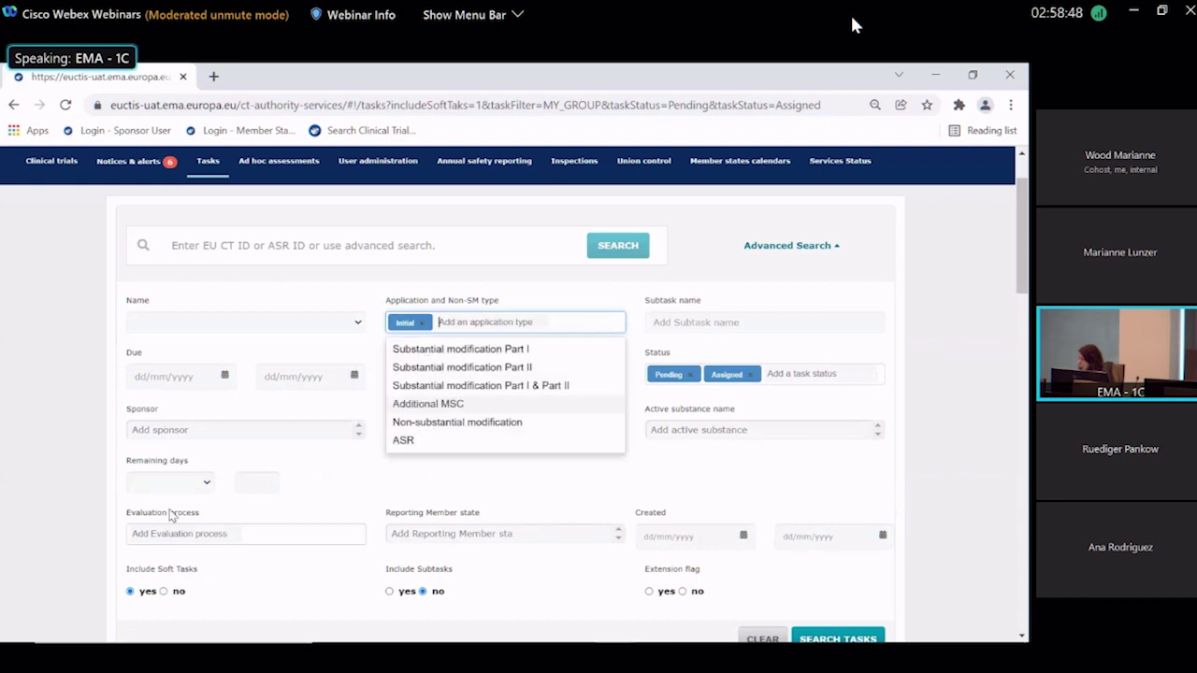
{"action": "left_click", "coordinate": [169, 533]}
{"action": "left_click", "coordinate": [177, 582]}
{"action": "left_click", "coordinate": [245, 238]}
{"action": "left_click", "coordinate": [246, 289]}
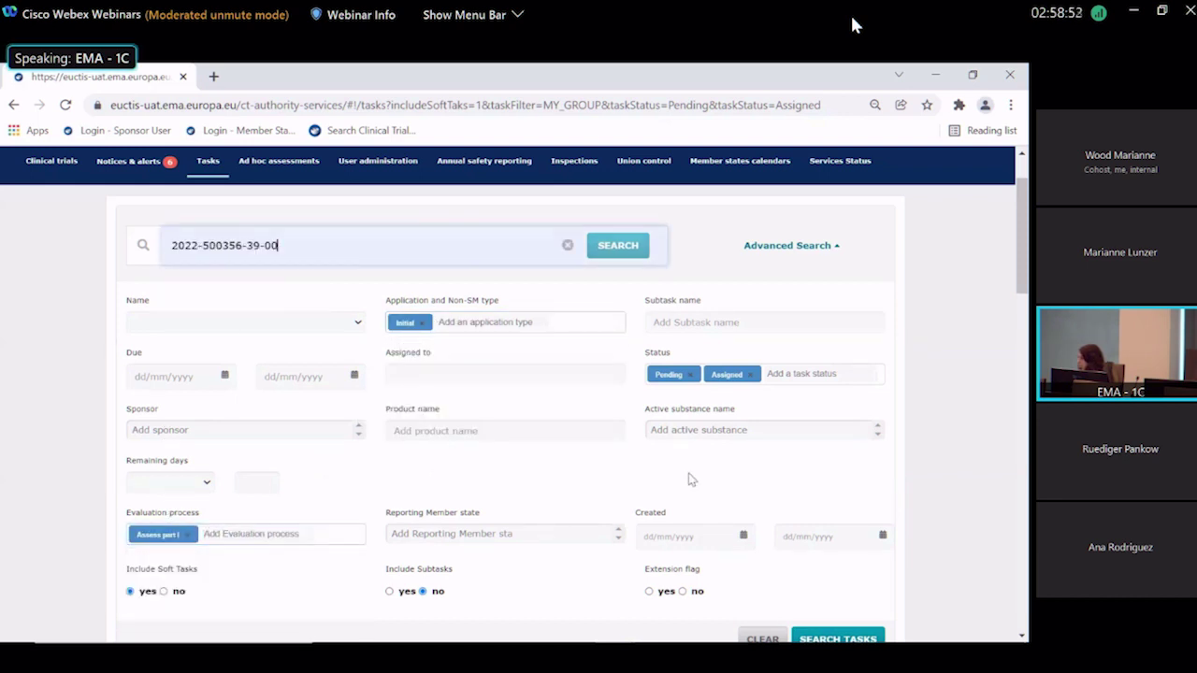
{"action": "scroll", "coordinate": [748, 402], "scroll_direction": "down", "scroll_amount": 3}
{"action": "left_click", "coordinate": [848, 407]}
{"action": "scroll", "coordinate": [294, 374], "scroll_direction": "down", "scroll_amount": 3}
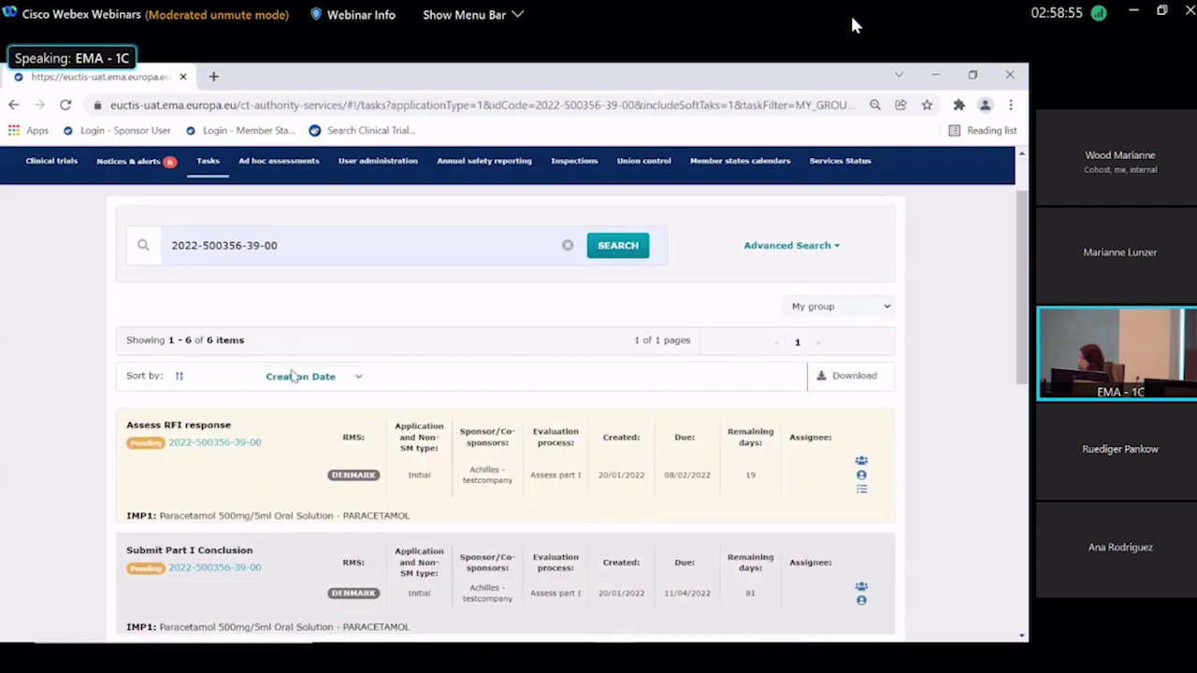
{"action": "scroll", "coordinate": [309, 355], "scroll_direction": "down", "scroll_amount": 1}
{"action": "scroll", "coordinate": [309, 327], "scroll_direction": "down", "scroll_amount": 1}
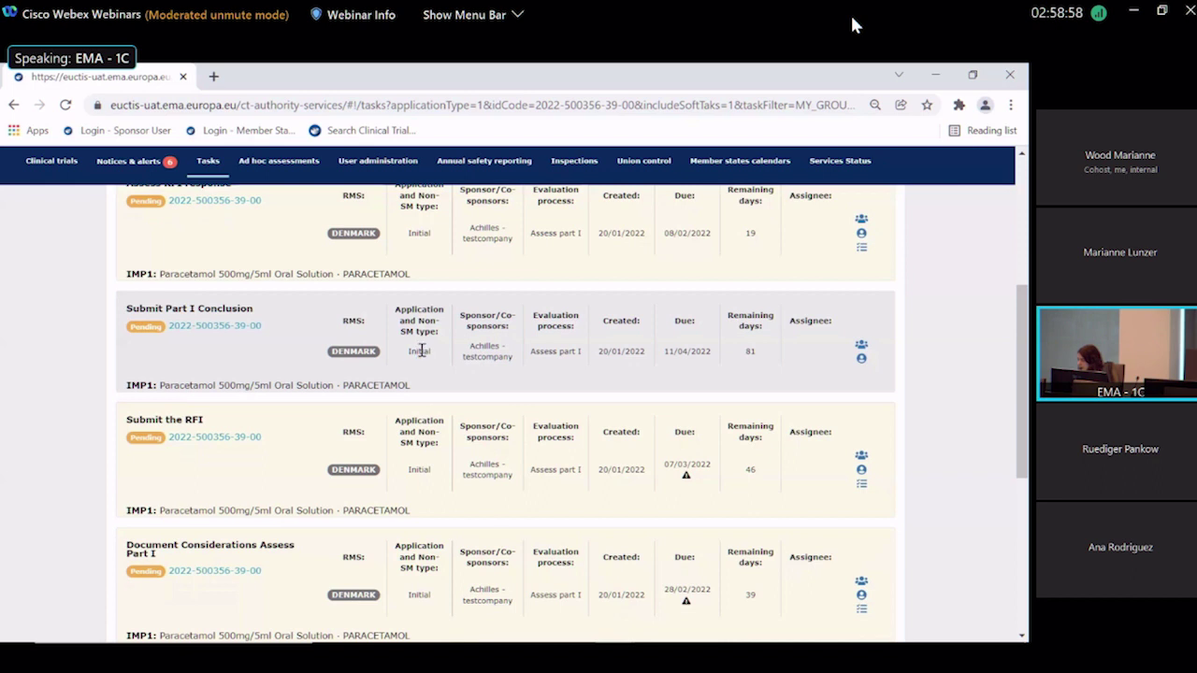
{"action": "scroll", "coordinate": [267, 425], "scroll_direction": "down", "scroll_amount": 1}
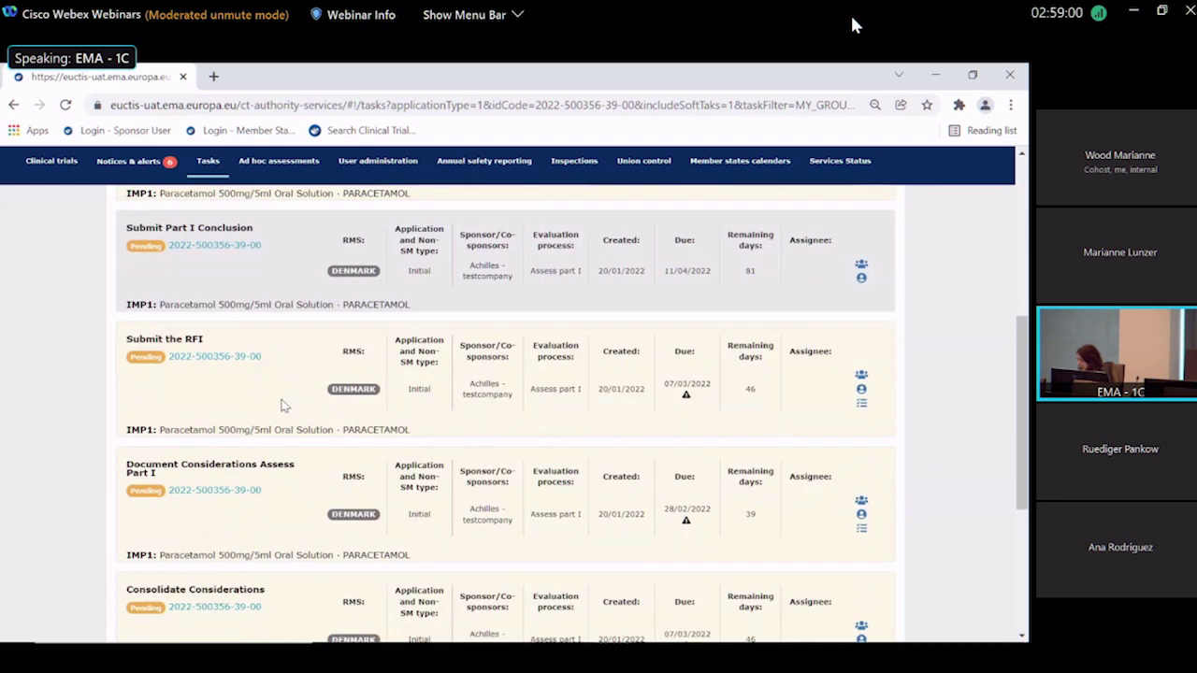
{"action": "scroll", "coordinate": [318, 383], "scroll_direction": "down", "scroll_amount": 2}
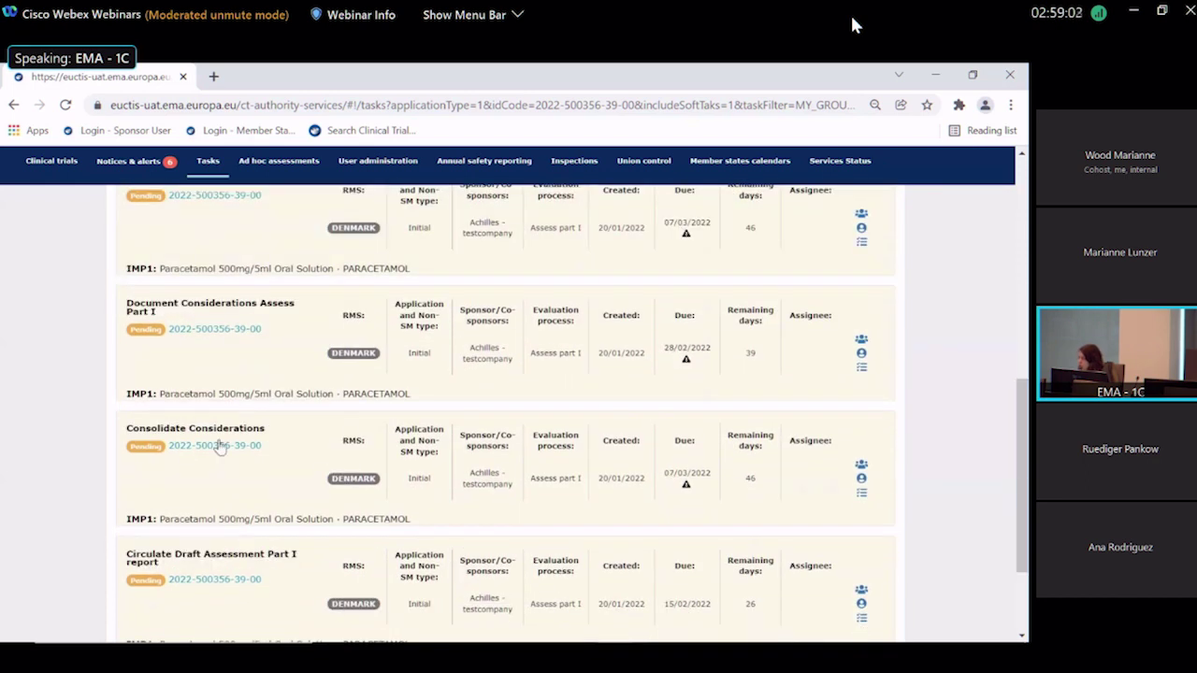
{"action": "scroll", "coordinate": [344, 442], "scroll_direction": "down", "scroll_amount": 1}
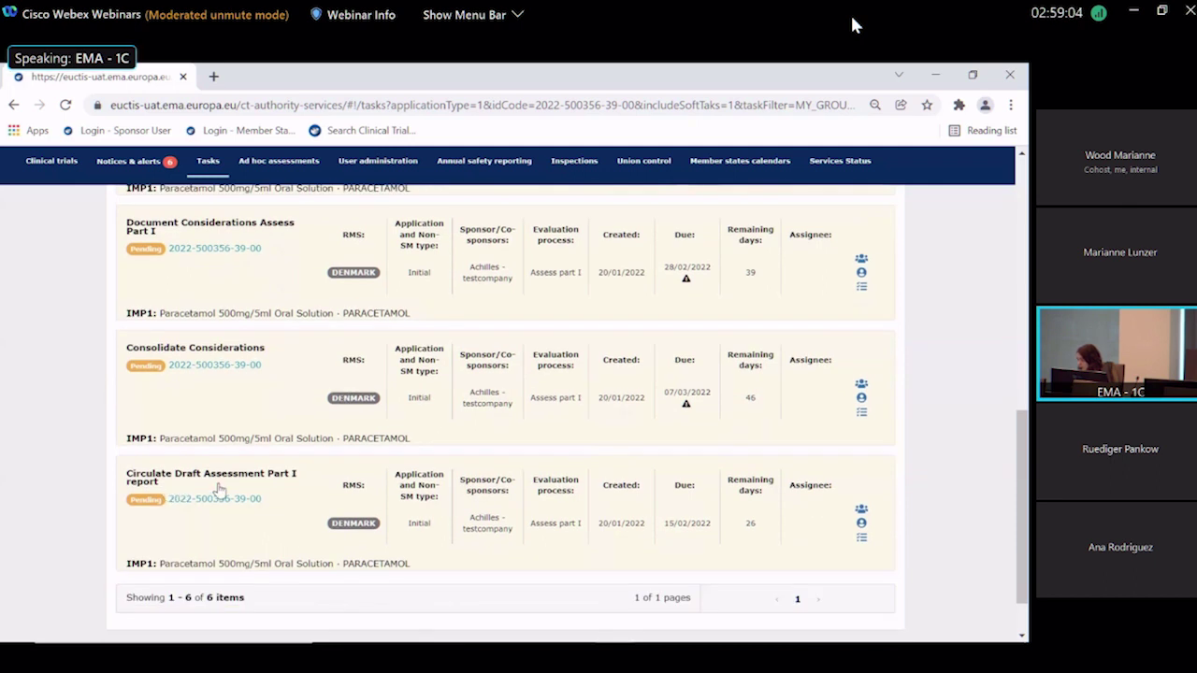
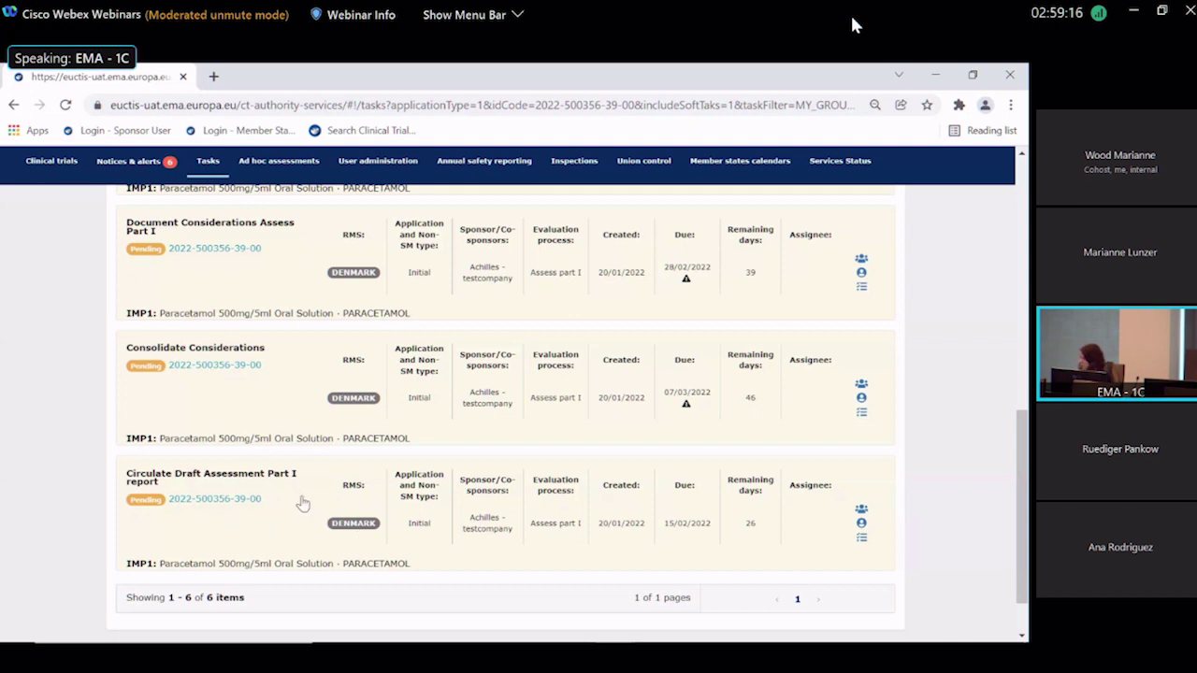
Step: Open the Circulate Draft Assessment Part I report task
{"action": "scroll", "coordinate": [302, 503], "scroll_direction": "up", "scroll_amount": 3}
{"action": "scroll", "coordinate": [297, 456], "scroll_direction": "down", "scroll_amount": 1}
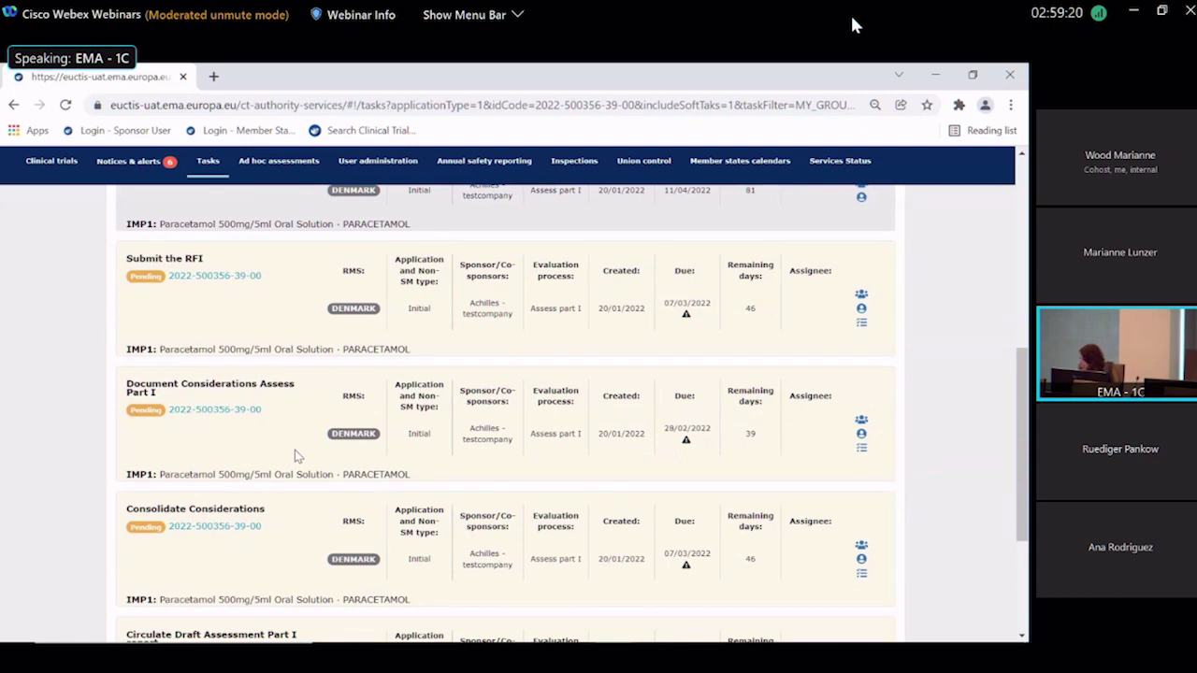
{"action": "scroll", "coordinate": [281, 459], "scroll_direction": "up", "scroll_amount": 2}
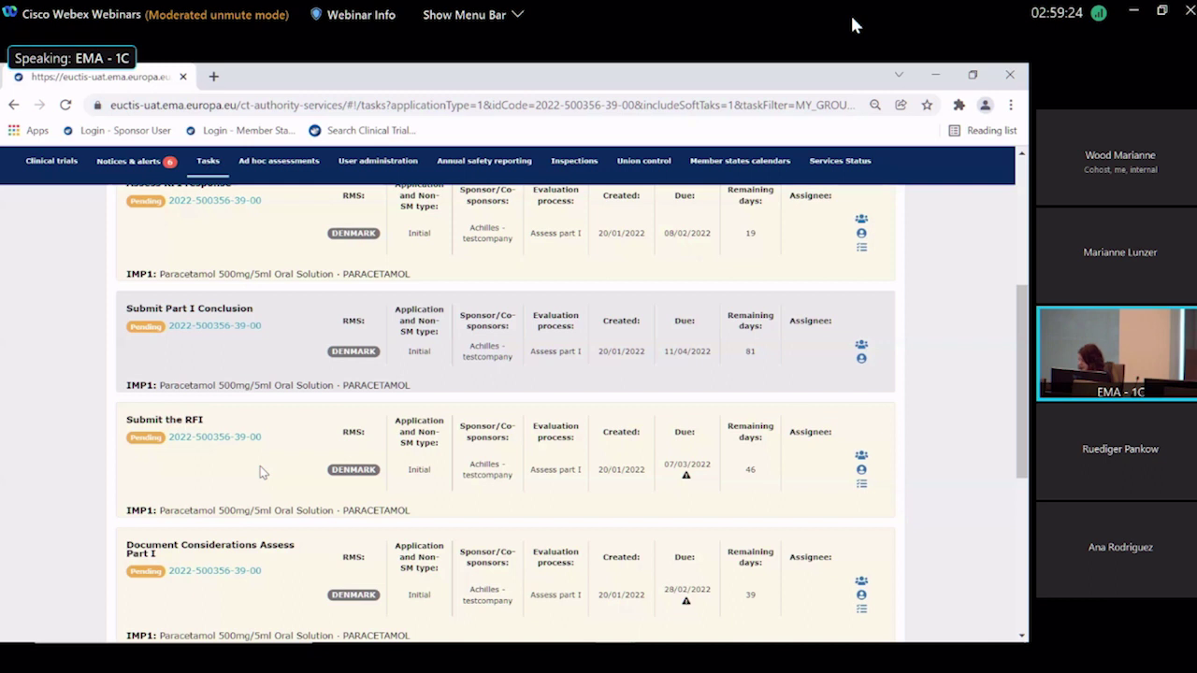
{"action": "scroll", "coordinate": [262, 472], "scroll_direction": "down", "scroll_amount": 5}
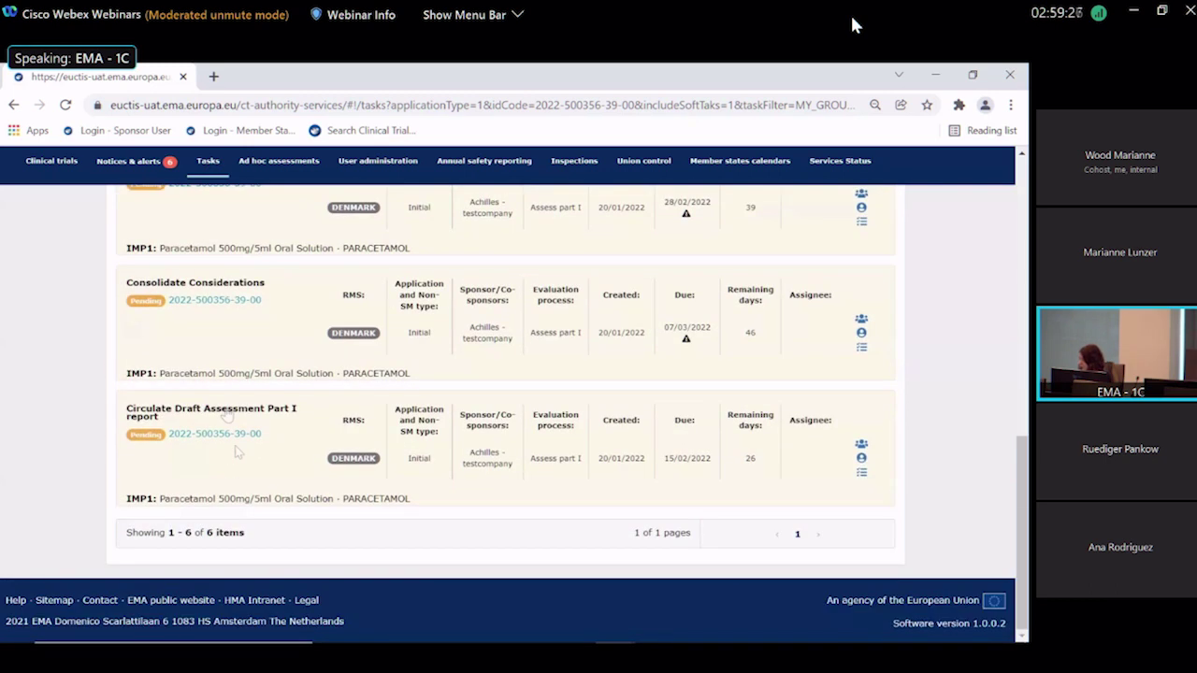
{"action": "left_click", "coordinate": [227, 414]}
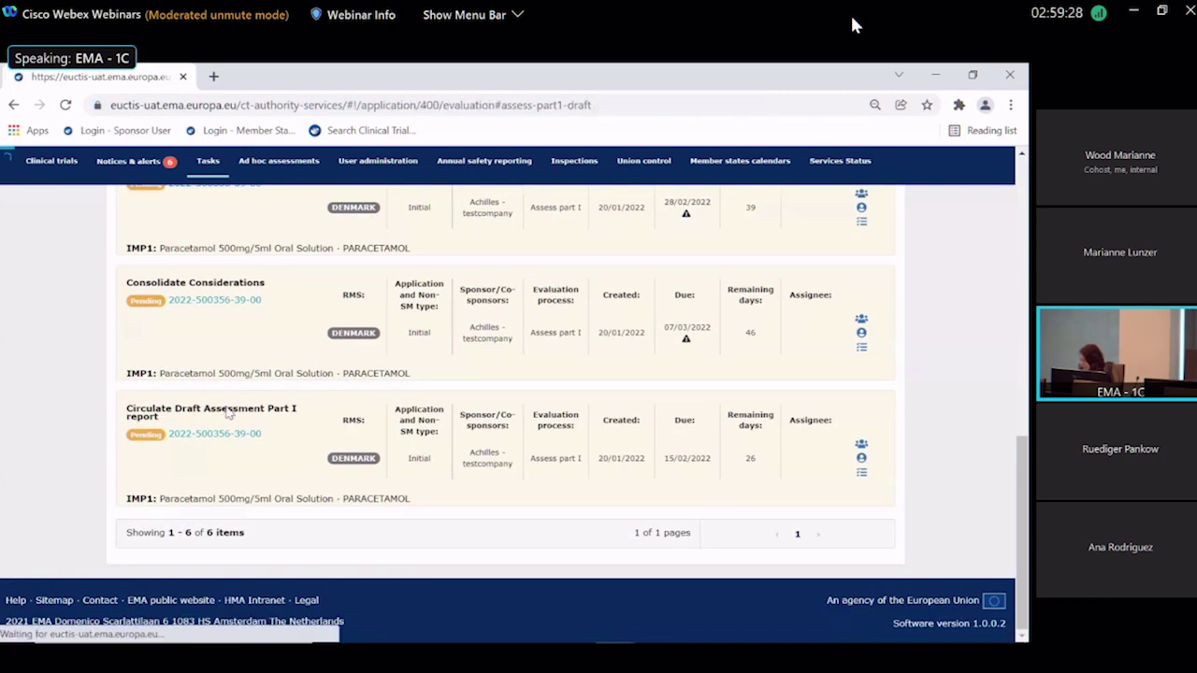
Step: Unlock the Draft Assessment Report so Part I Sections 1–7 become editable
{"action": "scroll", "coordinate": [424, 429], "scroll_direction": "down", "scroll_amount": 6}
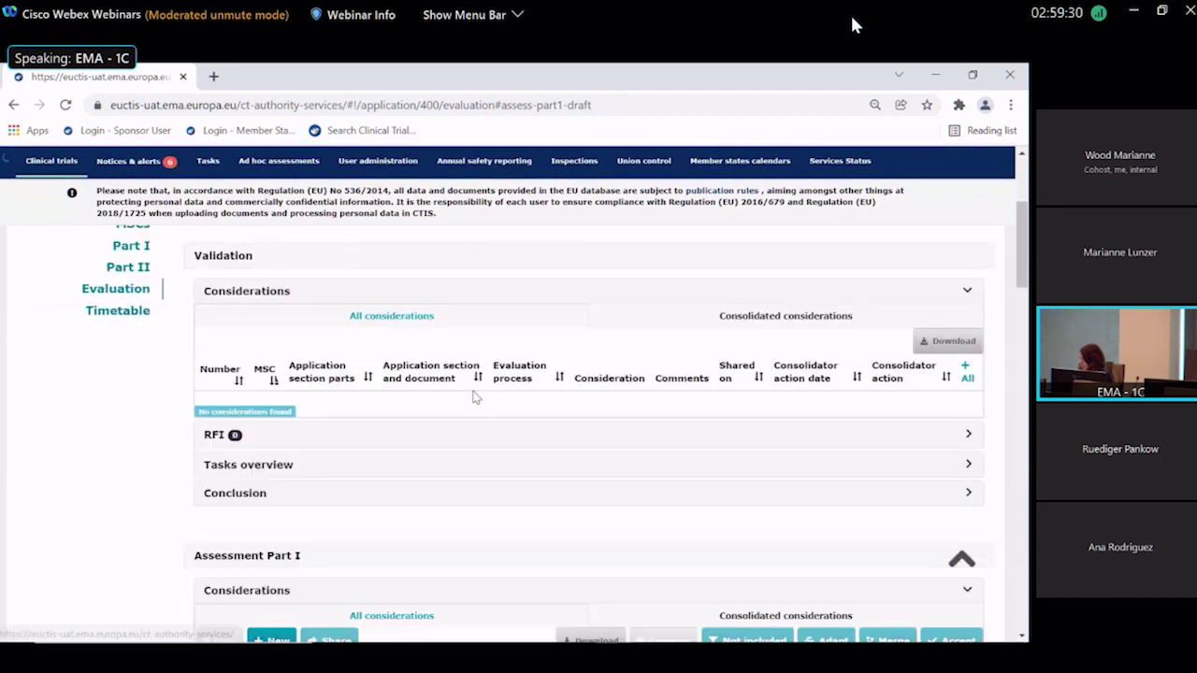
{"action": "scroll", "coordinate": [455, 388], "scroll_direction": "down", "scroll_amount": 1}
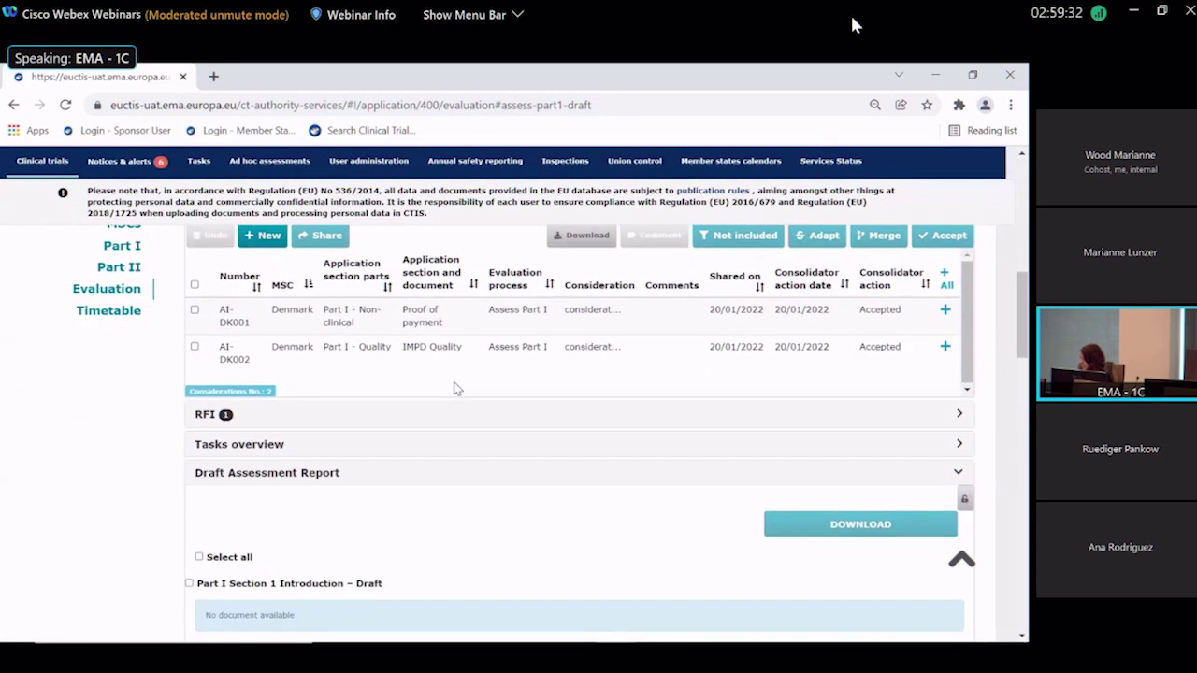
{"action": "scroll", "coordinate": [317, 346], "scroll_direction": "up", "scroll_amount": 3}
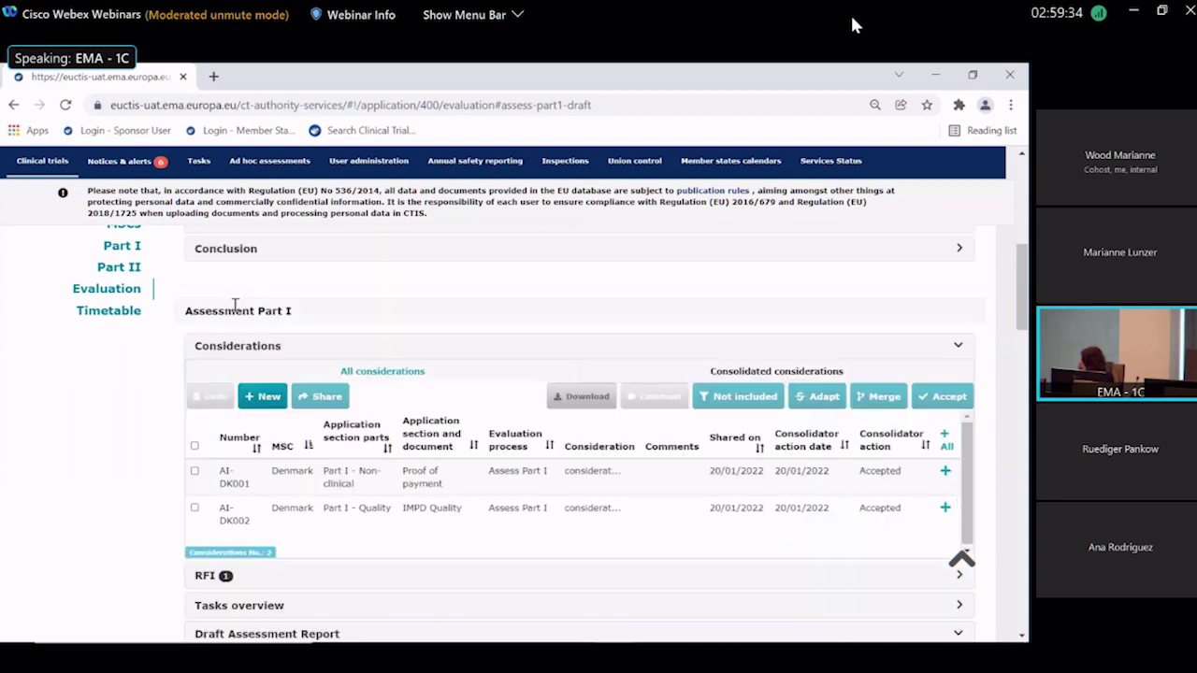
{"action": "scroll", "coordinate": [308, 368], "scroll_direction": "down", "scroll_amount": 4}
{"action": "scroll", "coordinate": [309, 369], "scroll_direction": "down", "scroll_amount": 1}
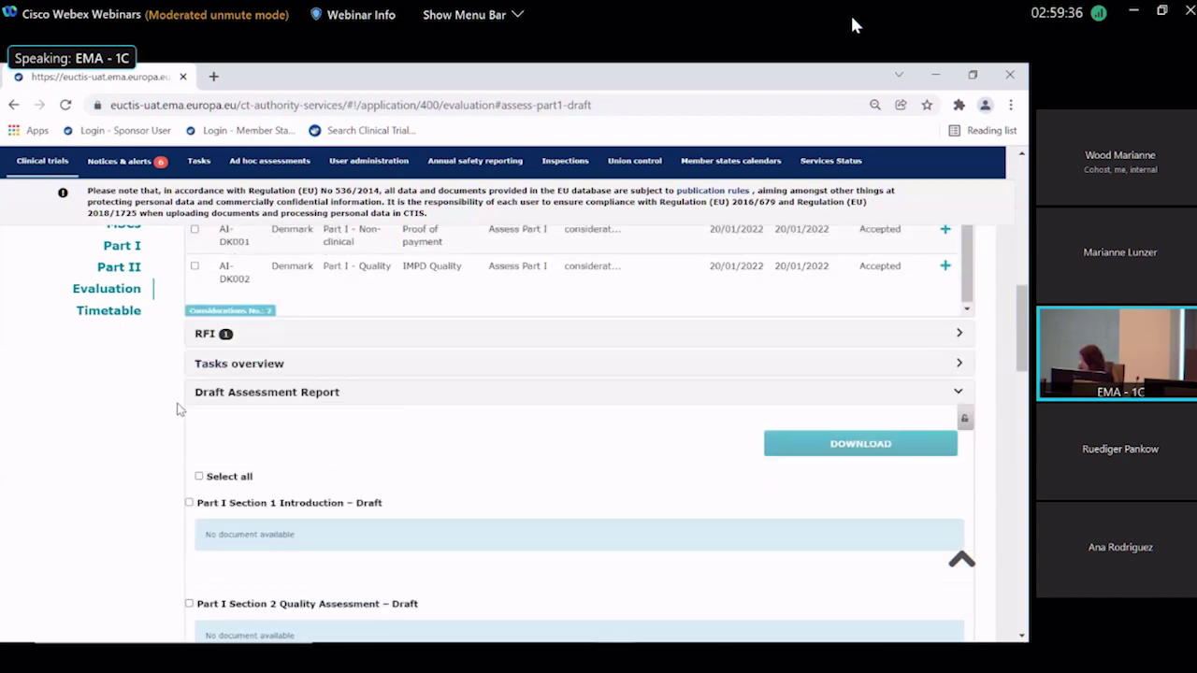
{"action": "left_click", "coordinate": [967, 418]}
{"action": "scroll", "coordinate": [365, 436], "scroll_direction": "down", "scroll_amount": 3}
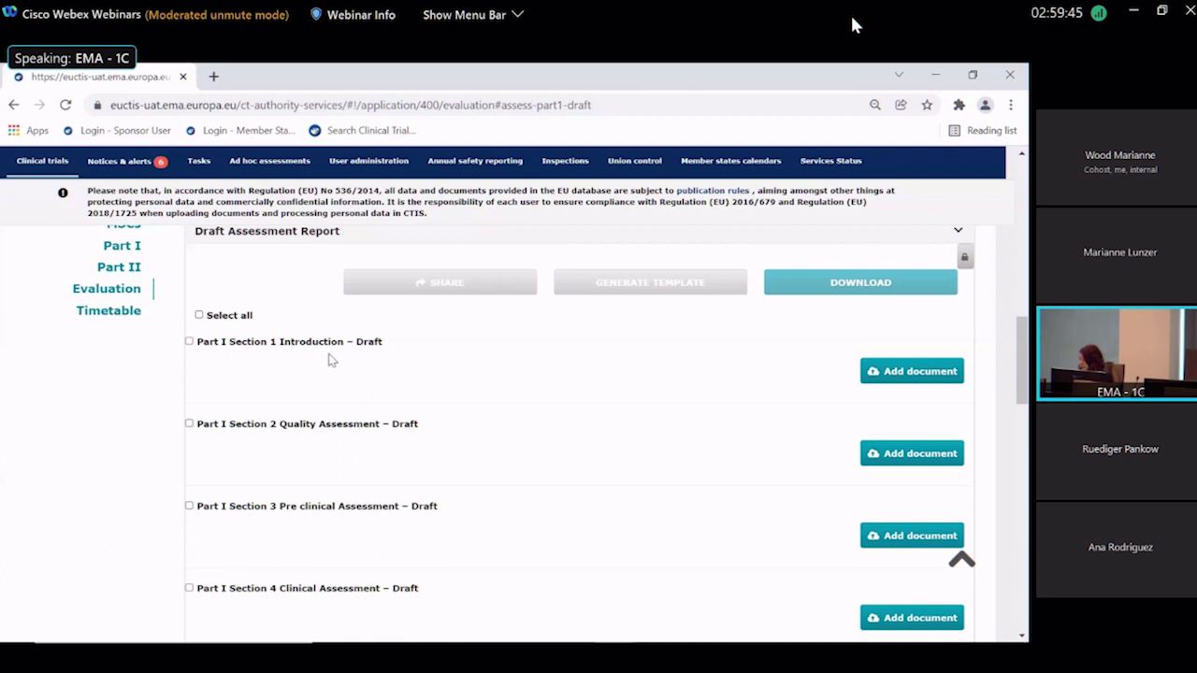
{"action": "scroll", "coordinate": [328, 353], "scroll_direction": "down", "scroll_amount": 2}
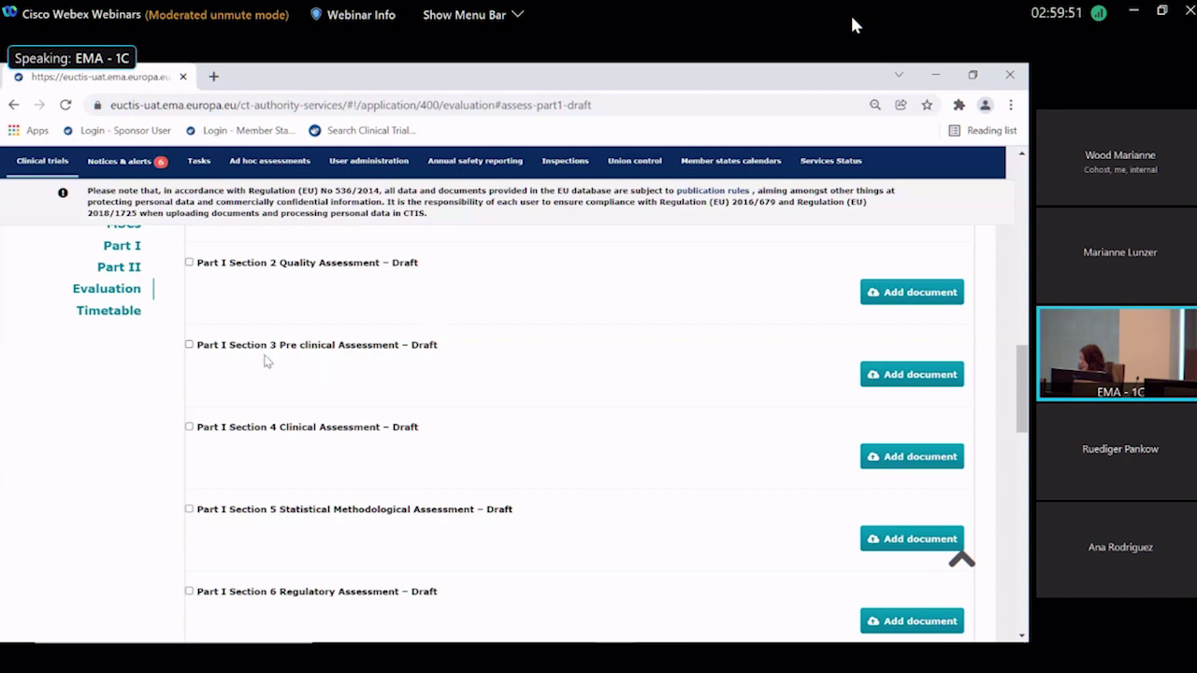
{"action": "scroll", "coordinate": [439, 374], "scroll_direction": "down", "scroll_amount": 3}
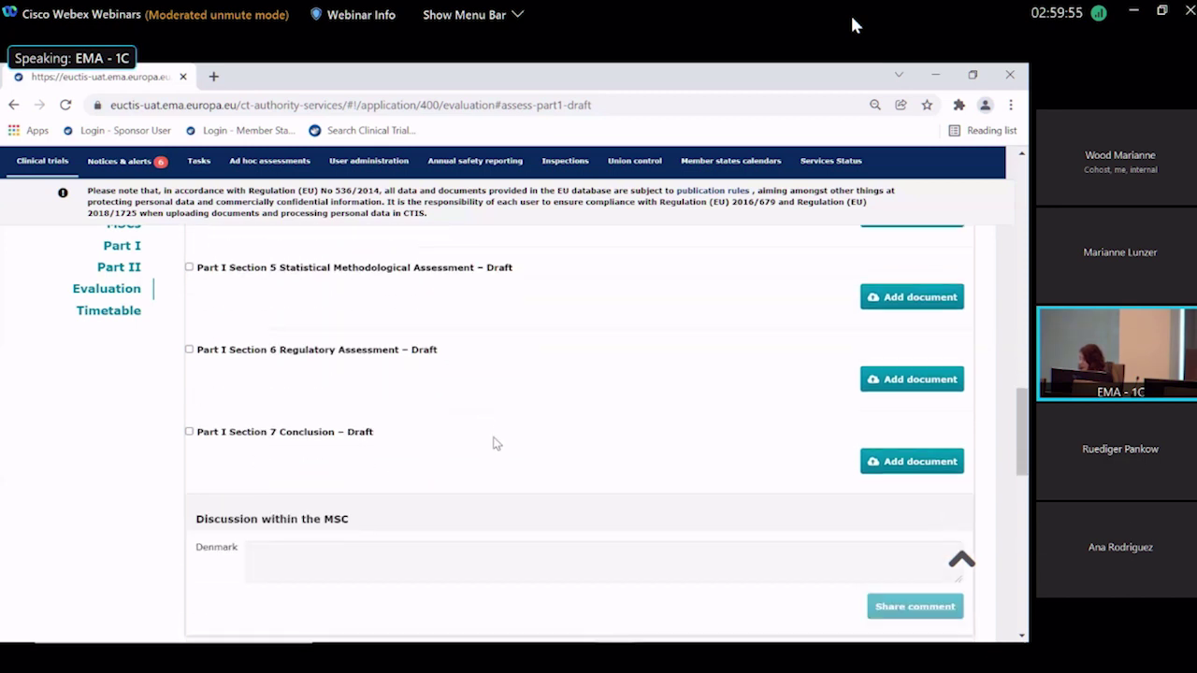
{"action": "scroll", "coordinate": [458, 453], "scroll_direction": "up", "scroll_amount": 3}
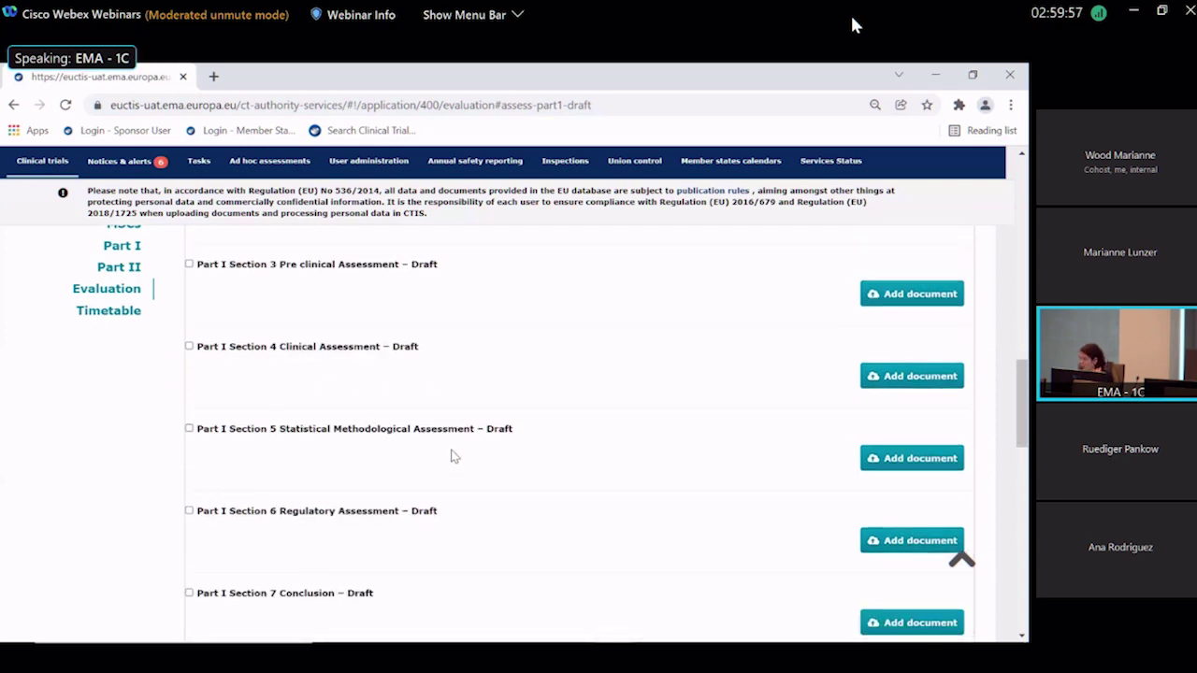
{"action": "scroll", "coordinate": [452, 446], "scroll_direction": "up", "scroll_amount": 4}
{"action": "scroll", "coordinate": [293, 443], "scroll_direction": "down", "scroll_amount": 1}
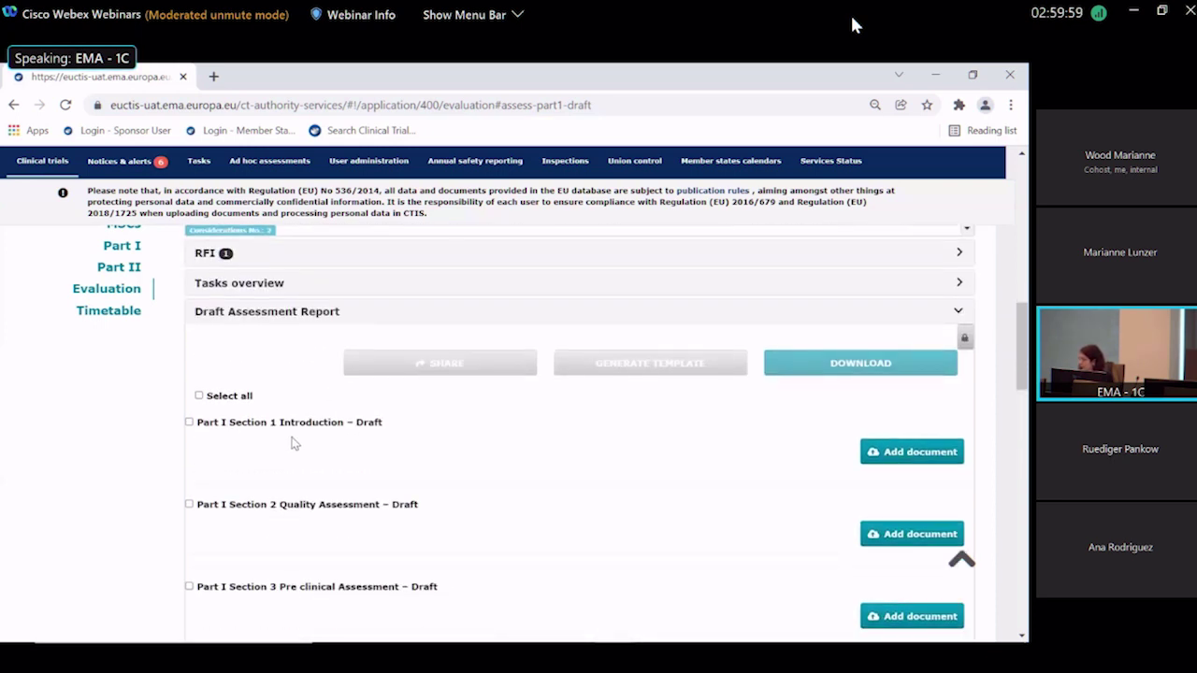
Step: Generate and download .docx templates for Part I Sections 1–3, then clear those section selections
{"action": "left_click", "coordinate": [188, 423]}
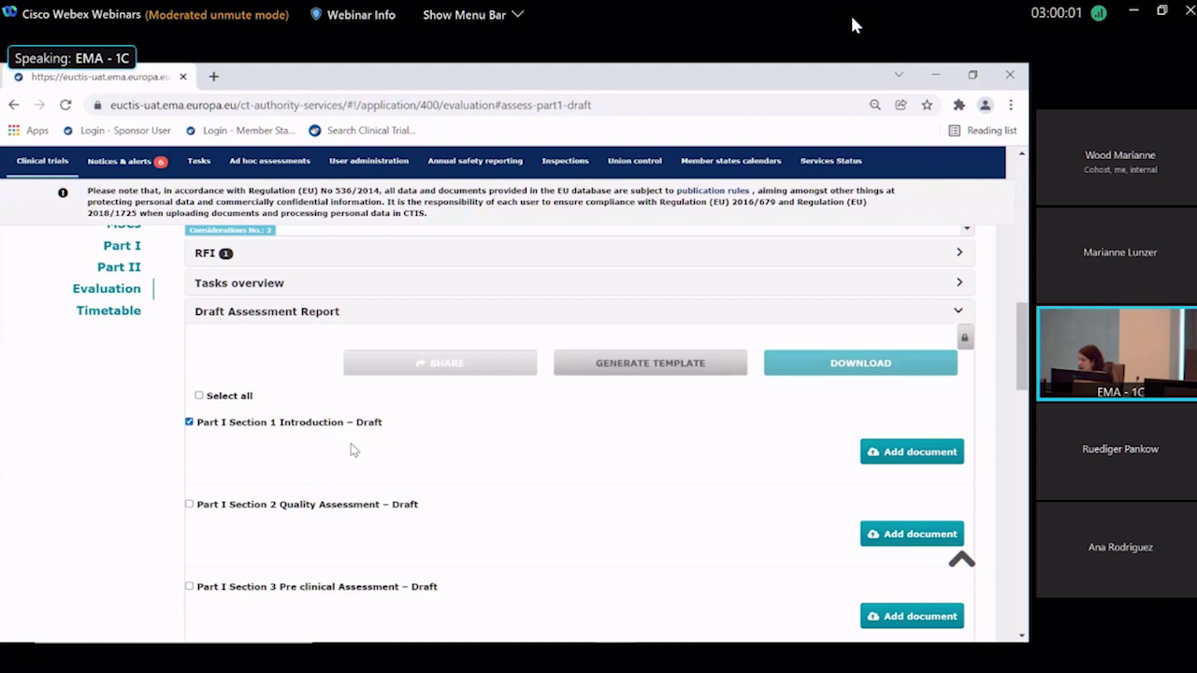
{"action": "scroll", "coordinate": [416, 454], "scroll_direction": "down", "scroll_amount": 1}
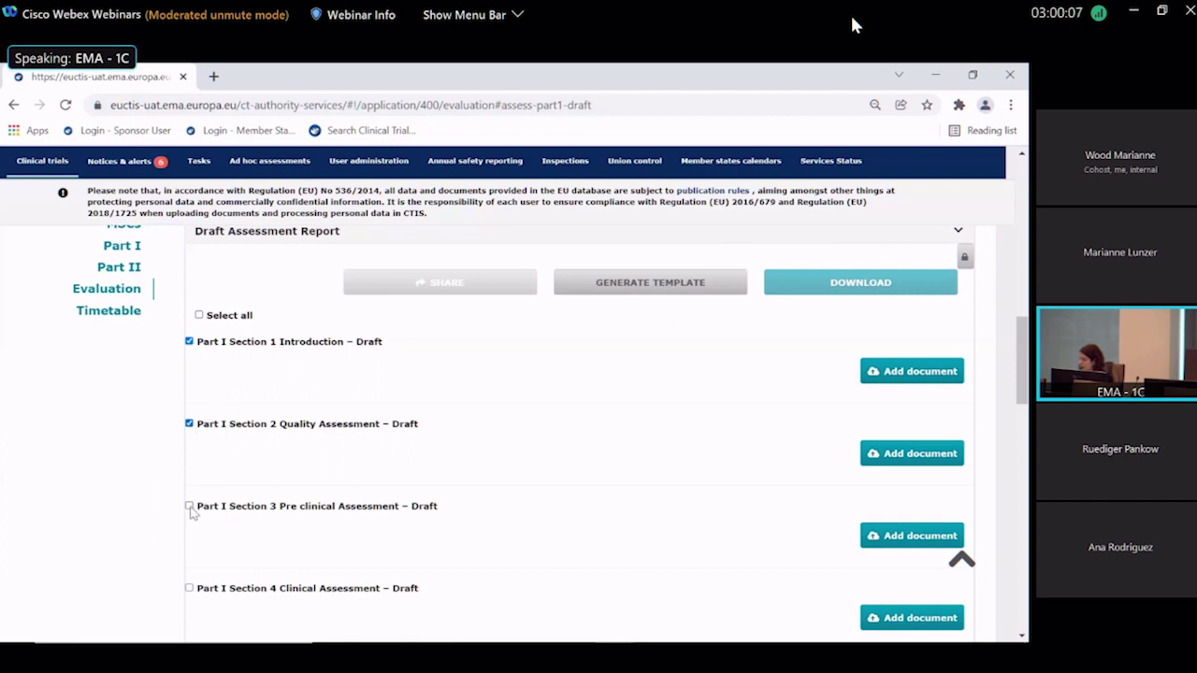
{"action": "left_click", "coordinate": [636, 292]}
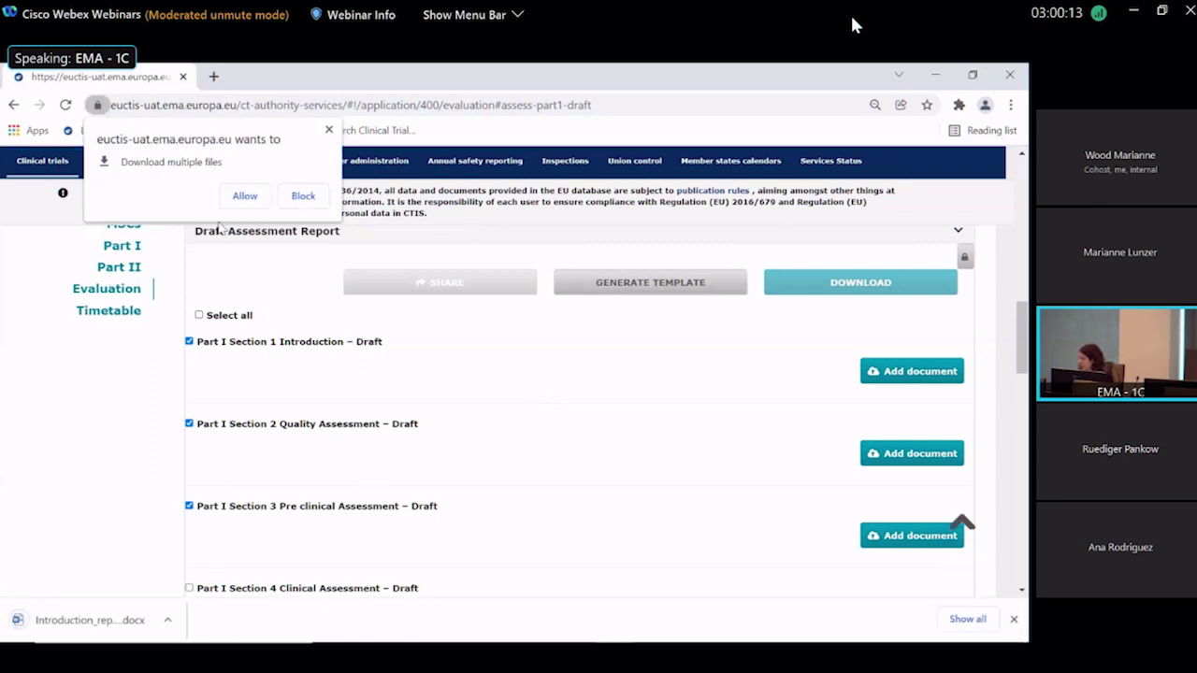
{"action": "left_click", "coordinate": [245, 197]}
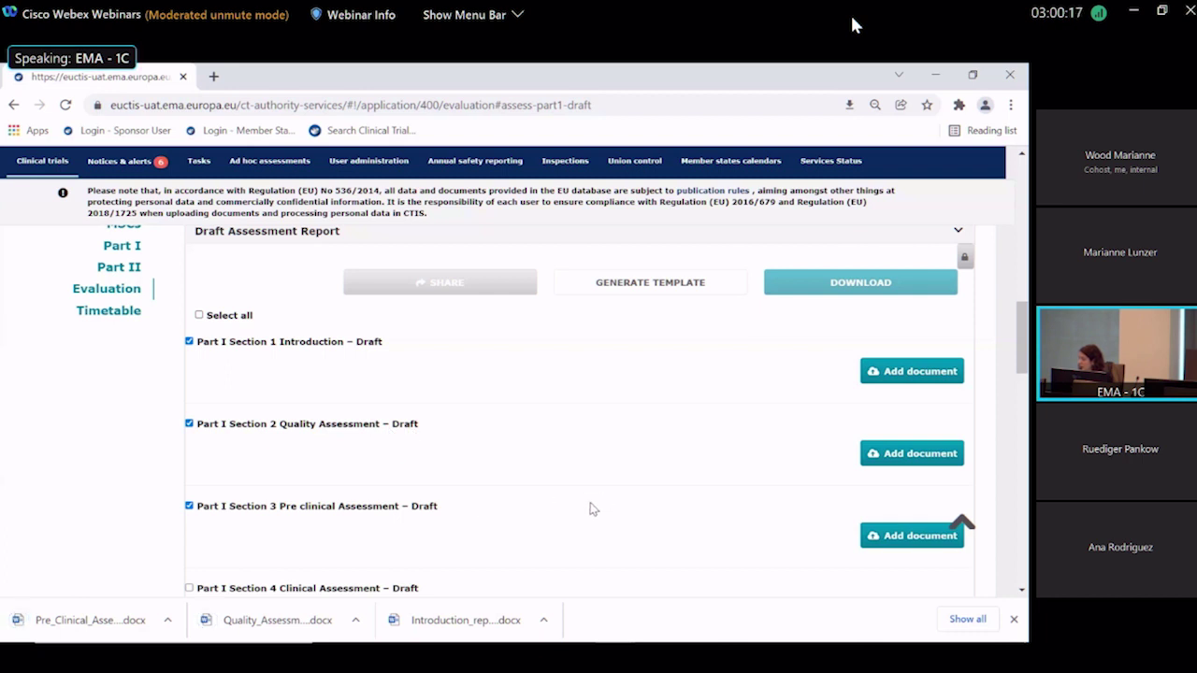
{"action": "left_click", "coordinate": [189, 341]}
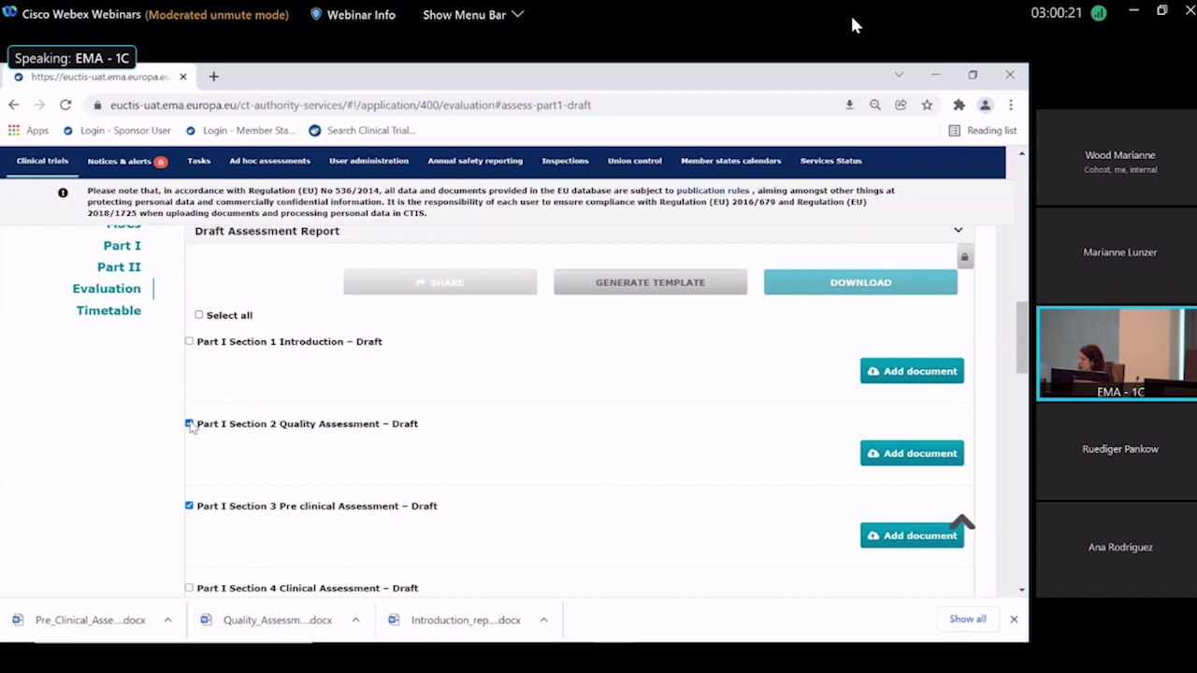
{"action": "left_click", "coordinate": [189, 506]}
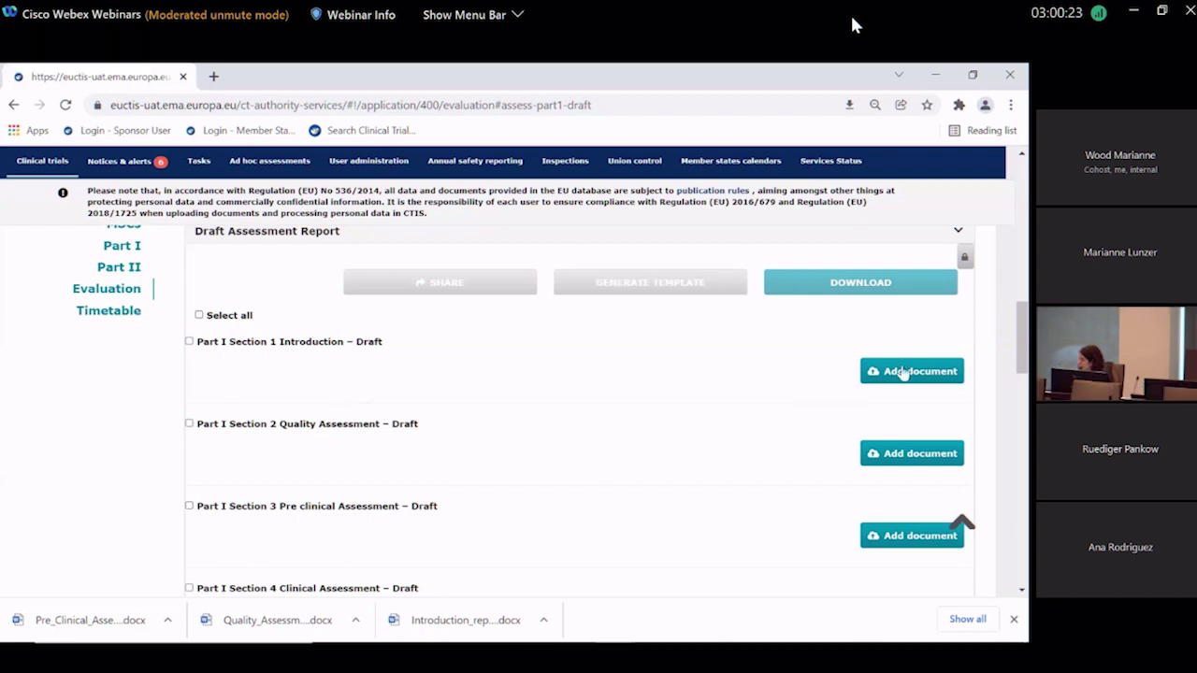
Step: Attach test.pdf to Part I Section 1 Introduction with the title 'draft assesstment report'
{"action": "left_click", "coordinate": [874, 372]}
{"action": "left_click", "coordinate": [550, 231]}
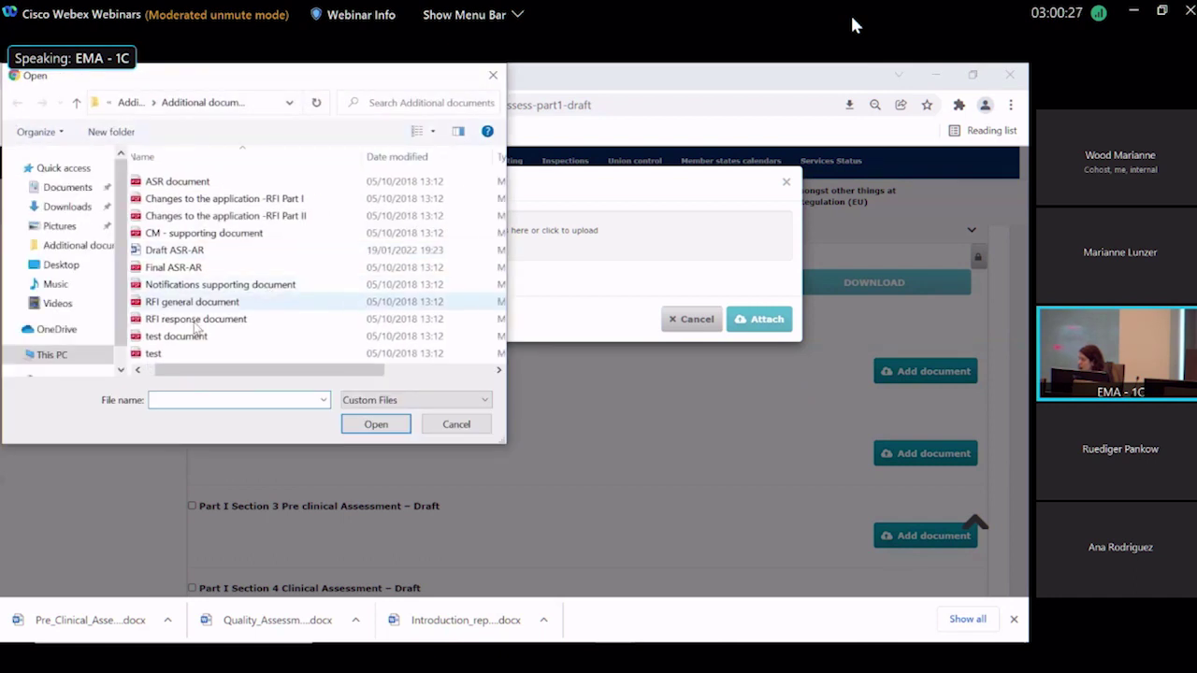
{"action": "left_click", "coordinate": [183, 353]}
{"action": "left_click", "coordinate": [376, 423]}
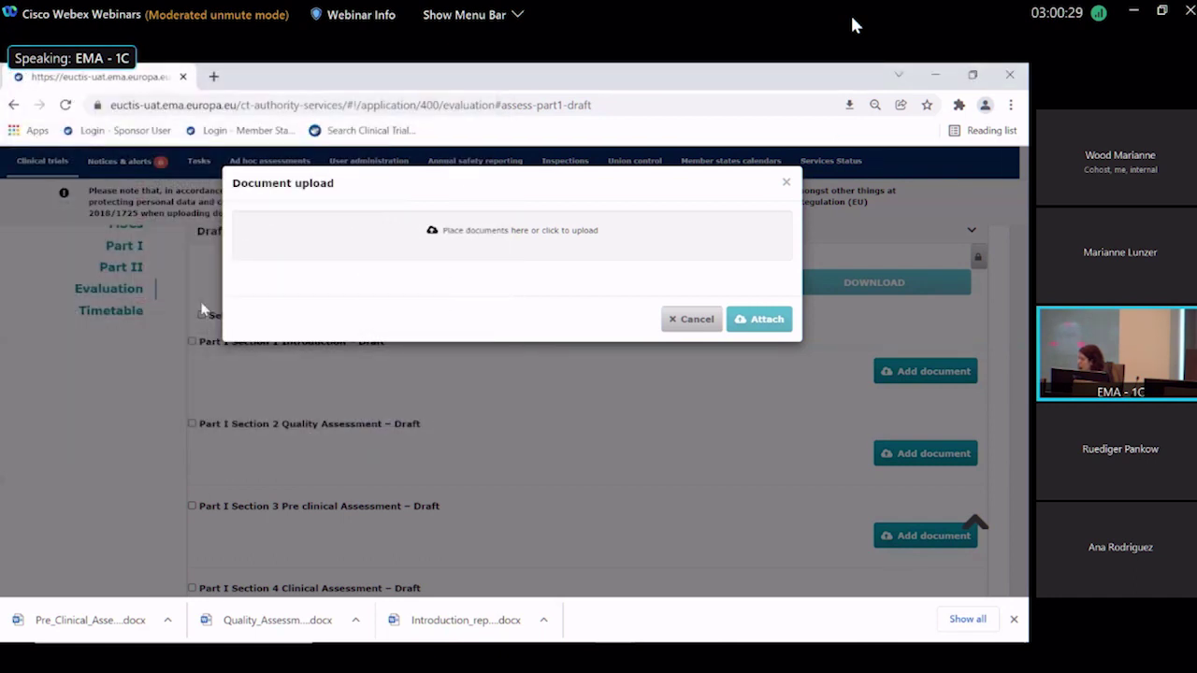
{"action": "left_click_drag", "start_coordinate": [313, 323], "coordinate": [221, 332]}
{"action": "type", "text": "draft assesstment report"}
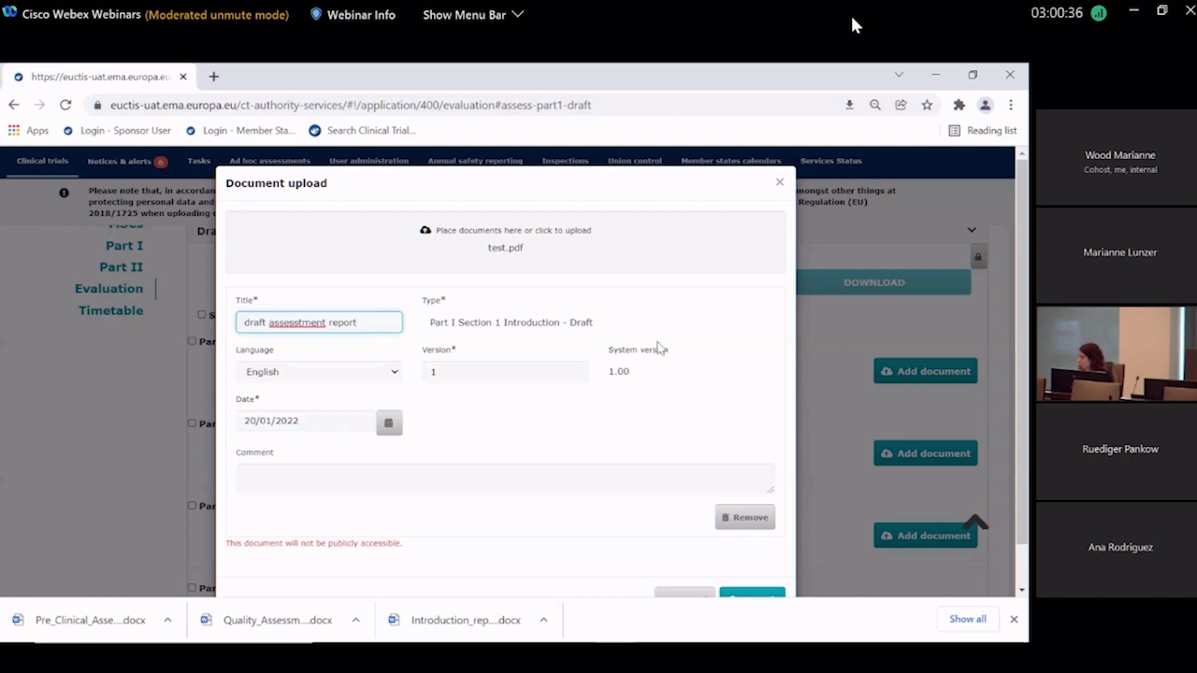
{"action": "scroll", "coordinate": [593, 476], "scroll_direction": "down", "scroll_amount": 2}
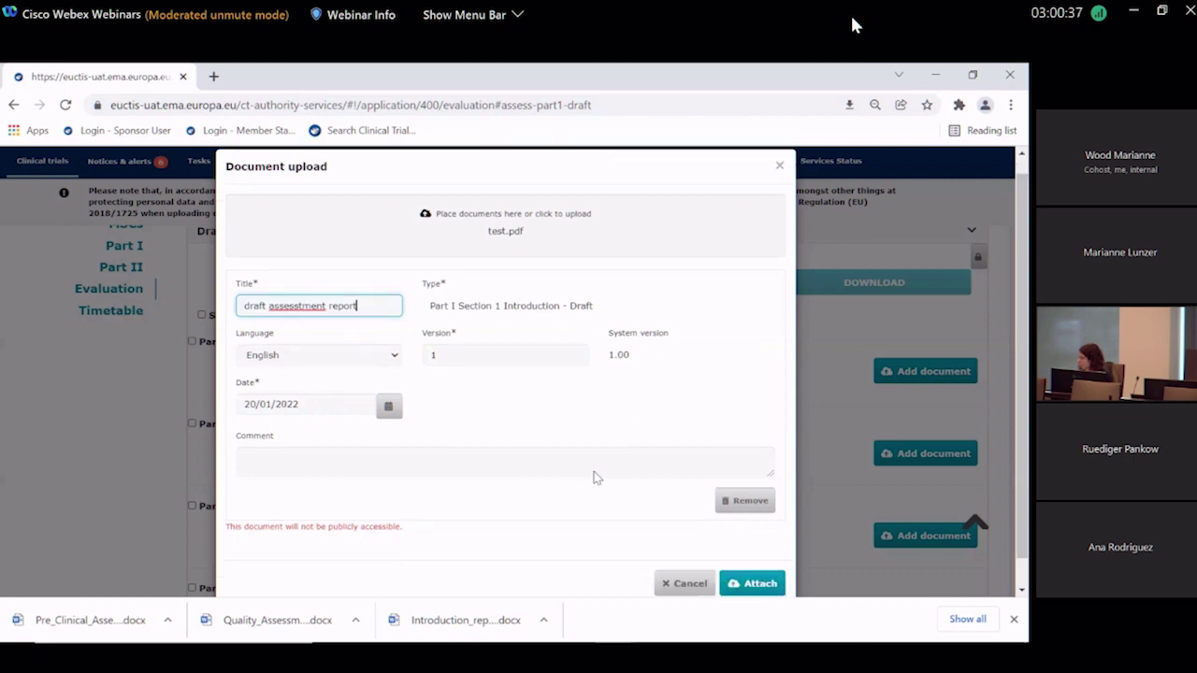
{"action": "left_click", "coordinate": [754, 553]}
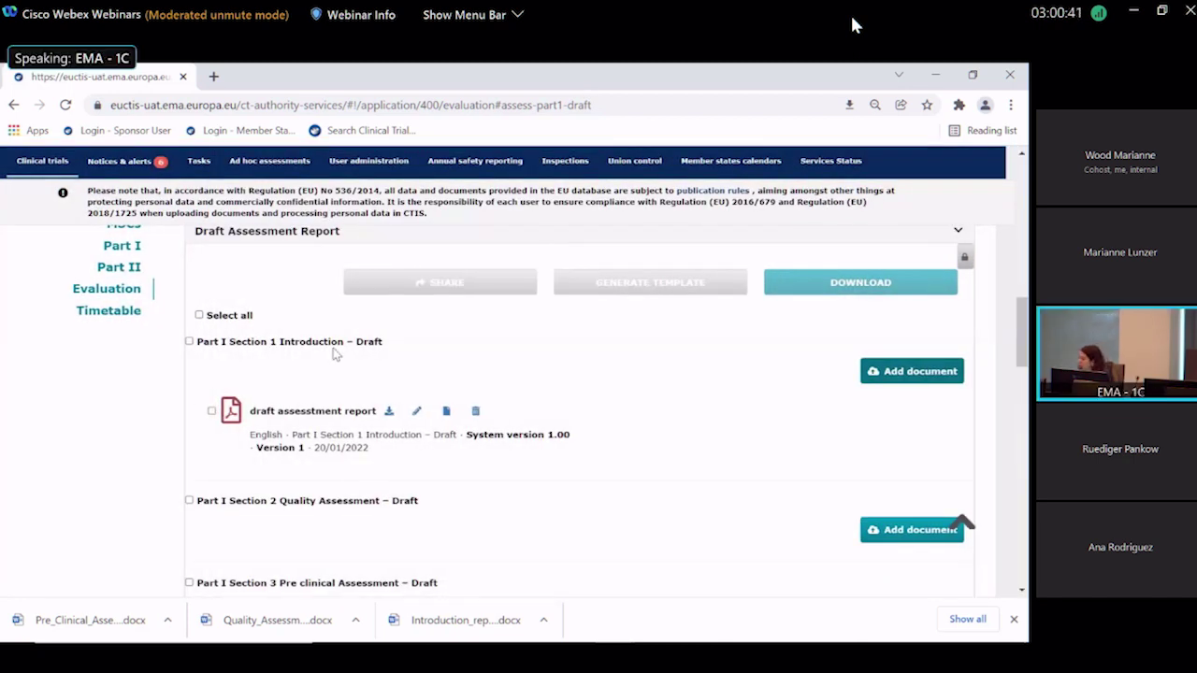
Step: Share the Section 1 draft assessment report with all member states concerned
{"action": "left_click", "coordinate": [211, 412]}
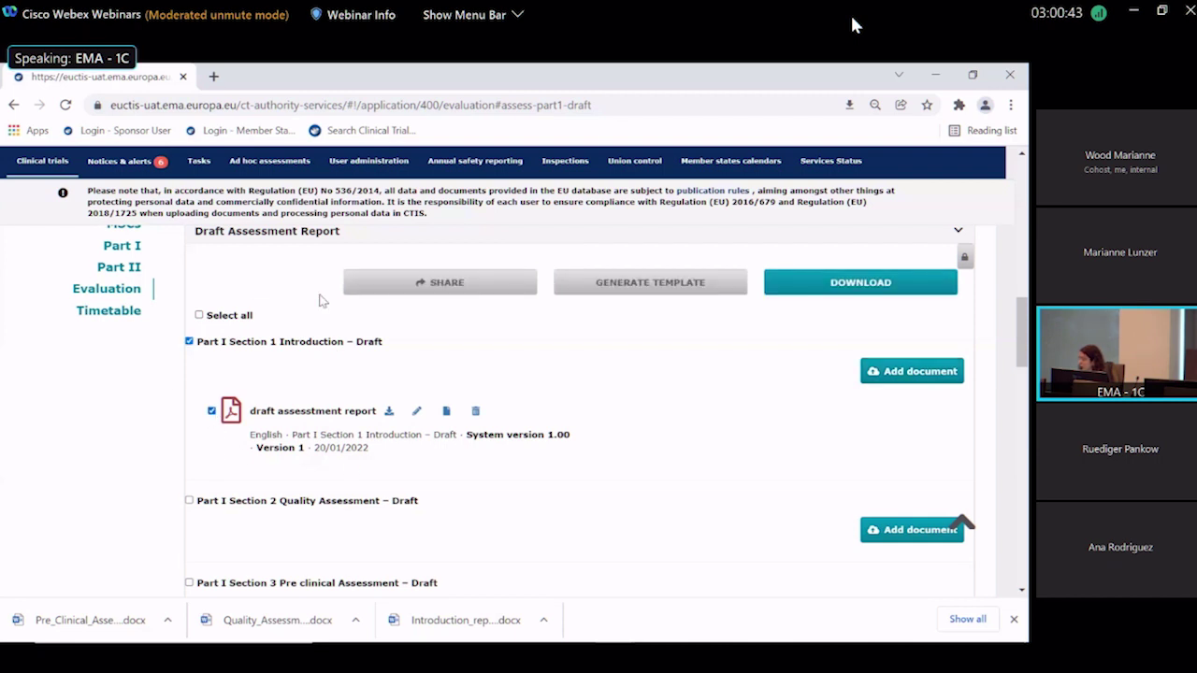
{"action": "left_click", "coordinate": [409, 282]}
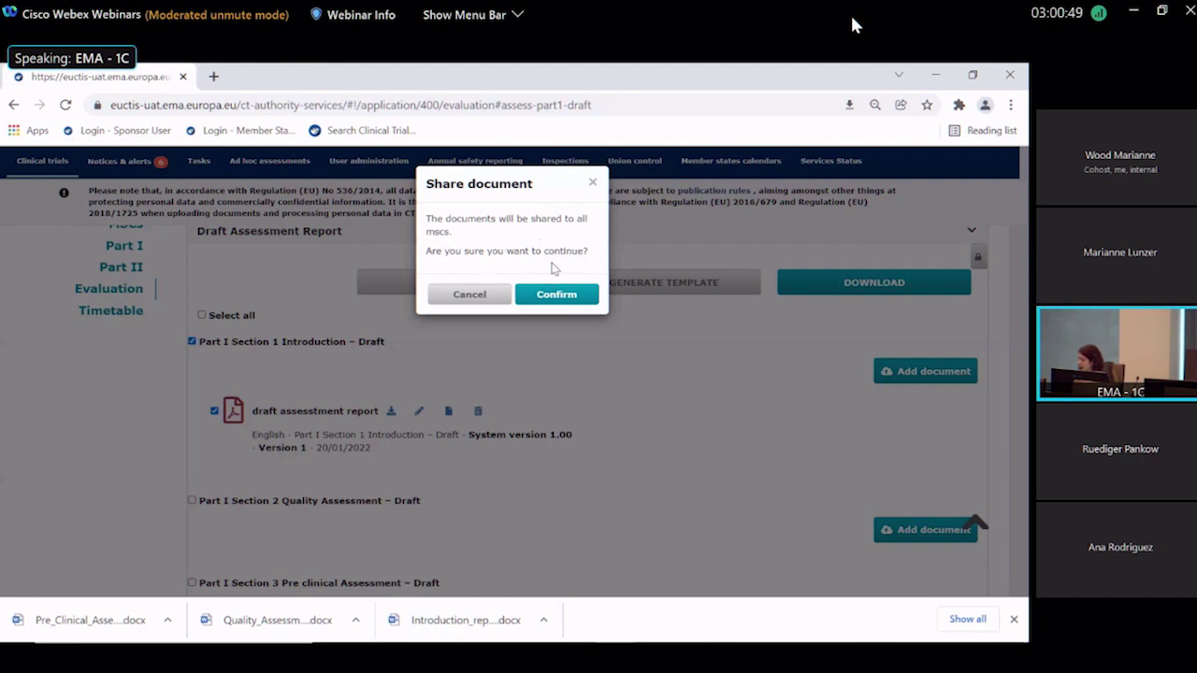
{"action": "left_click", "coordinate": [558, 298]}
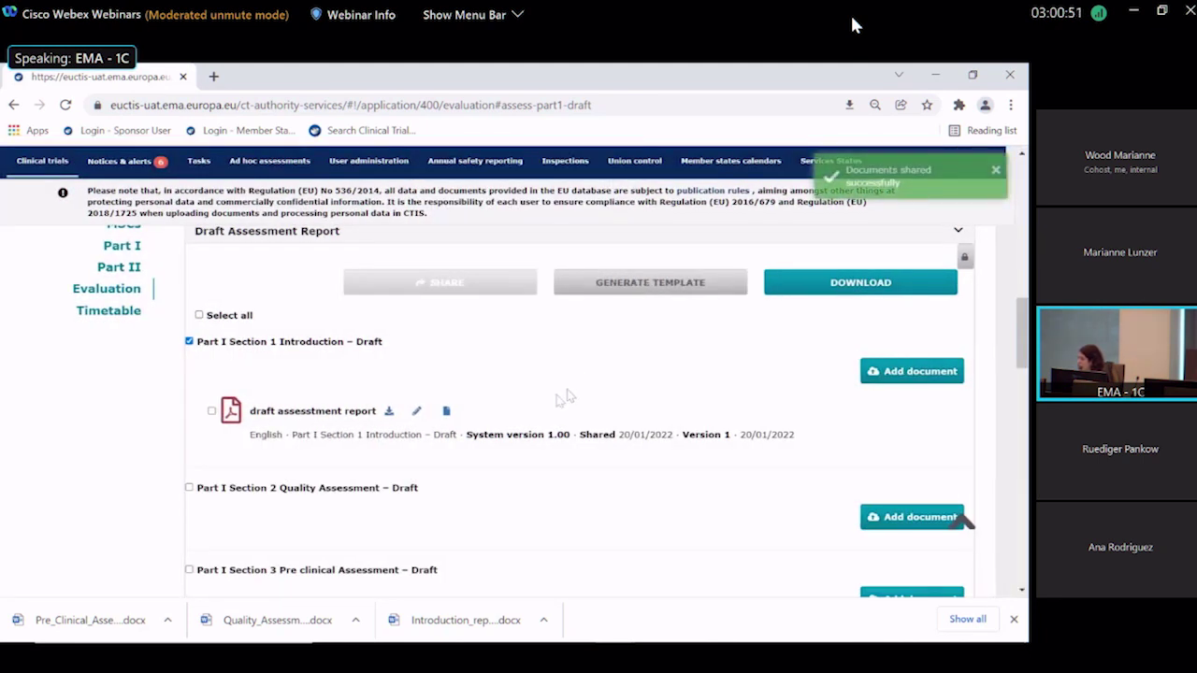
Step: Close the browser downloads bar and return to the Validation Considerations section
{"action": "scroll", "coordinate": [598, 368], "scroll_direction": "down", "scroll_amount": 1}
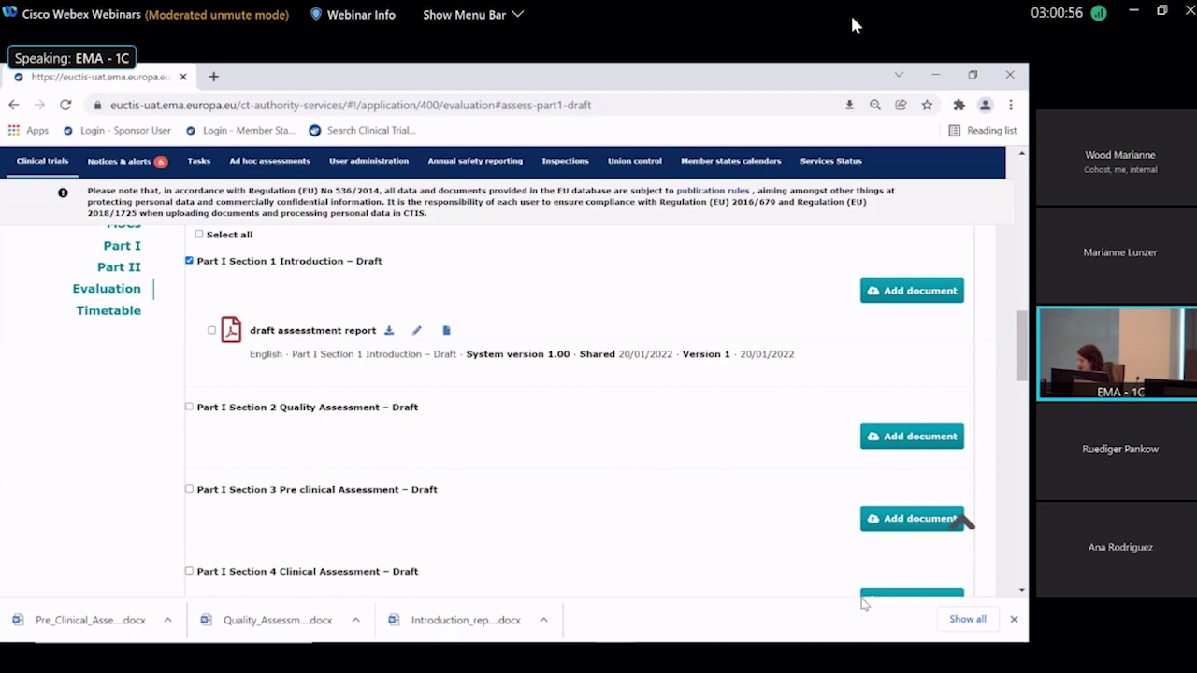
{"action": "left_click", "coordinate": [1014, 620]}
{"action": "scroll", "coordinate": [422, 348], "scroll_direction": "up", "scroll_amount": 4}
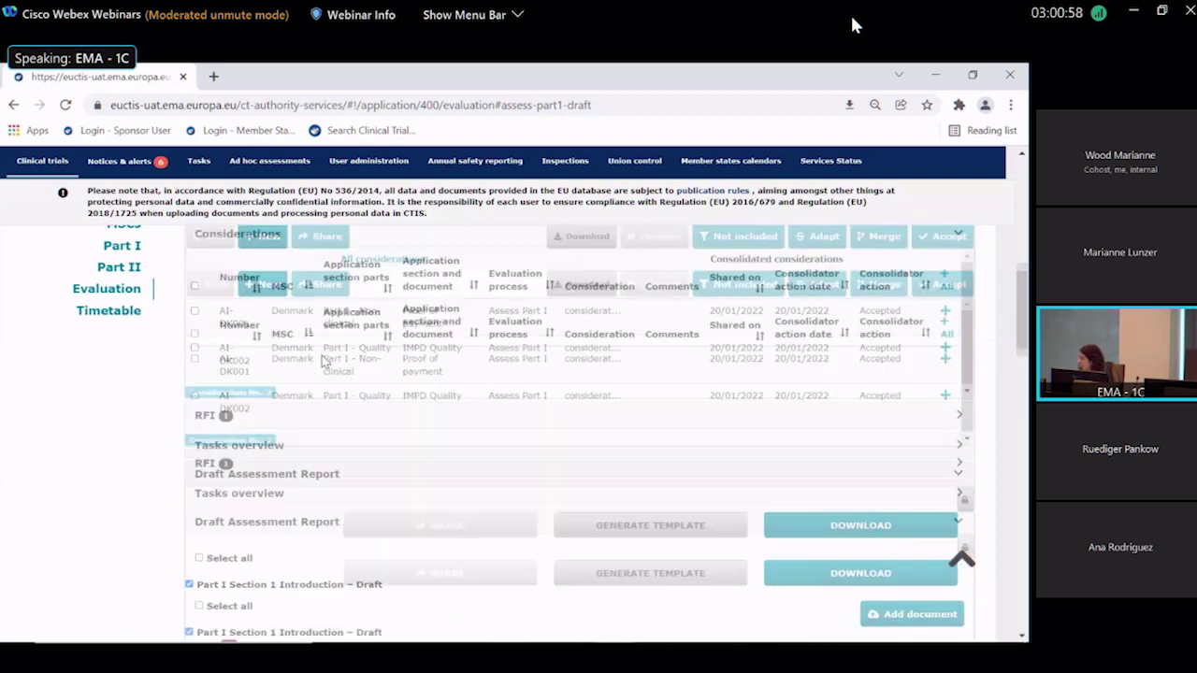
{"action": "scroll", "coordinate": [424, 347], "scroll_direction": "up", "scroll_amount": 5}
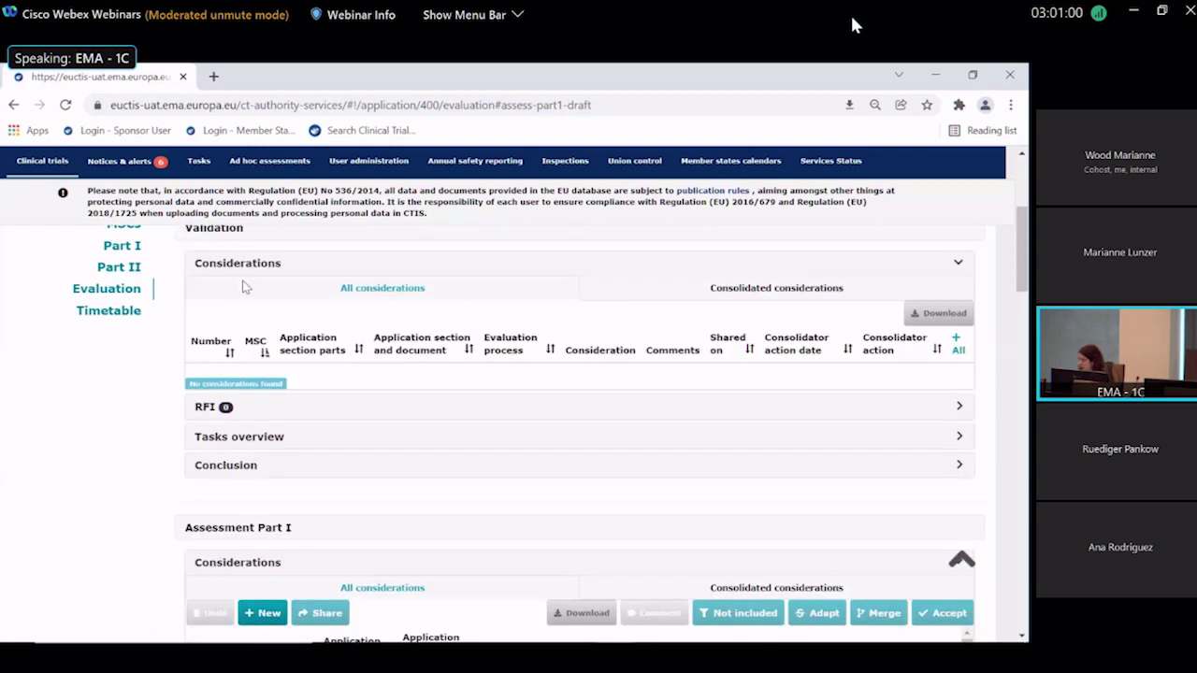
{"action": "left_click", "coordinate": [198, 161]}
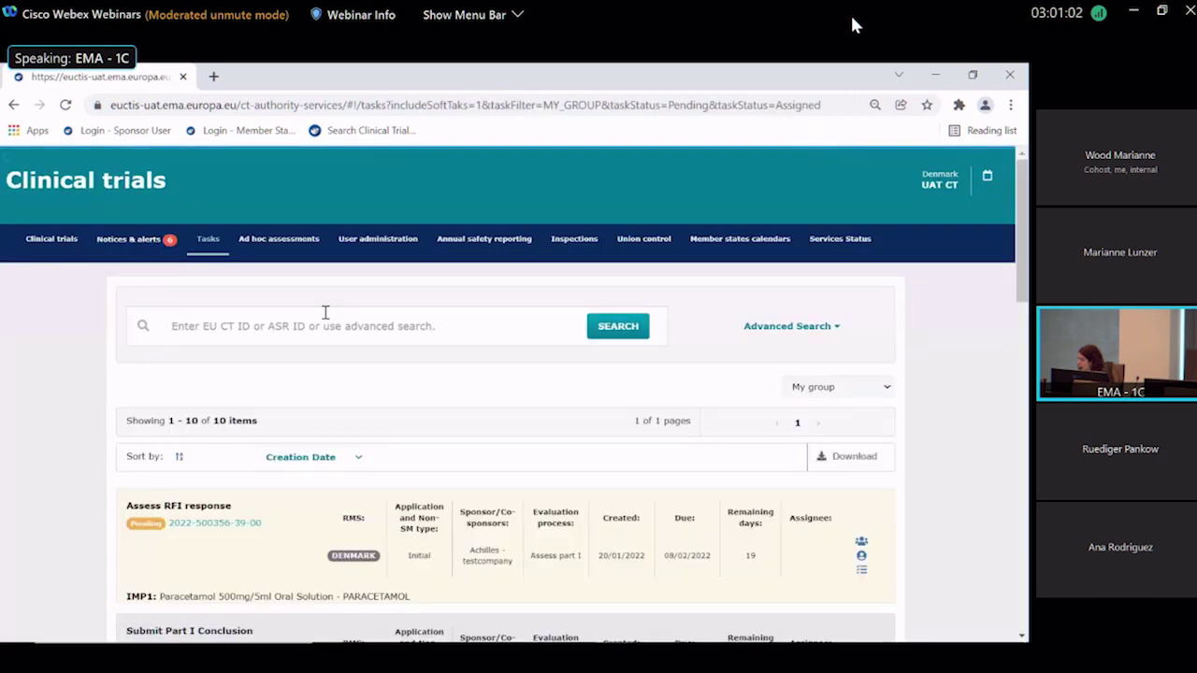
{"action": "scroll", "coordinate": [376, 398], "scroll_direction": "down", "scroll_amount": 3}
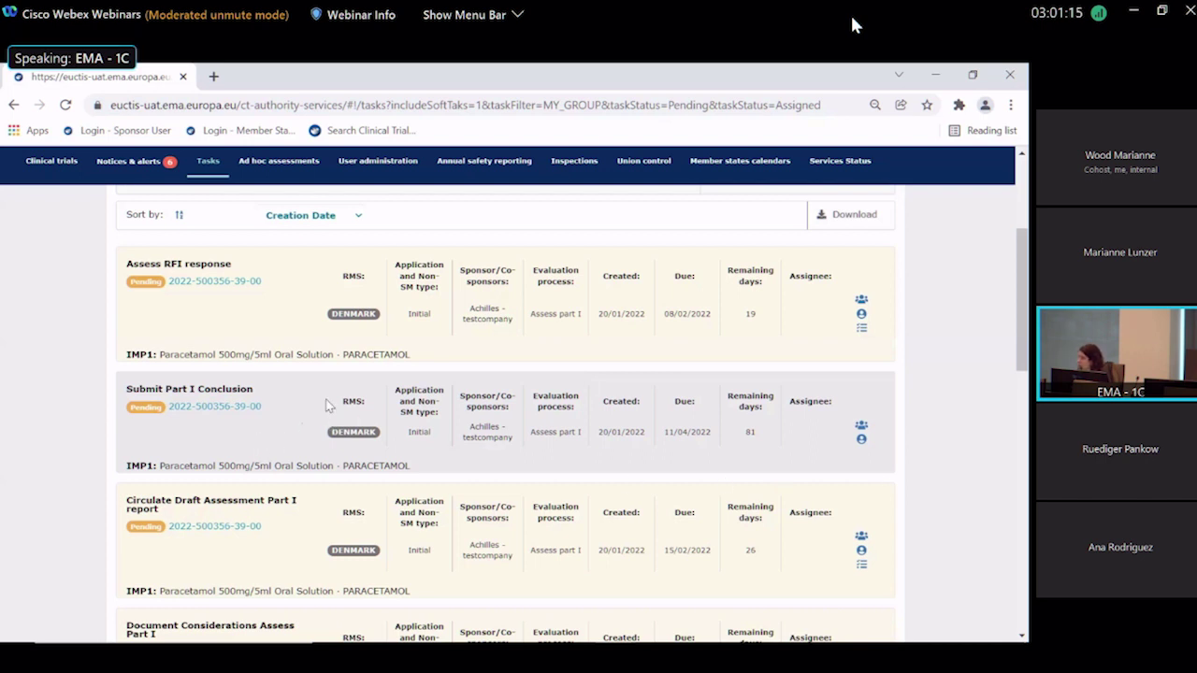
{"action": "left_click", "coordinate": [861, 439]}
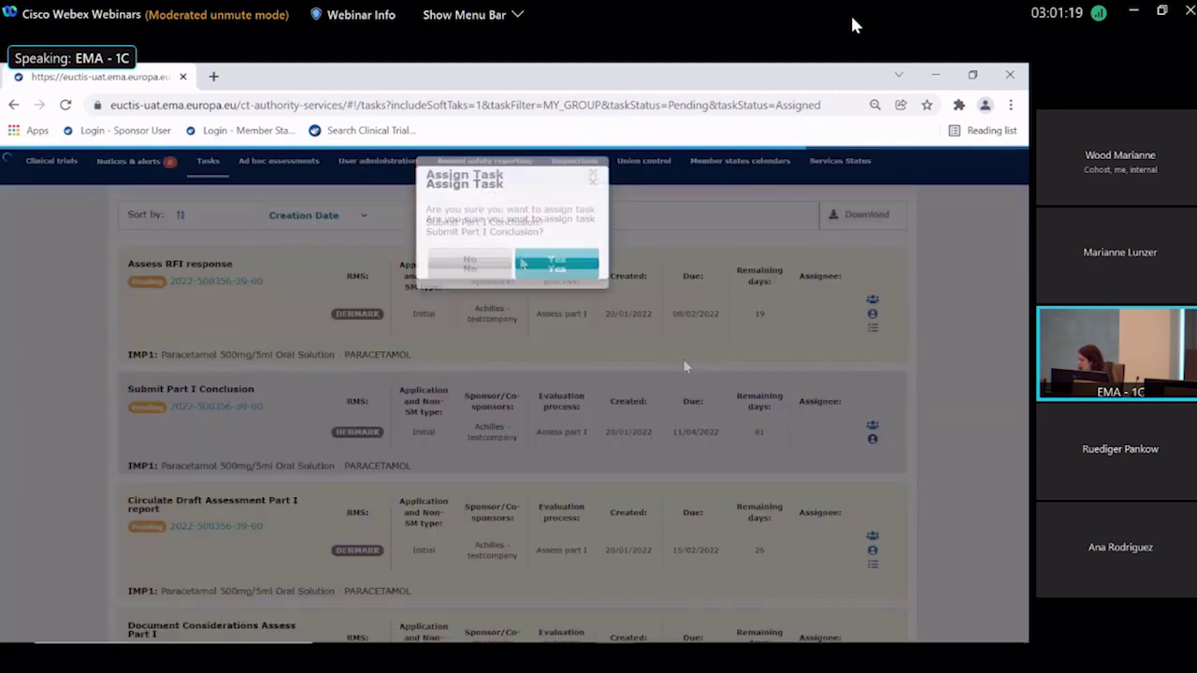
{"action": "left_click", "coordinate": [559, 263]}
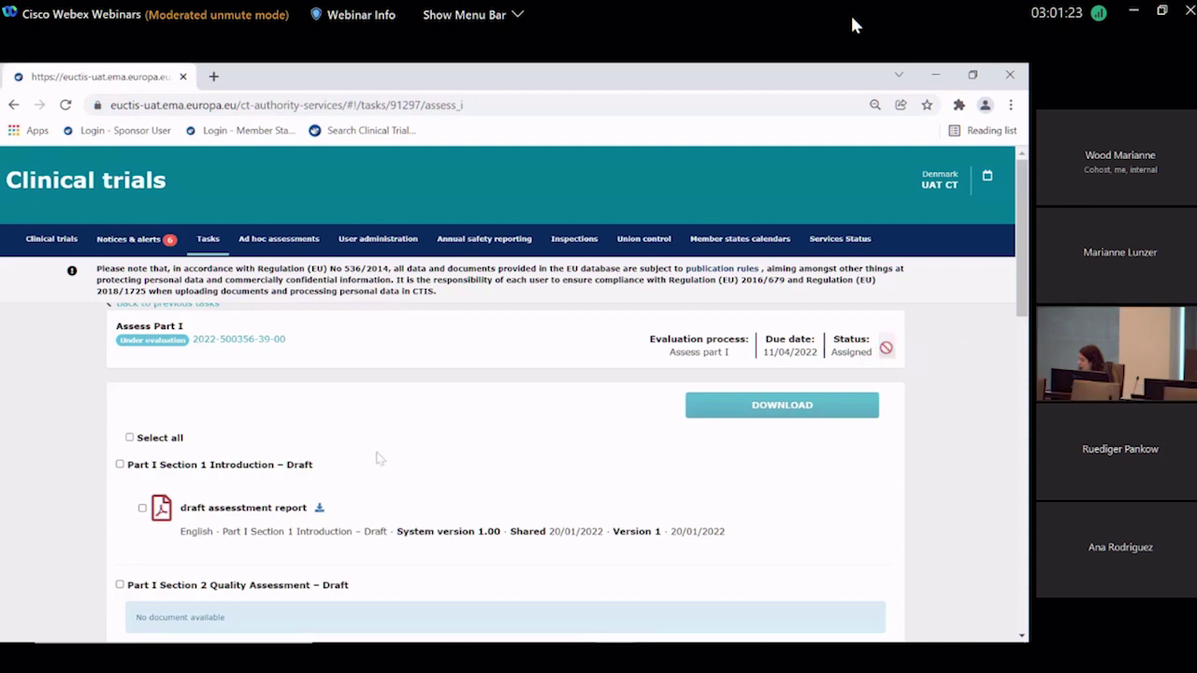
Step: Start a document upload for the Part I assessment report quality – Final slot
{"action": "scroll", "coordinate": [593, 422], "scroll_direction": "down", "scroll_amount": 2}
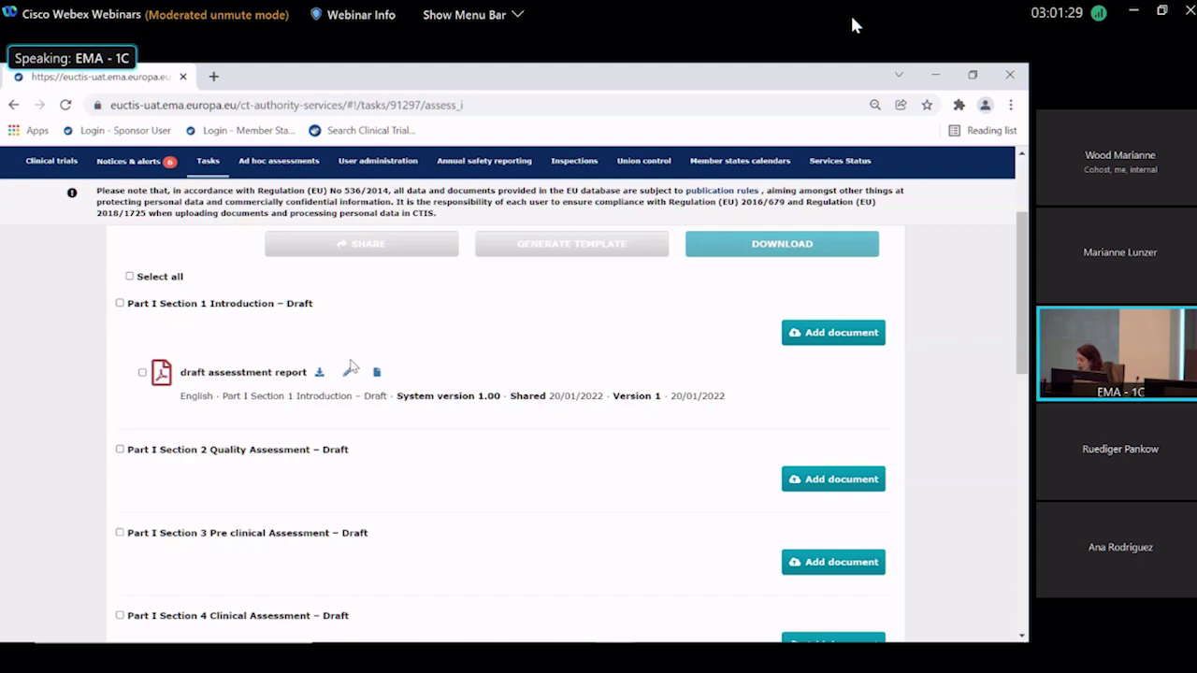
{"action": "scroll", "coordinate": [350, 368], "scroll_direction": "down", "scroll_amount": 1}
{"action": "scroll", "coordinate": [115, 283], "scroll_direction": "up", "scroll_amount": 1}
{"action": "scroll", "coordinate": [836, 435], "scroll_direction": "up", "scroll_amount": 1}
{"action": "scroll", "coordinate": [483, 374], "scroll_direction": "down", "scroll_amount": 1}
{"action": "scroll", "coordinate": [374, 332], "scroll_direction": "down", "scroll_amount": 4}
{"action": "scroll", "coordinate": [341, 351], "scroll_direction": "down", "scroll_amount": 3}
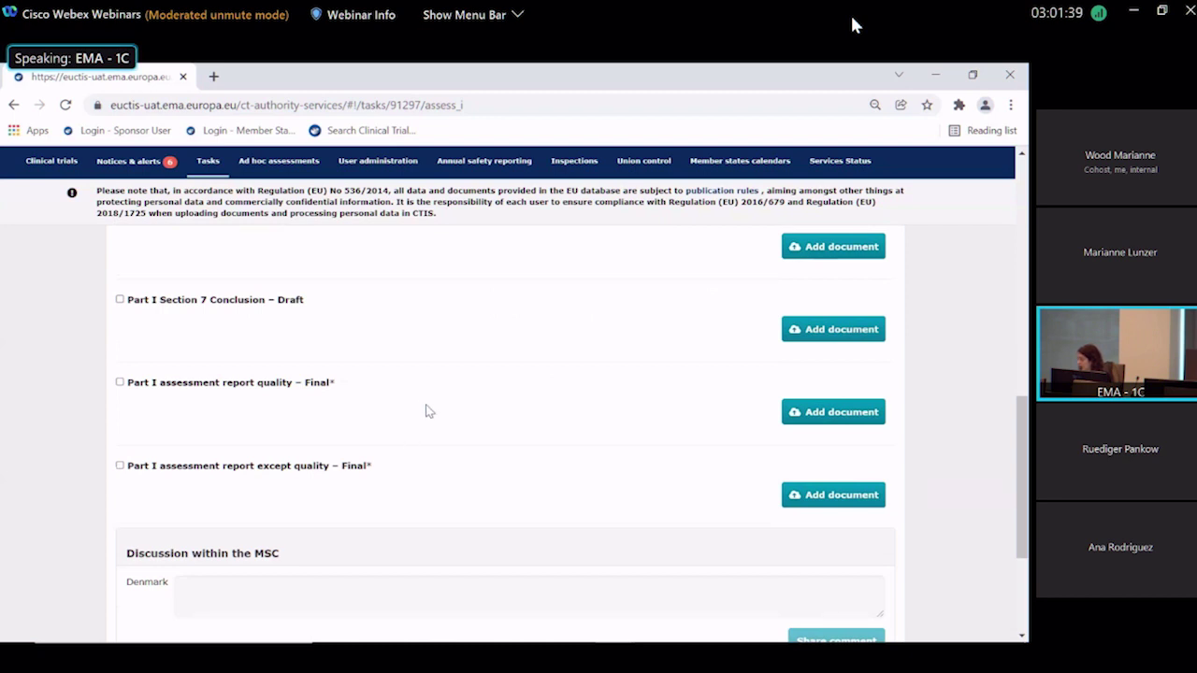
{"action": "scroll", "coordinate": [424, 406], "scroll_direction": "down", "scroll_amount": 1}
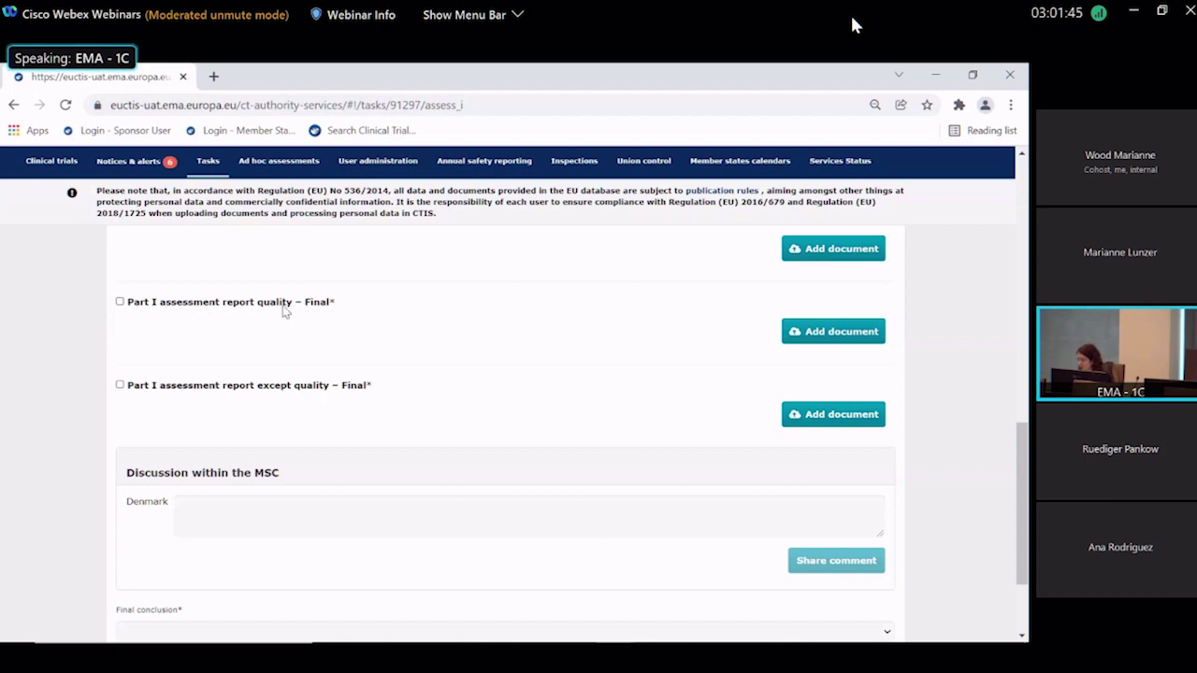
{"action": "left_click", "coordinate": [811, 337]}
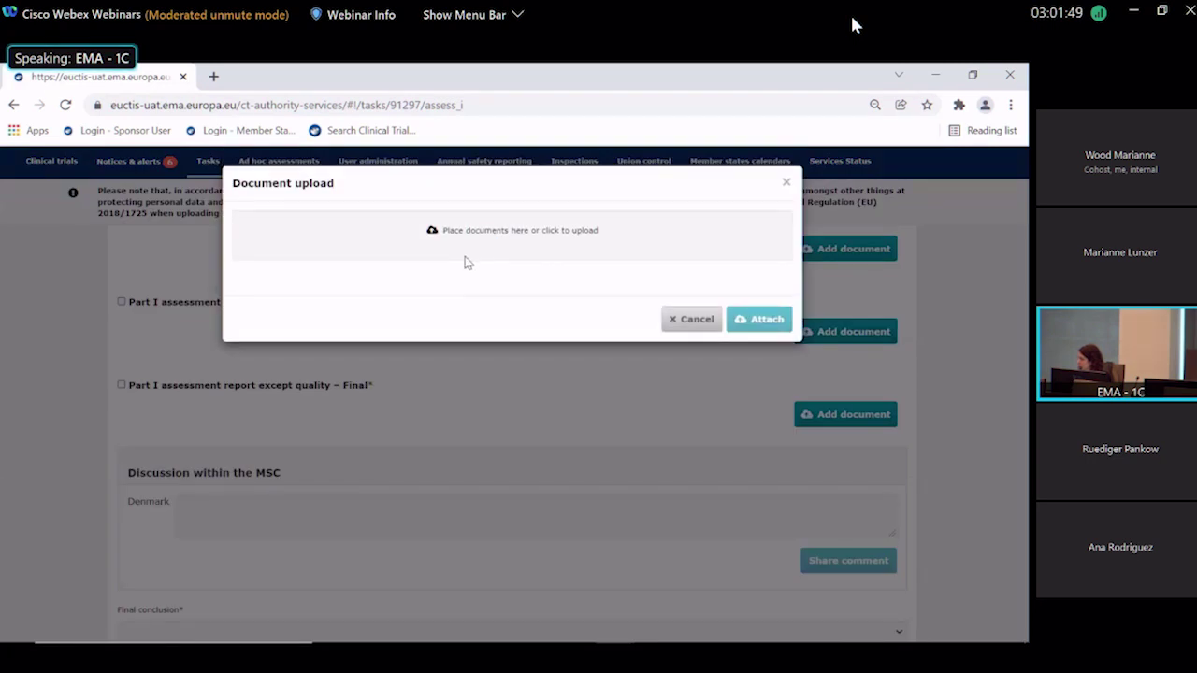
Step: Upload test.pdf titled 'part I ass quality' as the quality – Final report
{"action": "left_click", "coordinate": [595, 254]}
{"action": "left_click", "coordinate": [192, 352]}
{"action": "left_click", "coordinate": [376, 425]}
{"action": "left_click_drag", "start_coordinate": [319, 325], "coordinate": [218, 329]}
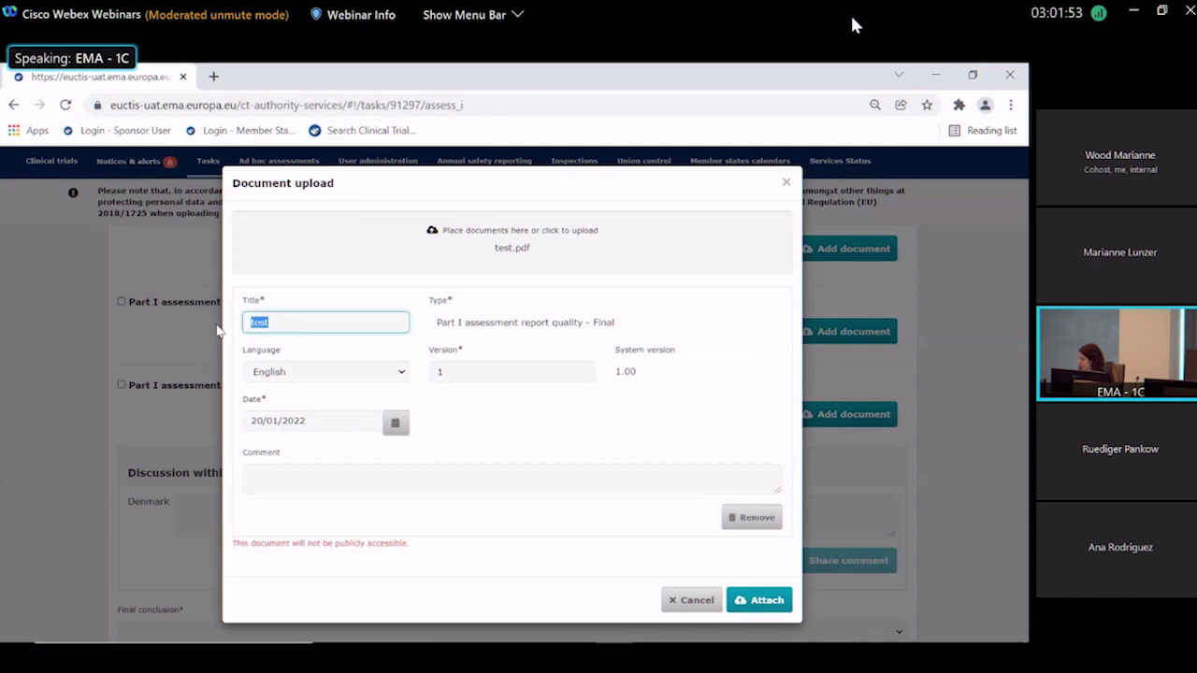
{"action": "type", "text": "part I"}
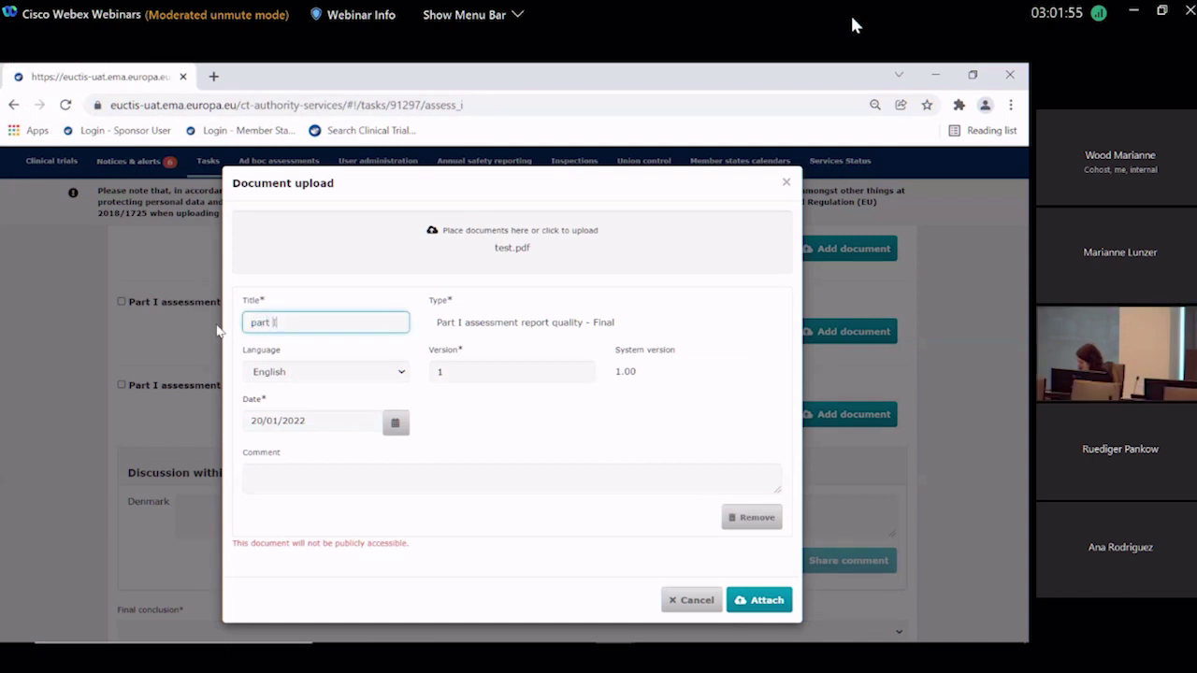
{"action": "type", "text": " ass quality"}
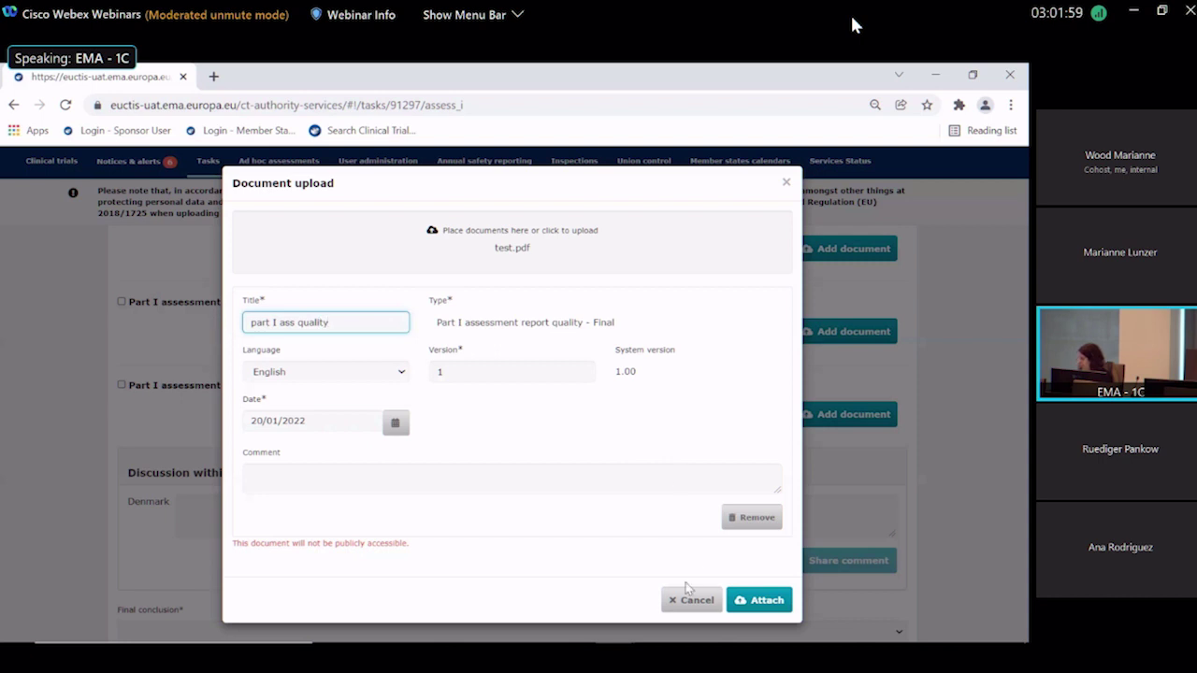
{"action": "left_click", "coordinate": [758, 601]}
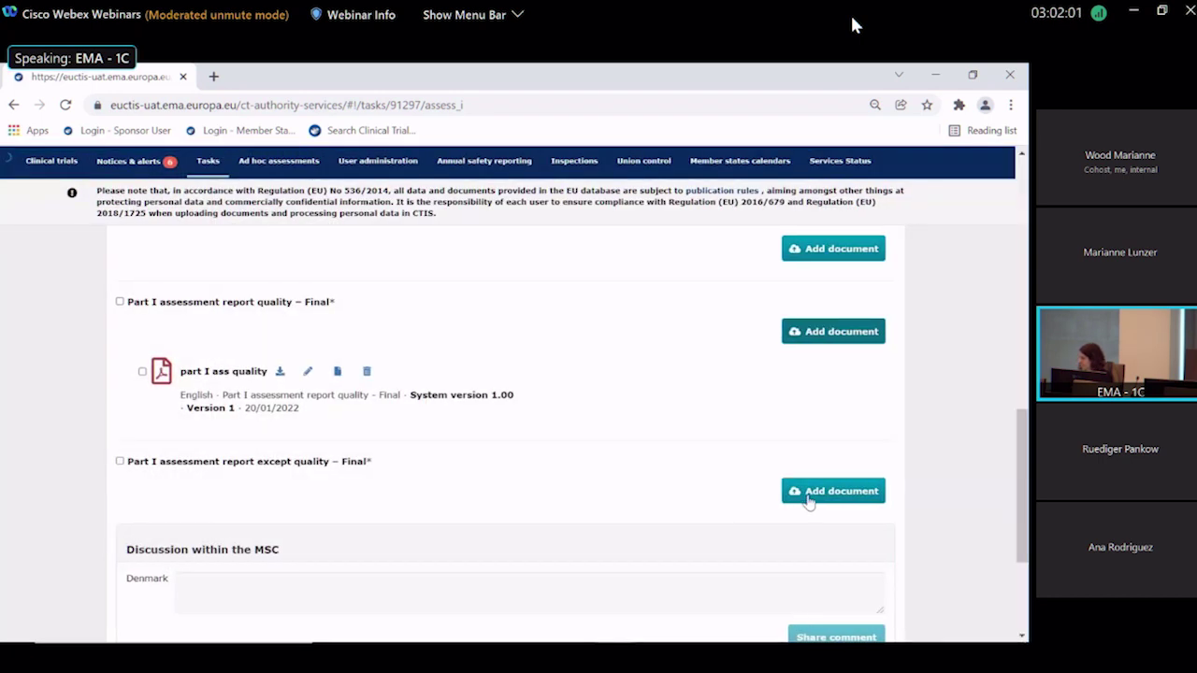
Step: Upload test.pdf titled 'Part I assesment exc quality' under the except-quality – Final report
{"action": "left_click", "coordinate": [814, 494]}
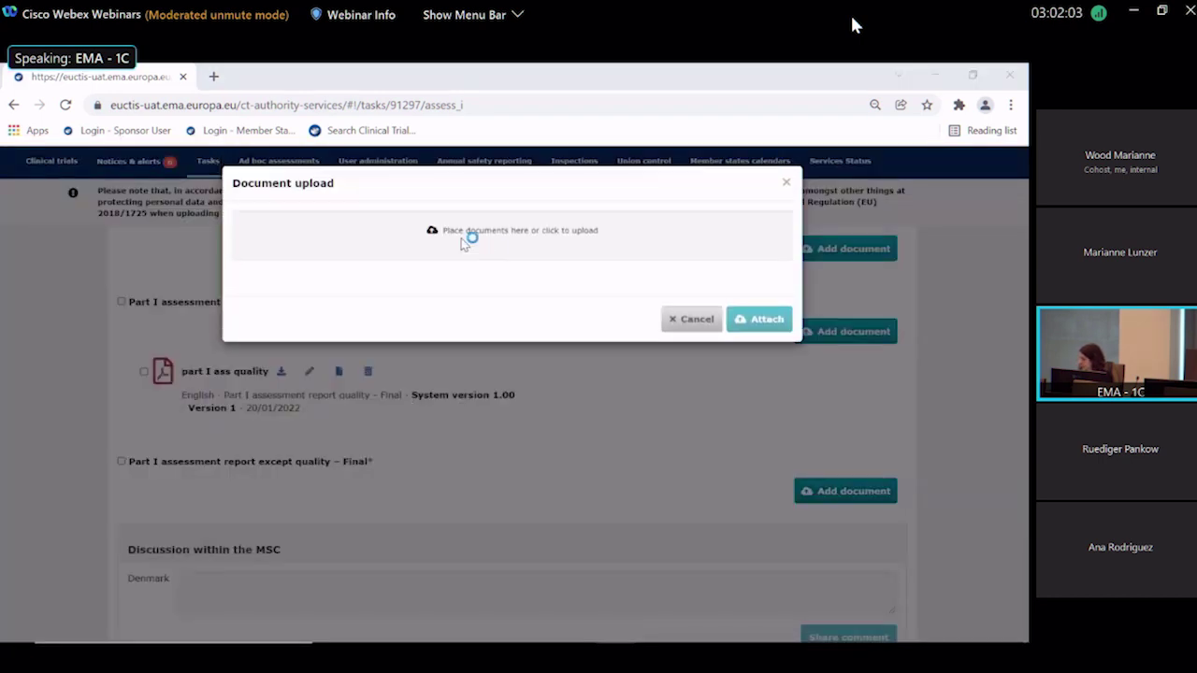
{"action": "left_click", "coordinate": [464, 236]}
{"action": "left_click", "coordinate": [169, 353]}
{"action": "left_click", "coordinate": [402, 428]}
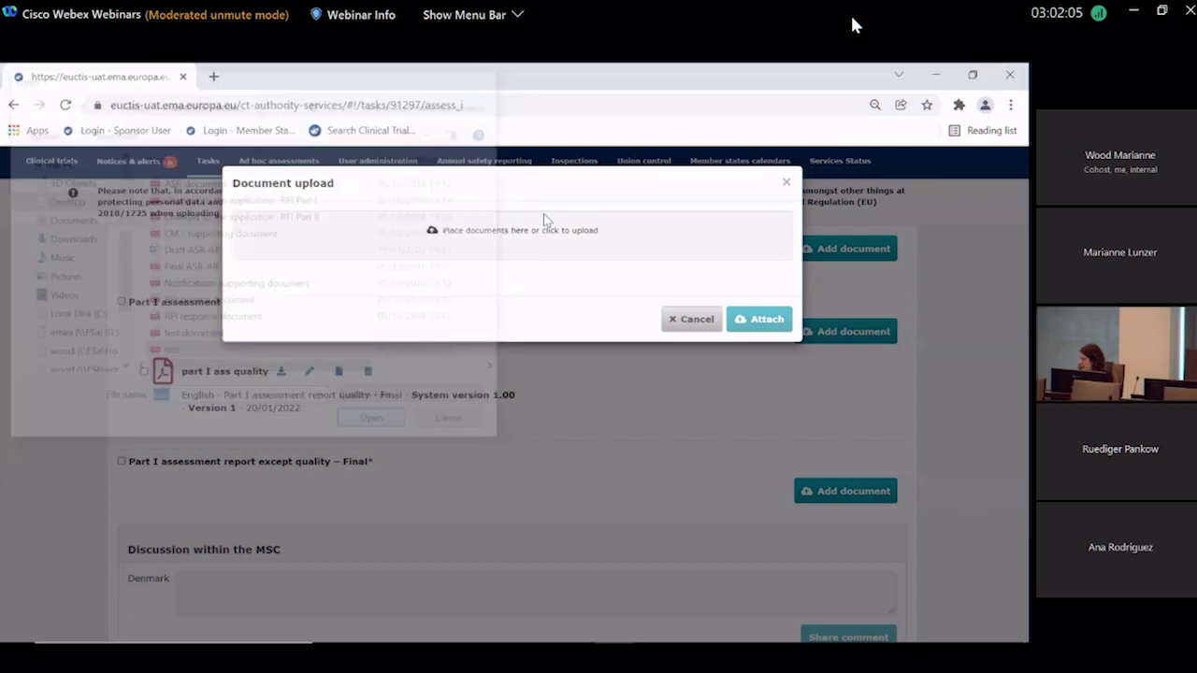
{"action": "left_click_drag", "start_coordinate": [309, 322], "coordinate": [234, 327]}
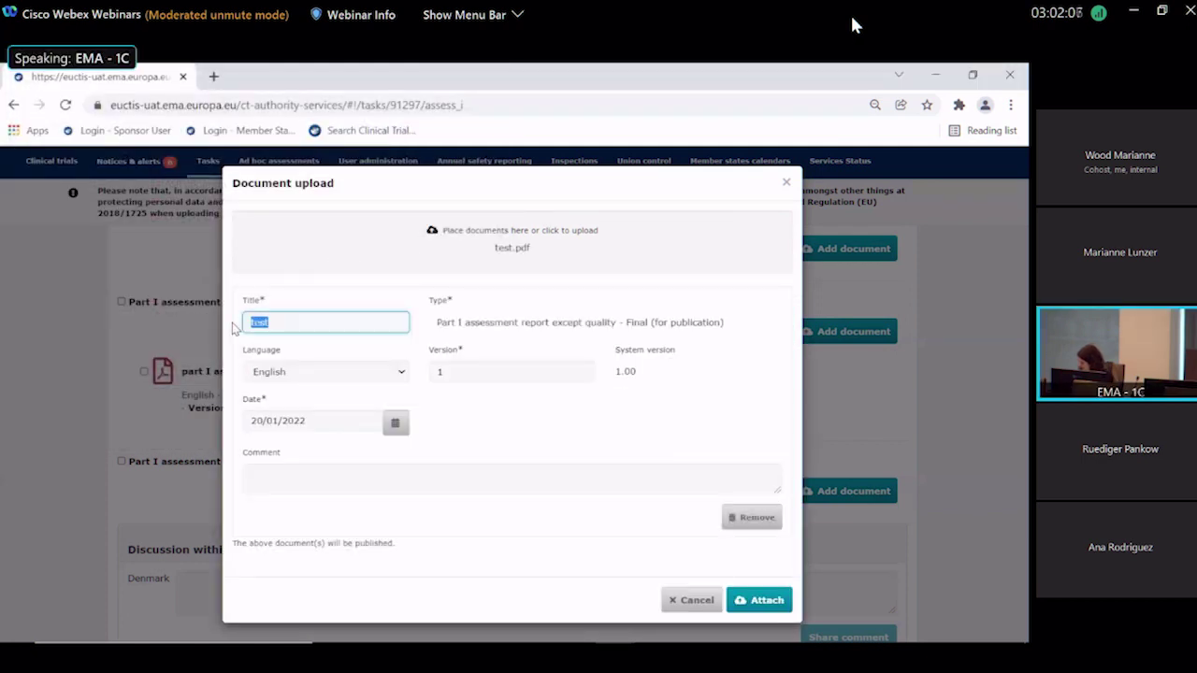
{"action": "type", "text": "Part I assesment exc quality"}
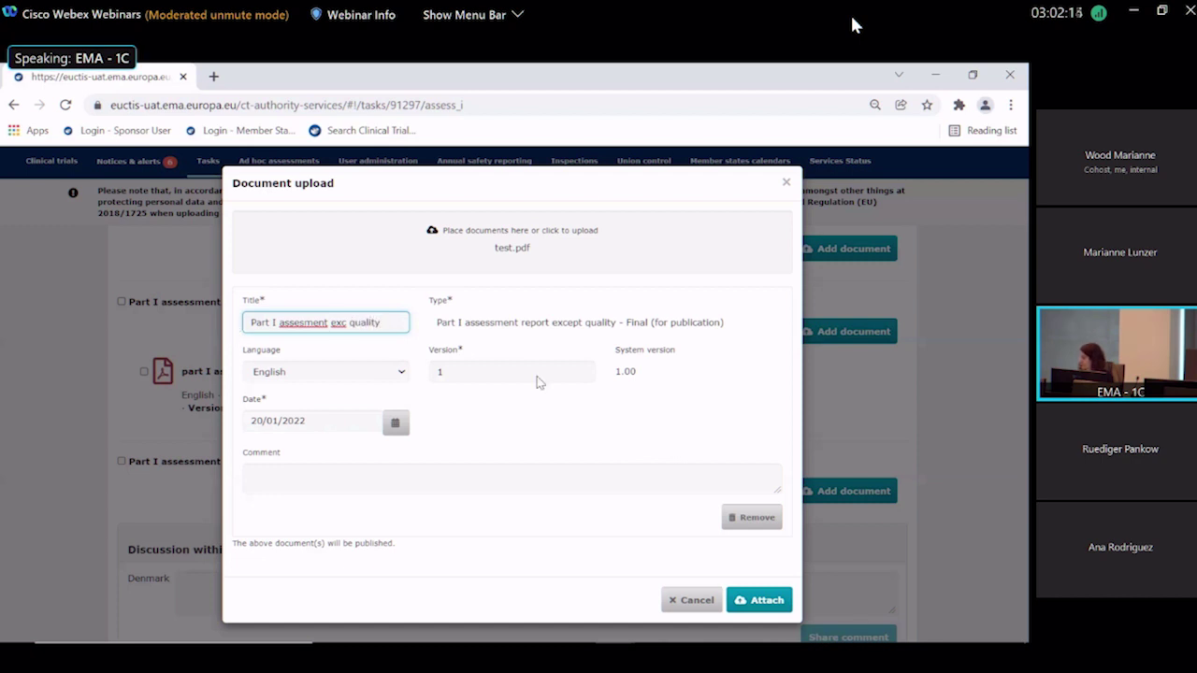
{"action": "left_click", "coordinate": [743, 602]}
{"action": "scroll", "coordinate": [283, 421], "scroll_direction": "down", "scroll_amount": 2}
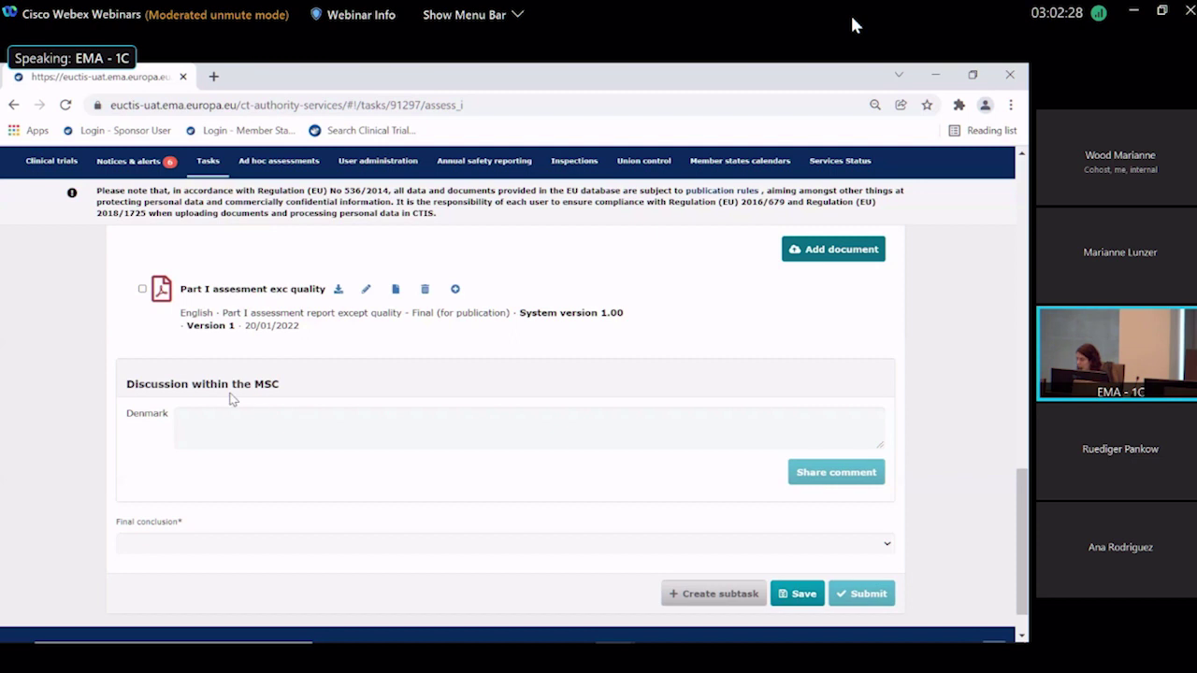
{"action": "scroll", "coordinate": [249, 398], "scroll_direction": "down", "scroll_amount": 1}
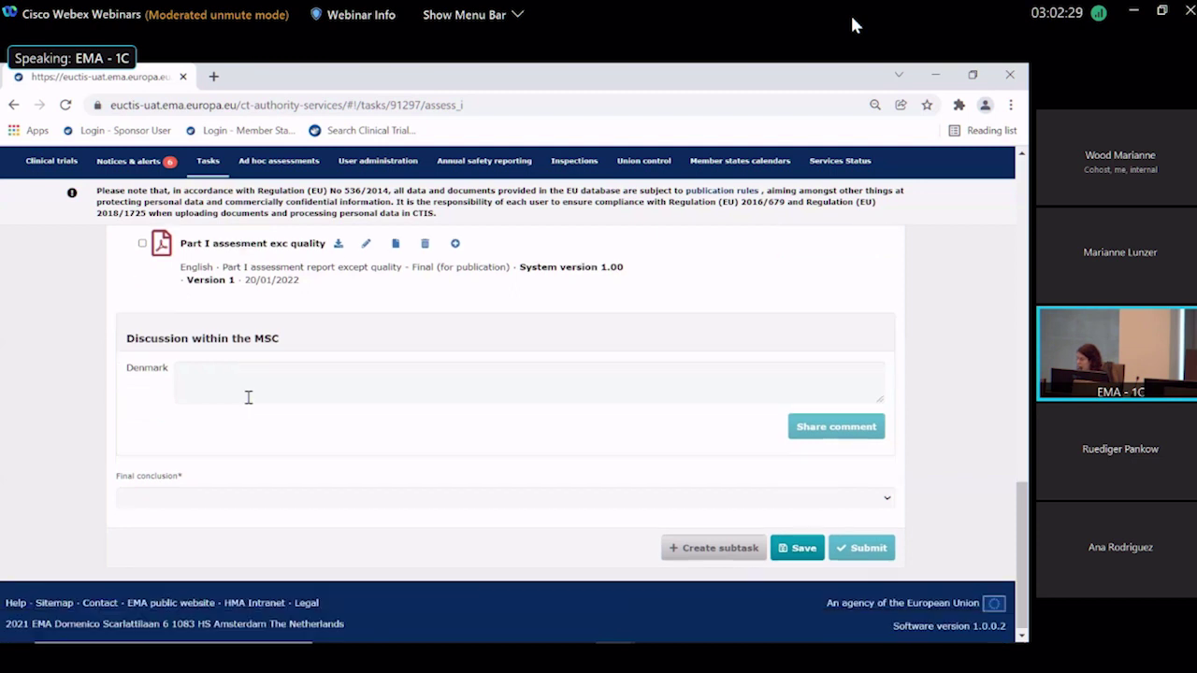
Step: Set the Part I final conclusion to Acceptable and confirm the submission
{"action": "left_click", "coordinate": [169, 502]}
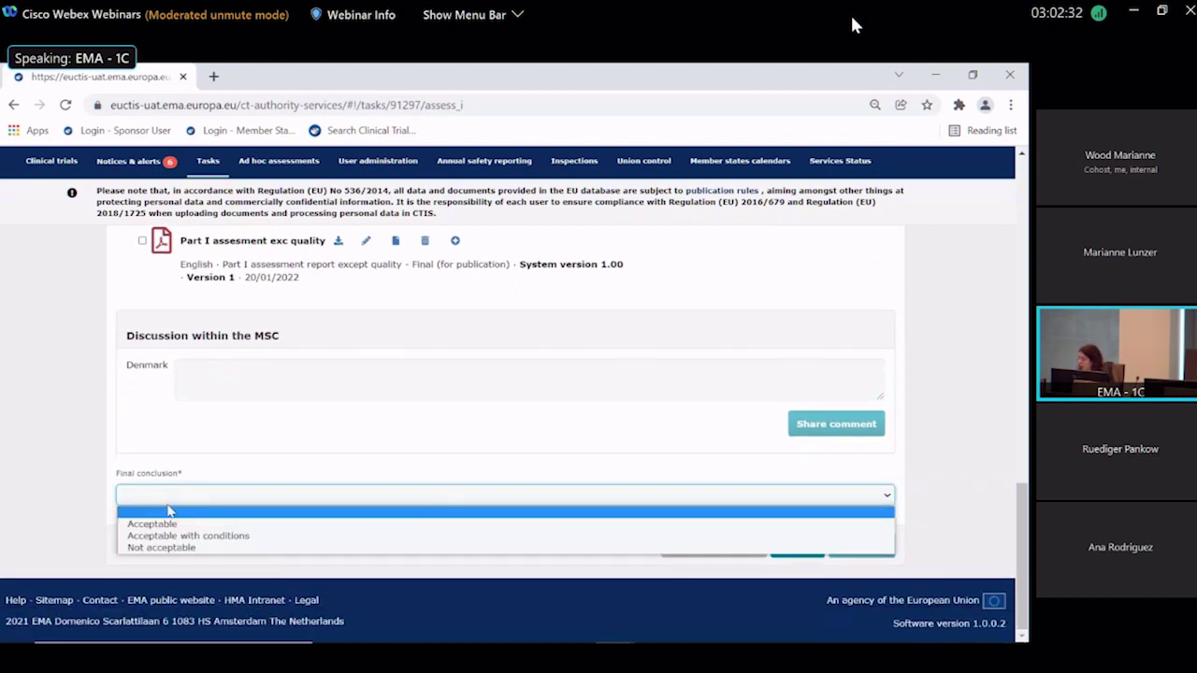
{"action": "left_click", "coordinate": [187, 524]}
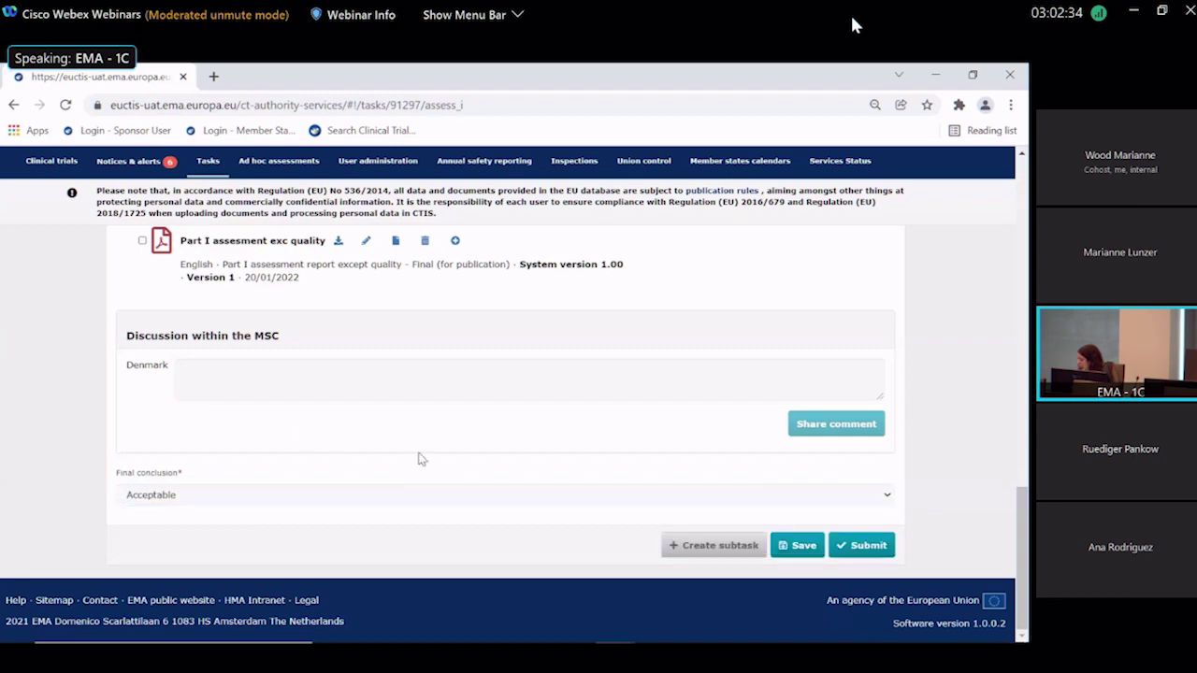
{"action": "left_click", "coordinate": [857, 540]}
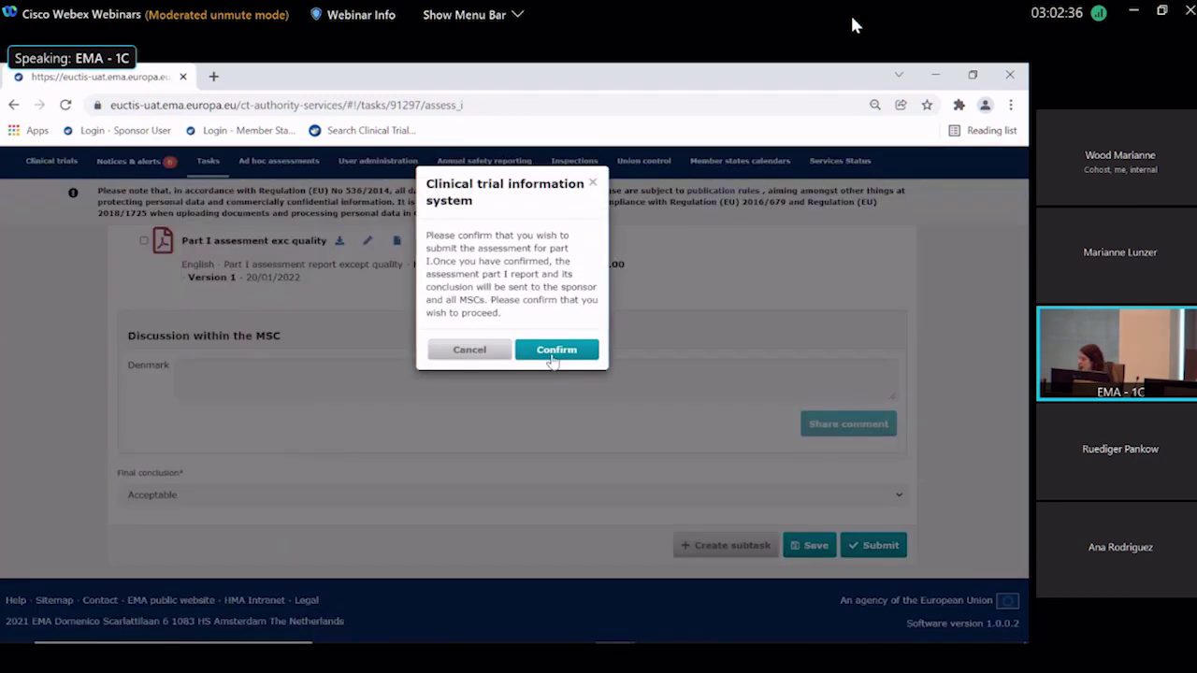
{"action": "key", "text": "Return"}
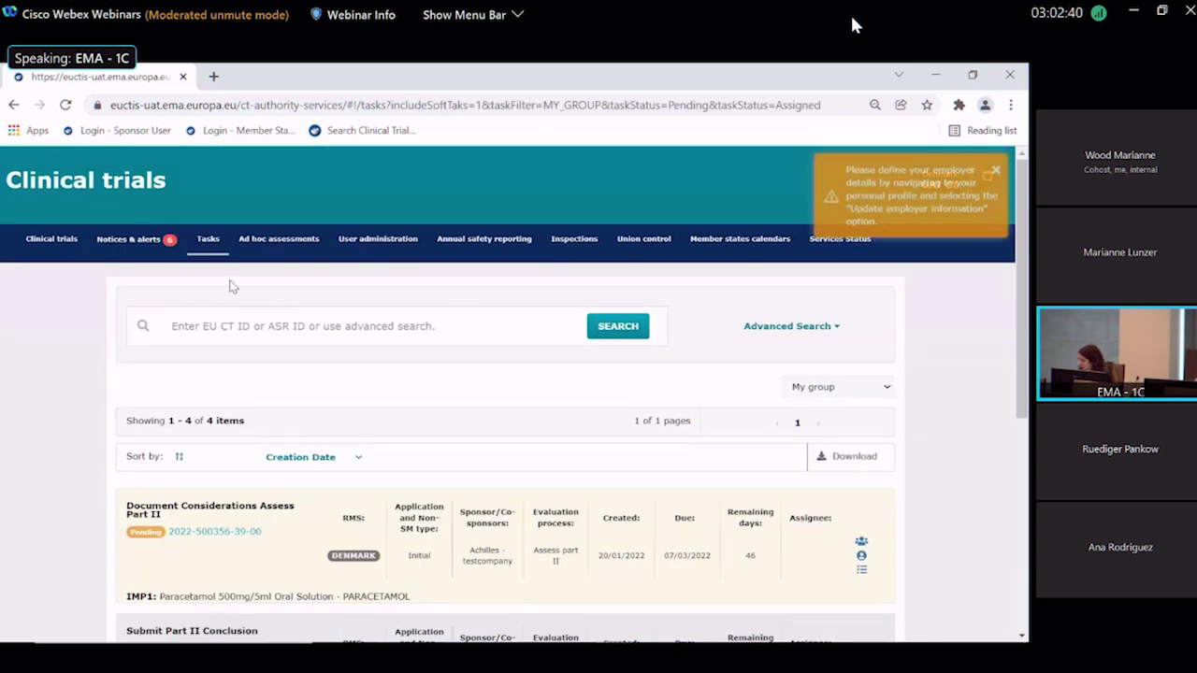
Step: Filter tasks to Initial applications in the Assess part I process and search
{"action": "left_click", "coordinate": [791, 327]}
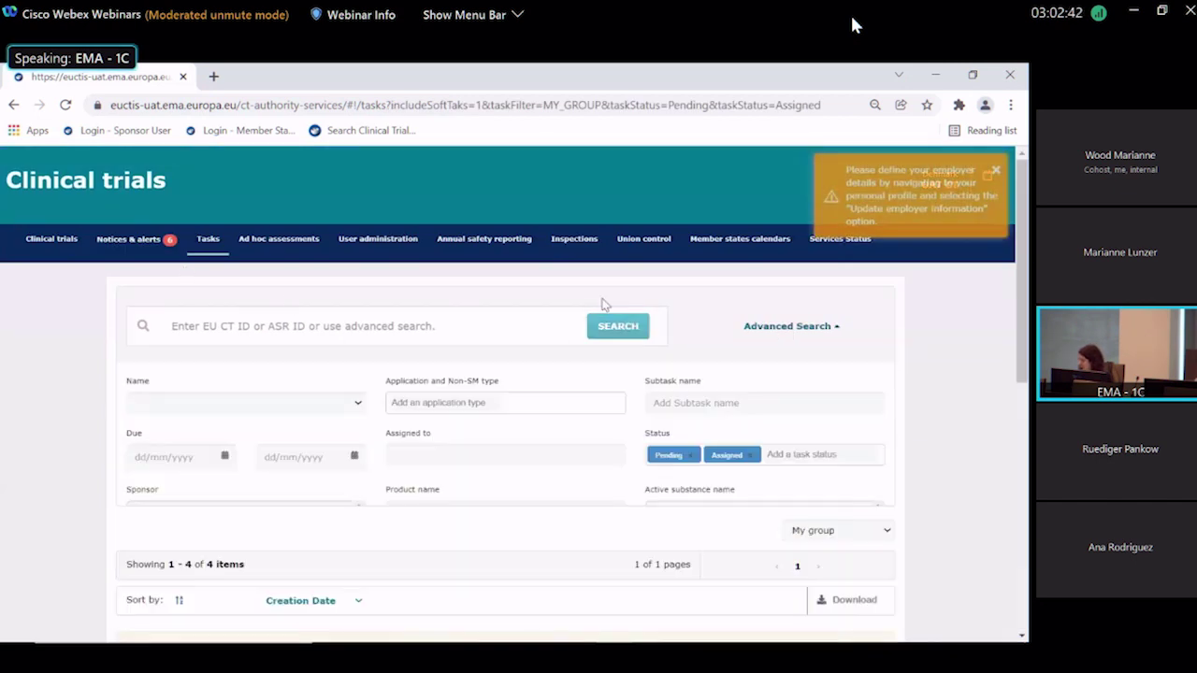
{"action": "left_click", "coordinate": [438, 403]}
{"action": "left_click", "coordinate": [433, 433]}
{"action": "scroll", "coordinate": [309, 486], "scroll_direction": "down", "scroll_amount": 1}
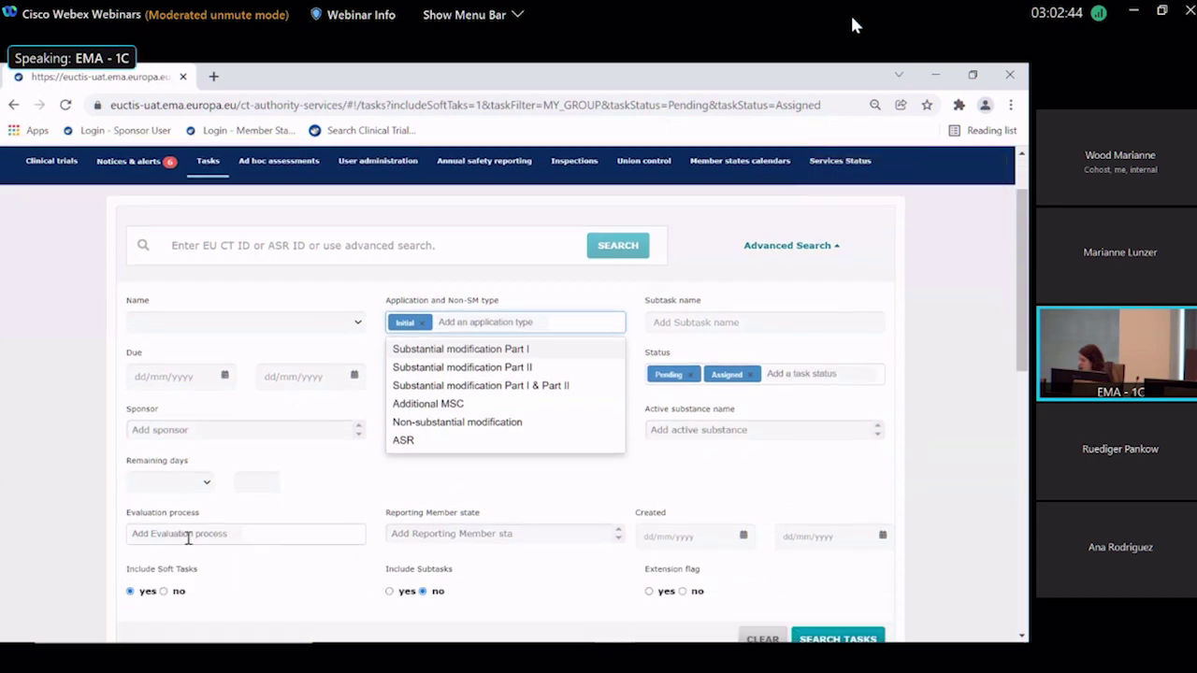
{"action": "left_click", "coordinate": [187, 534]}
{"action": "left_click", "coordinate": [177, 579]}
{"action": "scroll", "coordinate": [598, 487], "scroll_direction": "down", "scroll_amount": 1}
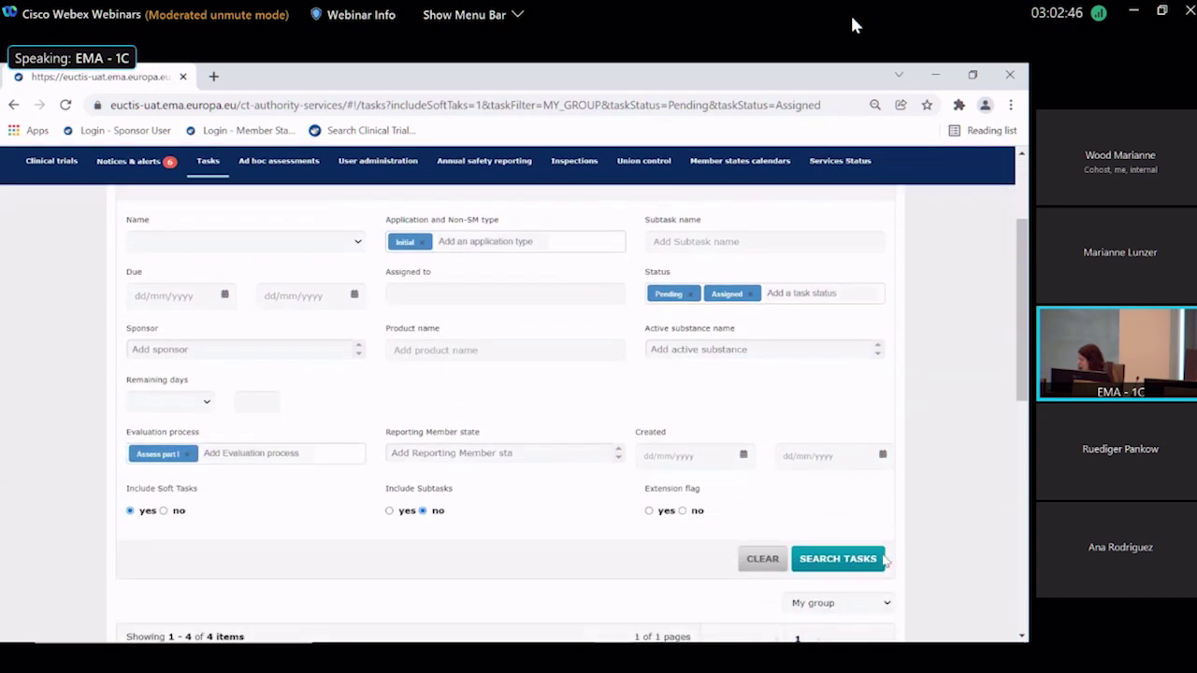
{"action": "left_click", "coordinate": [835, 568]}
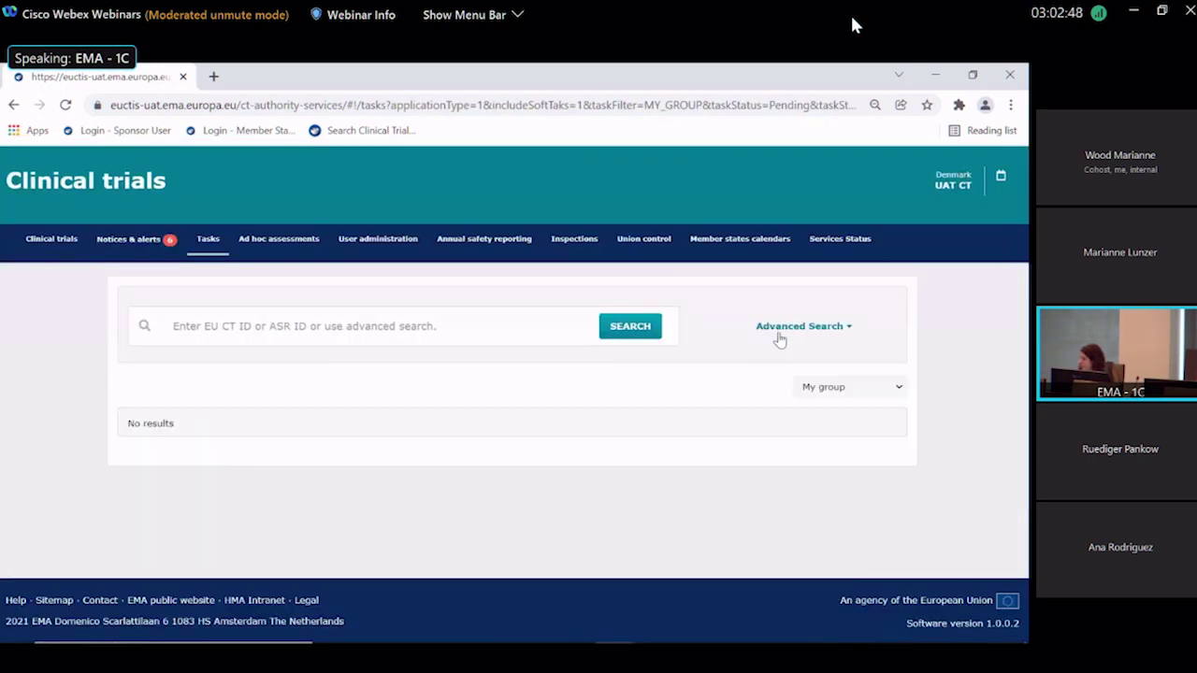
{"action": "left_click", "coordinate": [210, 331]}
{"action": "left_click", "coordinate": [221, 366]}
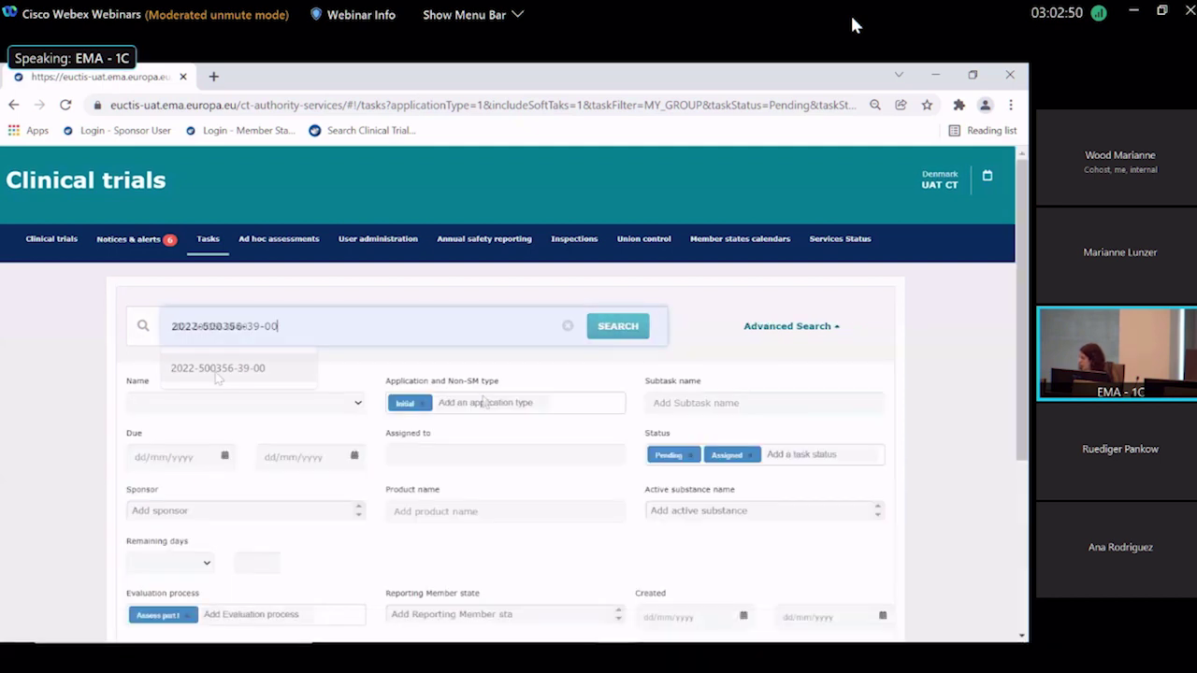
{"action": "scroll", "coordinate": [844, 488], "scroll_direction": "down", "scroll_amount": 2}
{"action": "left_click", "coordinate": [838, 479]}
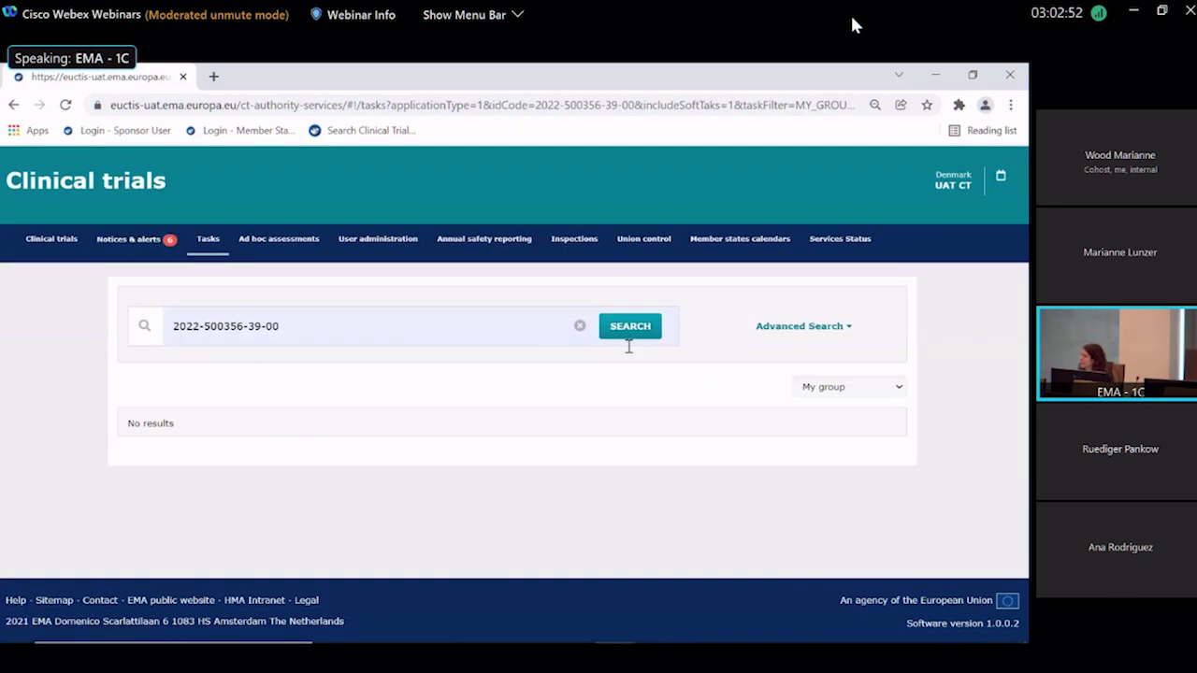
Step: Remove the Assigned status filter, rerun the search, and open the trial's Summary page
{"action": "left_click", "coordinate": [776, 329]}
{"action": "left_click", "coordinate": [695, 458]}
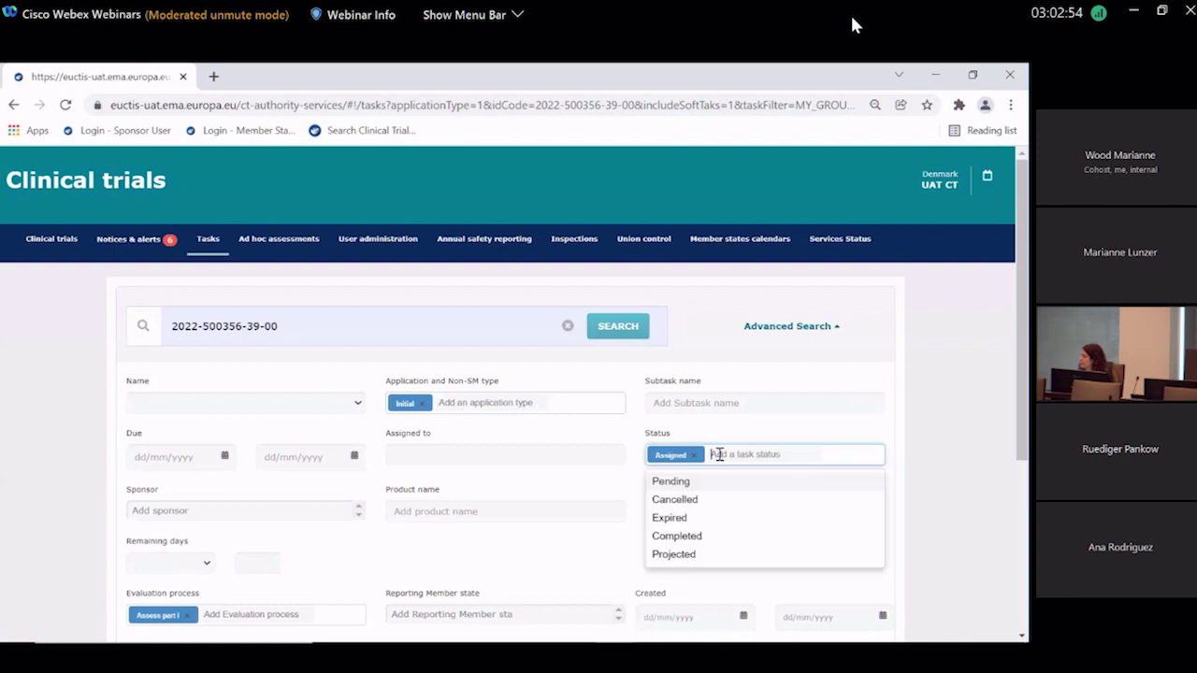
{"action": "left_click", "coordinate": [695, 457]}
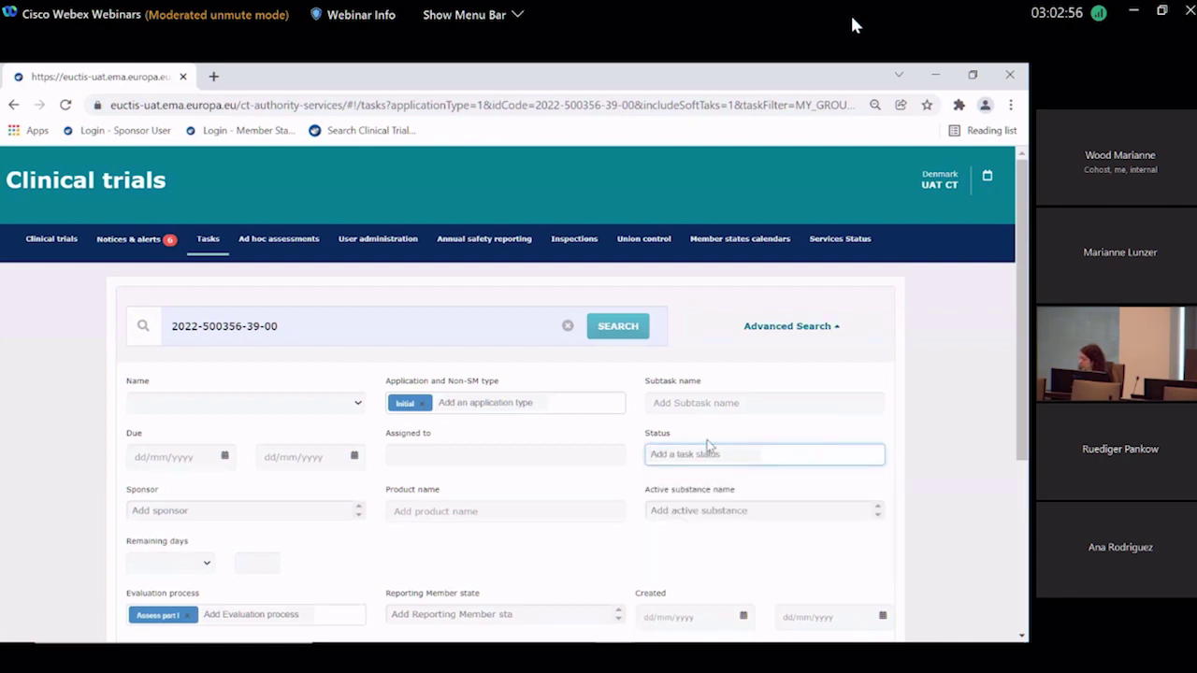
{"action": "scroll", "coordinate": [636, 439], "scroll_direction": "down", "scroll_amount": 2}
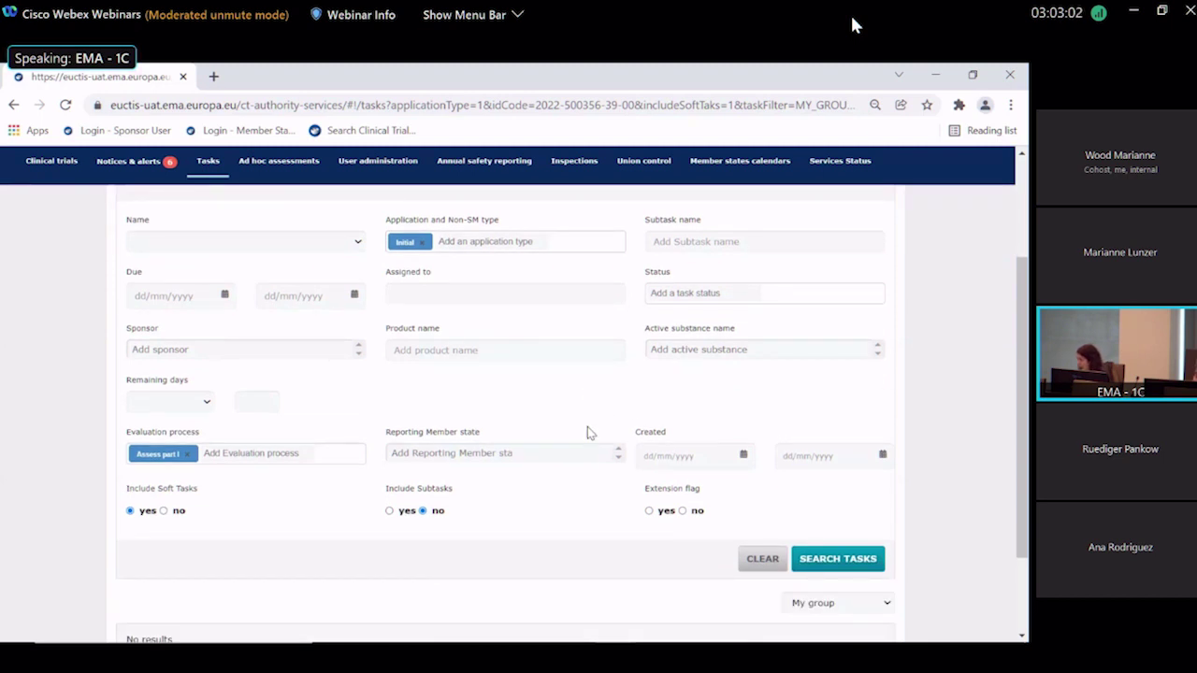
{"action": "scroll", "coordinate": [711, 423], "scroll_direction": "down", "scroll_amount": 1}
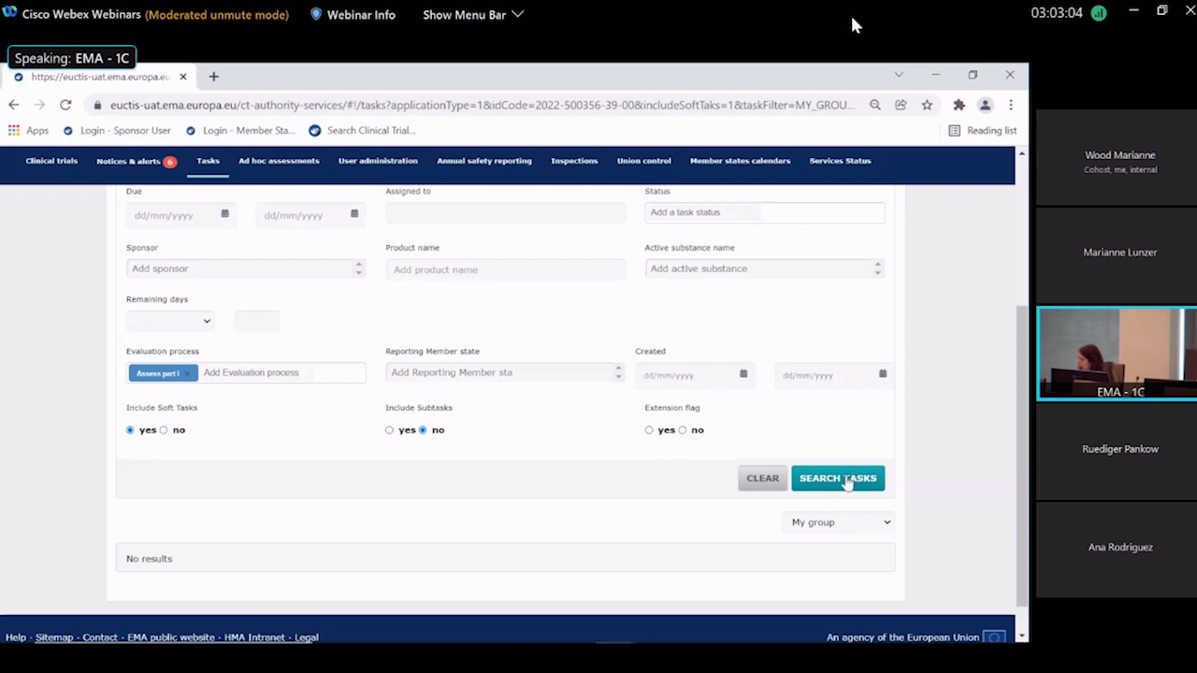
{"action": "left_click", "coordinate": [871, 476]}
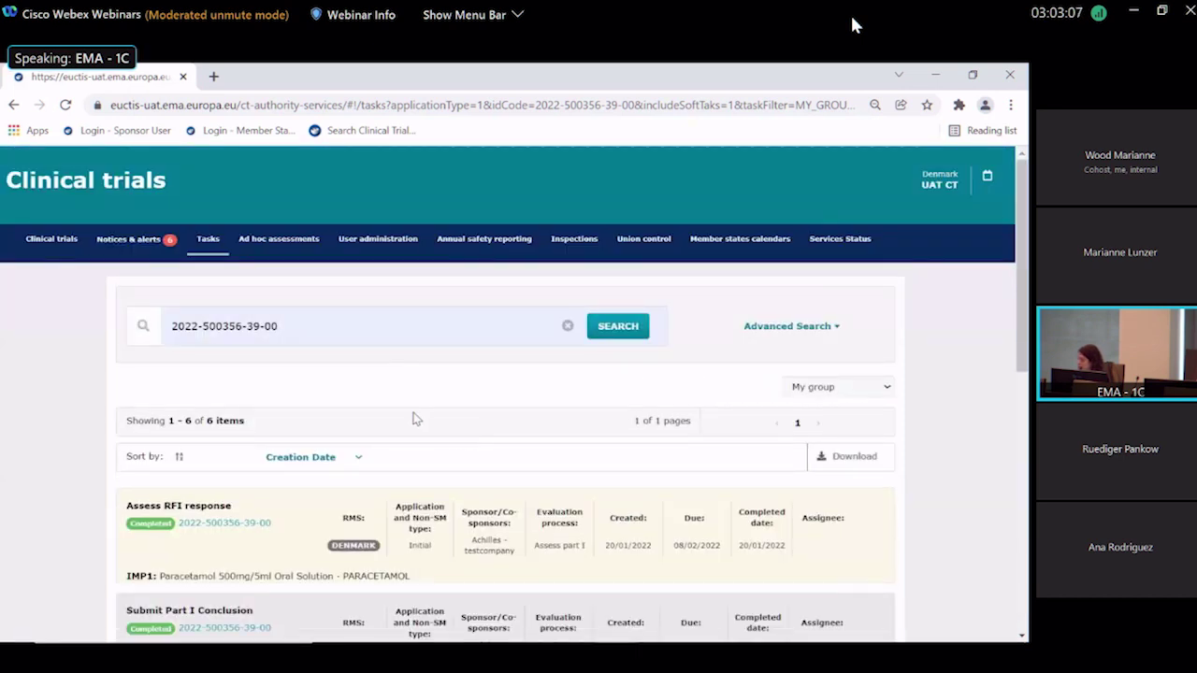
{"action": "scroll", "coordinate": [416, 416], "scroll_direction": "down", "scroll_amount": 1}
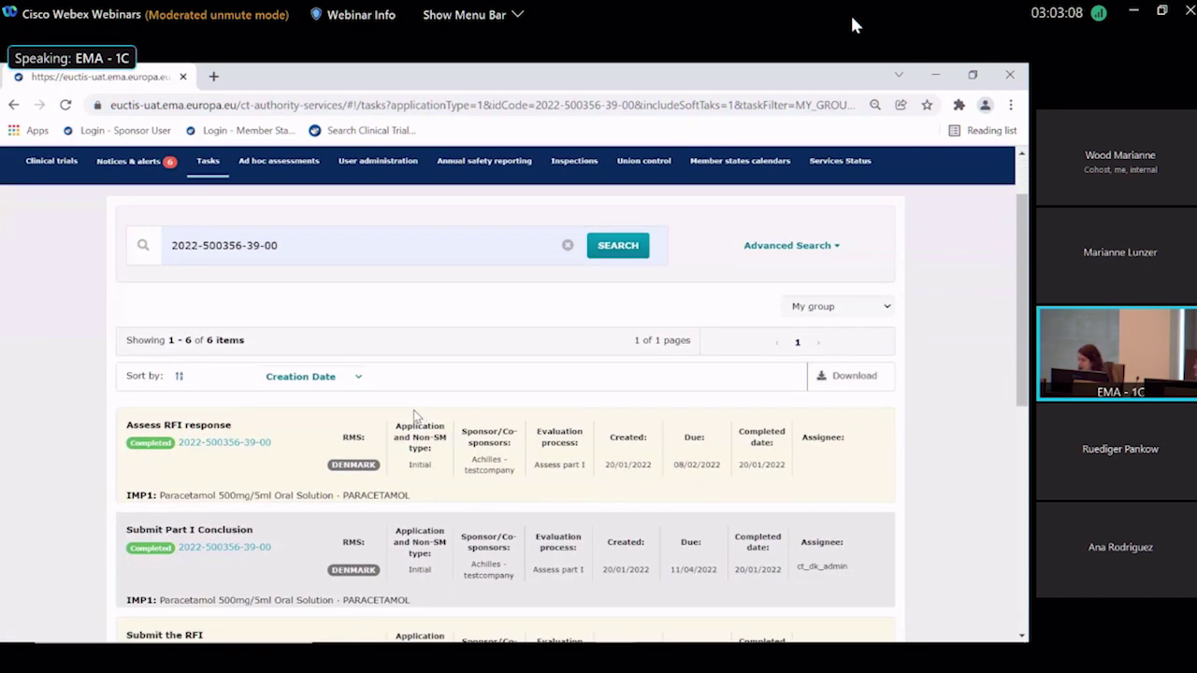
{"action": "left_click", "coordinate": [206, 449]}
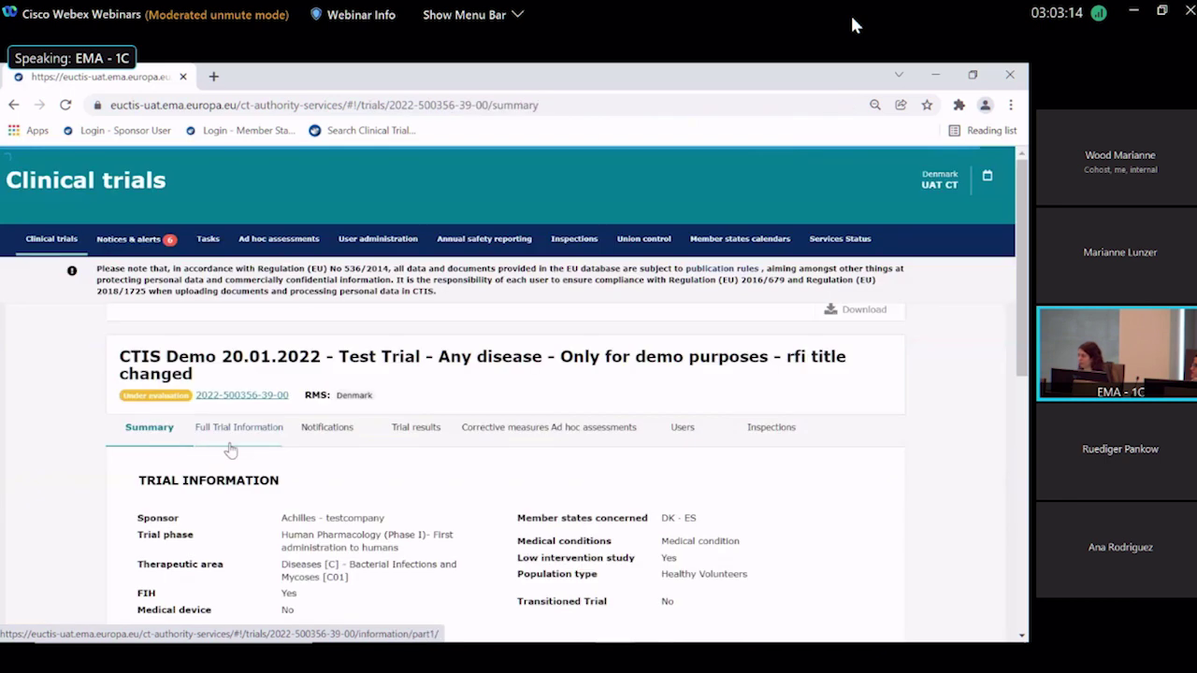
Step: Open the trial application's details and its Timetable page
{"action": "scroll", "coordinate": [211, 553], "scroll_direction": "down", "scroll_amount": 6}
{"action": "left_click", "coordinate": [202, 552]}
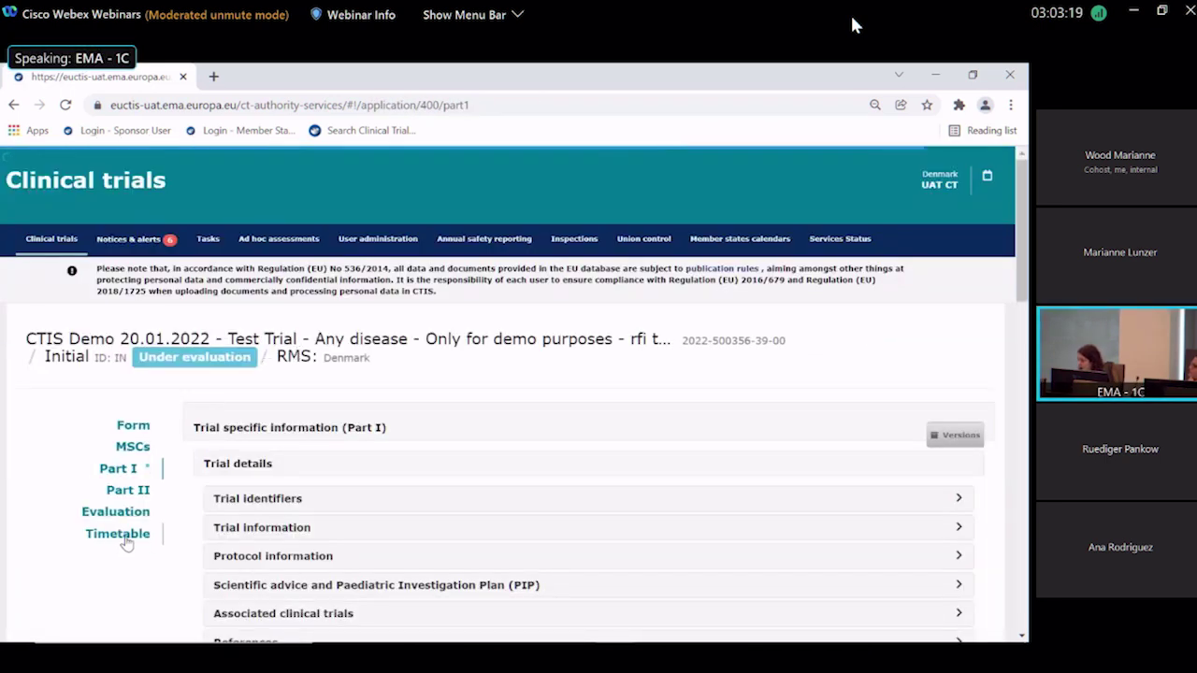
{"action": "left_click", "coordinate": [125, 544]}
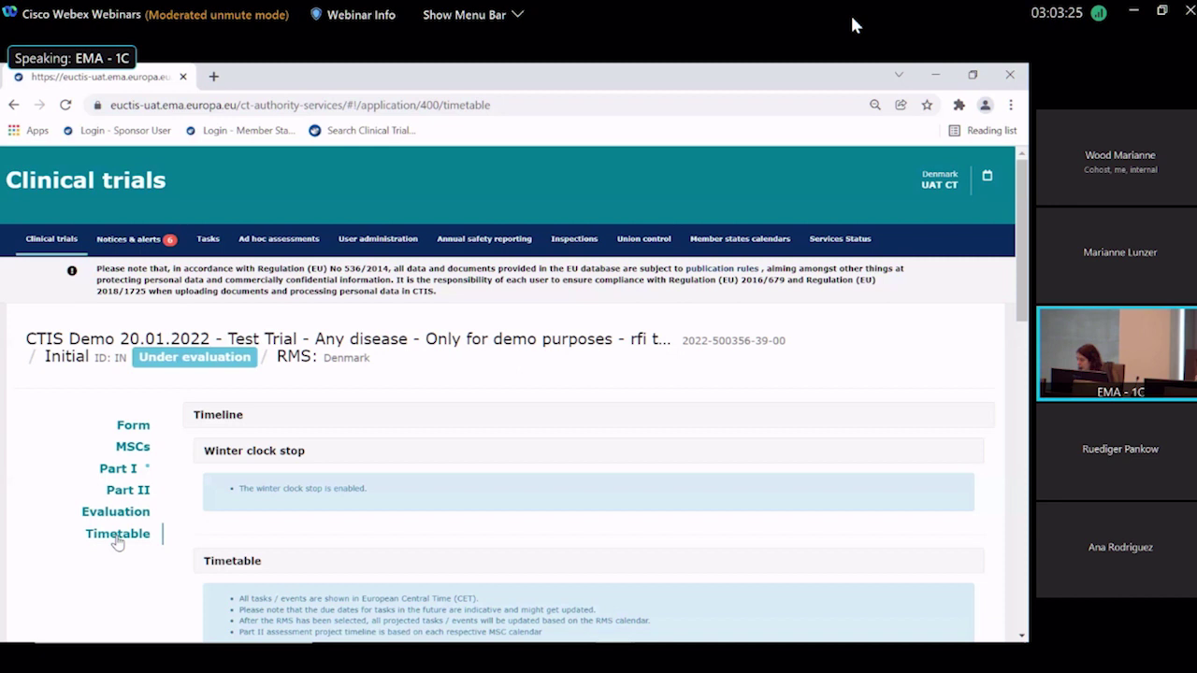
Step: Review the Gantt chart's Part I task dates through Submit Part I conclusion on 20/01/2022
{"action": "scroll", "coordinate": [347, 489], "scroll_direction": "down", "scroll_amount": 3}
{"action": "scroll", "coordinate": [485, 404], "scroll_direction": "down", "scroll_amount": 3}
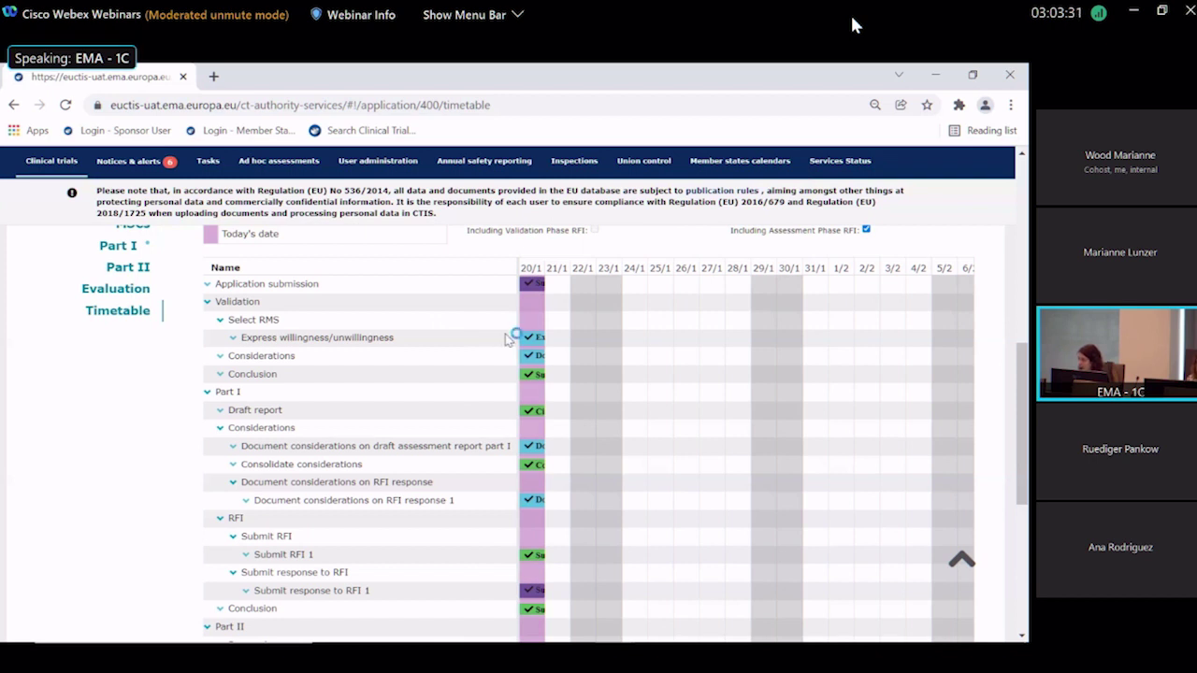
{"action": "scroll", "coordinate": [505, 346], "scroll_direction": "down", "scroll_amount": 1}
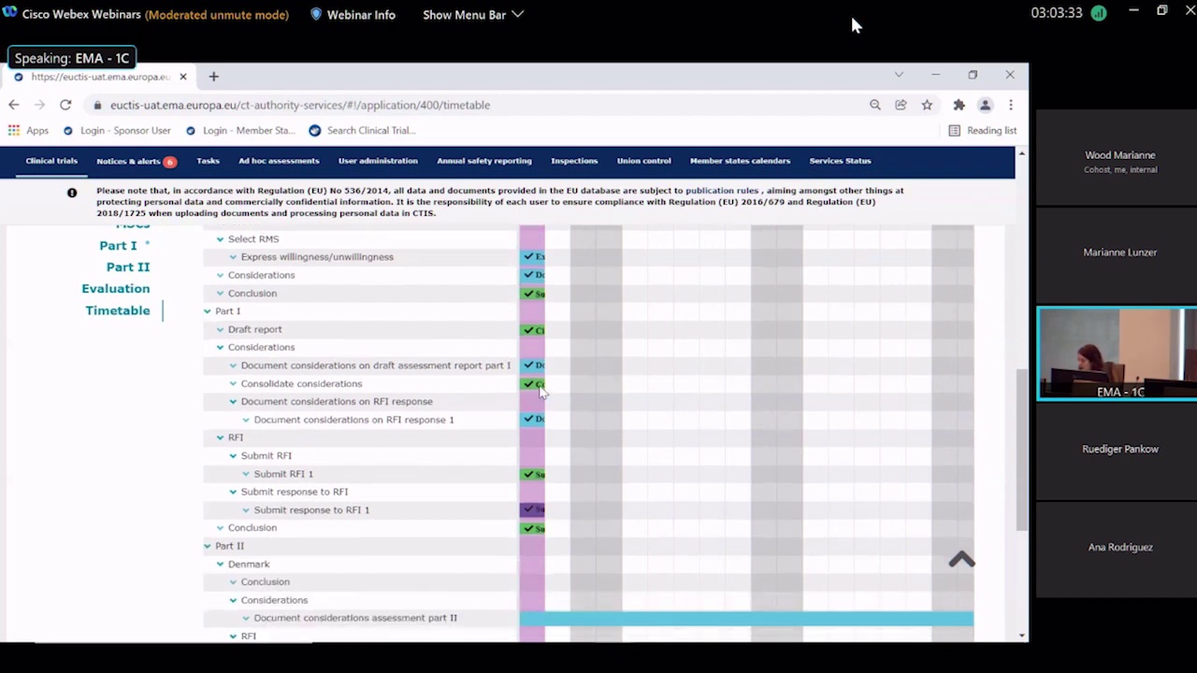
{"action": "mouse_move", "coordinate": [539, 391]}
{"action": "mouse_move", "coordinate": [536, 426]}
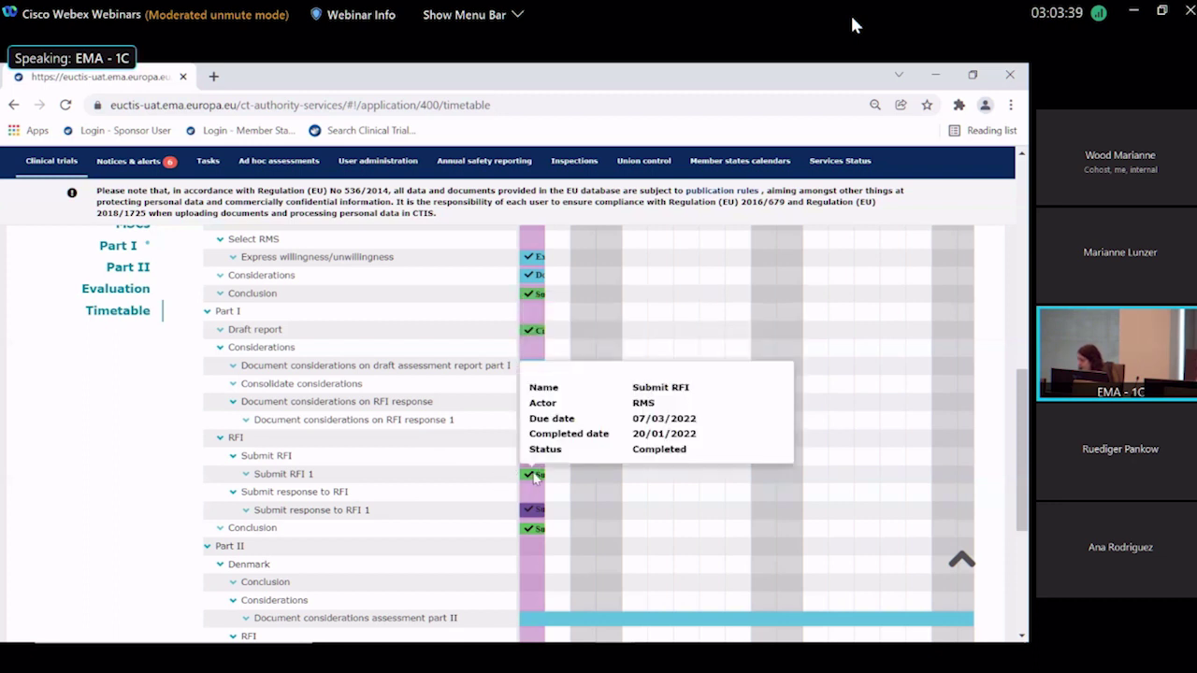
{"action": "mouse_move", "coordinate": [539, 532]}
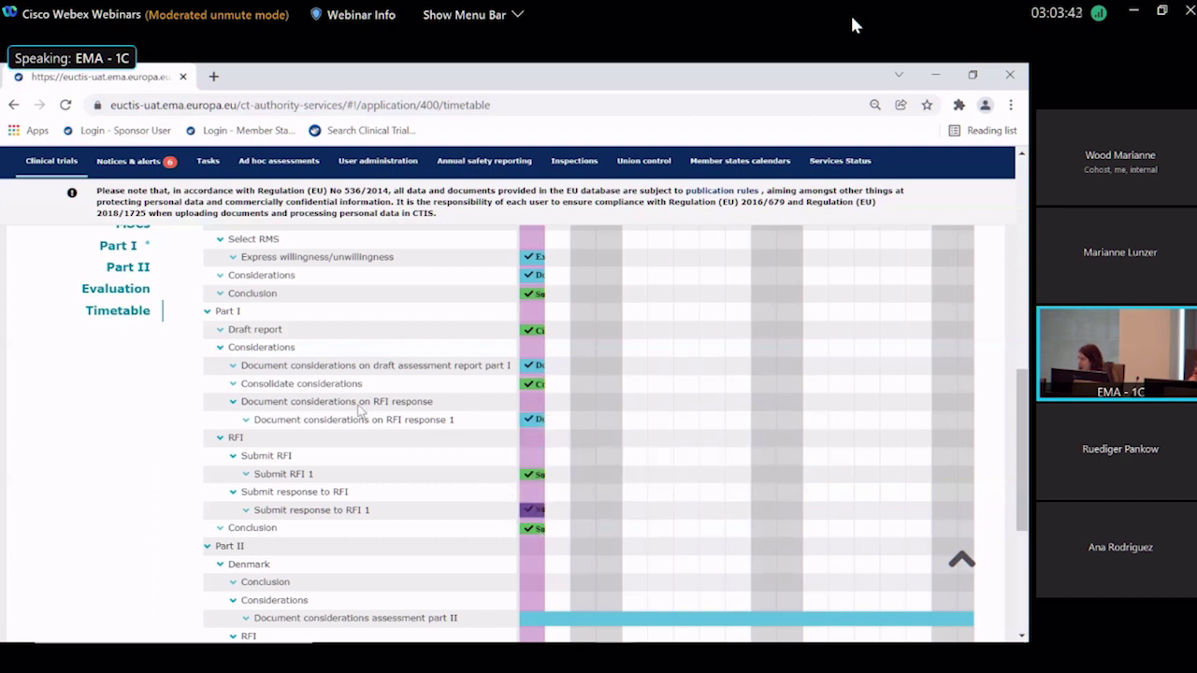
{"action": "scroll", "coordinate": [361, 411], "scroll_direction": "up", "scroll_amount": 2}
{"action": "scroll", "coordinate": [361, 411], "scroll_direction": "up", "scroll_amount": 5}
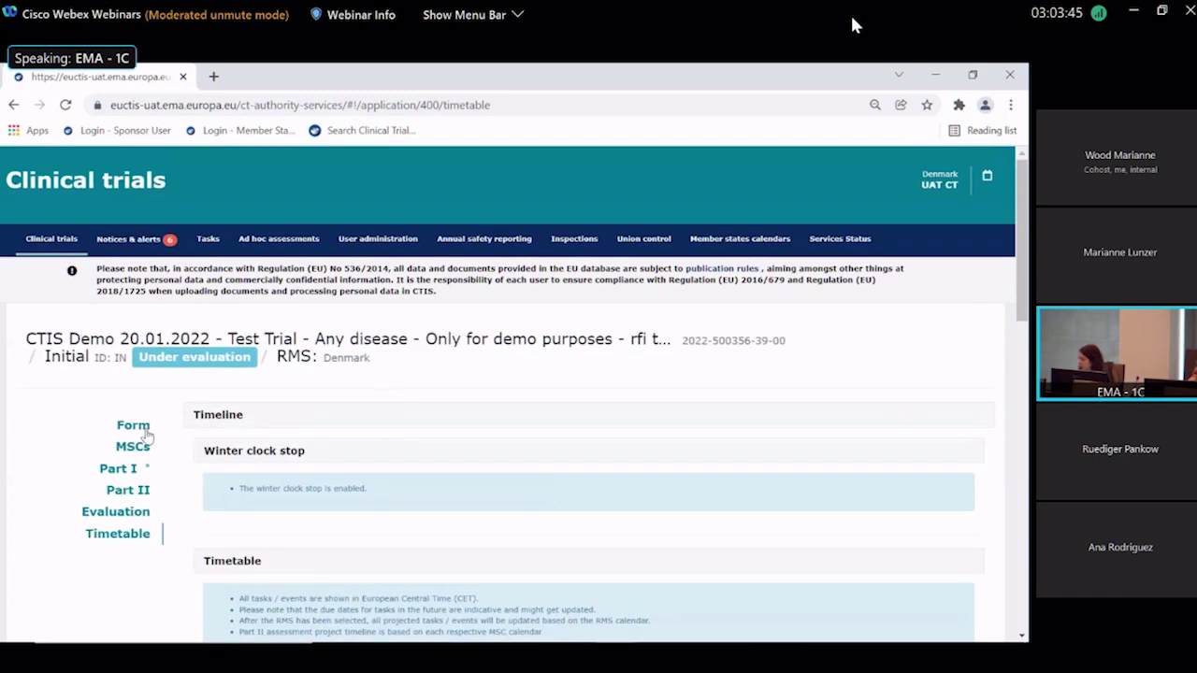
Step: Go to the Evaluation page and reach the still-empty Assessment Part II Considerations
{"action": "left_click", "coordinate": [131, 511]}
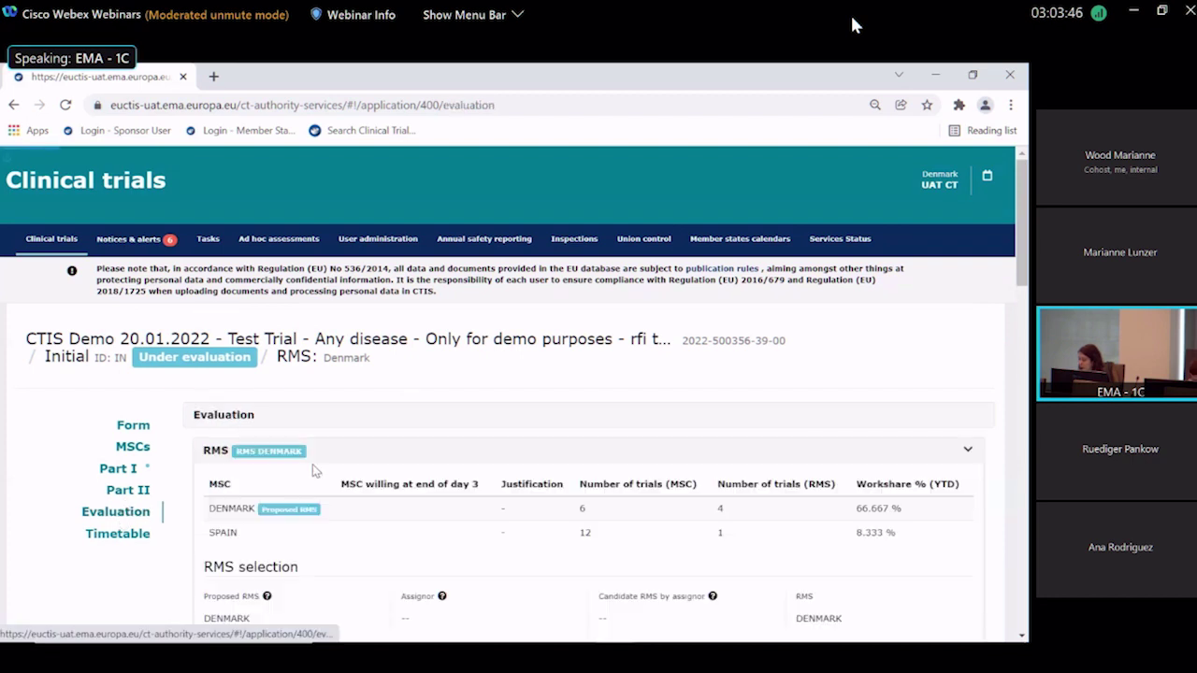
{"action": "scroll", "coordinate": [437, 458], "scroll_direction": "down", "scroll_amount": 8}
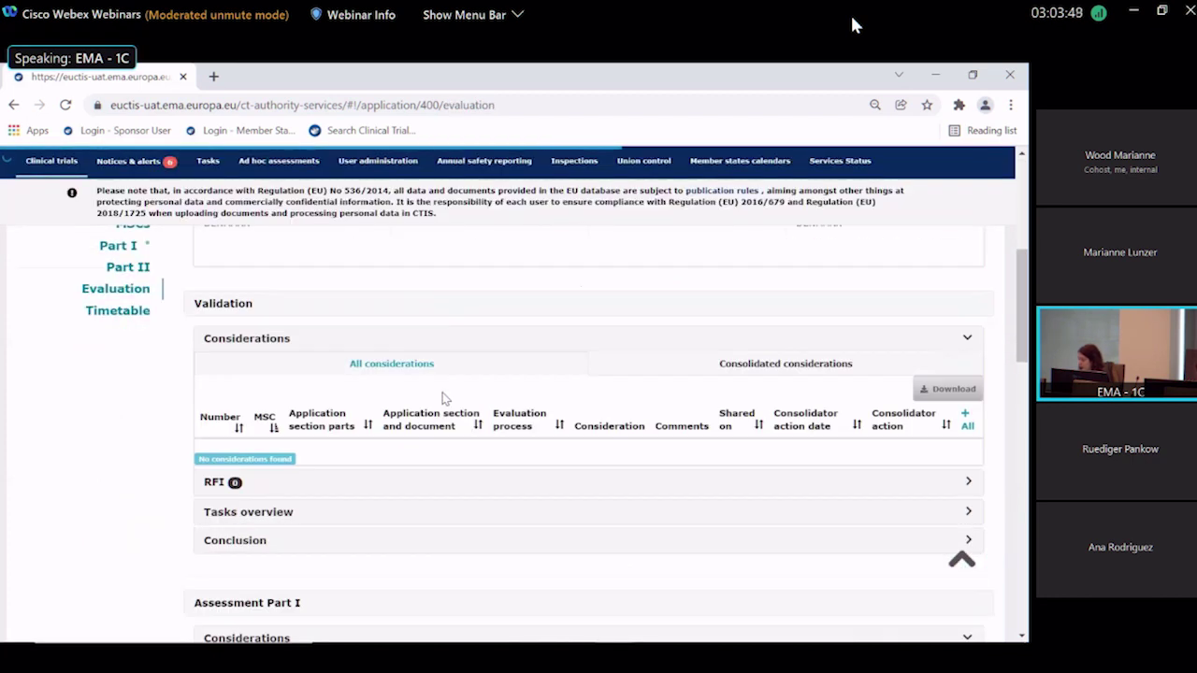
{"action": "scroll", "coordinate": [440, 402], "scroll_direction": "down", "scroll_amount": 3}
{"action": "scroll", "coordinate": [430, 411], "scroll_direction": "down", "scroll_amount": 3}
{"action": "scroll", "coordinate": [431, 419], "scroll_direction": "down", "scroll_amount": 1}
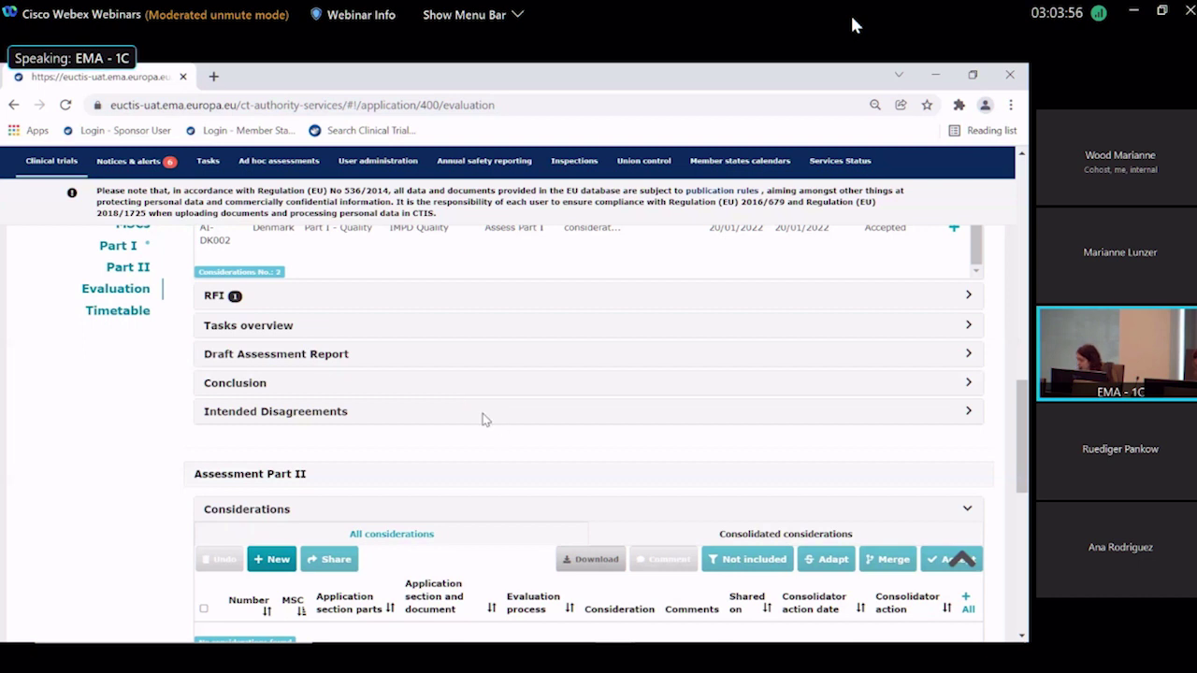
{"action": "scroll", "coordinate": [483, 423], "scroll_direction": "down", "scroll_amount": 2}
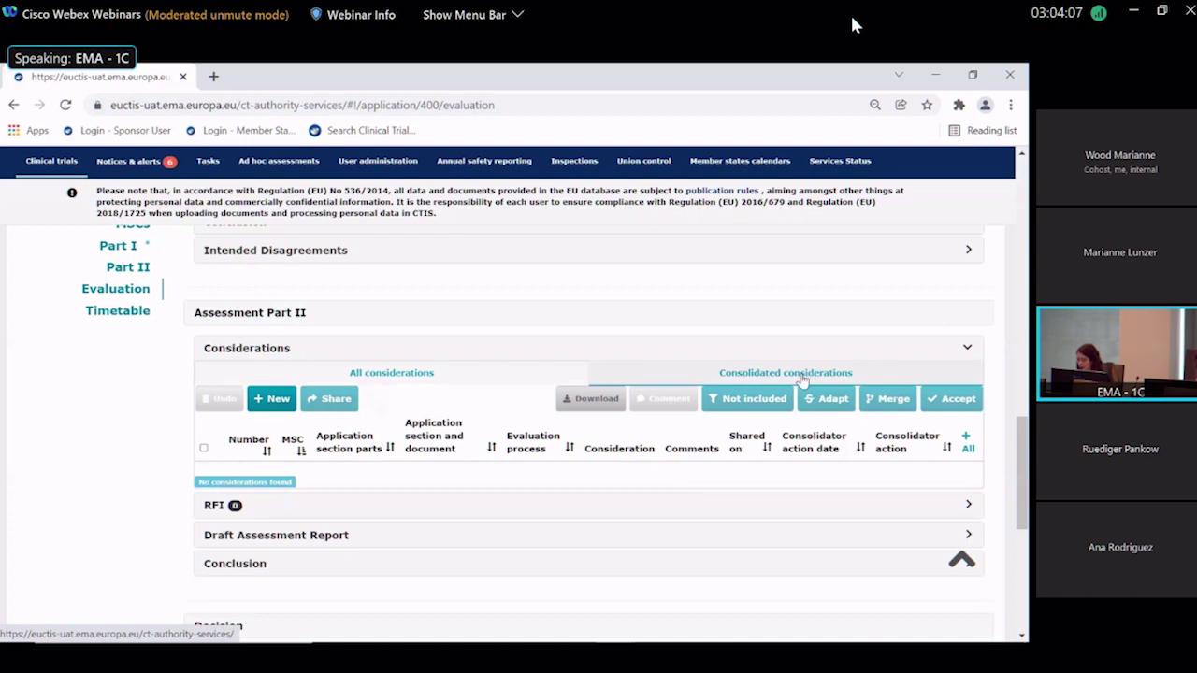
Step: Create and save a Part II consideration on Recruitment arrangements with the text 'consideratio'
{"action": "left_click", "coordinate": [280, 400]}
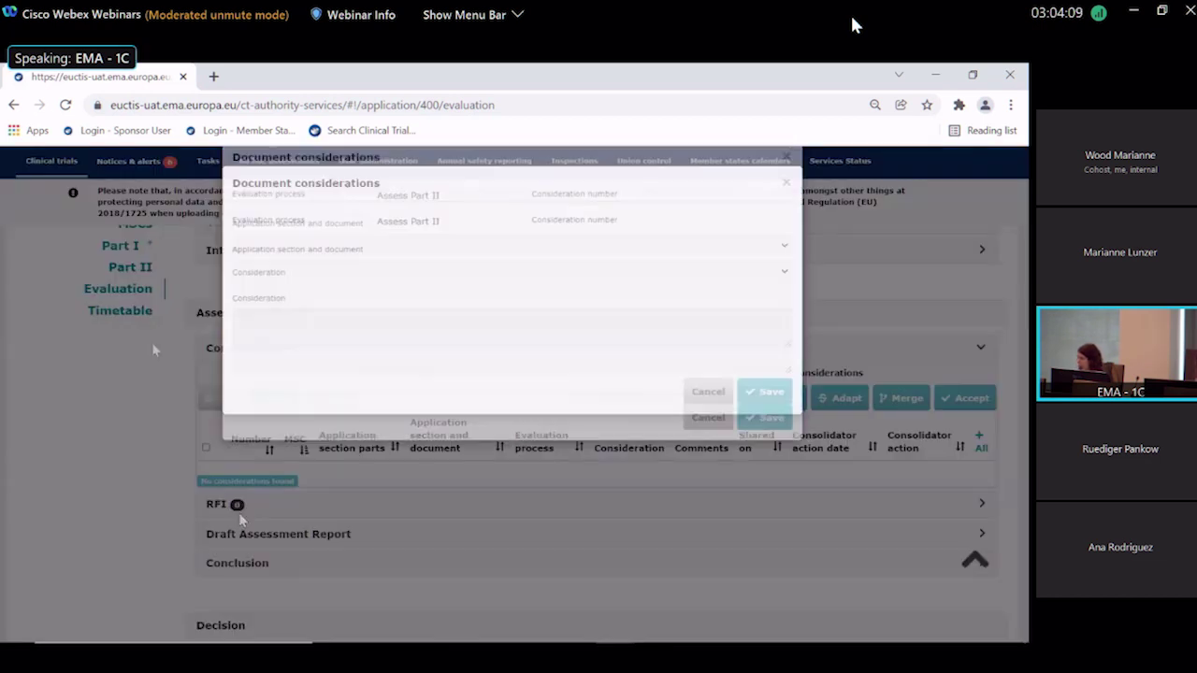
{"action": "left_click", "coordinate": [301, 273]}
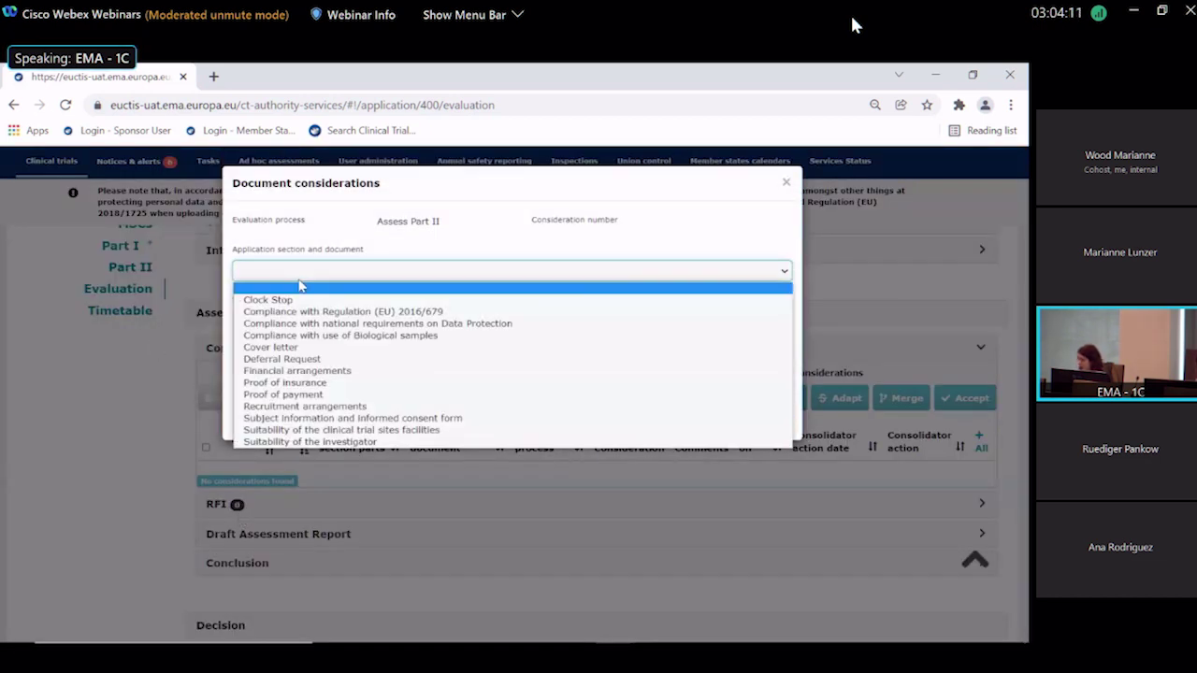
{"action": "left_click", "coordinate": [315, 395]}
{"action": "left_click", "coordinate": [291, 338]}
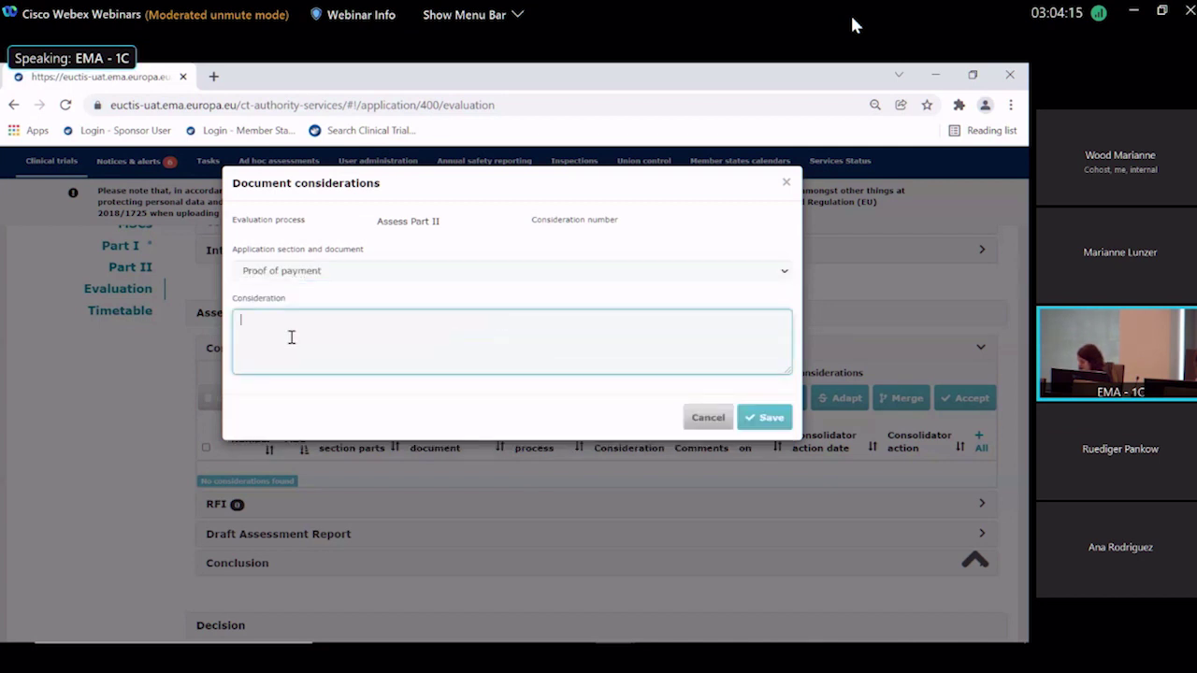
{"action": "type", "text": "consideration2"}
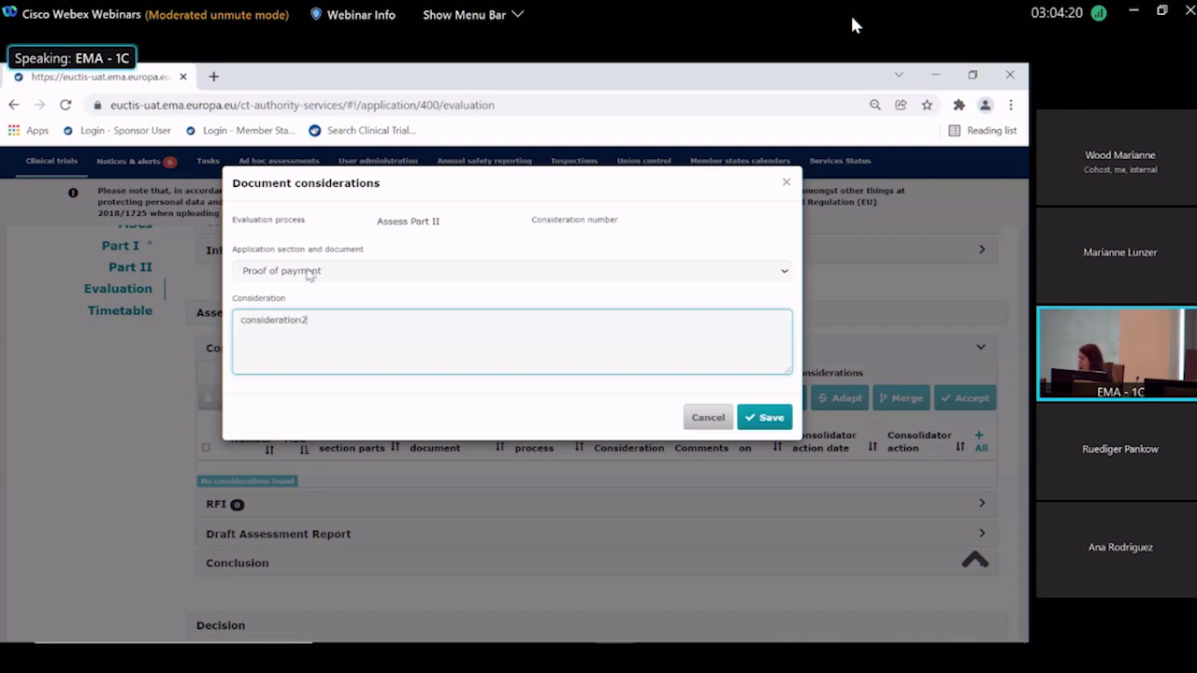
{"action": "left_click", "coordinate": [312, 273]}
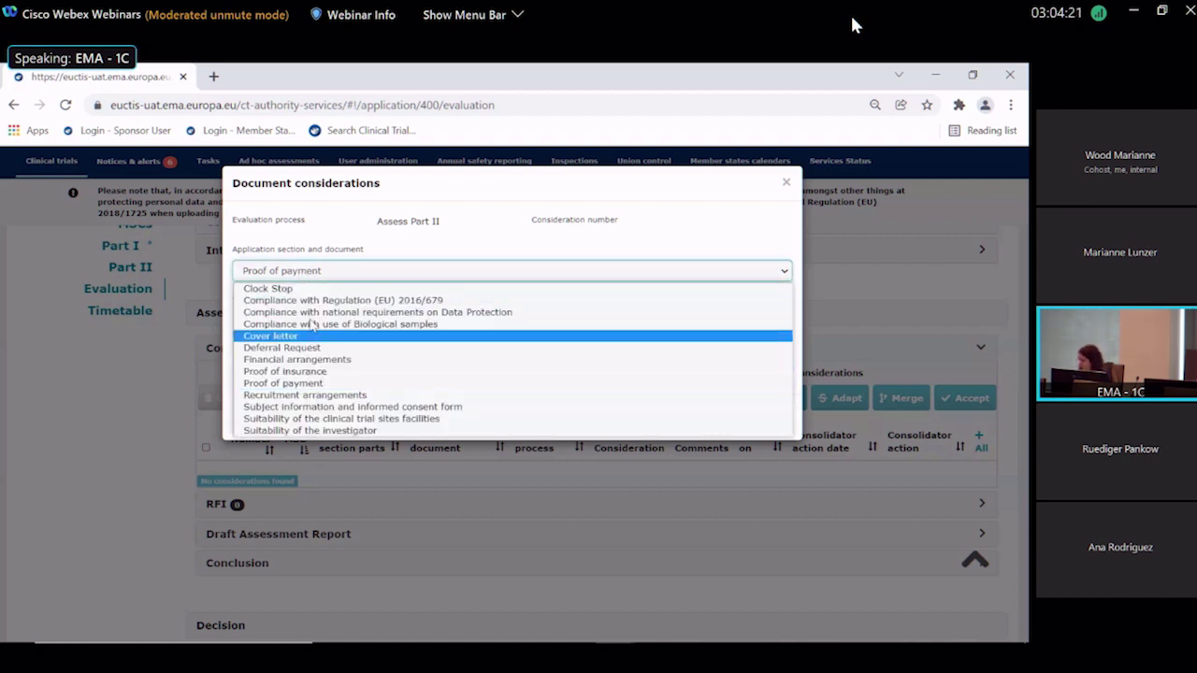
{"action": "left_click", "coordinate": [308, 396]}
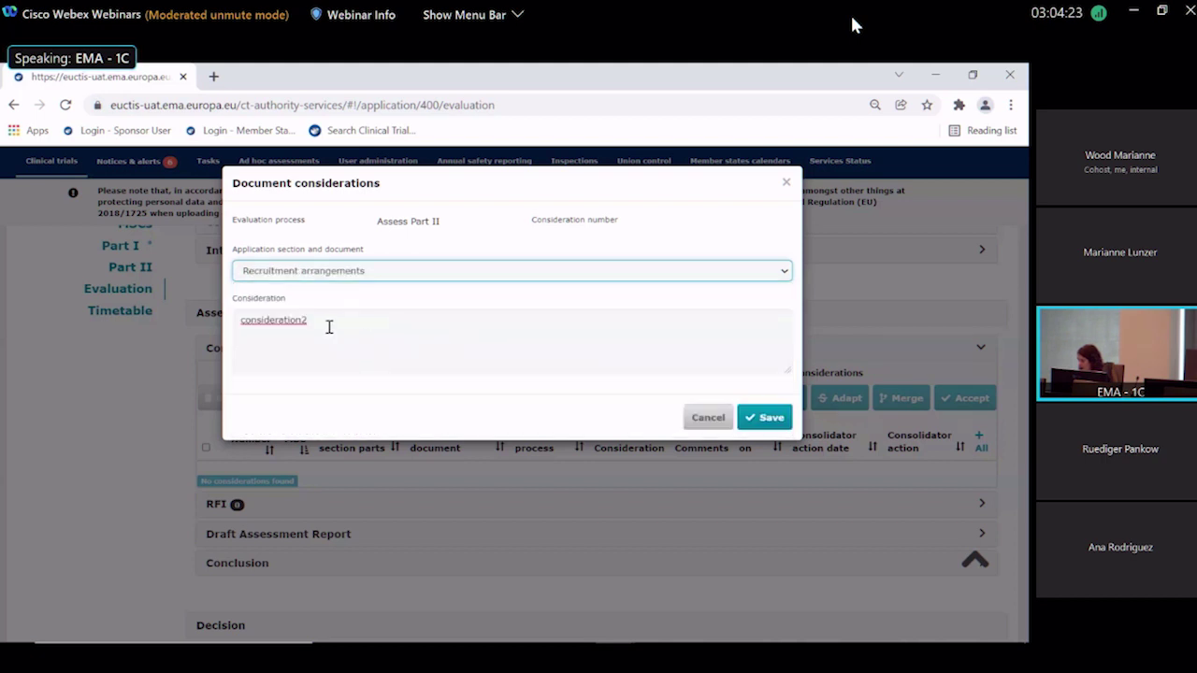
{"action": "left_click", "coordinate": [764, 417]}
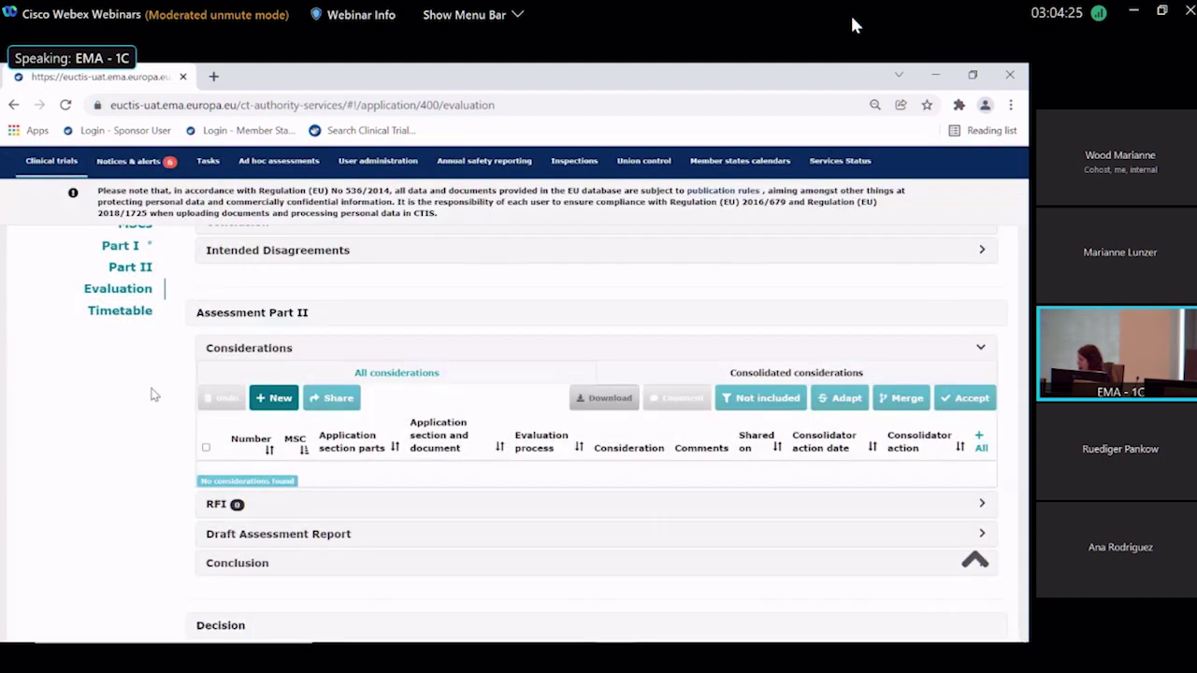
Step: Share consideration DK003 and save it as accepted for Denmark
{"action": "left_click", "coordinate": [203, 473]}
{"action": "left_click", "coordinate": [335, 400]}
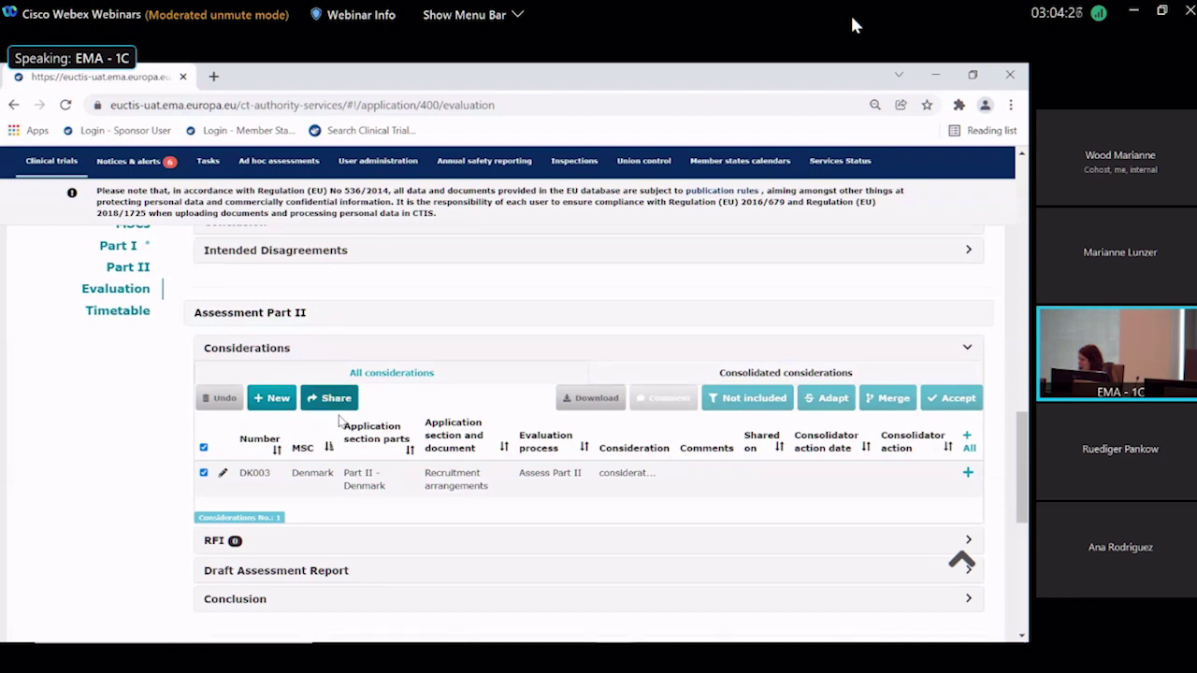
{"action": "left_click", "coordinate": [556, 269]}
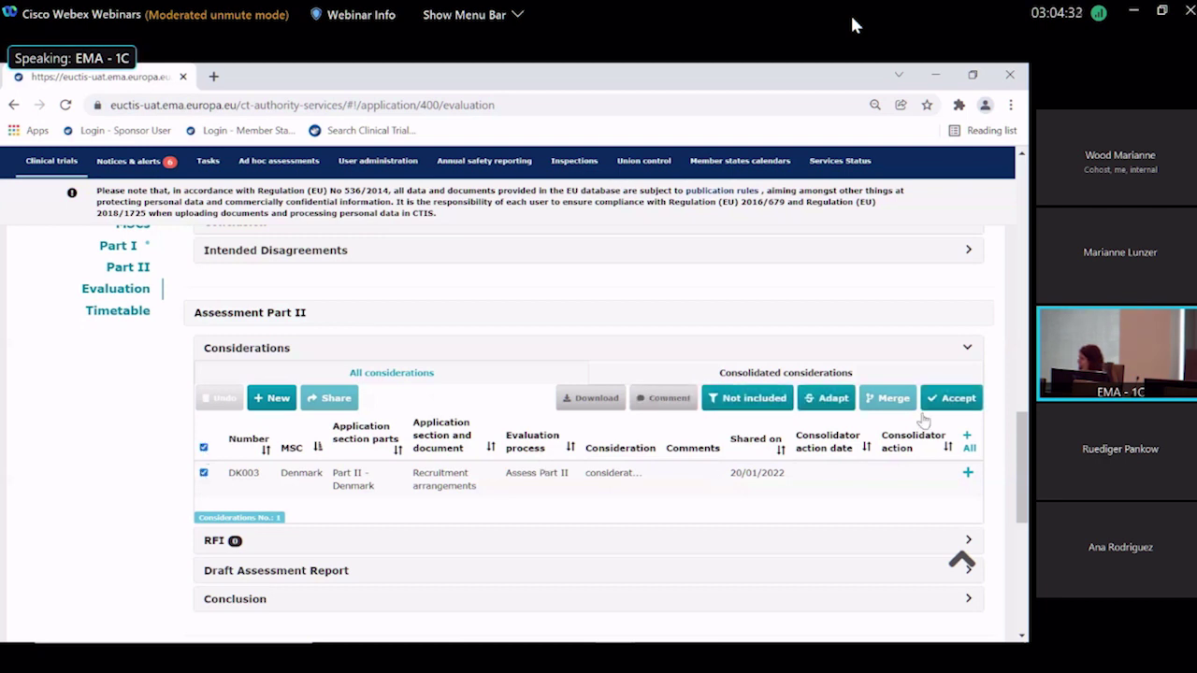
{"action": "left_click", "coordinate": [956, 397]}
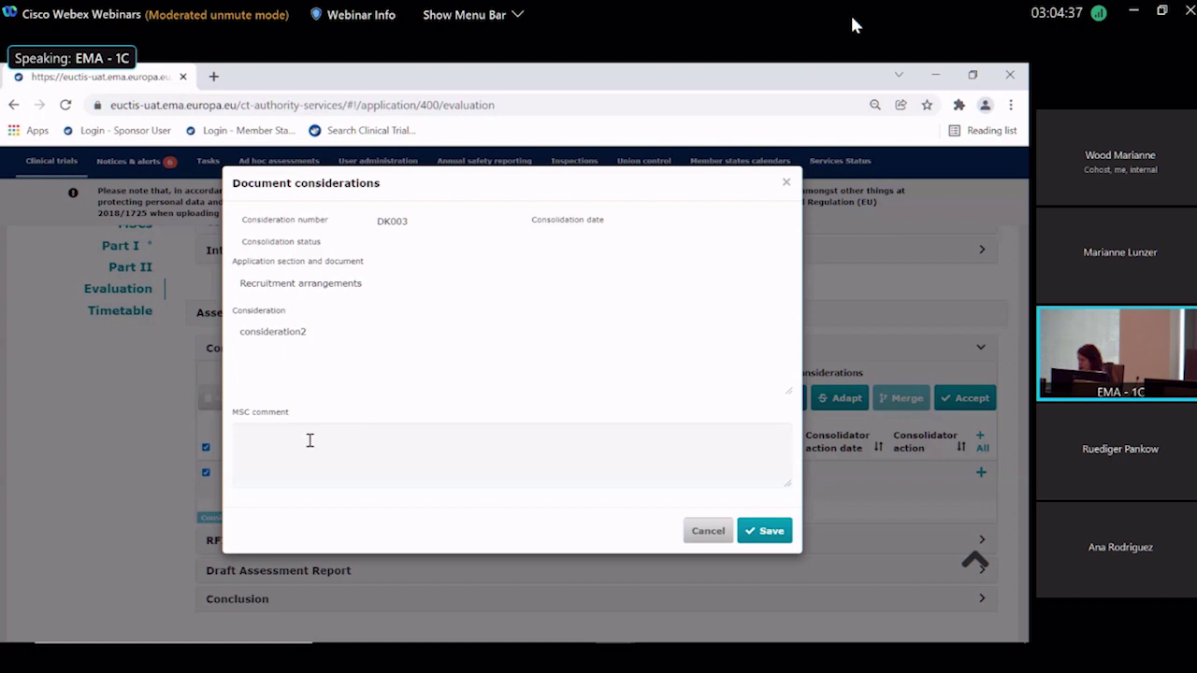
{"action": "left_click", "coordinate": [765, 531]}
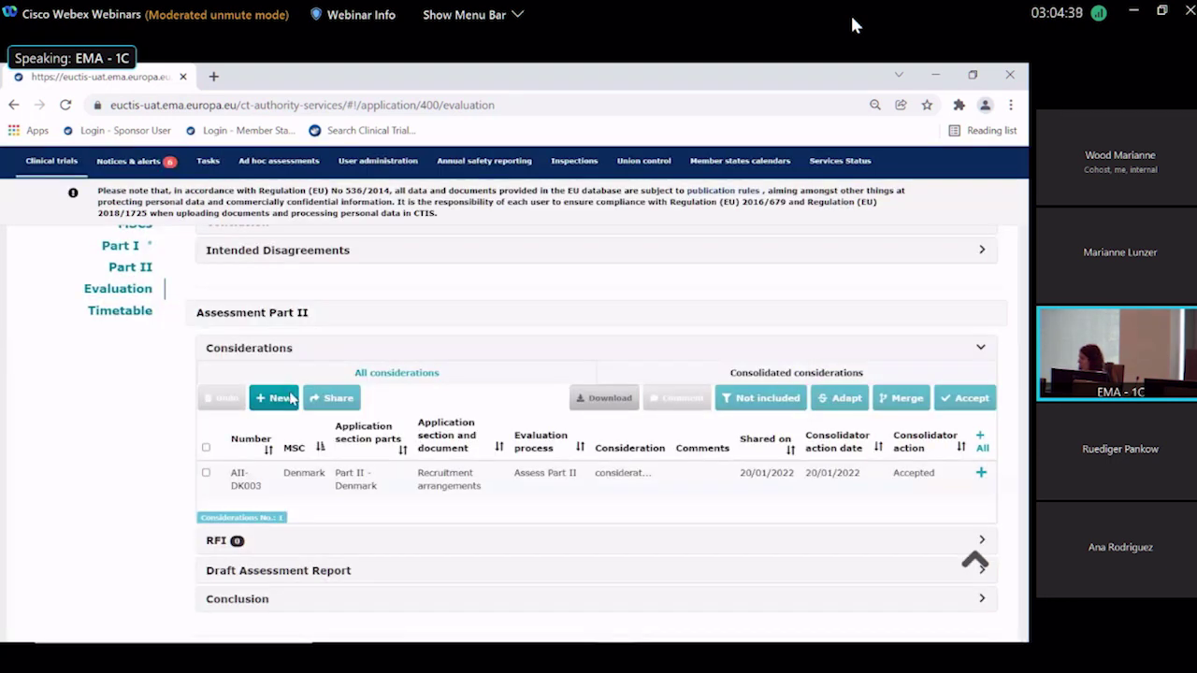
Step: Share AII-DK003 from the Consolidated considerations list
{"action": "left_click", "coordinate": [644, 374]}
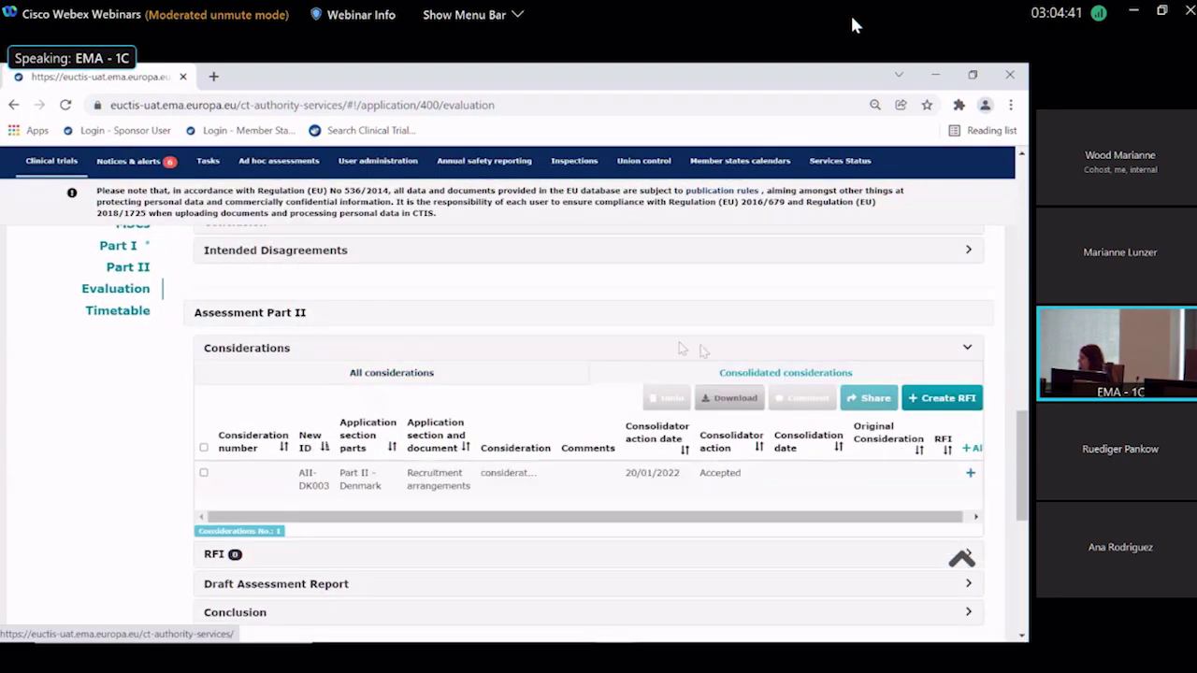
{"action": "left_click", "coordinate": [203, 472]}
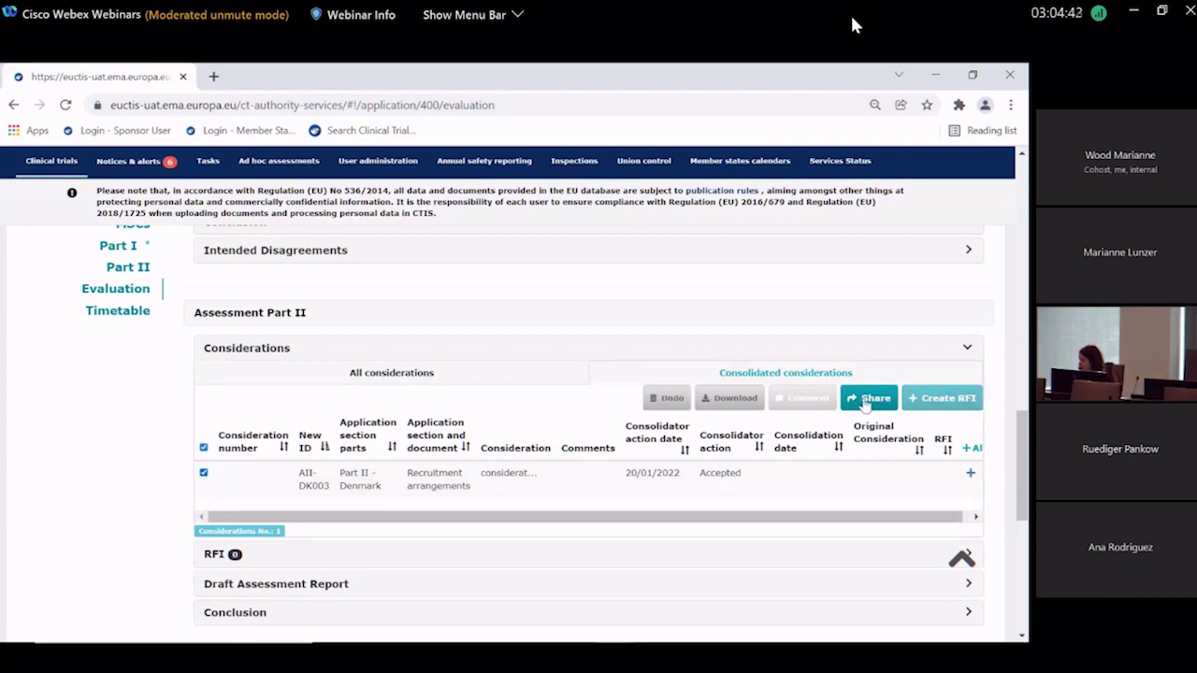
{"action": "left_click", "coordinate": [865, 400]}
{"action": "left_click", "coordinate": [490, 273]}
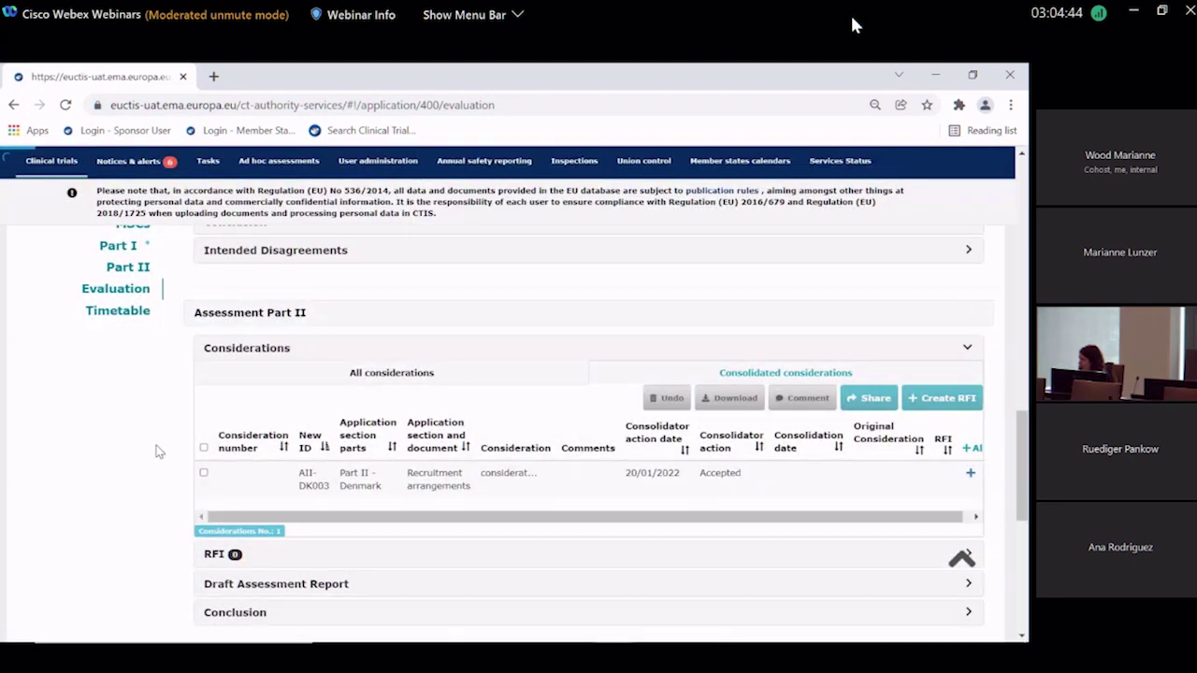
{"action": "left_click", "coordinate": [938, 398]}
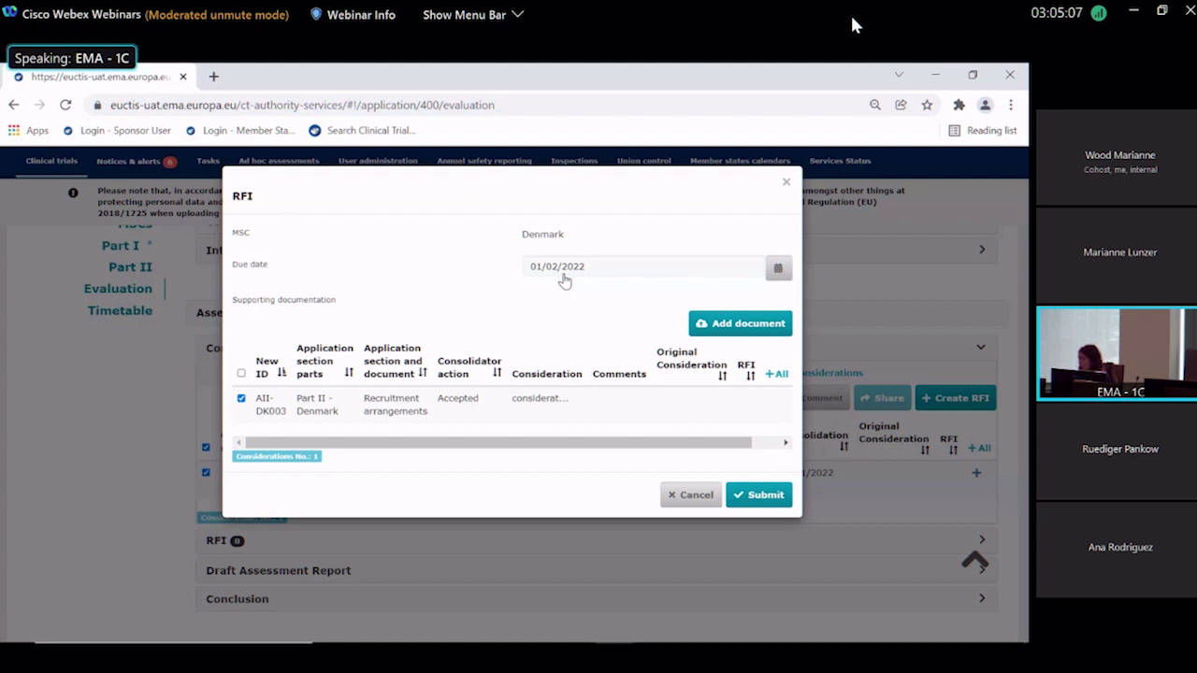
Step: Submit Denmark's RFI to the sponsor, due 01/02/2022, covering AII-DK003
{"action": "left_click", "coordinate": [753, 495]}
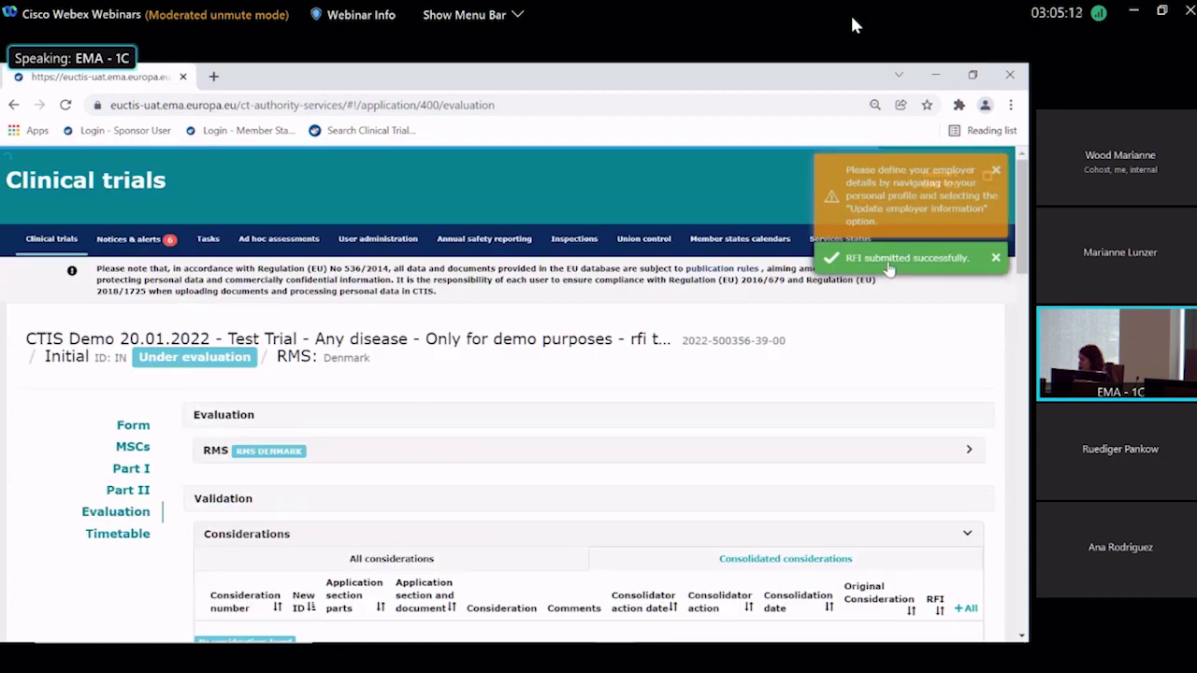
Step: Check the RFI in Part II considerations, then log out of the Denmark member-state account
{"action": "scroll", "coordinate": [994, 270], "scroll_direction": "down", "scroll_amount": 10}
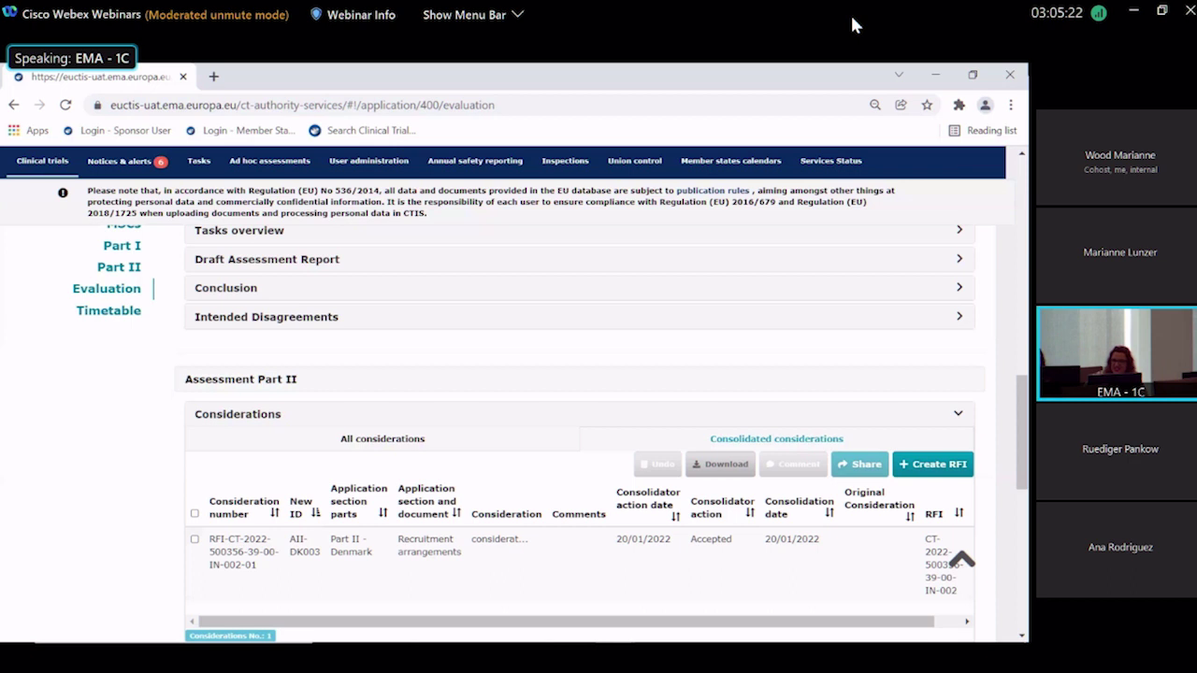
{"action": "right_click", "coordinate": [431, 487]}
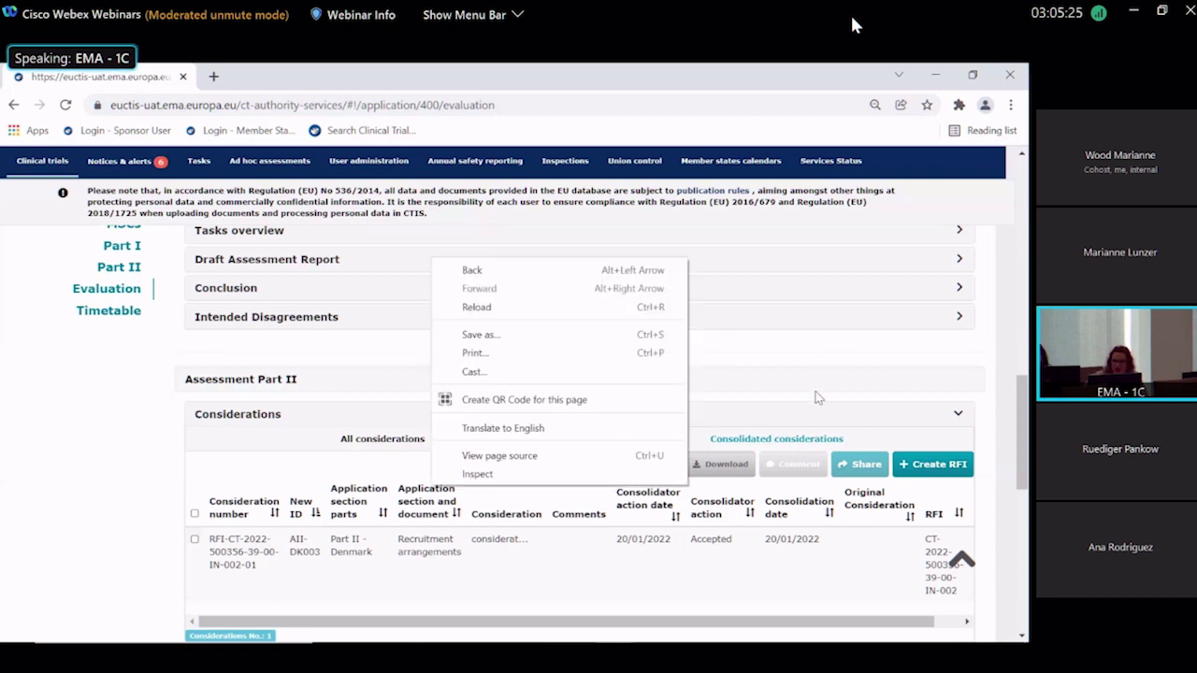
{"action": "scroll", "coordinate": [829, 391], "scroll_direction": "up", "scroll_amount": 10}
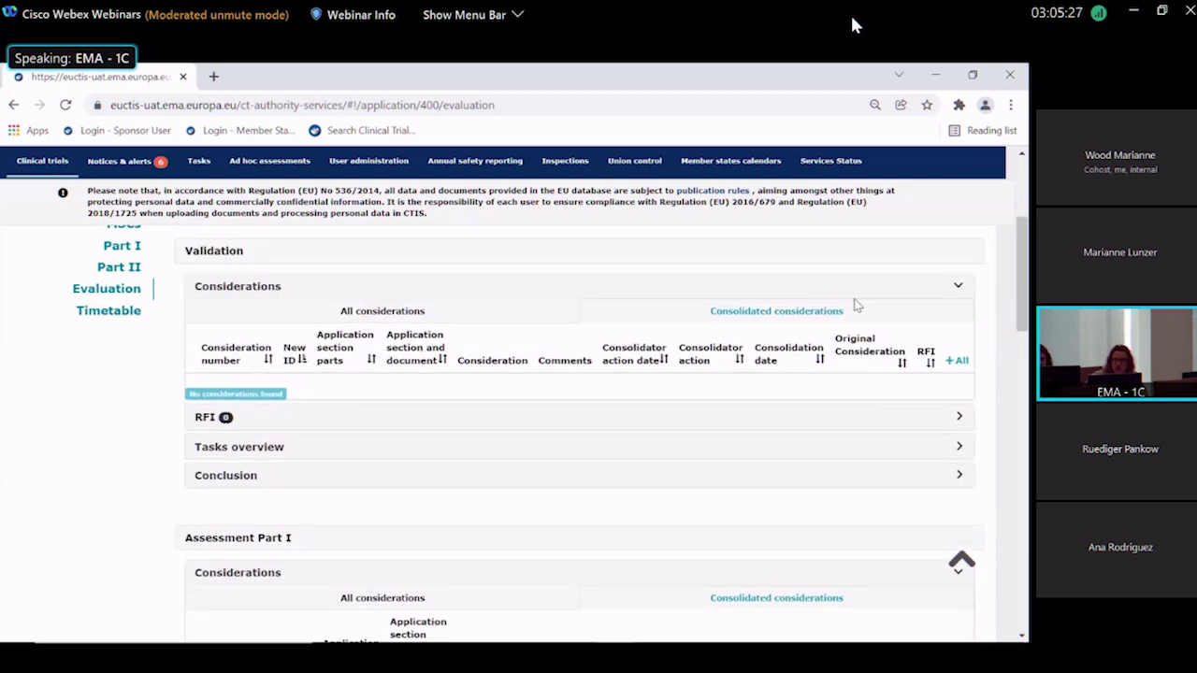
{"action": "left_click", "coordinate": [930, 183]}
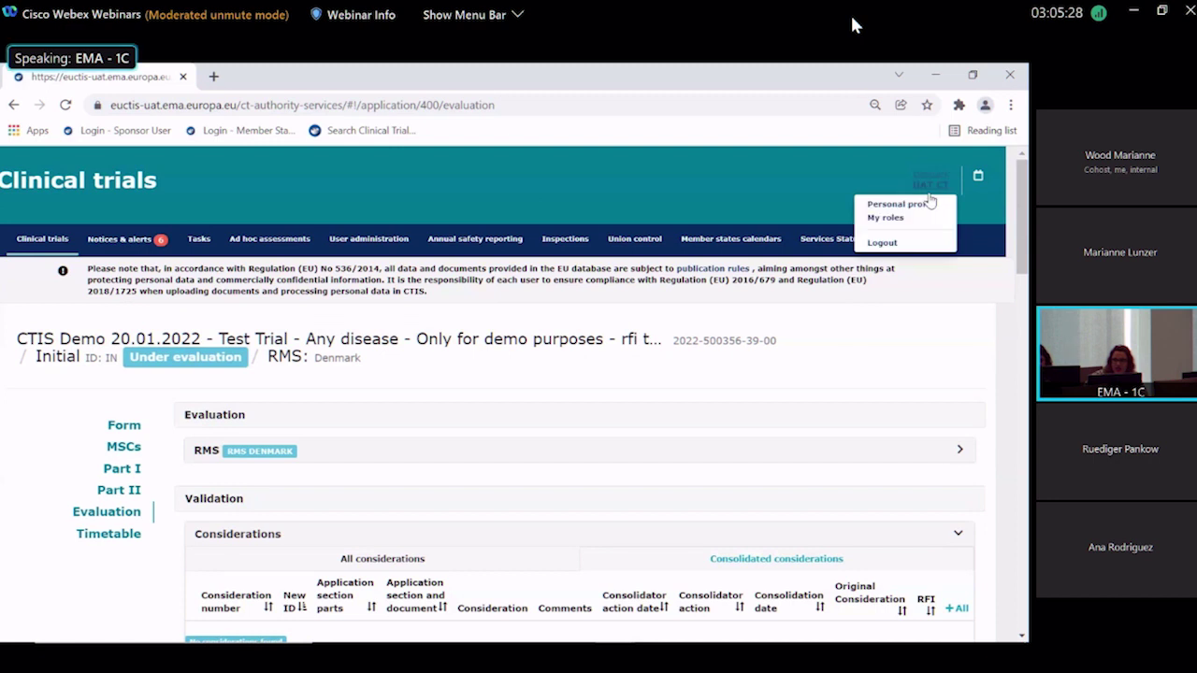
{"action": "left_click", "coordinate": [910, 245]}
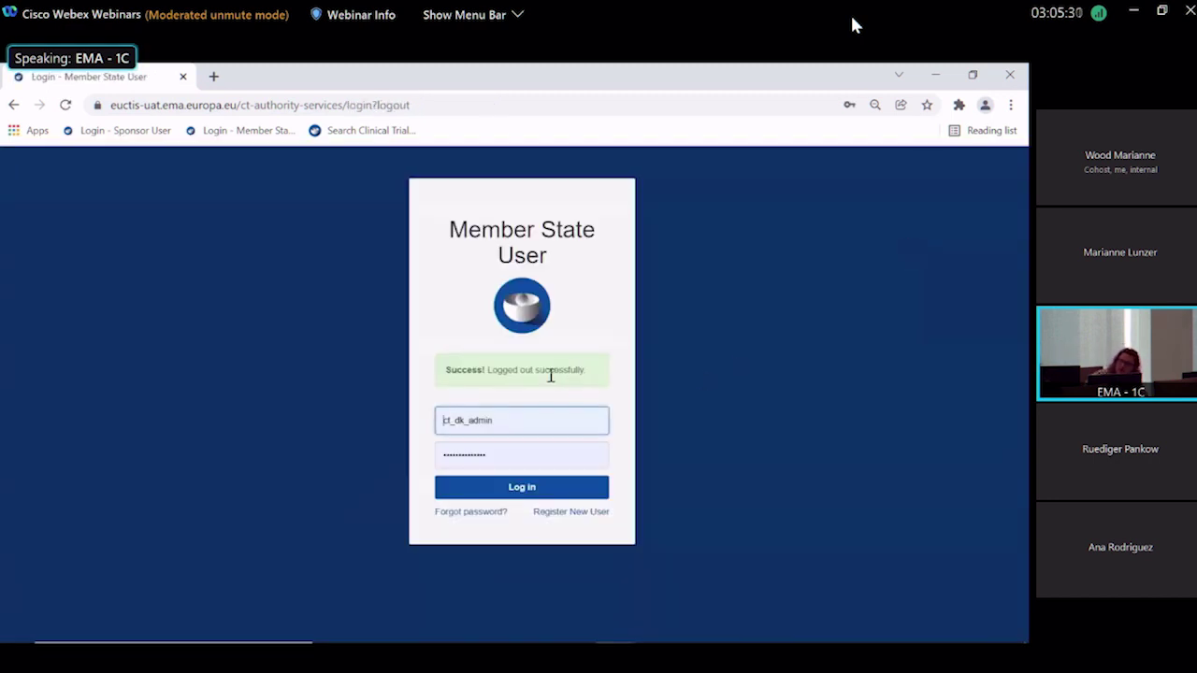
Step: Log in on the Sponsor User page with the saved sponsor admin credentials
{"action": "left_click", "coordinate": [545, 416]}
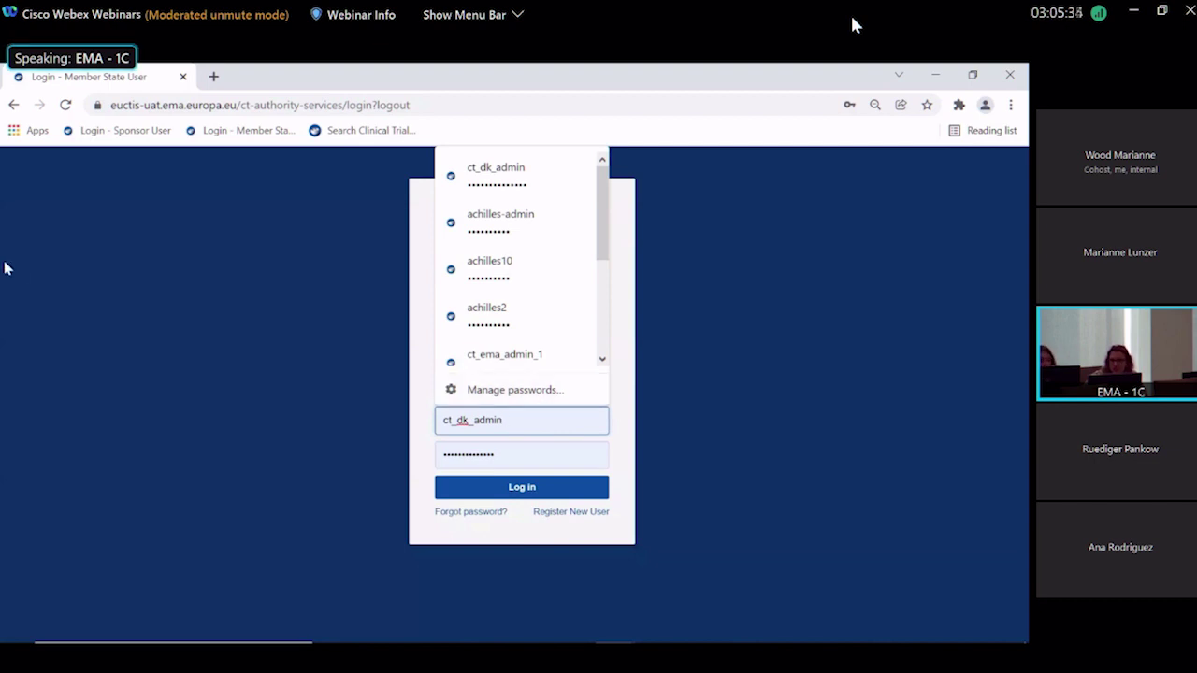
{"action": "left_click", "coordinate": [117, 118]}
{"action": "left_click", "coordinate": [121, 130]}
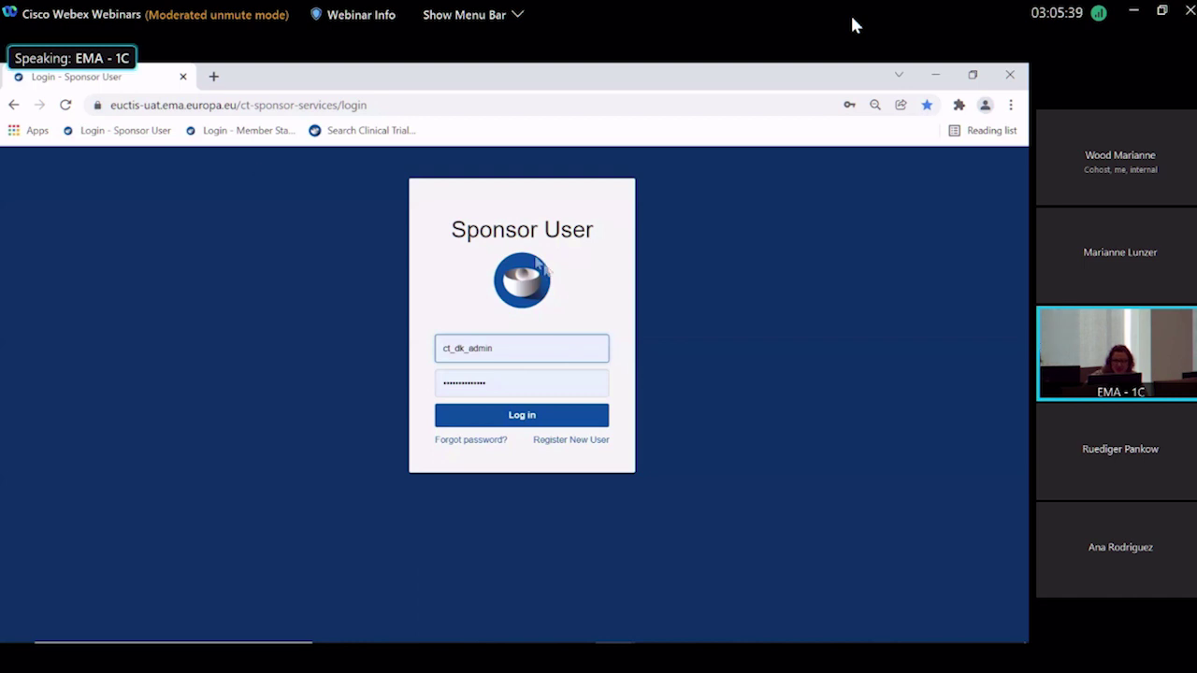
{"action": "left_click", "coordinate": [527, 343]}
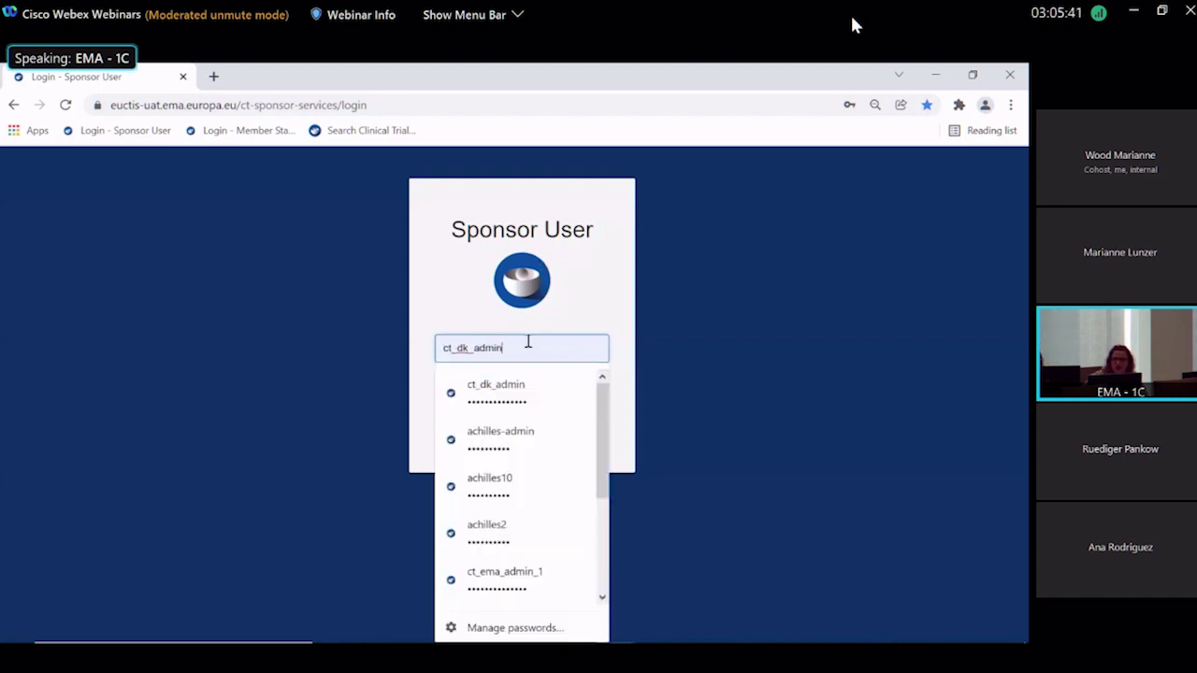
{"action": "left_click", "coordinate": [526, 431]}
{"action": "left_click", "coordinate": [531, 421]}
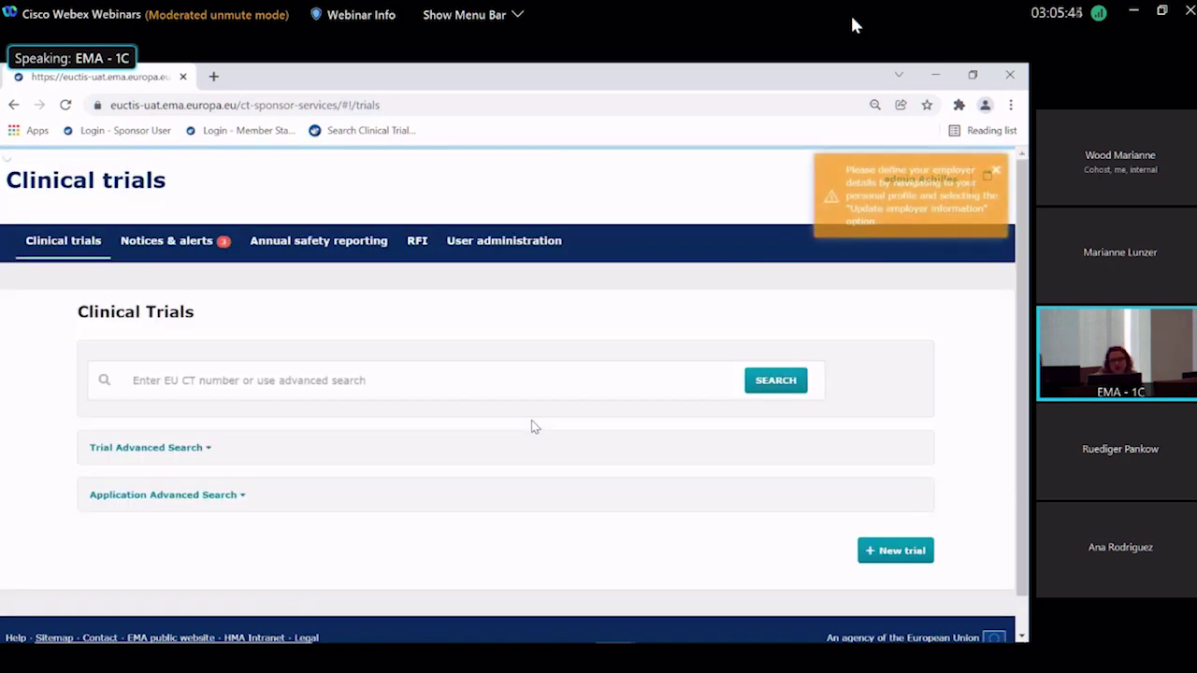
{"action": "left_click", "coordinate": [185, 250]}
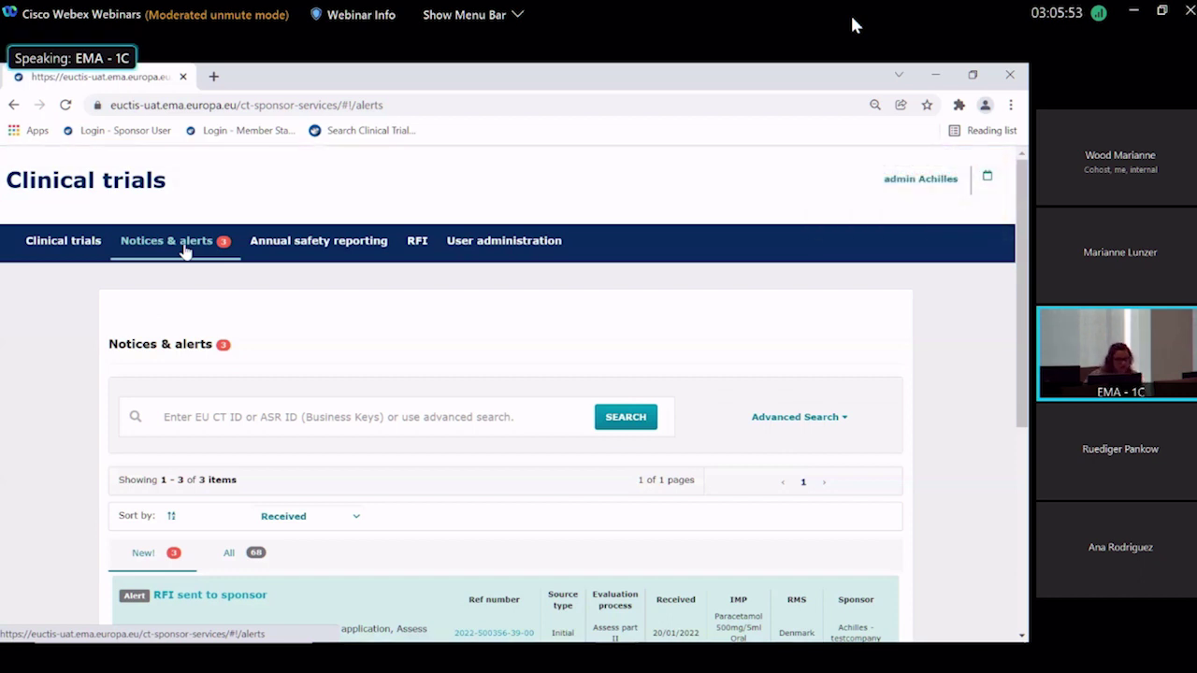
Step: Open the trial from the RFI alert and expand Denmark's Part II RFI, due 01/02/2022
{"action": "scroll", "coordinate": [335, 351], "scroll_direction": "down", "scroll_amount": 3}
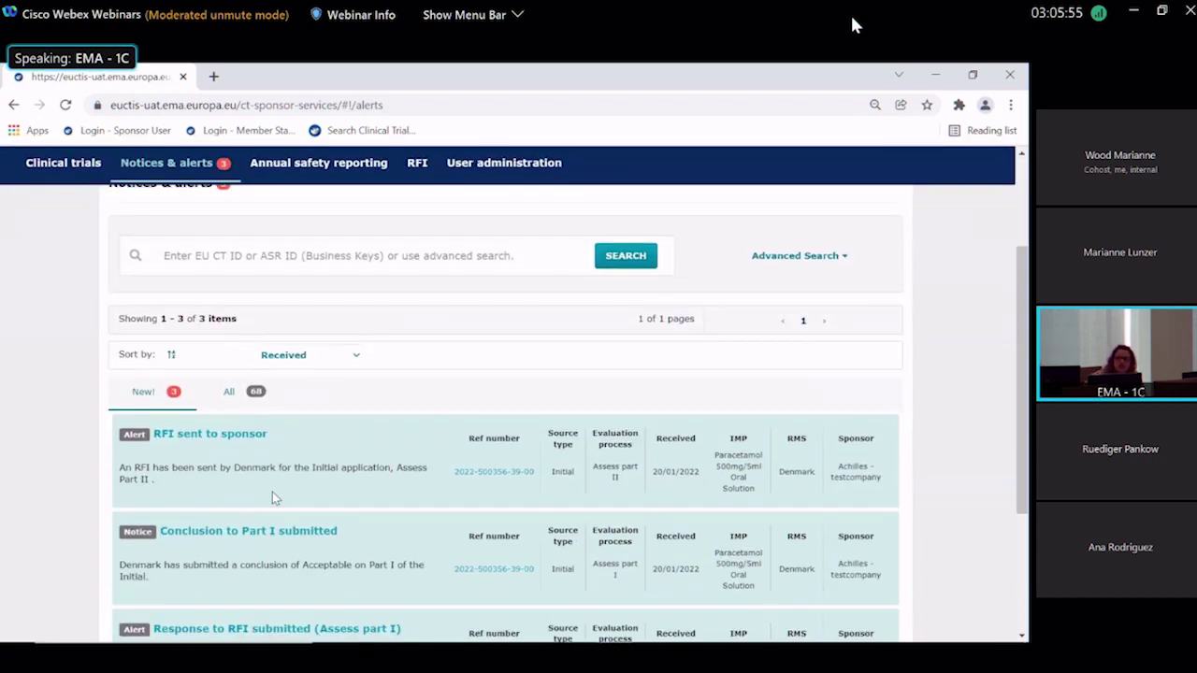
{"action": "scroll", "coordinate": [272, 495], "scroll_direction": "down", "scroll_amount": 1}
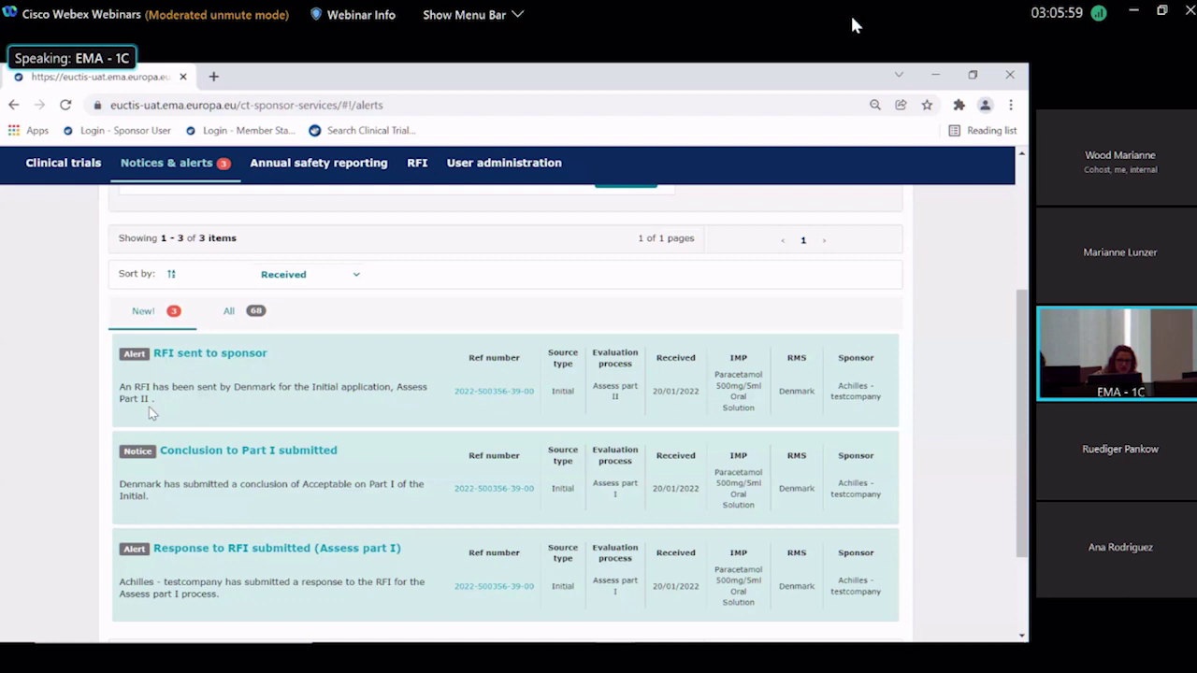
{"action": "left_click", "coordinate": [241, 356]}
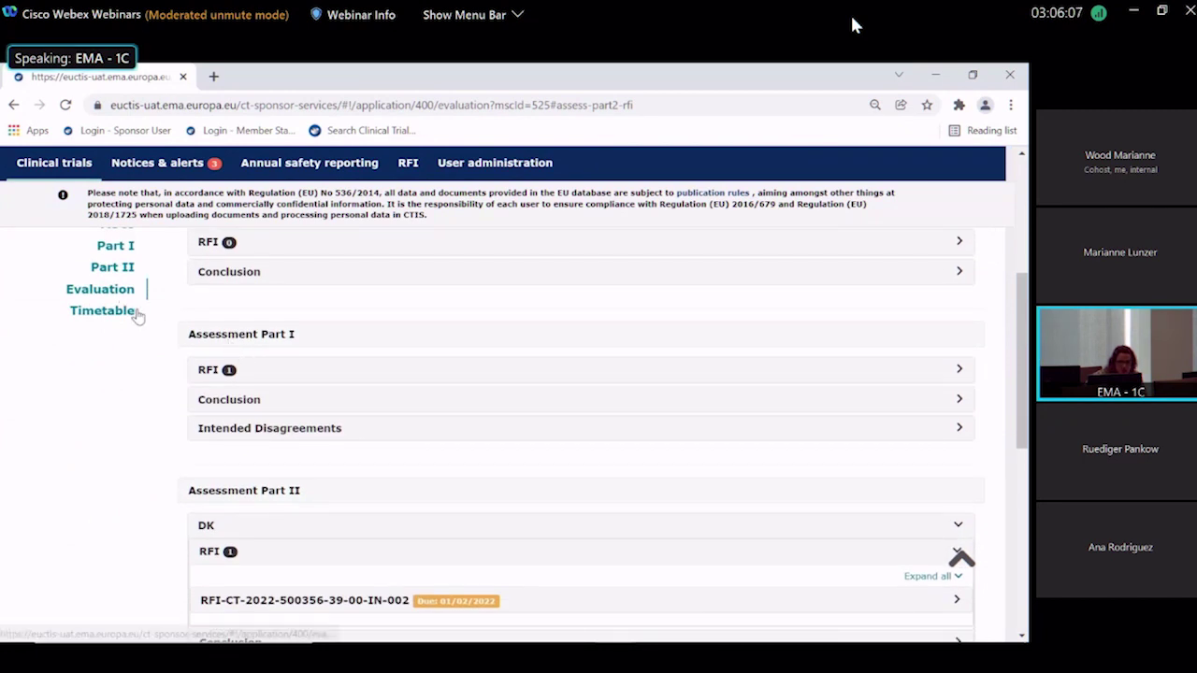
{"action": "scroll", "coordinate": [240, 405], "scroll_direction": "down", "scroll_amount": 1}
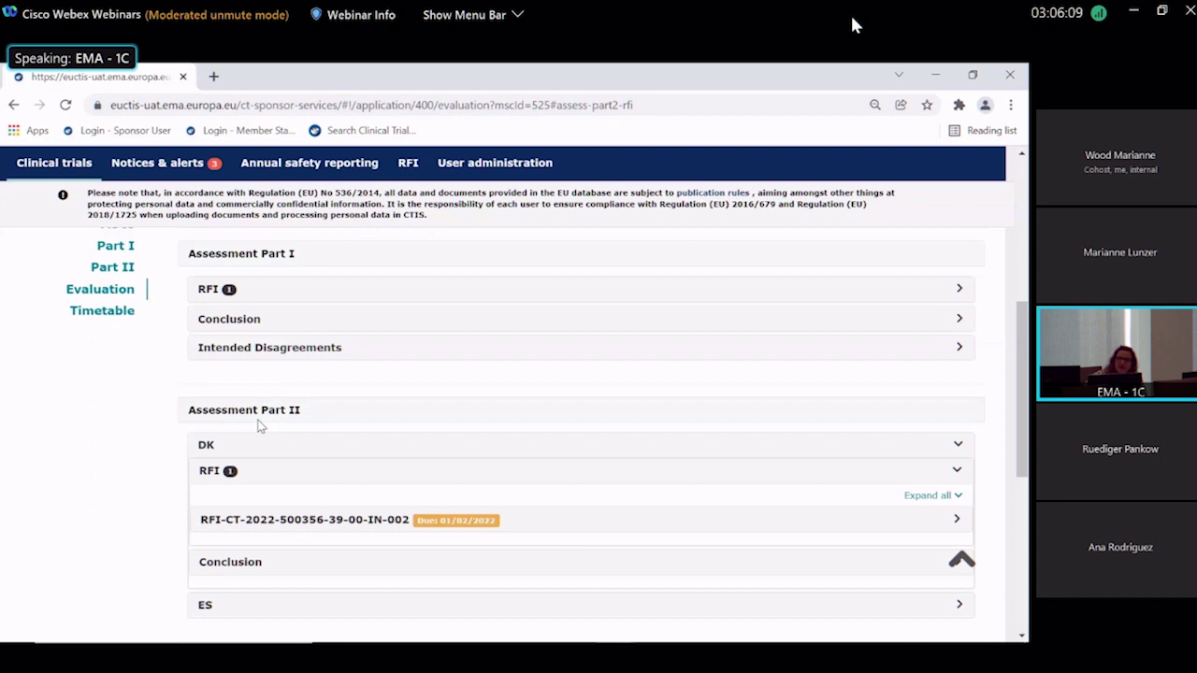
{"action": "scroll", "coordinate": [259, 422], "scroll_direction": "down", "scroll_amount": 1}
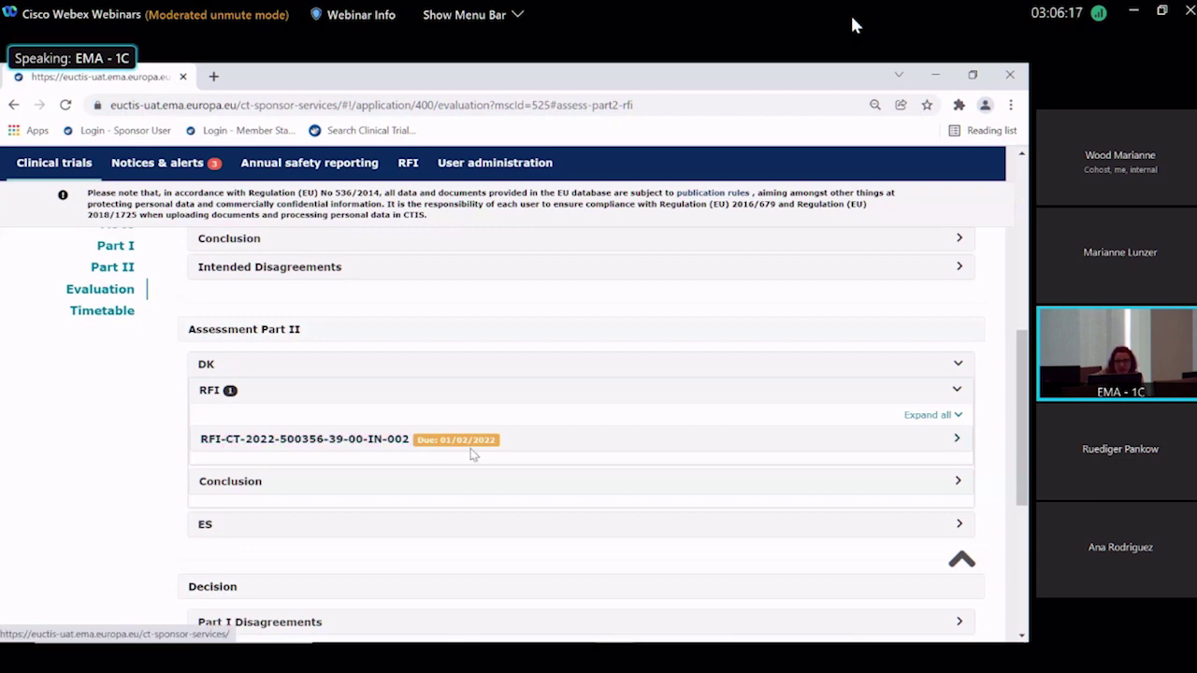
{"action": "left_click", "coordinate": [296, 438]}
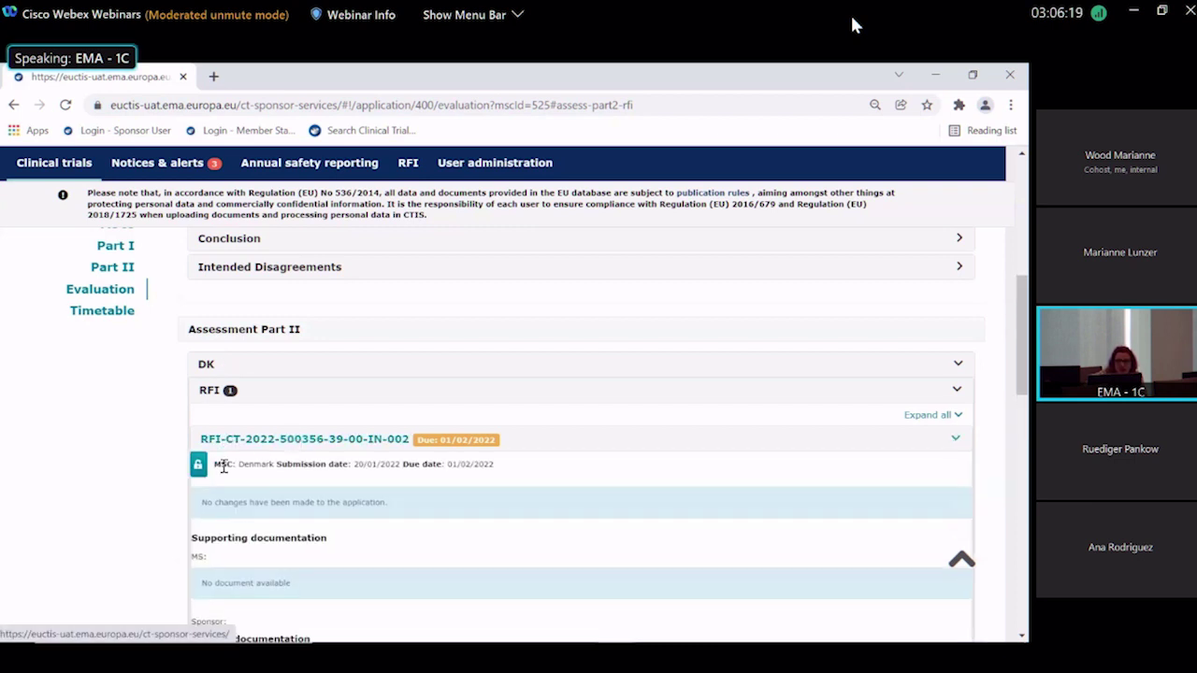
{"action": "scroll", "coordinate": [226, 468], "scroll_direction": "down", "scroll_amount": 3}
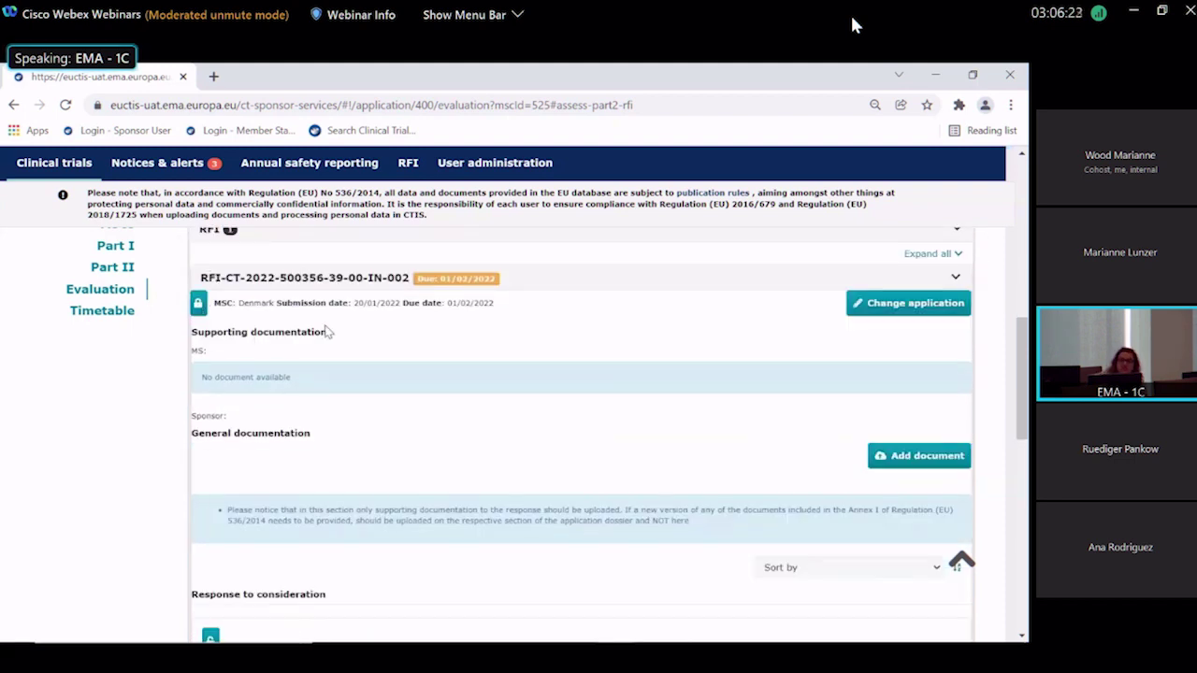
Step: Start an application change for the RFI response and save Denmark's Part II trial sites
{"action": "left_click", "coordinate": [917, 307]}
{"action": "left_click", "coordinate": [566, 308]}
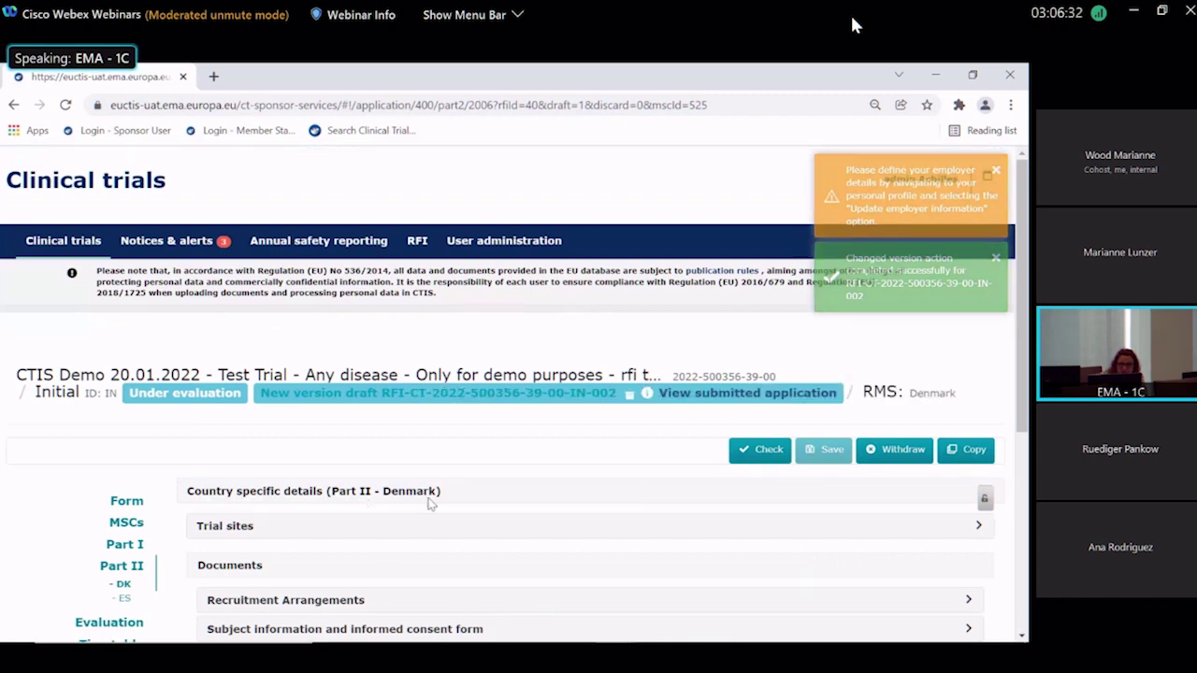
{"action": "scroll", "coordinate": [925, 522], "scroll_direction": "down", "scroll_amount": 1}
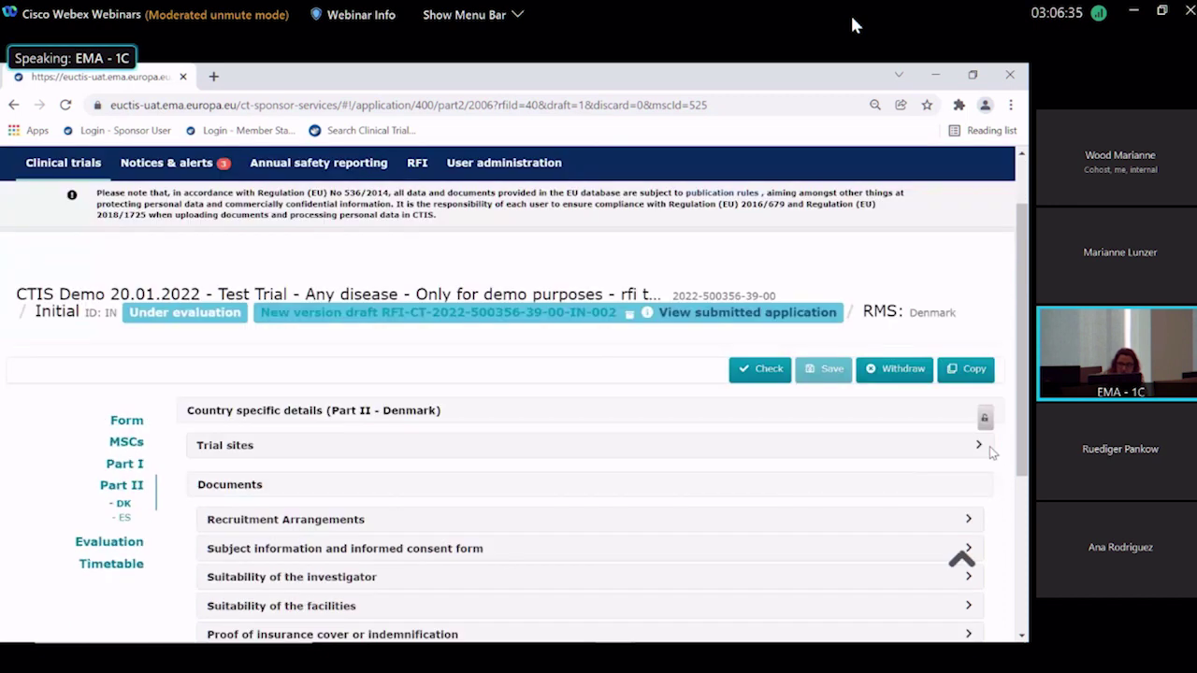
{"action": "left_click", "coordinate": [978, 445]}
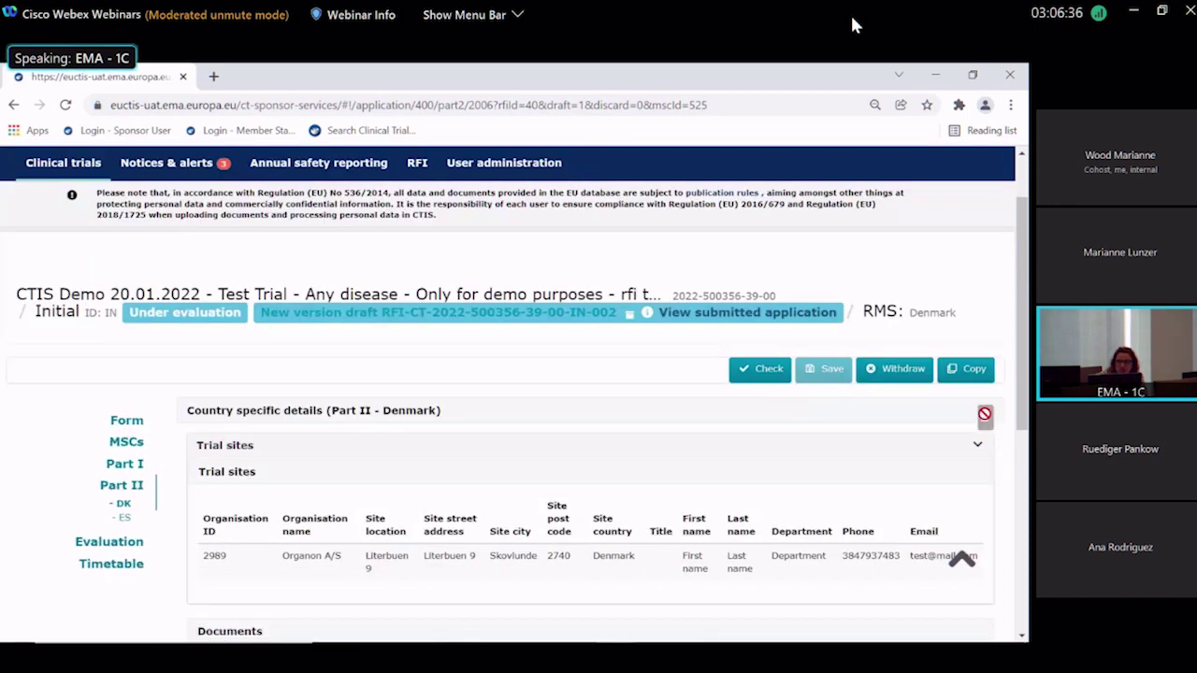
{"action": "scroll", "coordinate": [771, 471], "scroll_direction": "down", "scroll_amount": 2}
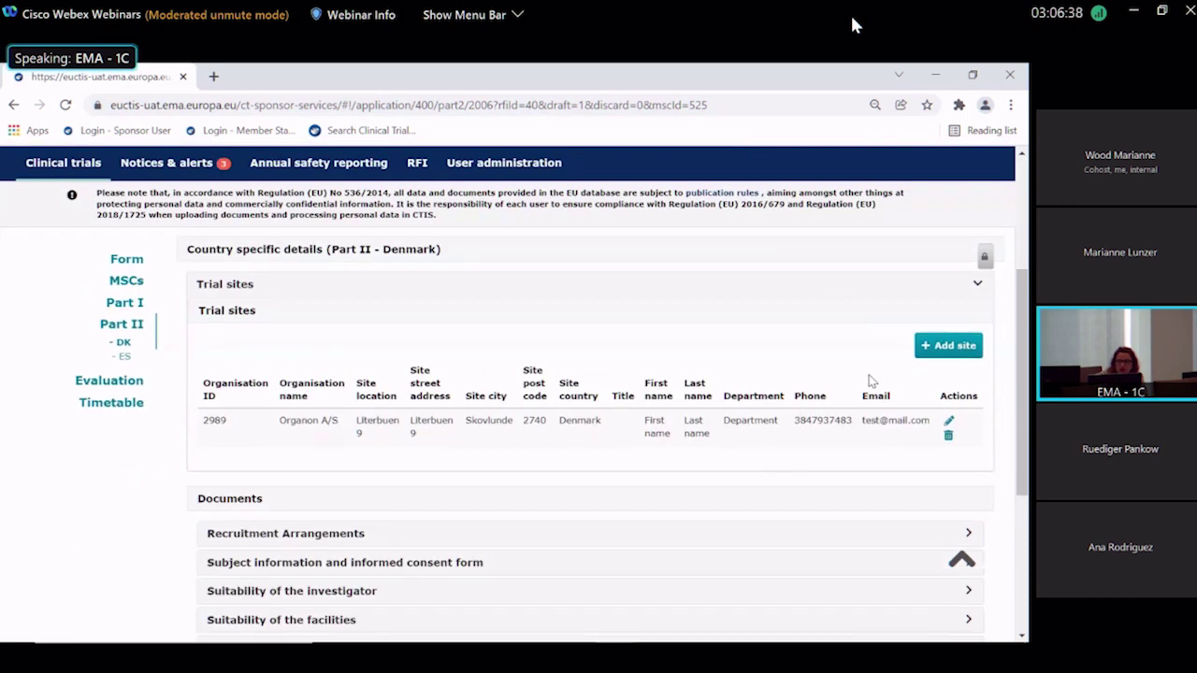
{"action": "scroll", "coordinate": [876, 371], "scroll_direction": "up", "scroll_amount": 1}
{"action": "left_click", "coordinate": [985, 337]}
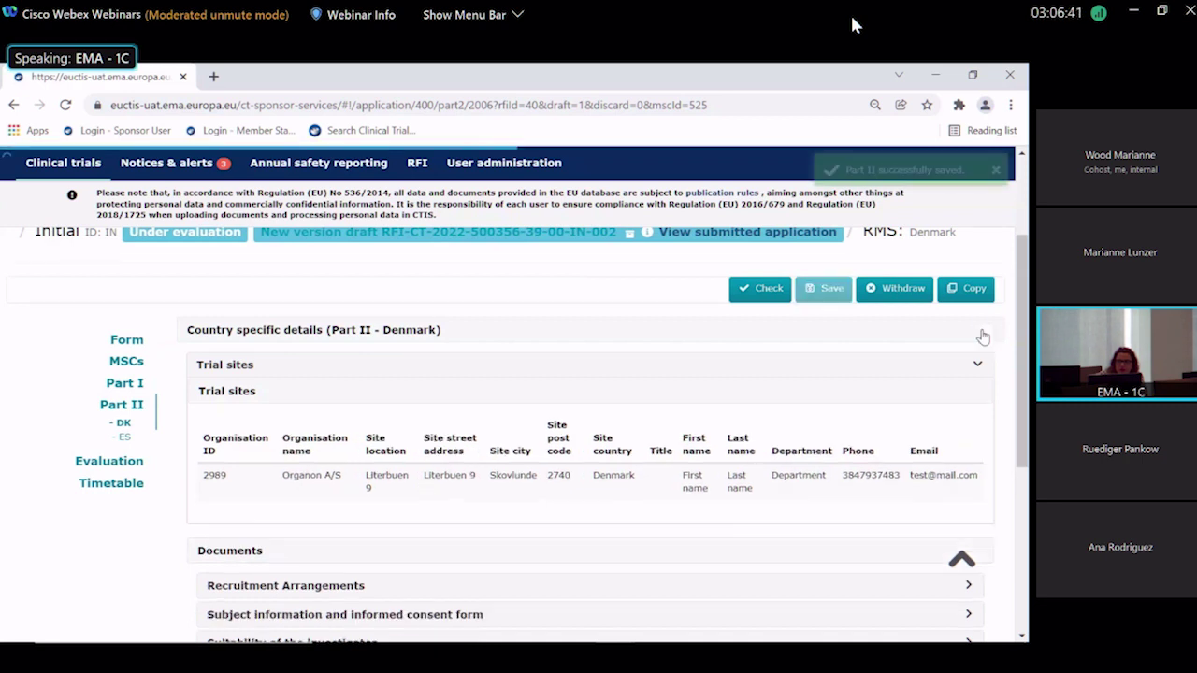
Step: Expand Spain's Part II trial sites table showing the Madrid site
{"action": "left_click", "coordinate": [127, 436]}
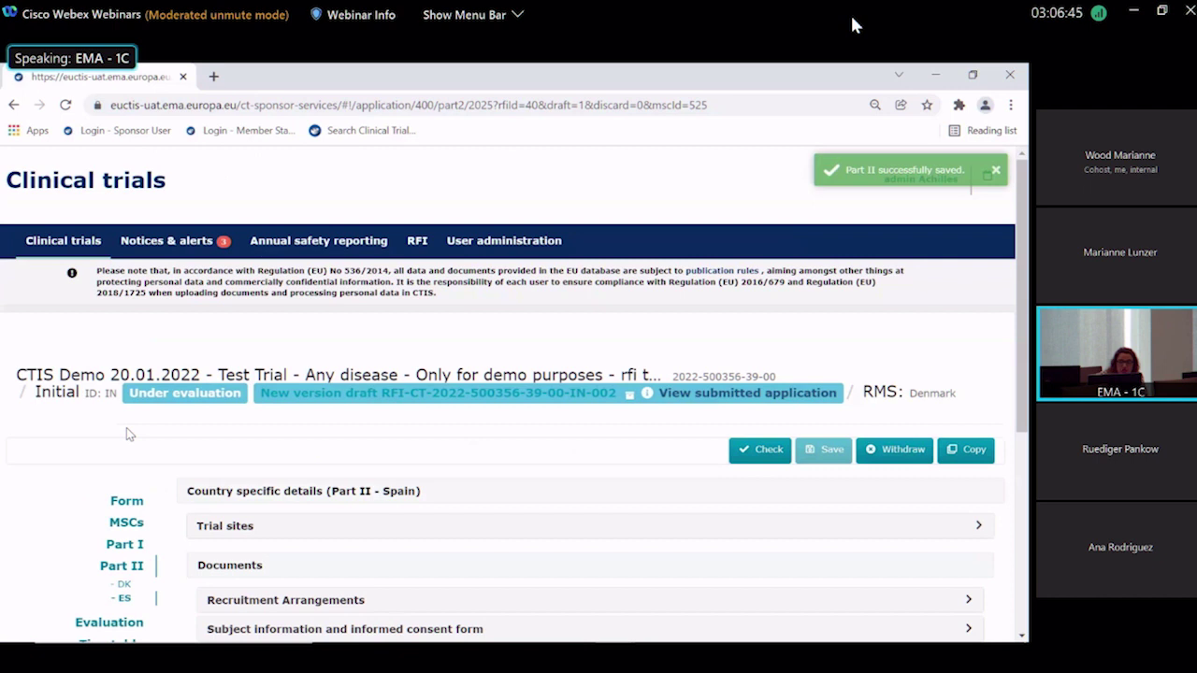
{"action": "scroll", "coordinate": [249, 445], "scroll_direction": "down", "scroll_amount": 1}
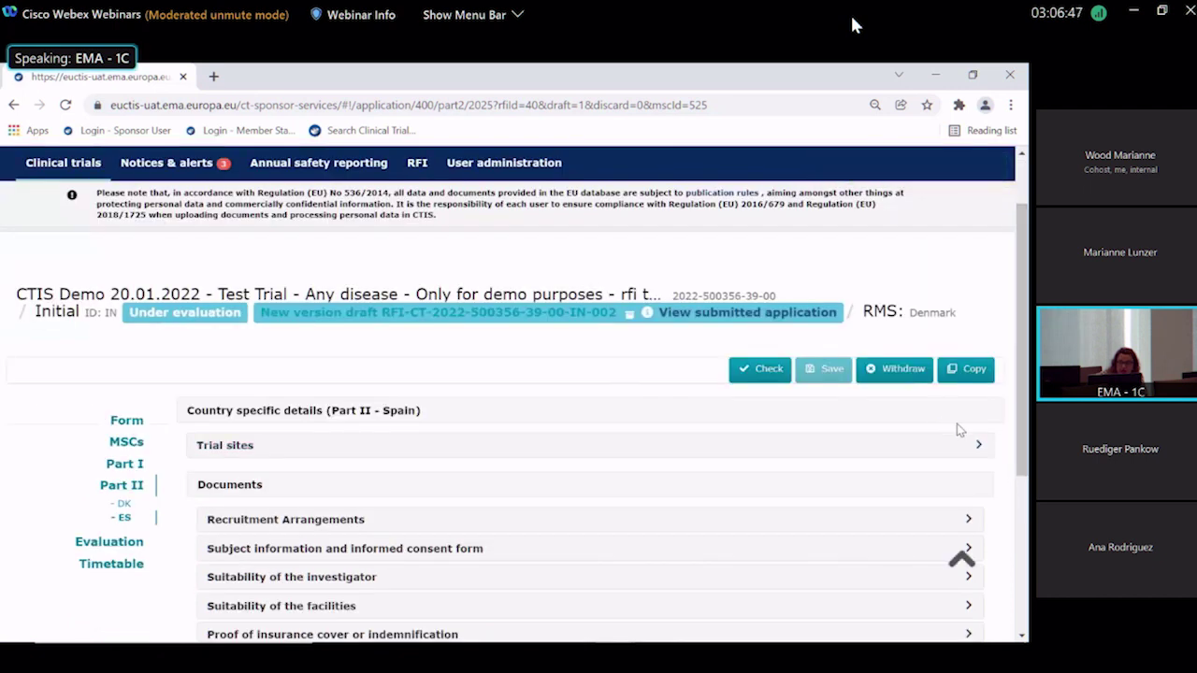
{"action": "left_click", "coordinate": [974, 449]}
{"action": "scroll", "coordinate": [888, 472], "scroll_direction": "down", "scroll_amount": 1}
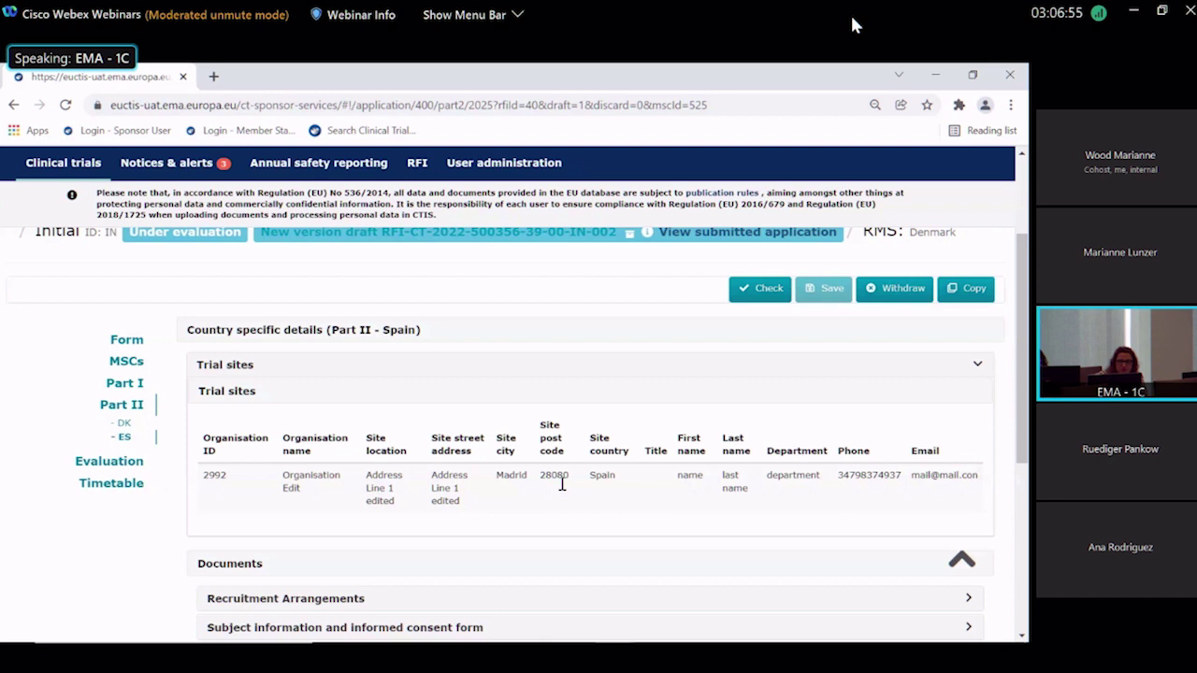
{"action": "left_click", "coordinate": [124, 384]}
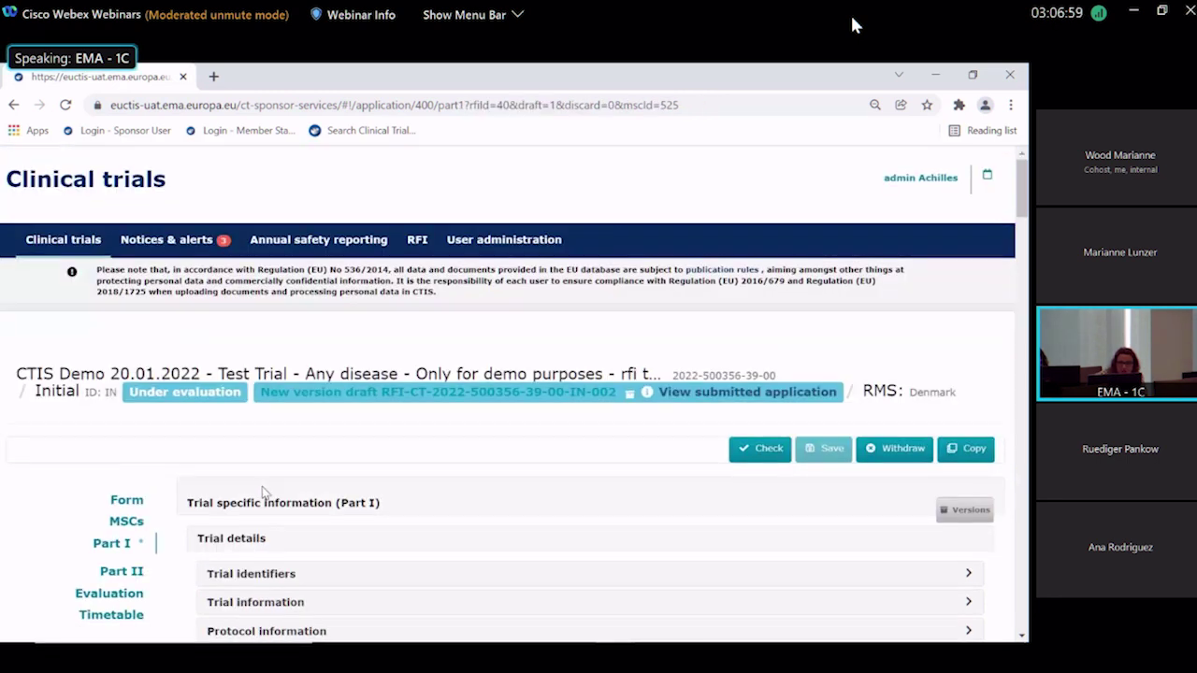
Step: Review the Part I trial identifiers and titles, then the Part II country details
{"action": "scroll", "coordinate": [1010, 517], "scroll_direction": "down", "scroll_amount": 2}
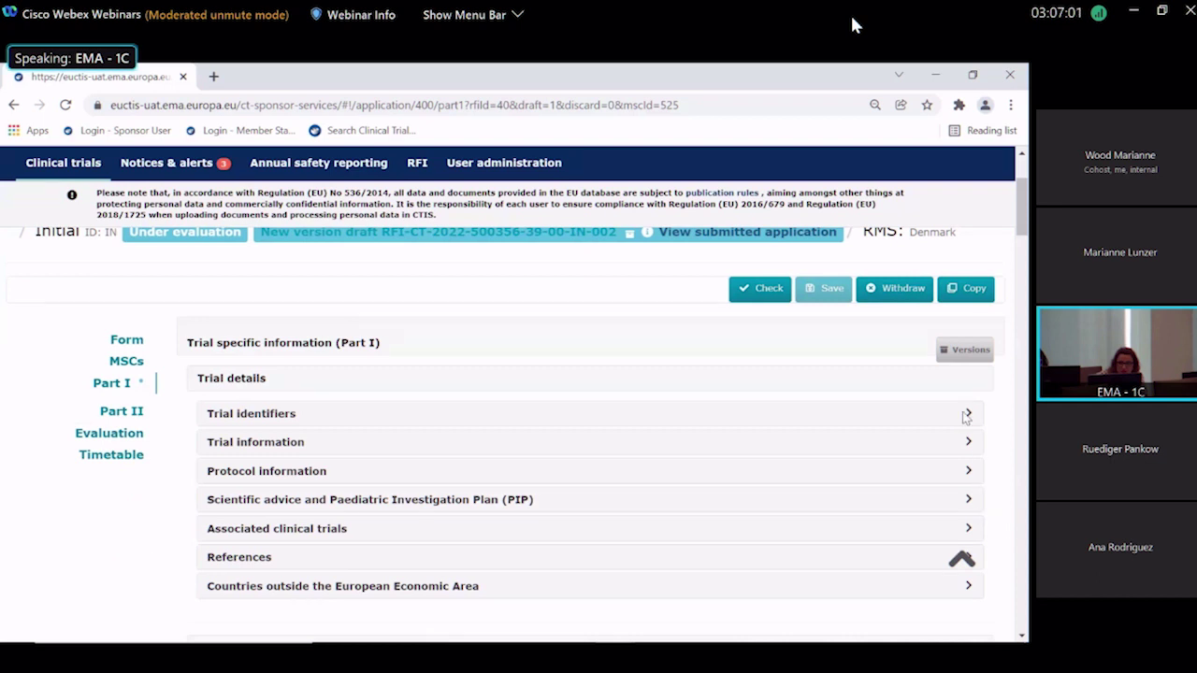
{"action": "left_click", "coordinate": [965, 412]}
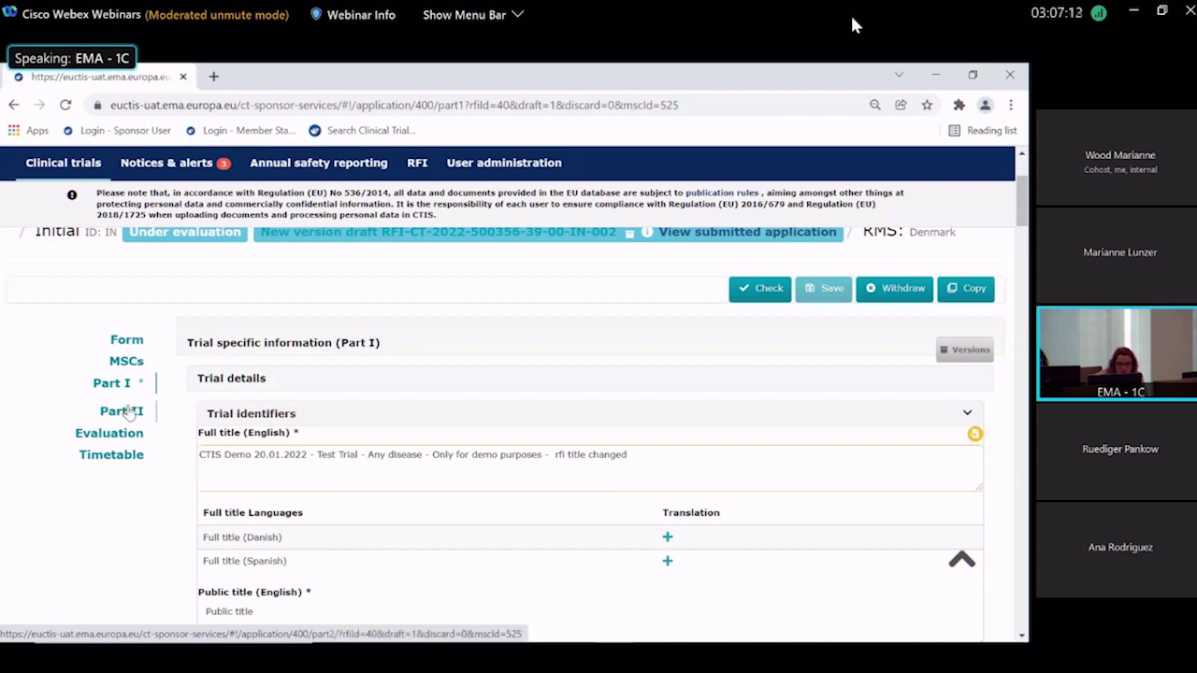
{"action": "left_click", "coordinate": [124, 408]}
{"action": "scroll", "coordinate": [124, 559], "scroll_direction": "down", "scroll_amount": 1}
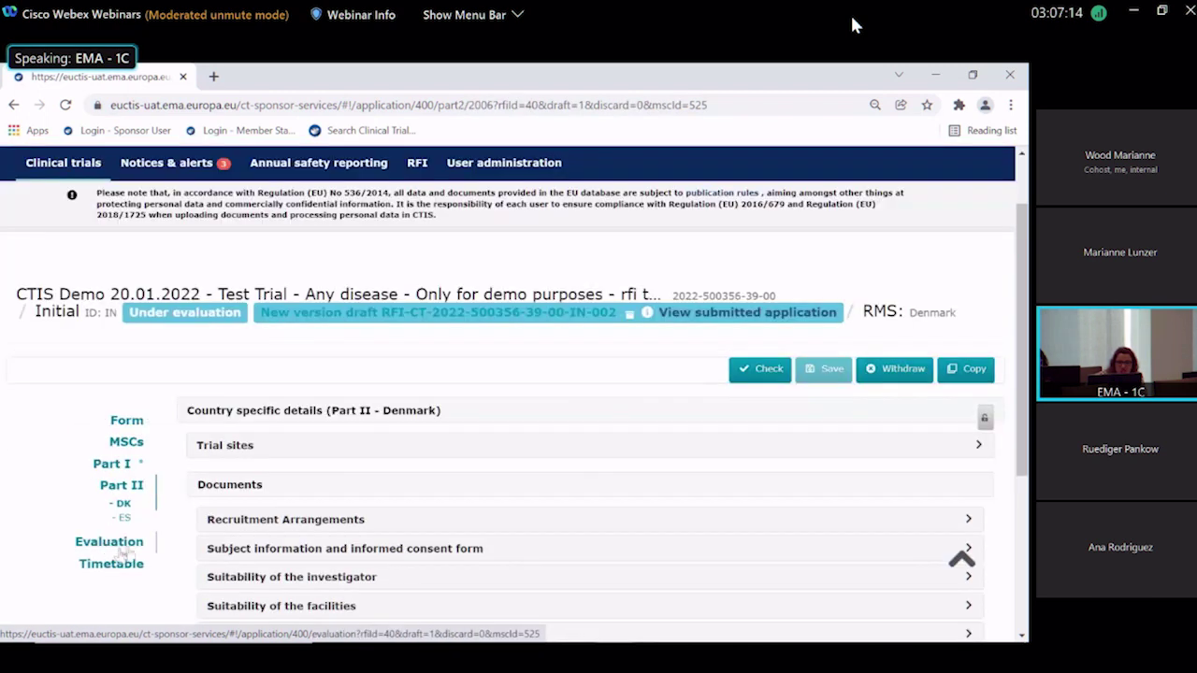
Step: Discard the draft changes tied to Denmark's RFI IN-002 and return to Evaluation
{"action": "left_click", "coordinate": [134, 550]}
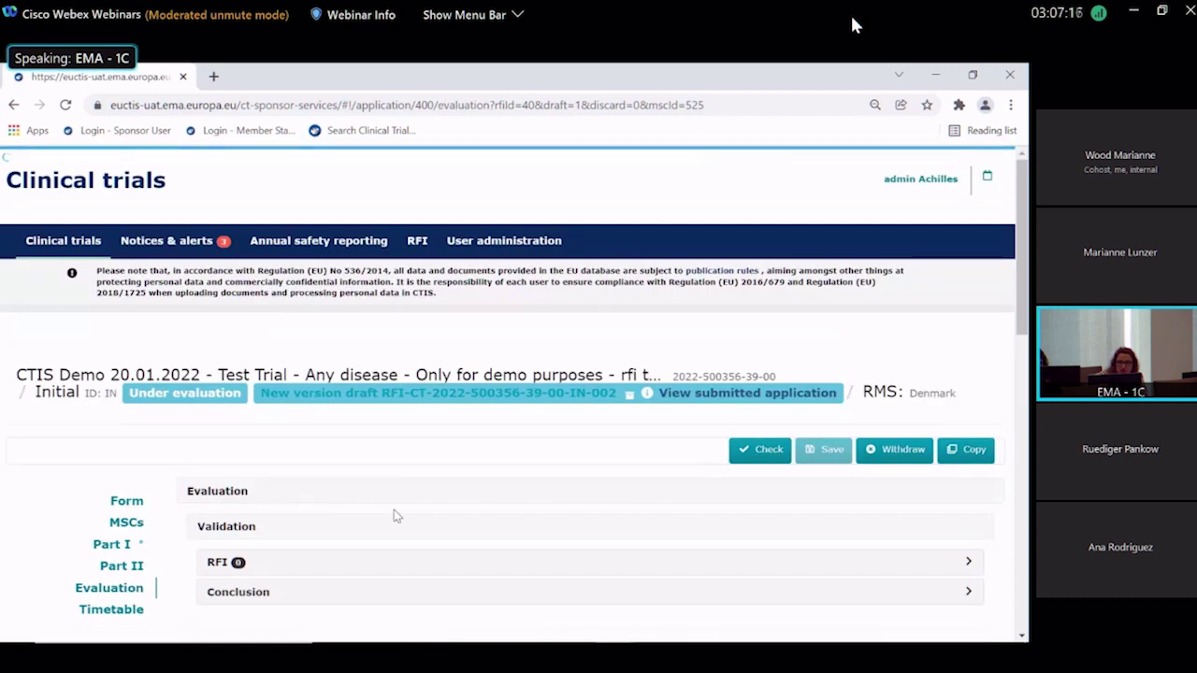
{"action": "scroll", "coordinate": [395, 513], "scroll_direction": "down", "scroll_amount": 4}
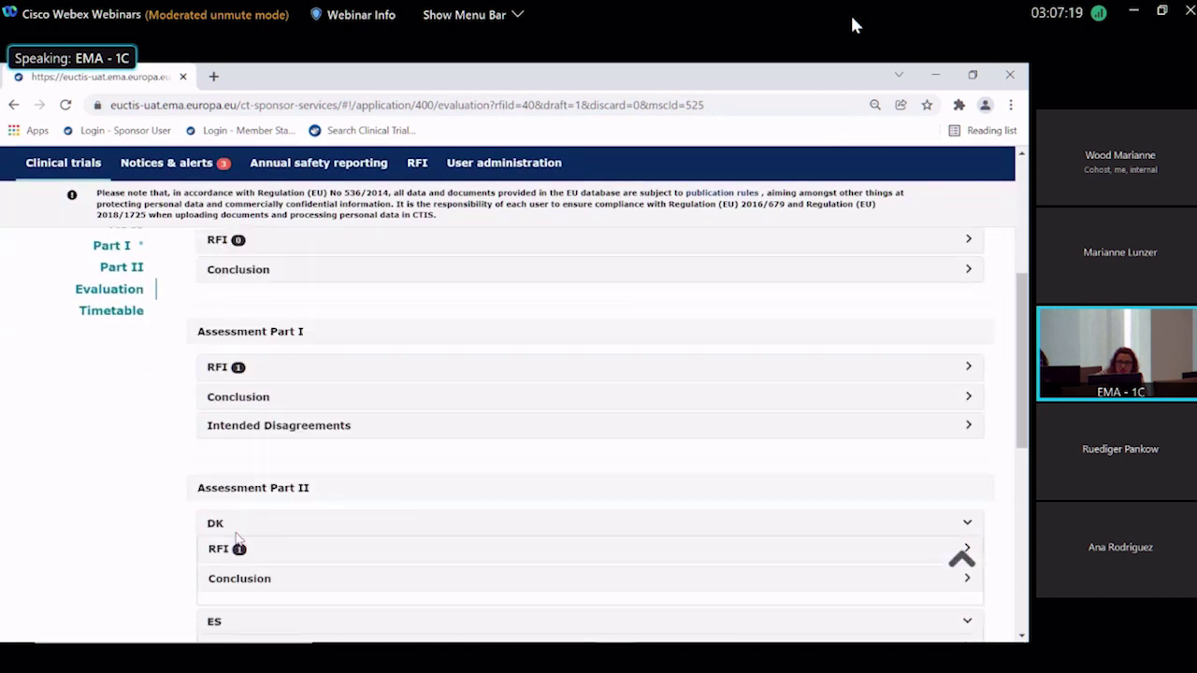
{"action": "left_click", "coordinate": [215, 552]}
{"action": "scroll", "coordinate": [409, 521], "scroll_direction": "down", "scroll_amount": 3}
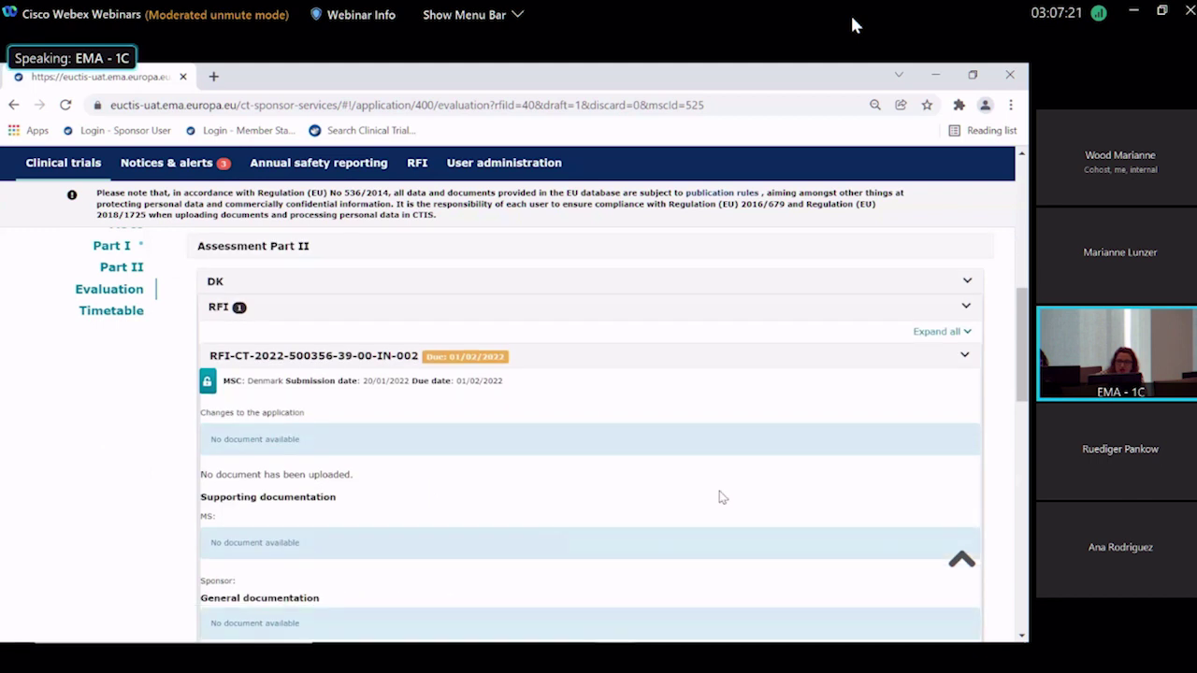
{"action": "left_click", "coordinate": [207, 382]}
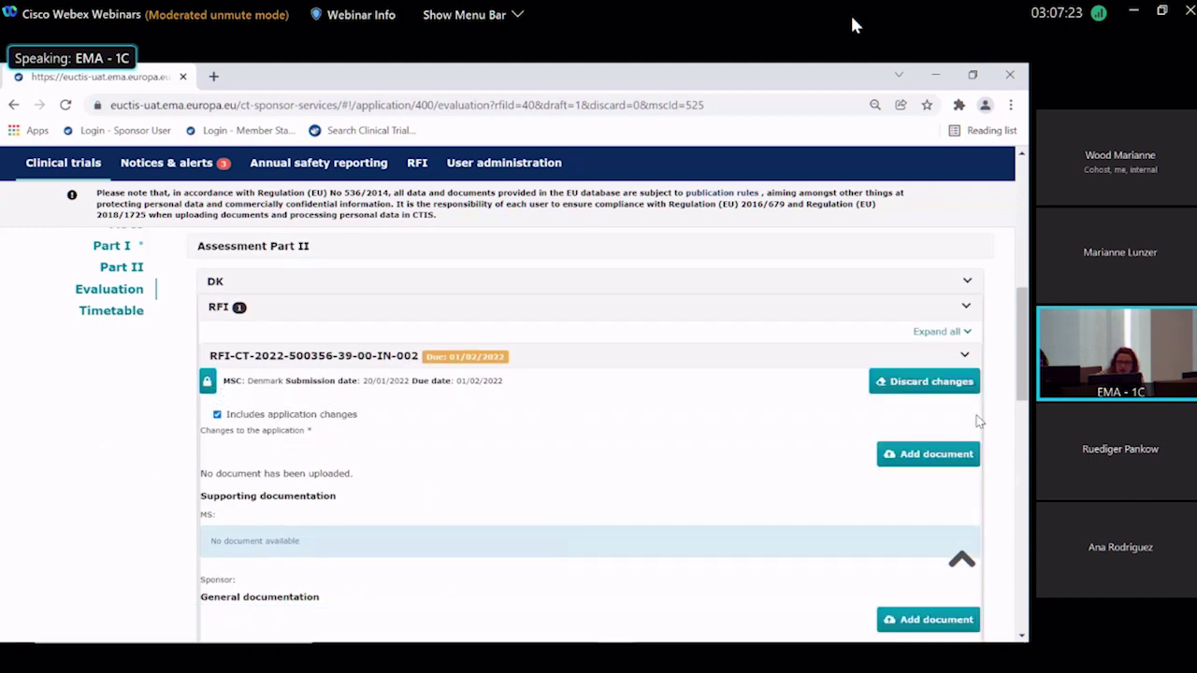
{"action": "left_click", "coordinate": [943, 385]}
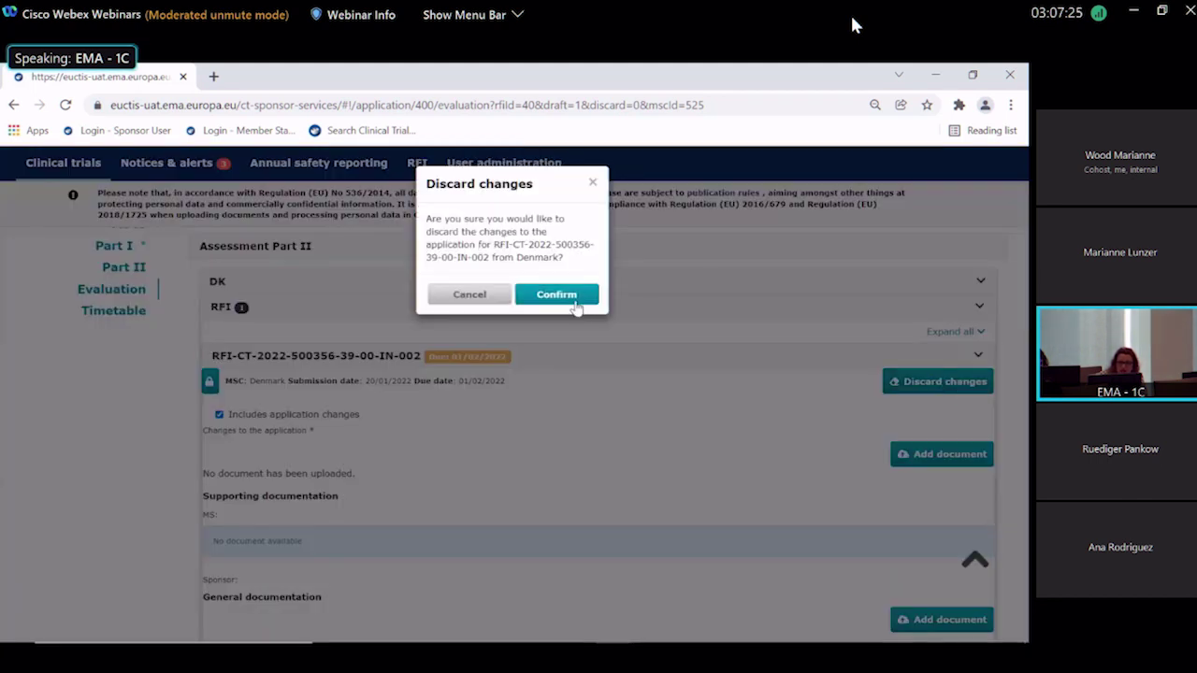
{"action": "left_click", "coordinate": [557, 295]}
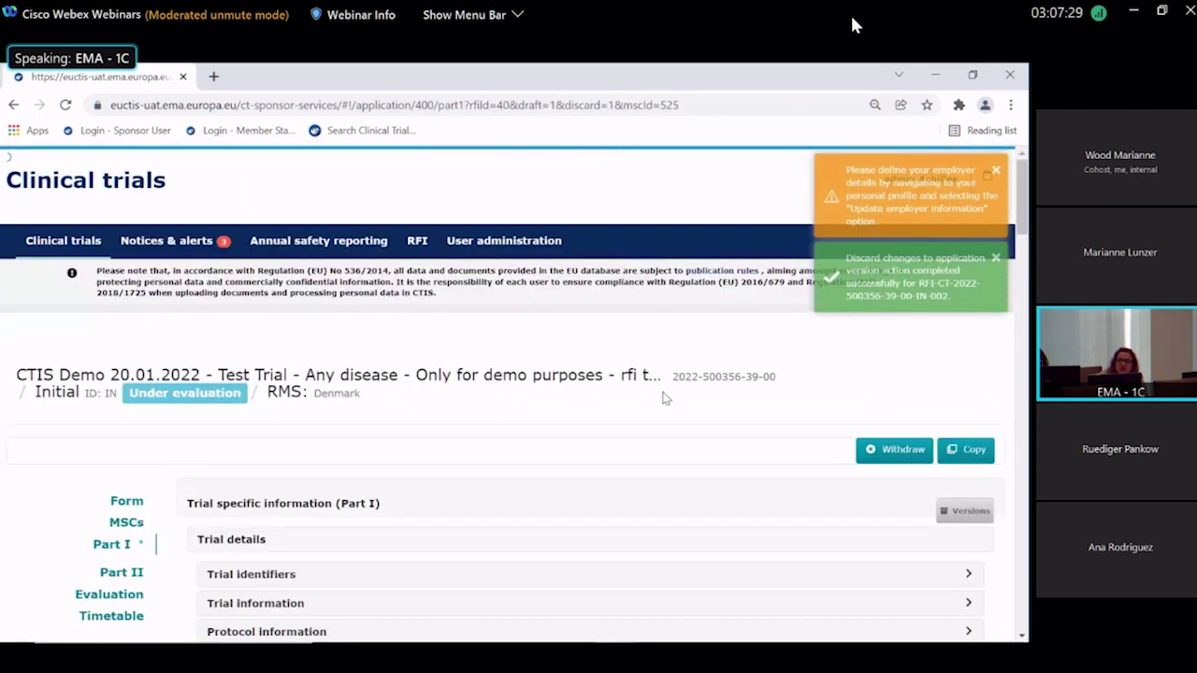
{"action": "left_click", "coordinate": [109, 383]}
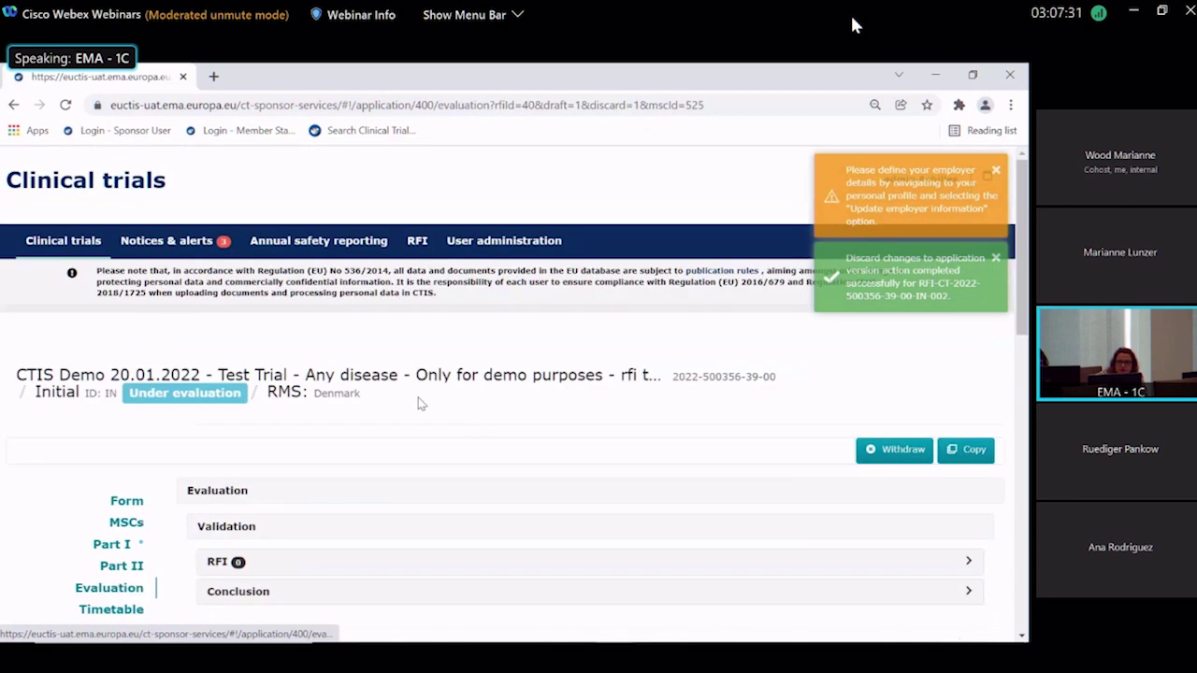
Step: Expand Denmark's Part II RFI and open the response field for its consideration
{"action": "scroll", "coordinate": [475, 431], "scroll_direction": "down", "scroll_amount": 5}
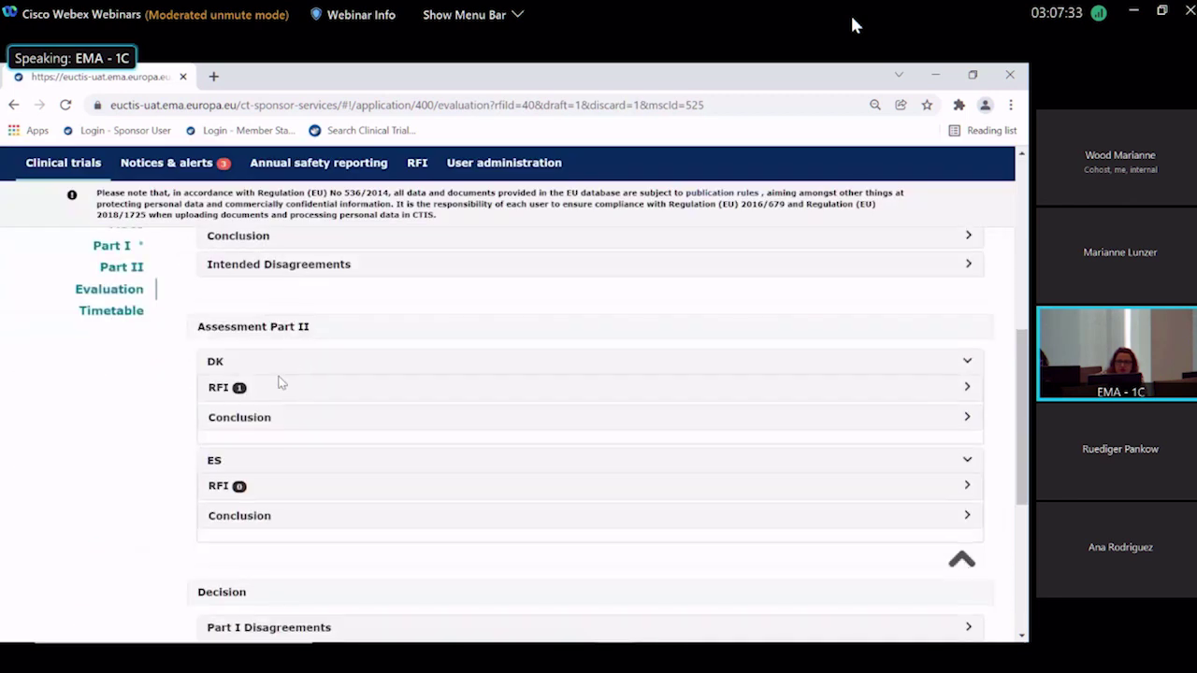
{"action": "left_click", "coordinate": [220, 388]}
{"action": "scroll", "coordinate": [205, 384], "scroll_direction": "down", "scroll_amount": 1}
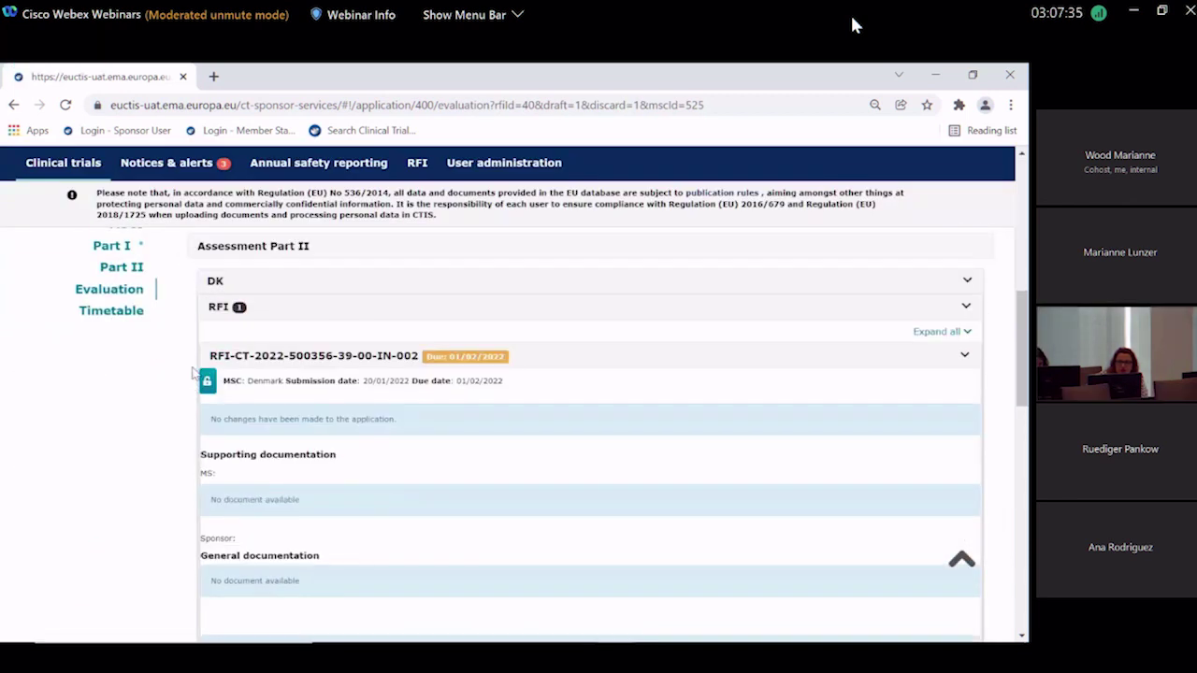
{"action": "left_click", "coordinate": [207, 381]}
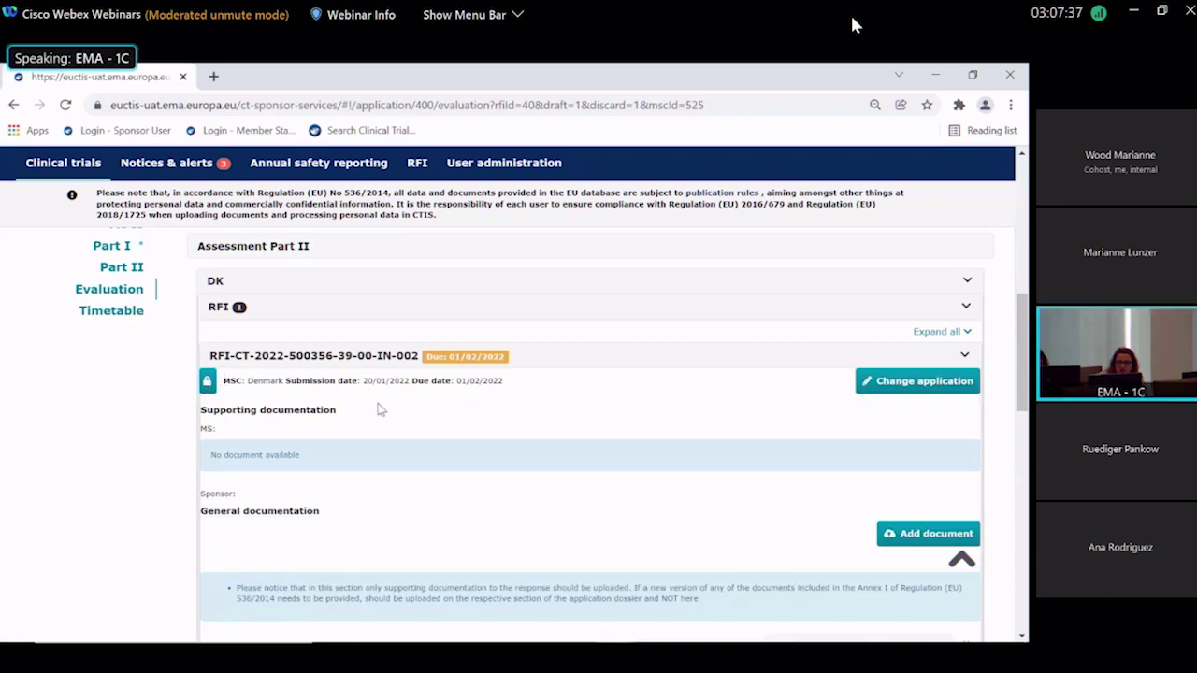
{"action": "scroll", "coordinate": [425, 421], "scroll_direction": "down", "scroll_amount": 4}
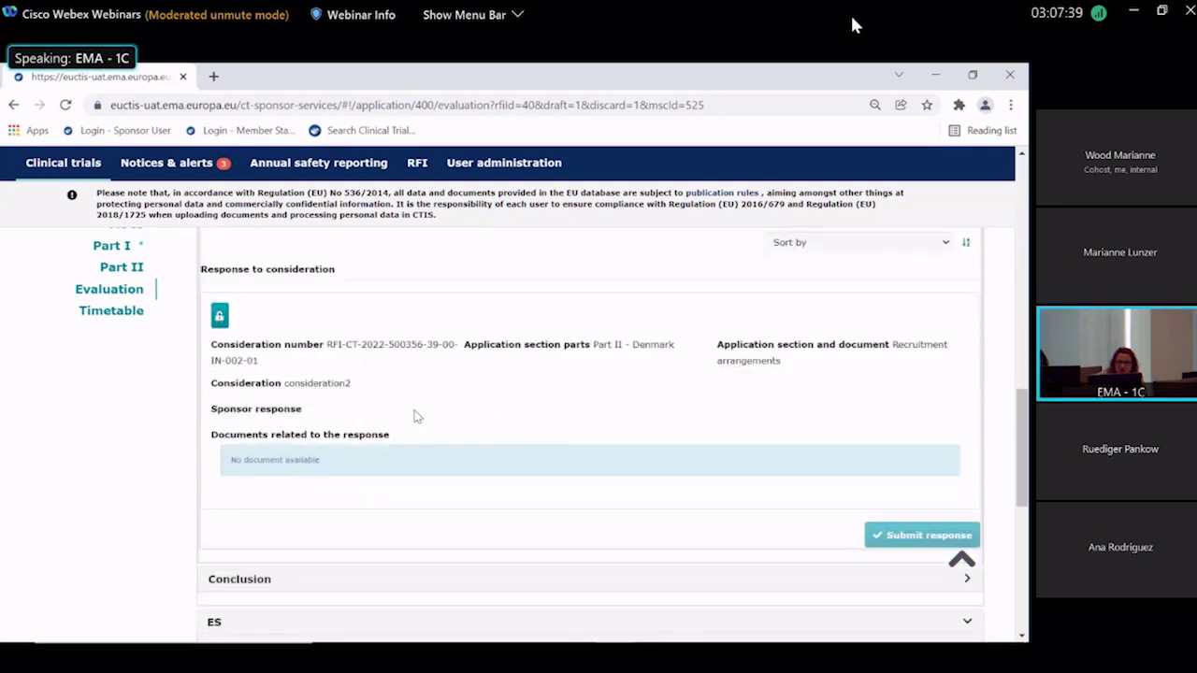
{"action": "left_click", "coordinate": [220, 316]}
Step: Enter the response 'responded part II', then save and submit it to Denmark
{"action": "left_click", "coordinate": [295, 428]}
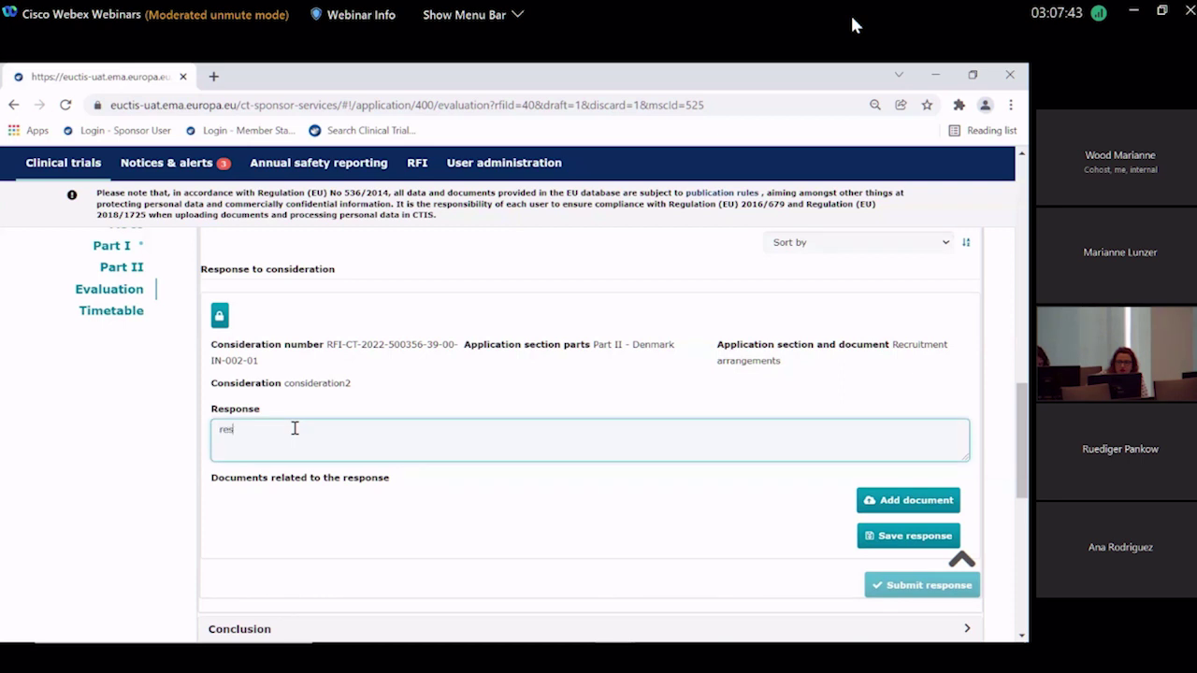
{"action": "type", "text": "responded p"}
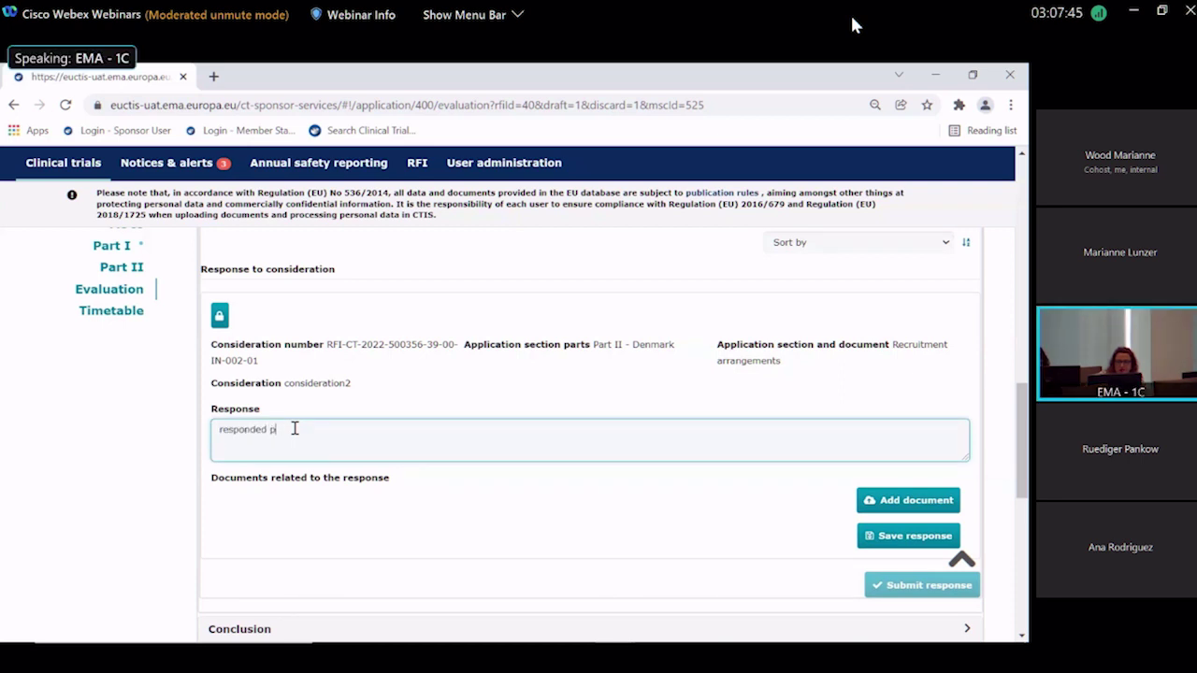
{"action": "type", "text": "art II"}
{"action": "left_click", "coordinate": [883, 536]}
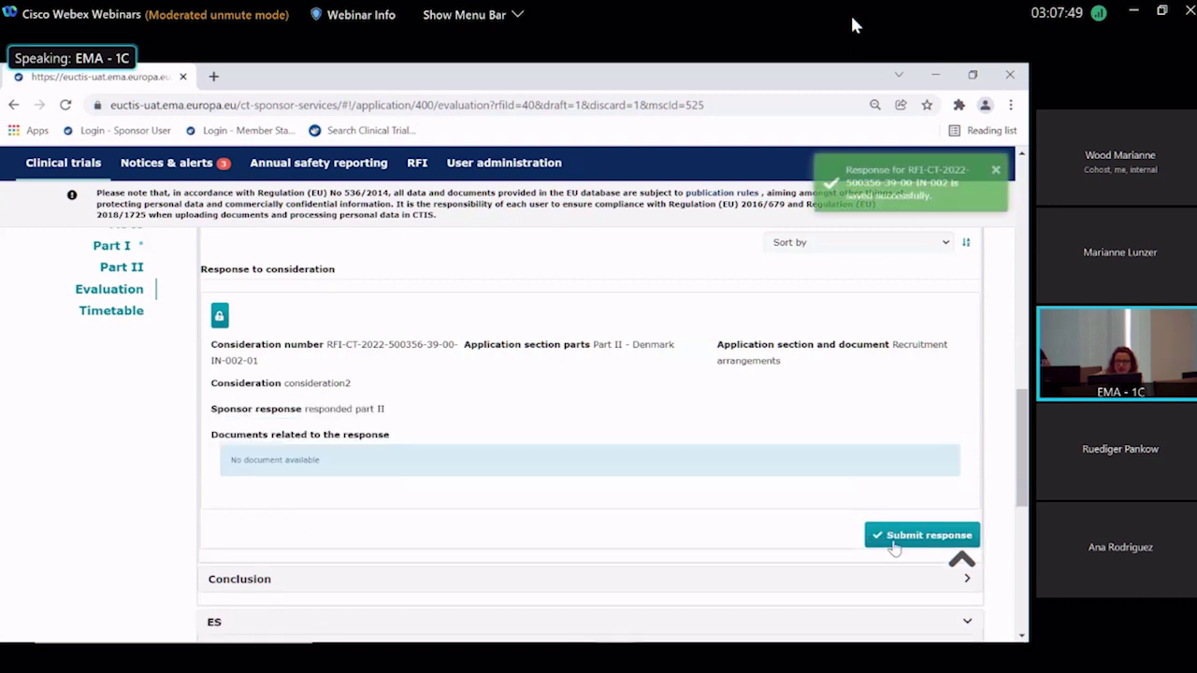
{"action": "left_click", "coordinate": [898, 541]}
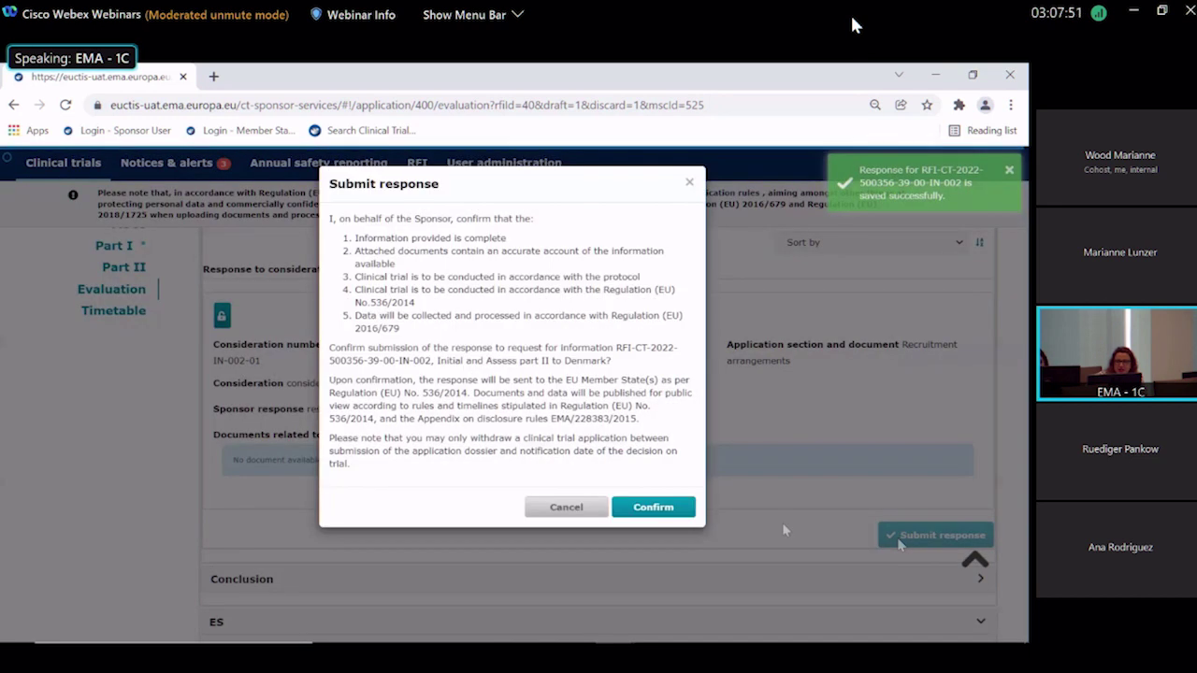
{"action": "left_click", "coordinate": [663, 509]}
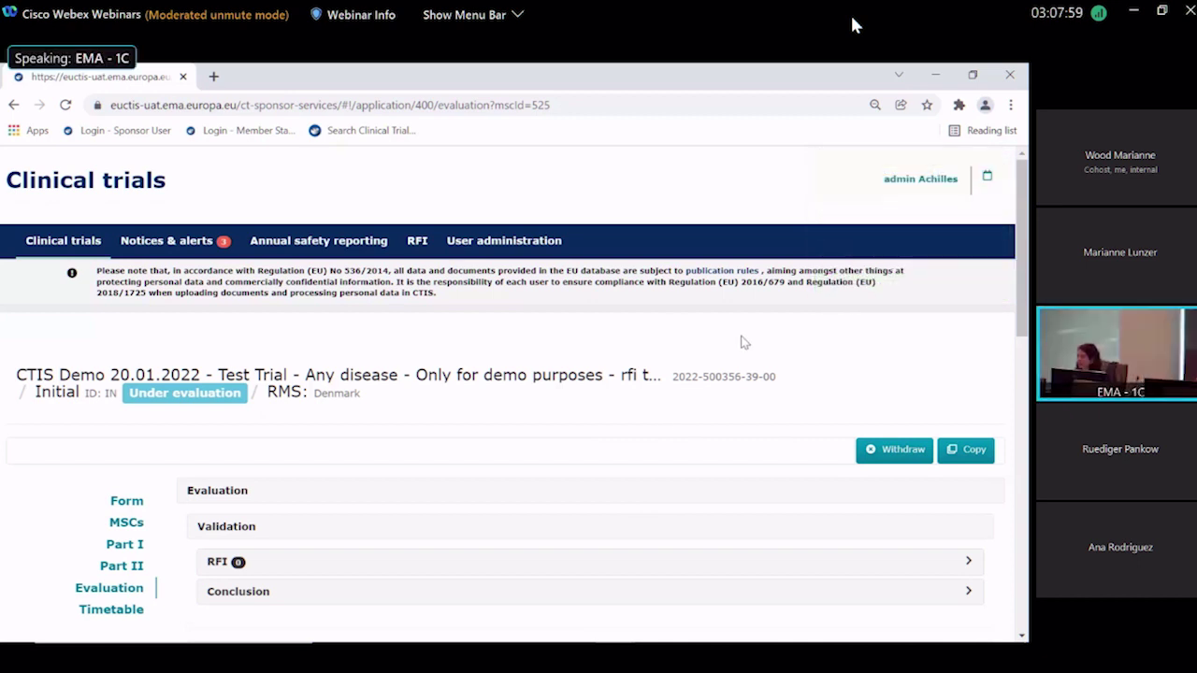
Step: Log out of the sponsor account and log in with the Denmark member-state saved login
{"action": "left_click", "coordinate": [935, 179]}
{"action": "left_click", "coordinate": [903, 247]}
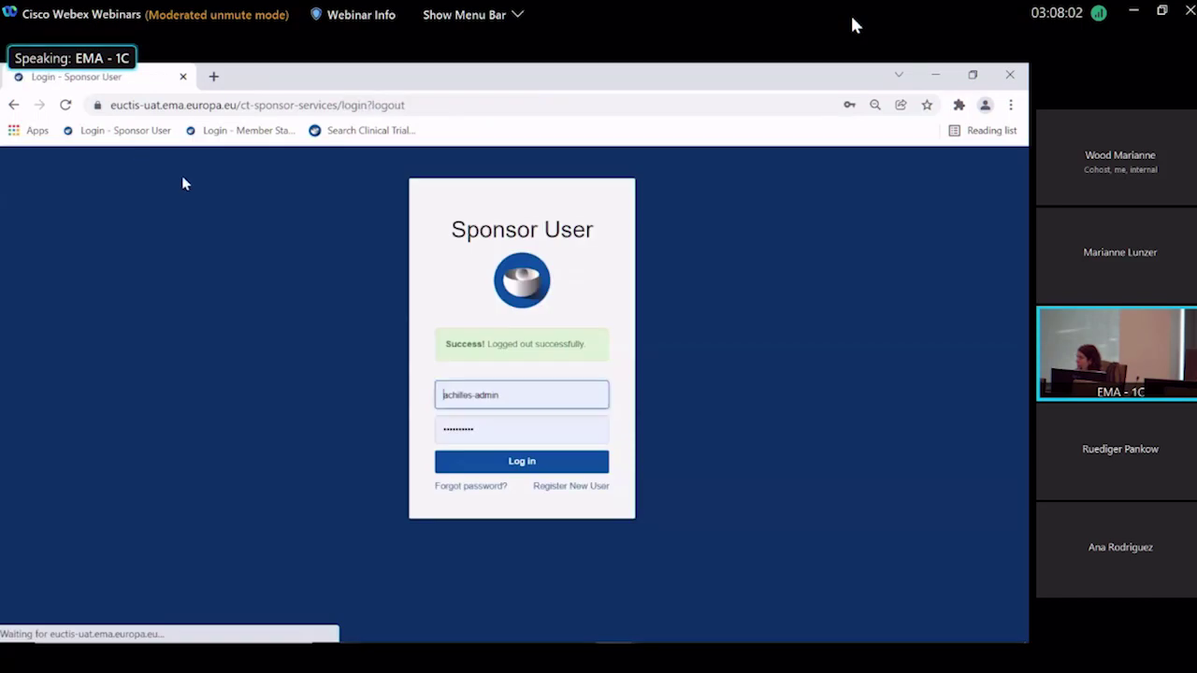
{"action": "left_click", "coordinate": [240, 130]}
{"action": "left_click", "coordinate": [519, 374]}
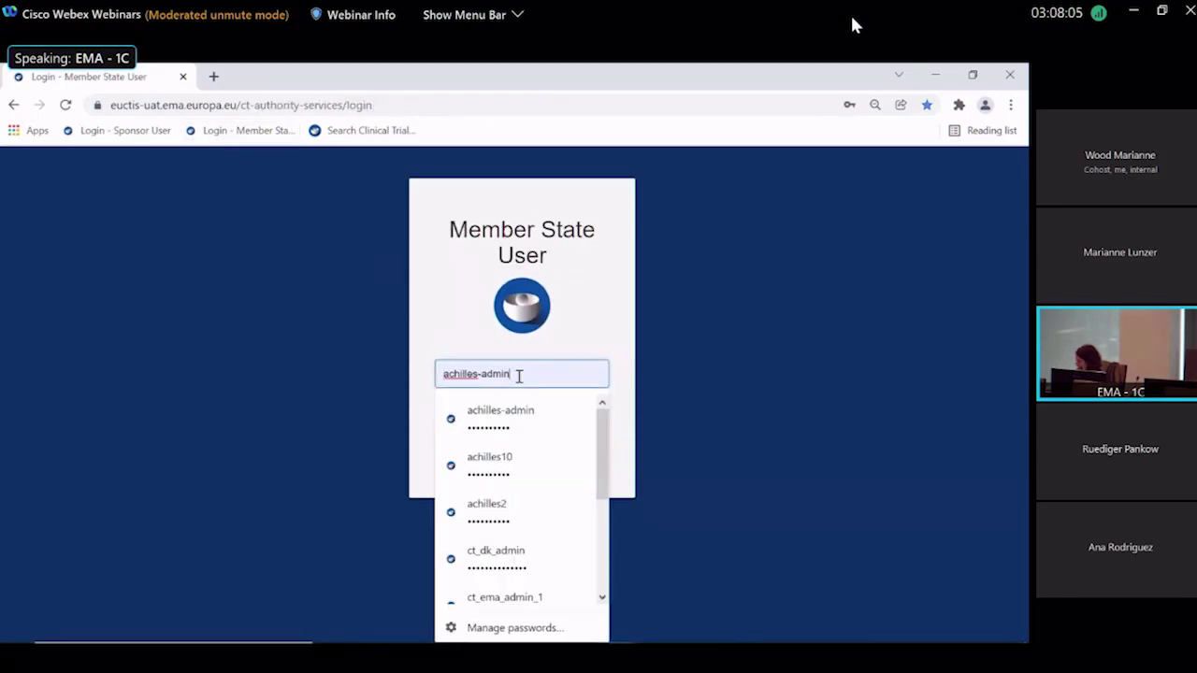
{"action": "key", "text": "BackSpace"}
{"action": "key", "text": "BackSpace"}
{"action": "key", "text": "BackSpace"}
{"action": "key", "text": "BackSpace"}
{"action": "key", "text": "BackSpace"}
{"action": "key", "text": "BackSpace"}
{"action": "key", "text": "BackSpace"}
{"action": "key", "text": "BackSpace"}
{"action": "key", "text": "BackSpace"}
{"action": "key", "text": "BackSpace"}
{"action": "key", "text": "BackSpace"}
{"action": "key", "text": "BackSpace"}
{"action": "key", "text": "BackSpace"}
{"action": "key", "text": "BackSpace"}
{"action": "type", "text": "ct"}
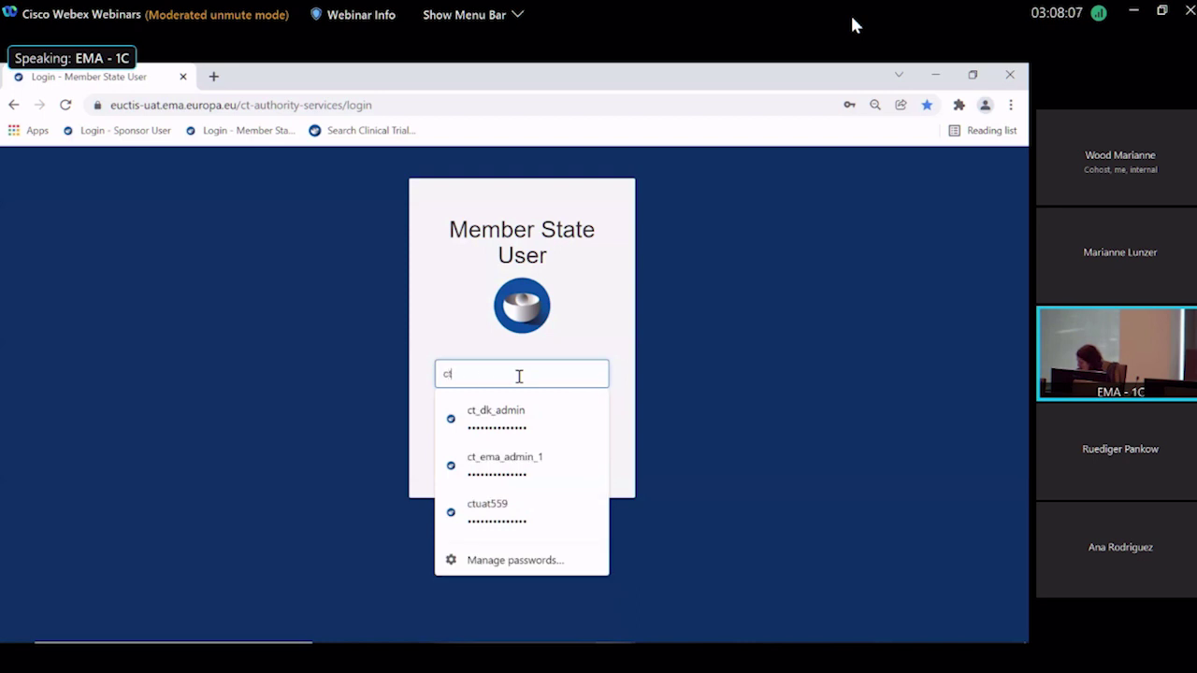
{"action": "type", "text": "_dk_admin"}
{"action": "left_click", "coordinate": [524, 420]}
{"action": "left_click", "coordinate": [534, 442]}
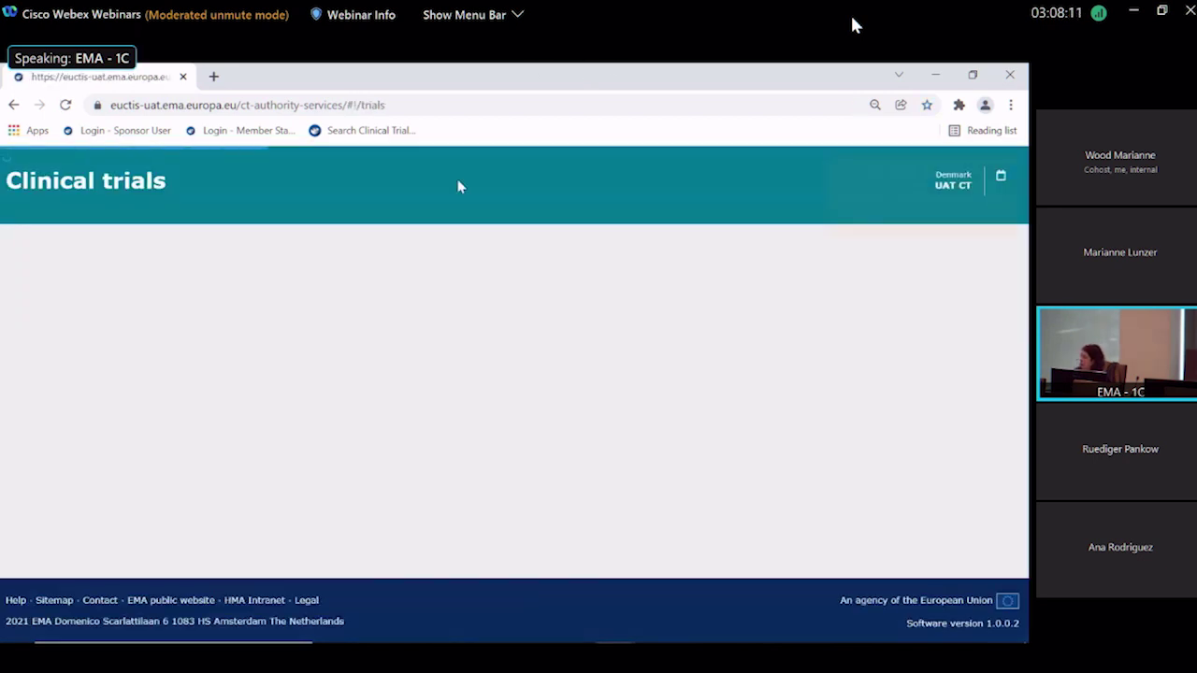
Step: Open the notice about the submitted RFI response and expand the responded RFI
{"action": "left_click", "coordinate": [128, 239]}
{"action": "scroll", "coordinate": [290, 381], "scroll_direction": "down", "scroll_amount": 1}
{"action": "scroll", "coordinate": [291, 379], "scroll_direction": "down", "scroll_amount": 3}
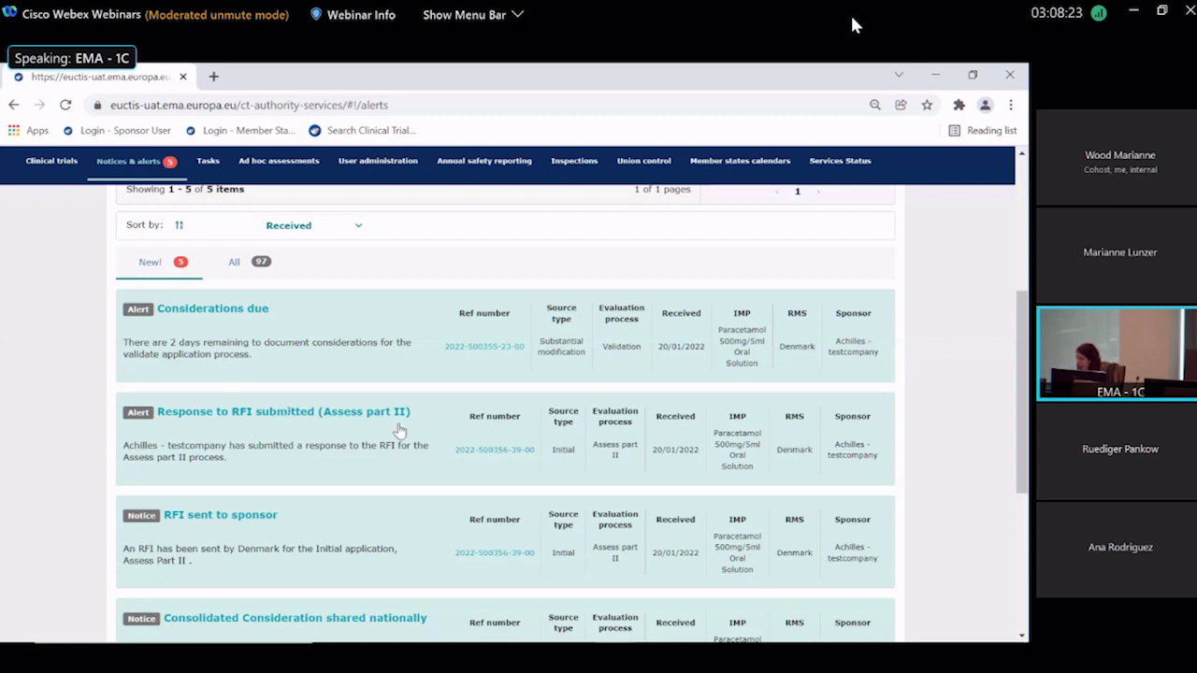
{"action": "left_click", "coordinate": [252, 415]}
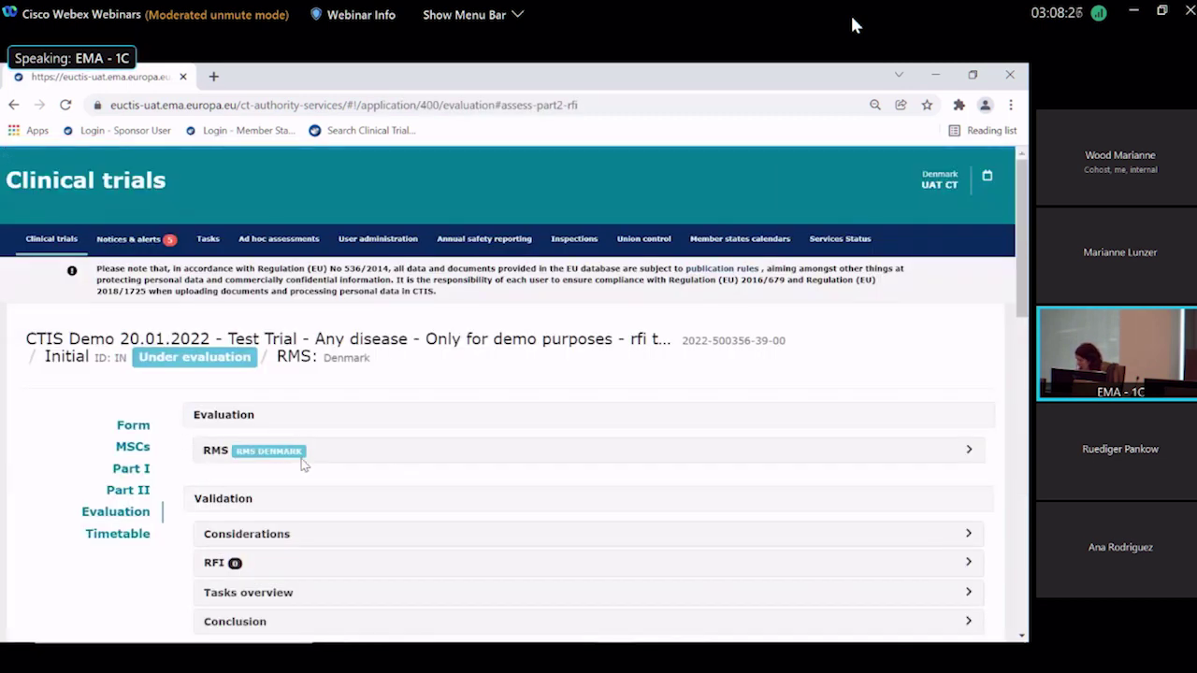
{"action": "scroll", "coordinate": [324, 454], "scroll_direction": "down", "scroll_amount": 3}
{"action": "scroll", "coordinate": [318, 421], "scroll_direction": "down", "scroll_amount": 3}
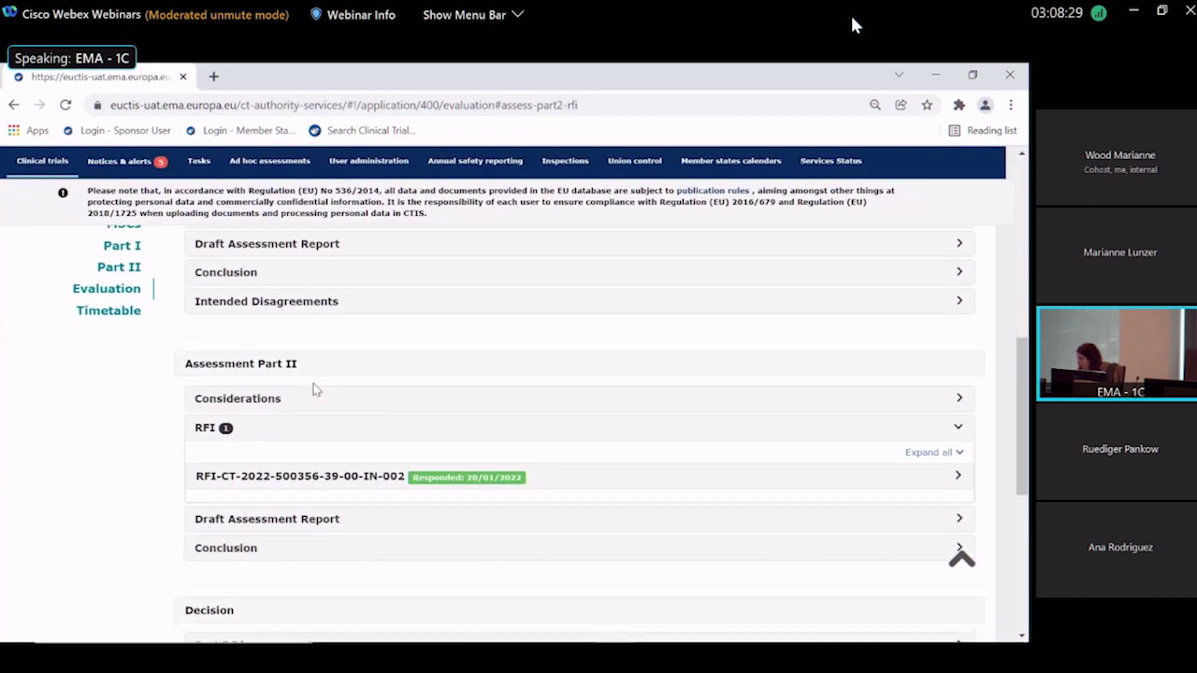
{"action": "left_click", "coordinate": [266, 470]}
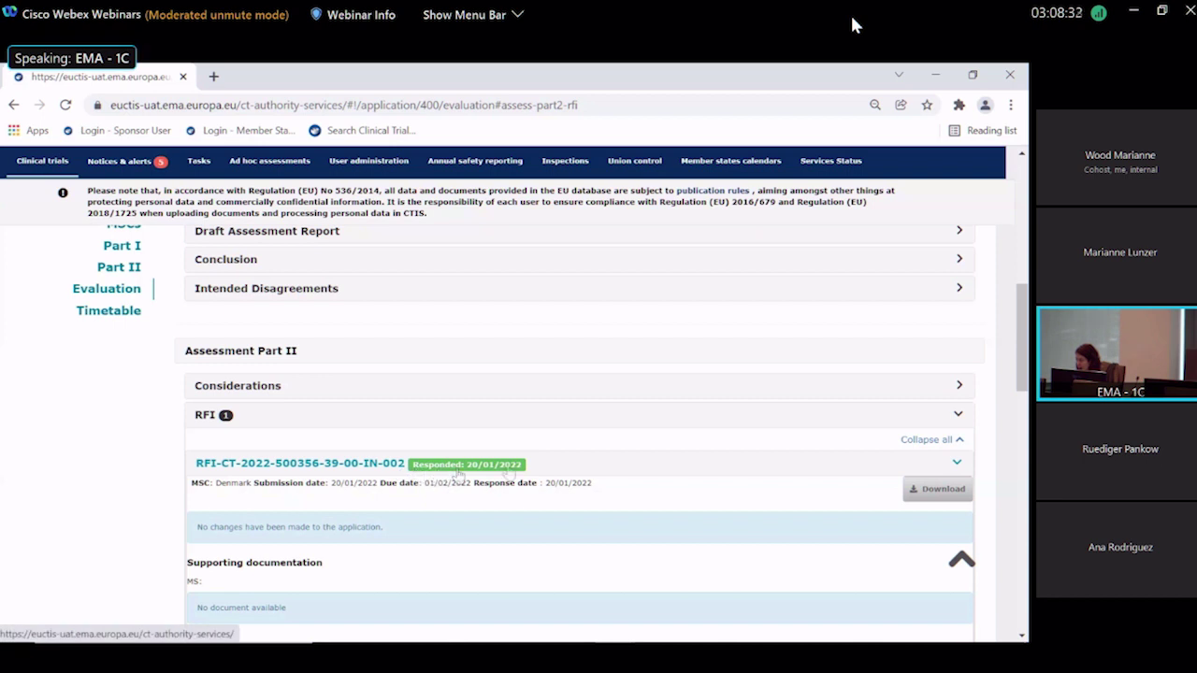
Step: Share the assessment comment 'thank you!' on the sponsor's response to the consideration
{"action": "scroll", "coordinate": [444, 426], "scroll_direction": "down", "scroll_amount": 2}
{"action": "scroll", "coordinate": [444, 426], "scroll_direction": "down", "scroll_amount": 3}
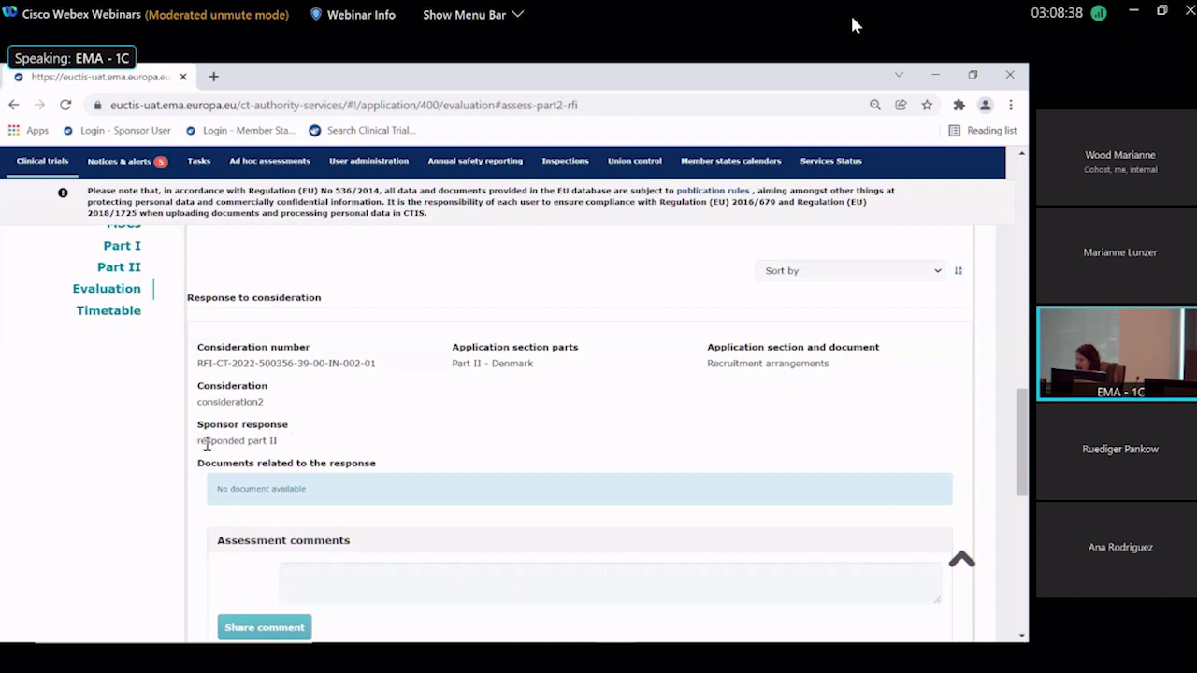
{"action": "scroll", "coordinate": [270, 457], "scroll_direction": "down", "scroll_amount": 1}
{"action": "left_click", "coordinate": [302, 494]}
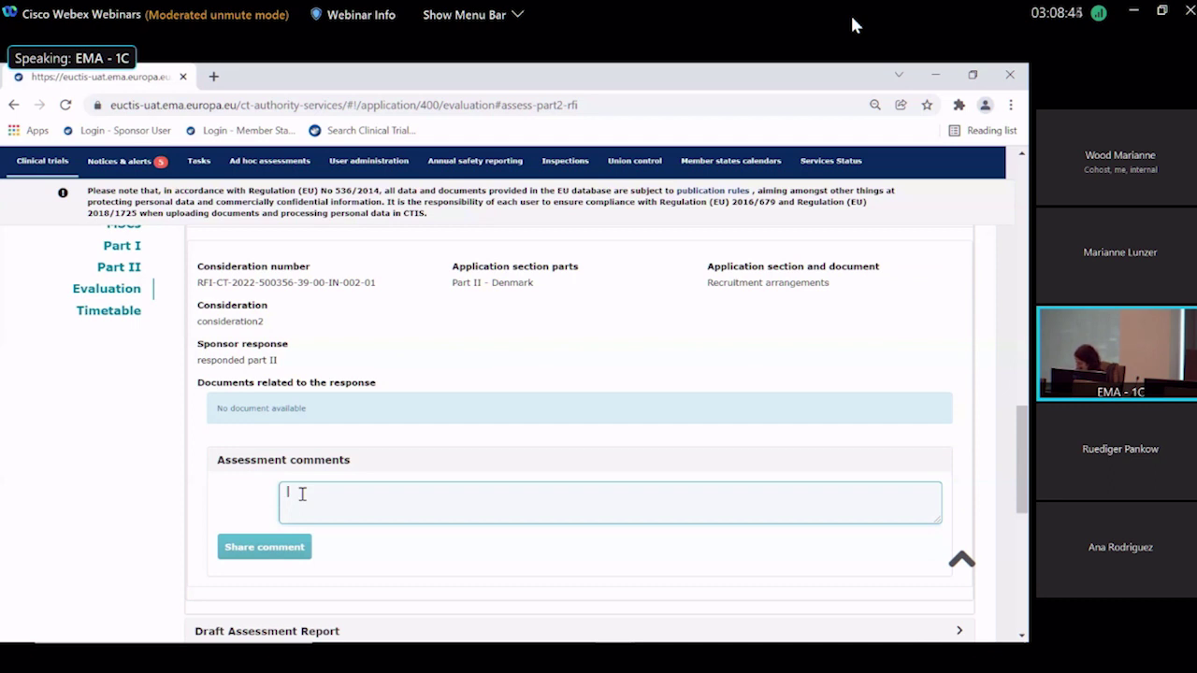
{"action": "type", "text": "thank you!"}
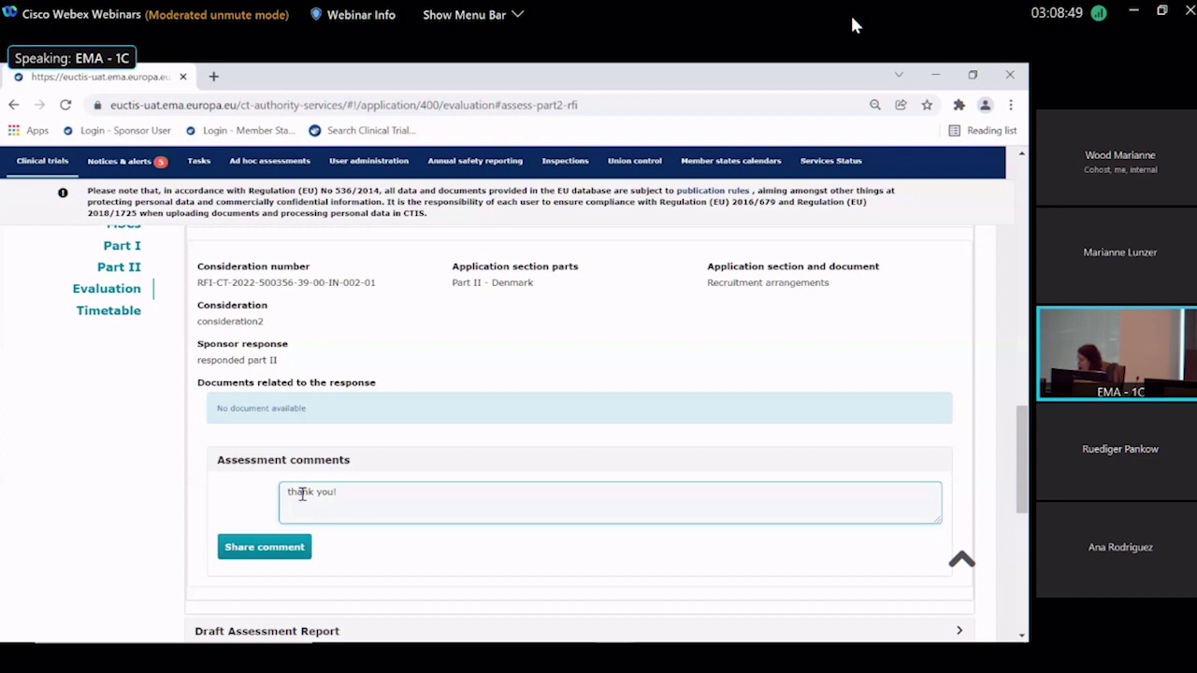
{"action": "left_click", "coordinate": [289, 550]}
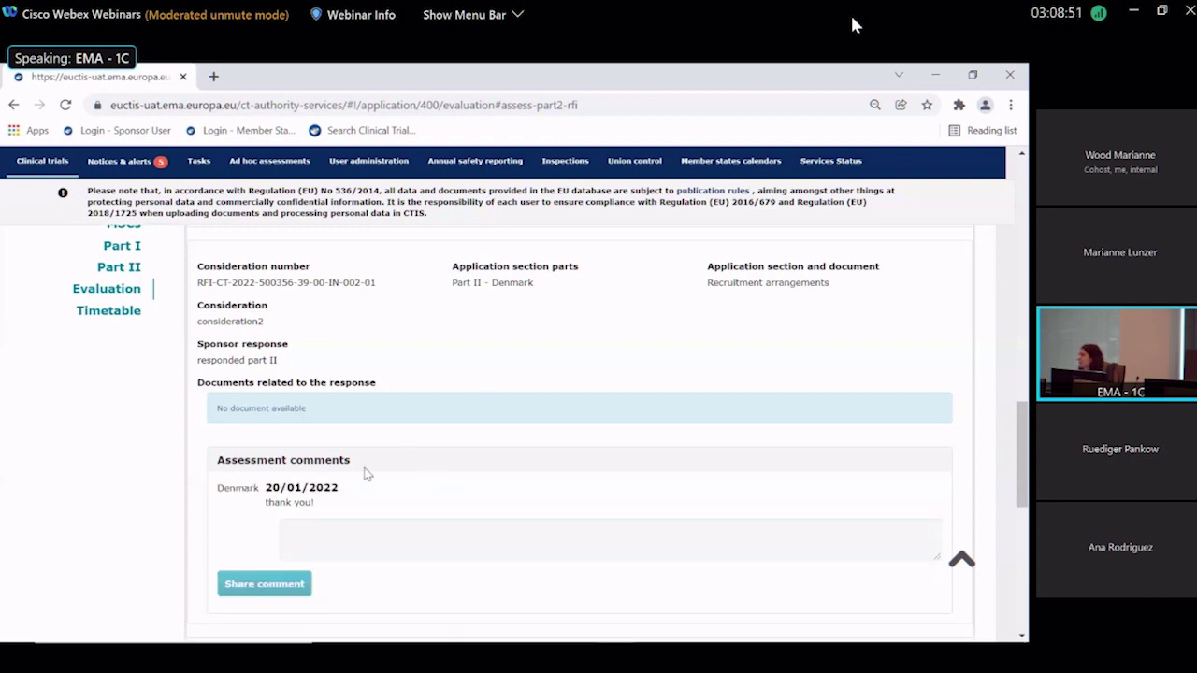
{"action": "scroll", "coordinate": [382, 483], "scroll_direction": "up", "scroll_amount": 10}
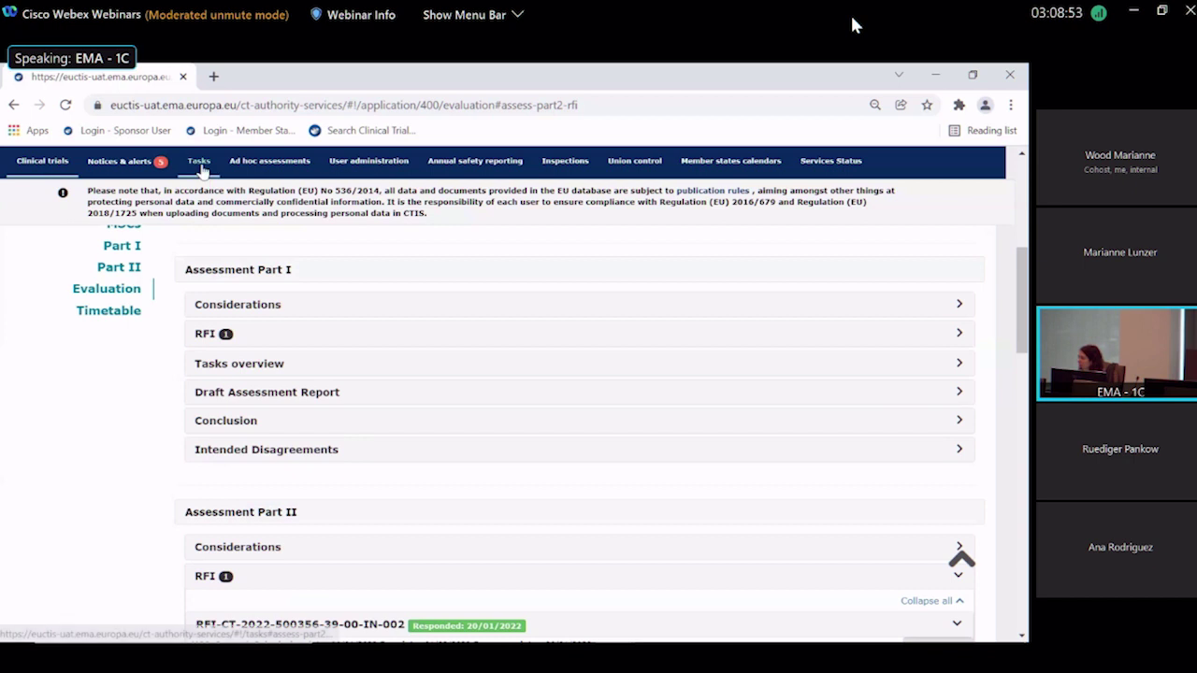
Step: Assign the Submit Part II Conclusion task to the Denmark user and open Assess Part II
{"action": "left_click", "coordinate": [200, 163]}
{"action": "scroll", "coordinate": [315, 339], "scroll_direction": "down", "scroll_amount": 2}
{"action": "scroll", "coordinate": [309, 346], "scroll_direction": "down", "scroll_amount": 5}
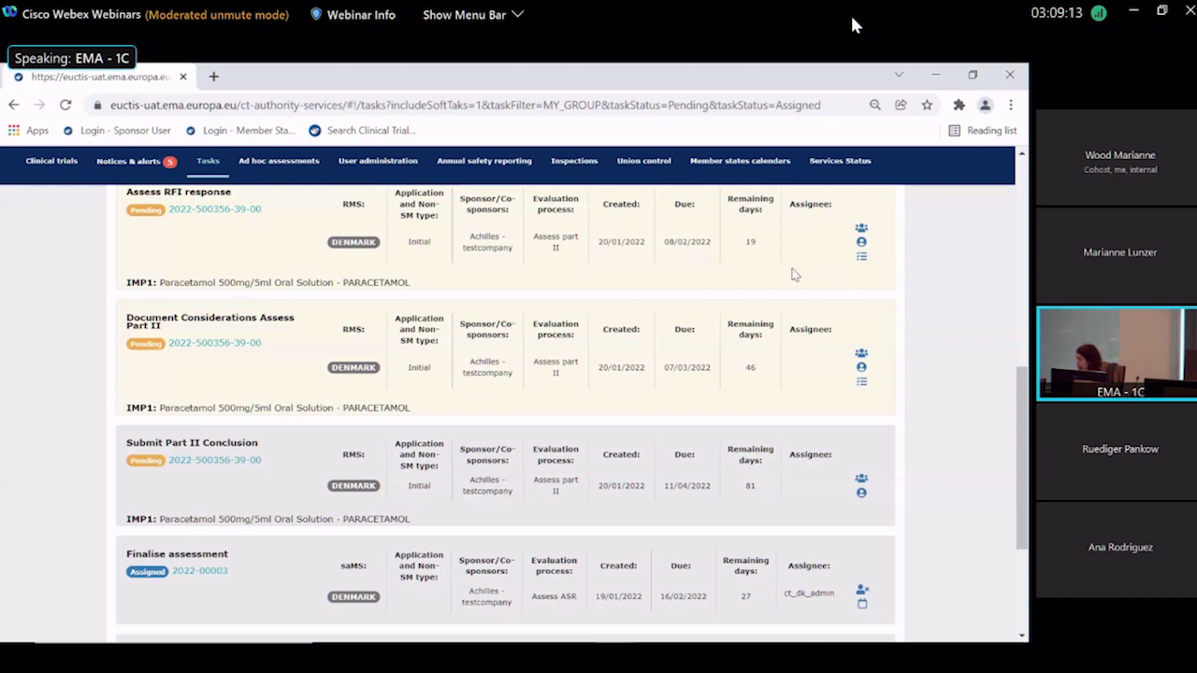
{"action": "left_click", "coordinate": [861, 492]}
{"action": "left_click", "coordinate": [556, 269]}
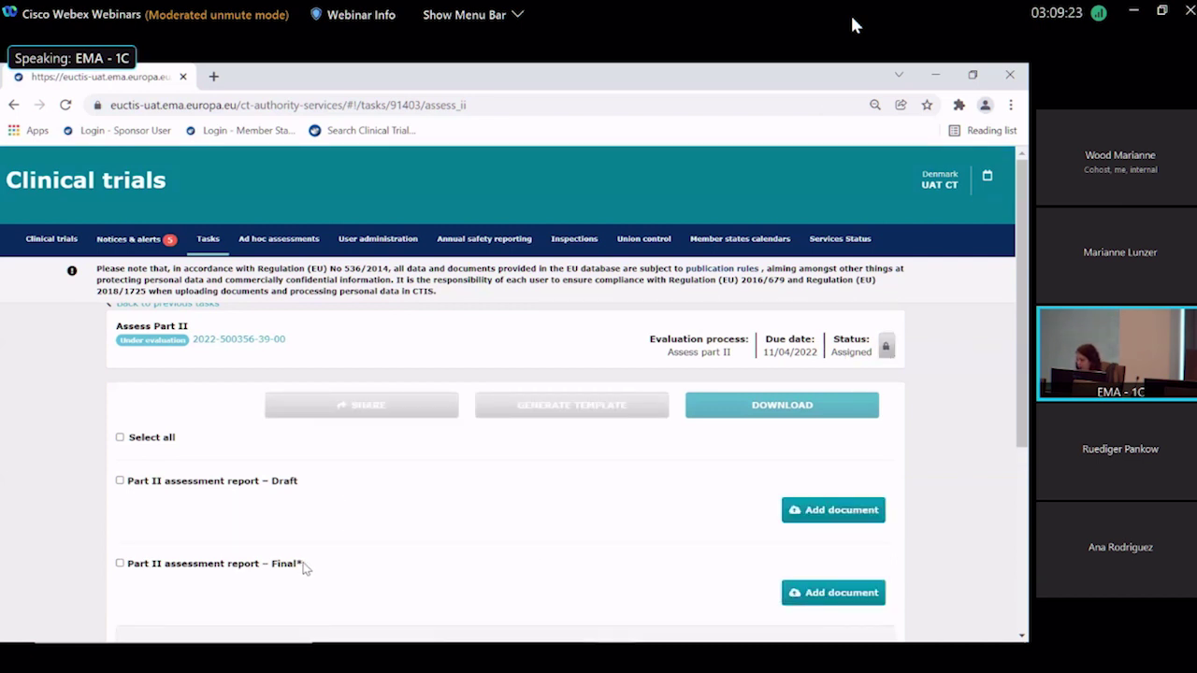
{"action": "scroll", "coordinate": [363, 567], "scroll_direction": "down", "scroll_amount": 2}
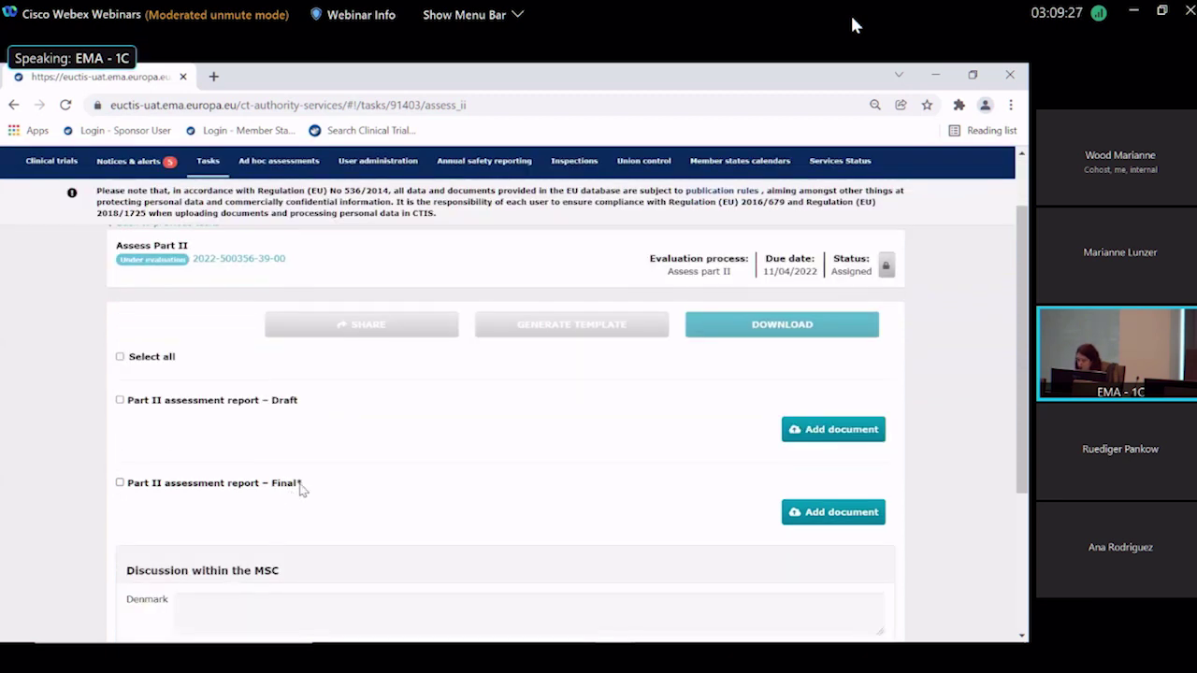
{"action": "scroll", "coordinate": [318, 502], "scroll_direction": "down", "scroll_amount": 2}
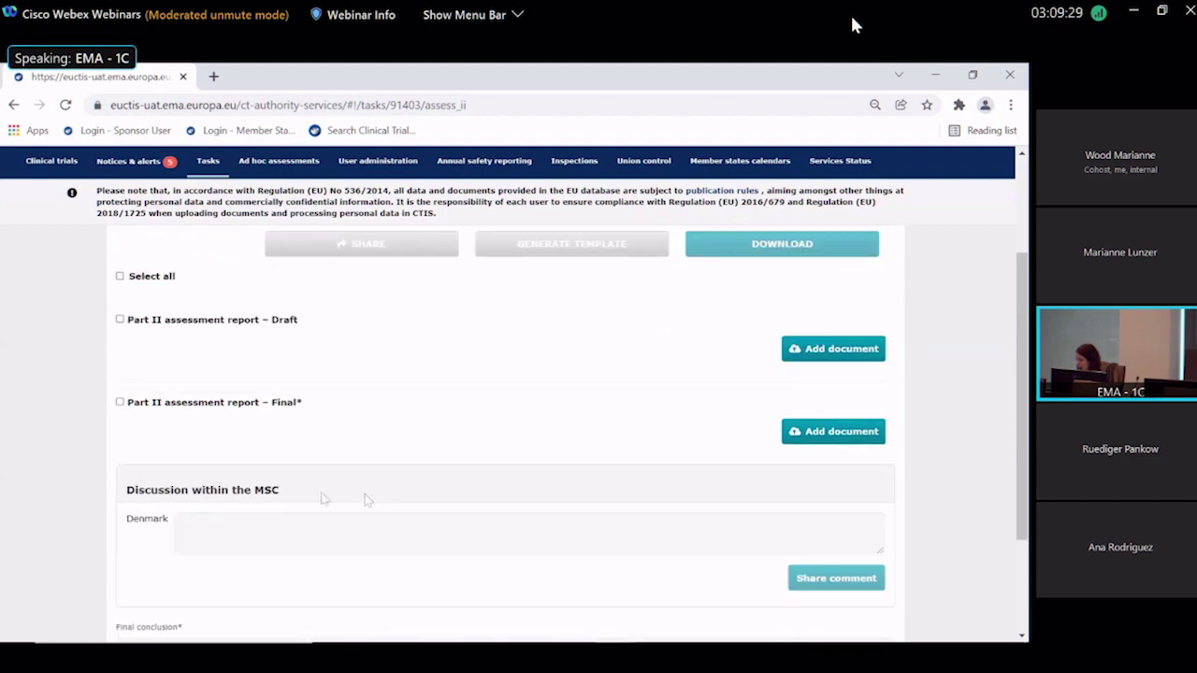
Step: Attach test.pdf as the final Part II assessment report titled 'part II final denmark'
{"action": "left_click", "coordinate": [809, 434]}
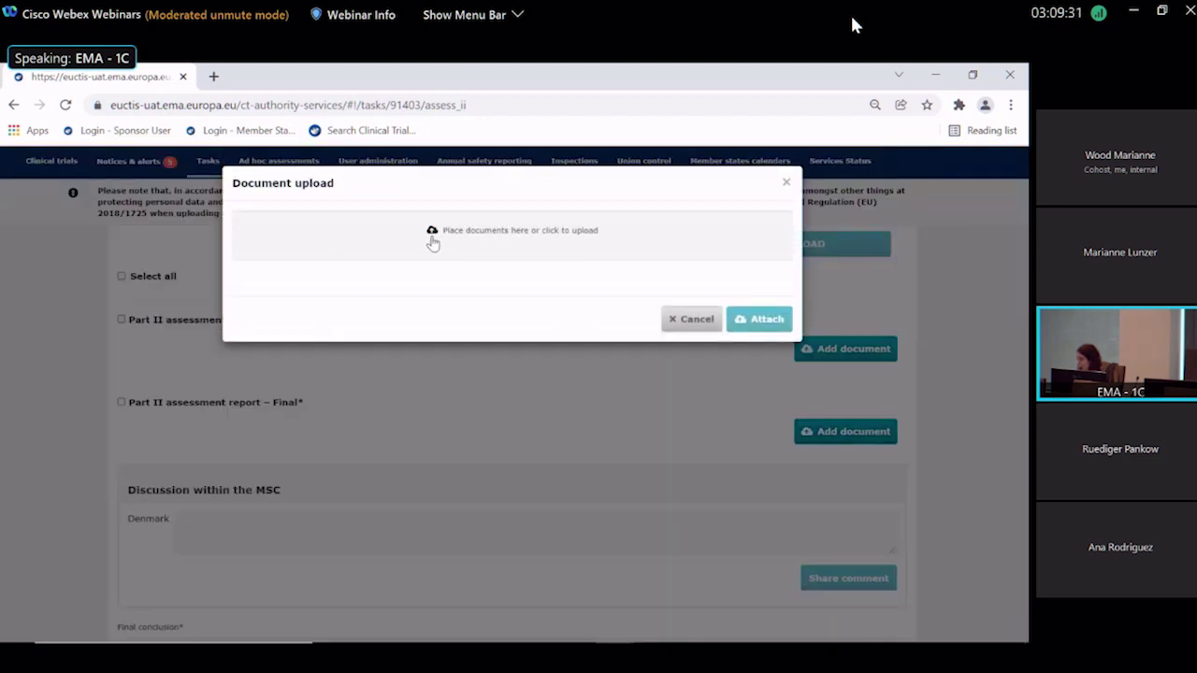
{"action": "left_click", "coordinate": [469, 247]}
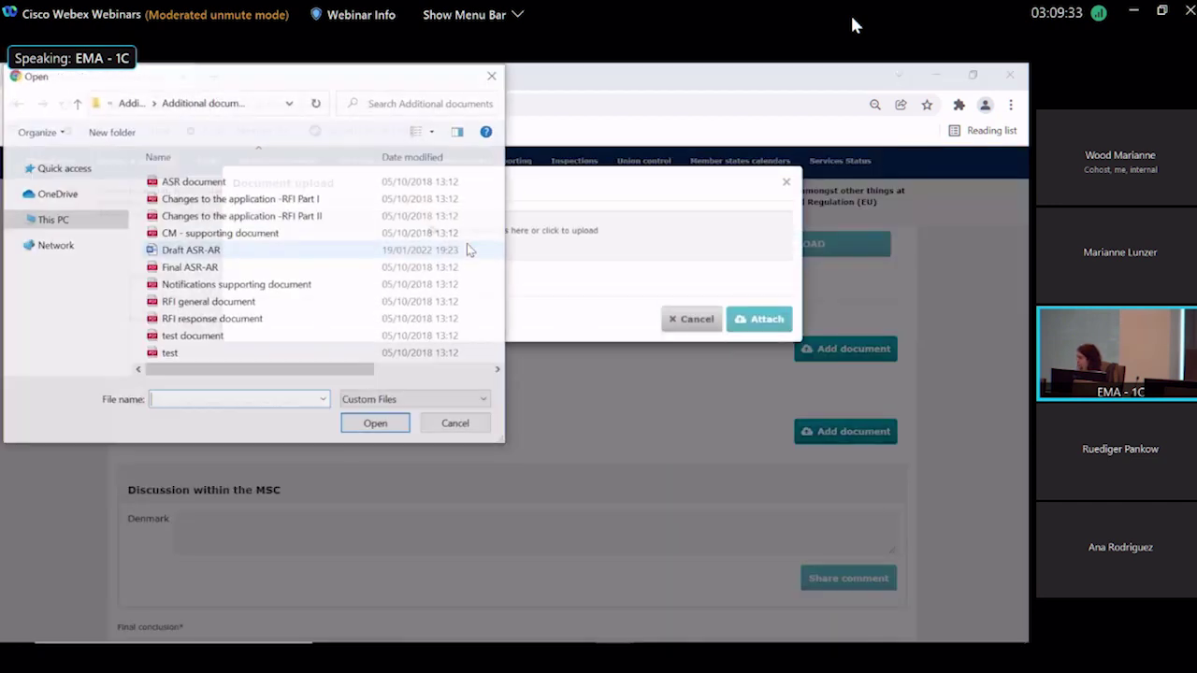
{"action": "left_click", "coordinate": [164, 353]}
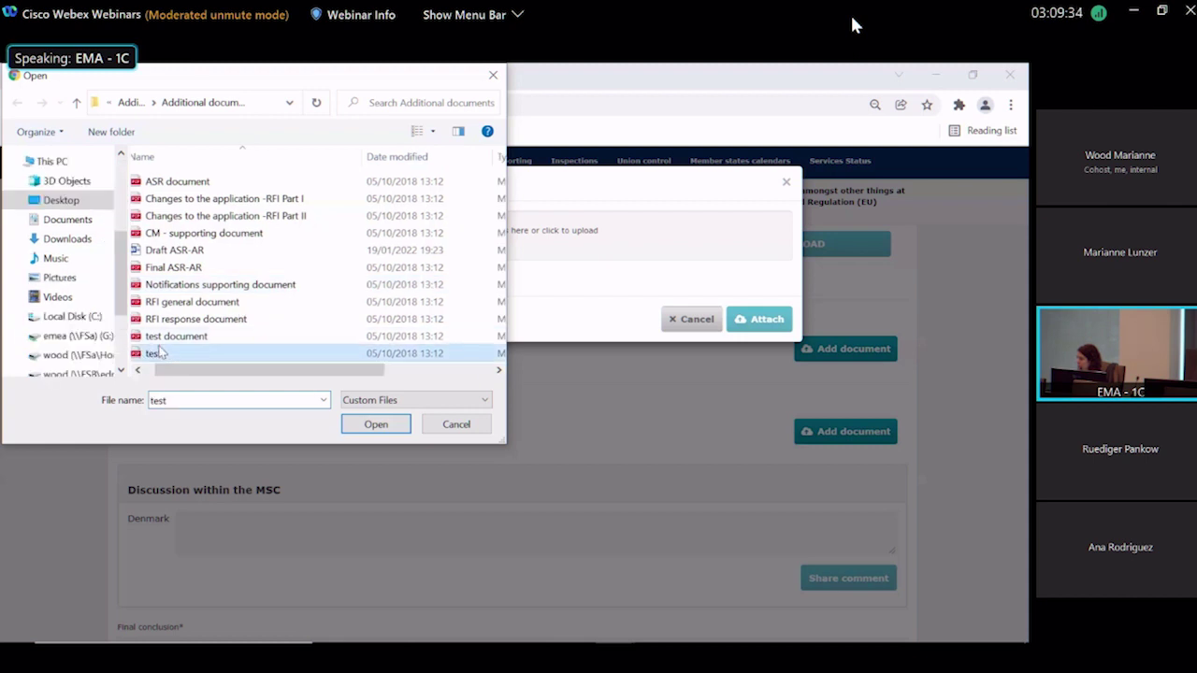
{"action": "left_click", "coordinate": [376, 425]}
{"action": "double_click", "coordinate": [326, 322]}
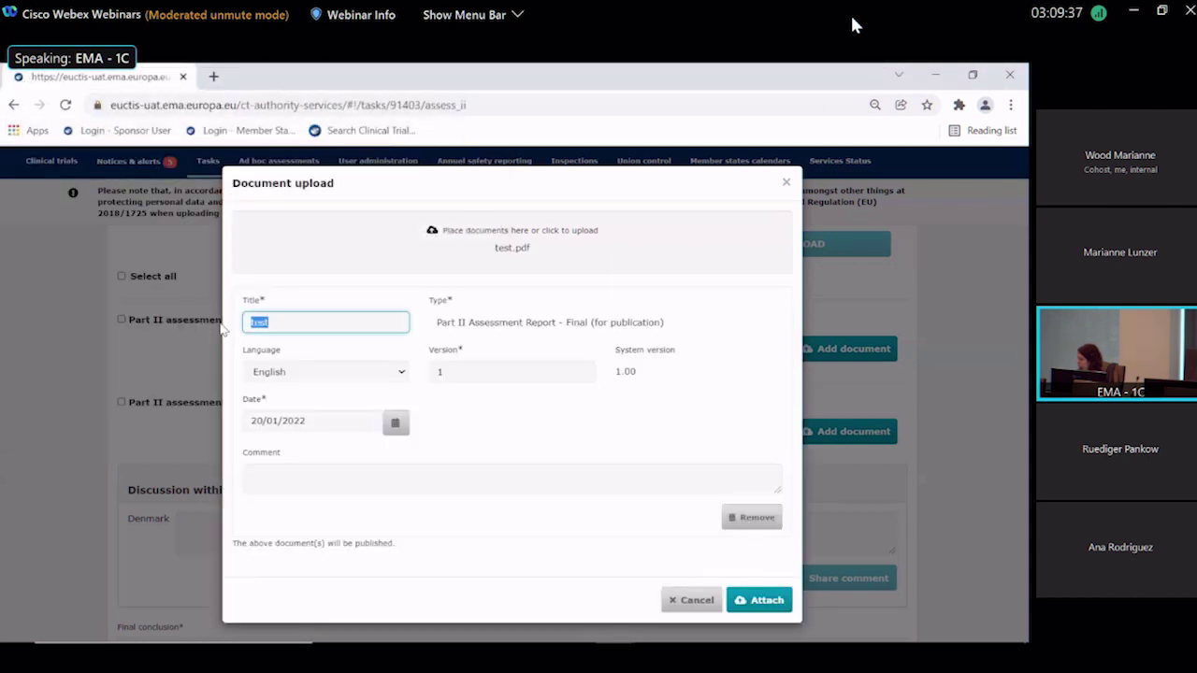
{"action": "type", "text": "part II final denmark"}
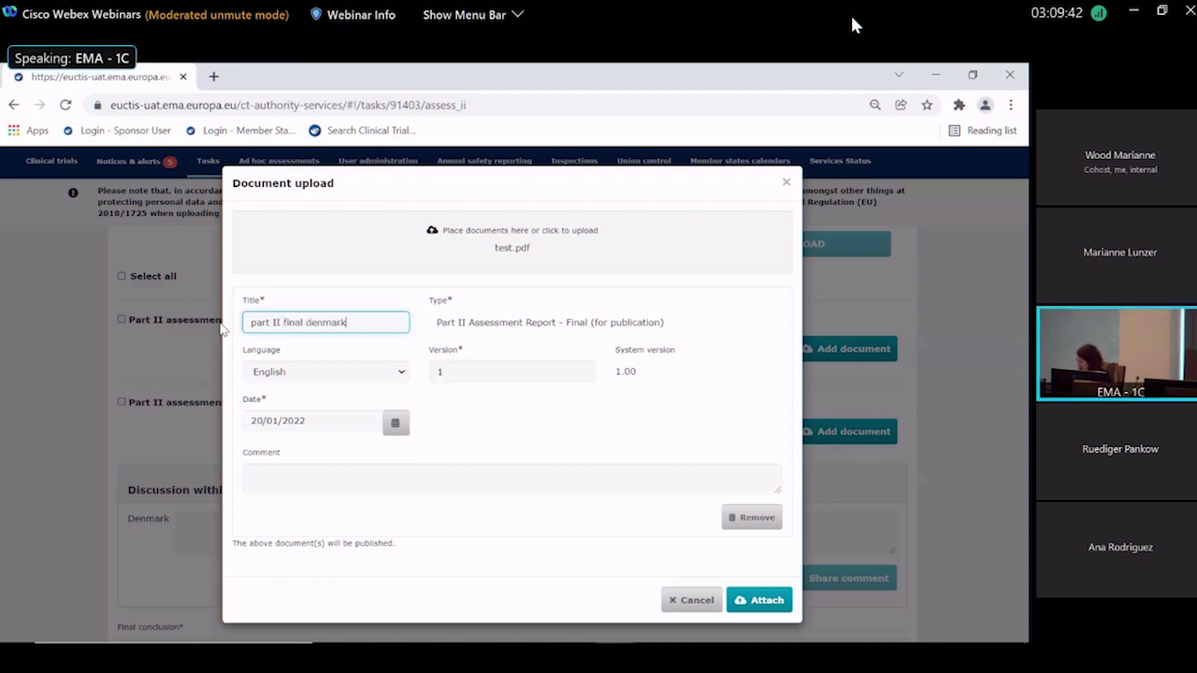
{"action": "left_click", "coordinate": [757, 600]}
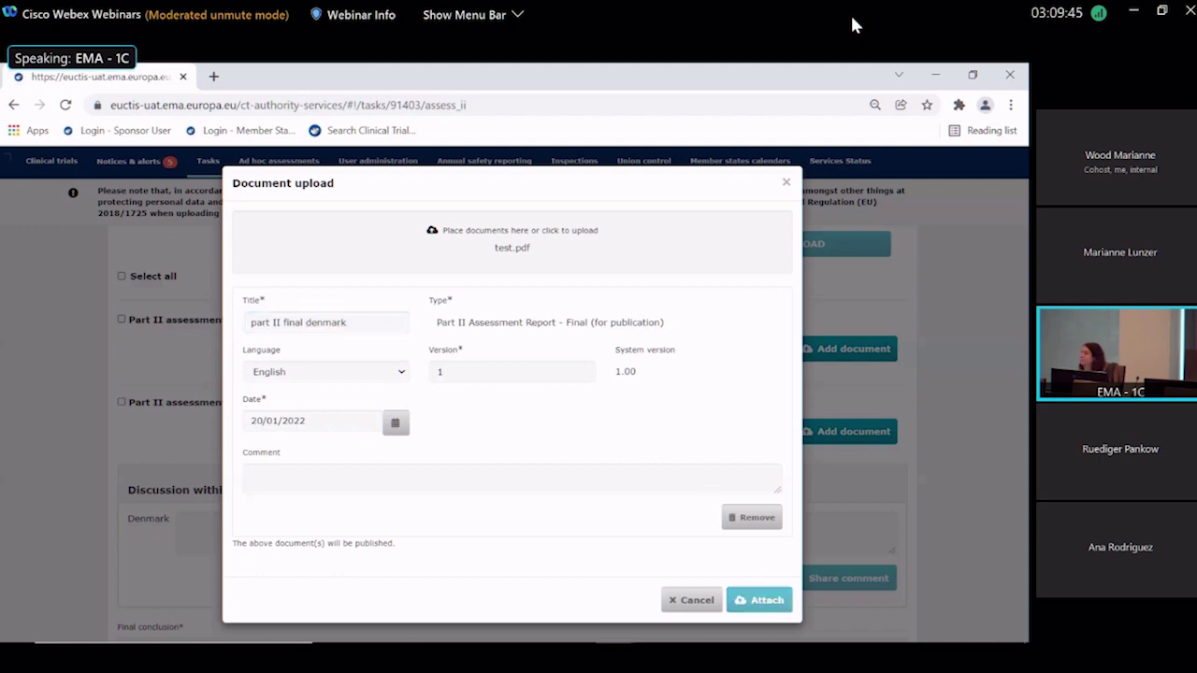
Step: Set the final conclusion to Acceptable and submit the Part II conclusion
{"action": "scroll", "coordinate": [127, 453], "scroll_direction": "down", "scroll_amount": 2}
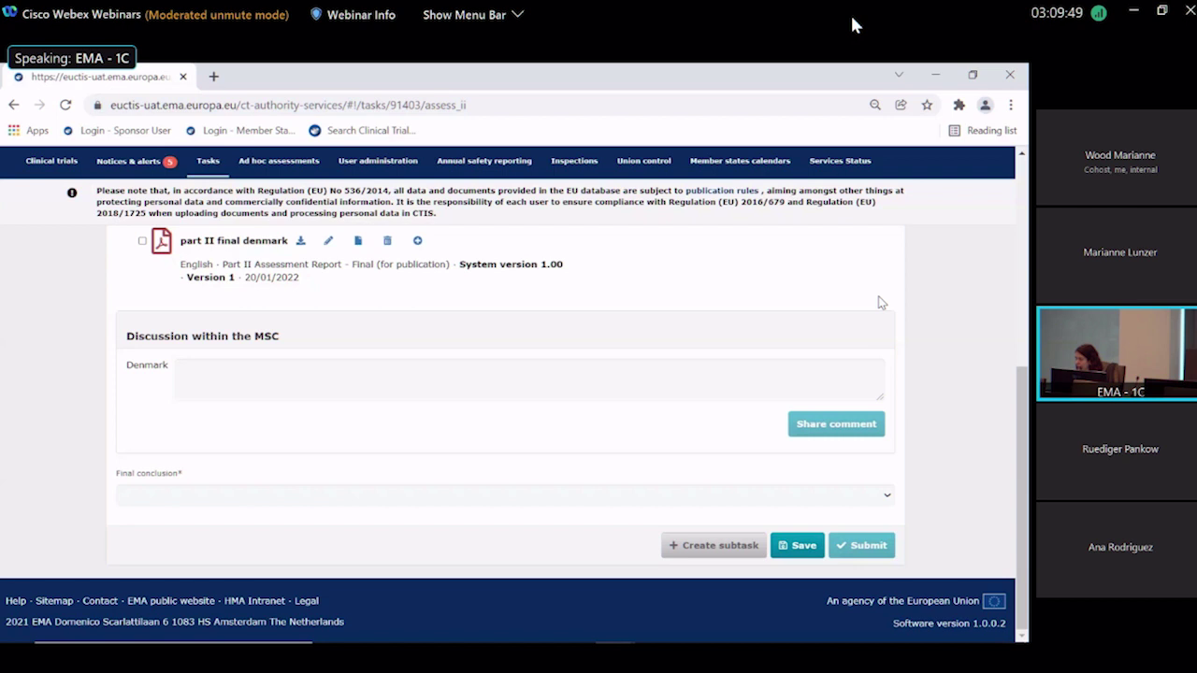
{"action": "left_click", "coordinate": [155, 501]}
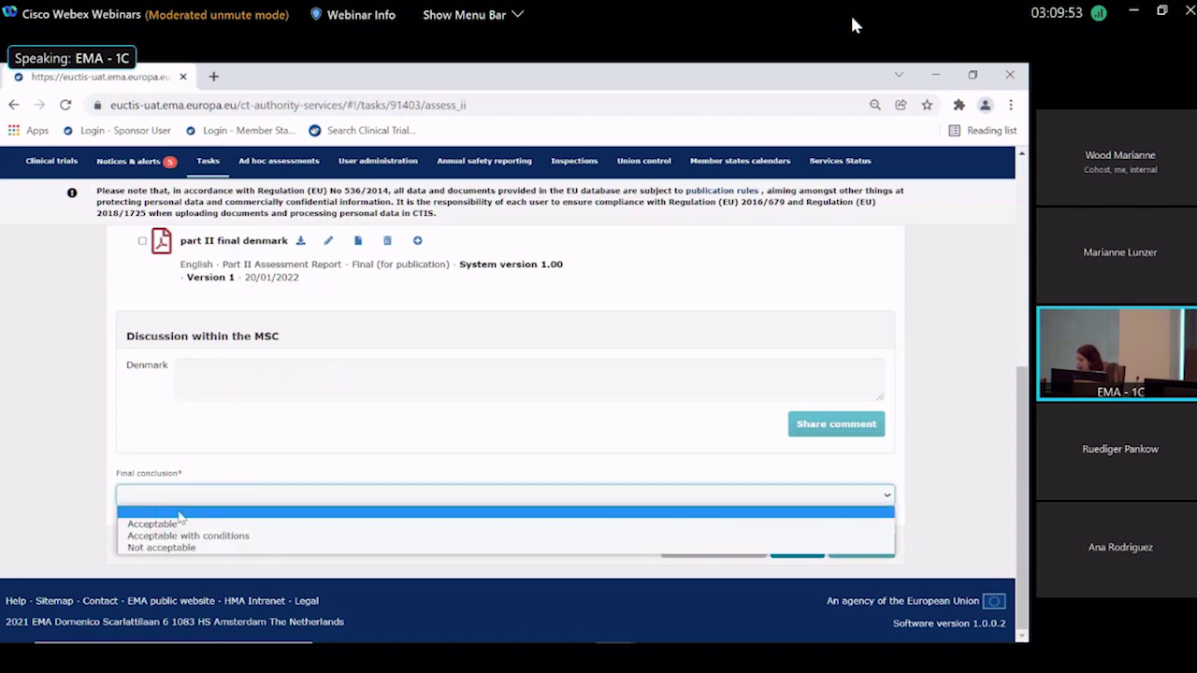
{"action": "left_click", "coordinate": [178, 522]}
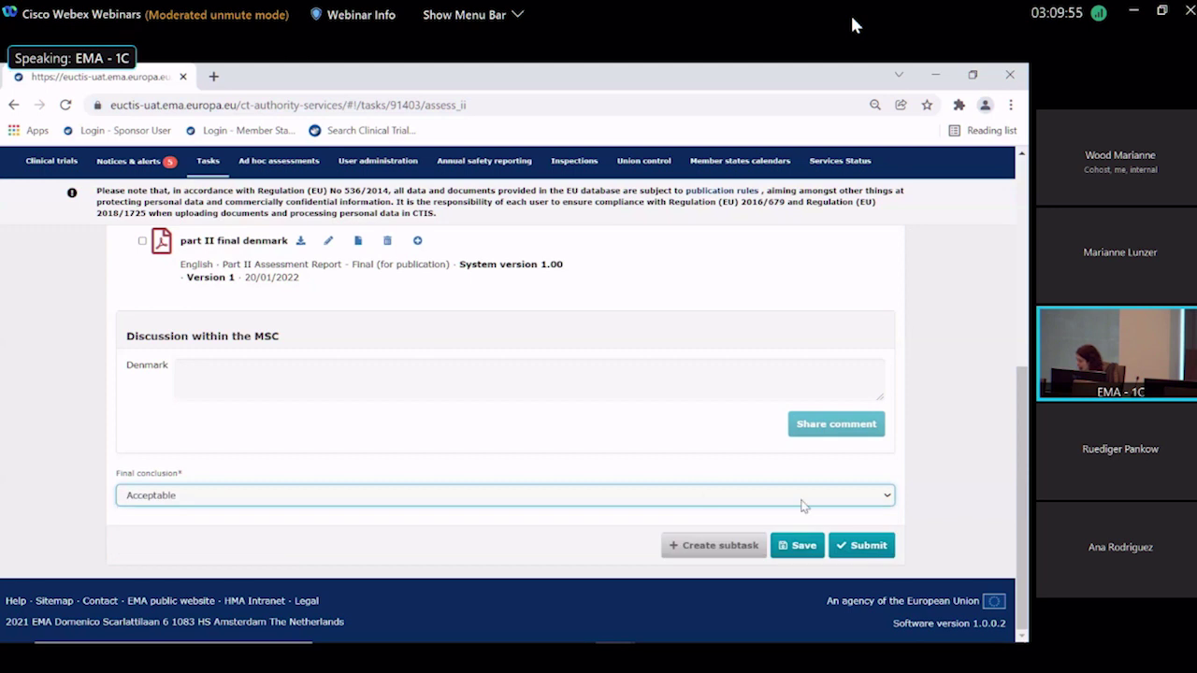
{"action": "left_click", "coordinate": [860, 545]}
{"action": "left_click", "coordinate": [542, 349]}
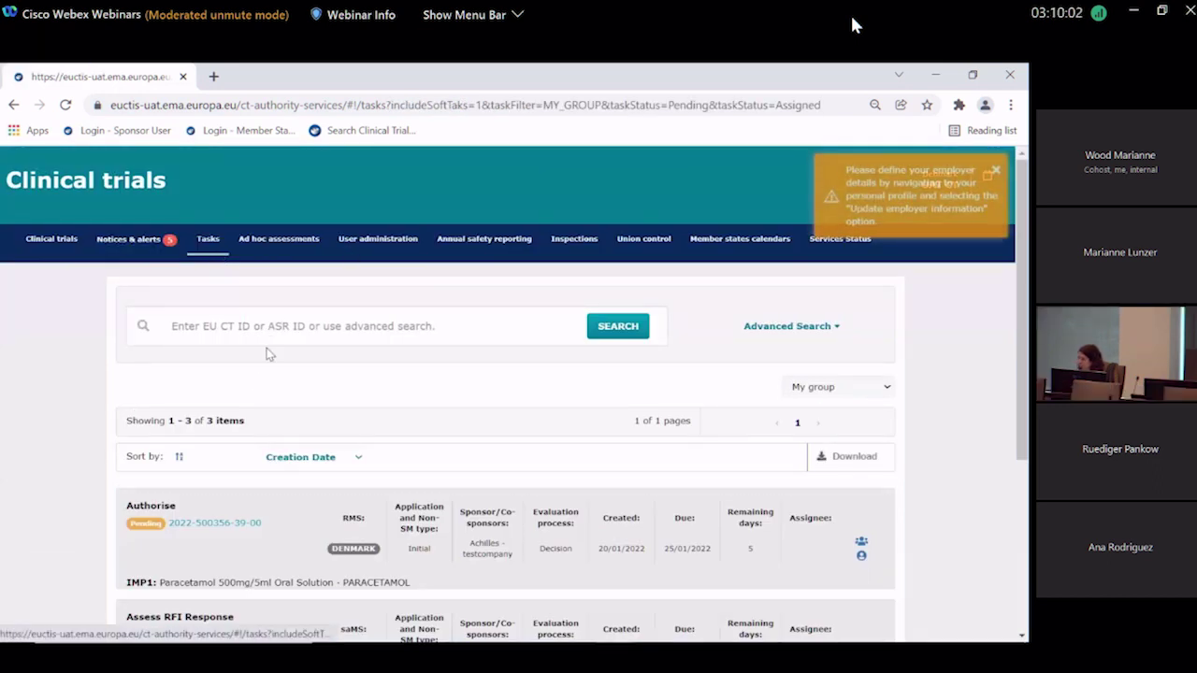
Step: Switch to the Spain member-state session and show its task list
{"action": "scroll", "coordinate": [268, 347], "scroll_direction": "down", "scroll_amount": 1}
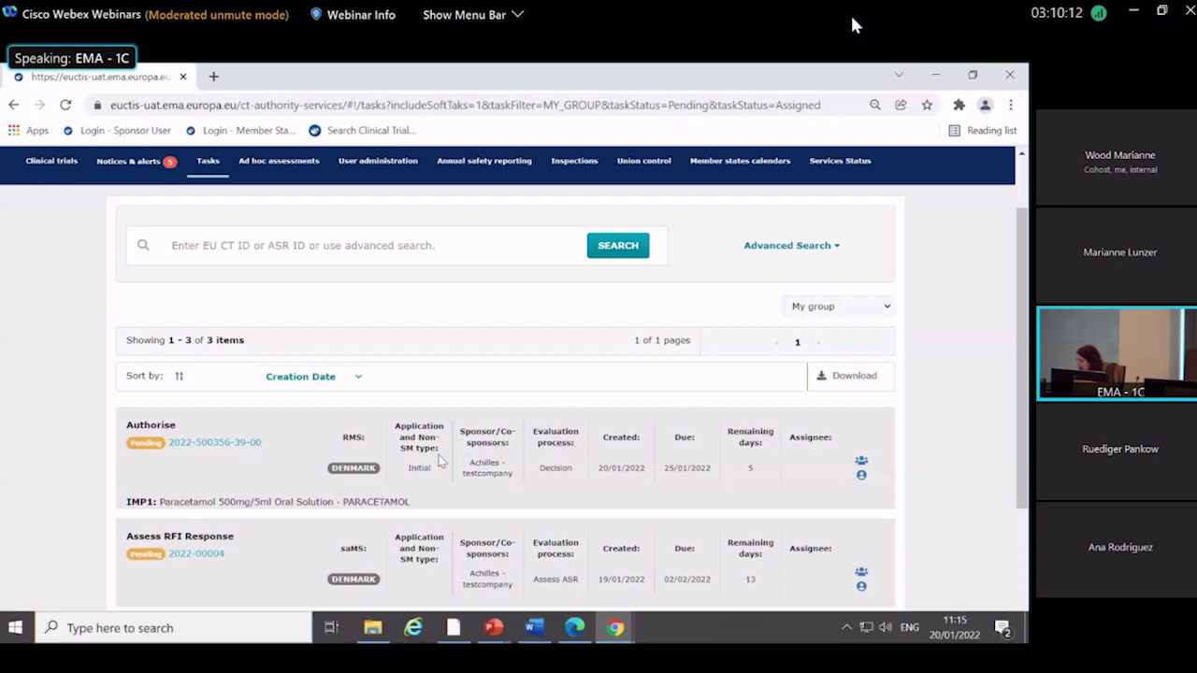
{"action": "mouse_move", "coordinate": [616, 632]}
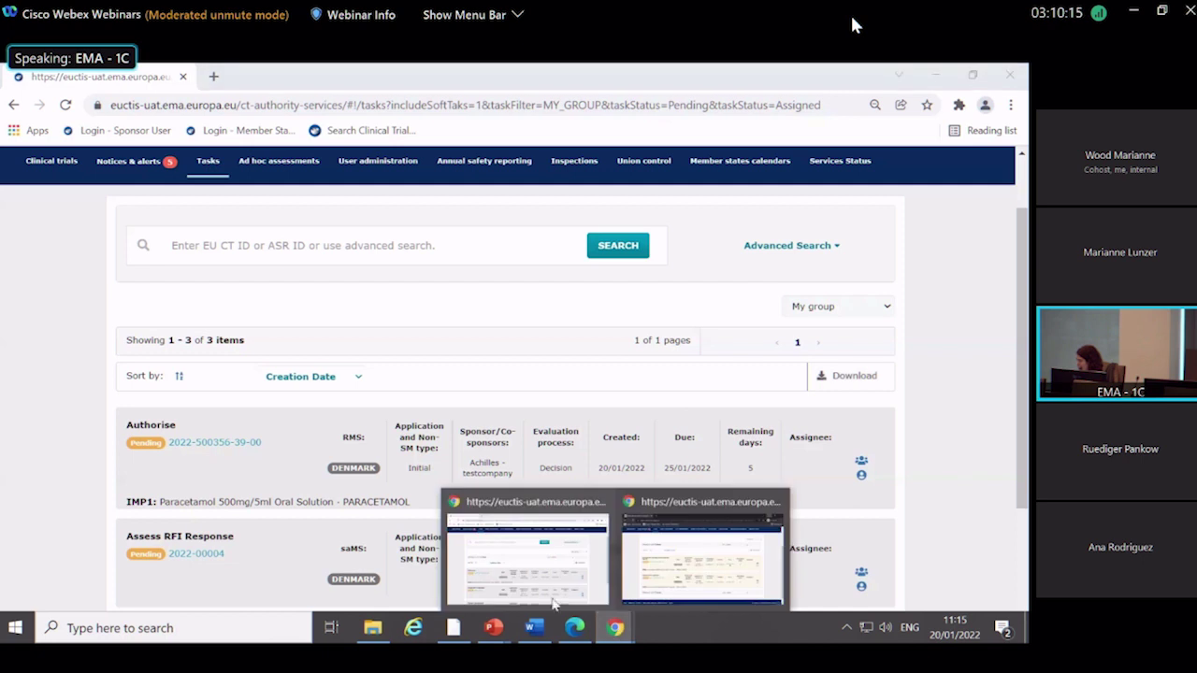
{"action": "left_click", "coordinate": [669, 559]}
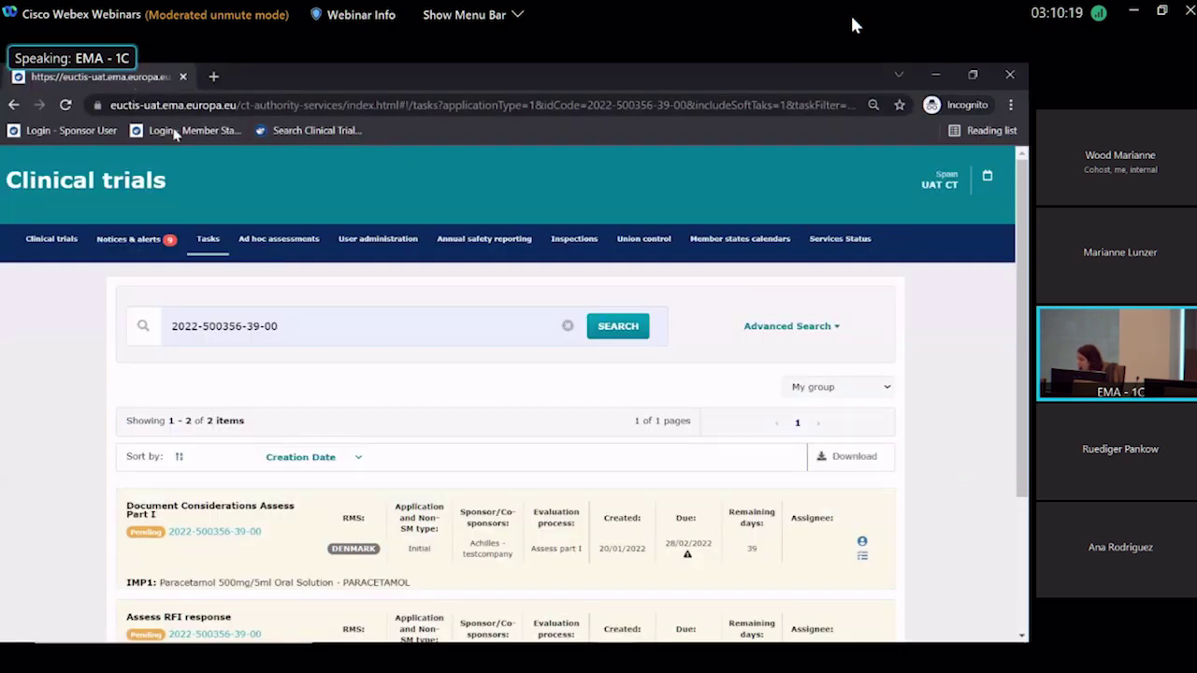
{"action": "left_click", "coordinate": [230, 245]}
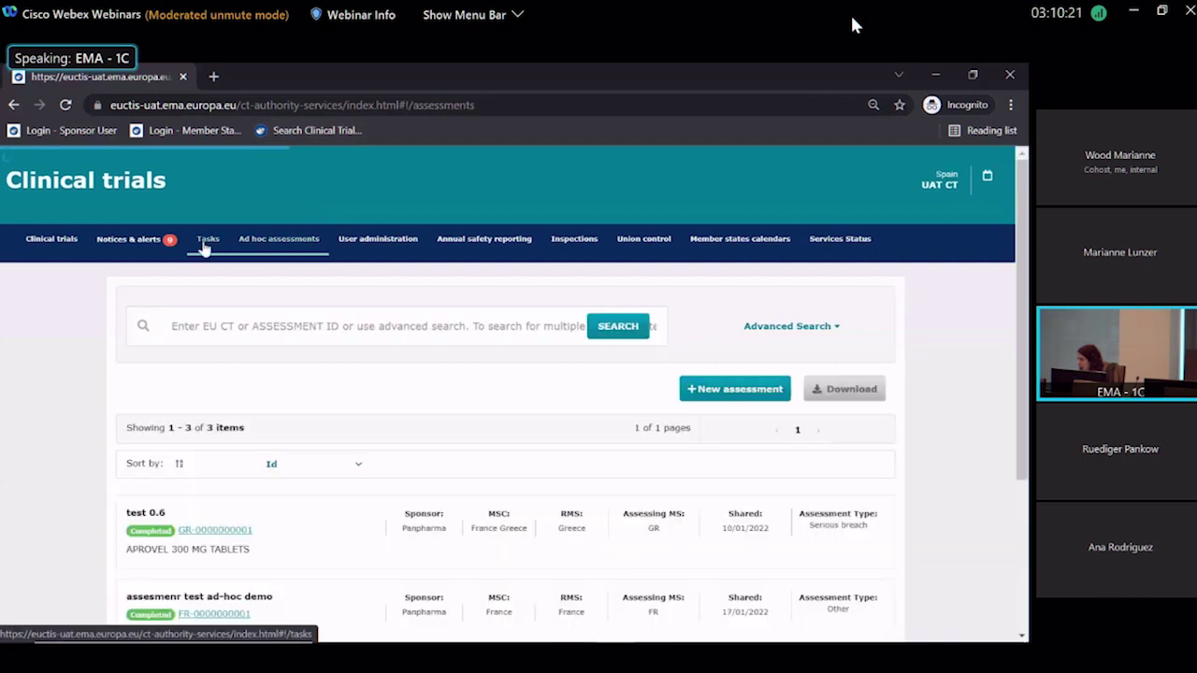
{"action": "left_click", "coordinate": [207, 240]}
{"action": "scroll", "coordinate": [349, 393], "scroll_direction": "down", "scroll_amount": 1}
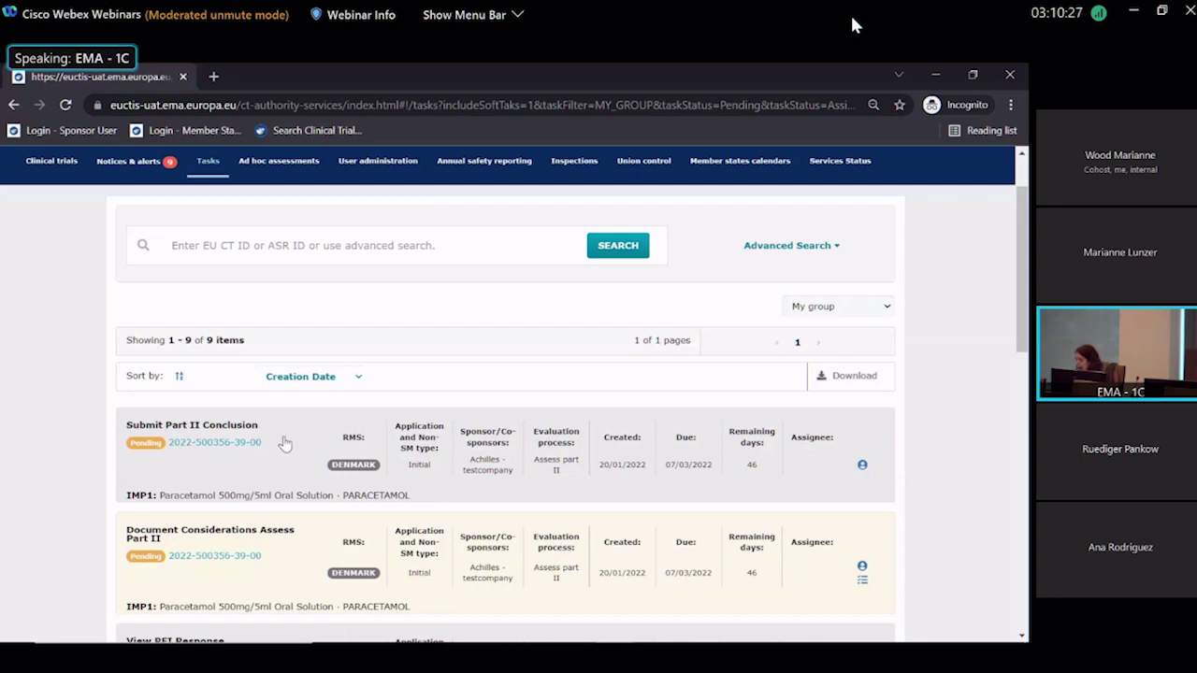
Step: Assign Spain's Authorise task and submit Authorised, publishing assessment reports 1 year after trial end
{"action": "left_click", "coordinate": [861, 463]}
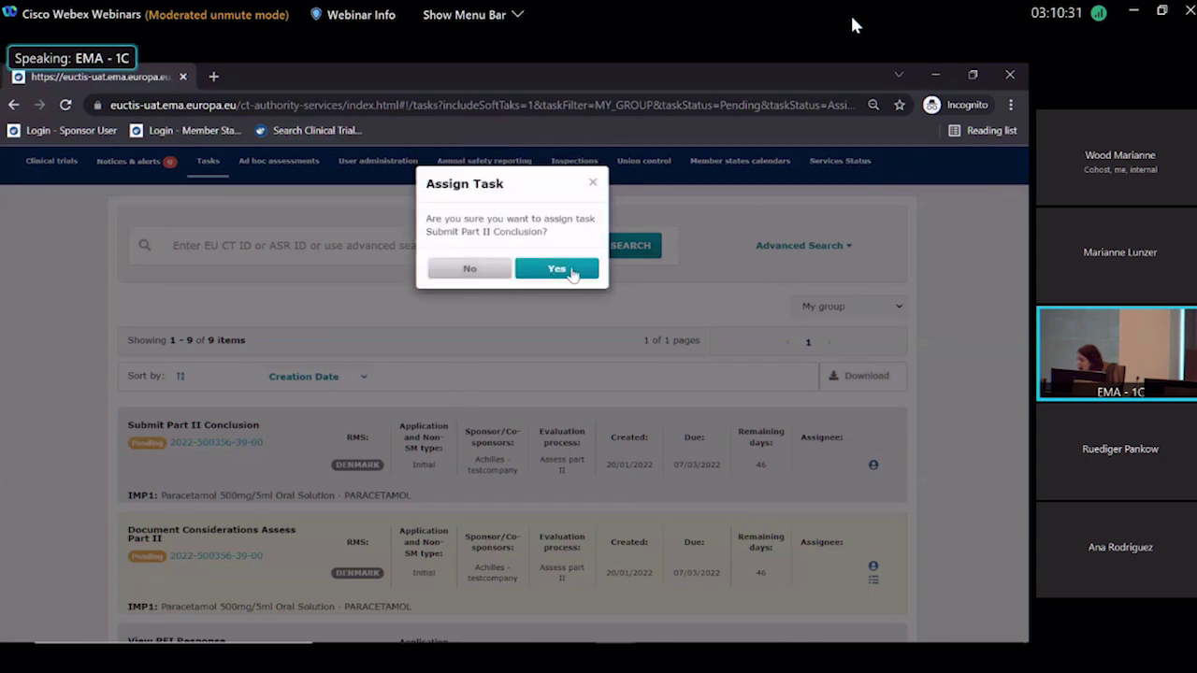
{"action": "left_click", "coordinate": [555, 271]}
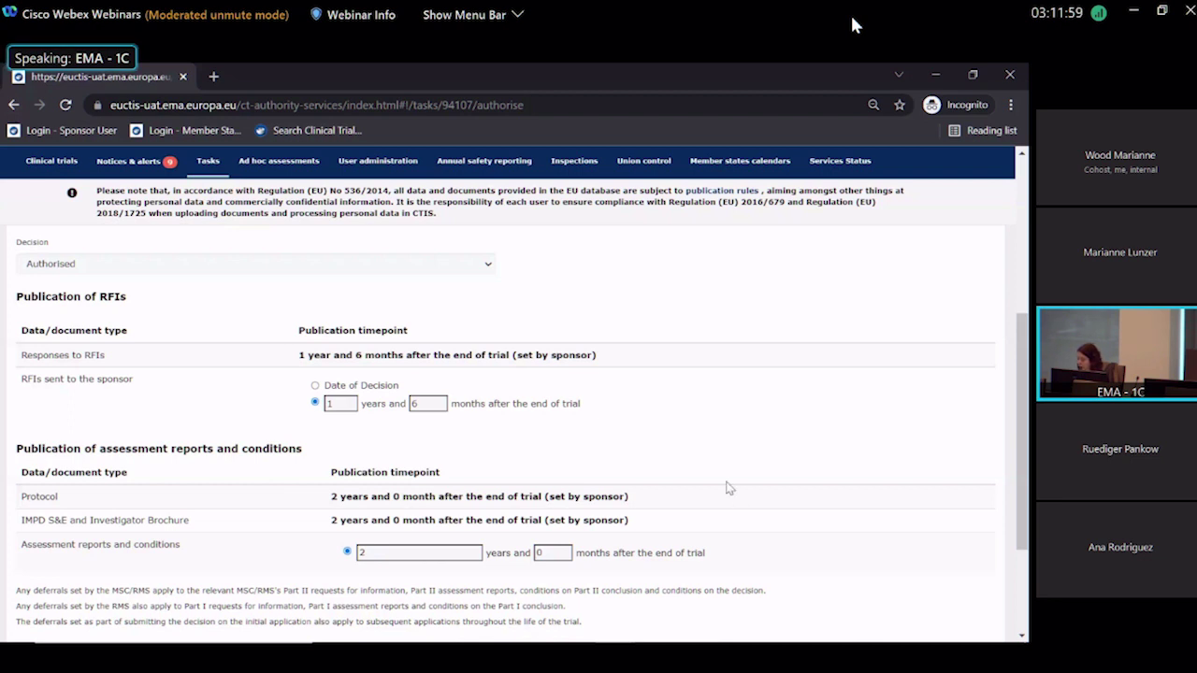
{"action": "left_click", "coordinate": [412, 554]}
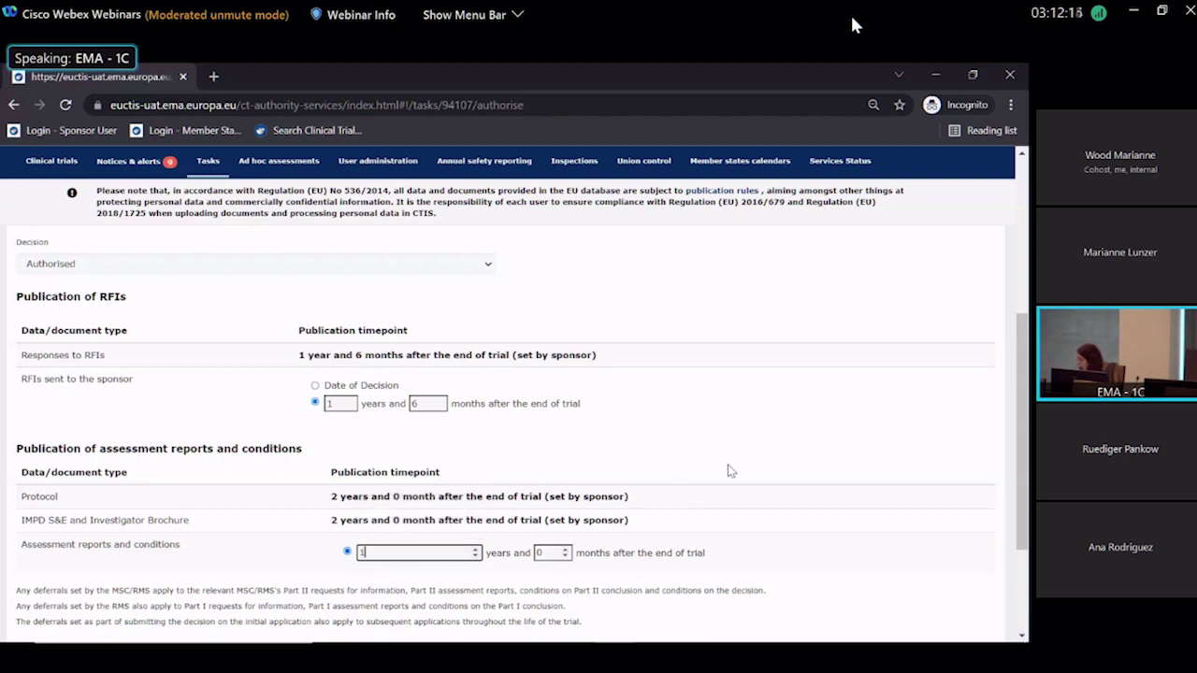
{"action": "scroll", "coordinate": [832, 428], "scroll_direction": "down", "scroll_amount": 2}
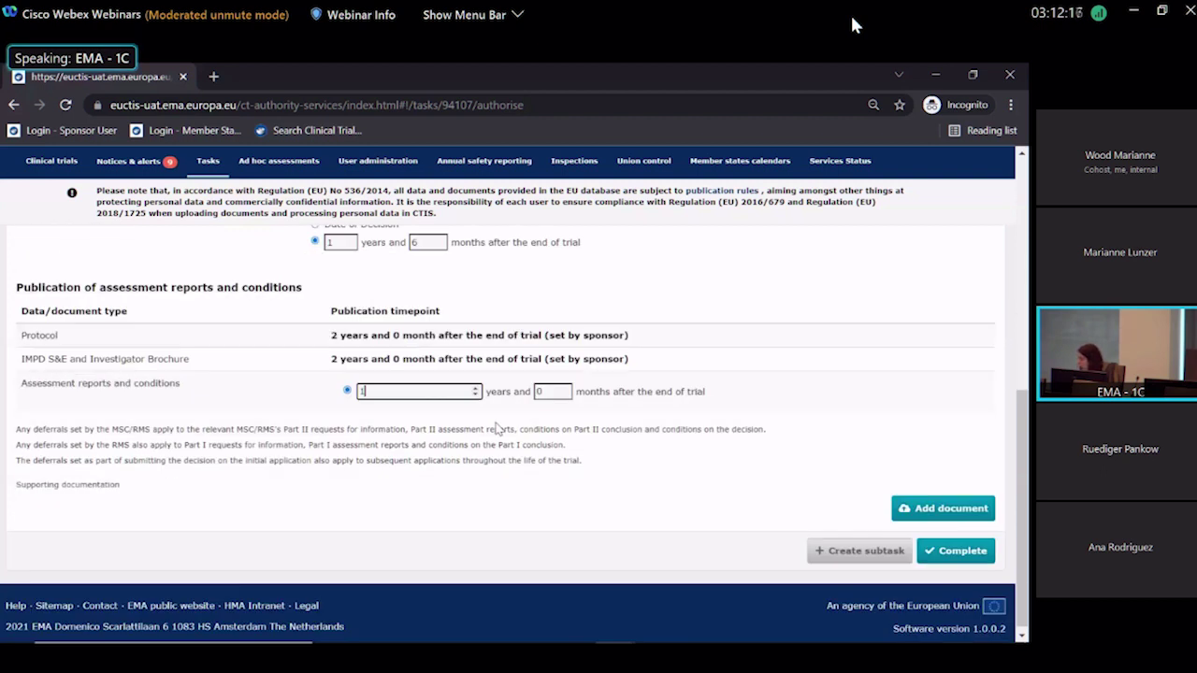
{"action": "left_click", "coordinate": [963, 550]}
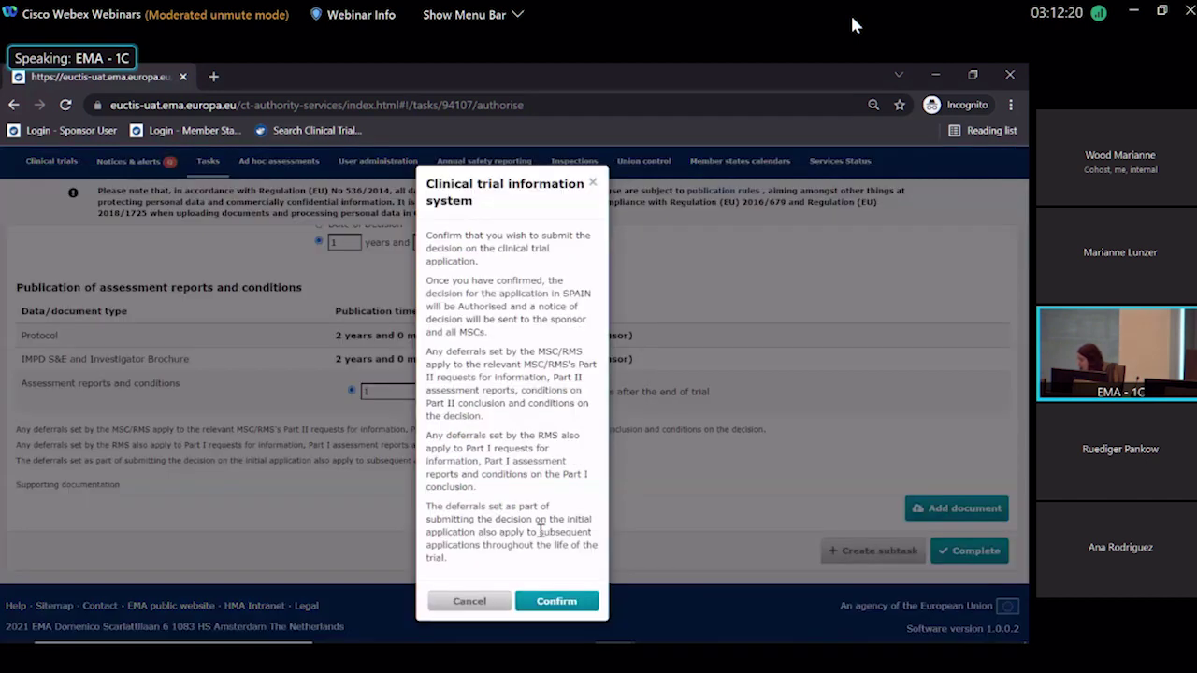
{"action": "left_click", "coordinate": [576, 606]}
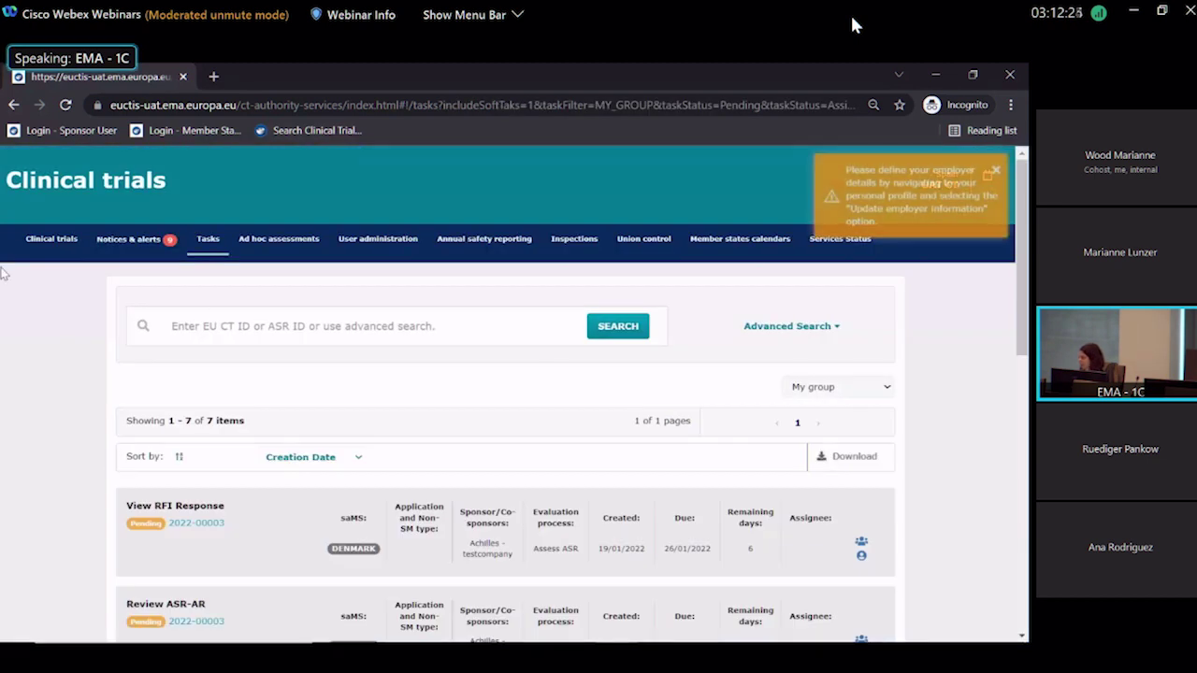
{"action": "left_click", "coordinate": [58, 245]}
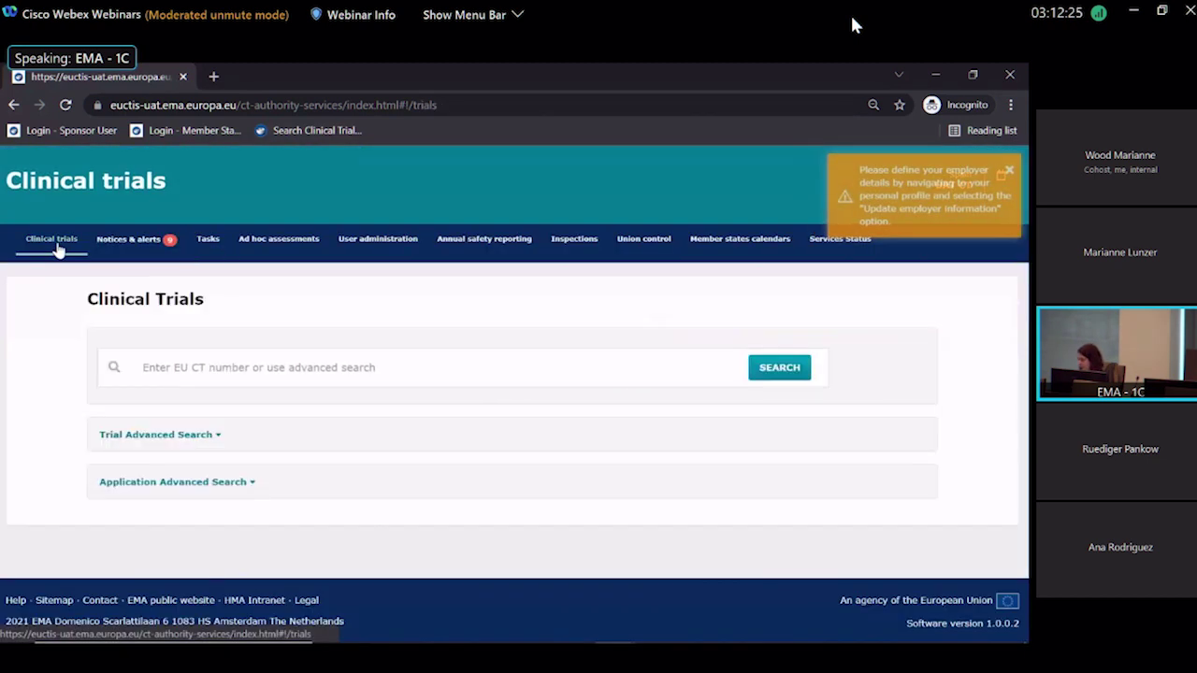
{"action": "left_click", "coordinate": [189, 370]}
{"action": "left_click", "coordinate": [197, 412]}
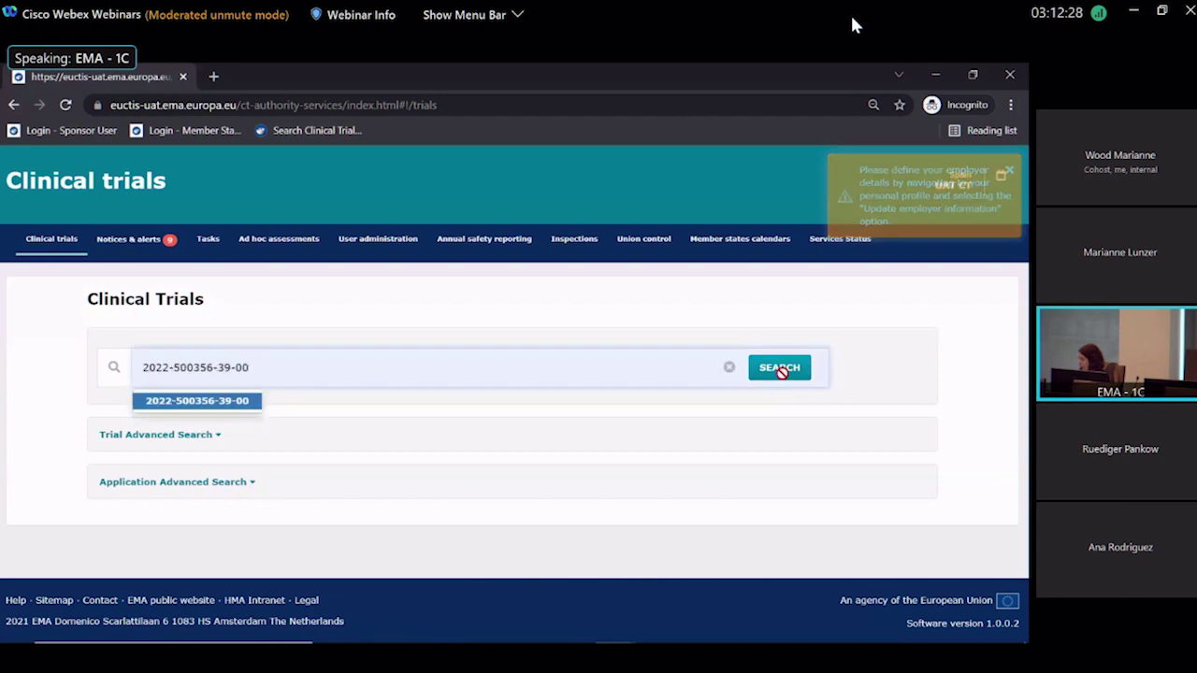
{"action": "left_click", "coordinate": [778, 369]}
{"action": "scroll", "coordinate": [322, 374], "scroll_direction": "down", "scroll_amount": 3}
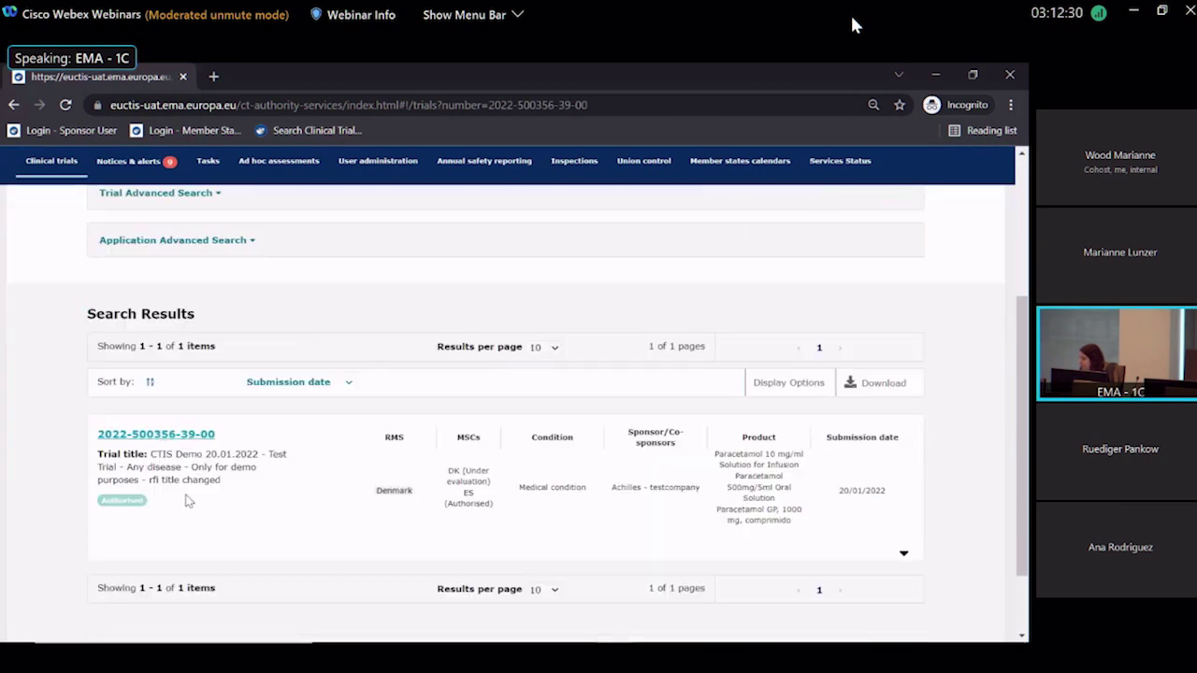
{"action": "left_click", "coordinate": [170, 435]}
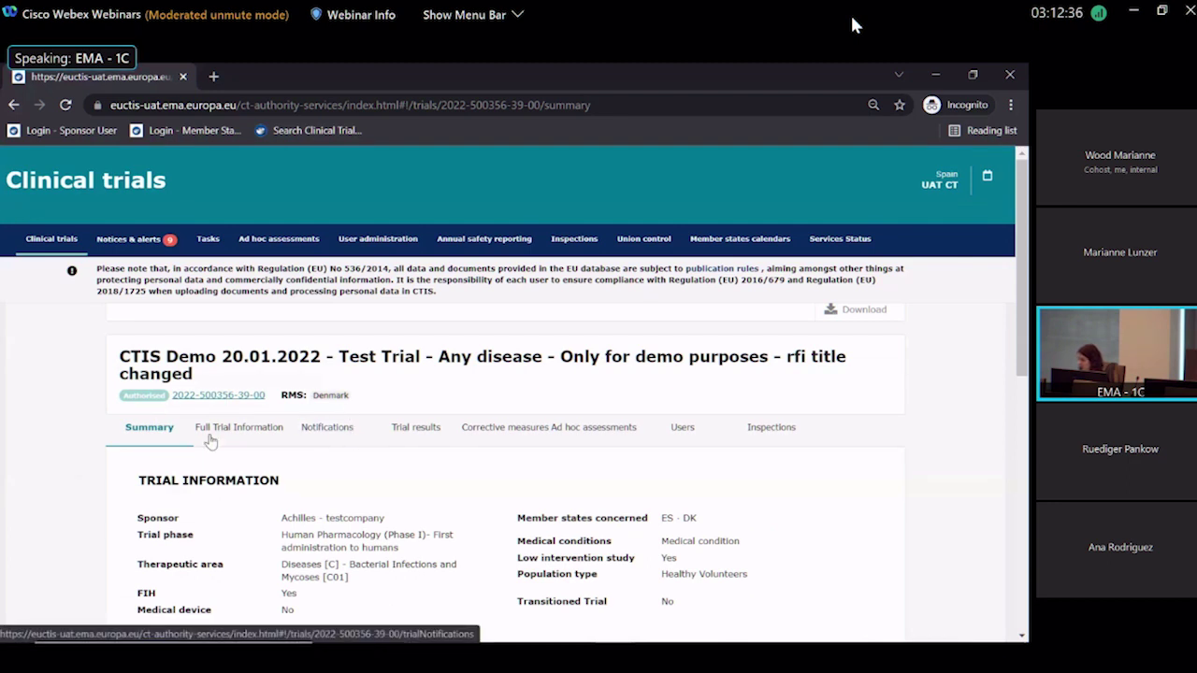
{"action": "scroll", "coordinate": [200, 436], "scroll_direction": "down", "scroll_amount": 1}
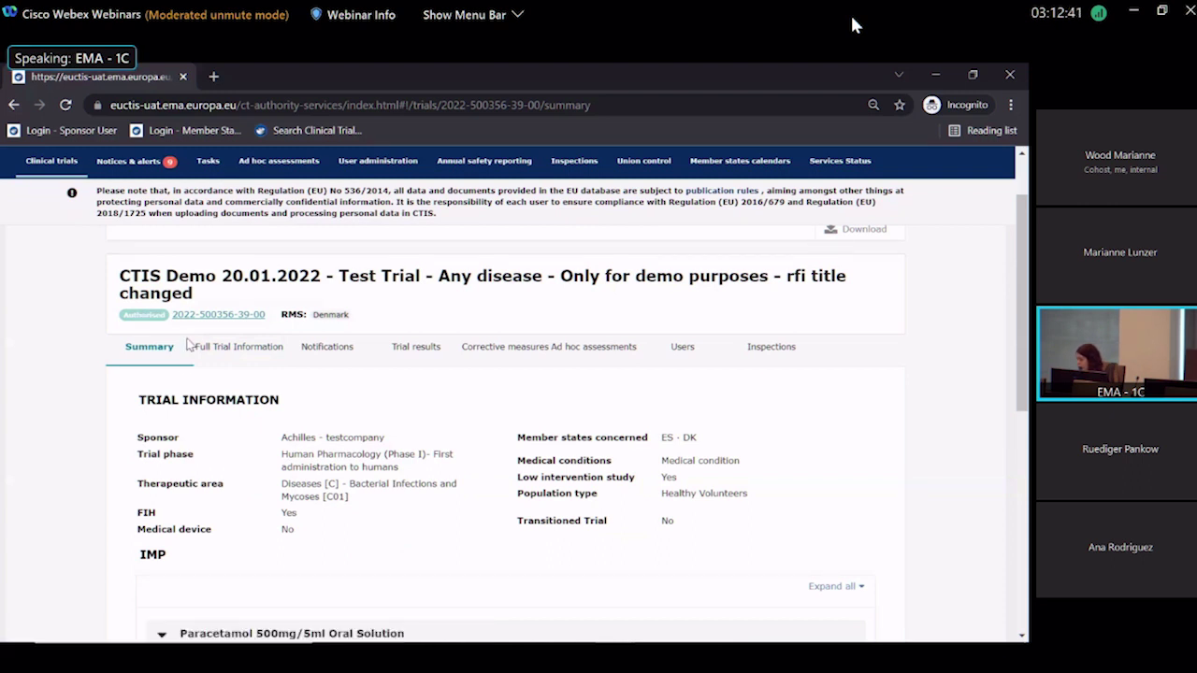
{"action": "scroll", "coordinate": [289, 368], "scroll_direction": "down", "scroll_amount": 5}
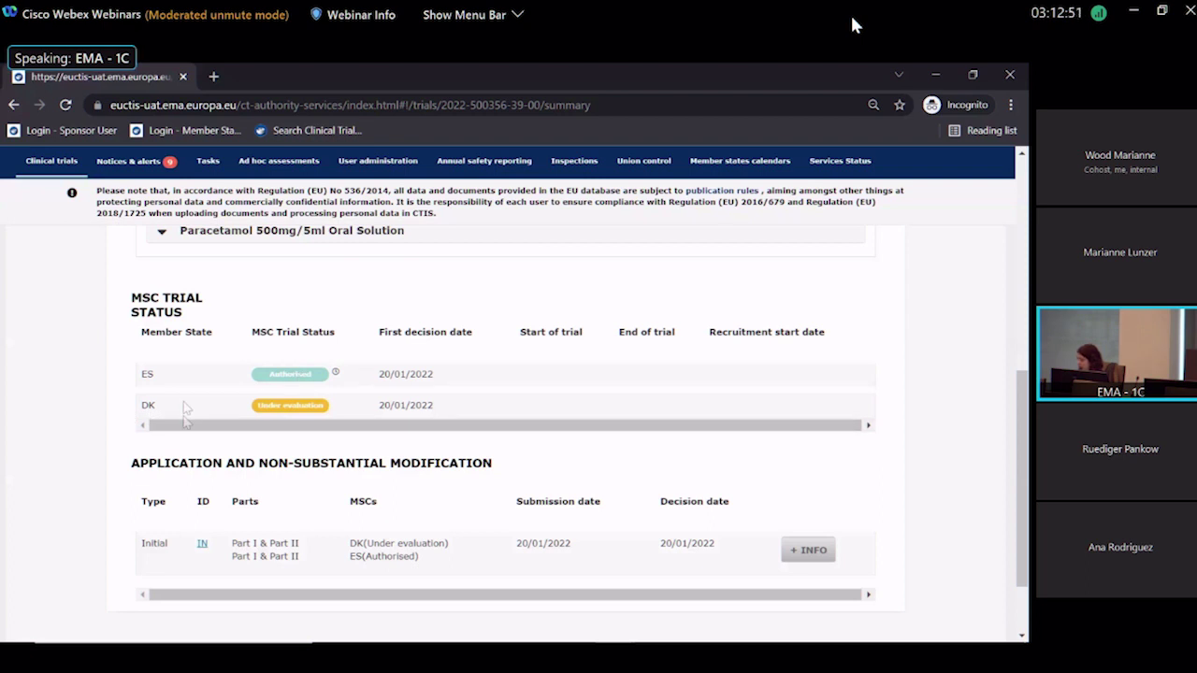
Step: Assign Denmark's Authorise task to yourself and set the decision to Authorised
{"action": "left_click", "coordinate": [936, 75]}
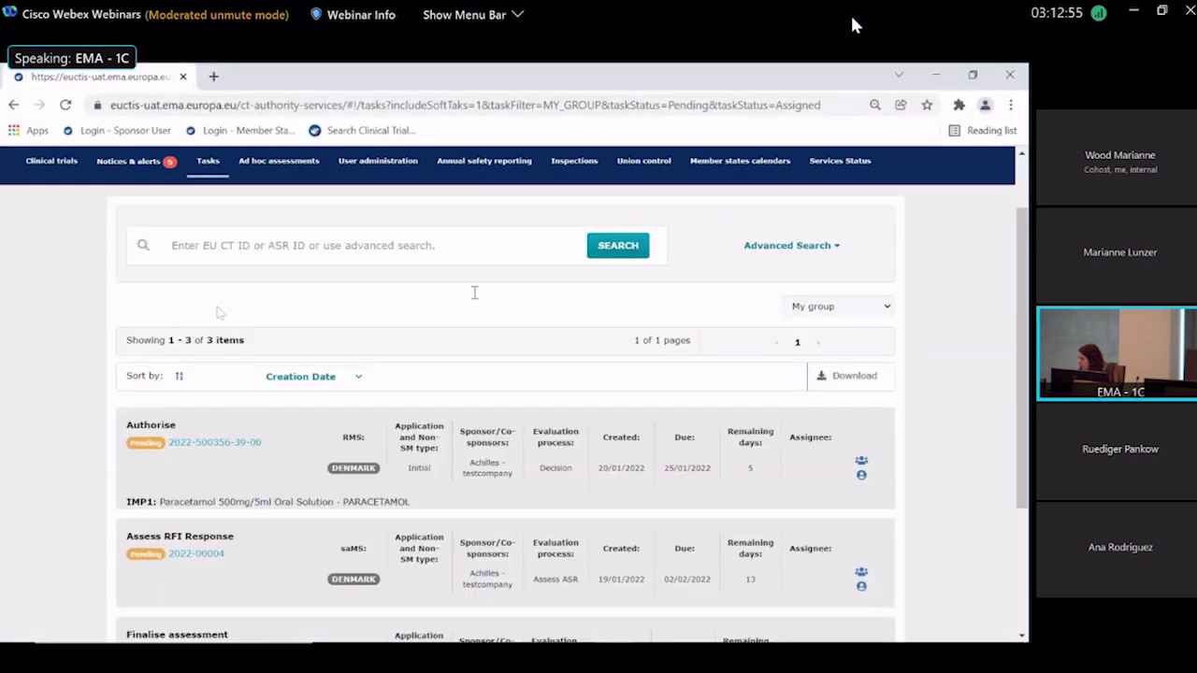
{"action": "scroll", "coordinate": [477, 363], "scroll_direction": "up", "scroll_amount": 1}
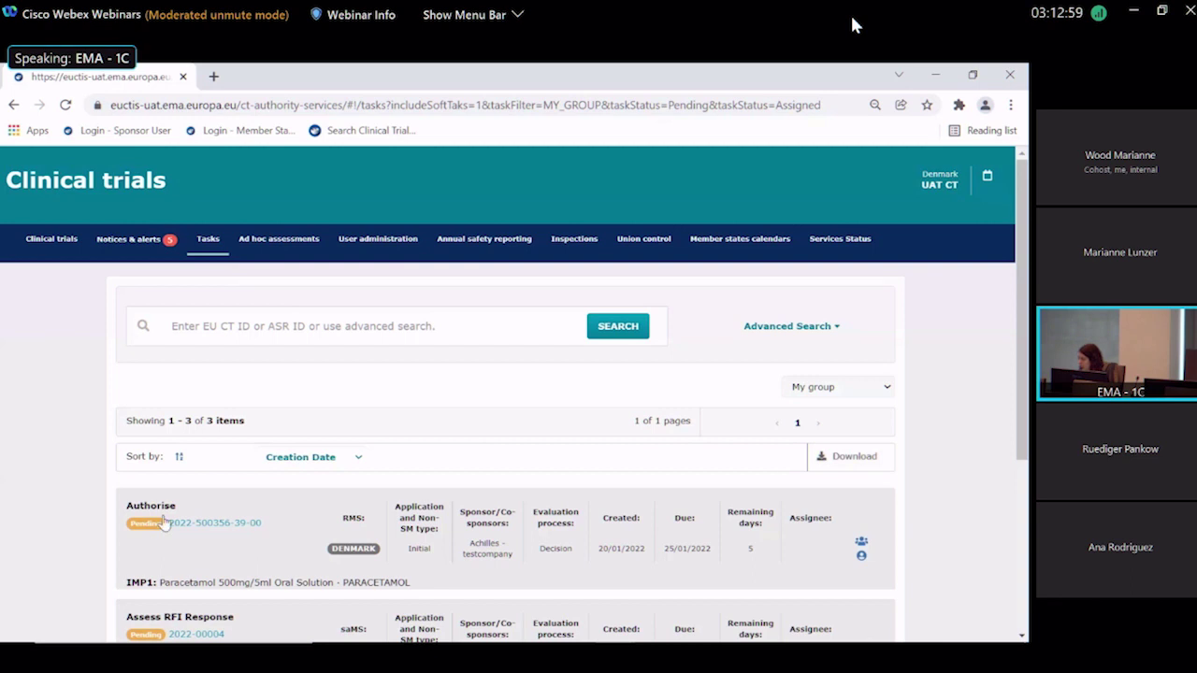
{"action": "left_click", "coordinate": [861, 556]}
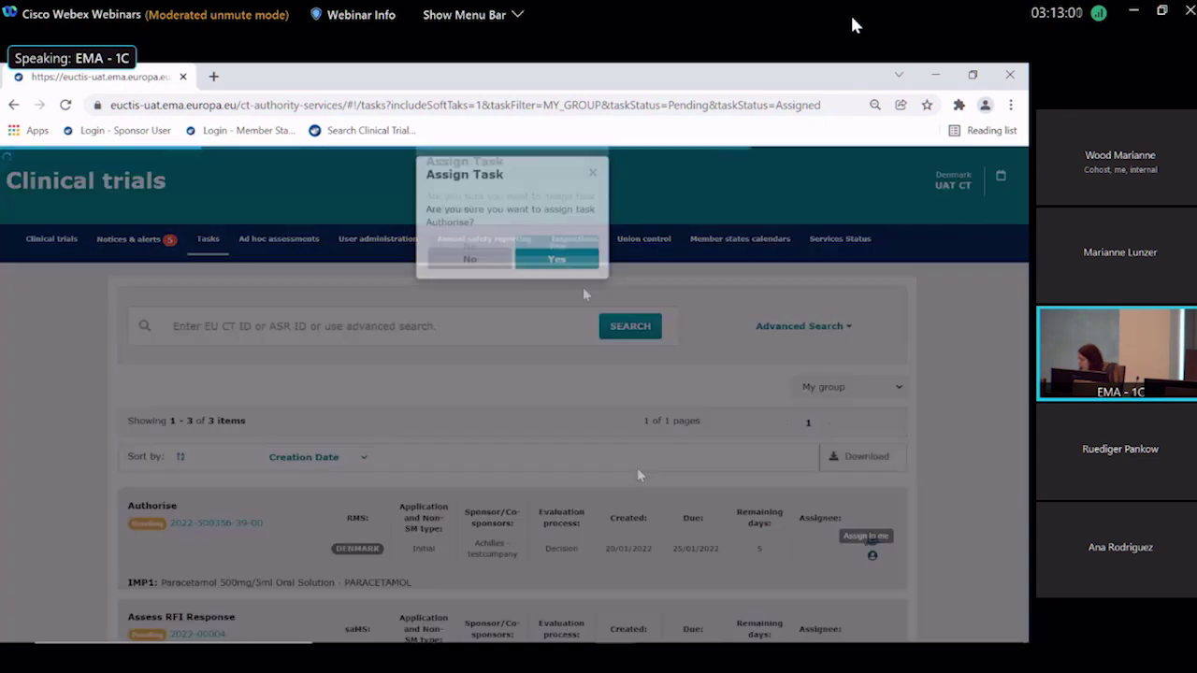
{"action": "left_click", "coordinate": [557, 270]}
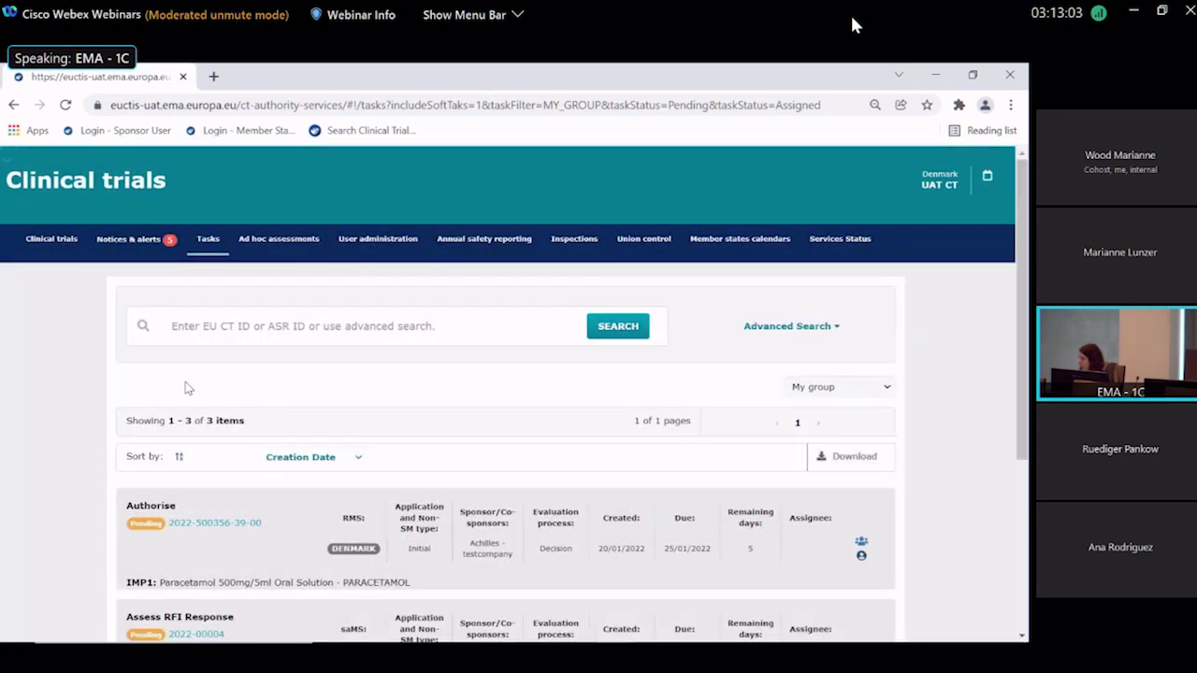
{"action": "scroll", "coordinate": [306, 387], "scroll_direction": "down", "scroll_amount": 1}
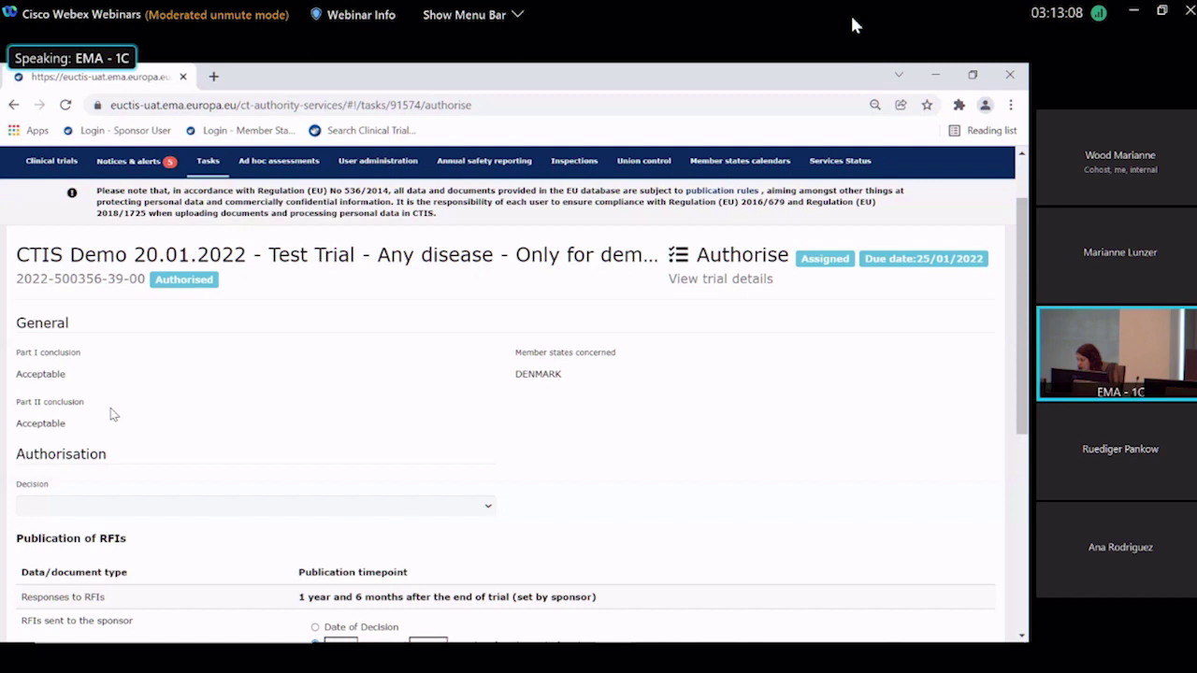
{"action": "scroll", "coordinate": [166, 355], "scroll_direction": "down", "scroll_amount": 2}
{"action": "left_click", "coordinate": [61, 348]}
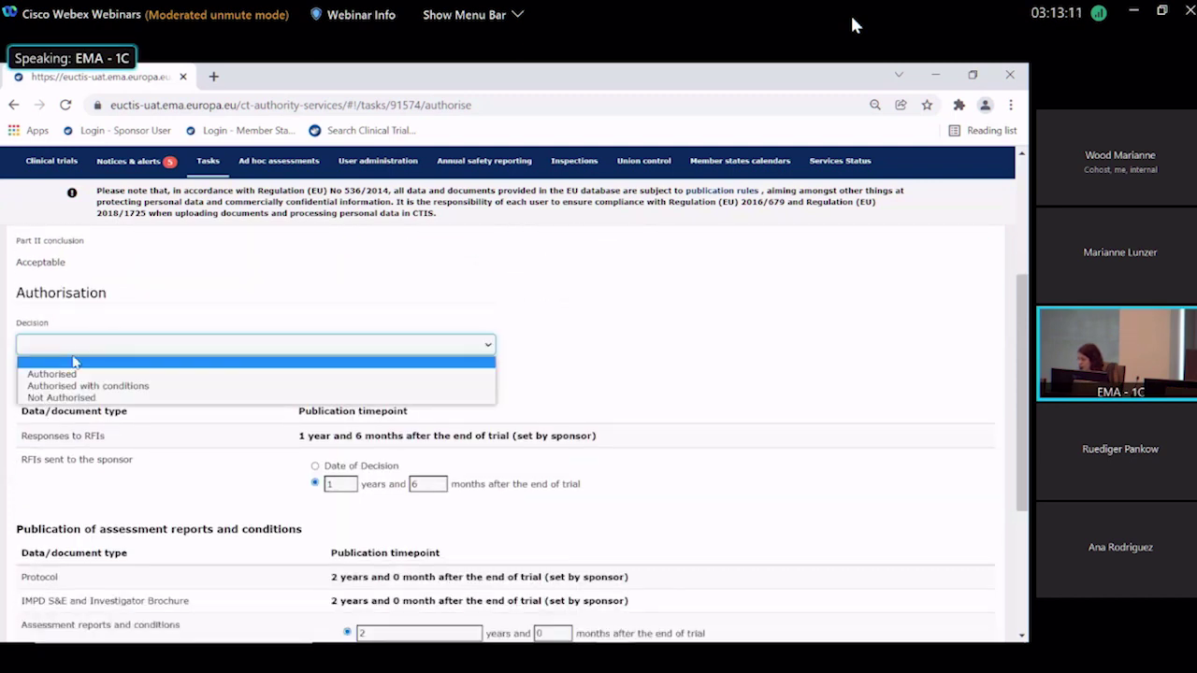
{"action": "left_click", "coordinate": [73, 375]}
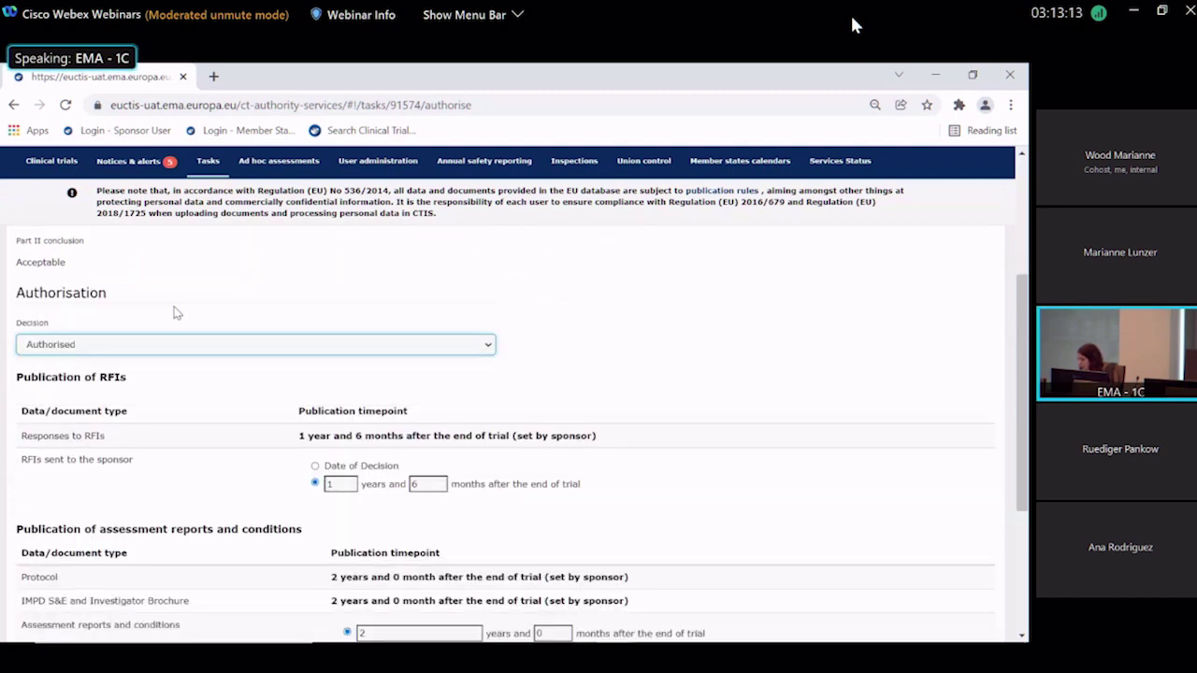
Step: Publish RFIs to the sponsor 1 year 4 months after trial end and submit the decision
{"action": "scroll", "coordinate": [306, 321], "scroll_direction": "down", "scroll_amount": 1}
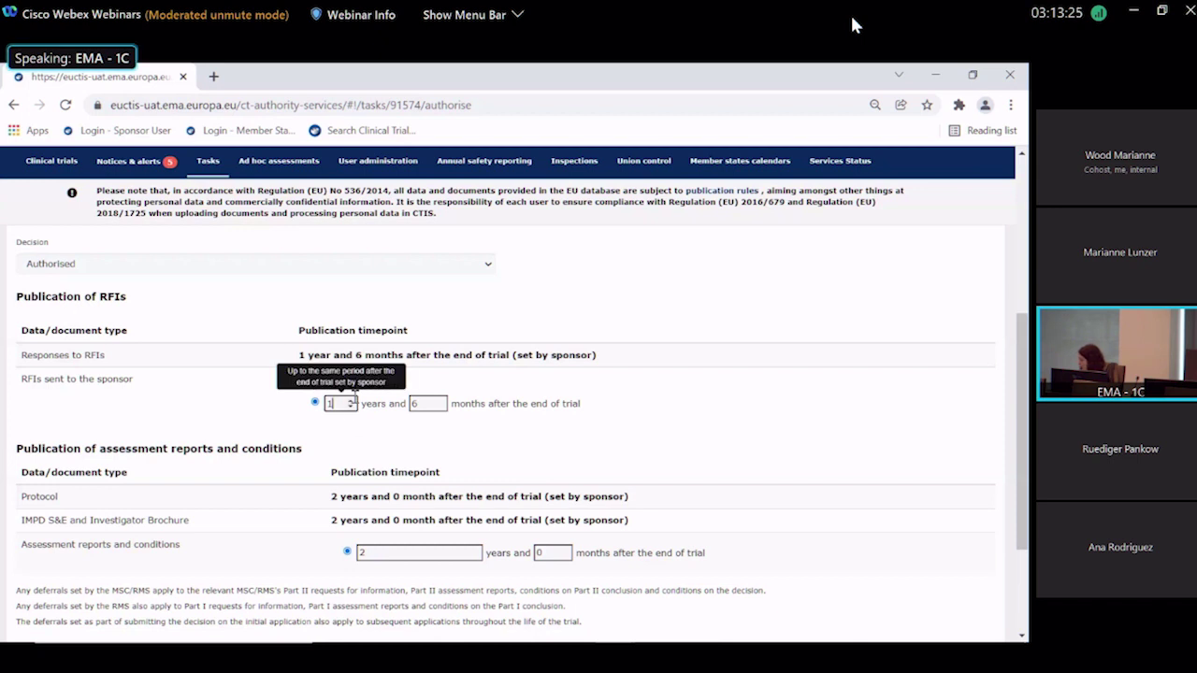
{"action": "left_click", "coordinate": [420, 403]}
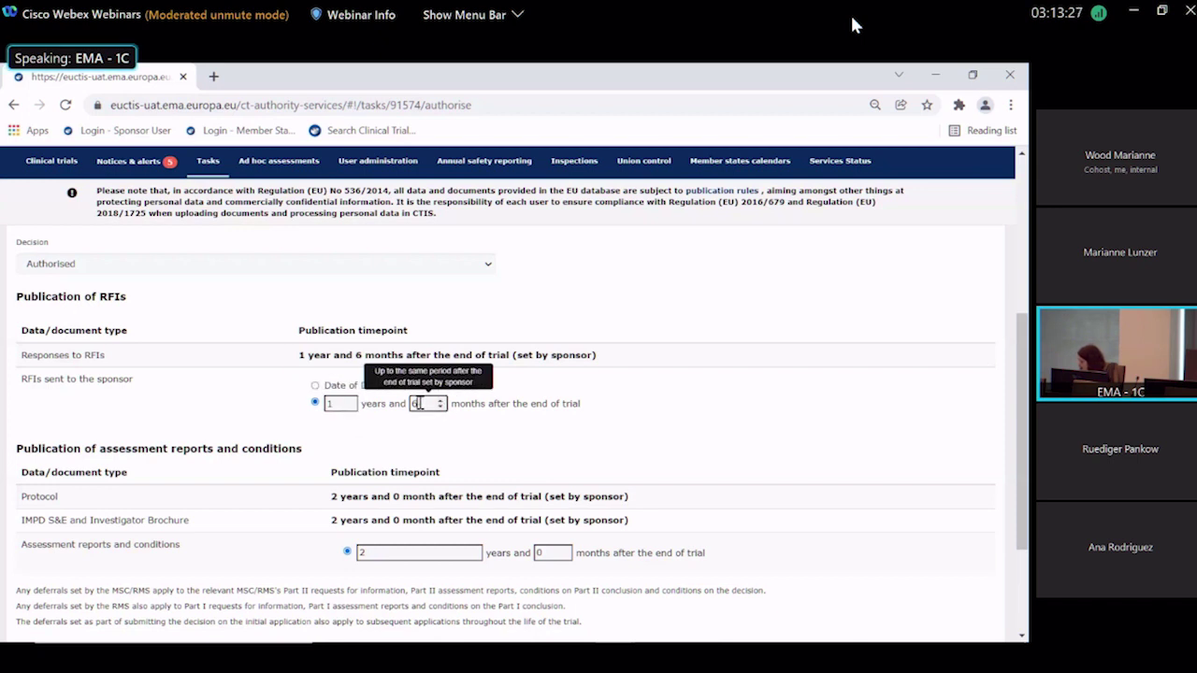
{"action": "type", "text": "6"}
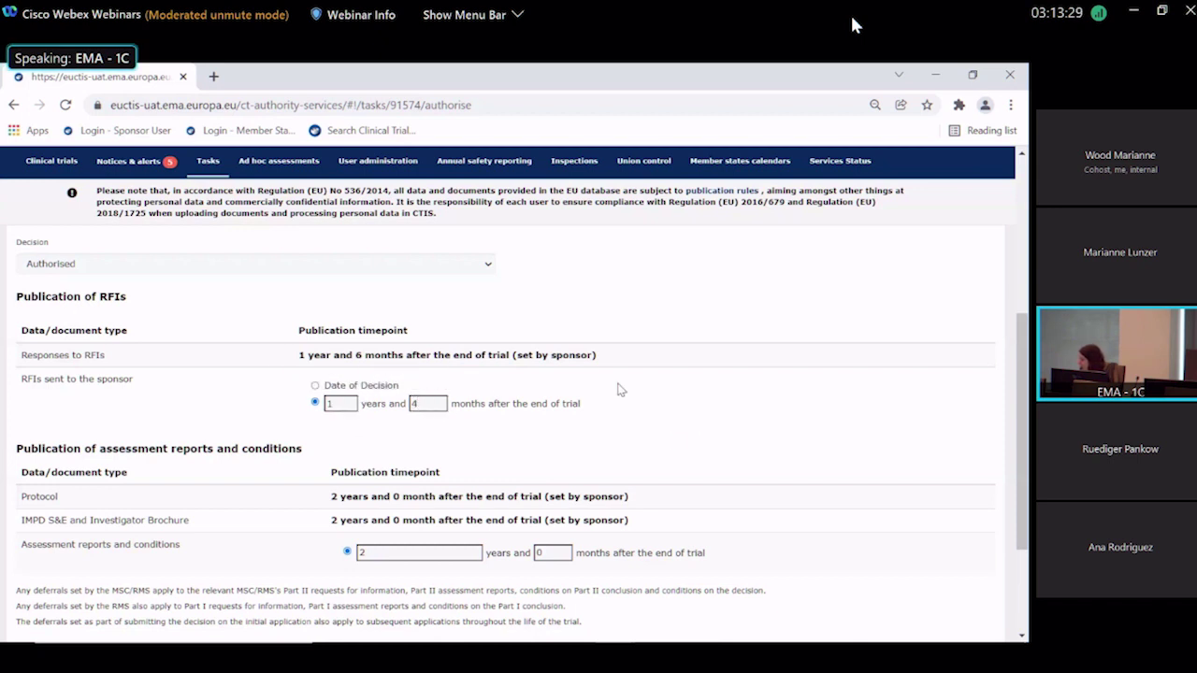
{"action": "scroll", "coordinate": [603, 403], "scroll_direction": "down", "scroll_amount": 2}
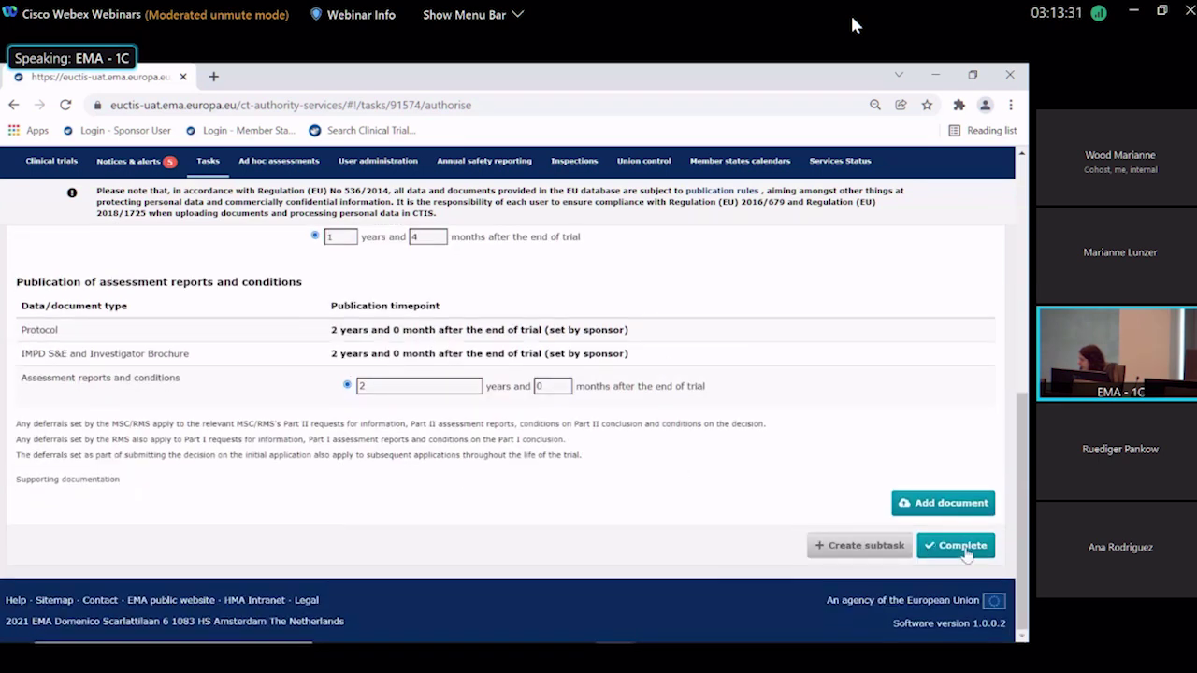
{"action": "left_click", "coordinate": [963, 546]}
{"action": "left_click", "coordinate": [573, 603]}
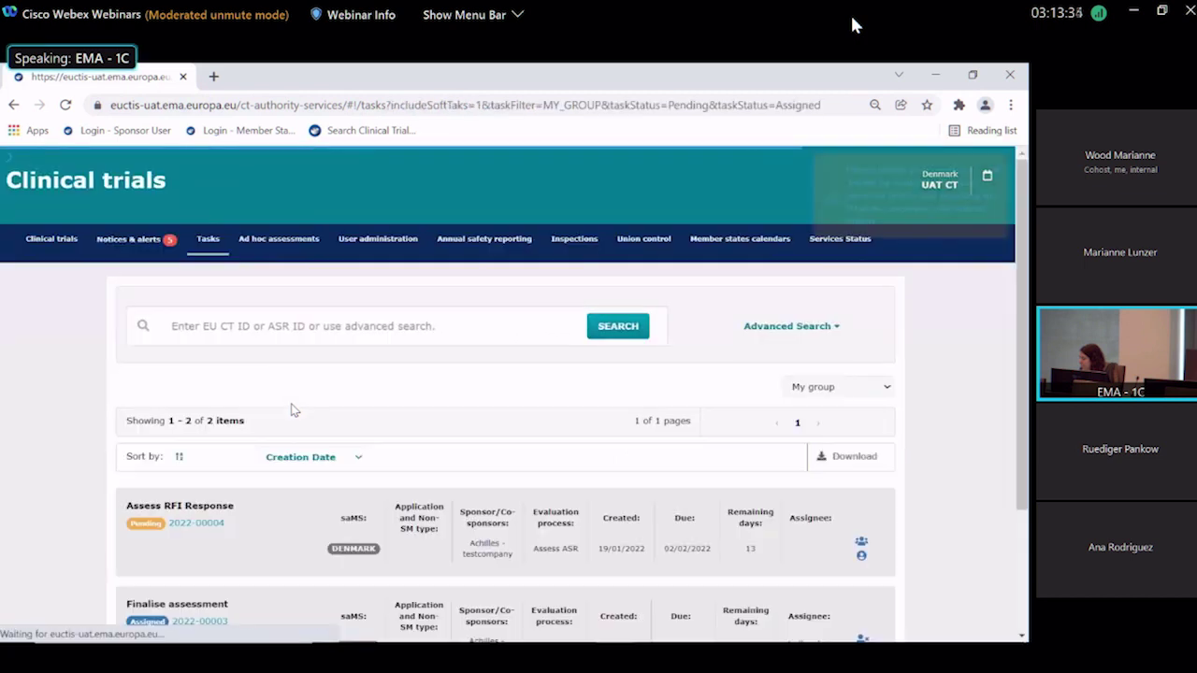
Step: Open Notices & alerts and scroll the trial summary to see Denmark and Spain Authorised
{"action": "left_click", "coordinate": [157, 241]}
{"action": "scroll", "coordinate": [297, 315], "scroll_direction": "down", "scroll_amount": 3}
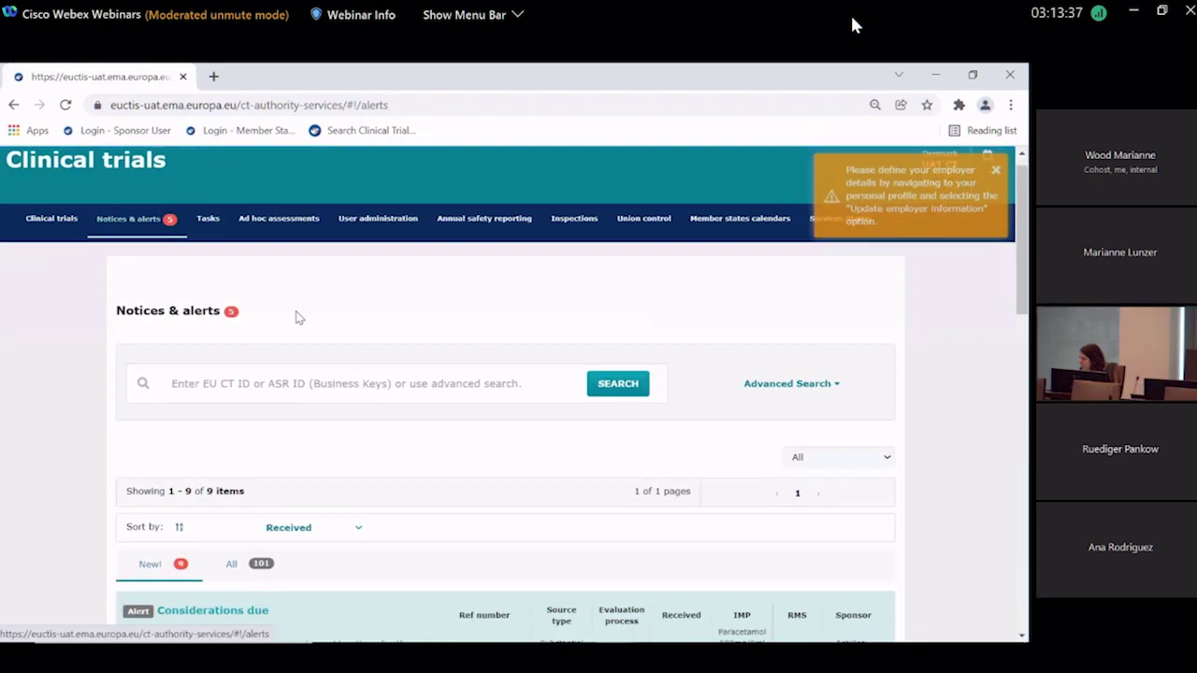
{"action": "scroll", "coordinate": [589, 307], "scroll_direction": "down", "scroll_amount": 2}
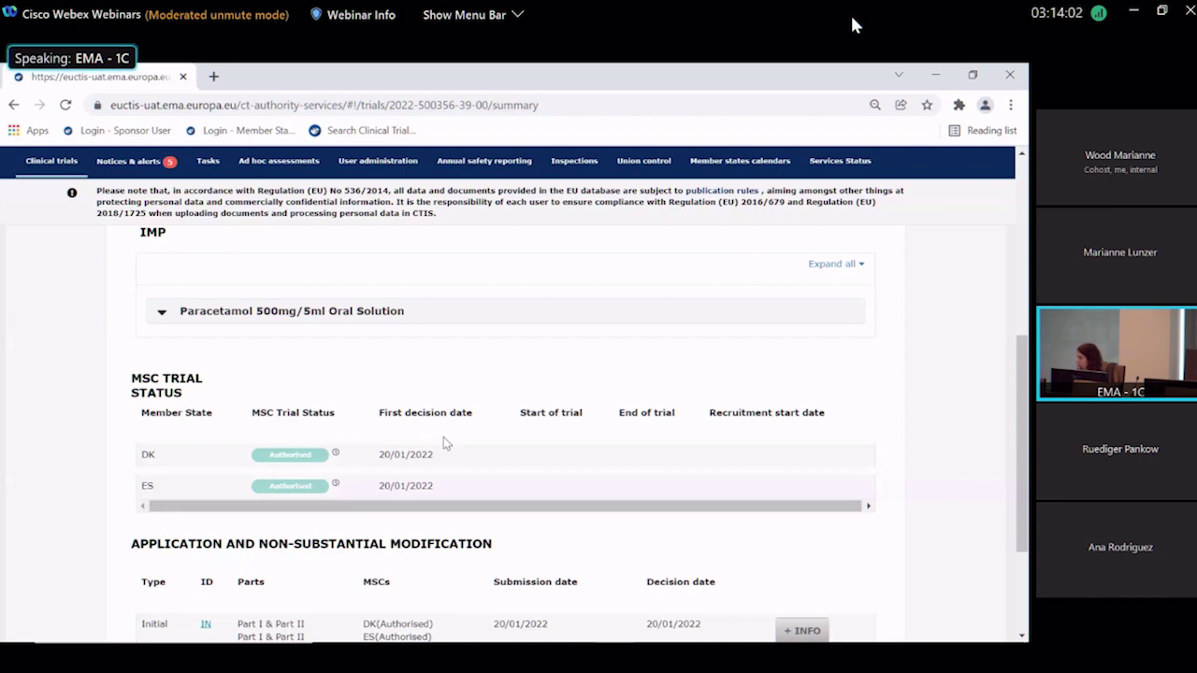
{"action": "scroll", "coordinate": [443, 437], "scroll_direction": "up", "scroll_amount": 1}
{"action": "scroll", "coordinate": [447, 439], "scroll_direction": "down", "scroll_amount": 3}
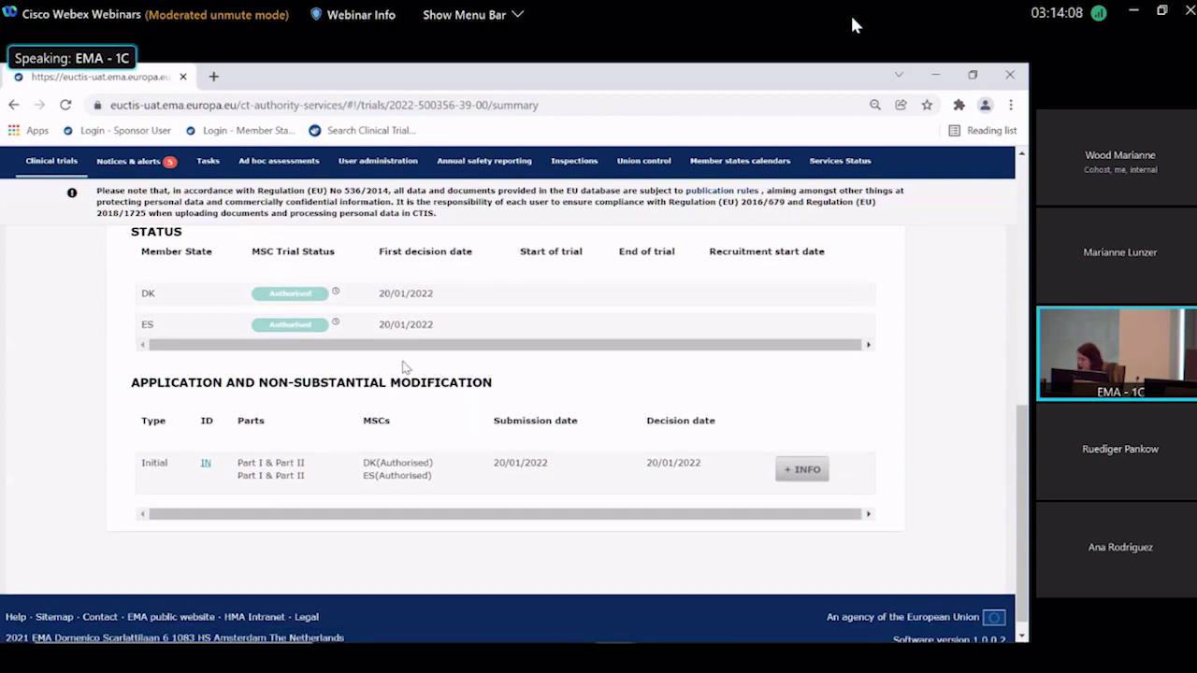
{"action": "scroll", "coordinate": [403, 369], "scroll_direction": "up", "scroll_amount": 1}
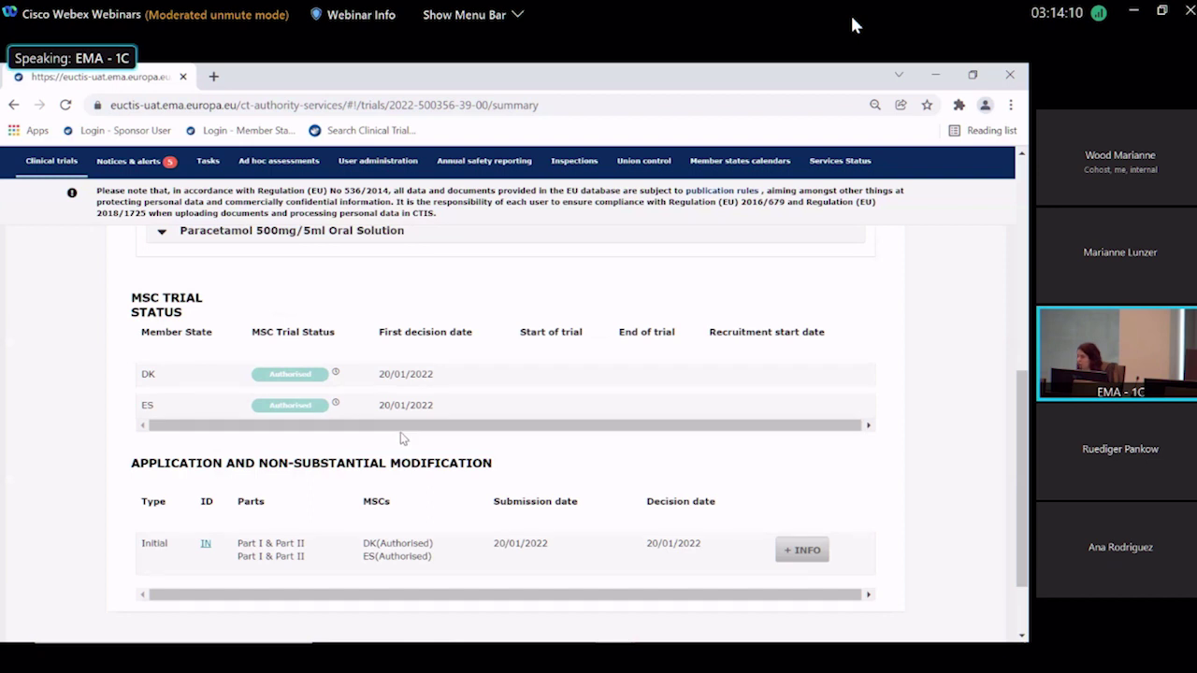
{"action": "scroll", "coordinate": [400, 432], "scroll_direction": "up", "scroll_amount": 1}
{"action": "scroll", "coordinate": [411, 444], "scroll_direction": "up", "scroll_amount": 5}
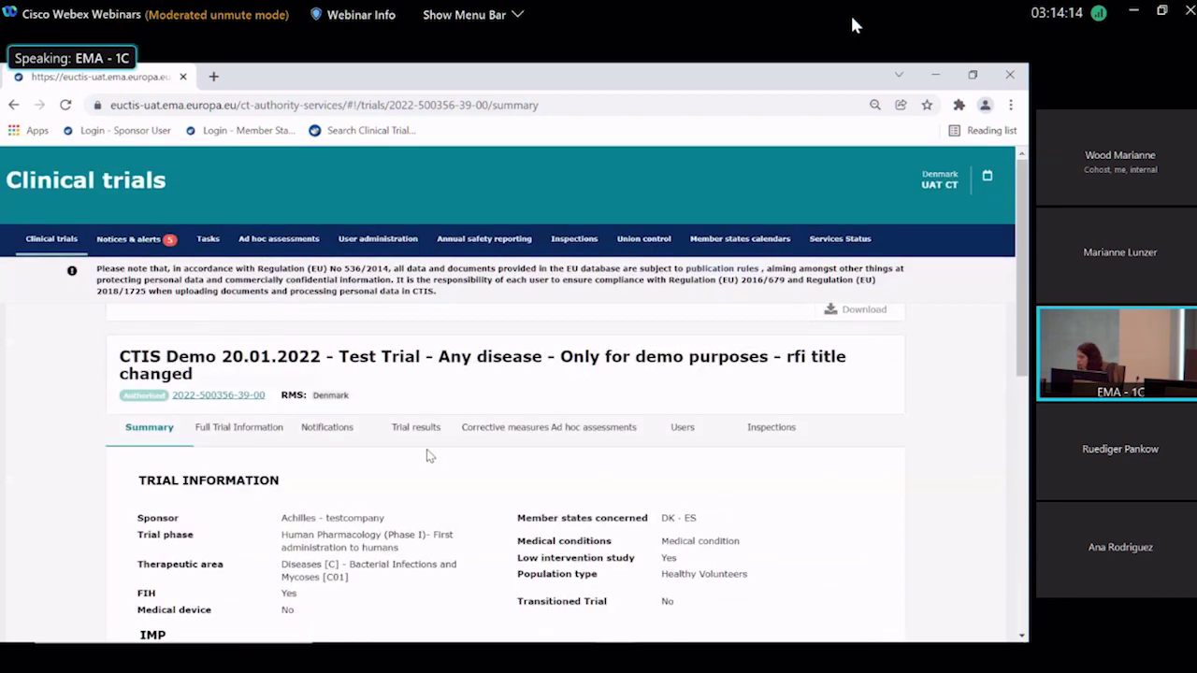
{"action": "scroll", "coordinate": [356, 501], "scroll_direction": "down", "scroll_amount": 3}
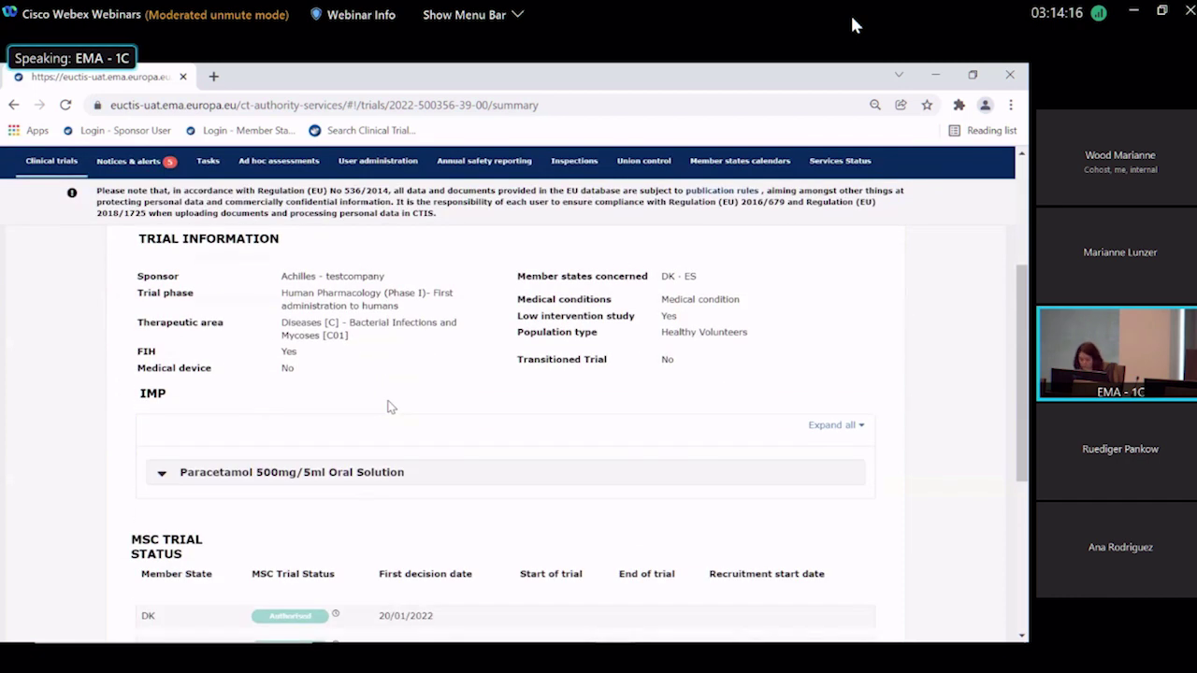
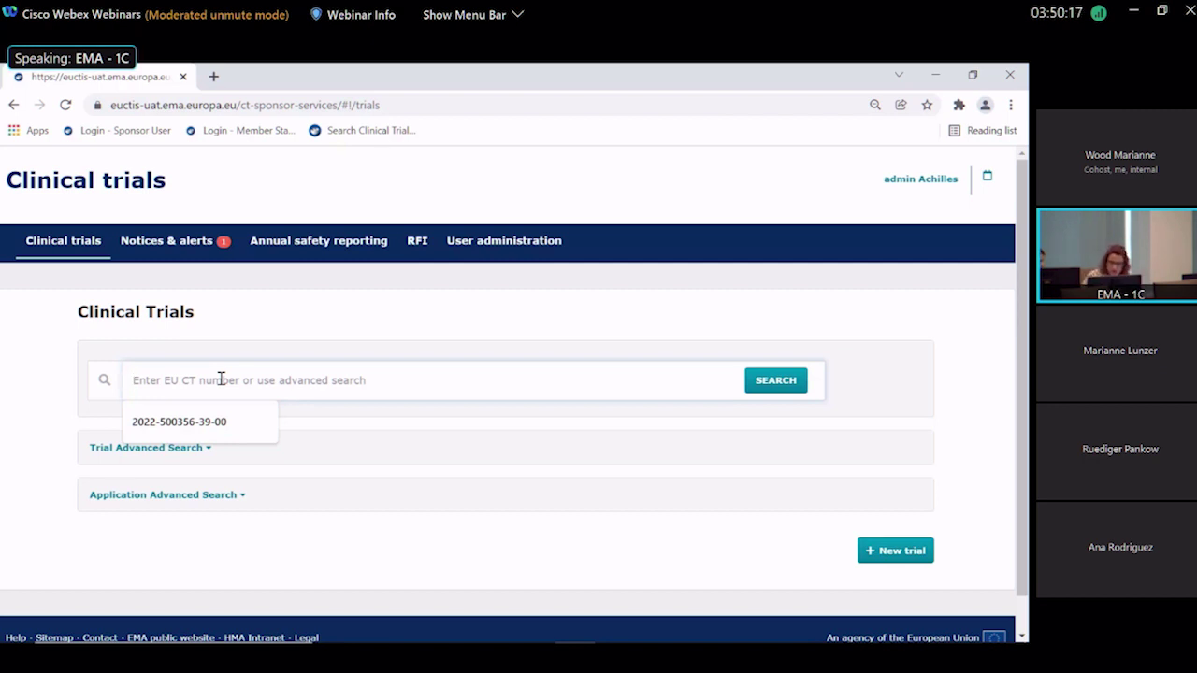
{"action": "type", "text": "2022"}
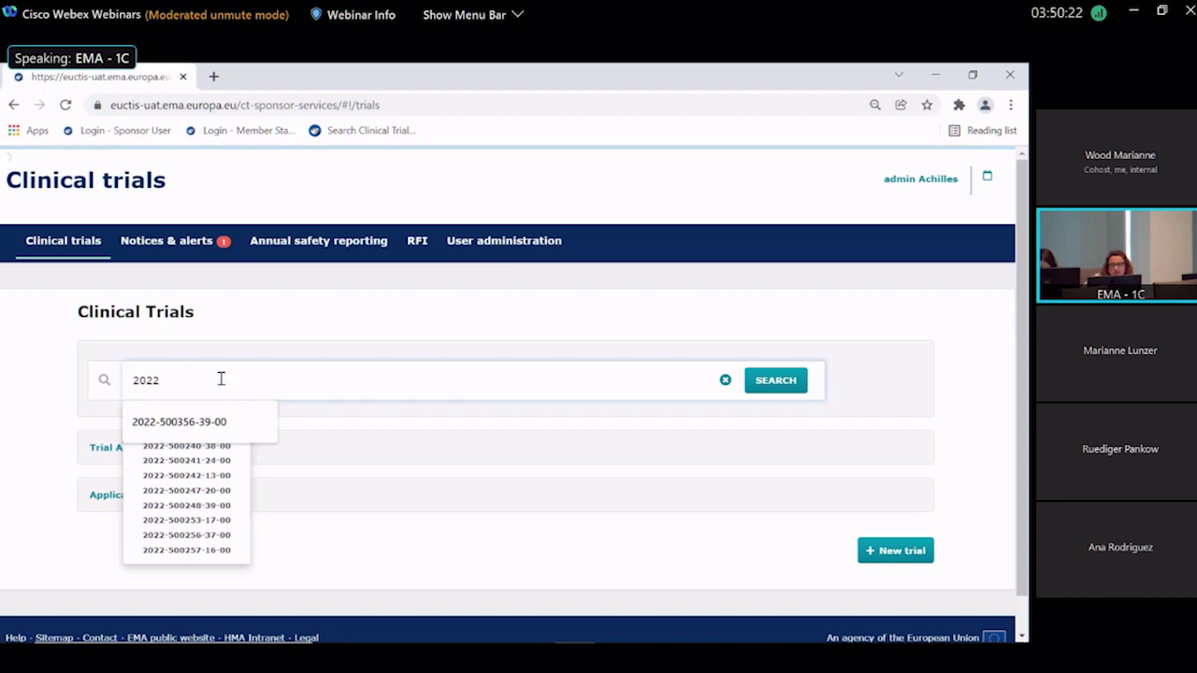
{"action": "type", "text": "-500355"}
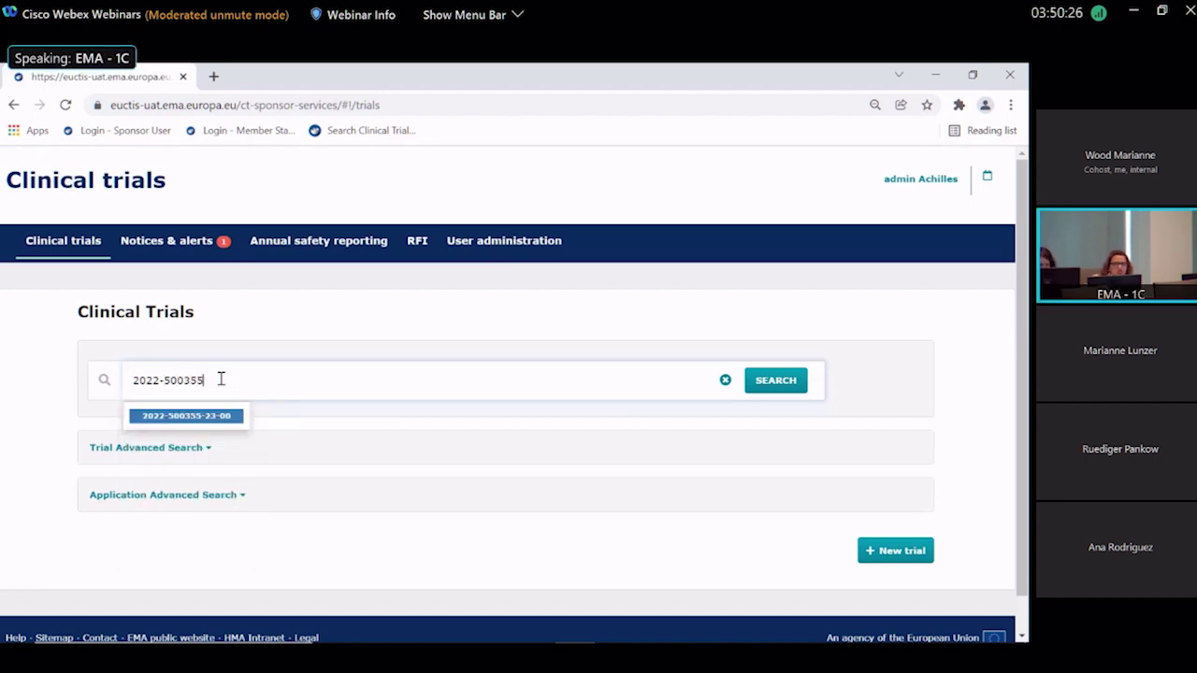
{"action": "left_click", "coordinate": [186, 415]}
{"action": "left_click", "coordinate": [785, 389]}
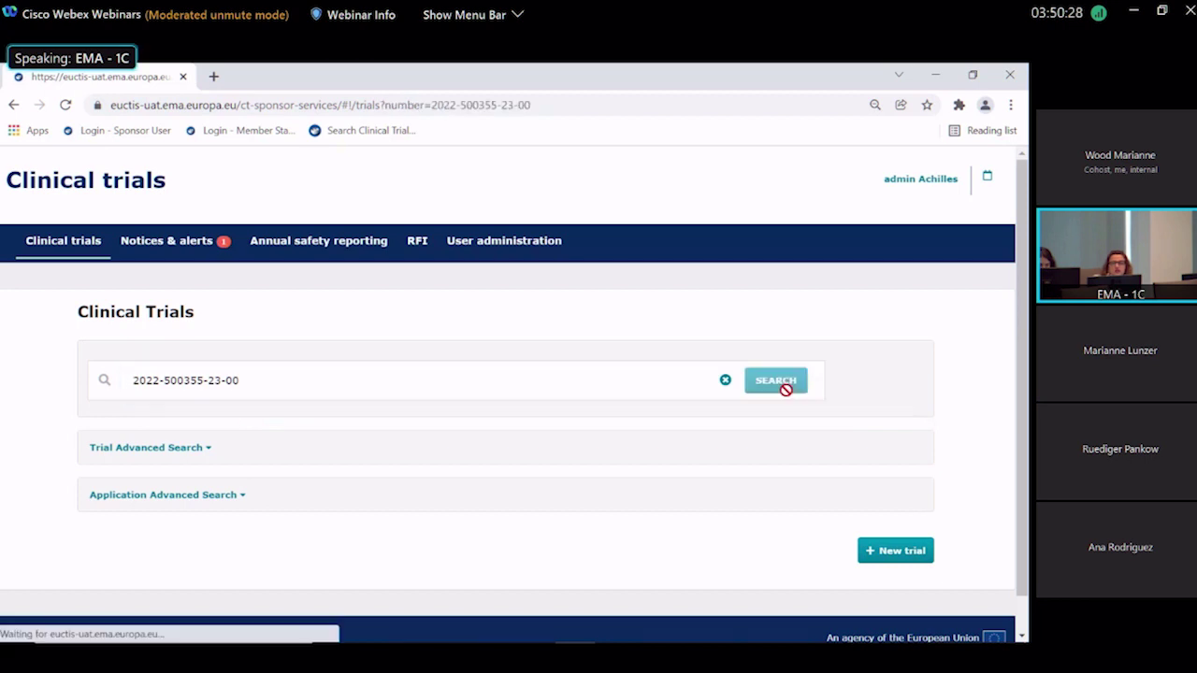
{"action": "scroll", "coordinate": [411, 370], "scroll_direction": "down", "scroll_amount": 3}
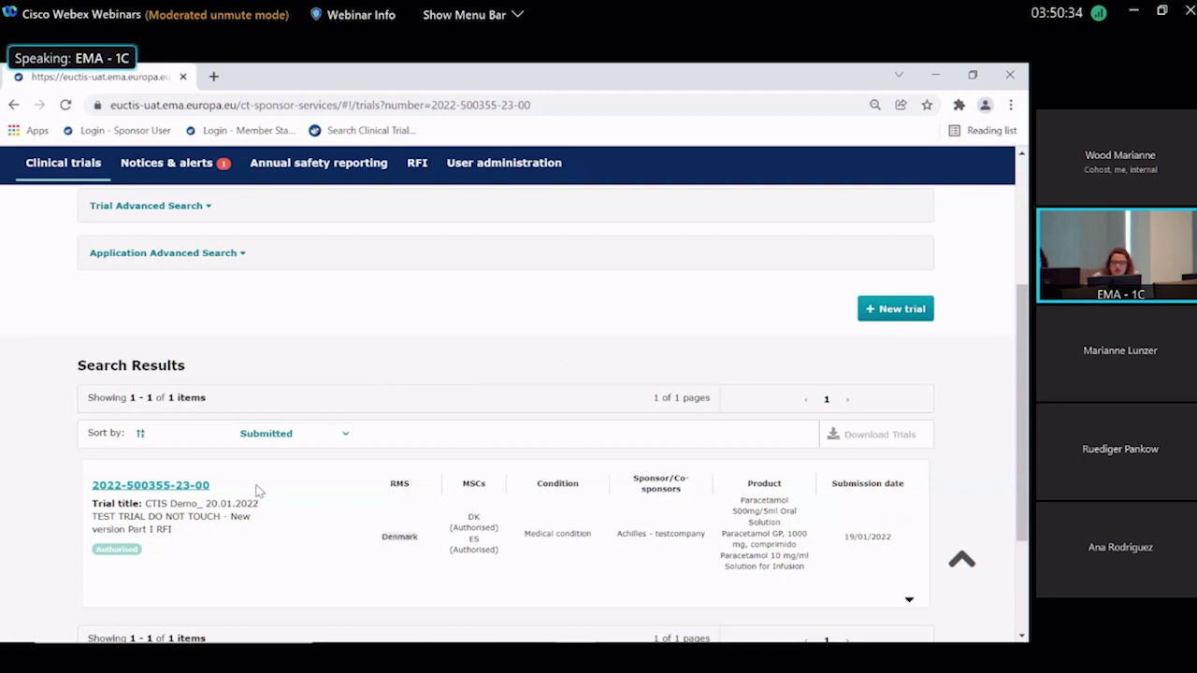
{"action": "scroll", "coordinate": [281, 500], "scroll_direction": "down", "scroll_amount": 1}
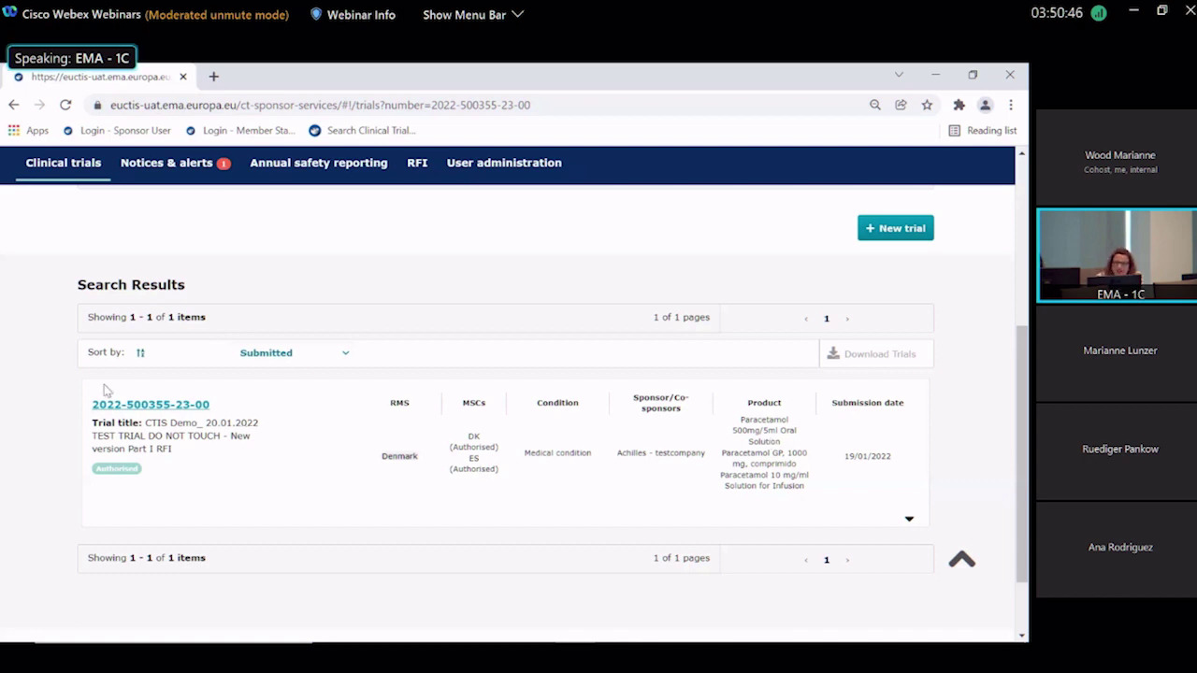
{"action": "left_click", "coordinate": [194, 411]}
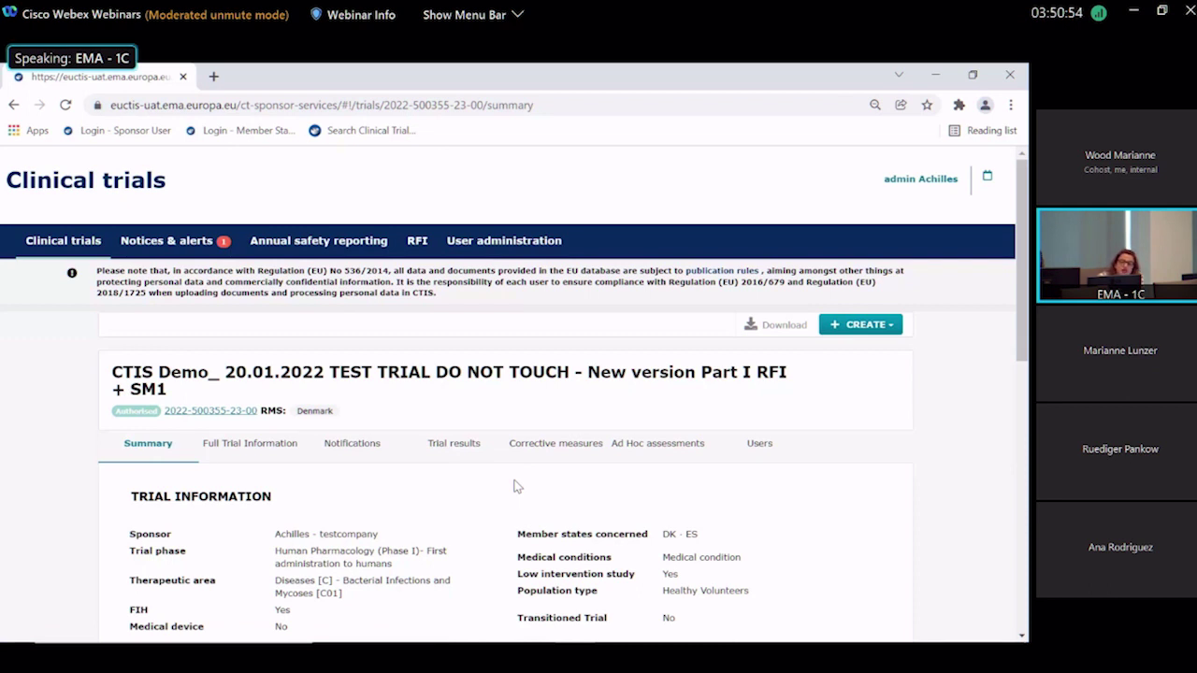
Step: Review the trial's IMP, member state status, and the applications list with SM-1 and the initial application
{"action": "scroll", "coordinate": [517, 486], "scroll_direction": "down", "scroll_amount": 2}
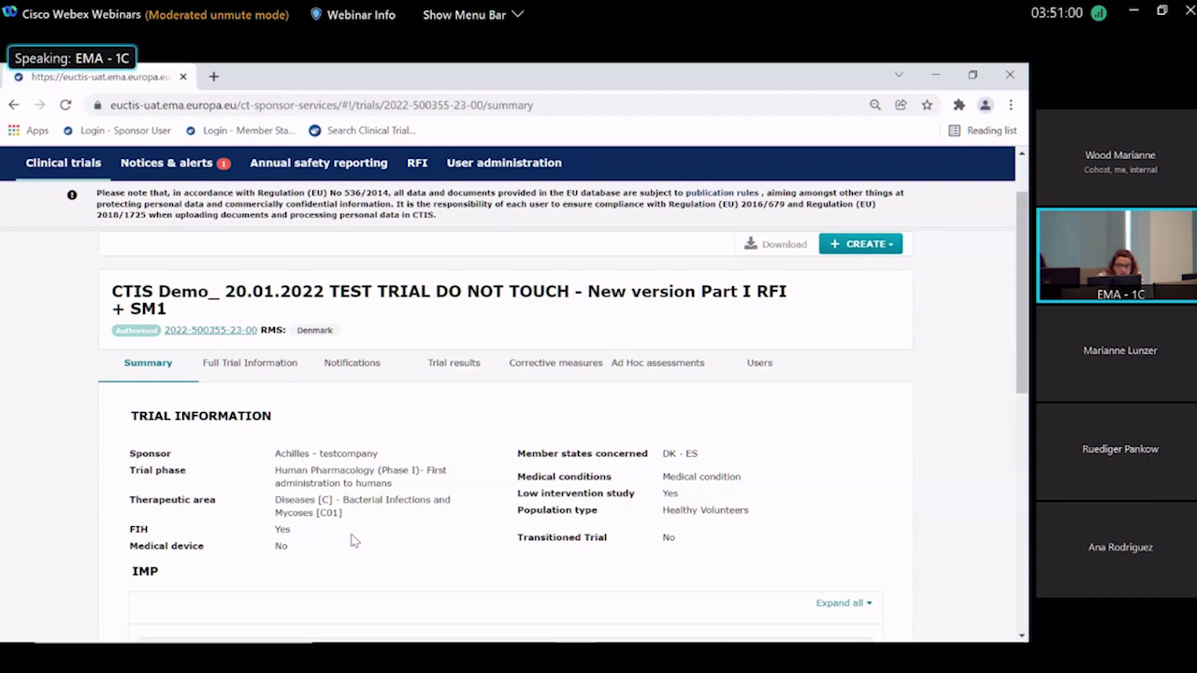
{"action": "scroll", "coordinate": [353, 540], "scroll_direction": "down", "scroll_amount": 1}
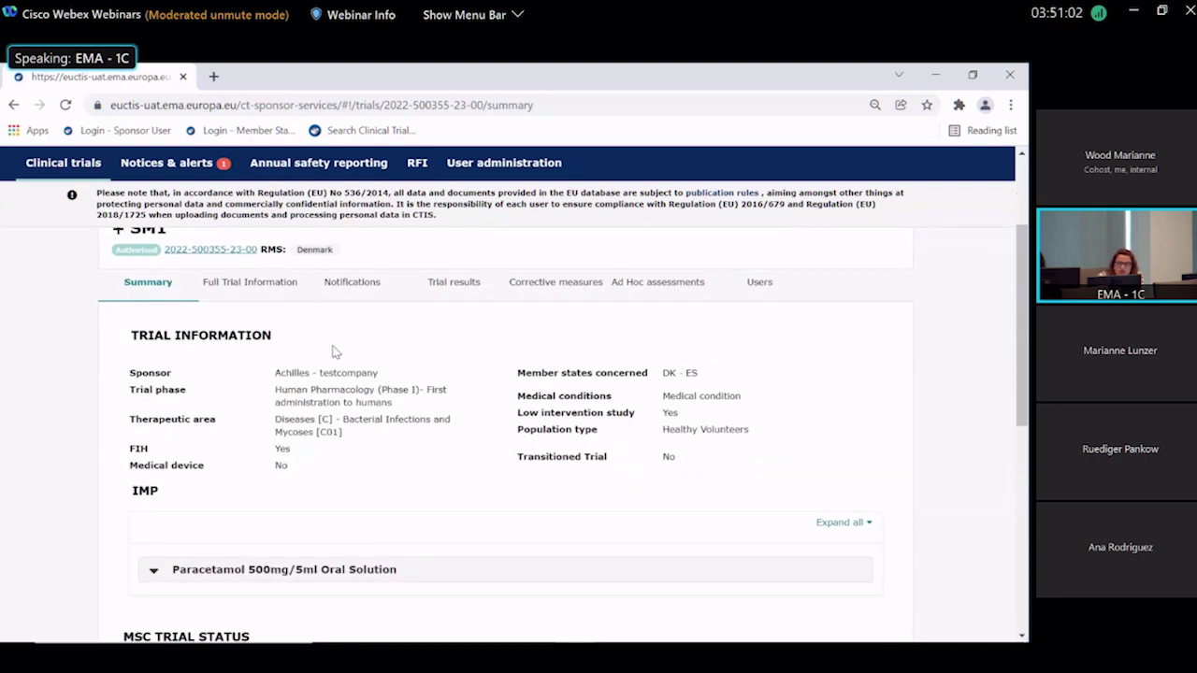
{"action": "scroll", "coordinate": [334, 351], "scroll_direction": "down", "scroll_amount": 2}
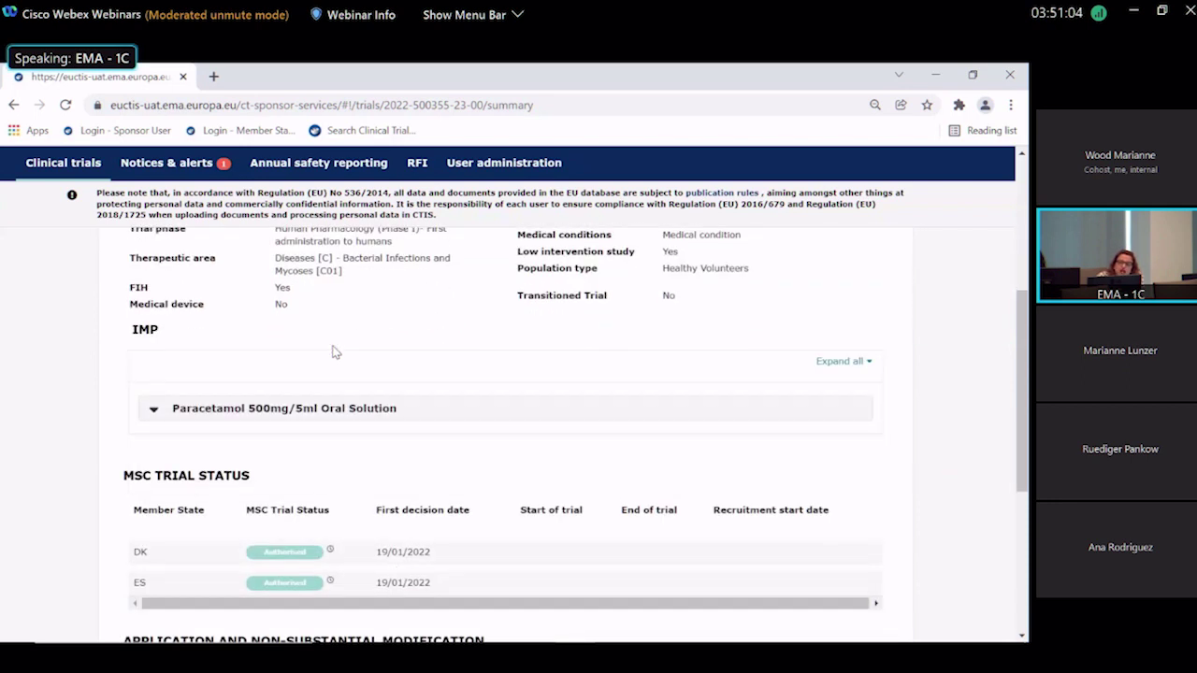
{"action": "scroll", "coordinate": [335, 352], "scroll_direction": "down", "scroll_amount": 1}
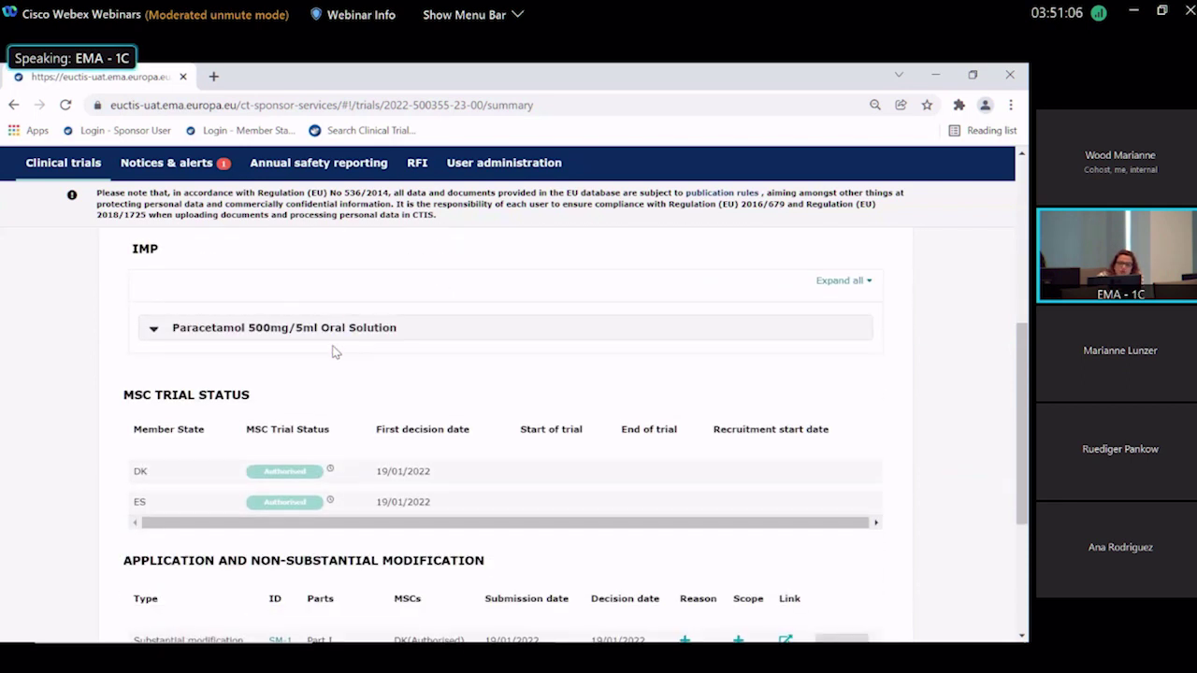
{"action": "scroll", "coordinate": [334, 351], "scroll_direction": "down", "scroll_amount": 1}
{"action": "scroll", "coordinate": [335, 352], "scroll_direction": "down", "scroll_amount": 1}
{"action": "mouse_move", "coordinate": [335, 351]}
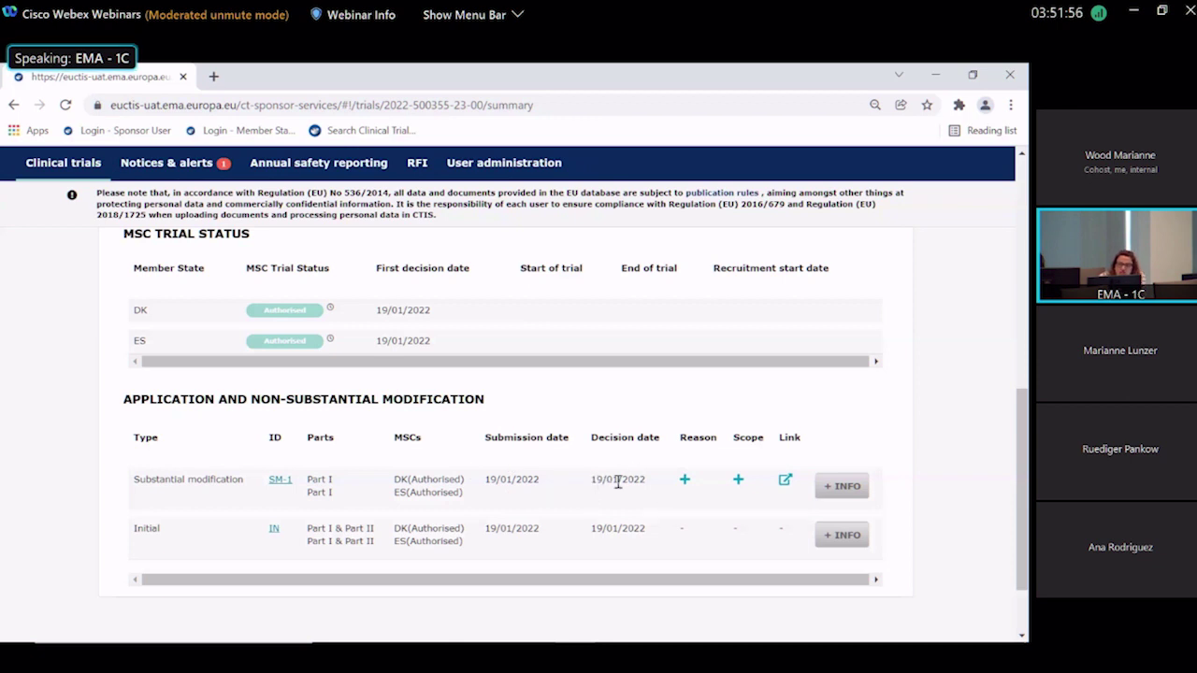
Step: Open Part I of authorised substantial modification SM-1, with RMS Denmark
{"action": "left_click", "coordinate": [281, 482]}
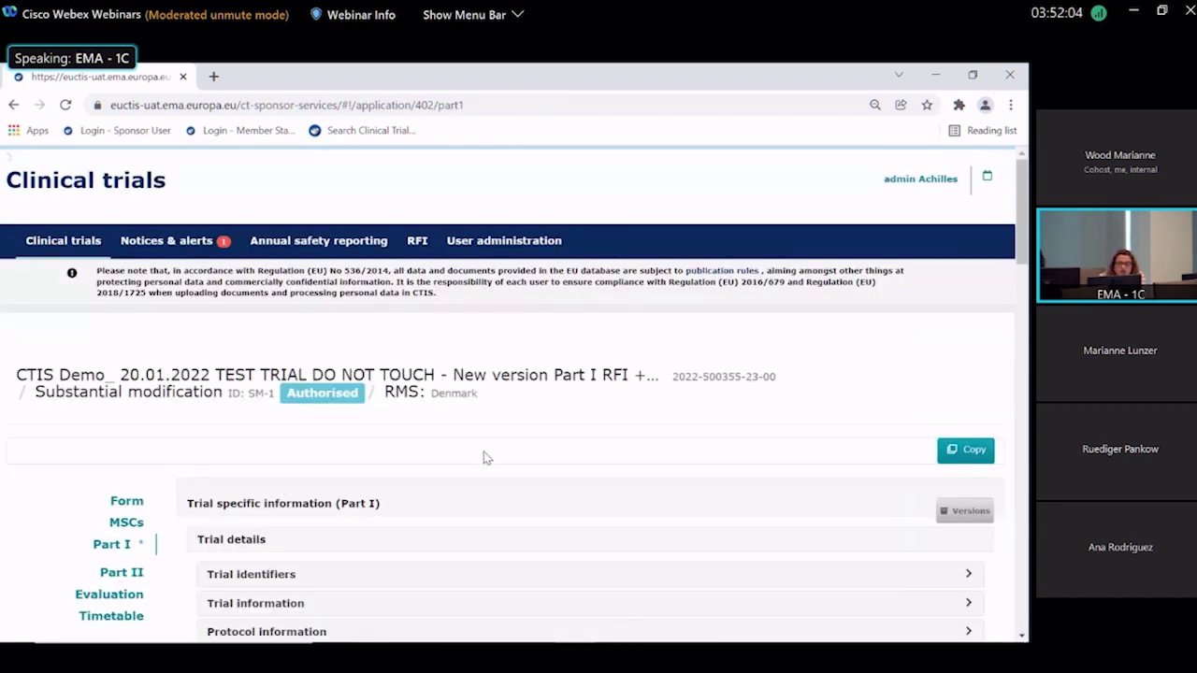
{"action": "scroll", "coordinate": [479, 461], "scroll_direction": "down", "scroll_amount": 1}
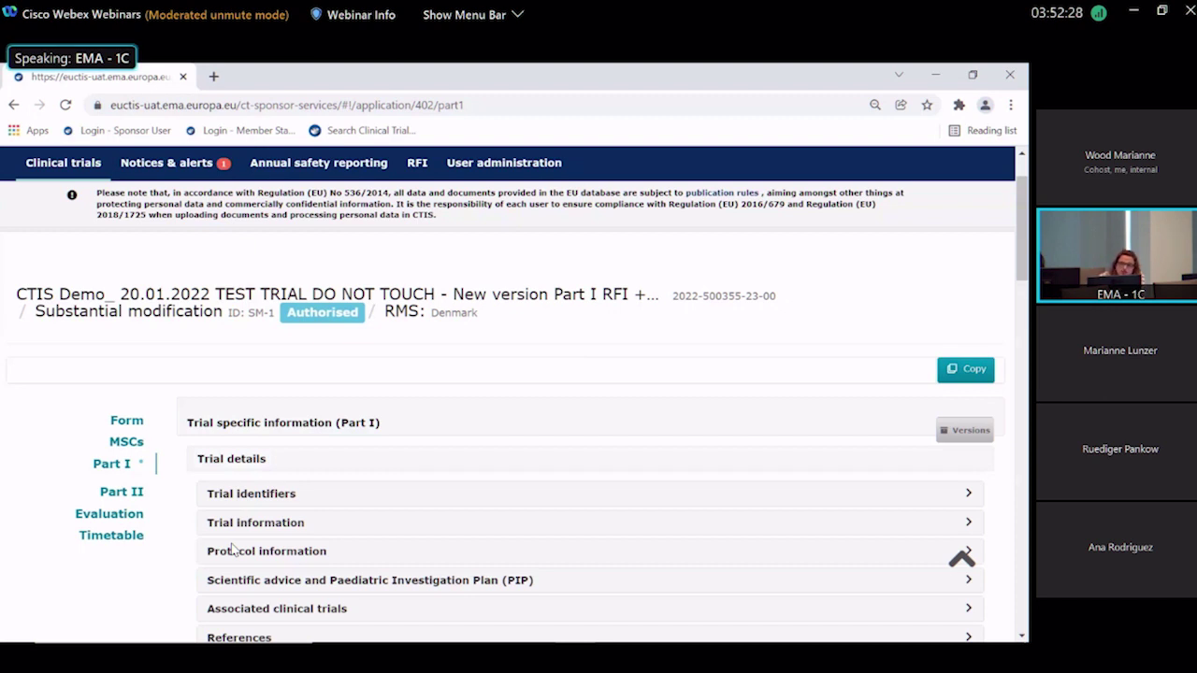
{"action": "scroll", "coordinate": [191, 377], "scroll_direction": "down", "scroll_amount": 1}
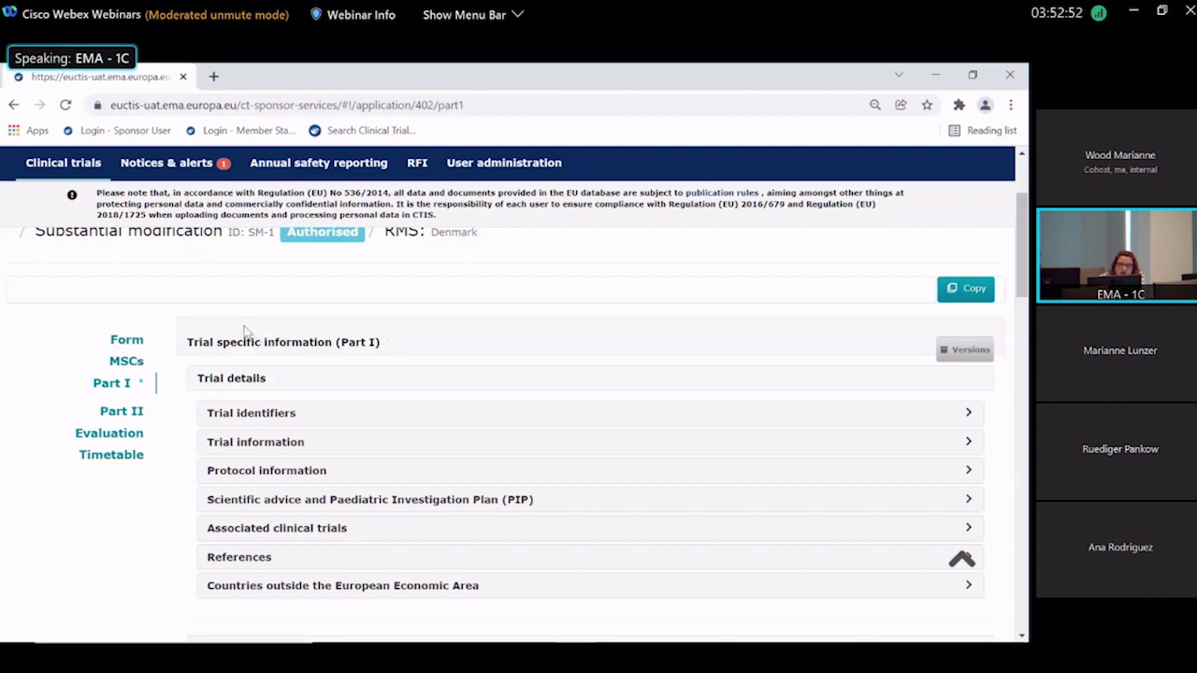
{"action": "scroll", "coordinate": [295, 363], "scroll_direction": "up", "scroll_amount": 1}
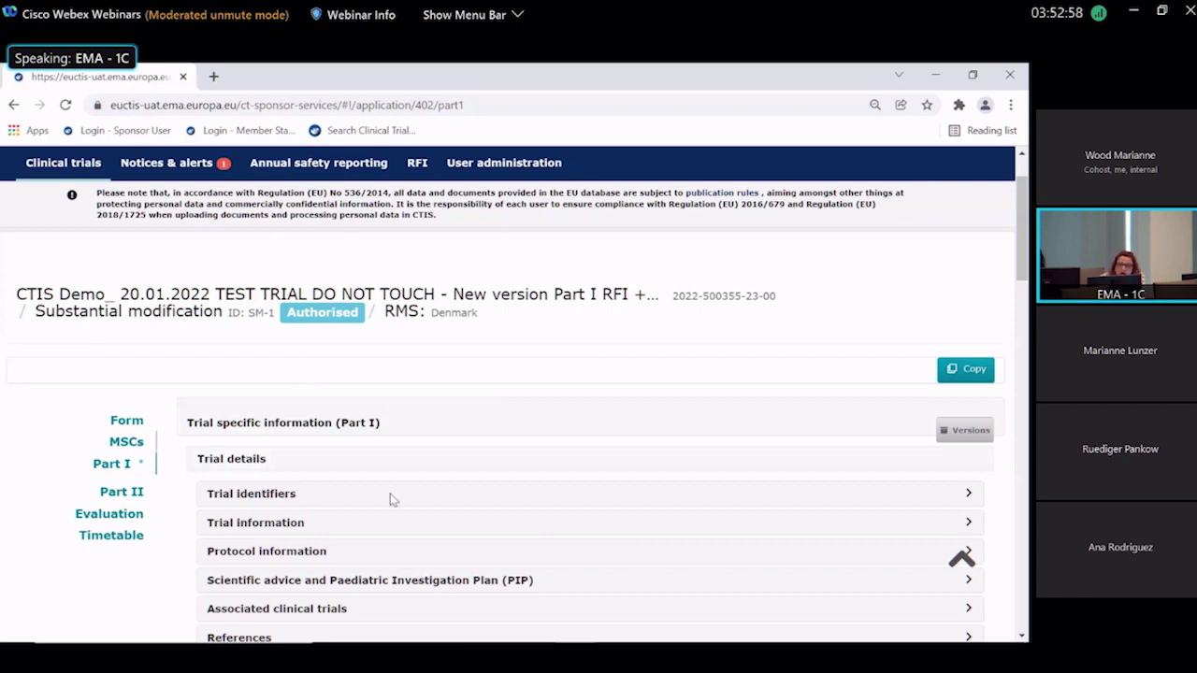
Step: Expand Trial identifiers and inspect the English full title ending 'RFI + SM1'
{"action": "left_click", "coordinate": [274, 496]}
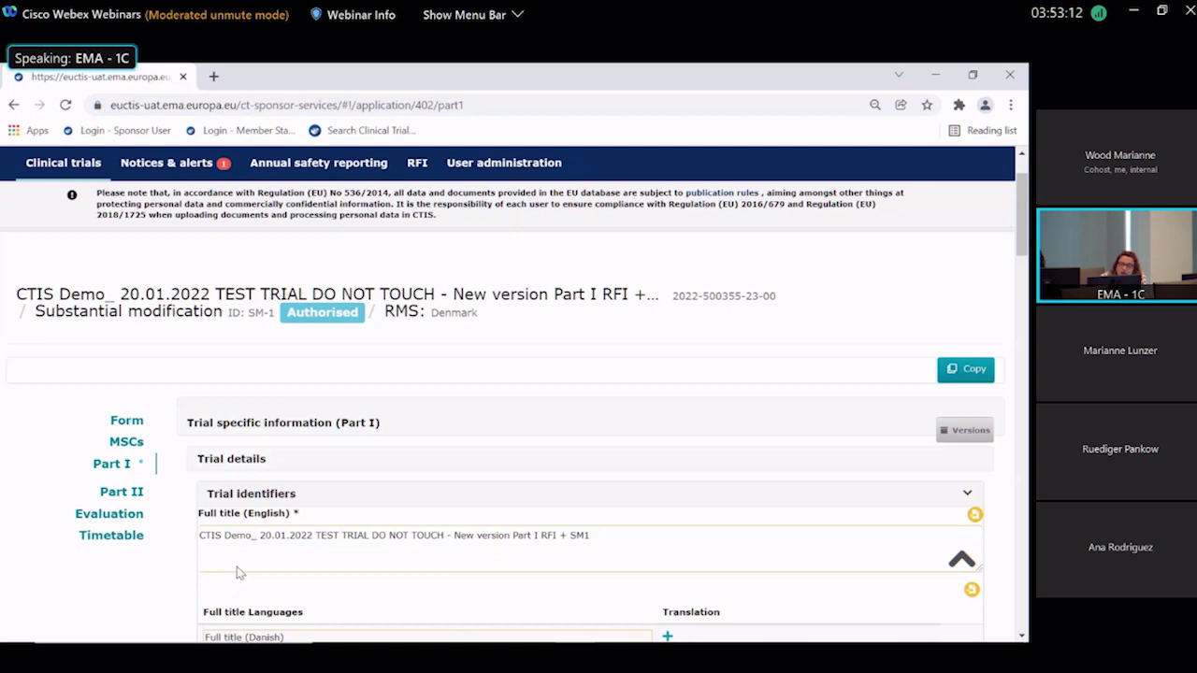
{"action": "scroll", "coordinate": [545, 565], "scroll_direction": "down", "scroll_amount": 1}
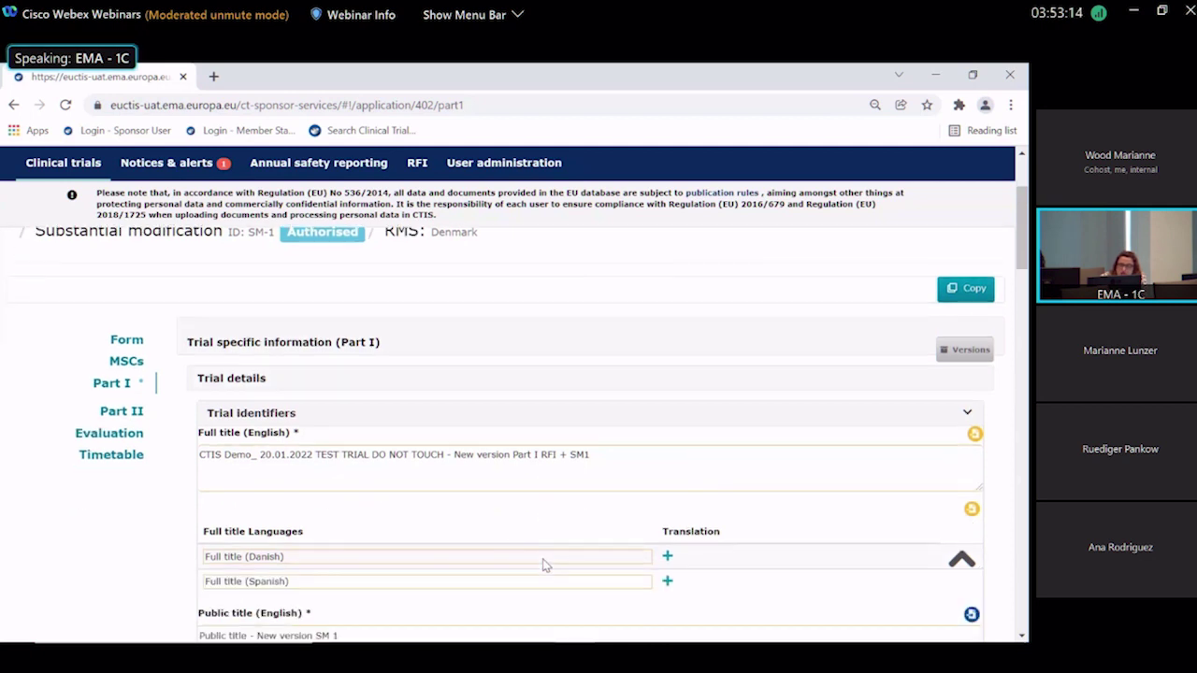
{"action": "scroll", "coordinate": [524, 537], "scroll_direction": "up", "scroll_amount": 1}
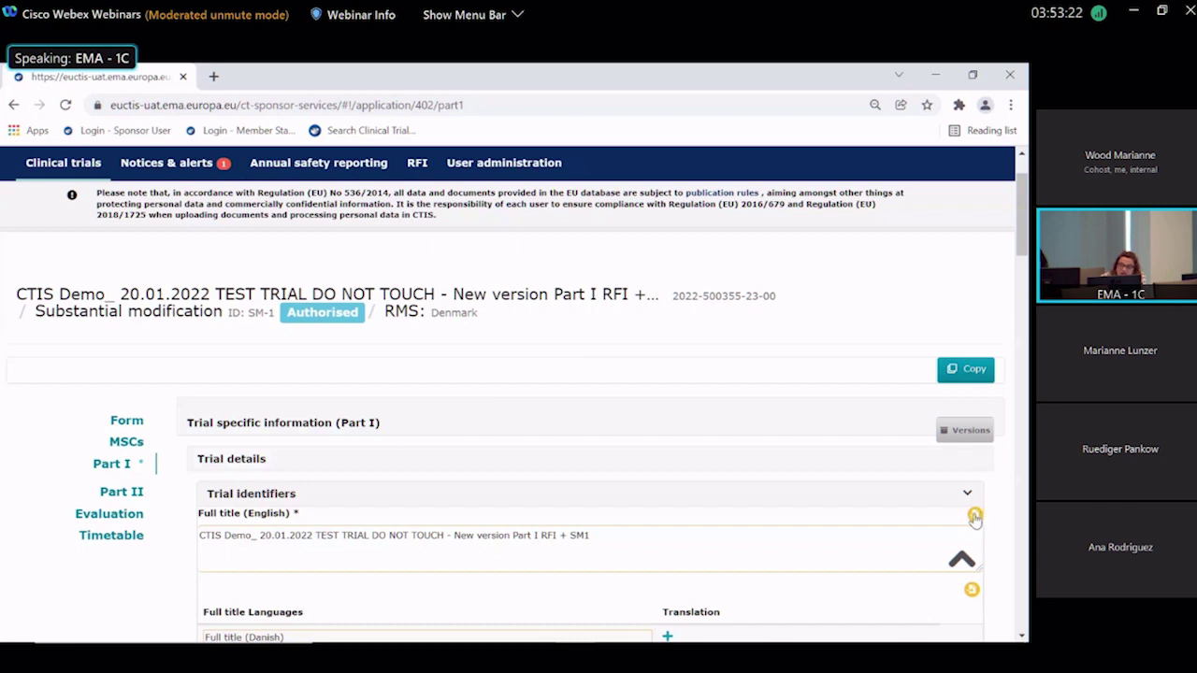
{"action": "mouse_move", "coordinate": [977, 516]}
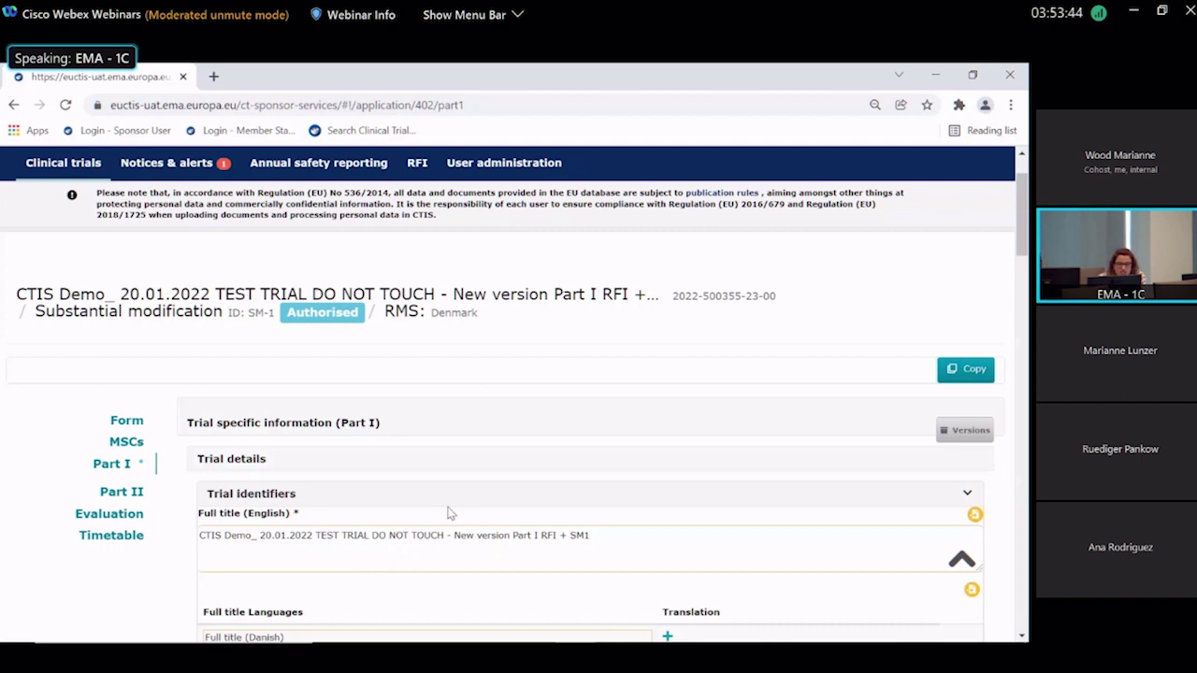
{"action": "left_click", "coordinate": [981, 446]}
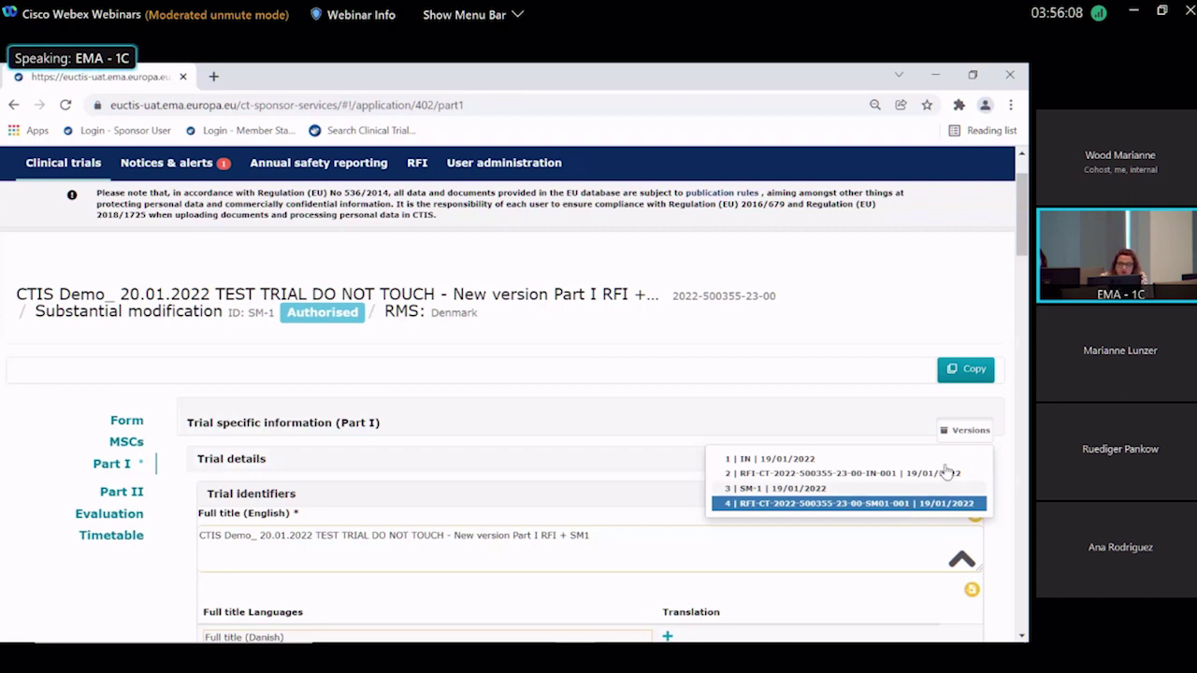
{"action": "left_click", "coordinate": [793, 460]}
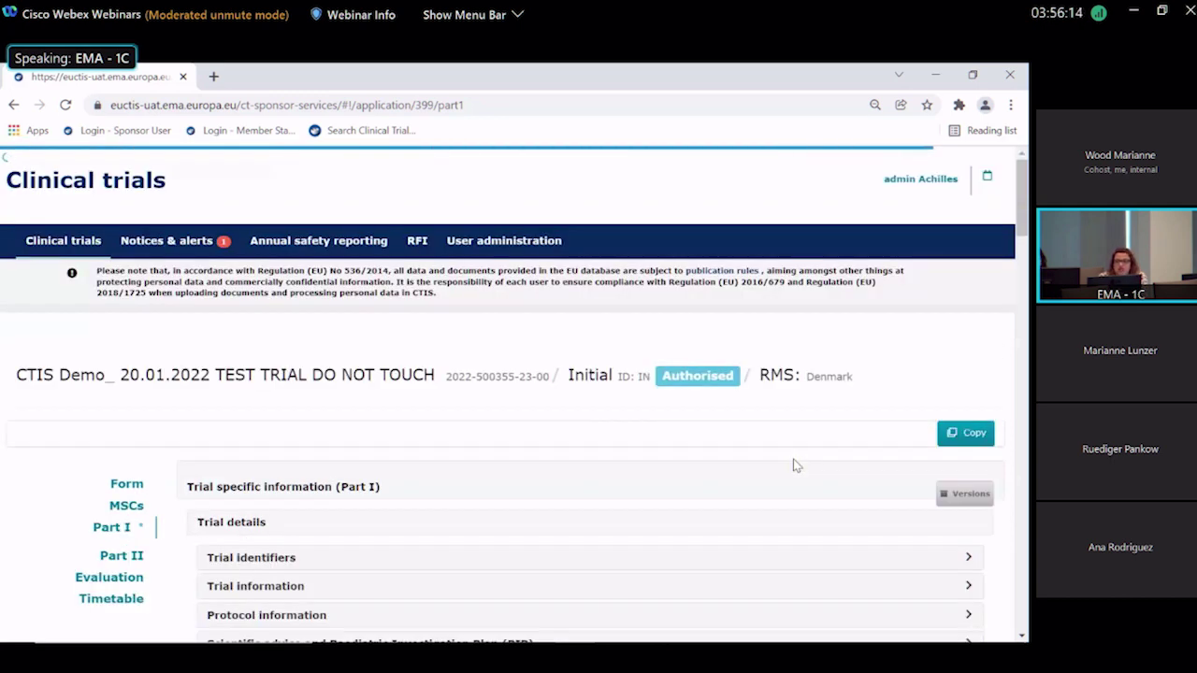
{"action": "scroll", "coordinate": [791, 458], "scroll_direction": "down", "scroll_amount": 1}
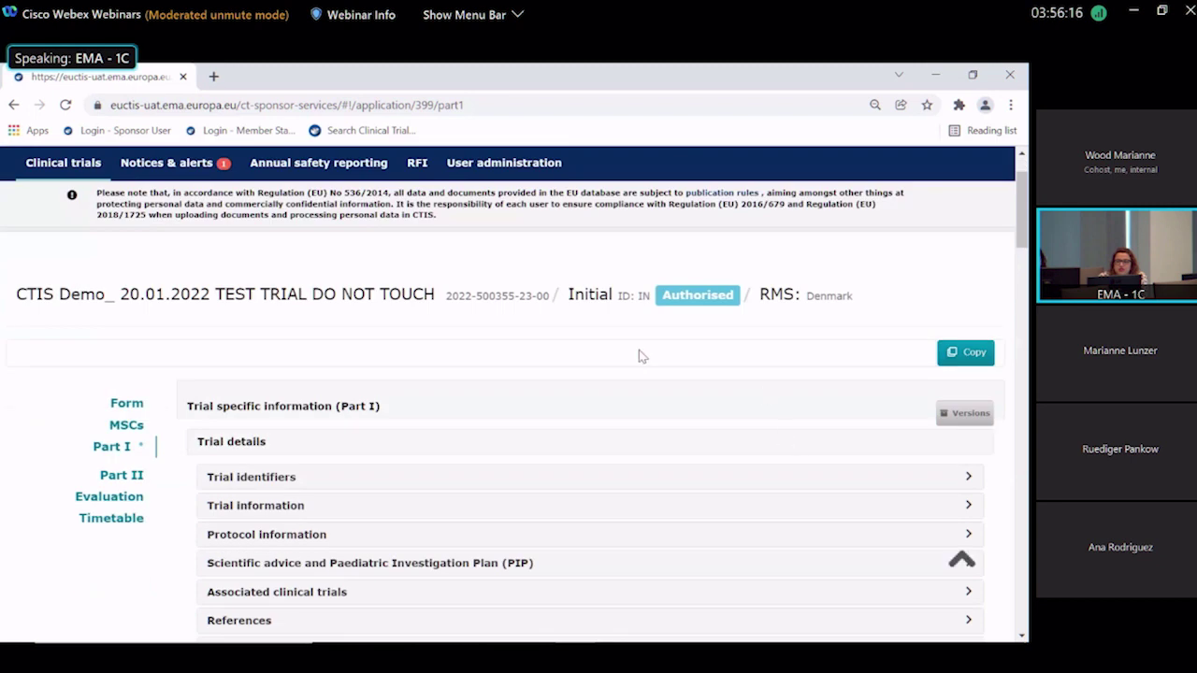
{"action": "left_click", "coordinate": [981, 415]}
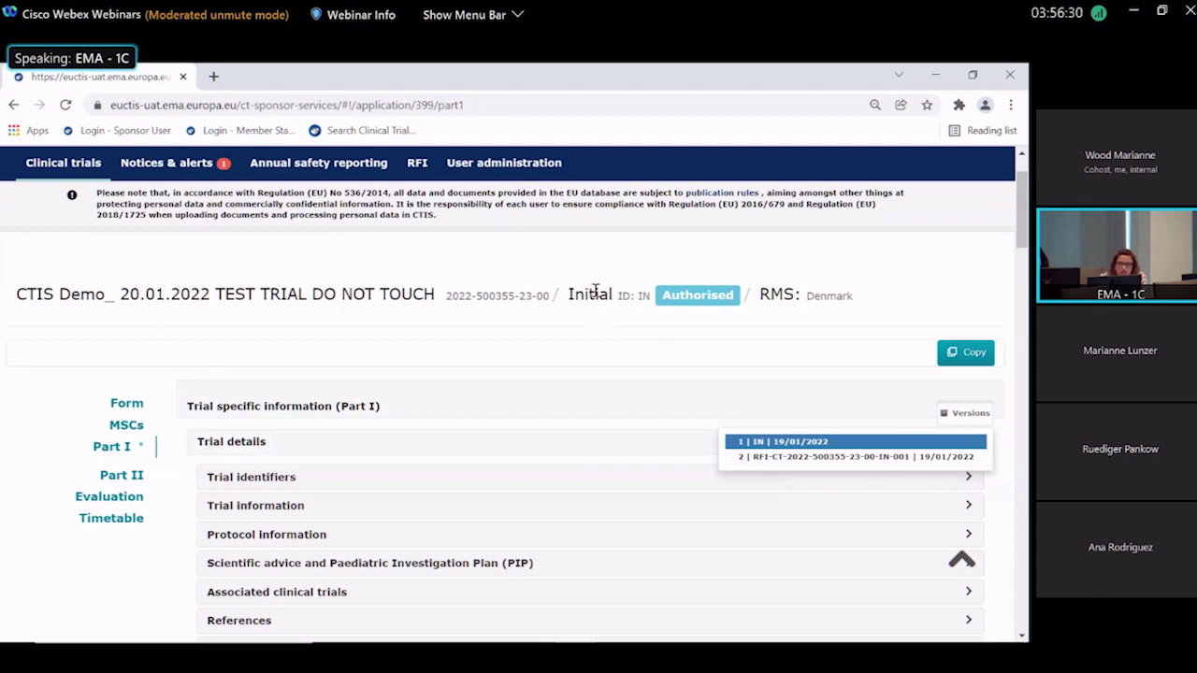
Step: Return to the trial summary and reopen SM-1 Part I from the applications table
{"action": "left_click", "coordinate": [501, 298]}
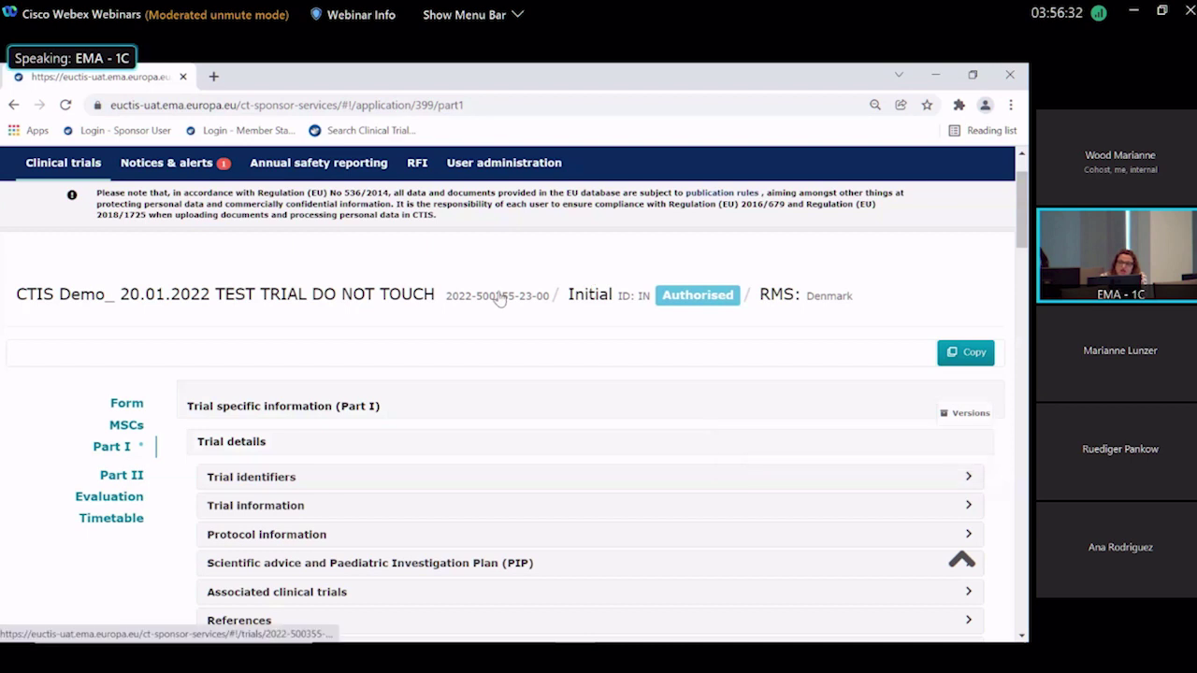
{"action": "scroll", "coordinate": [346, 494], "scroll_direction": "down", "scroll_amount": 5}
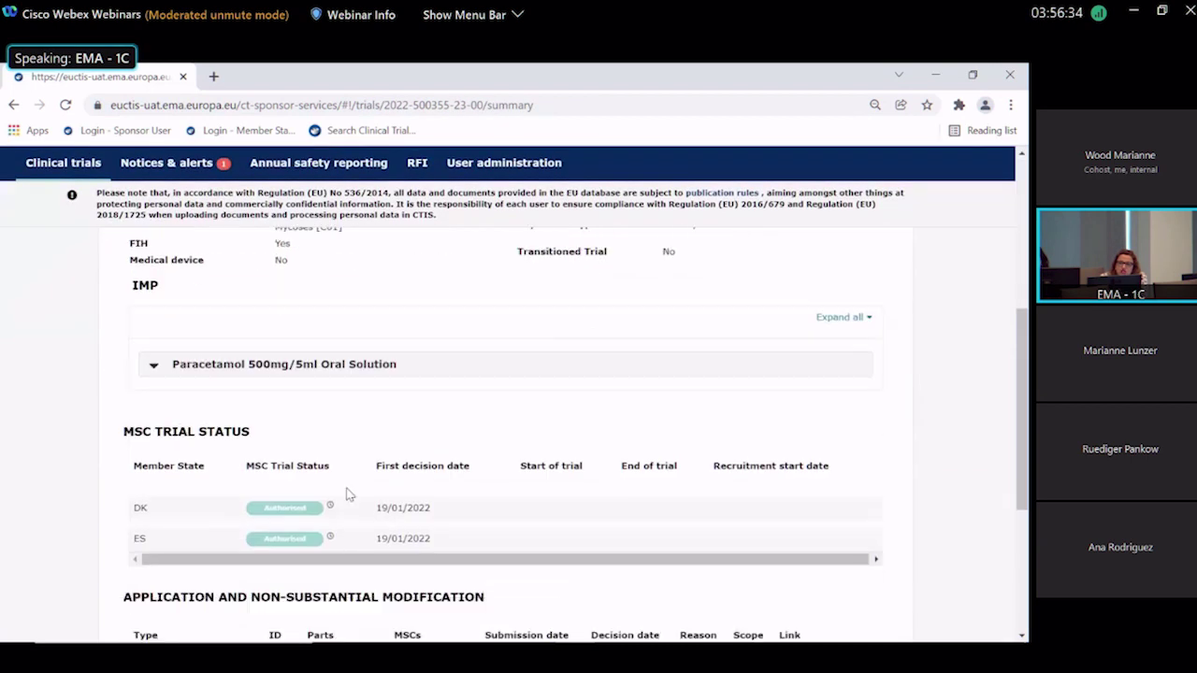
{"action": "scroll", "coordinate": [346, 494], "scroll_direction": "down", "scroll_amount": 2}
{"action": "left_click", "coordinate": [280, 558]}
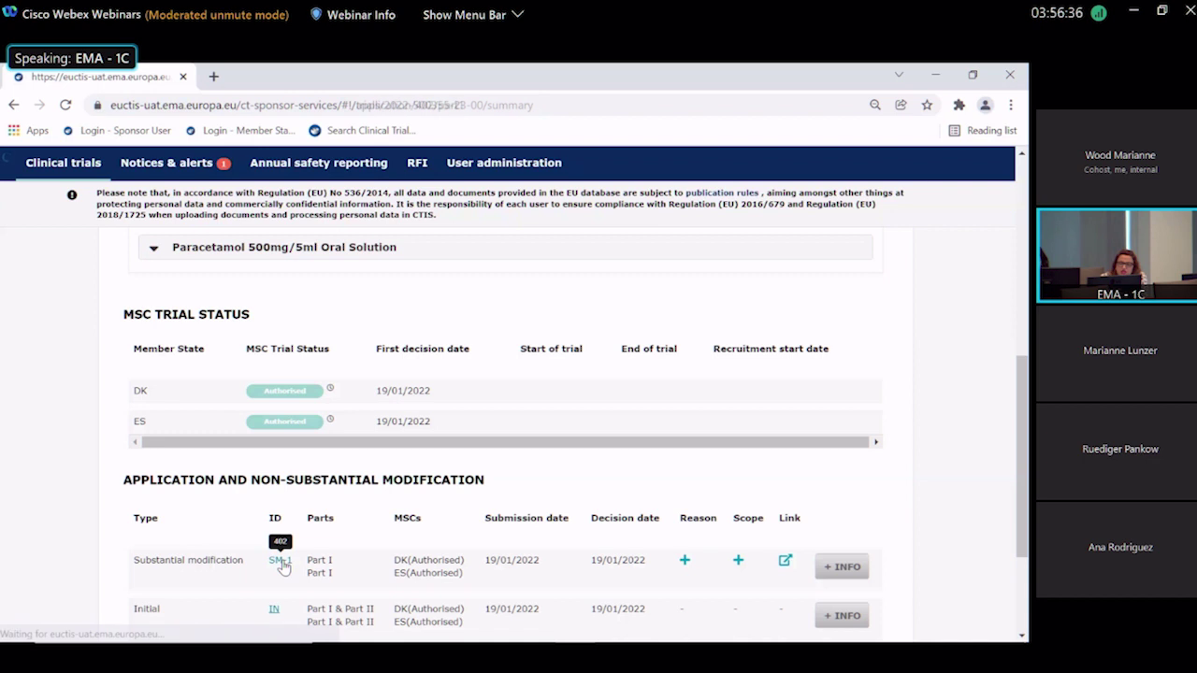
{"action": "scroll", "coordinate": [729, 509], "scroll_direction": "down", "scroll_amount": 1}
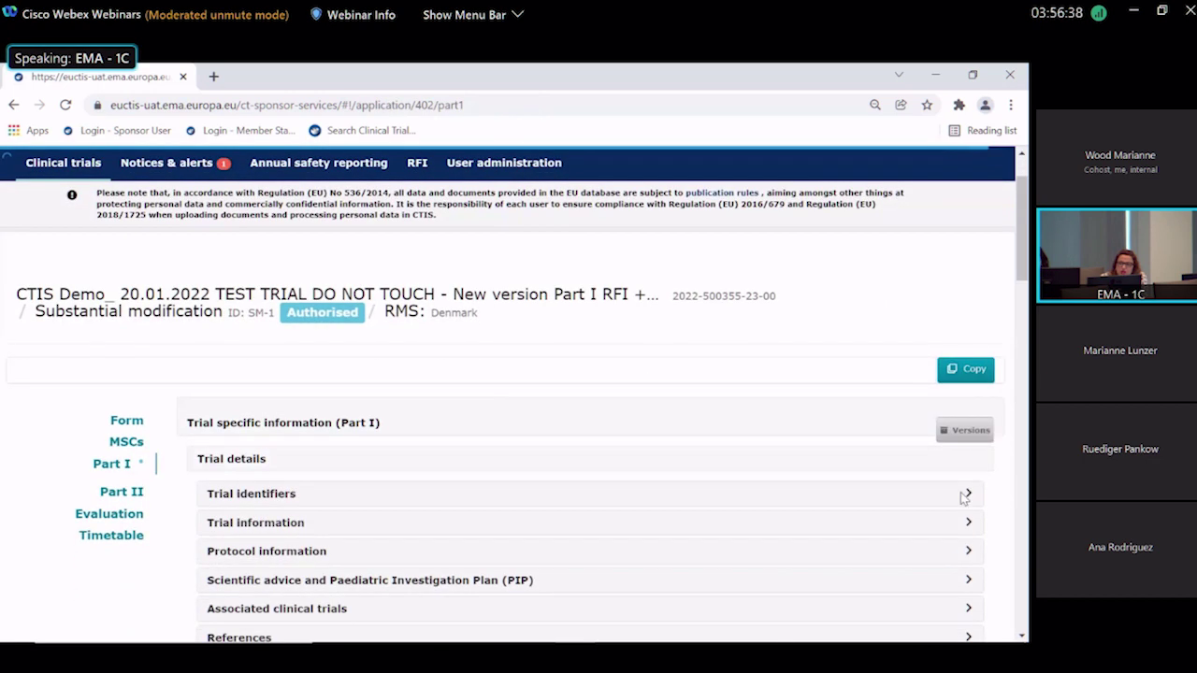
Step: Switch the Part I dossier to version 3 (SM-1), titled '... New version Part I RFI'
{"action": "left_click", "coordinate": [972, 432]}
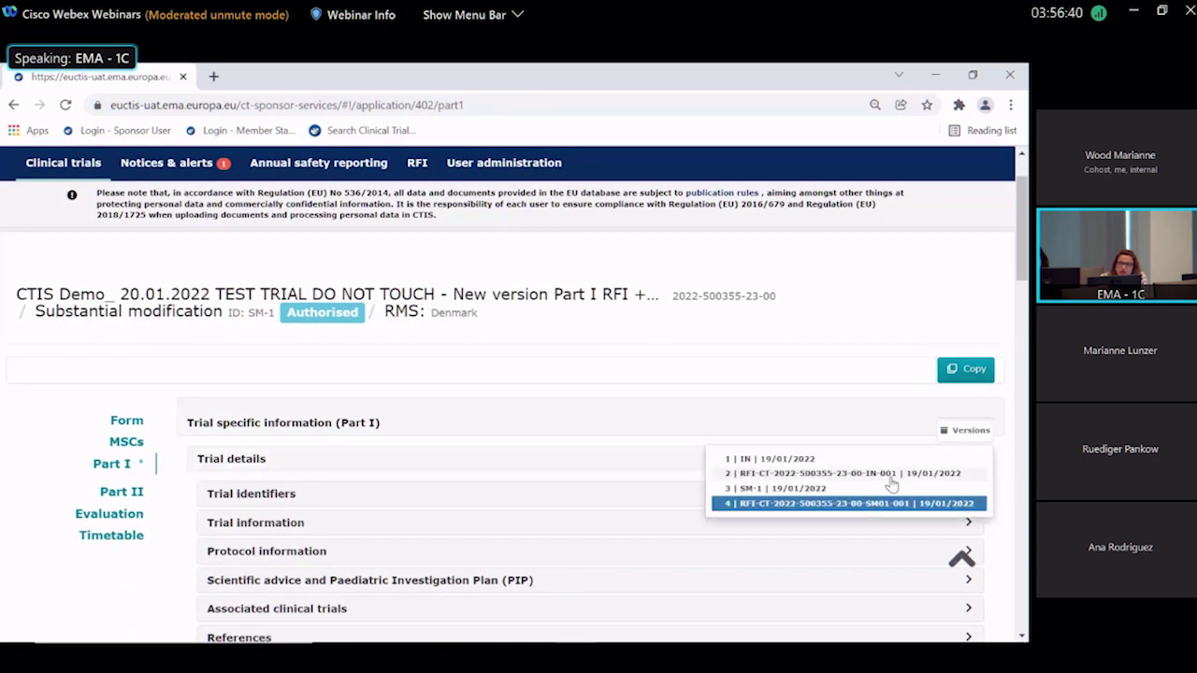
{"action": "left_click", "coordinate": [762, 488]}
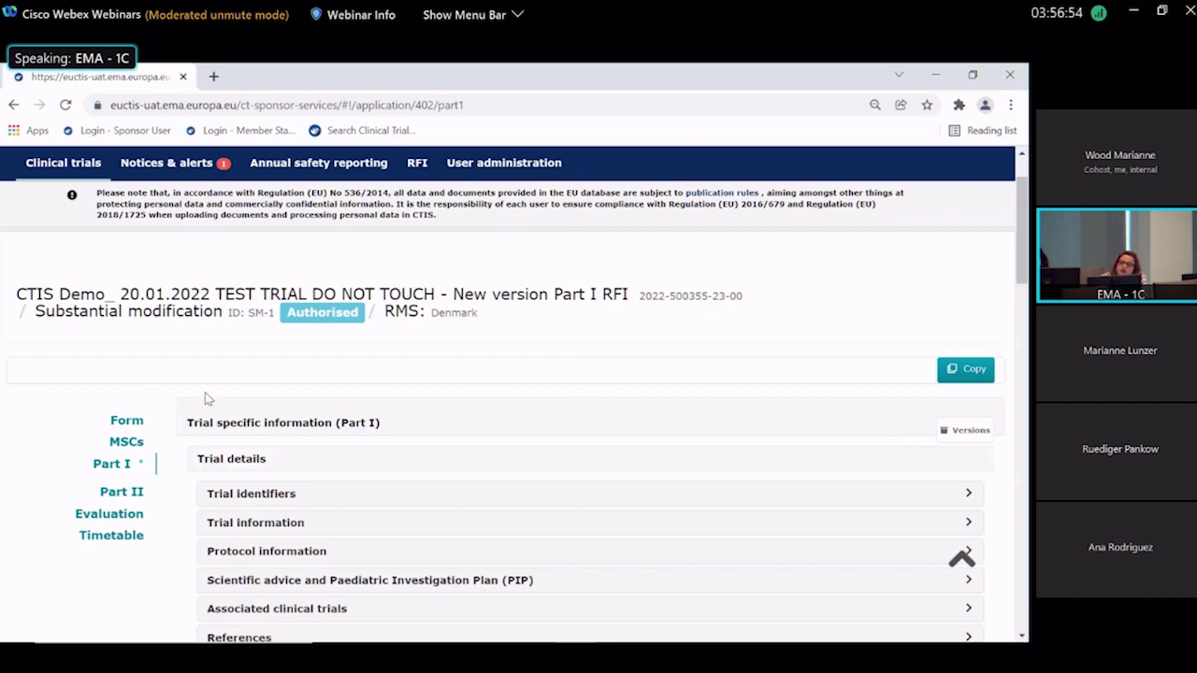
{"action": "scroll", "coordinate": [187, 393], "scroll_direction": "down", "scroll_amount": 1}
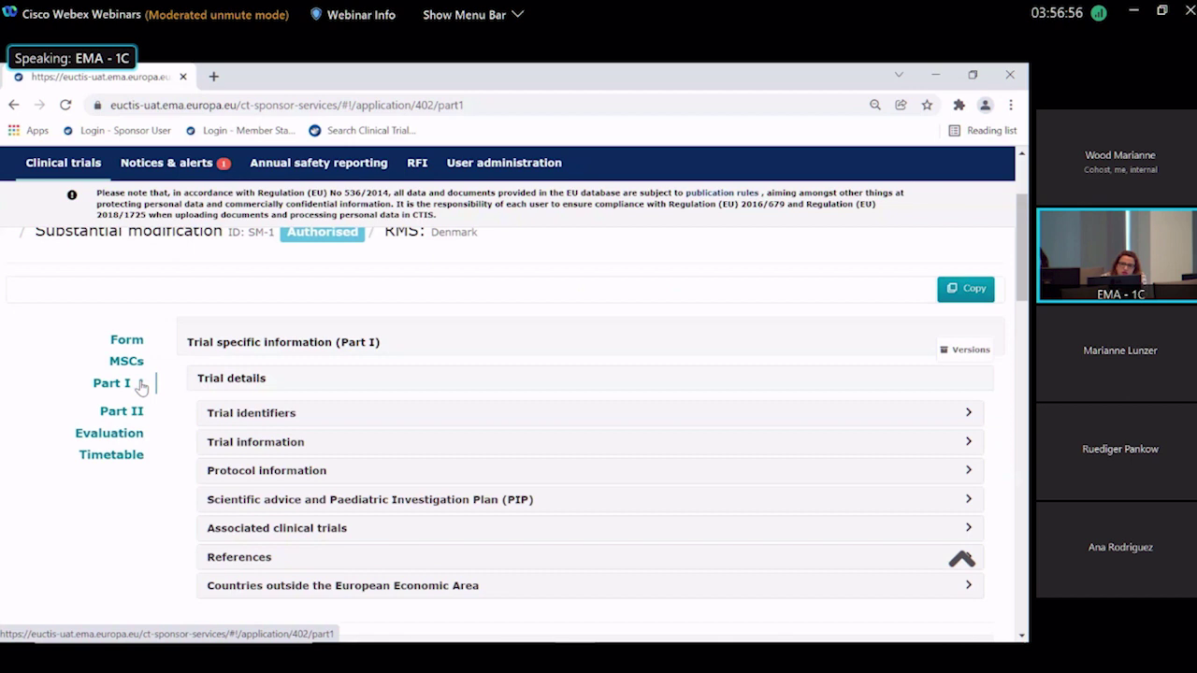
Step: Expand Trial identifiers and check the RFI and SM-1 markers on the full and public titles
{"action": "left_click", "coordinate": [249, 412]}
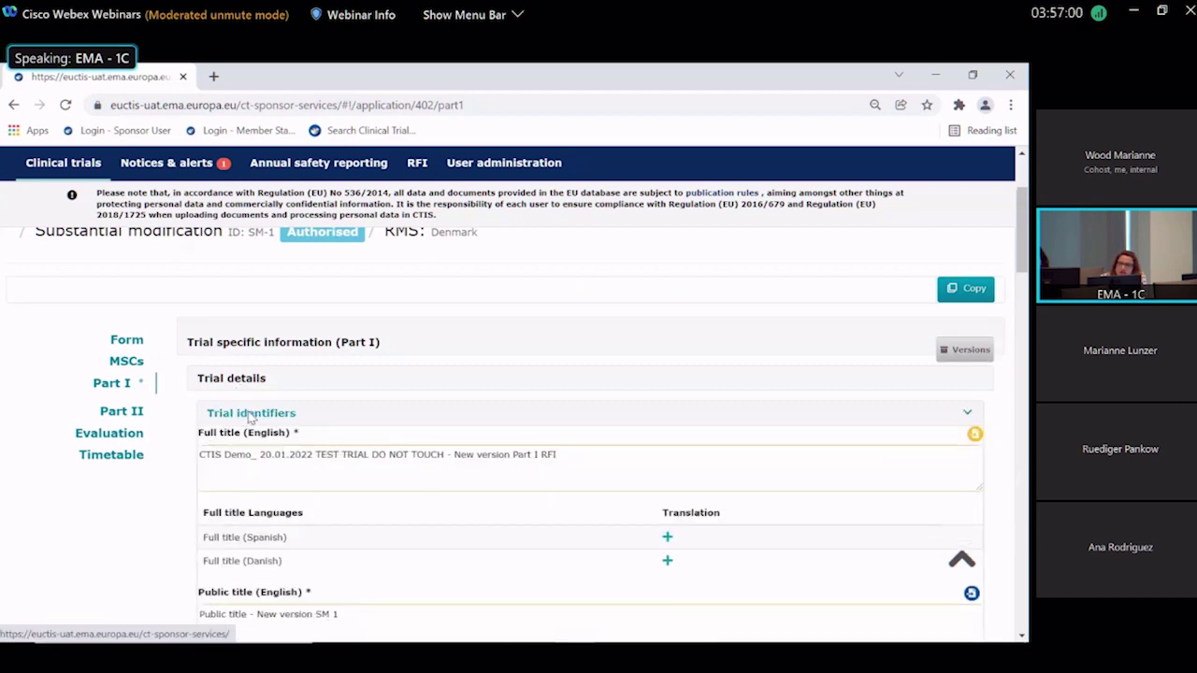
{"action": "scroll", "coordinate": [251, 417], "scroll_direction": "down", "scroll_amount": 1}
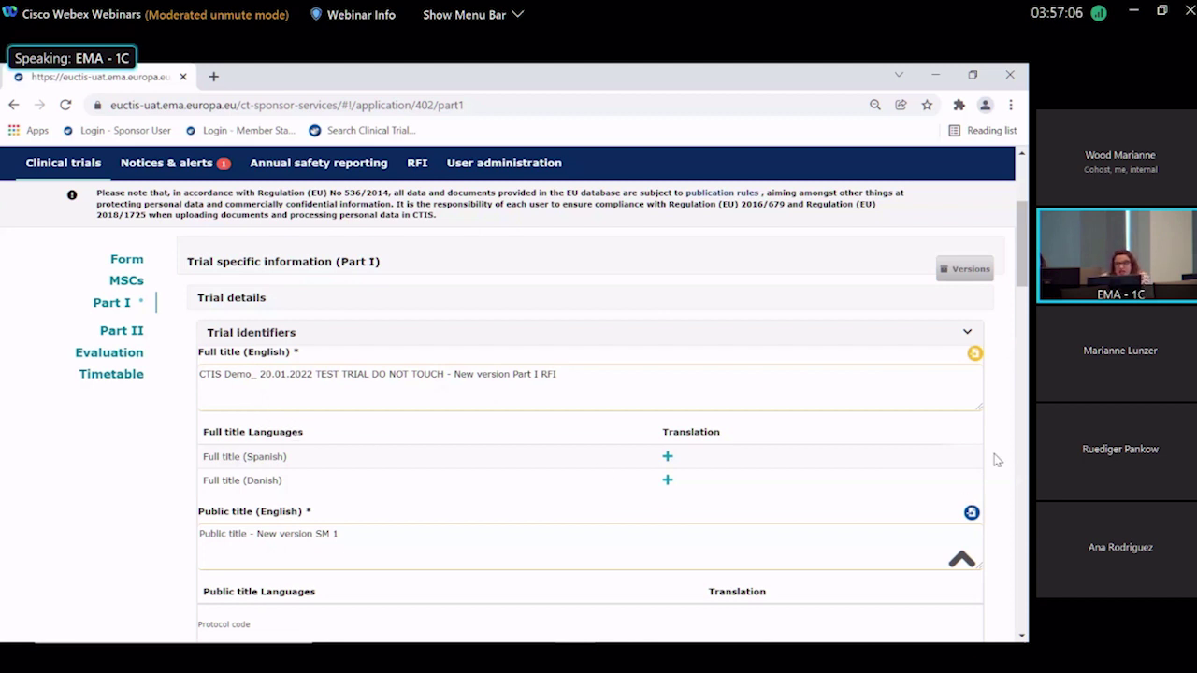
{"action": "mouse_move", "coordinate": [977, 363]}
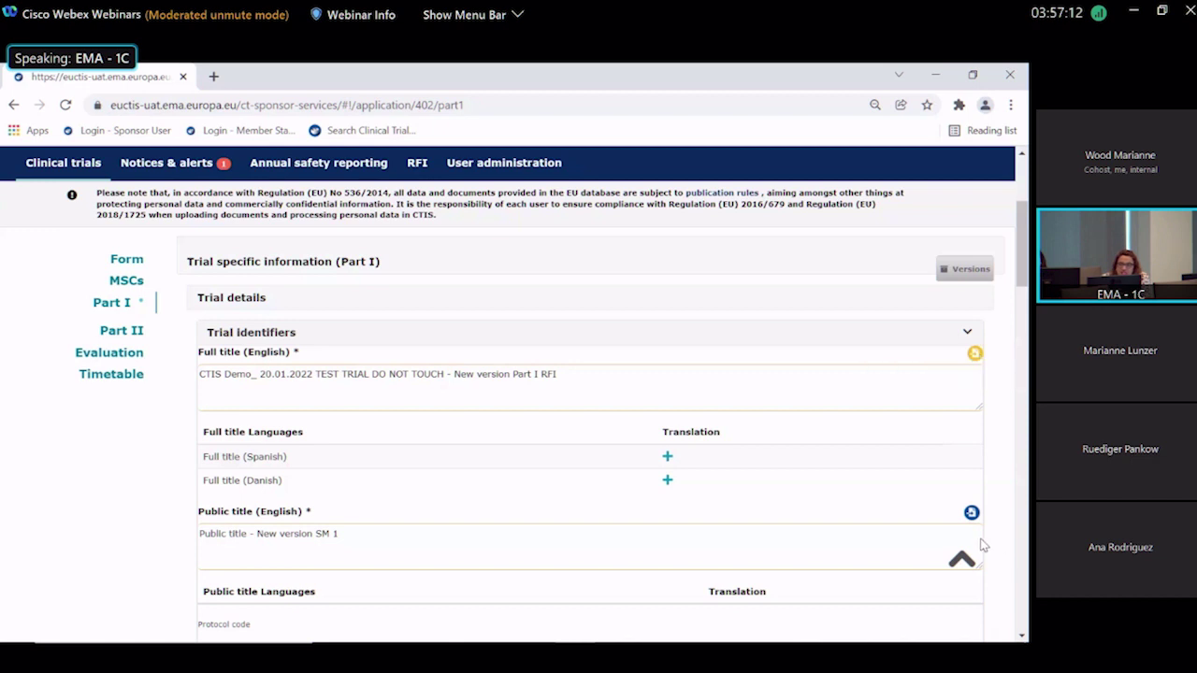
{"action": "mouse_move", "coordinate": [974, 521]}
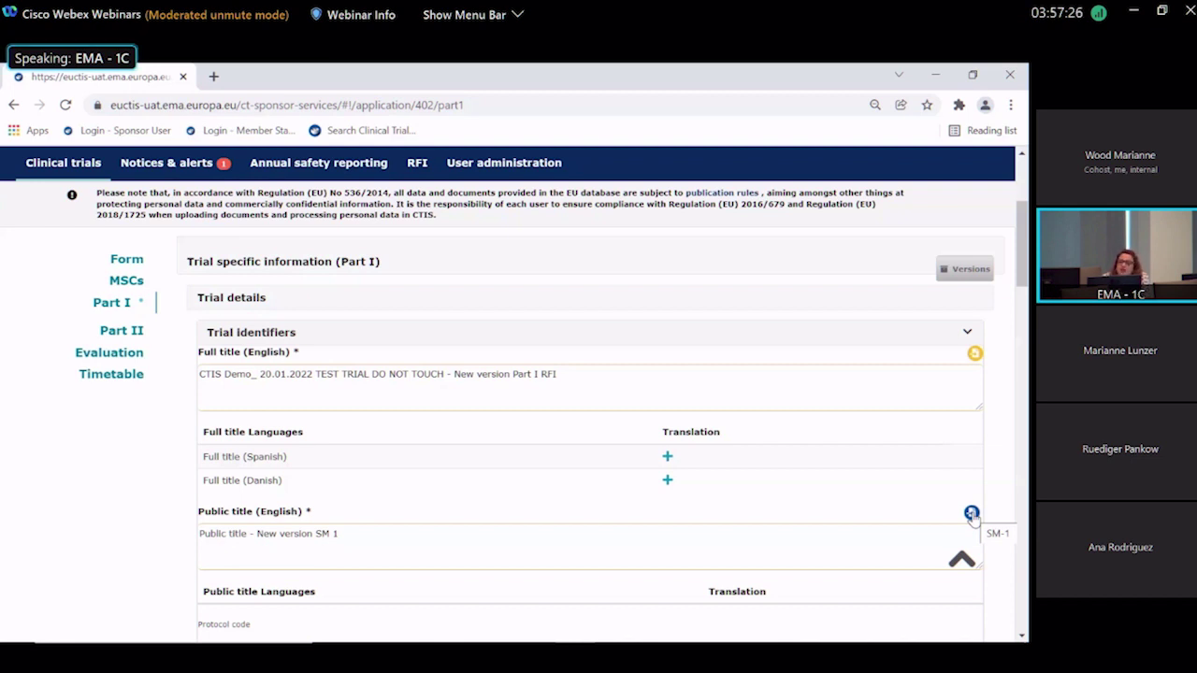
{"action": "scroll", "coordinate": [776, 458], "scroll_direction": "up", "scroll_amount": 1}
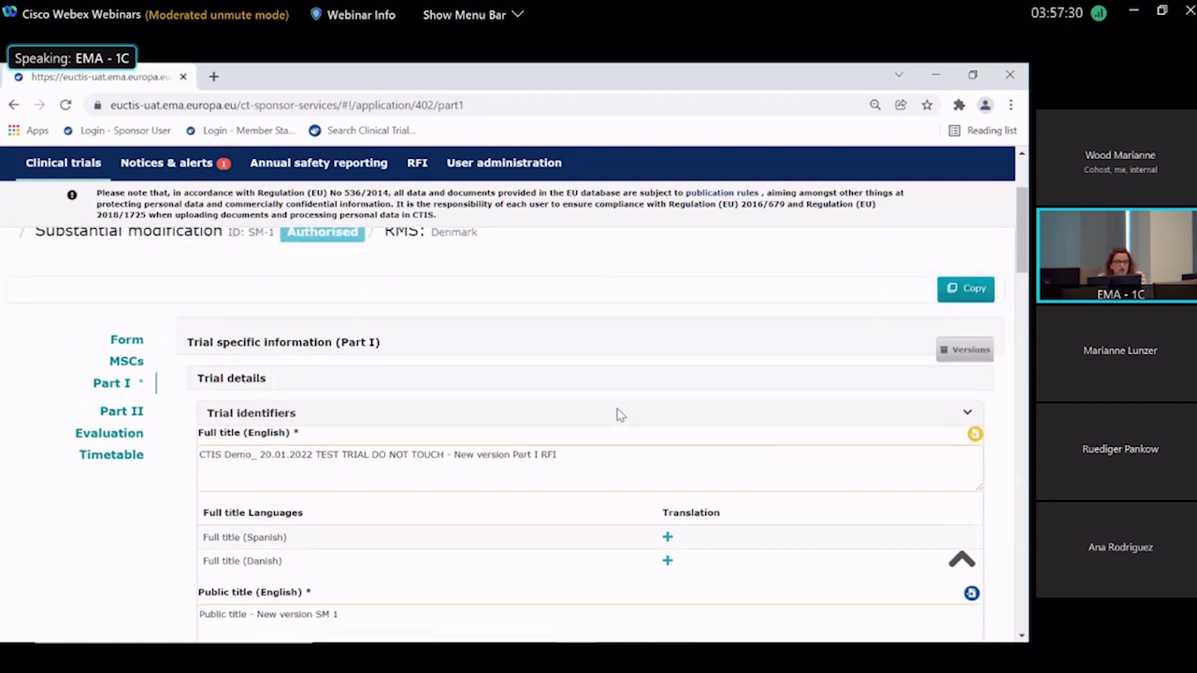
{"action": "scroll", "coordinate": [415, 320], "scroll_direction": "up", "scroll_amount": 1}
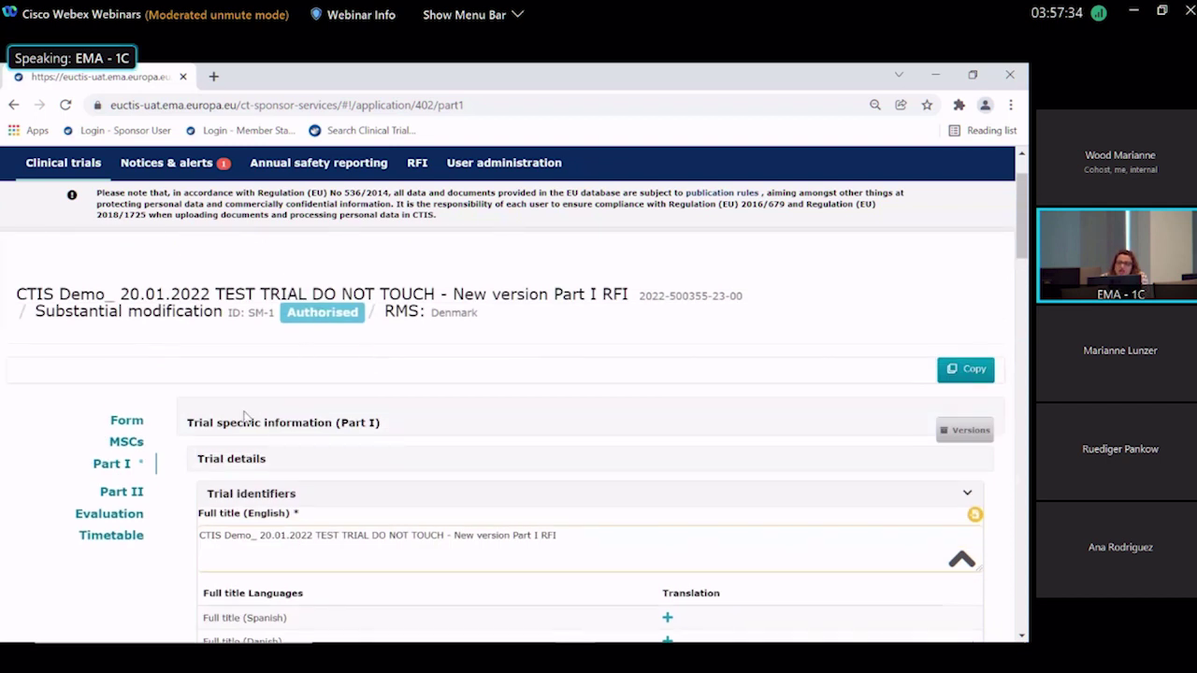
{"action": "left_click", "coordinate": [694, 305]}
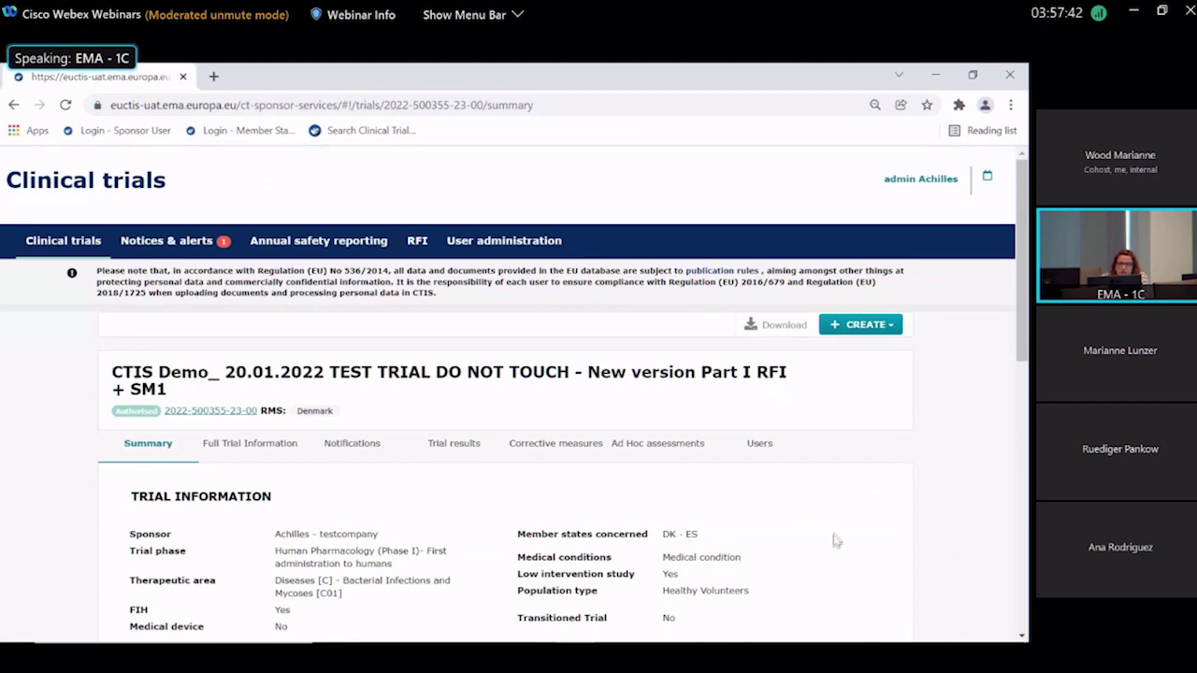
{"action": "scroll", "coordinate": [835, 539], "scroll_direction": "down", "scroll_amount": 1}
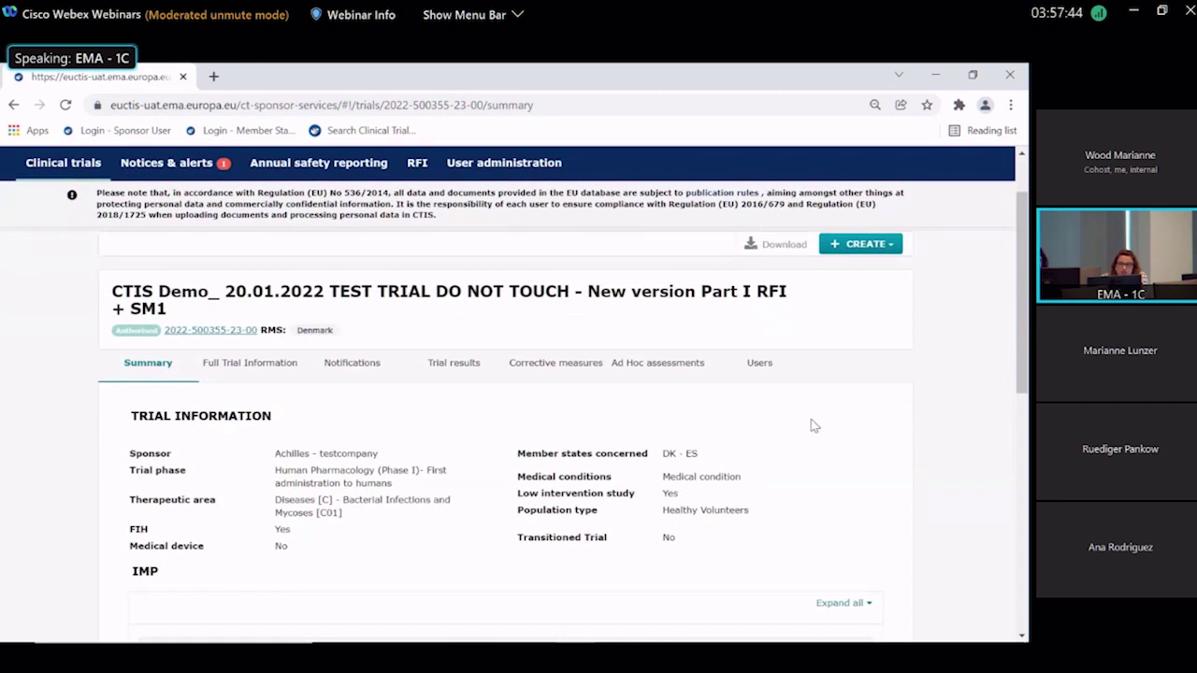
{"action": "left_click", "coordinate": [865, 247]}
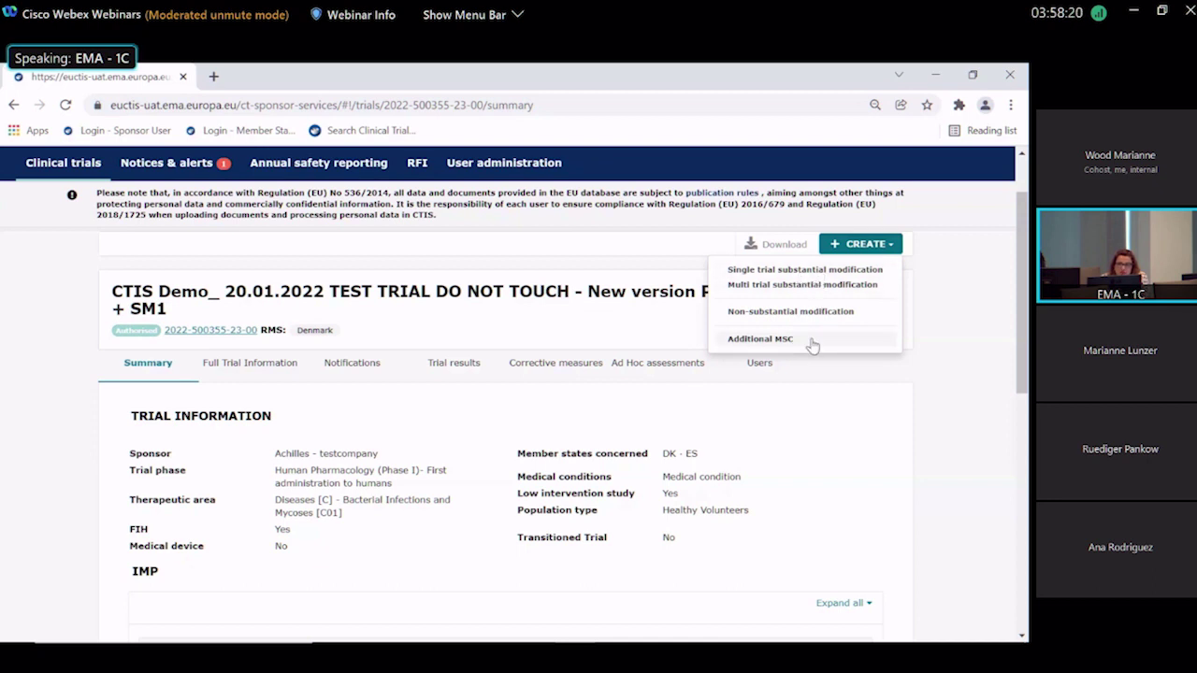
Step: Create a single trial substantial modification scoped to Part I and Part II for Spain and Denmark
{"action": "left_click", "coordinate": [767, 271]}
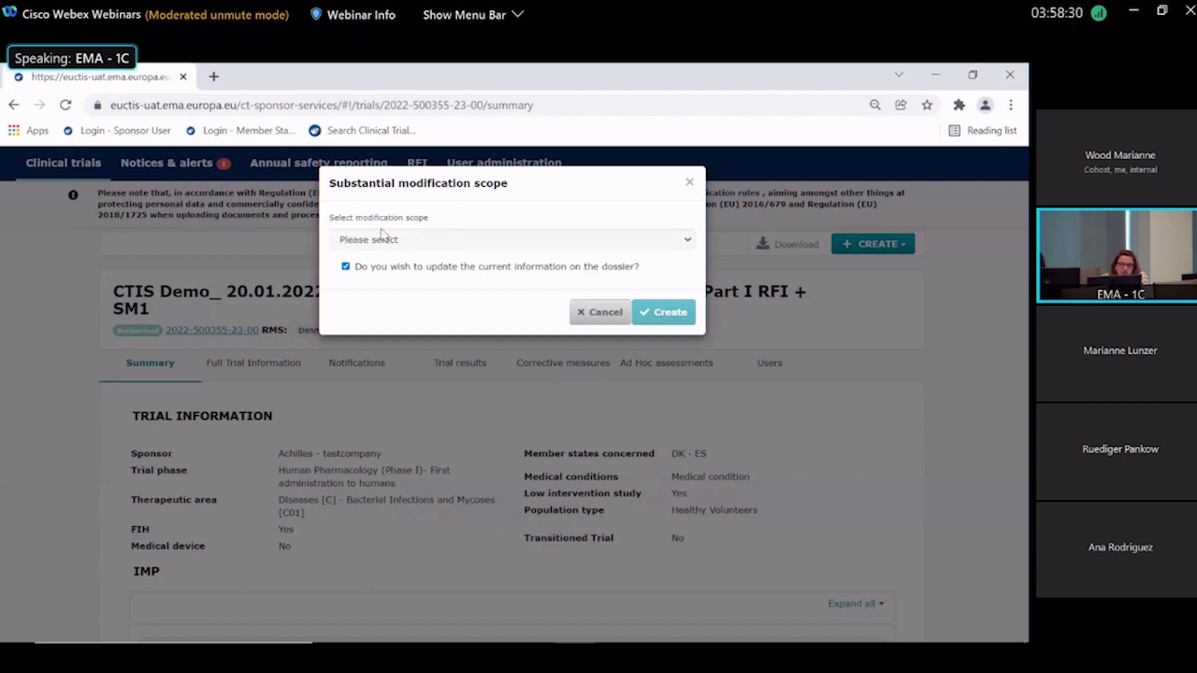
{"action": "left_click", "coordinate": [407, 242]}
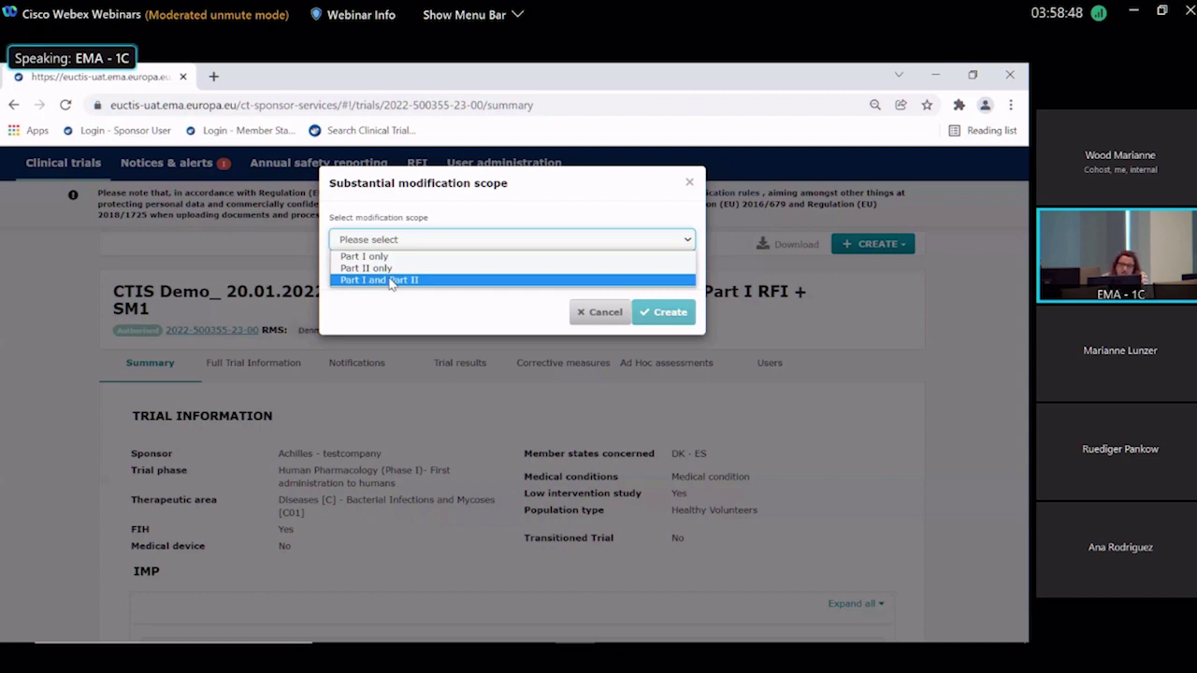
{"action": "left_click", "coordinate": [391, 280]}
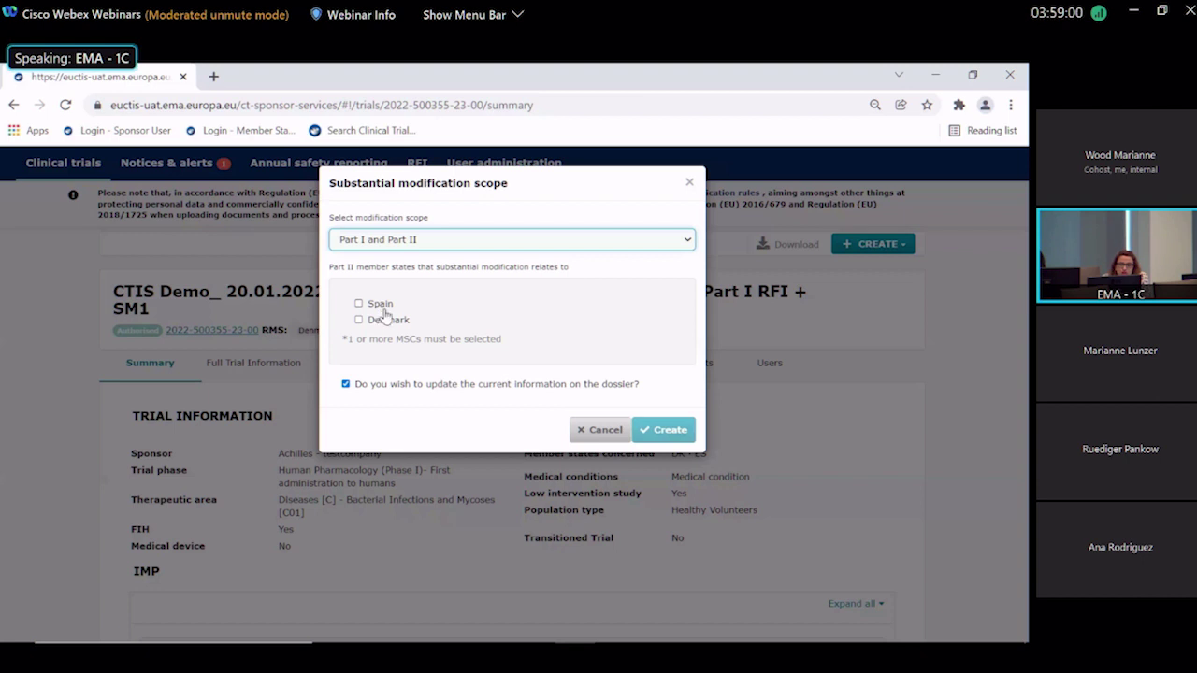
{"action": "left_click", "coordinate": [381, 306]}
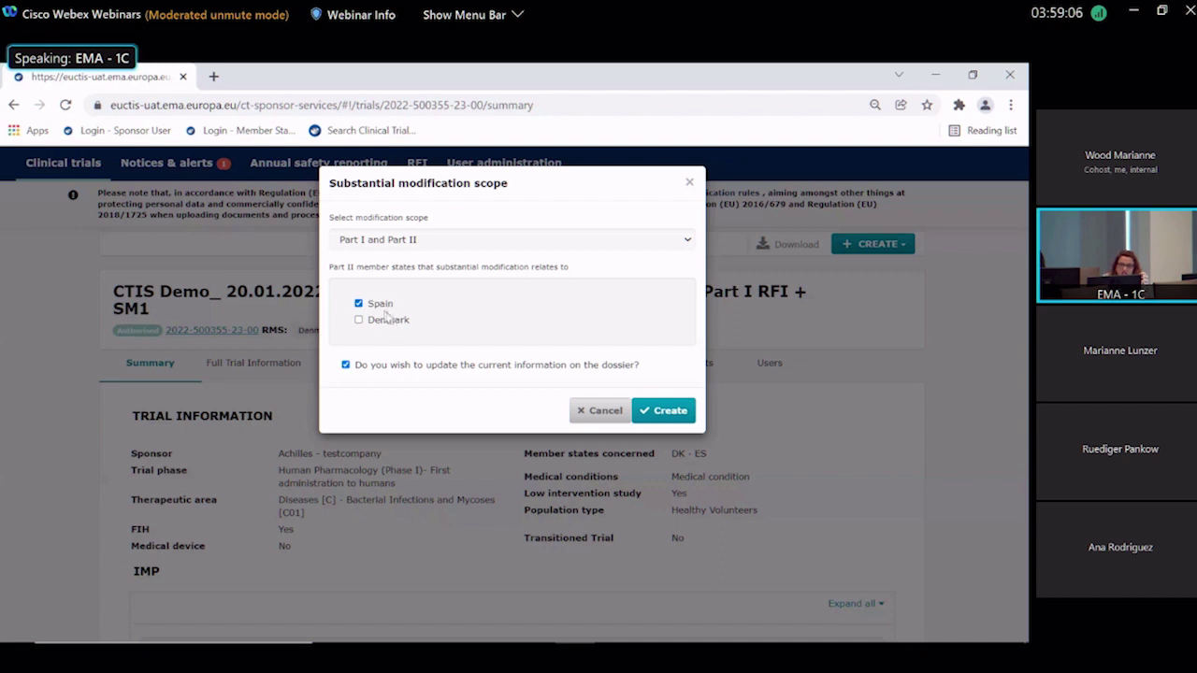
{"action": "left_click", "coordinate": [387, 320]}
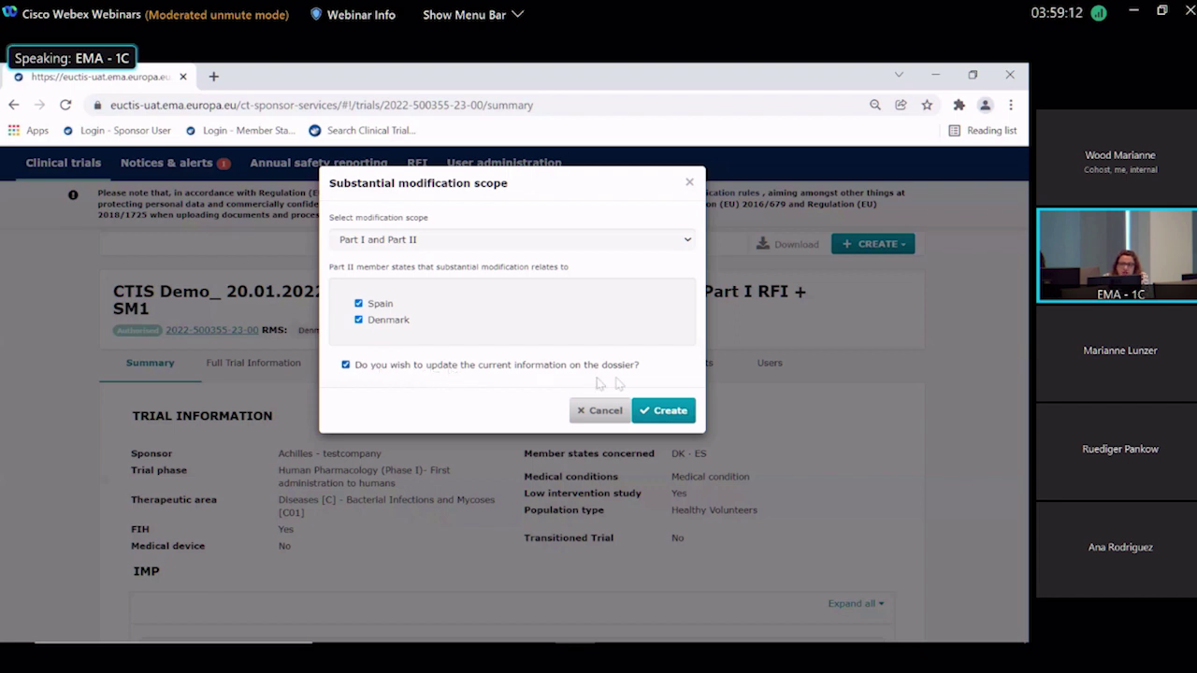
{"action": "left_click", "coordinate": [675, 412]}
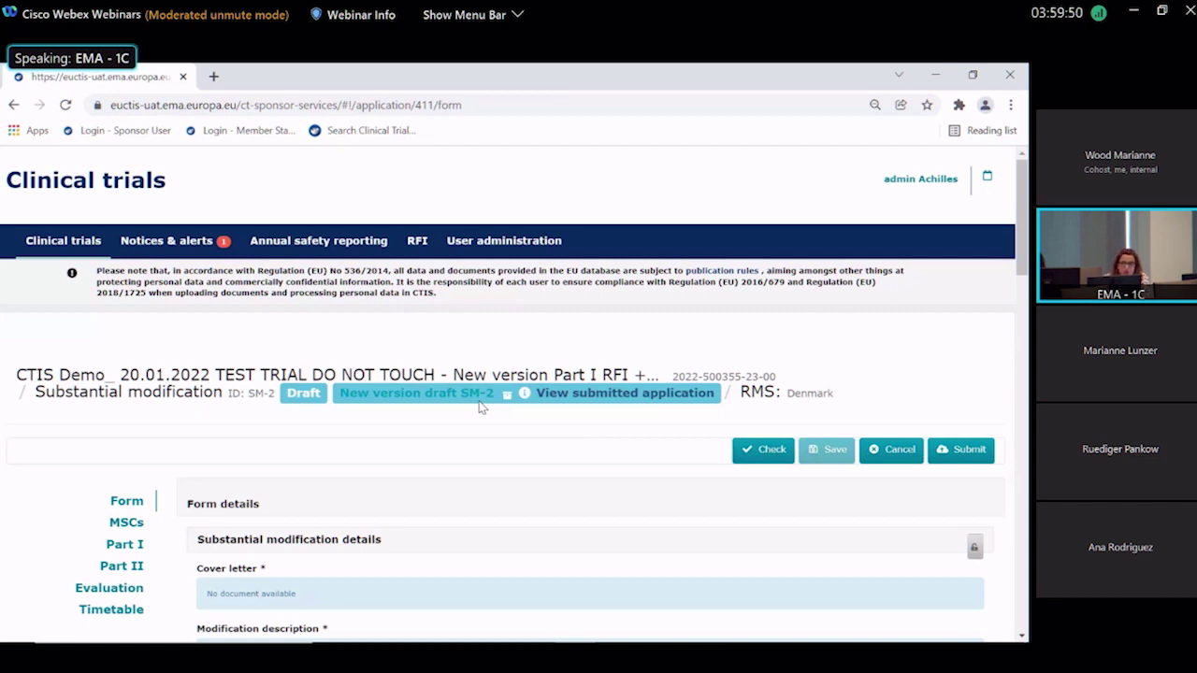
Step: Scroll through SM-2's Substantial modification details section to the document areas
{"action": "scroll", "coordinate": [569, 392], "scroll_direction": "down", "scroll_amount": 1}
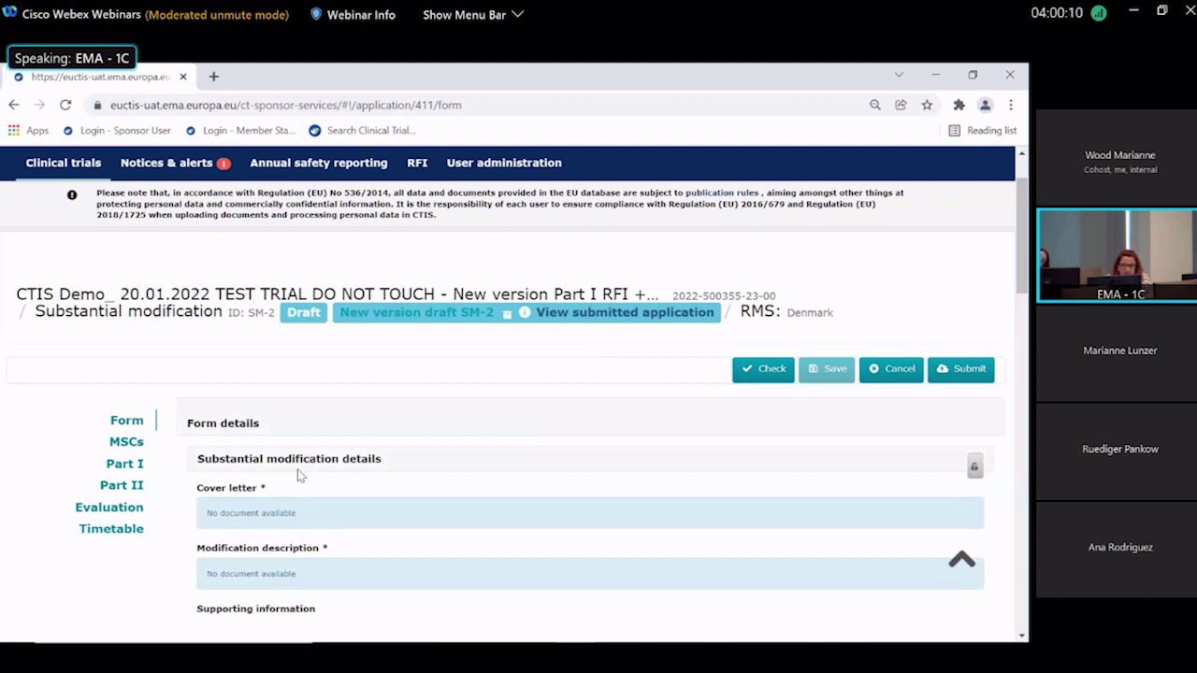
{"action": "scroll", "coordinate": [526, 511], "scroll_direction": "down", "scroll_amount": 1}
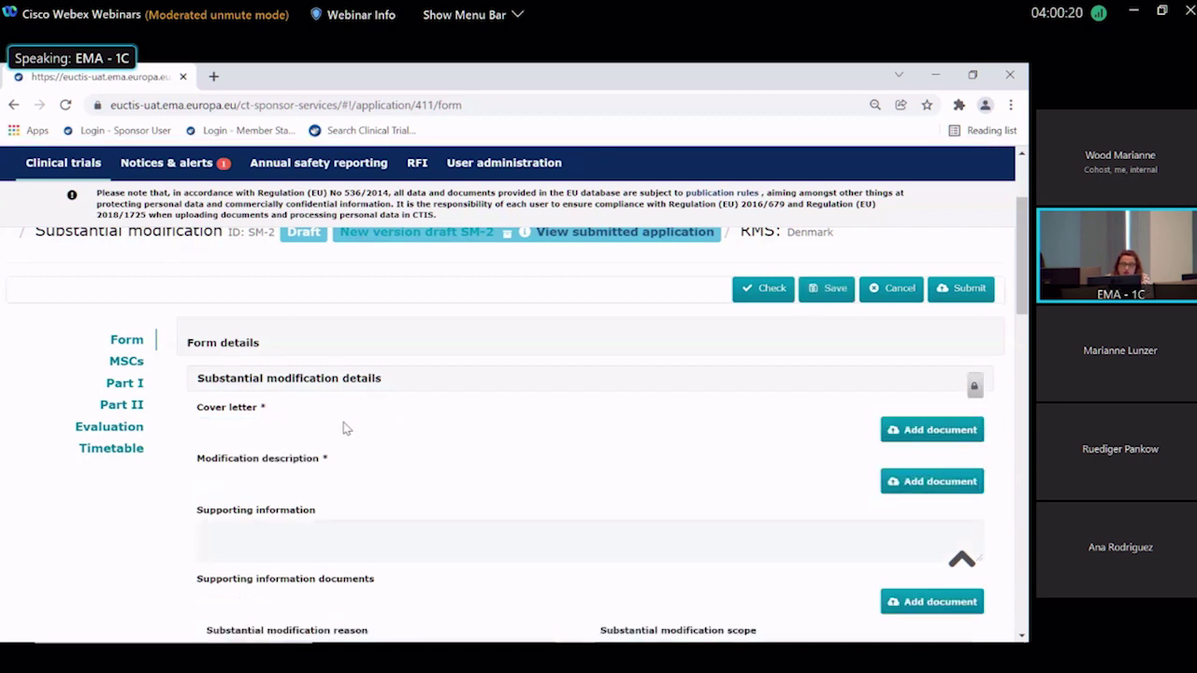
Step: Upload test.pdf as SM-2's cover letter, titled 'cover letter SM', and attach it
{"action": "left_click", "coordinate": [934, 432]}
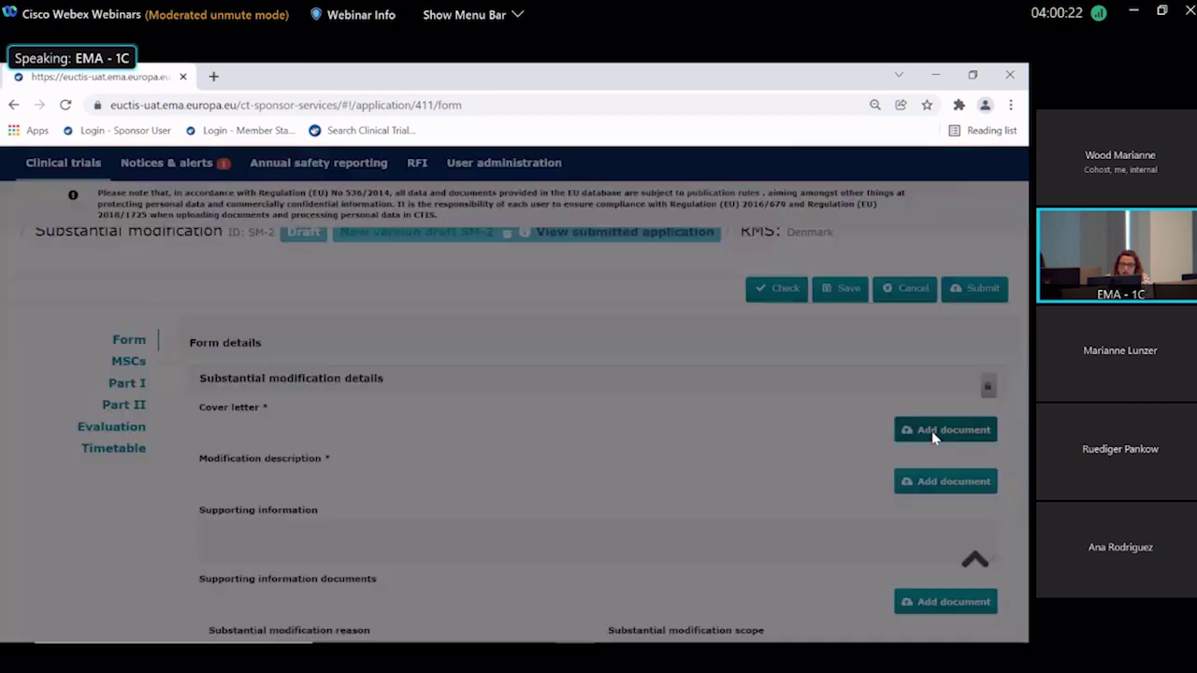
{"action": "left_click", "coordinate": [483, 247]}
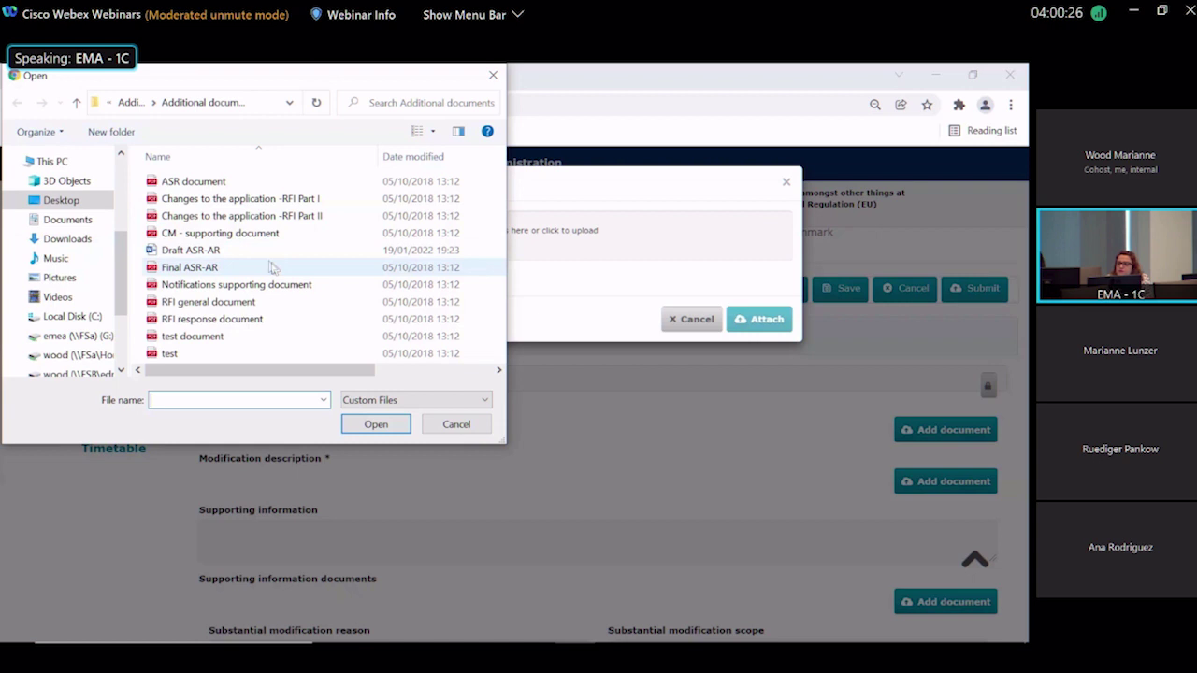
{"action": "scroll", "coordinate": [257, 279], "scroll_direction": "right", "scroll_amount": 3}
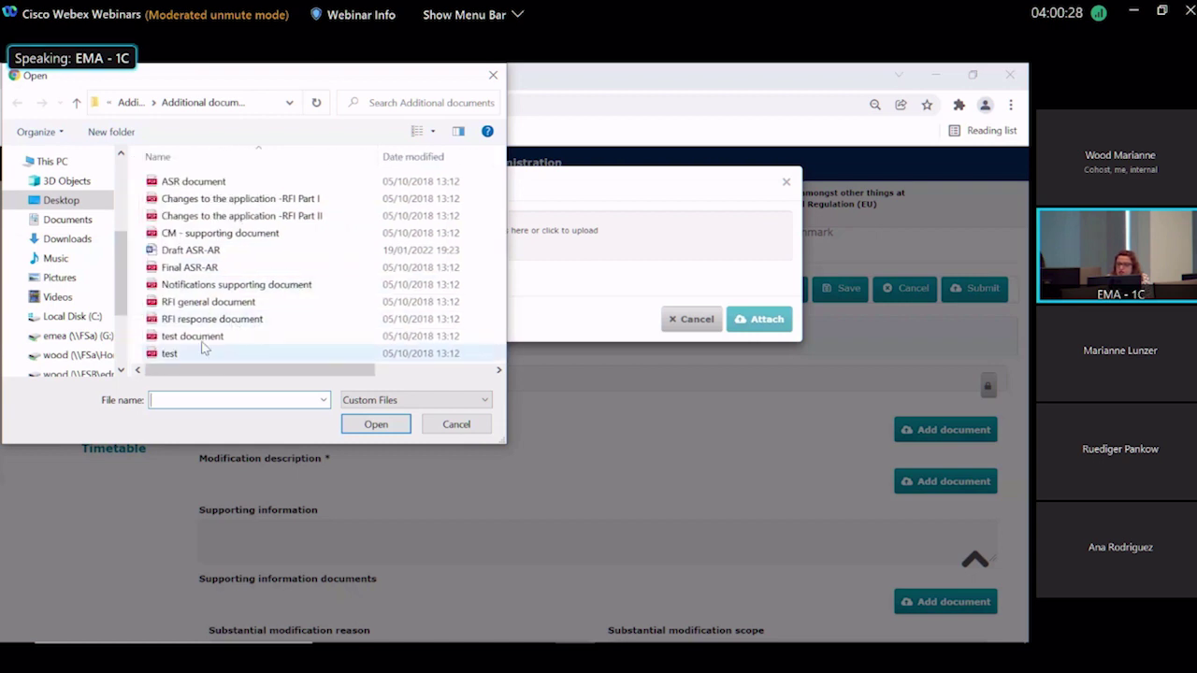
{"action": "scroll", "coordinate": [199, 327], "scroll_direction": "left", "scroll_amount": 3}
{"action": "left_click", "coordinate": [167, 354]}
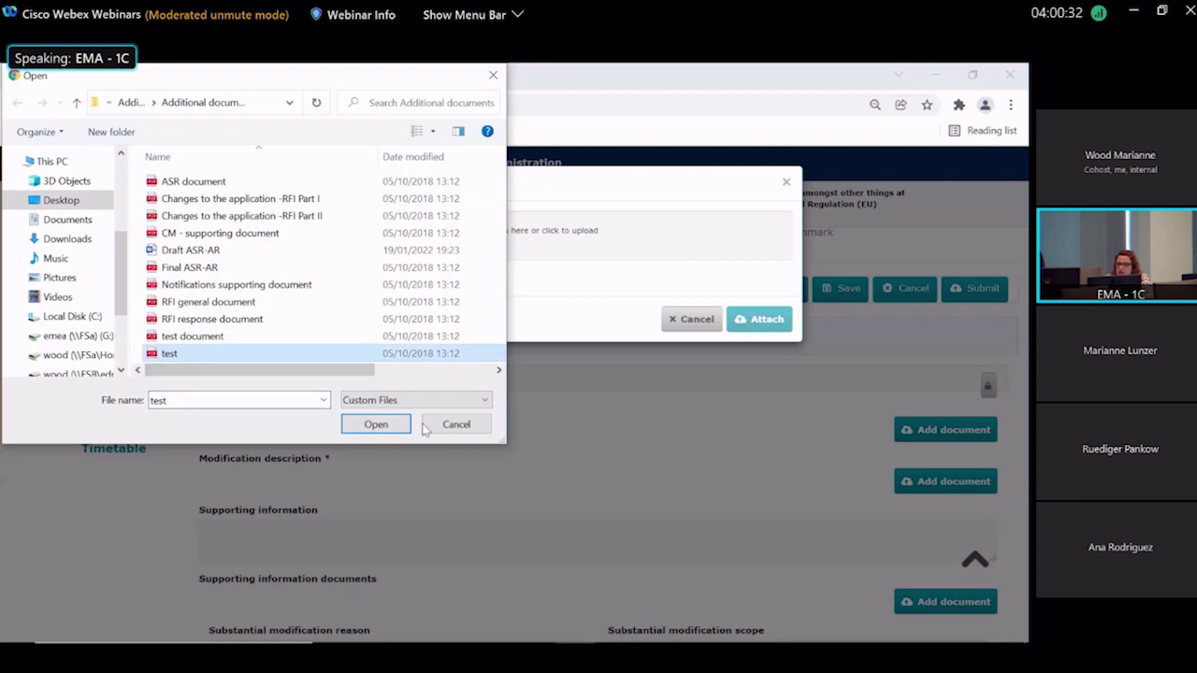
{"action": "left_click", "coordinate": [375, 423]}
{"action": "double_click", "coordinate": [294, 320]}
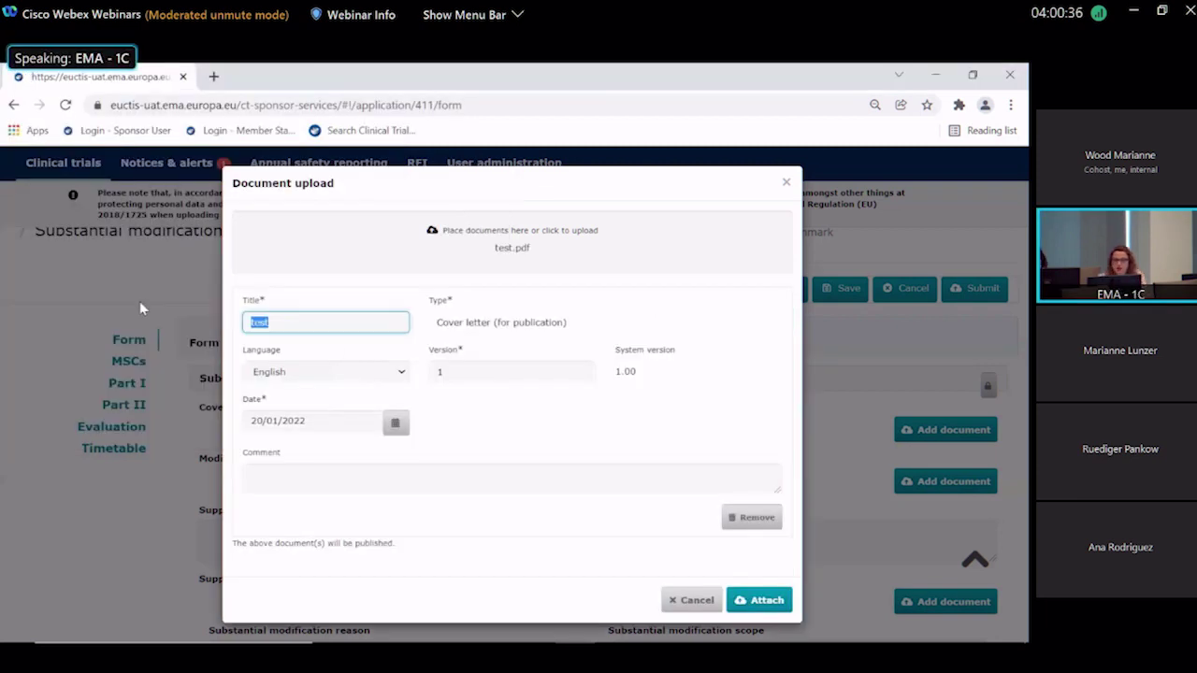
{"action": "type", "text": "cover letter SM"}
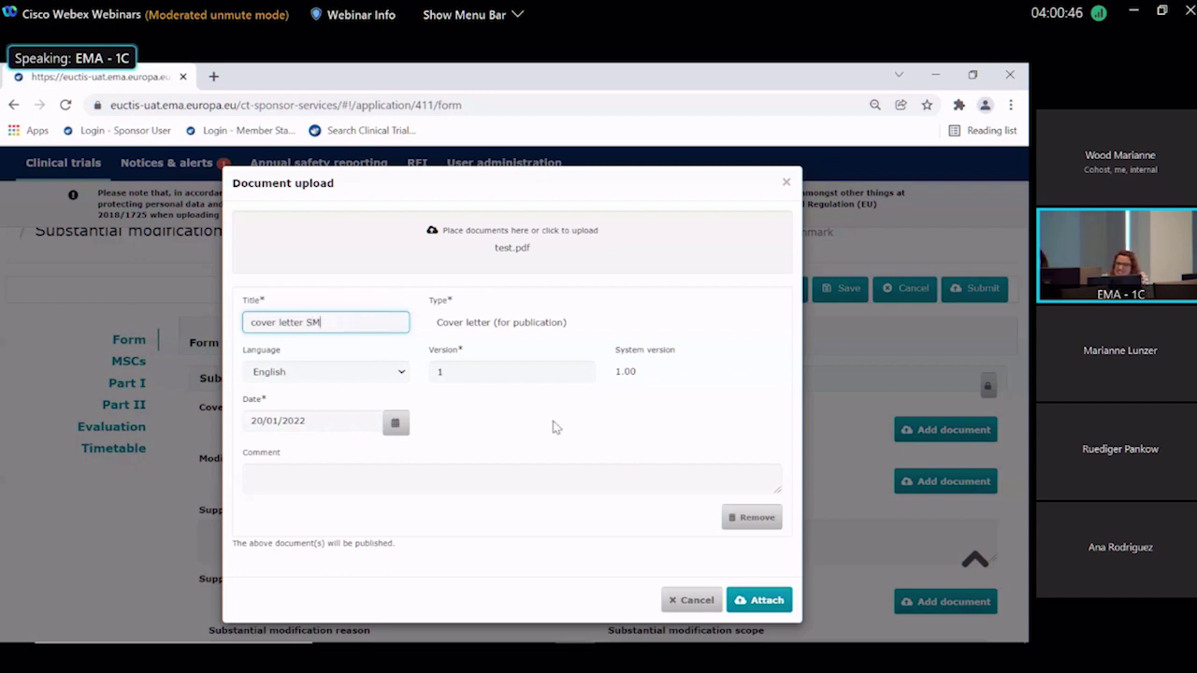
{"action": "left_click", "coordinate": [779, 603]}
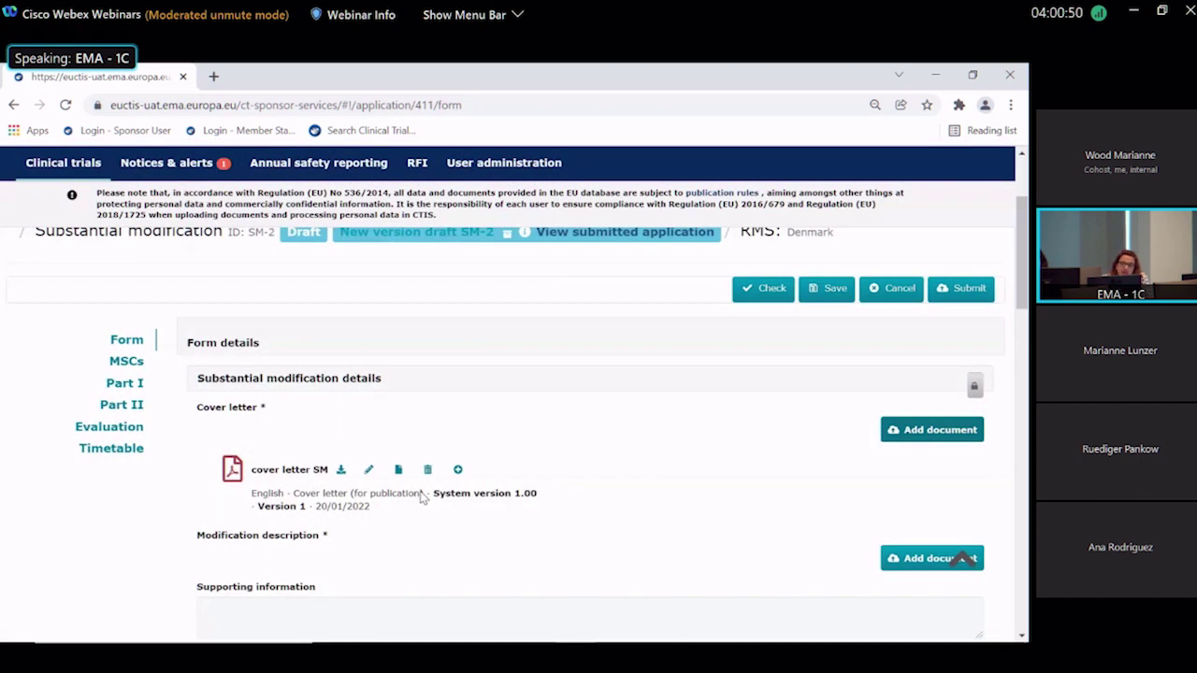
{"action": "left_click_drag", "start_coordinate": [358, 492], "coordinate": [421, 495]}
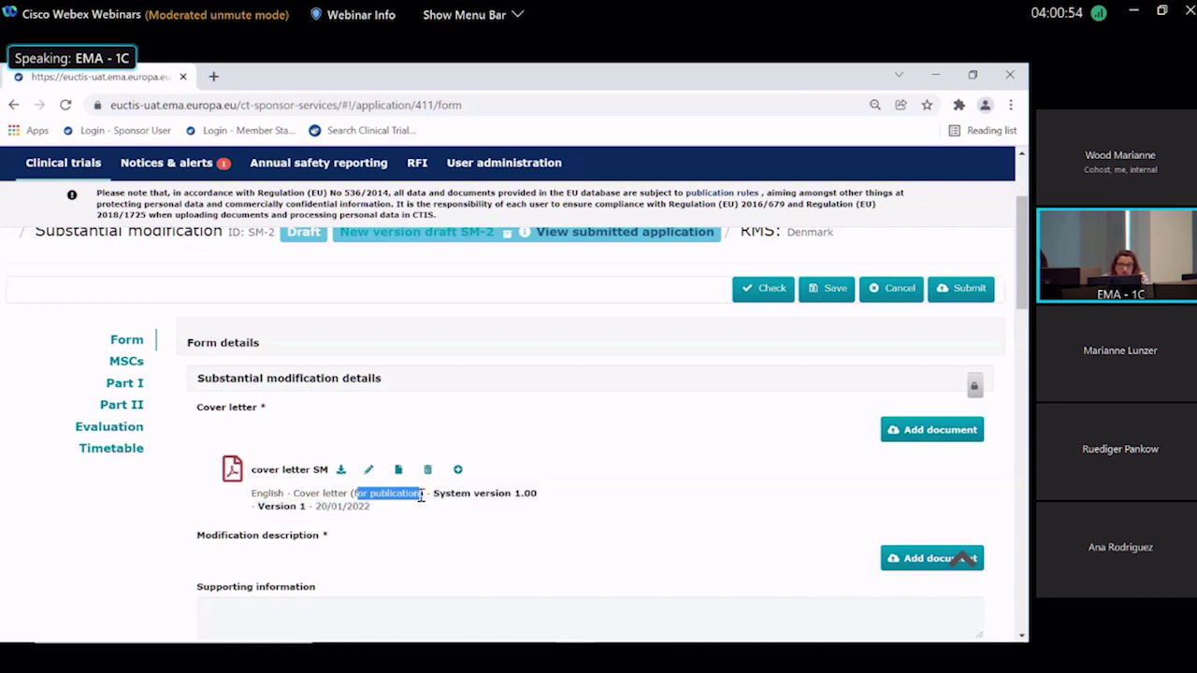
{"action": "left_click", "coordinate": [458, 471]}
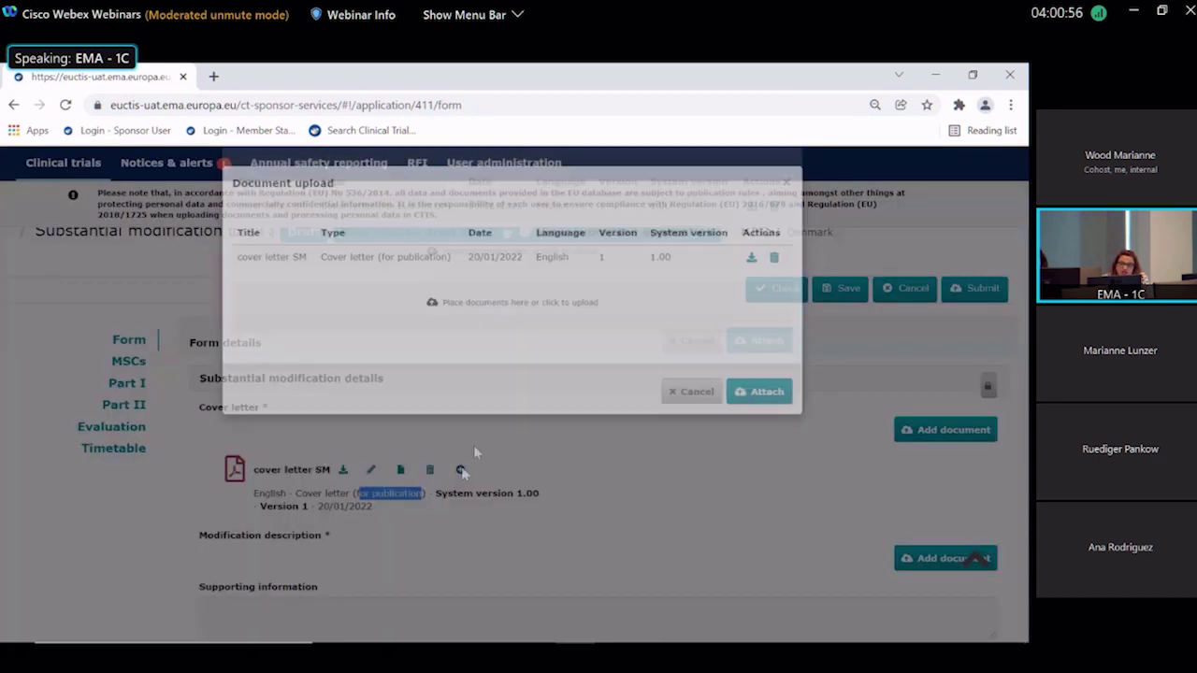
{"action": "left_click", "coordinate": [499, 318]}
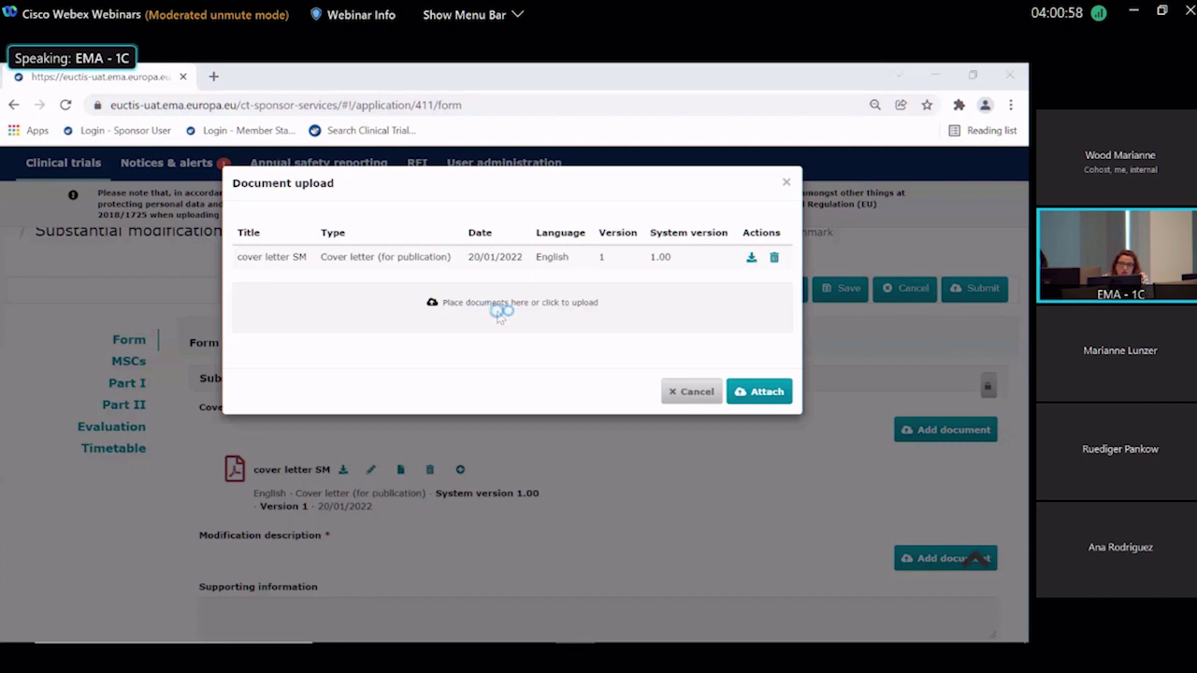
{"action": "left_click", "coordinate": [178, 354]}
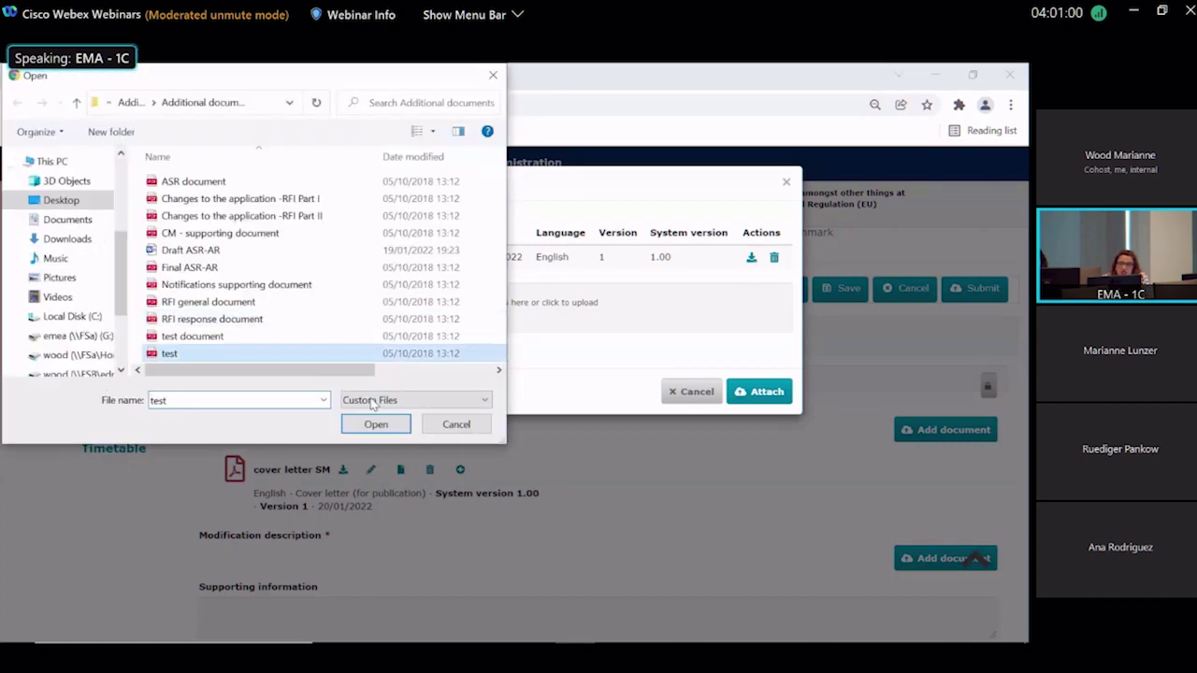
{"action": "left_click", "coordinate": [374, 400]}
{"action": "left_click", "coordinate": [370, 416]}
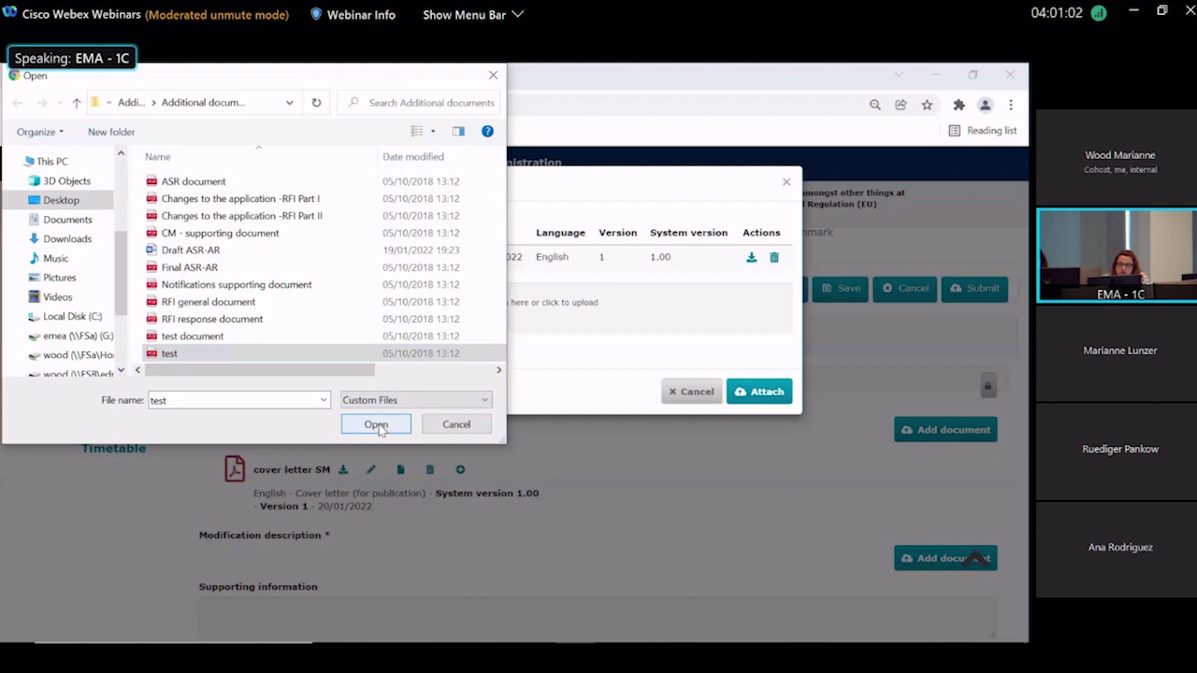
{"action": "left_click", "coordinate": [377, 421]}
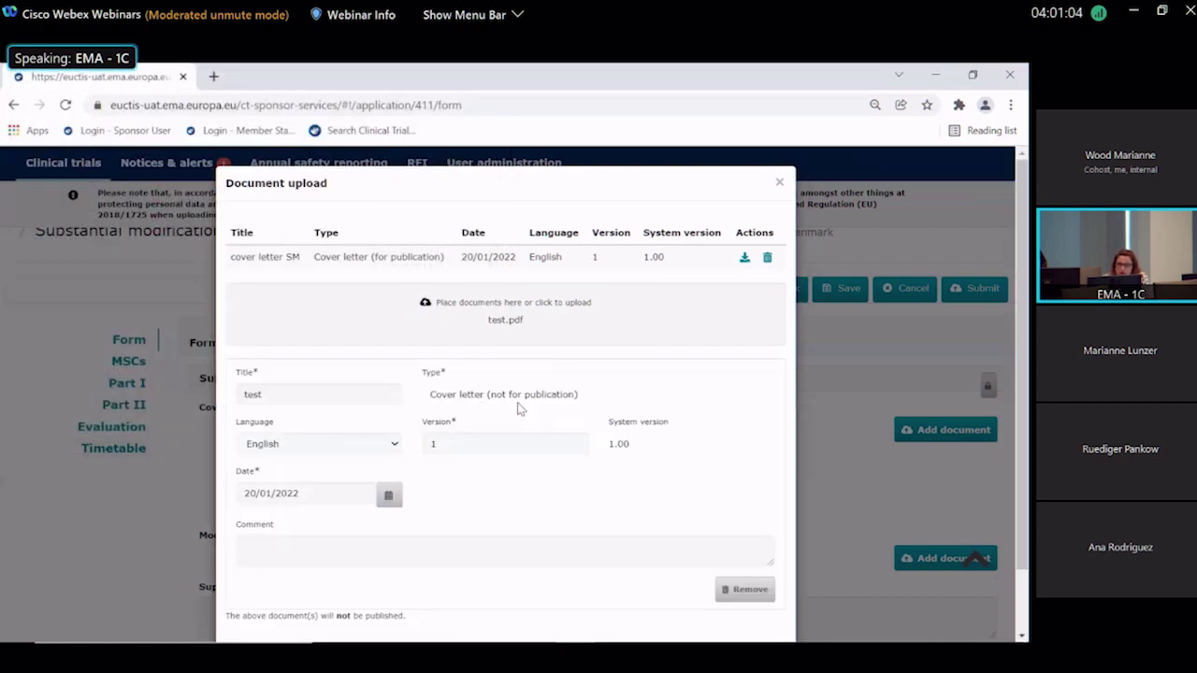
{"action": "scroll", "coordinate": [542, 412], "scroll_direction": "down", "scroll_amount": 2}
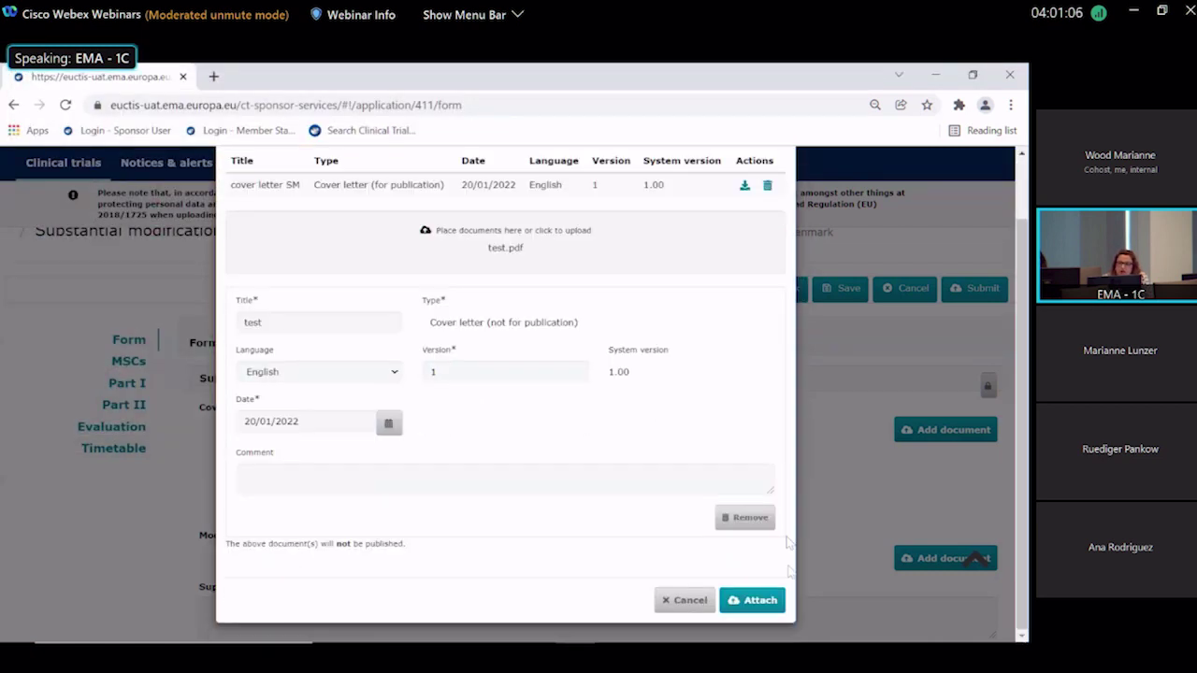
{"action": "left_click", "coordinate": [689, 601]}
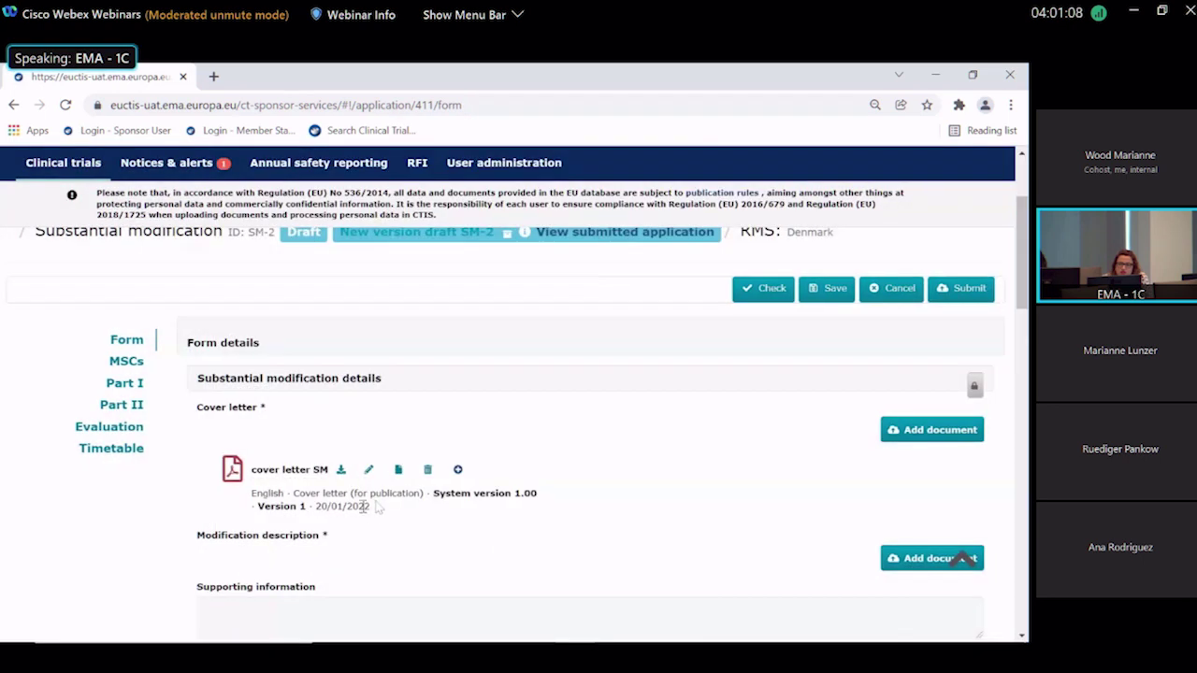
{"action": "scroll", "coordinate": [369, 515], "scroll_direction": "down", "scroll_amount": 1}
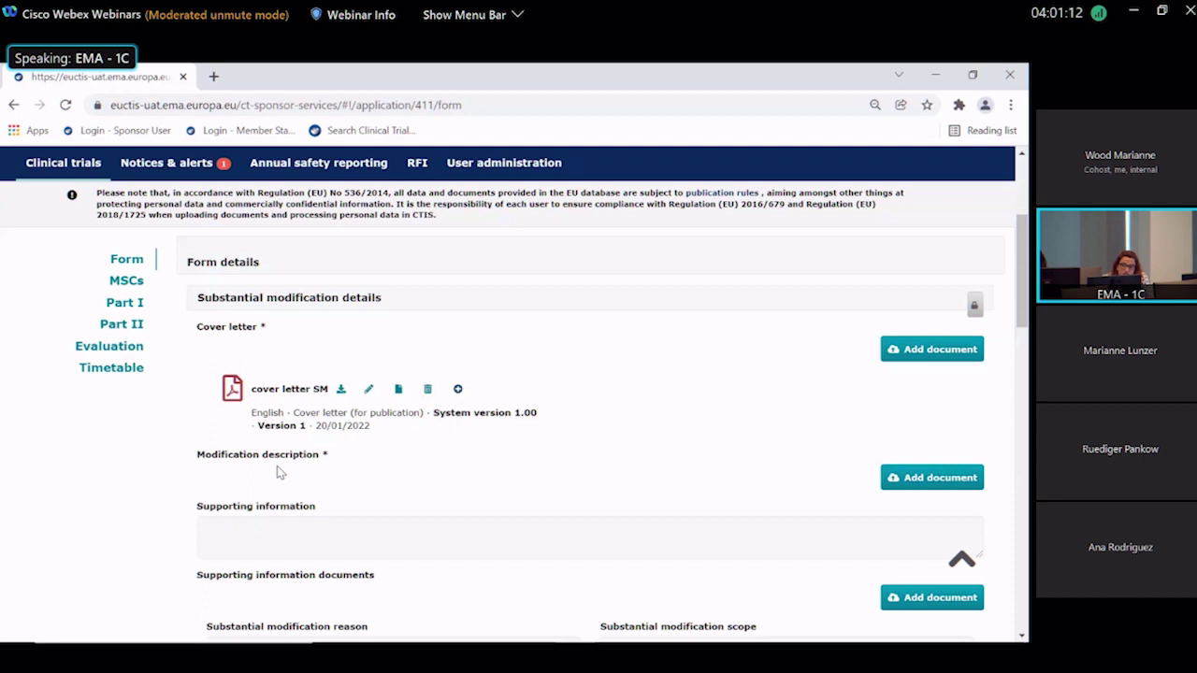
{"action": "scroll", "coordinate": [241, 469], "scroll_direction": "down", "scroll_amount": 1}
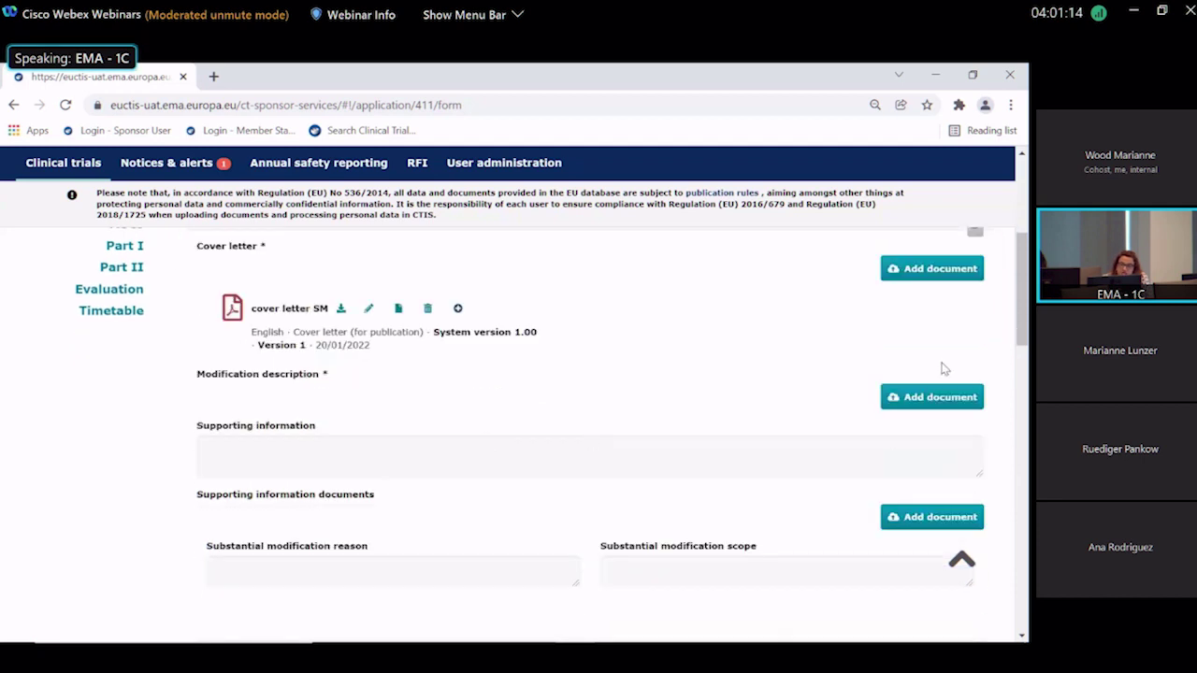
Step: Upload the 'test' PDF as SM-2's modification description, titled 'modification description sm', and attach it
{"action": "left_click", "coordinate": [943, 396]}
{"action": "left_click", "coordinate": [493, 236]}
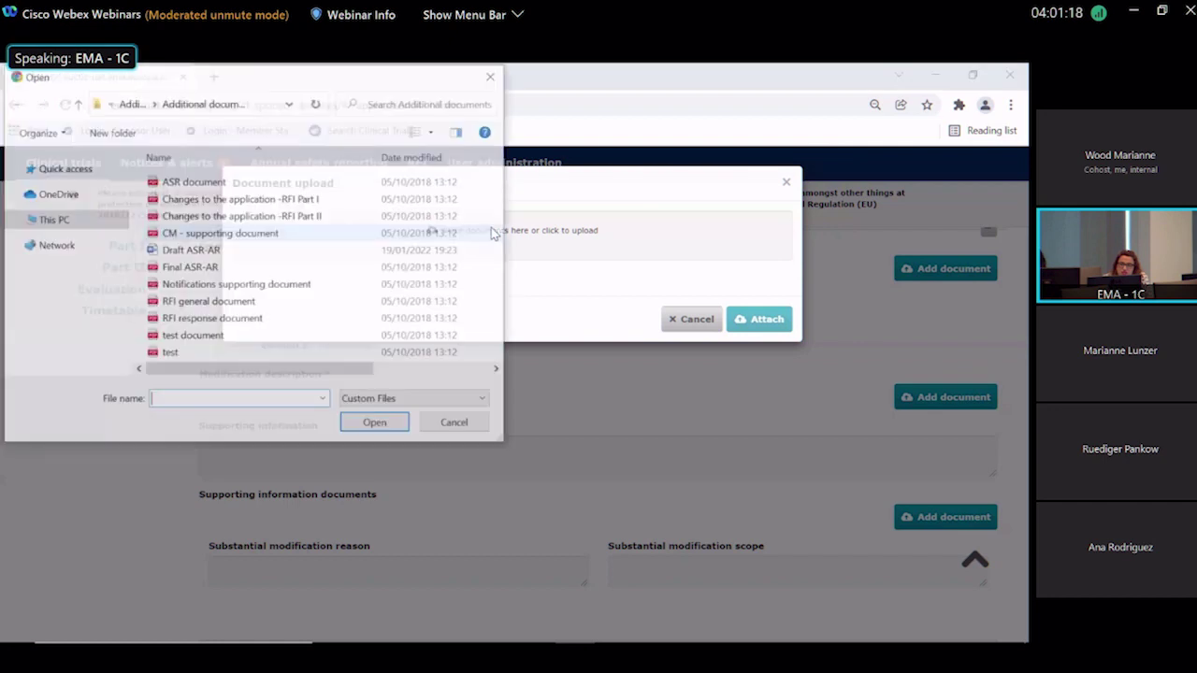
{"action": "left_click", "coordinate": [192, 353]}
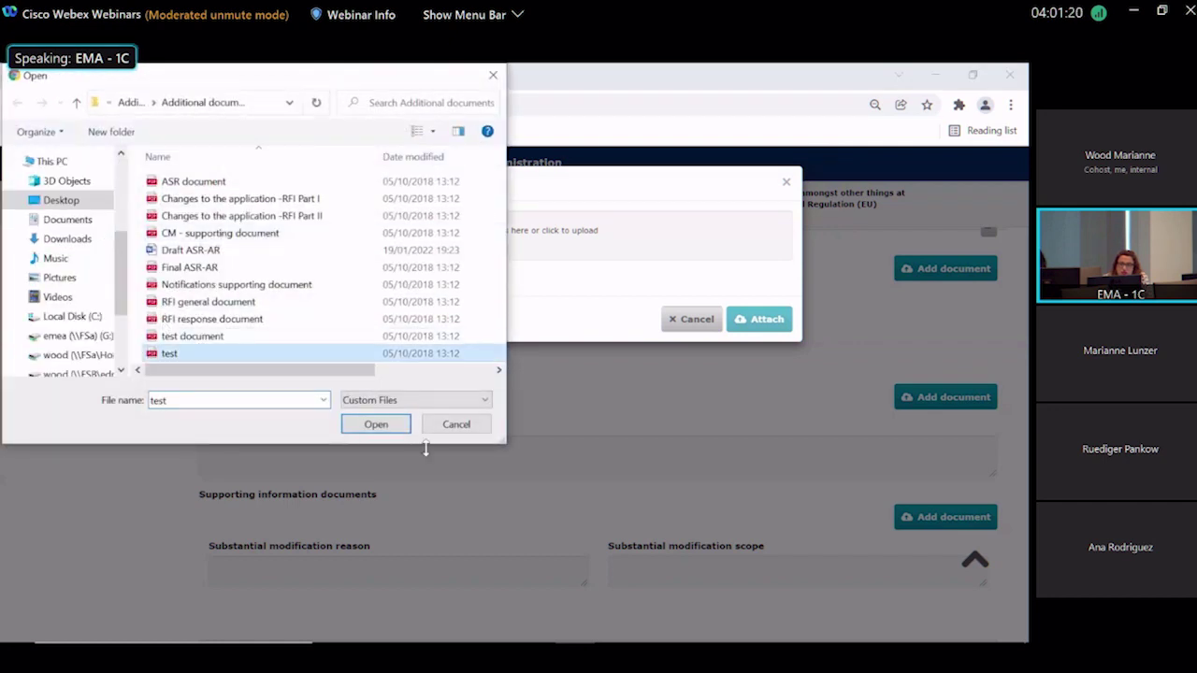
{"action": "left_click", "coordinate": [376, 424]}
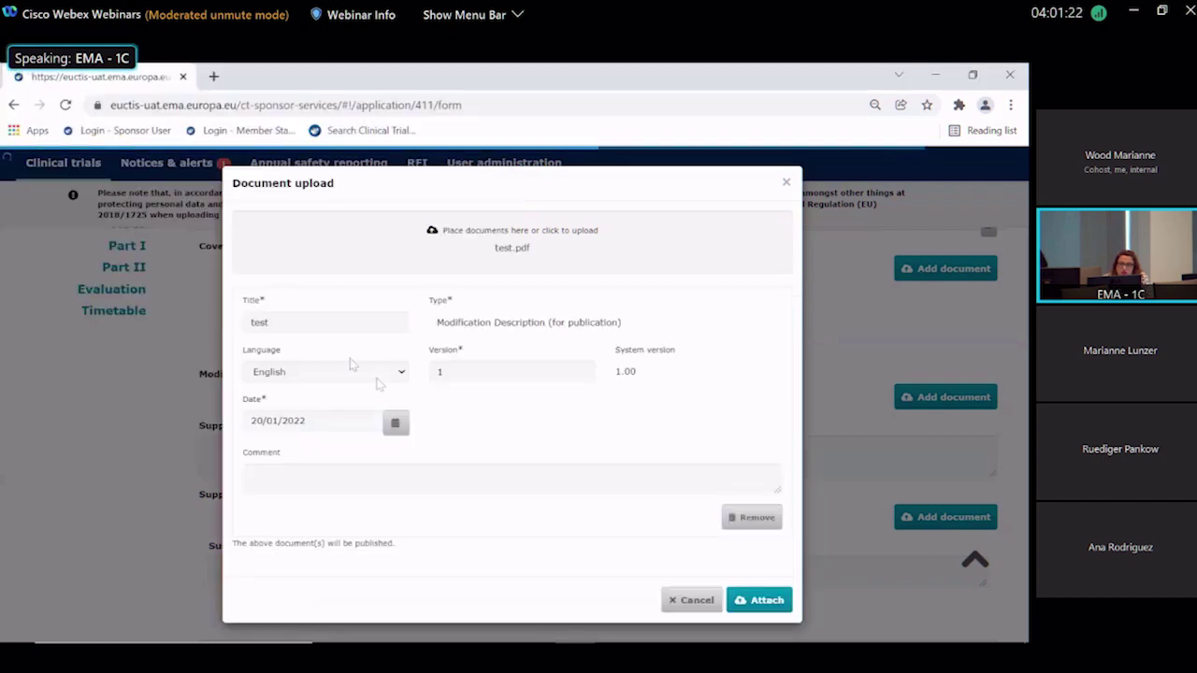
{"action": "left_click", "coordinate": [341, 324]}
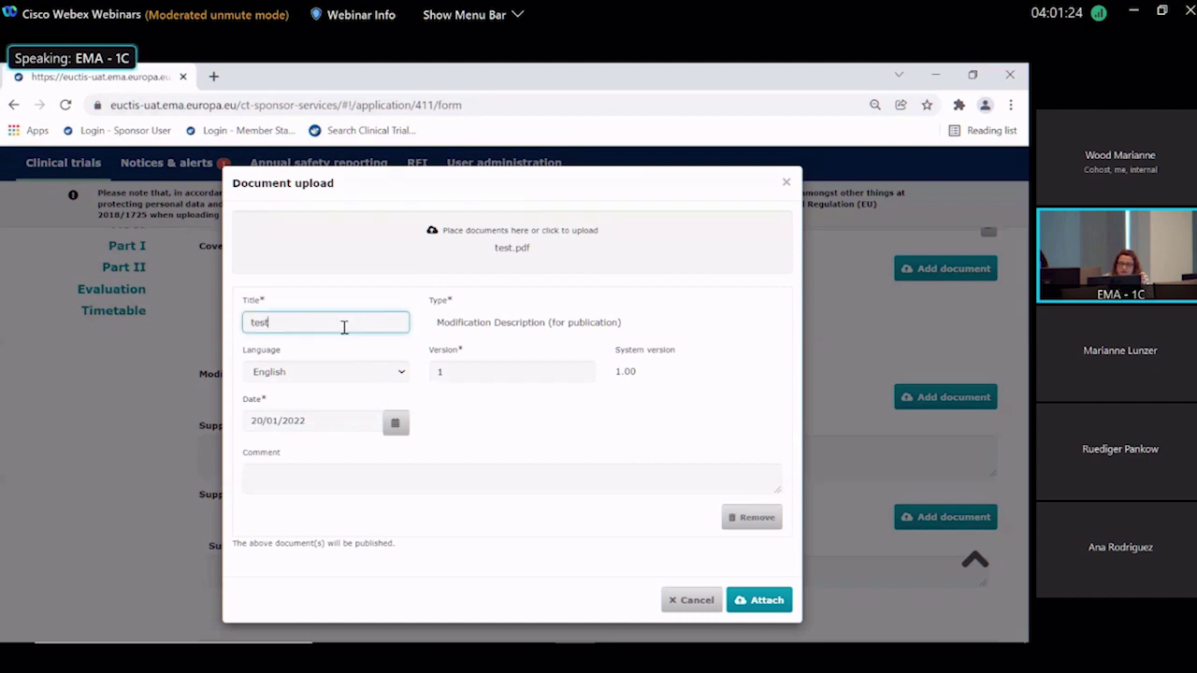
{"action": "key", "text": "BackSpace"}
{"action": "type", "text": "modification description sm"}
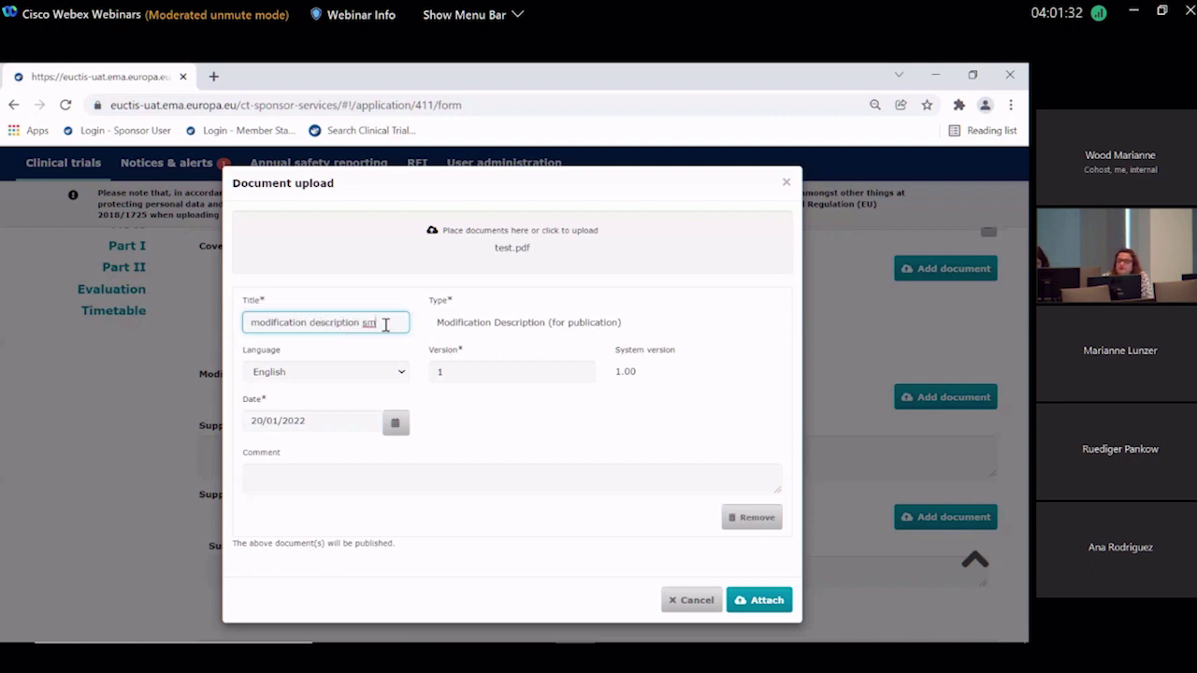
{"action": "left_click", "coordinate": [760, 600]}
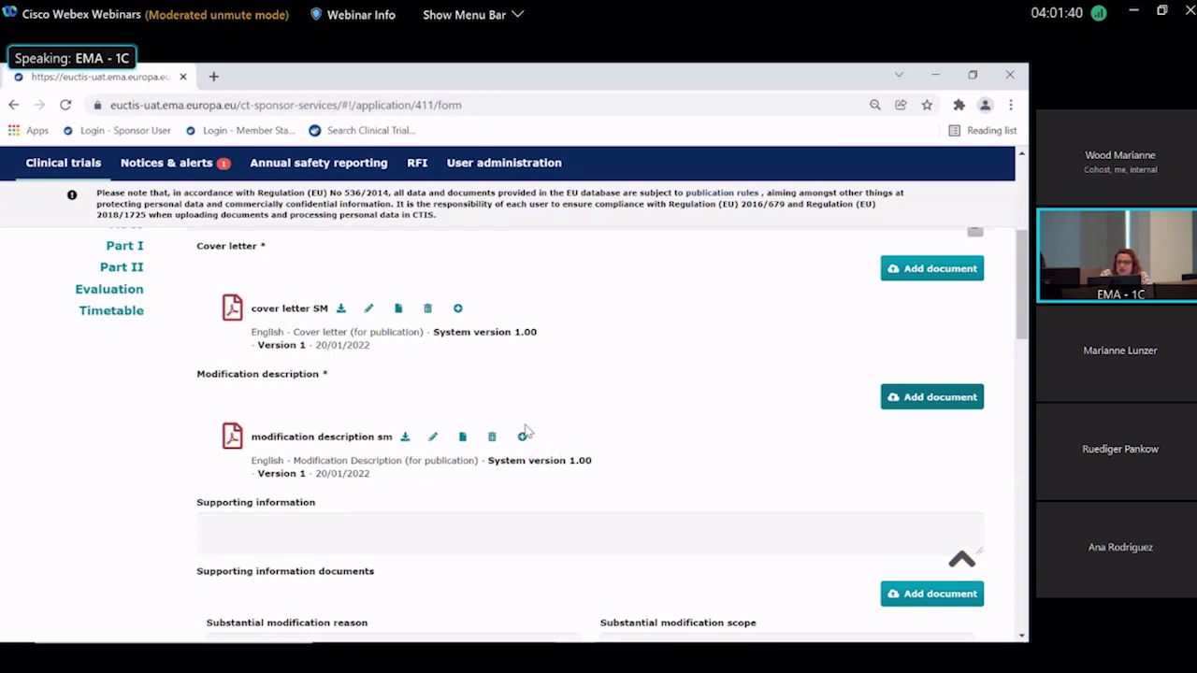
Step: Browse the modification reason list and Part I scope options, closing both without selecting anything
{"action": "scroll", "coordinate": [525, 430], "scroll_direction": "down", "scroll_amount": 3}
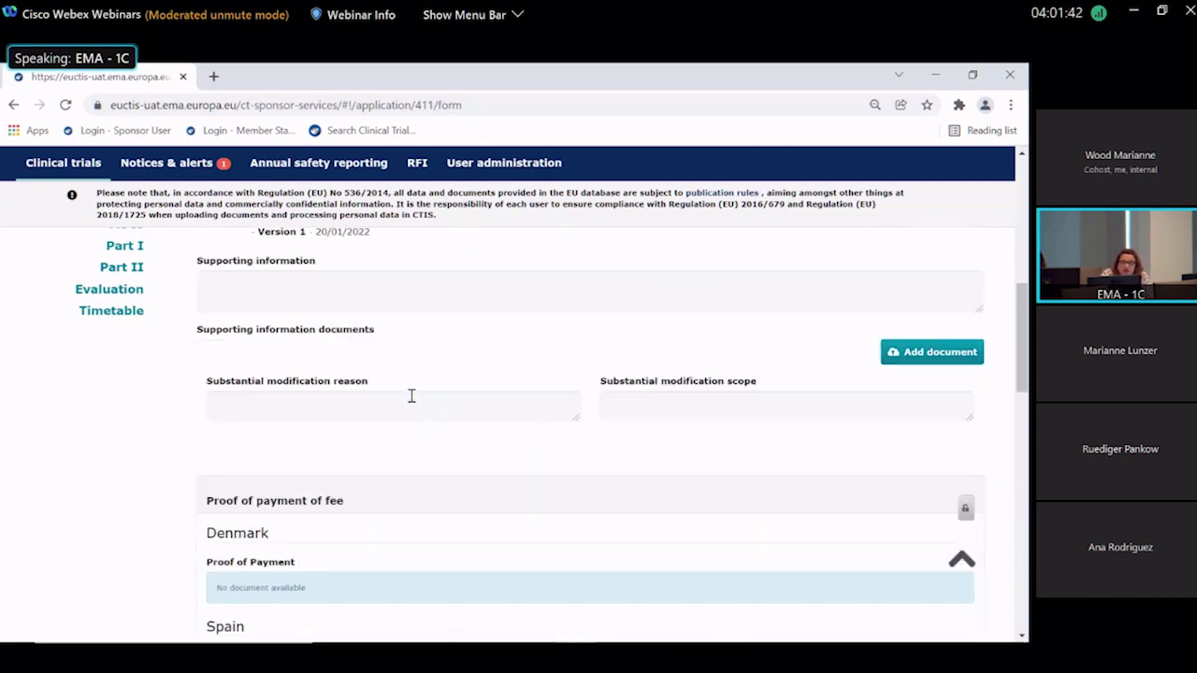
{"action": "left_click", "coordinate": [293, 401]}
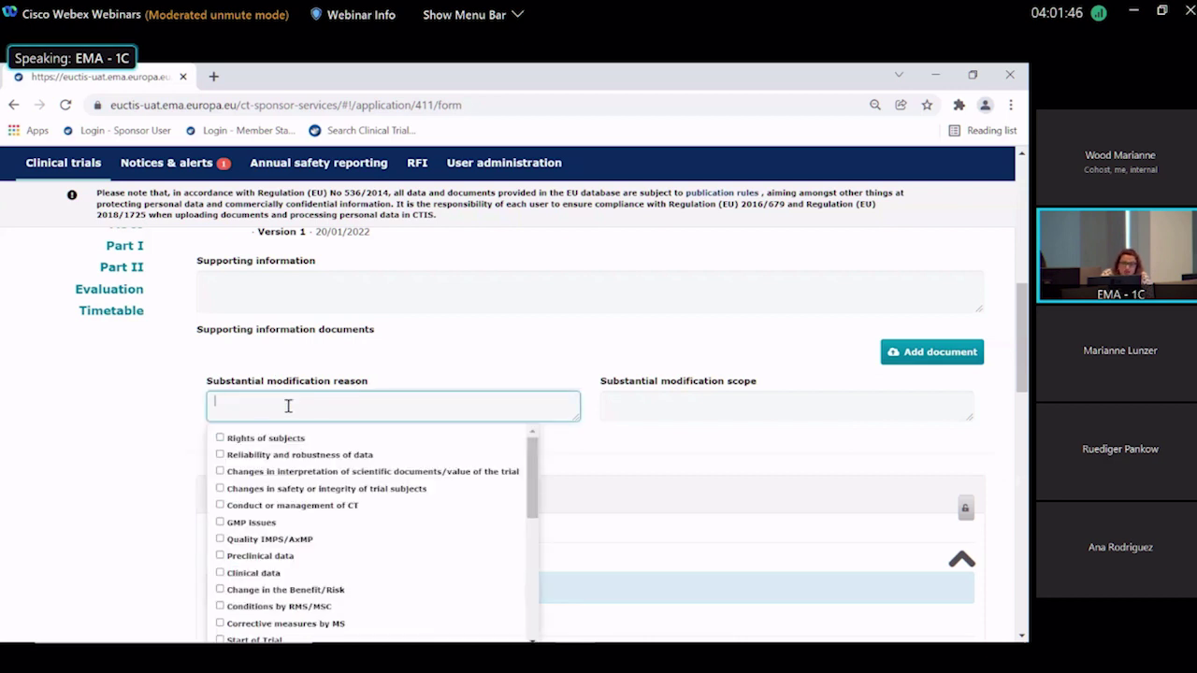
{"action": "scroll", "coordinate": [364, 509], "scroll_direction": "down", "scroll_amount": 2}
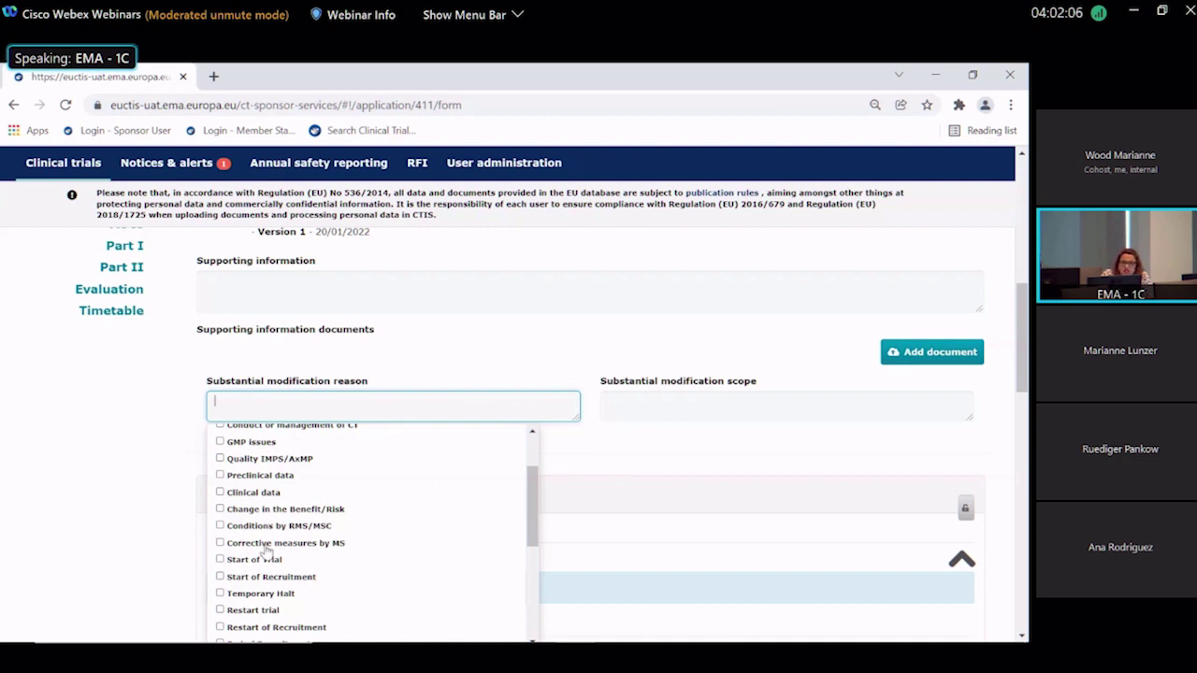
{"action": "left_click", "coordinate": [682, 401]}
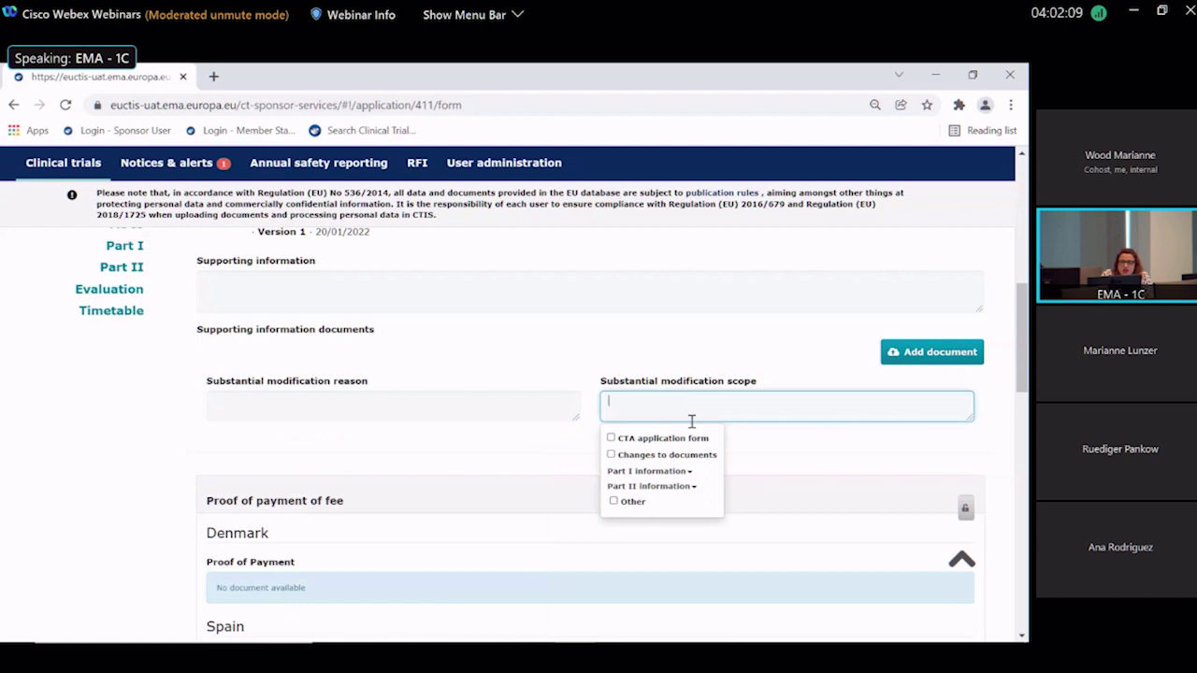
{"action": "left_click", "coordinate": [692, 474]}
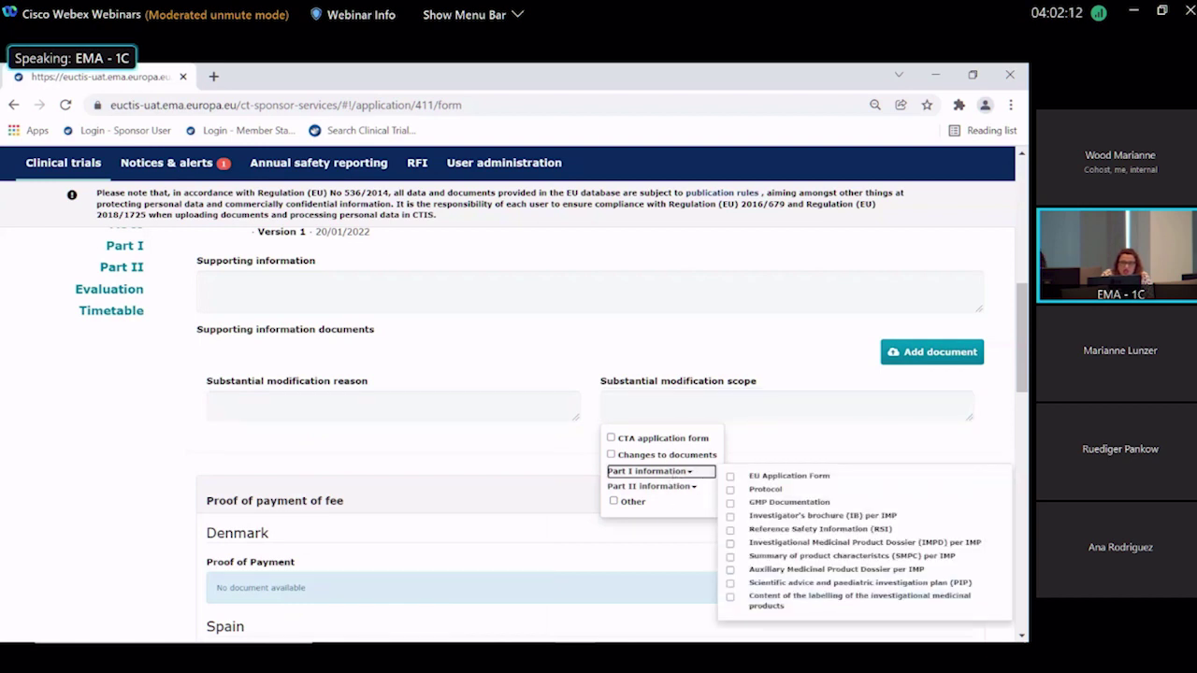
{"action": "left_click", "coordinate": [811, 452]}
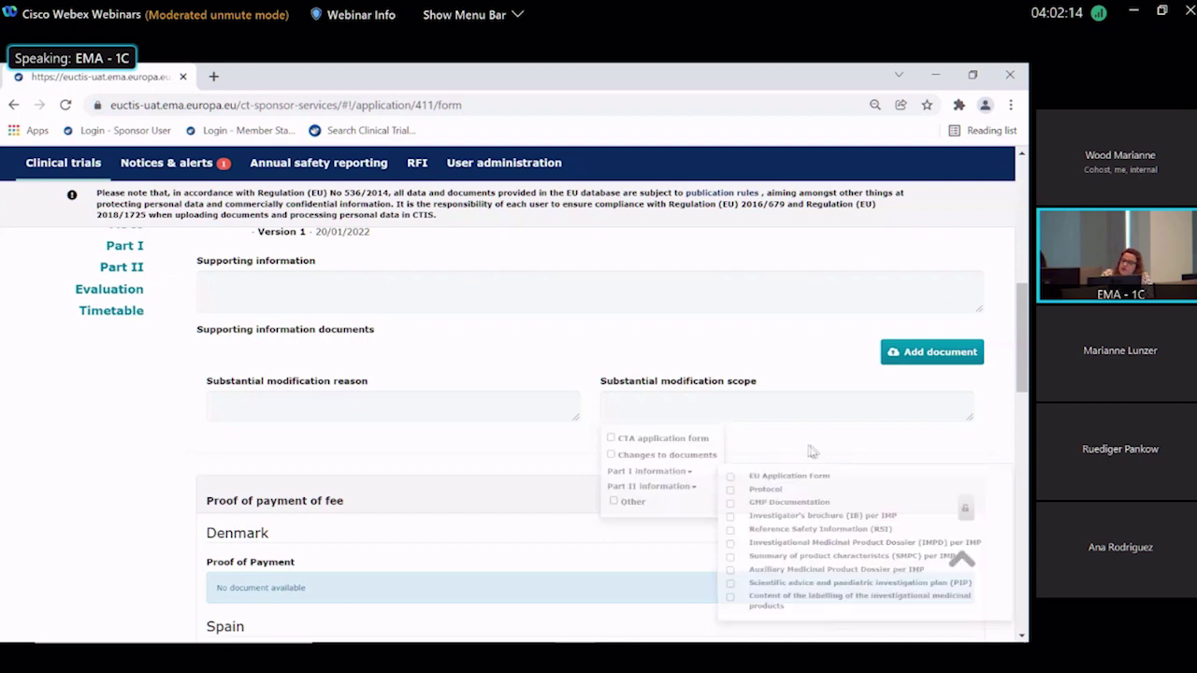
{"action": "scroll", "coordinate": [665, 420], "scroll_direction": "down", "scroll_amount": 2}
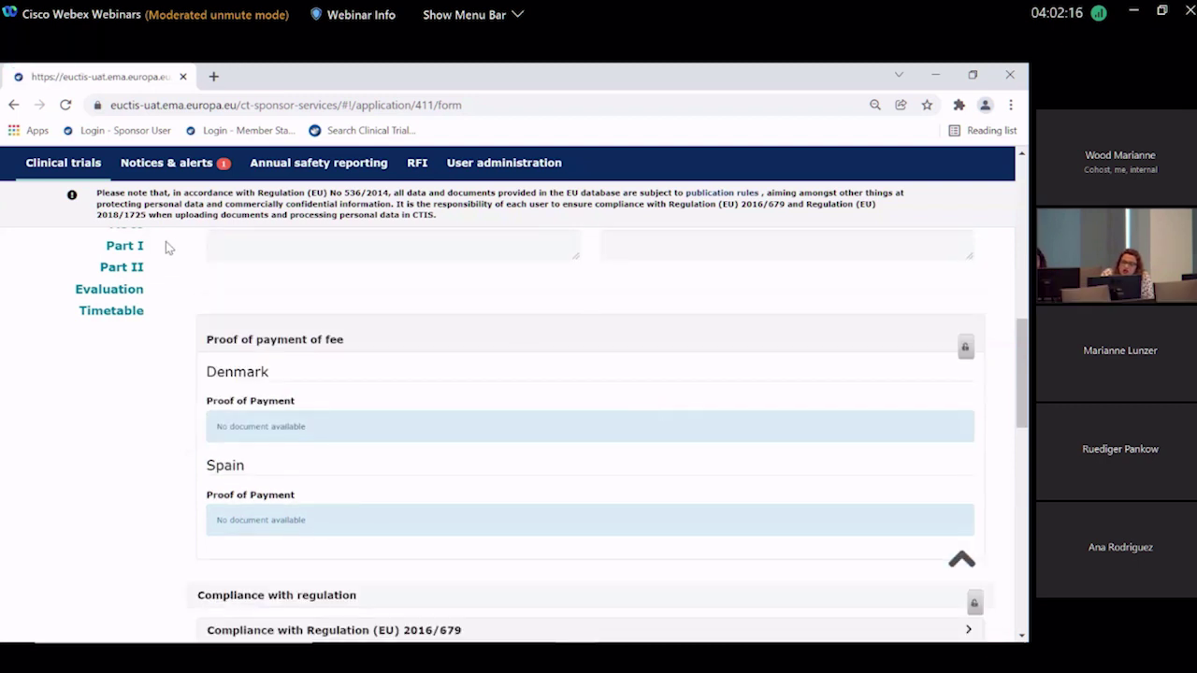
{"action": "scroll", "coordinate": [327, 452], "scroll_direction": "down", "scroll_amount": 4}
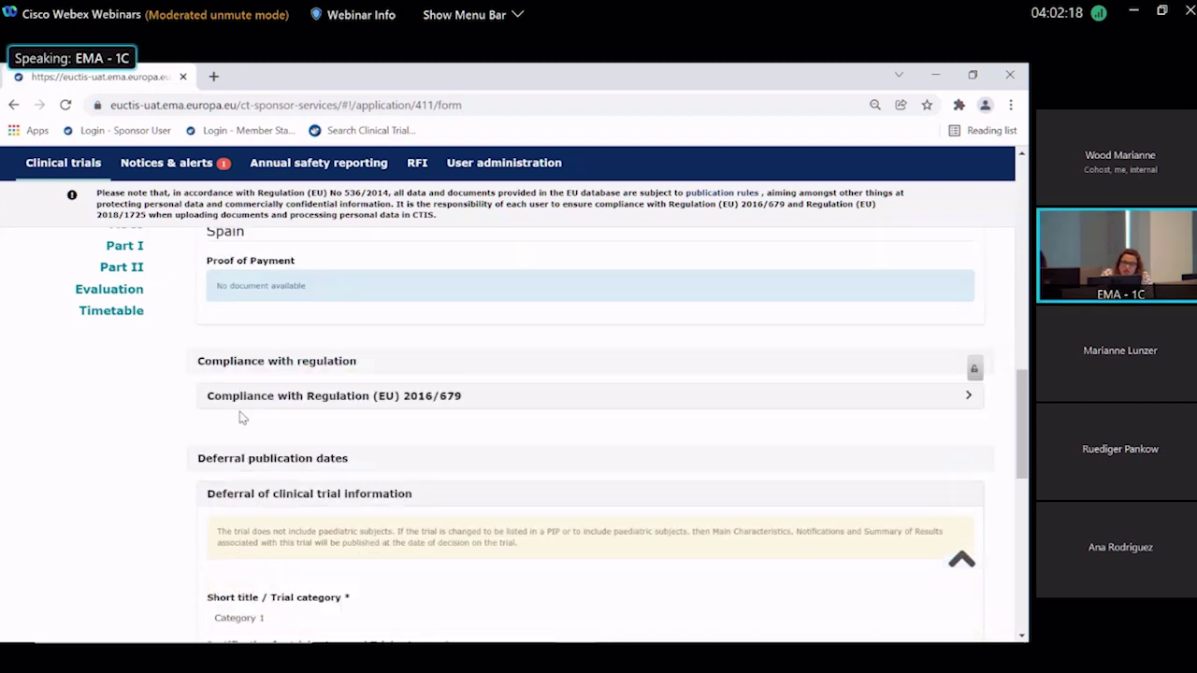
{"action": "scroll", "coordinate": [126, 352], "scroll_direction": "down", "scroll_amount": 2}
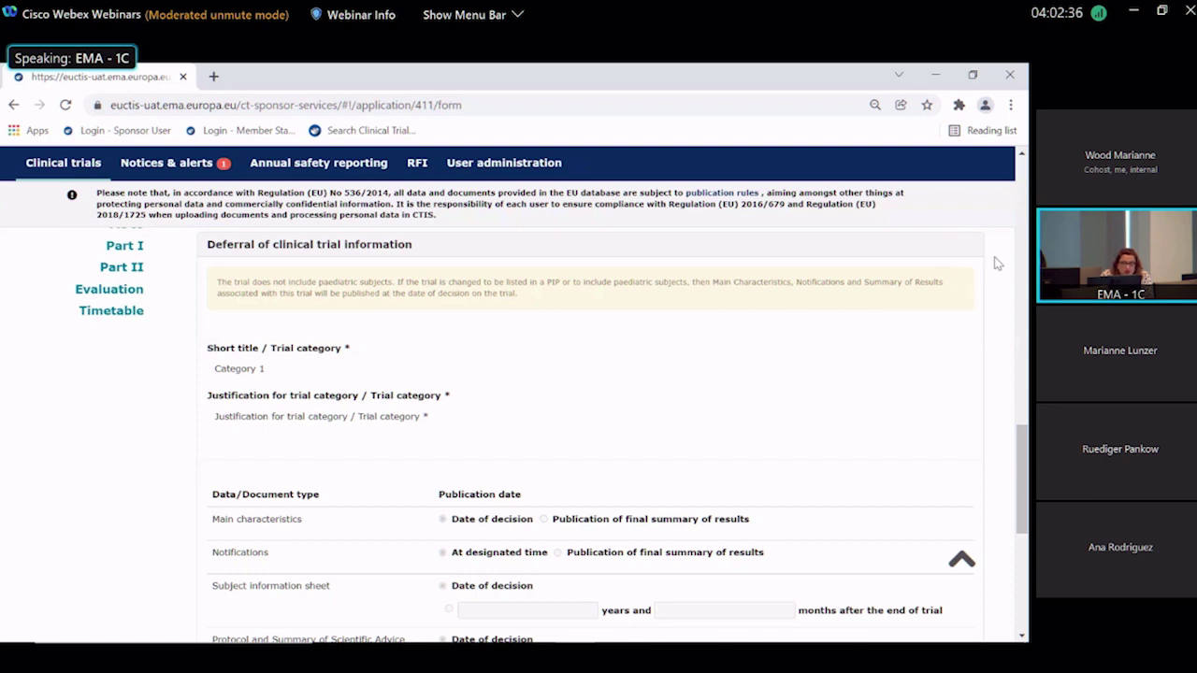
{"action": "scroll", "coordinate": [590, 518], "scroll_direction": "down", "scroll_amount": 1}
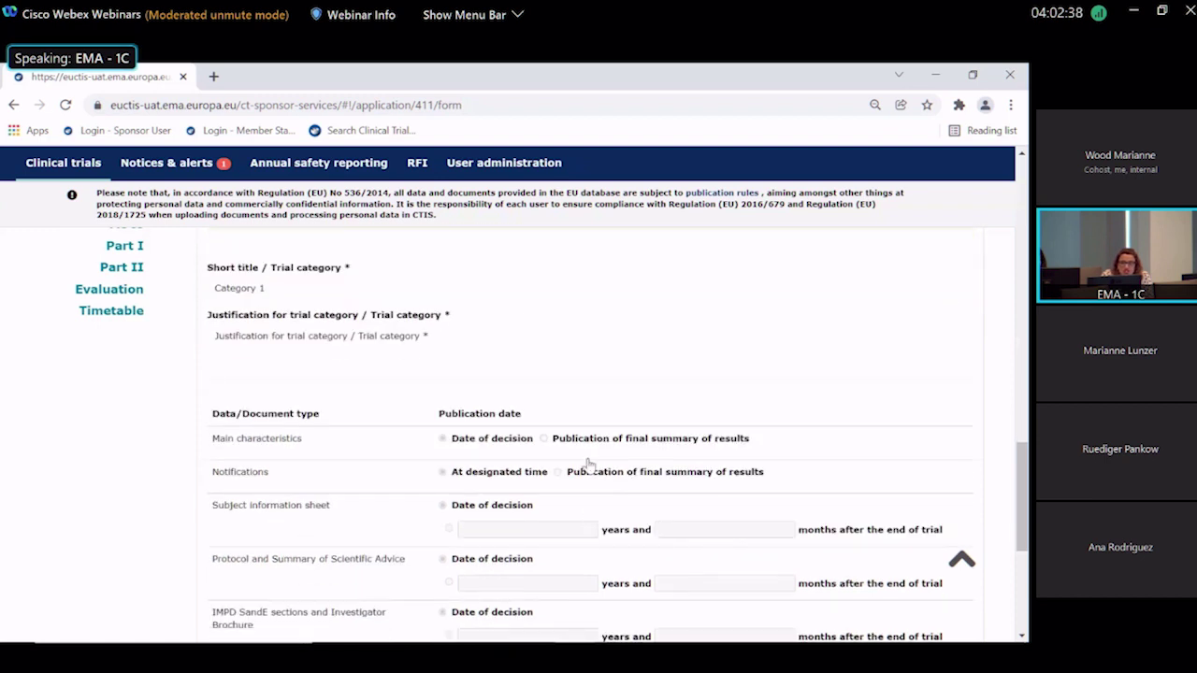
{"action": "scroll", "coordinate": [589, 465], "scroll_direction": "down", "scroll_amount": 2}
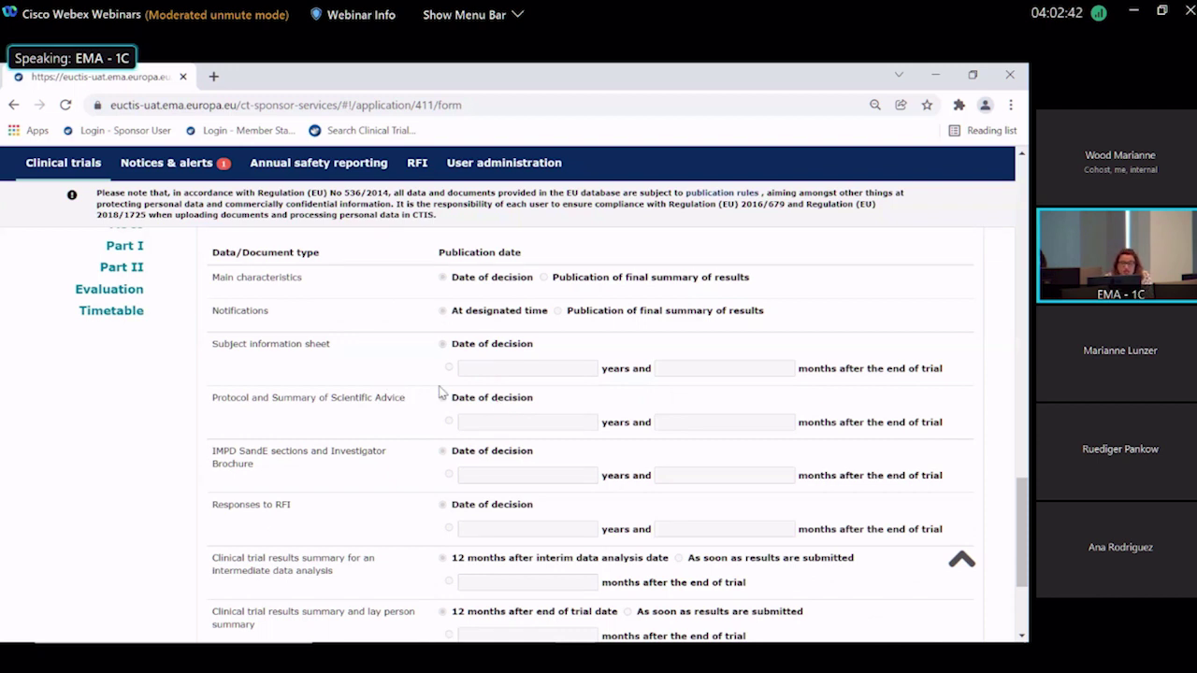
{"action": "scroll", "coordinate": [468, 387], "scroll_direction": "down", "scroll_amount": 3}
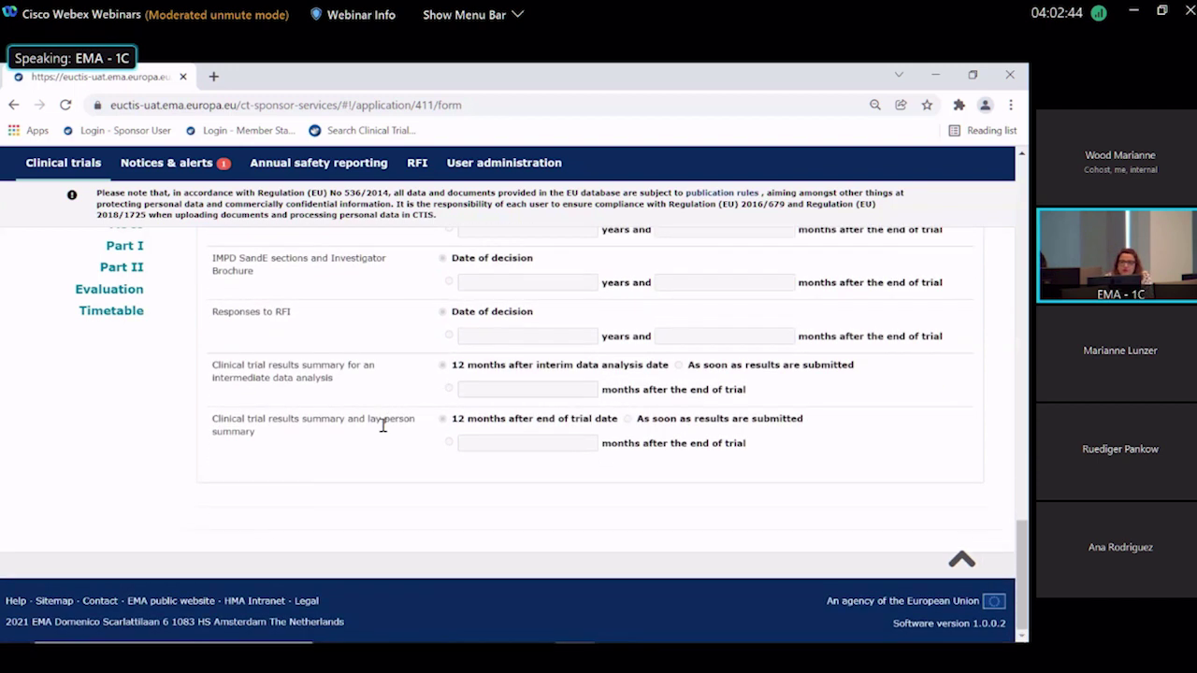
{"action": "scroll", "coordinate": [383, 426], "scroll_direction": "up", "scroll_amount": 7}
{"action": "scroll", "coordinate": [383, 432], "scroll_direction": "up", "scroll_amount": 10}
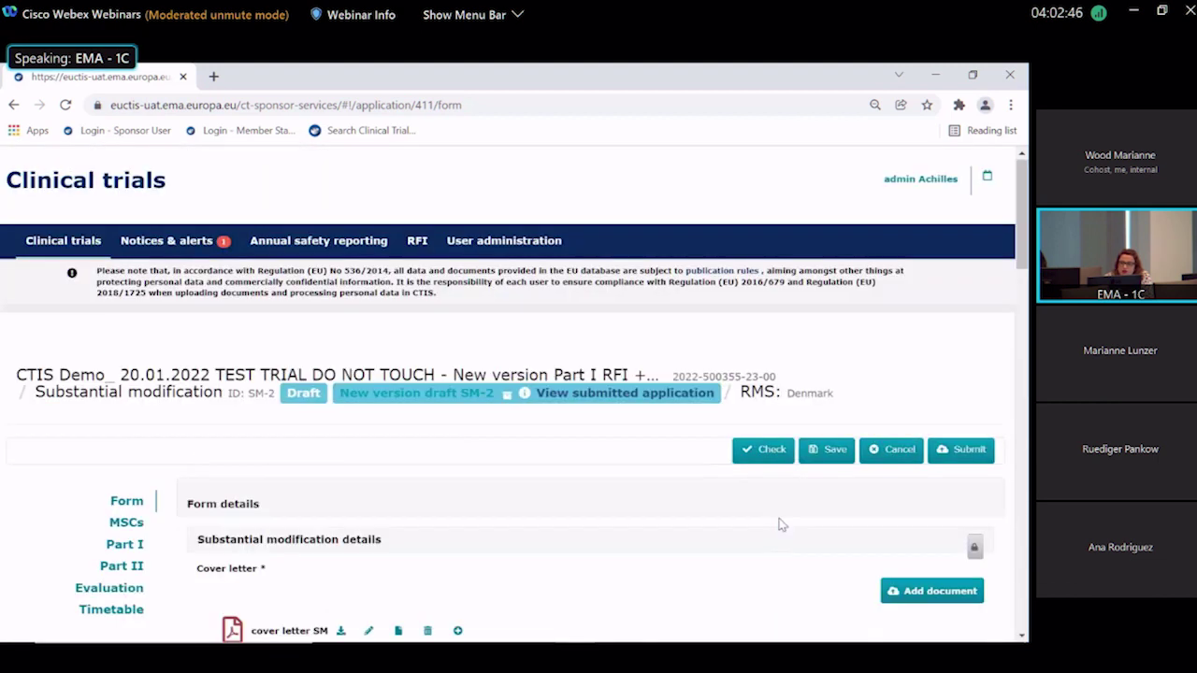
Step: Save the SM-2 draft, then unlock and re-lock the MSC table showing Denmark 25 and Spain 56 subjects
{"action": "left_click", "coordinate": [974, 551]}
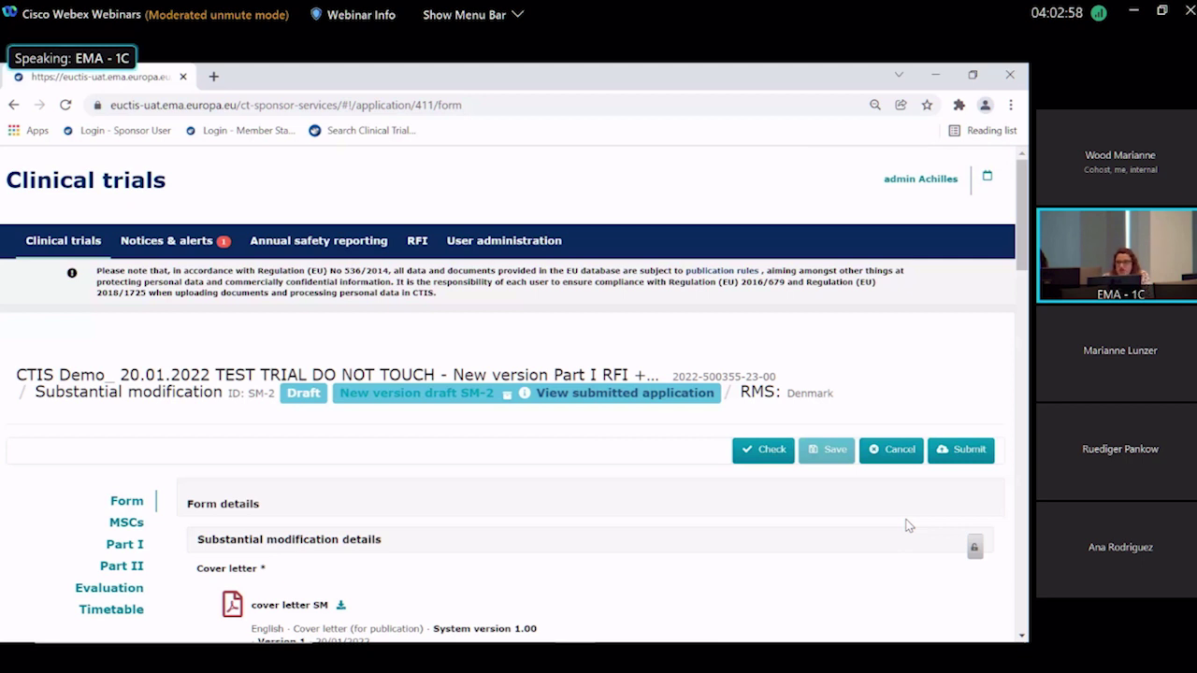
{"action": "scroll", "coordinate": [905, 525], "scroll_direction": "down", "scroll_amount": 1}
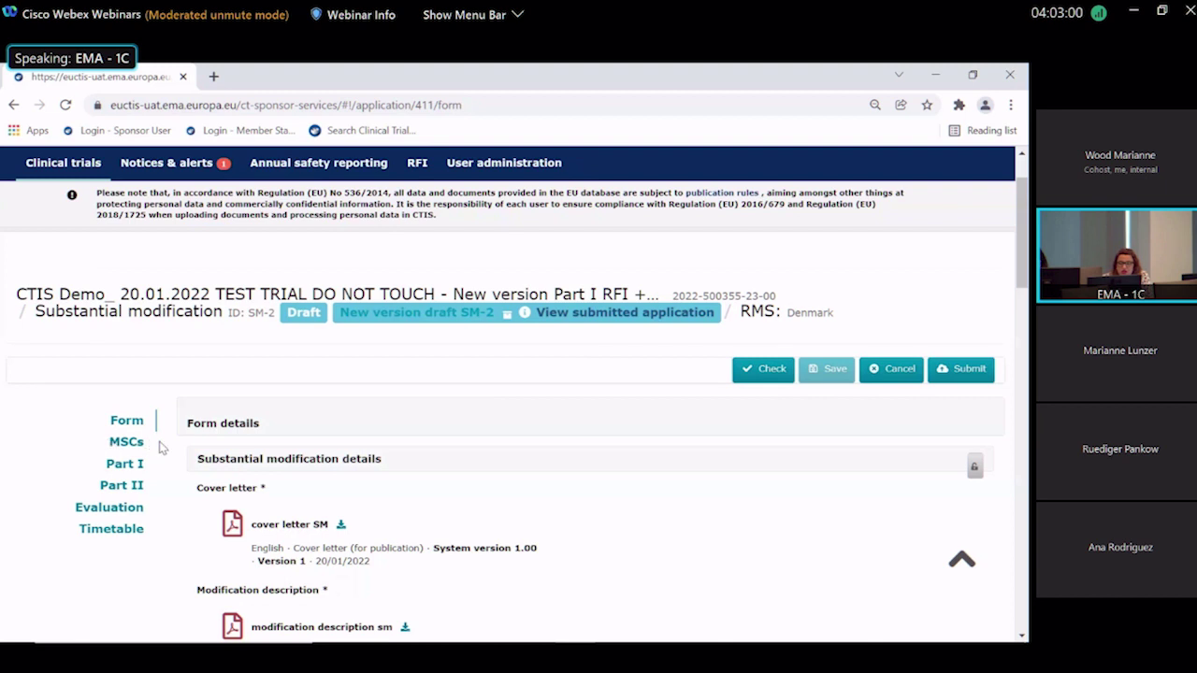
{"action": "left_click", "coordinate": [122, 442]}
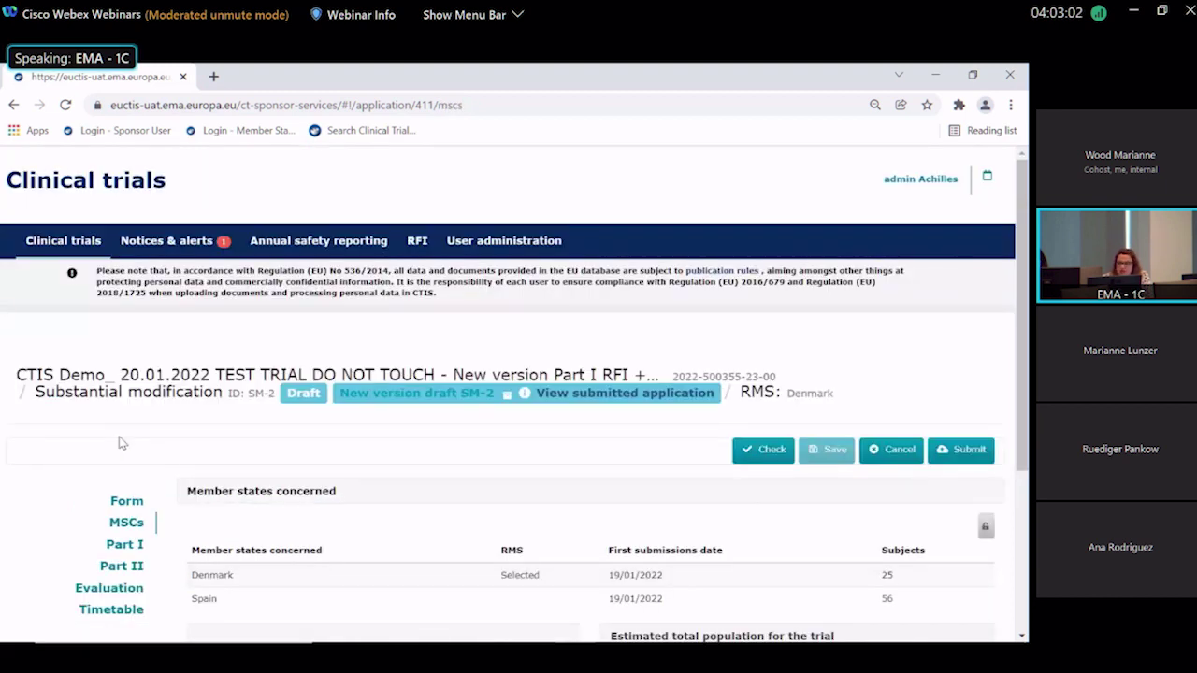
{"action": "scroll", "coordinate": [120, 443], "scroll_direction": "down", "scroll_amount": 1}
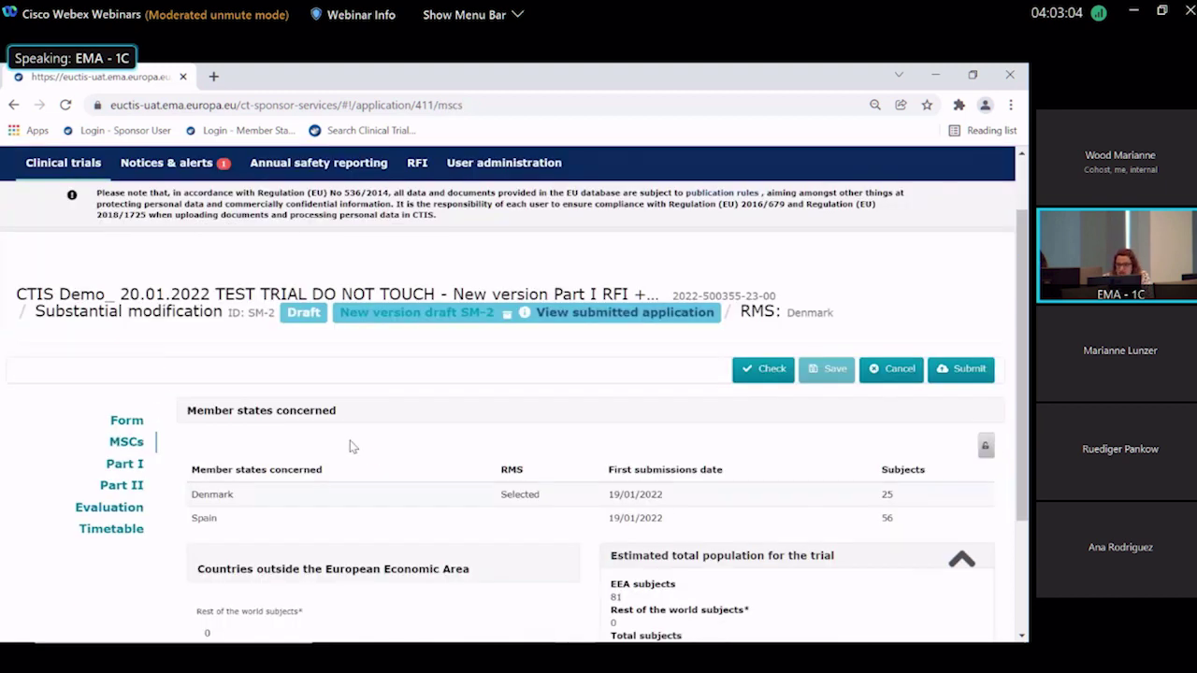
{"action": "scroll", "coordinate": [695, 427], "scroll_direction": "down", "scroll_amount": 1}
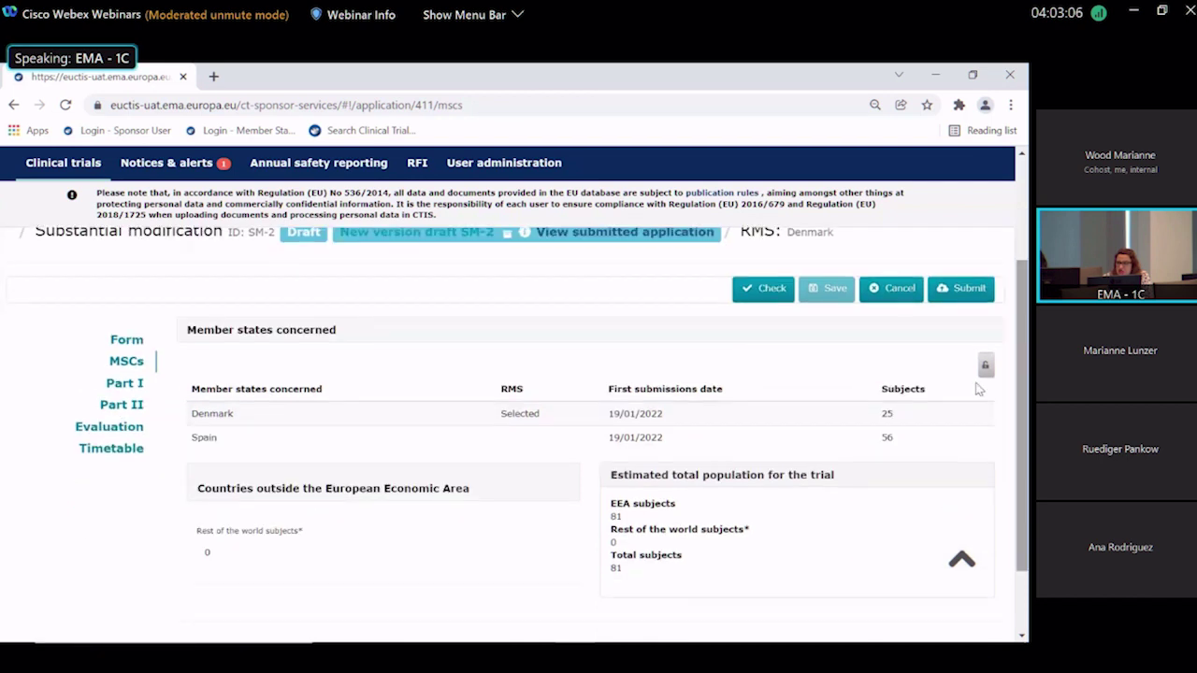
{"action": "left_click", "coordinate": [986, 366]}
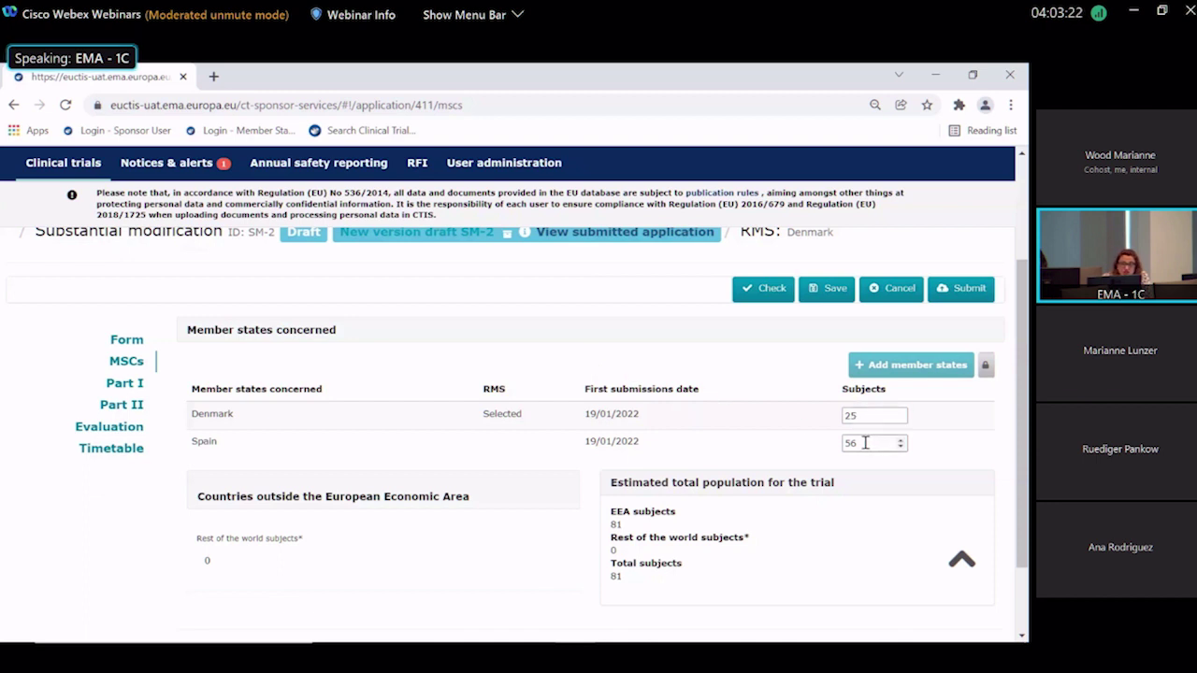
{"action": "scroll", "coordinate": [935, 397], "scroll_direction": "down", "scroll_amount": 2}
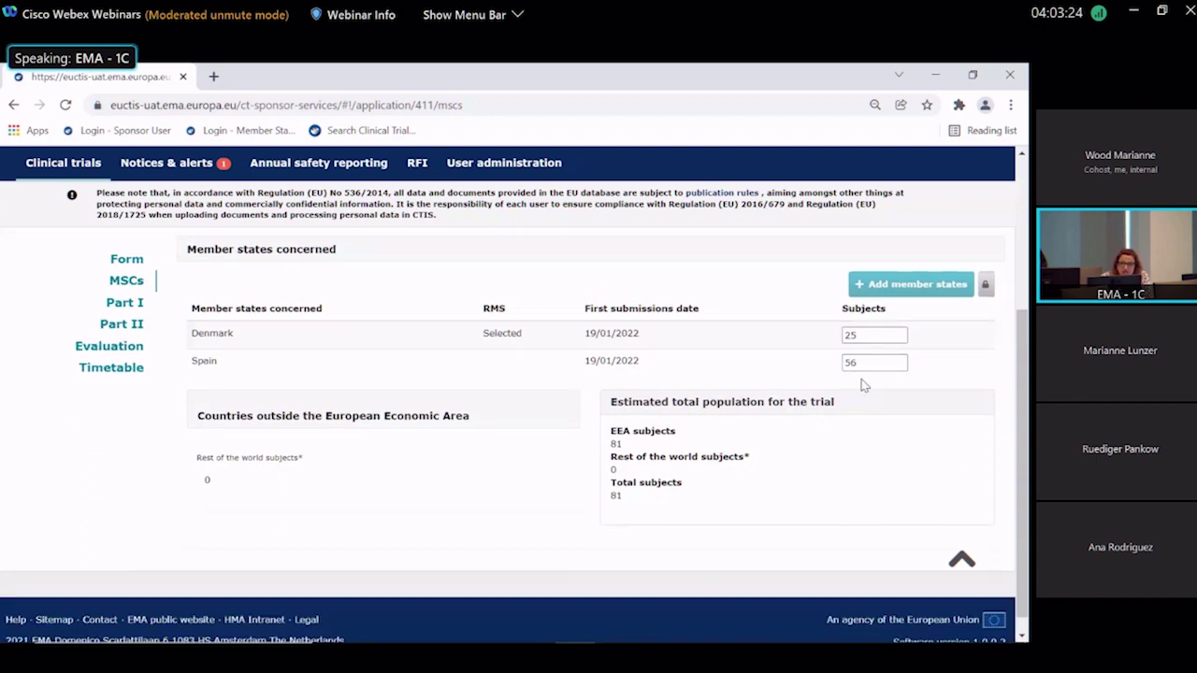
{"action": "scroll", "coordinate": [471, 413], "scroll_direction": "up", "scroll_amount": 2}
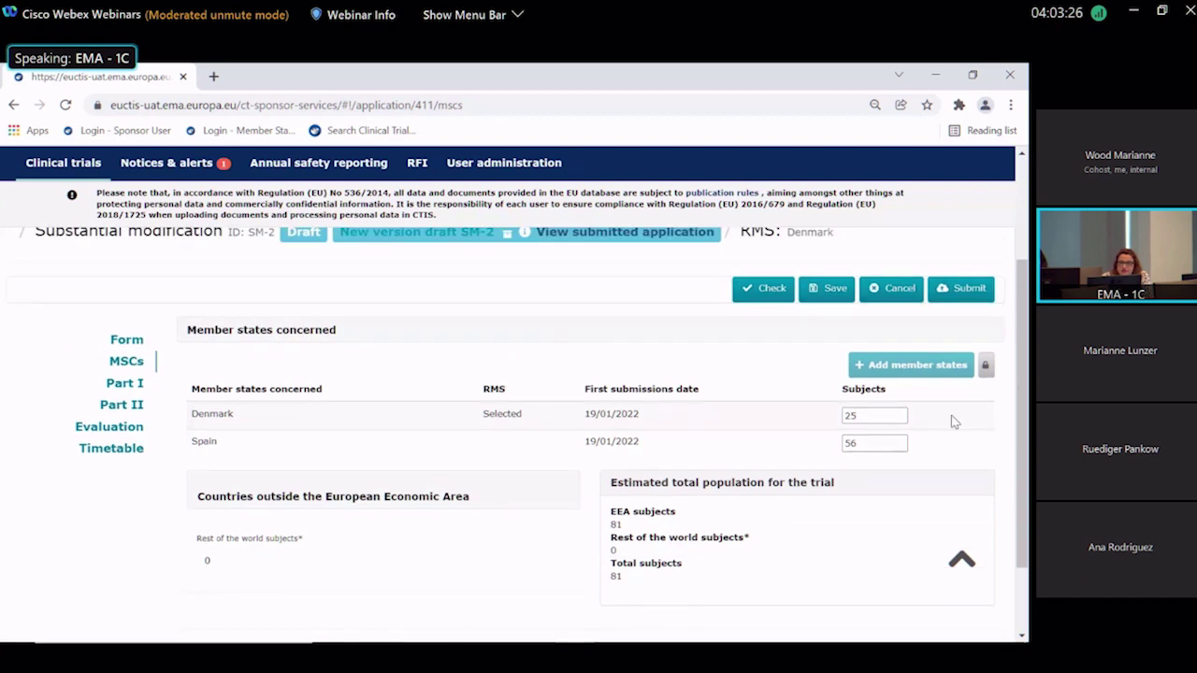
{"action": "left_click", "coordinate": [985, 367]}
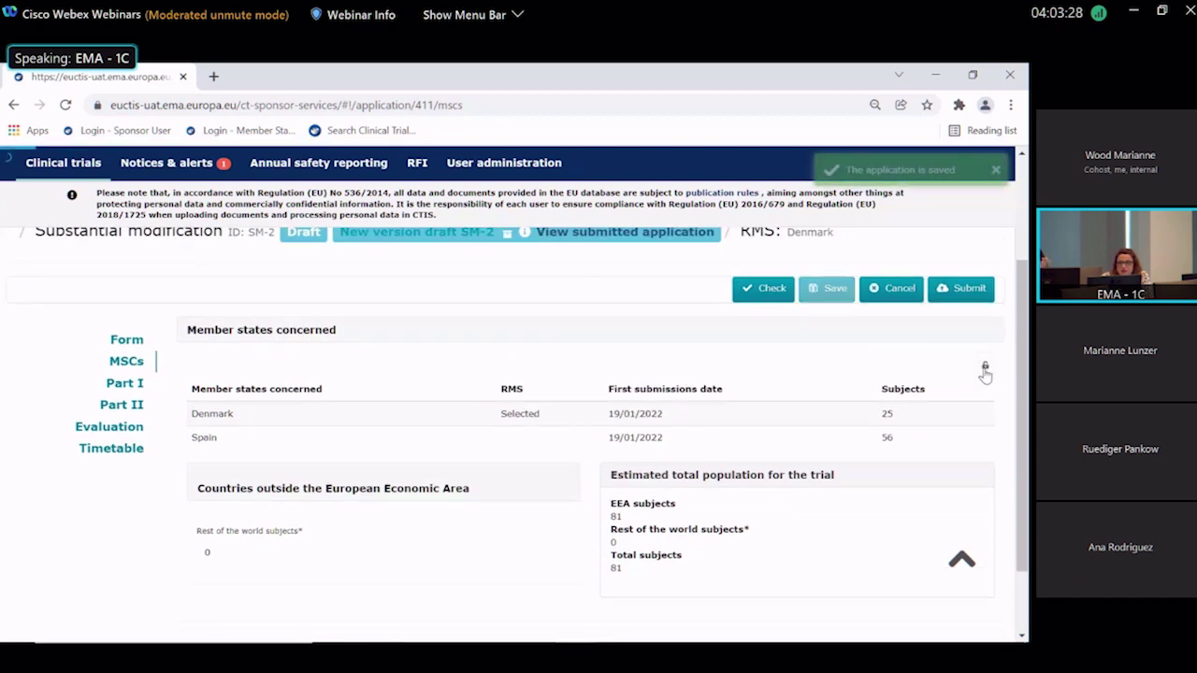
Step: Unlock Part I Trial details and expand the Trial identifiers section
{"action": "left_click", "coordinate": [124, 383]}
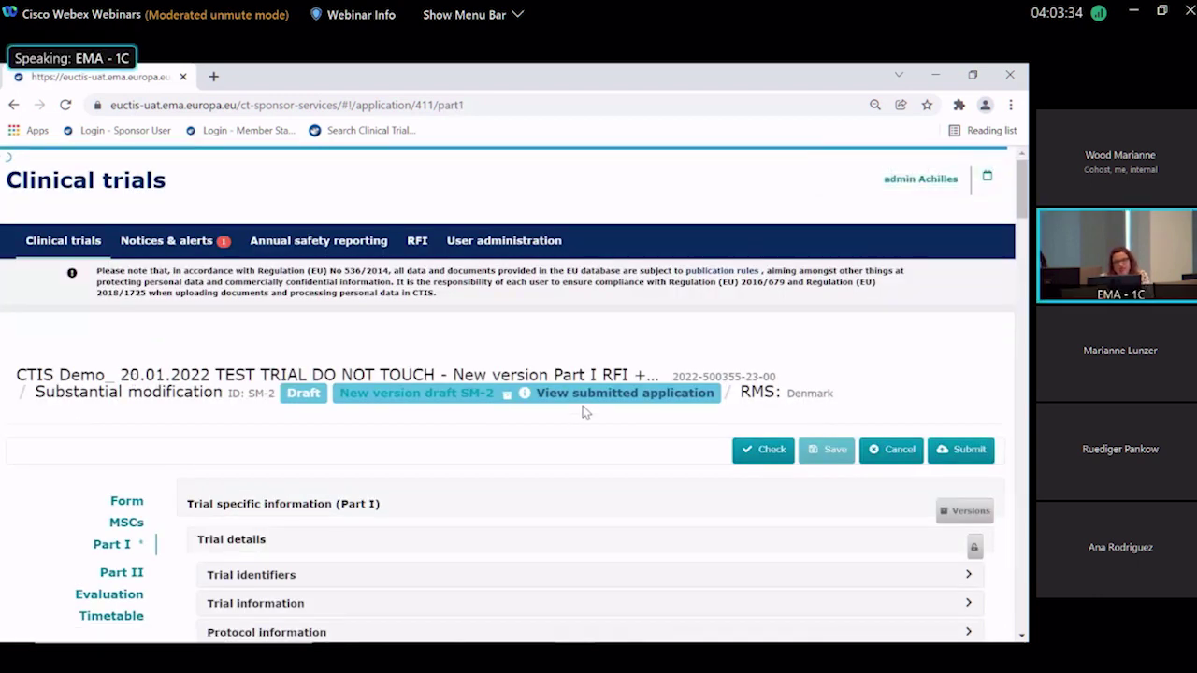
{"action": "scroll", "coordinate": [584, 411], "scroll_direction": "down", "scroll_amount": 2}
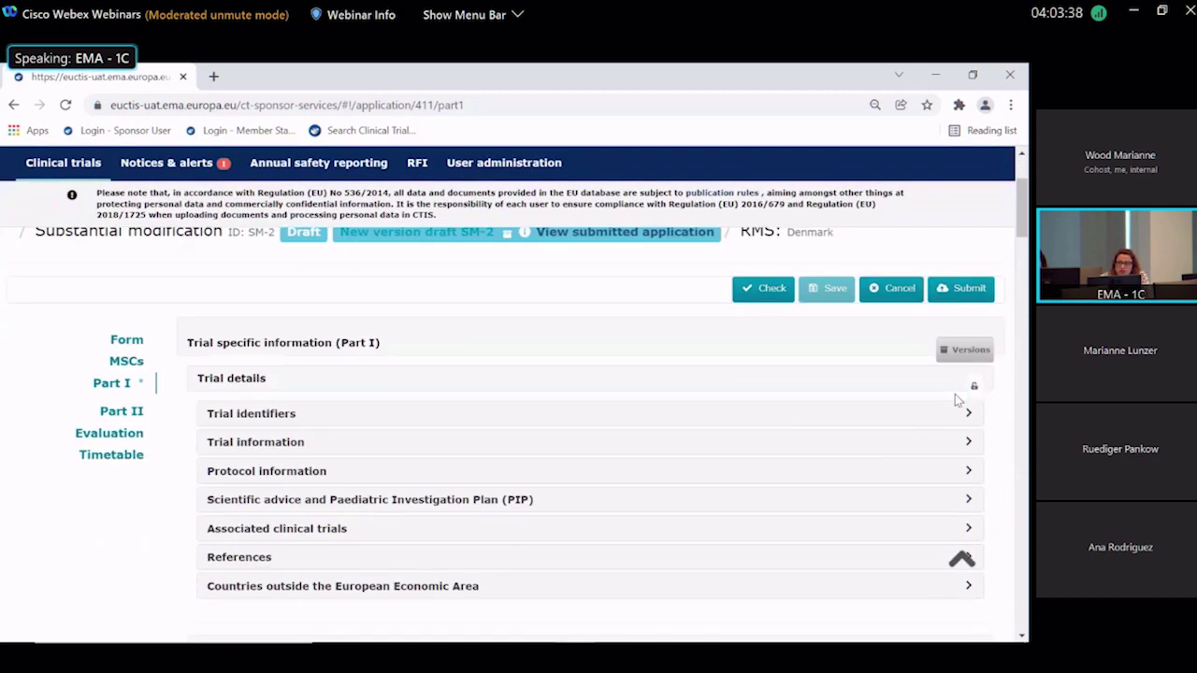
{"action": "left_click", "coordinate": [974, 389]}
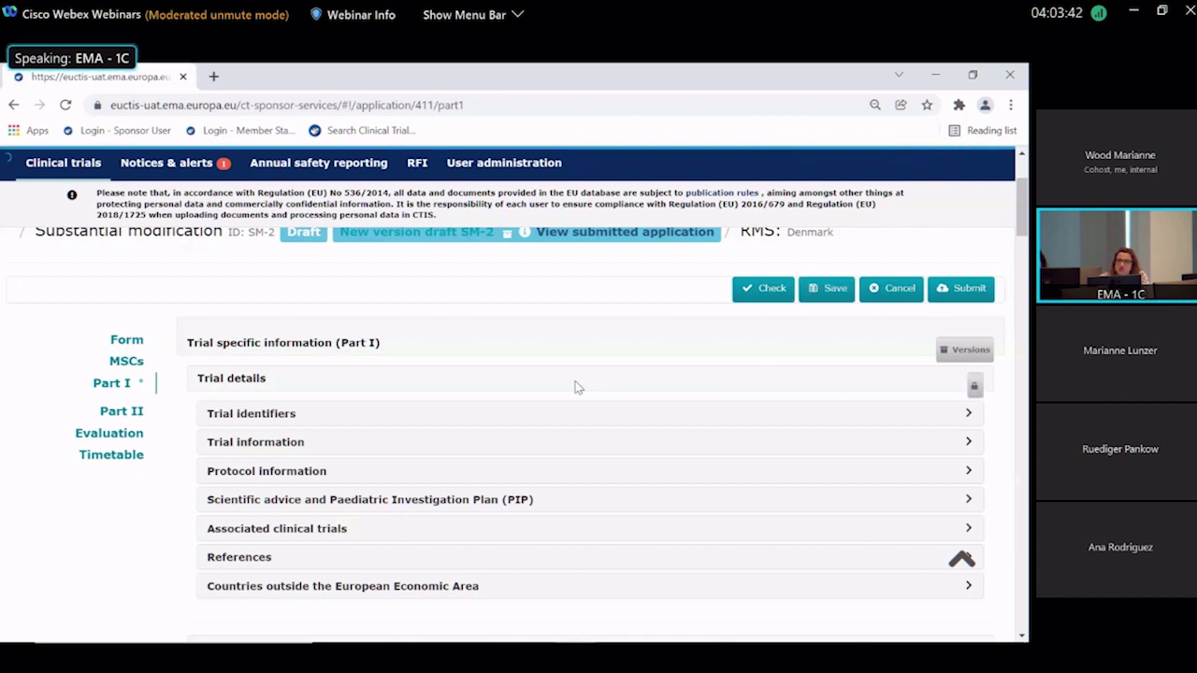
{"action": "left_click", "coordinate": [289, 414]}
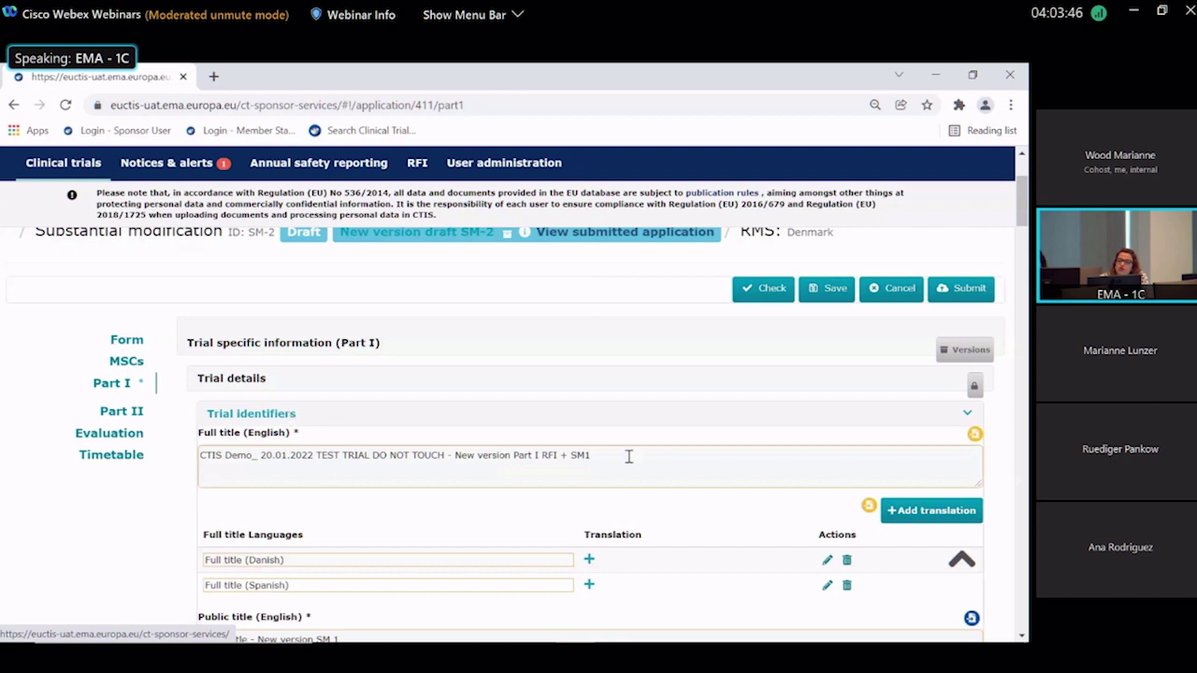
{"action": "scroll", "coordinate": [579, 468], "scroll_direction": "down", "scroll_amount": 1}
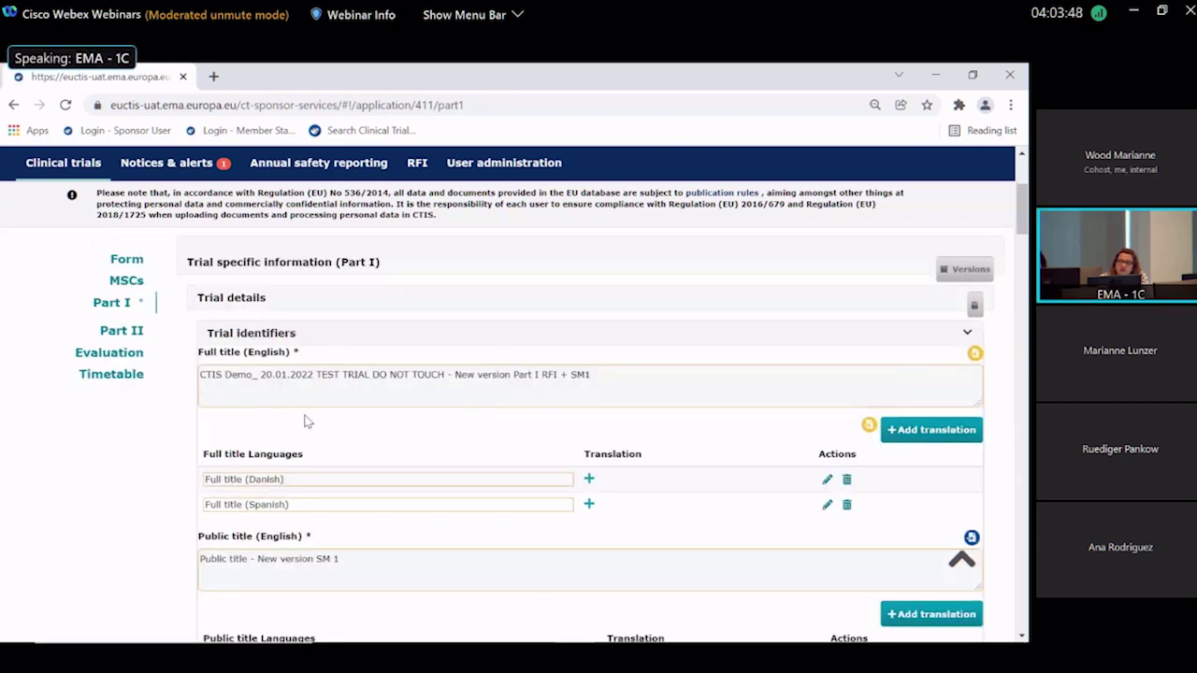
{"action": "scroll", "coordinate": [348, 426], "scroll_direction": "down", "scroll_amount": 3}
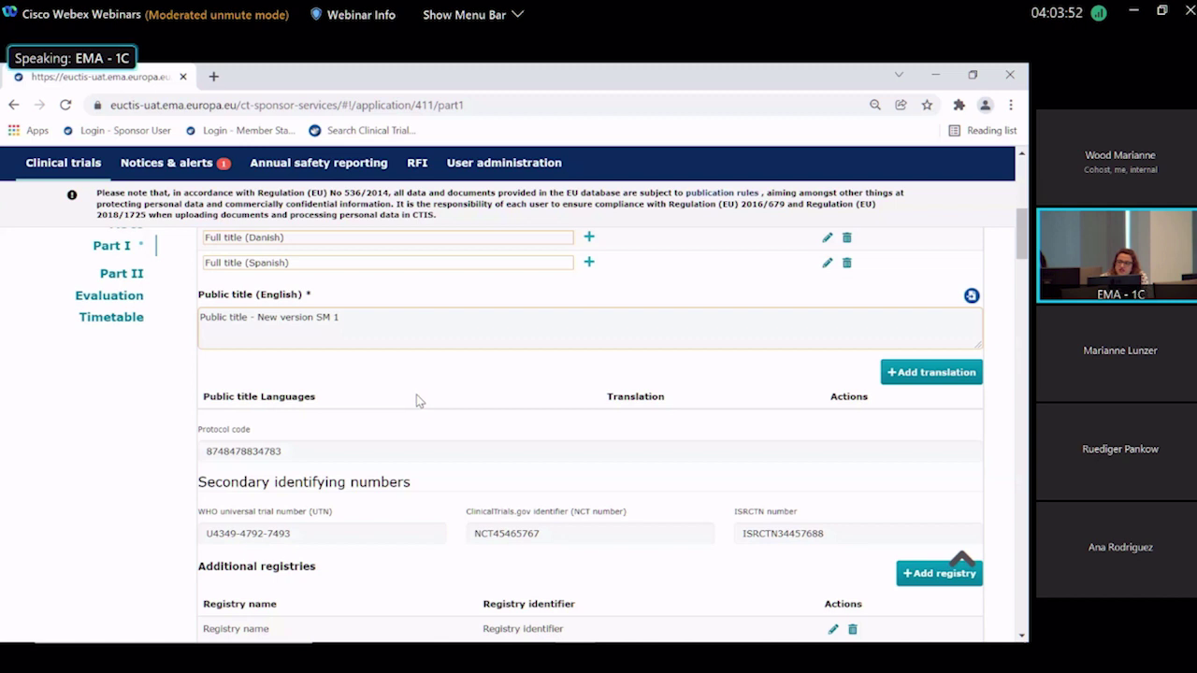
{"action": "scroll", "coordinate": [416, 395], "scroll_direction": "down", "scroll_amount": 2}
{"action": "scroll", "coordinate": [419, 401], "scroll_direction": "down", "scroll_amount": 1}
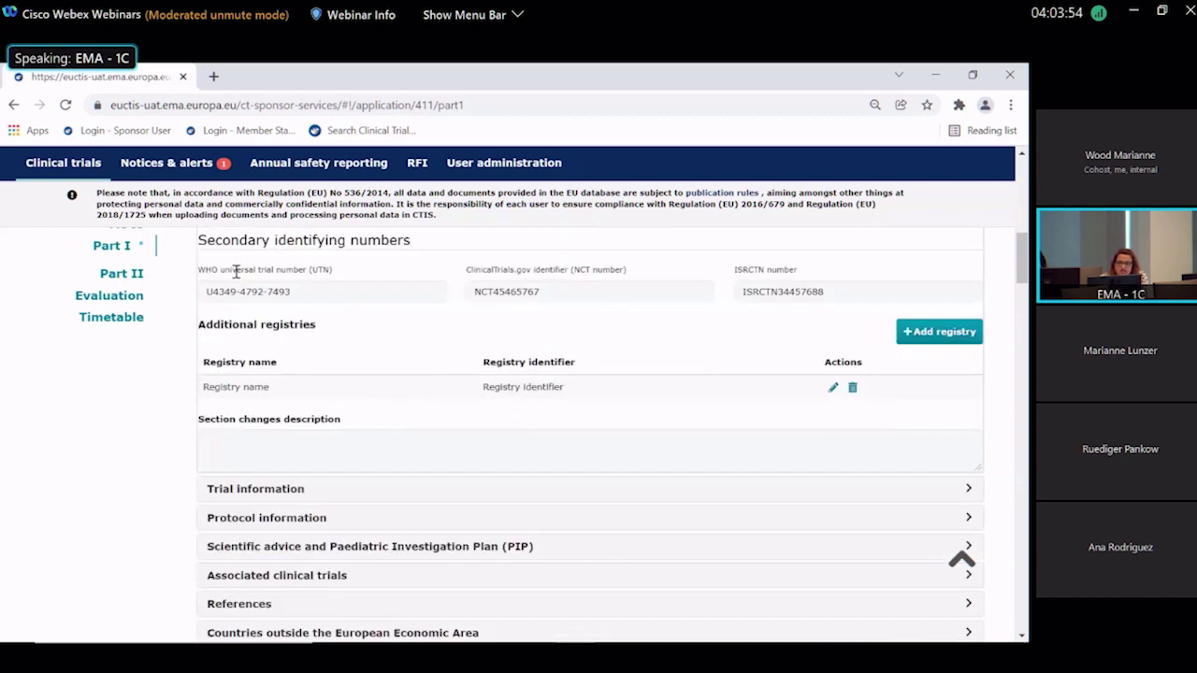
Step: Review the Trial information section, then lock Trial details to save it read-only
{"action": "left_click", "coordinate": [294, 489]}
{"action": "scroll", "coordinate": [433, 421], "scroll_direction": "down", "scroll_amount": 4}
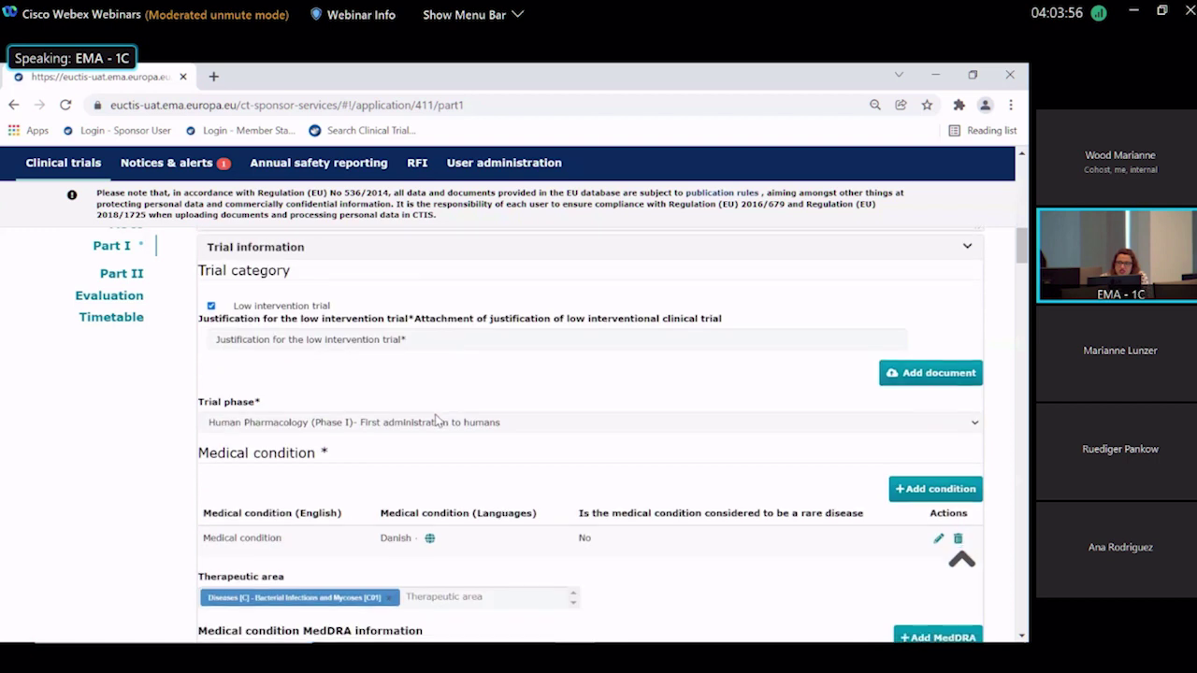
{"action": "scroll", "coordinate": [435, 419], "scroll_direction": "down", "scroll_amount": 2}
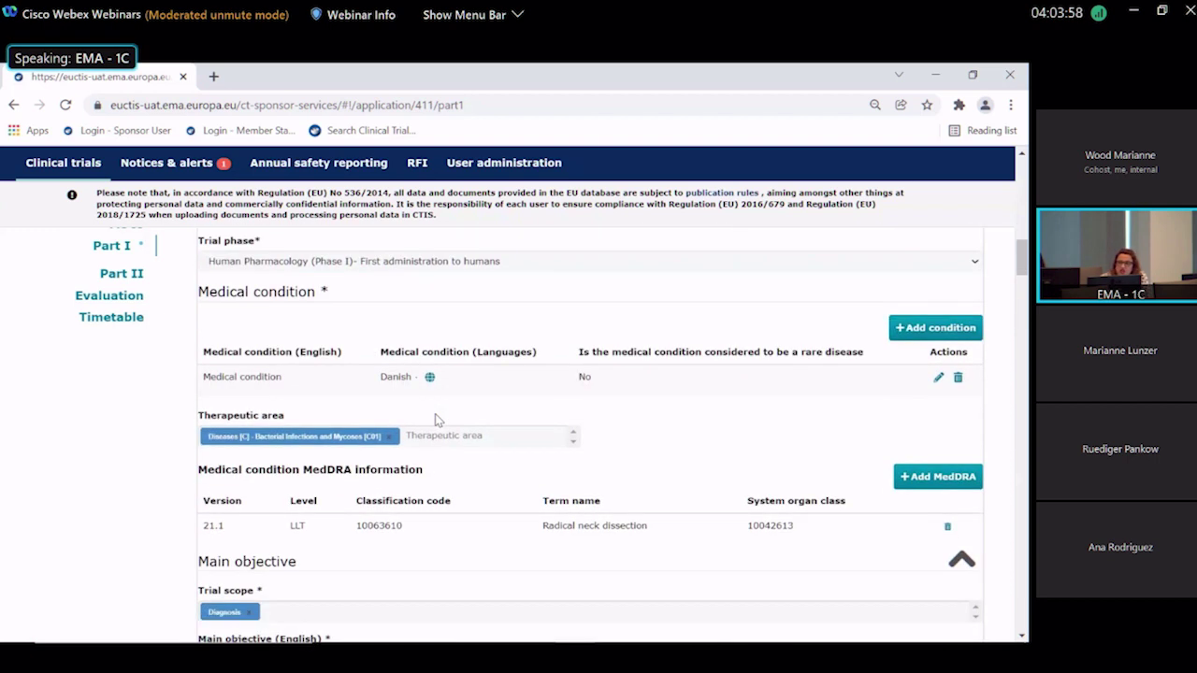
{"action": "scroll", "coordinate": [435, 419], "scroll_direction": "down", "scroll_amount": 3}
{"action": "scroll", "coordinate": [435, 413], "scroll_direction": "down", "scroll_amount": 1}
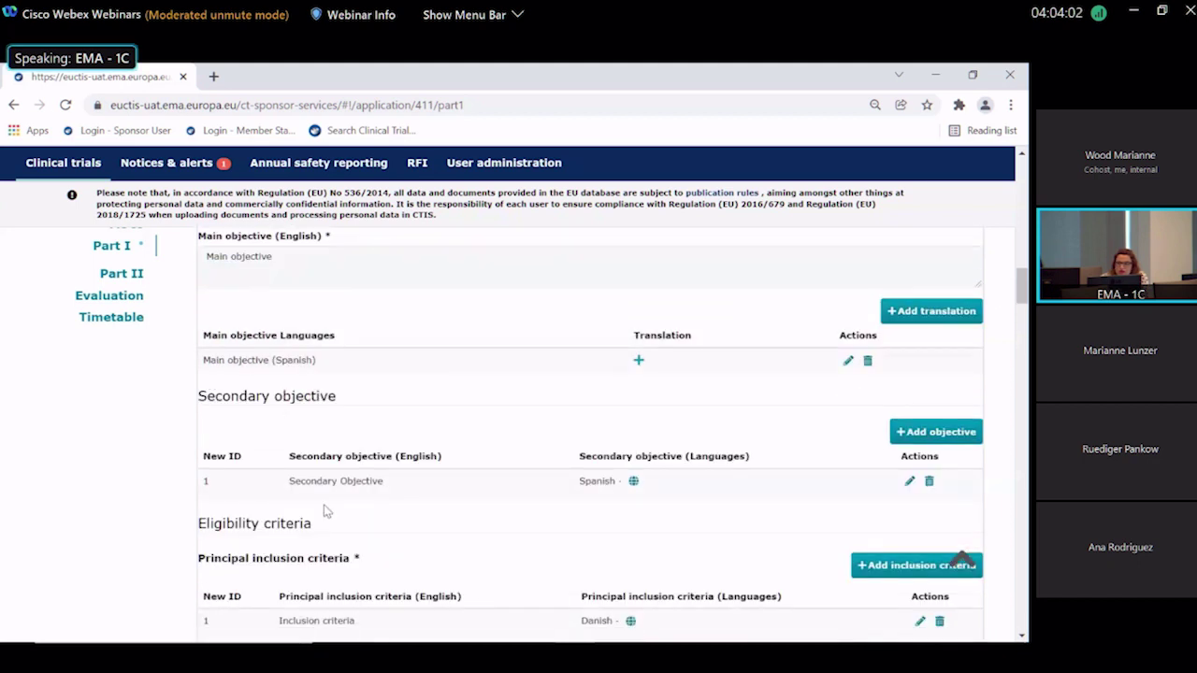
{"action": "scroll", "coordinate": [493, 502], "scroll_direction": "down", "scroll_amount": 2}
{"action": "scroll", "coordinate": [490, 496], "scroll_direction": "down", "scroll_amount": 5}
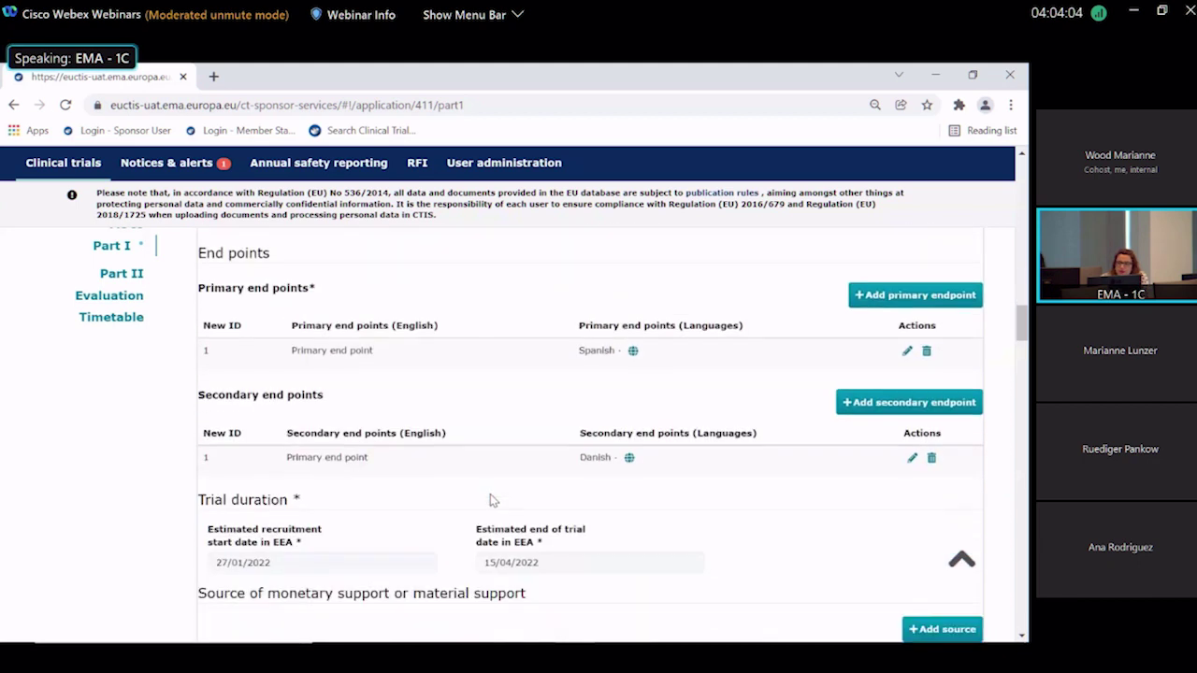
{"action": "scroll", "coordinate": [654, 482], "scroll_direction": "up", "scroll_amount": 10}
{"action": "scroll", "coordinate": [654, 481], "scroll_direction": "up", "scroll_amount": 10}
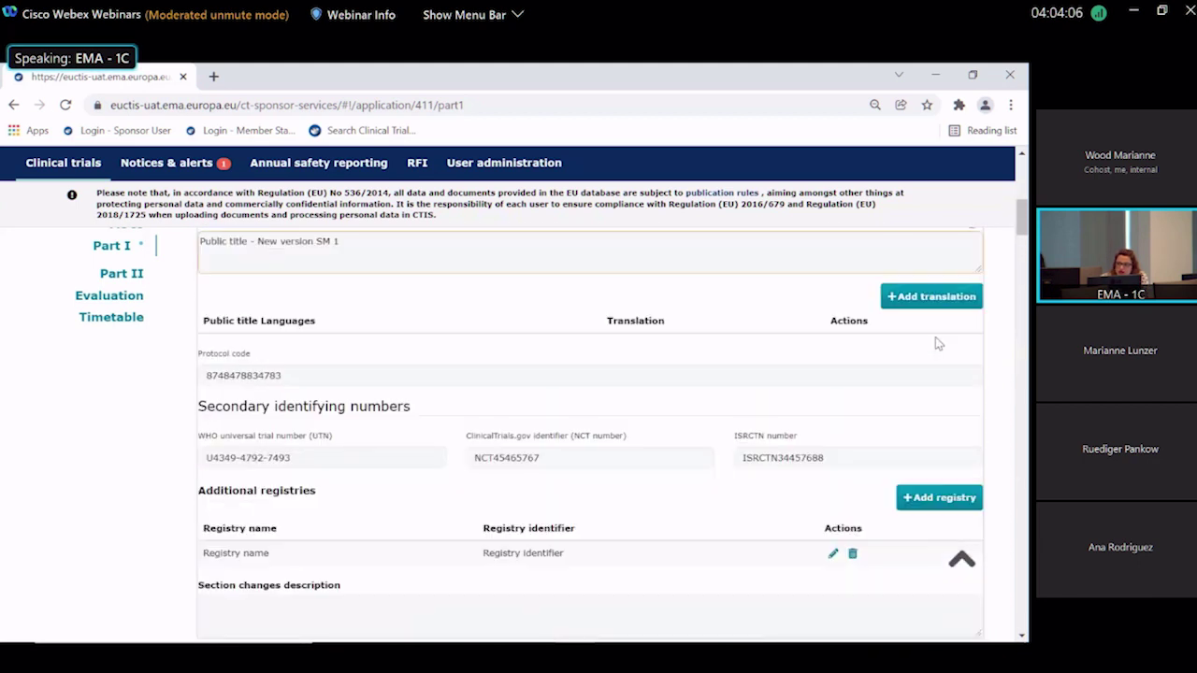
{"action": "left_click", "coordinate": [973, 309]}
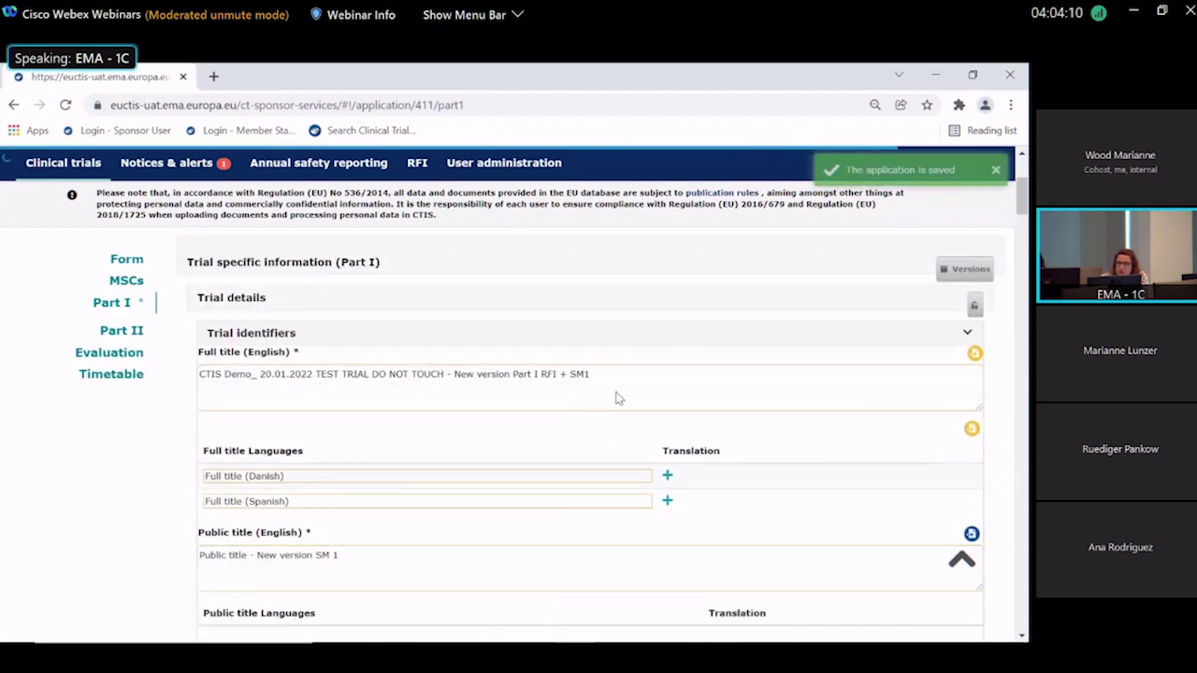
Step: Review the placebo, test and comparator paracetamol products, expanding the Placebo details
{"action": "scroll", "coordinate": [615, 399], "scroll_direction": "down", "scroll_amount": 10}
{"action": "scroll", "coordinate": [613, 392], "scroll_direction": "down", "scroll_amount": 15}
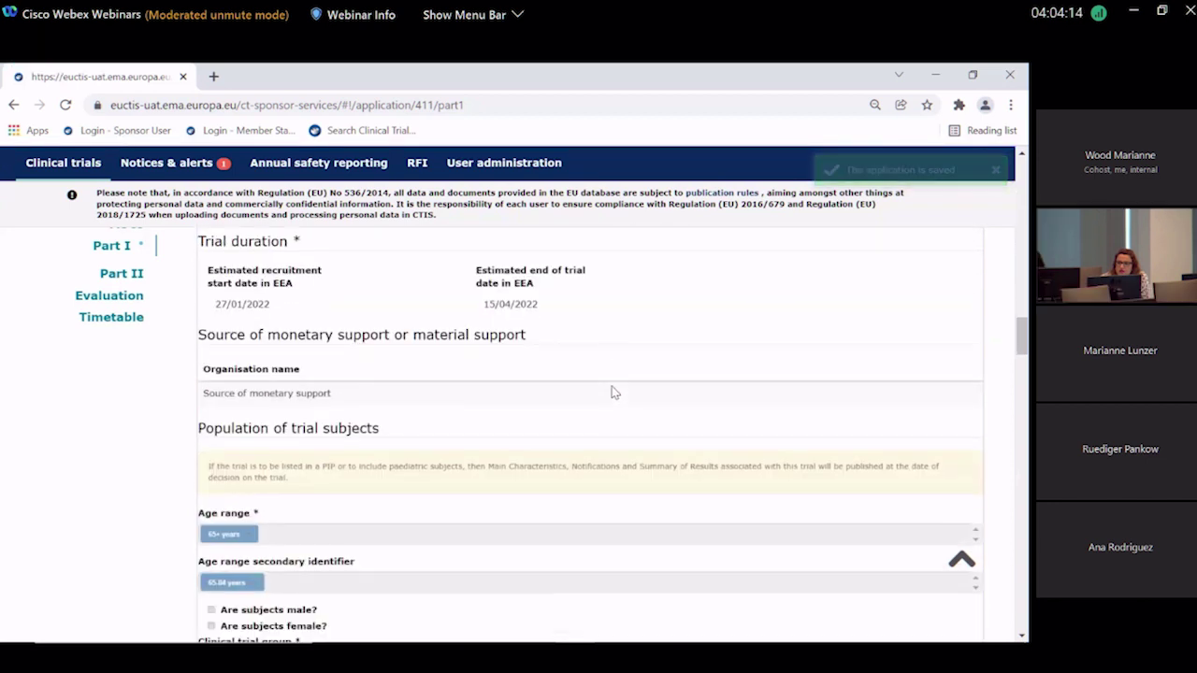
{"action": "scroll", "coordinate": [613, 393], "scroll_direction": "down", "scroll_amount": 15}
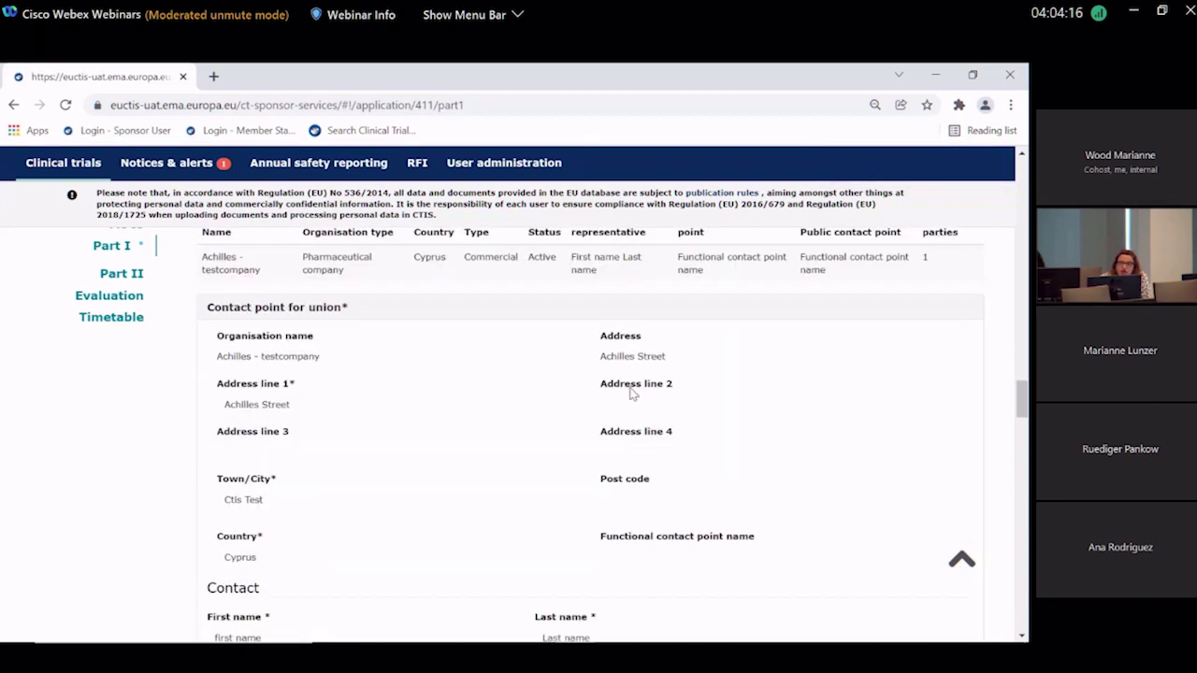
{"action": "scroll", "coordinate": [629, 399], "scroll_direction": "up", "scroll_amount": 1}
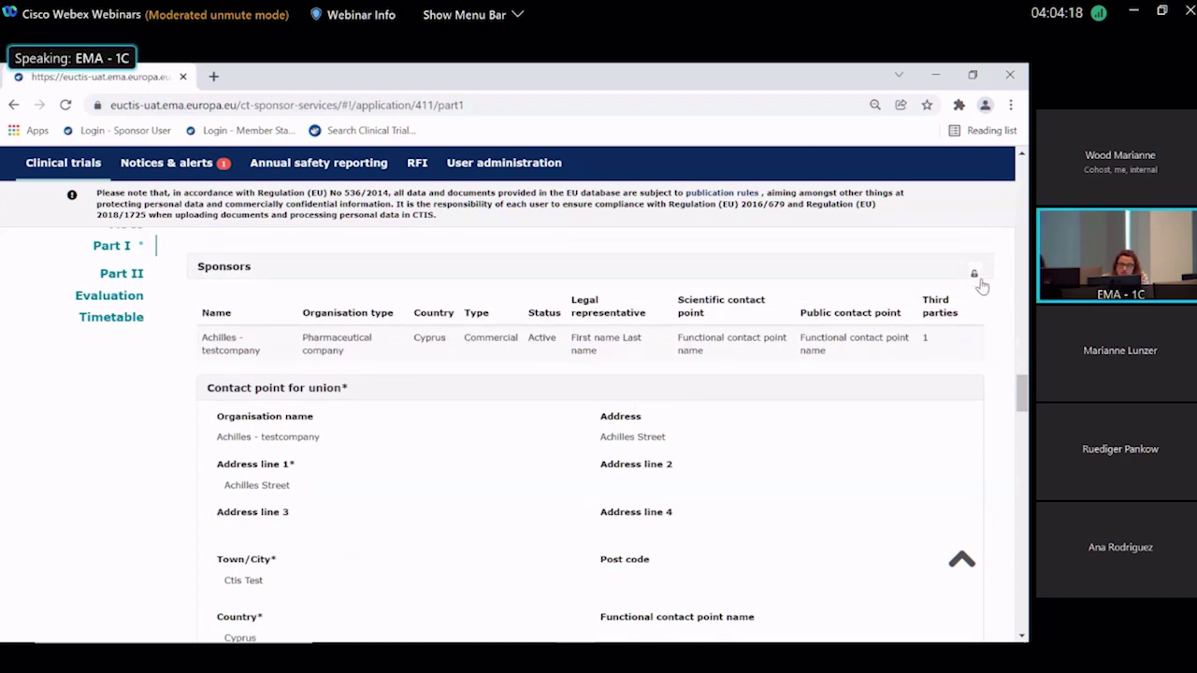
{"action": "scroll", "coordinate": [499, 366], "scroll_direction": "down", "scroll_amount": 6}
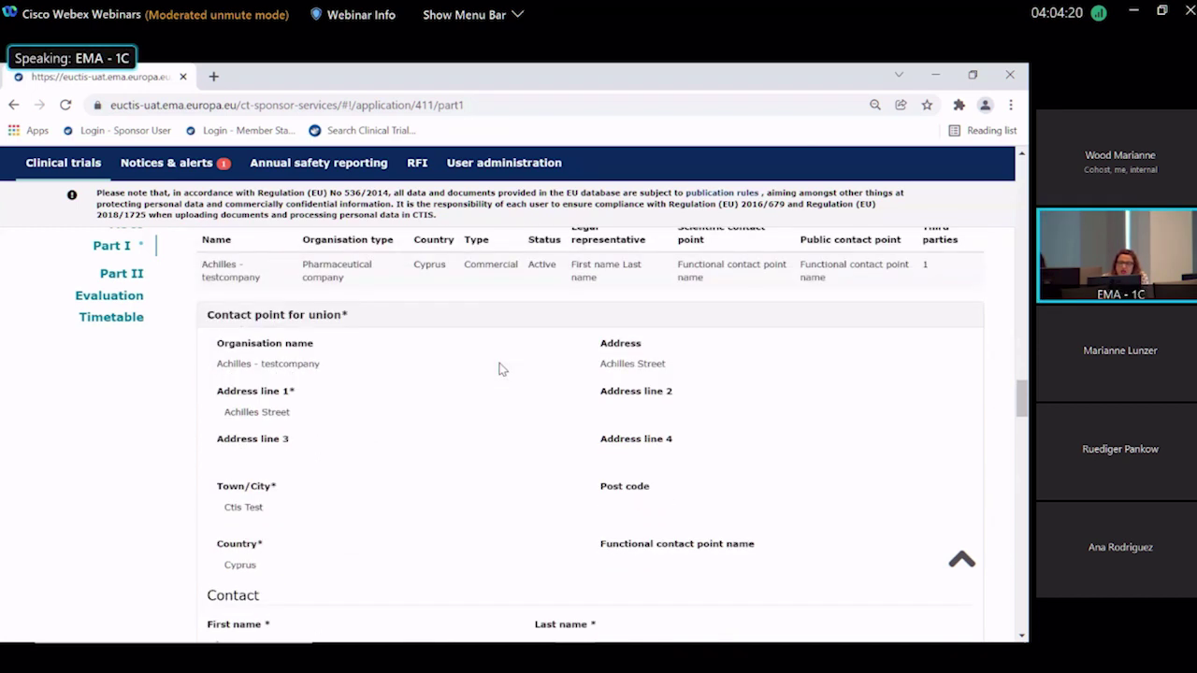
{"action": "scroll", "coordinate": [449, 404], "scroll_direction": "down", "scroll_amount": 2}
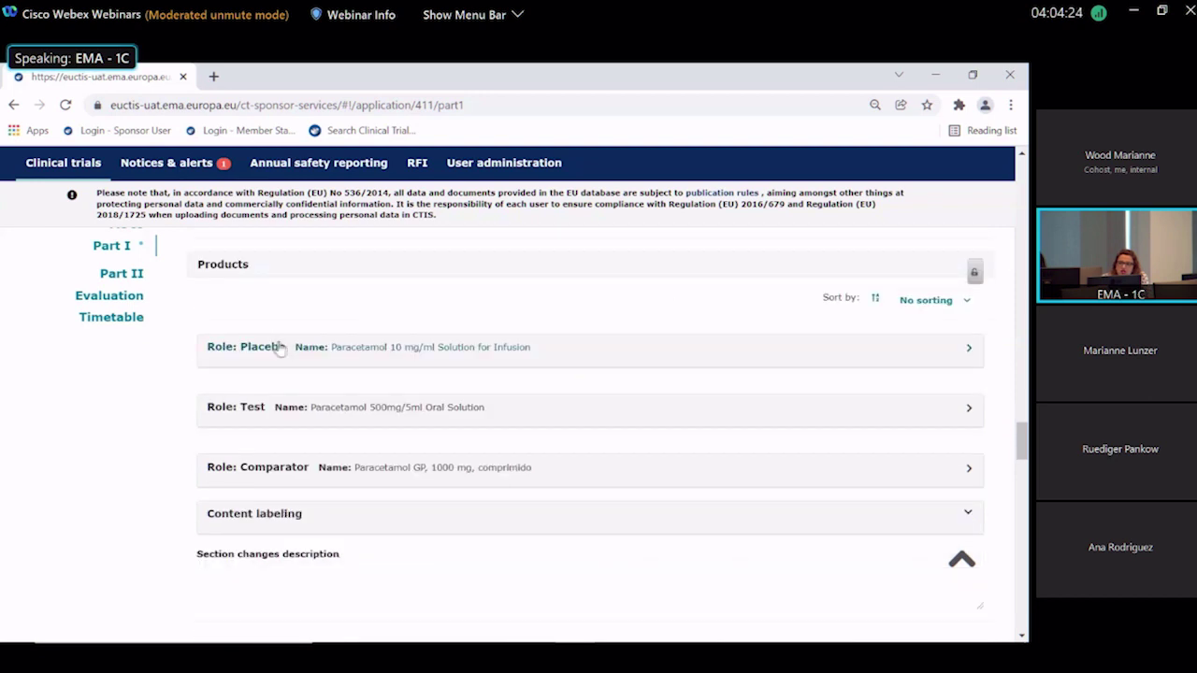
{"action": "left_click", "coordinate": [276, 348]}
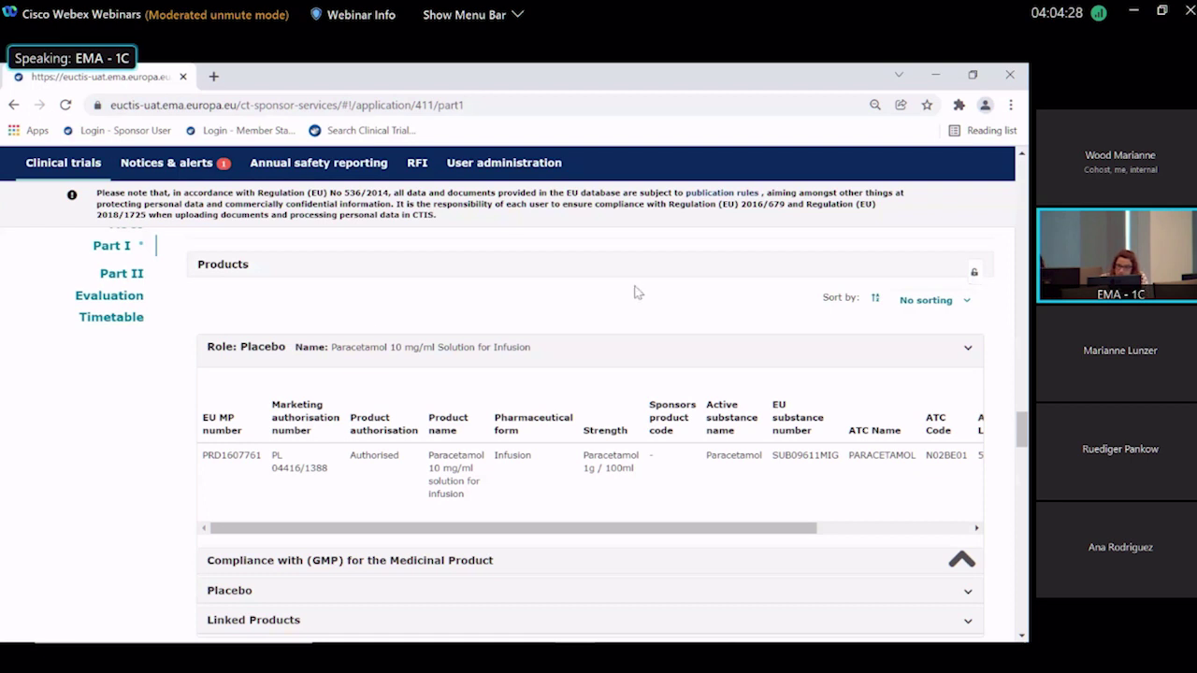
{"action": "scroll", "coordinate": [150, 421], "scroll_direction": "up", "scroll_amount": 2}
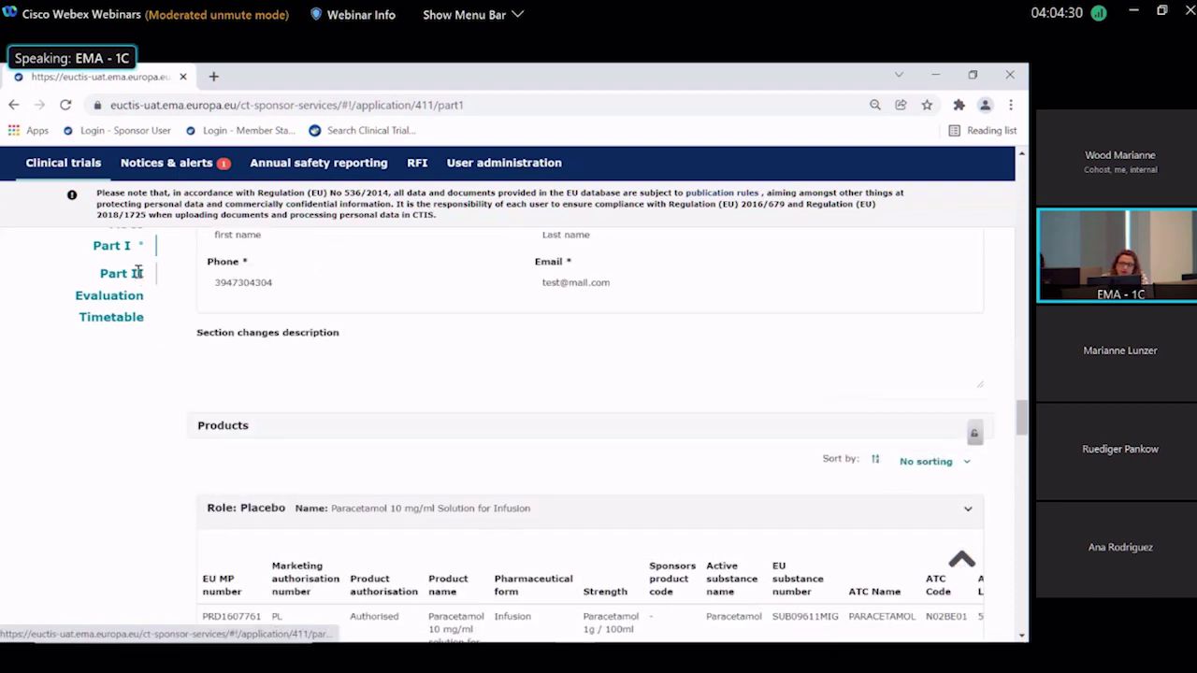
{"action": "left_click", "coordinate": [137, 272]}
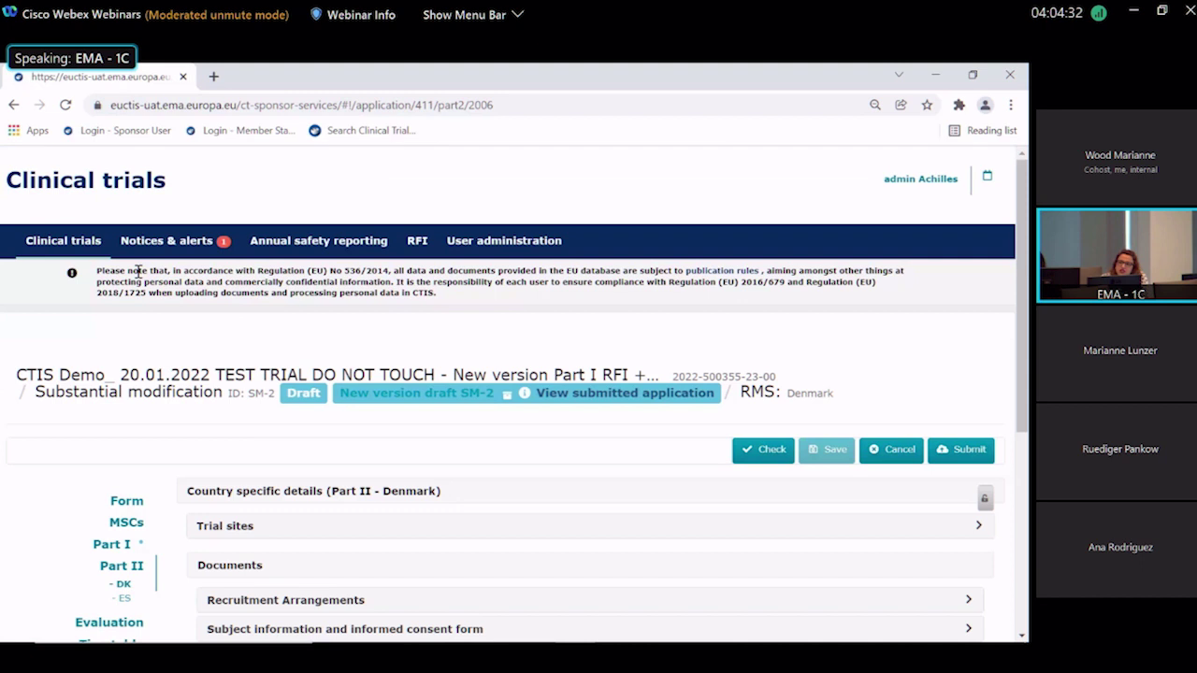
Step: Review Denmark's trial sites and Recruitment Arrangements documents, then return to the Assessment Phases slide
{"action": "scroll", "coordinate": [220, 516], "scroll_direction": "down", "scroll_amount": 2}
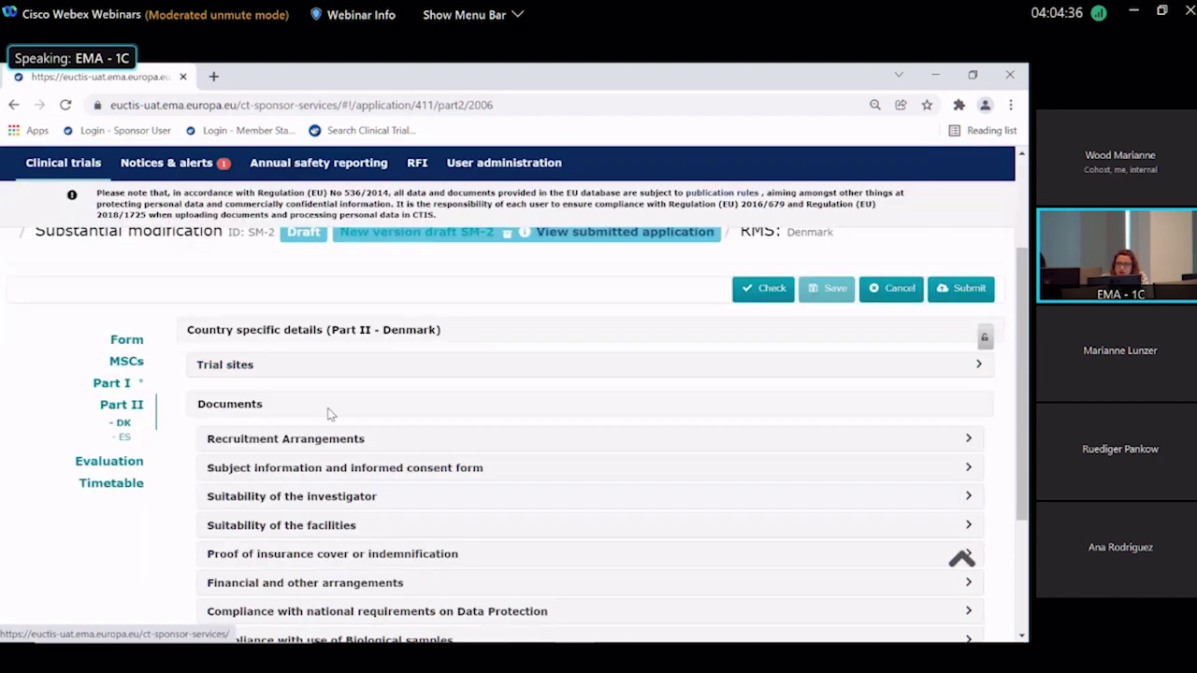
{"action": "left_click", "coordinate": [978, 365]}
{"action": "left_click", "coordinate": [985, 338]}
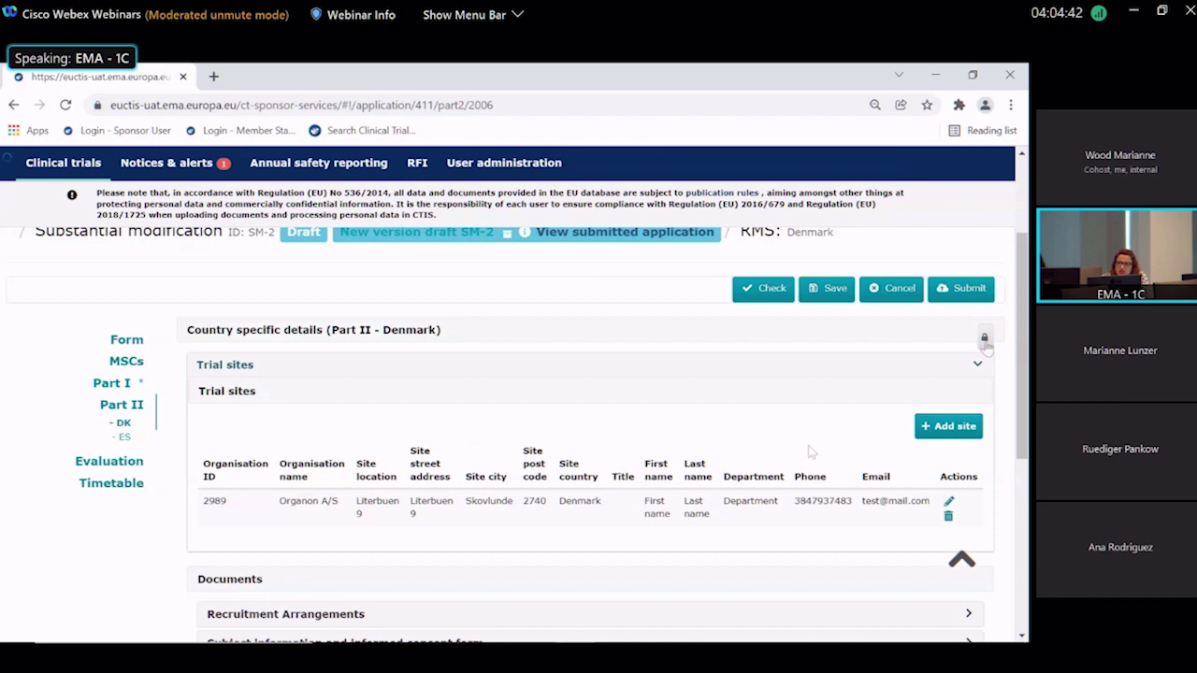
{"action": "scroll", "coordinate": [496, 498], "scroll_direction": "down", "scroll_amount": 2}
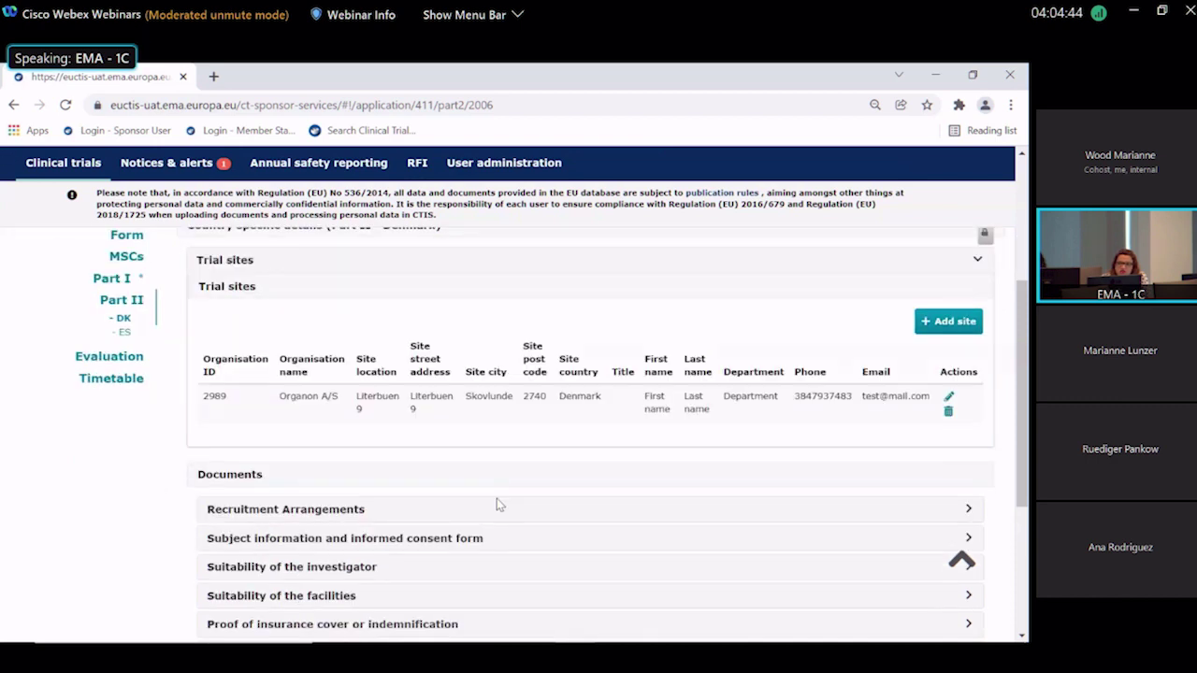
{"action": "left_click", "coordinate": [496, 498]}
{"action": "scroll", "coordinate": [513, 491], "scroll_direction": "down", "scroll_amount": 3}
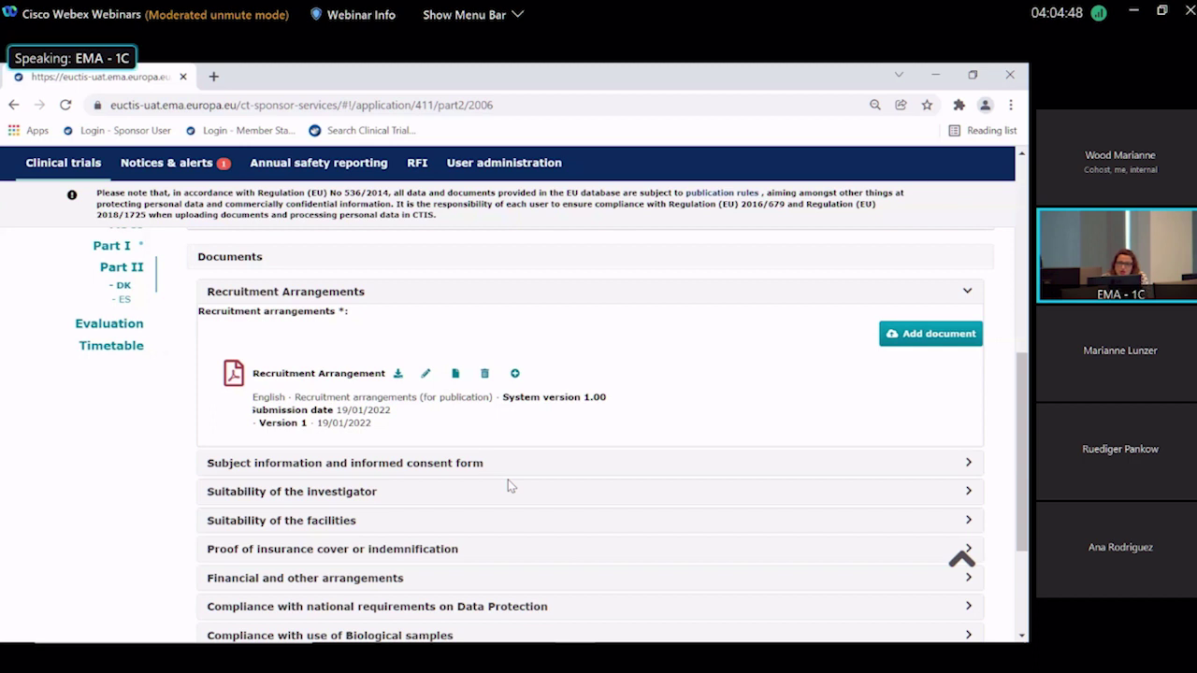
{"action": "scroll", "coordinate": [507, 481], "scroll_direction": "up", "scroll_amount": 7}
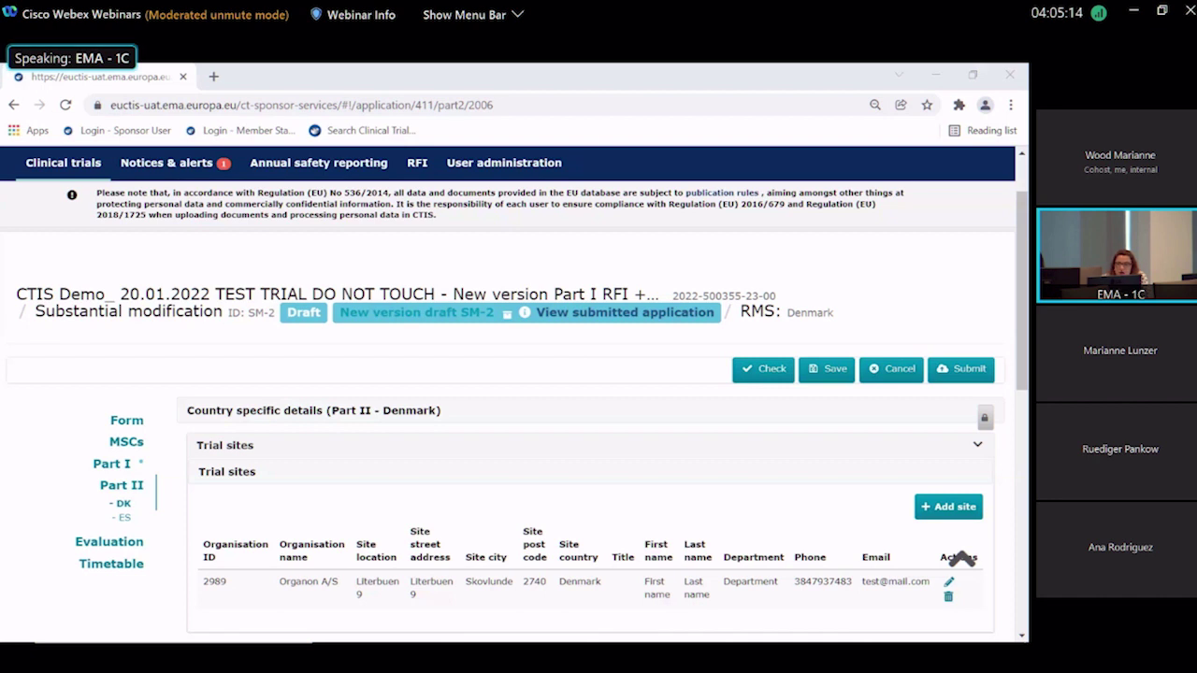
{"action": "key", "text": "alt+Tab"}
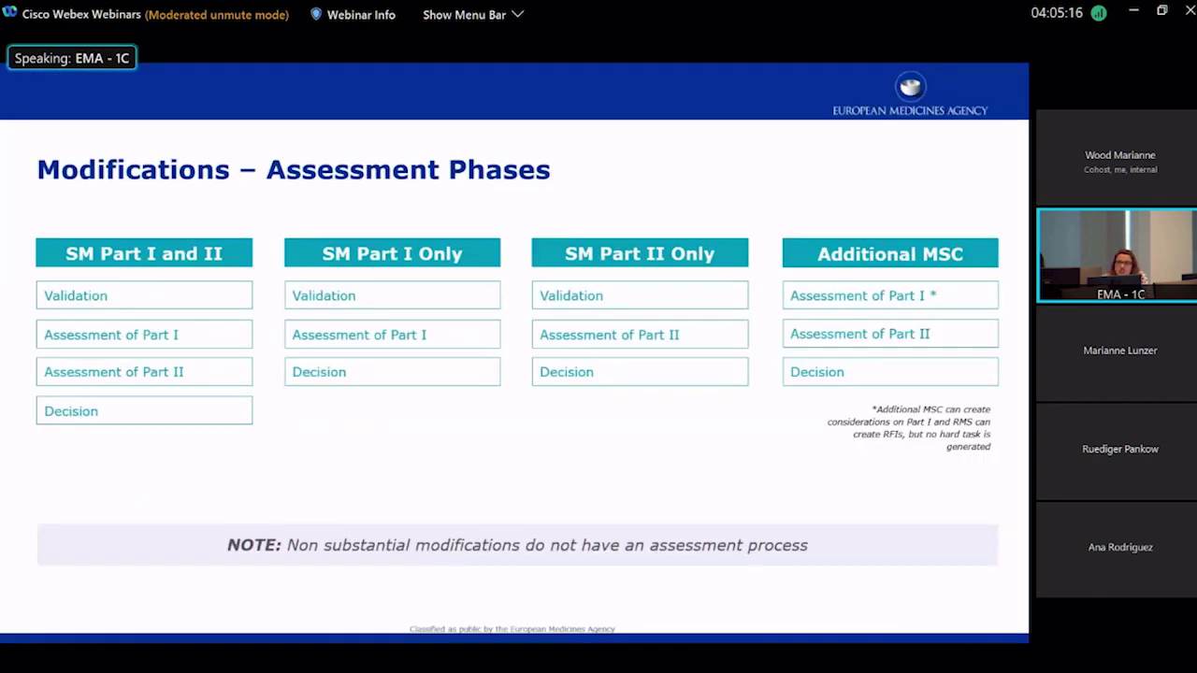
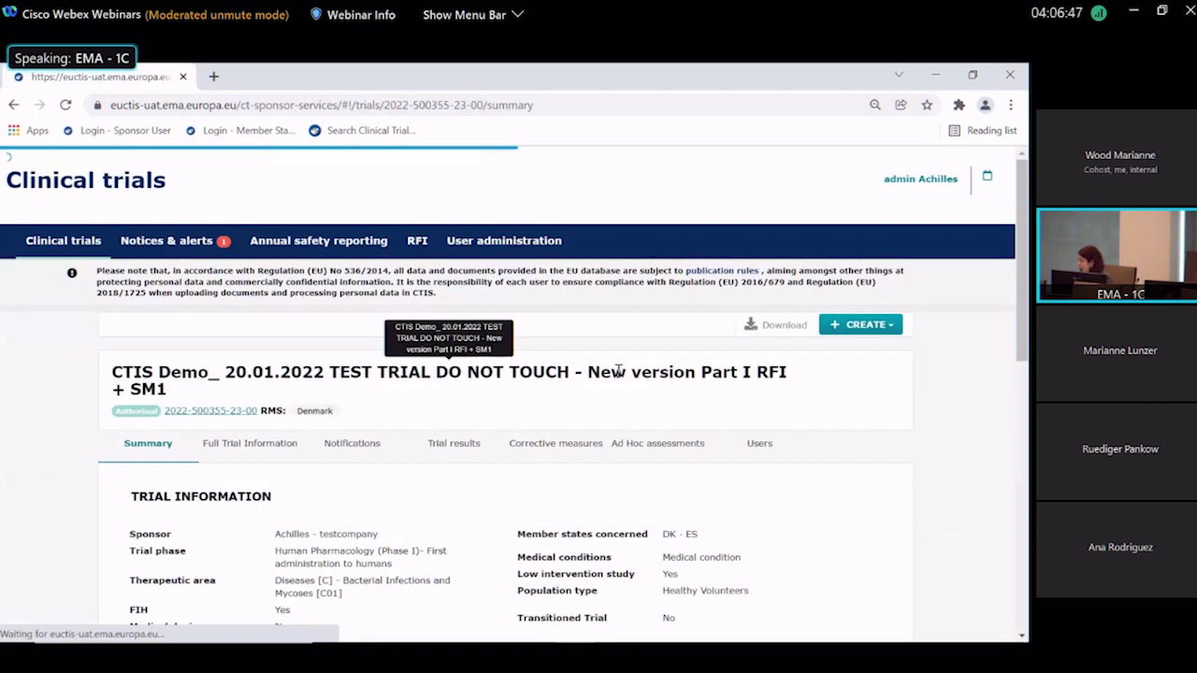
Step: Create a non-substantial modification of the demo trial with its scope limited to Part I only
{"action": "scroll", "coordinate": [425, 426], "scroll_direction": "down", "scroll_amount": 10}
{"action": "scroll", "coordinate": [425, 423], "scroll_direction": "down", "scroll_amount": 2}
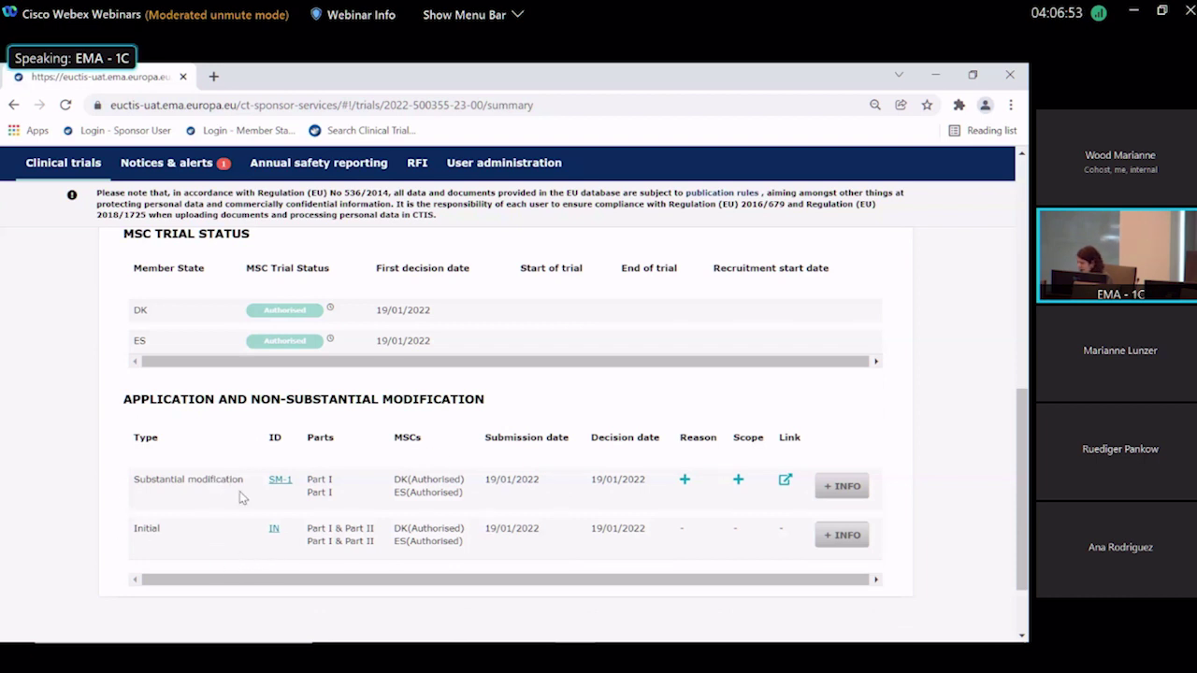
{"action": "scroll", "coordinate": [568, 431], "scroll_direction": "up", "scroll_amount": 10}
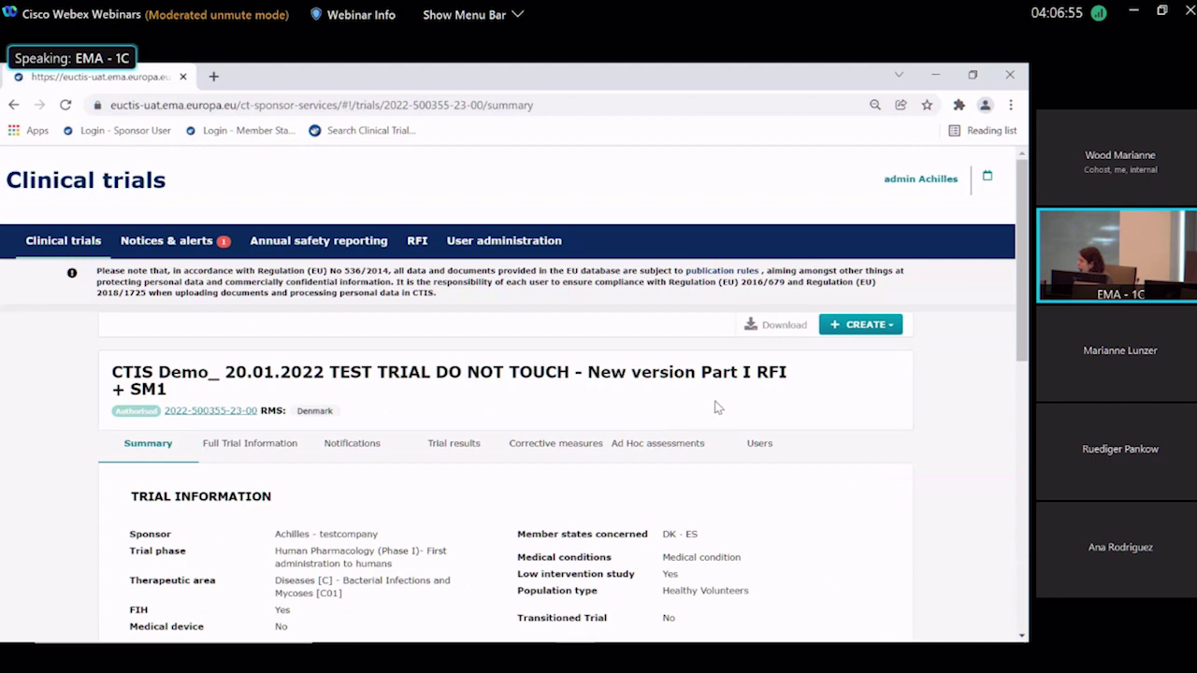
{"action": "left_click", "coordinate": [885, 328]}
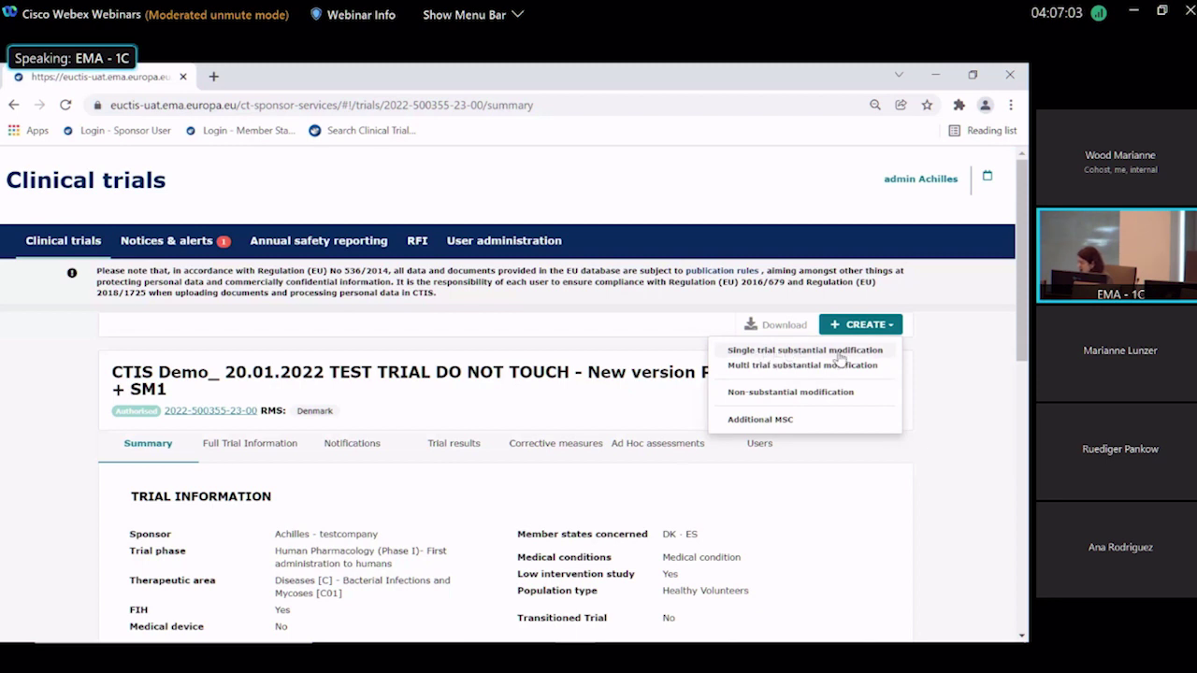
{"action": "left_click", "coordinate": [780, 393]}
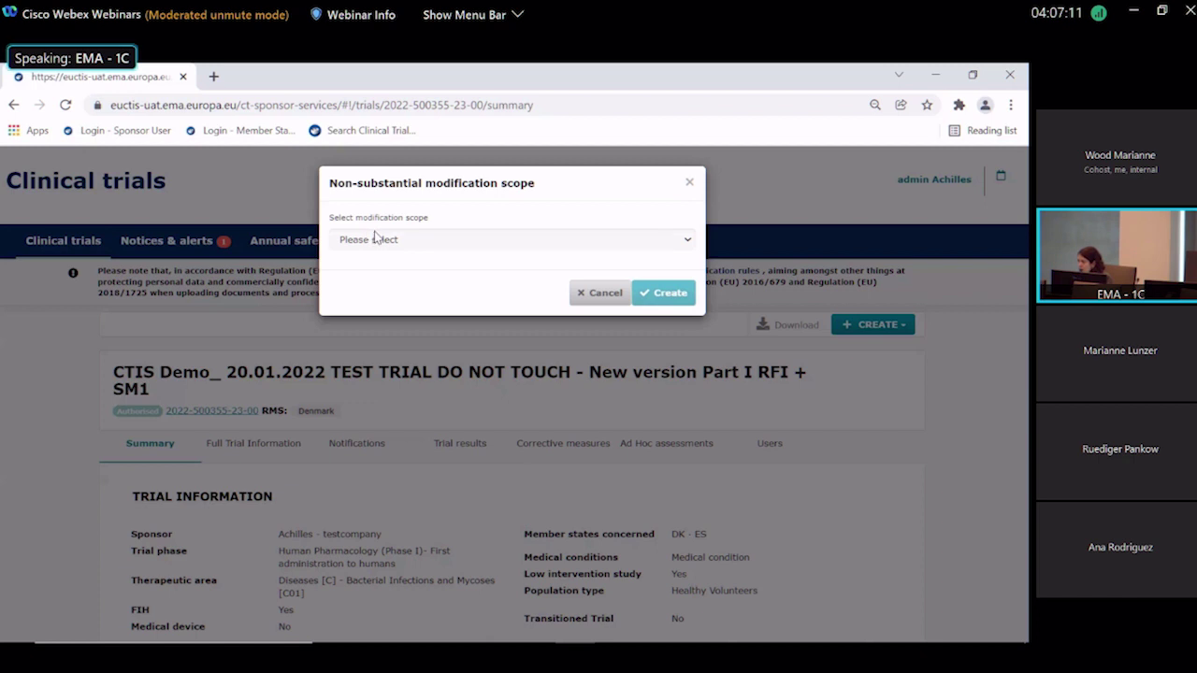
{"action": "left_click", "coordinate": [409, 241]}
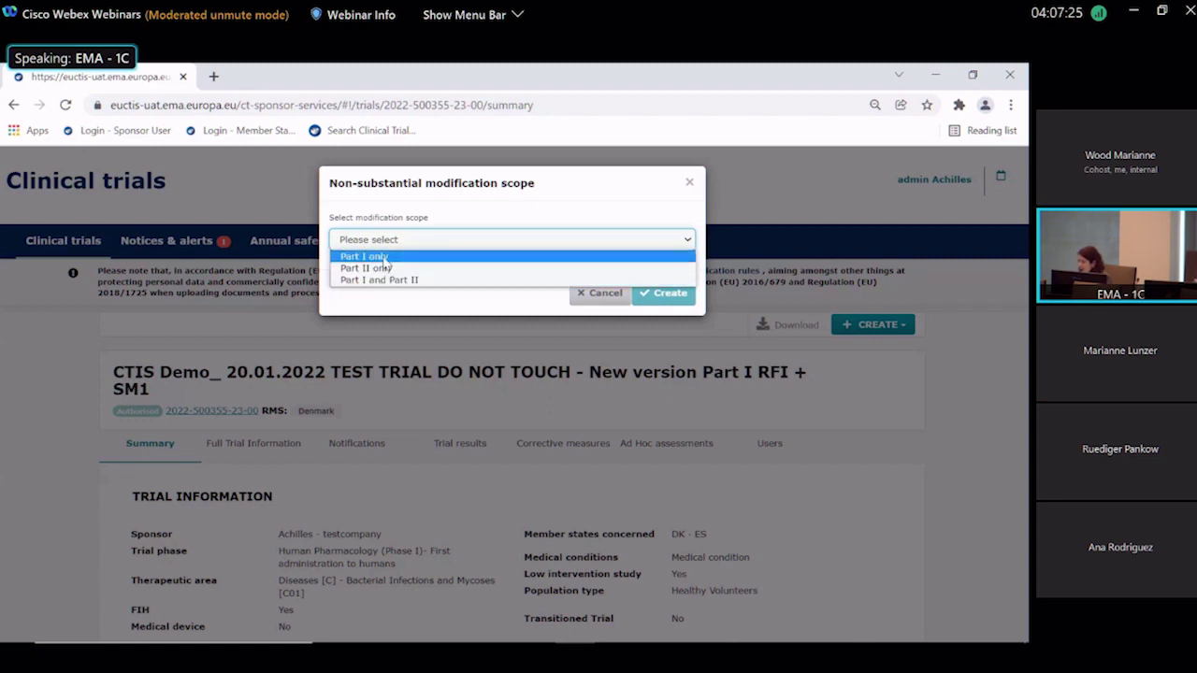
{"action": "left_click", "coordinate": [384, 257]}
{"action": "left_click", "coordinate": [666, 296]}
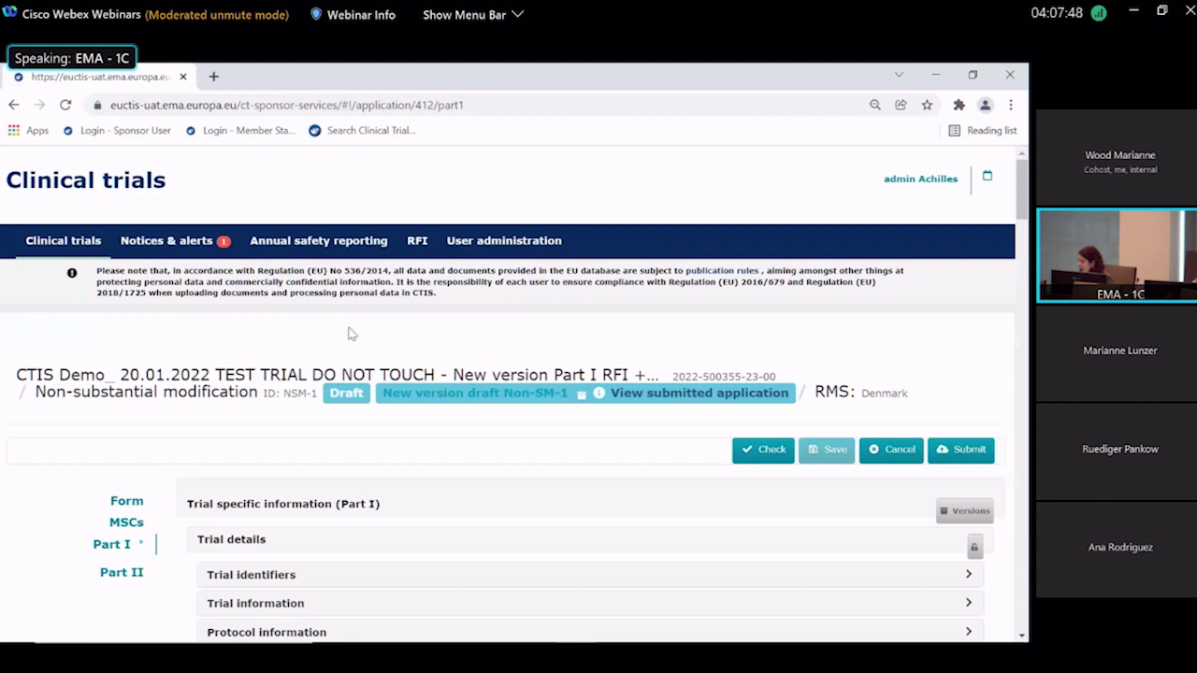
Step: In the Form section, type a modification description beginning 'non-SM modi'
{"action": "scroll", "coordinate": [318, 412], "scroll_direction": "down", "scroll_amount": 1}
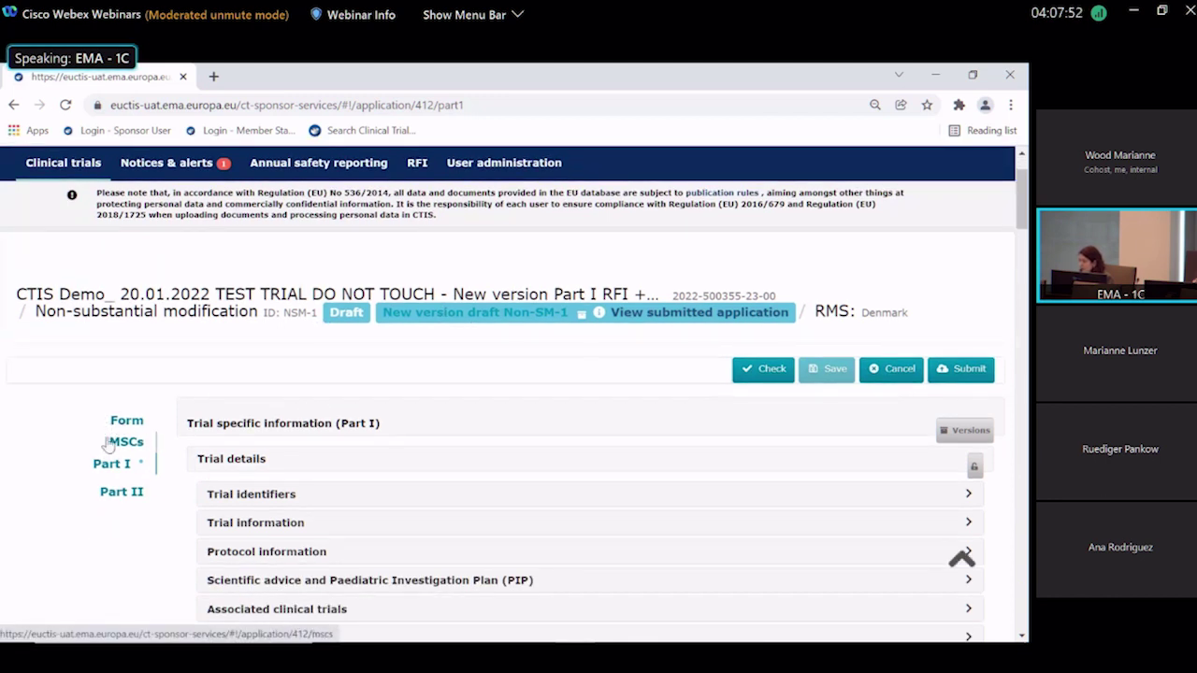
{"action": "left_click", "coordinate": [131, 423]}
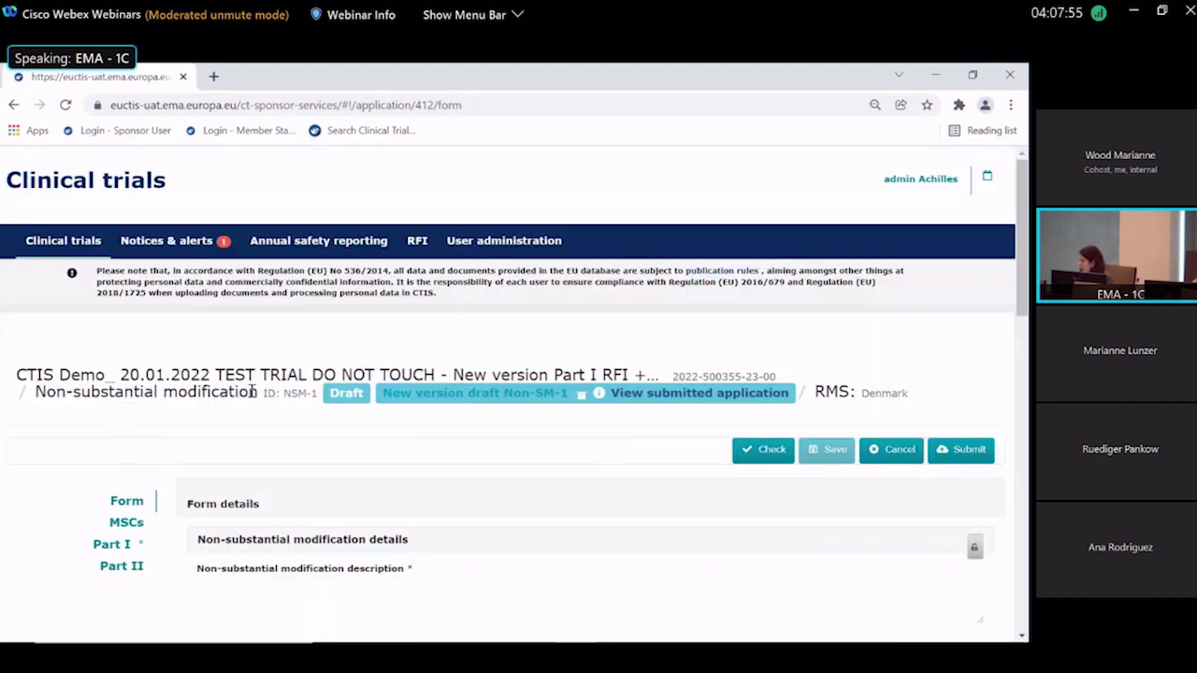
{"action": "scroll", "coordinate": [334, 470], "scroll_direction": "down", "scroll_amount": 2}
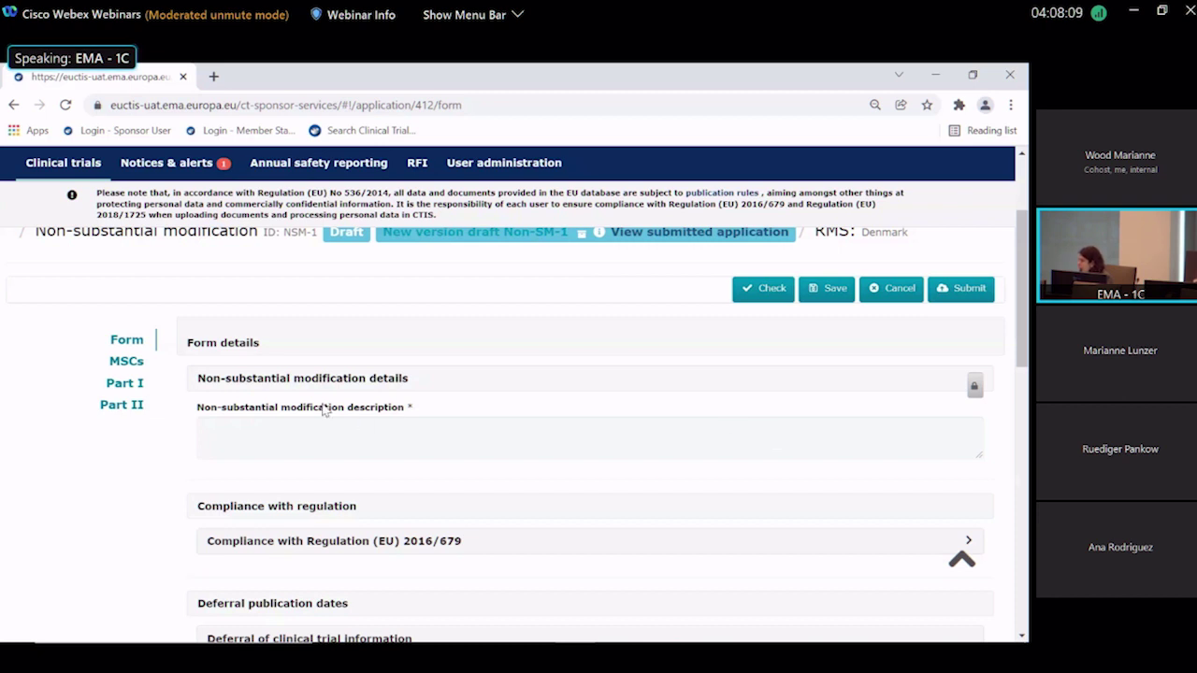
{"action": "left_click", "coordinate": [230, 434]}
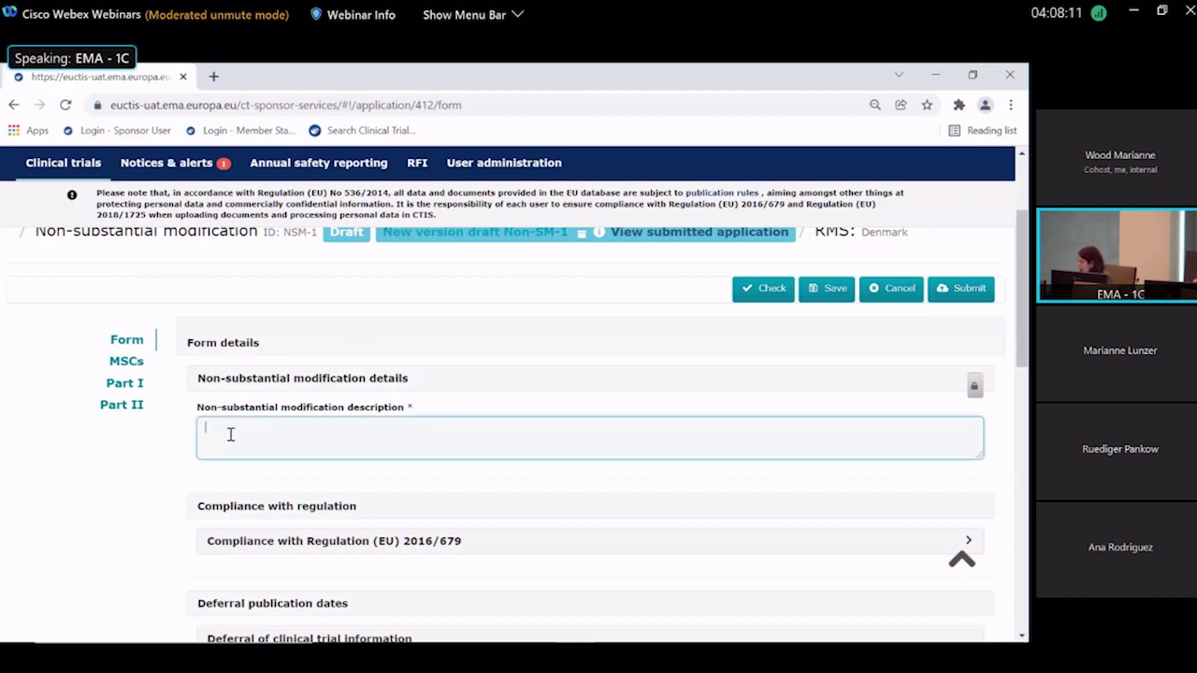
{"action": "scroll", "coordinate": [238, 425], "scroll_direction": "down", "scroll_amount": 1}
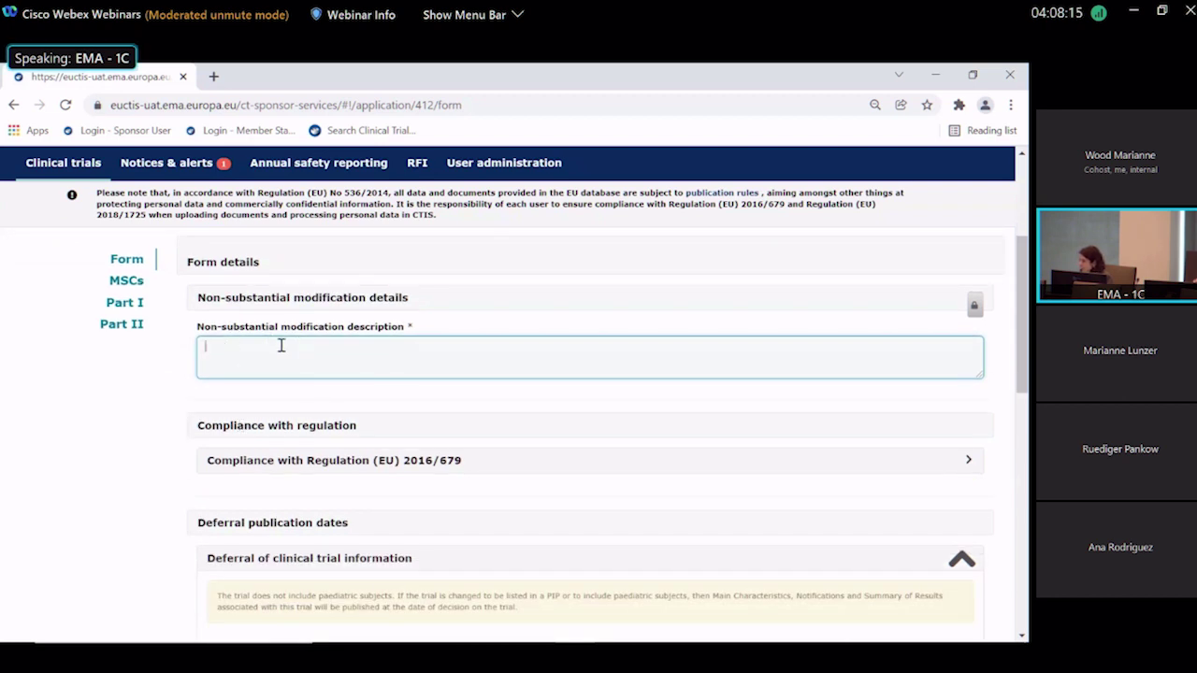
{"action": "type", "text": "non-SM modifiction desc"}
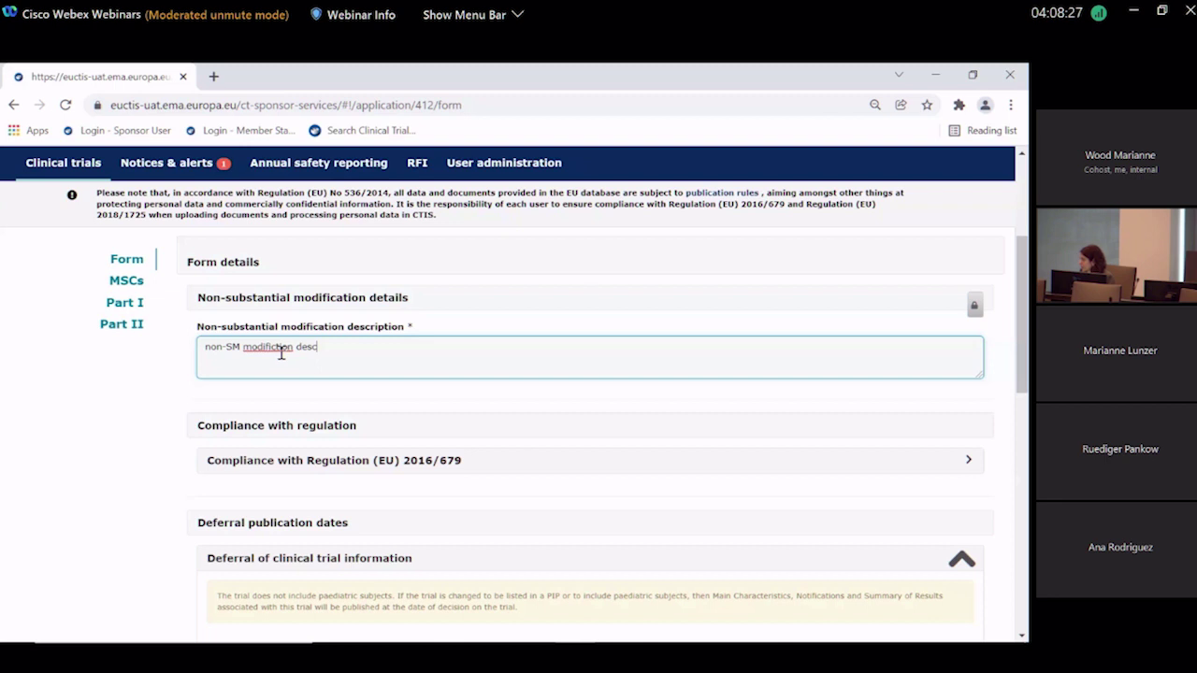
Step: Review the Compliance with Regulation deferral dates and save the locked form details
{"action": "left_click", "coordinate": [345, 453]}
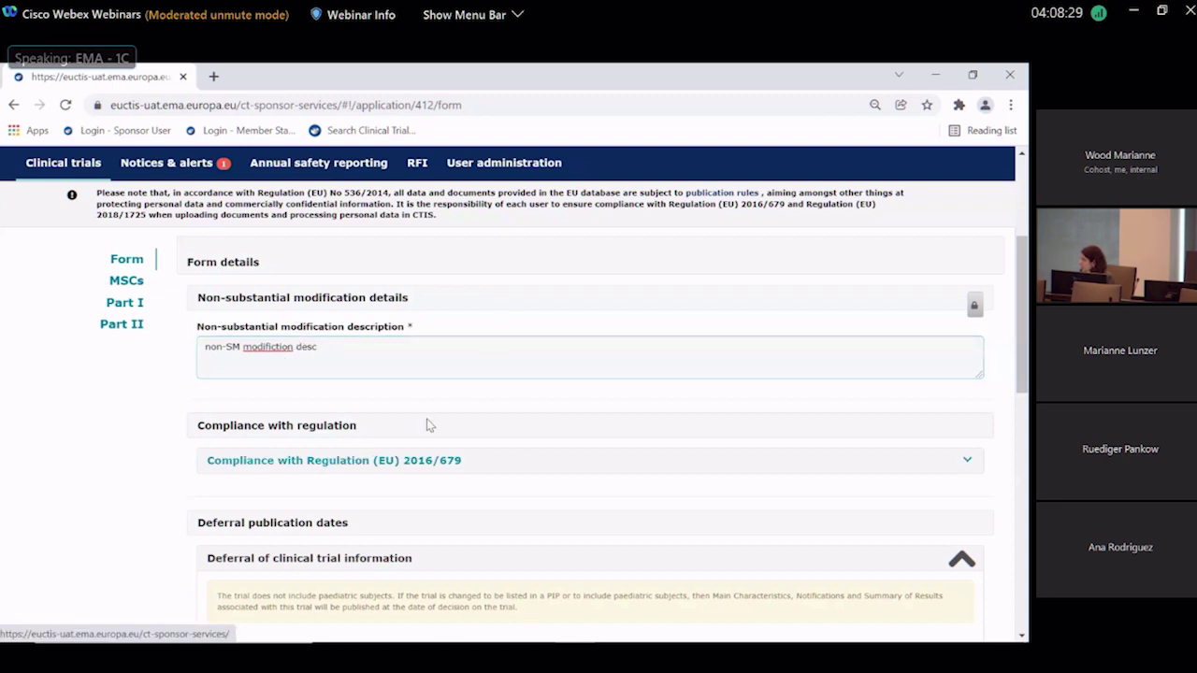
{"action": "scroll", "coordinate": [307, 375], "scroll_direction": "down", "scroll_amount": 2}
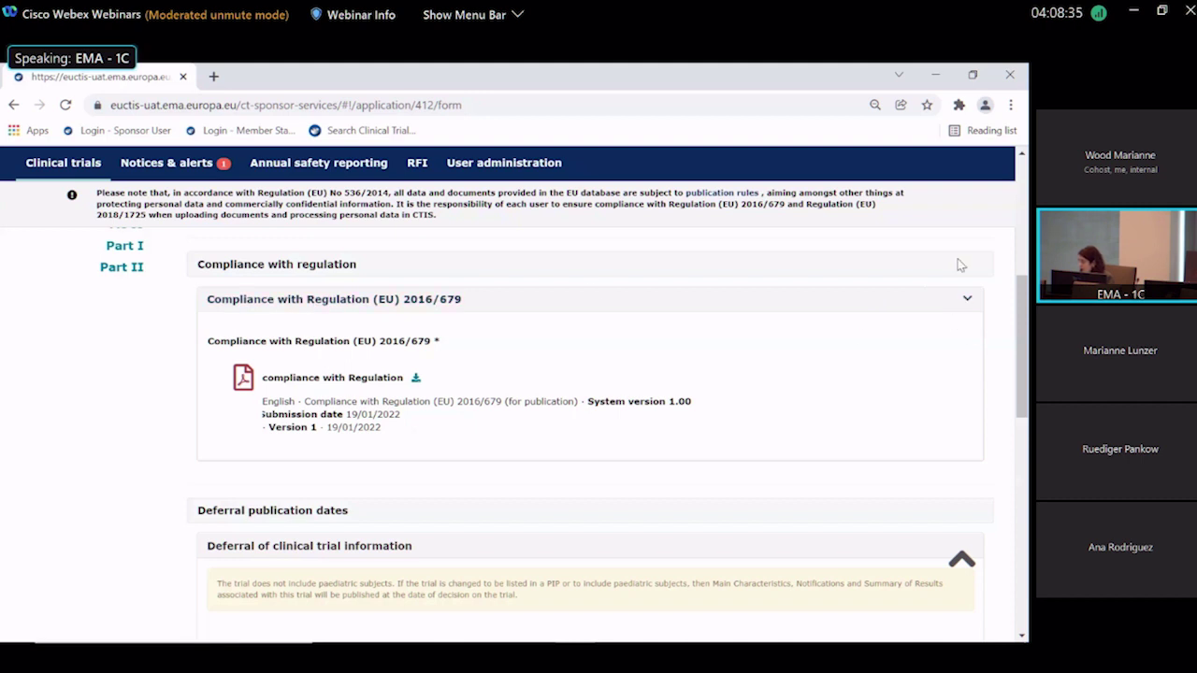
{"action": "scroll", "coordinate": [938, 328], "scroll_direction": "down", "scroll_amount": 2}
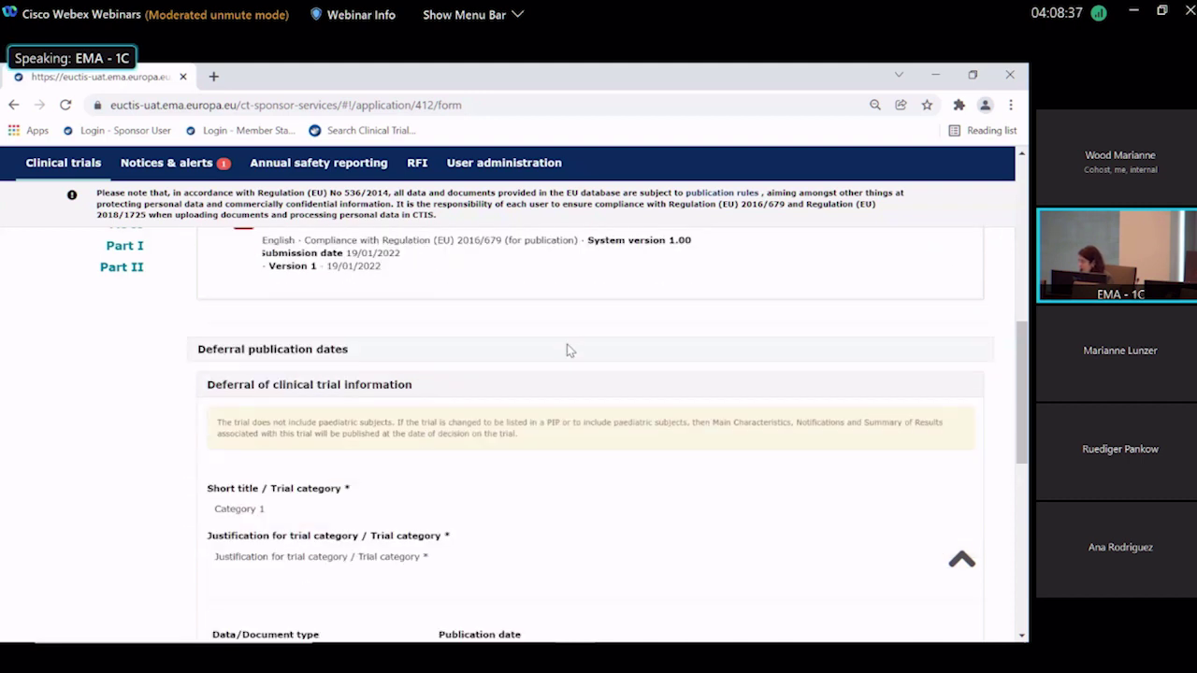
{"action": "scroll", "coordinate": [566, 347], "scroll_direction": "down", "scroll_amount": 1}
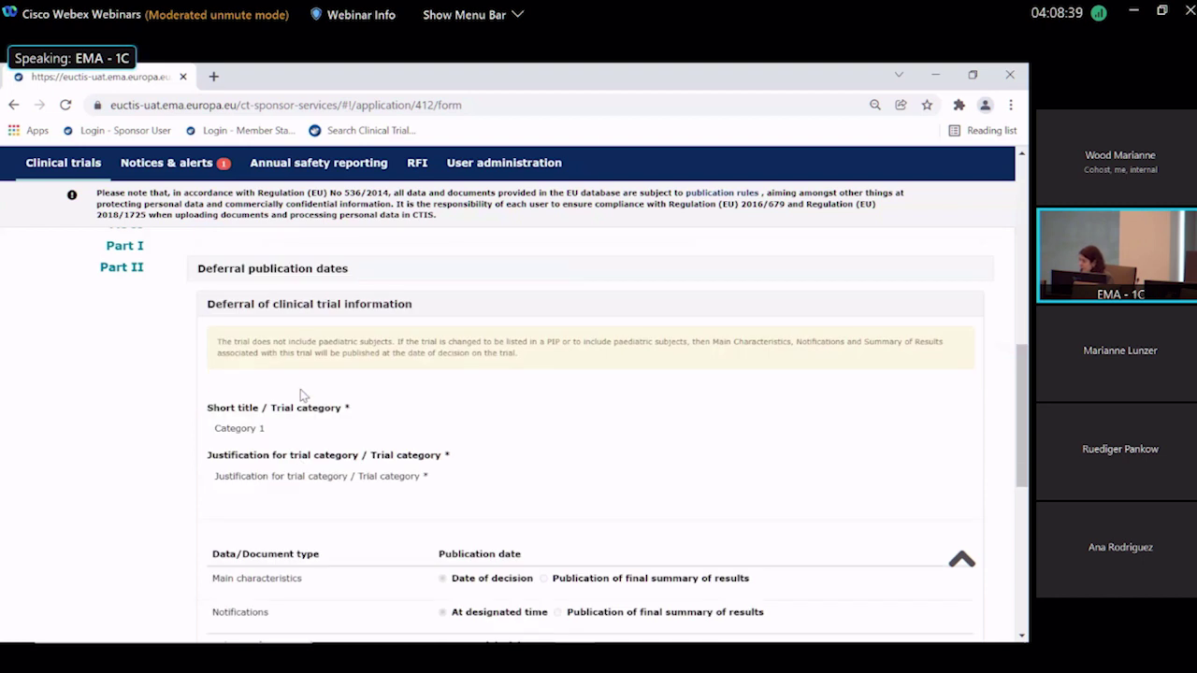
{"action": "scroll", "coordinate": [440, 393], "scroll_direction": "down", "scroll_amount": 2}
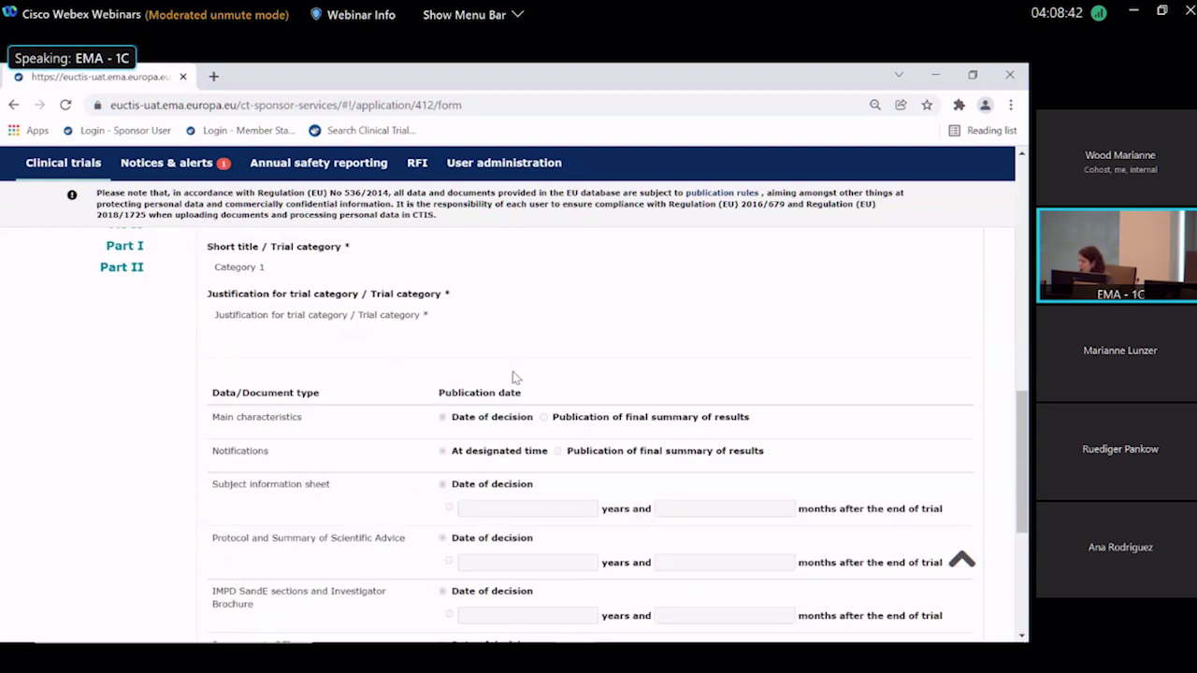
{"action": "scroll", "coordinate": [745, 352], "scroll_direction": "down", "scroll_amount": 1}
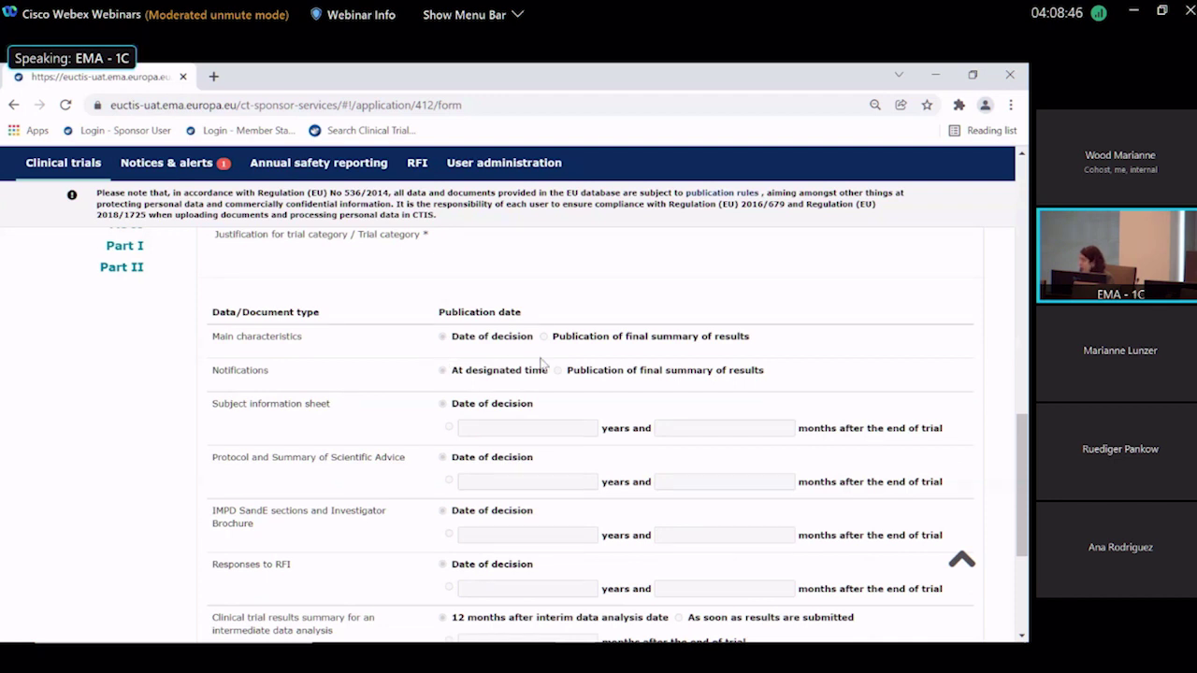
{"action": "scroll", "coordinate": [514, 400], "scroll_direction": "up", "scroll_amount": 8}
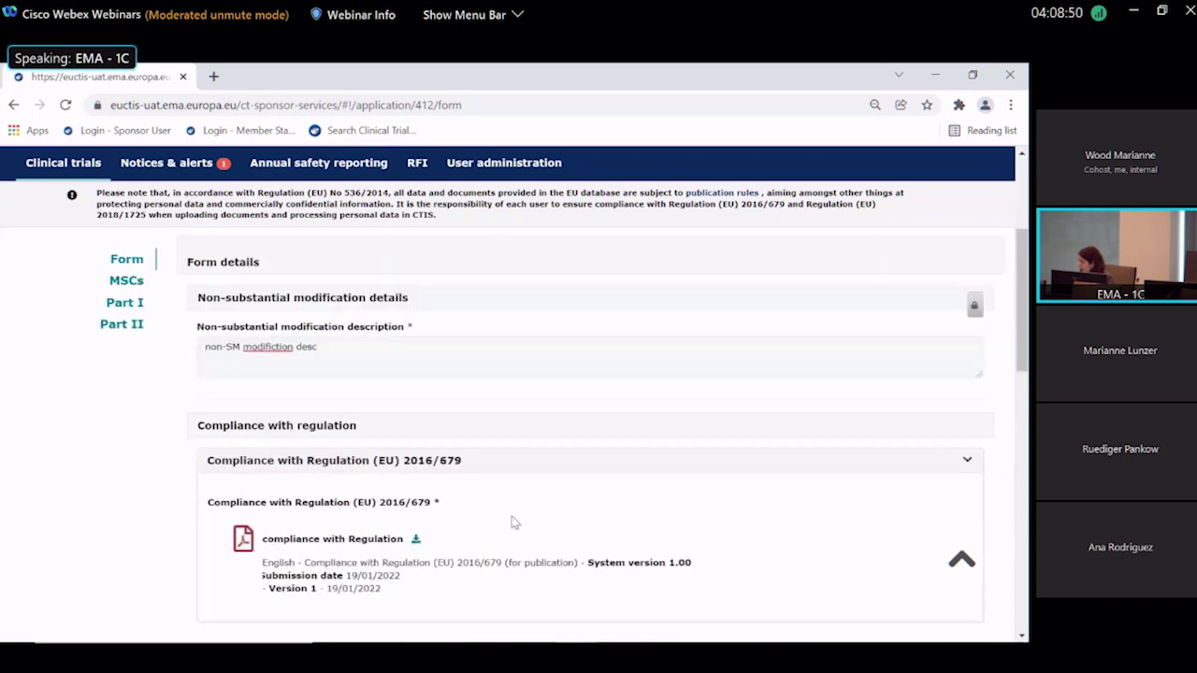
{"action": "left_click", "coordinate": [972, 311]}
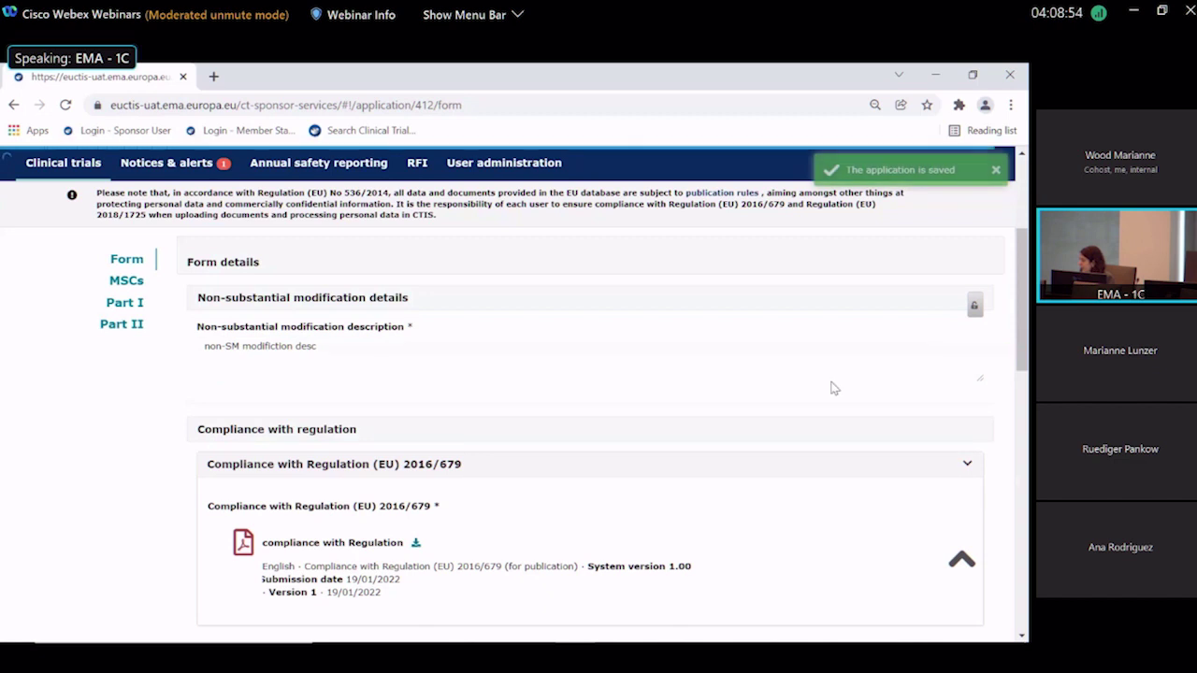
{"action": "scroll", "coordinate": [574, 391], "scroll_direction": "up", "scroll_amount": 1}
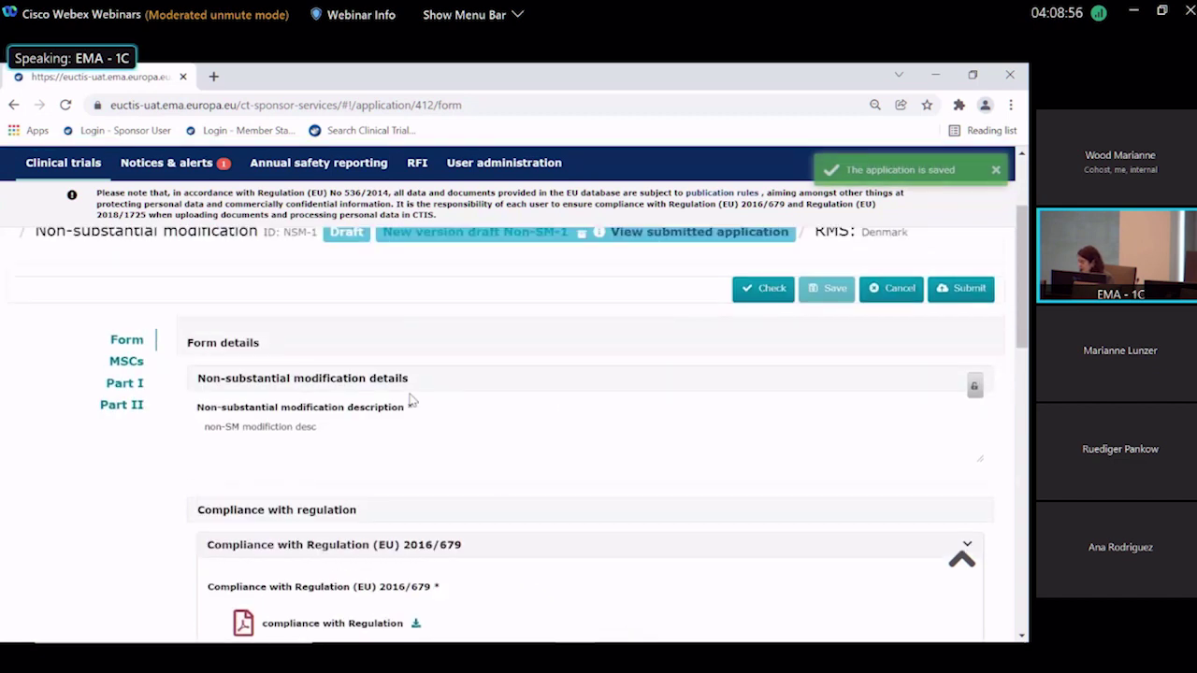
{"action": "left_click", "coordinate": [127, 362]}
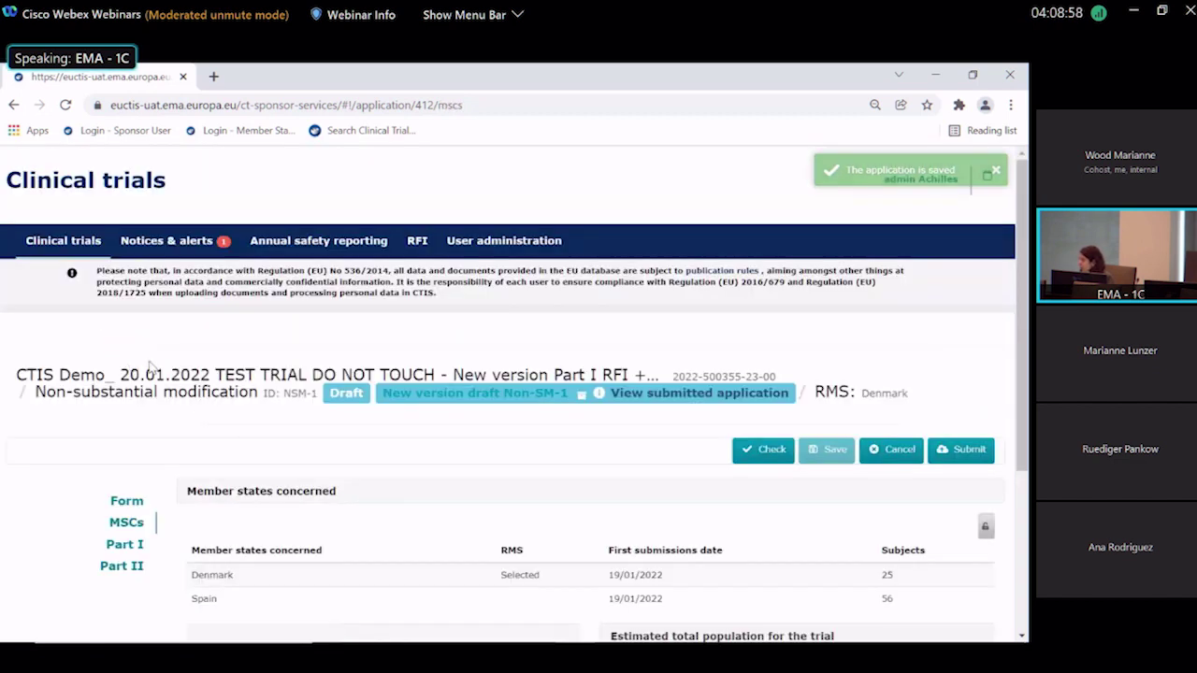
Step: Set subjects to 27 for Denmark and 59 for Spain (86 total) and save the section
{"action": "scroll", "coordinate": [265, 423], "scroll_direction": "down", "scroll_amount": 1}
{"action": "scroll", "coordinate": [371, 427], "scroll_direction": "down", "scroll_amount": 1}
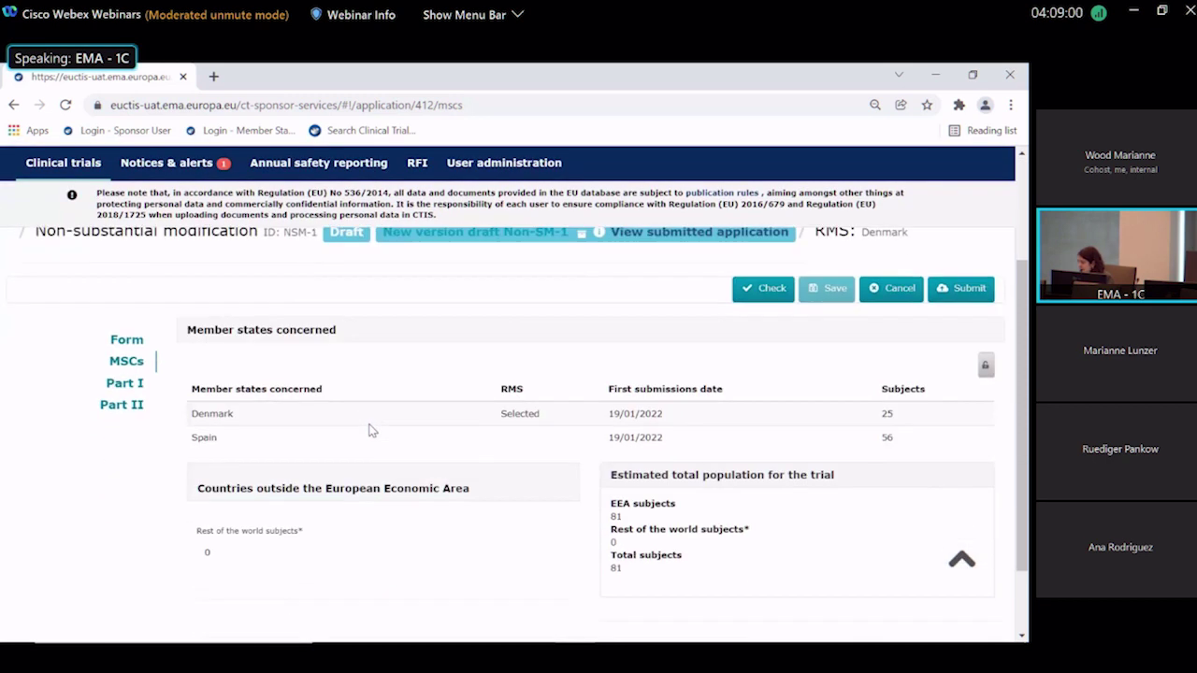
{"action": "left_click", "coordinate": [984, 364]}
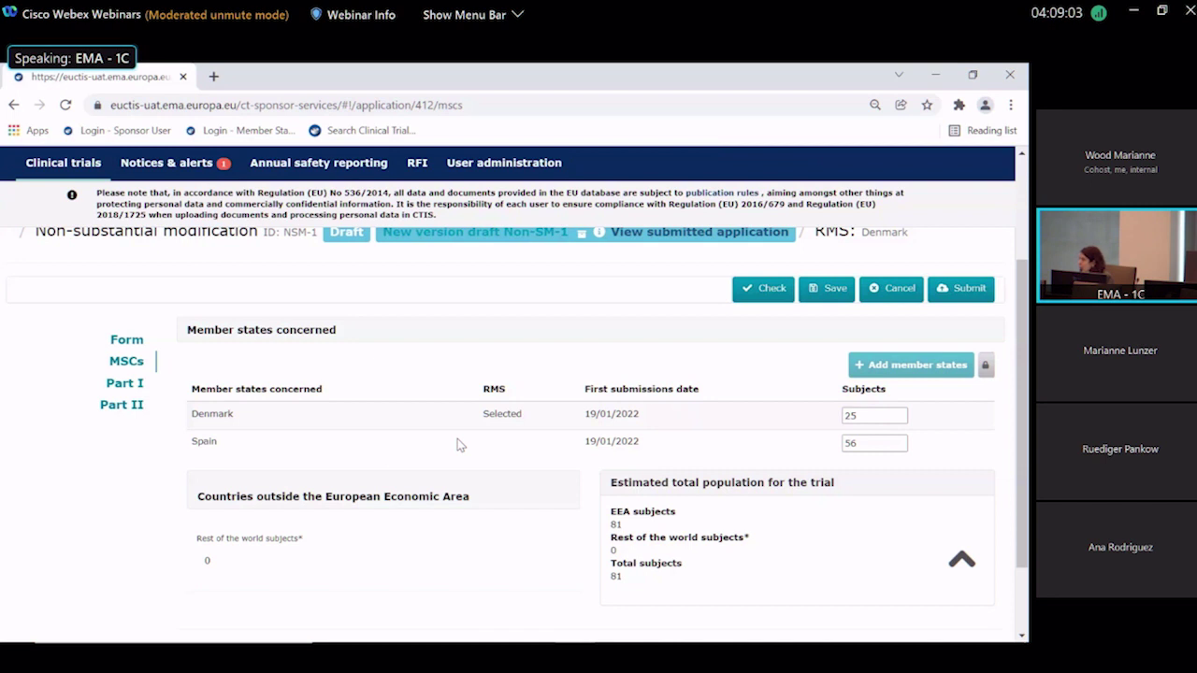
{"action": "left_click", "coordinate": [874, 417]}
{"action": "key", "text": "BackSpace"}
{"action": "type", "text": "7"}
{"action": "left_click", "coordinate": [869, 444]}
{"action": "key", "text": "BackSpace"}
{"action": "type", "text": "9"}
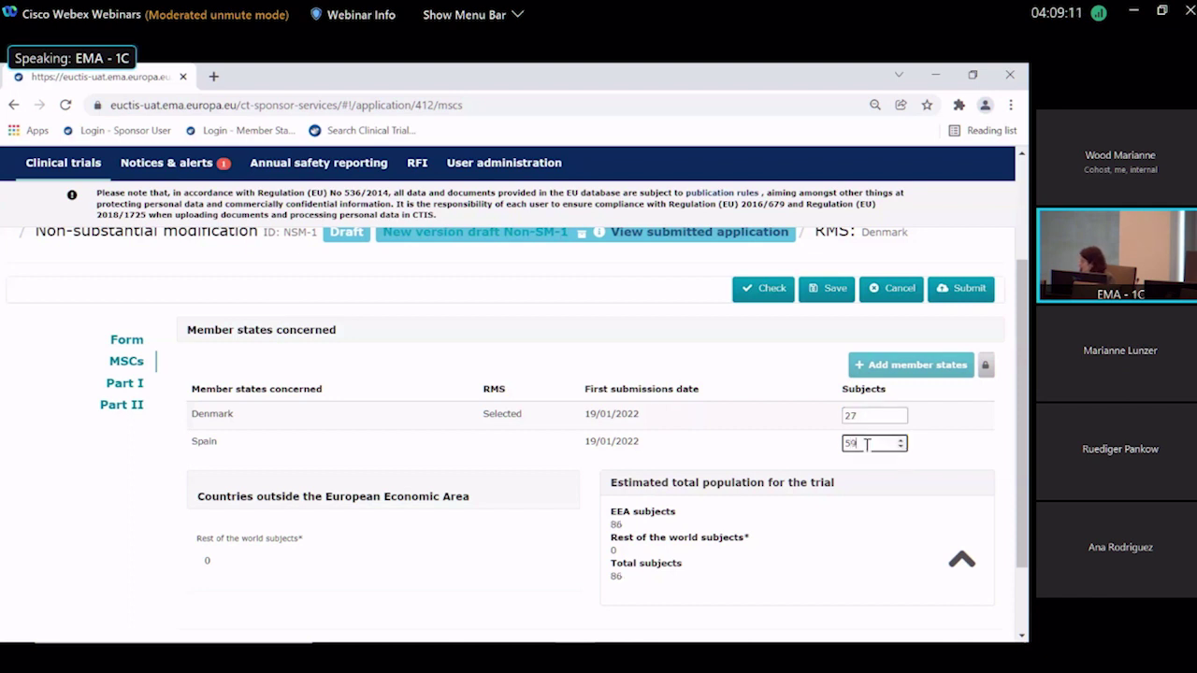
{"action": "left_click", "coordinate": [987, 367]}
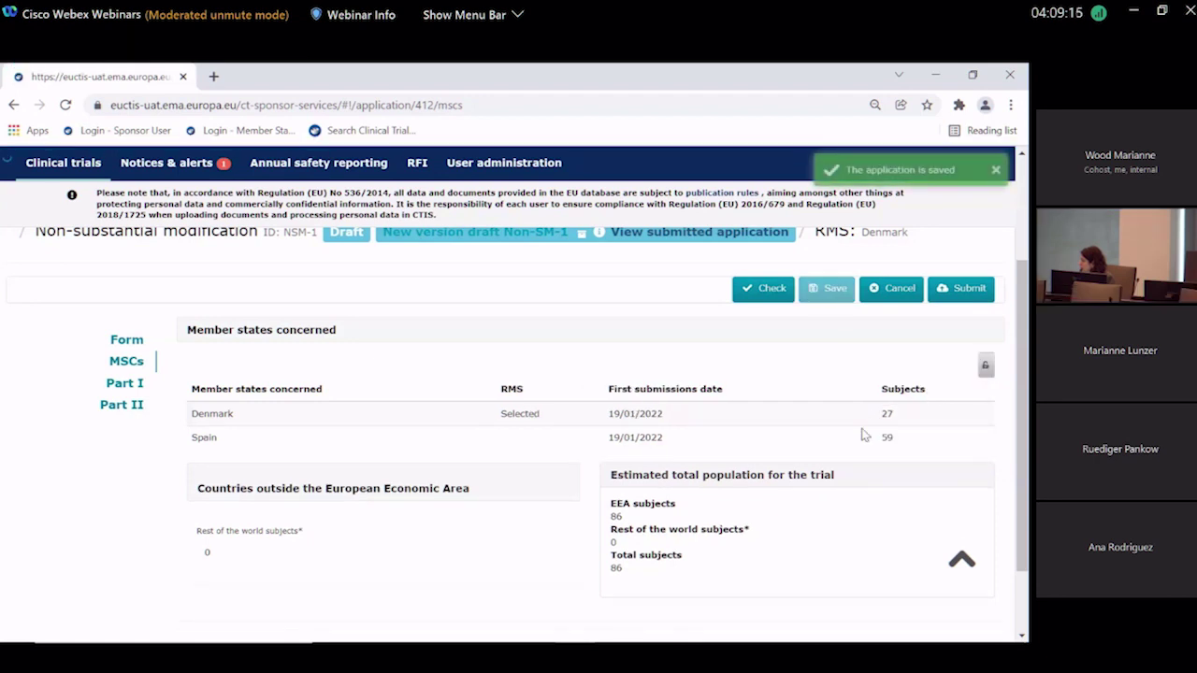
{"action": "left_click", "coordinate": [122, 383]}
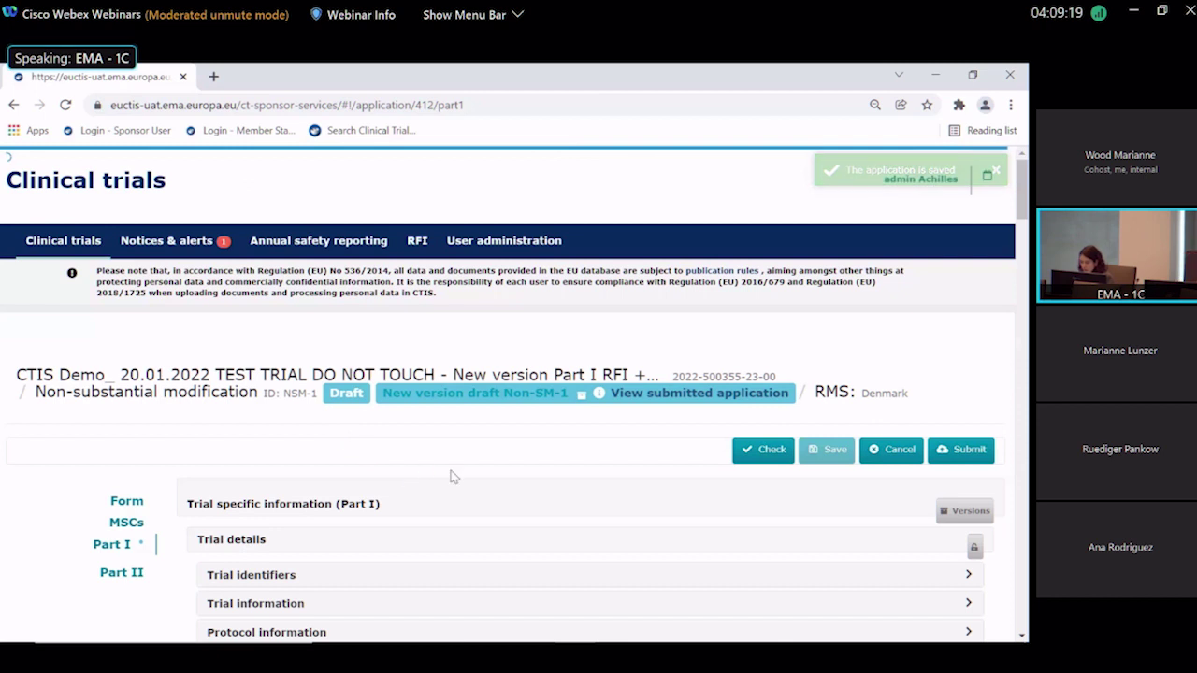
Step: Expand the Trial identifiers and Trial information details in Part I
{"action": "scroll", "coordinate": [334, 440], "scroll_direction": "down", "scroll_amount": 2}
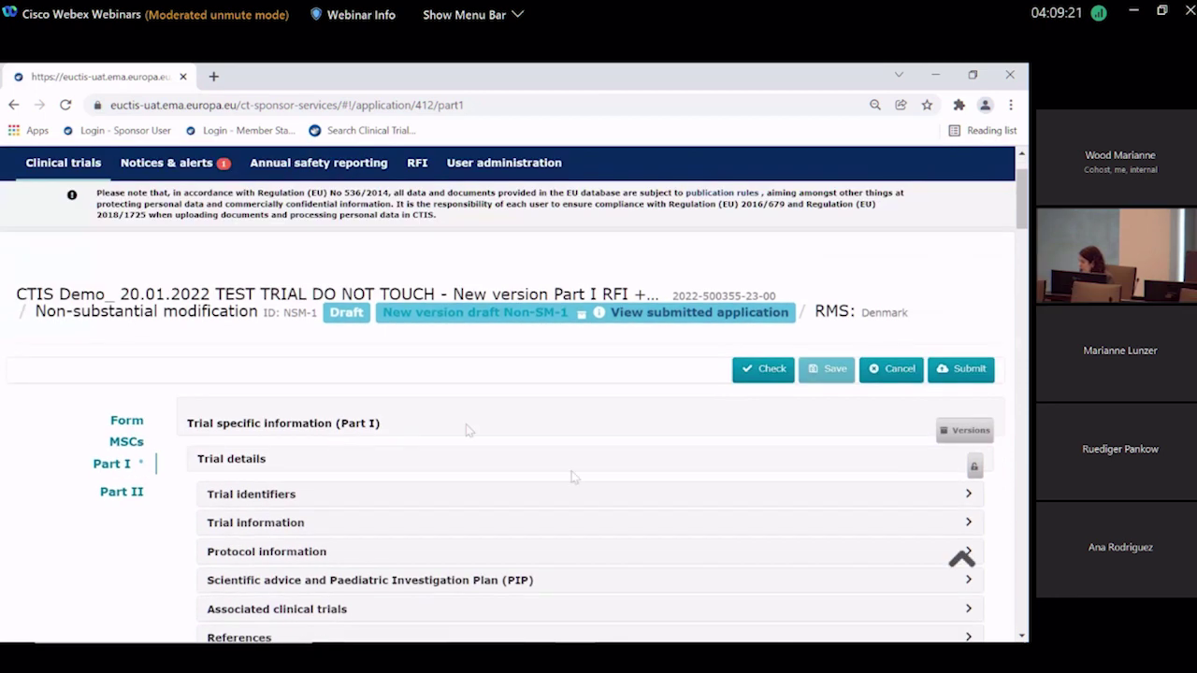
{"action": "scroll", "coordinate": [493, 465], "scroll_direction": "down", "scroll_amount": 1}
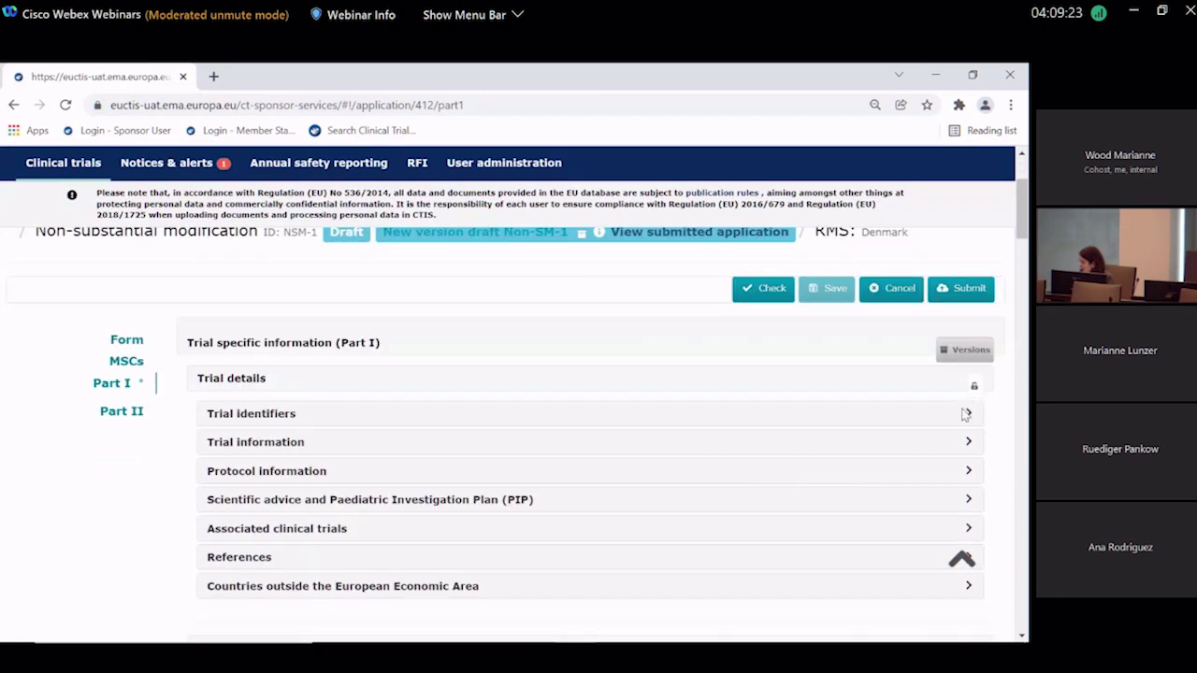
{"action": "scroll", "coordinate": [382, 347], "scroll_direction": "down", "scroll_amount": 3}
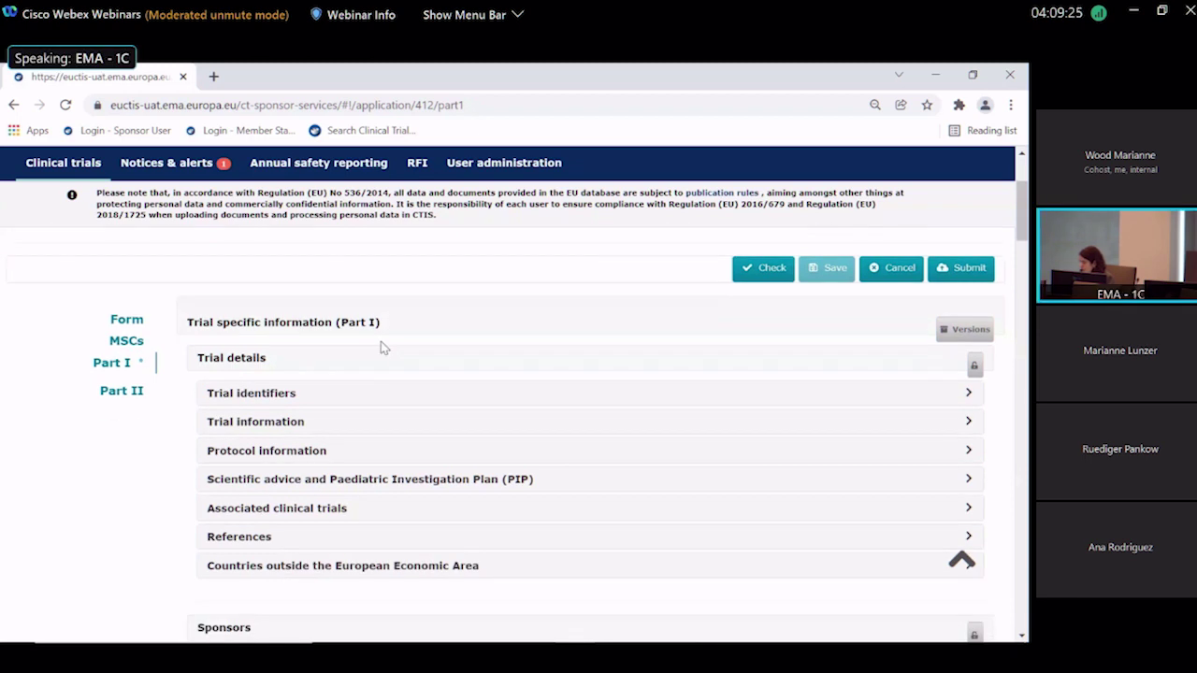
{"action": "scroll", "coordinate": [387, 406], "scroll_direction": "up", "scroll_amount": 4}
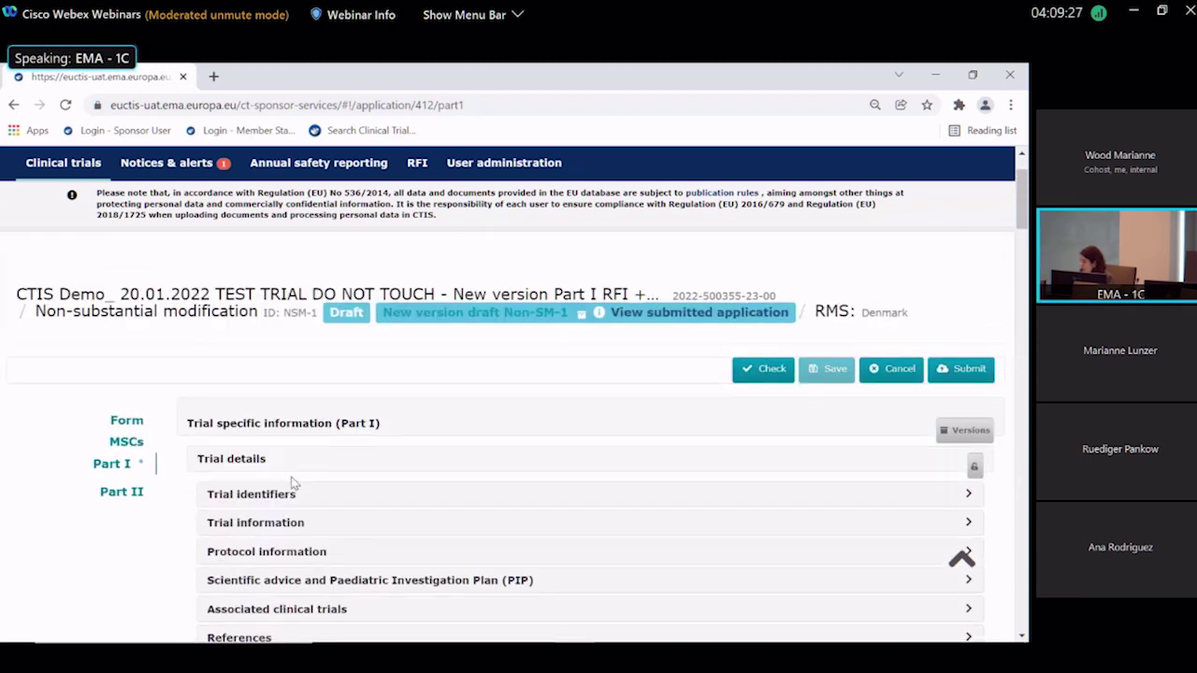
{"action": "scroll", "coordinate": [296, 482], "scroll_direction": "down", "scroll_amount": 1}
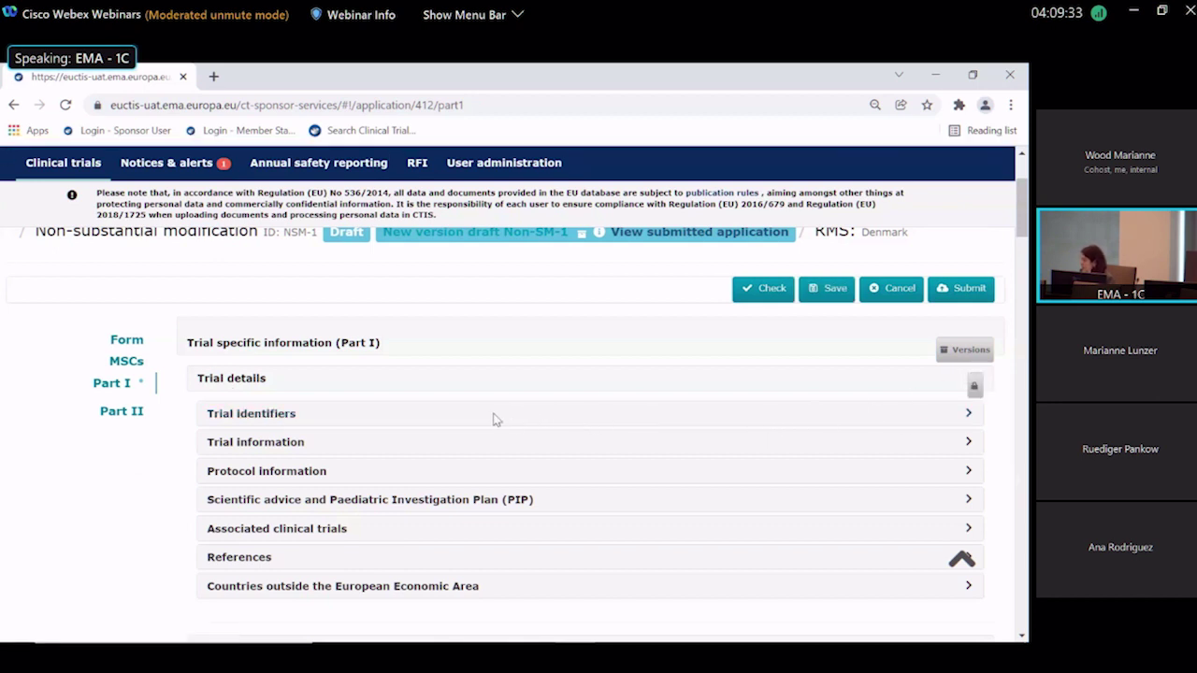
{"action": "left_click", "coordinate": [250, 413]}
{"action": "scroll", "coordinate": [316, 364], "scroll_direction": "down", "scroll_amount": 1}
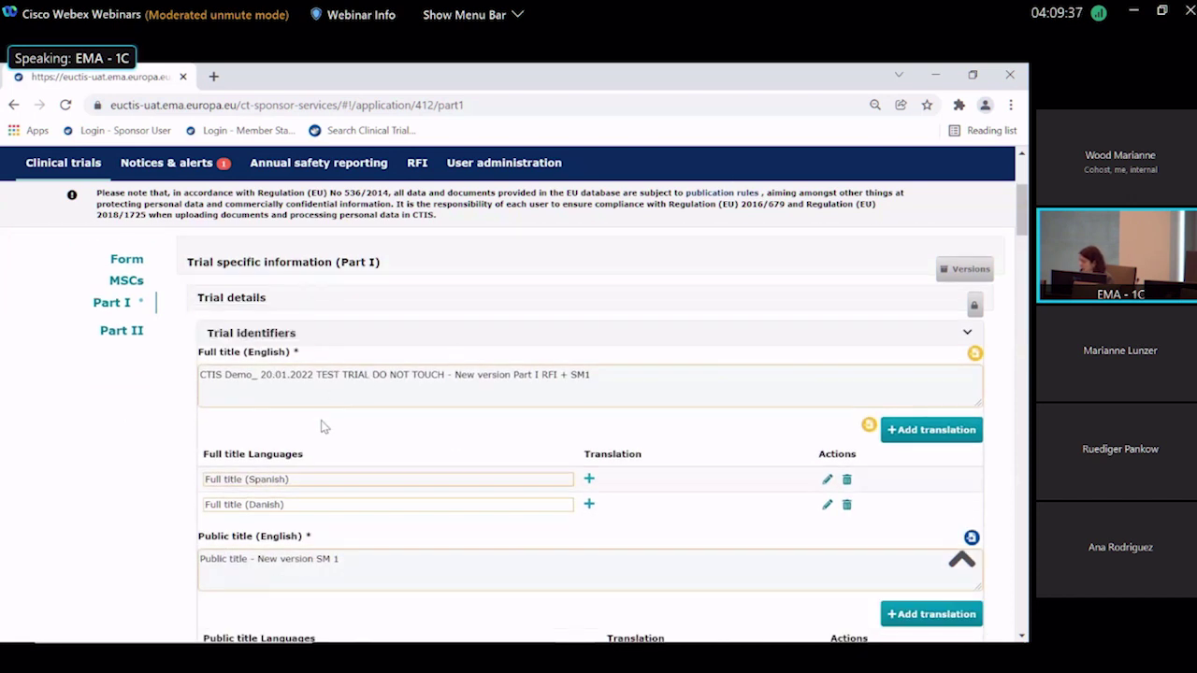
{"action": "scroll", "coordinate": [254, 394], "scroll_direction": "down", "scroll_amount": 1}
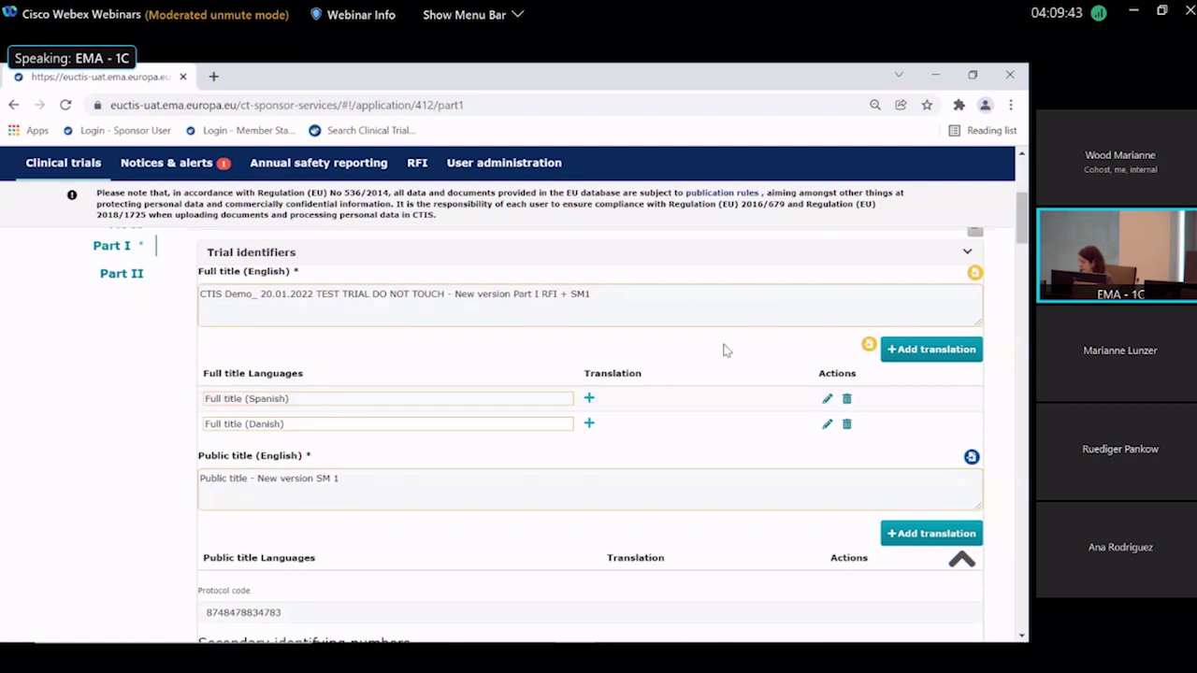
{"action": "scroll", "coordinate": [574, 355], "scroll_direction": "down", "scroll_amount": 1}
{"action": "scroll", "coordinate": [627, 331], "scroll_direction": "up", "scroll_amount": 1}
{"action": "scroll", "coordinate": [561, 355], "scroll_direction": "down", "scroll_amount": 4}
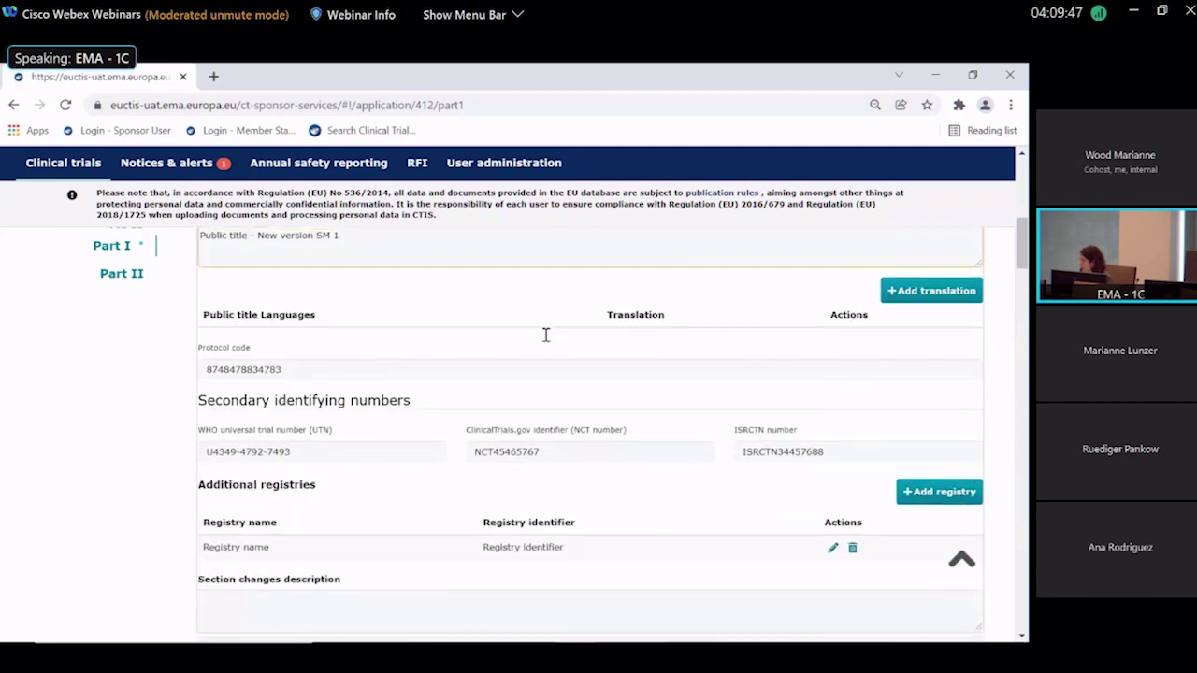
{"action": "left_click", "coordinate": [324, 406]}
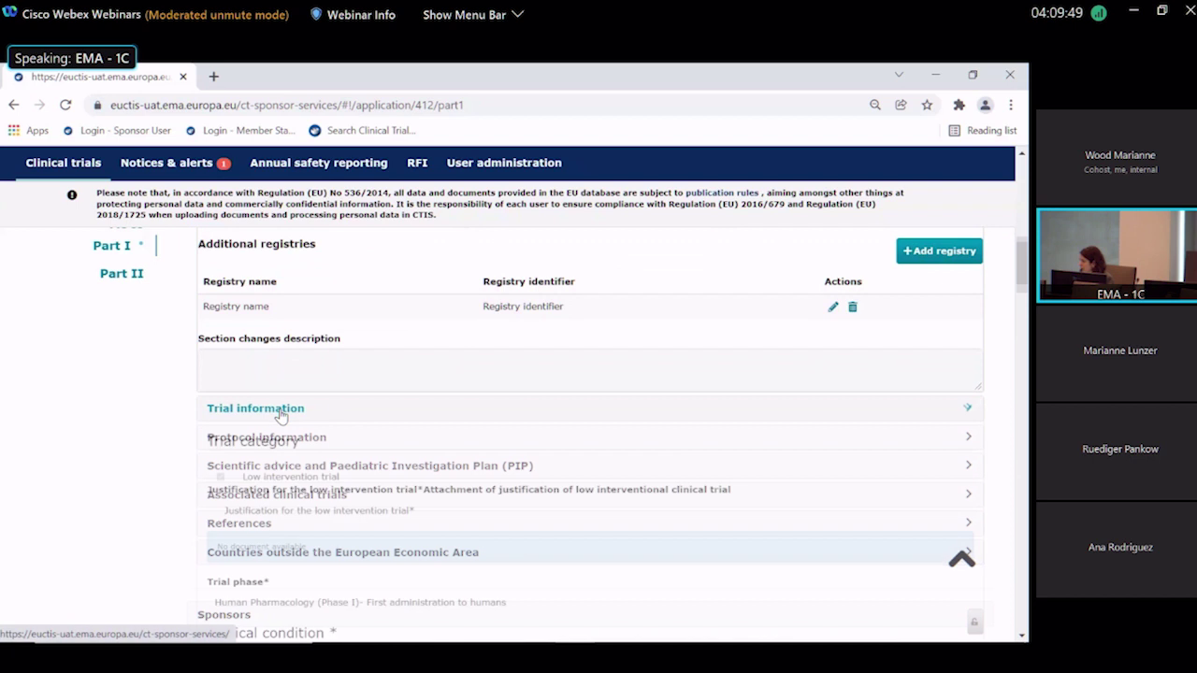
{"action": "scroll", "coordinate": [417, 402], "scroll_direction": "up", "scroll_amount": 3}
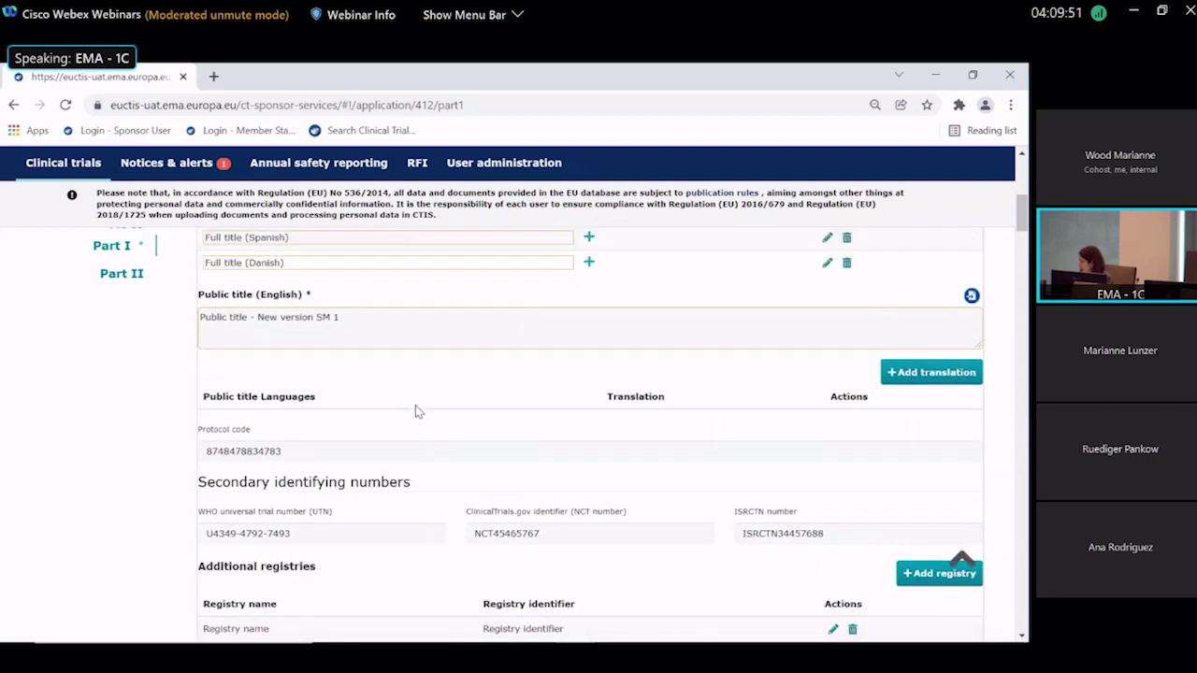
Step: Enter 'section changes' as the Trial identifiers change description
{"action": "left_click", "coordinate": [356, 447]}
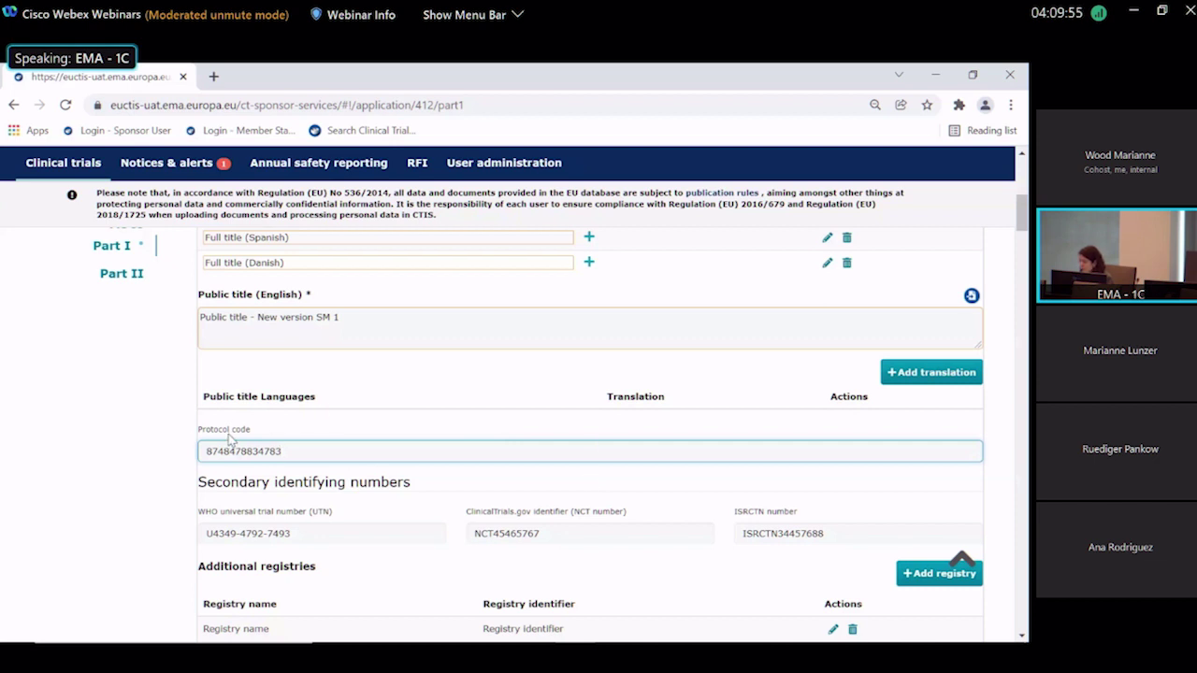
{"action": "scroll", "coordinate": [337, 476], "scroll_direction": "down", "scroll_amount": 3}
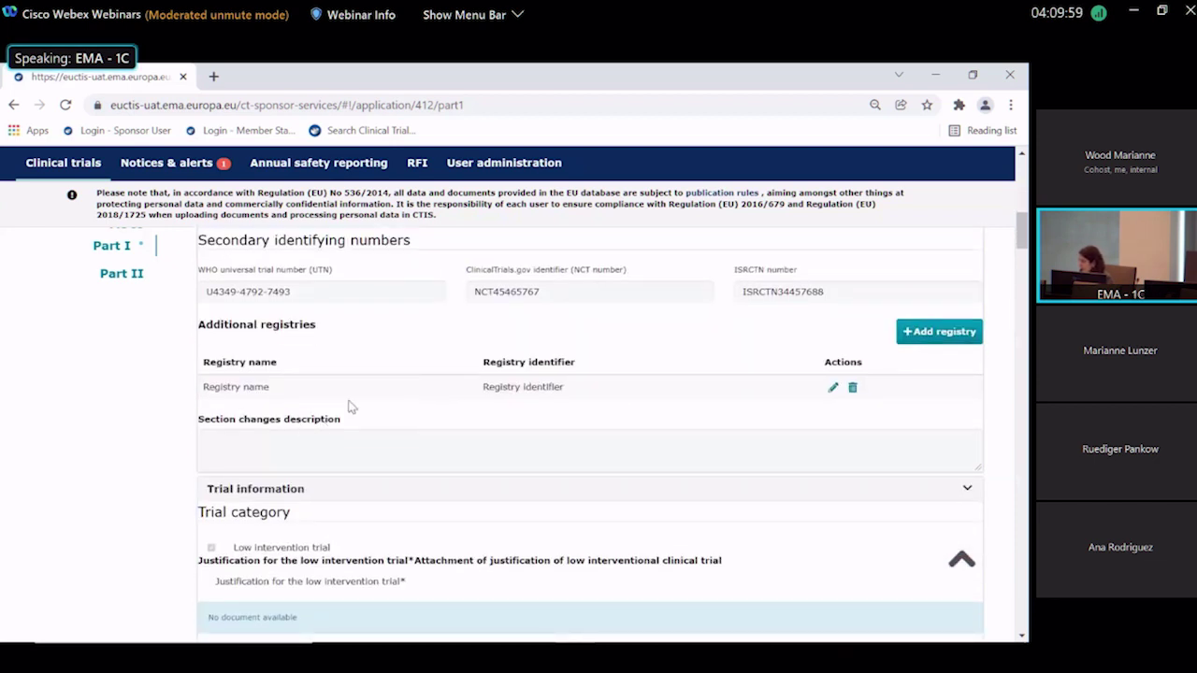
{"action": "left_click", "coordinate": [264, 455]}
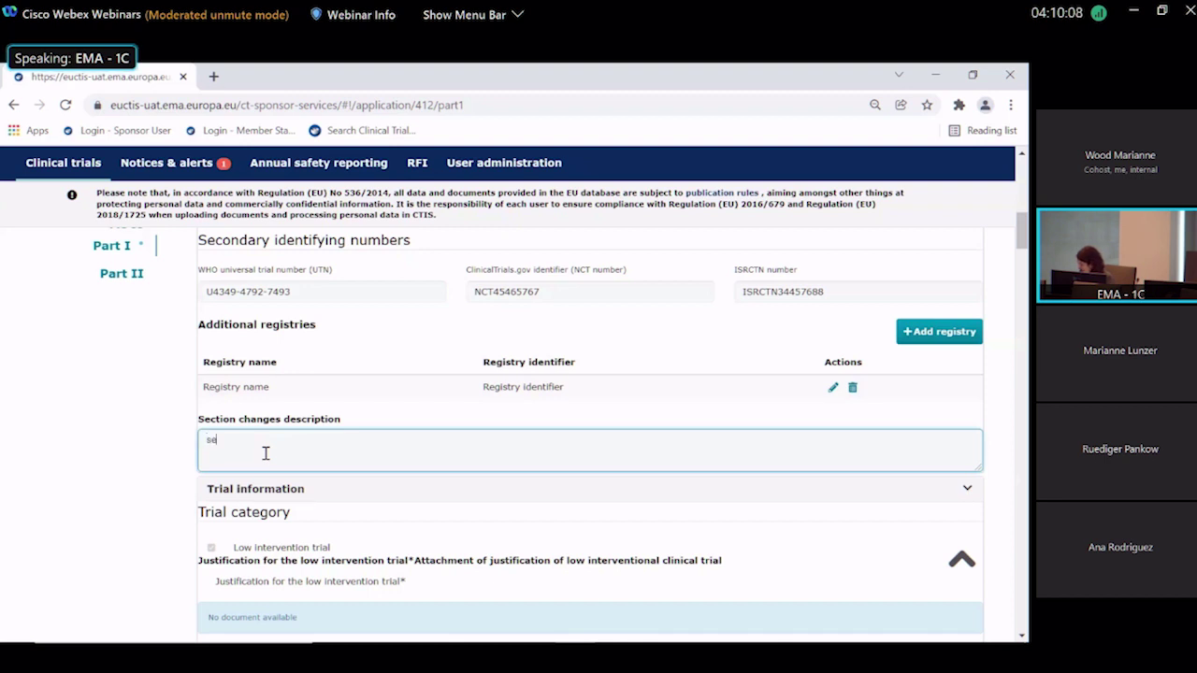
{"action": "type", "text": "changes"}
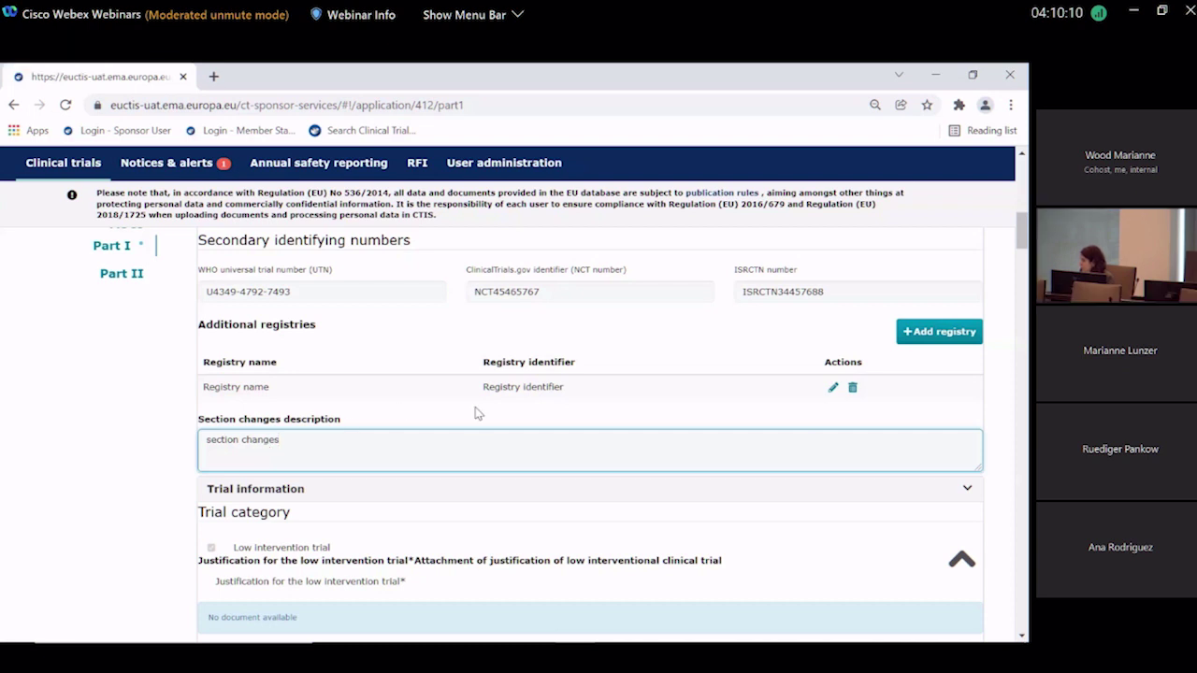
{"action": "scroll", "coordinate": [458, 417], "scroll_direction": "down", "scroll_amount": 3}
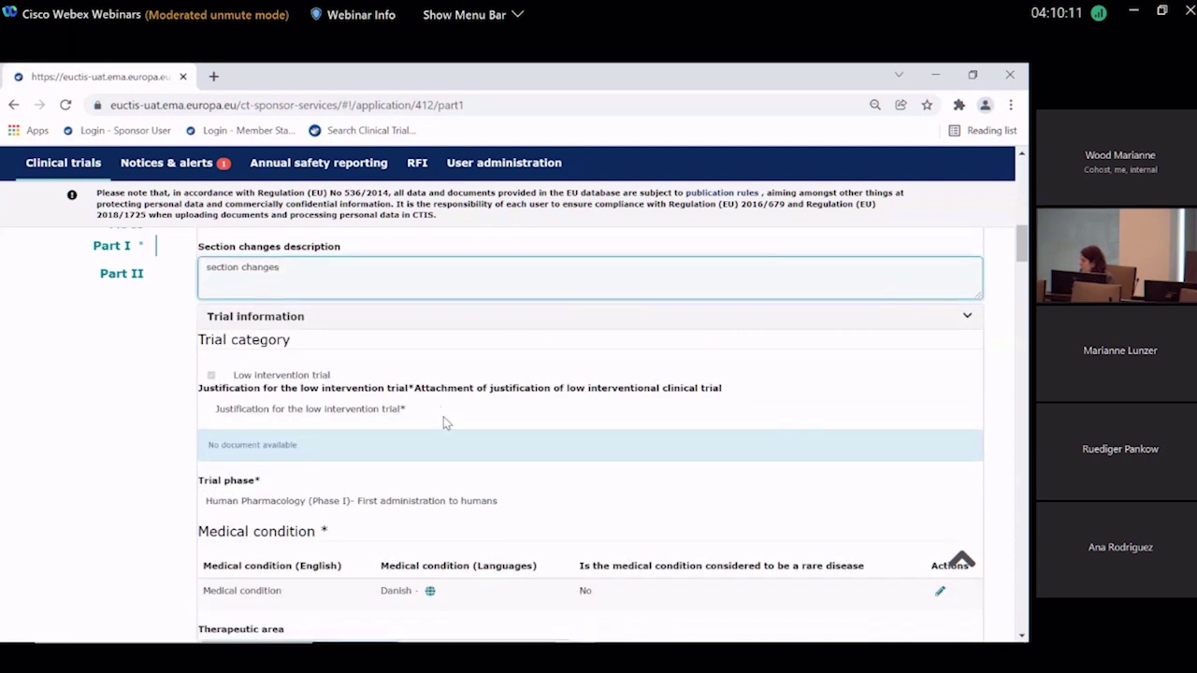
{"action": "scroll", "coordinate": [445, 423], "scroll_direction": "down", "scroll_amount": 1}
{"action": "scroll", "coordinate": [537, 383], "scroll_direction": "down", "scroll_amount": 2}
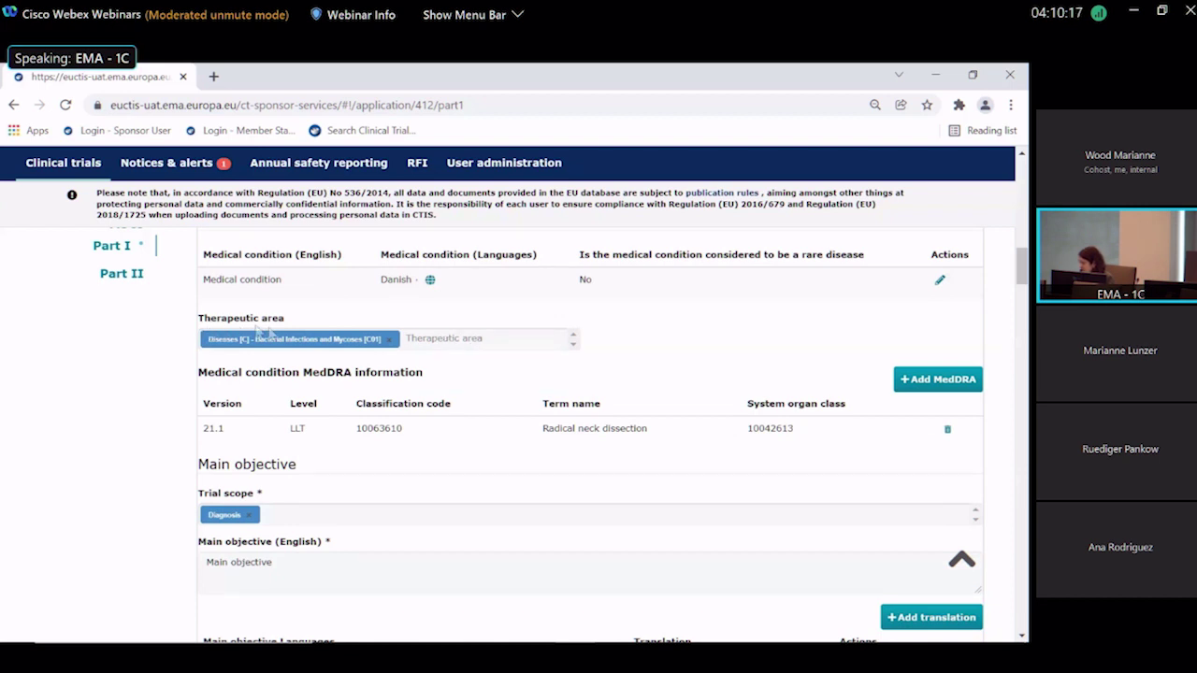
{"action": "scroll", "coordinate": [457, 347], "scroll_direction": "down", "scroll_amount": 2}
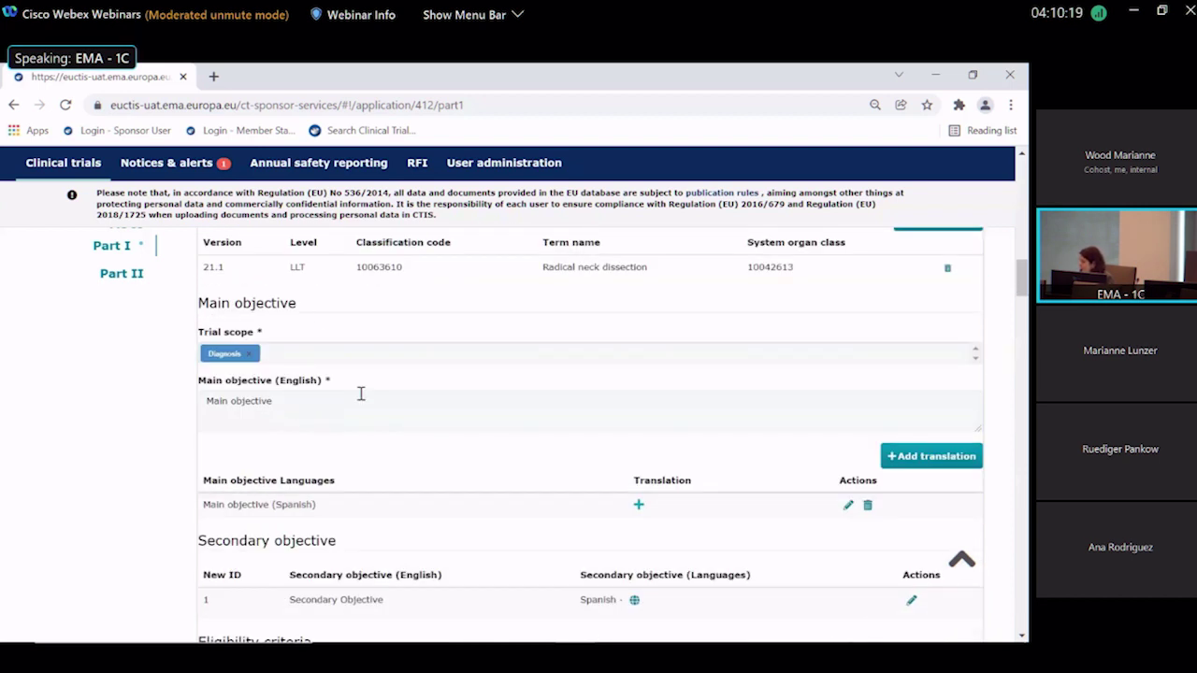
{"action": "scroll", "coordinate": [395, 390], "scroll_direction": "down", "scroll_amount": 4}
{"action": "scroll", "coordinate": [405, 391], "scroll_direction": "down", "scroll_amount": 7}
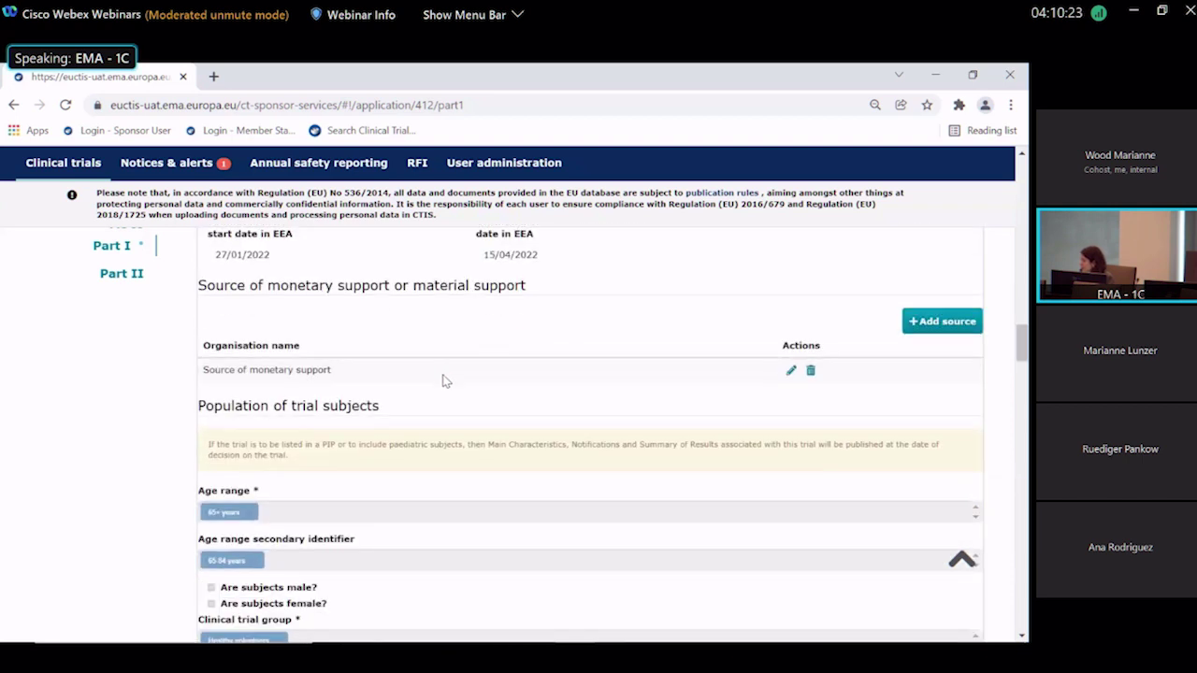
{"action": "scroll", "coordinate": [449, 374], "scroll_direction": "down", "scroll_amount": 5}
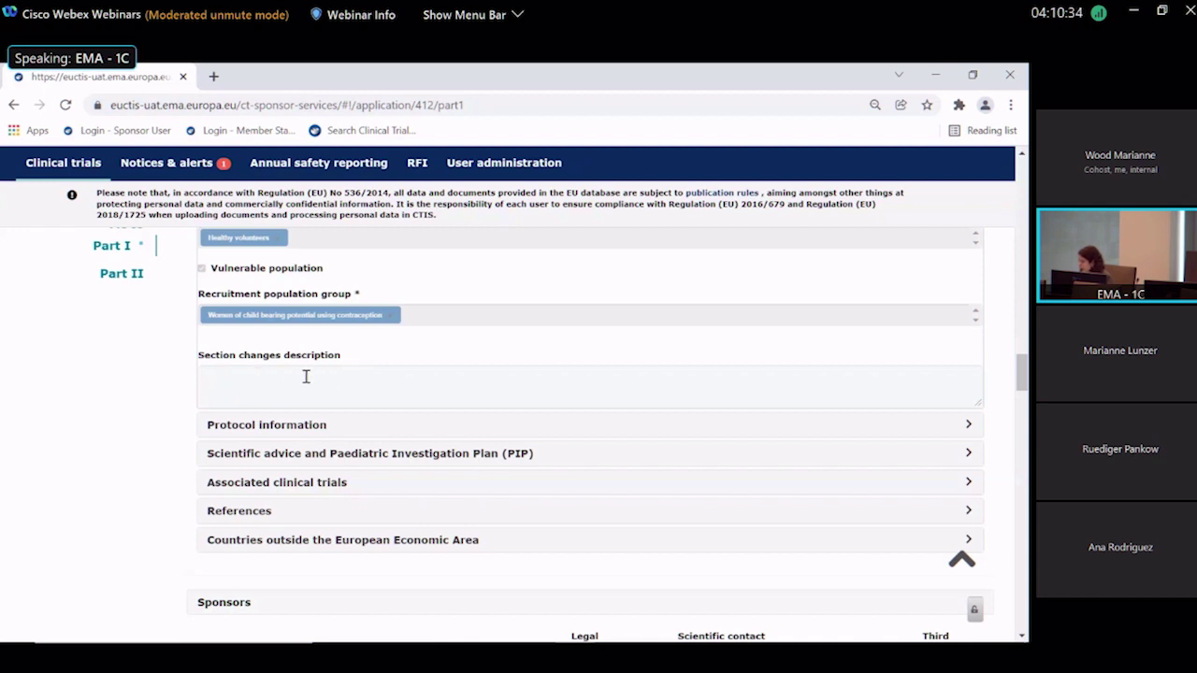
{"action": "scroll", "coordinate": [309, 369], "scroll_direction": "down", "scroll_amount": 1}
{"action": "scroll", "coordinate": [321, 400], "scroll_direction": "down", "scroll_amount": 1}
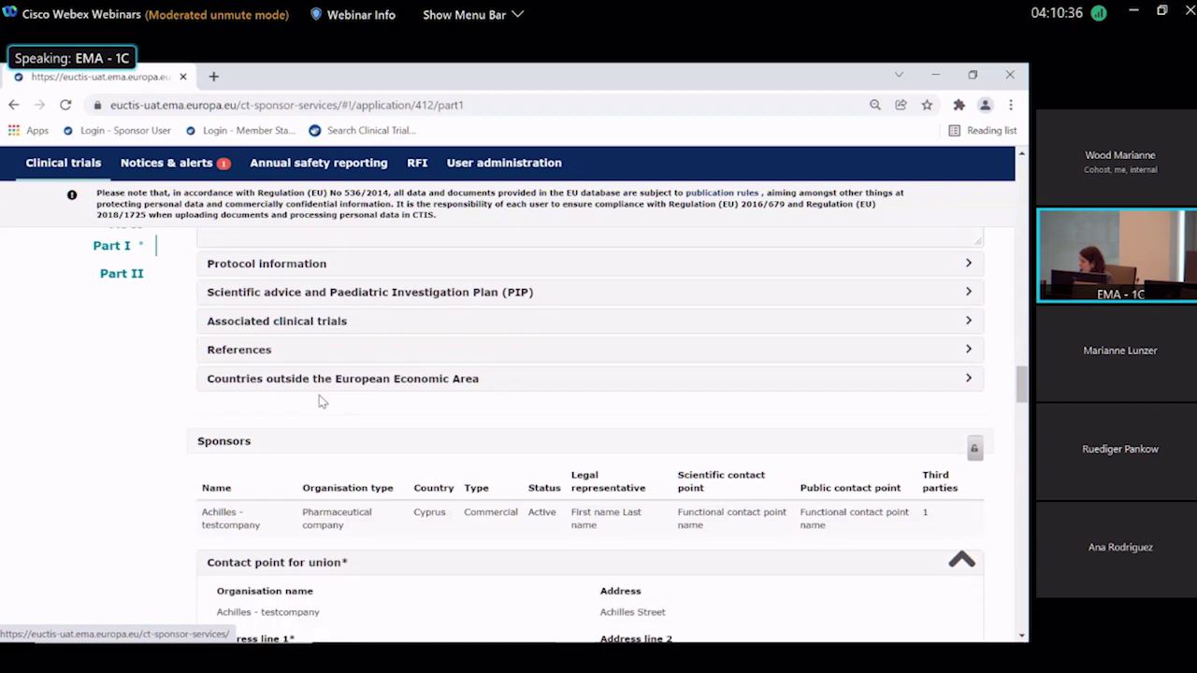
{"action": "scroll", "coordinate": [245, 443], "scroll_direction": "down", "scroll_amount": 1}
Step: Unlock the Sponsors section and show the sponsor company's contact details
{"action": "left_click", "coordinate": [570, 437]}
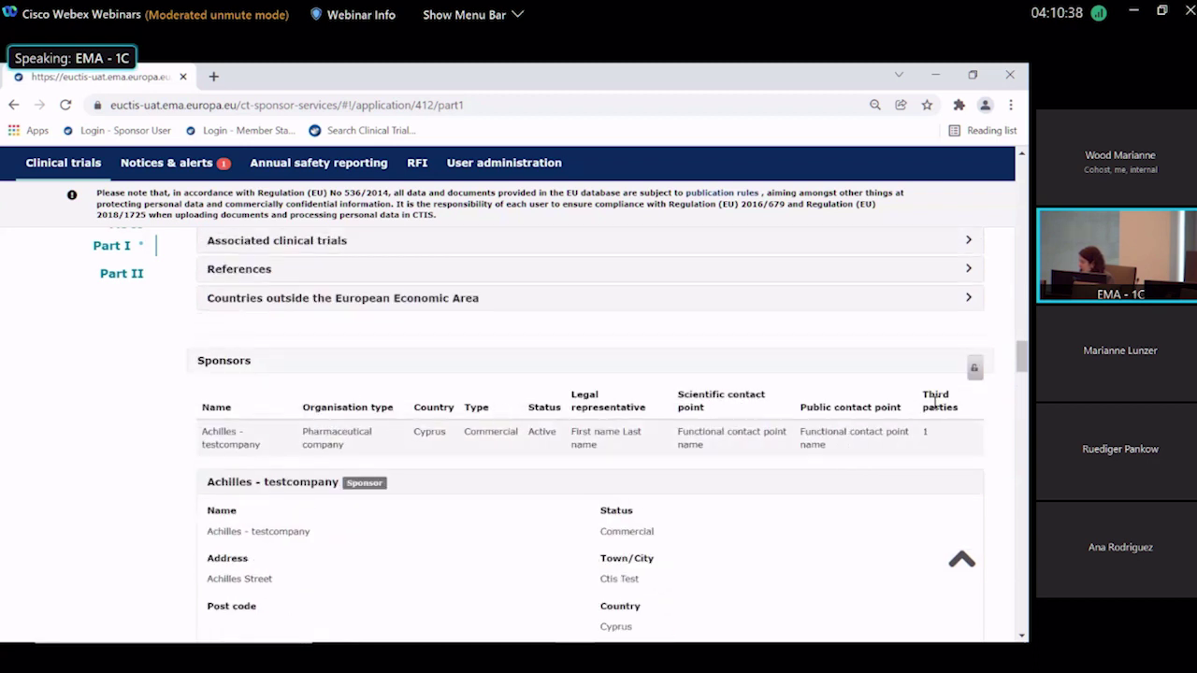
{"action": "left_click", "coordinate": [974, 370]}
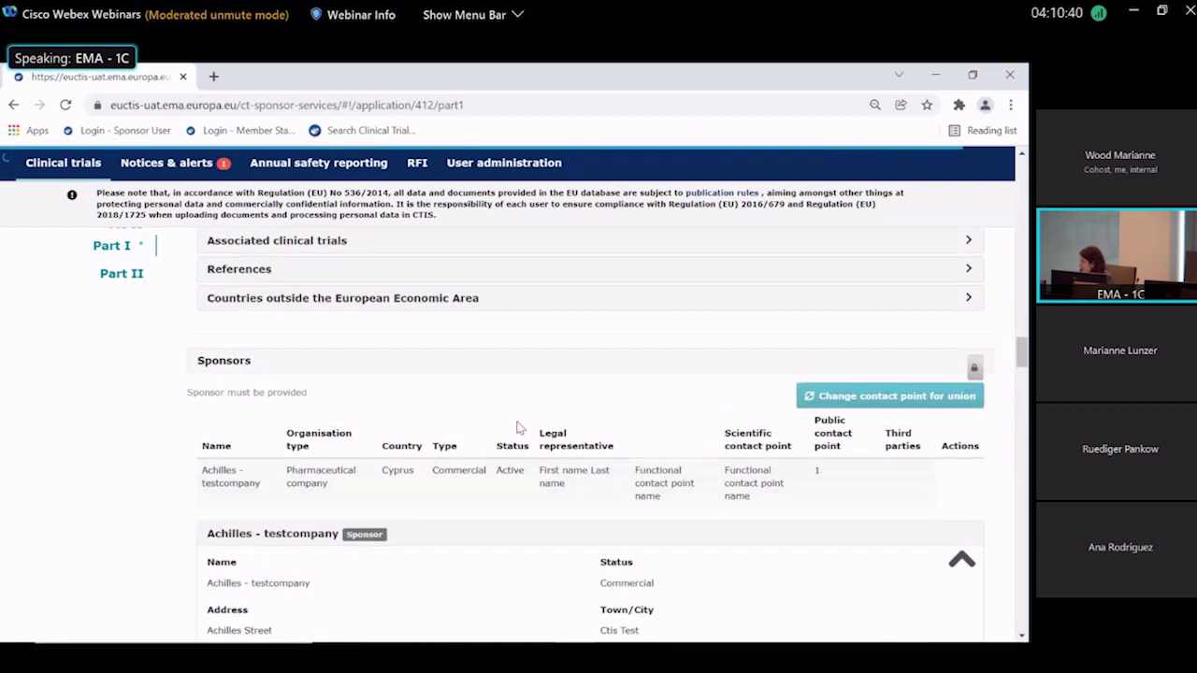
{"action": "scroll", "coordinate": [552, 416], "scroll_direction": "down", "scroll_amount": 2}
{"action": "scroll", "coordinate": [561, 430], "scroll_direction": "down", "scroll_amount": 3}
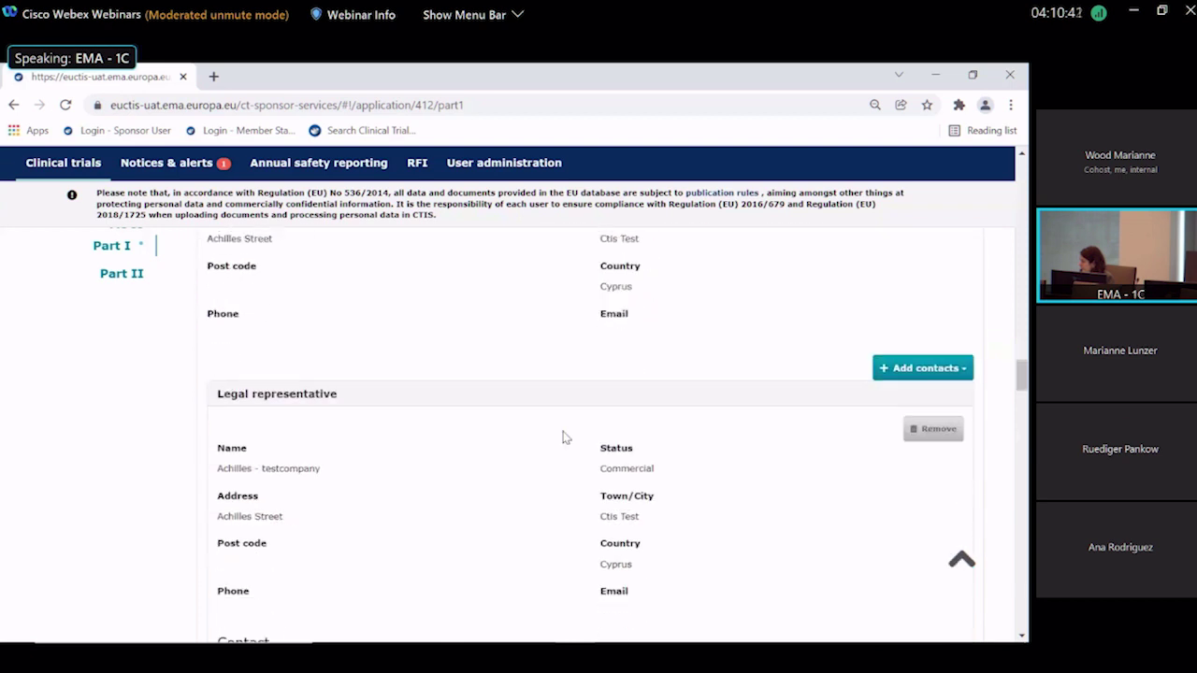
{"action": "left_click", "coordinate": [913, 333]}
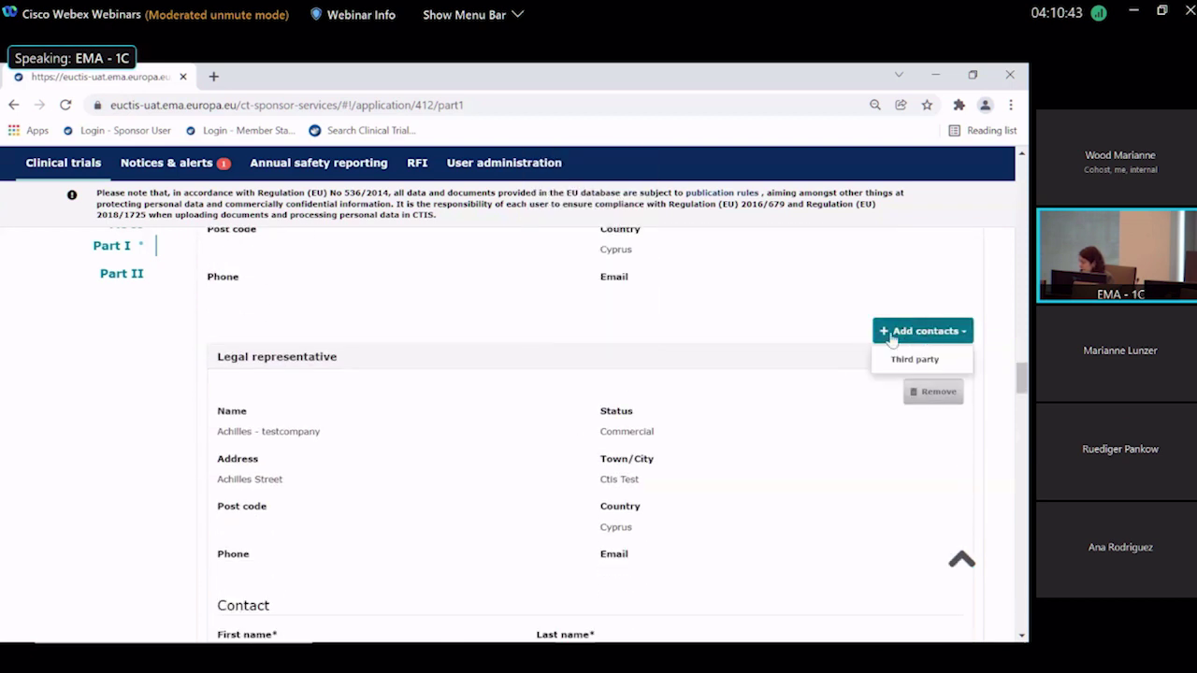
{"action": "scroll", "coordinate": [681, 374], "scroll_direction": "down", "scroll_amount": 2}
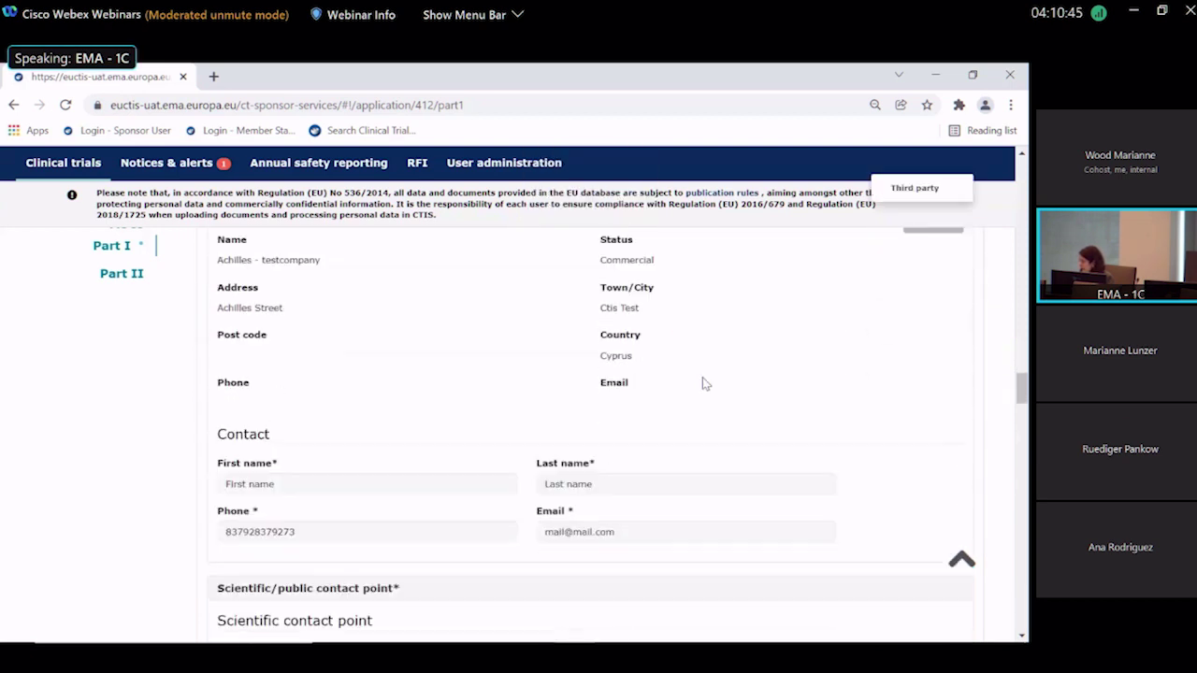
{"action": "scroll", "coordinate": [373, 430], "scroll_direction": "up", "scroll_amount": 3}
{"action": "scroll", "coordinate": [547, 458], "scroll_direction": "down", "scroll_amount": 4}
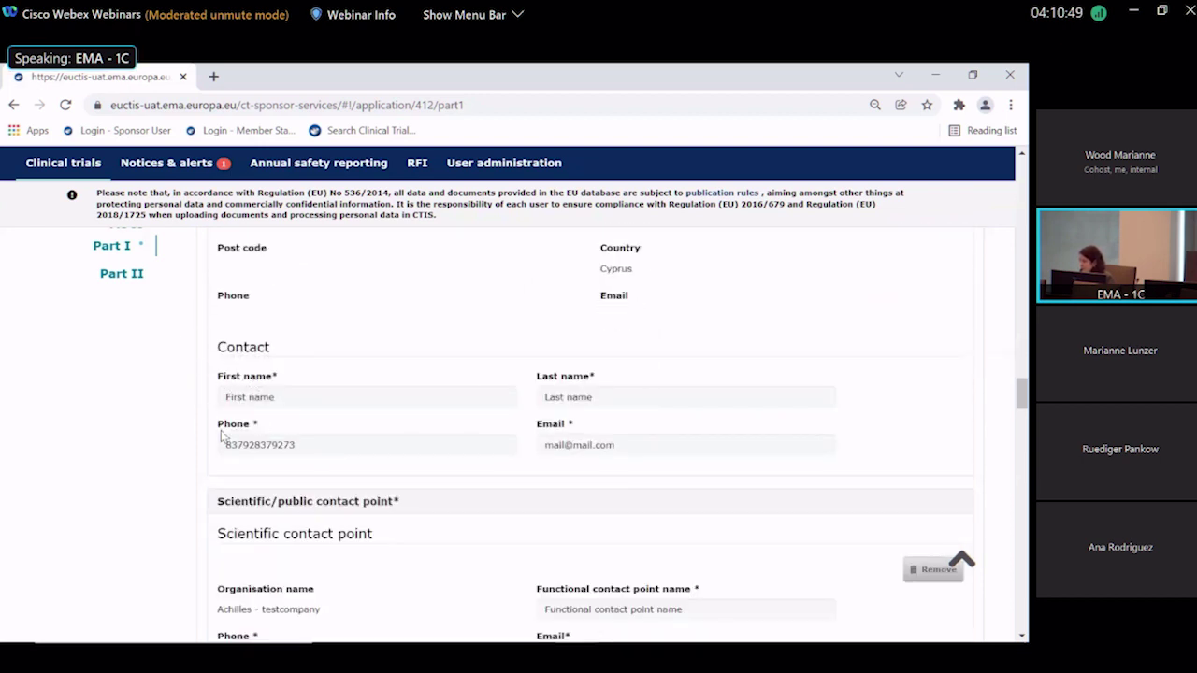
{"action": "scroll", "coordinate": [403, 431], "scroll_direction": "down", "scroll_amount": 3}
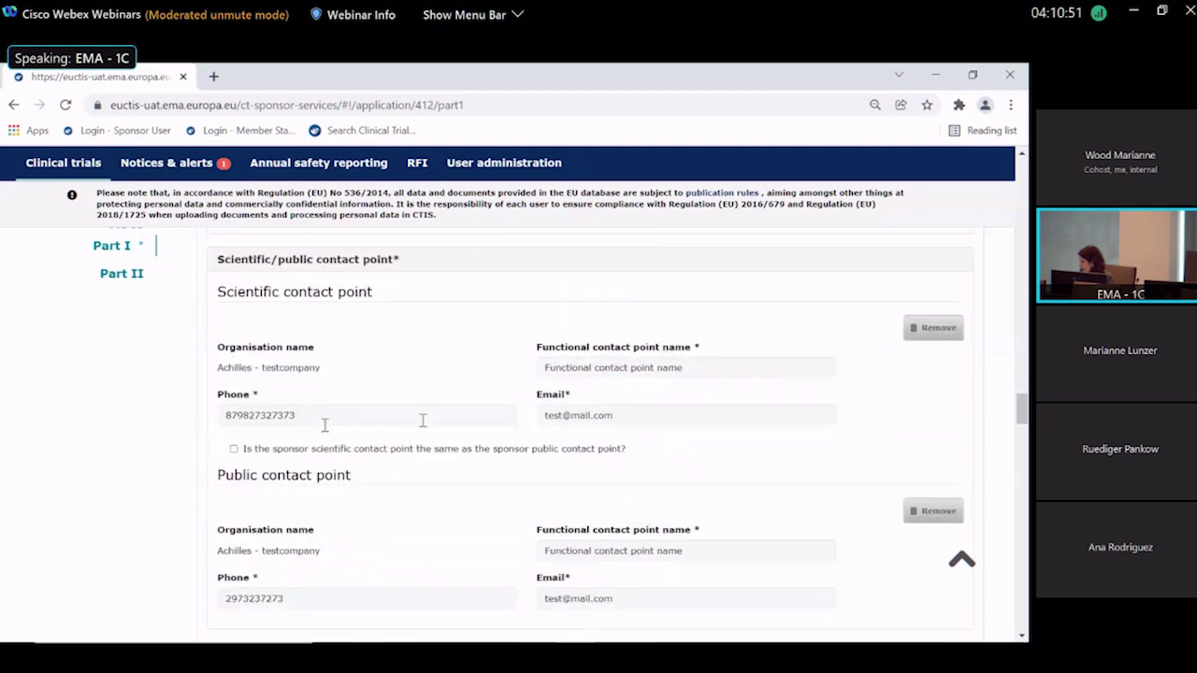
{"action": "scroll", "coordinate": [422, 422], "scroll_direction": "down", "scroll_amount": 2}
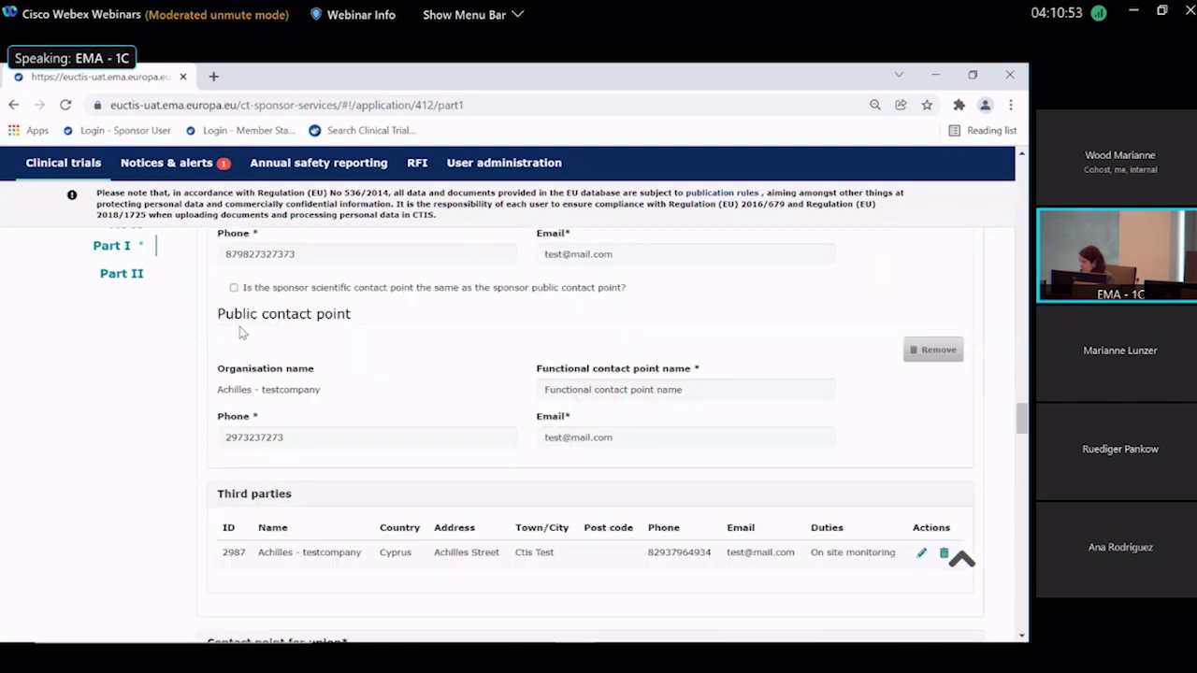
Step: Append ' updated name' to the public Functional contact point name
{"action": "left_click", "coordinate": [577, 390]}
{"action": "left_click", "coordinate": [710, 396]}
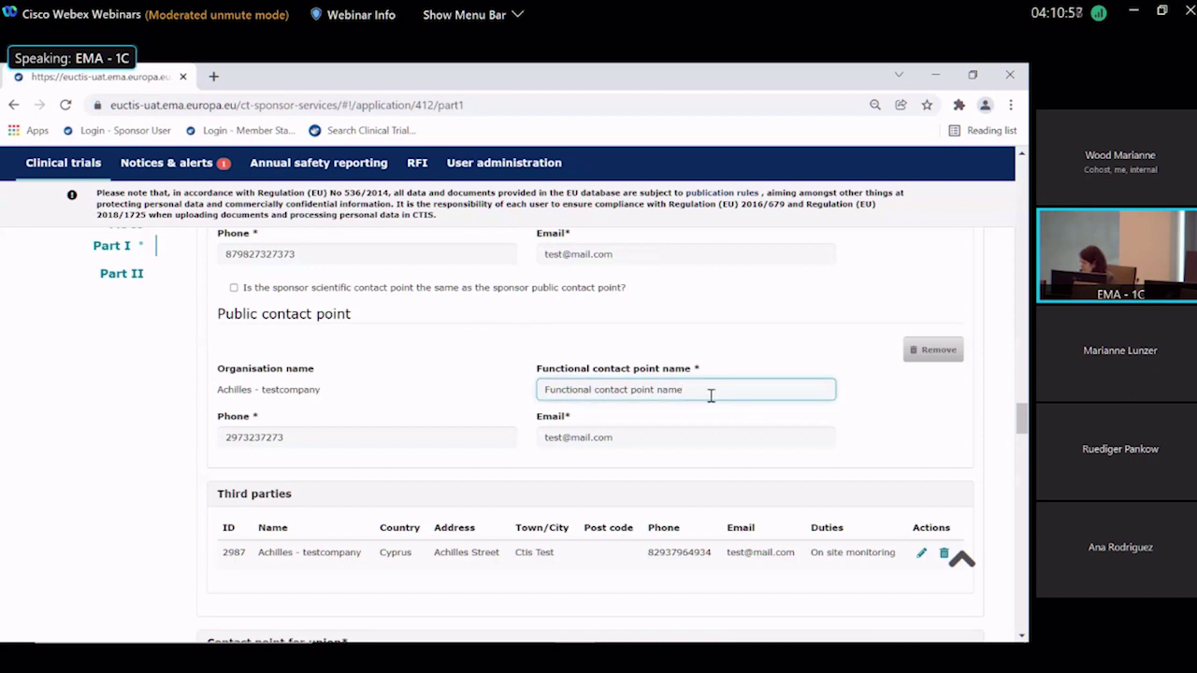
{"action": "type", "text": "updated name"}
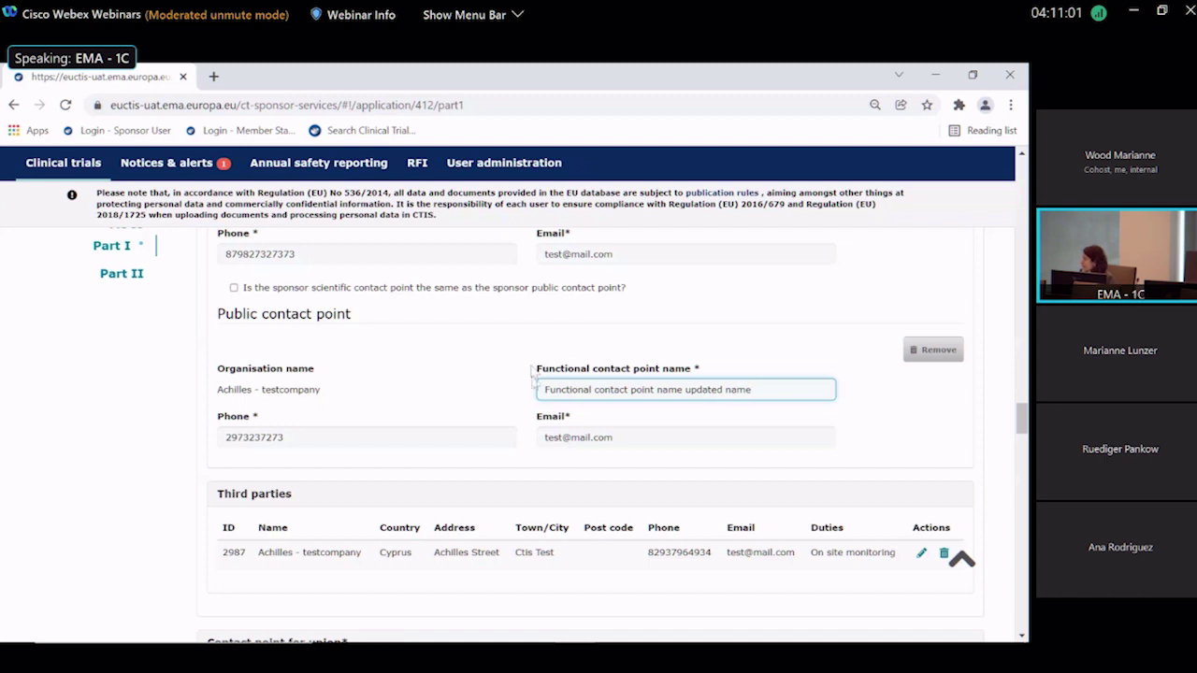
{"action": "scroll", "coordinate": [552, 384], "scroll_direction": "down", "scroll_amount": 3}
{"action": "scroll", "coordinate": [669, 393], "scroll_direction": "up", "scroll_amount": 15}
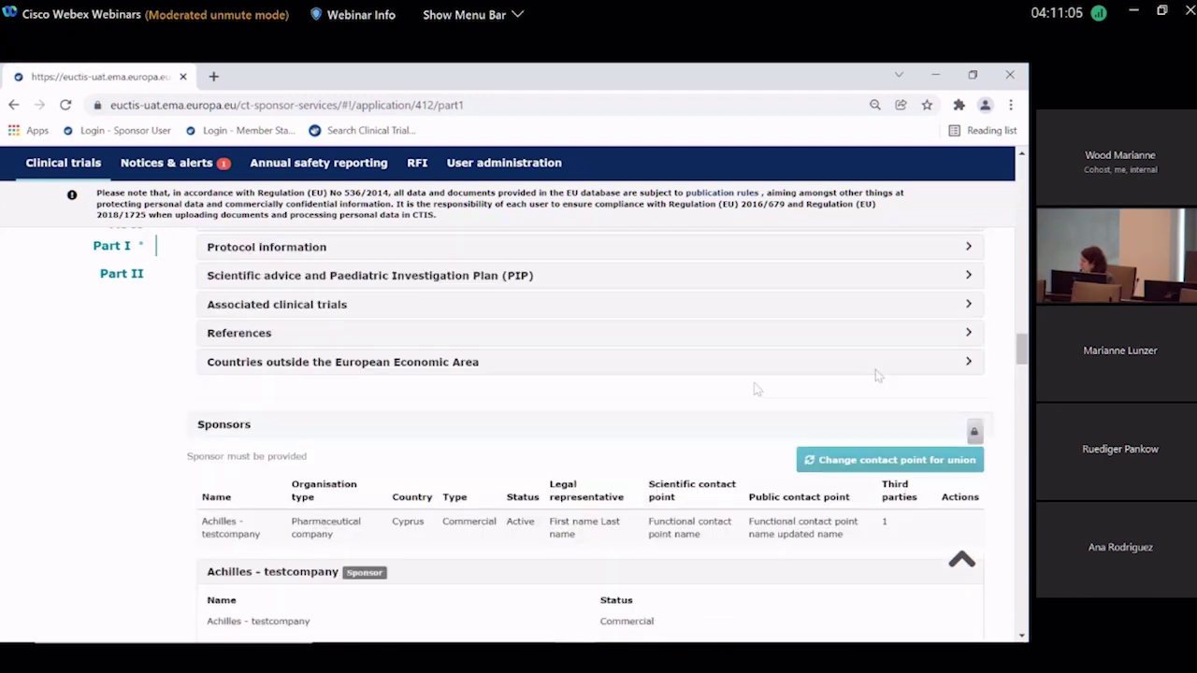
Step: Save the sponsor contact point changes and the Trial details section
{"action": "left_click", "coordinate": [974, 431]}
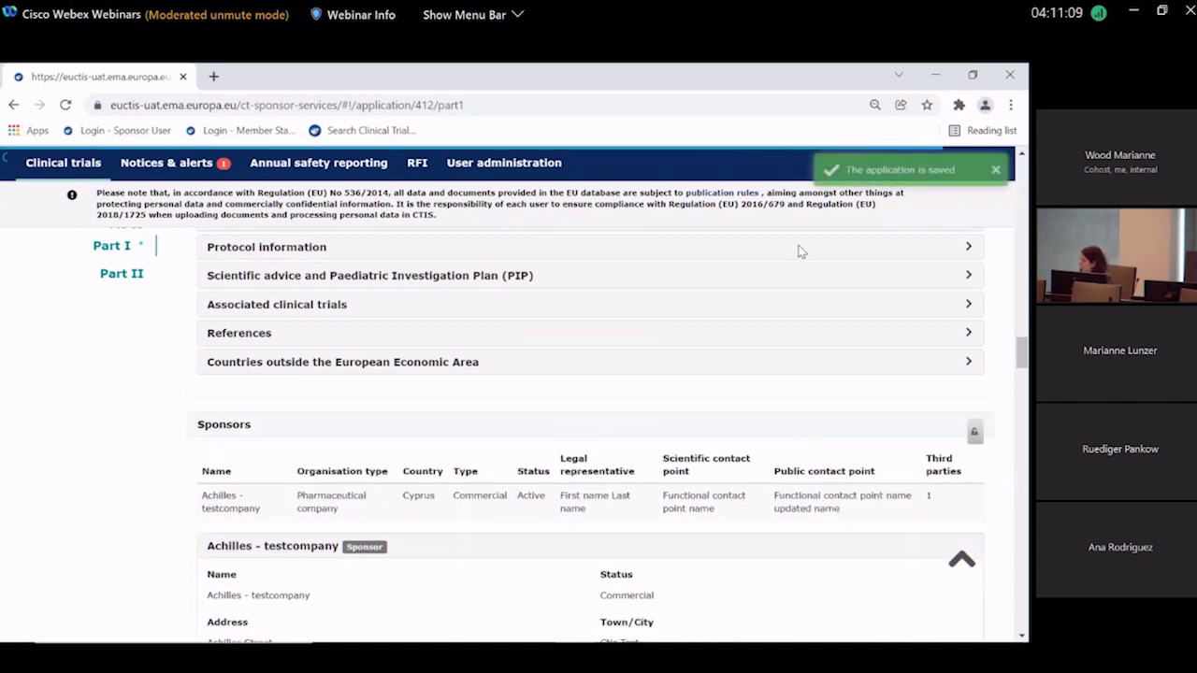
{"action": "scroll", "coordinate": [816, 401], "scroll_direction": "up", "scroll_amount": 15}
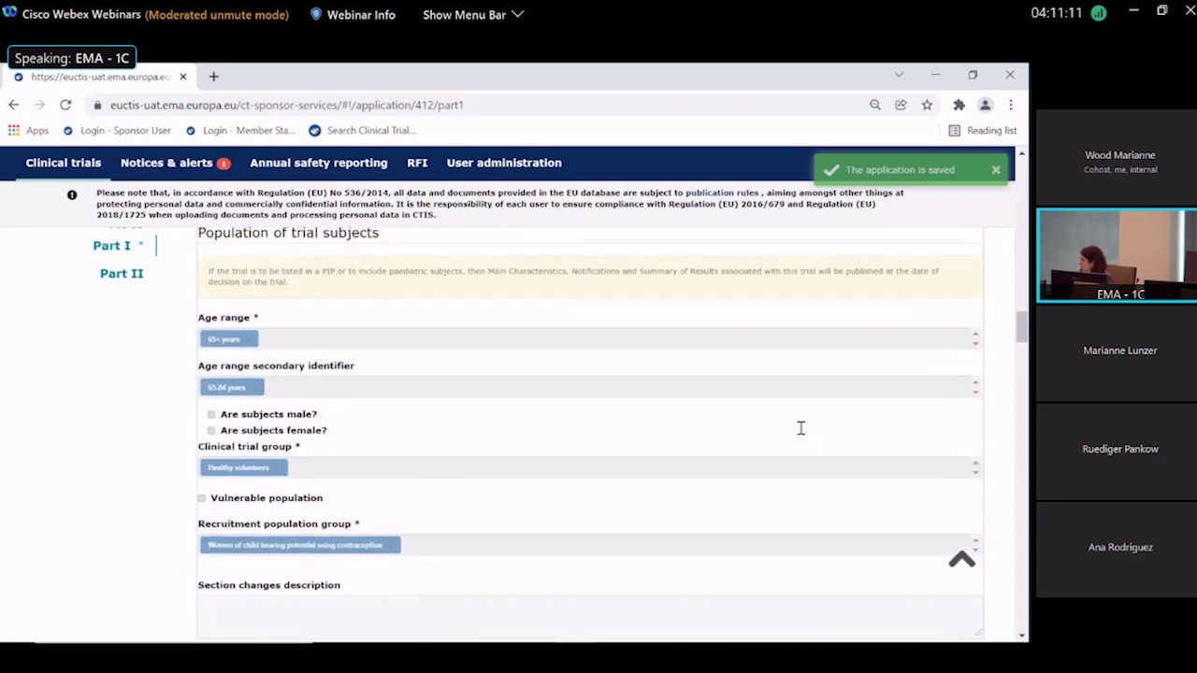
{"action": "scroll", "coordinate": [790, 431], "scroll_direction": "up", "scroll_amount": 10}
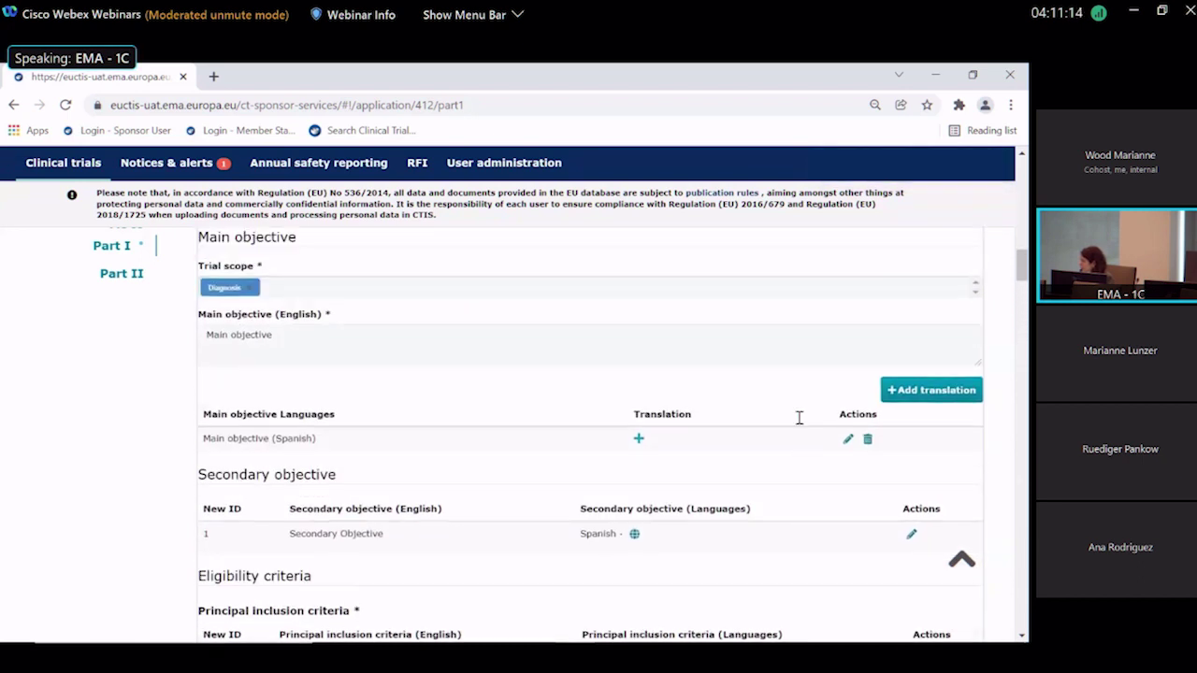
{"action": "scroll", "coordinate": [790, 425], "scroll_direction": "up", "scroll_amount": 10}
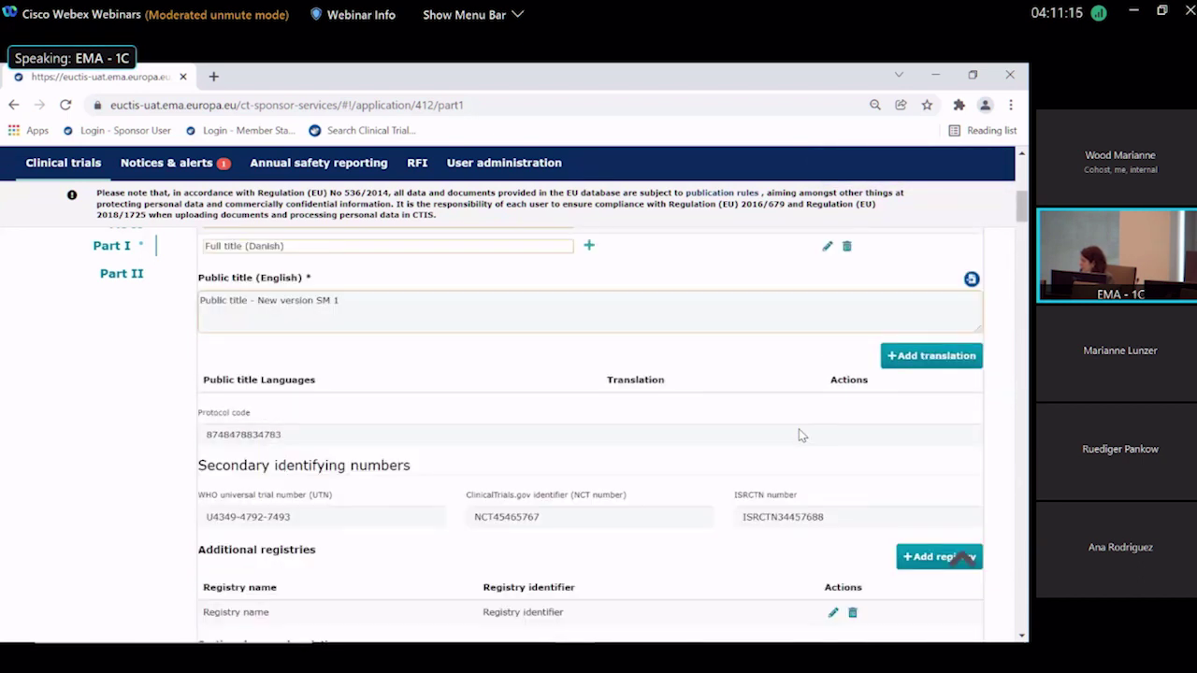
{"action": "left_click", "coordinate": [975, 453]}
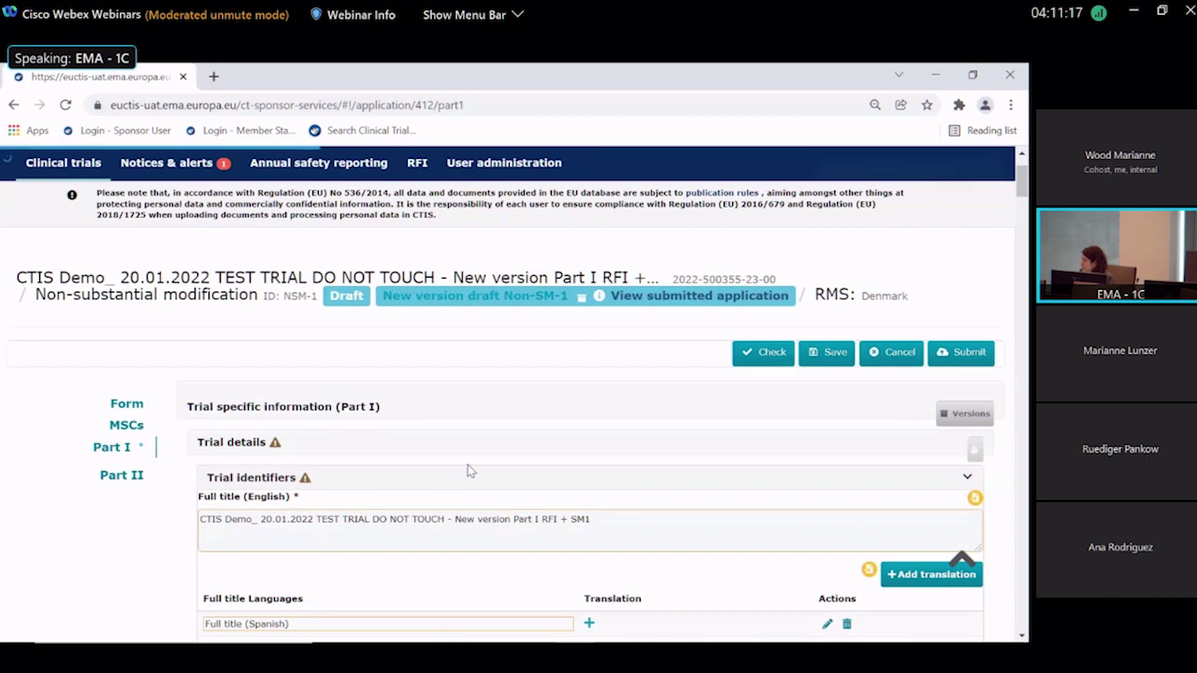
{"action": "scroll", "coordinate": [549, 335], "scroll_direction": "down", "scroll_amount": 1}
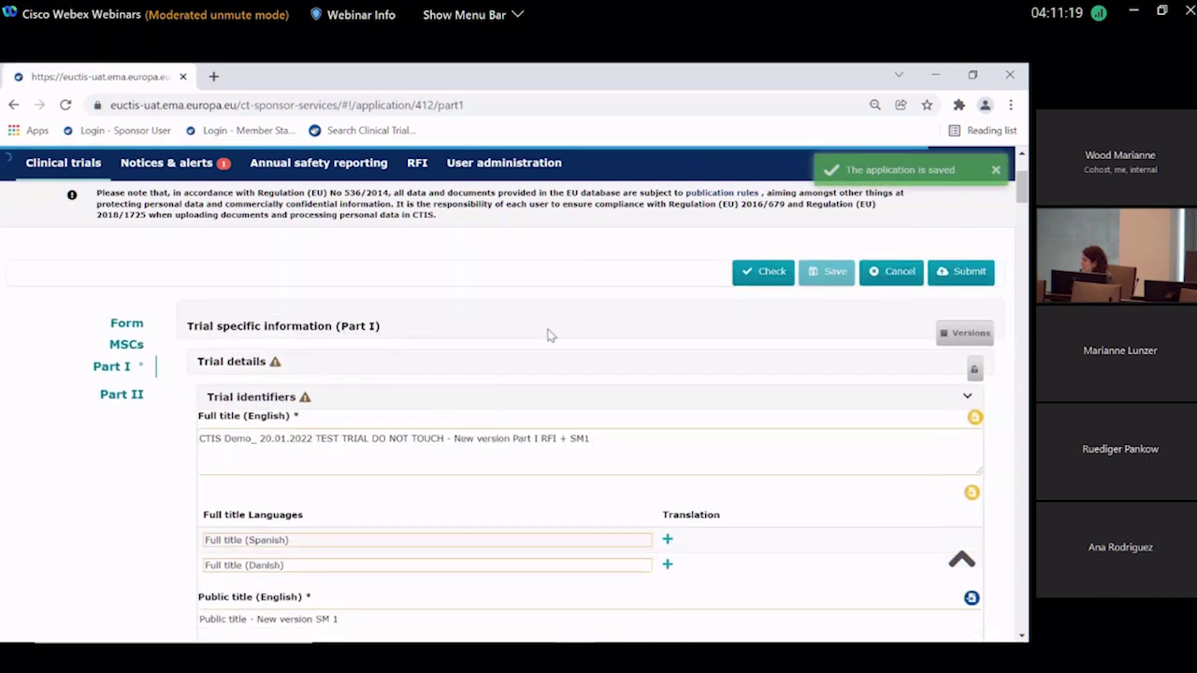
Step: Try opening Part II, then return to the modification's Form details
{"action": "left_click", "coordinate": [123, 393]}
{"action": "scroll", "coordinate": [129, 398], "scroll_direction": "down", "scroll_amount": 2}
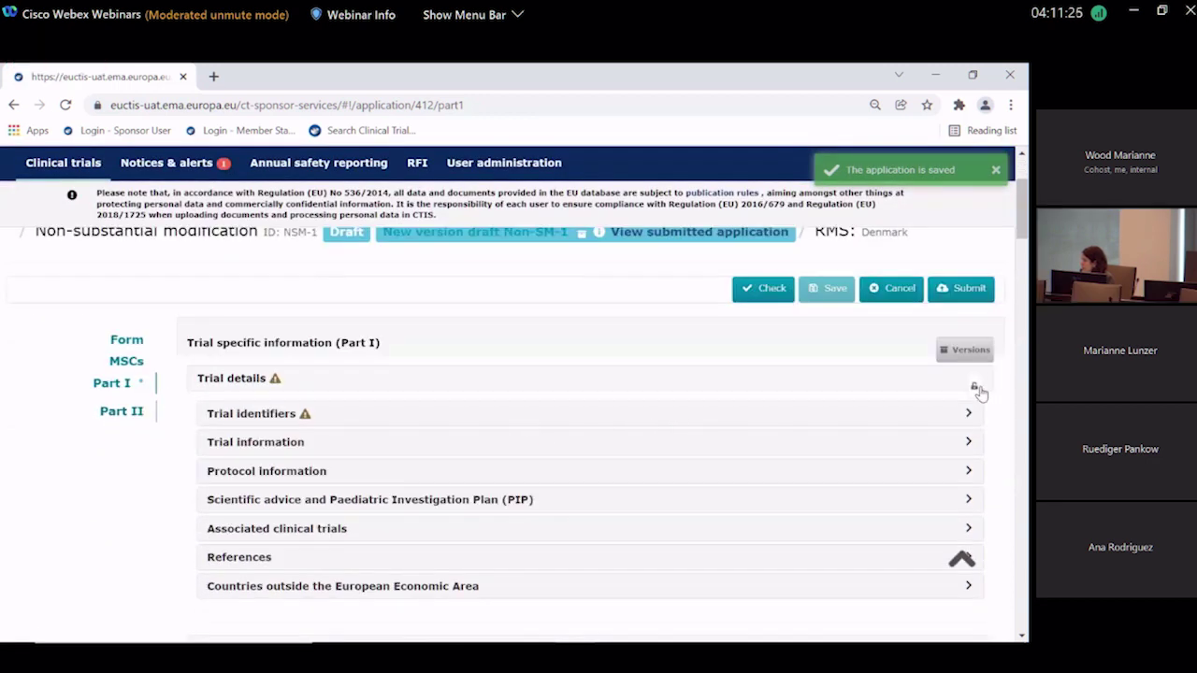
{"action": "left_click", "coordinate": [969, 417]}
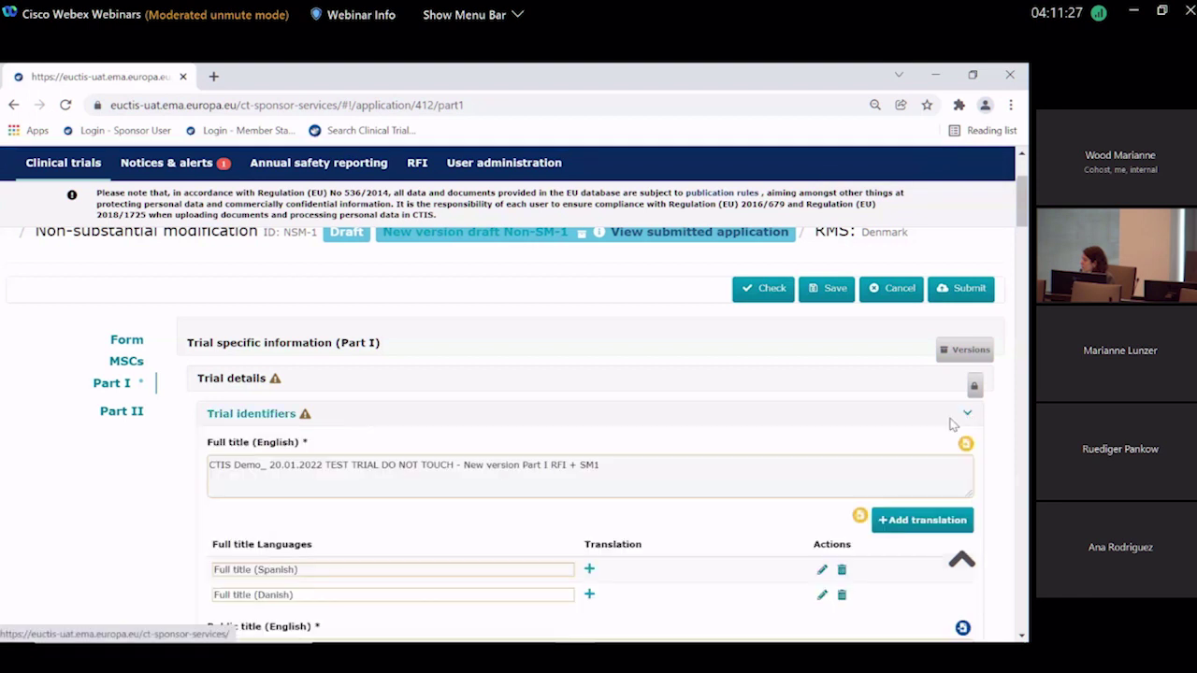
{"action": "scroll", "coordinate": [839, 421], "scroll_direction": "down", "scroll_amount": 1}
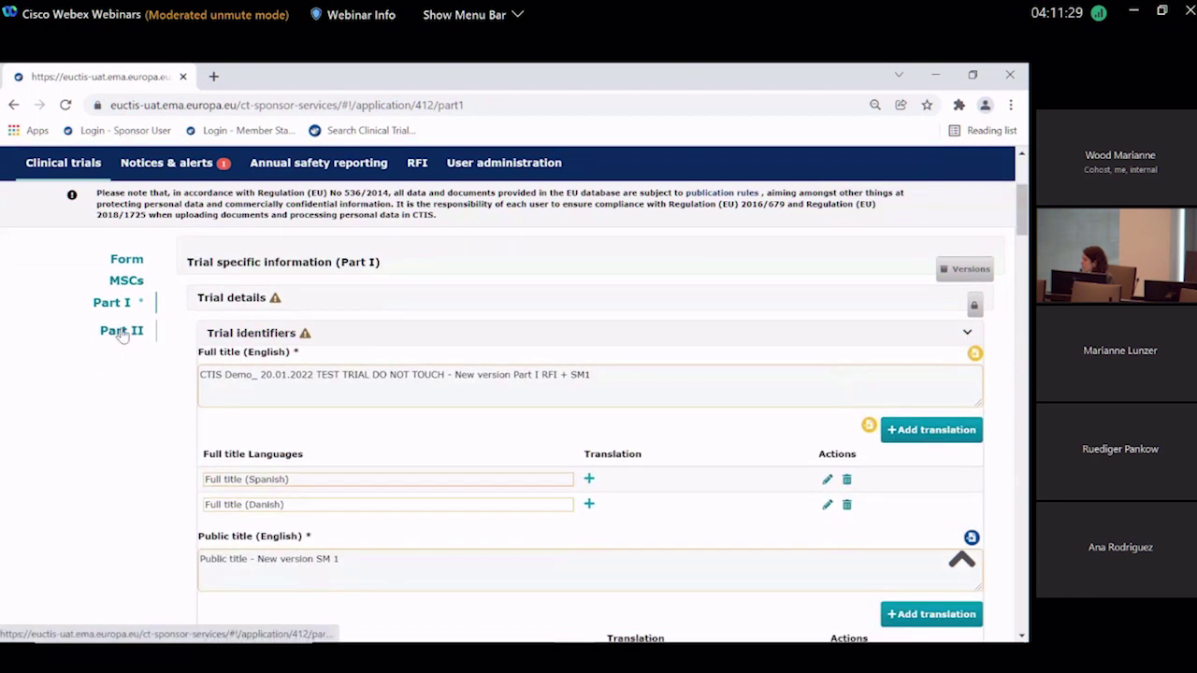
{"action": "left_click", "coordinate": [122, 332]}
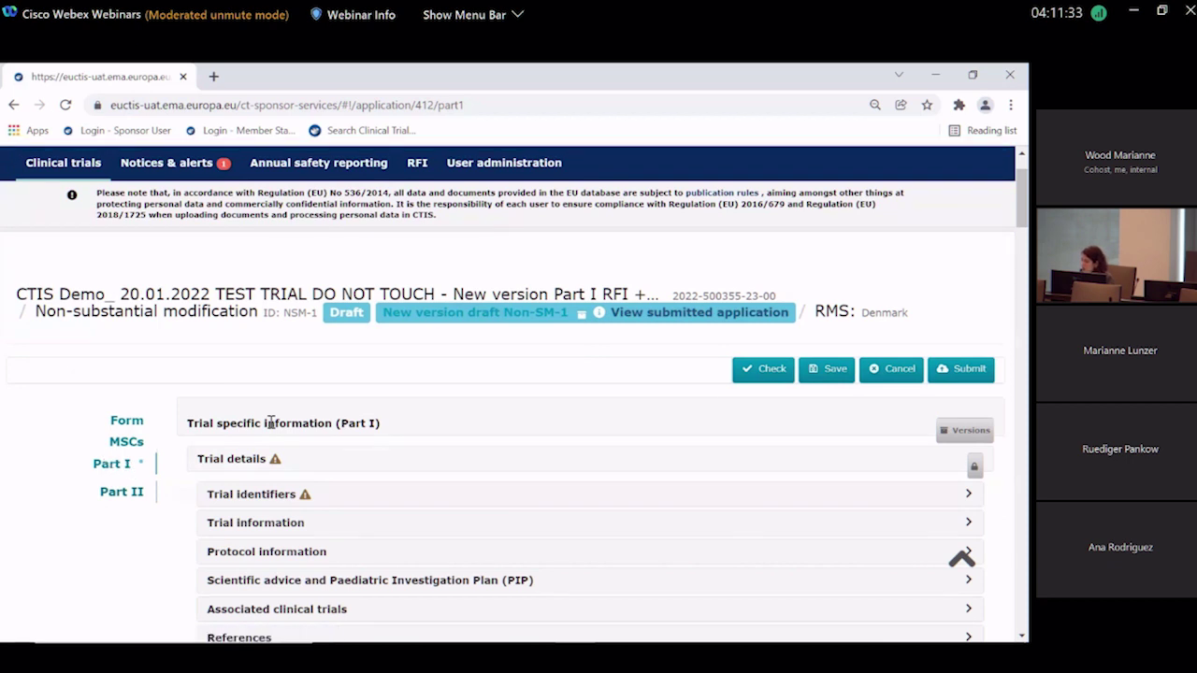
{"action": "left_click", "coordinate": [126, 493]}
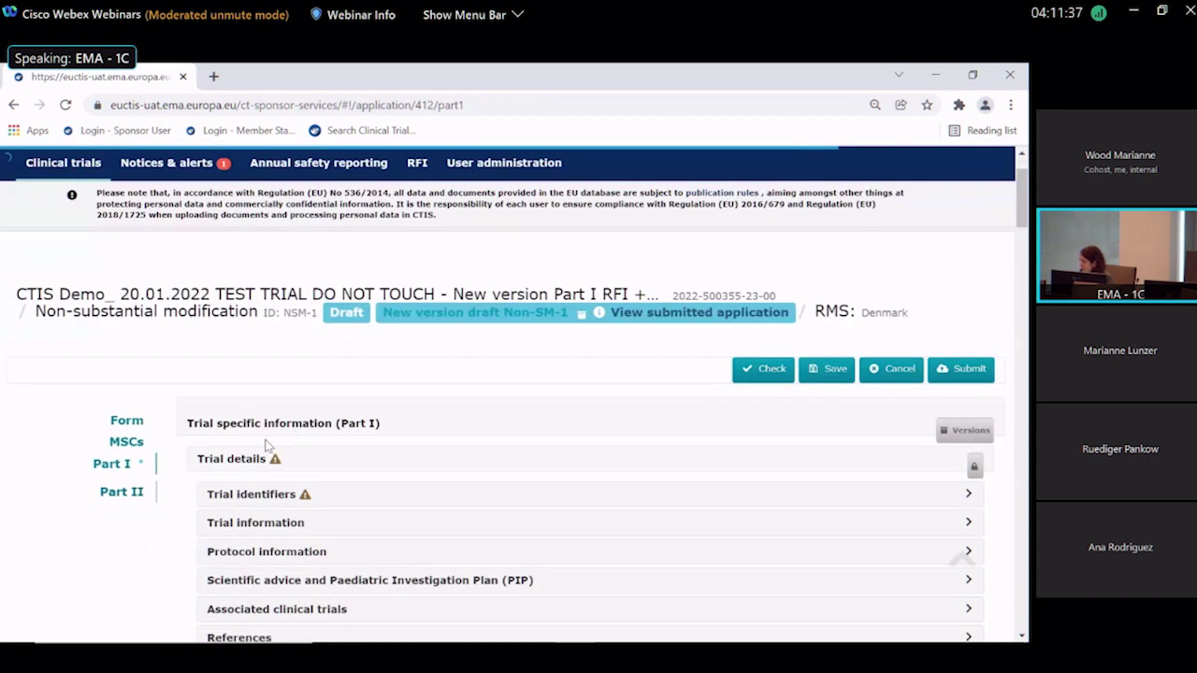
{"action": "scroll", "coordinate": [267, 445], "scroll_direction": "down", "scroll_amount": 1}
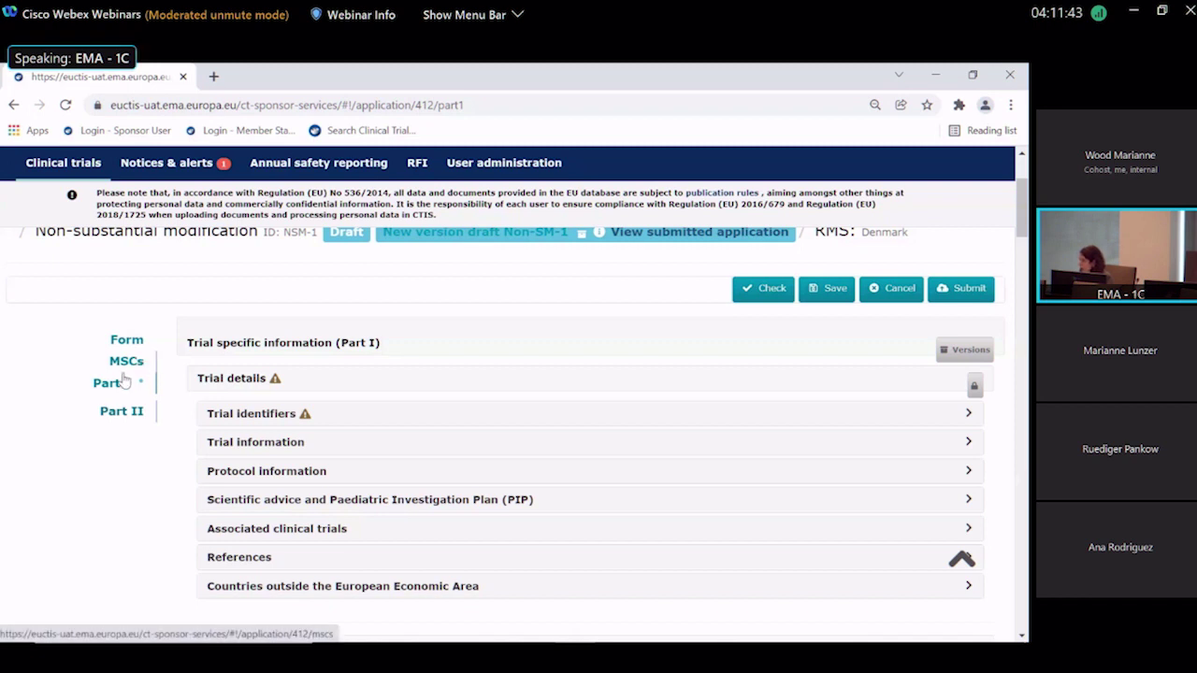
{"action": "left_click", "coordinate": [130, 342]}
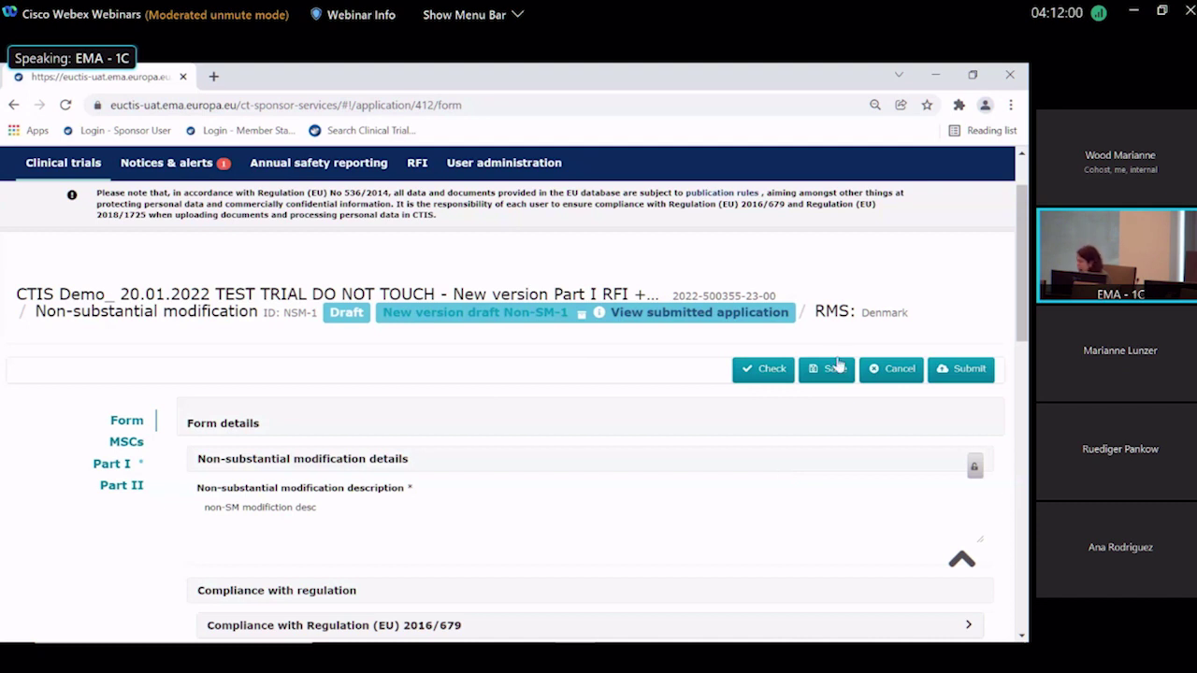
Step: Attempt submission, then save and unlock the Part I Trial details section
{"action": "left_click", "coordinate": [961, 368]}
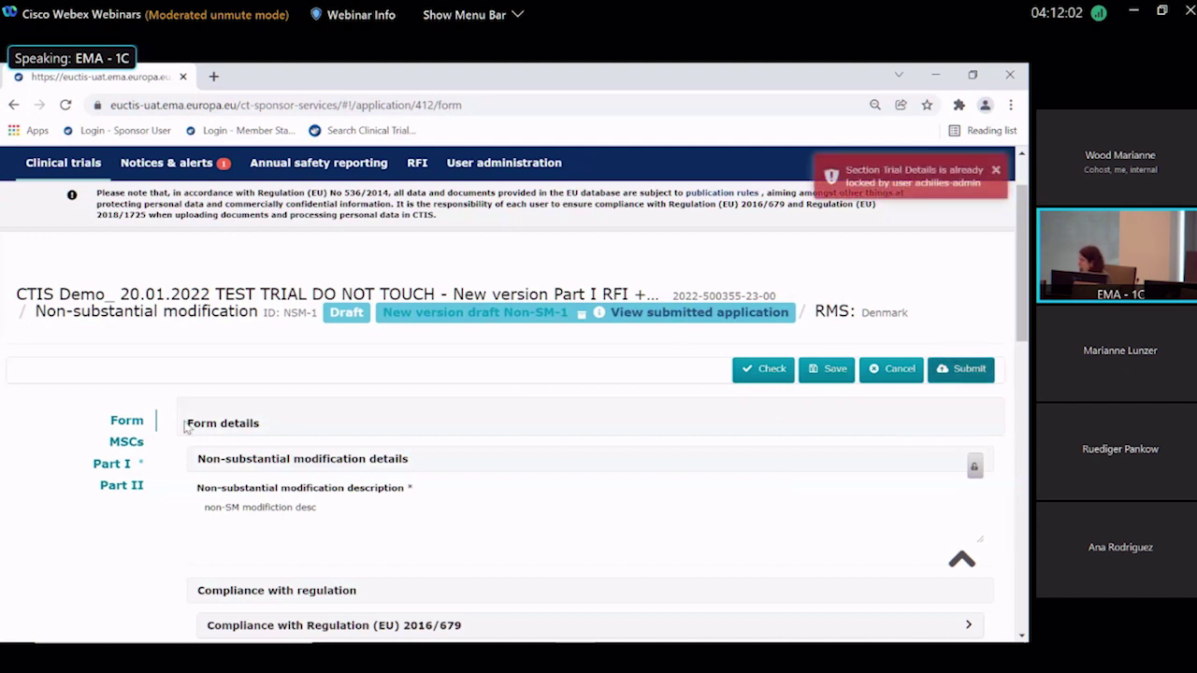
{"action": "left_click", "coordinate": [128, 462]}
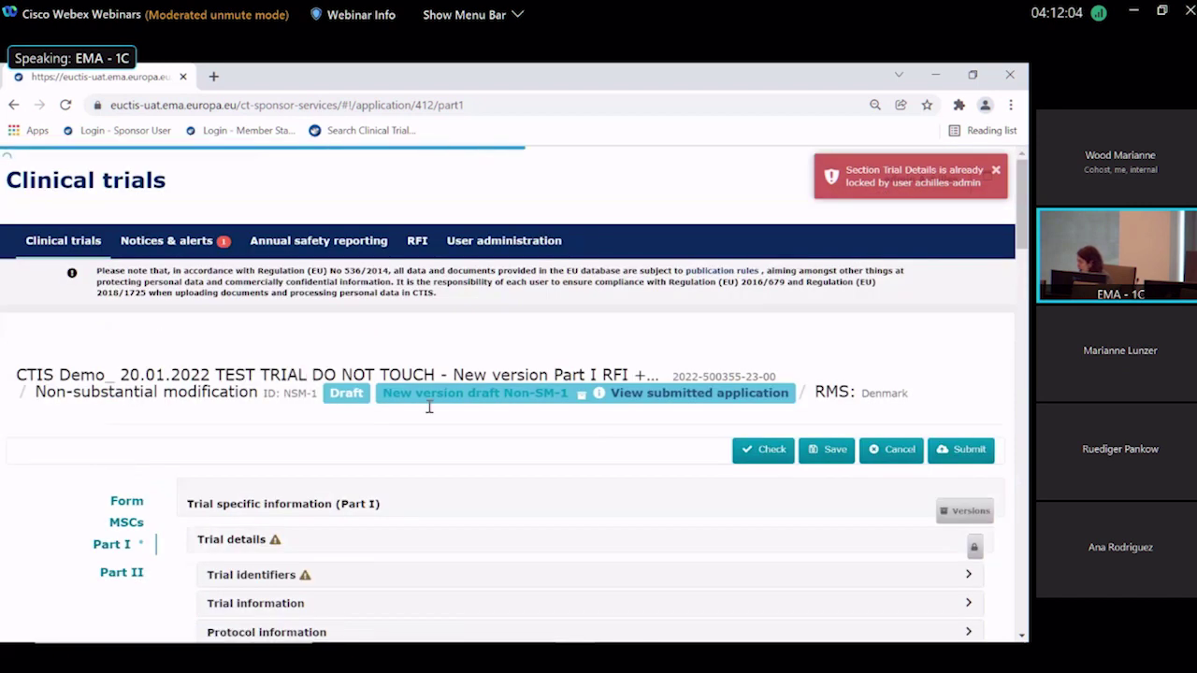
{"action": "scroll", "coordinate": [912, 386], "scroll_direction": "down", "scroll_amount": 2}
{"action": "left_click", "coordinate": [973, 386]}
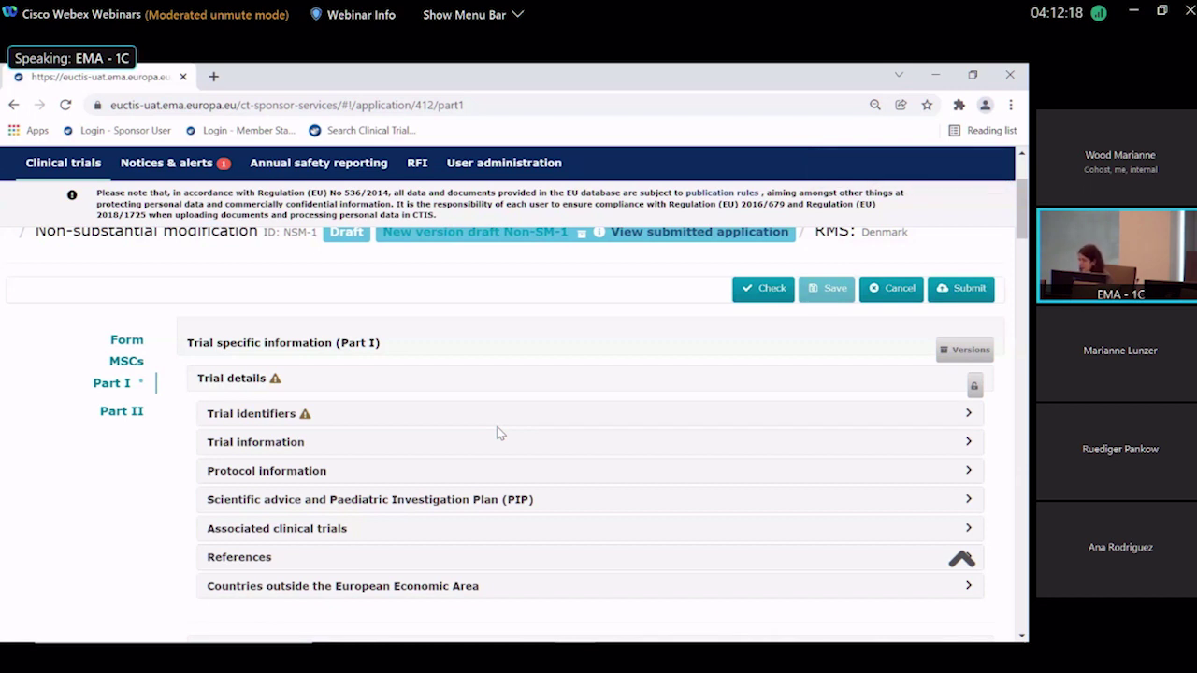
{"action": "scroll", "coordinate": [483, 425], "scroll_direction": "up", "scroll_amount": 1}
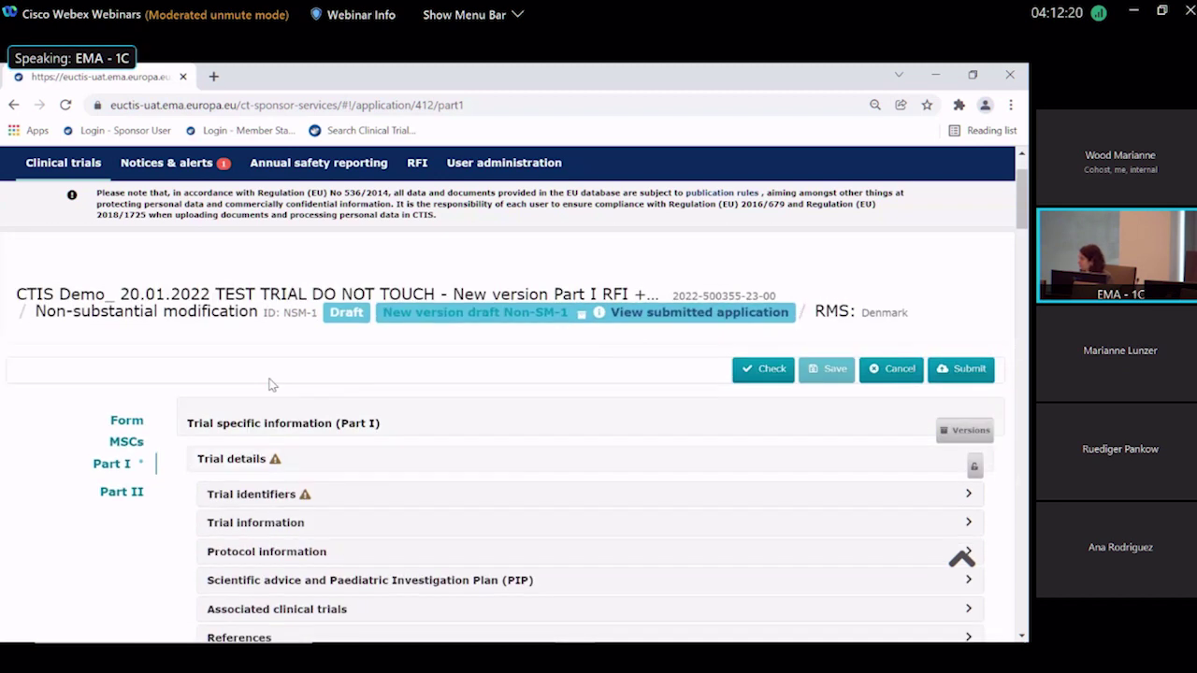
Step: Return to the trial's summary page and show the CREATE application options
{"action": "left_click", "coordinate": [720, 297]}
{"action": "scroll", "coordinate": [441, 401], "scroll_direction": "down", "scroll_amount": 3}
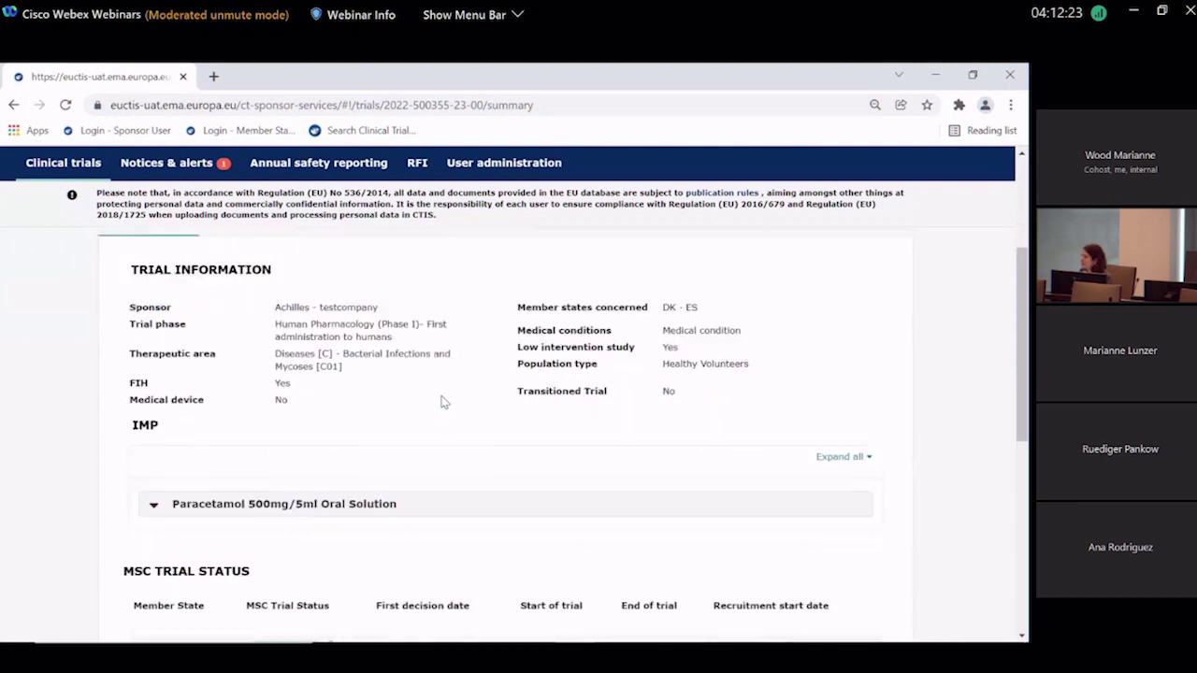
{"action": "scroll", "coordinate": [444, 401], "scroll_direction": "down", "scroll_amount": 4}
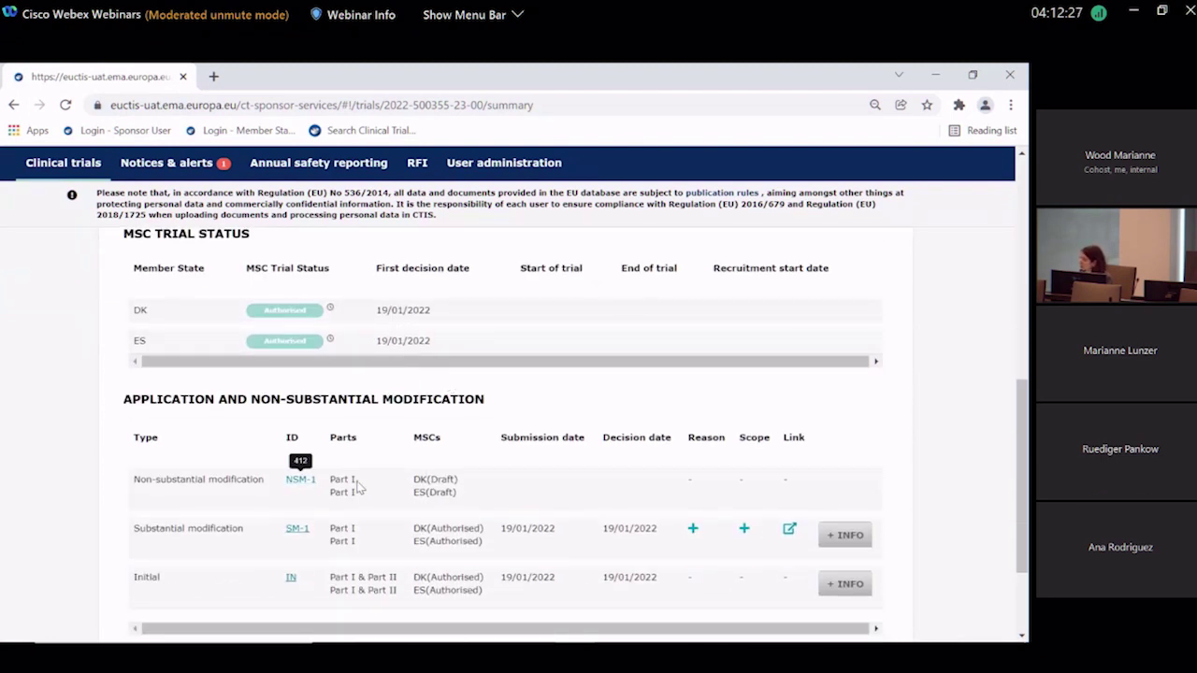
{"action": "scroll", "coordinate": [374, 477], "scroll_direction": "up", "scroll_amount": 8}
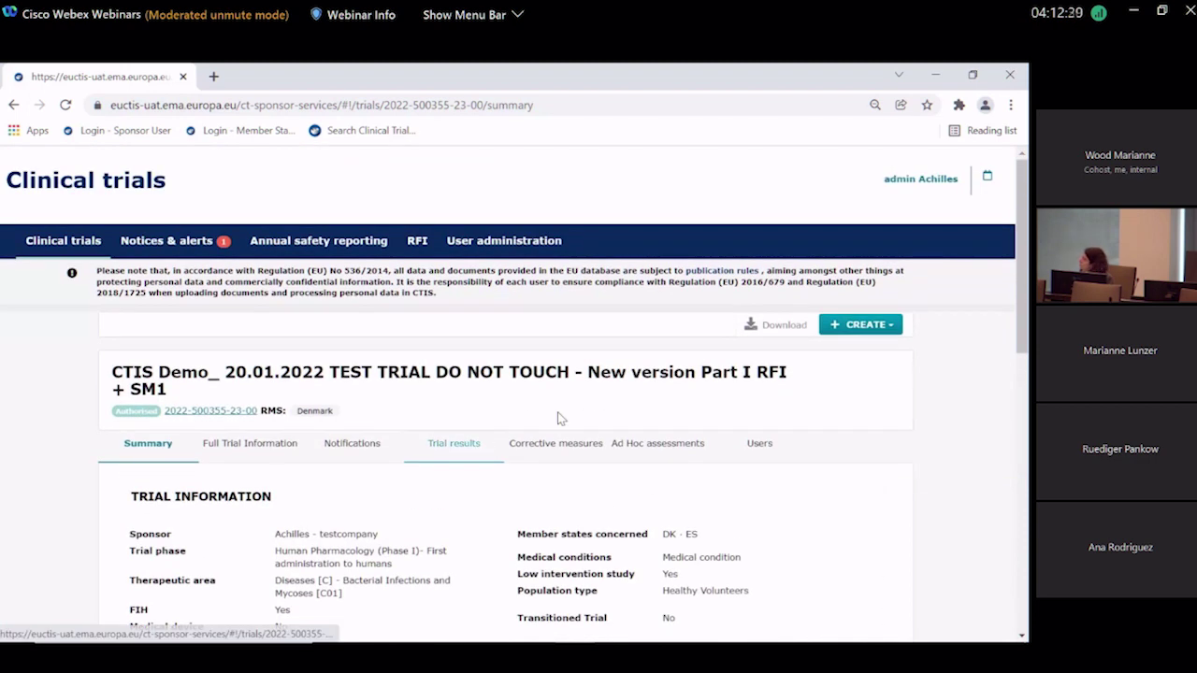
{"action": "left_click", "coordinate": [874, 329]}
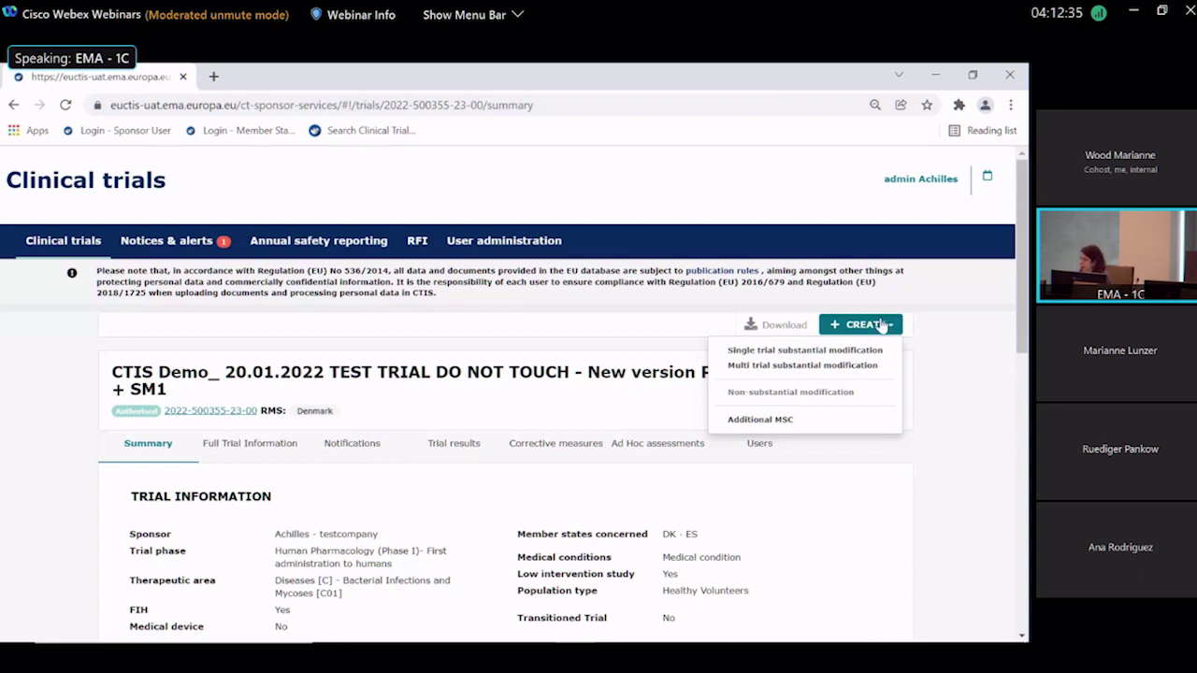
Step: Add Austria and Belgium as additional member states with 2 subjects each
{"action": "left_click", "coordinate": [788, 422]}
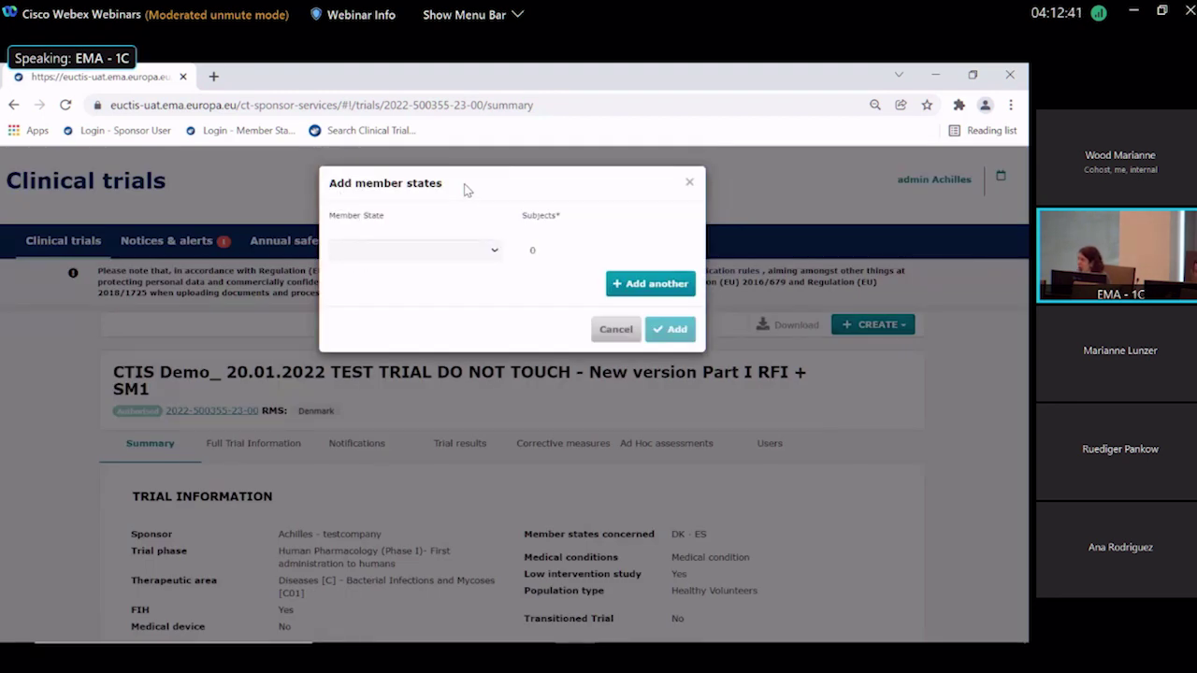
{"action": "left_click", "coordinate": [463, 255]}
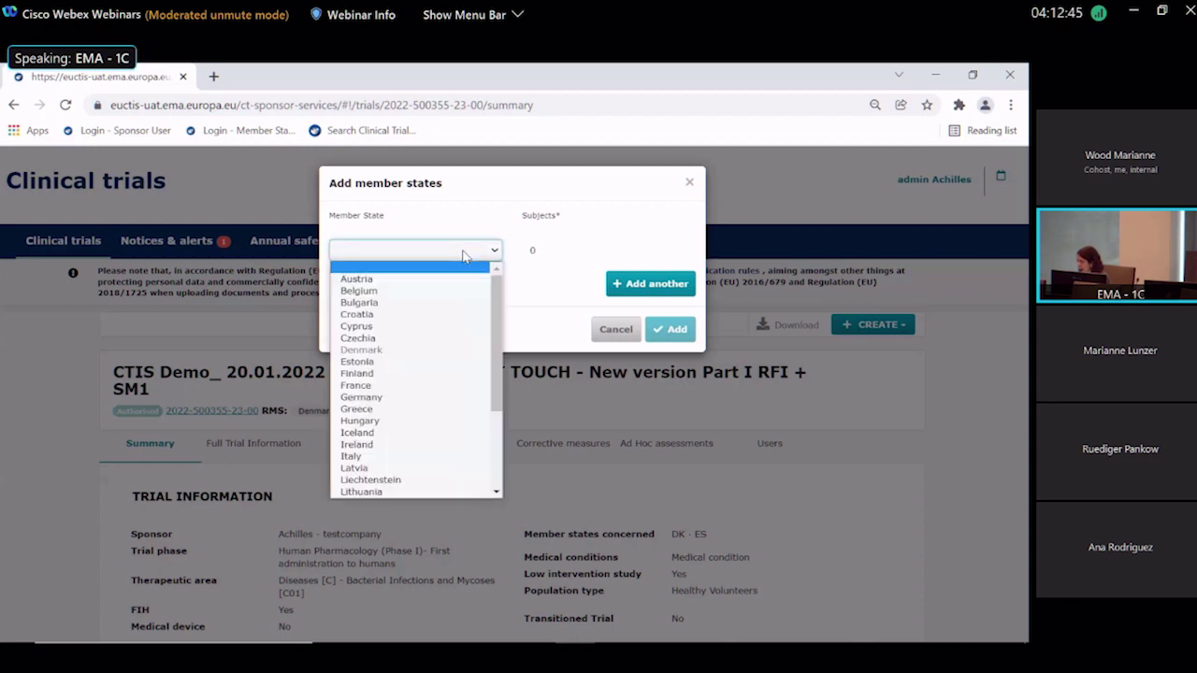
{"action": "left_click", "coordinate": [369, 283]}
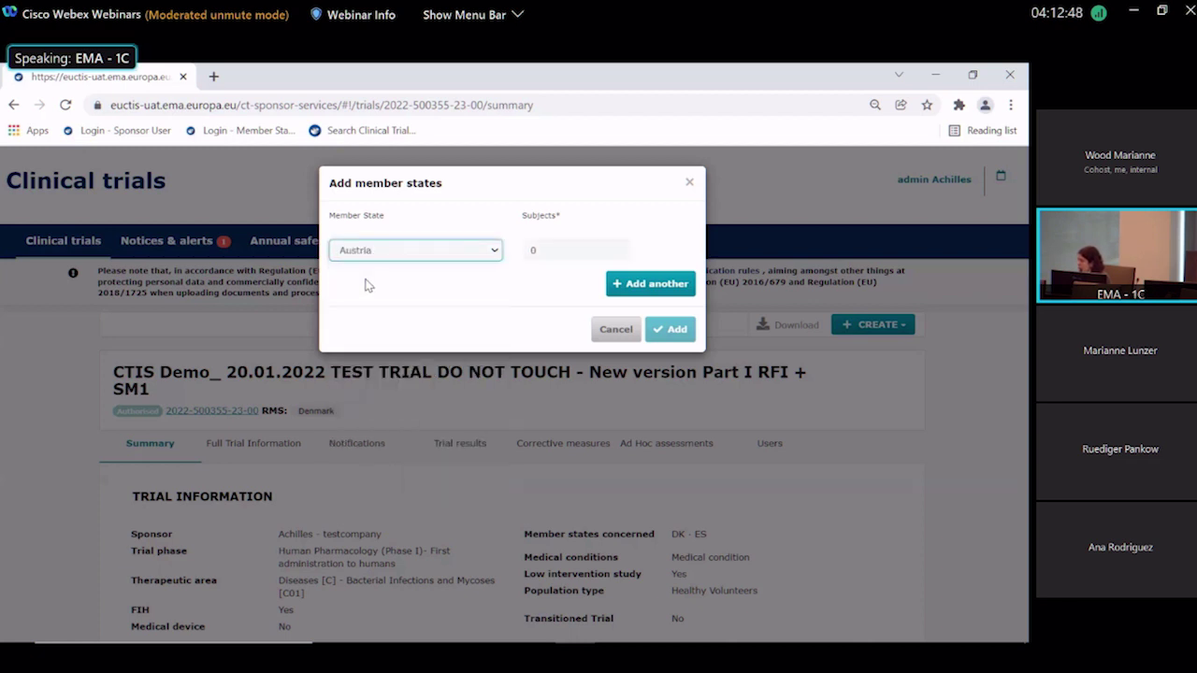
{"action": "left_click", "coordinate": [619, 248]}
{"action": "left_click", "coordinate": [619, 247]}
{"action": "left_click", "coordinate": [639, 290]}
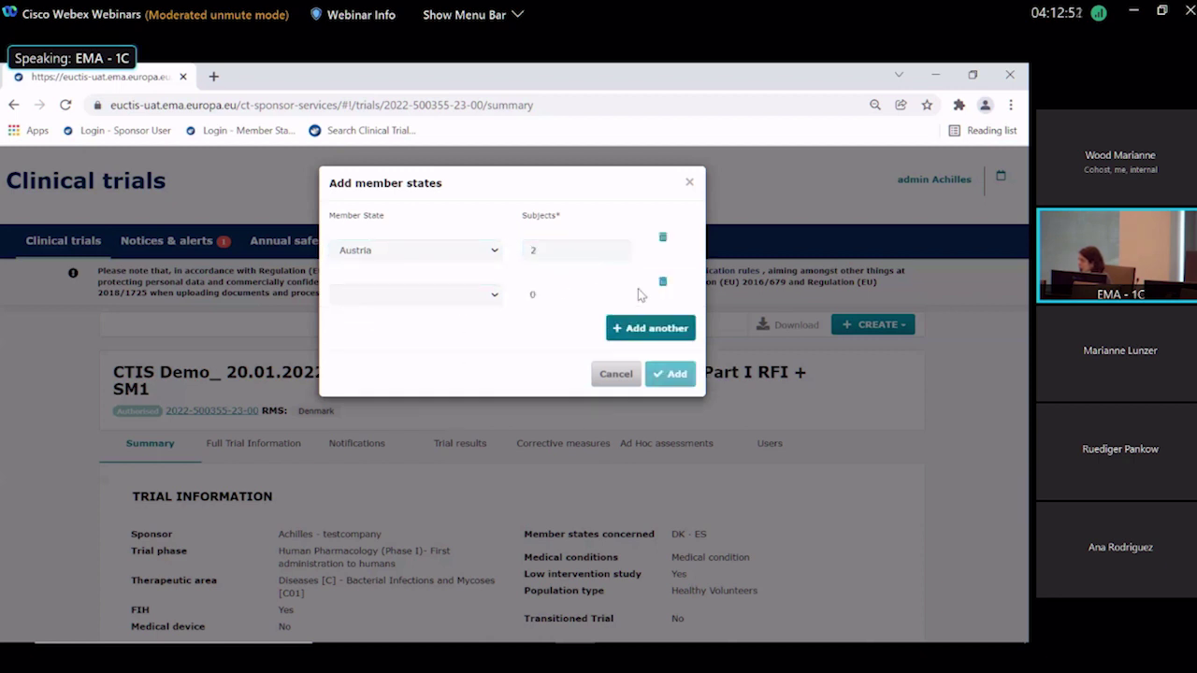
{"action": "left_click", "coordinate": [439, 295]}
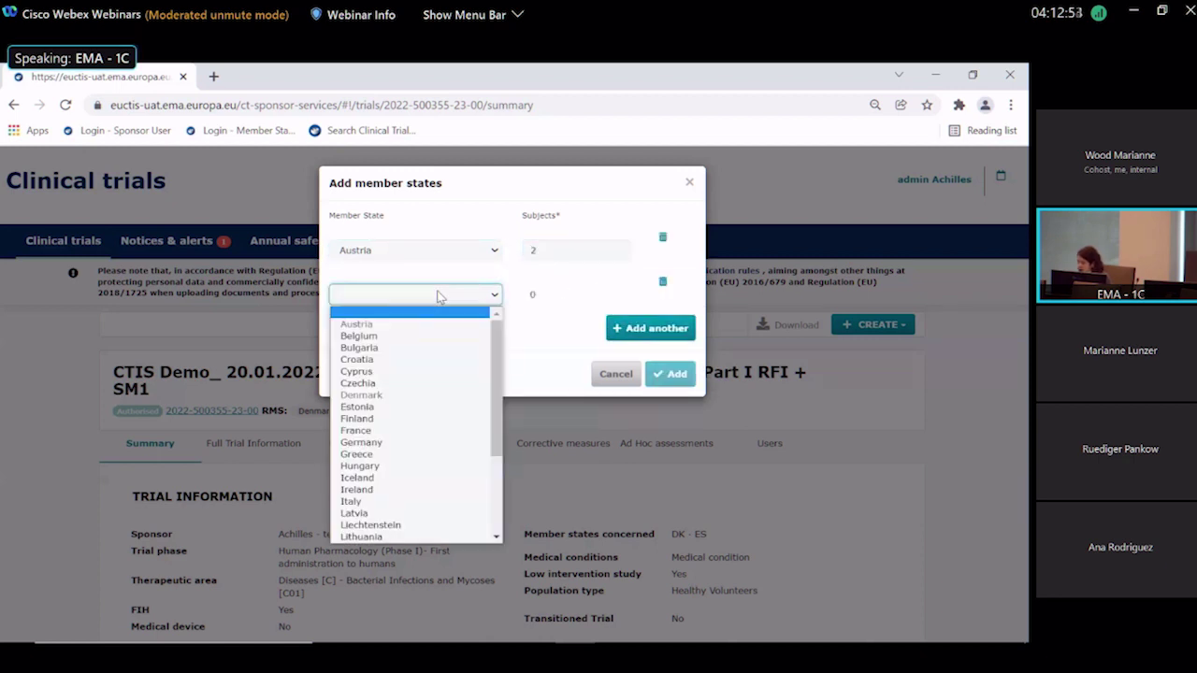
{"action": "left_click", "coordinate": [384, 335]}
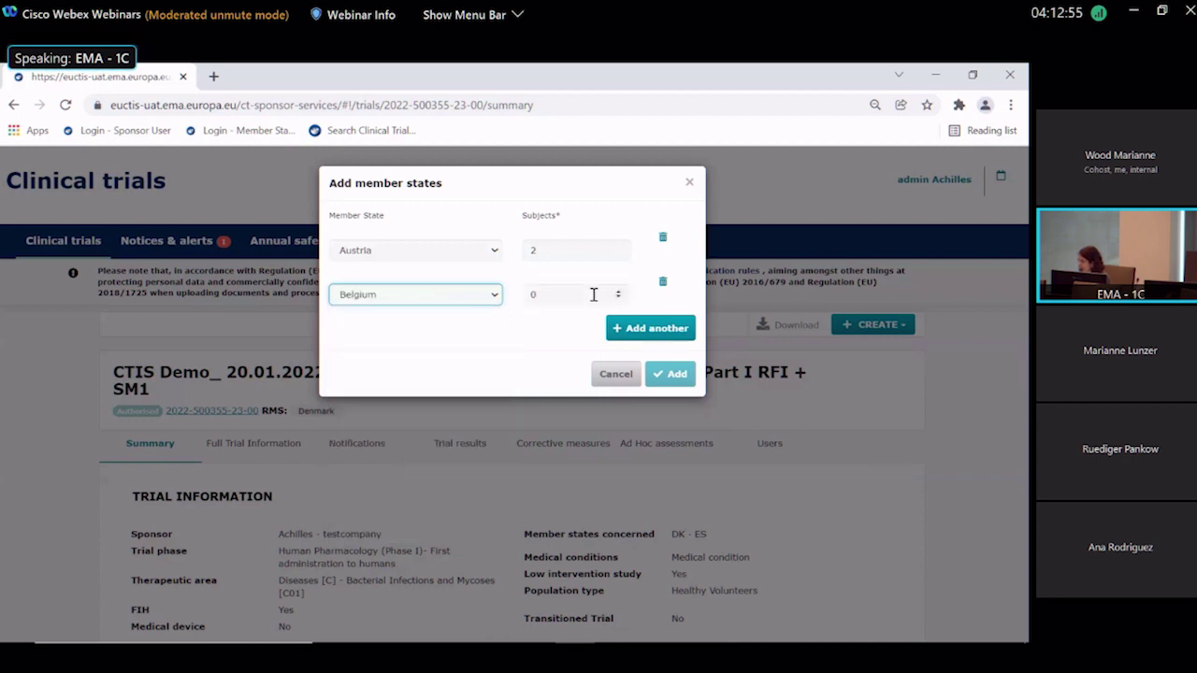
{"action": "left_click", "coordinate": [618, 291]}
{"action": "left_click", "coordinate": [618, 291]}
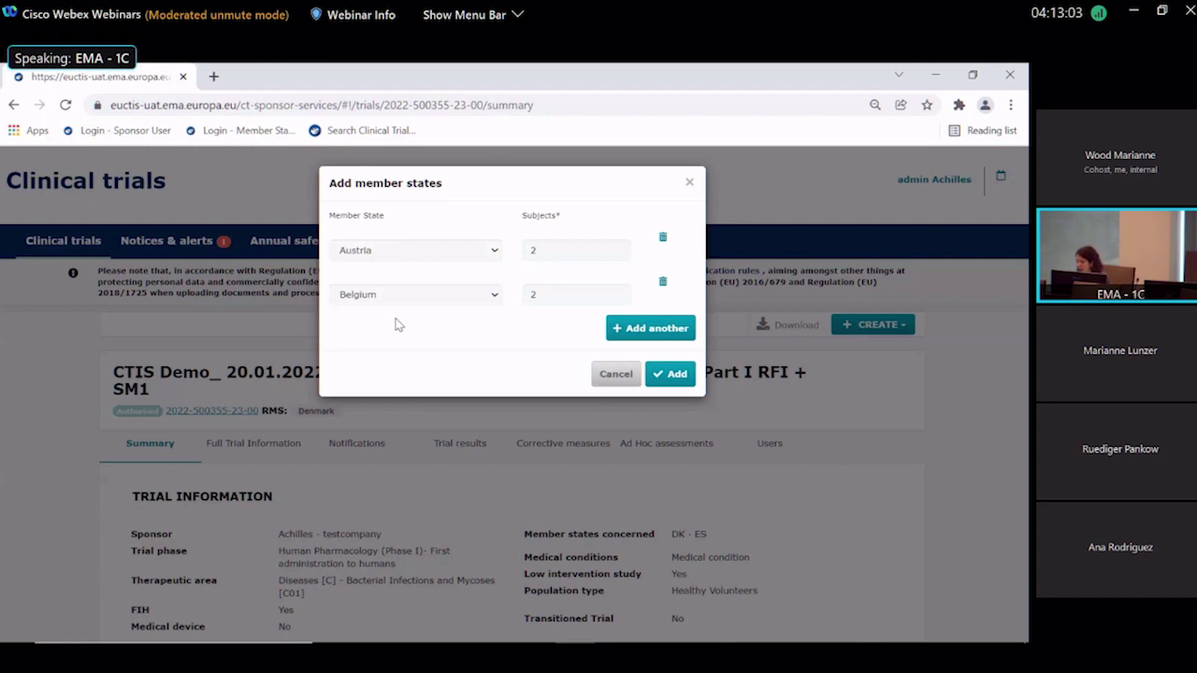
{"action": "left_click", "coordinate": [675, 376]}
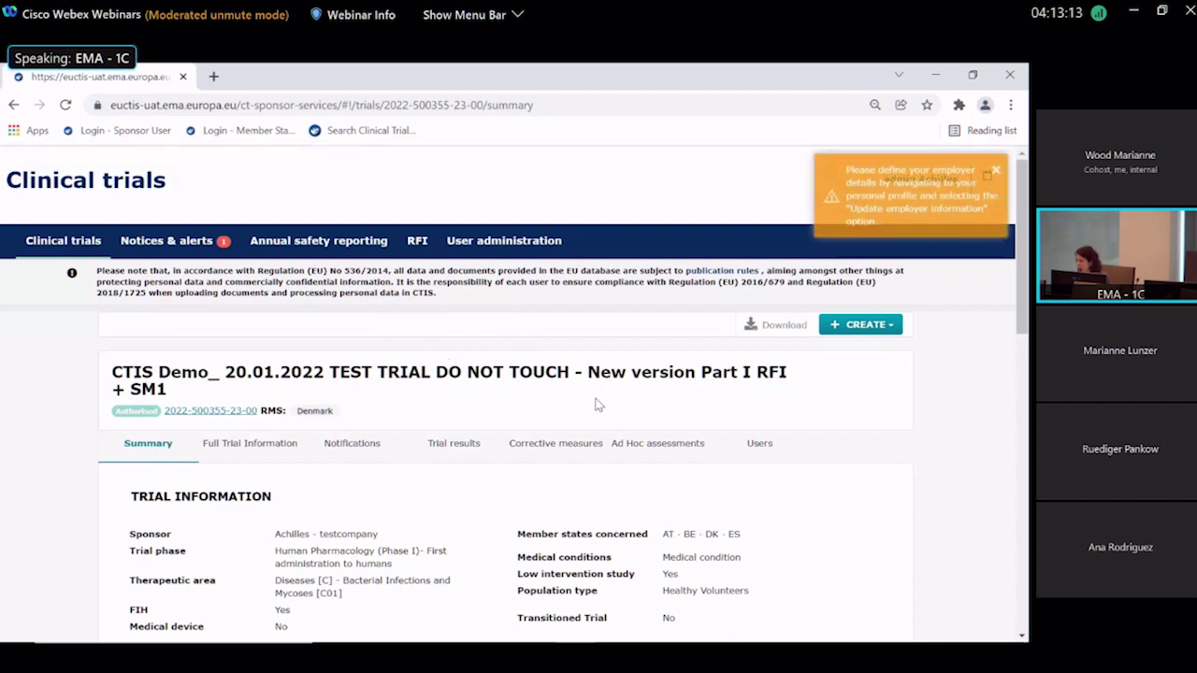
Step: Open the AM-1 Austria application from the trial's applications table
{"action": "scroll", "coordinate": [521, 392], "scroll_direction": "down", "scroll_amount": 10}
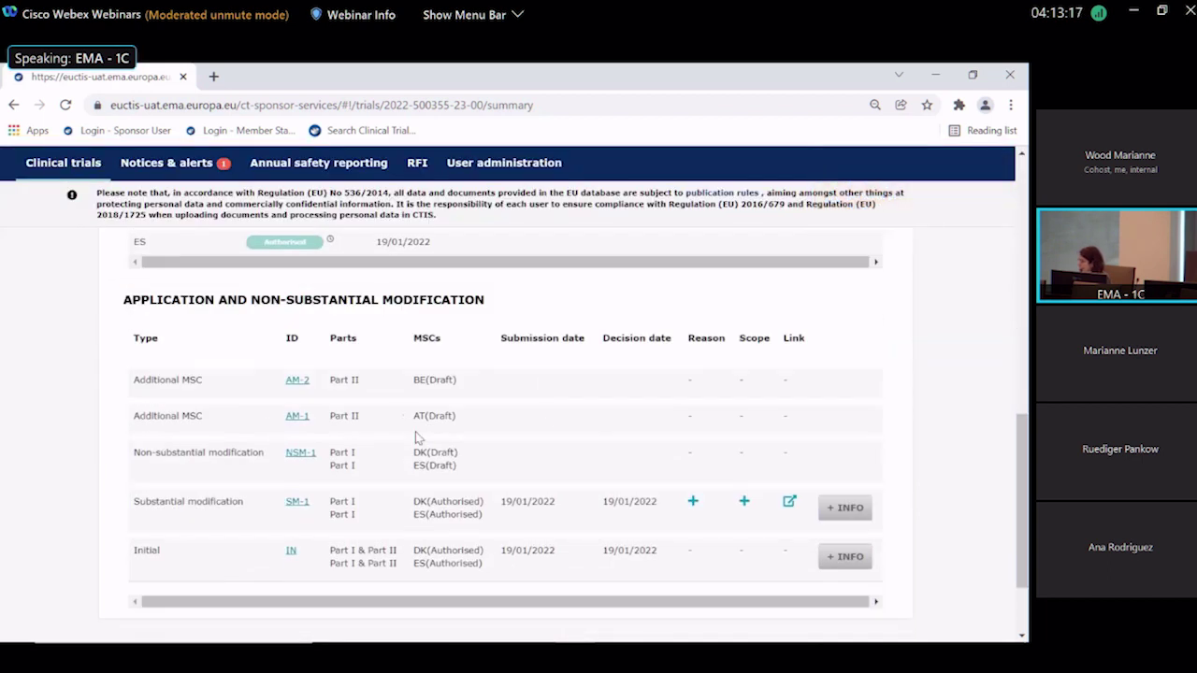
{"action": "left_click", "coordinate": [297, 416]}
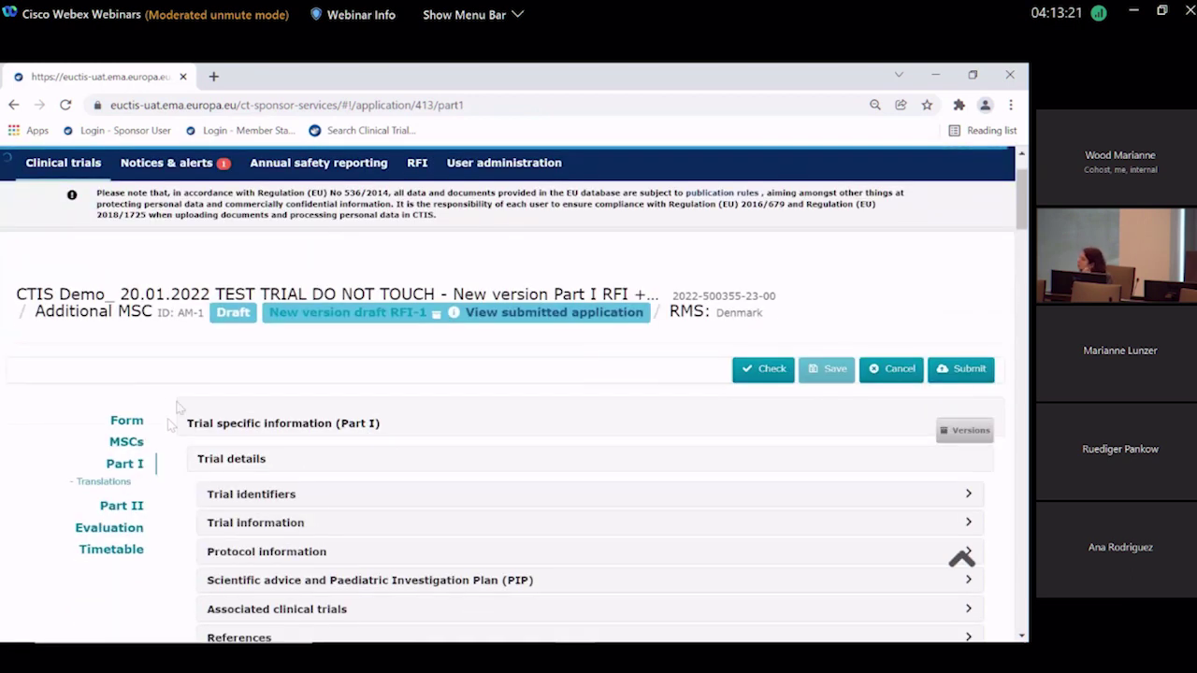
Step: Attach test.pdf to the form's cover letter section, titled 'Cover Letter'
{"action": "left_click", "coordinate": [129, 422]}
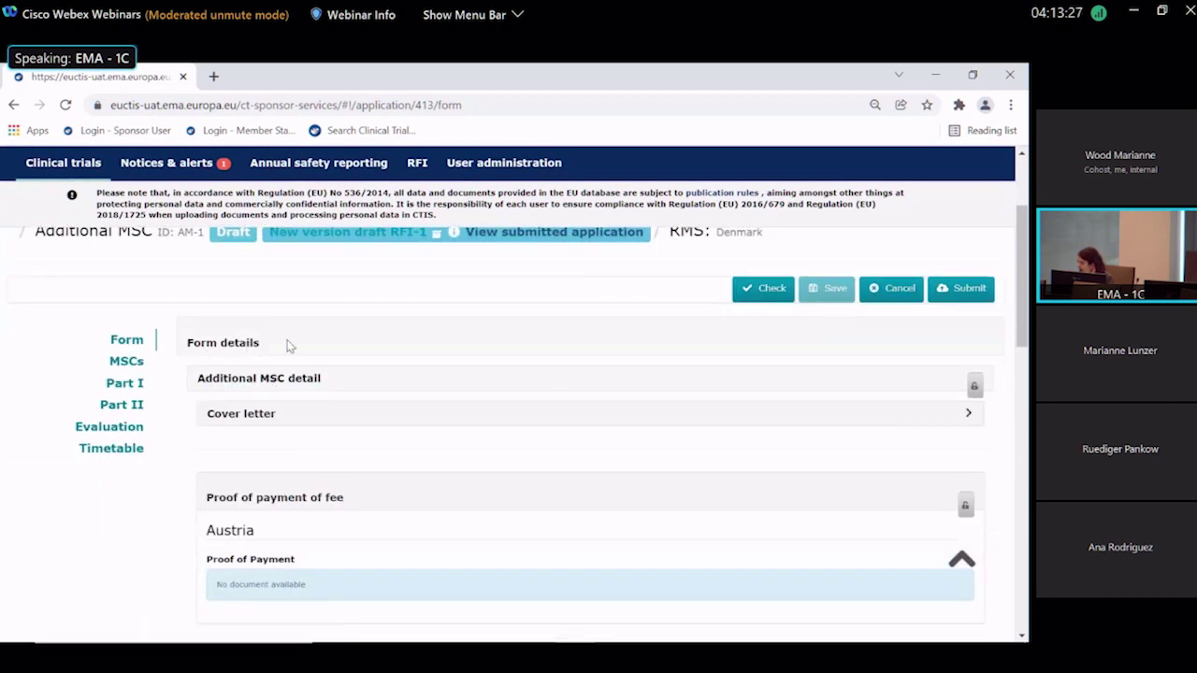
{"action": "left_click", "coordinate": [259, 415]}
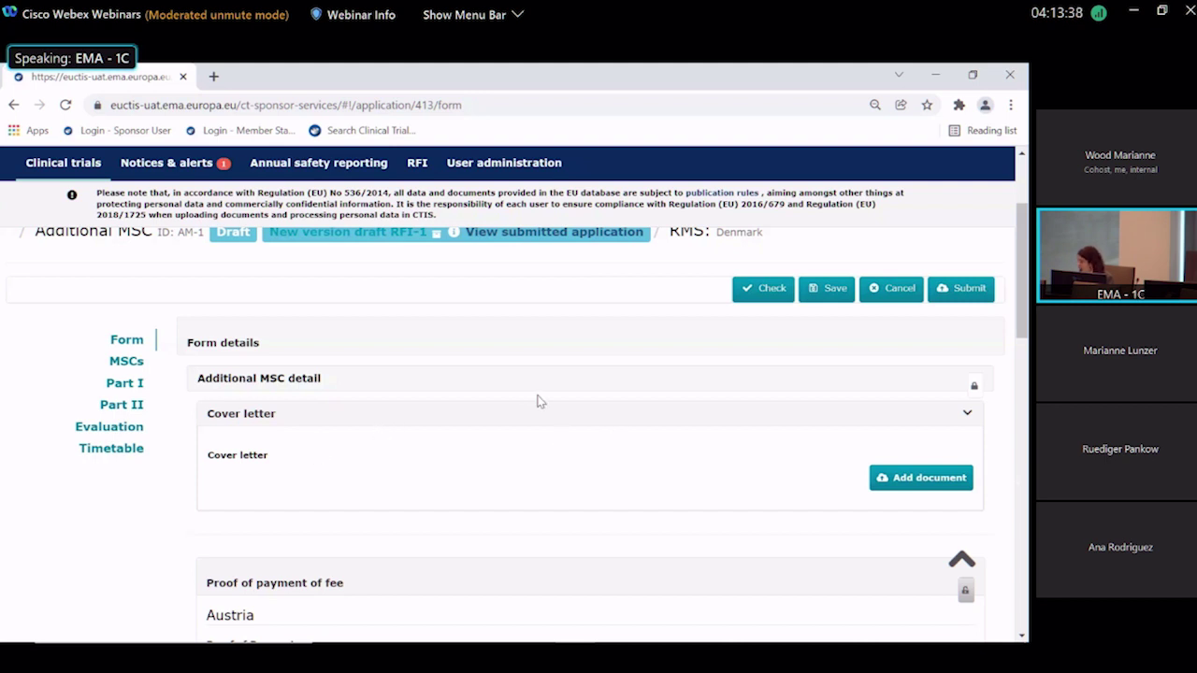
{"action": "left_click", "coordinate": [920, 478]}
{"action": "left_click", "coordinate": [511, 255]}
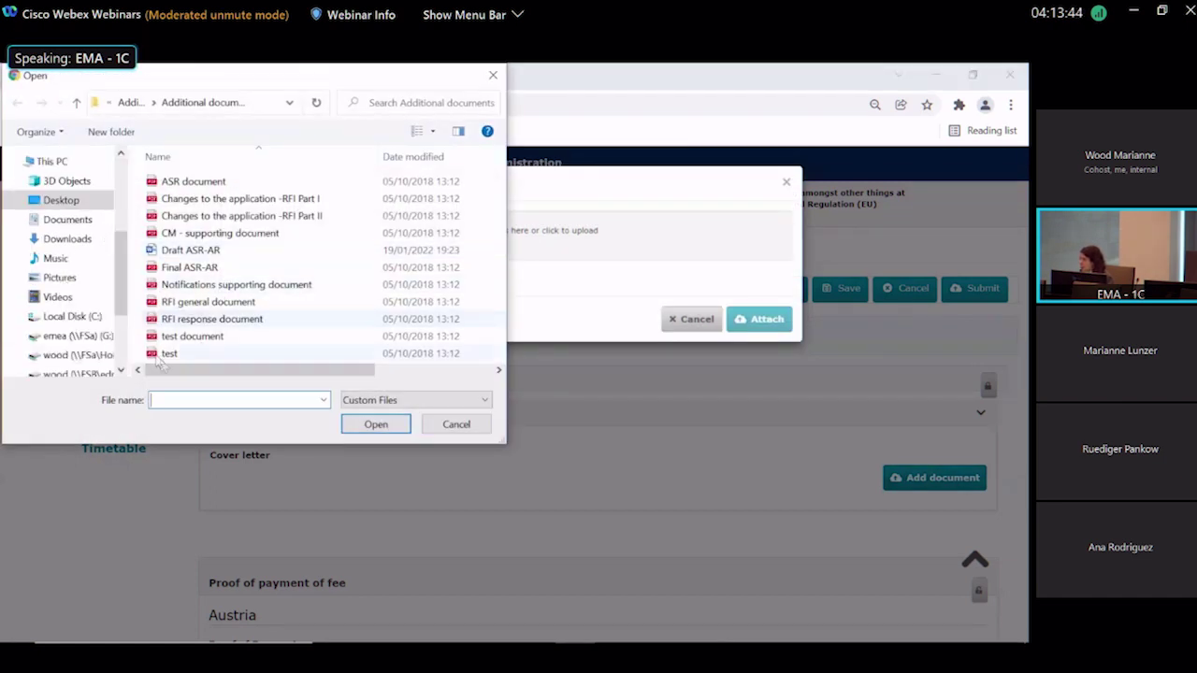
{"action": "left_click", "coordinate": [166, 355]}
{"action": "left_click", "coordinate": [370, 426]}
{"action": "double_click", "coordinate": [285, 323]}
{"action": "key", "text": "BackSpace"}
{"action": "type", "text": "Cover Letter"}
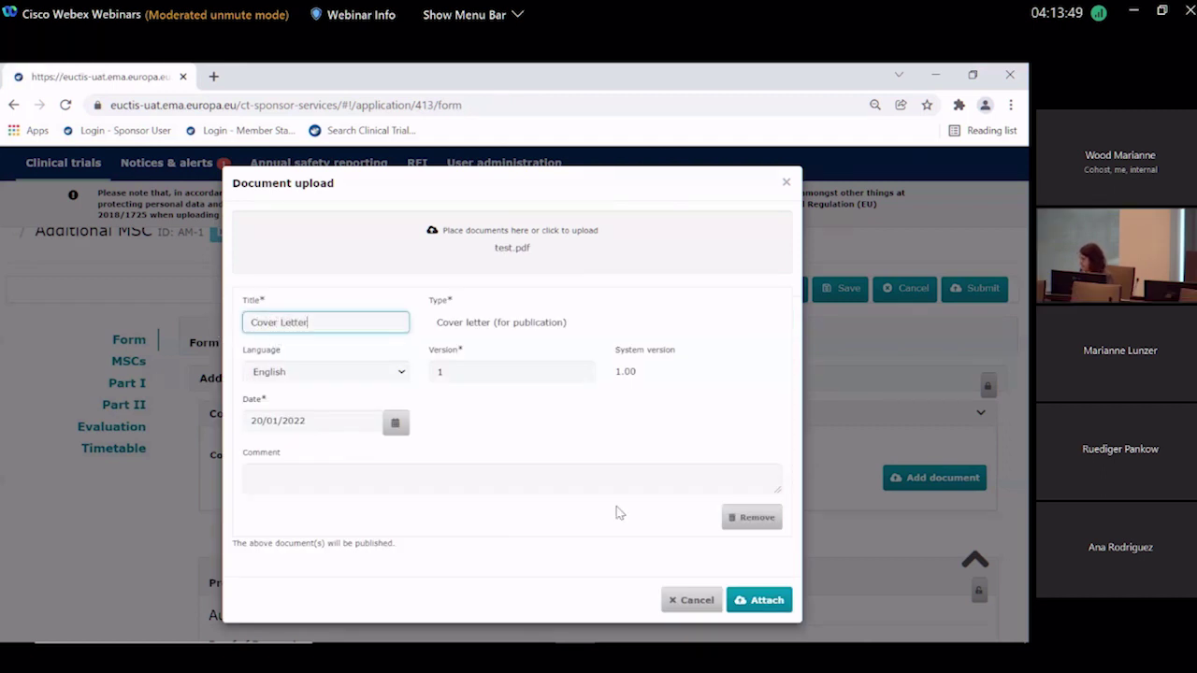
{"action": "left_click", "coordinate": [759, 599]}
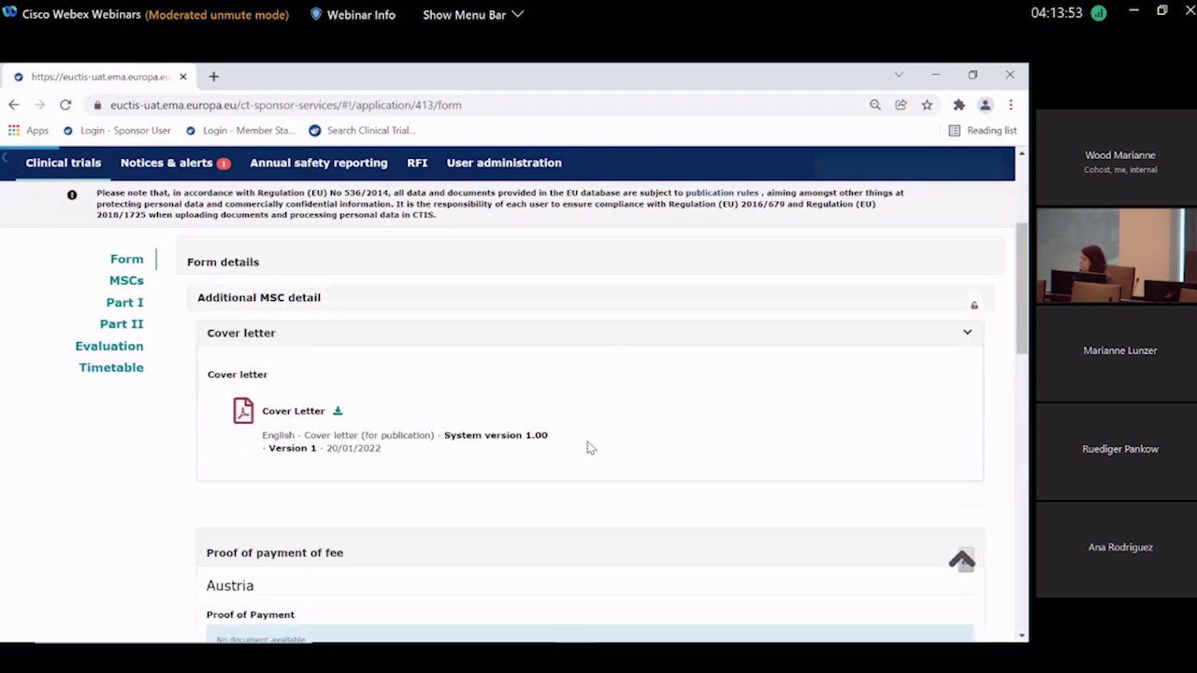
{"action": "scroll", "coordinate": [591, 440], "scroll_direction": "down", "scroll_amount": 1}
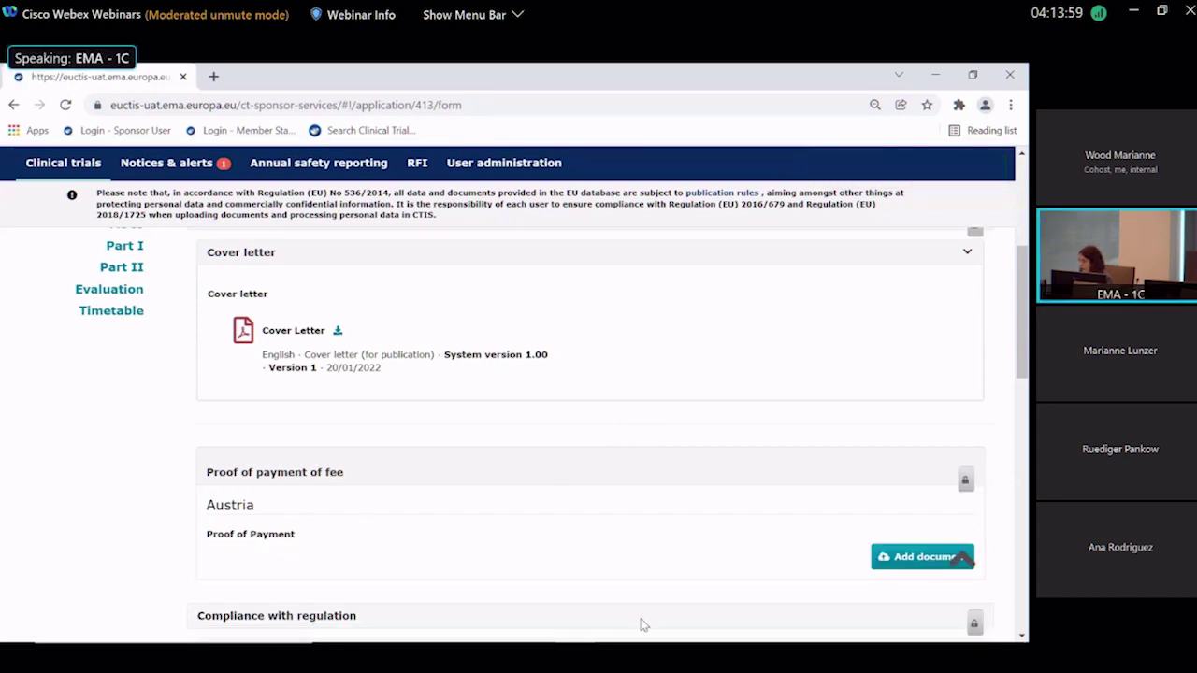
Step: Upload test.pdf as a 'Proof of payment' document for Austria's fee
{"action": "left_click", "coordinate": [890, 566]}
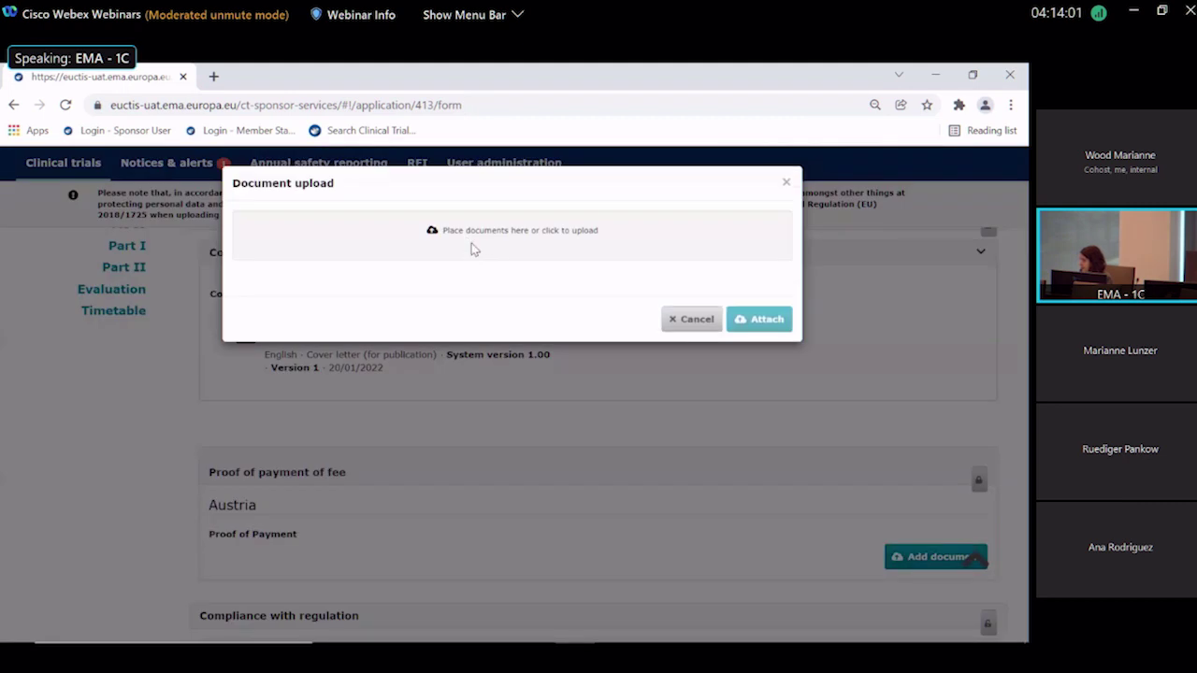
{"action": "left_click", "coordinate": [430, 245]}
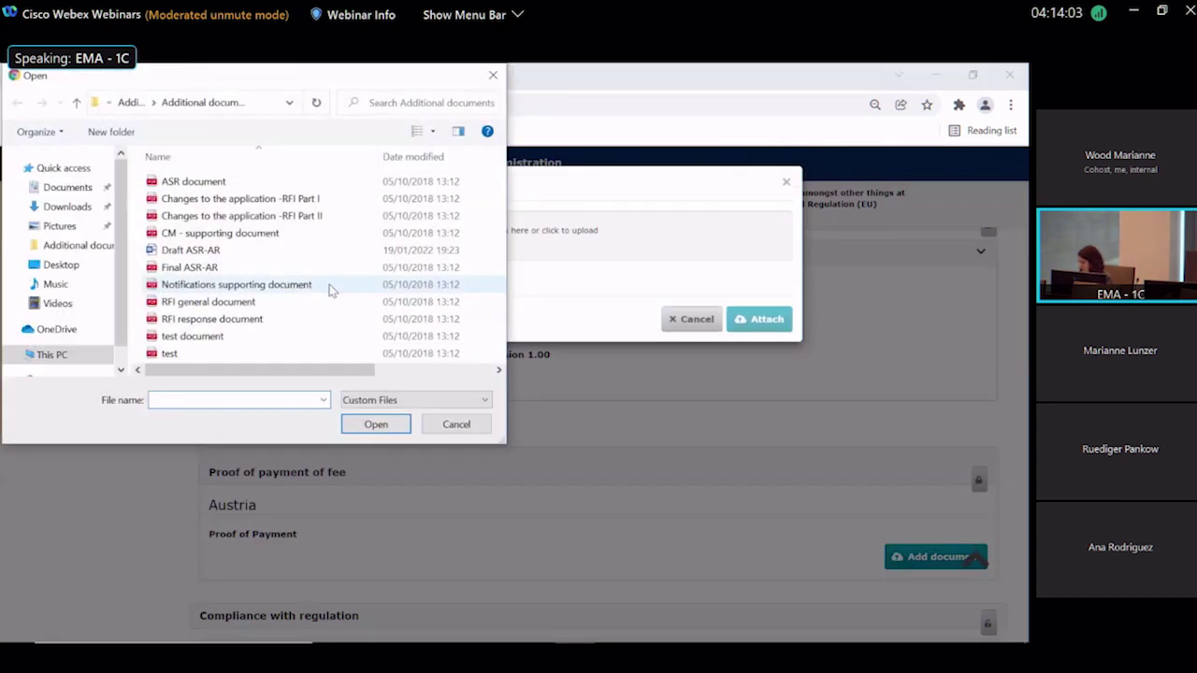
{"action": "left_click", "coordinate": [318, 353]}
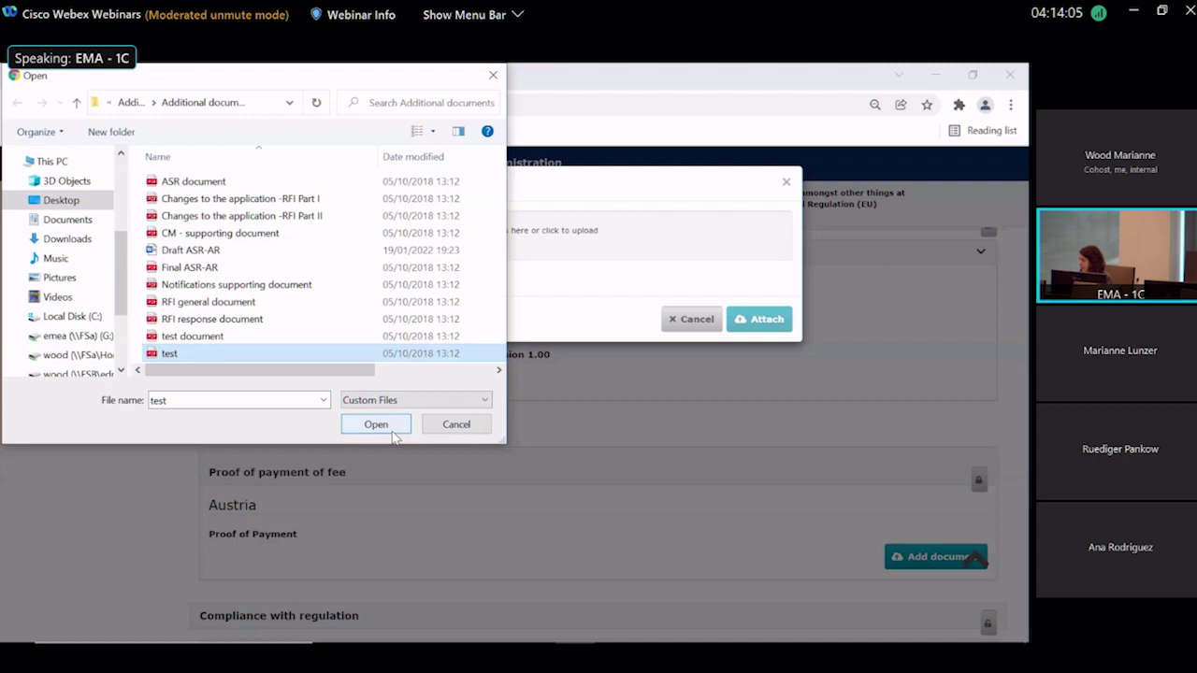
{"action": "left_click", "coordinate": [376, 424]}
{"action": "type", "text": "Proof of paymen"}
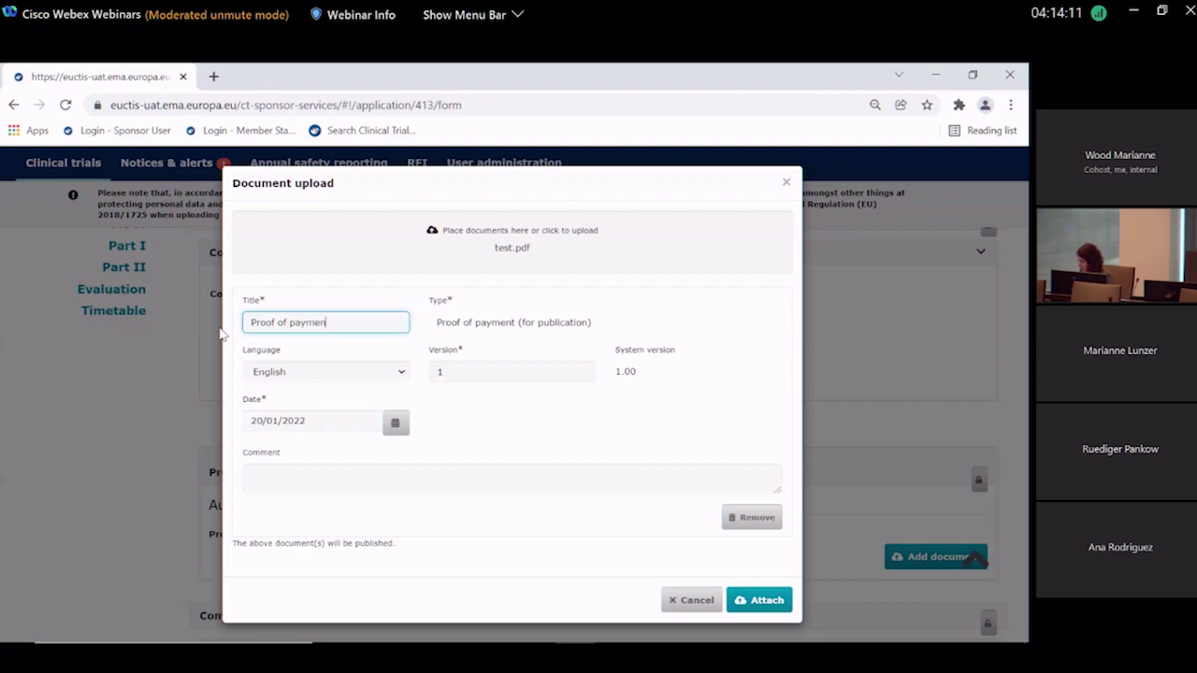
{"action": "left_click", "coordinate": [753, 599]}
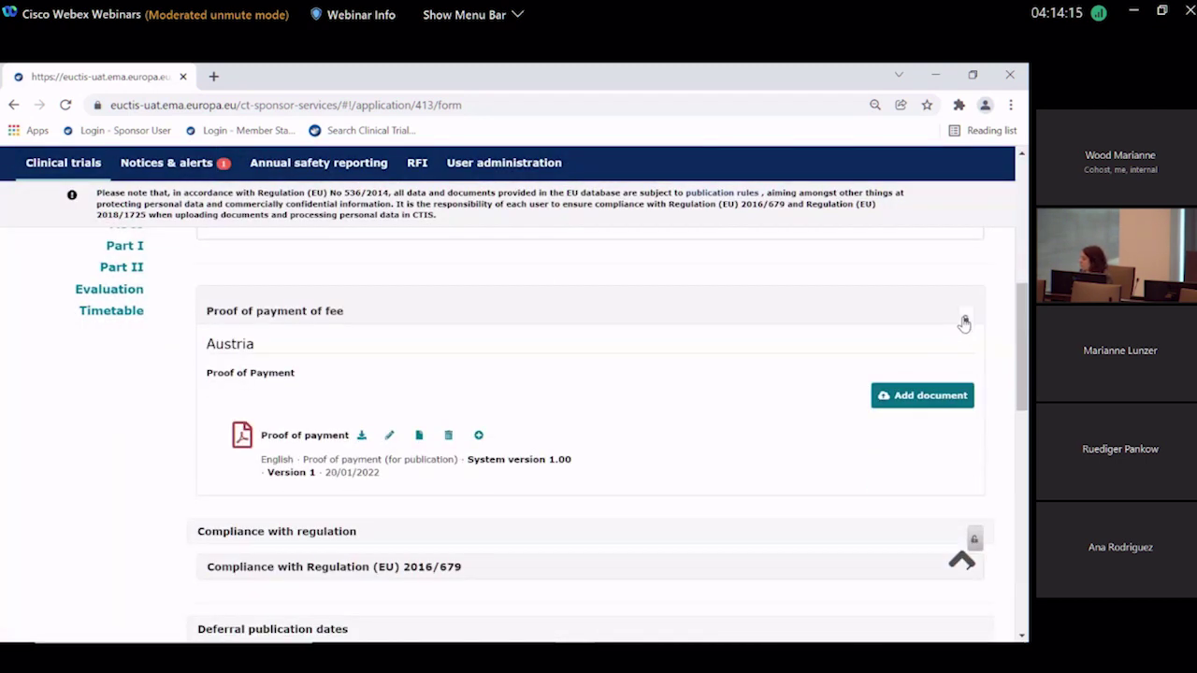
Step: Lock the proof of payment section to save the application
{"action": "left_click", "coordinate": [964, 323]}
{"action": "scroll", "coordinate": [609, 401], "scroll_direction": "down", "scroll_amount": 1}
{"action": "scroll", "coordinate": [603, 380], "scroll_direction": "down", "scroll_amount": 2}
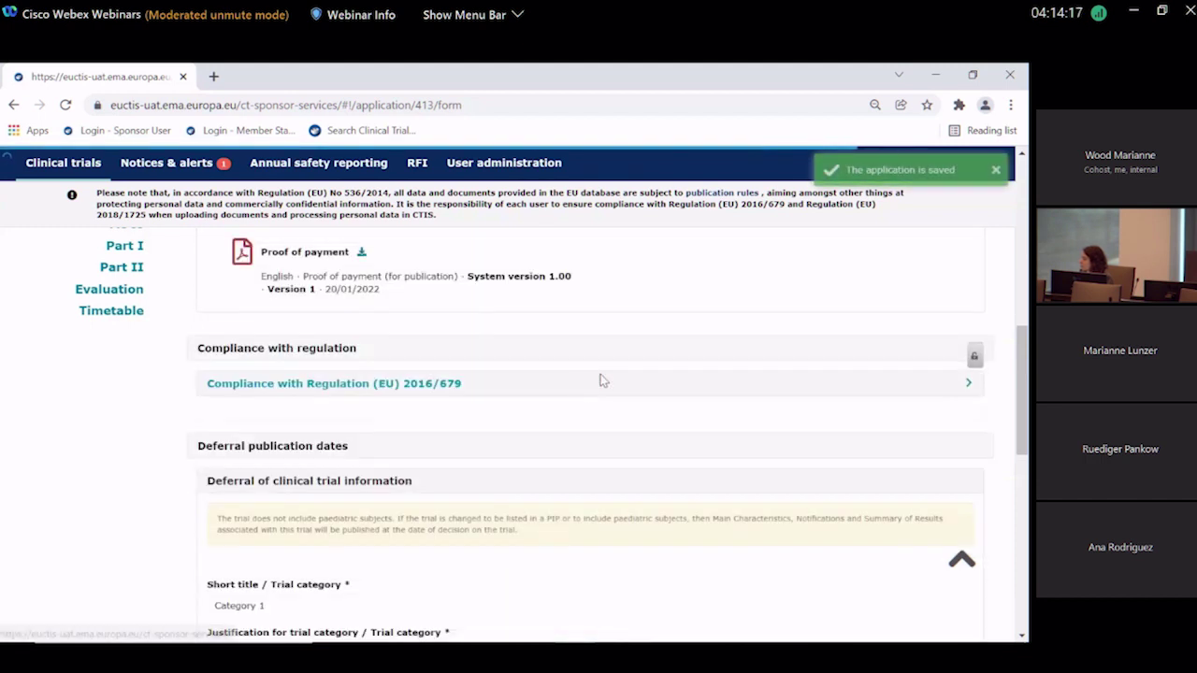
{"action": "scroll", "coordinate": [603, 380], "scroll_direction": "down", "scroll_amount": 2}
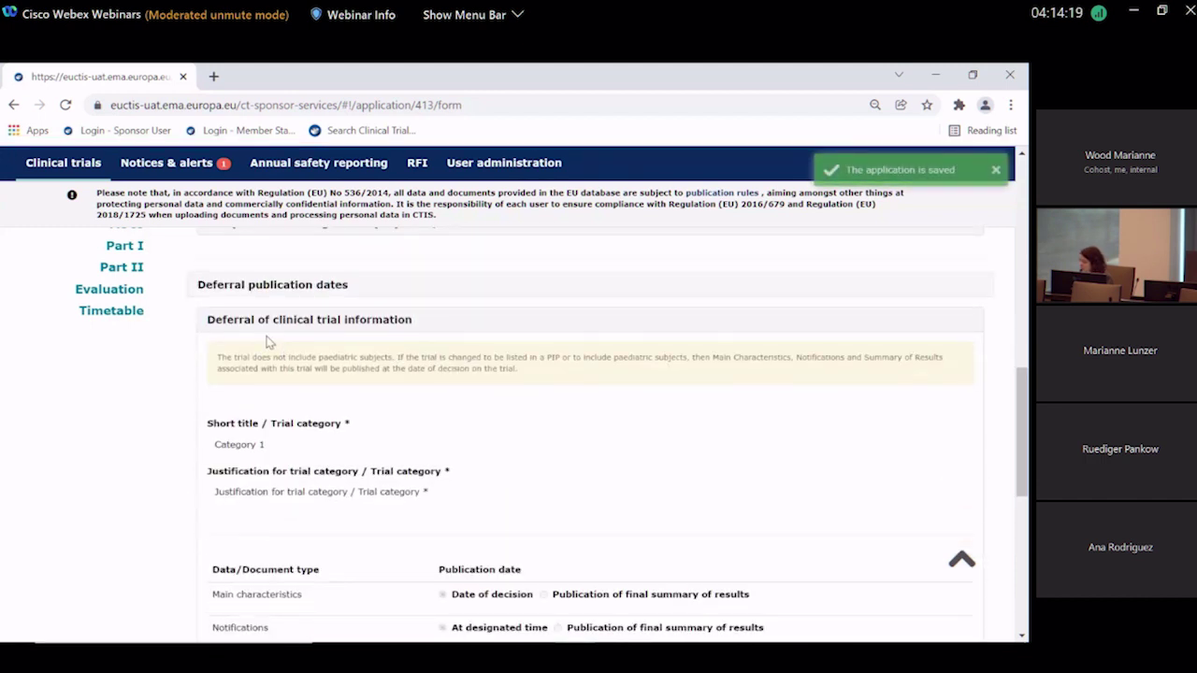
{"action": "scroll", "coordinate": [402, 356], "scroll_direction": "down", "scroll_amount": 2}
{"action": "scroll", "coordinate": [647, 408], "scroll_direction": "up", "scroll_amount": 2}
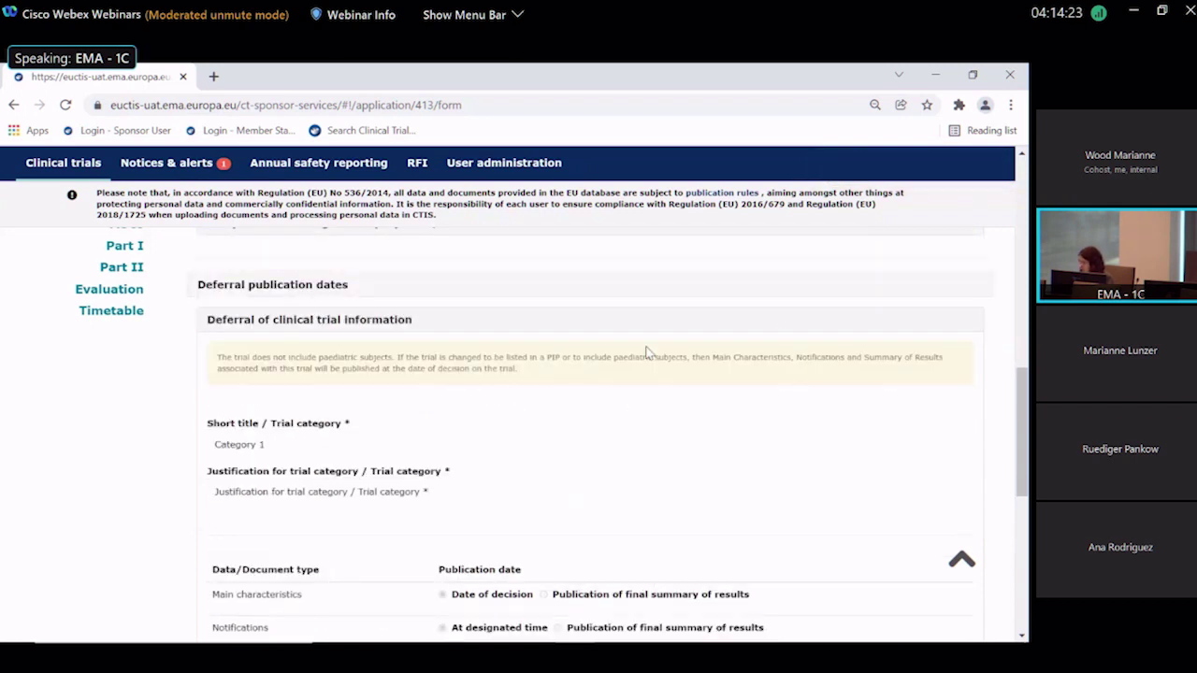
{"action": "scroll", "coordinate": [643, 374], "scroll_direction": "down", "scroll_amount": 3}
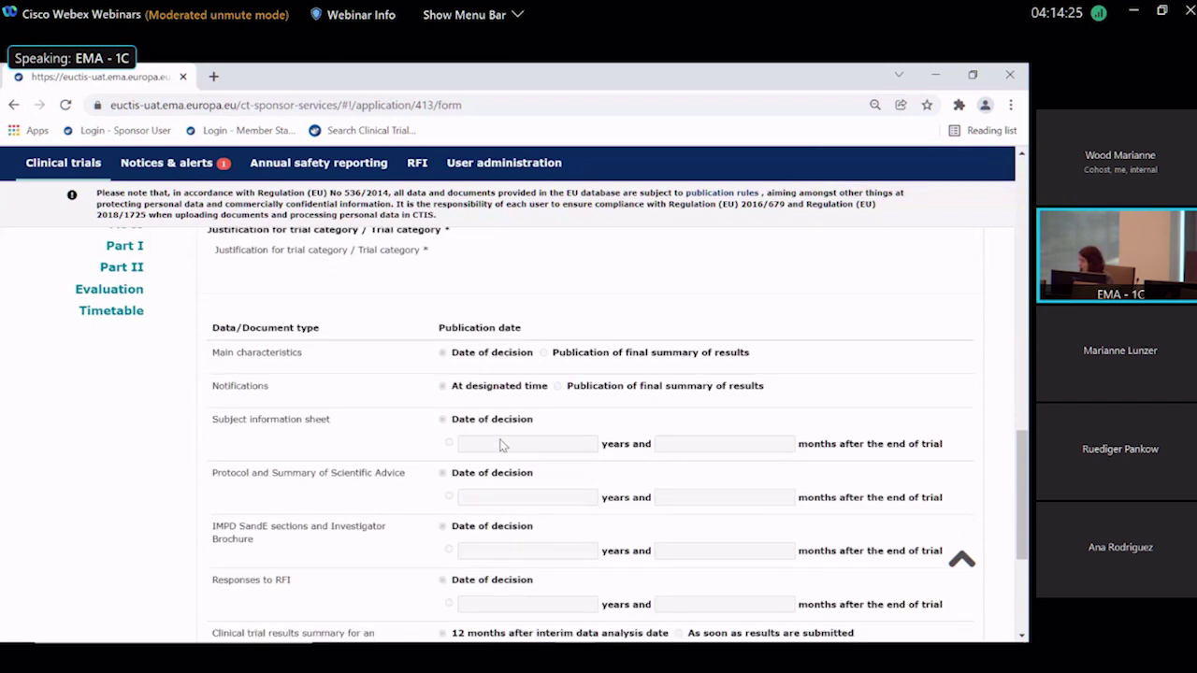
{"action": "scroll", "coordinate": [567, 409], "scroll_direction": "up", "scroll_amount": 10}
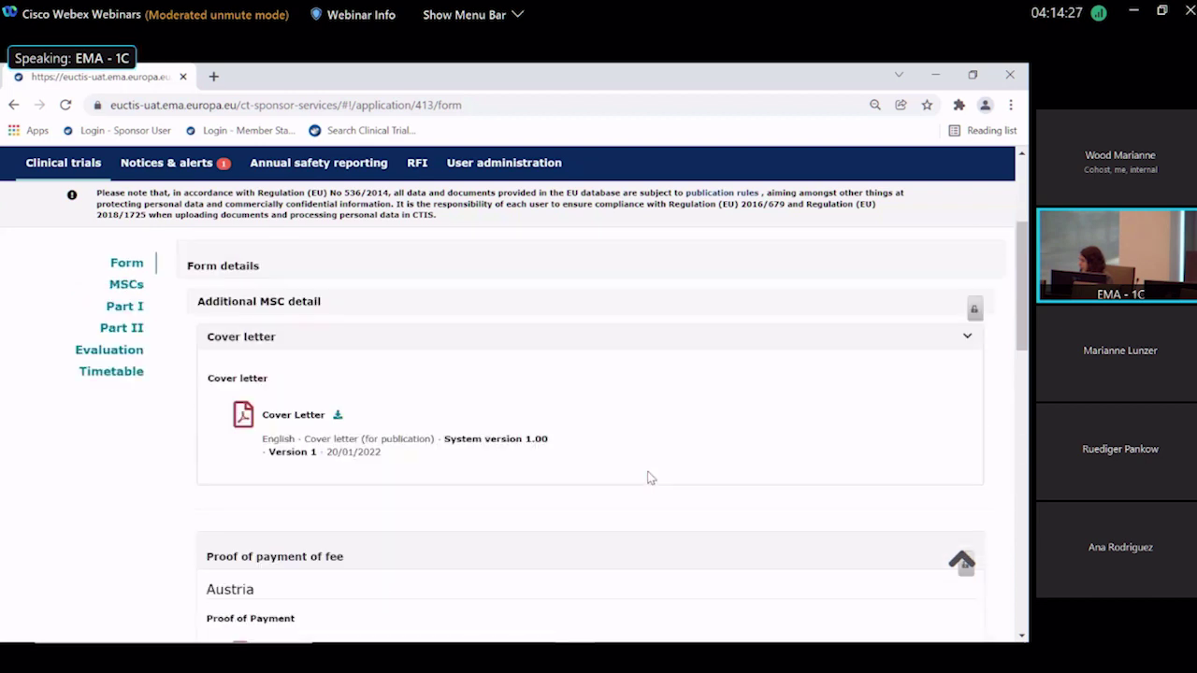
{"action": "scroll", "coordinate": [651, 477], "scroll_direction": "up", "scroll_amount": 1}
Step: Change Austria's subject count to 13 in the member states table and save
{"action": "left_click", "coordinate": [125, 366]}
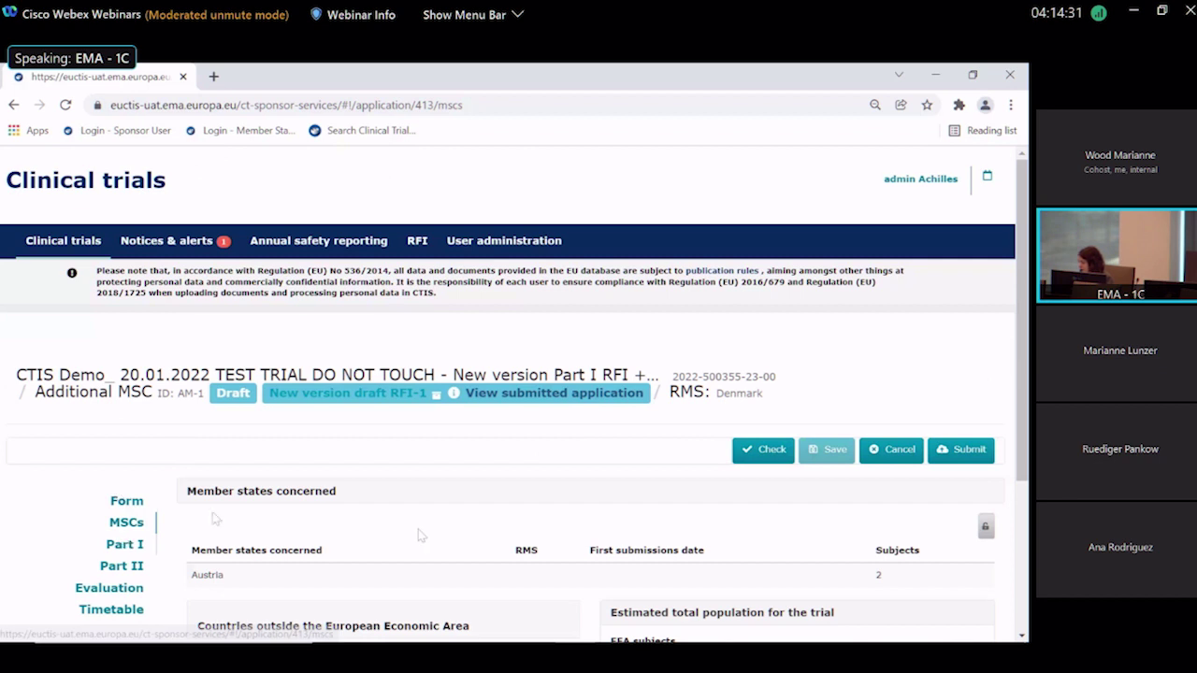
{"action": "scroll", "coordinate": [124, 544], "scroll_direction": "down", "scroll_amount": 1}
{"action": "left_click", "coordinate": [981, 448]}
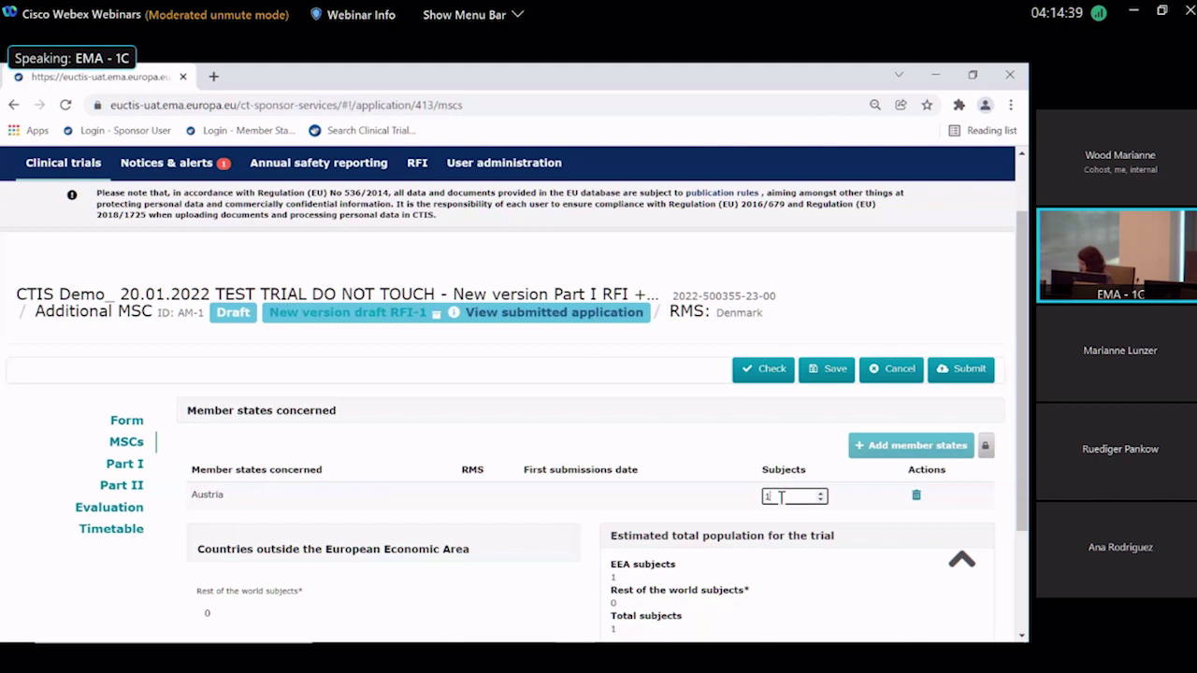
{"action": "type", "text": "3"}
{"action": "scroll", "coordinate": [963, 435], "scroll_direction": "down", "scroll_amount": 2}
{"action": "left_click", "coordinate": [579, 425]}
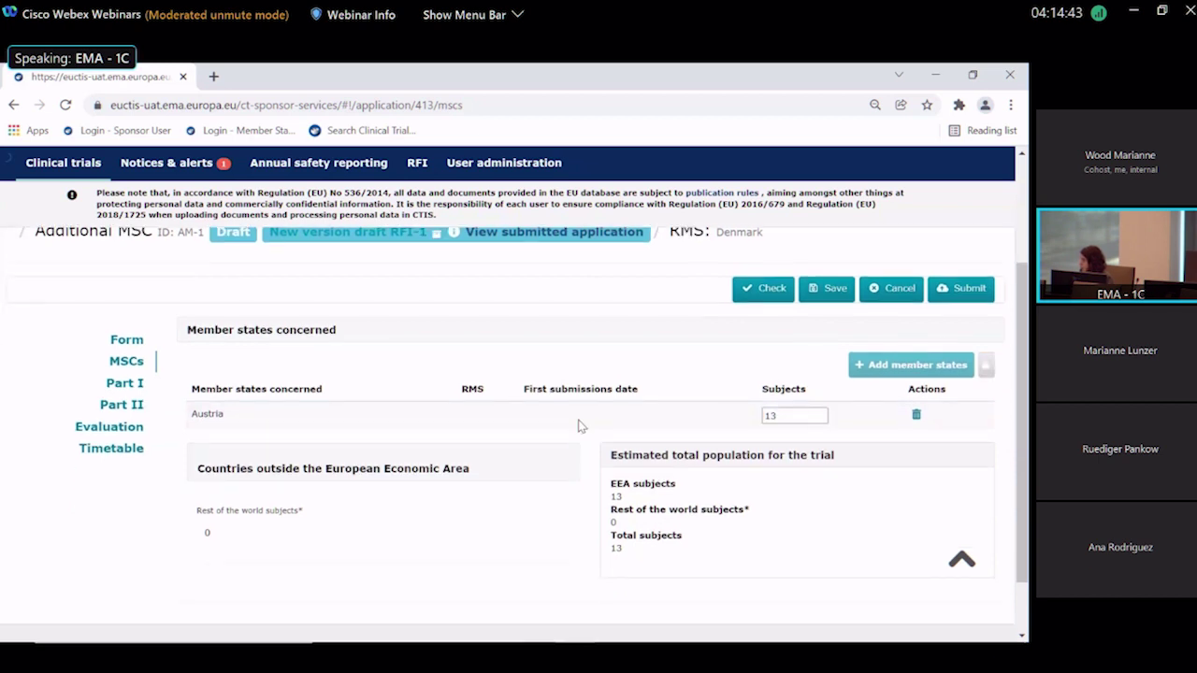
{"action": "left_click", "coordinate": [135, 384]}
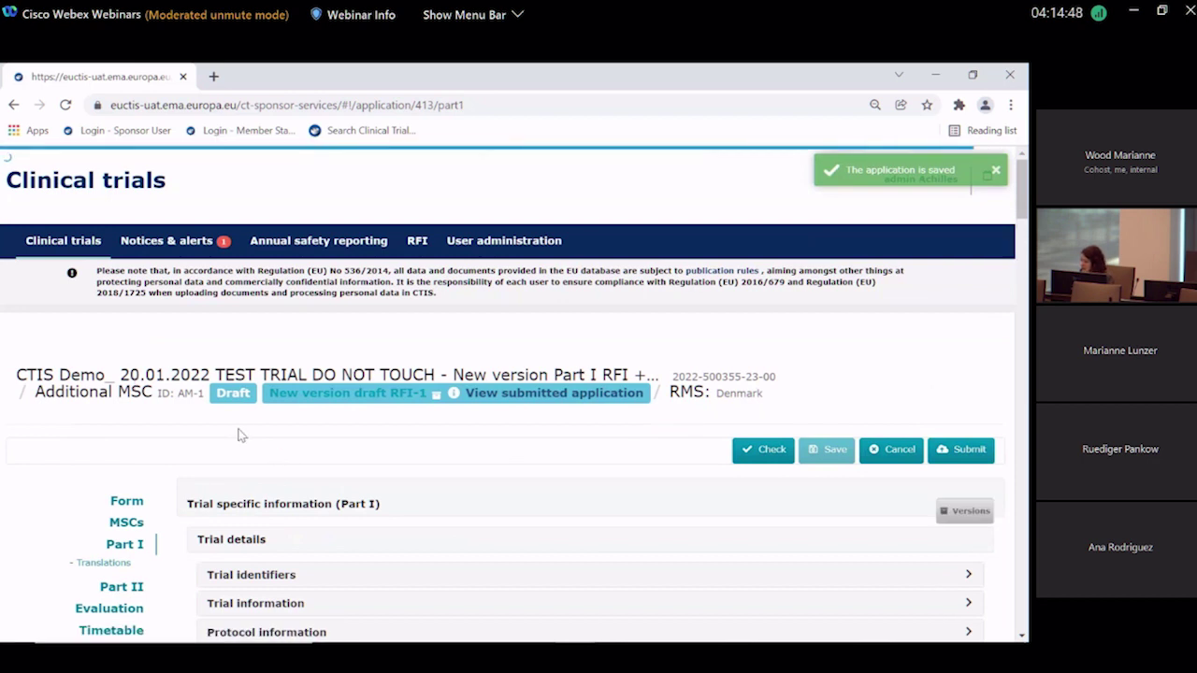
Step: Expand the trial information and trial identifiers sections, then open Part I Translations
{"action": "scroll", "coordinate": [271, 453], "scroll_direction": "down", "scroll_amount": 2}
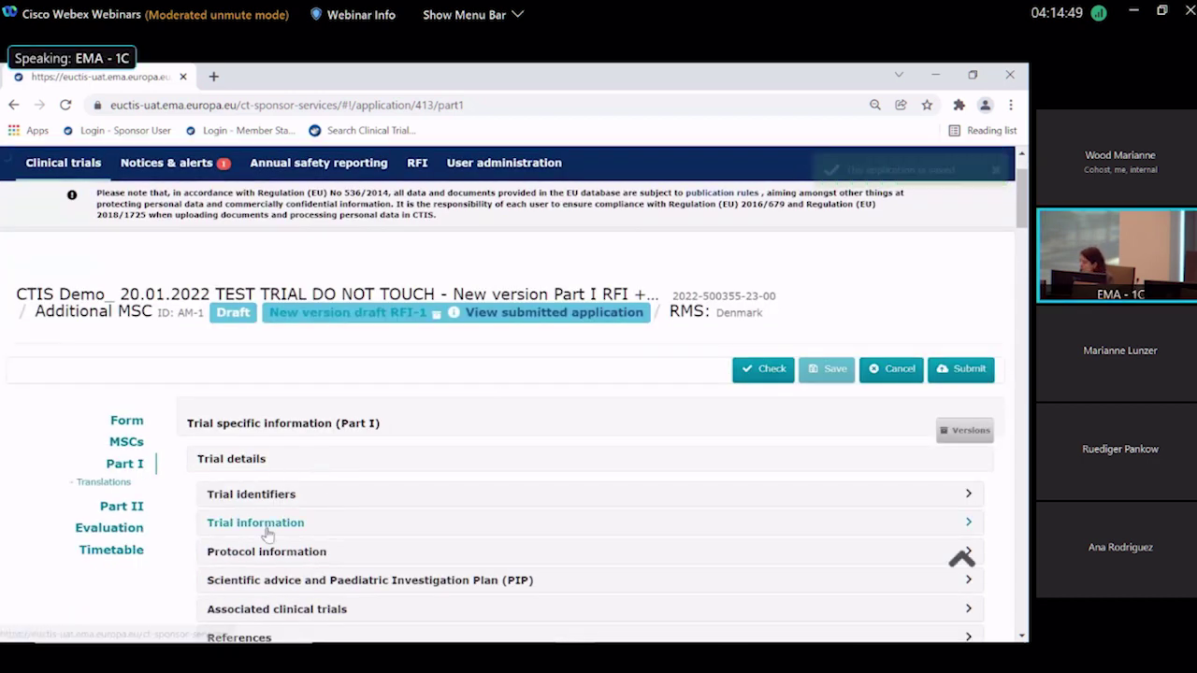
{"action": "left_click", "coordinate": [267, 529]}
{"action": "scroll", "coordinate": [281, 467], "scroll_direction": "down", "scroll_amount": 2}
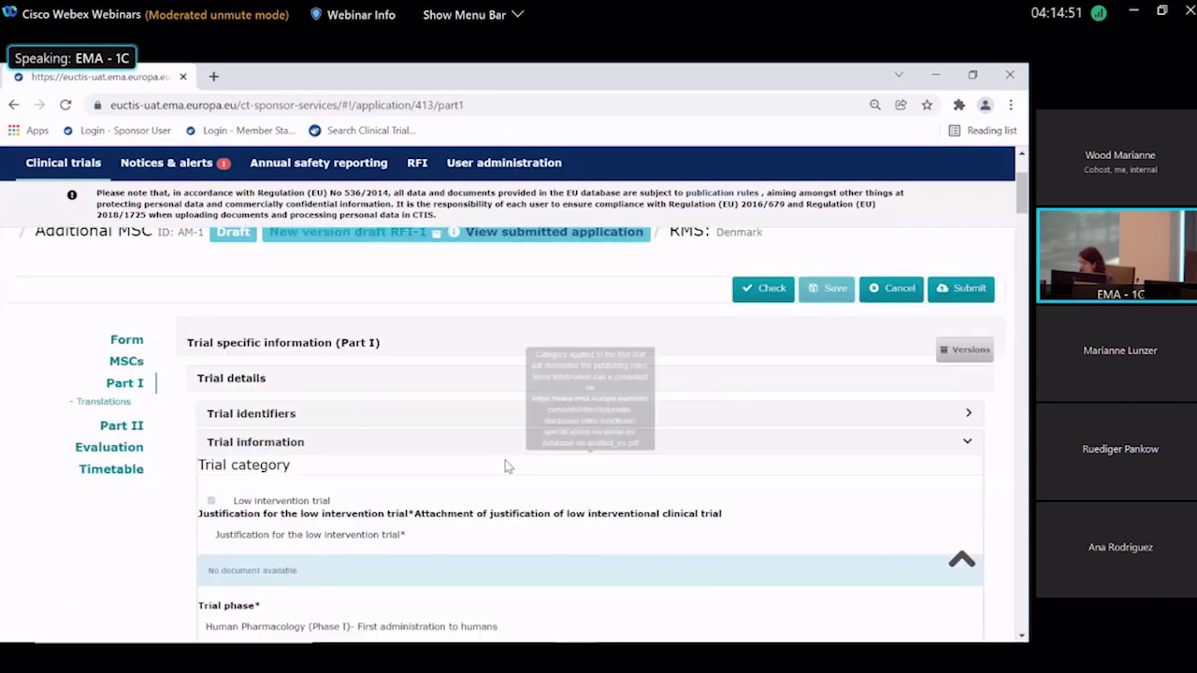
{"action": "left_click", "coordinate": [254, 415]}
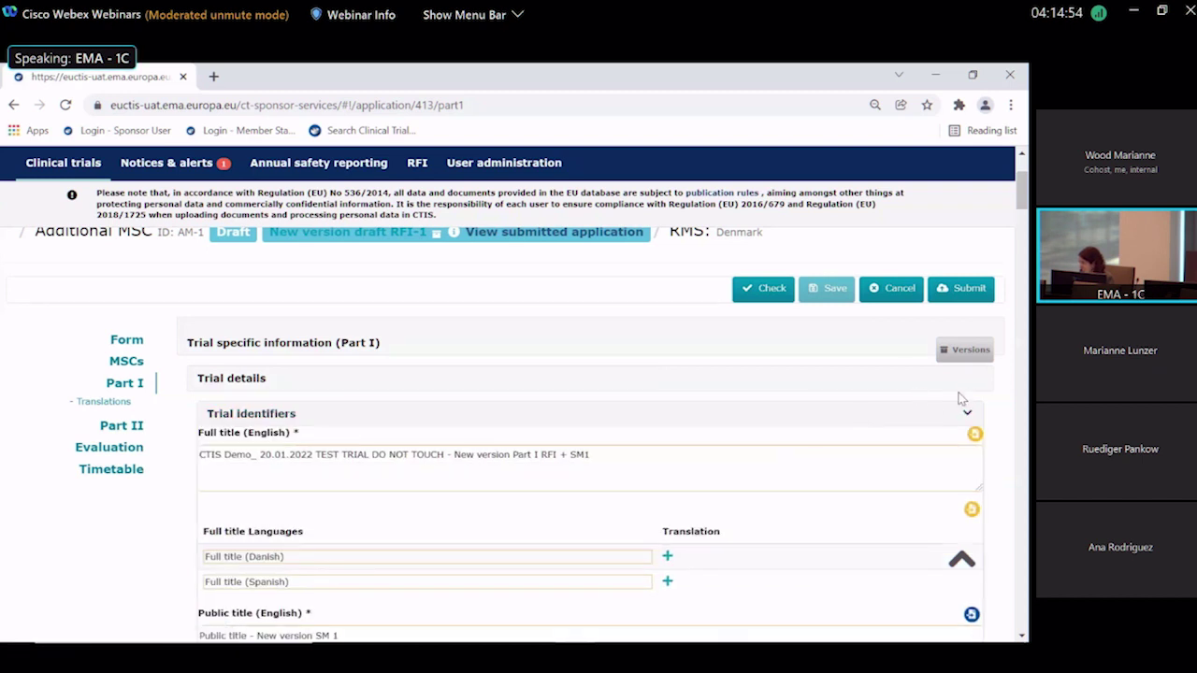
{"action": "scroll", "coordinate": [353, 420], "scroll_direction": "down", "scroll_amount": 8}
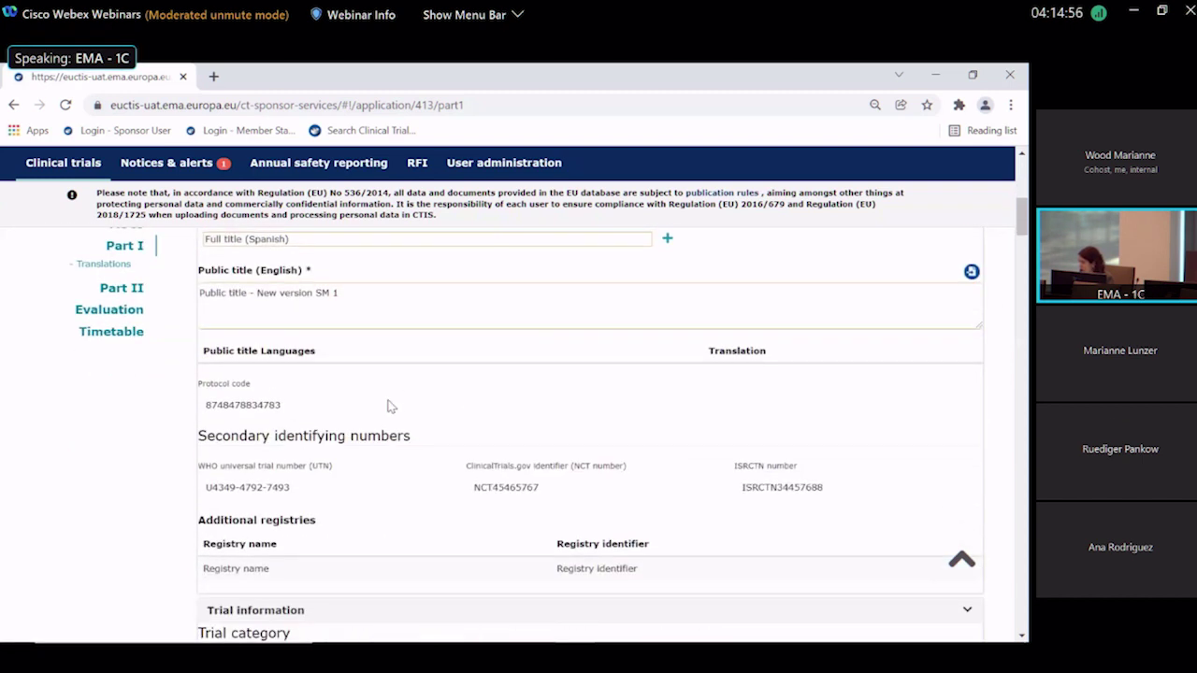
{"action": "scroll", "coordinate": [374, 392], "scroll_direction": "down", "scroll_amount": 5}
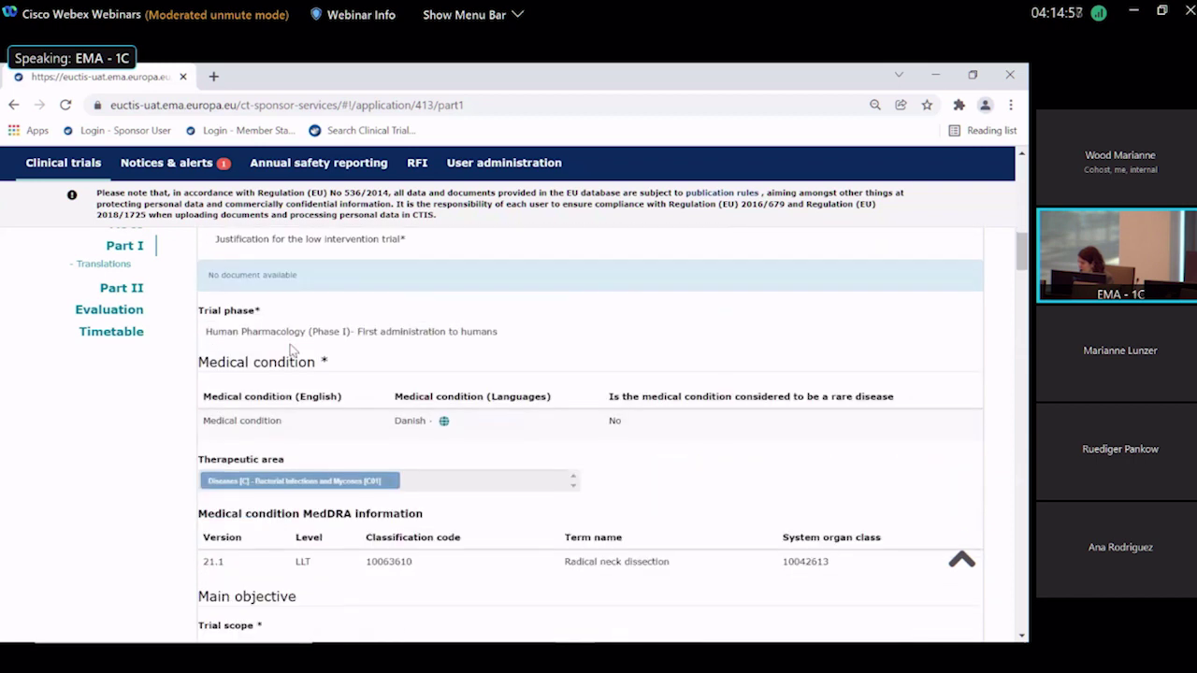
{"action": "scroll", "coordinate": [439, 383], "scroll_direction": "down", "scroll_amount": 5}
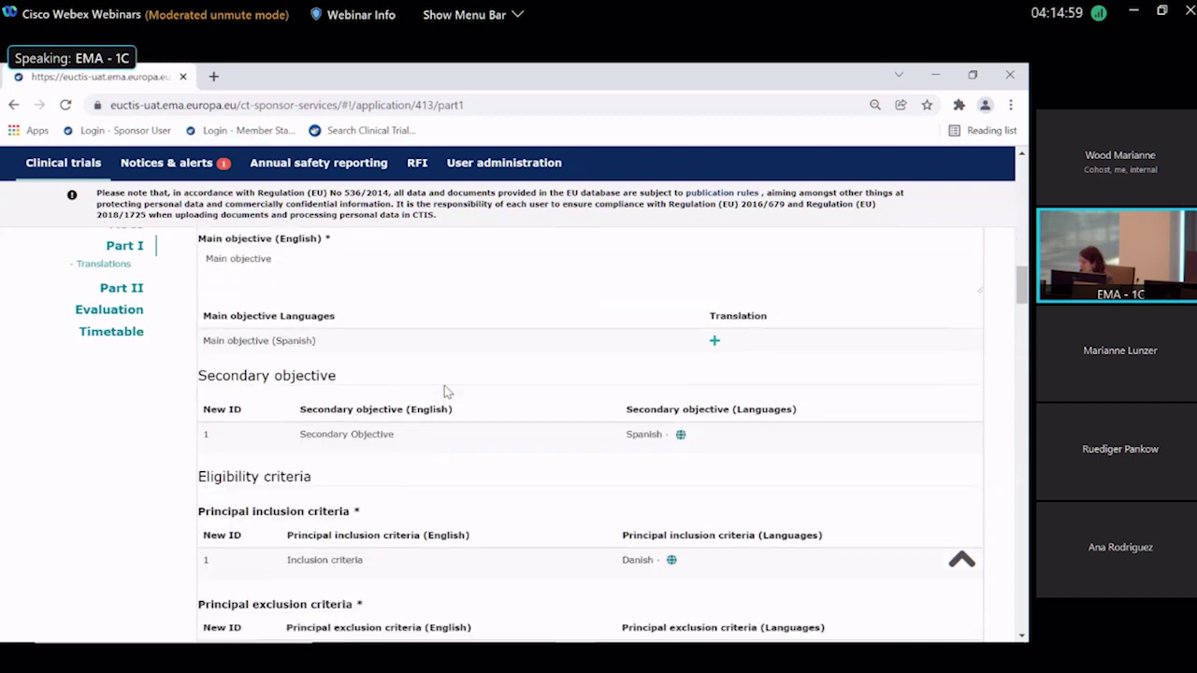
{"action": "scroll", "coordinate": [439, 417], "scroll_direction": "up", "scroll_amount": 3}
{"action": "scroll", "coordinate": [435, 418], "scroll_direction": "up", "scroll_amount": 8}
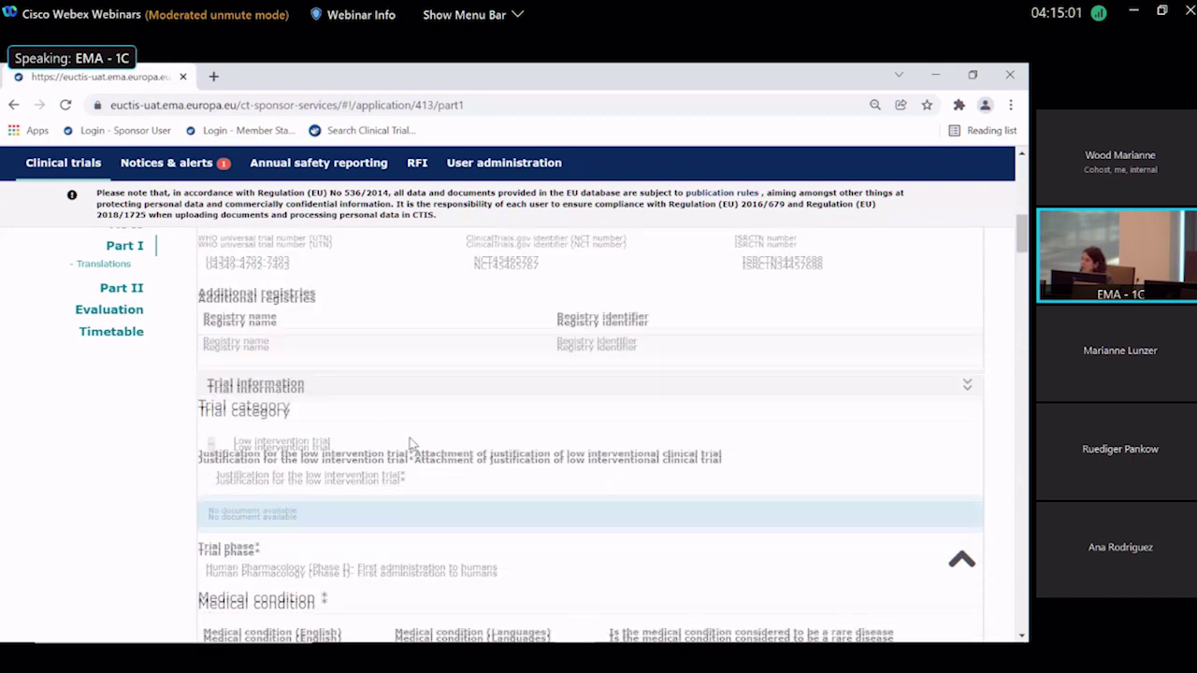
{"action": "scroll", "coordinate": [207, 425], "scroll_direction": "up", "scroll_amount": 2}
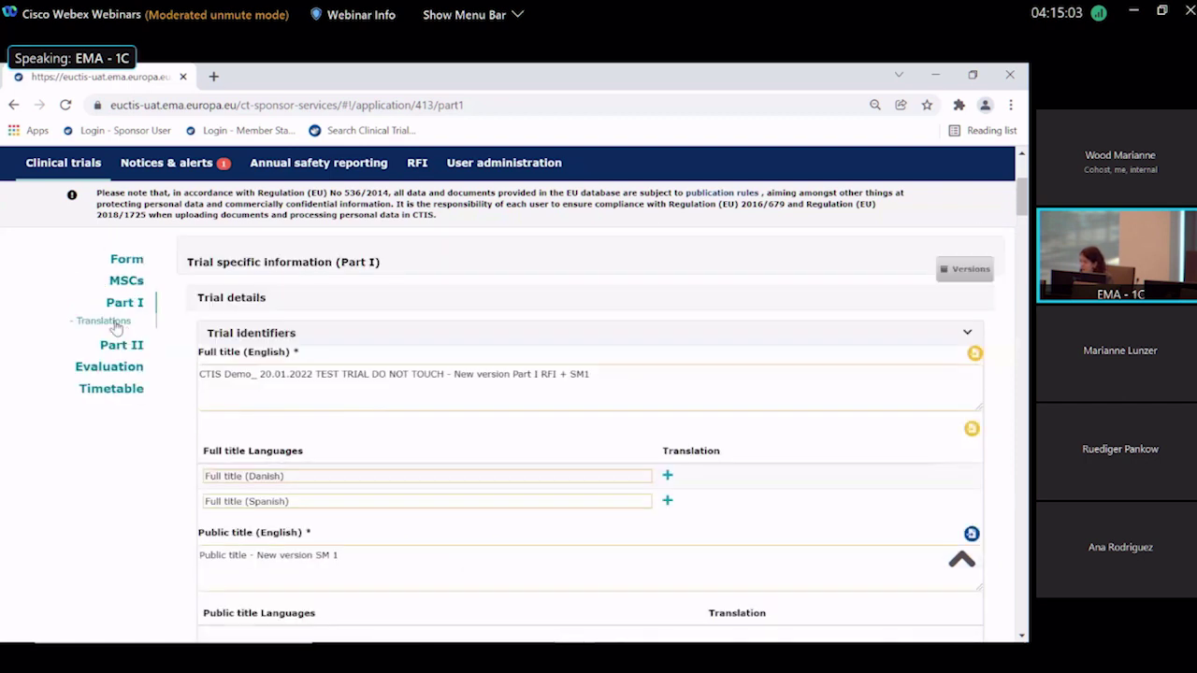
{"action": "left_click", "coordinate": [116, 326]}
{"action": "scroll", "coordinate": [456, 427], "scroll_direction": "down", "scroll_amount": 1}
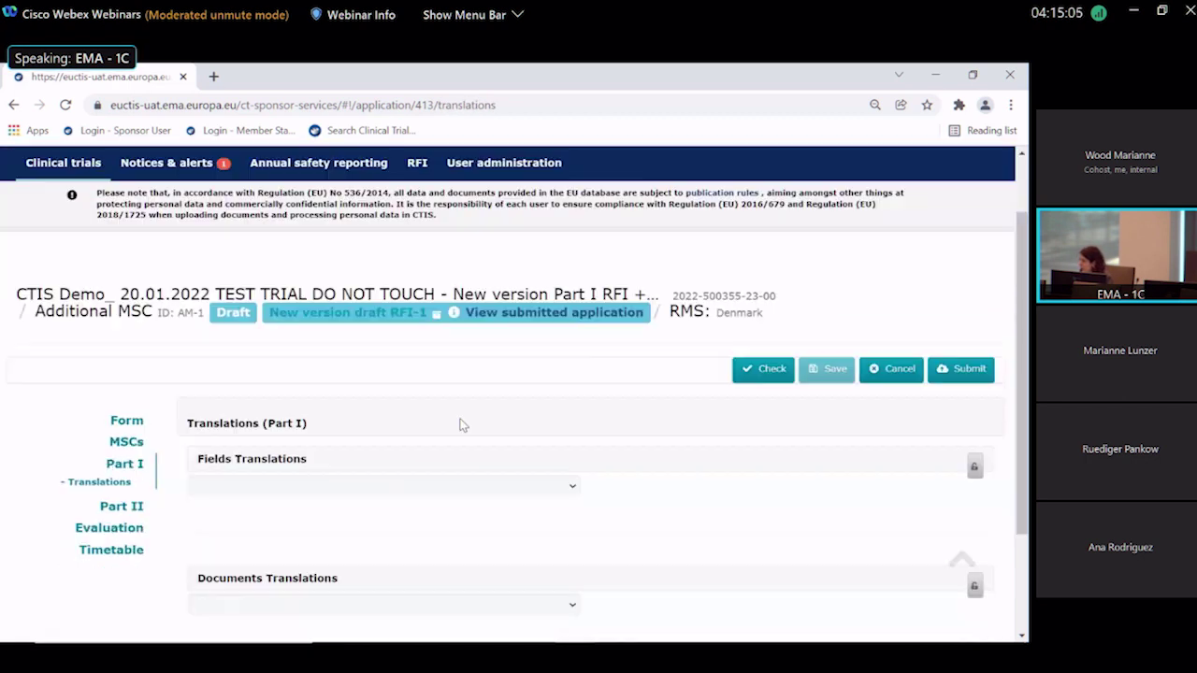
Step: Select Full title as the field to translate in Fields Translations
{"action": "scroll", "coordinate": [460, 425], "scroll_direction": "down", "scroll_amount": 1}
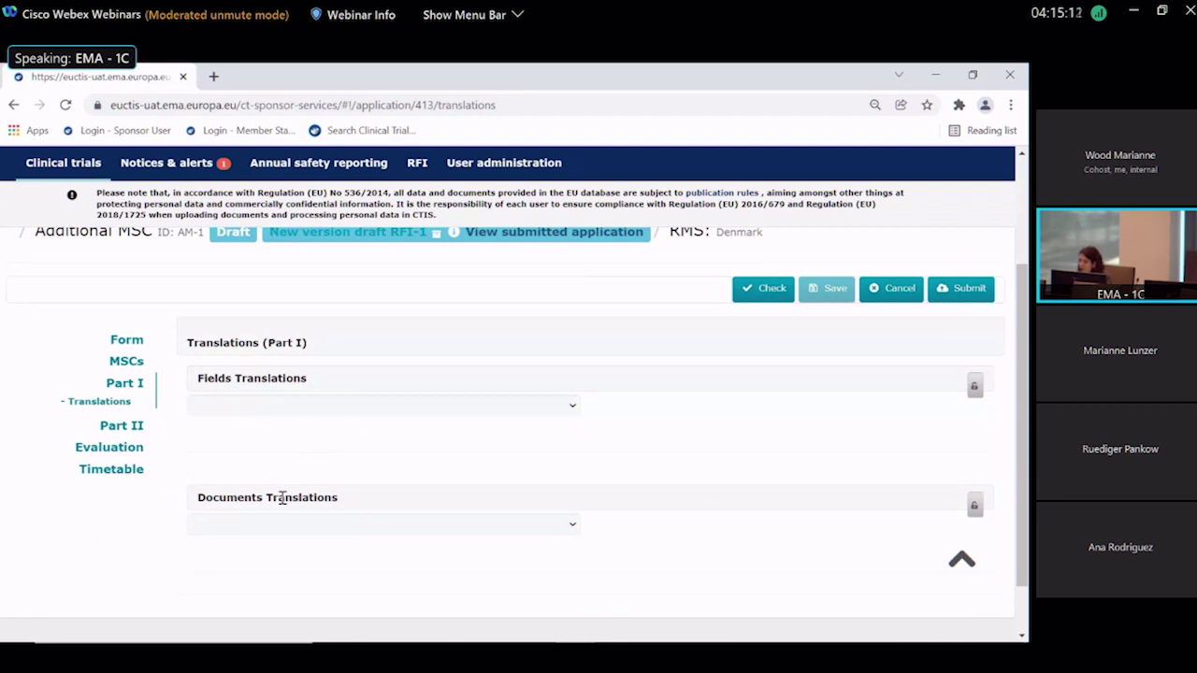
{"action": "left_click", "coordinate": [972, 388]}
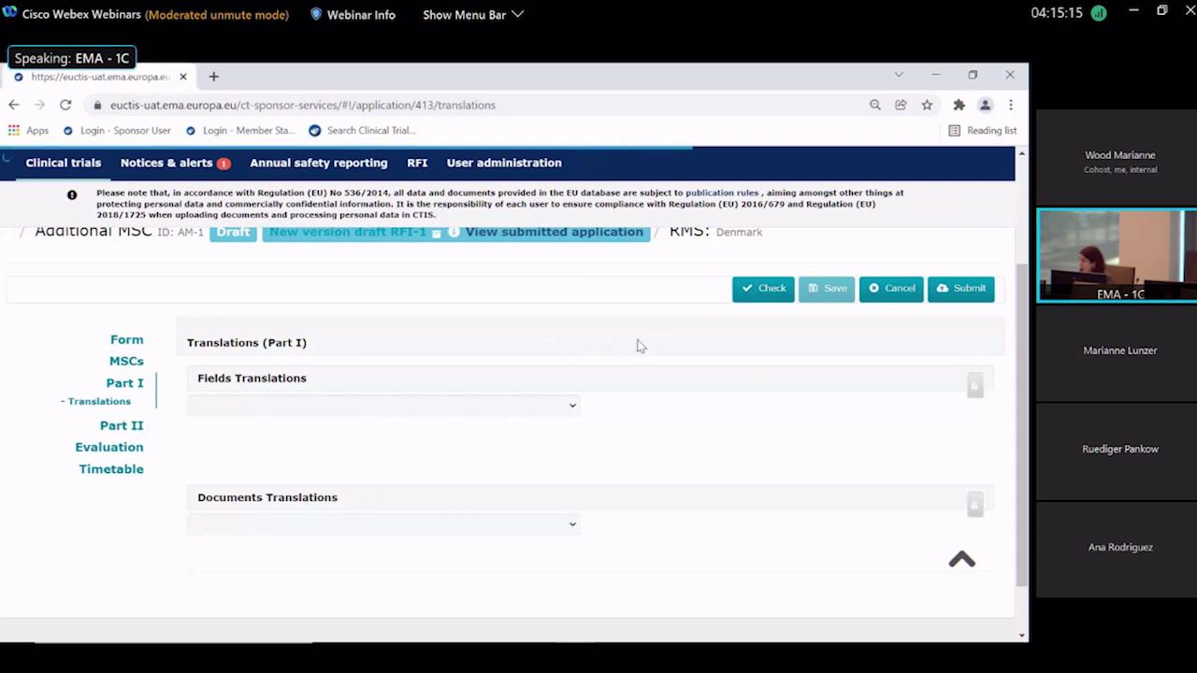
{"action": "scroll", "coordinate": [251, 339], "scroll_direction": "down", "scroll_amount": 2}
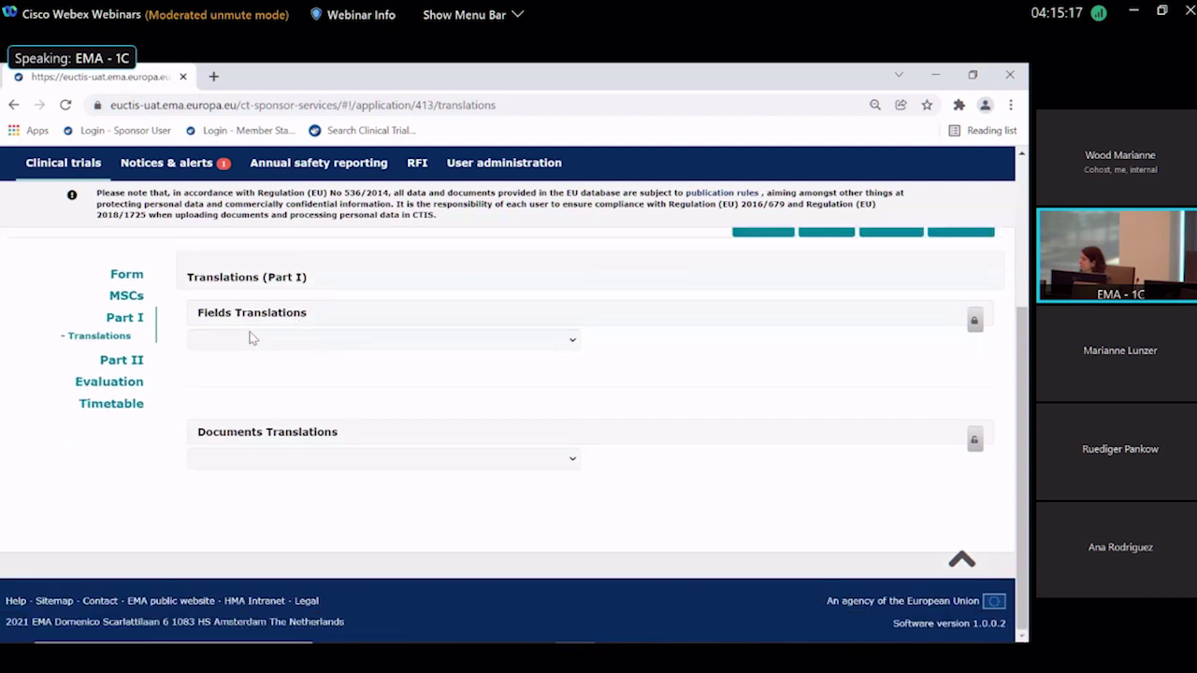
{"action": "left_click", "coordinate": [250, 340]}
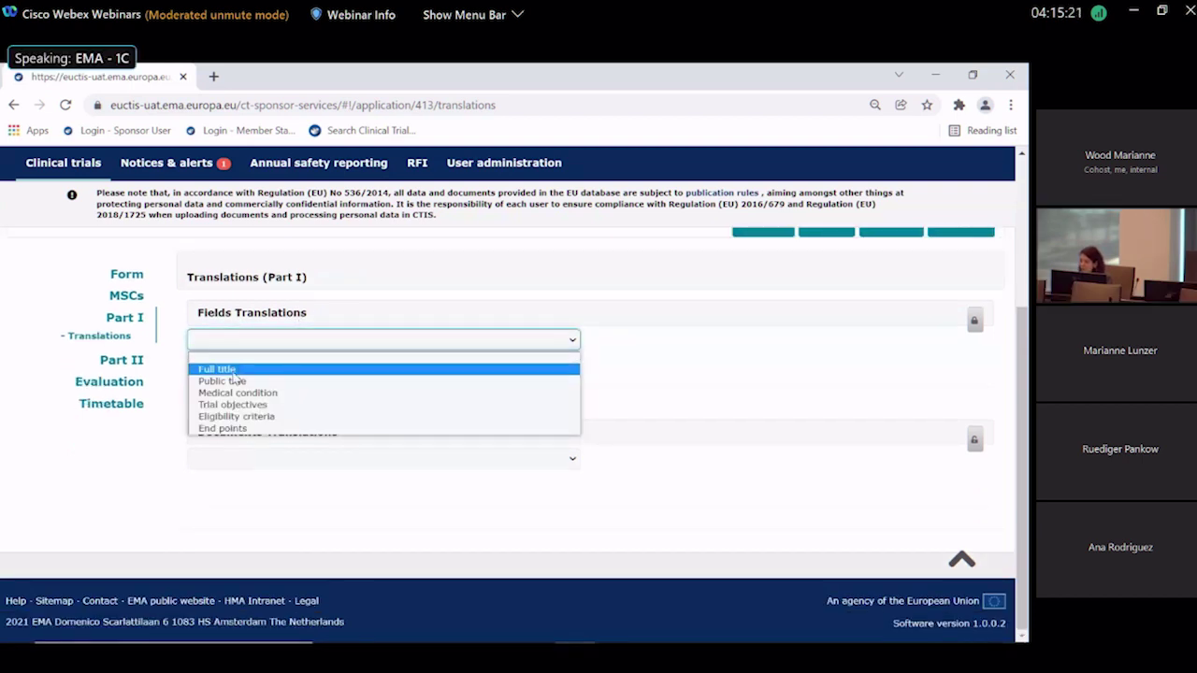
{"action": "left_click", "coordinate": [233, 374]}
{"action": "scroll", "coordinate": [369, 391], "scroll_direction": "down", "scroll_amount": 1}
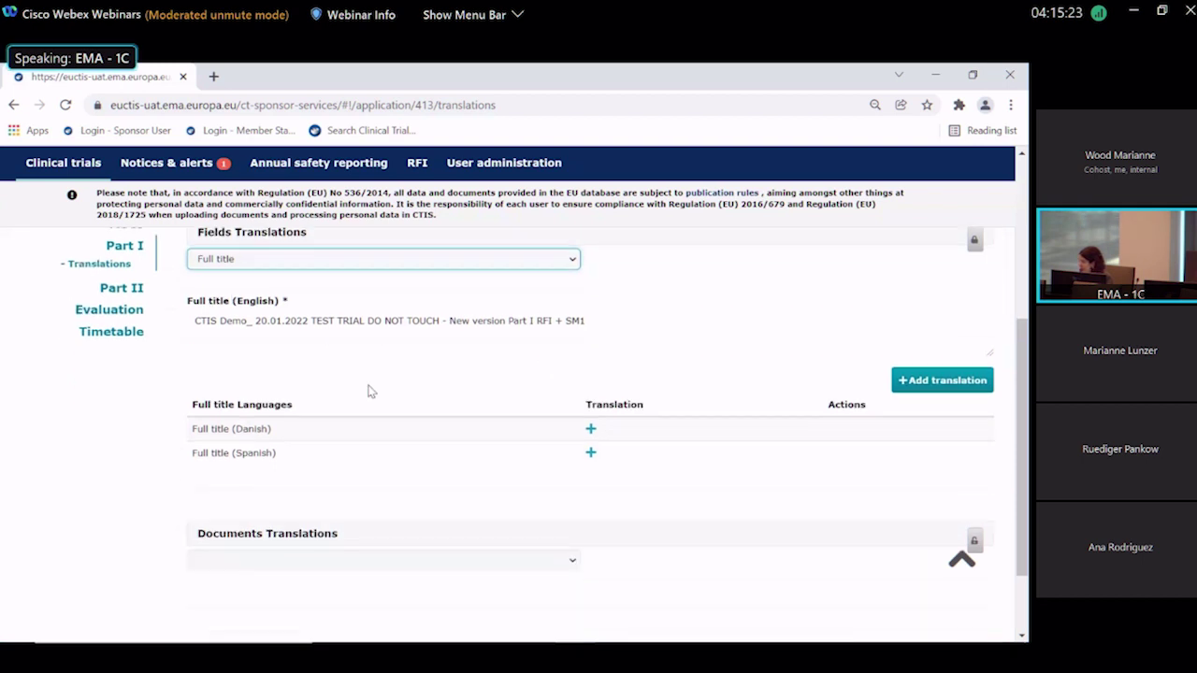
{"action": "scroll", "coordinate": [281, 327], "scroll_direction": "up", "scroll_amount": 1}
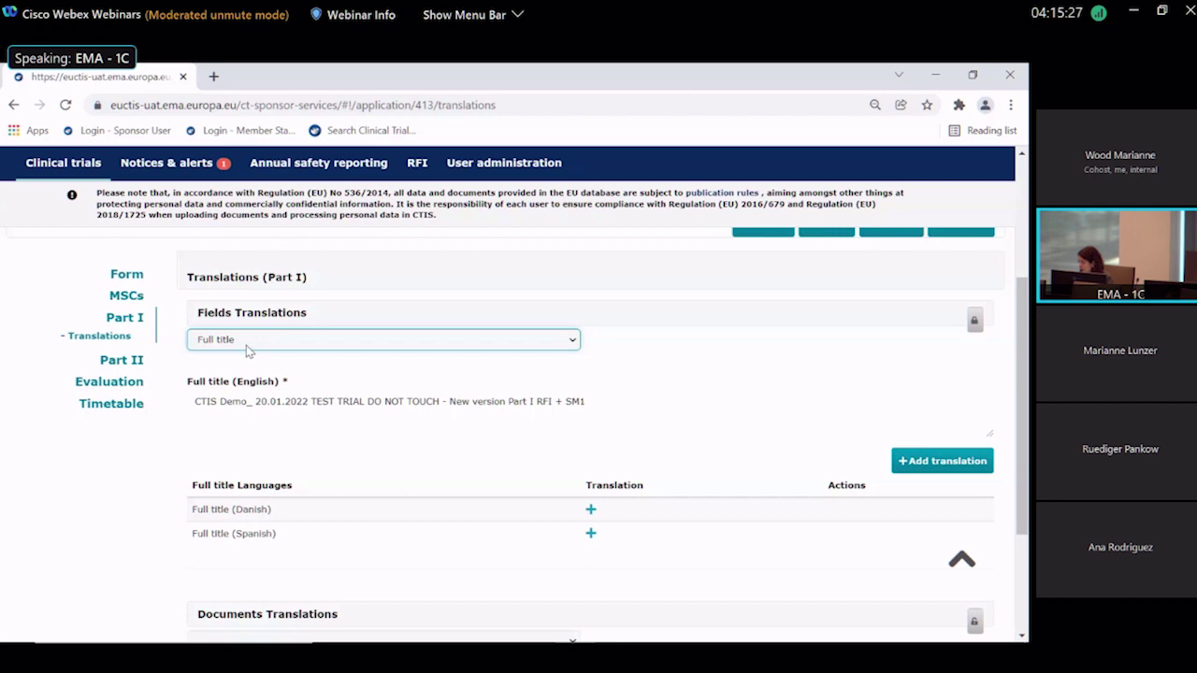
Step: Add a German full-title translation reading 'translation full trial' and expand its row
{"action": "left_click", "coordinate": [935, 462]}
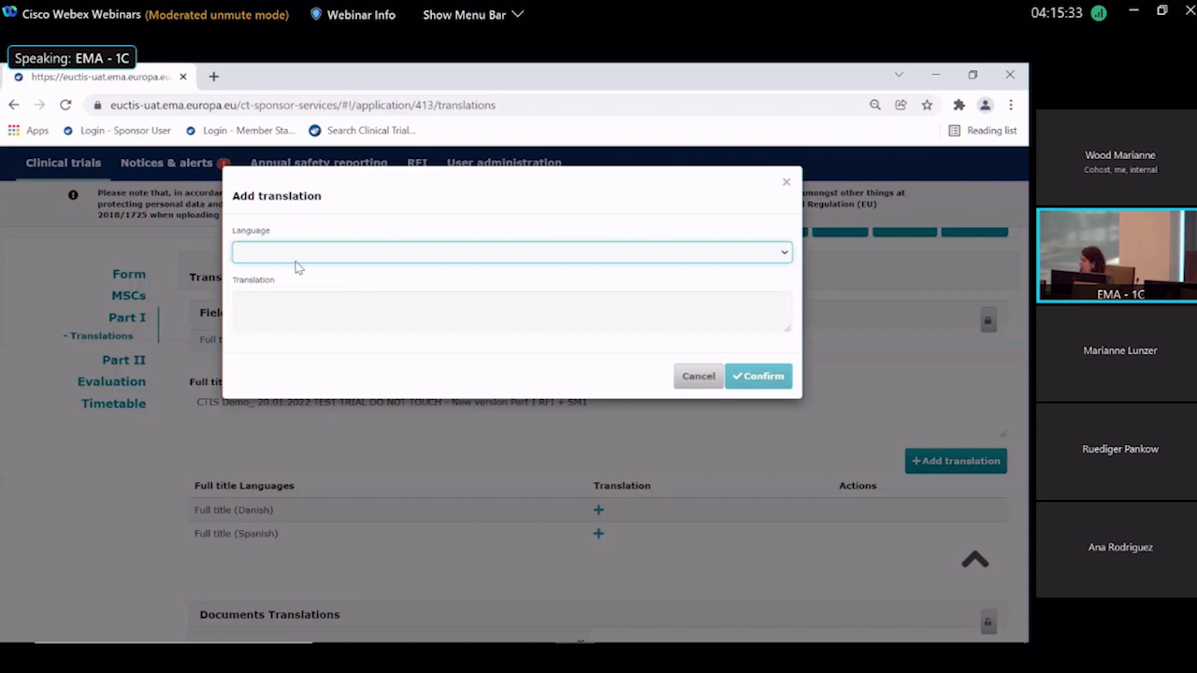
{"action": "left_click", "coordinate": [297, 256]}
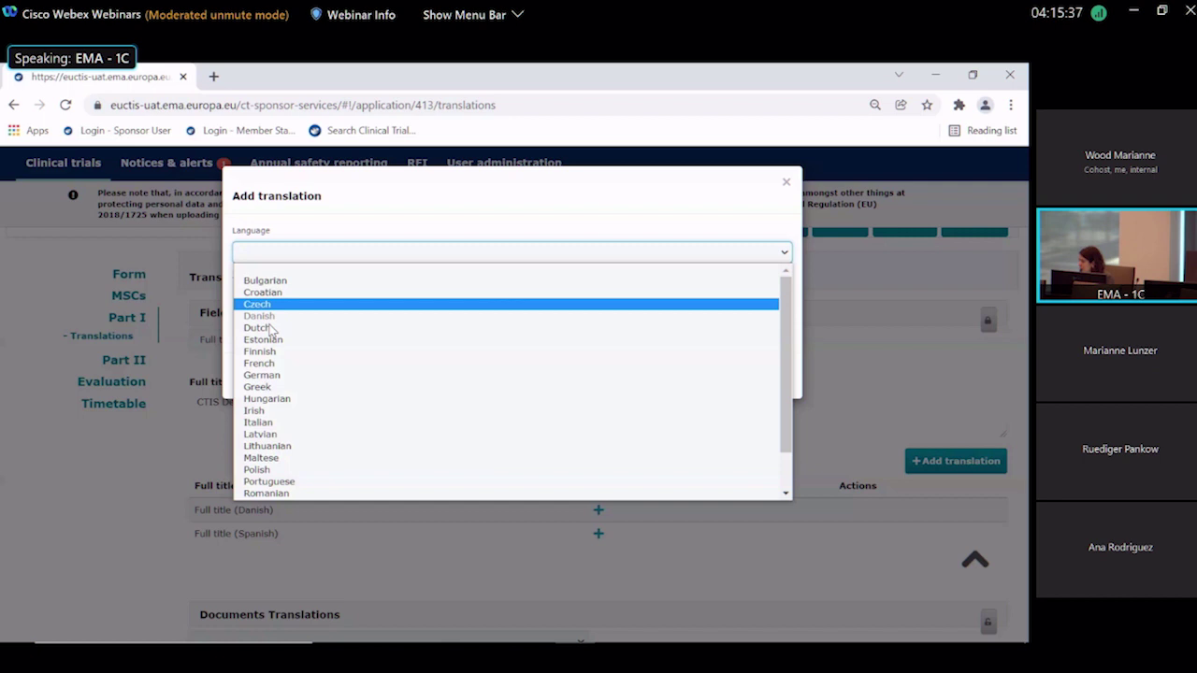
{"action": "left_click", "coordinate": [276, 375]}
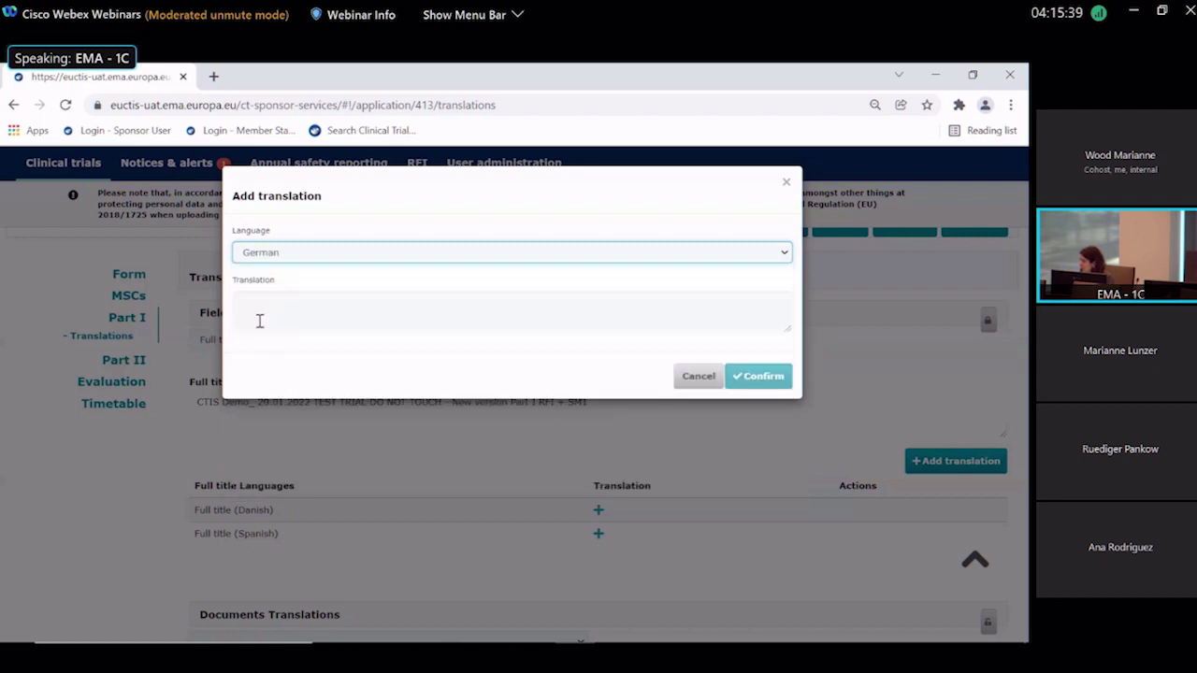
{"action": "left_click", "coordinate": [285, 316]}
{"action": "type", "text": "translation t"}
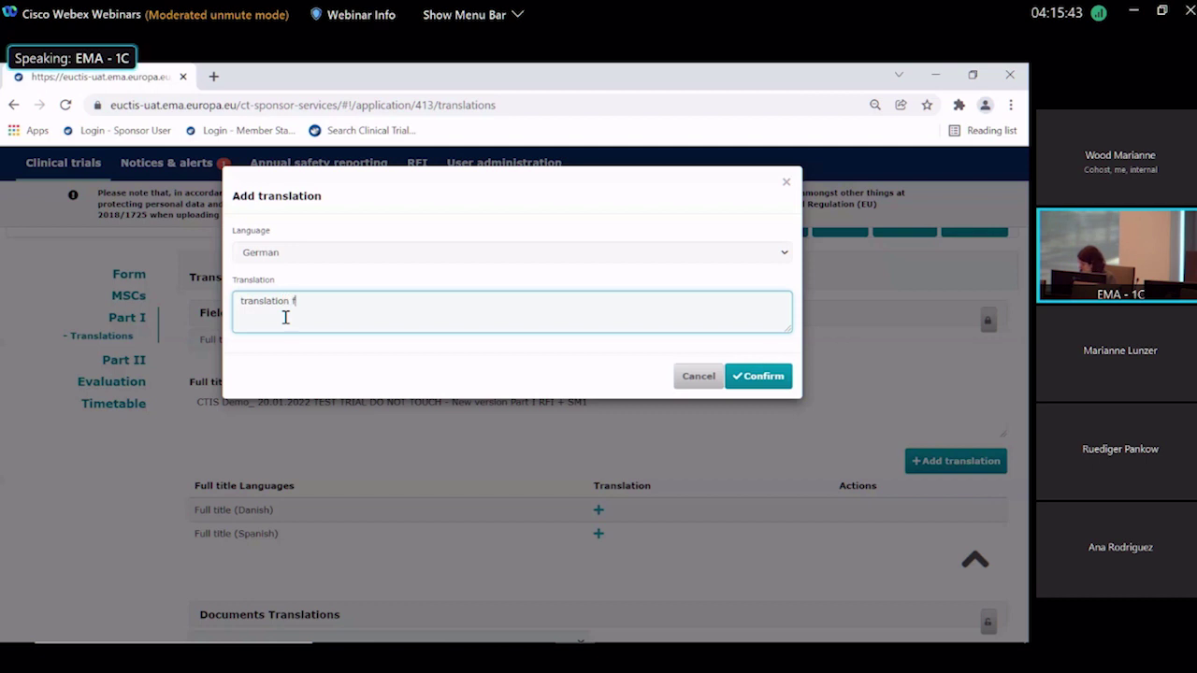
{"action": "type", "text": "ull trial"}
{"action": "left_click", "coordinate": [762, 376]}
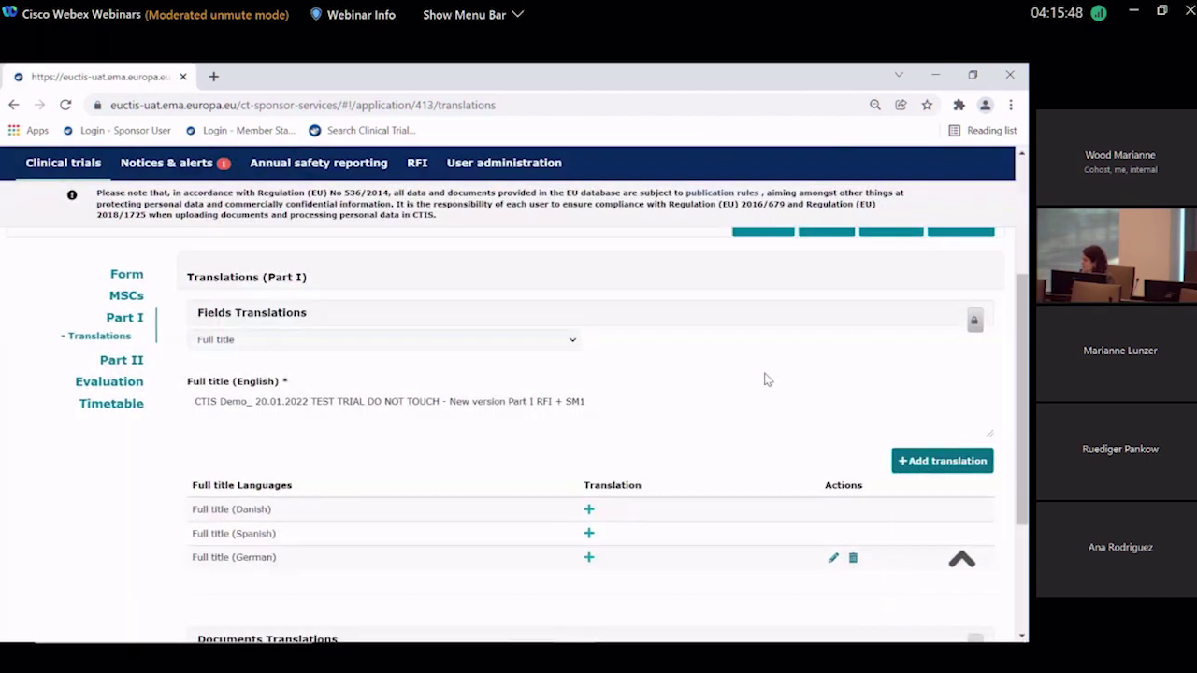
{"action": "scroll", "coordinate": [564, 421], "scroll_direction": "down", "scroll_amount": 1}
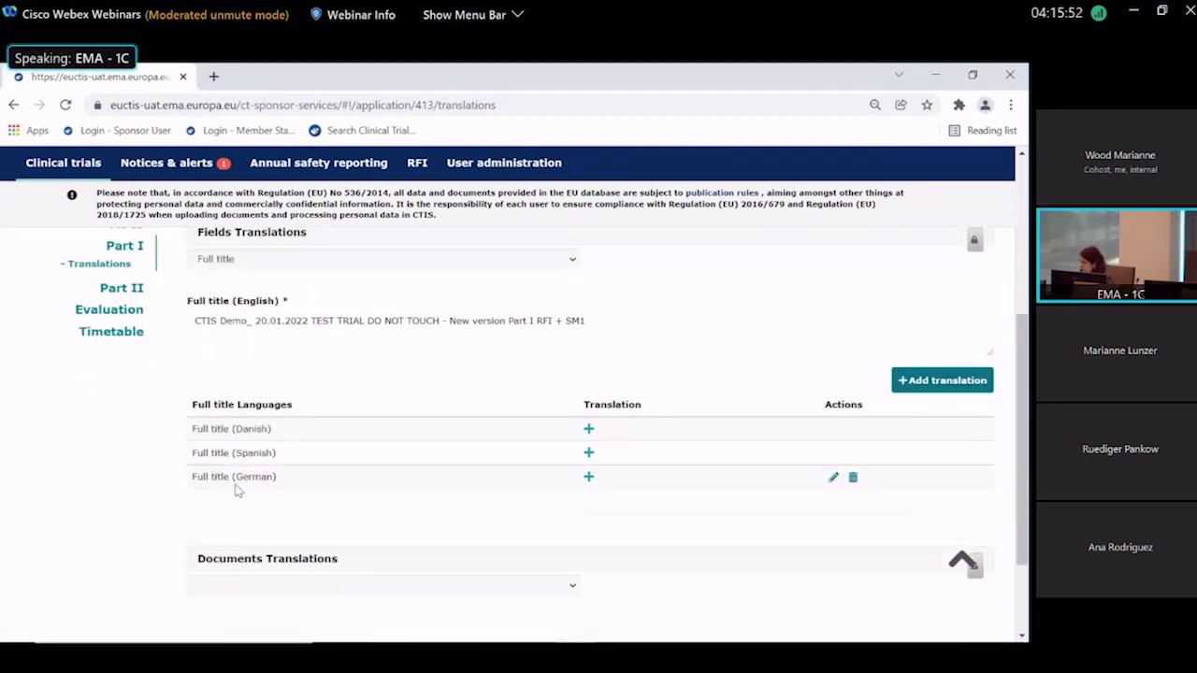
{"action": "left_click", "coordinate": [588, 477]}
{"action": "scroll", "coordinate": [396, 462], "scroll_direction": "down", "scroll_amount": 1}
{"action": "scroll", "coordinate": [399, 440], "scroll_direction": "down", "scroll_amount": 1}
{"action": "scroll", "coordinate": [369, 420], "scroll_direction": "up", "scroll_amount": 3}
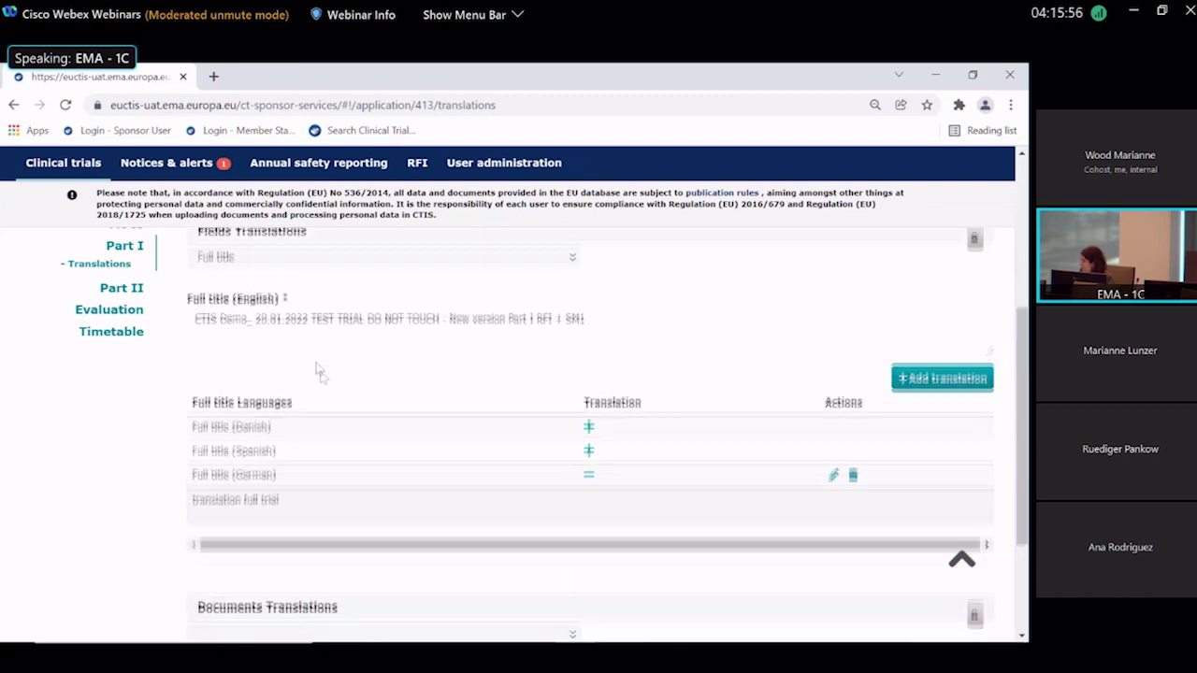
{"action": "scroll", "coordinate": [435, 420], "scroll_direction": "down", "scroll_amount": 3}
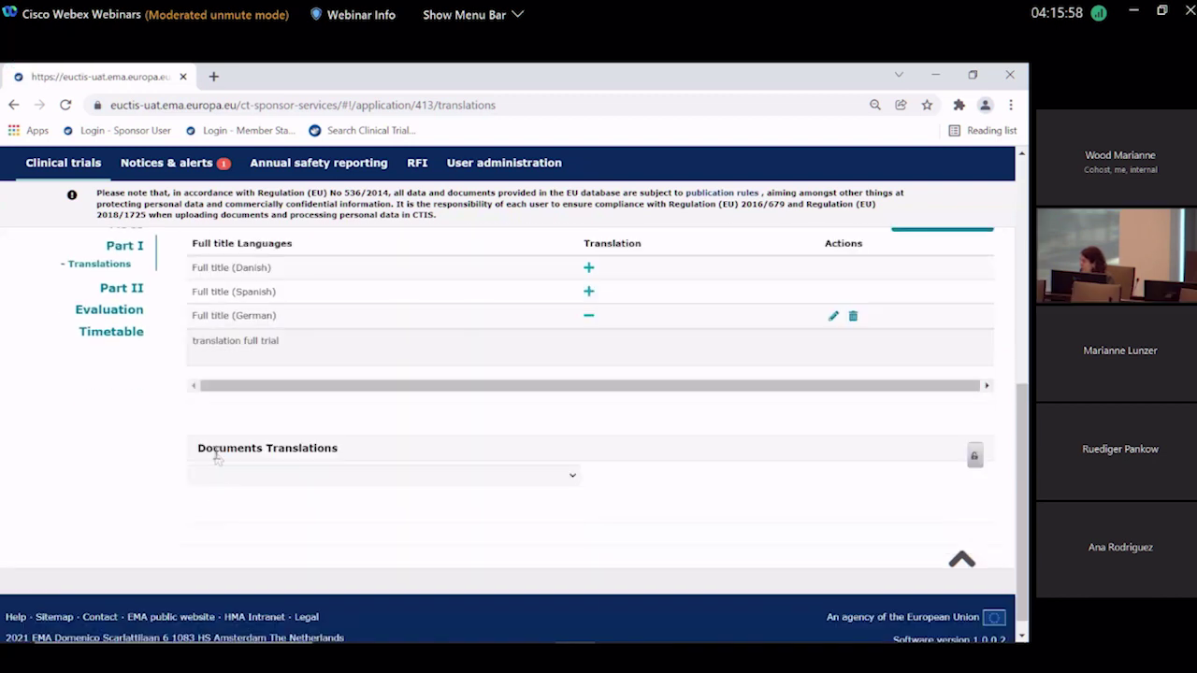
Step: Choose the Protocol document for translation and load test.pdf into a new upload
{"action": "left_click", "coordinate": [274, 477]}
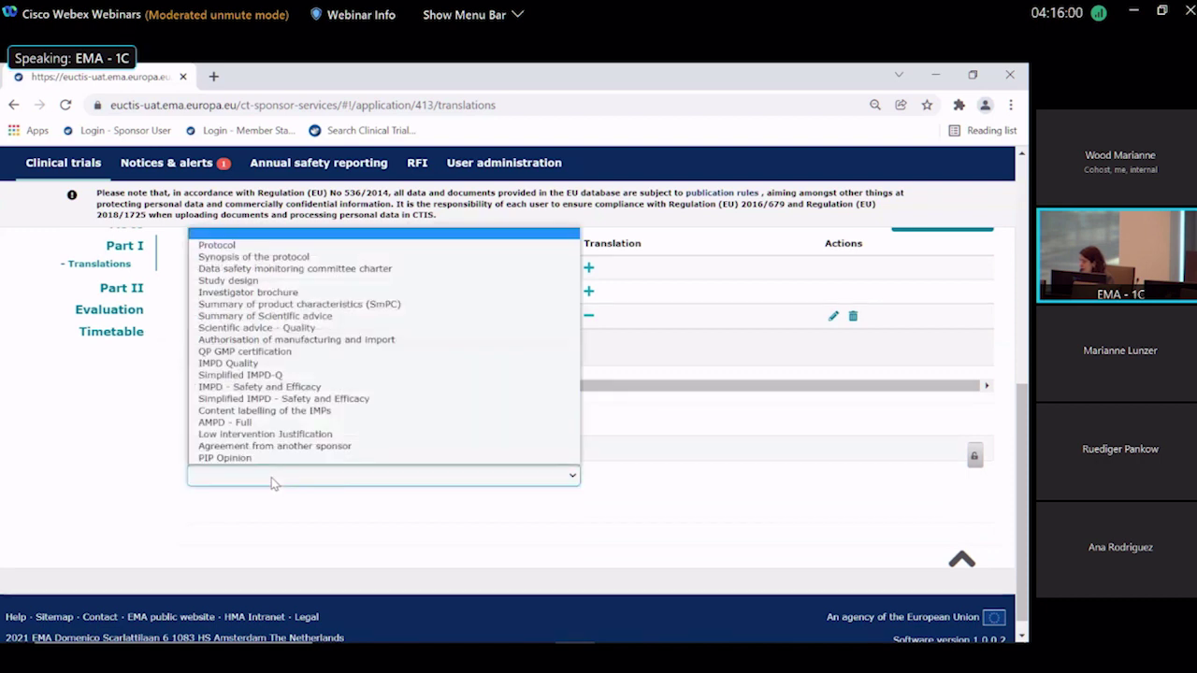
{"action": "left_click", "coordinate": [221, 247]}
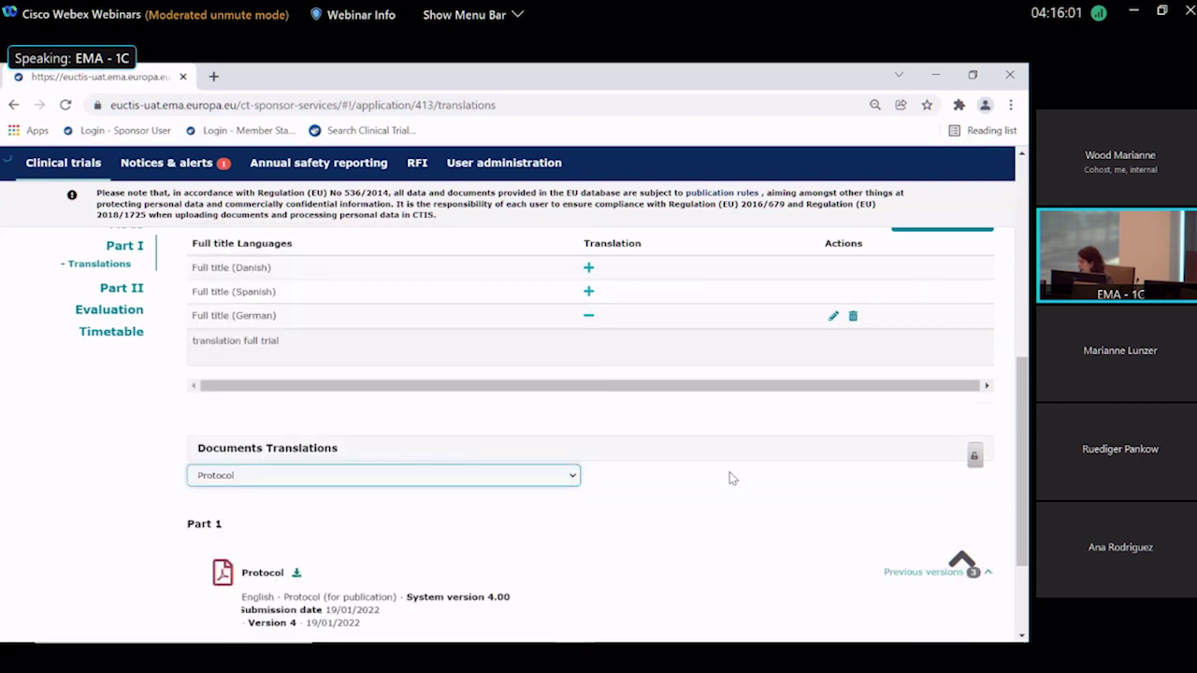
{"action": "scroll", "coordinate": [977, 379], "scroll_direction": "down", "scroll_amount": 1}
{"action": "left_click", "coordinate": [976, 377]}
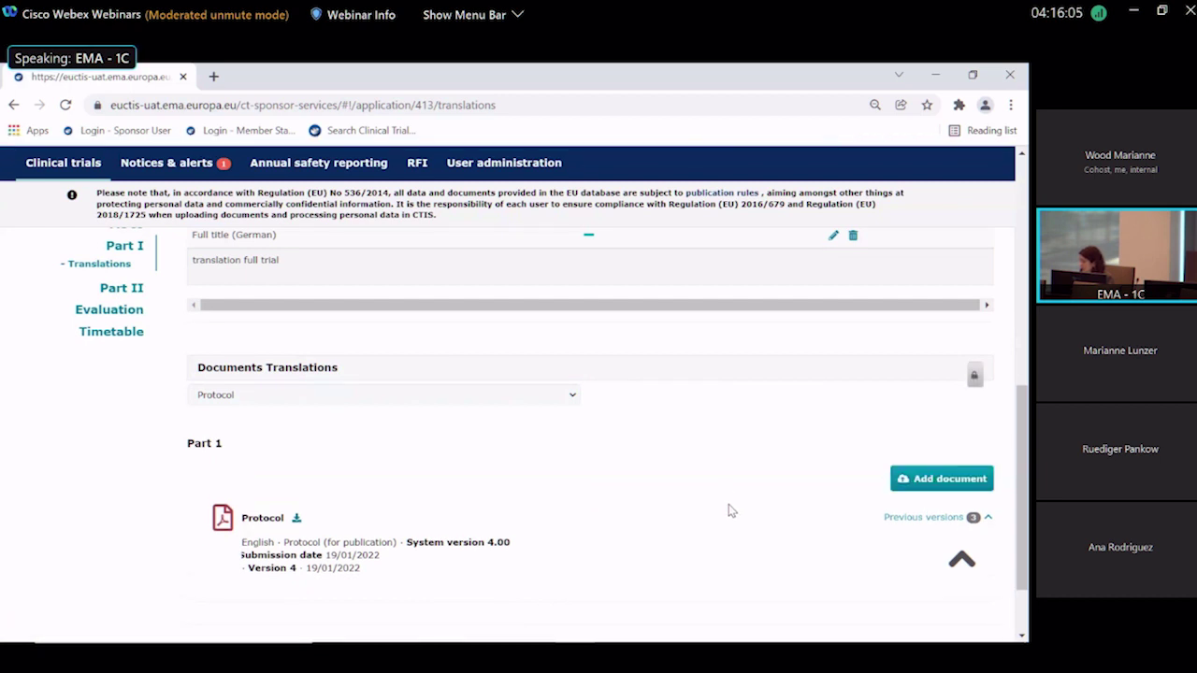
{"action": "scroll", "coordinate": [599, 467], "scroll_direction": "down", "scroll_amount": 1}
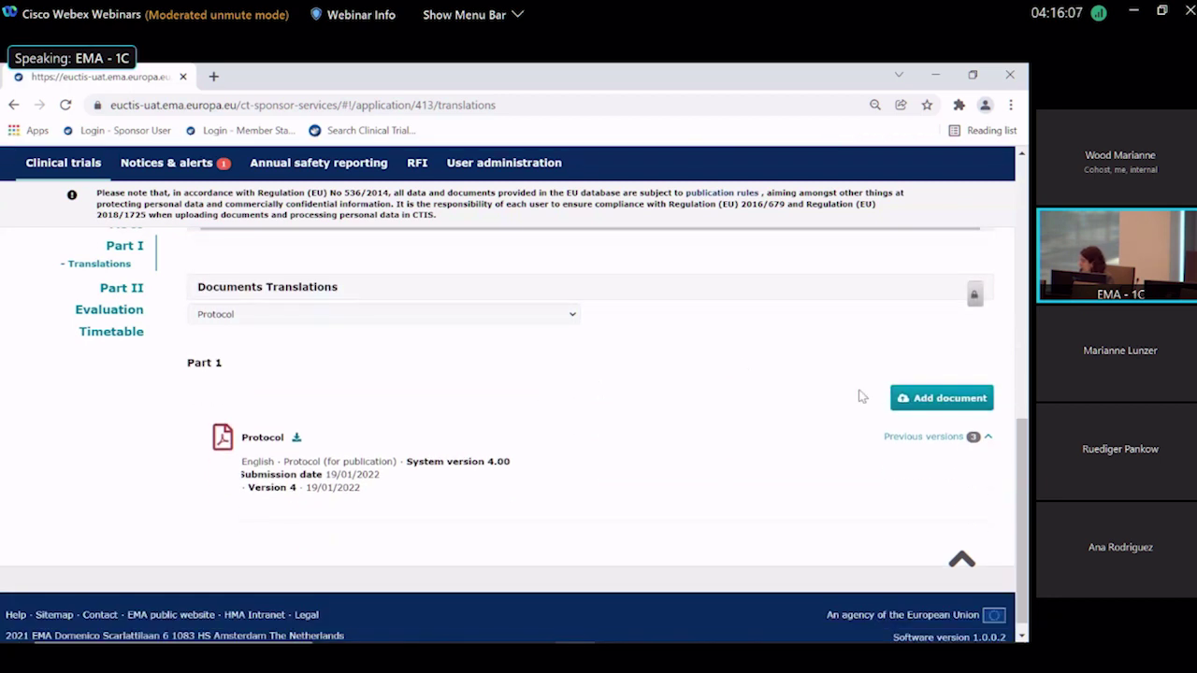
{"action": "left_click", "coordinate": [921, 400]}
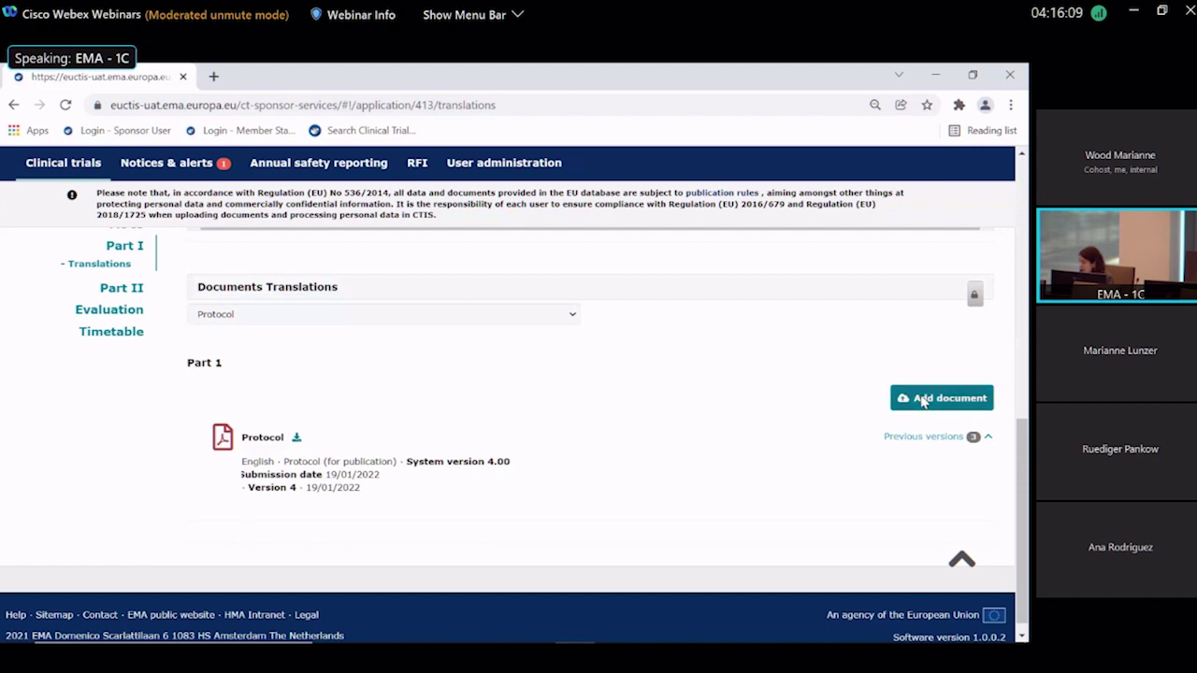
{"action": "left_click", "coordinate": [506, 309]}
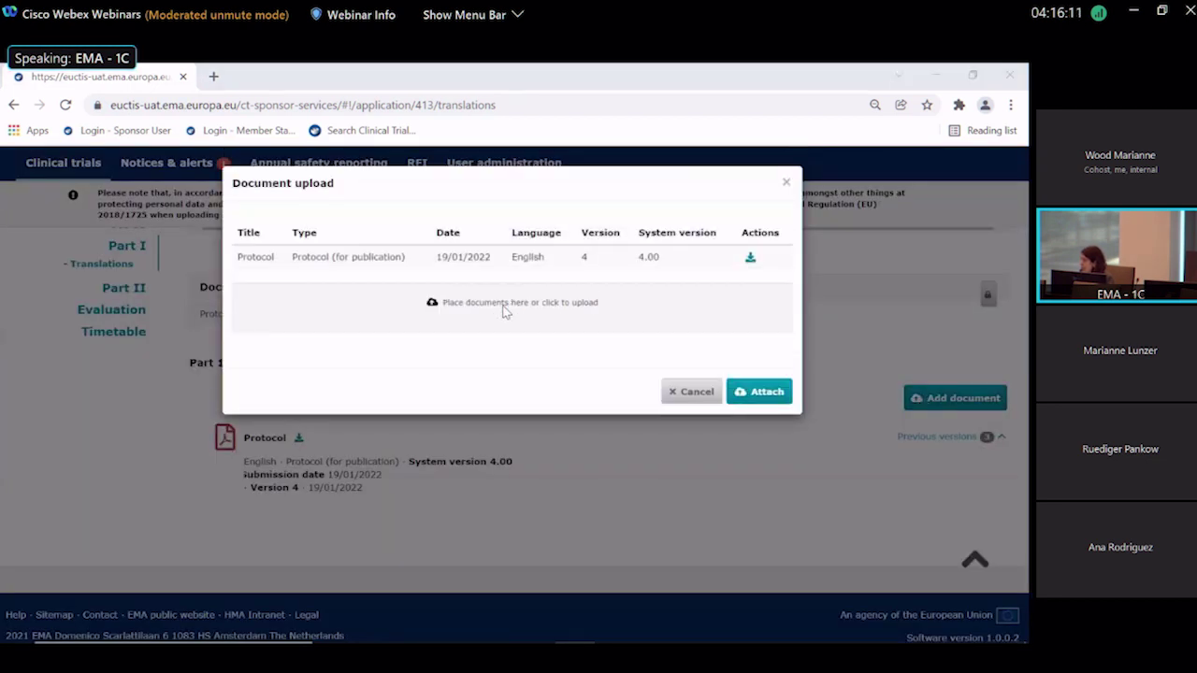
{"action": "left_click", "coordinate": [179, 353]}
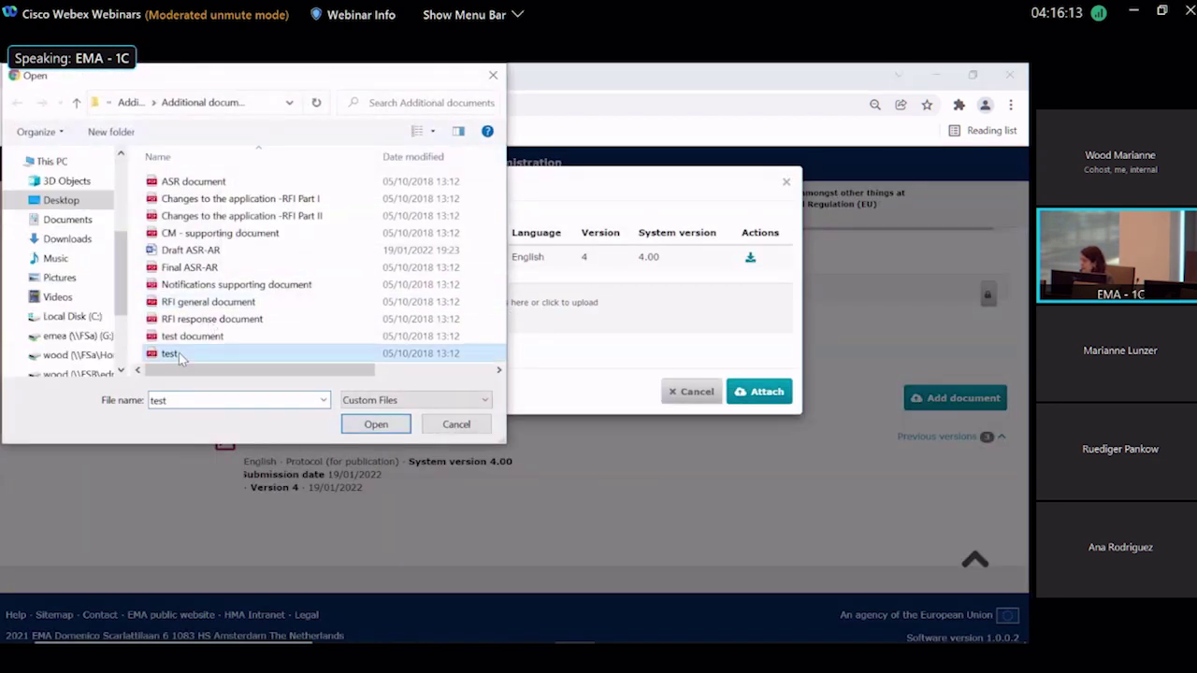
{"action": "left_click", "coordinate": [376, 424]}
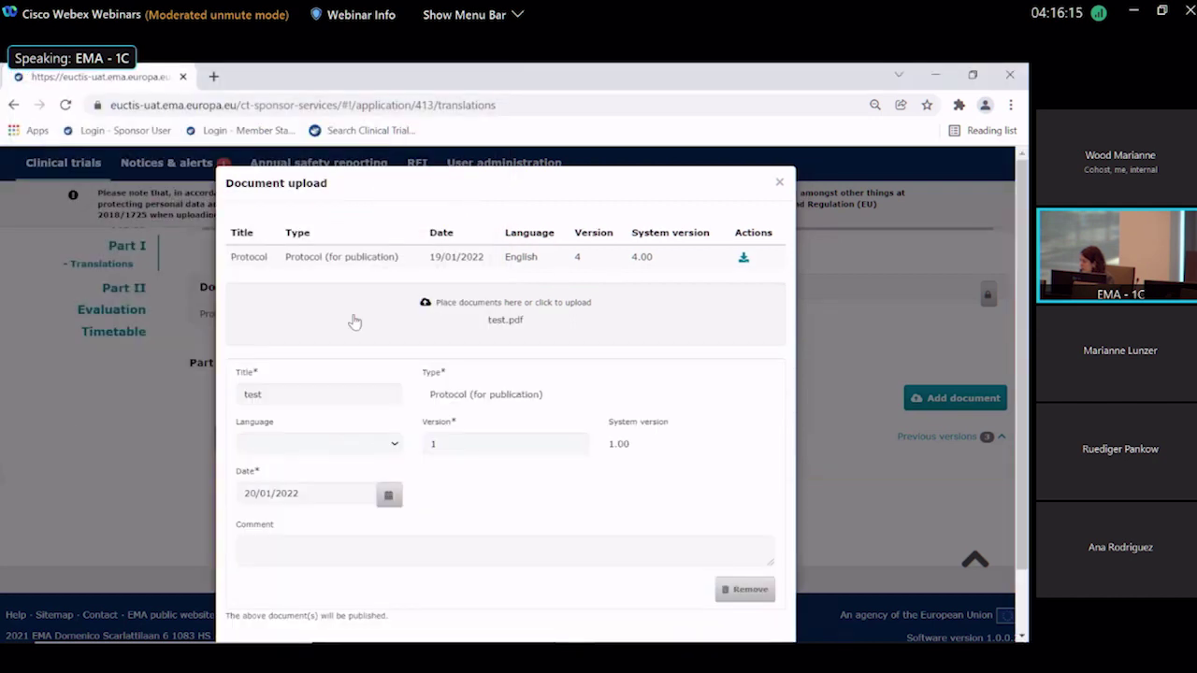
Step: Title the upload 'Protocol translation', set its language to German, and attach it
{"action": "left_click_drag", "start_coordinate": [286, 394], "coordinate": [240, 396]}
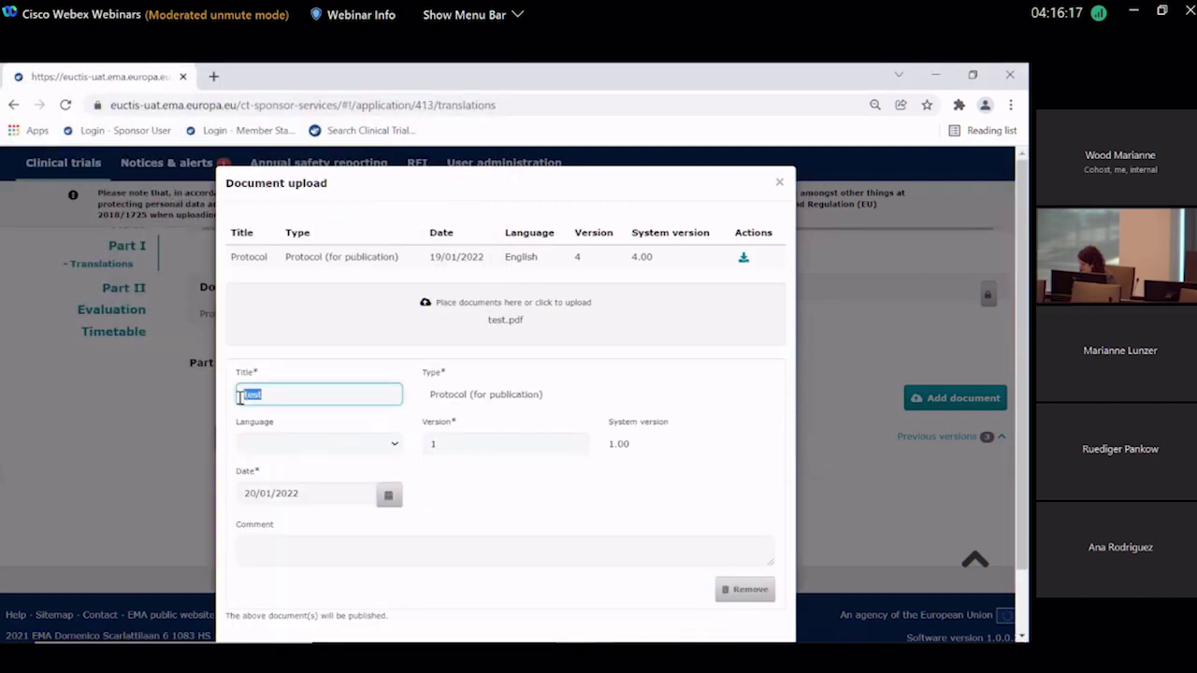
{"action": "type", "text": "Protocol translation"}
{"action": "scroll", "coordinate": [691, 474], "scroll_direction": "down", "scroll_amount": 1}
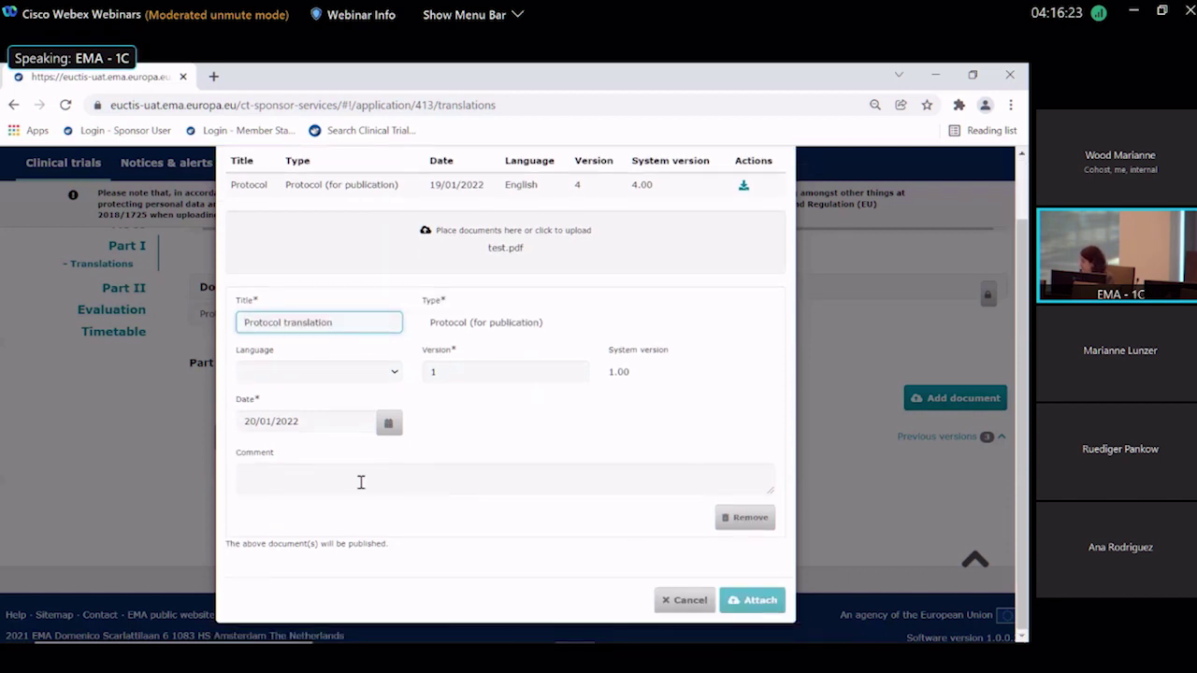
{"action": "left_click", "coordinate": [311, 372]}
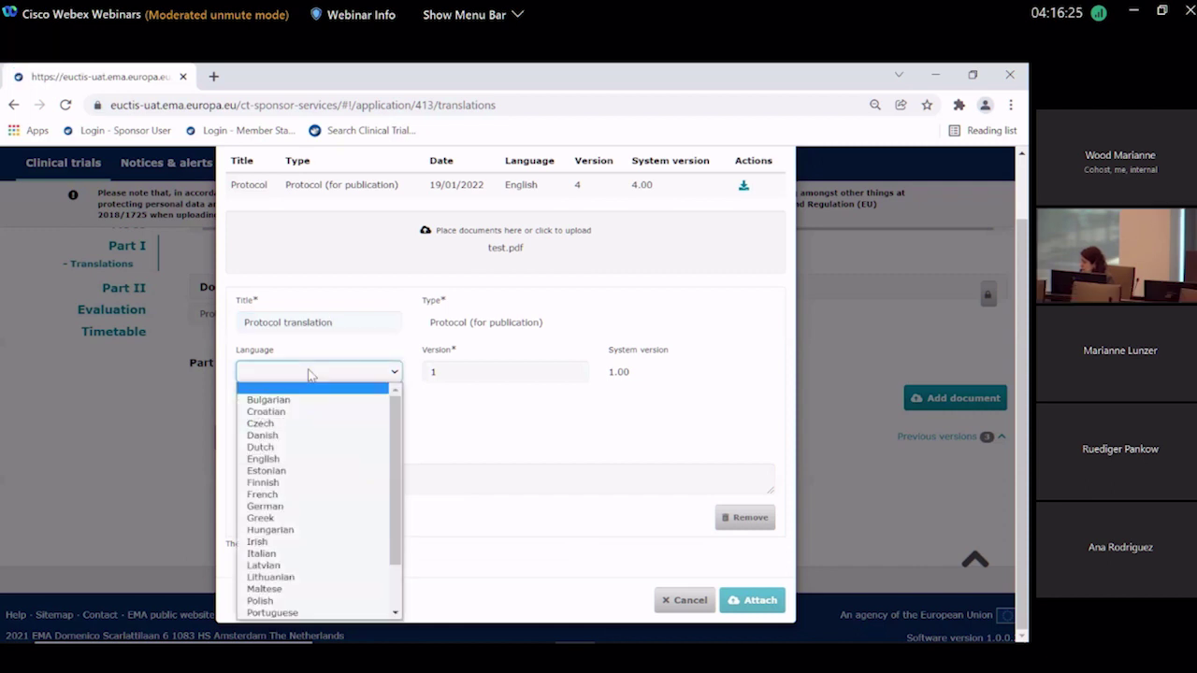
{"action": "left_click", "coordinate": [281, 506]}
{"action": "left_click", "coordinate": [748, 601]}
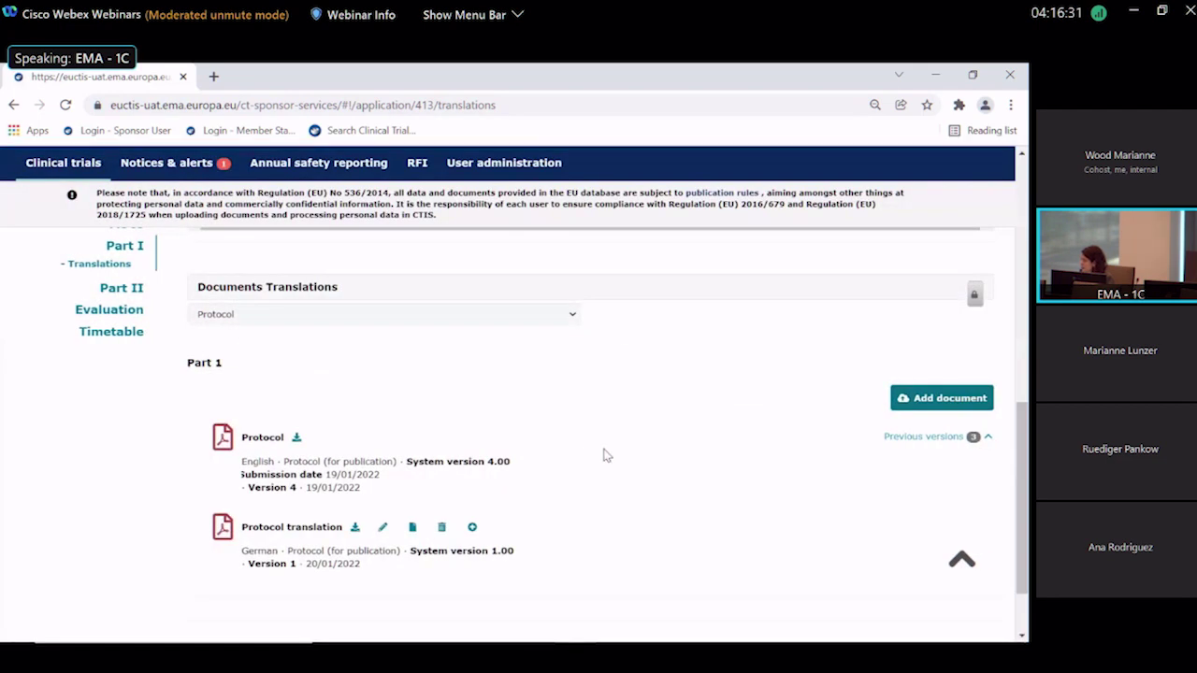
{"action": "scroll", "coordinate": [841, 393], "scroll_direction": "down", "scroll_amount": 1}
Step: Show the Protocol's previous versions, then lock the Fields Translations section to save
{"action": "left_click", "coordinate": [922, 357]}
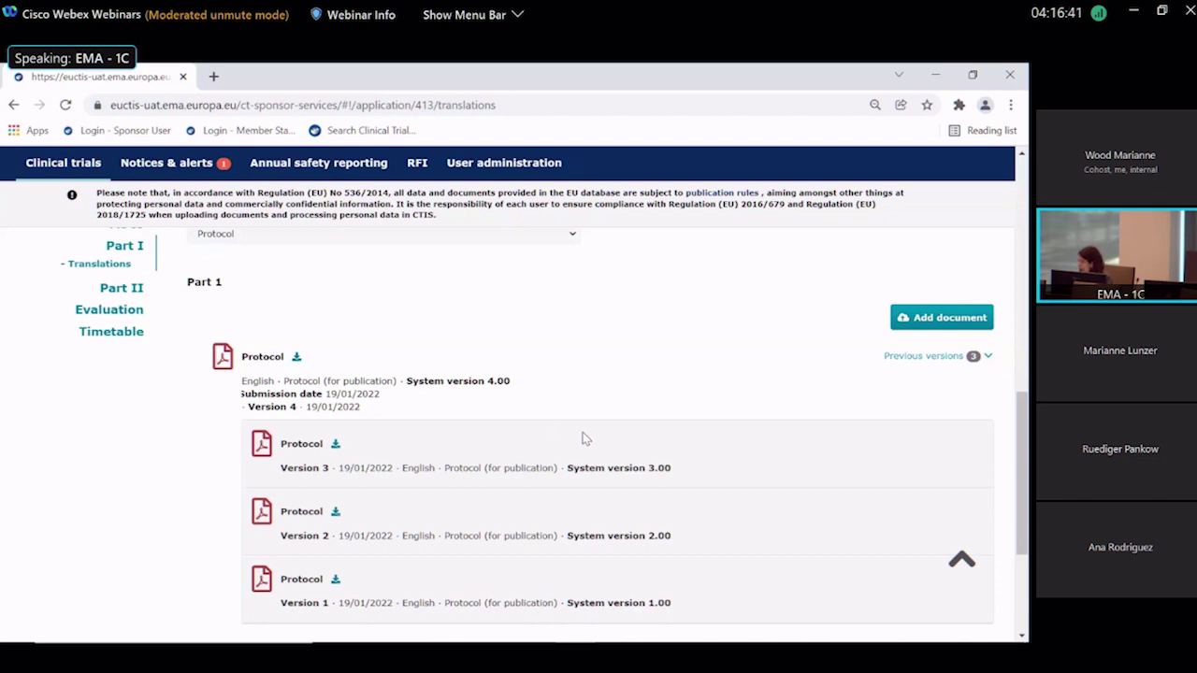
{"action": "scroll", "coordinate": [581, 438], "scroll_direction": "down", "scroll_amount": 3}
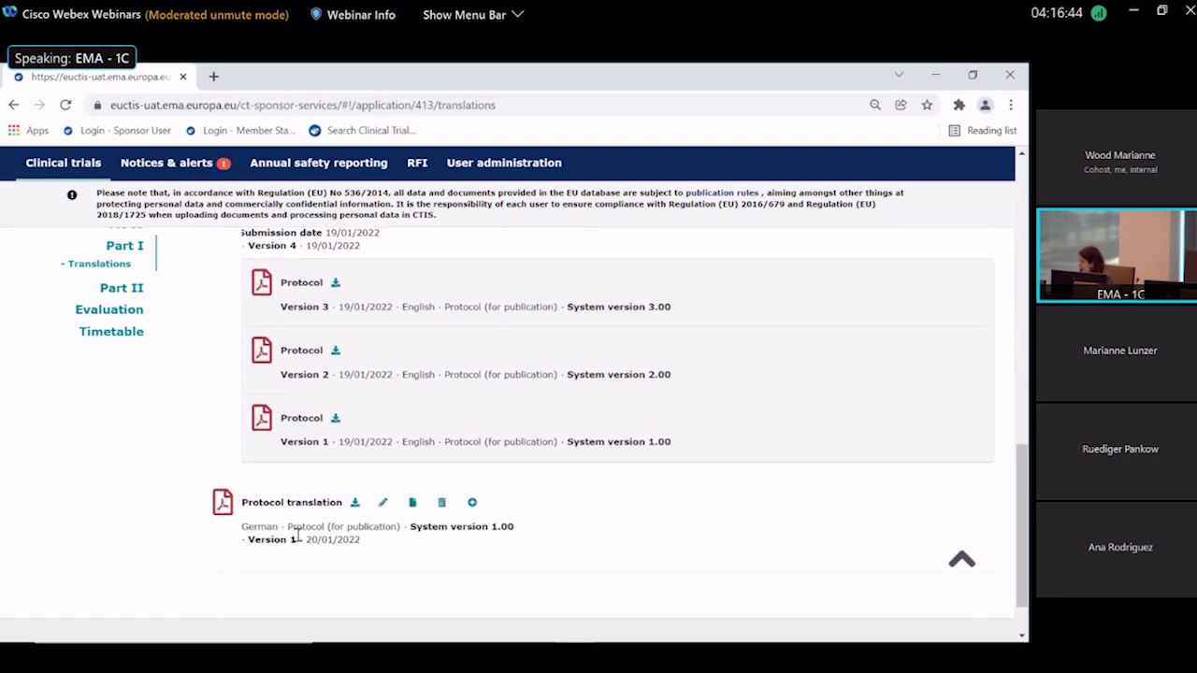
{"action": "scroll", "coordinate": [640, 497], "scroll_direction": "up", "scroll_amount": 3}
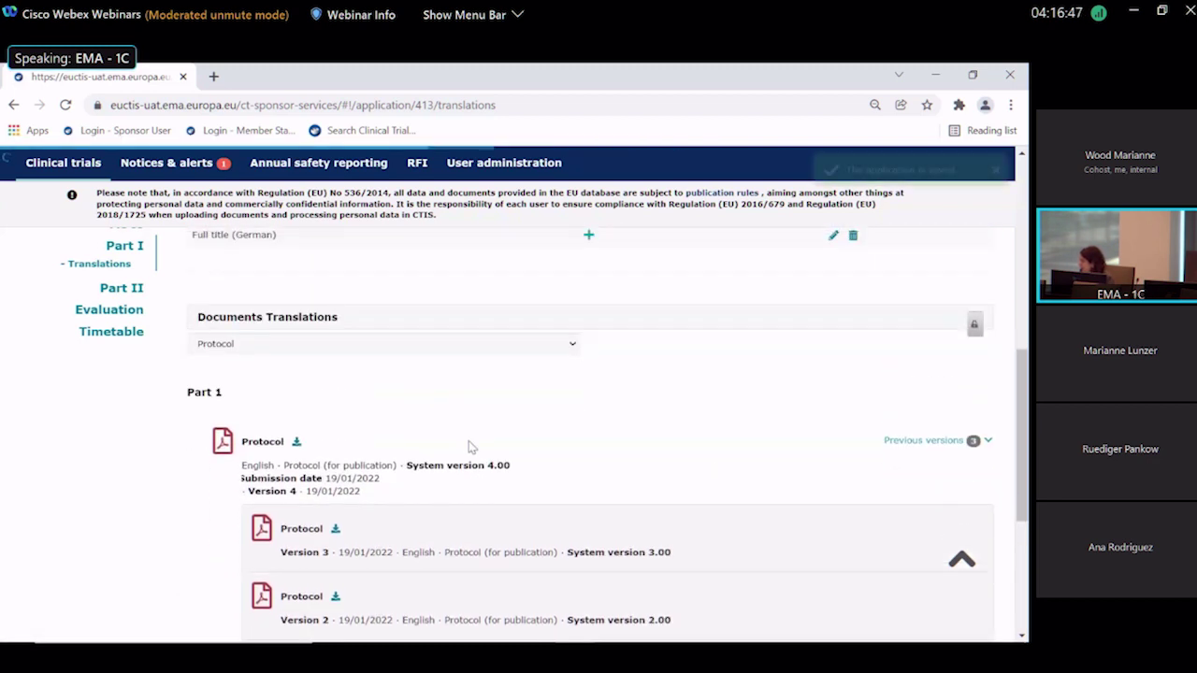
{"action": "scroll", "coordinate": [687, 454], "scroll_direction": "up", "scroll_amount": 2}
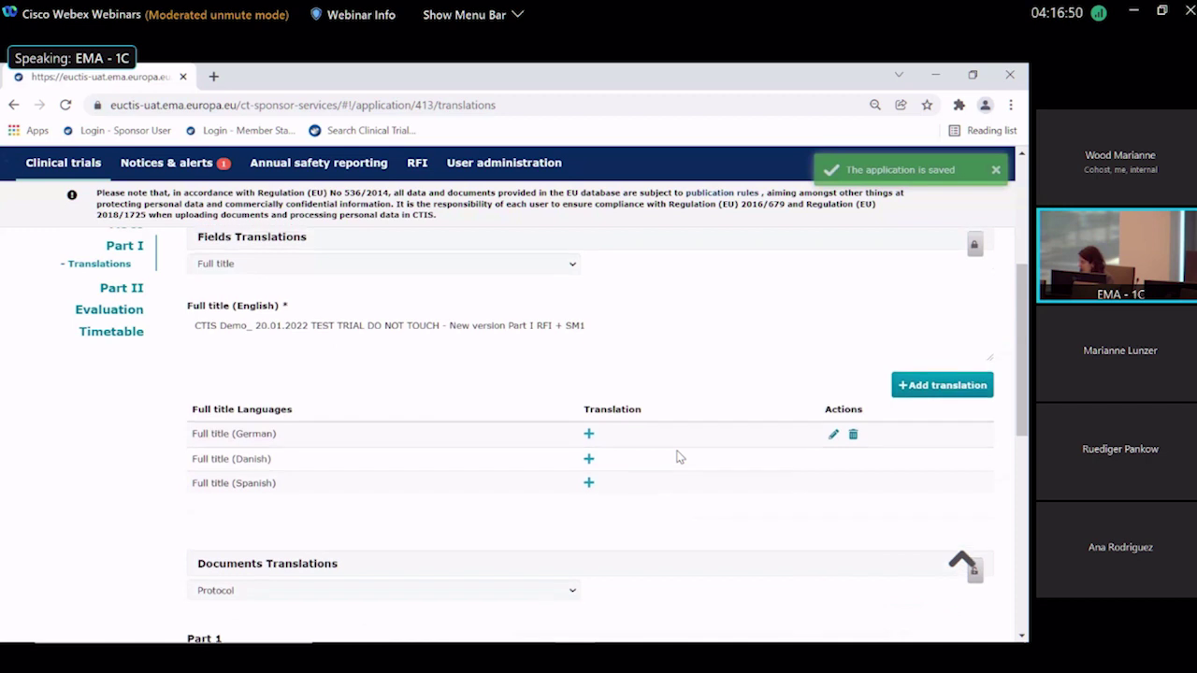
{"action": "left_click", "coordinate": [974, 320]}
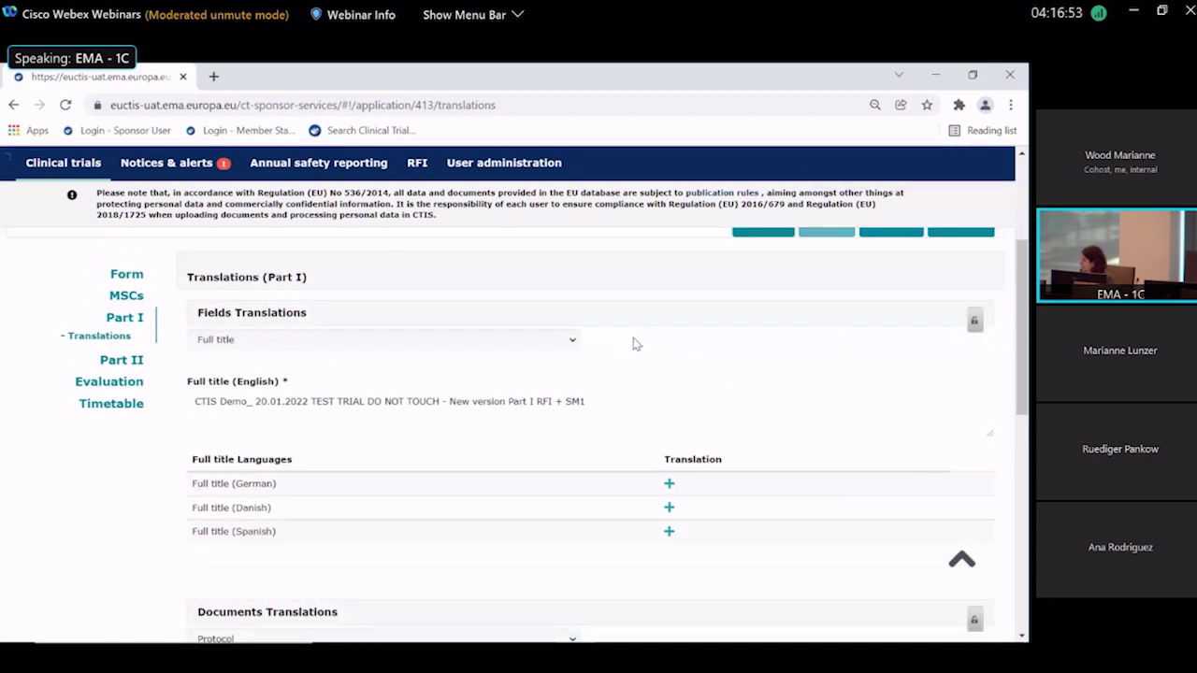
Step: Open Austria's Part II page and expand the Trial sites section
{"action": "left_click", "coordinate": [117, 361]}
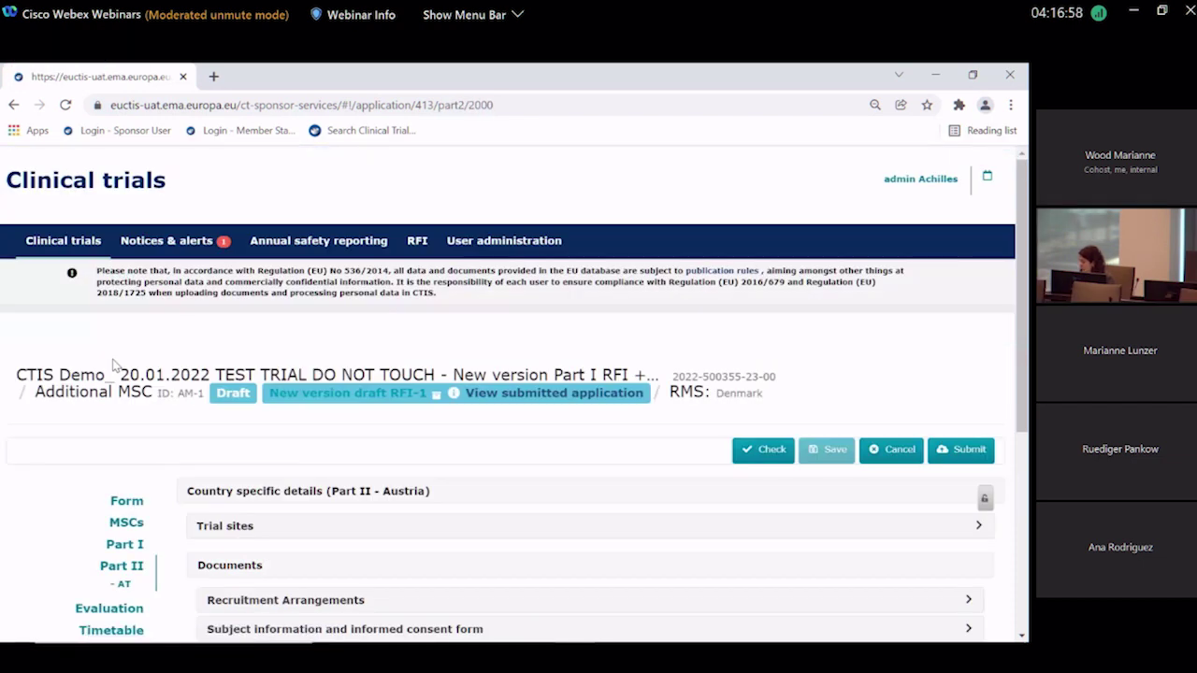
{"action": "scroll", "coordinate": [520, 420], "scroll_direction": "down", "scroll_amount": 1}
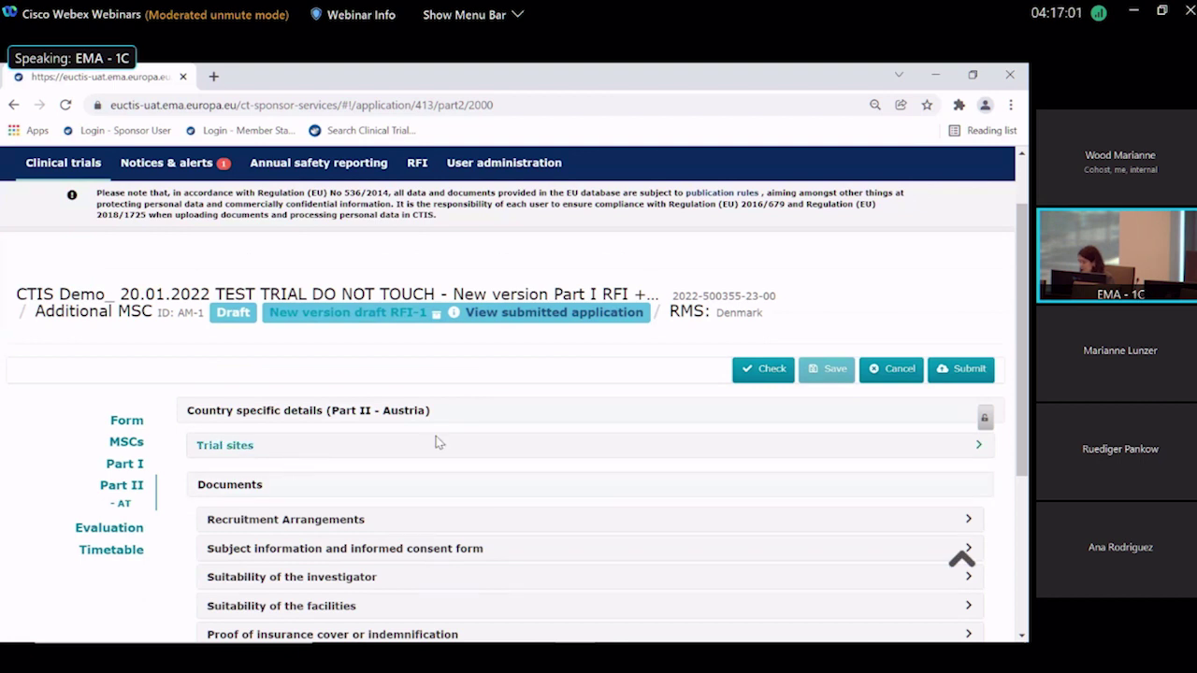
{"action": "scroll", "coordinate": [442, 433], "scroll_direction": "down", "scroll_amount": 1}
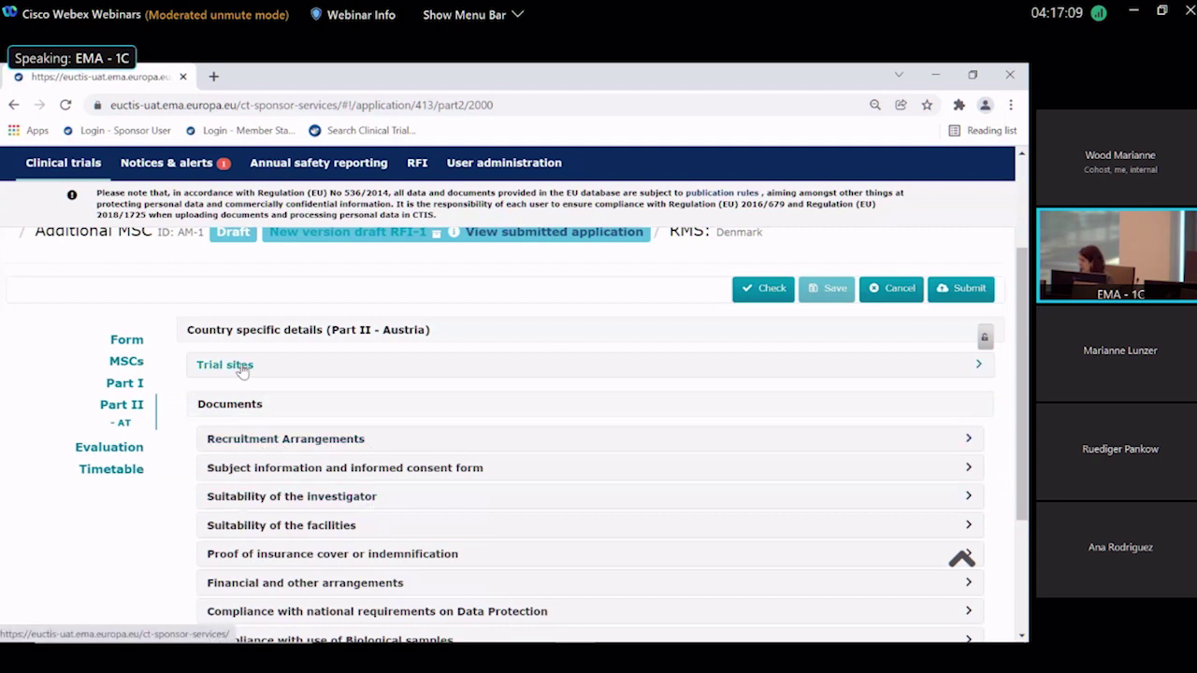
{"action": "left_click", "coordinate": [977, 366]}
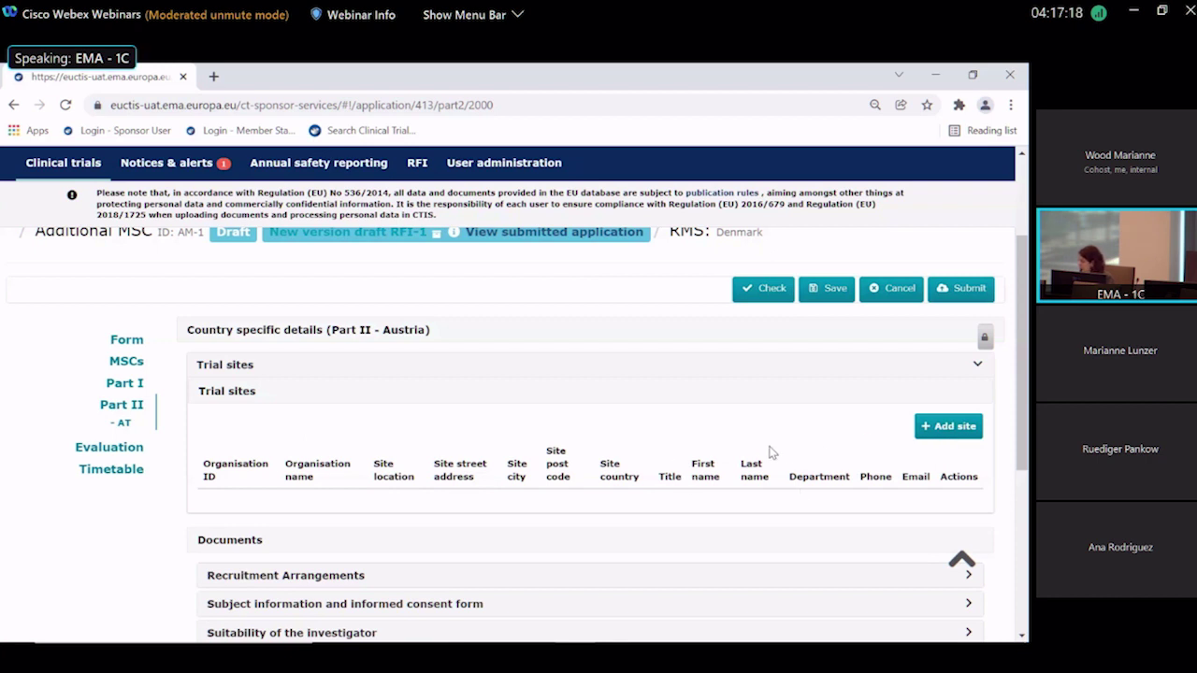
{"action": "scroll", "coordinate": [689, 449], "scroll_direction": "down", "scroll_amount": 1}
Step: Expand the recruitment, informed consent, financial and data protection sections, then cancel AM-1
{"action": "left_click", "coordinate": [303, 498]}
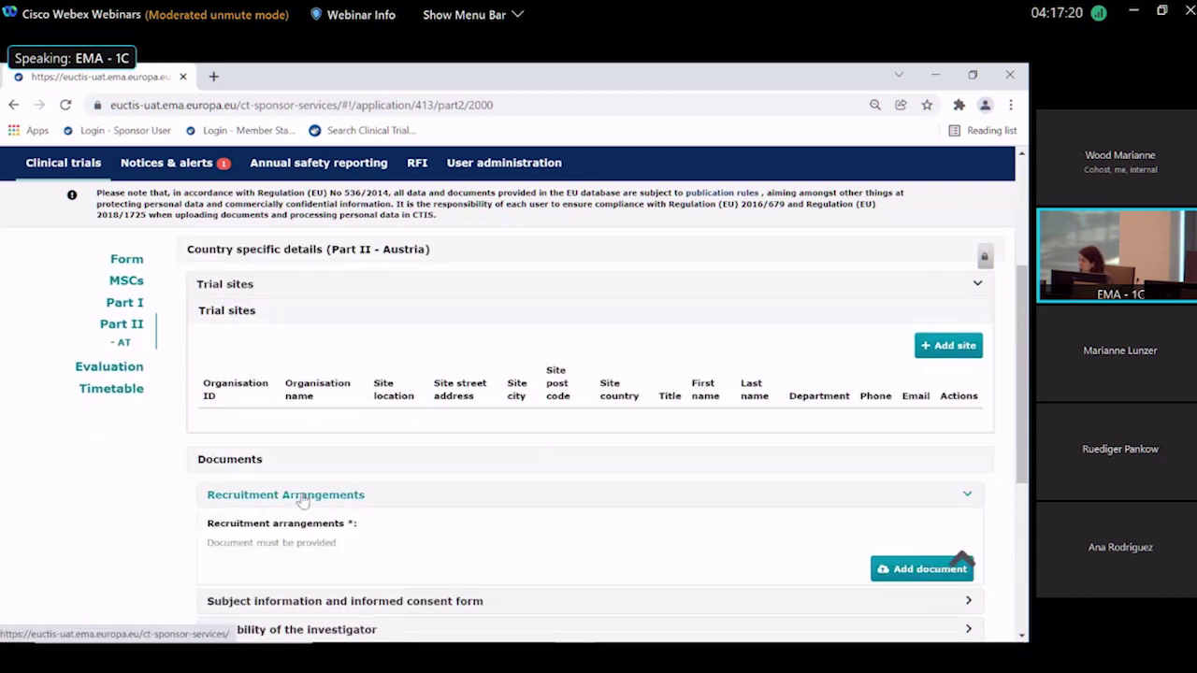
{"action": "scroll", "coordinate": [386, 509], "scroll_direction": "down", "scroll_amount": 1}
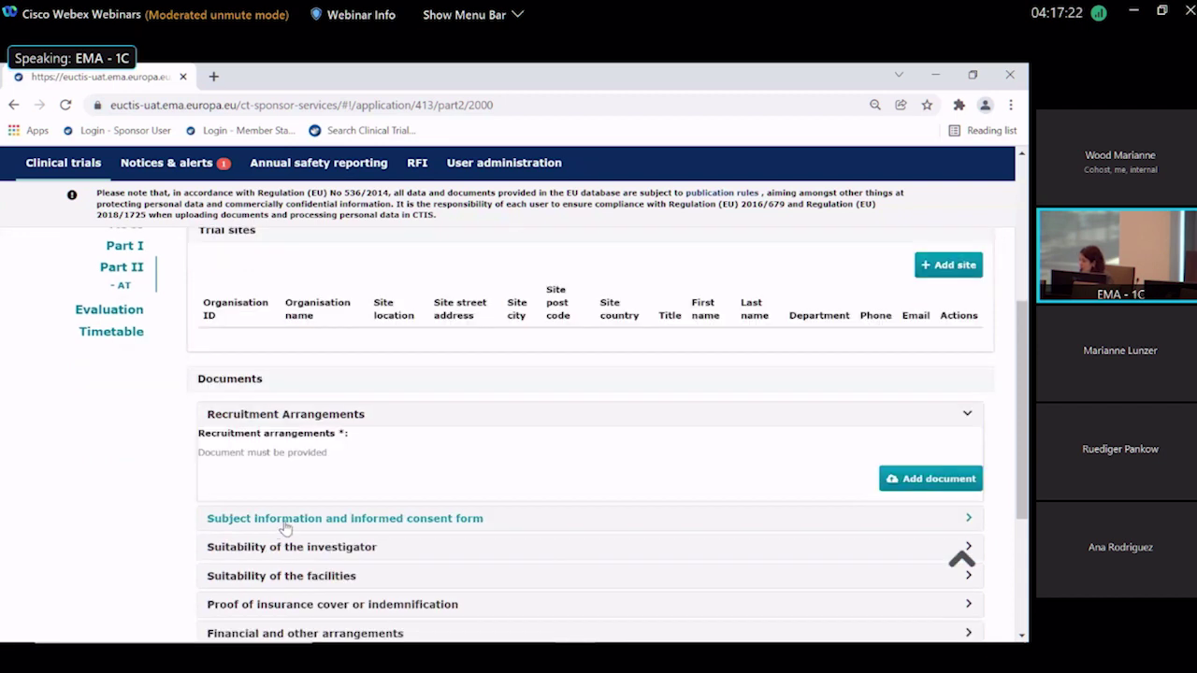
{"action": "left_click", "coordinate": [285, 523]}
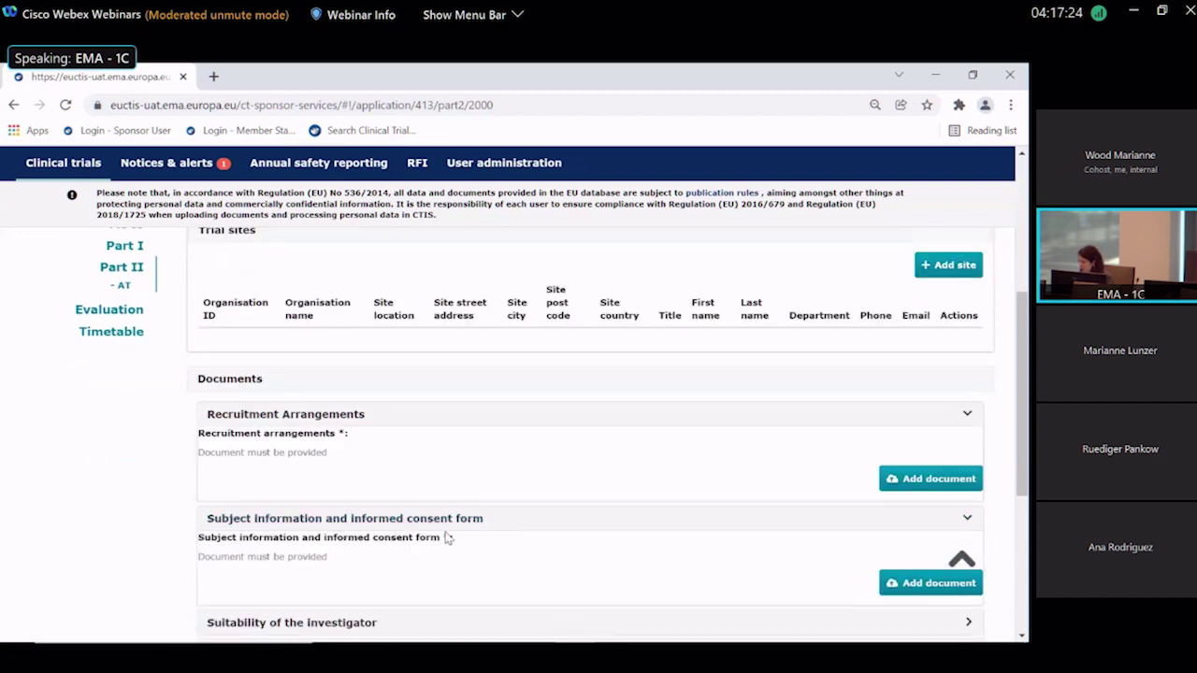
{"action": "scroll", "coordinate": [458, 543], "scroll_direction": "down", "scroll_amount": 3}
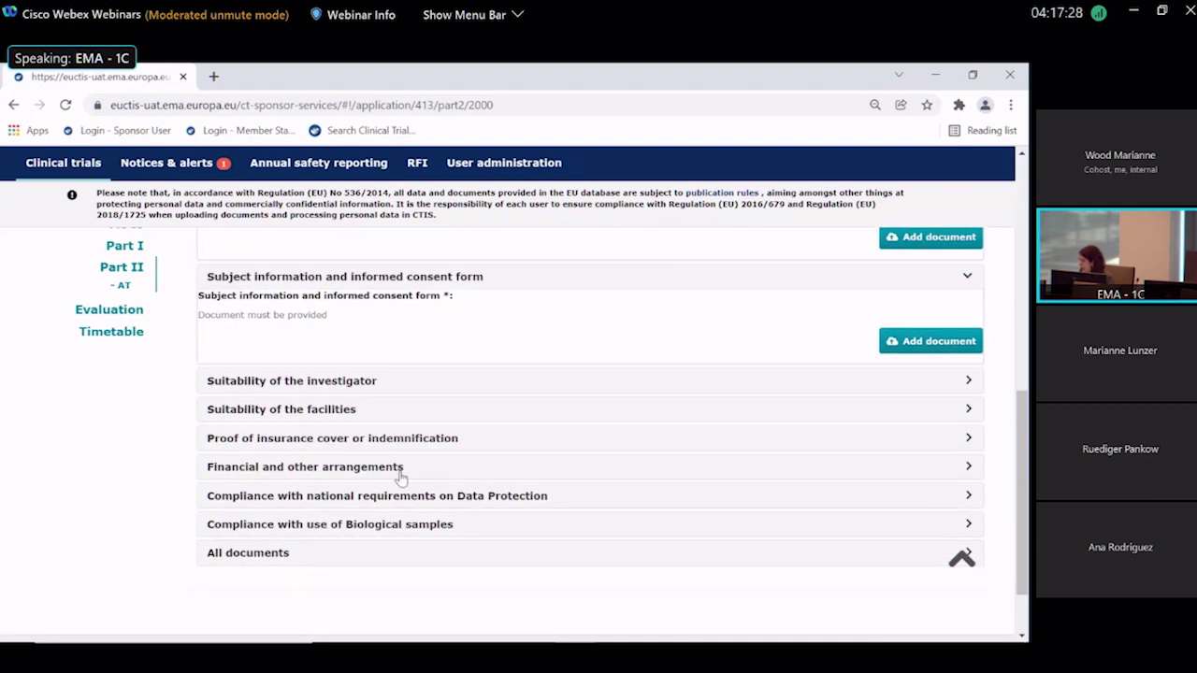
{"action": "left_click", "coordinate": [400, 470]}
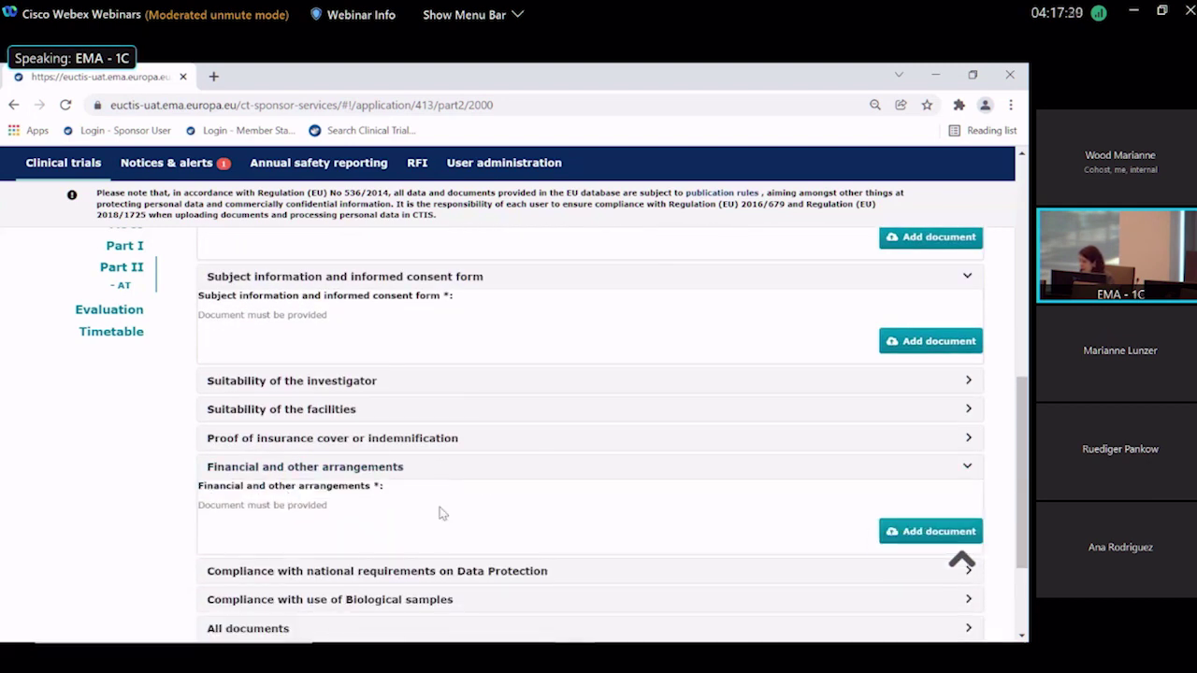
{"action": "scroll", "coordinate": [440, 513], "scroll_direction": "down", "scroll_amount": 1}
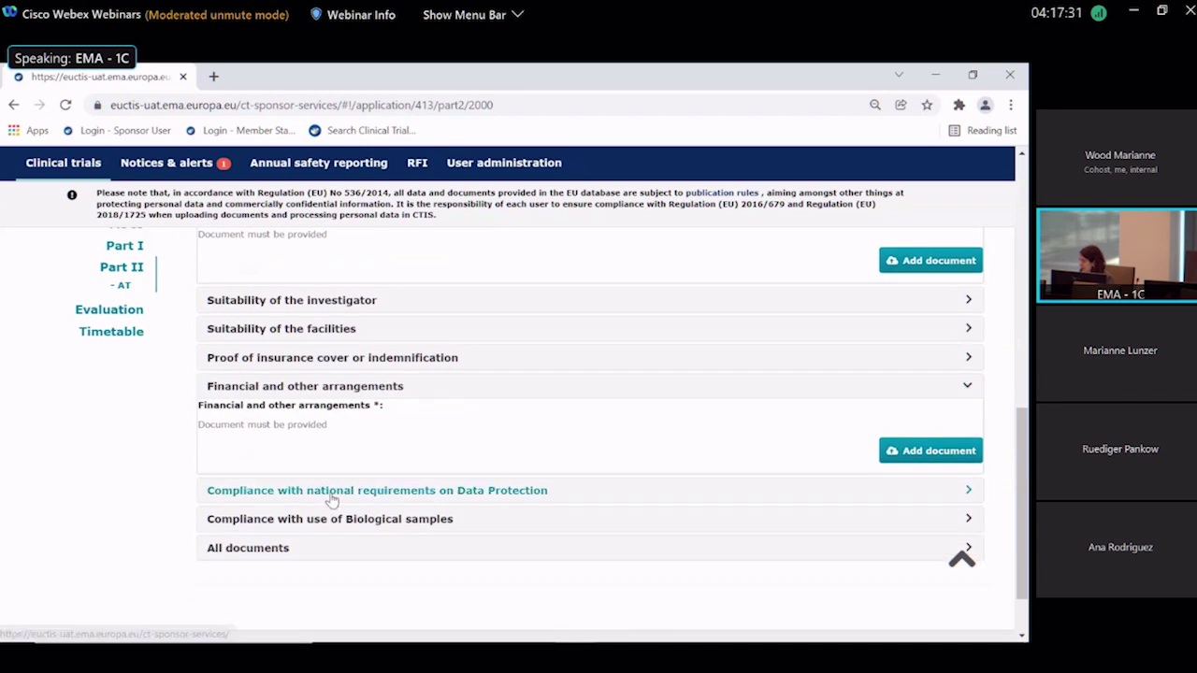
{"action": "left_click", "coordinate": [332, 495]}
{"action": "scroll", "coordinate": [409, 515], "scroll_direction": "down", "scroll_amount": 1}
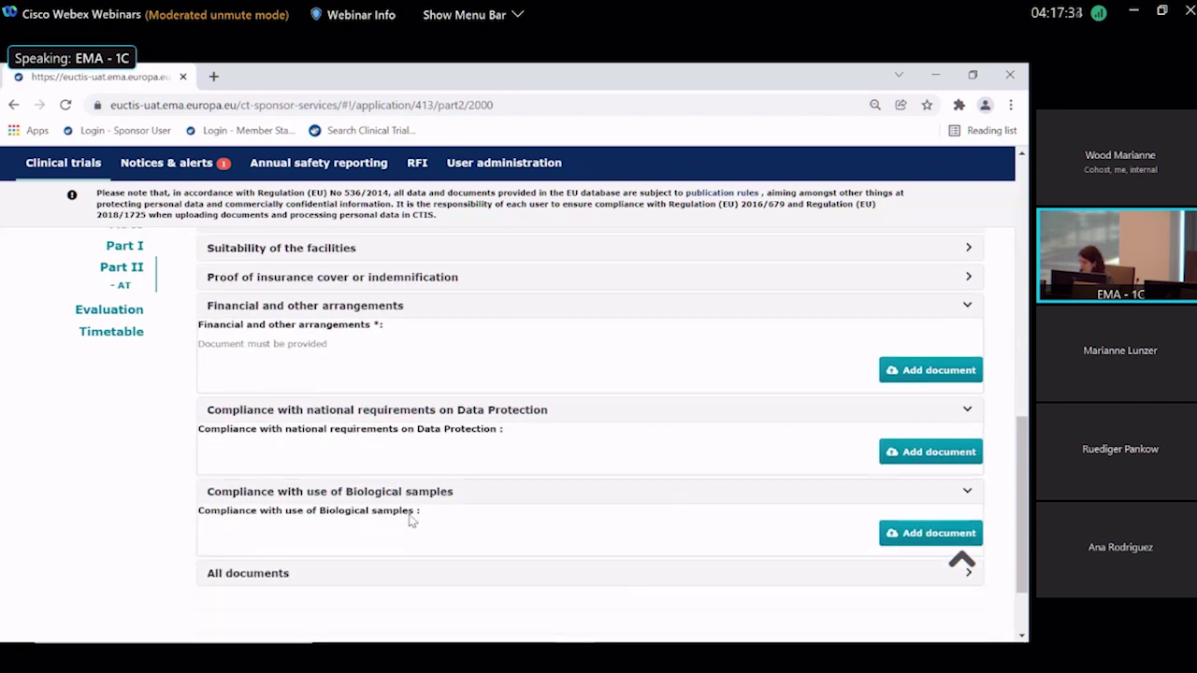
{"action": "scroll", "coordinate": [485, 486], "scroll_direction": "up", "scroll_amount": 7}
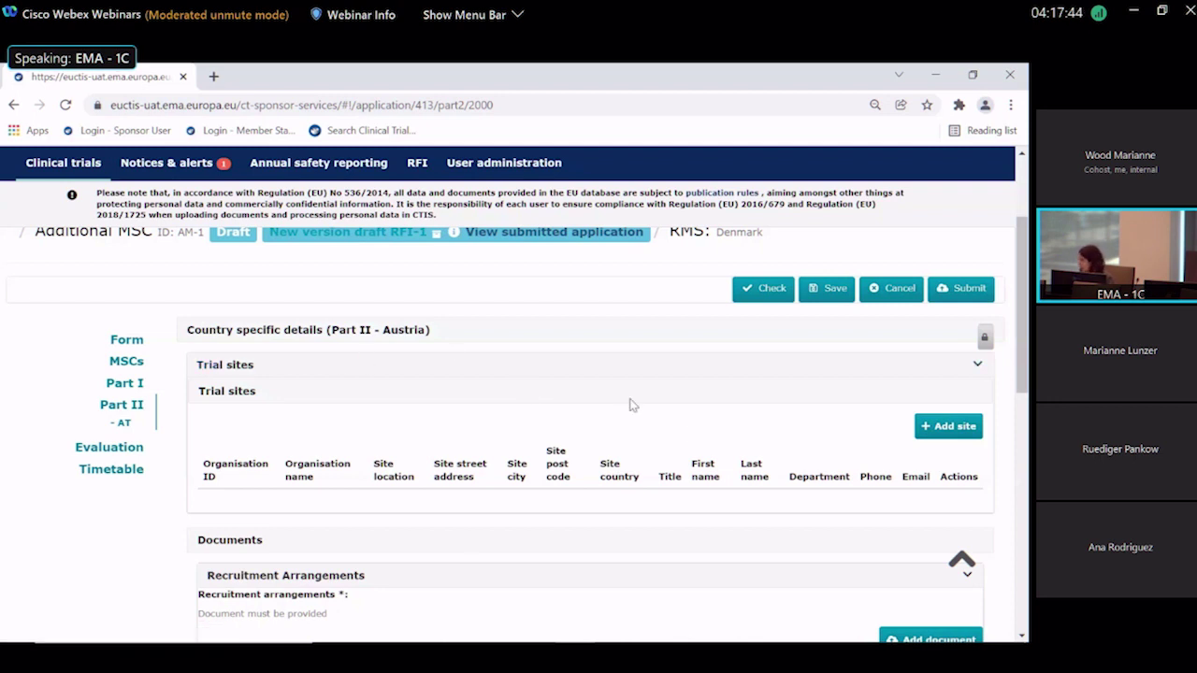
{"action": "scroll", "coordinate": [528, 425], "scroll_direction": "up", "scroll_amount": 1}
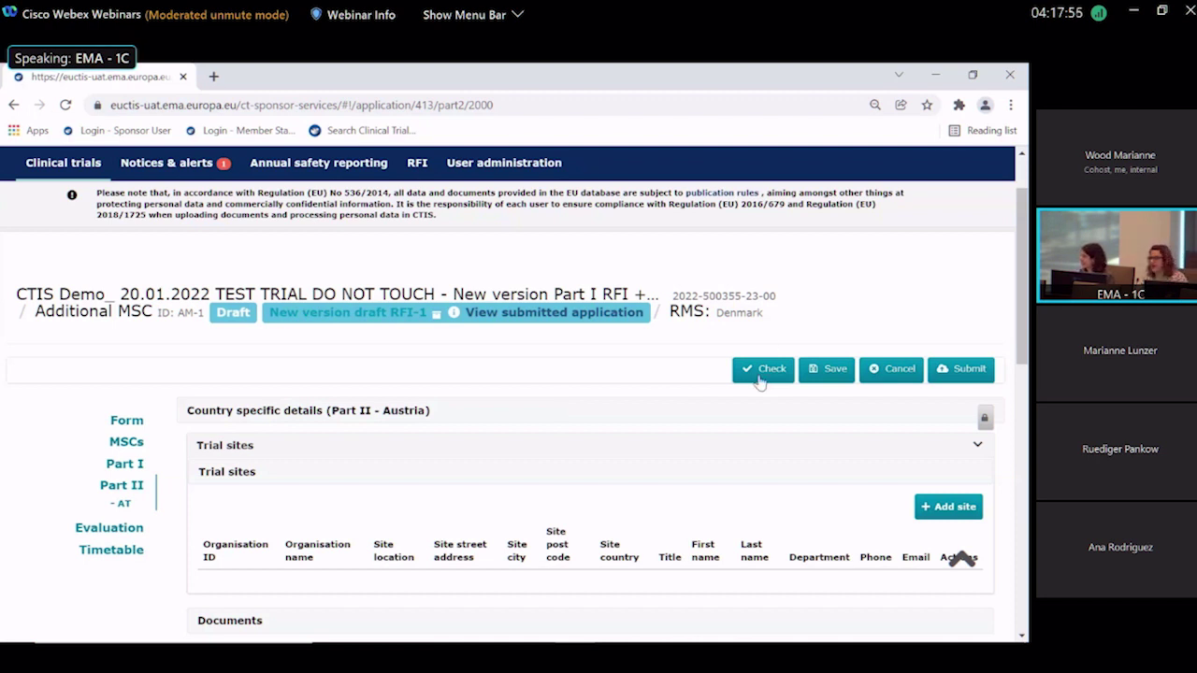
{"action": "left_click", "coordinate": [899, 370]}
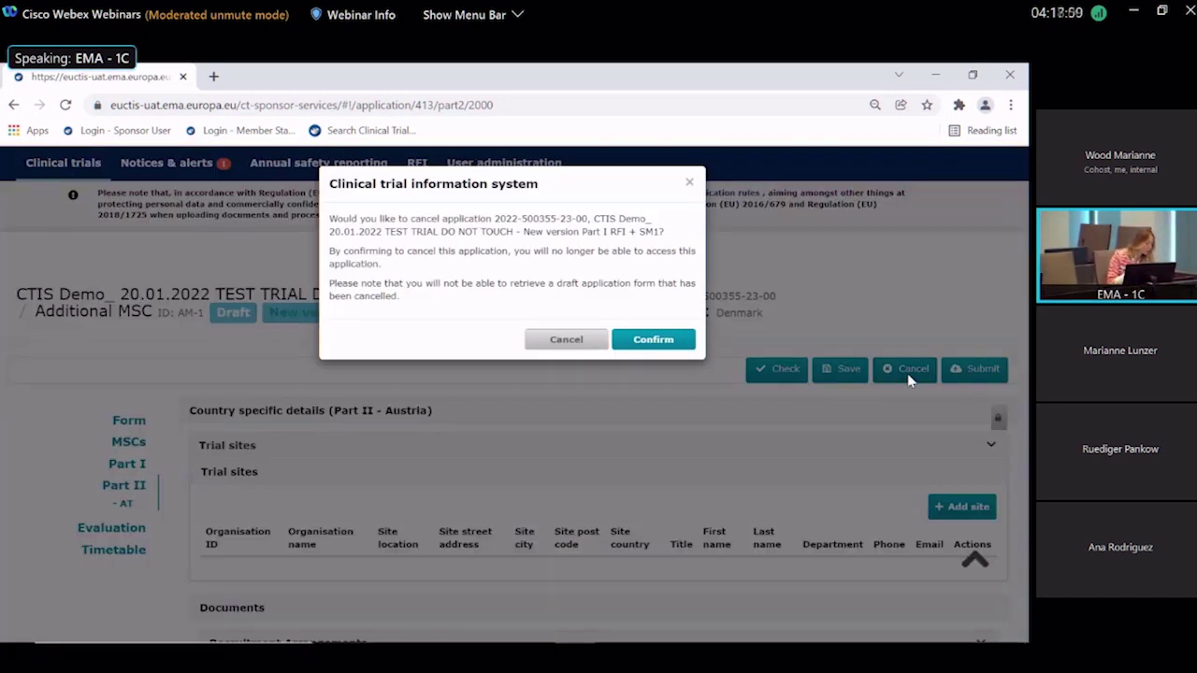
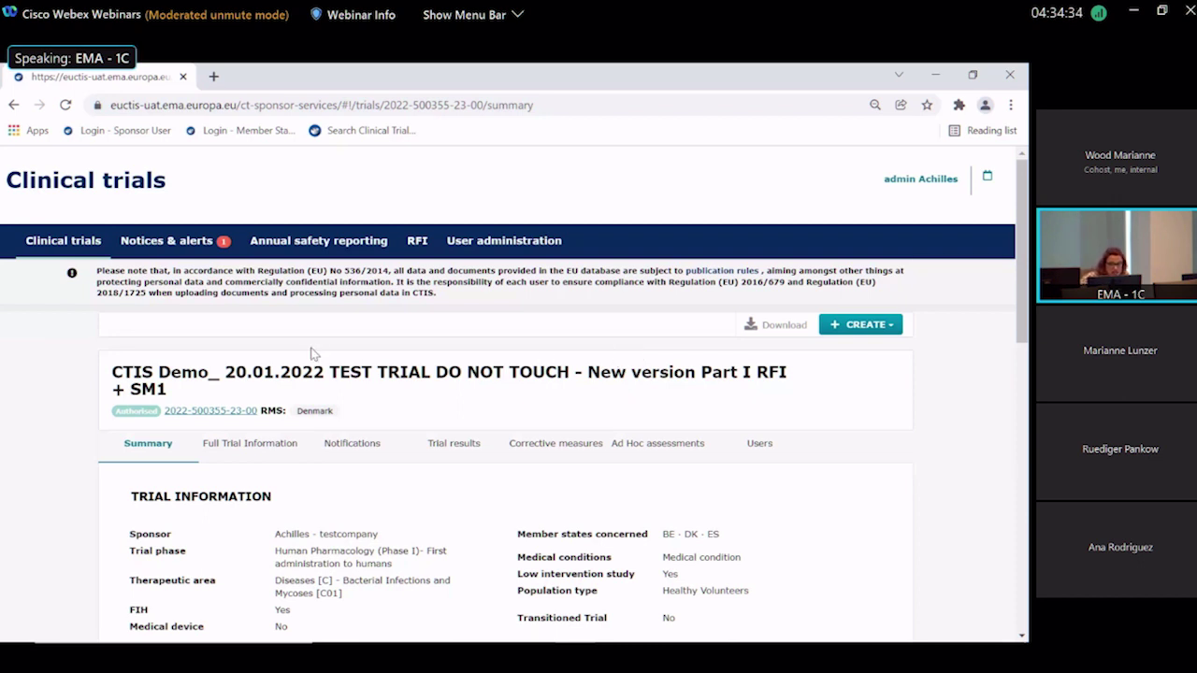
Step: Open the trial's Full Trial Information and scroll to the All documents table
{"action": "left_click", "coordinate": [273, 456]}
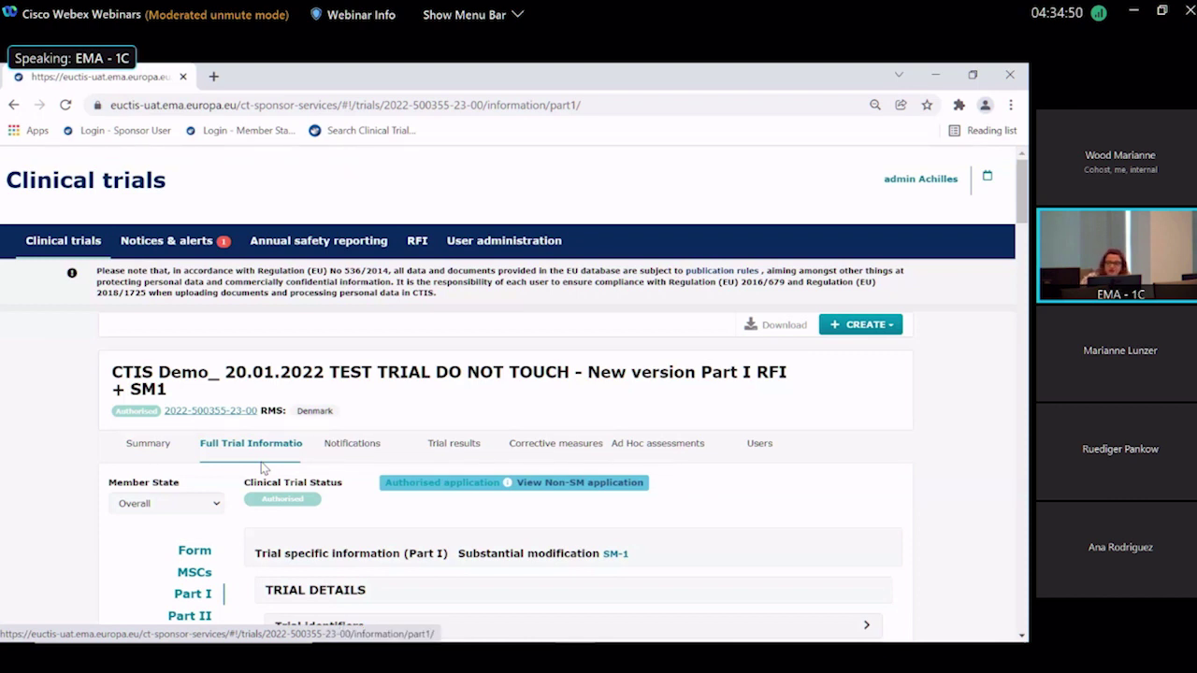
{"action": "scroll", "coordinate": [265, 464], "scroll_direction": "down", "scroll_amount": 4}
{"action": "scroll", "coordinate": [341, 455], "scroll_direction": "down", "scroll_amount": 12}
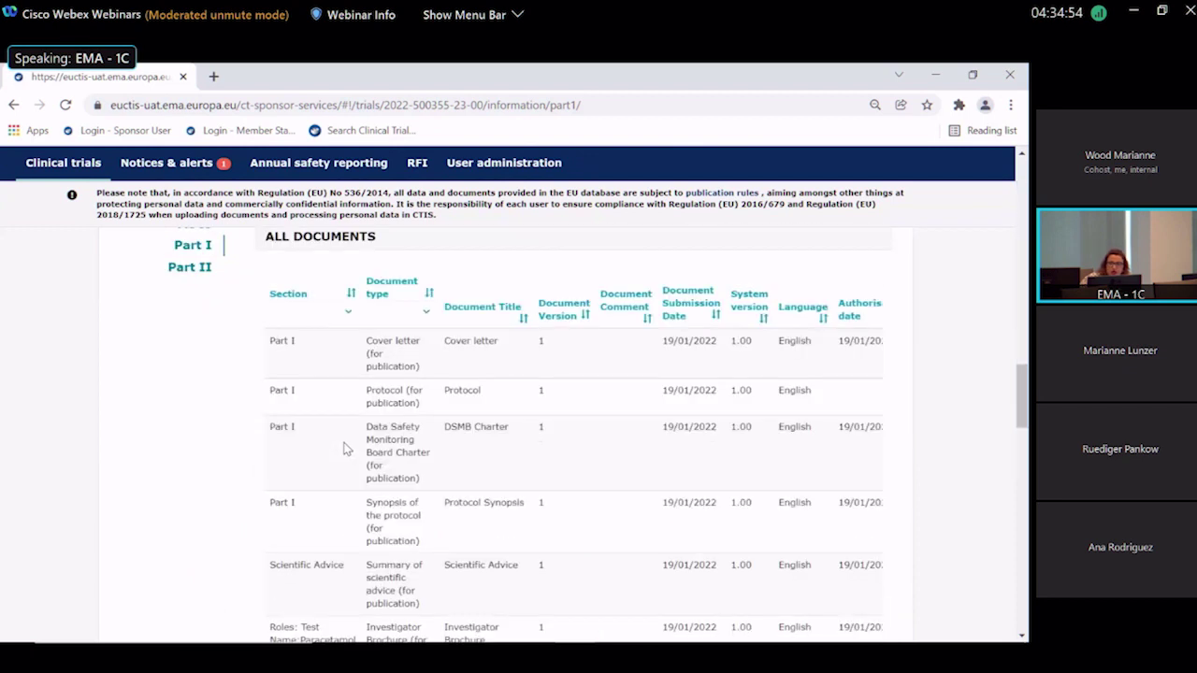
{"action": "scroll", "coordinate": [346, 447], "scroll_direction": "up", "scroll_amount": 1}
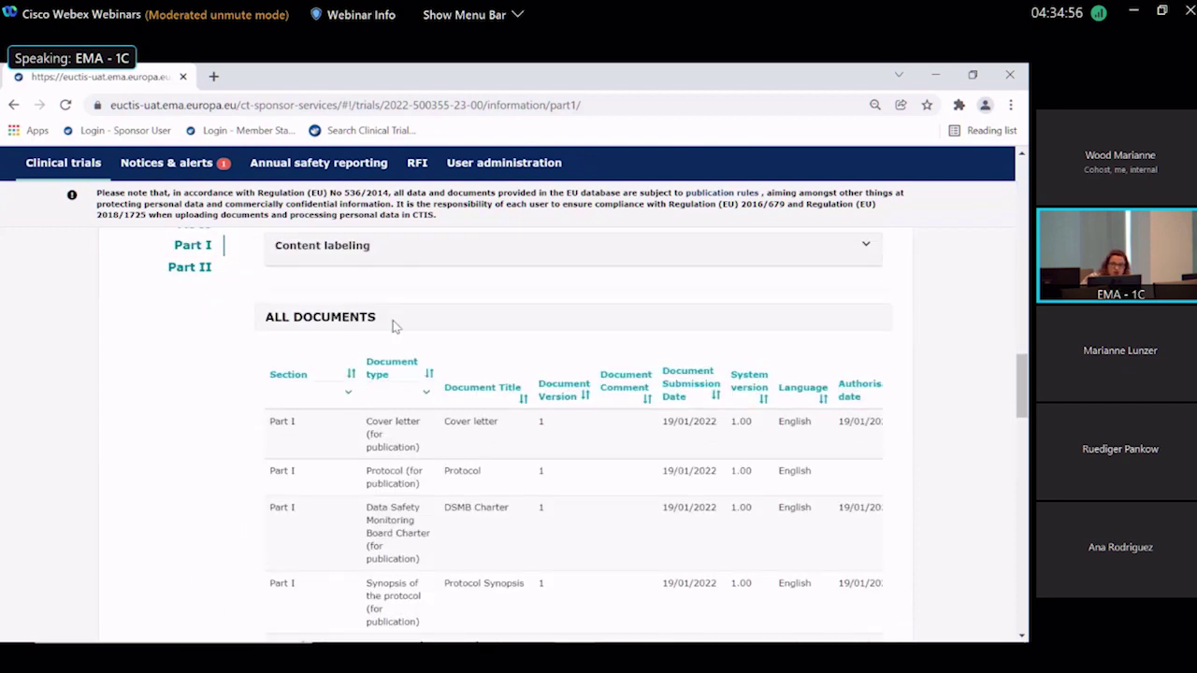
Step: Preview the Document type and Section filter choices without applying any filter
{"action": "left_click", "coordinate": [423, 390]}
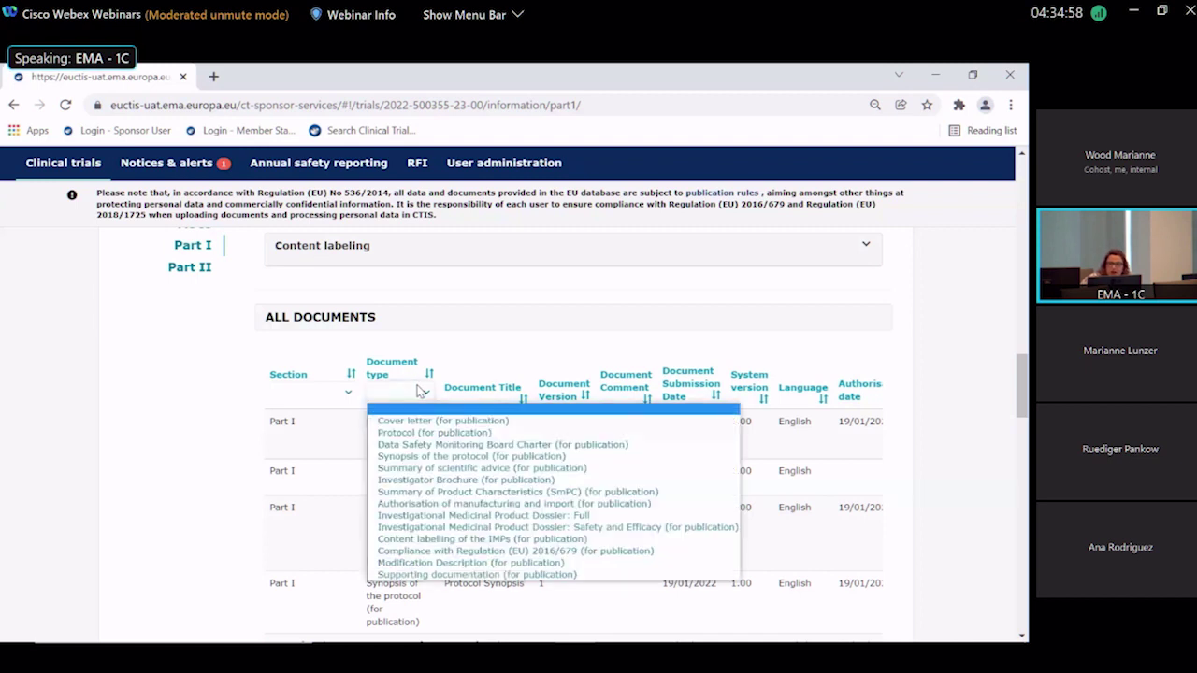
{"action": "left_click", "coordinate": [301, 387]}
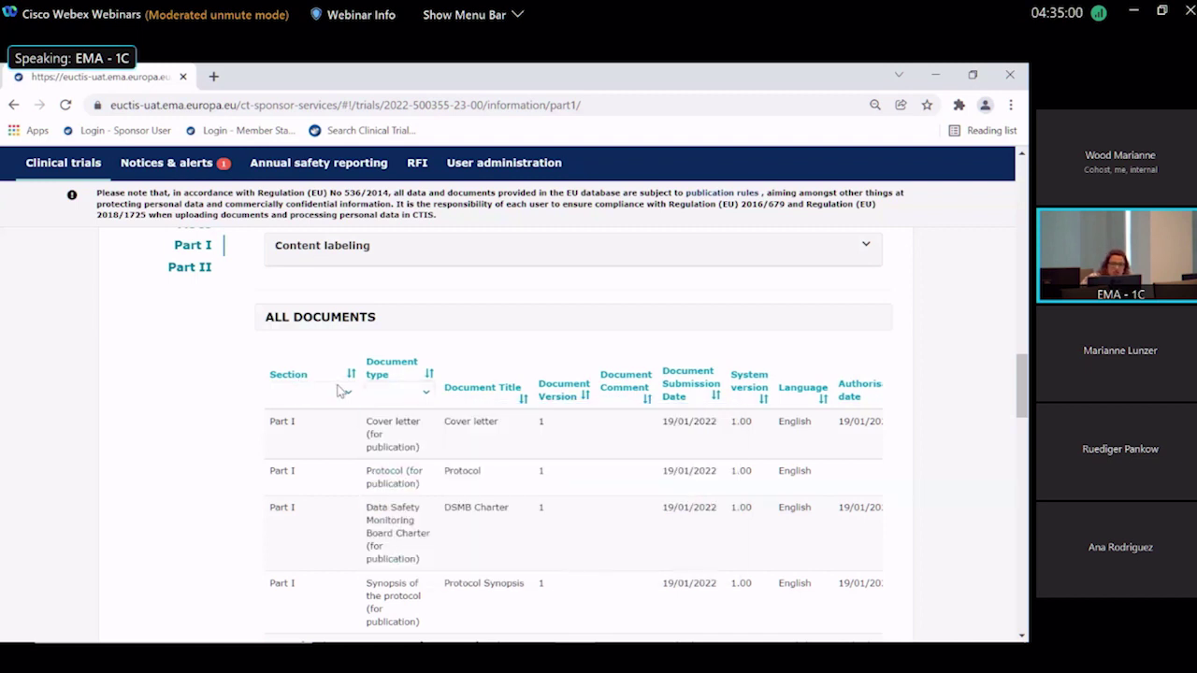
{"action": "left_click", "coordinate": [342, 393]}
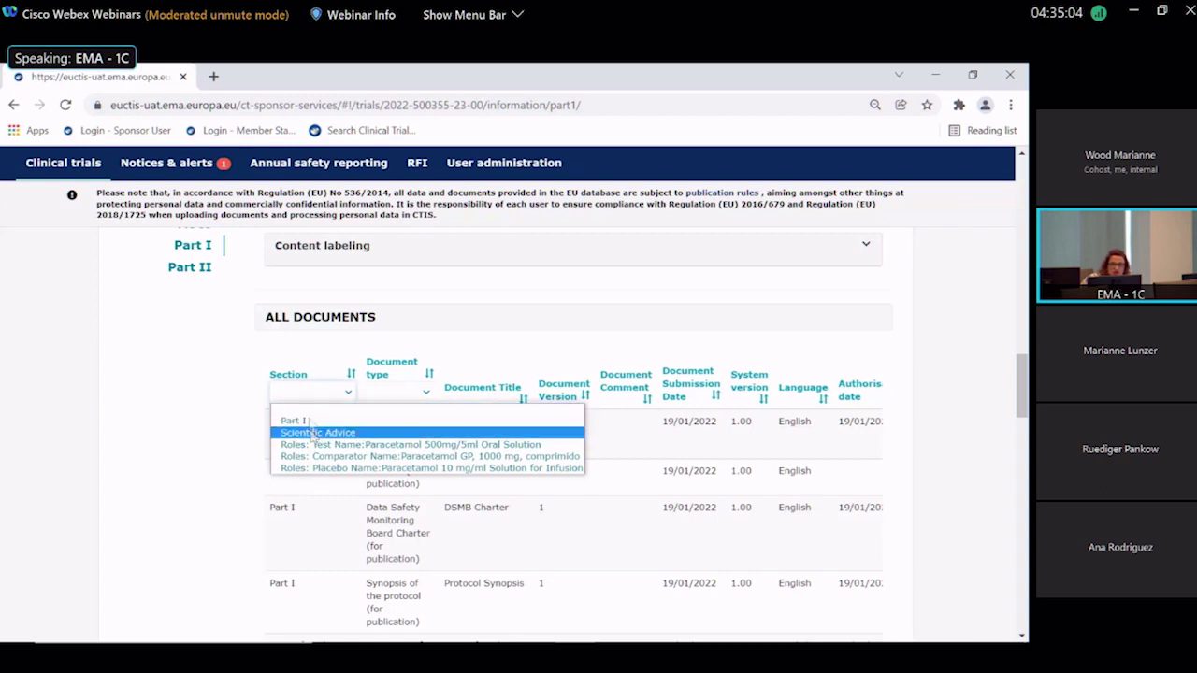
{"action": "left_click", "coordinate": [215, 392]}
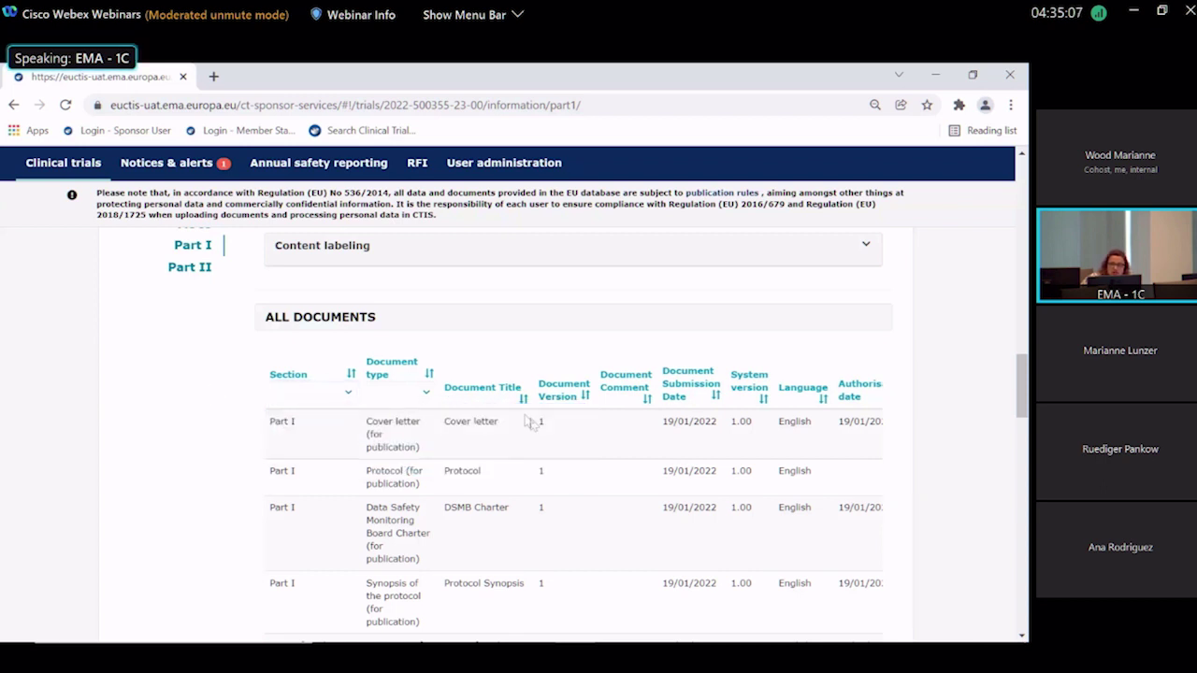
{"action": "left_click", "coordinate": [328, 394]}
{"action": "left_click", "coordinate": [419, 393]}
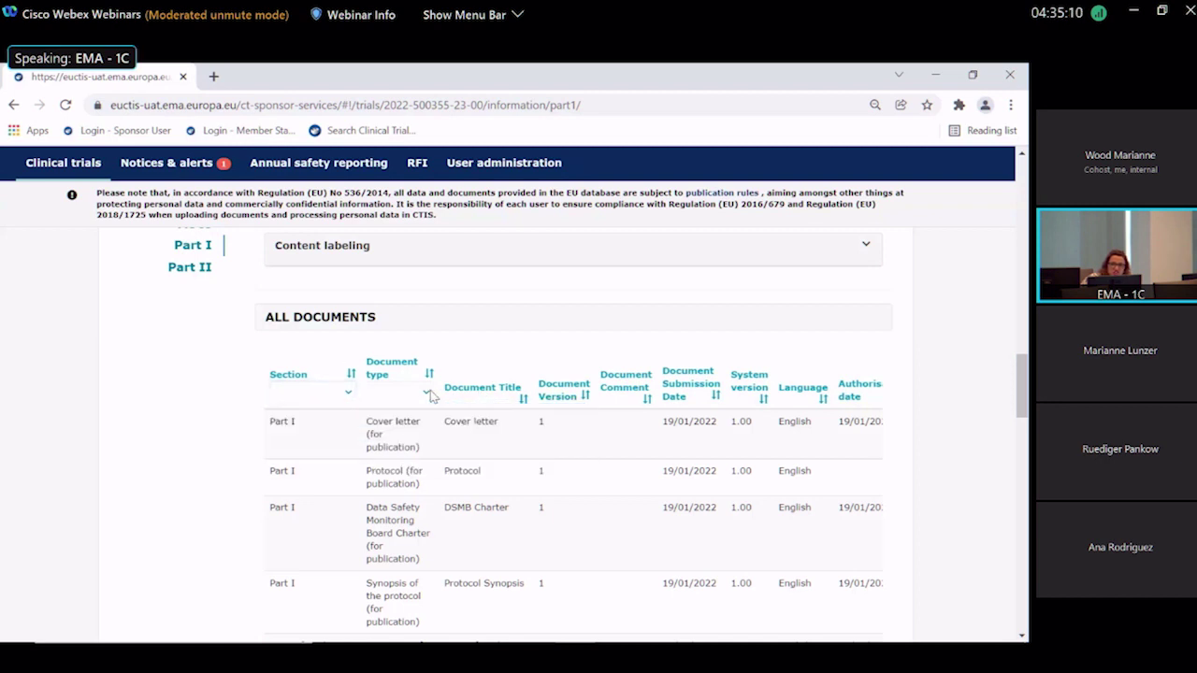
{"action": "left_click", "coordinate": [425, 392]}
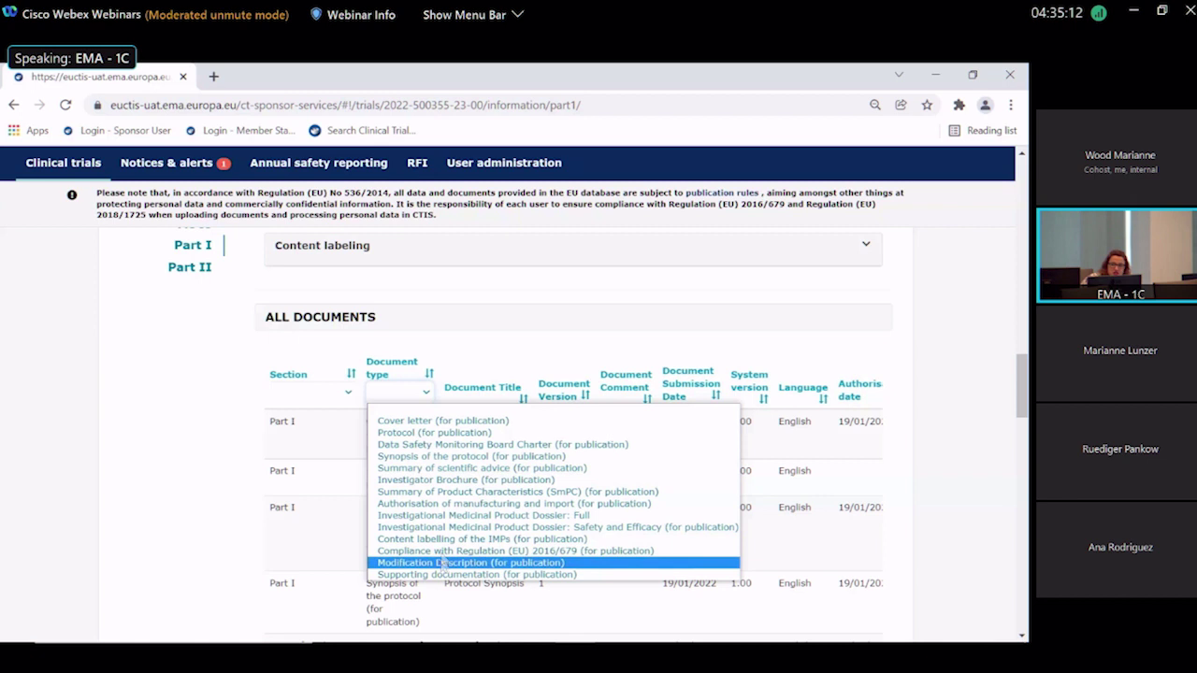
{"action": "left_click", "coordinate": [548, 367]}
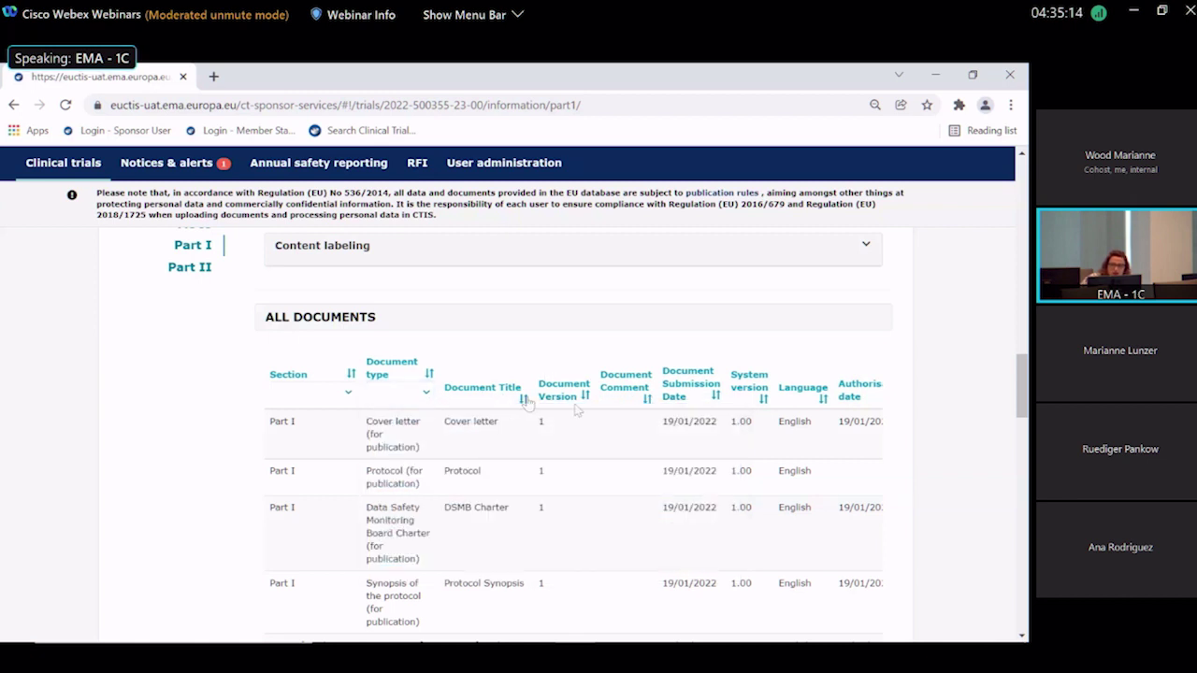
Step: Sort documents by title, version (highest first) and submission date, then filter to Protocol (for publication)
{"action": "left_click", "coordinate": [524, 400]}
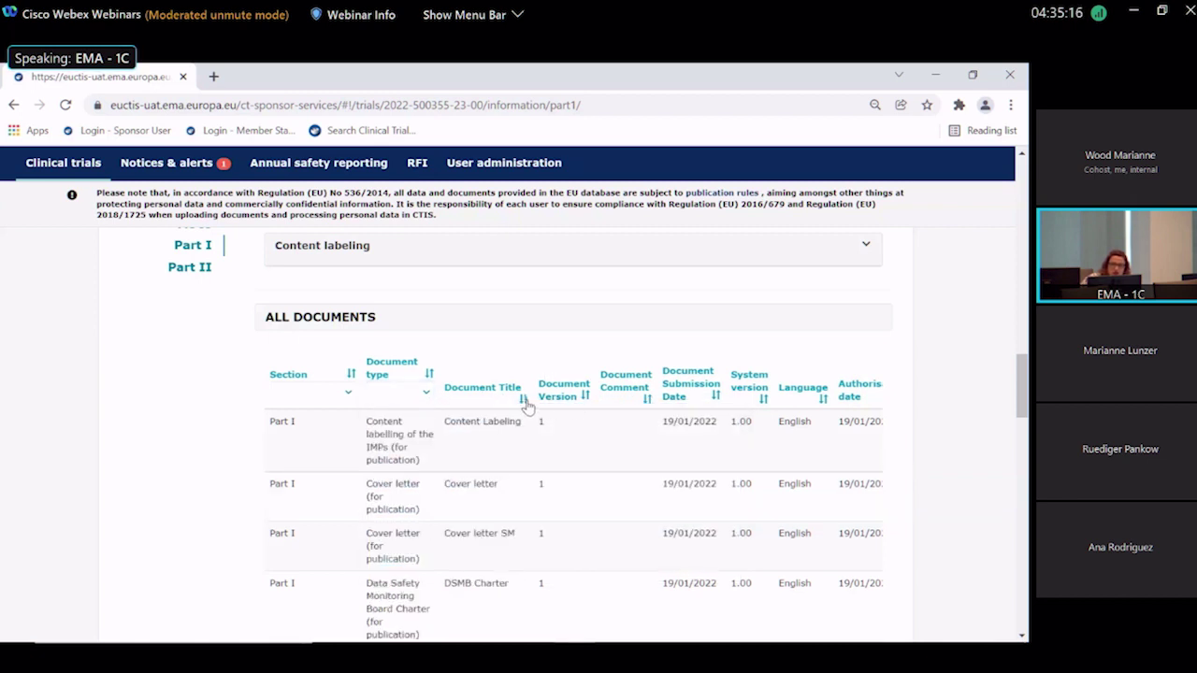
{"action": "left_click", "coordinate": [584, 397]}
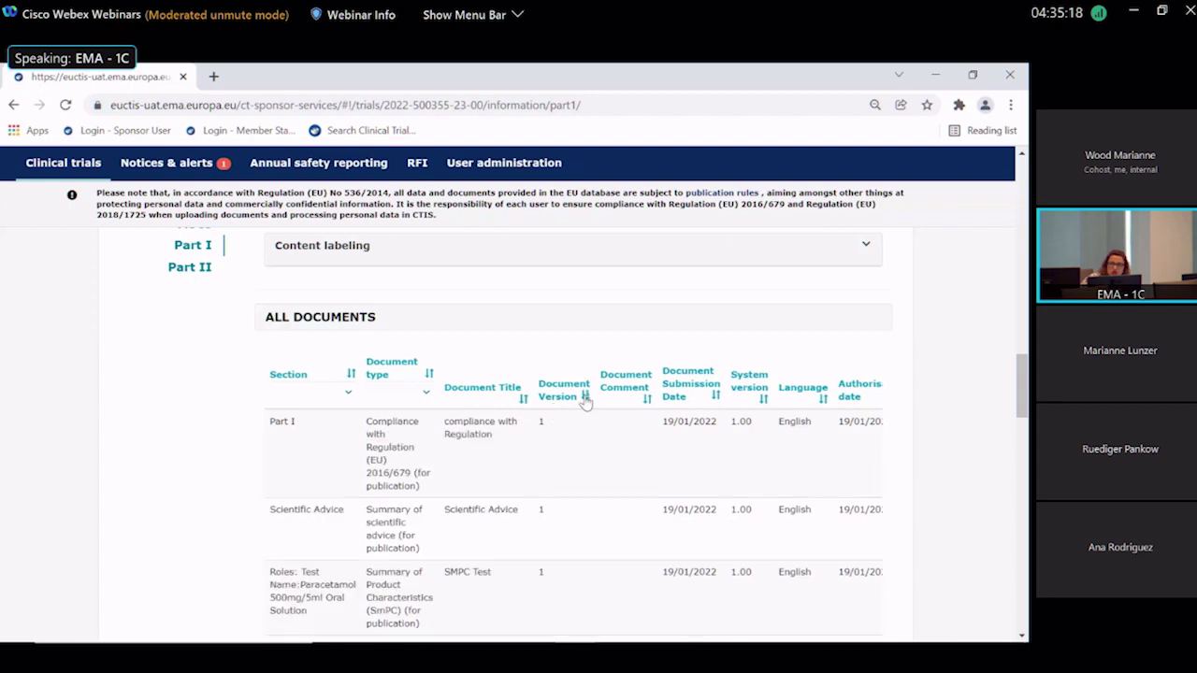
{"action": "left_click", "coordinate": [585, 397]}
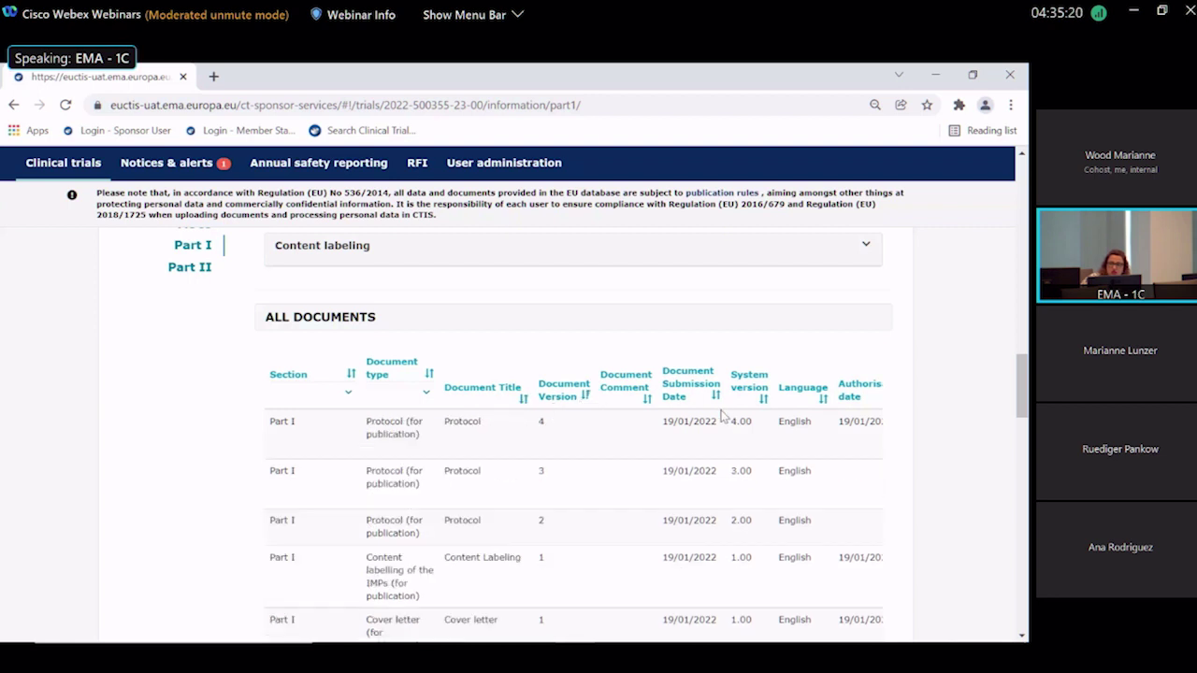
{"action": "left_click", "coordinate": [716, 398]}
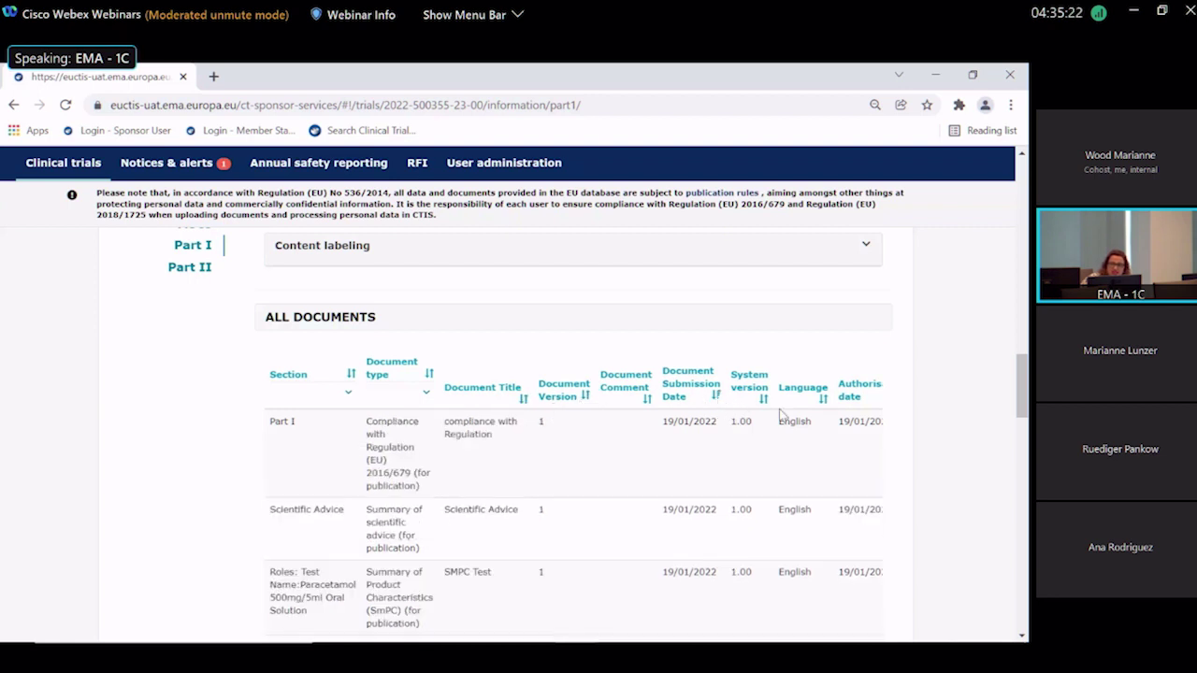
{"action": "left_click", "coordinate": [402, 393]}
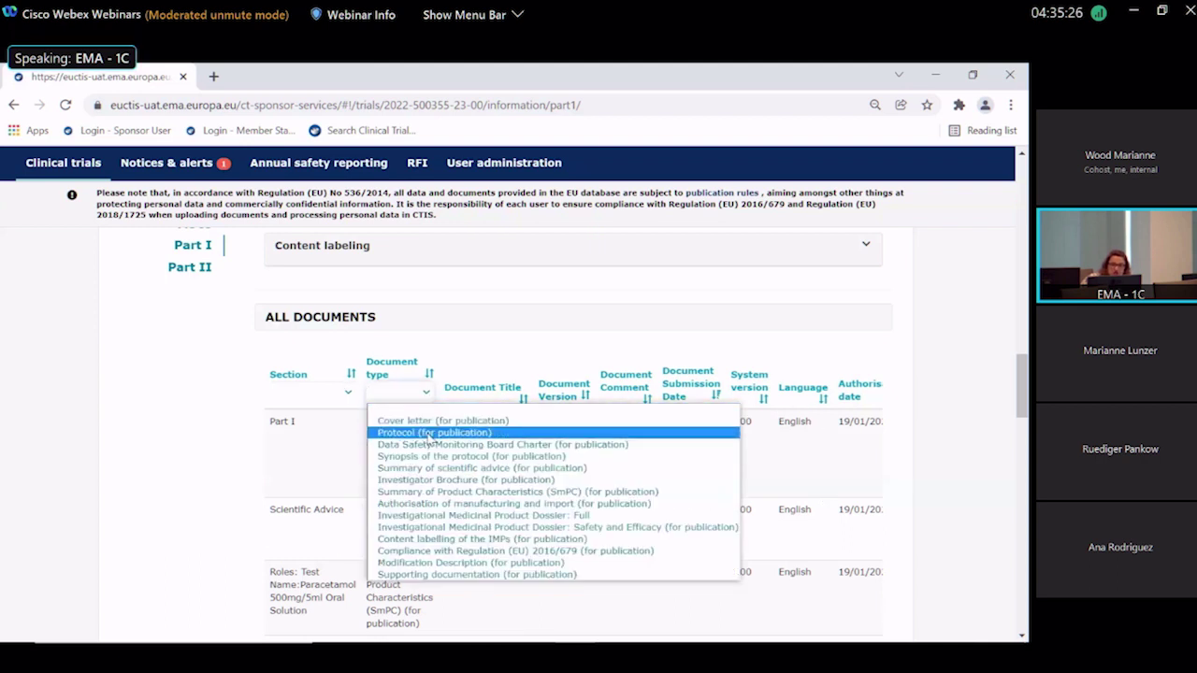
{"action": "left_click", "coordinate": [429, 432]}
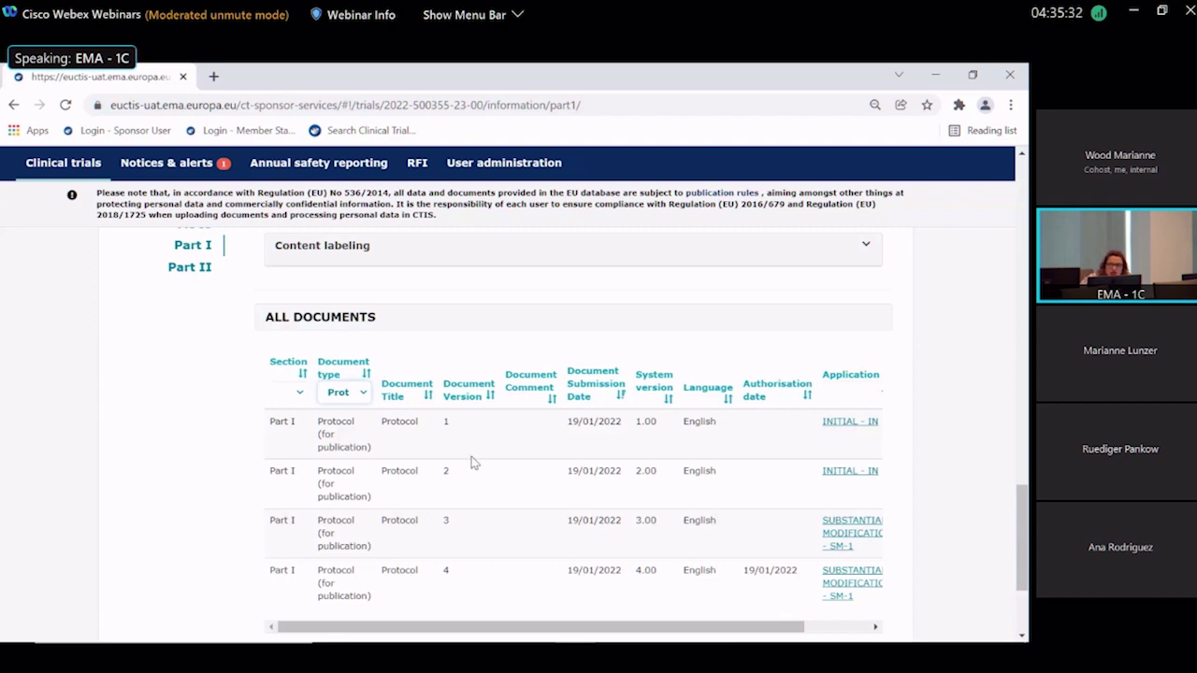
Step: Scroll the documents table to the Application column and open SUBSTANTIAL MODIFICATION - SM-1
{"action": "scroll", "coordinate": [487, 457], "scroll_direction": "down", "scroll_amount": 2}
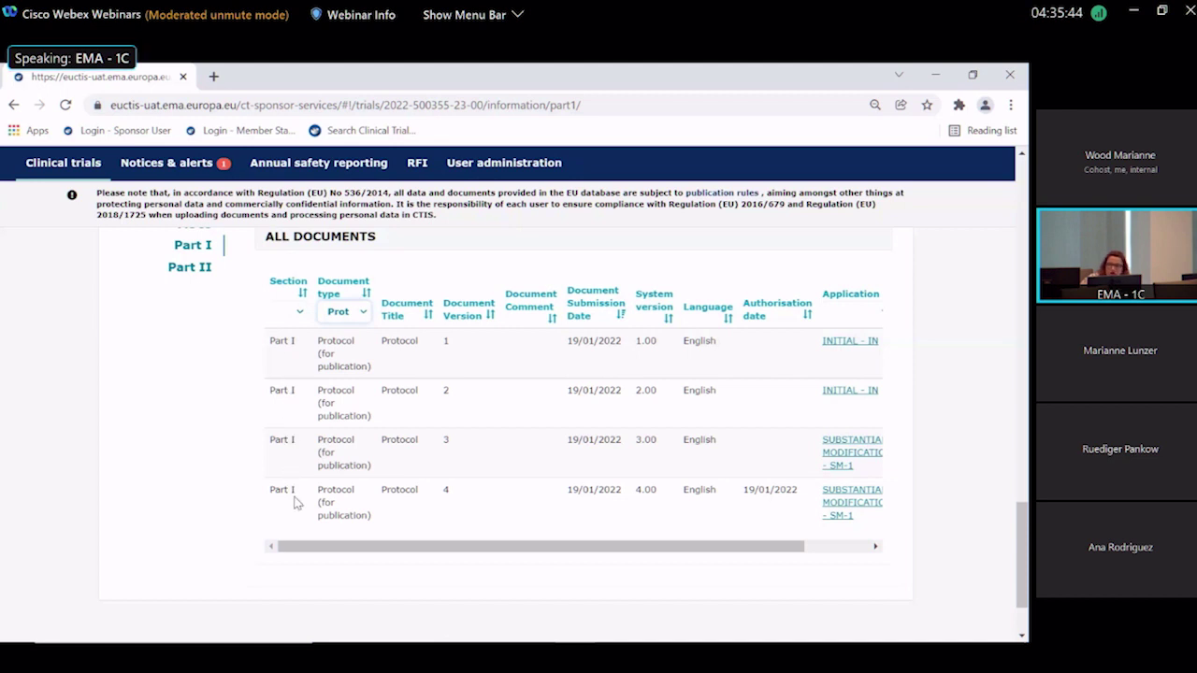
{"action": "left_click_drag", "start_coordinate": [379, 548], "coordinate": [461, 554]}
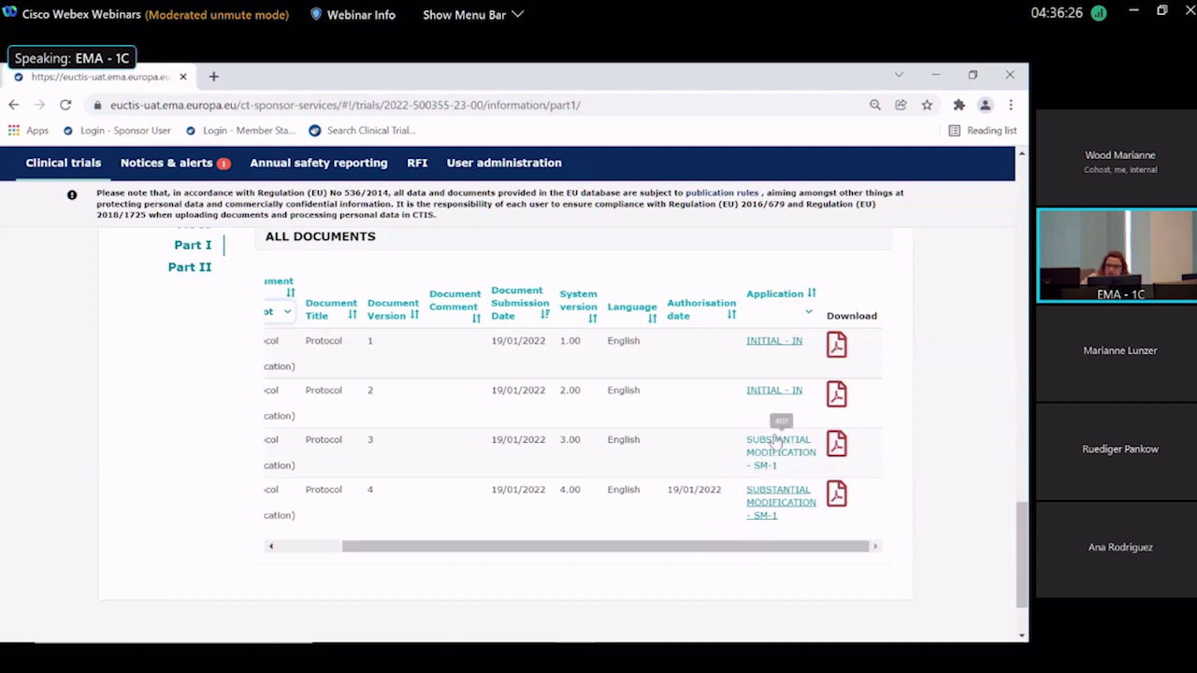
{"action": "left_click", "coordinate": [776, 445]}
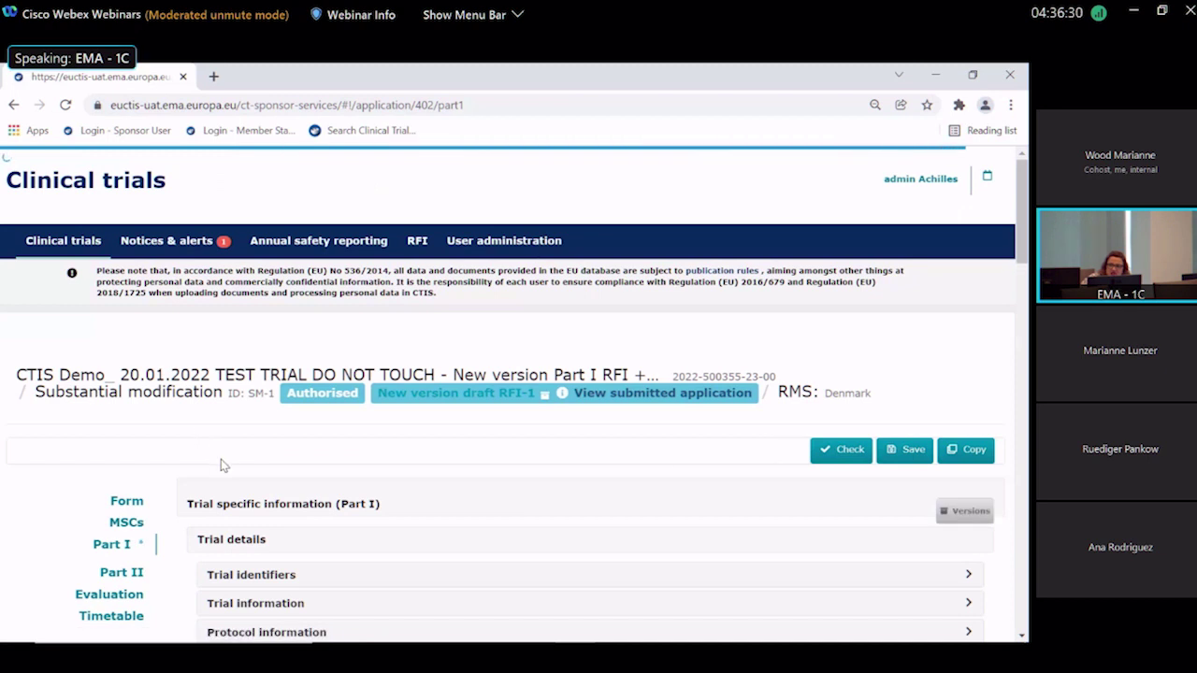
Step: Expand SM-1's Protocol information and show previous versions 3, 2 and 1 beneath version 4
{"action": "scroll", "coordinate": [243, 434], "scroll_direction": "down", "scroll_amount": 2}
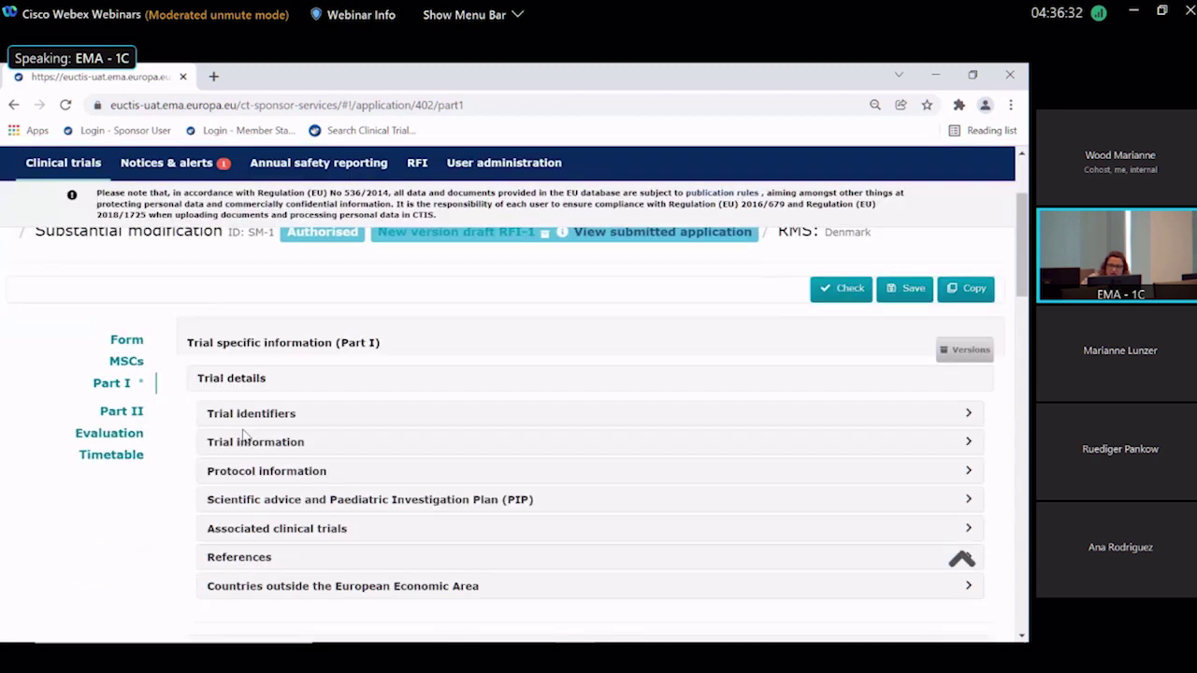
{"action": "left_click", "coordinate": [266, 471]}
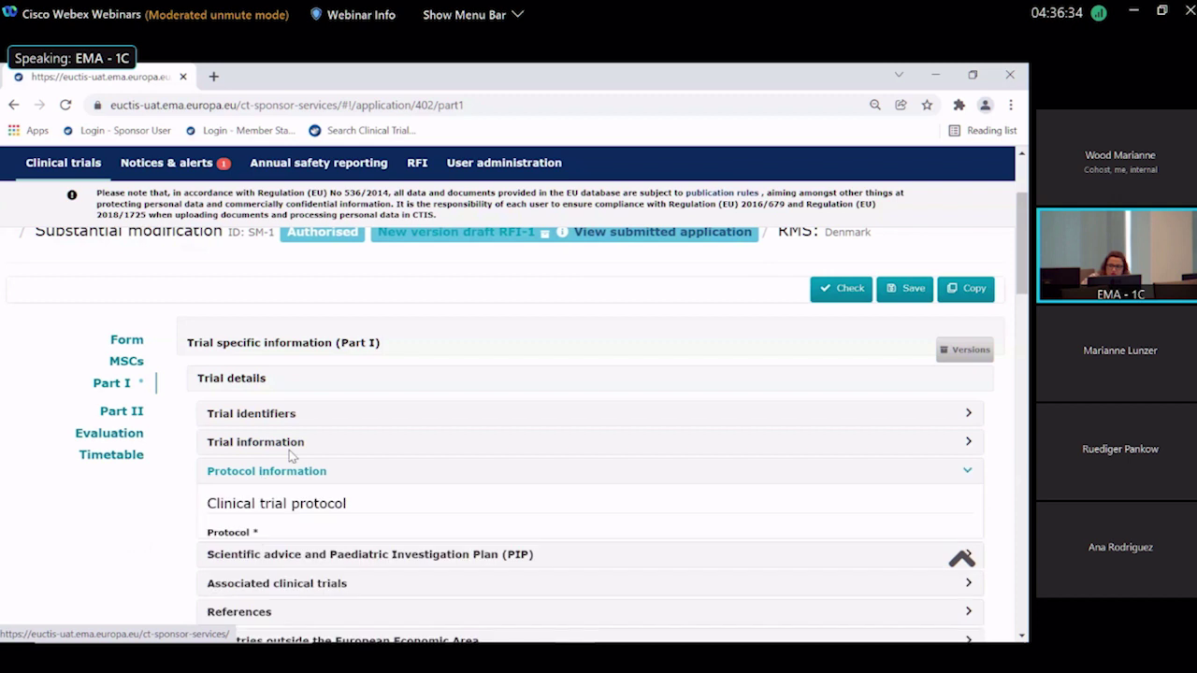
{"action": "scroll", "coordinate": [361, 414], "scroll_direction": "down", "scroll_amount": 2}
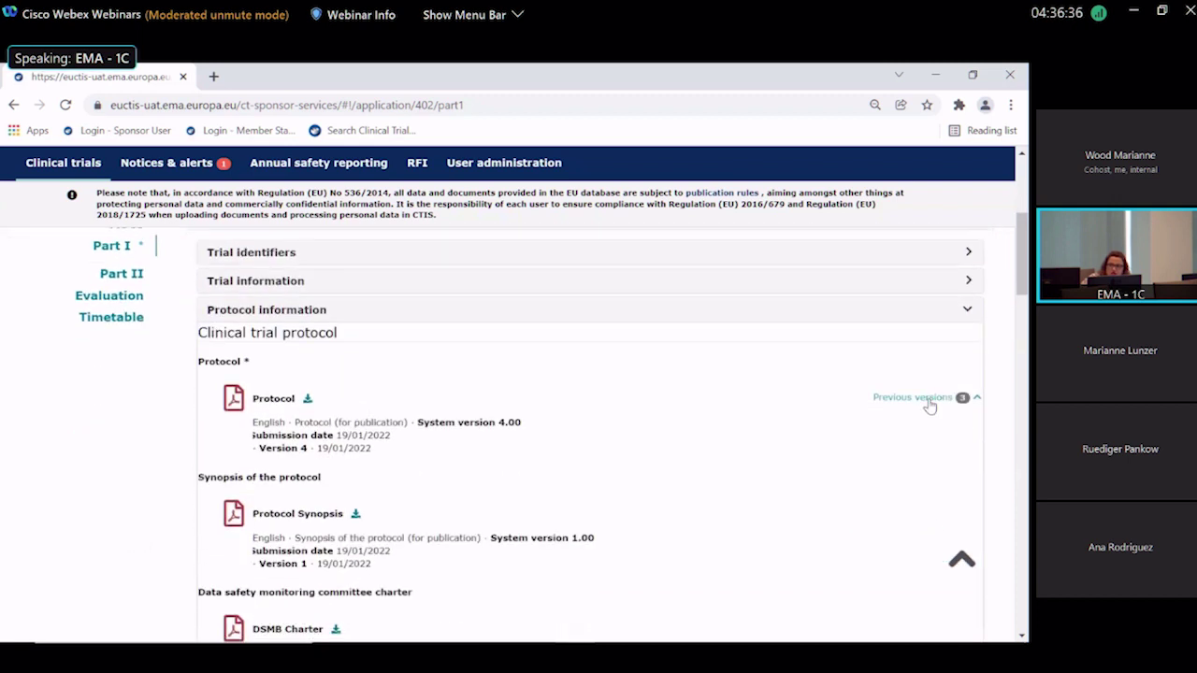
{"action": "left_click", "coordinate": [930, 402]}
{"action": "scroll", "coordinate": [474, 367], "scroll_direction": "down", "scroll_amount": 1}
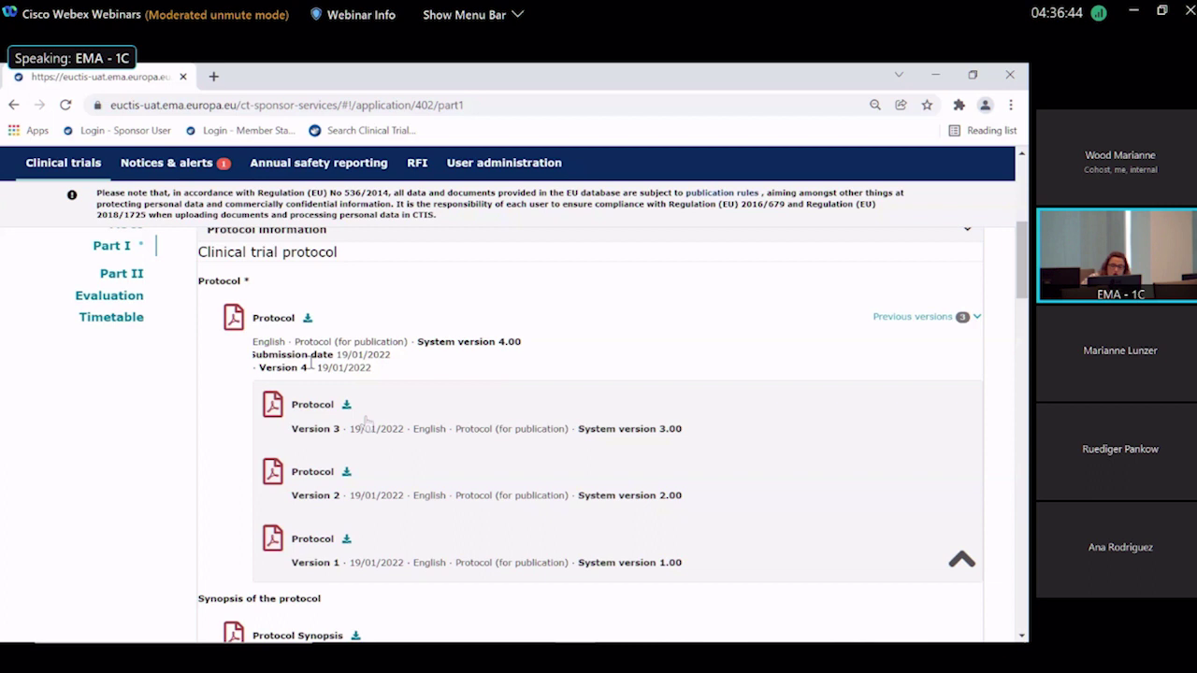
{"action": "scroll", "coordinate": [365, 421], "scroll_direction": "down", "scroll_amount": 20}
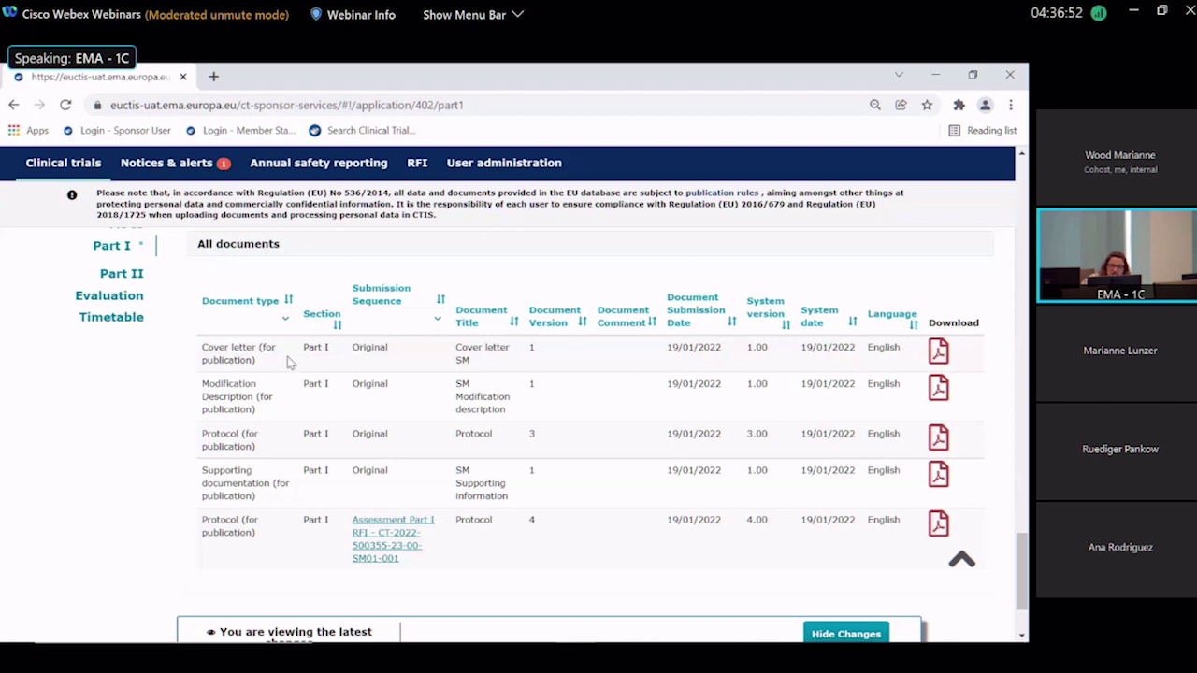
Step: Filter SM-1's All documents table to Protocol (for publication), leaving two entries
{"action": "left_click", "coordinate": [260, 319]}
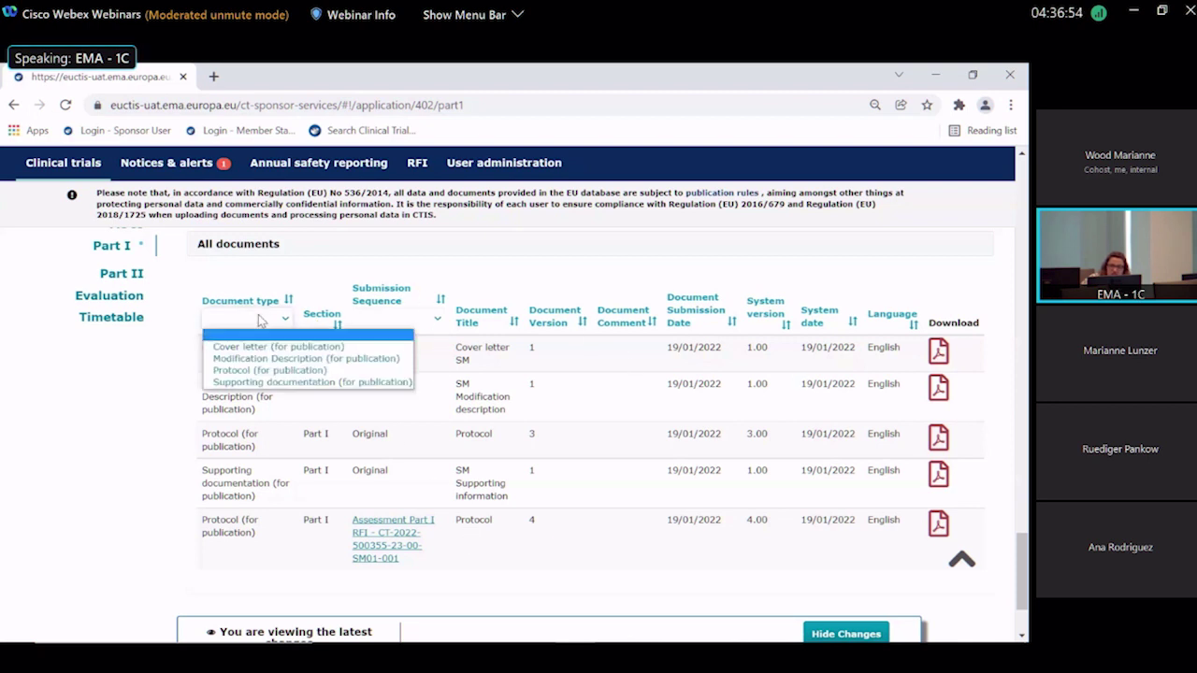
{"action": "left_click", "coordinate": [256, 372]}
{"action": "scroll", "coordinate": [366, 468], "scroll_direction": "up", "scroll_amount": 2}
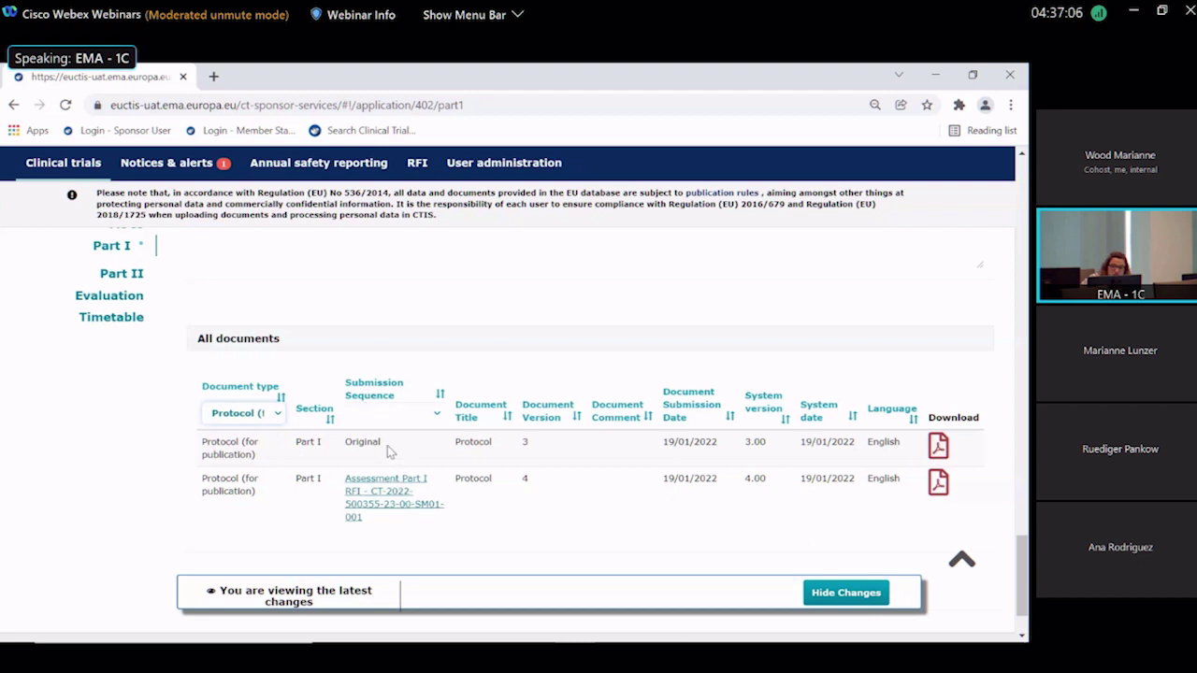
{"action": "scroll", "coordinate": [379, 447], "scroll_direction": "down", "scroll_amount": 1}
{"action": "scroll", "coordinate": [380, 447], "scroll_direction": "down", "scroll_amount": 1}
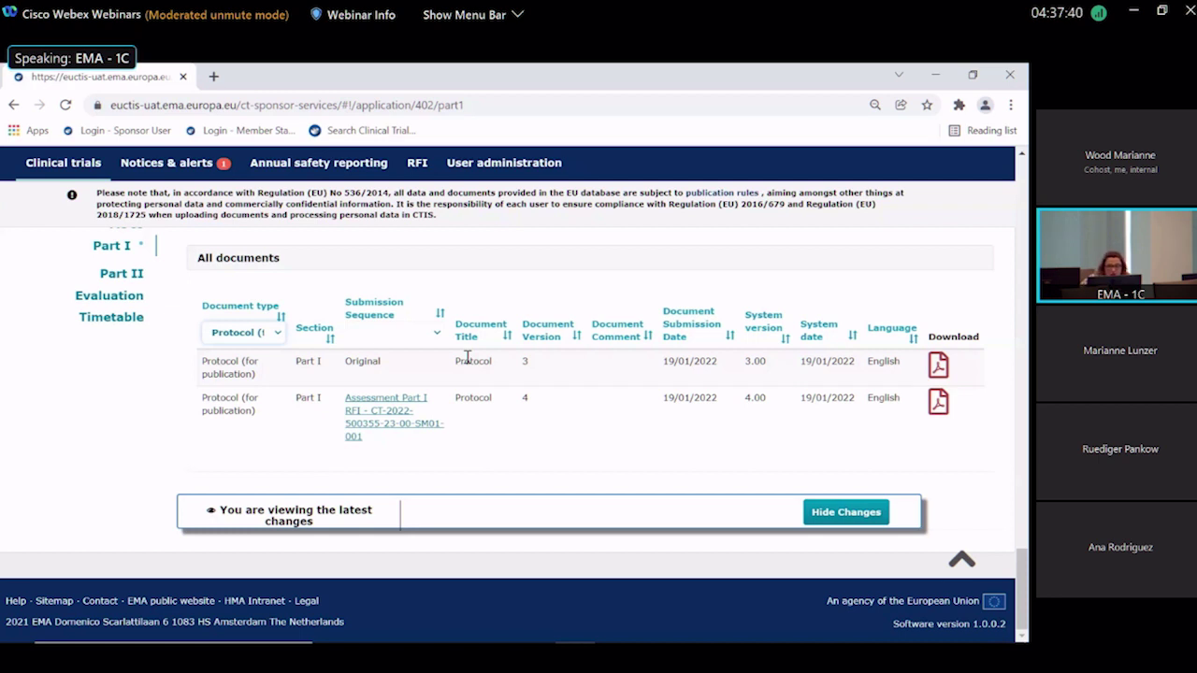
Step: Download the version 3 Protocol.PDF from the latest-changes document list
{"action": "left_click", "coordinate": [118, 410]}
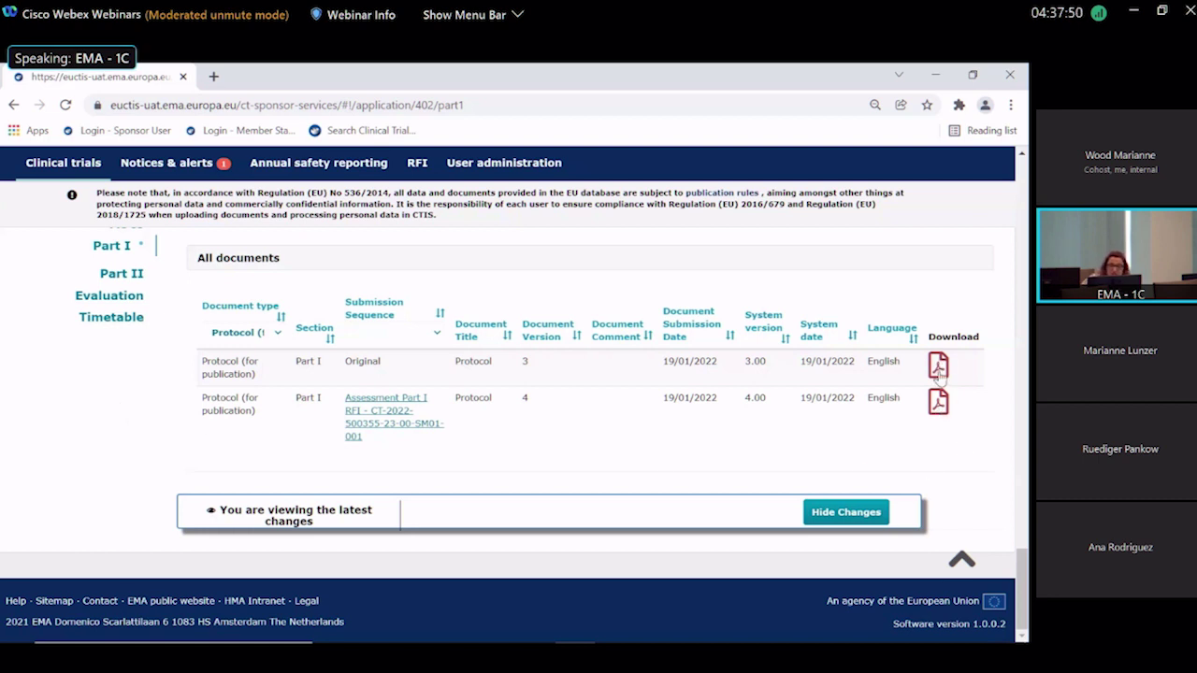
{"action": "left_click", "coordinate": [937, 367]}
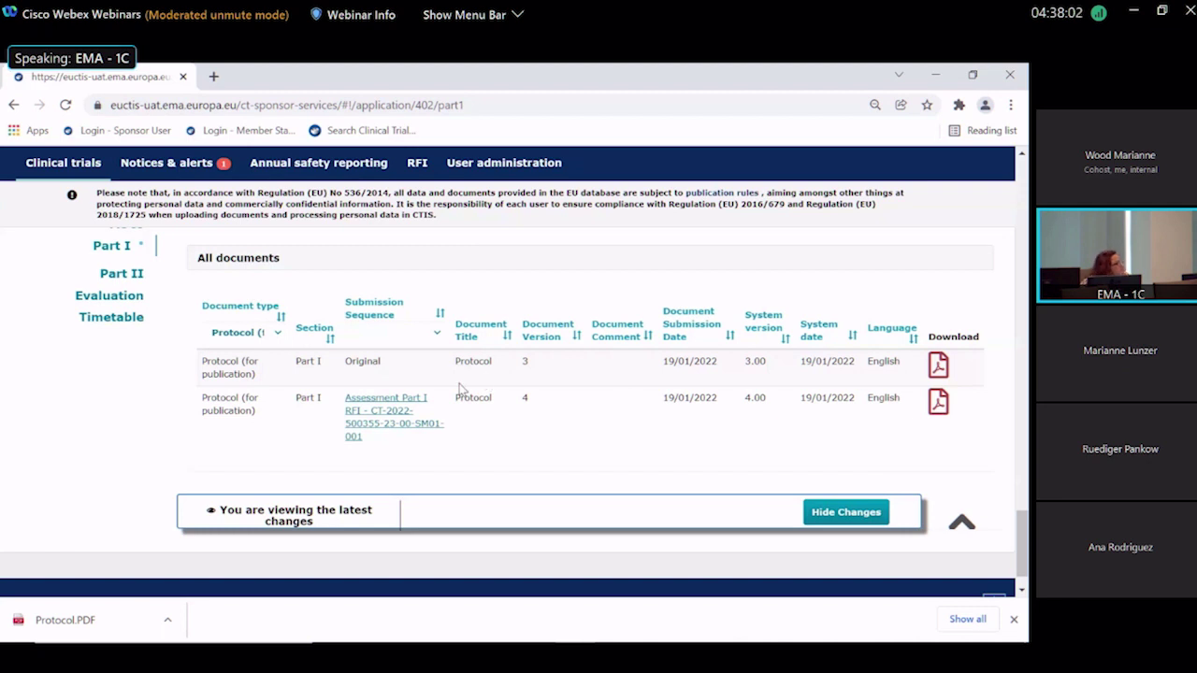
{"action": "scroll", "coordinate": [458, 388], "scroll_direction": "up", "scroll_amount": 10}
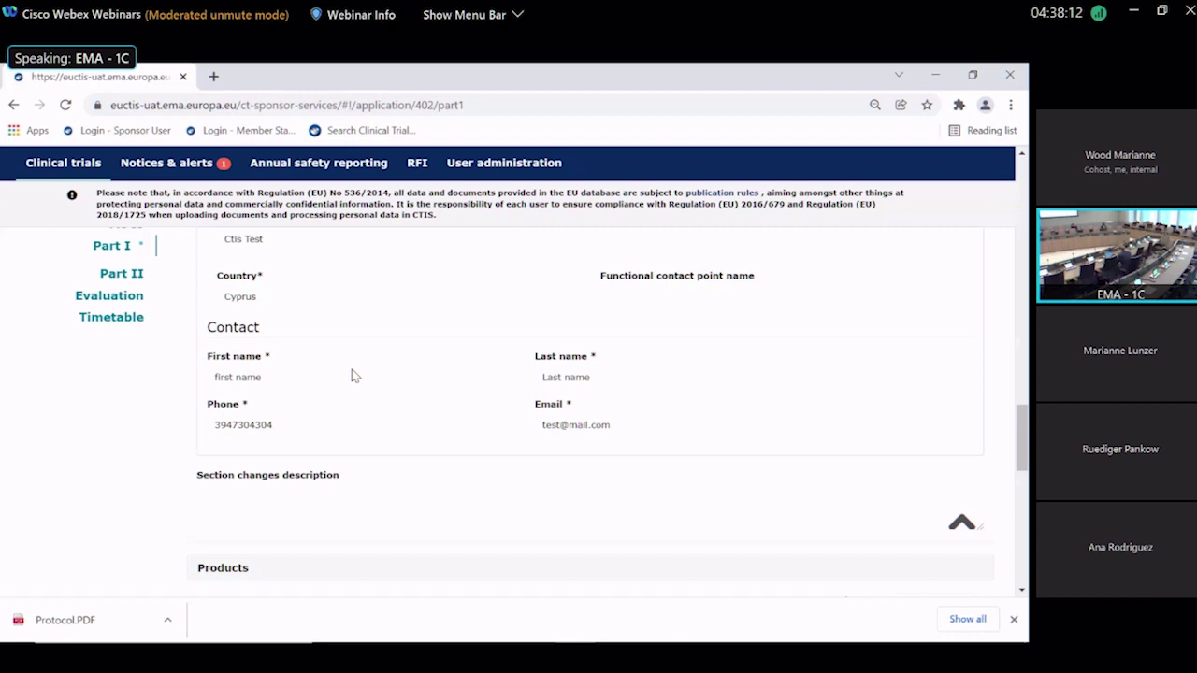
{"action": "scroll", "coordinate": [350, 365], "scroll_direction": "up", "scroll_amount": 15}
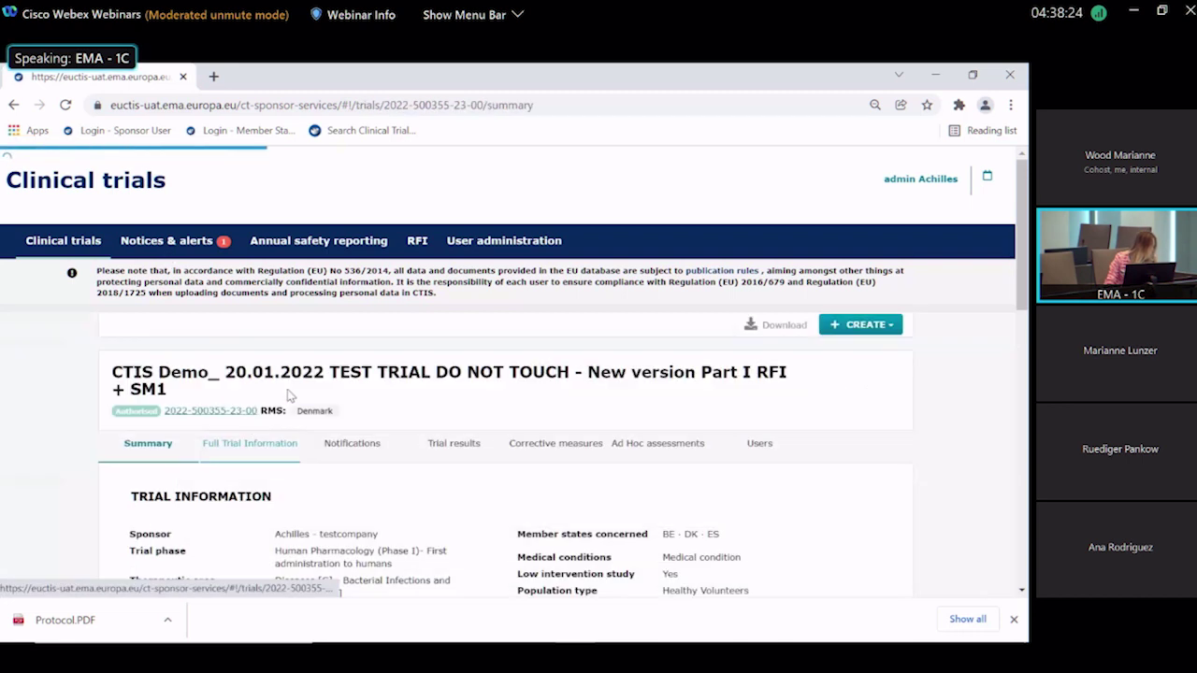
{"action": "scroll", "coordinate": [538, 419], "scroll_direction": "down", "scroll_amount": 10}
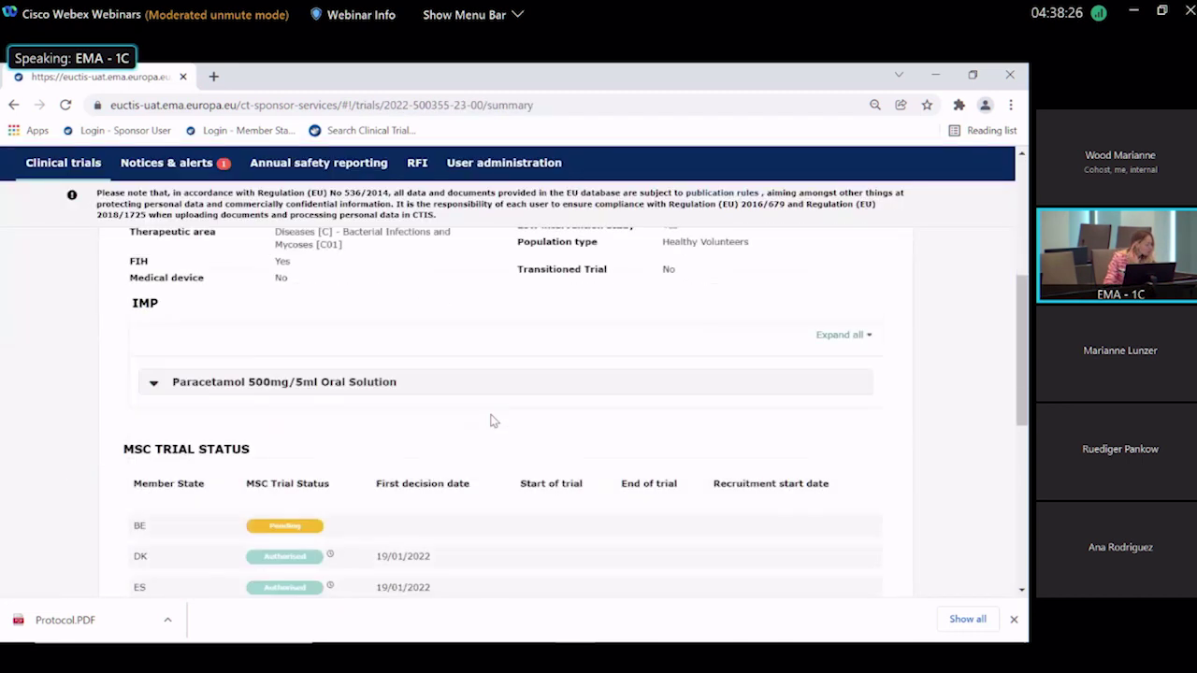
{"action": "scroll", "coordinate": [493, 424], "scroll_direction": "up", "scroll_amount": 10}
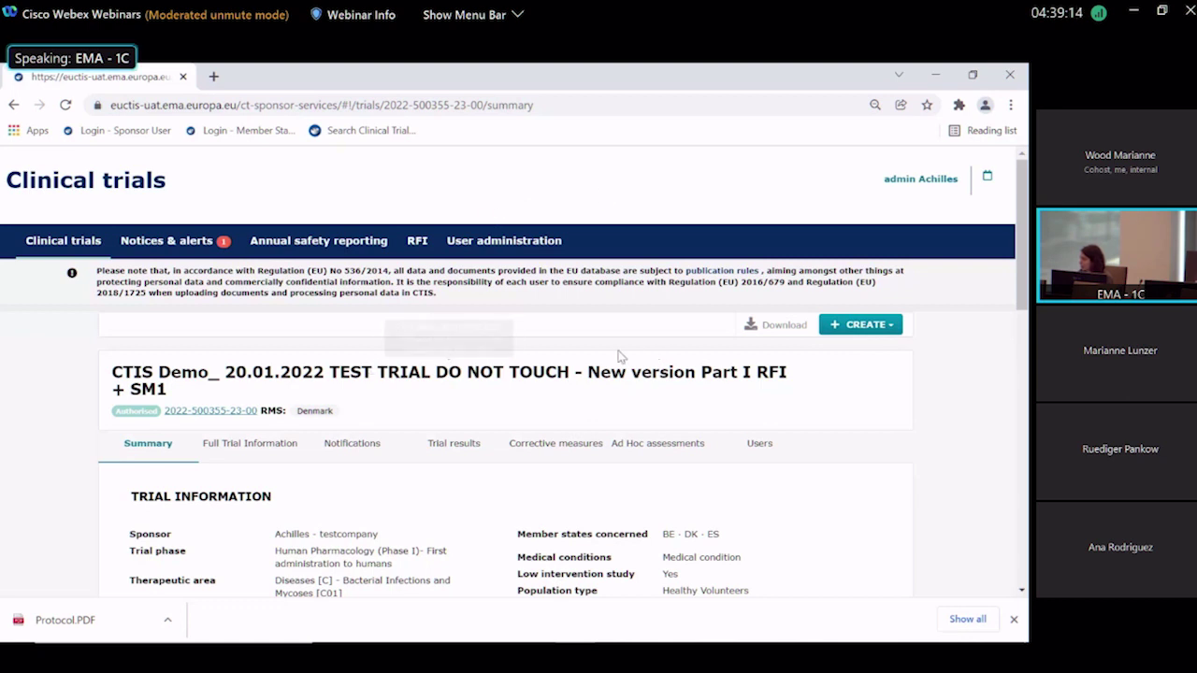
{"action": "scroll", "coordinate": [516, 303], "scroll_direction": "down", "scroll_amount": 1}
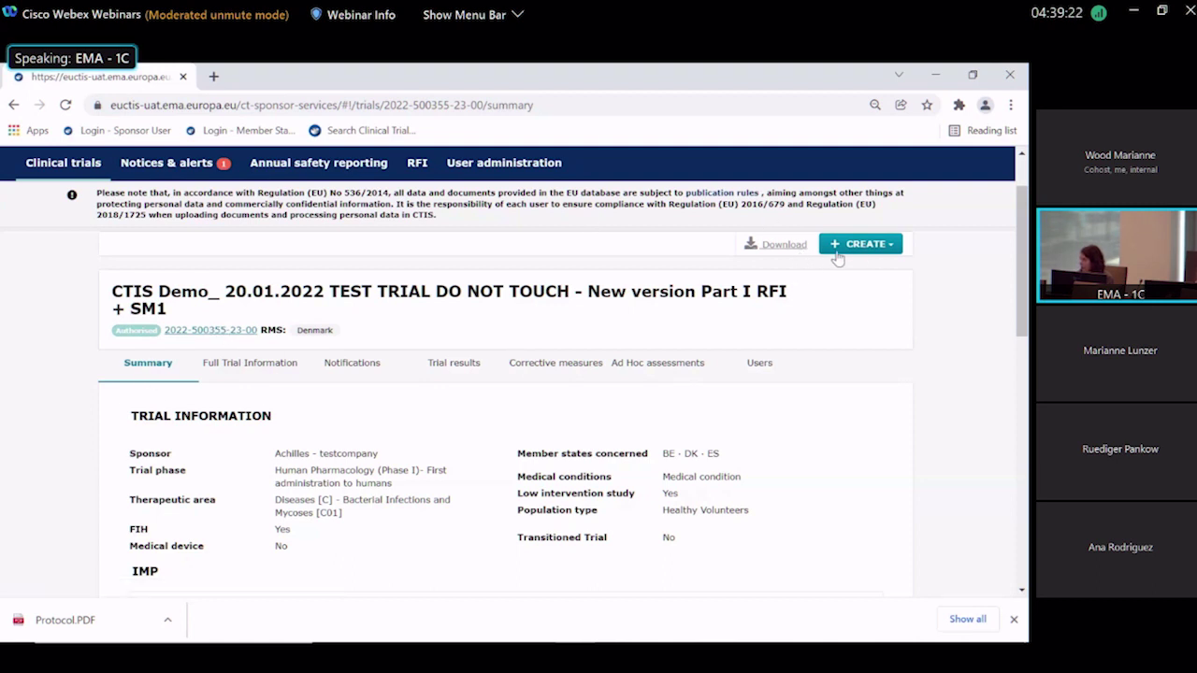
Step: Open the trial's Download page and expand Applications to list INITIAL IN, SM-1, NSM-1 and AM-2
{"action": "left_click", "coordinate": [779, 248]}
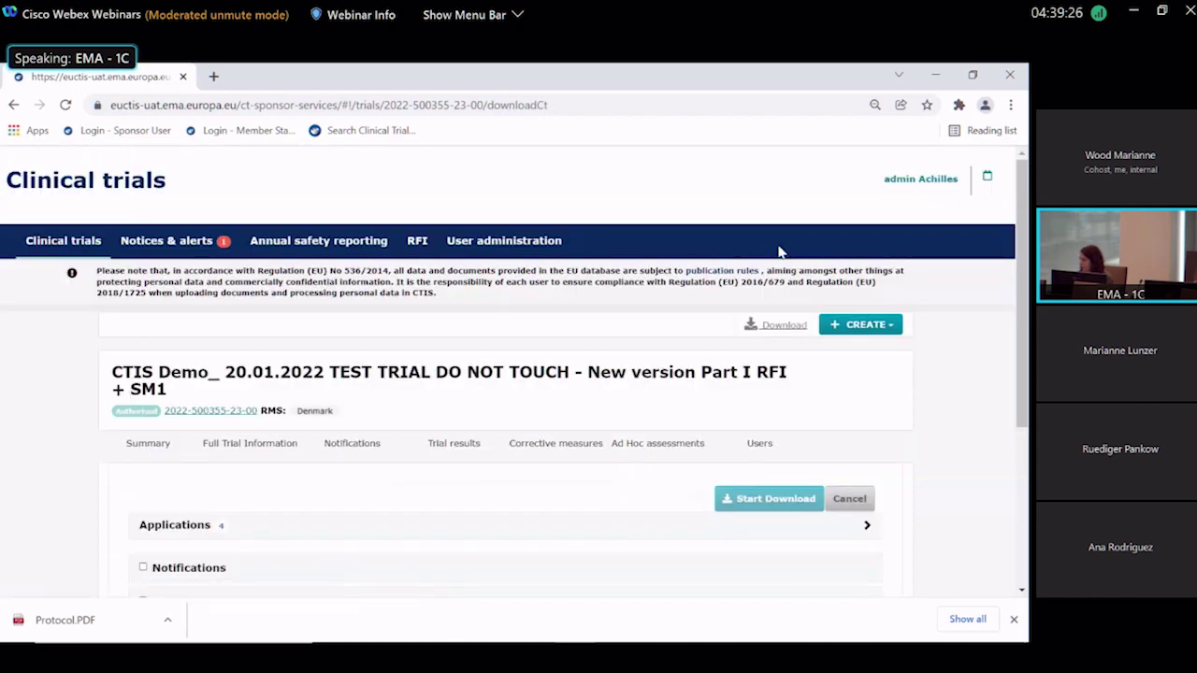
{"action": "scroll", "coordinate": [508, 219], "scroll_direction": "down", "scroll_amount": 3}
{"action": "scroll", "coordinate": [324, 313], "scroll_direction": "up", "scroll_amount": 1}
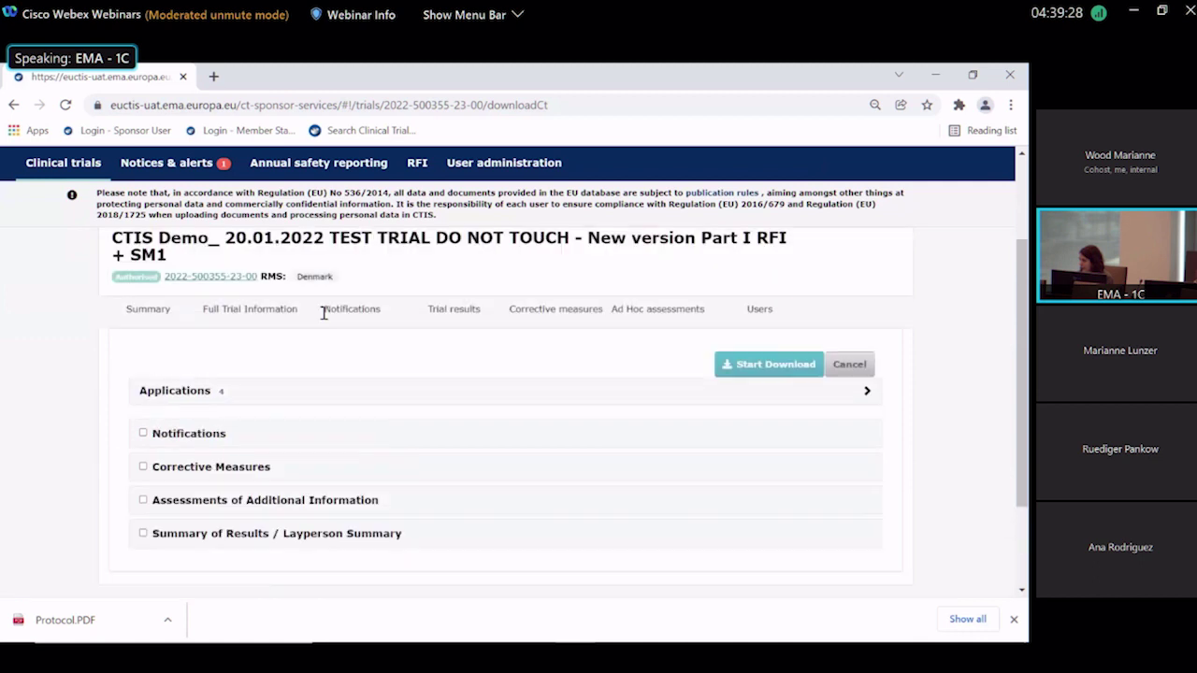
{"action": "left_click", "coordinate": [204, 437]}
{"action": "scroll", "coordinate": [280, 394], "scroll_direction": "down", "scroll_amount": 1}
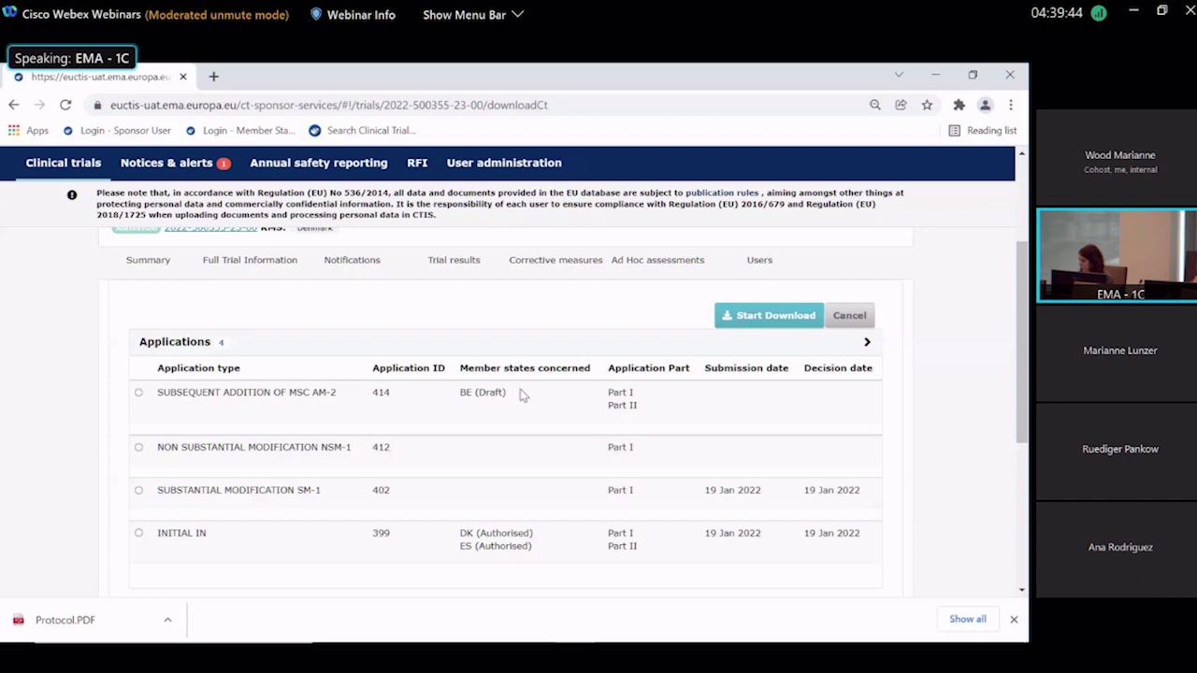
{"action": "scroll", "coordinate": [512, 400], "scroll_direction": "down", "scroll_amount": 1}
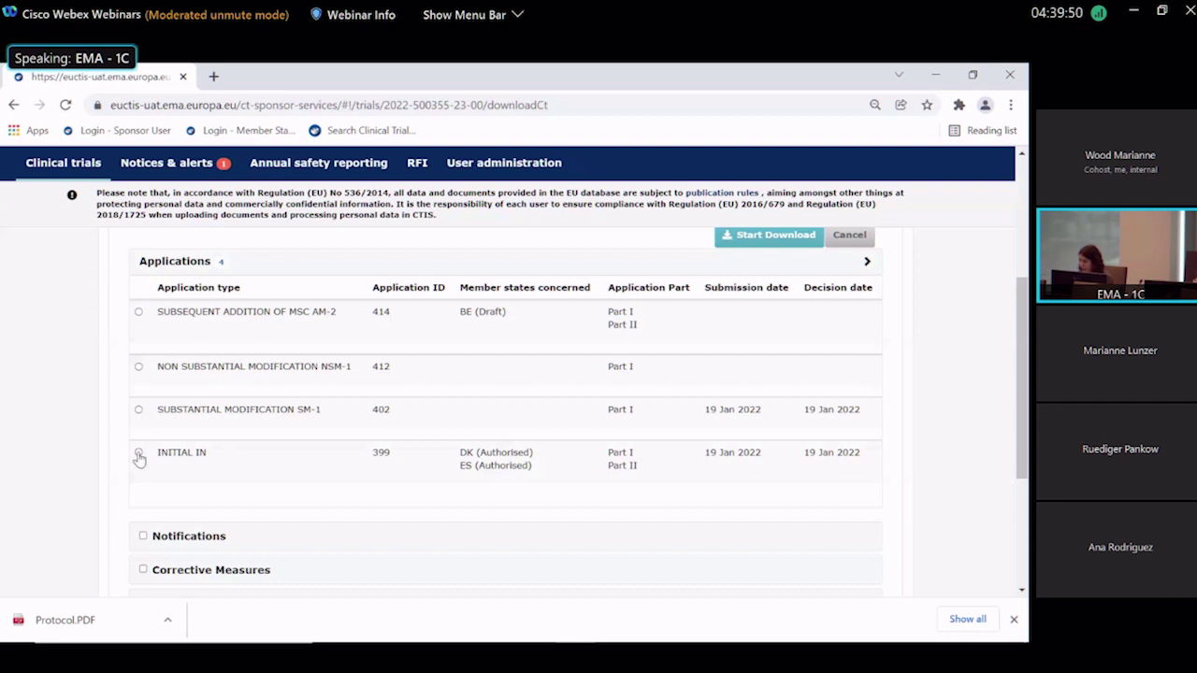
Step: Select the INITIAL IN application and include its Form, MSC and Denmark's Part II
{"action": "left_click", "coordinate": [139, 455]}
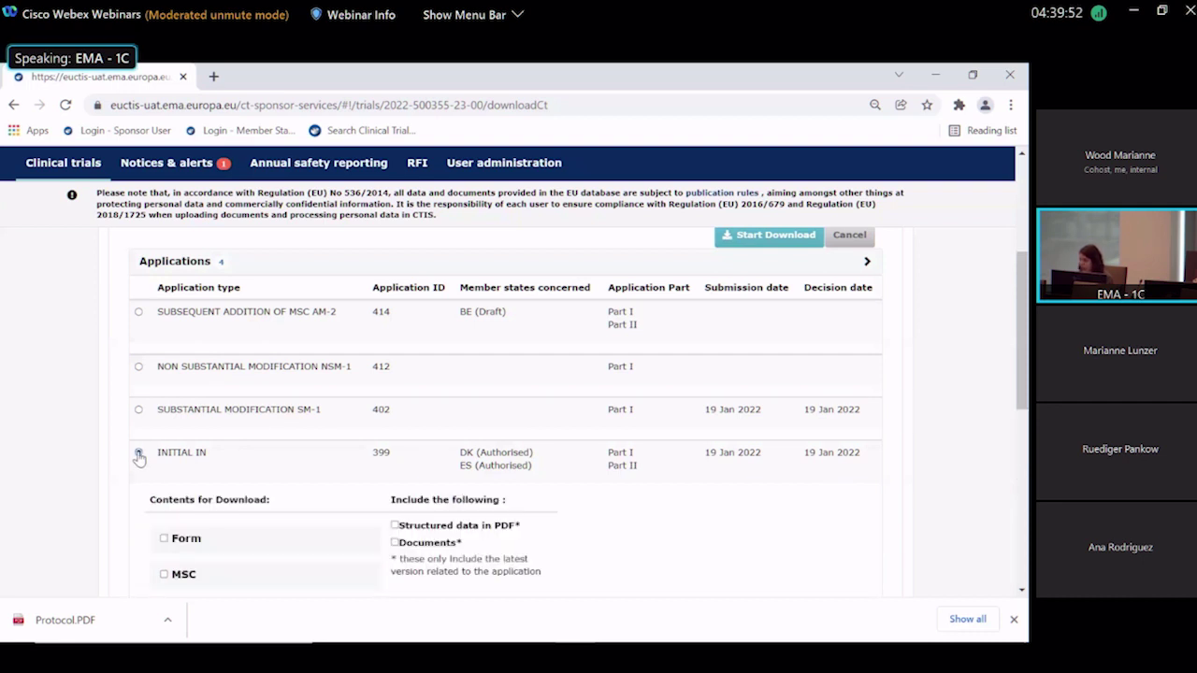
{"action": "scroll", "coordinate": [338, 425], "scroll_direction": "down", "scroll_amount": 3}
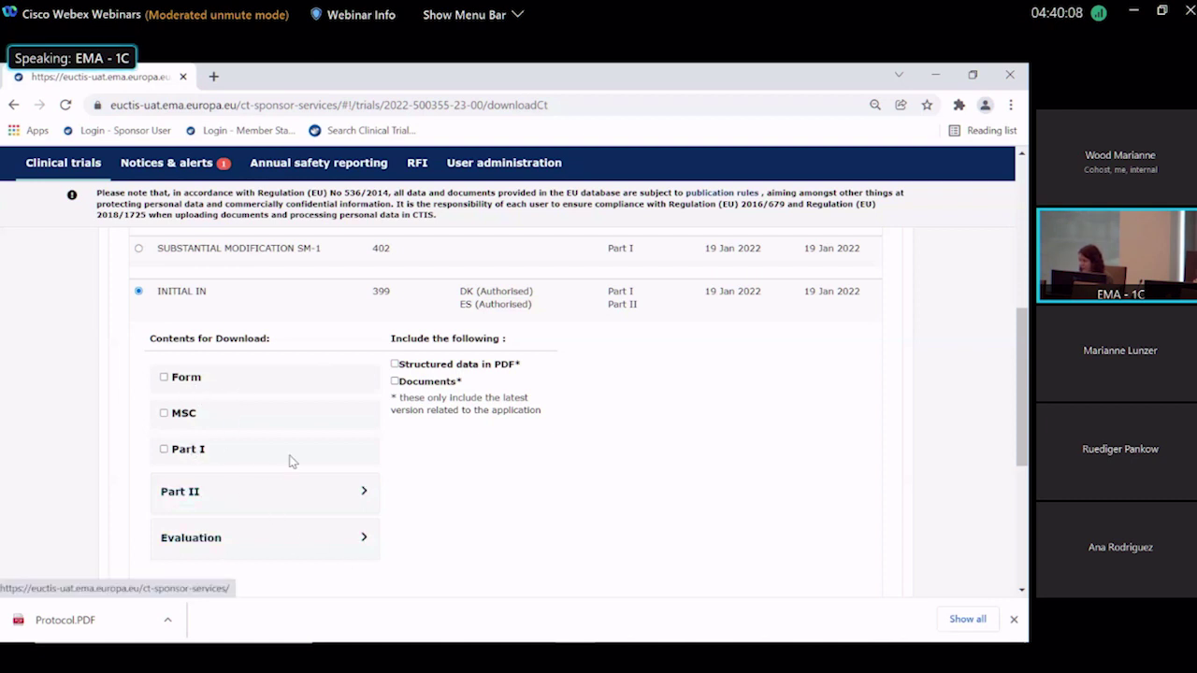
{"action": "left_click", "coordinate": [164, 377]}
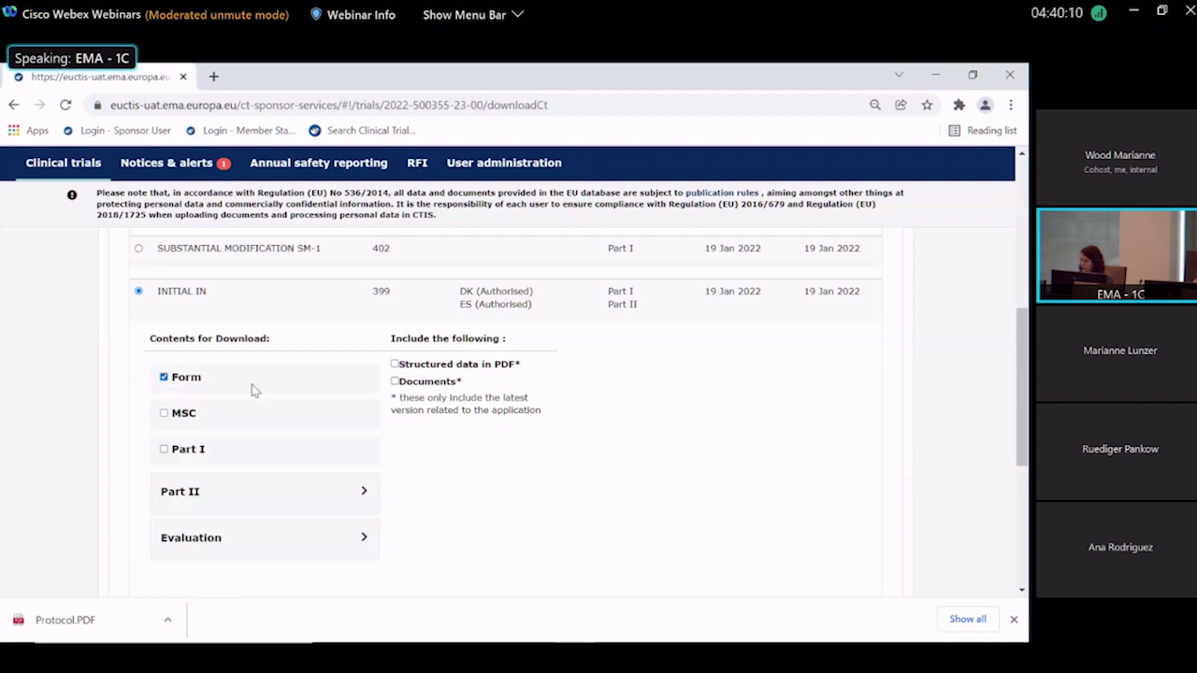
{"action": "left_click", "coordinate": [165, 413]}
{"action": "scroll", "coordinate": [271, 430], "scroll_direction": "down", "scroll_amount": 1}
{"action": "left_click", "coordinate": [294, 394]}
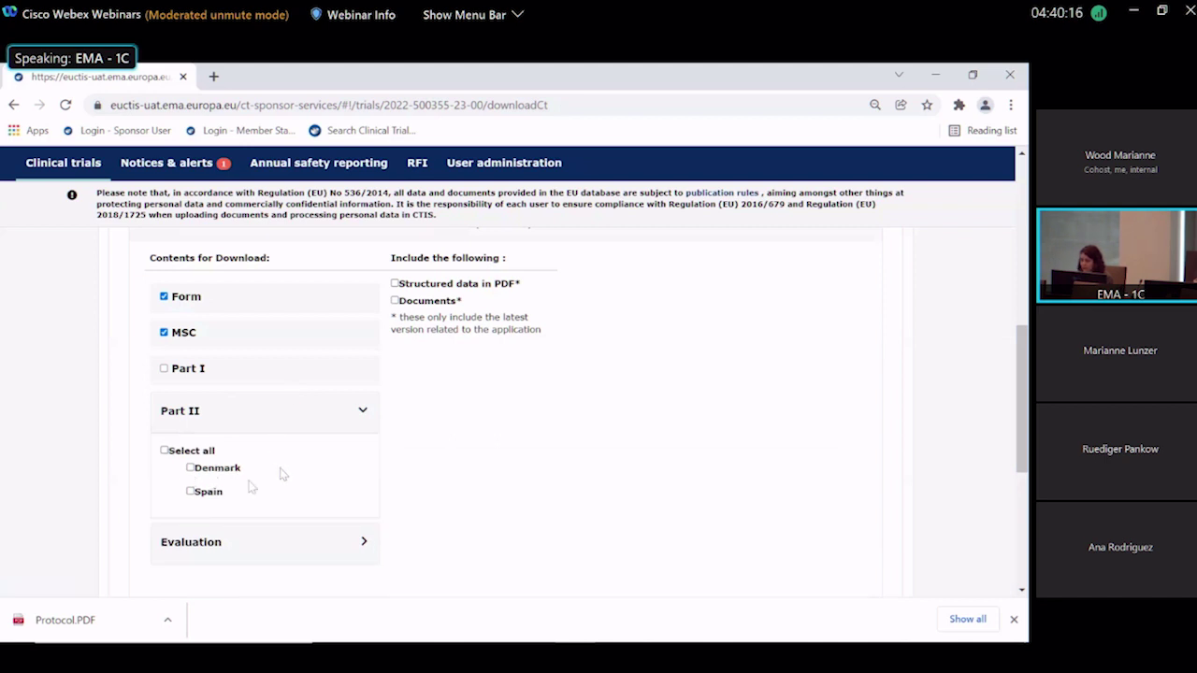
{"action": "left_click", "coordinate": [191, 472]}
Step: Add Part I, all evaluation items and structured data in PDF to the download
{"action": "scroll", "coordinate": [271, 426], "scroll_direction": "down", "scroll_amount": 1}
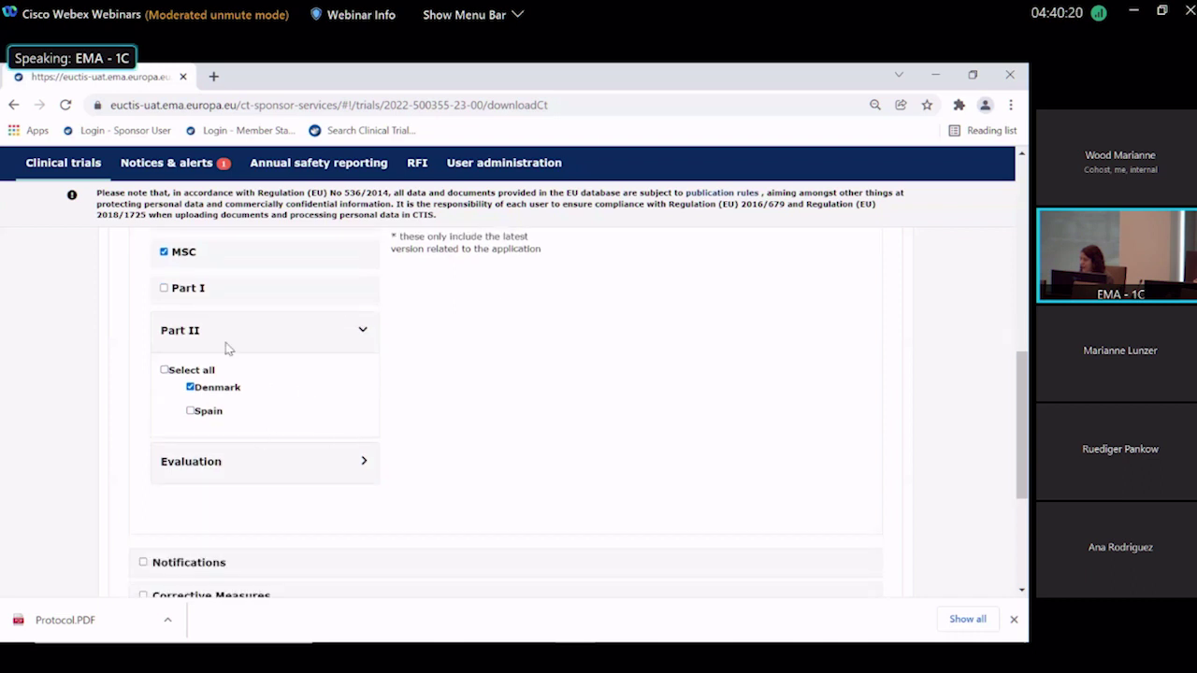
{"action": "left_click", "coordinate": [163, 290]}
{"action": "left_click", "coordinate": [209, 468]}
{"action": "scroll", "coordinate": [272, 411], "scroll_direction": "down", "scroll_amount": 1}
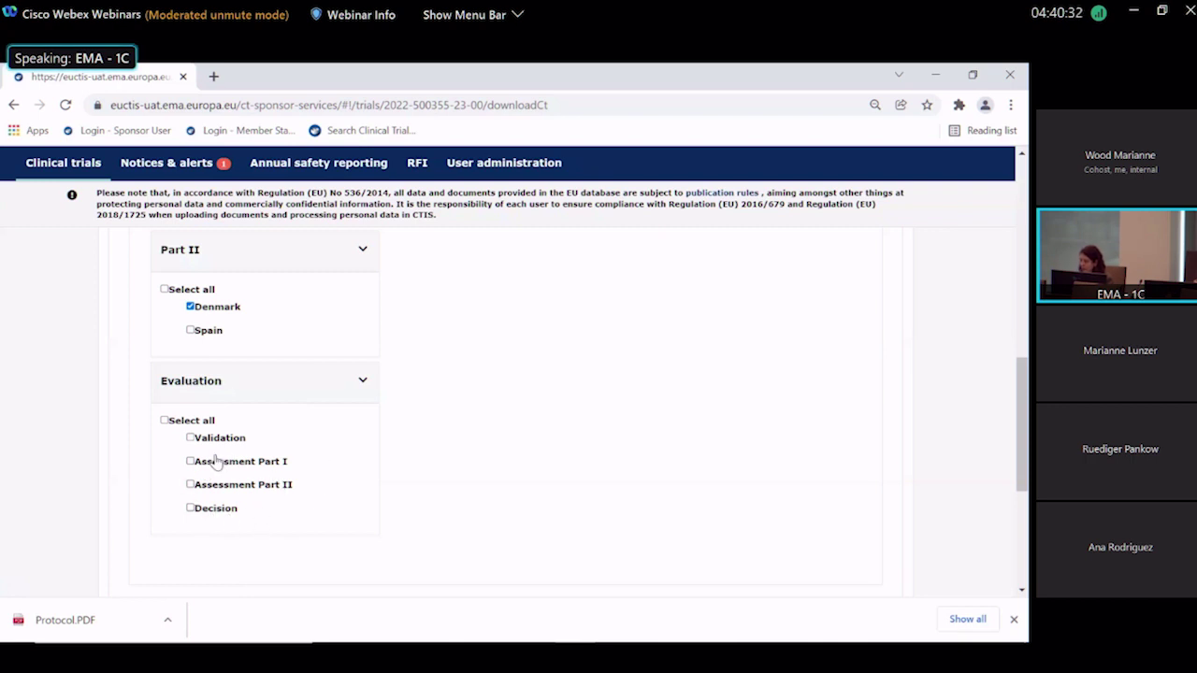
{"action": "left_click", "coordinate": [165, 421]}
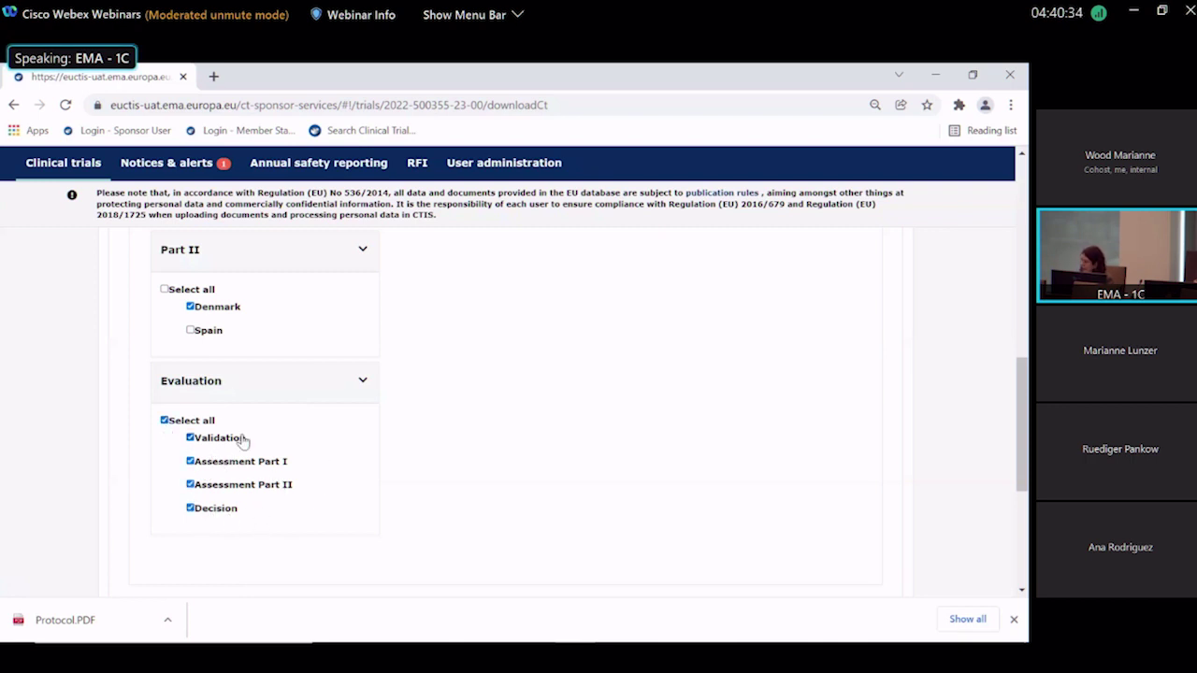
{"action": "scroll", "coordinate": [315, 427], "scroll_direction": "down", "scroll_amount": 2}
{"action": "scroll", "coordinate": [340, 424], "scroll_direction": "up", "scroll_amount": 5}
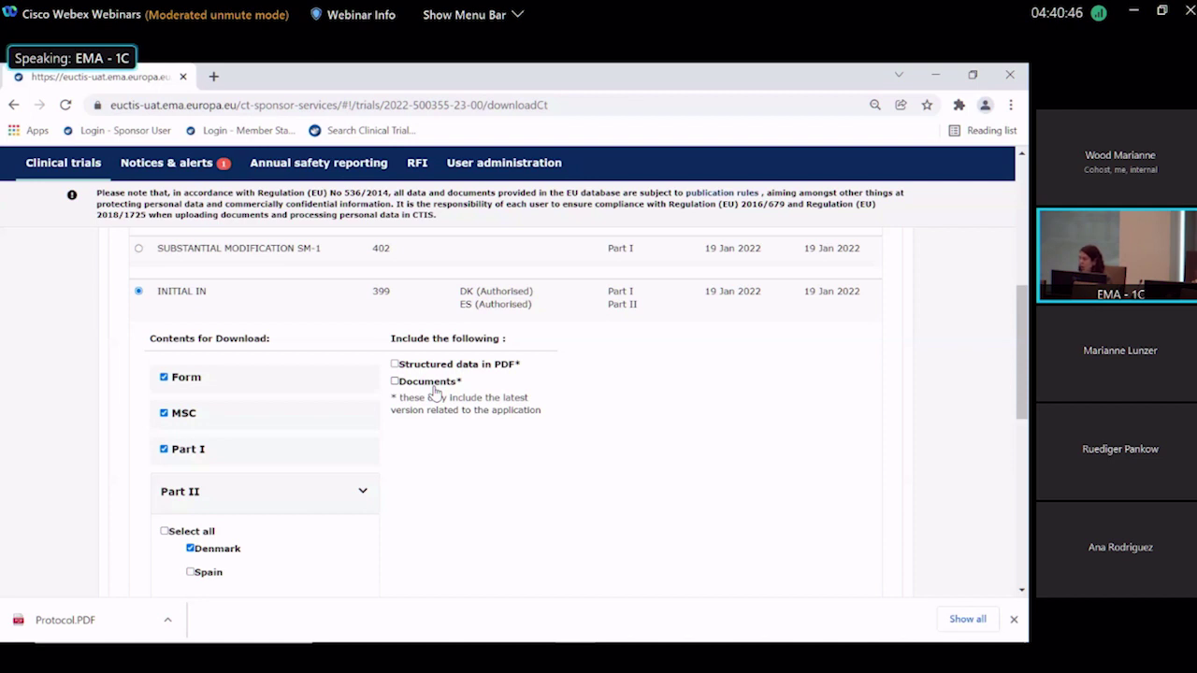
{"action": "left_click", "coordinate": [399, 367]}
{"action": "scroll", "coordinate": [534, 421], "scroll_direction": "up", "scroll_amount": 3}
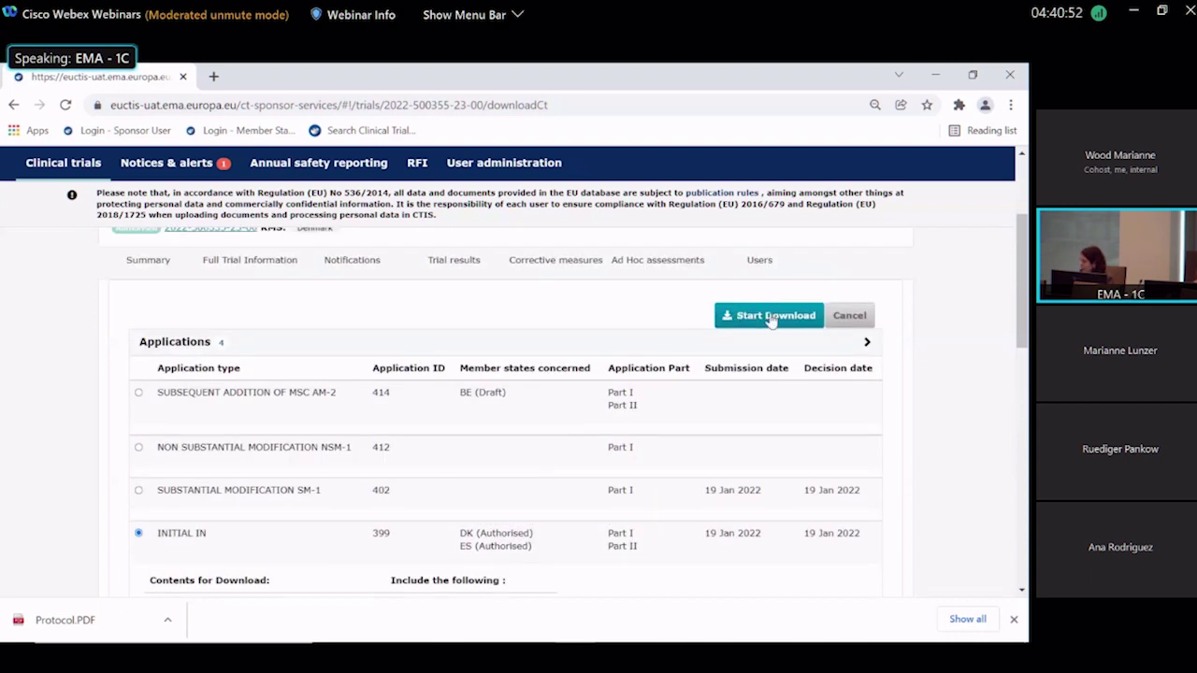
{"action": "left_click", "coordinate": [772, 318]}
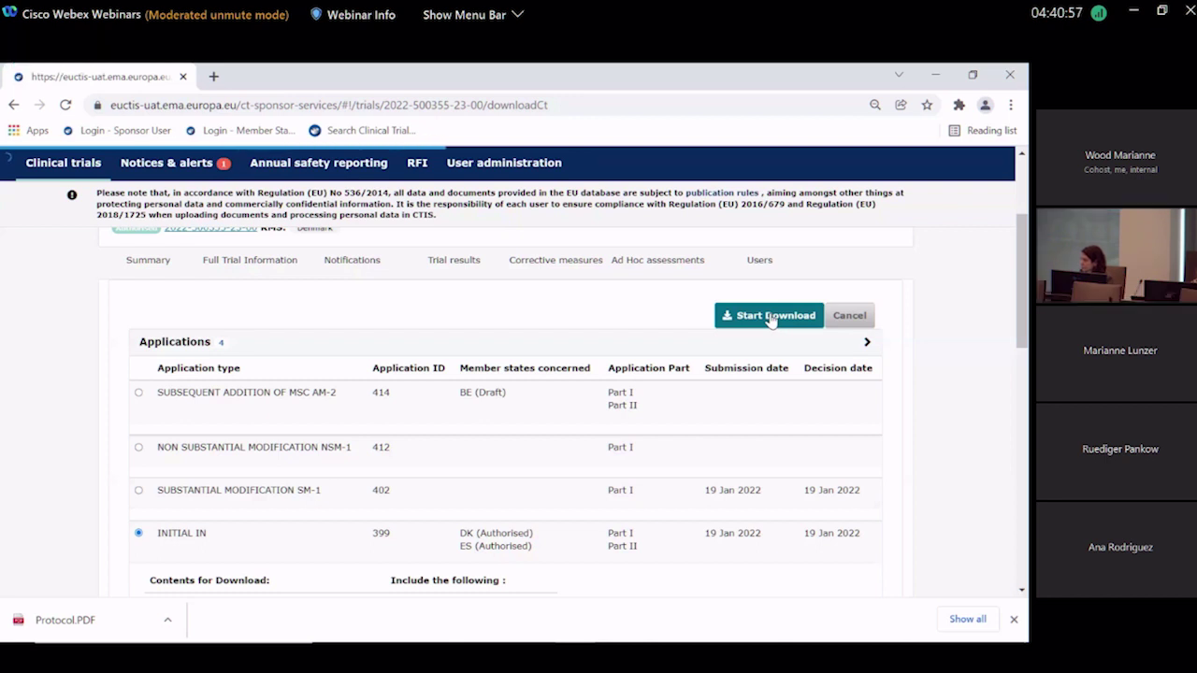
{"action": "left_click", "coordinate": [114, 619]}
{"action": "left_click", "coordinate": [786, 115]}
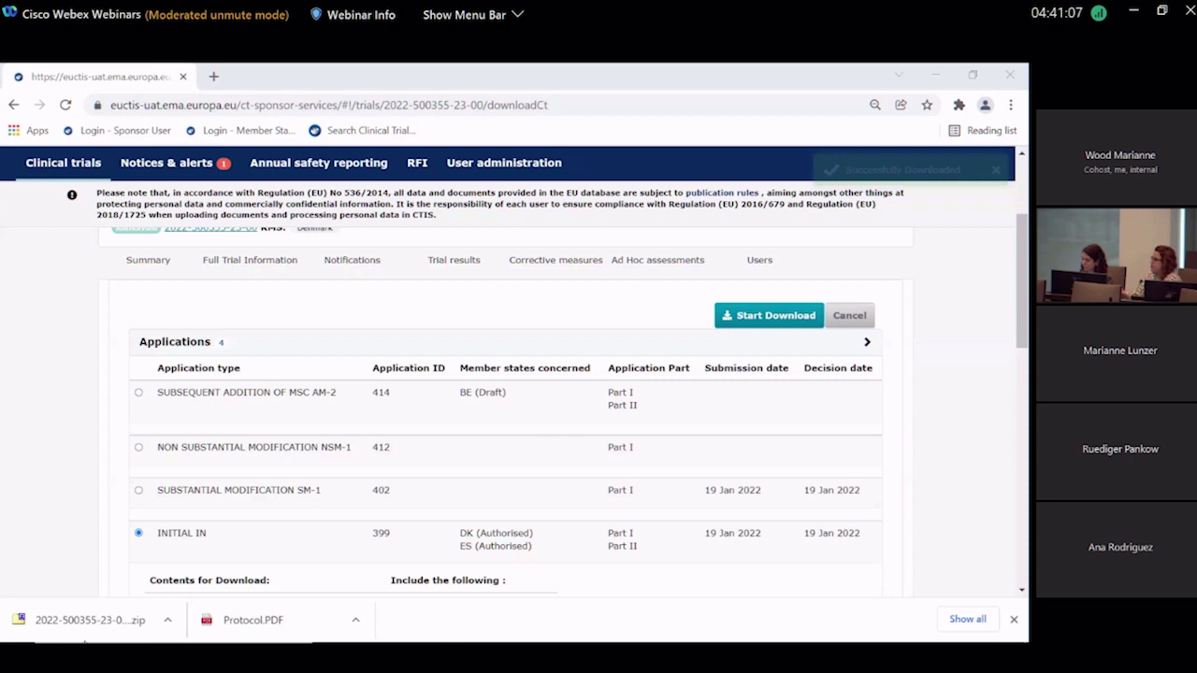
{"action": "right_click", "coordinate": [98, 623]}
{"action": "key", "text": "Escape"}
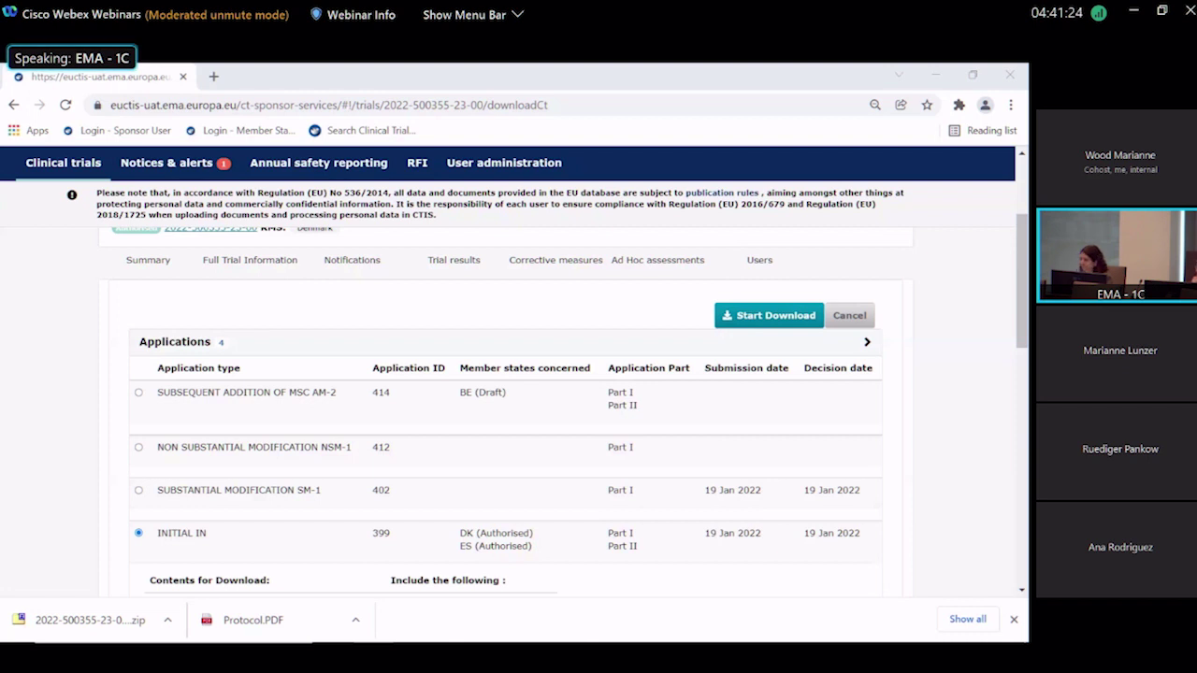
Step: Maximize Explorer and browse 01-application-initial-399 > 01-form > 02-publication-deferrals to the Deferrals PDF
{"action": "left_click_drag", "start_coordinate": [681, 179], "coordinate": [401, 122]}
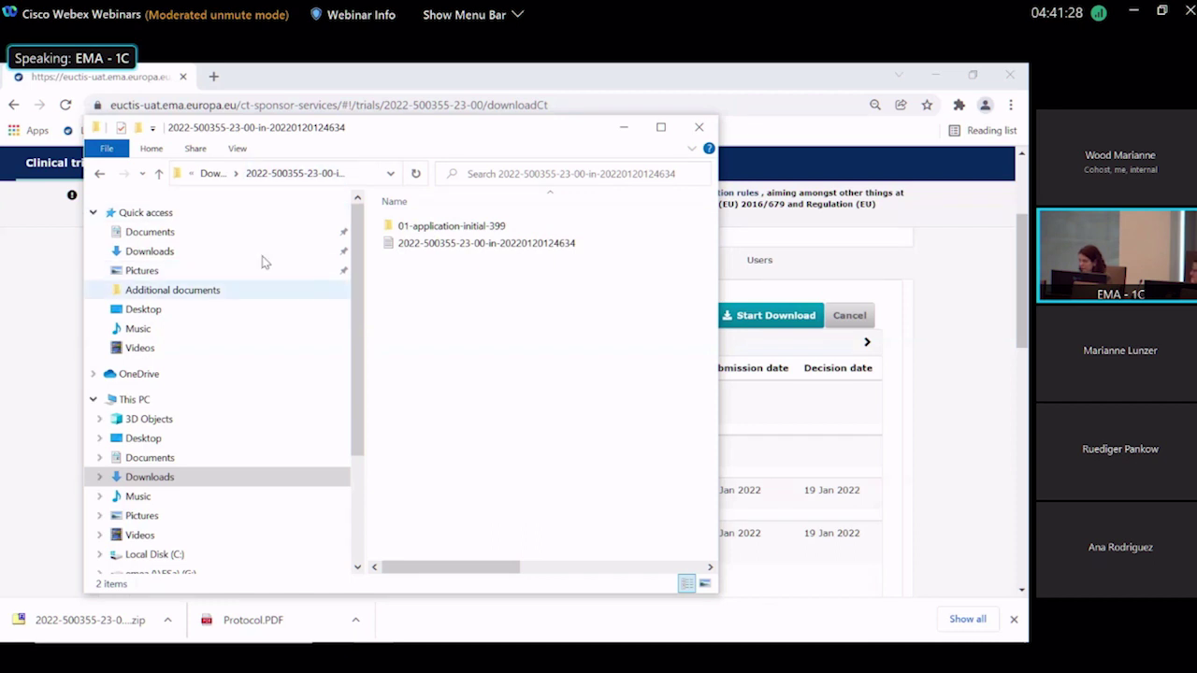
{"action": "left_click", "coordinate": [660, 126]}
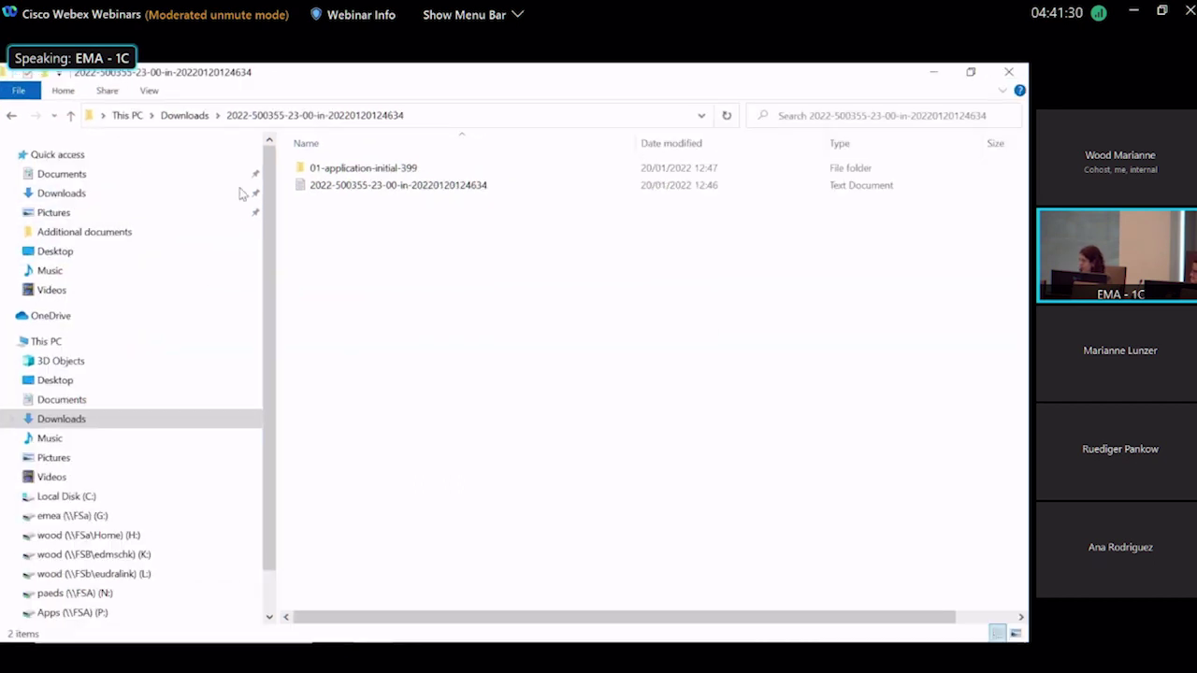
{"action": "double_click", "coordinate": [372, 174]}
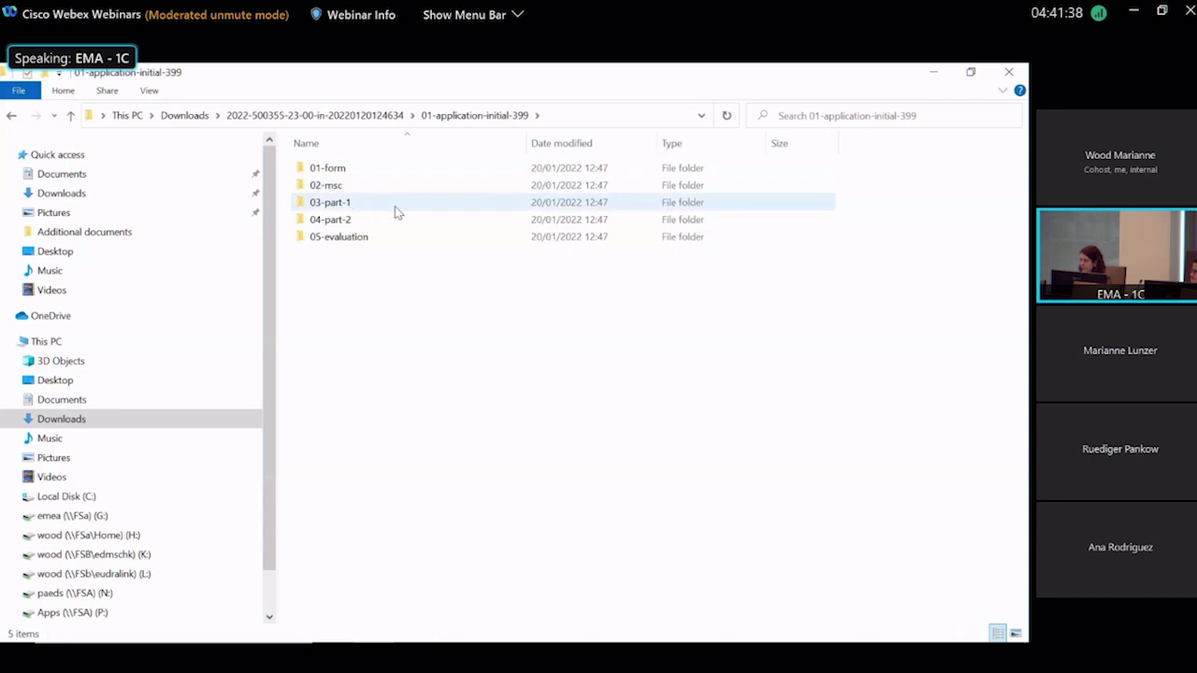
{"action": "double_click", "coordinate": [358, 169]}
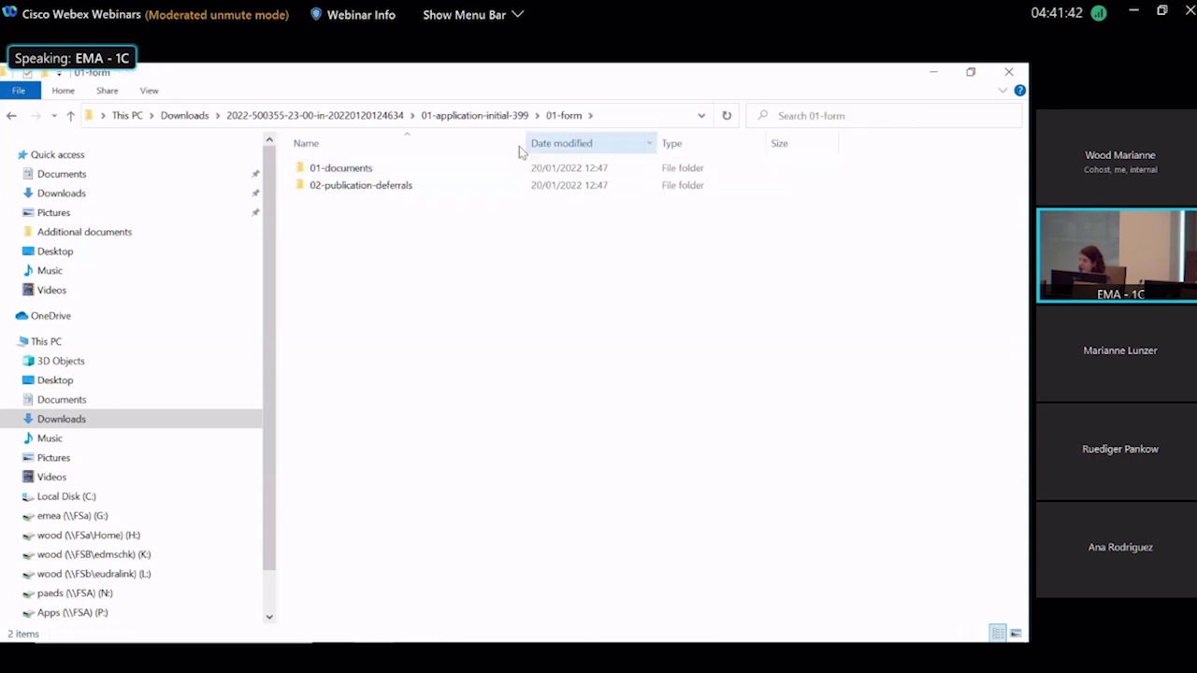
{"action": "double_click", "coordinate": [375, 170]}
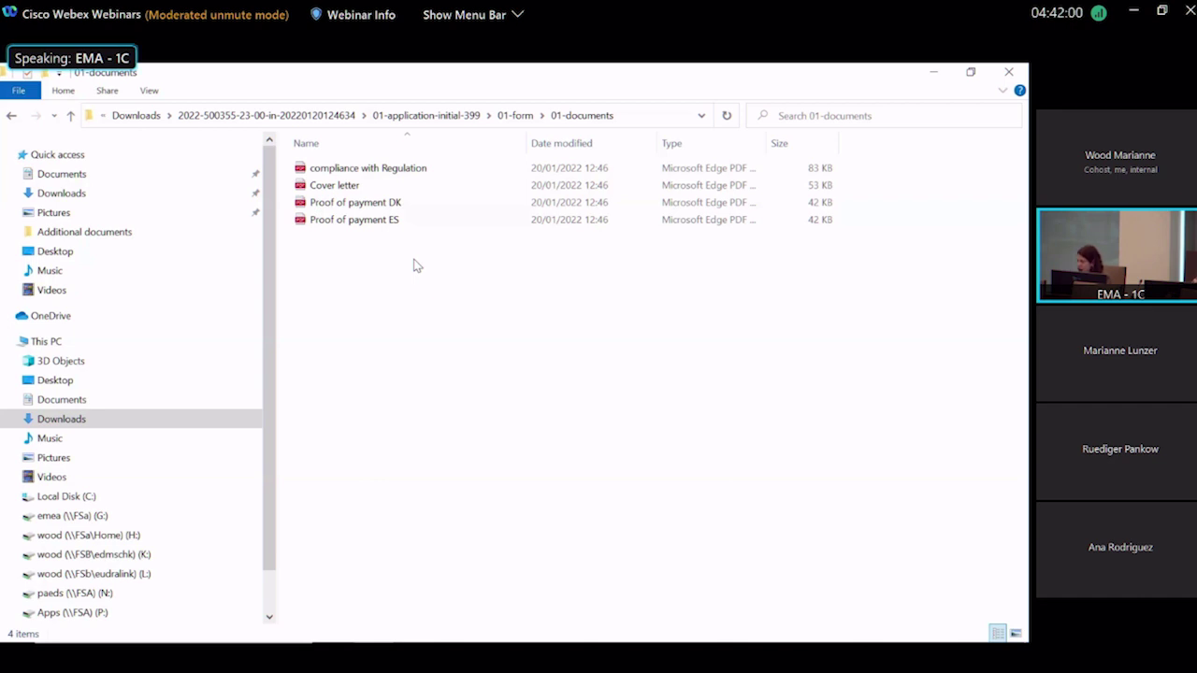
{"action": "left_click", "coordinate": [515, 115]}
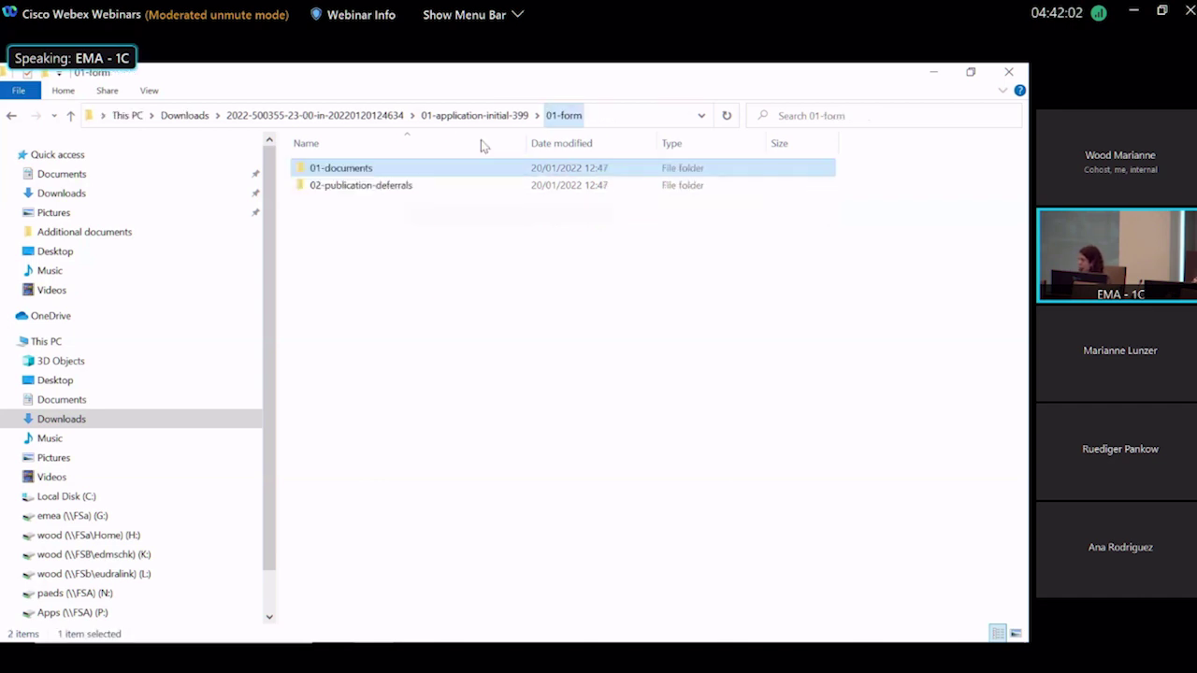
{"action": "double_click", "coordinate": [374, 196]}
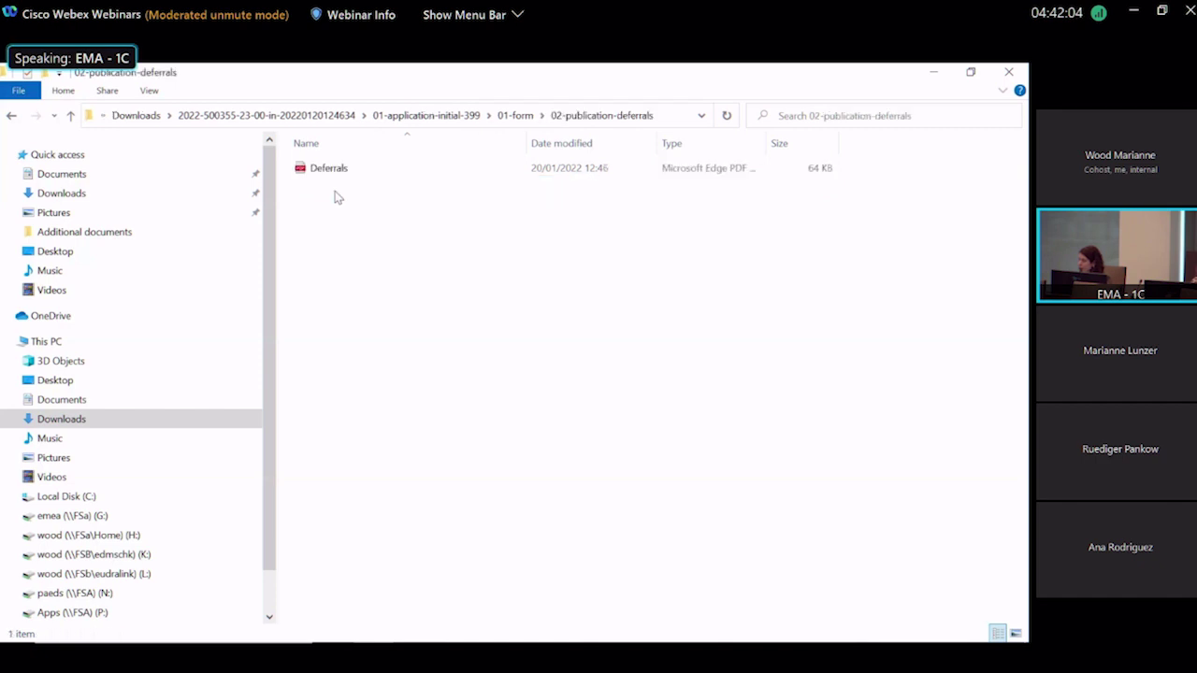
{"action": "left_click", "coordinate": [324, 174]}
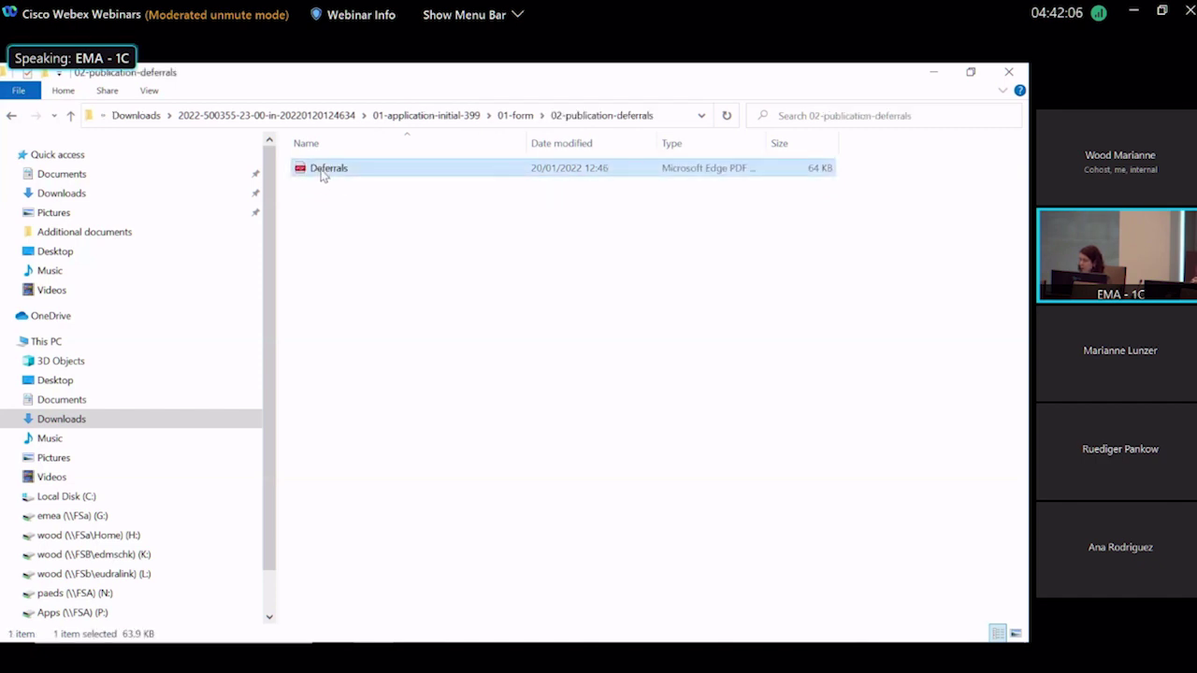
Step: Open Deferrals.pdf in Edge, read page 2's Publication deferrals (Category 1), then close it
{"action": "double_click", "coordinate": [324, 174]}
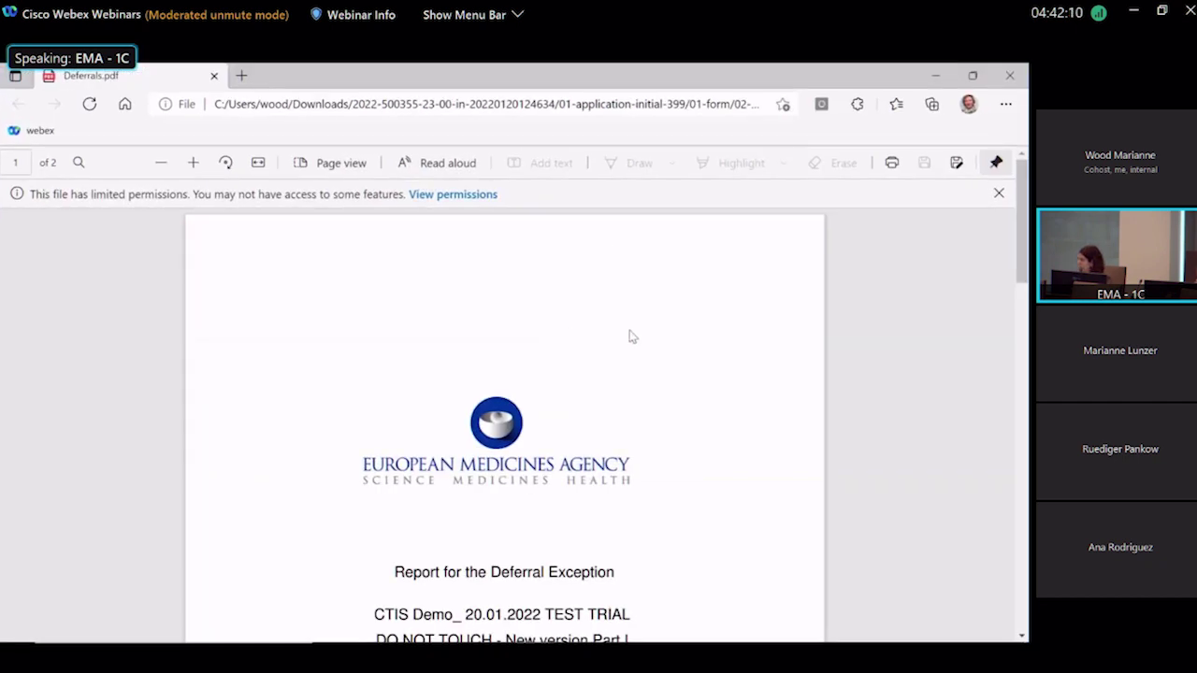
{"action": "scroll", "coordinate": [673, 437], "scroll_direction": "down", "scroll_amount": 5}
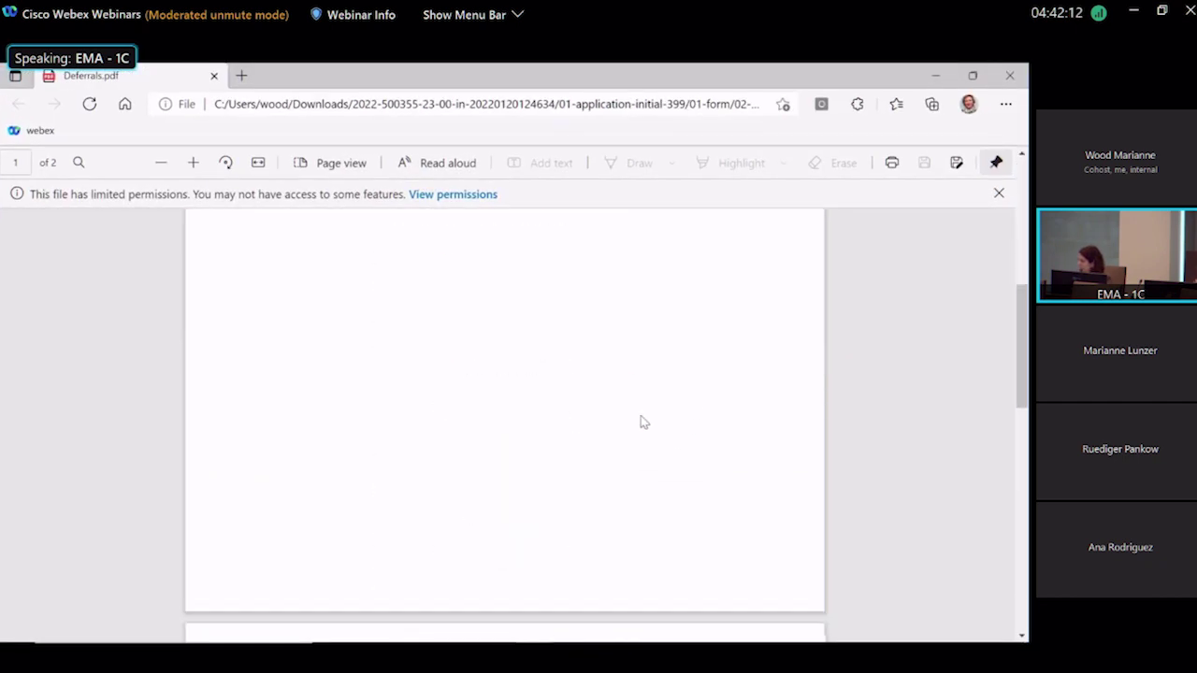
{"action": "scroll", "coordinate": [643, 422], "scroll_direction": "down", "scroll_amount": 7}
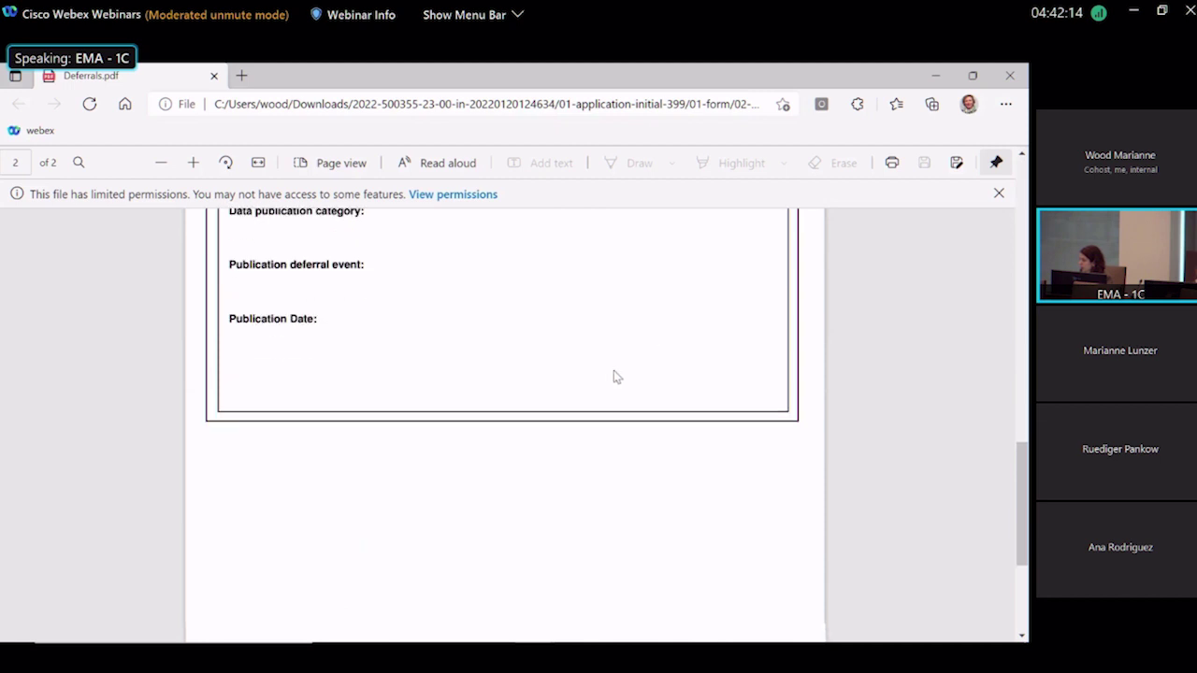
{"action": "scroll", "coordinate": [613, 370], "scroll_direction": "down", "scroll_amount": 3}
{"action": "scroll", "coordinate": [619, 367], "scroll_direction": "up", "scroll_amount": 5}
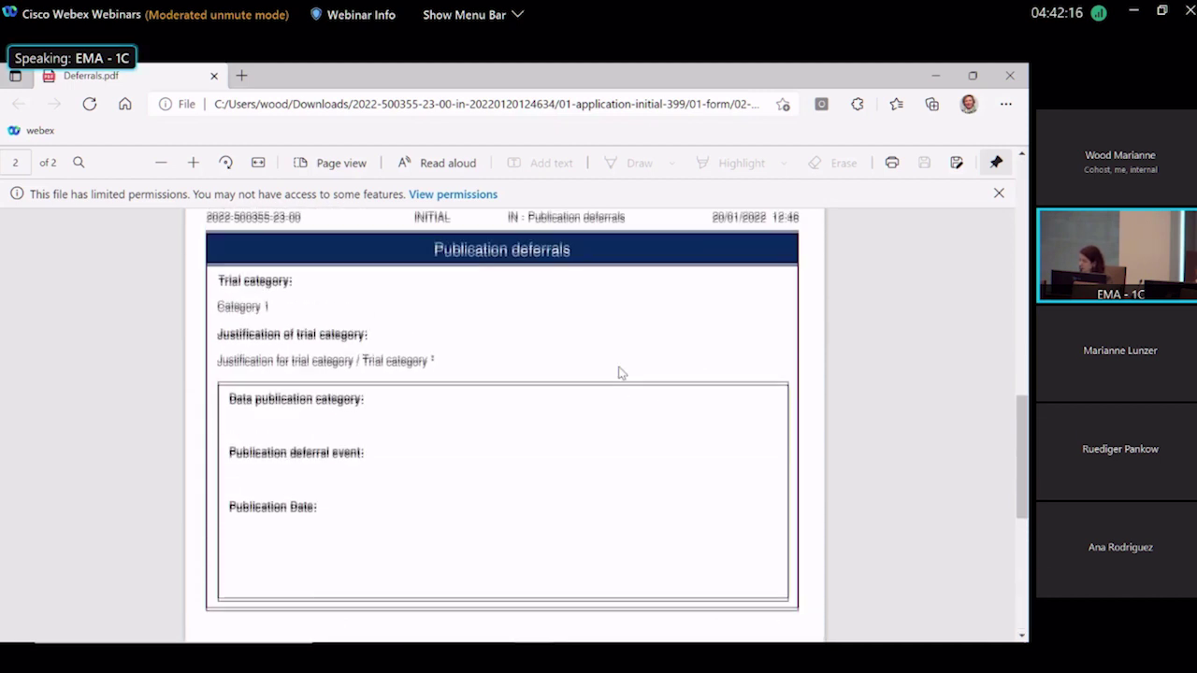
{"action": "scroll", "coordinate": [619, 371], "scroll_direction": "up", "scroll_amount": 2}
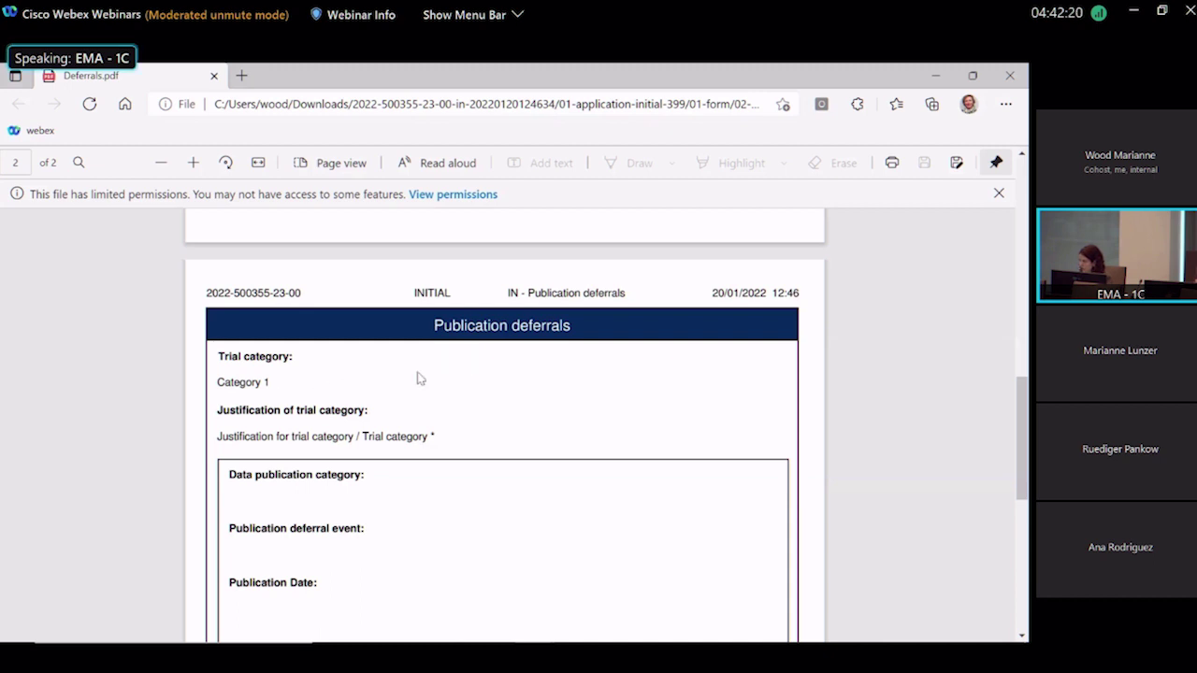
{"action": "scroll", "coordinate": [425, 369], "scroll_direction": "down", "scroll_amount": 3}
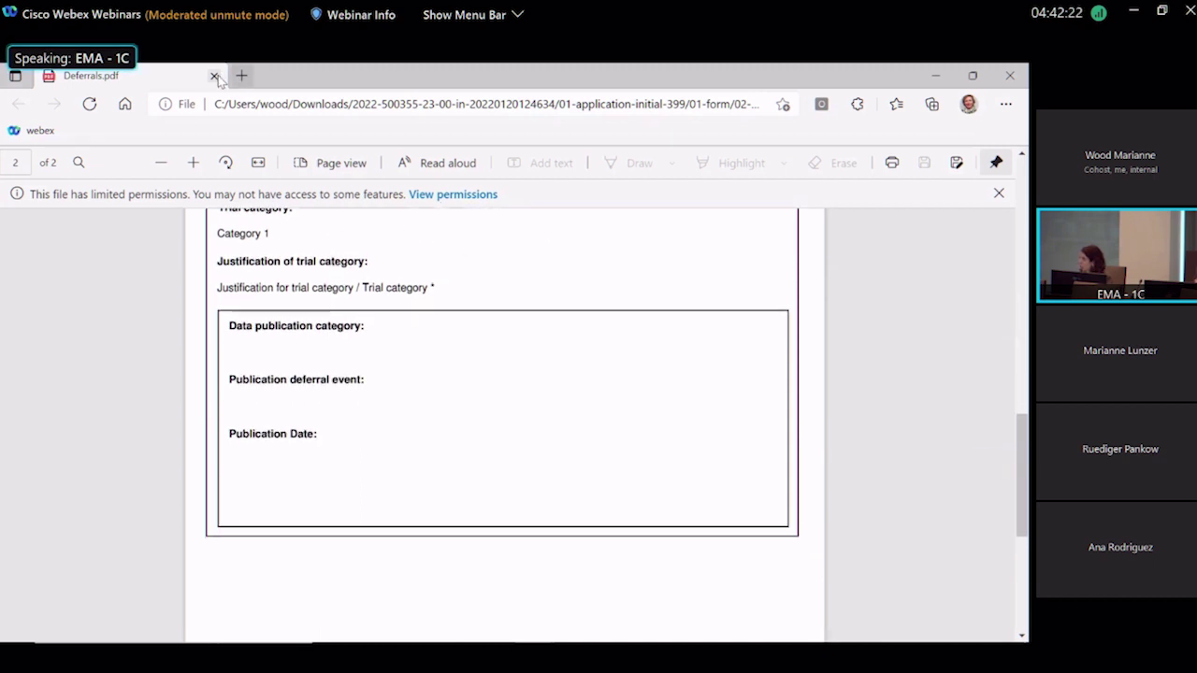
{"action": "left_click", "coordinate": [214, 76]}
Step: Open the INITIAL-msc PDF from 02-msc, scroll through its Member states table, then close it
{"action": "left_click", "coordinate": [516, 116]}
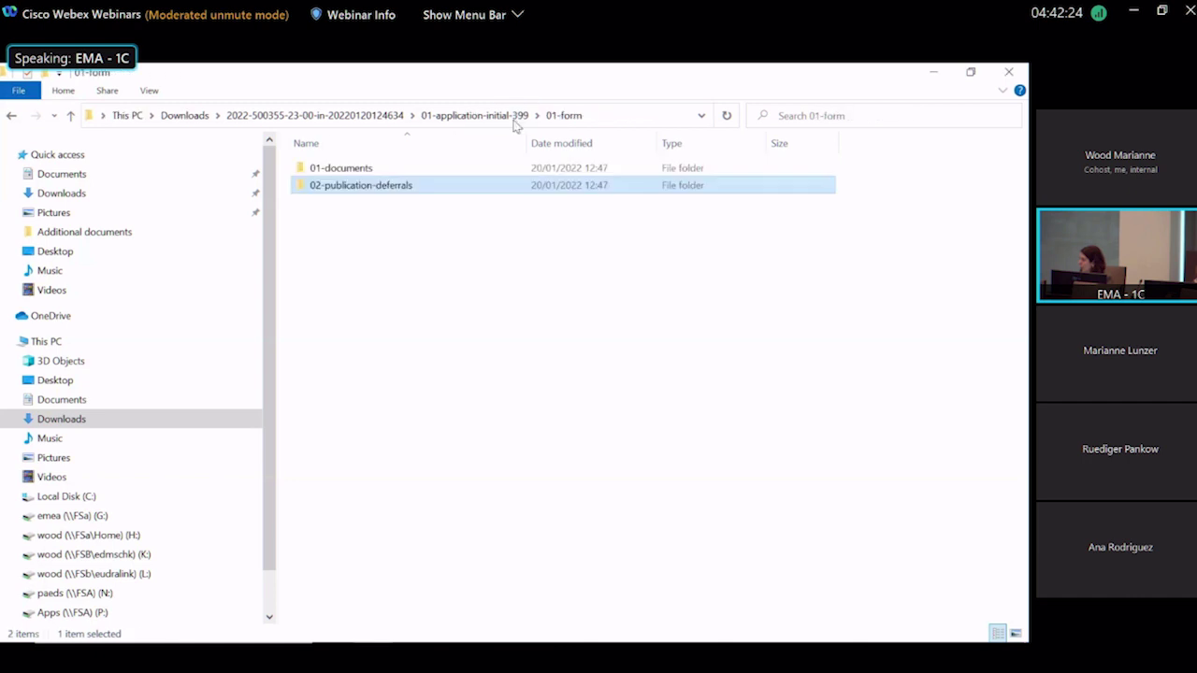
{"action": "left_click", "coordinate": [514, 116]}
{"action": "double_click", "coordinate": [329, 187]}
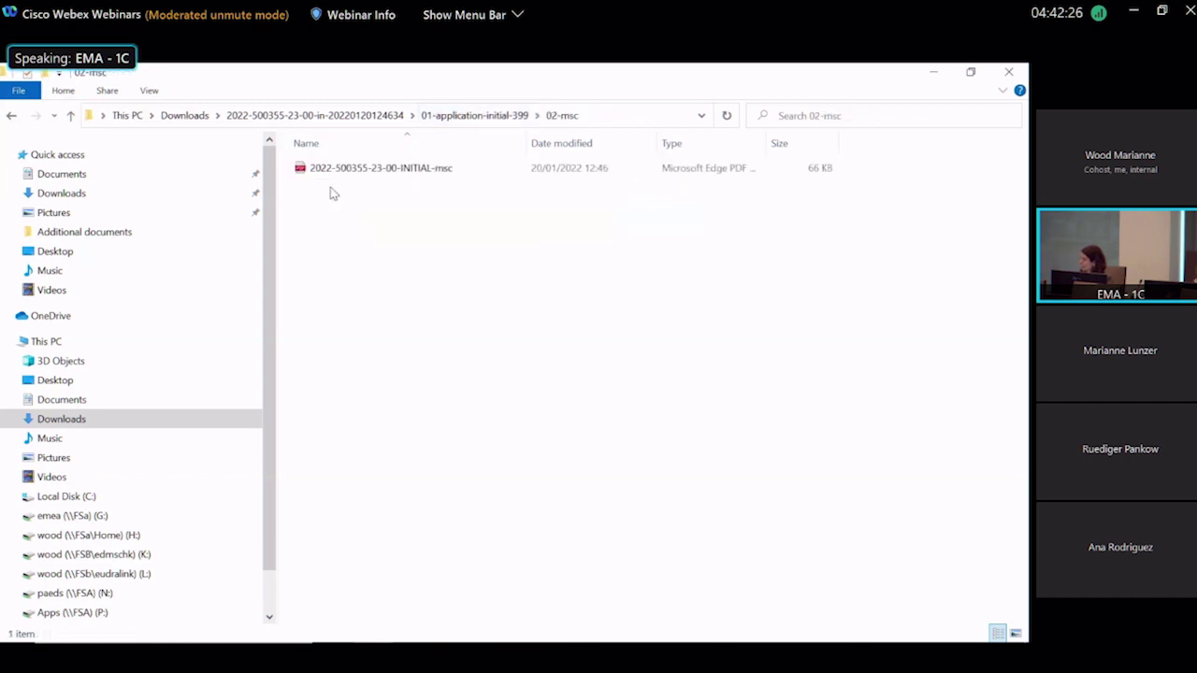
{"action": "left_click", "coordinate": [381, 170]}
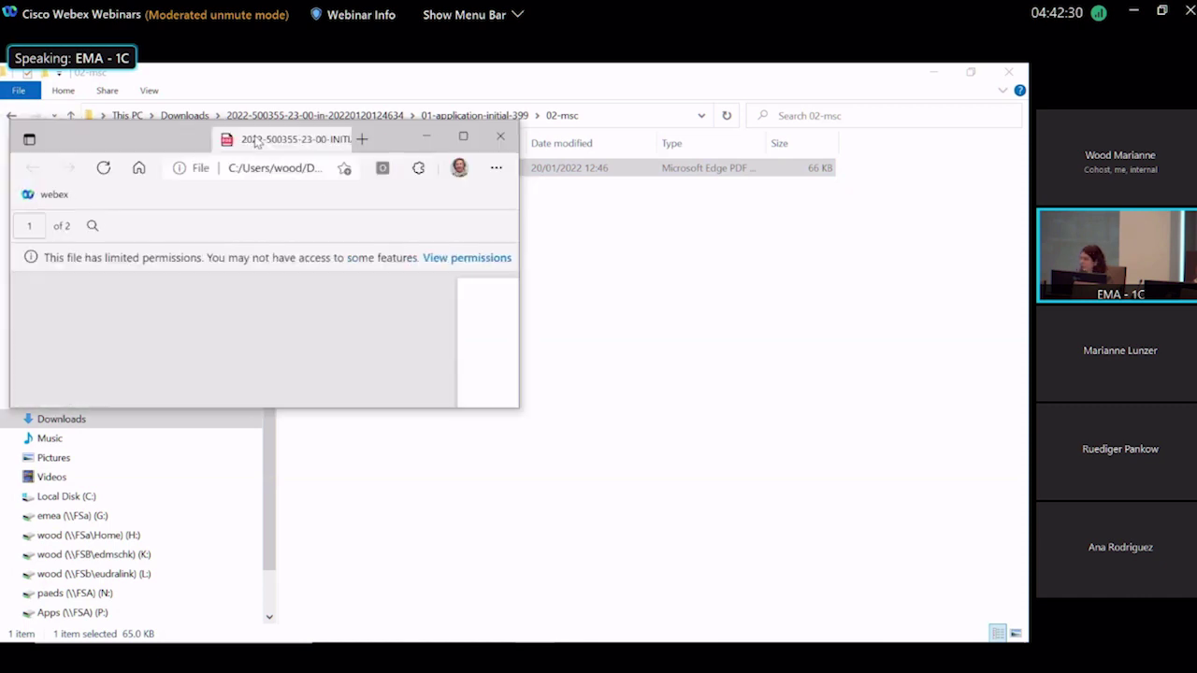
{"action": "scroll", "coordinate": [584, 374], "scroll_direction": "down", "scroll_amount": 9}
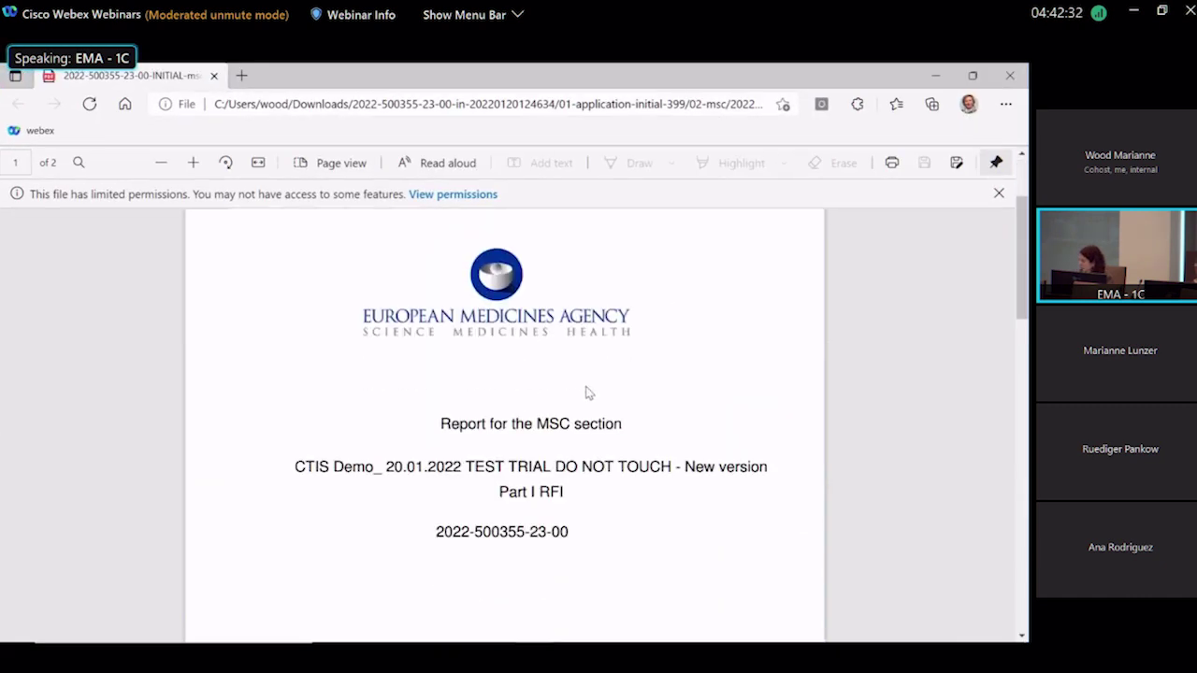
{"action": "scroll", "coordinate": [581, 401], "scroll_direction": "down", "scroll_amount": 1}
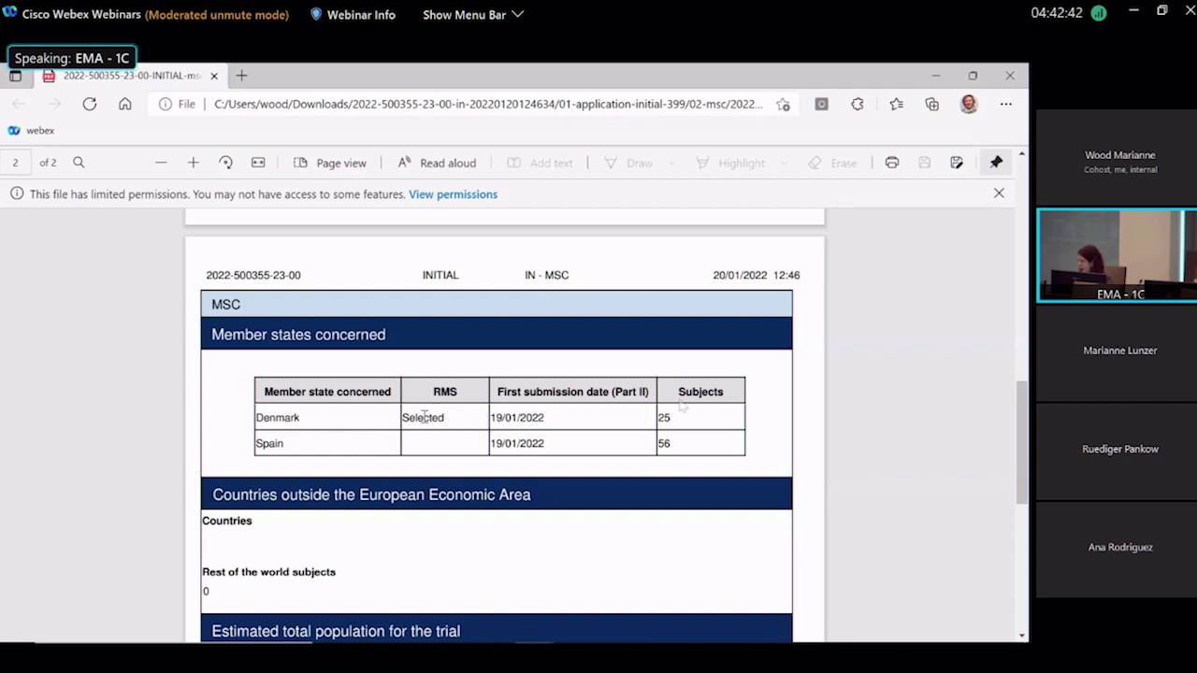
{"action": "scroll", "coordinate": [692, 435], "scroll_direction": "down", "scroll_amount": 3}
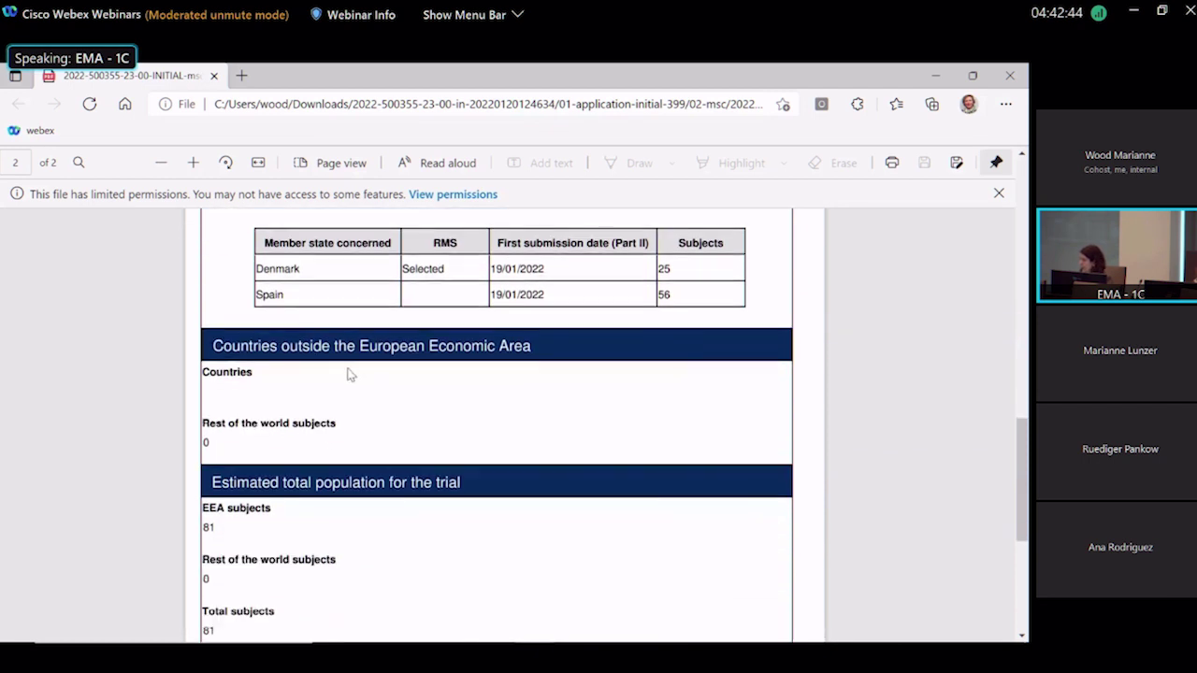
{"action": "scroll", "coordinate": [513, 353], "scroll_direction": "down", "scroll_amount": 2}
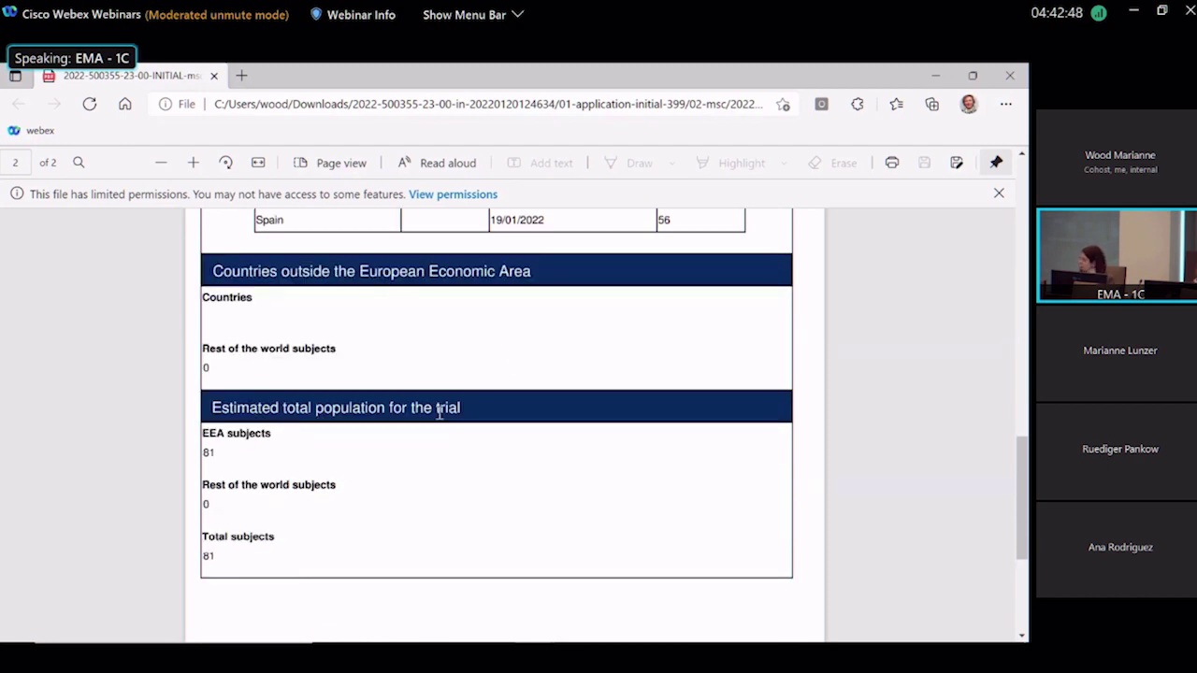
{"action": "left_click", "coordinate": [1011, 77]}
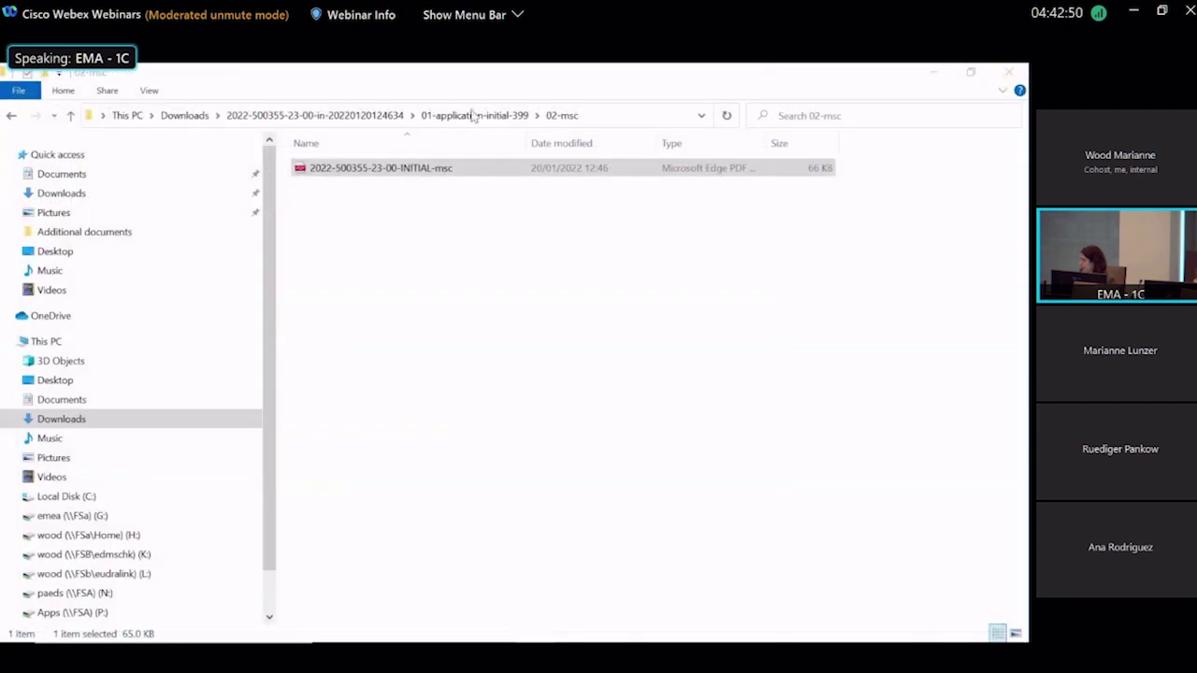
Step: Navigate from the trial folder to 05-evaluation > 02-assessment-part-1 > 02-rfi-1
{"action": "left_click", "coordinate": [472, 116]}
{"action": "left_click", "coordinate": [346, 116]}
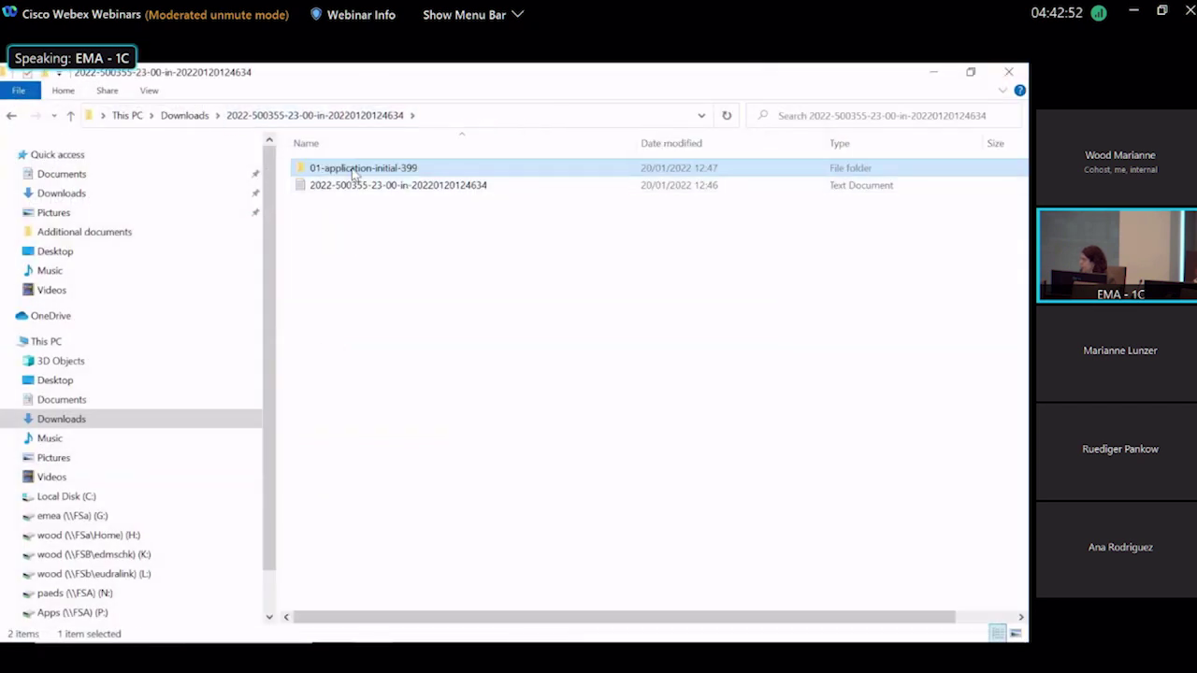
{"action": "double_click", "coordinate": [355, 168]}
{"action": "double_click", "coordinate": [348, 238]}
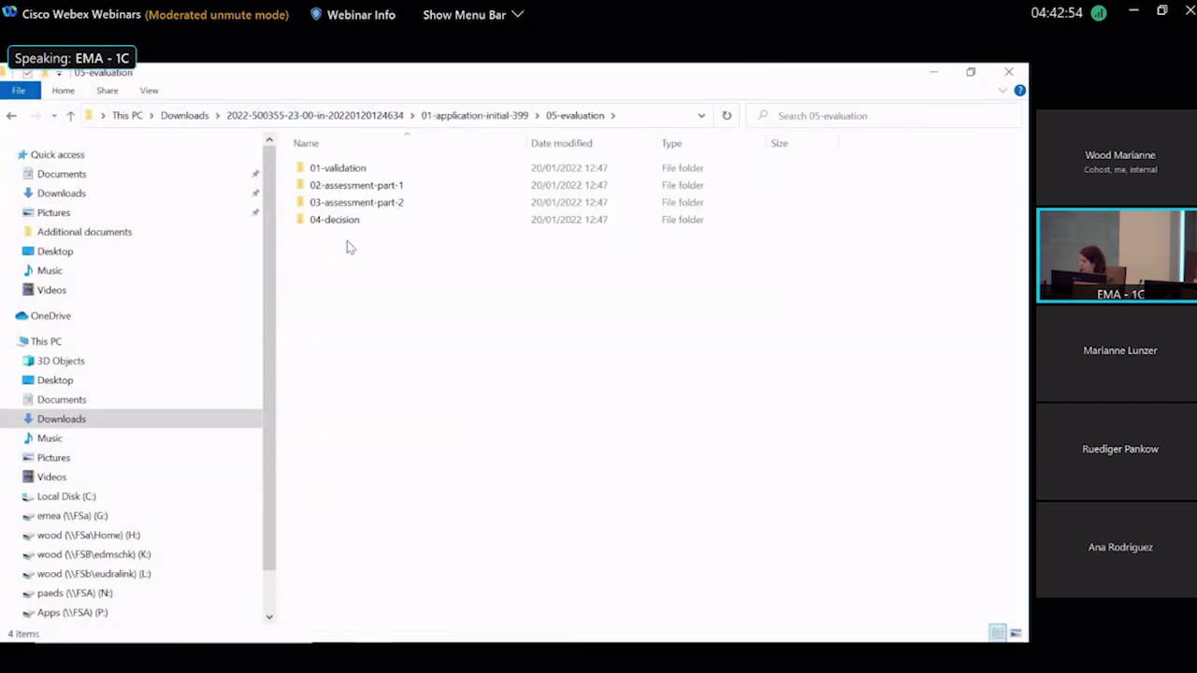
{"action": "double_click", "coordinate": [374, 187]}
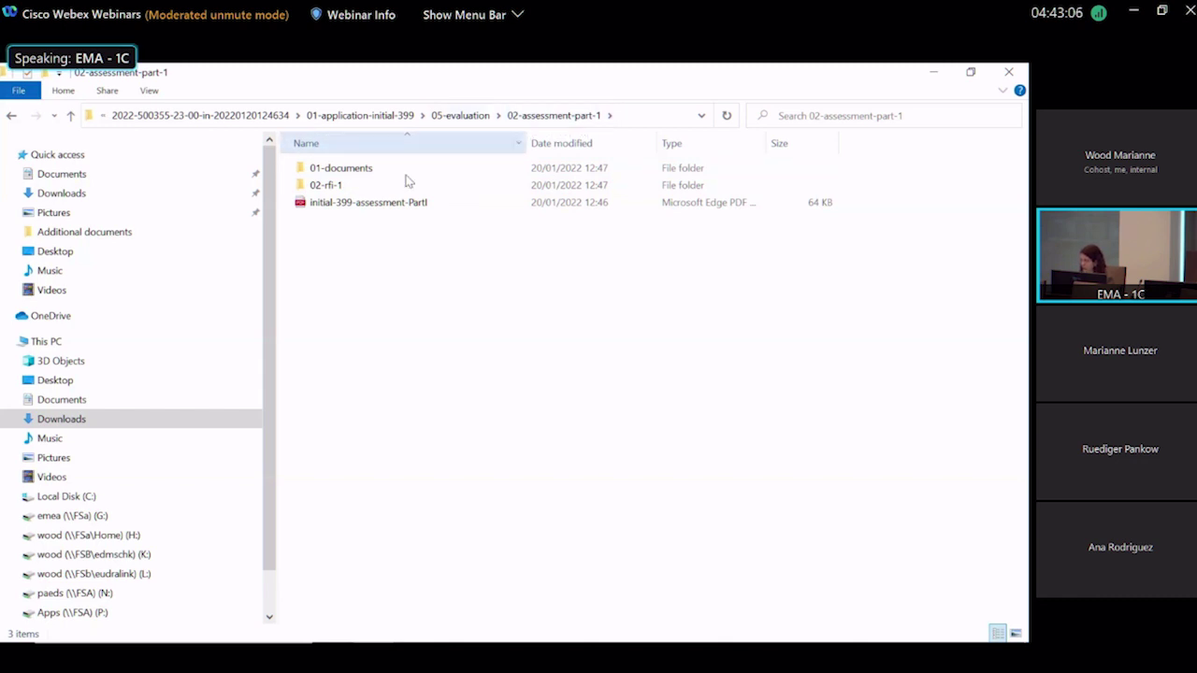
{"action": "double_click", "coordinate": [325, 187]}
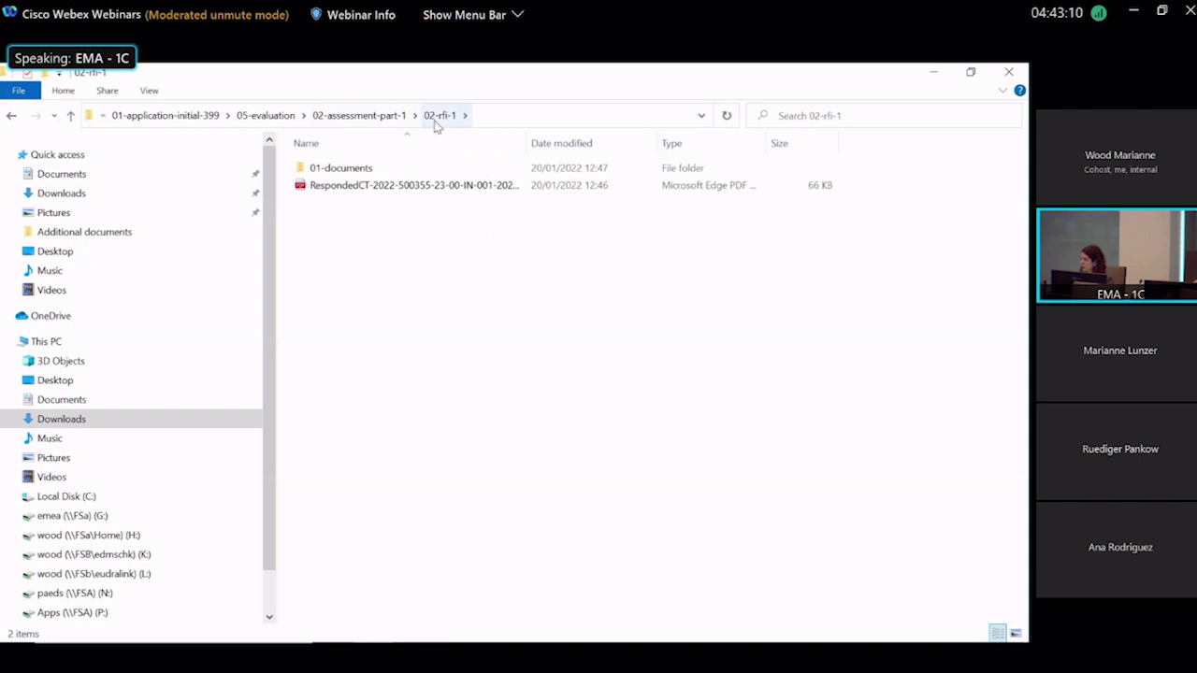
Step: Read all three pages of the RespondedCT RFI report, Denmark's request and the sponsor's response, then close it
{"action": "double_click", "coordinate": [400, 194]}
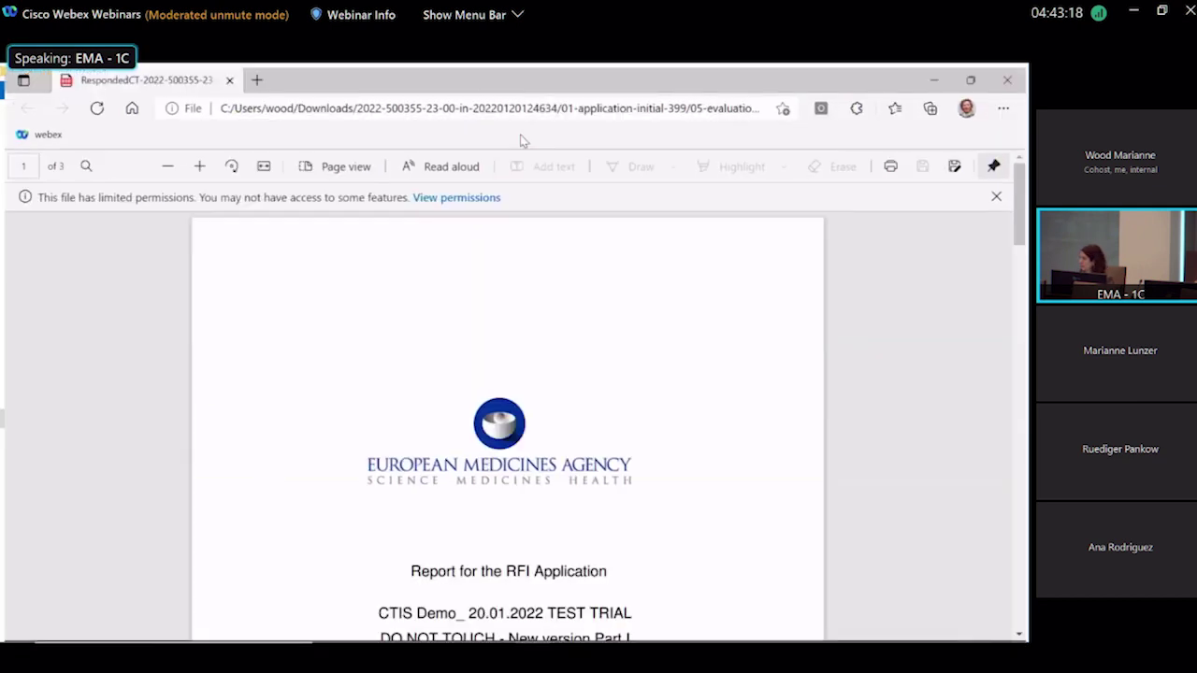
{"action": "scroll", "coordinate": [453, 451], "scroll_direction": "down", "scroll_amount": 10}
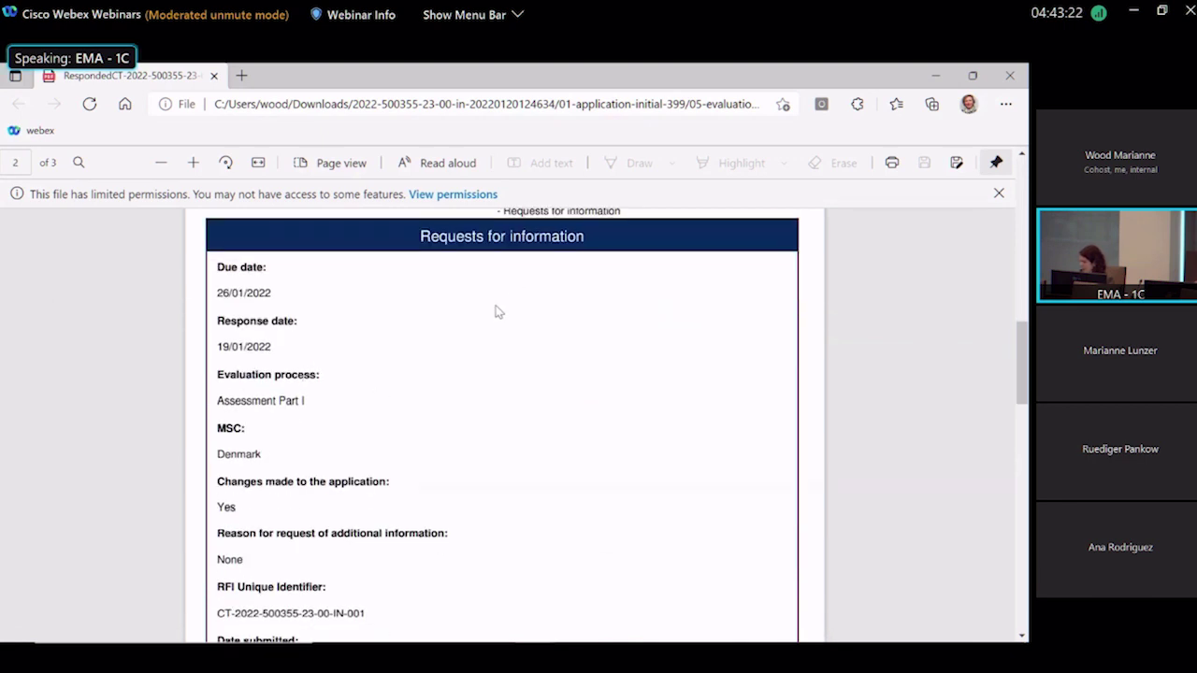
{"action": "scroll", "coordinate": [495, 311], "scroll_direction": "down", "scroll_amount": 1}
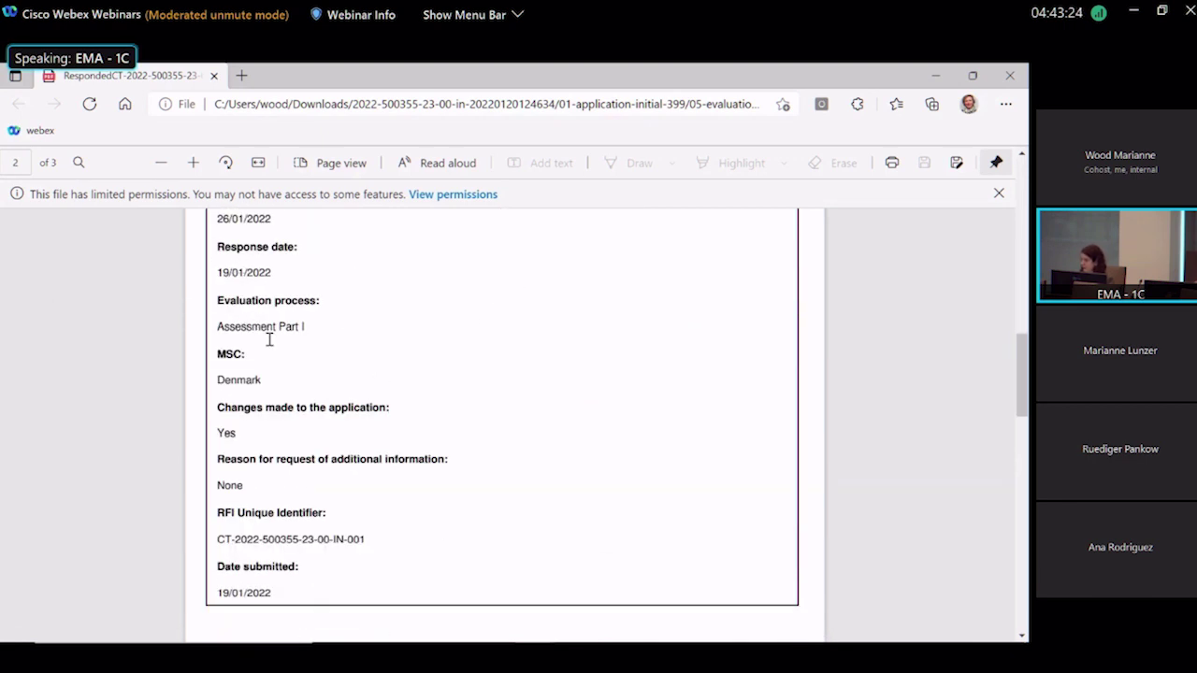
{"action": "scroll", "coordinate": [383, 393], "scroll_direction": "down", "scroll_amount": 6}
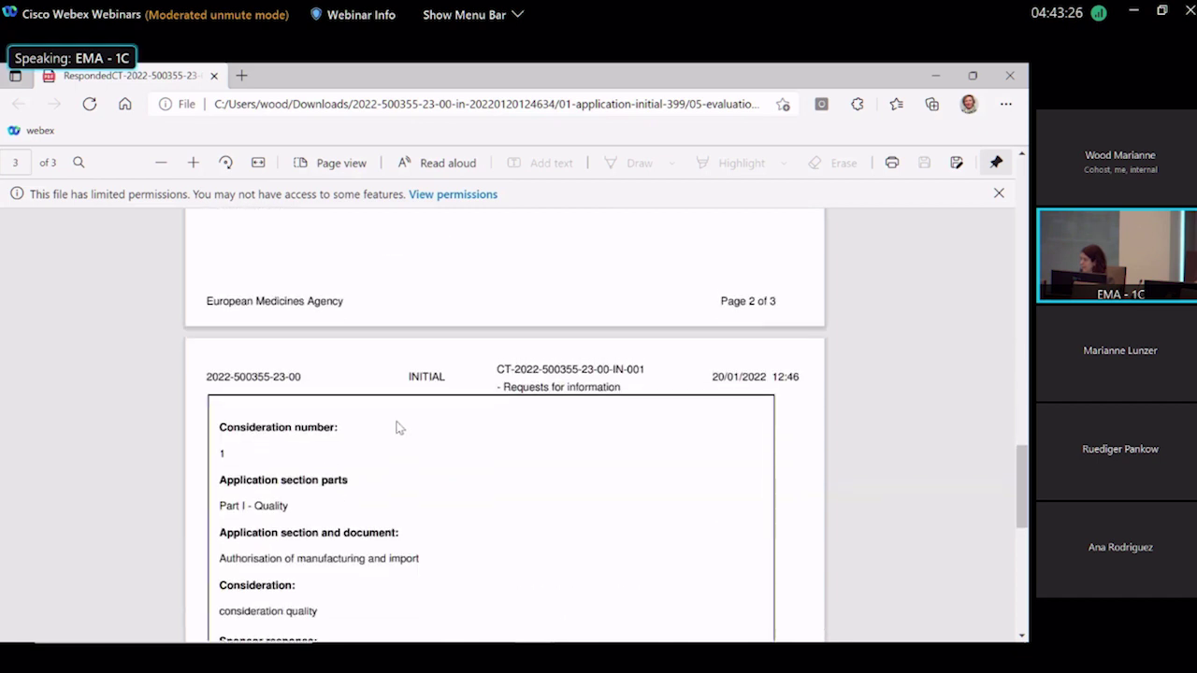
{"action": "scroll", "coordinate": [399, 428], "scroll_direction": "down", "scroll_amount": 1}
{"action": "scroll", "coordinate": [389, 337], "scroll_direction": "down", "scroll_amount": 2}
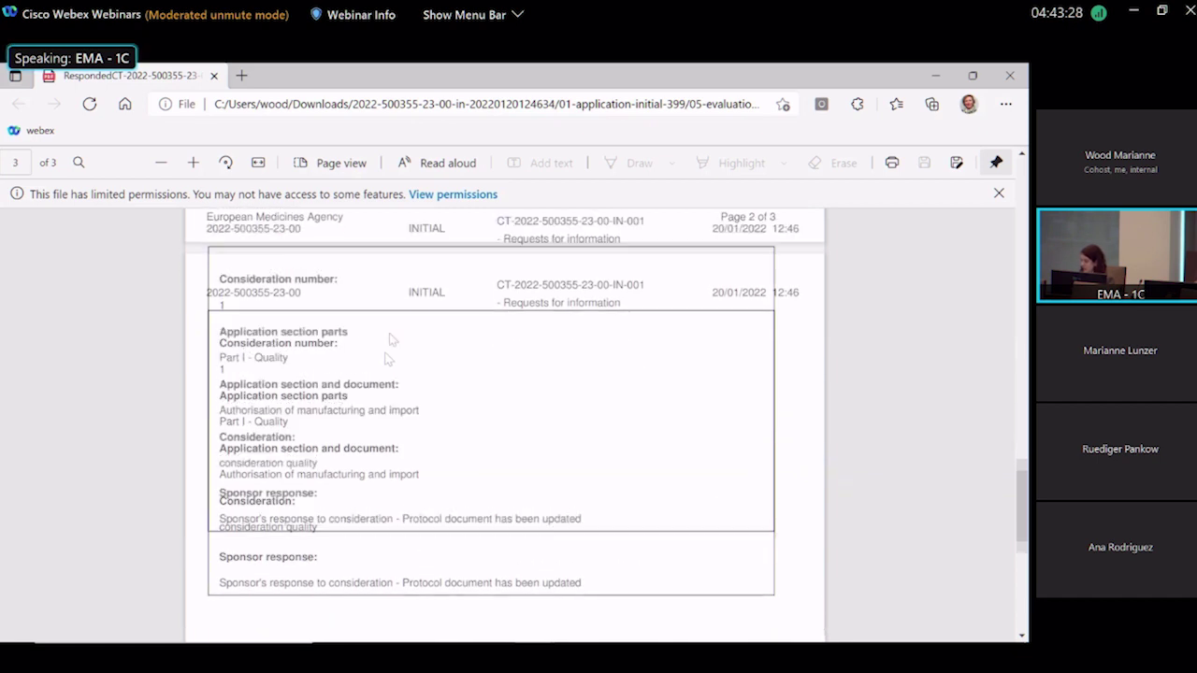
{"action": "scroll", "coordinate": [384, 420], "scroll_direction": "down", "scroll_amount": 4}
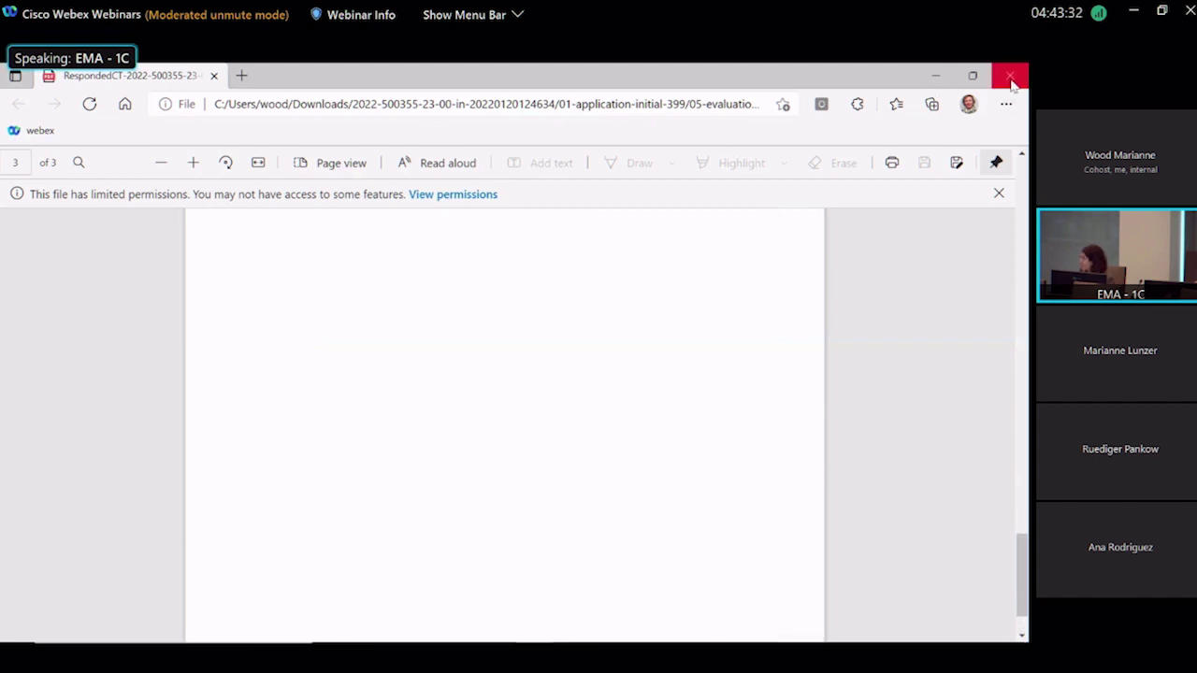
{"action": "left_click", "coordinate": [1010, 75]}
Step: Browse the five RFI PDFs in 01-documents, then return via 02-rfi-1 and 02-assessment-part-1 to 05-evaluation
{"action": "double_click", "coordinate": [363, 169]}
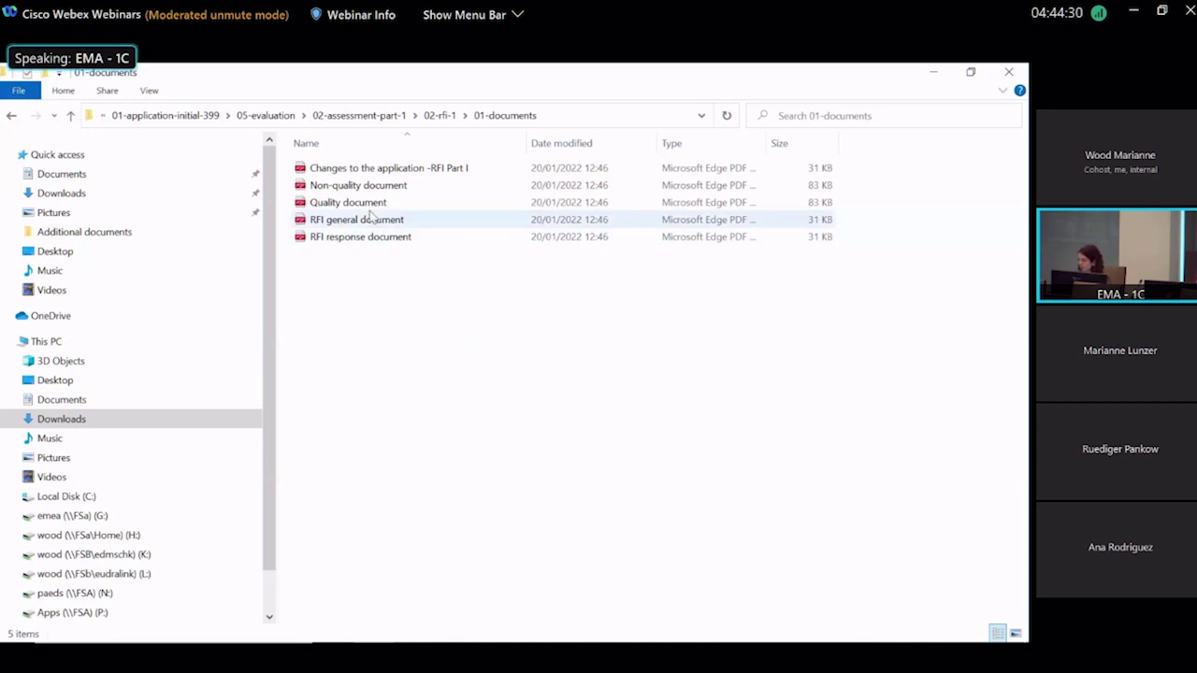
{"action": "left_click", "coordinate": [444, 116]}
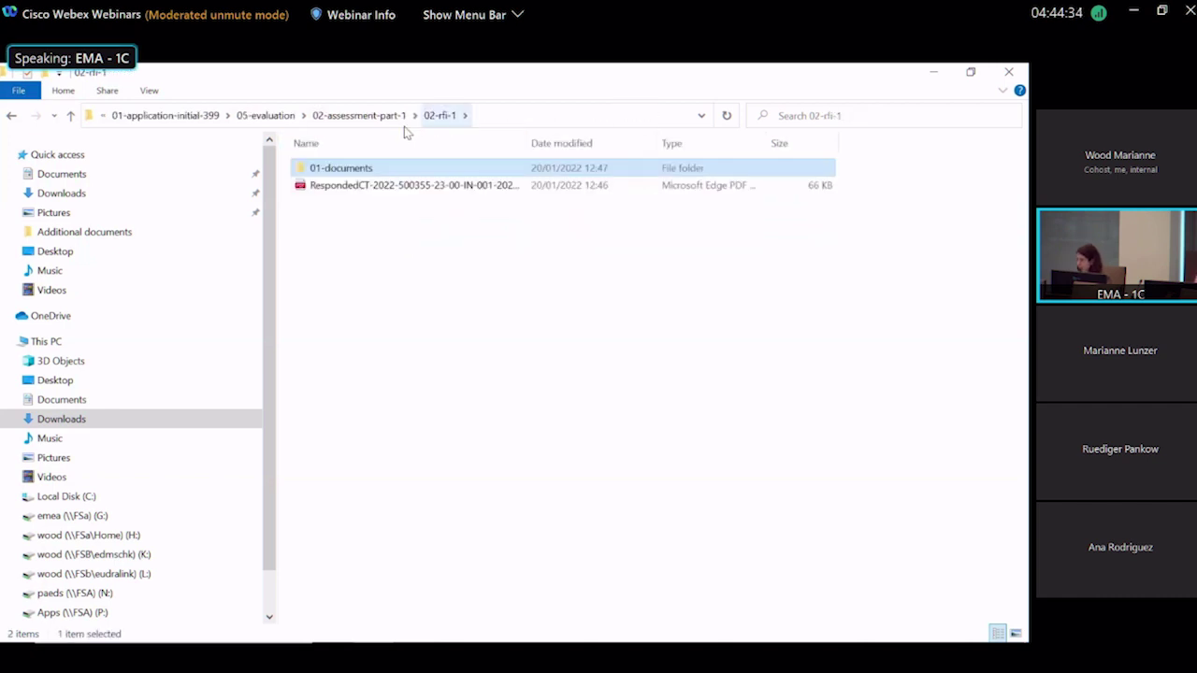
{"action": "left_click", "coordinate": [404, 121]}
{"action": "left_click", "coordinate": [437, 116]}
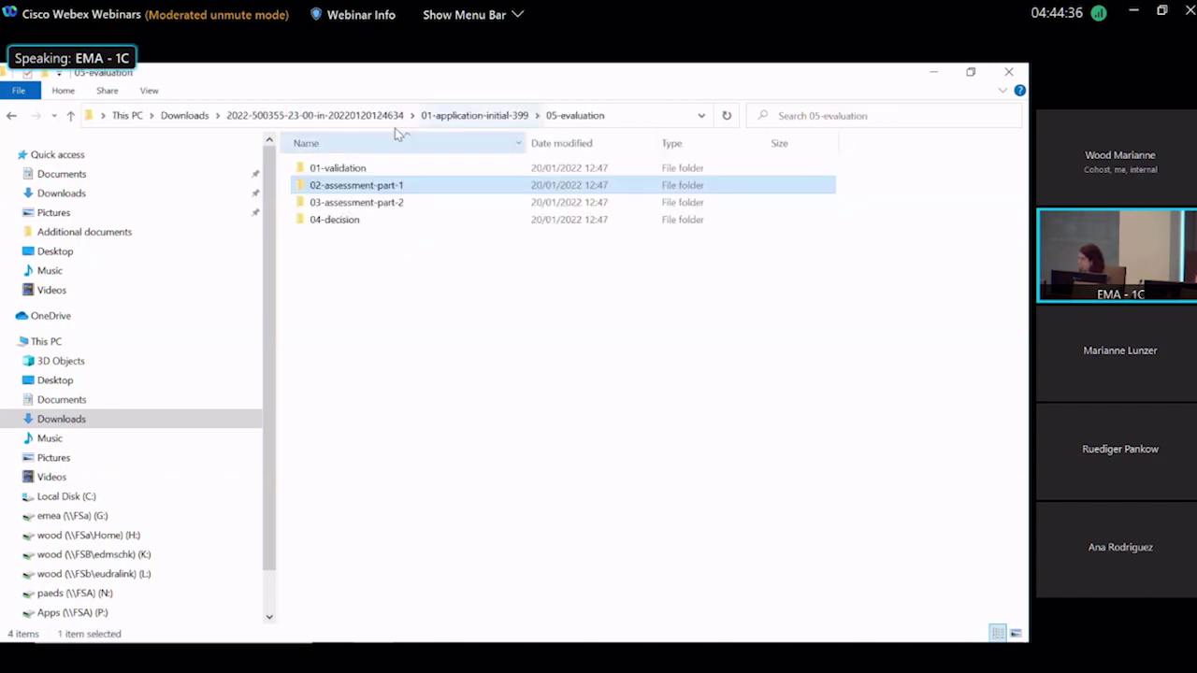
Step: Open the initial-399-Denmark-Decision PDF from 04-decision > Denmark
{"action": "double_click", "coordinate": [362, 224]}
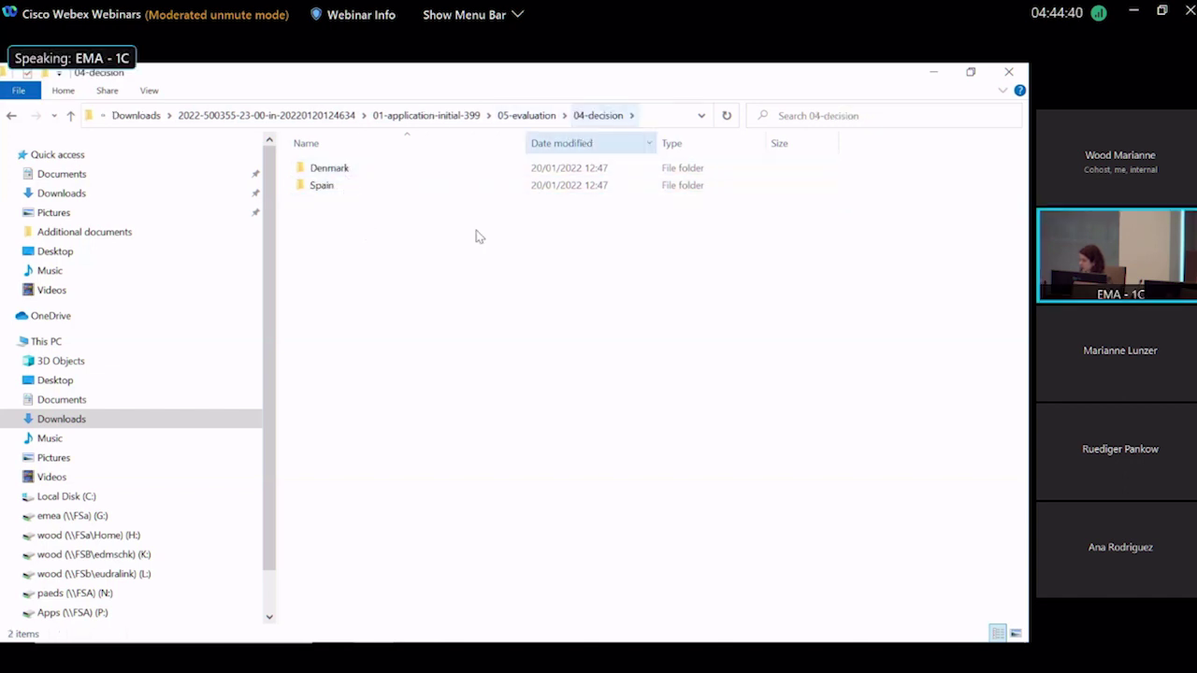
{"action": "double_click", "coordinate": [343, 179]}
{"action": "left_click", "coordinate": [359, 177]}
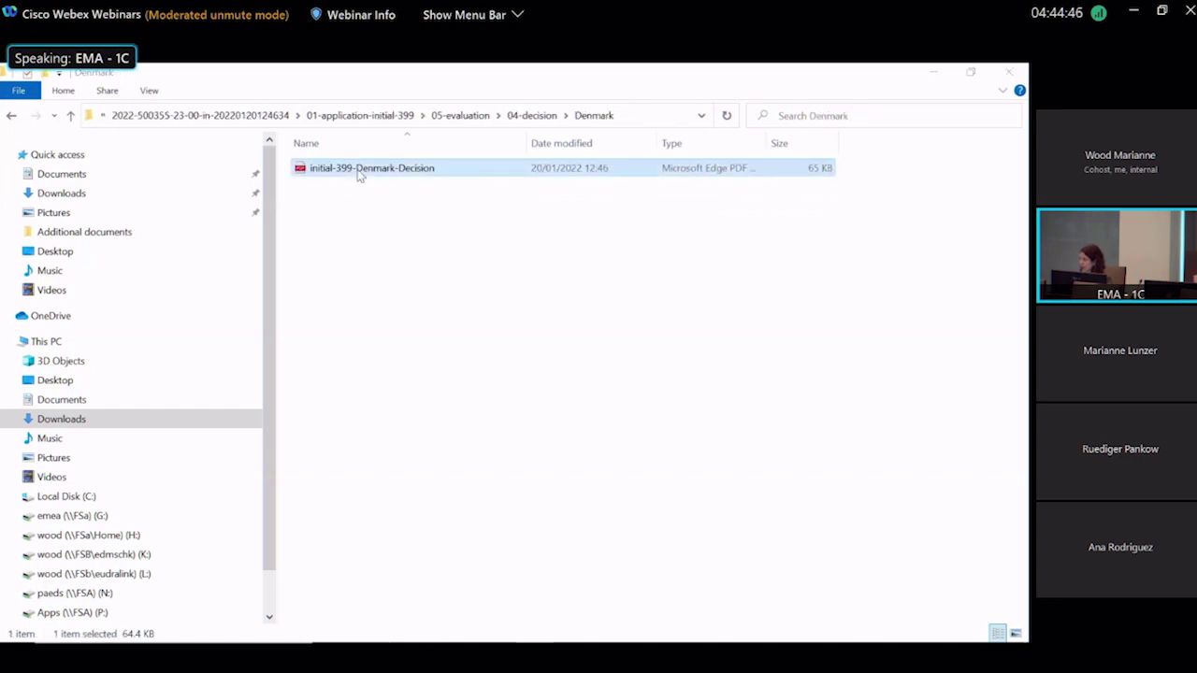
{"action": "double_click", "coordinate": [359, 177]}
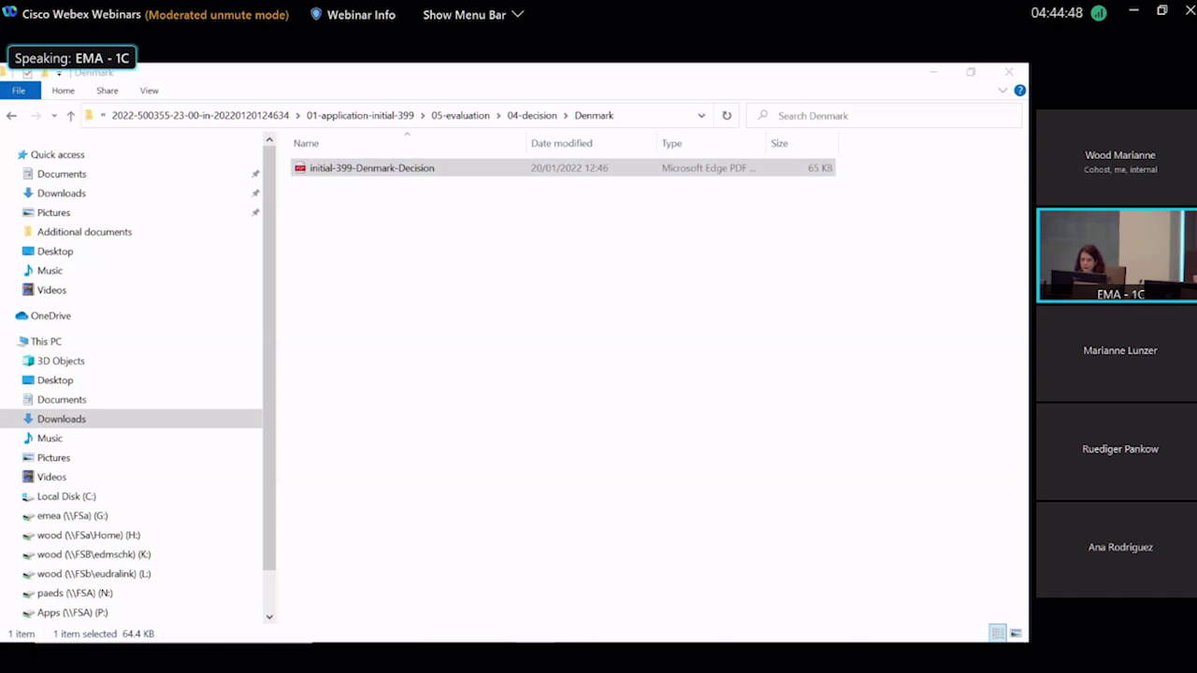
Step: Scroll through the Denmark decision report showing the trial authorised
{"action": "scroll", "coordinate": [617, 482], "scroll_direction": "down", "scroll_amount": 4}
{"action": "scroll", "coordinate": [486, 406], "scroll_direction": "up", "scroll_amount": 3}
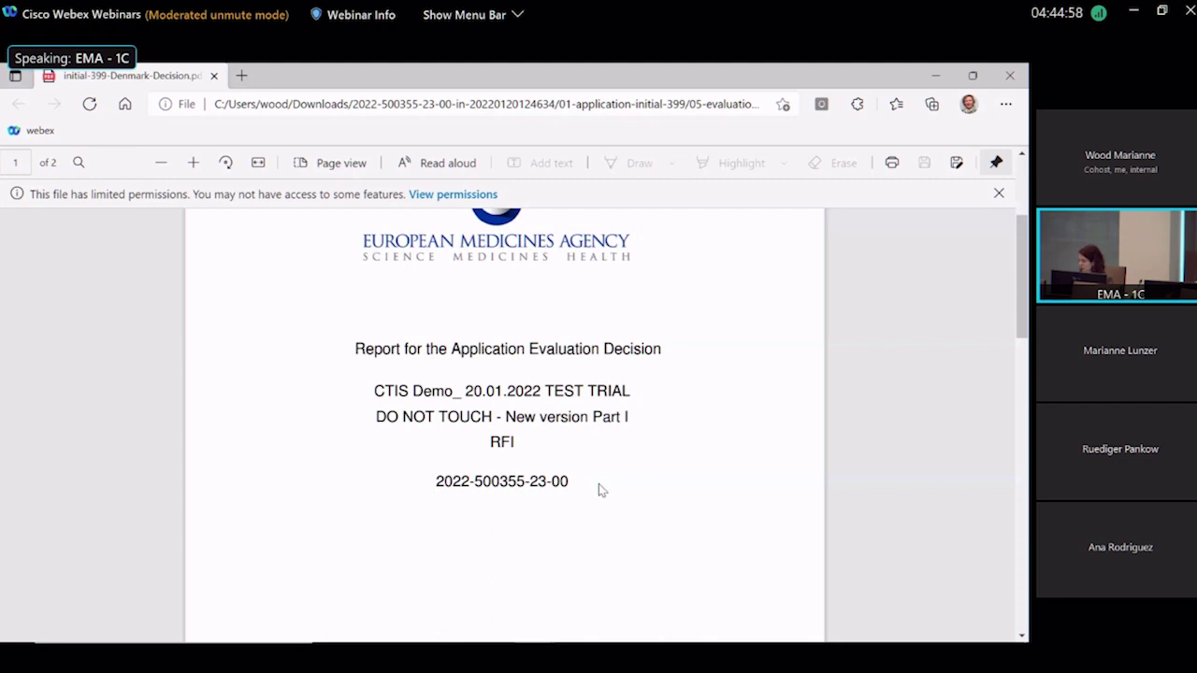
{"action": "scroll", "coordinate": [556, 462], "scroll_direction": "down", "scroll_amount": 2}
{"action": "scroll", "coordinate": [559, 448], "scroll_direction": "down", "scroll_amount": 10}
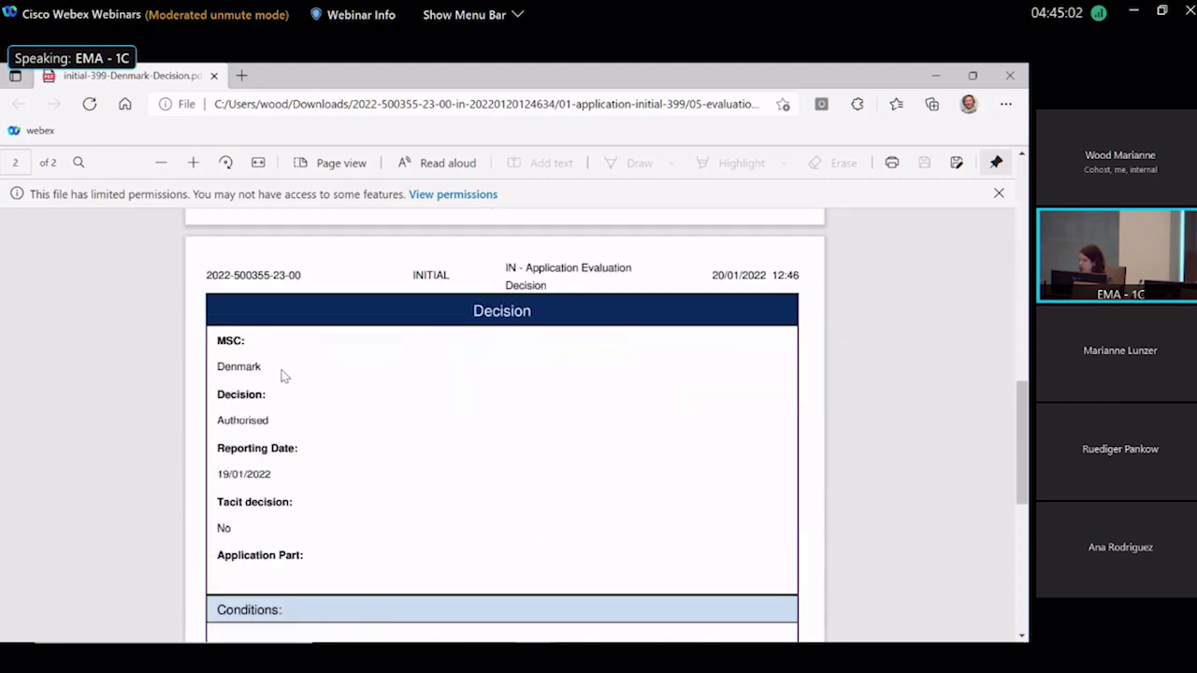
{"action": "scroll", "coordinate": [271, 365], "scroll_direction": "down", "scroll_amount": 1}
{"action": "scroll", "coordinate": [328, 374], "scroll_direction": "down", "scroll_amount": 2}
{"action": "scroll", "coordinate": [326, 365], "scroll_direction": "down", "scroll_amount": 1}
{"action": "scroll", "coordinate": [327, 365], "scroll_direction": "up", "scroll_amount": 1}
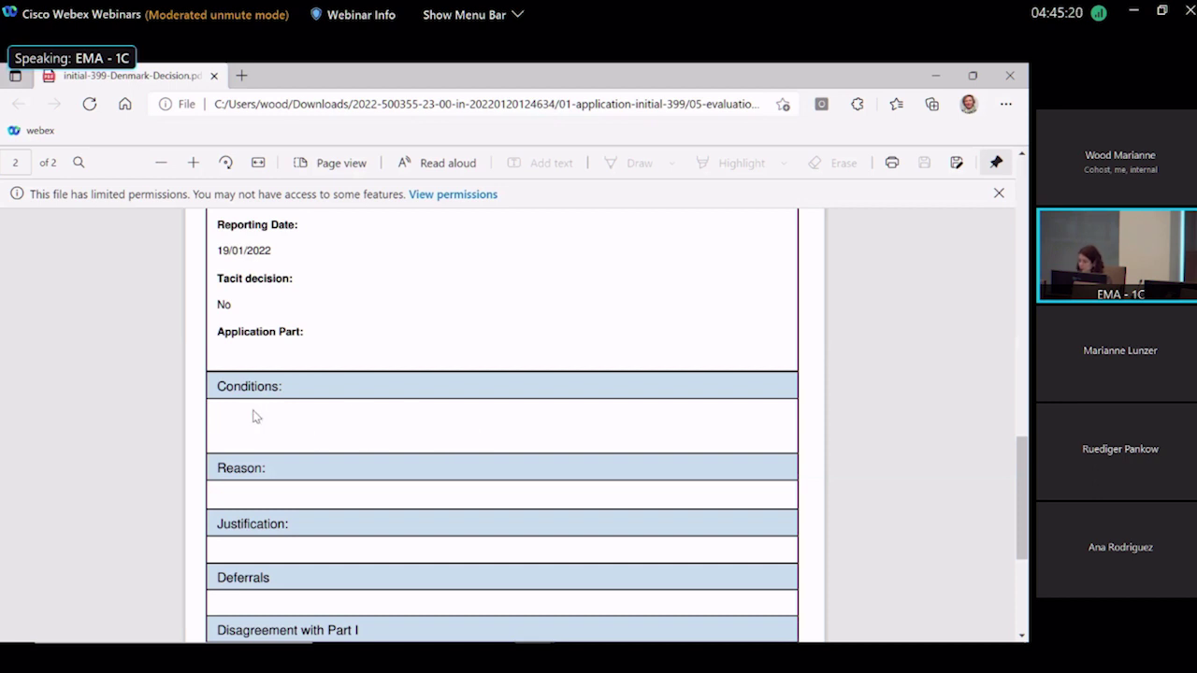
{"action": "scroll", "coordinate": [378, 378], "scroll_direction": "down", "scroll_amount": 3}
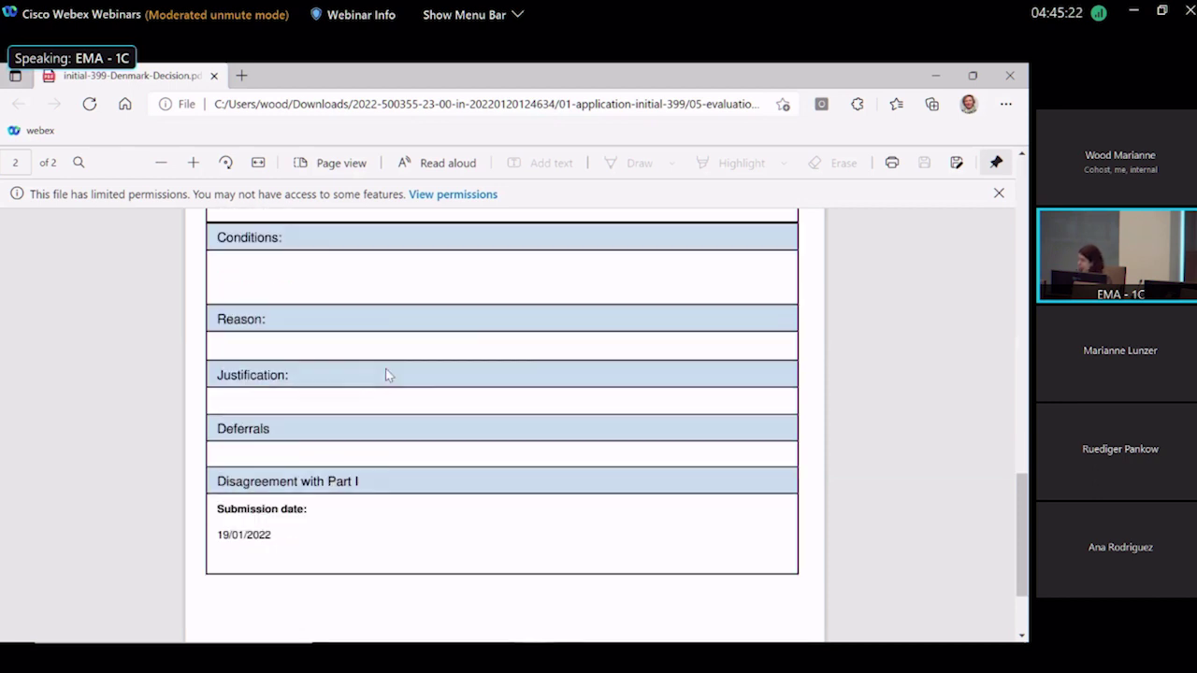
{"action": "scroll", "coordinate": [387, 374], "scroll_direction": "down", "scroll_amount": 2}
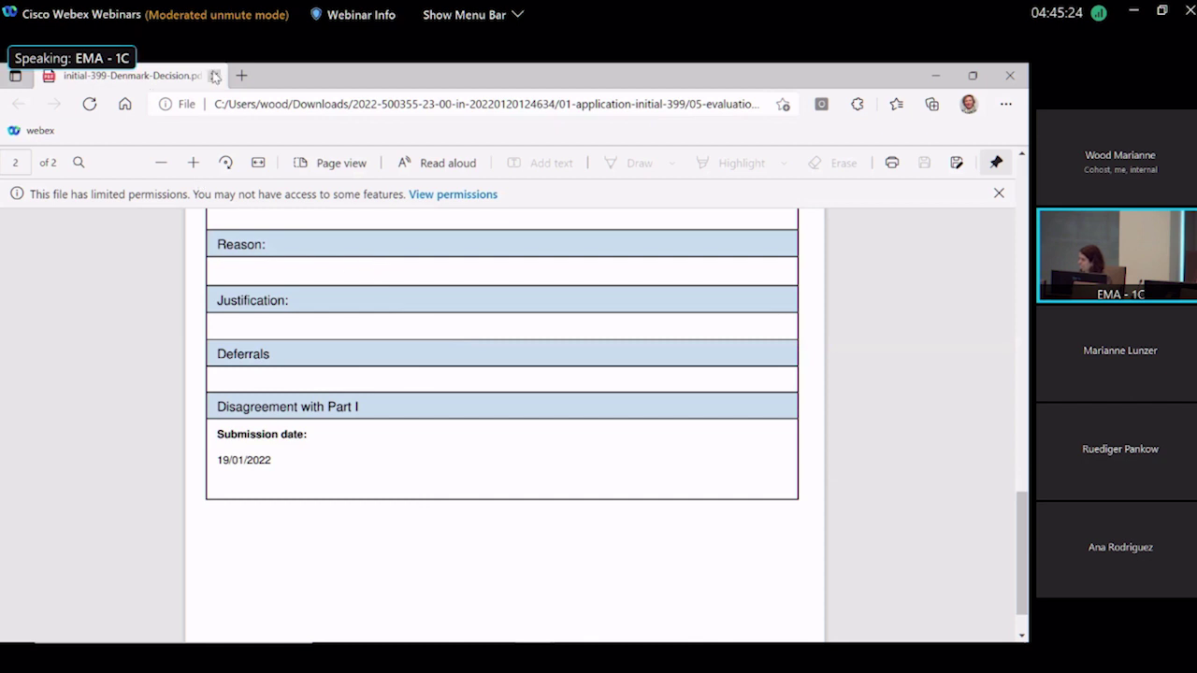
Step: Close the decision PDF and minimize Explorer to return to the CTIS trial download page
{"action": "left_click", "coordinate": [216, 76]}
{"action": "left_click", "coordinate": [459, 115]}
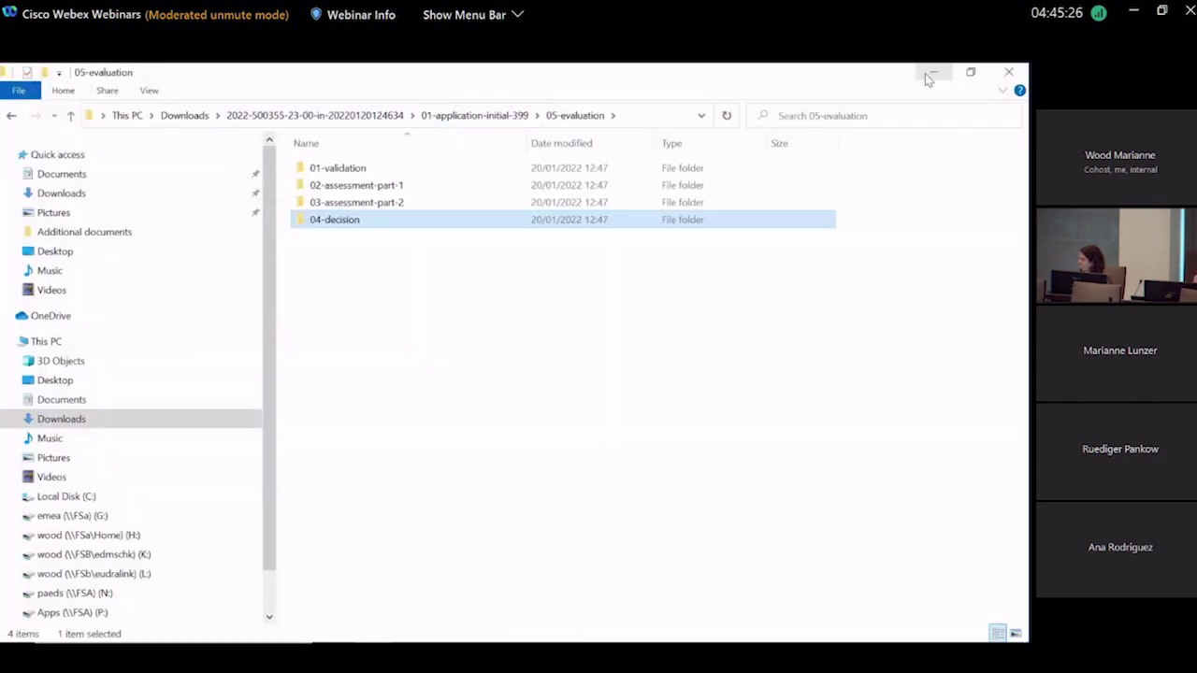
{"action": "left_click", "coordinate": [930, 73]}
{"action": "scroll", "coordinate": [386, 369], "scroll_direction": "up", "scroll_amount": 3}
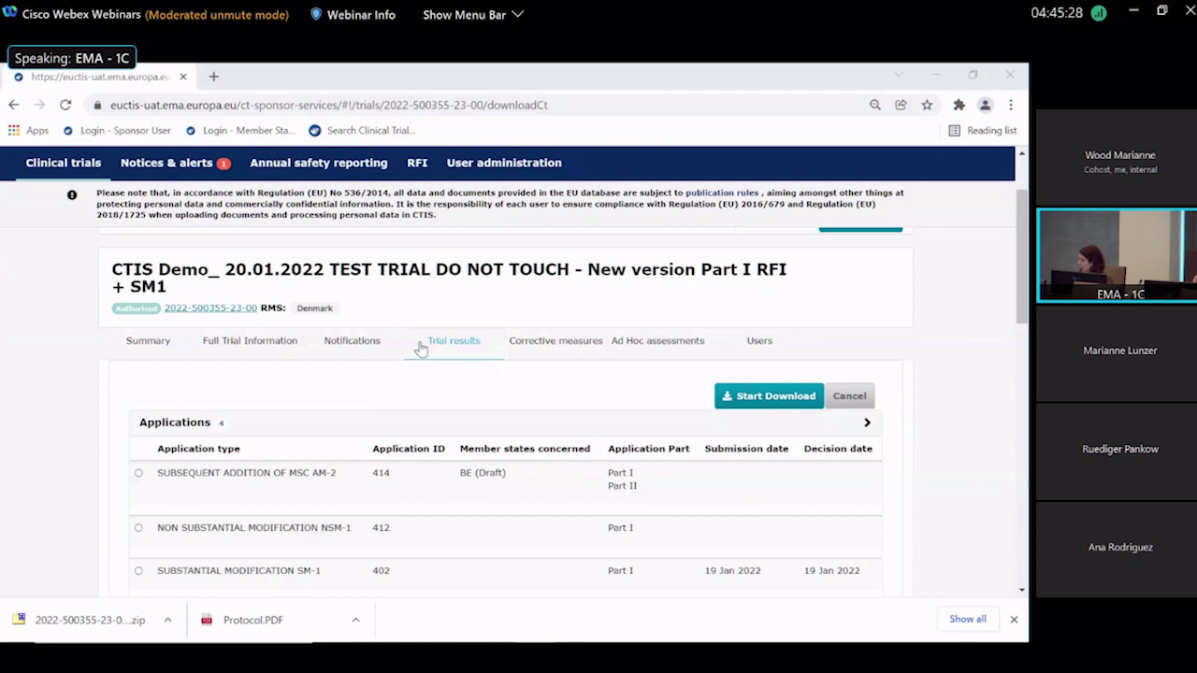